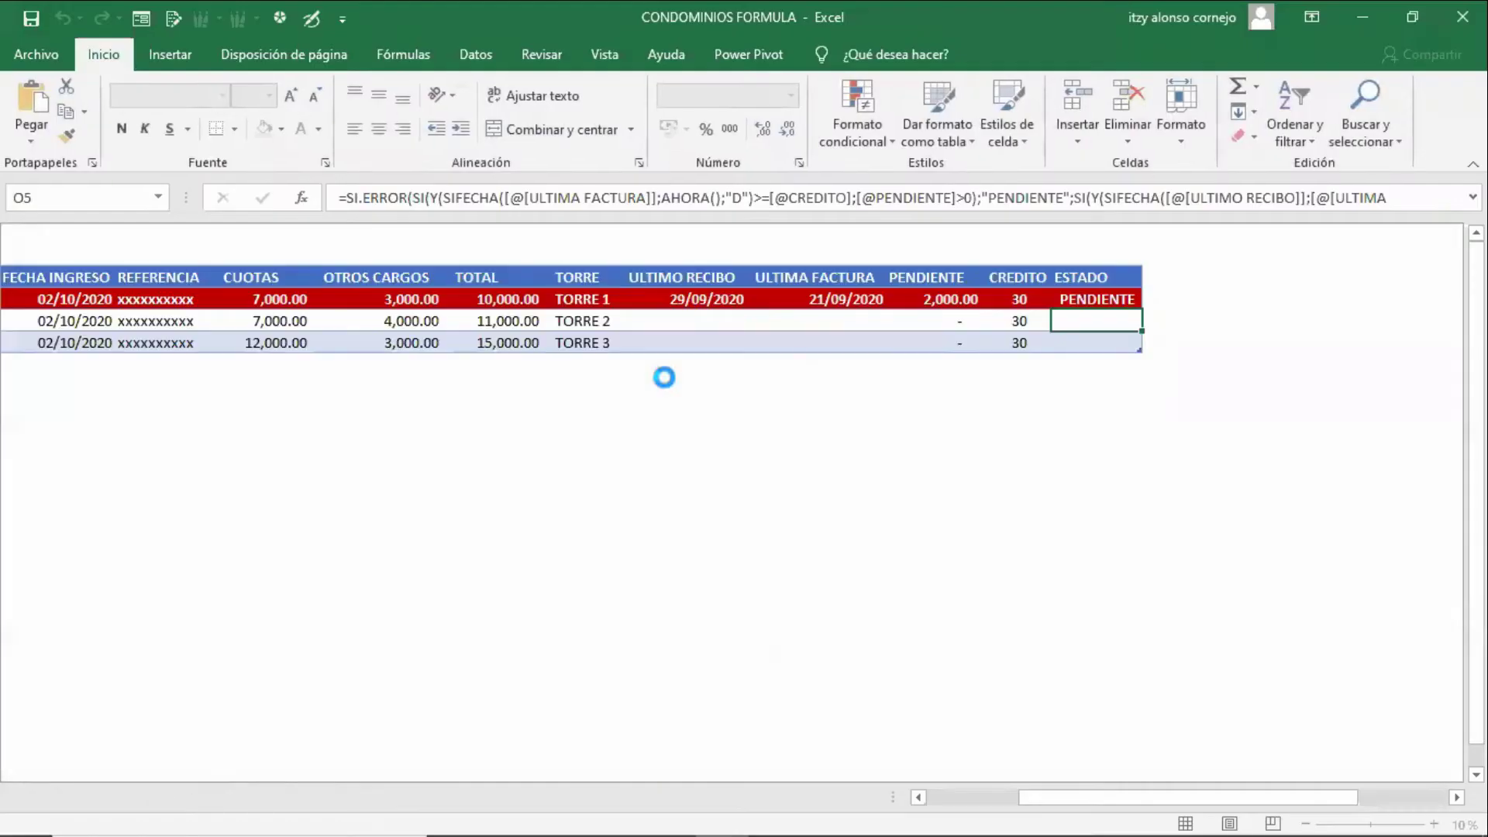
- Look over the invoices-payments and RESUMEN sheets, then return to the PROPIETARIOS owners sheet
{"action": "left_click", "coordinate": [795, 456]}
{"action": "mouse_move", "coordinate": [1040, 803]}
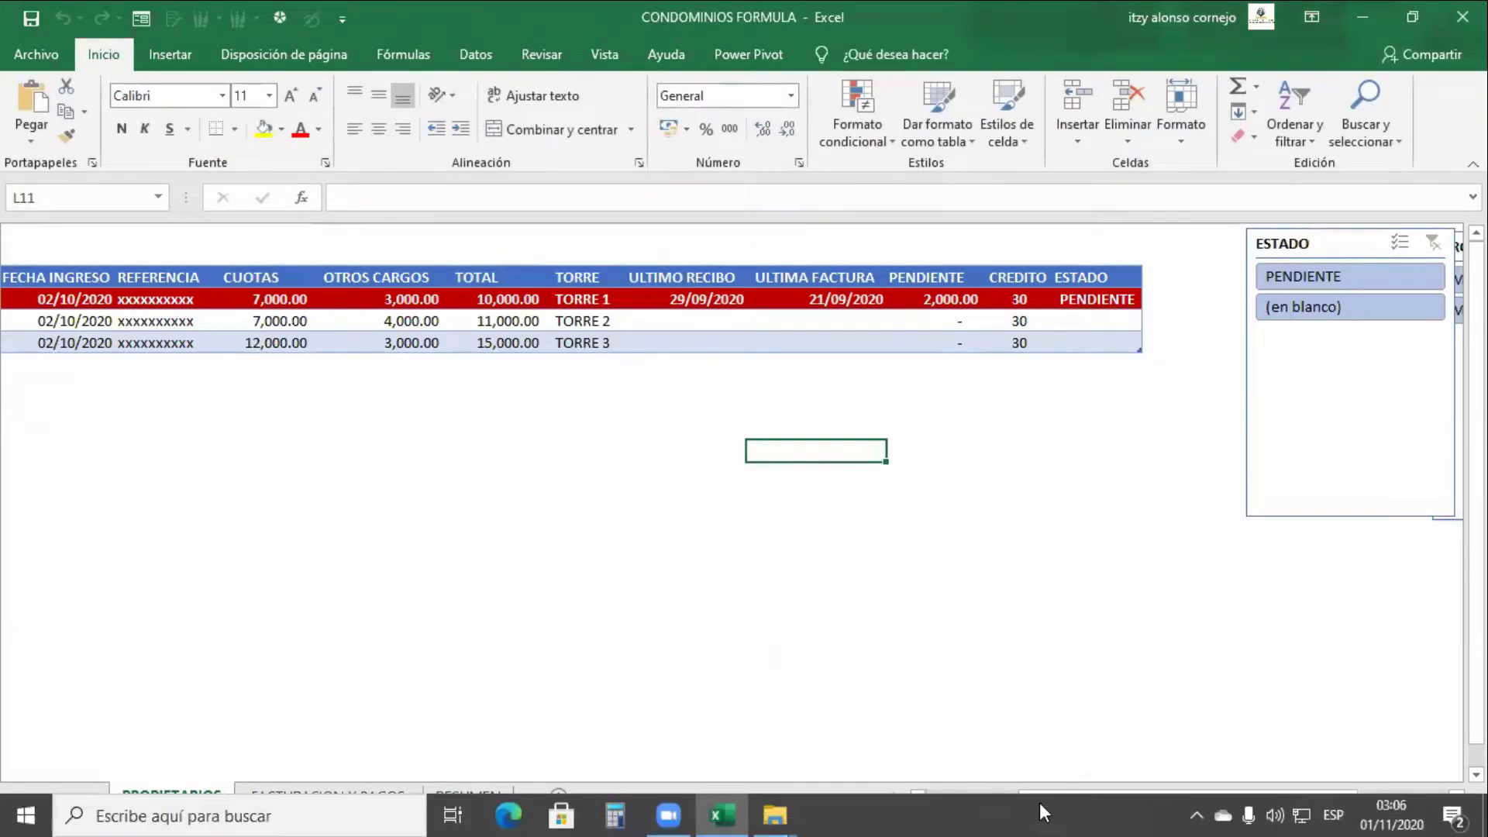
{"action": "left_click", "coordinate": [938, 676]}
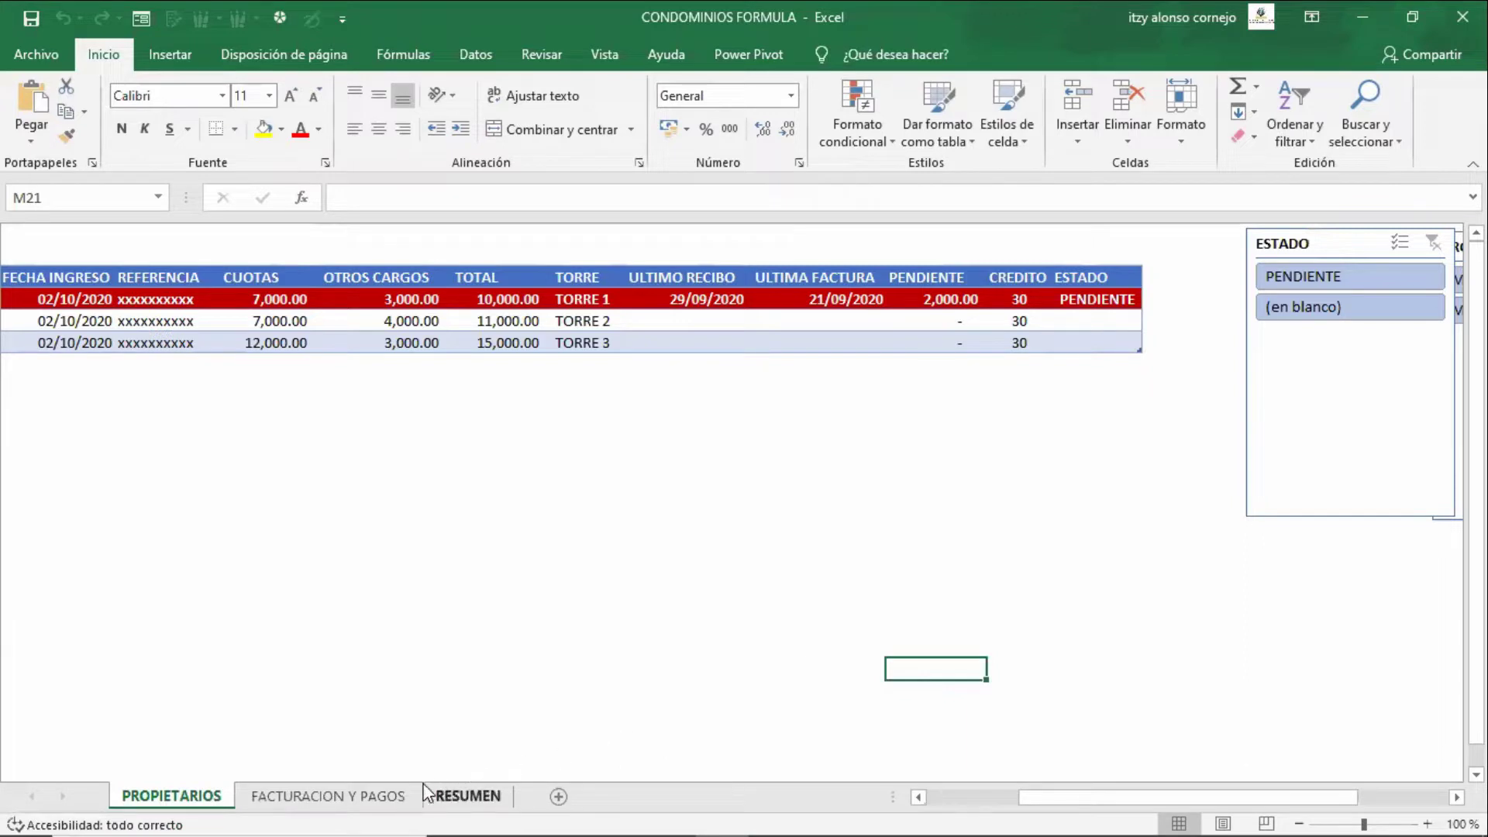
{"action": "left_click", "coordinate": [369, 802]}
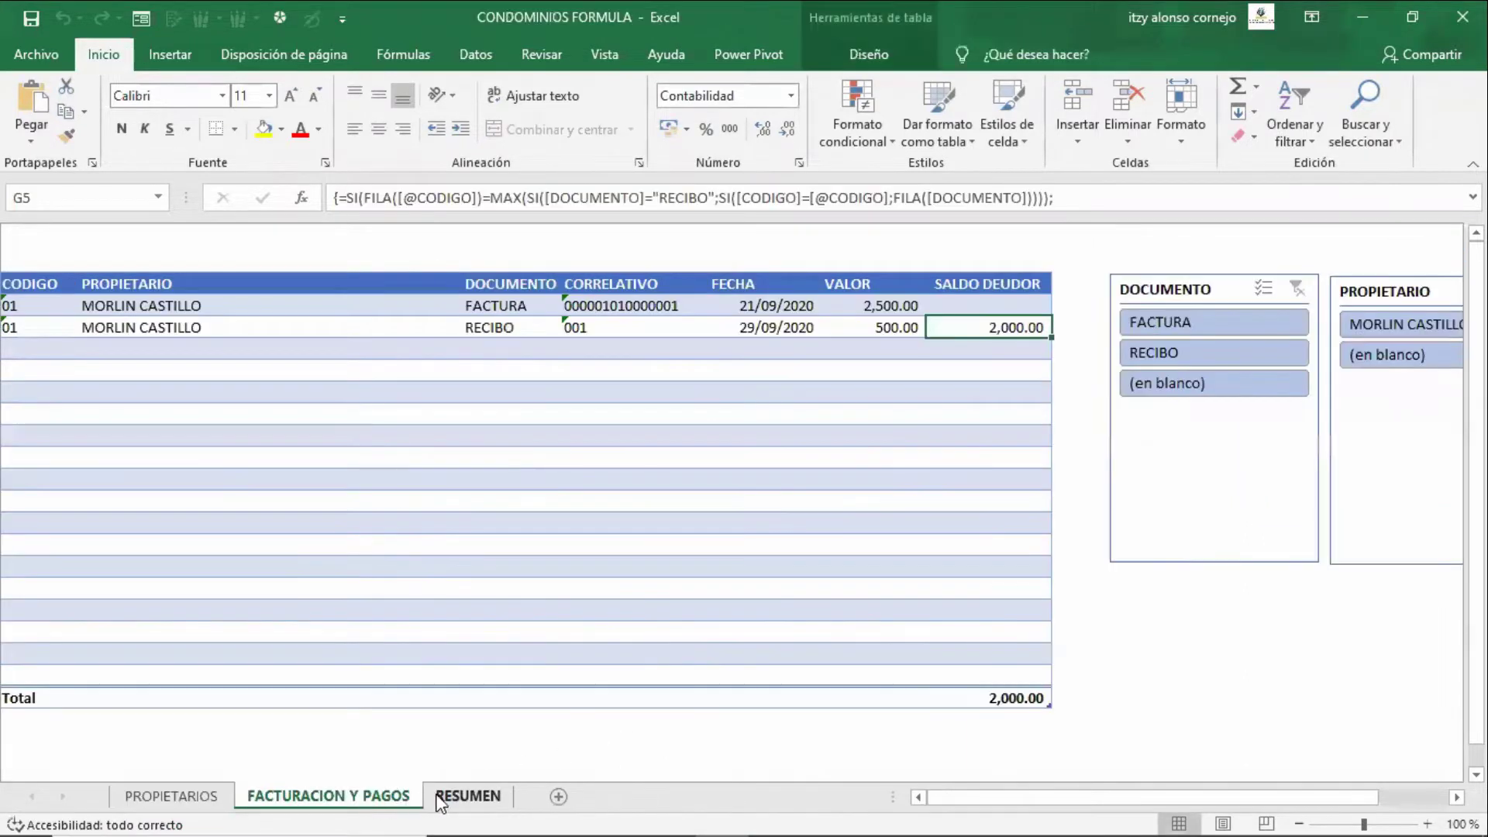
{"action": "left_click", "coordinate": [438, 802]}
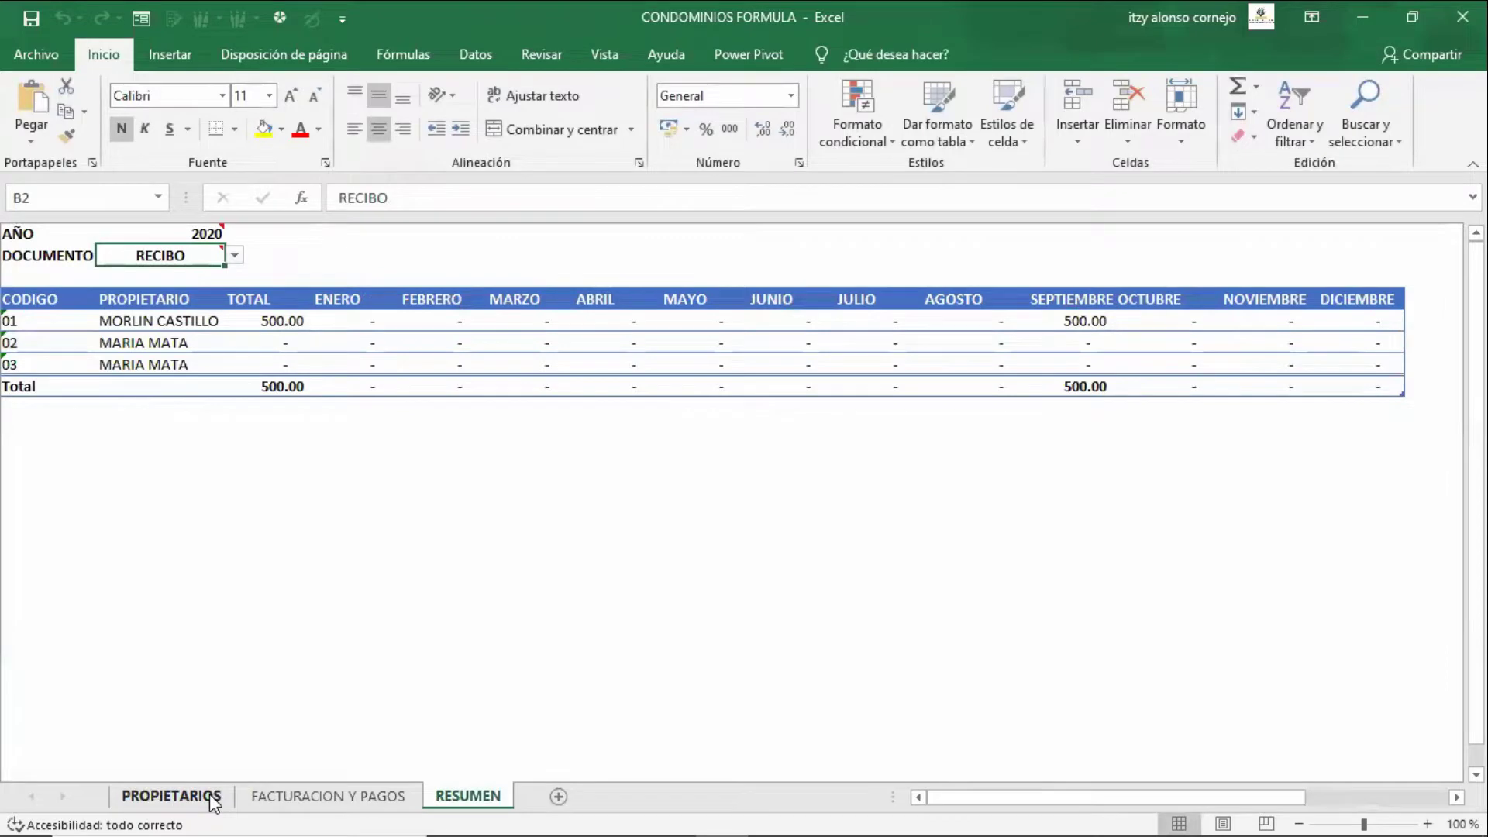
{"action": "left_click", "coordinate": [214, 802]}
- Navigate the owners table between the CODIGO header, the ESTADO column and the last owner
{"action": "left_click", "coordinate": [362, 541]}
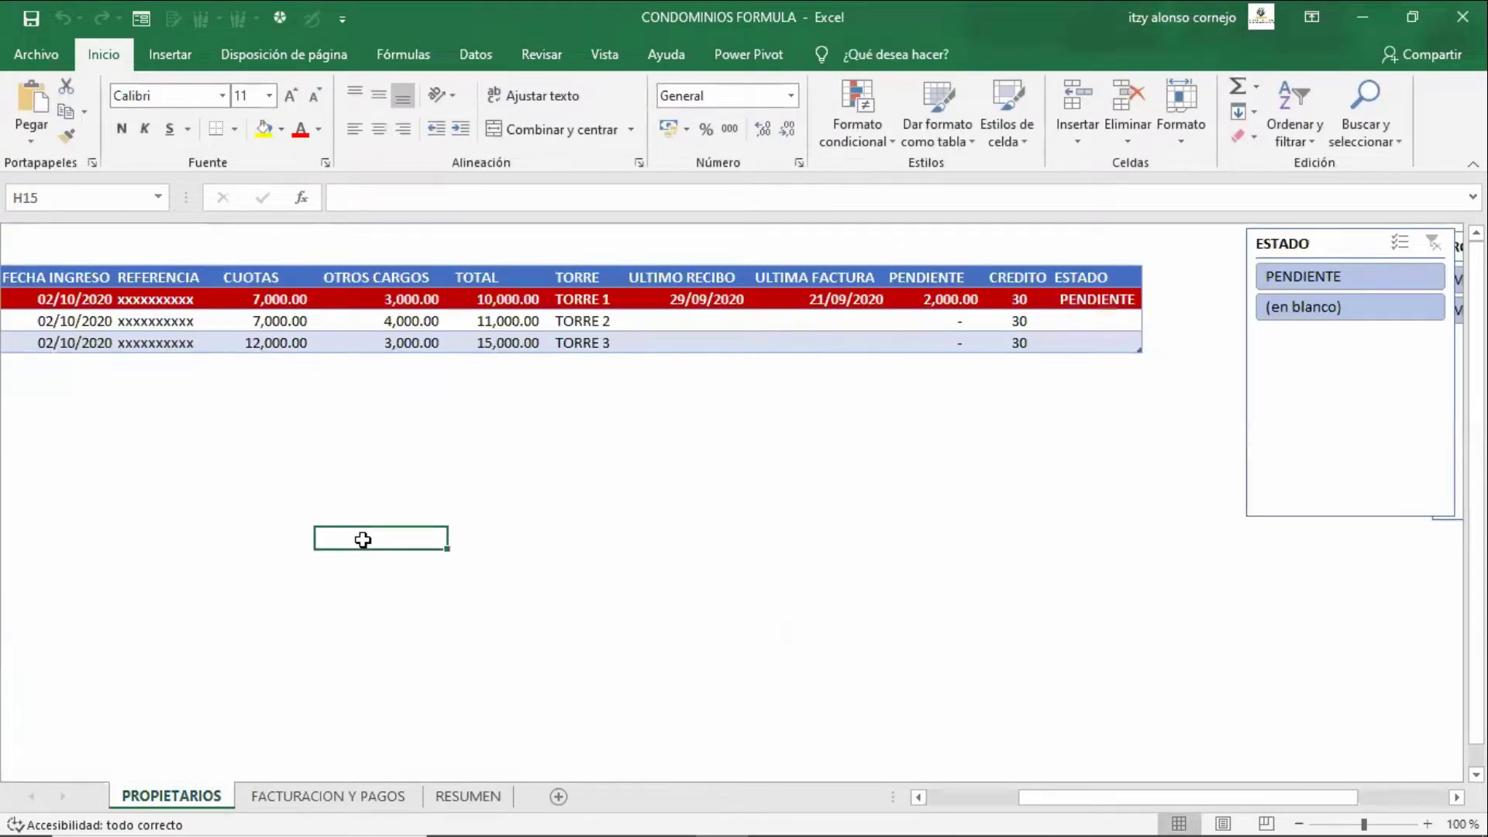
{"action": "key", "text": "ctrl+Up"}
{"action": "key", "text": "Home"}
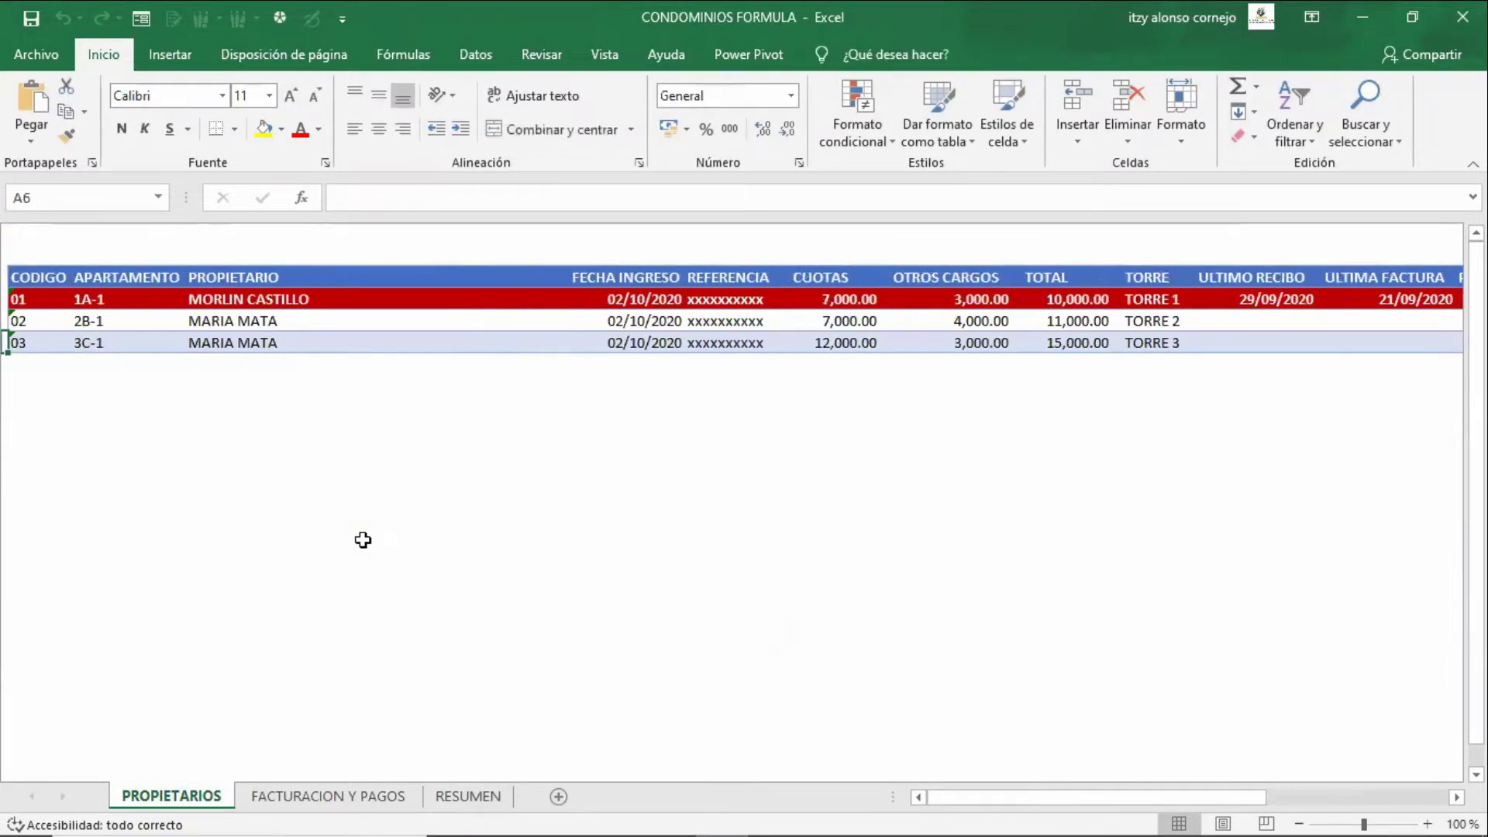
{"action": "key", "text": "Up"}
{"action": "key", "text": "Up"}
{"action": "key", "text": "Right"}
{"action": "key", "text": "Up"}
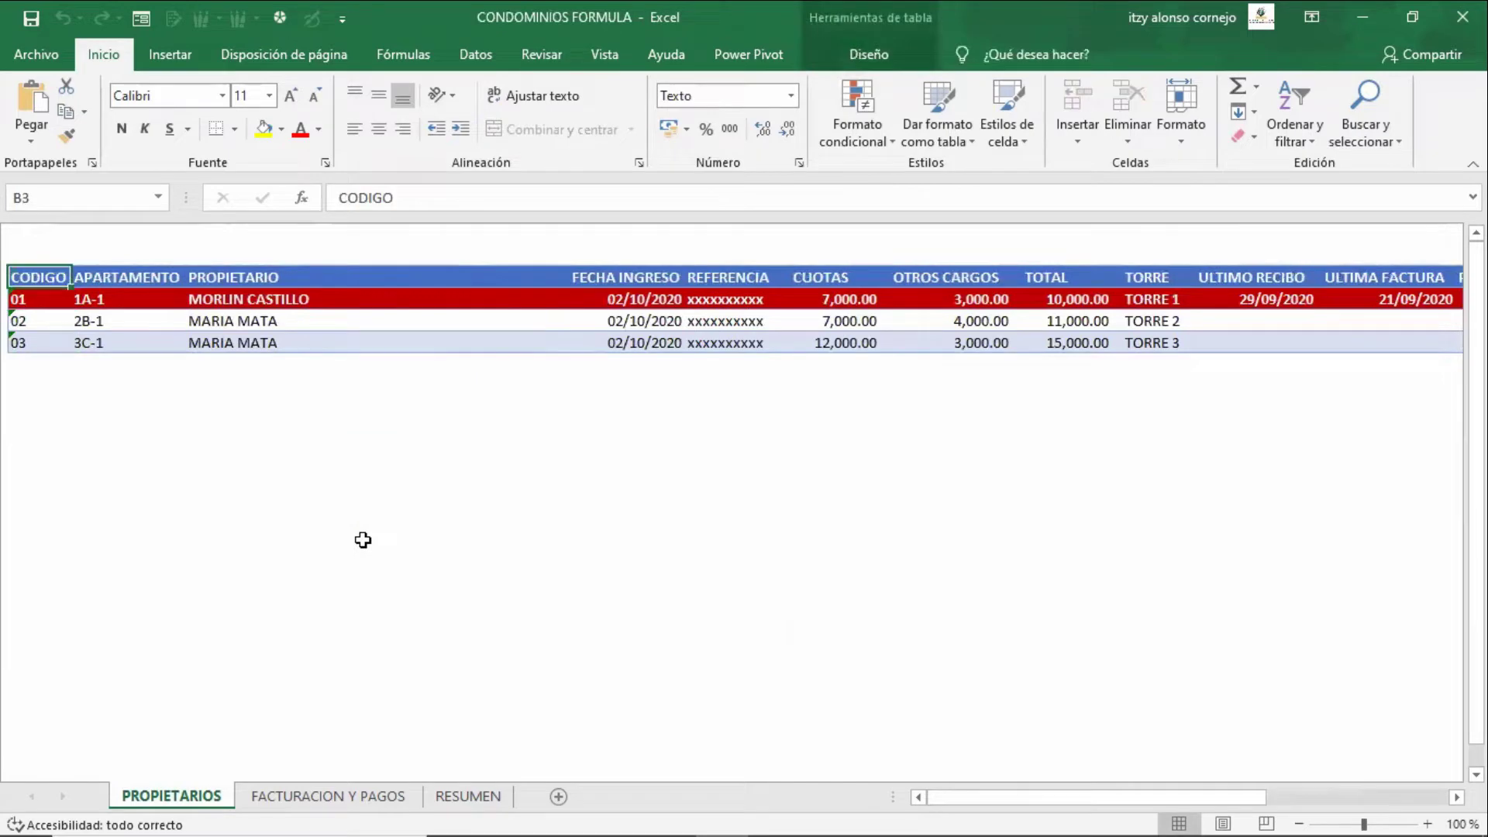
{"action": "key", "text": "ctrl+Right"}
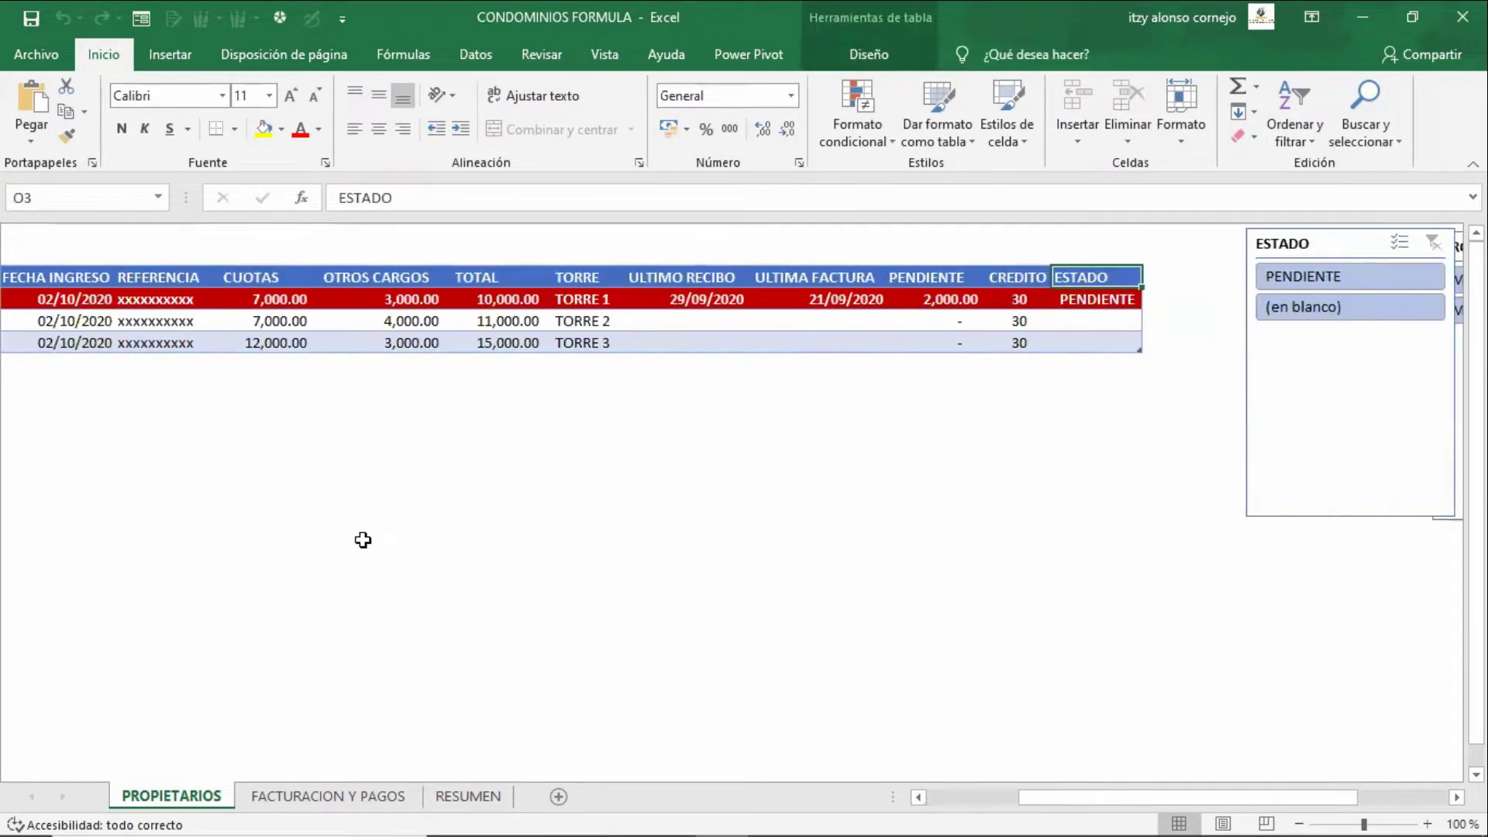
{"action": "key", "text": "Left"}
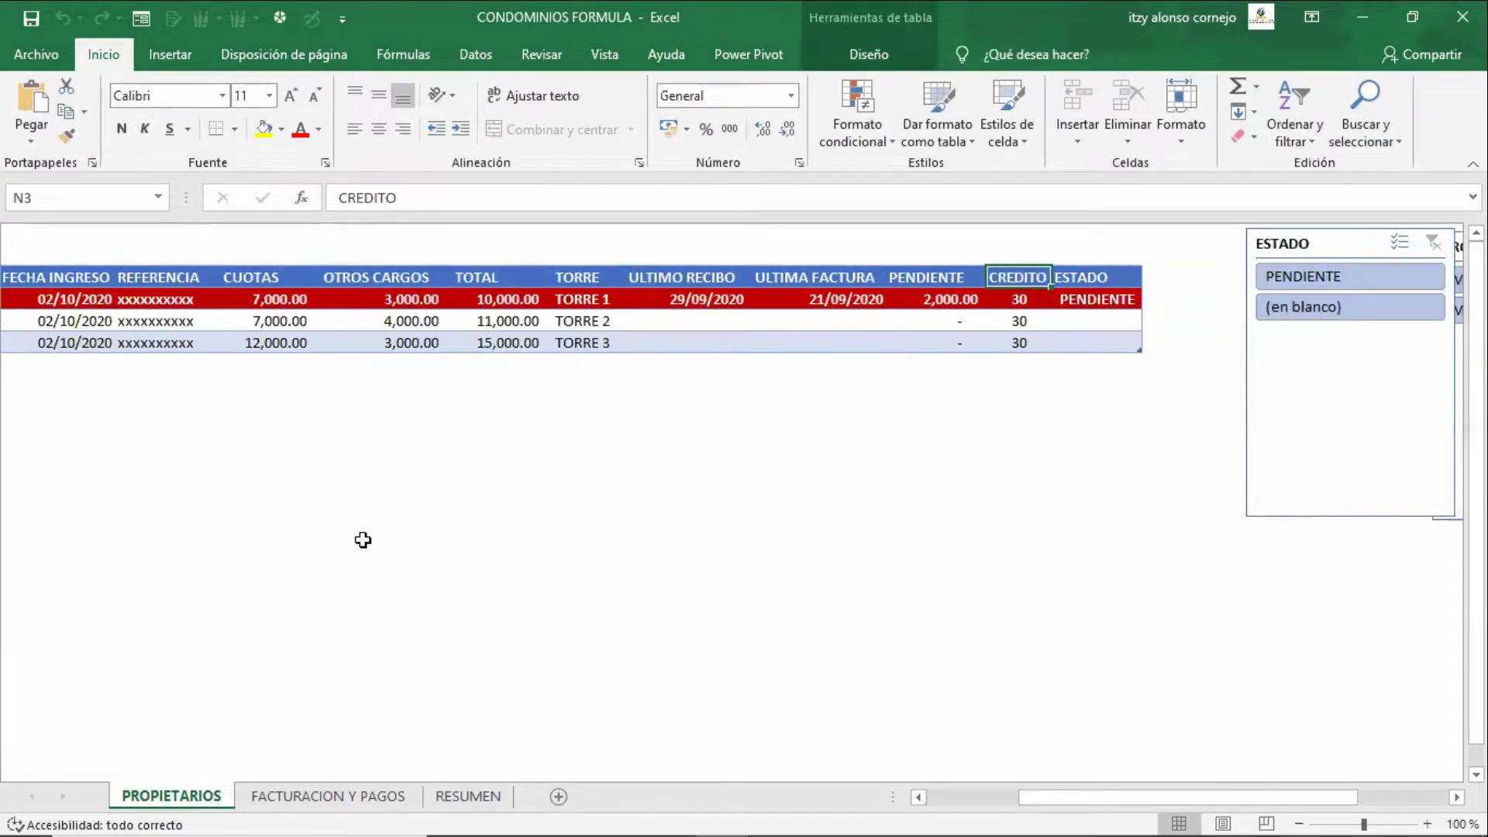
{"action": "key", "text": "ctrl+Left"}
{"action": "key", "text": "ctrl+Down"}
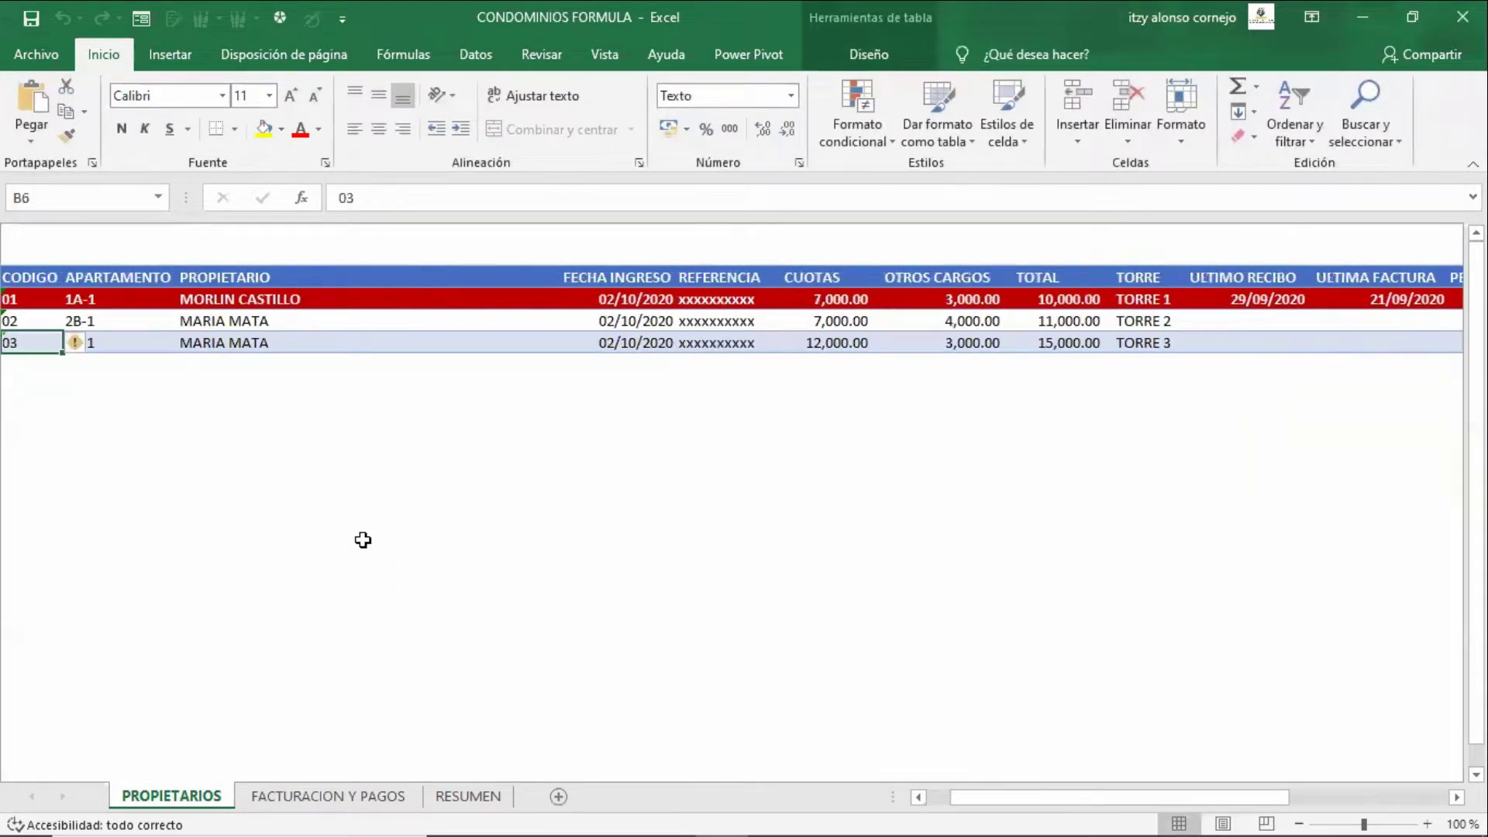
{"action": "key", "text": "ctrl+Up"}
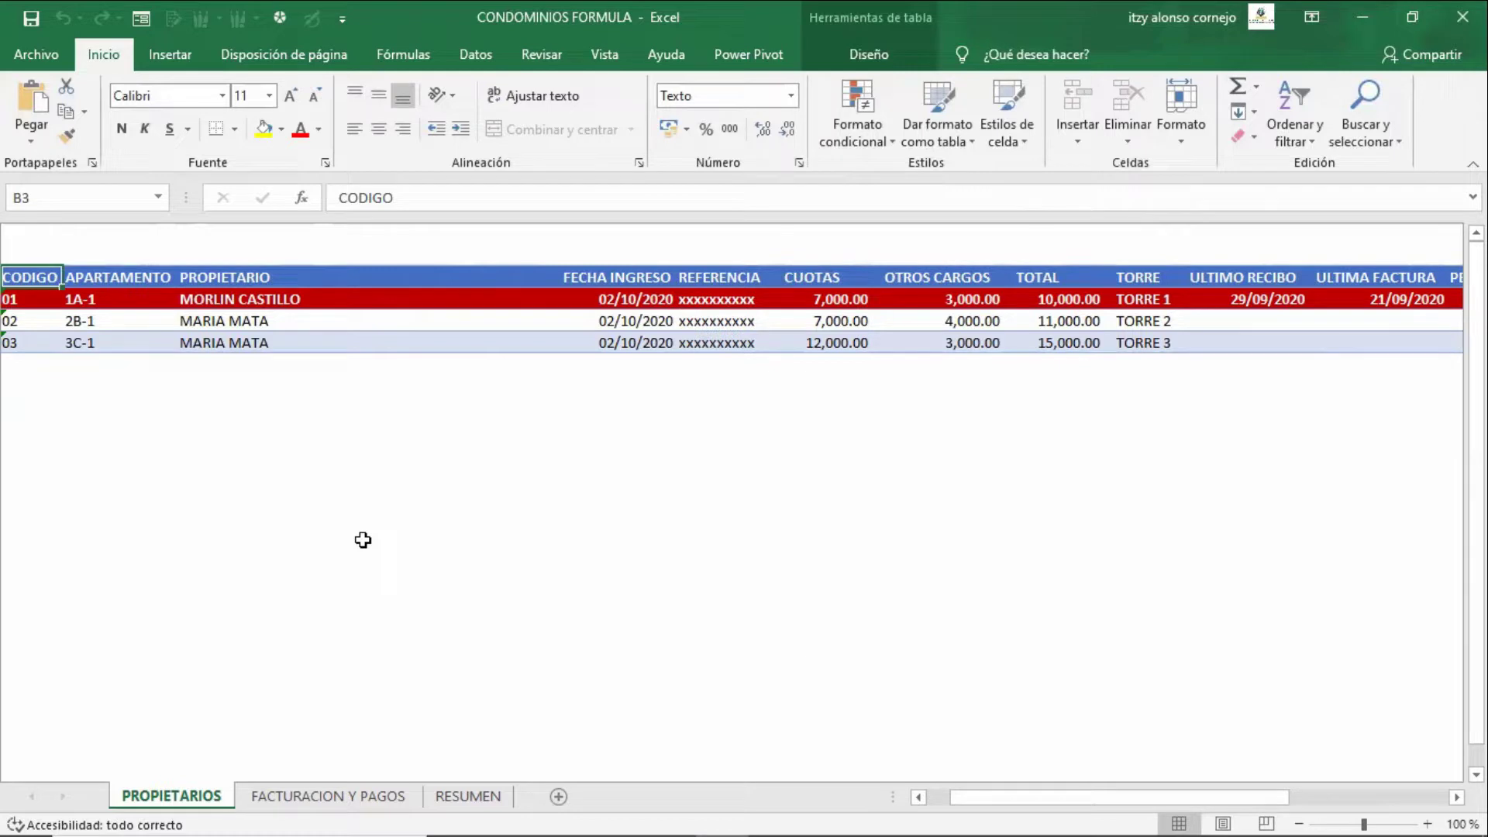
- Review the PENDIENTE status formula and the apartments 1A-1 and 2B-1
{"action": "key", "text": "Down"}
{"action": "key", "text": "Down"}
{"action": "key", "text": "Down"}
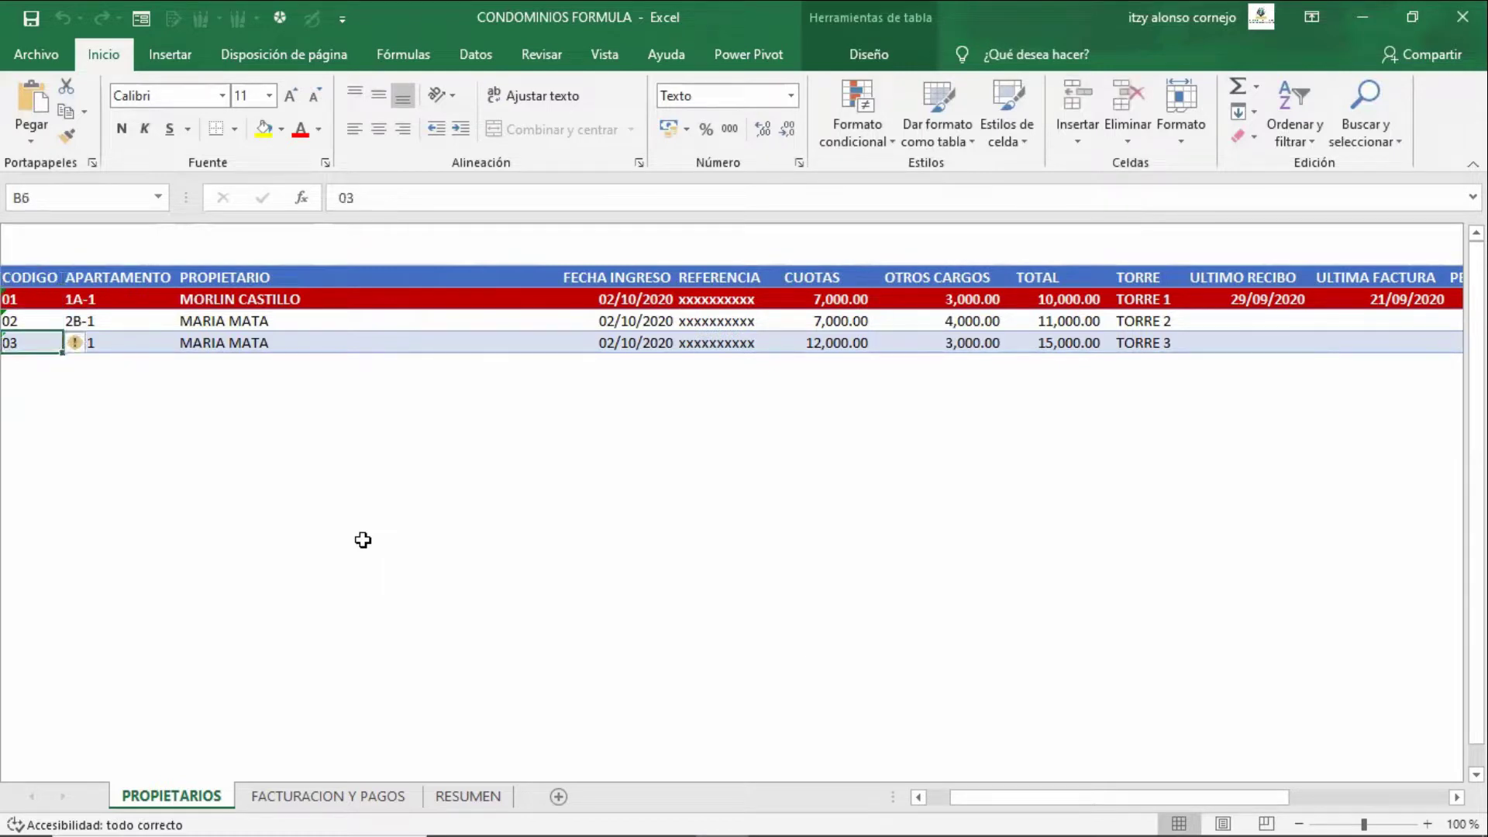
{"action": "key", "text": "Up"}
{"action": "key", "text": "Up"}
{"action": "key", "text": "Up"}
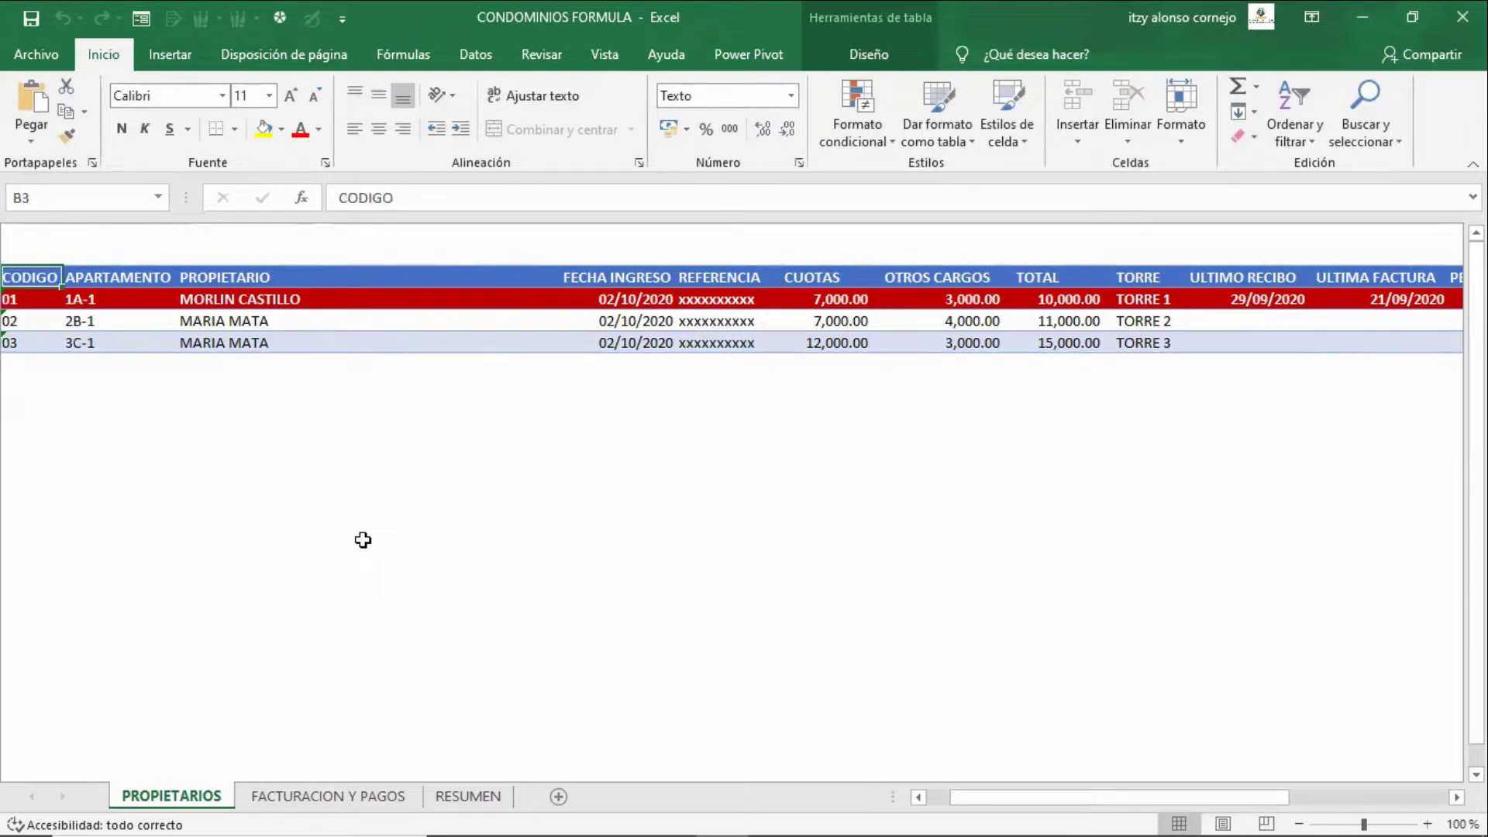
{"action": "key", "text": "ctrl+Right"}
{"action": "key", "text": "Left"}
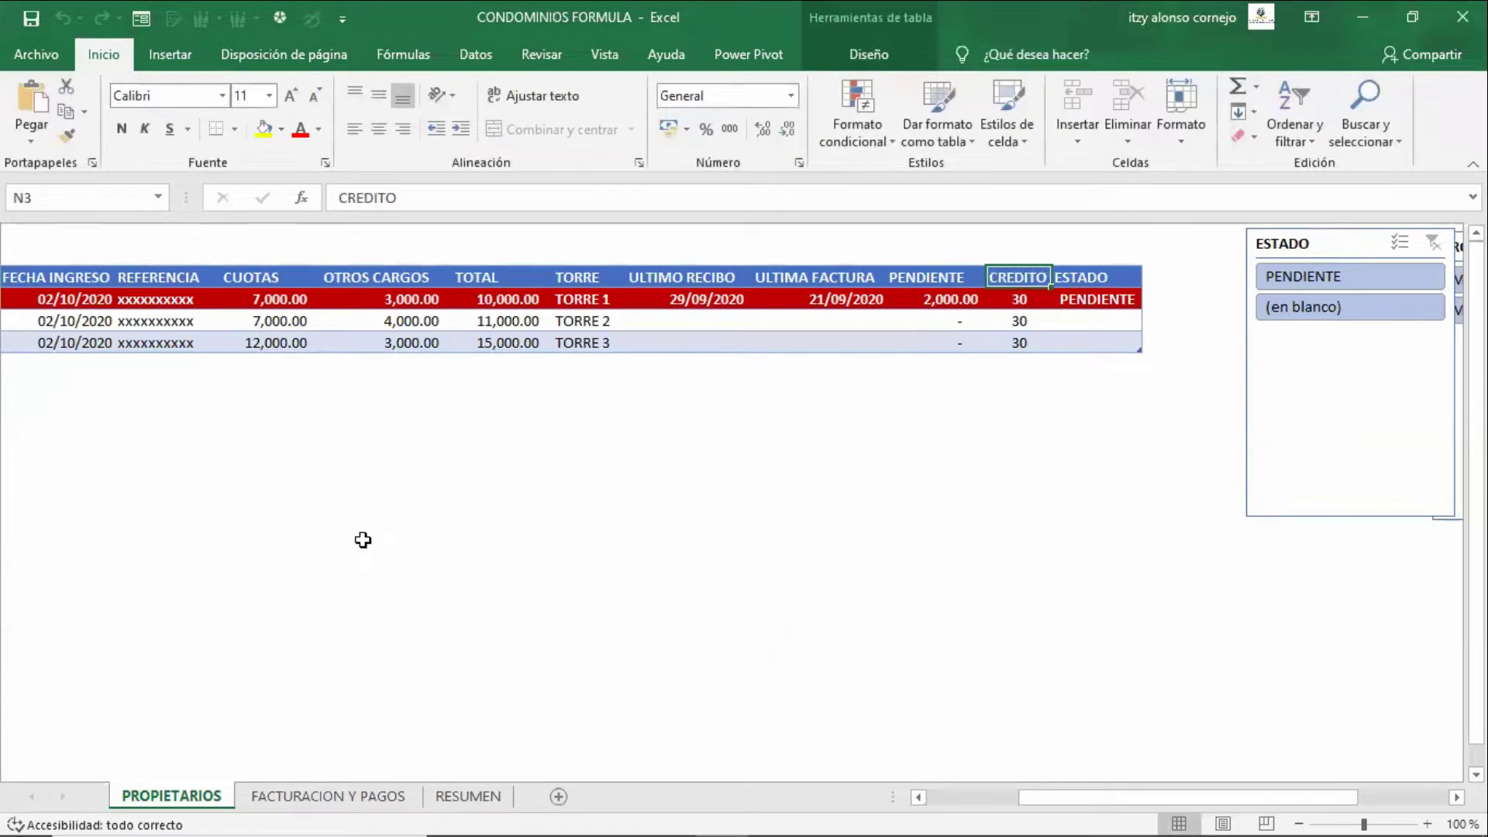
{"action": "key", "text": "Right"}
{"action": "key", "text": "Down"}
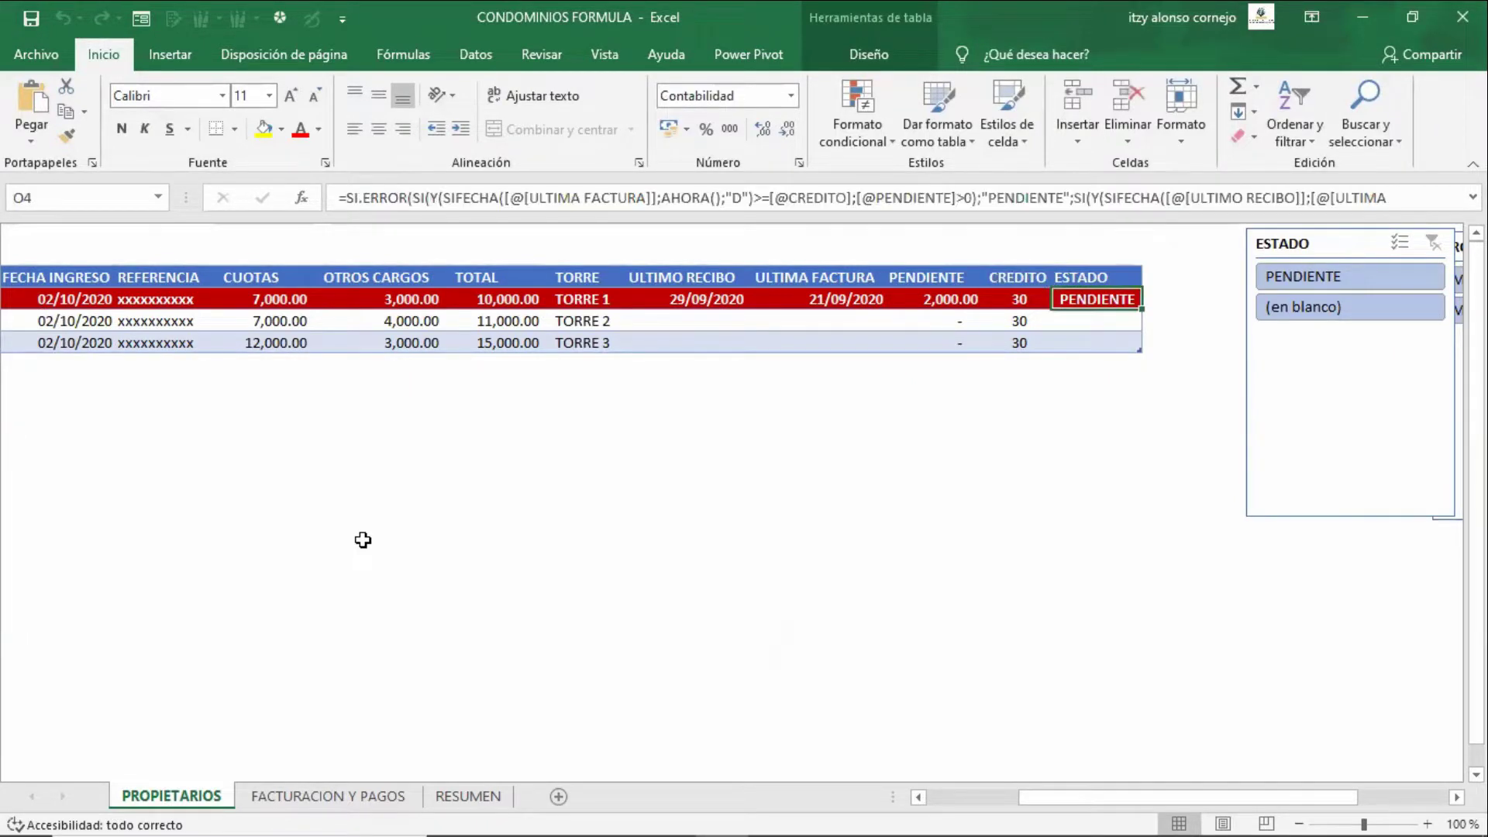
{"action": "key", "text": "ctrl+Left"}
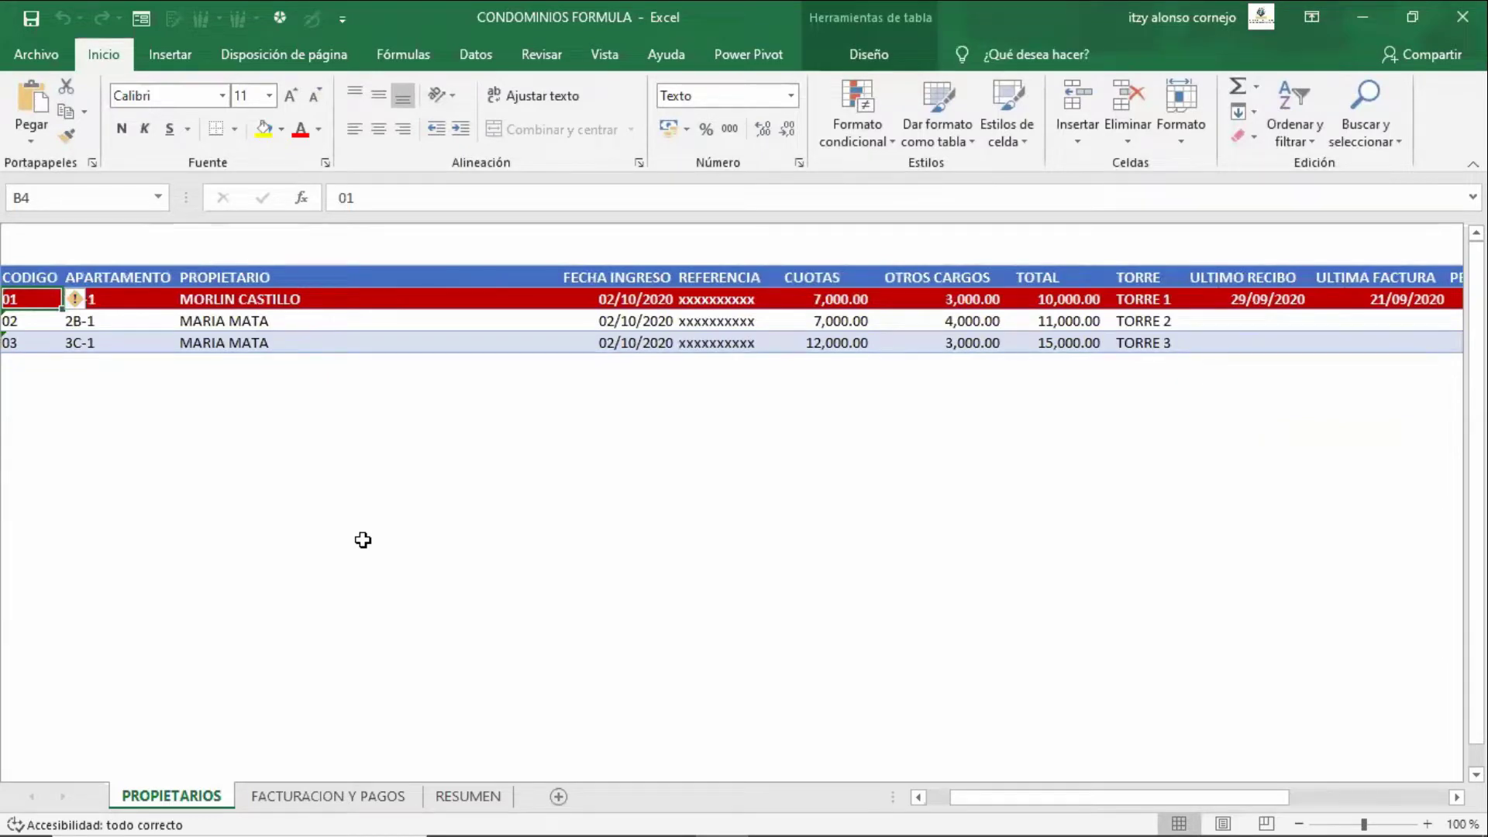
{"action": "key", "text": "Right"}
{"action": "key", "text": "Down"}
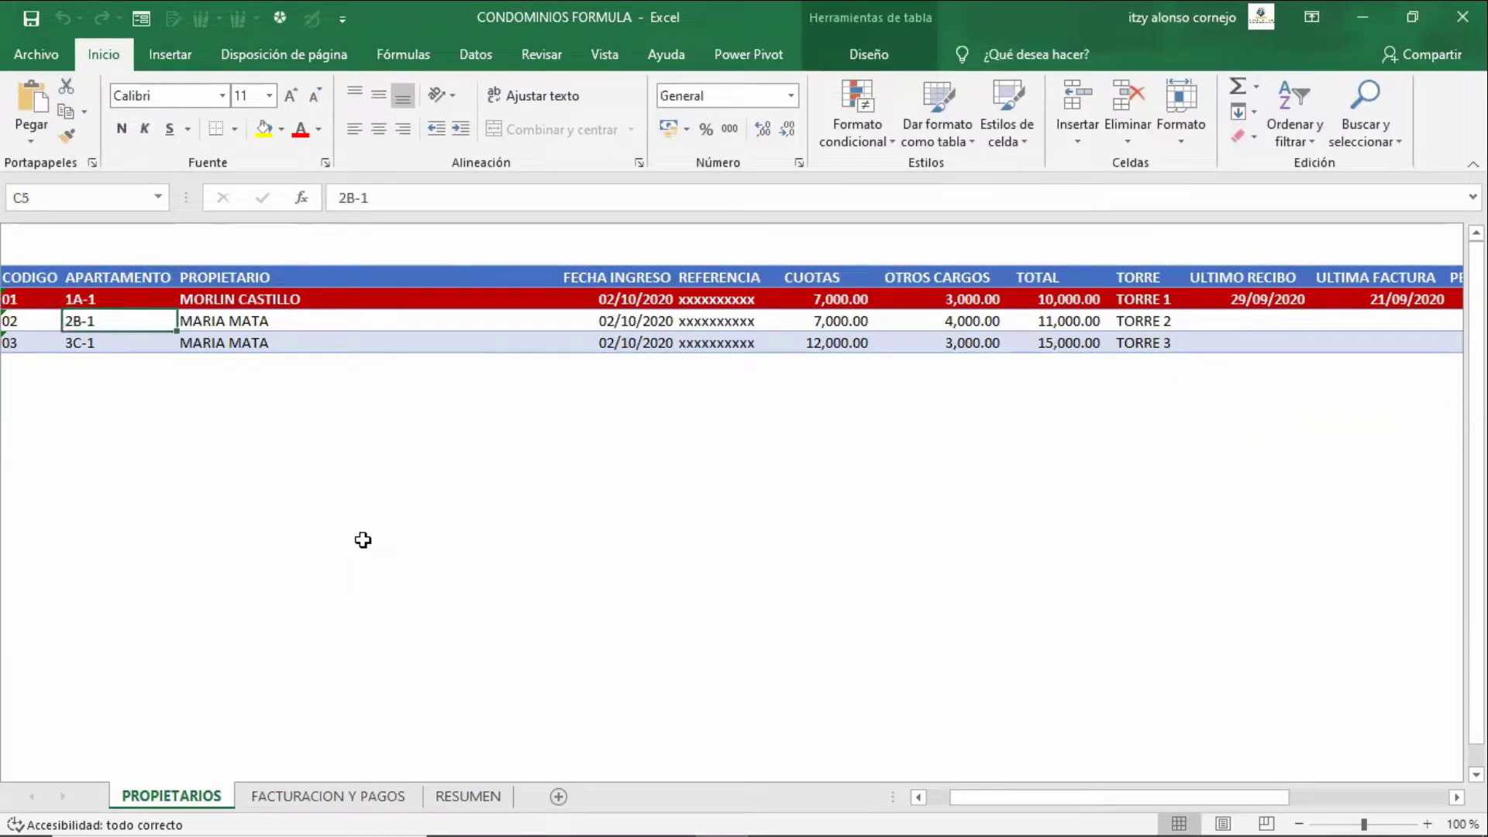
- Inspect the second owner's entry date and select the three owner names
{"action": "left_click", "coordinate": [650, 317]}
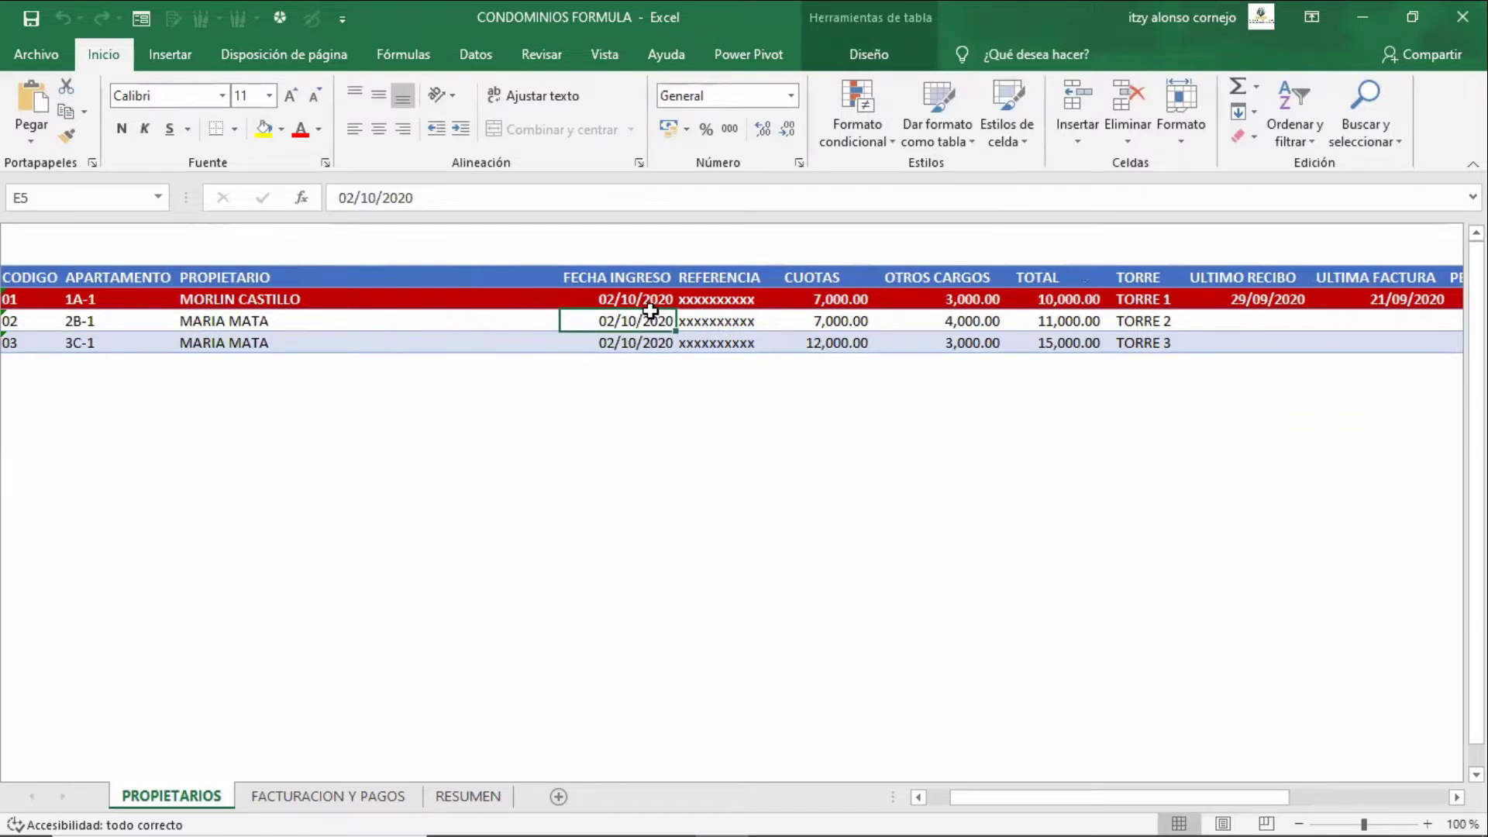
{"action": "left_click", "coordinate": [885, 500]}
{"action": "left_click", "coordinate": [636, 322]}
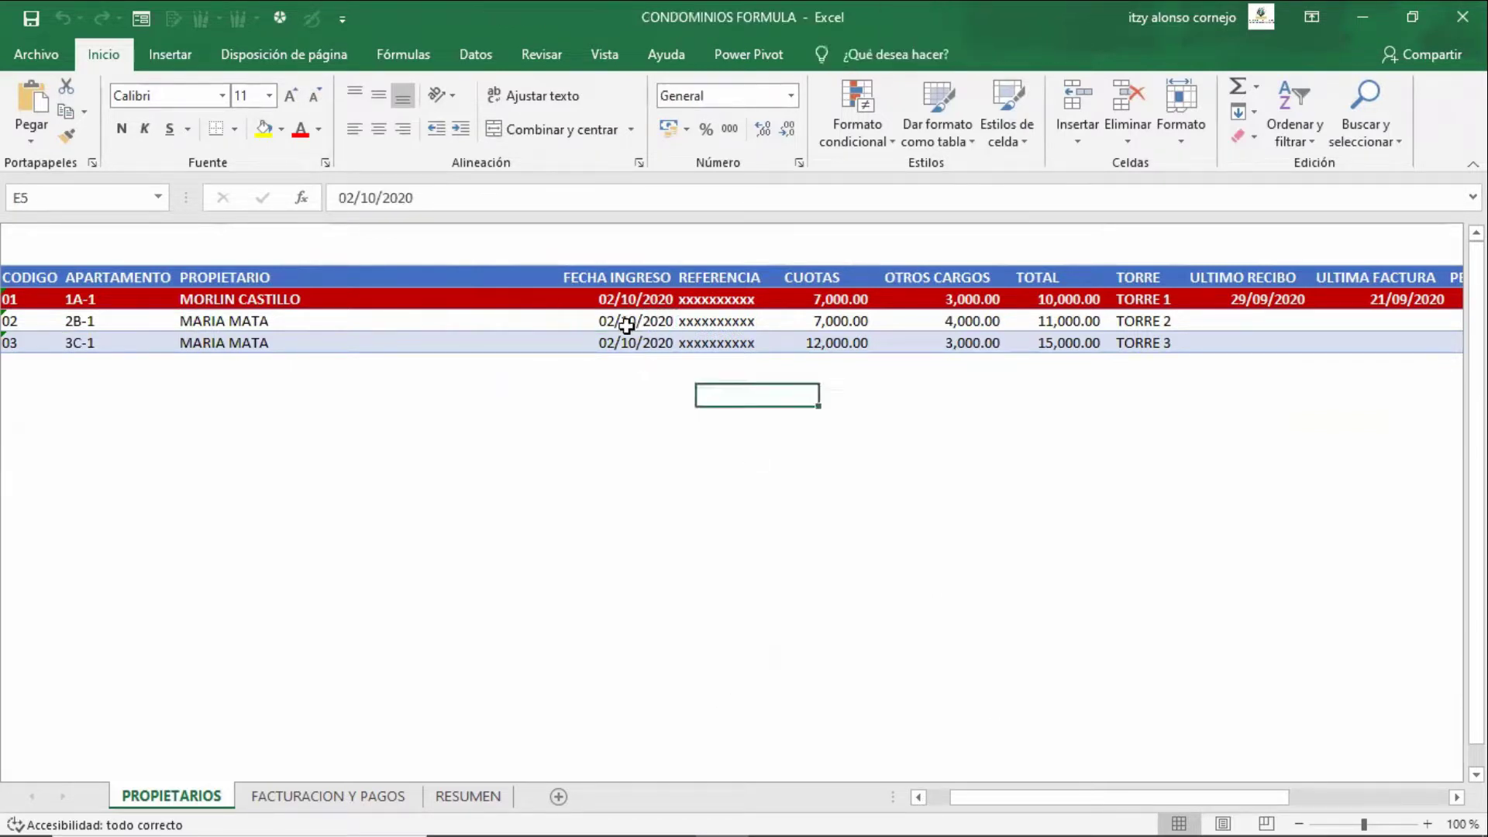
{"action": "left_click_drag", "start_coordinate": [267, 300], "coordinate": [309, 342]}
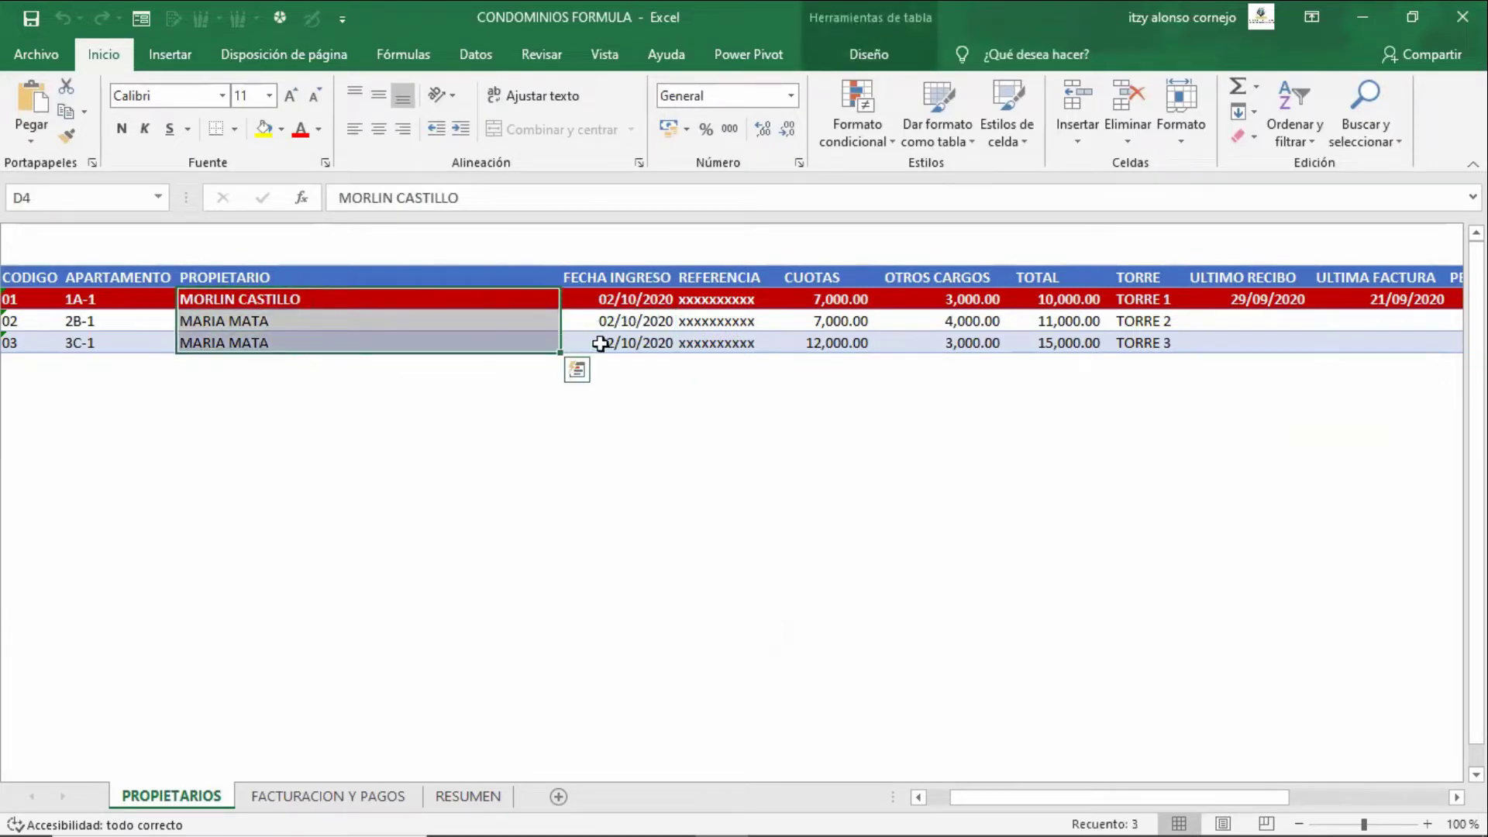
{"action": "left_click", "coordinate": [647, 319]}
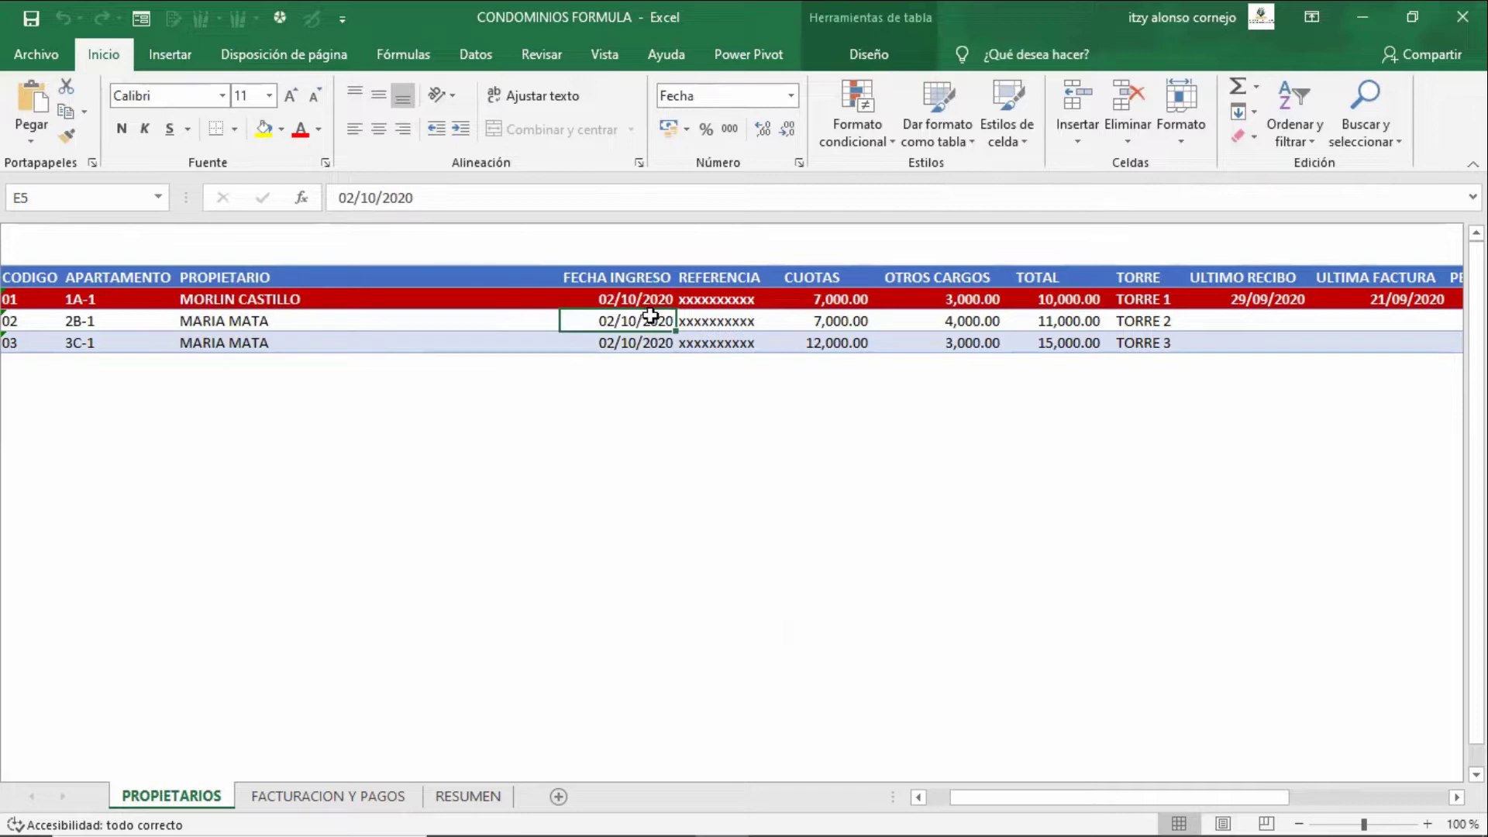
- Inspect the first owner's CUOTAS 7,000.00, OTROS CARGOS 3,000.00 and the TOTAL formula in I4
{"action": "key", "text": "Up"}
{"action": "key", "text": "Right"}
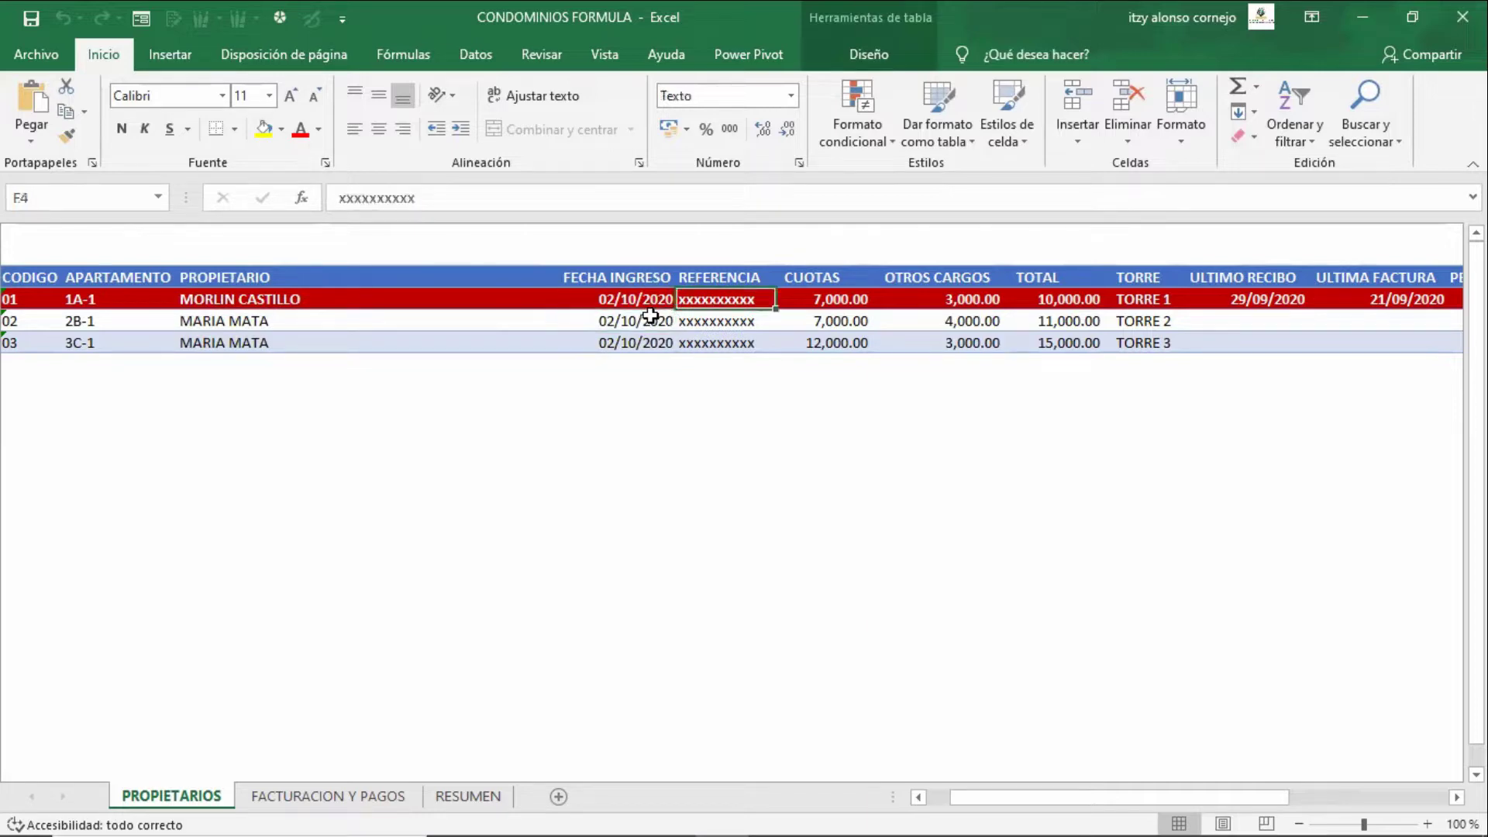
{"action": "key", "text": "Right"}
{"action": "key", "text": "Right"}
{"action": "key", "text": "Left"}
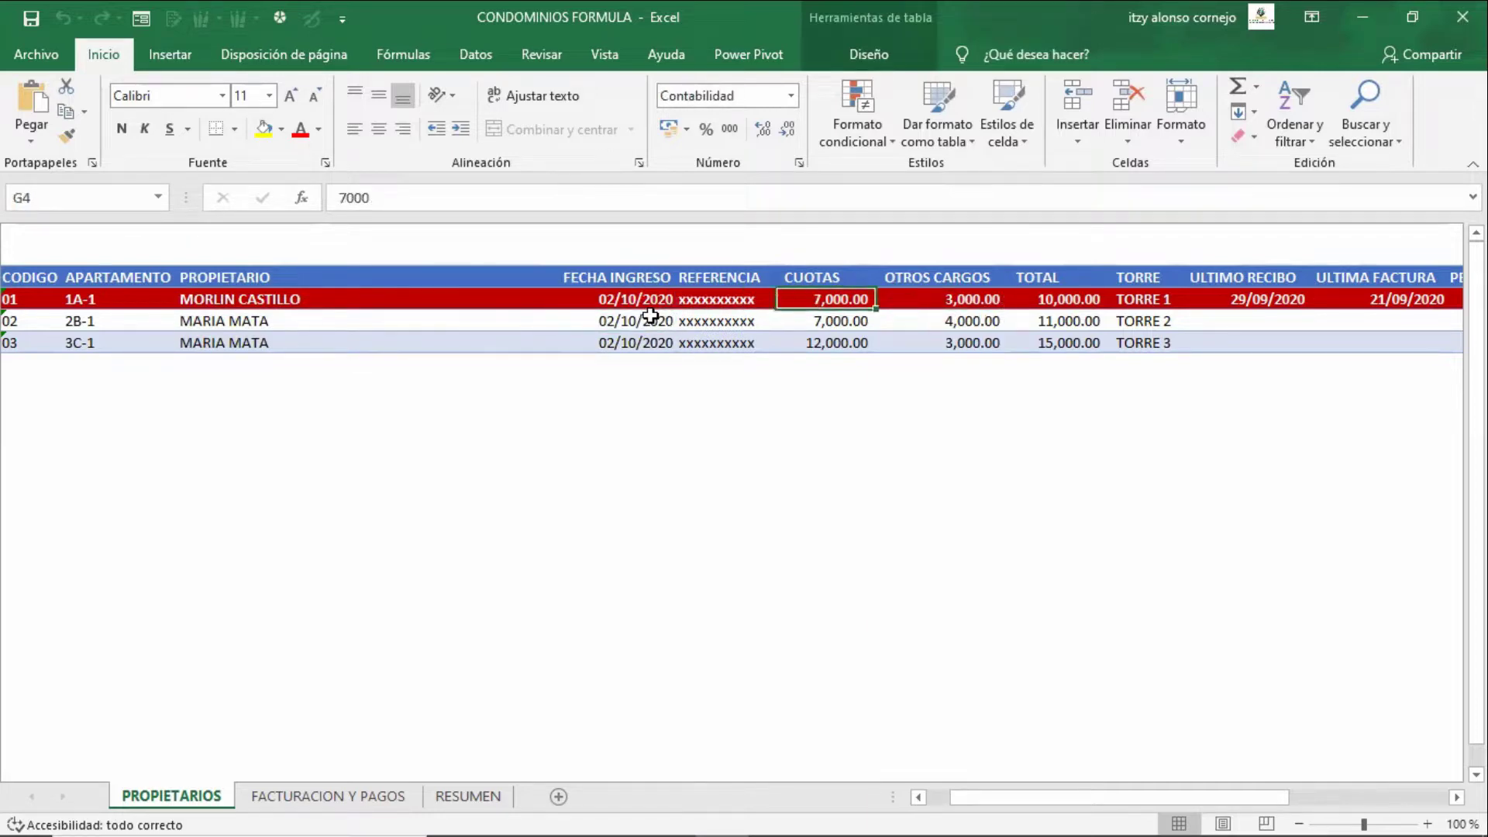
{"action": "key", "text": "Right"}
{"action": "key", "text": "Right"}
{"action": "key", "text": "Left"}
{"action": "key", "text": "Left"}
{"action": "key", "text": "Right"}
{"action": "key", "text": "Right"}
{"action": "key", "text": "Right"}
{"action": "key", "text": "Right"}
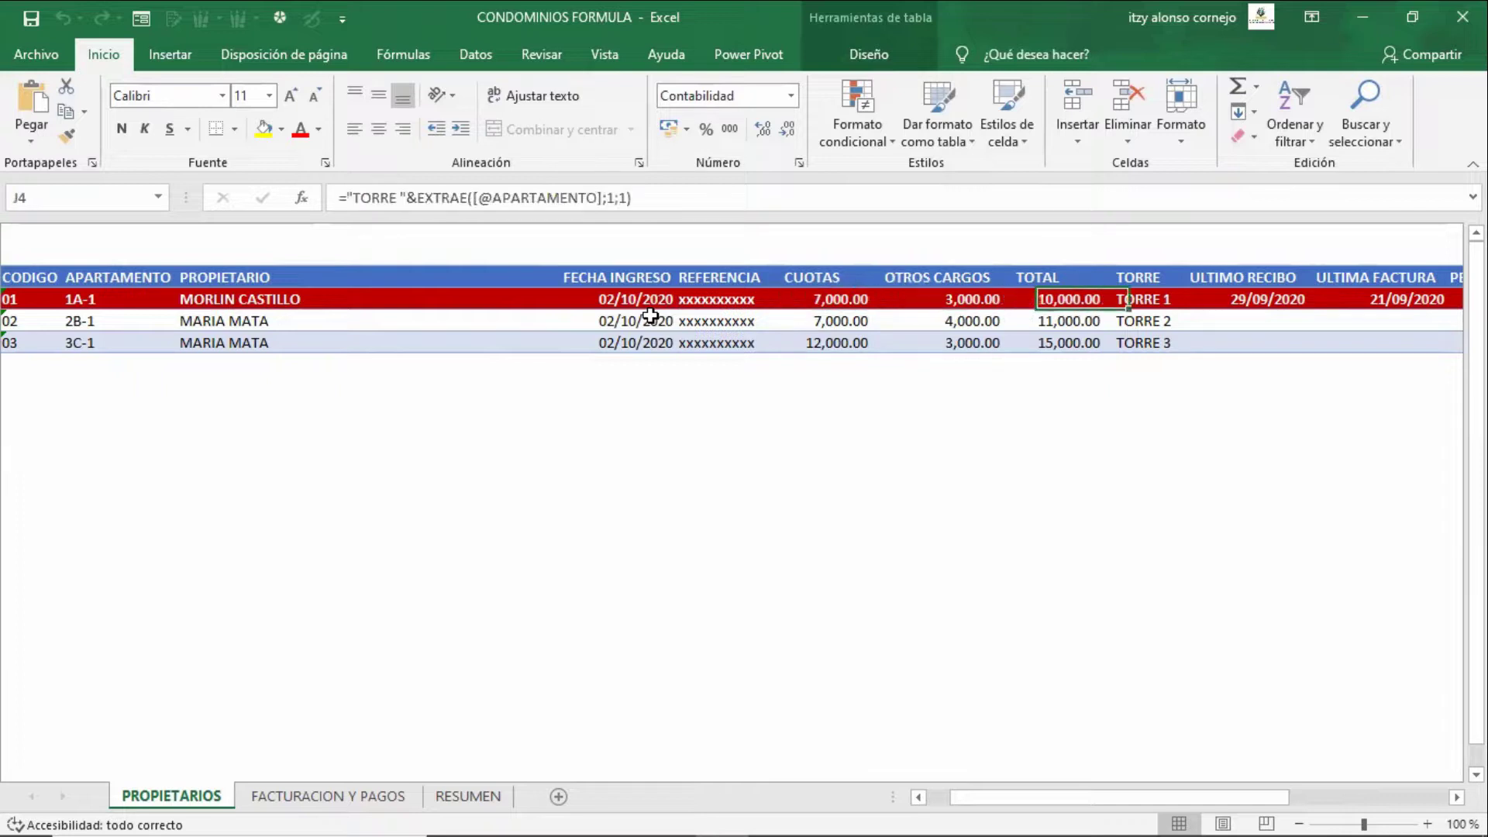
{"action": "key", "text": "Left"}
{"action": "key", "text": "Left"}
{"action": "key", "text": "Right"}
{"action": "key", "text": "Left"}
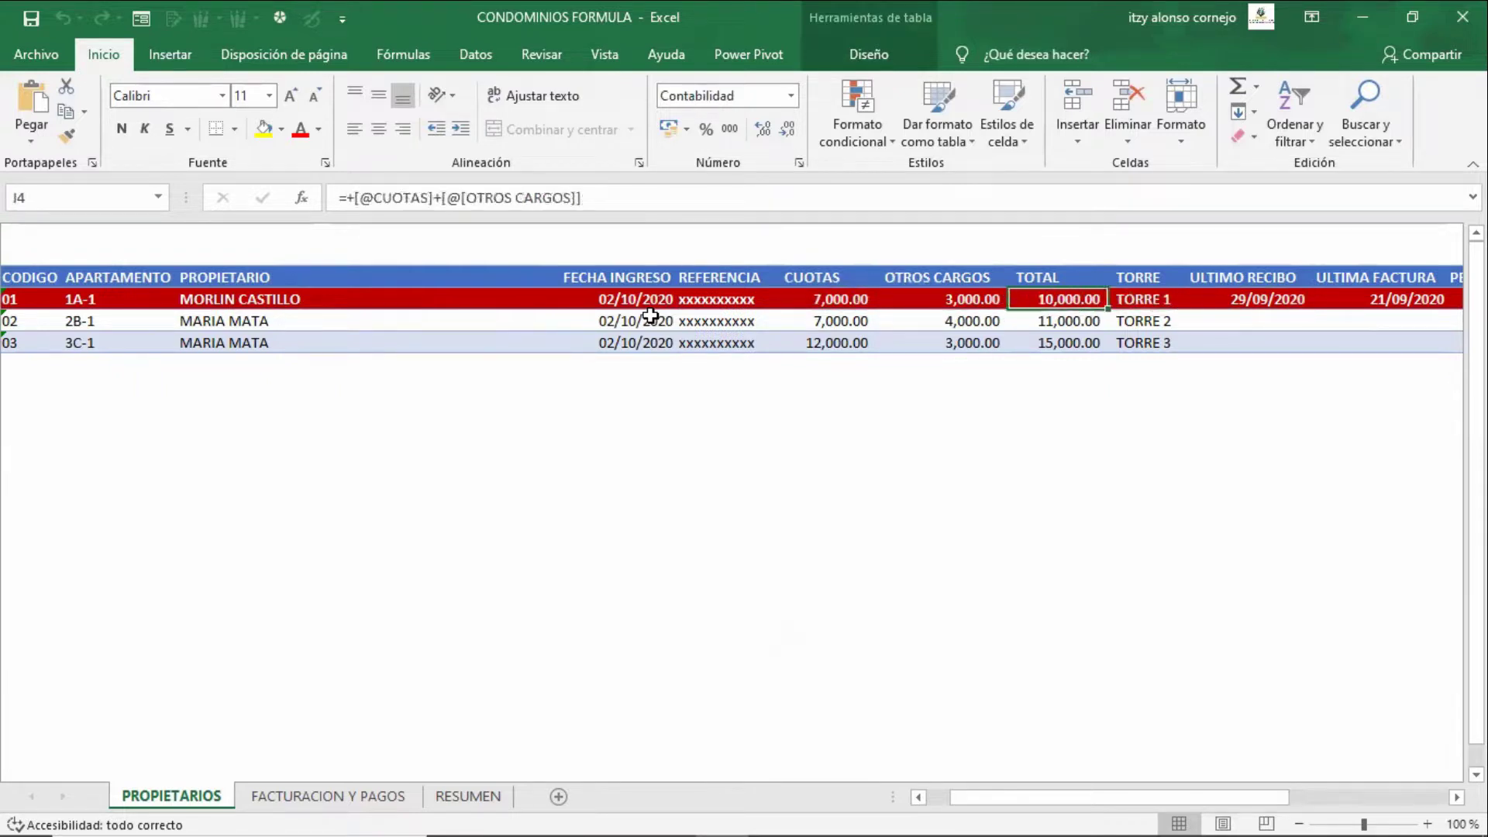
{"action": "key", "text": "Right"}
{"action": "key", "text": "Right"}
{"action": "key", "text": "Right"}
{"action": "key", "text": "Left"}
{"action": "key", "text": "Left"}
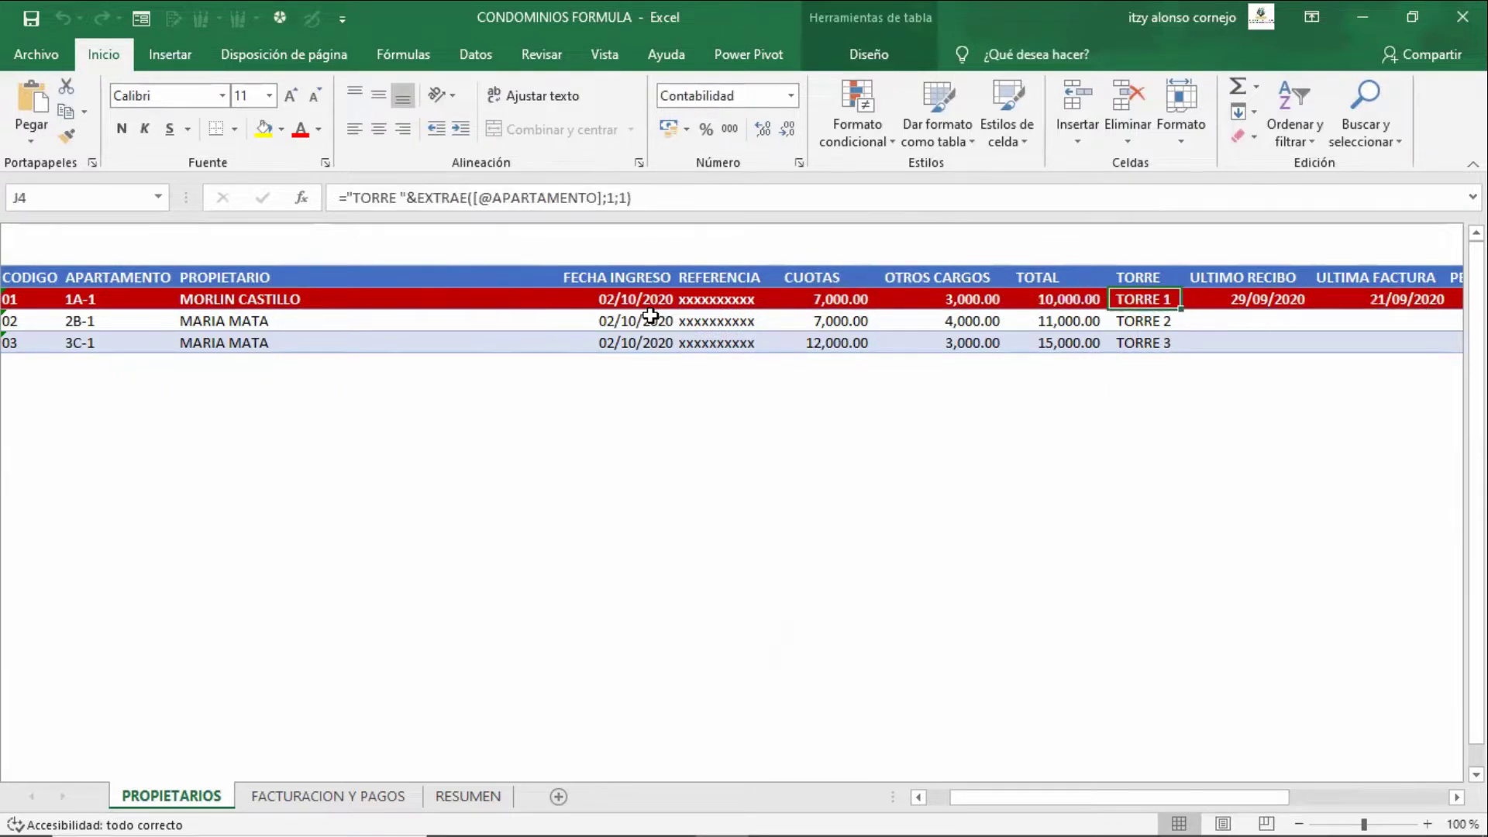
{"action": "key", "text": "Right"}
{"action": "key", "text": "Right"}
{"action": "key", "text": "Right"}
{"action": "key", "text": "Right"}
{"action": "key", "text": "Right"}
{"action": "key", "text": "Left"}
{"action": "key", "text": "Left"}
{"action": "key", "text": "Left"}
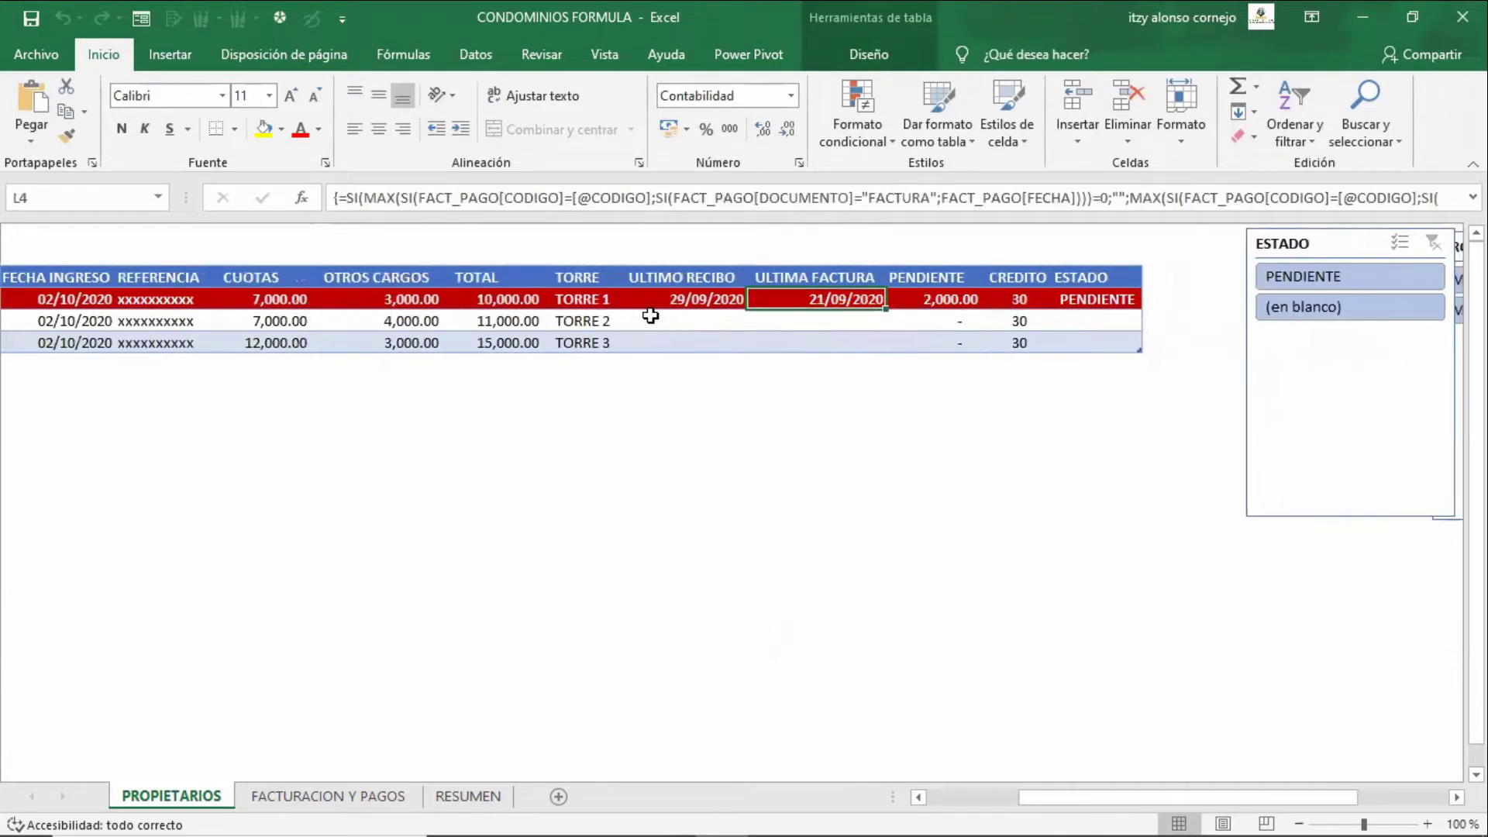
{"action": "key", "text": "Left"}
{"action": "key", "text": "Left"}
{"action": "key", "text": "Left"}
{"action": "key", "text": "Left"}
- Check the TORRE formula in J4 and its results down the column
{"action": "key", "text": "Right"}
{"action": "key", "text": "Right"}
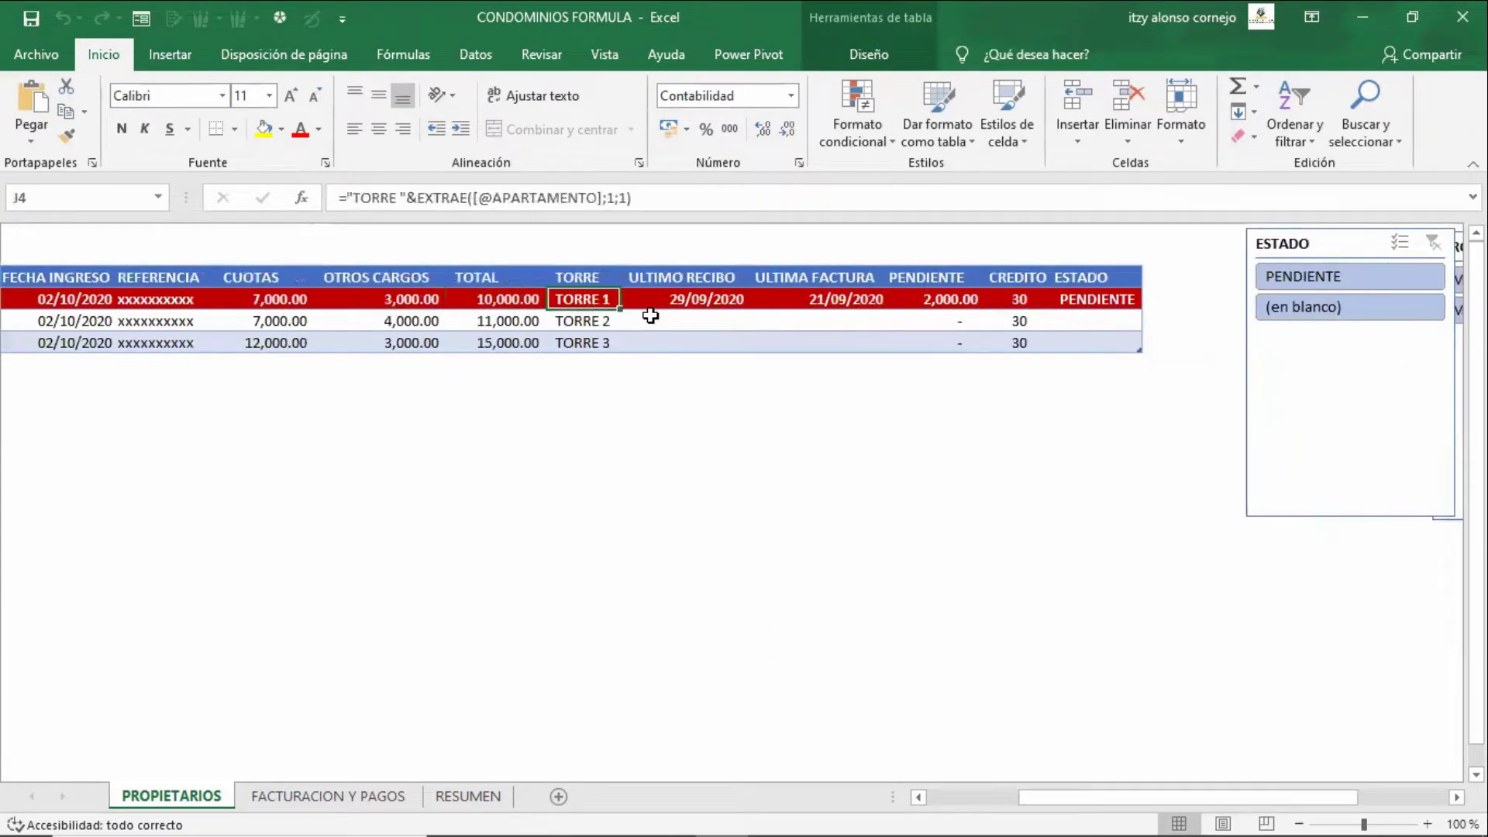
{"action": "key", "text": "Left"}
{"action": "key", "text": "Left"}
{"action": "key", "text": "Down"}
{"action": "key", "text": "Right"}
{"action": "key", "text": "Right"}
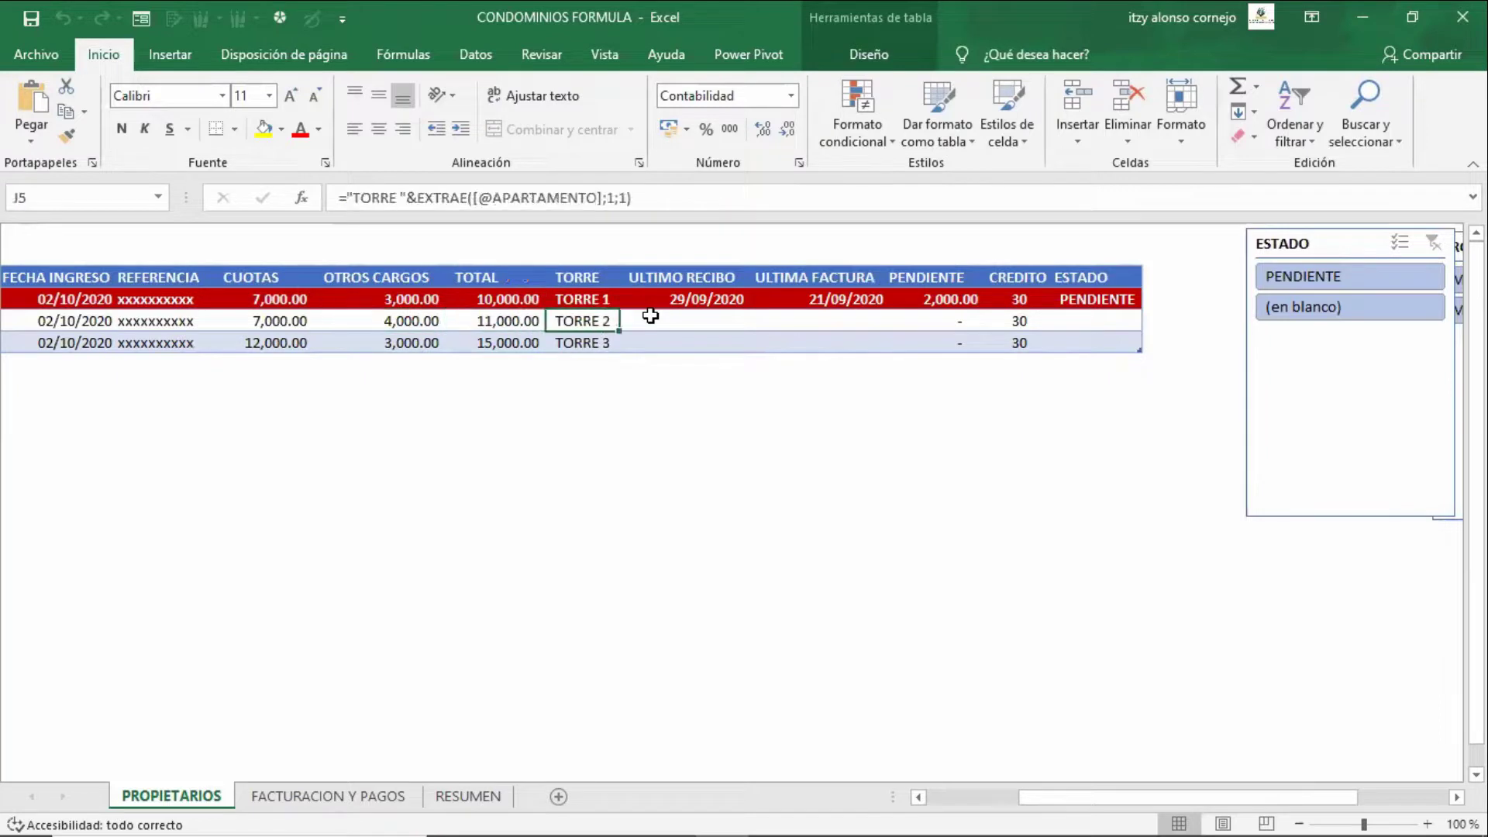
{"action": "key", "text": "Up"}
{"action": "key", "text": "Down"}
{"action": "key", "text": "Down"}
{"action": "key", "text": "Down"}
{"action": "key", "text": "Up"}
{"action": "key", "text": "Up"}
{"action": "key", "text": "Up"}
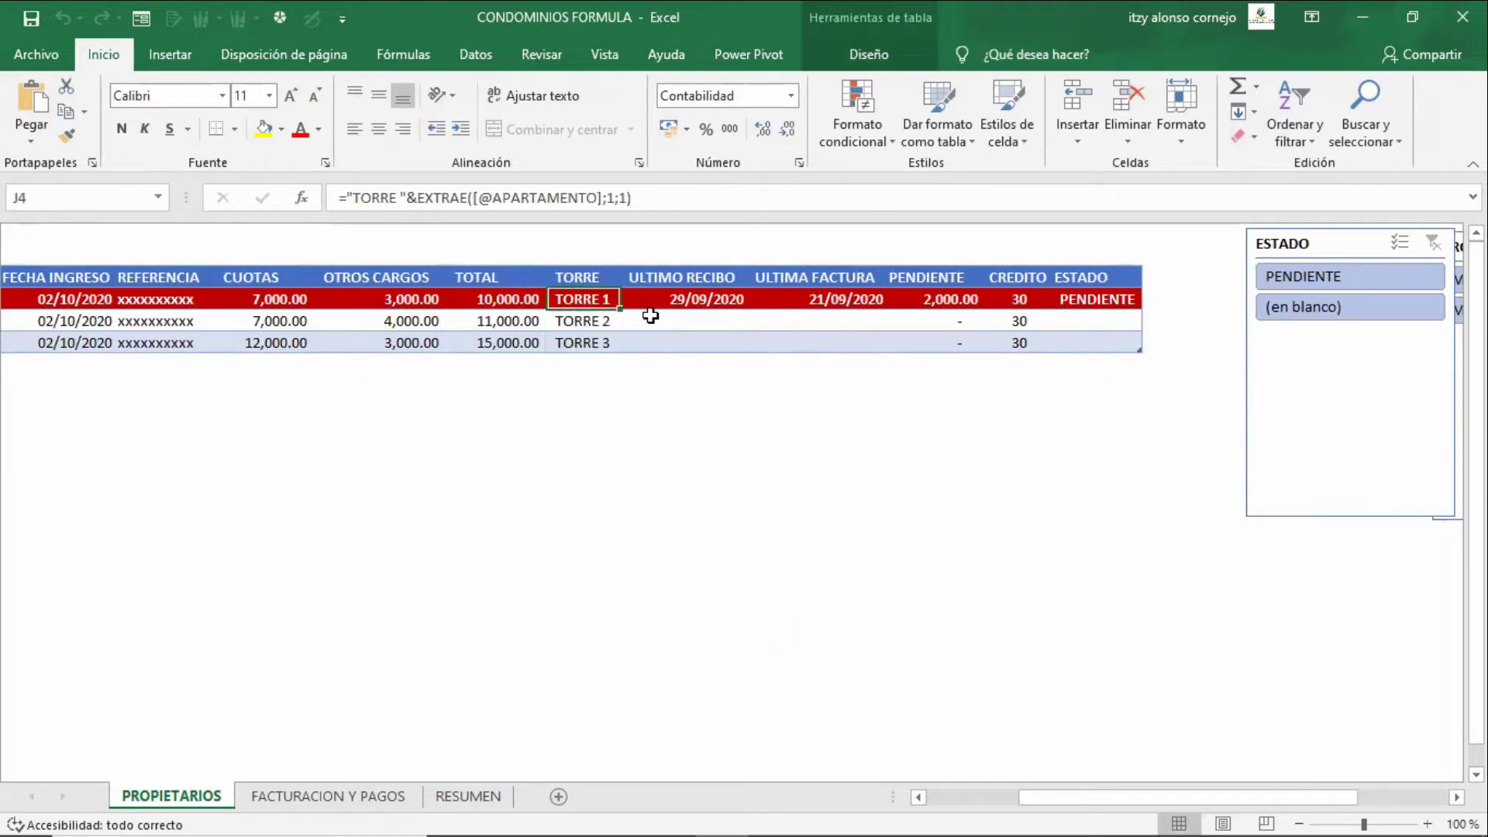
{"action": "key", "text": "Down"}
{"action": "key", "text": "Down"}
{"action": "key", "text": "Up"}
{"action": "key", "text": "Up"}
- Move along the first owner's row to the ULTIMO RECIBO formula in K4
{"action": "key", "text": "Left"}
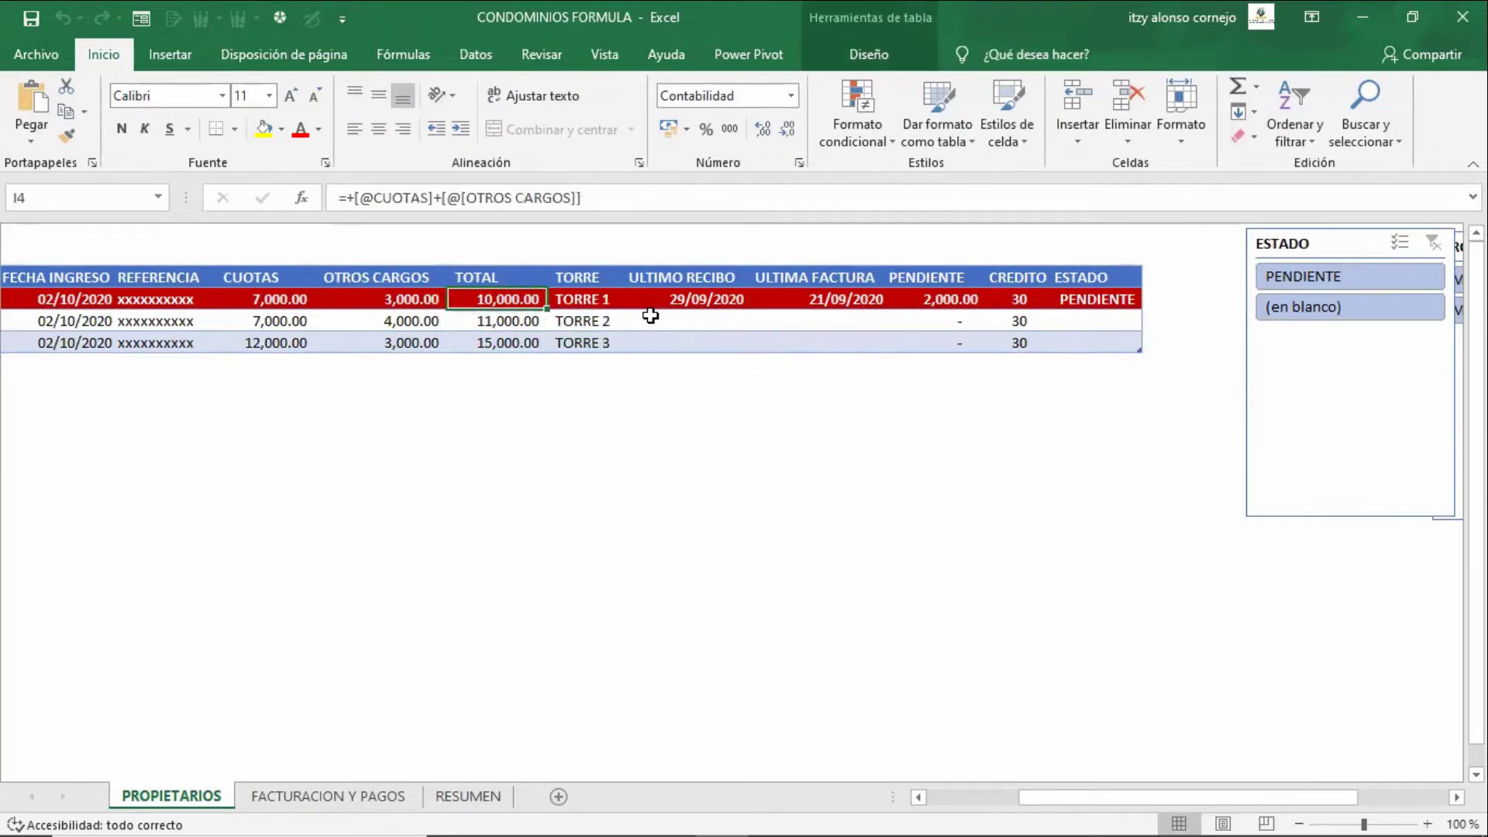
{"action": "key", "text": "ctrl+Left"}
{"action": "key", "text": "Right"}
{"action": "key", "text": "Down"}
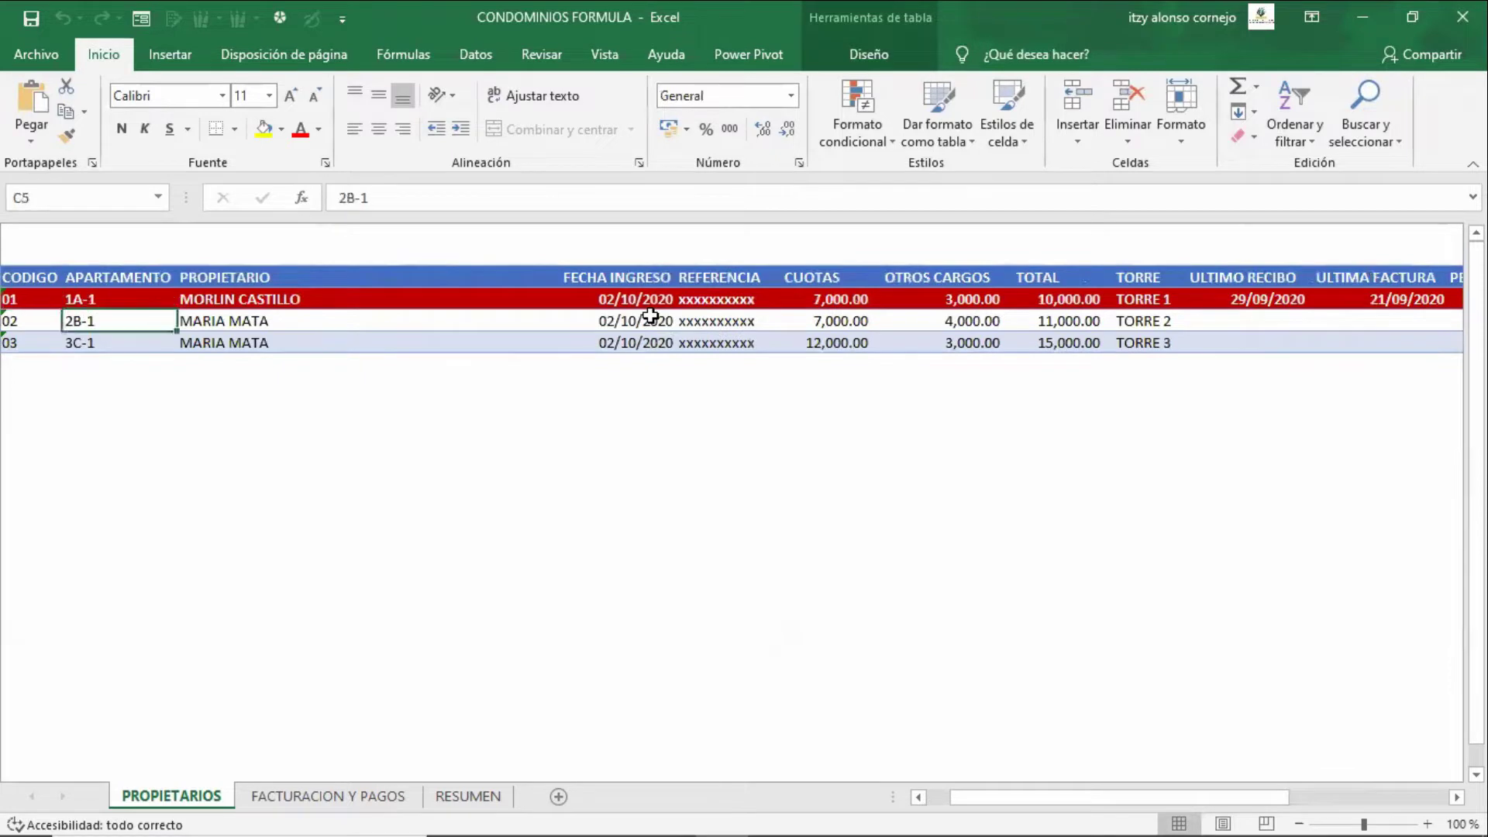
{"action": "key", "text": "Down"}
{"action": "key", "text": "Down"}
{"action": "key", "text": "Up"}
{"action": "key", "text": "Up"}
{"action": "key", "text": "Up"}
{"action": "key", "text": "Right"}
{"action": "key", "text": "Right"}
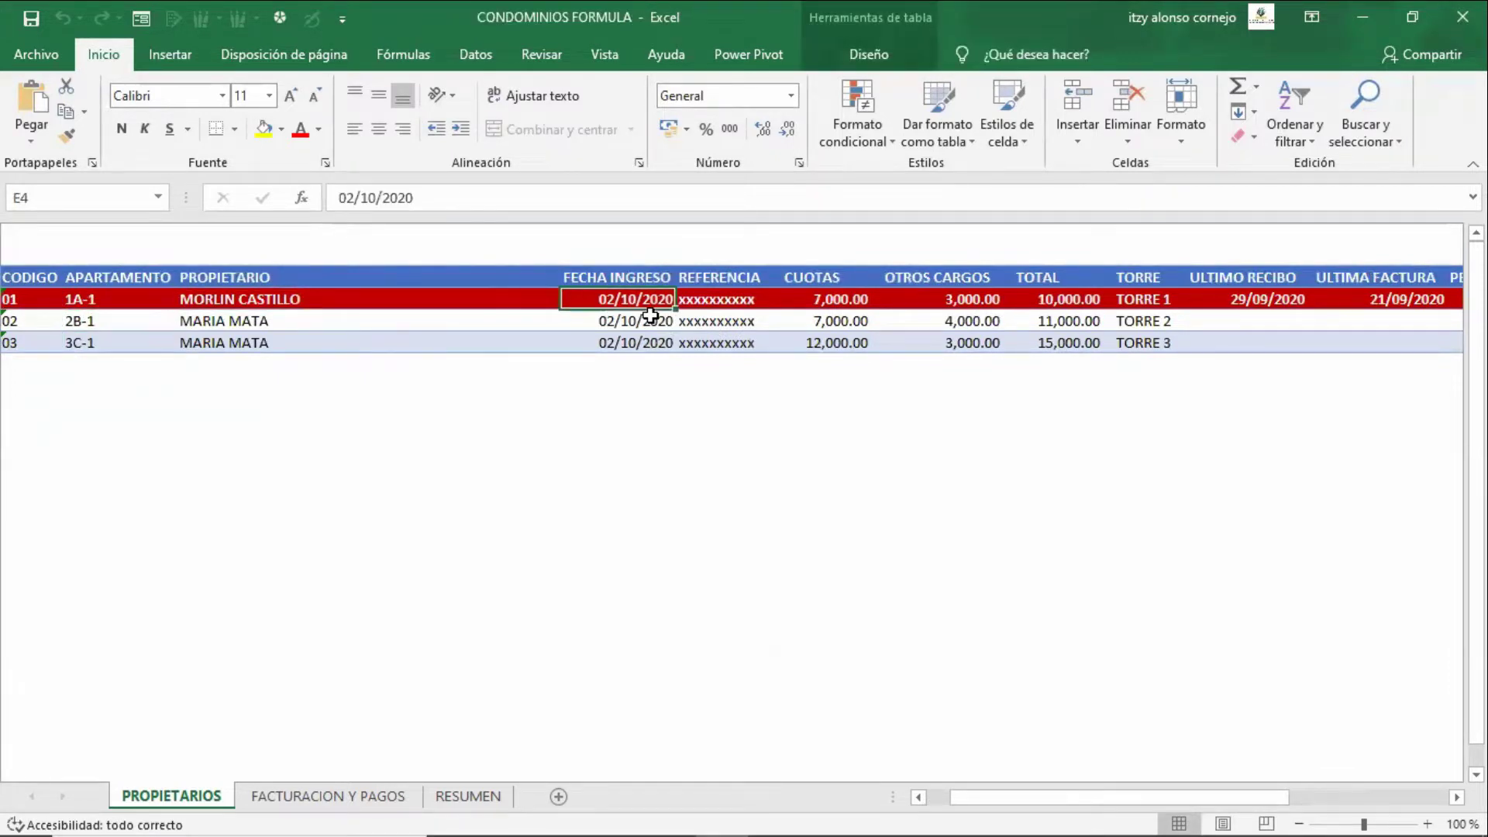
{"action": "key", "text": "Right"}
{"action": "key", "text": "Right"}
{"action": "key", "text": "Right"}
{"action": "key", "text": "Right"}
{"action": "key", "text": "Right"}
{"action": "key", "text": "Right"}
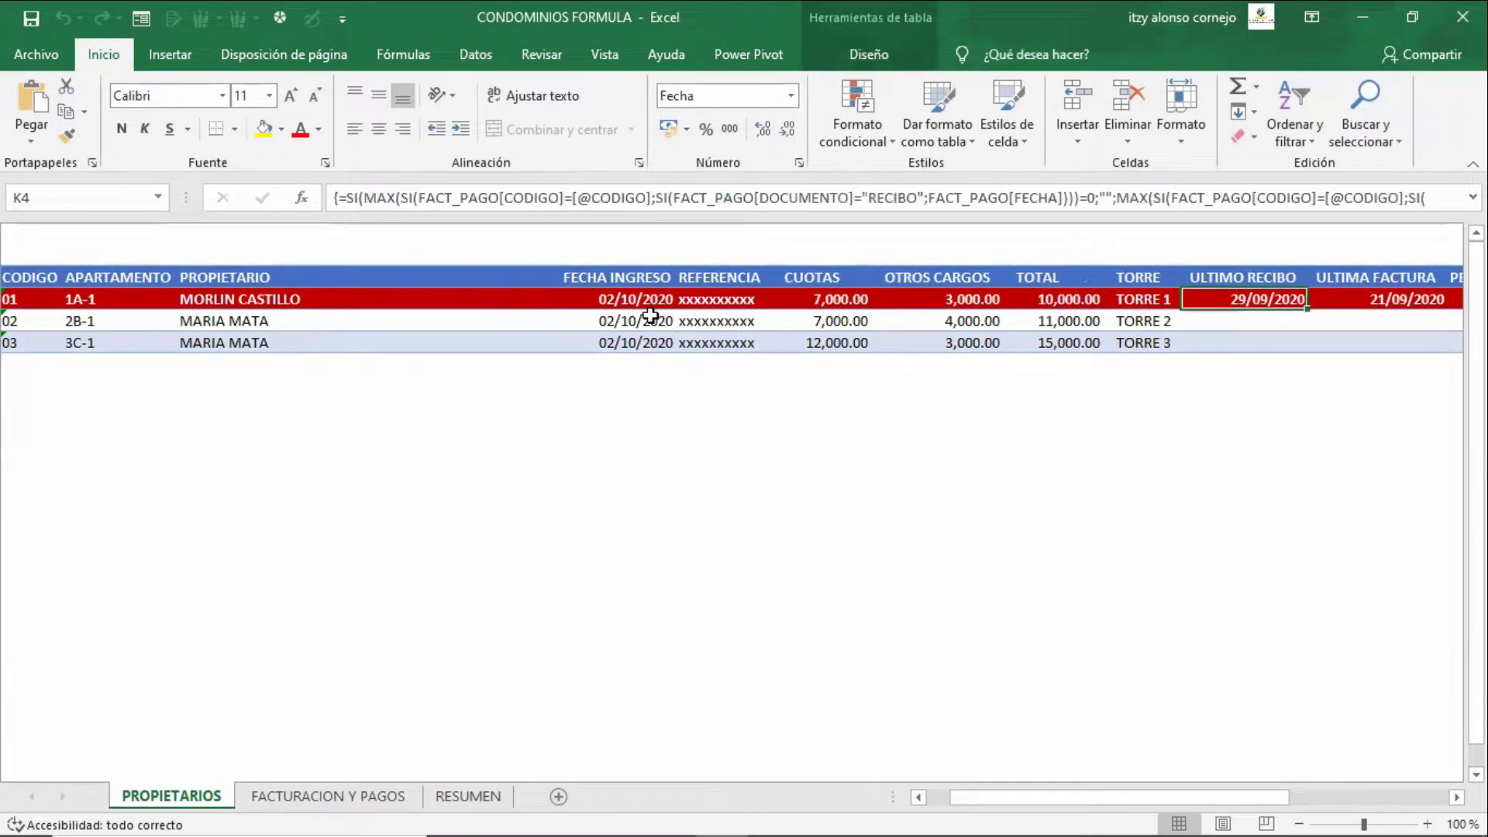
{"action": "key", "text": "Right"}
{"action": "key", "text": "Right"}
{"action": "key", "text": "Right"}
{"action": "key", "text": "Right"}
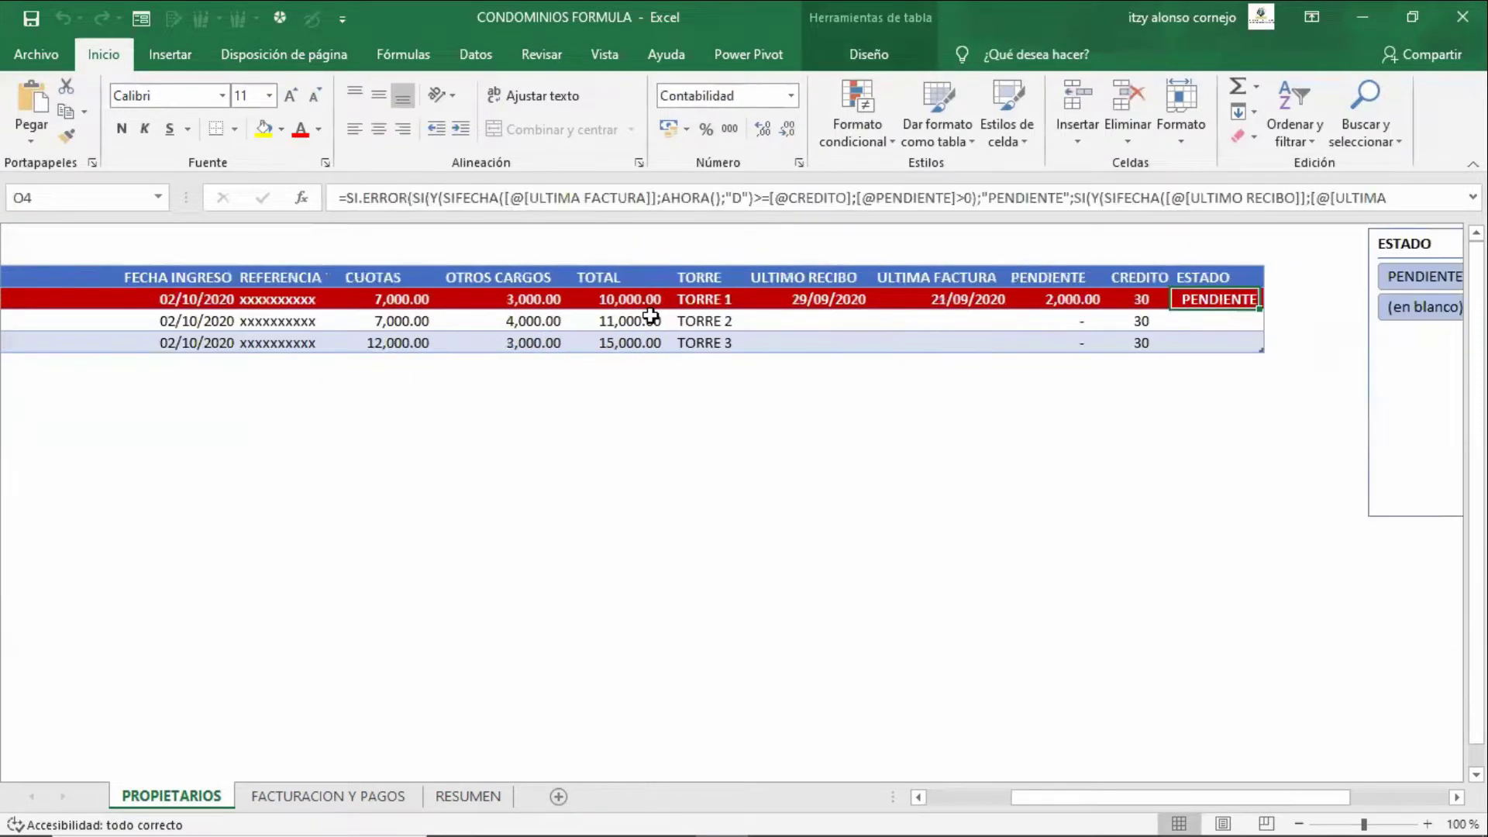
{"action": "key", "text": "Left"}
{"action": "key", "text": "Left"}
{"action": "key", "text": "Left"}
{"action": "key", "text": "Left"}
{"action": "key", "text": "Left"}
{"action": "key", "text": "Right"}
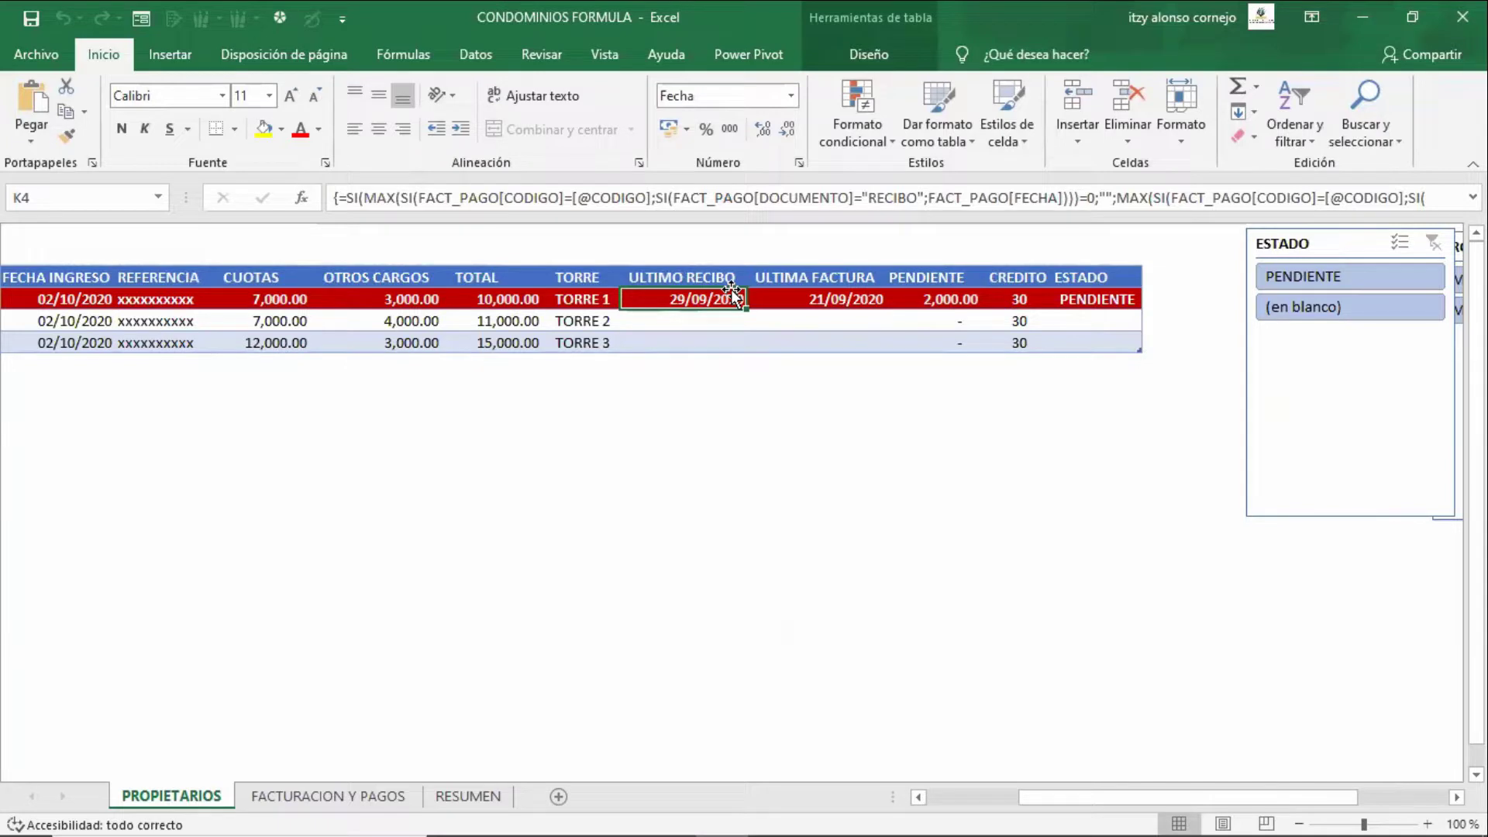
- Compare confirming K4 normally versus as an array formula, which restores 29/09/2020
{"action": "double_click", "coordinate": [732, 293]}
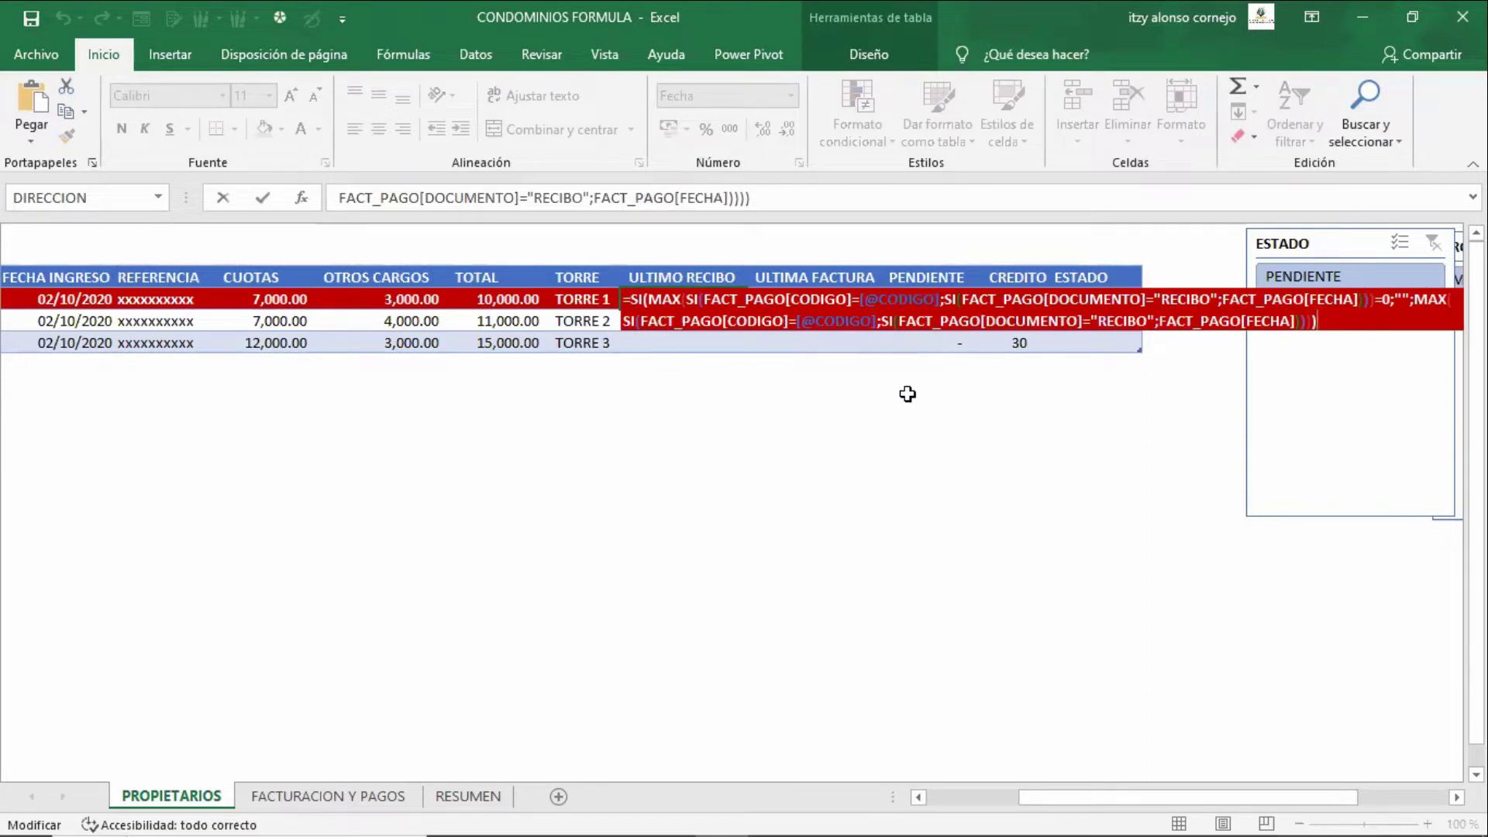
{"action": "key", "text": "ctrl+shift+Return"}
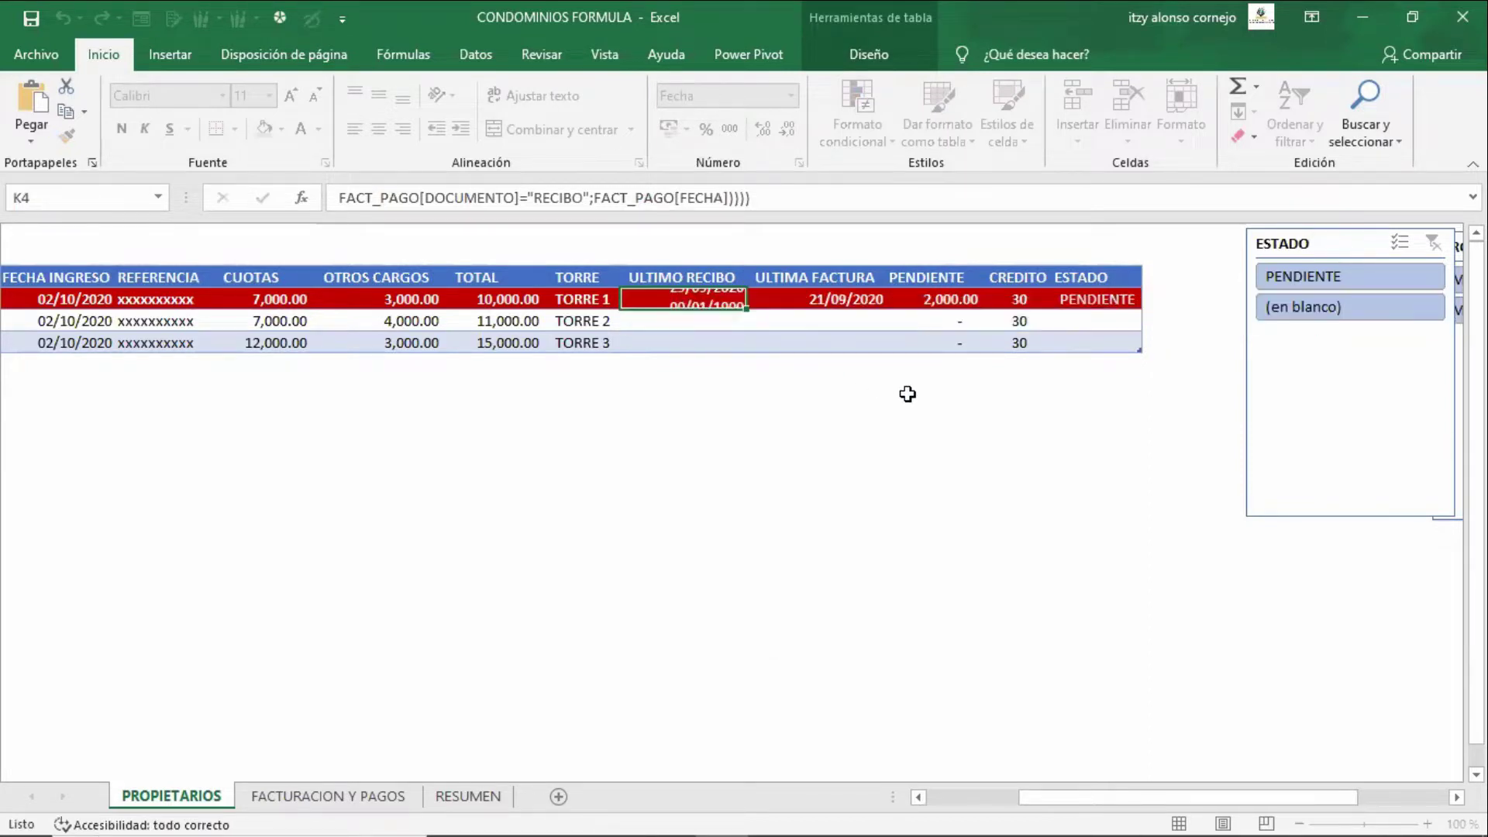
{"action": "key", "text": "Up"}
{"action": "key", "text": "Down"}
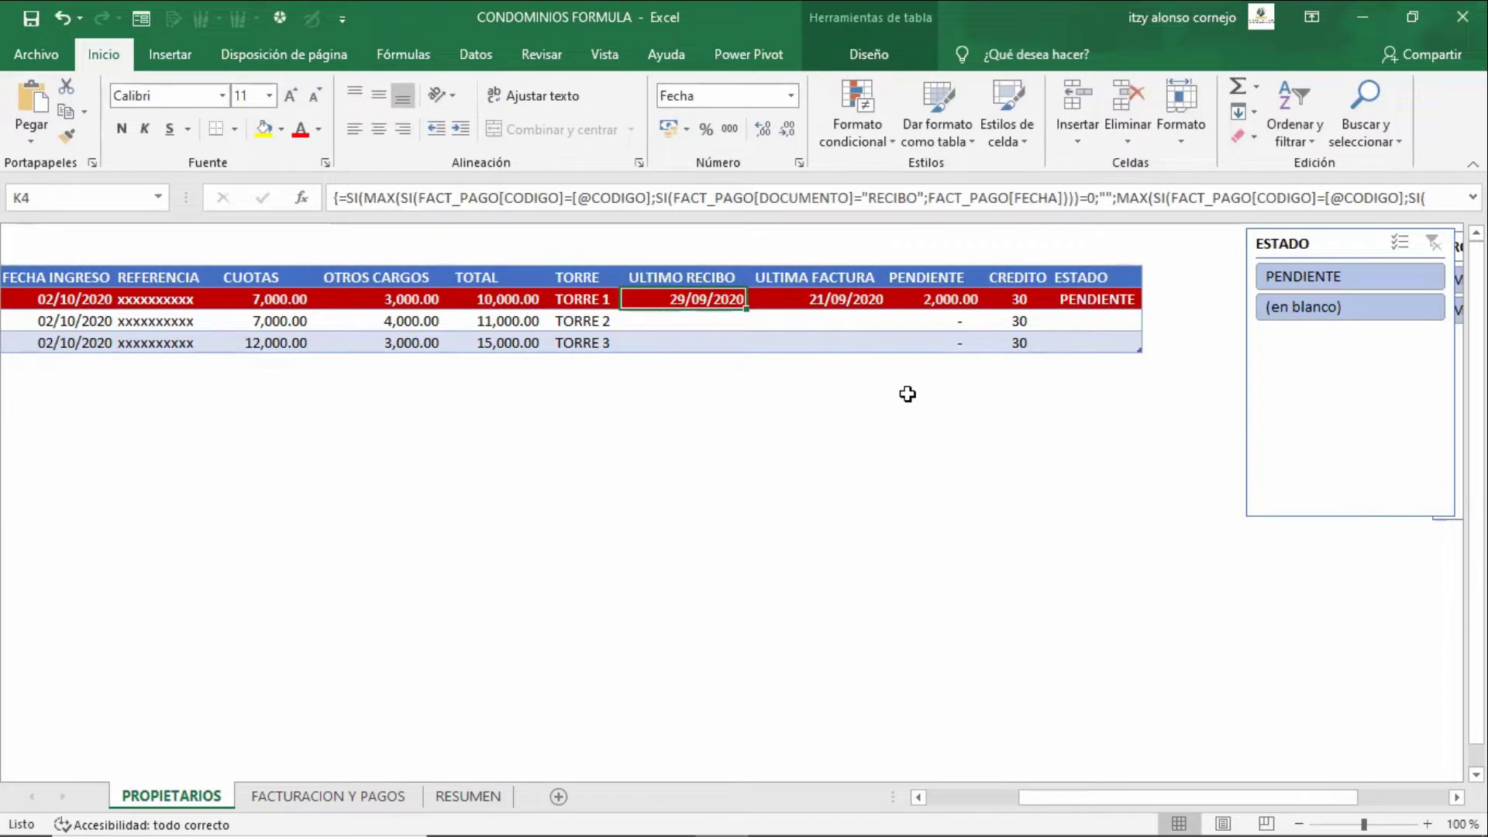
{"action": "key", "text": "F2"}
{"action": "key", "text": "Return"}
{"action": "key", "text": "Up"}
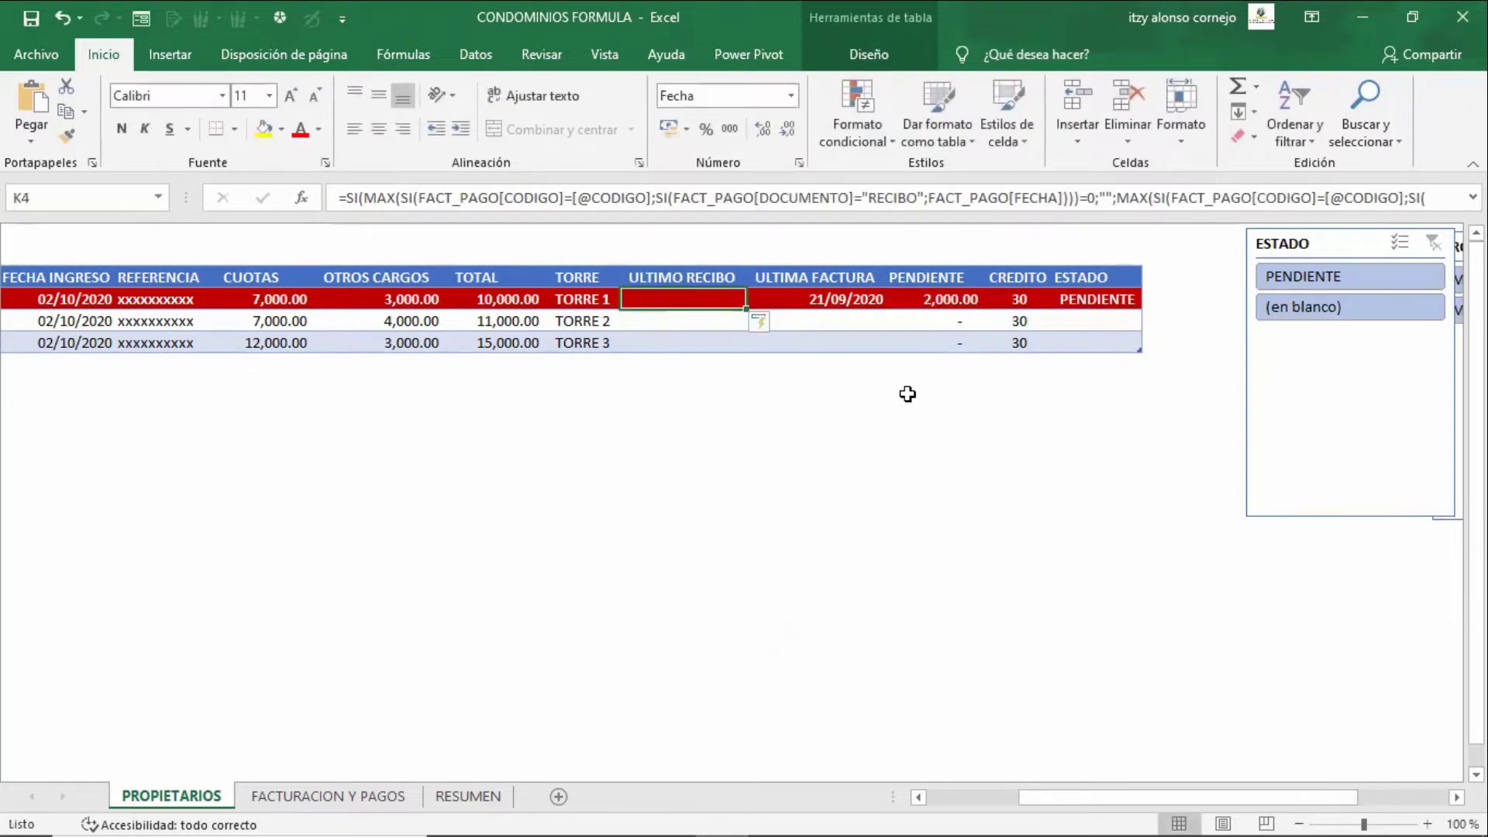
{"action": "key", "text": "F2"}
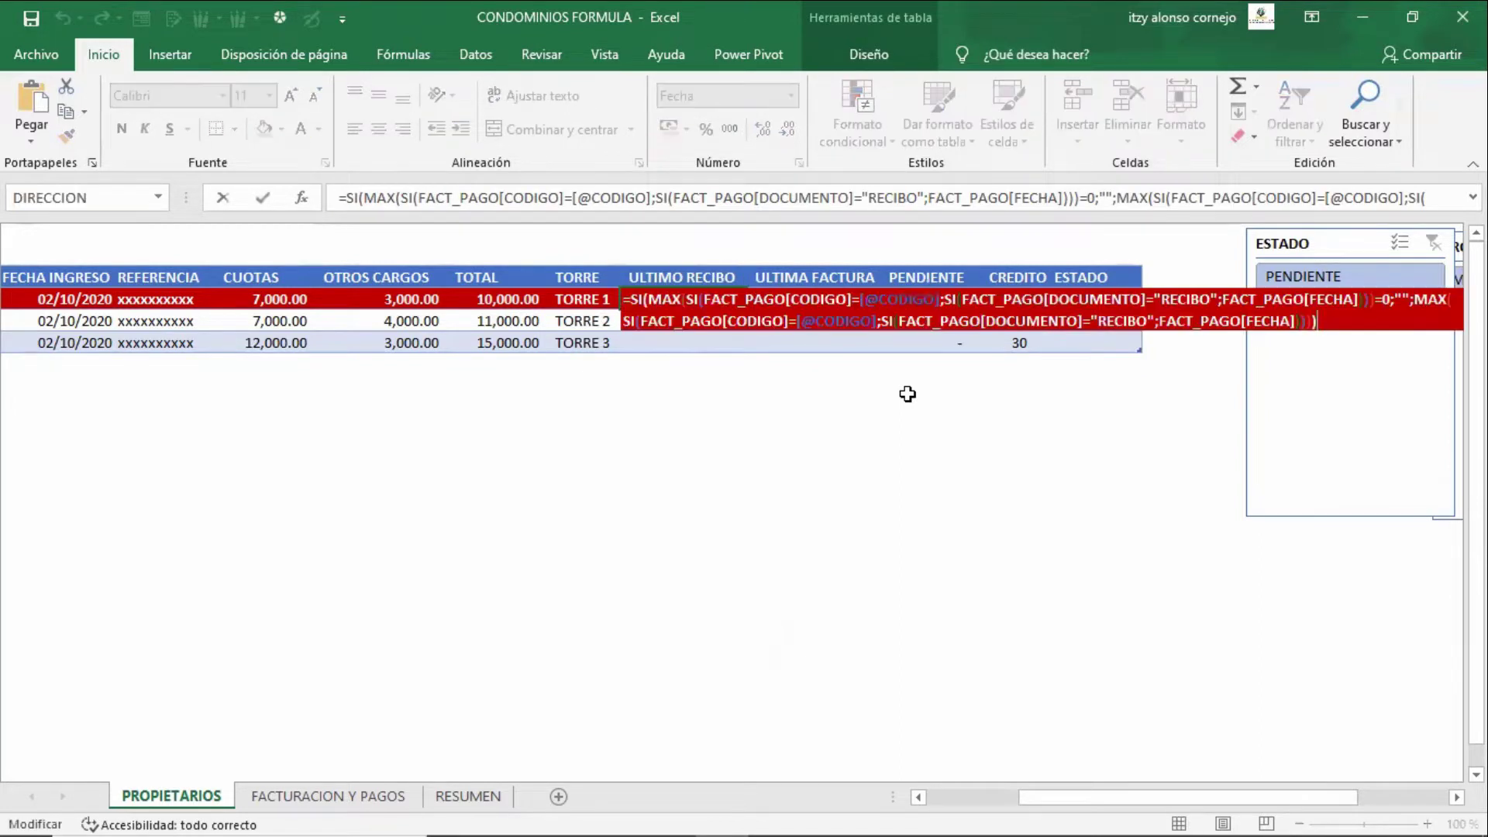
{"action": "key", "text": "ctrl+shift+Return"}
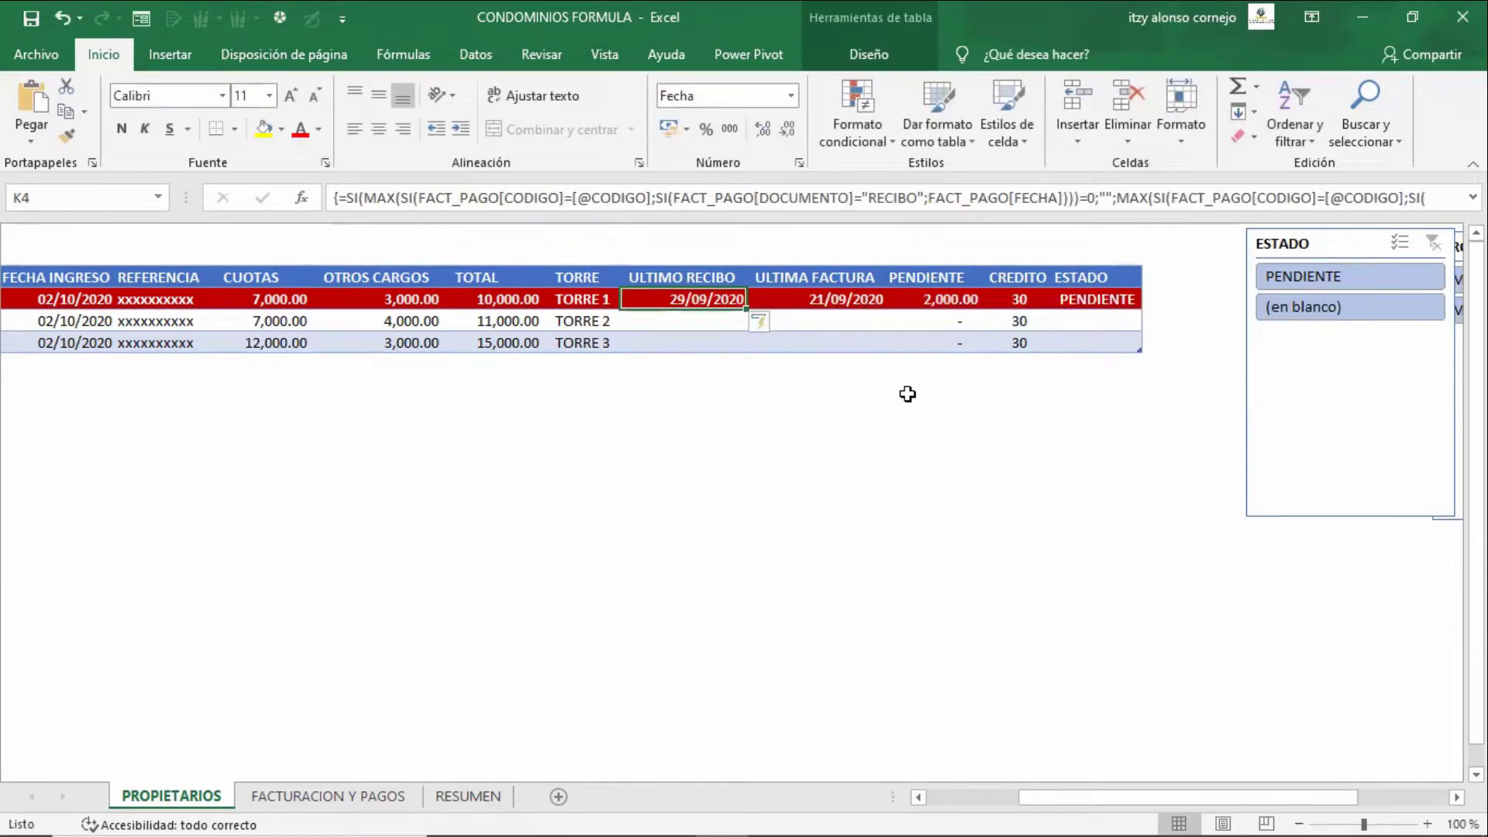
- Re-confirm K4 as an array formula after Ctrl+Enter blanks it, keeping 29/09/2020
{"action": "key", "text": "F2"}
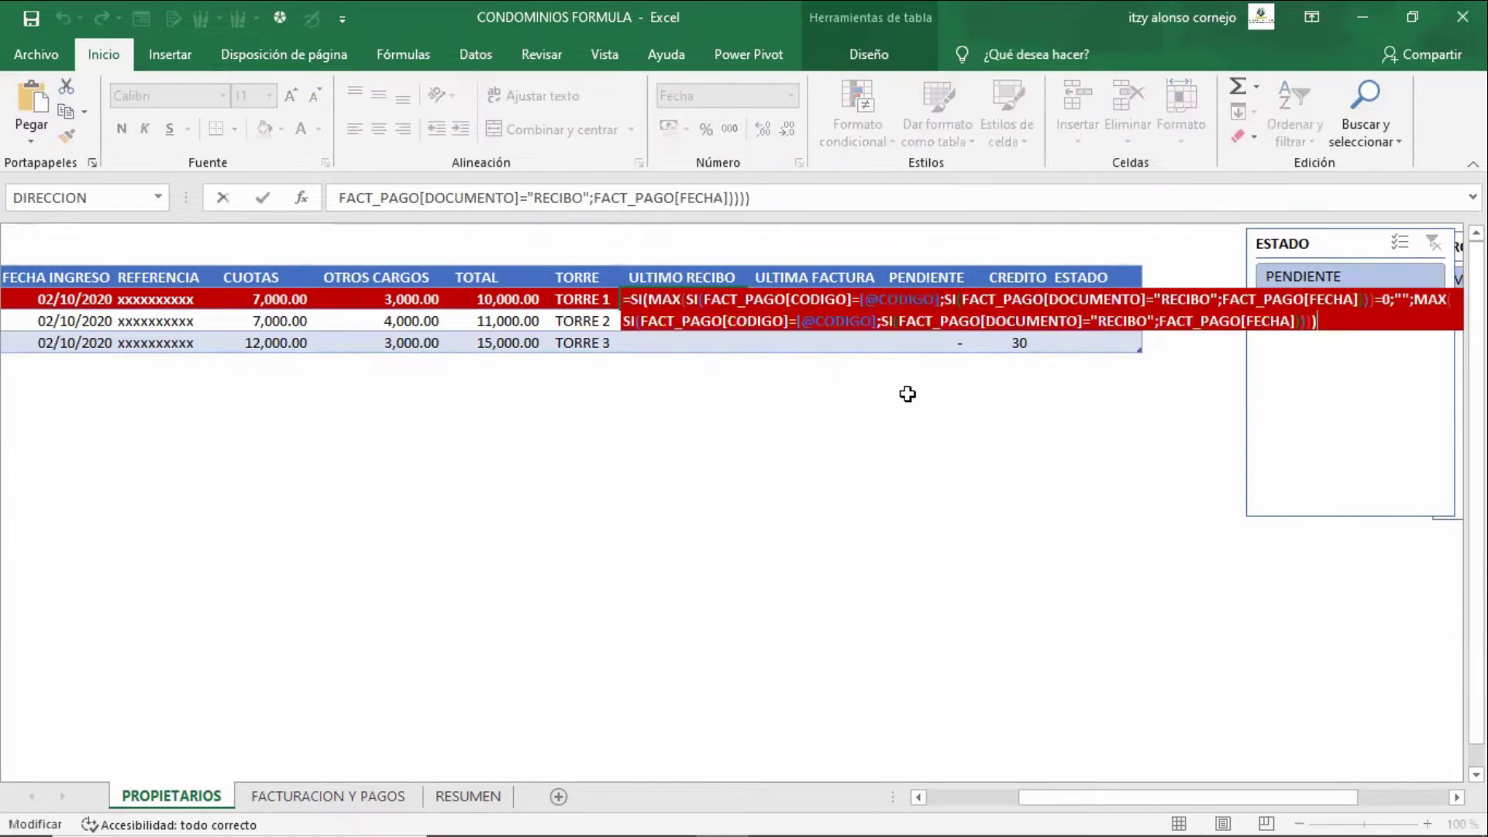
{"action": "key", "text": "ctrl+Return"}
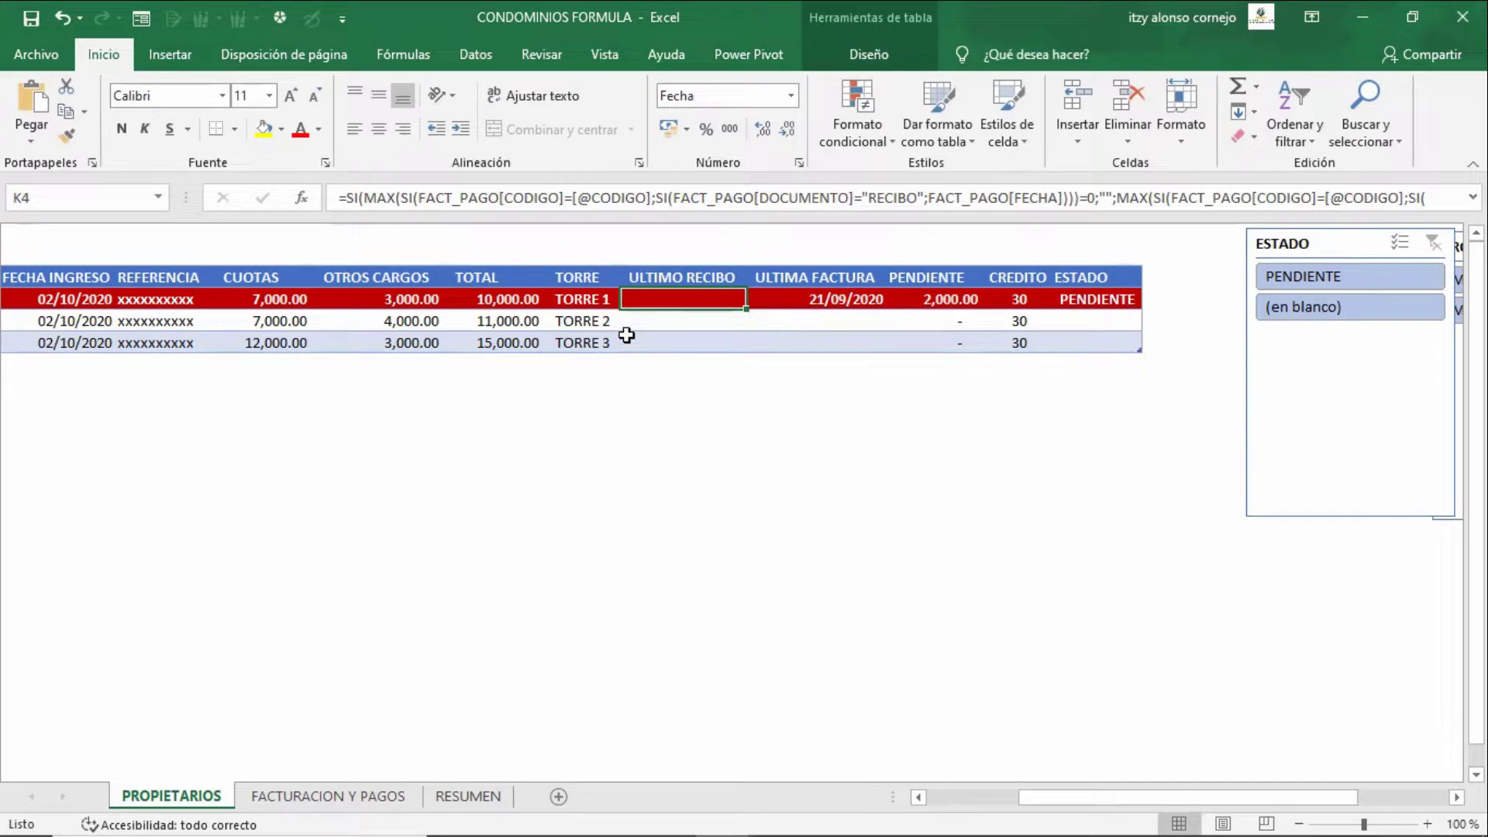
{"action": "key", "text": "F2"}
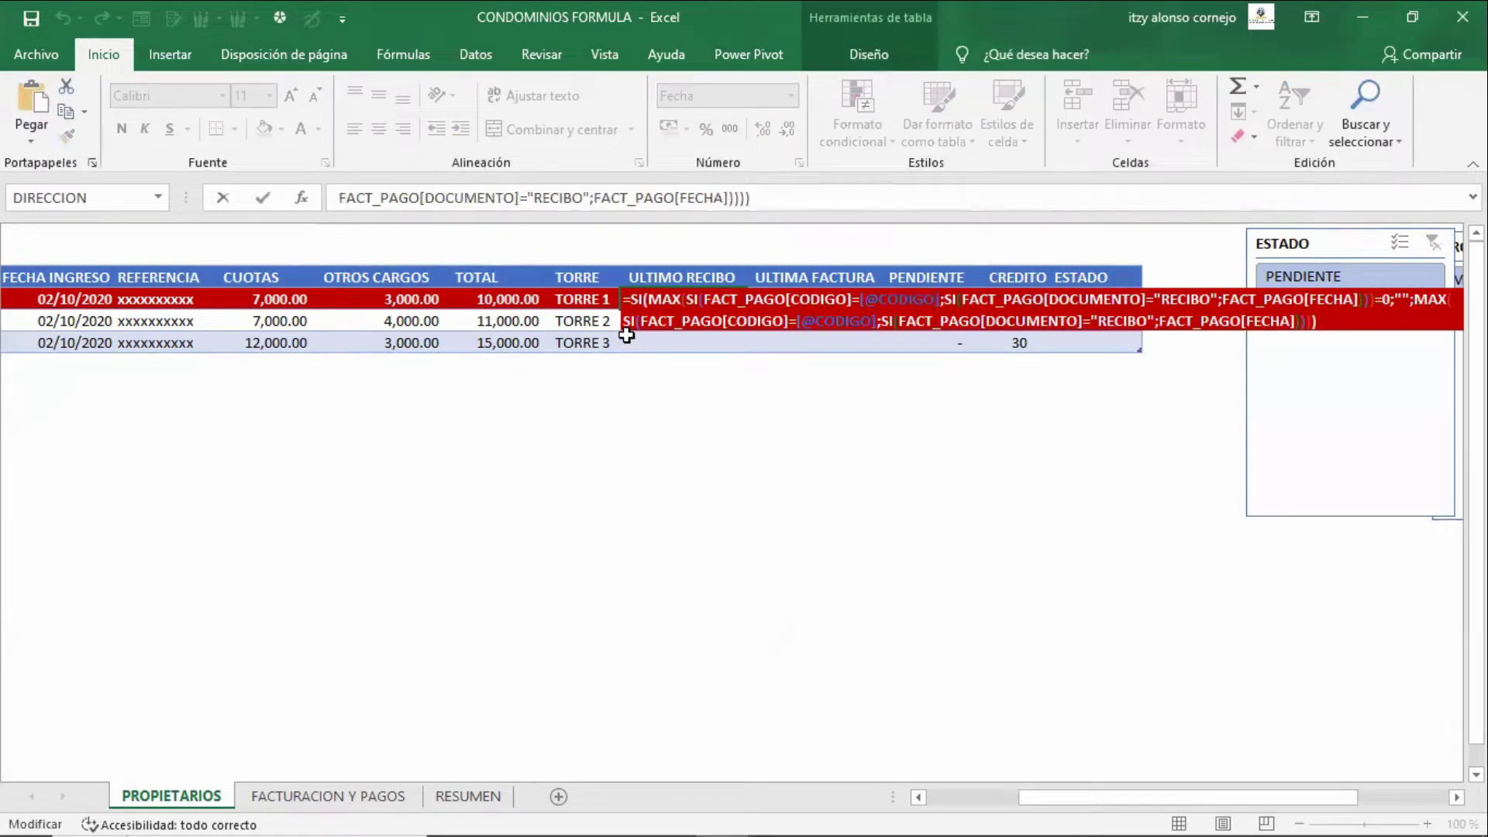
{"action": "key", "text": "ctrl+shift+Return"}
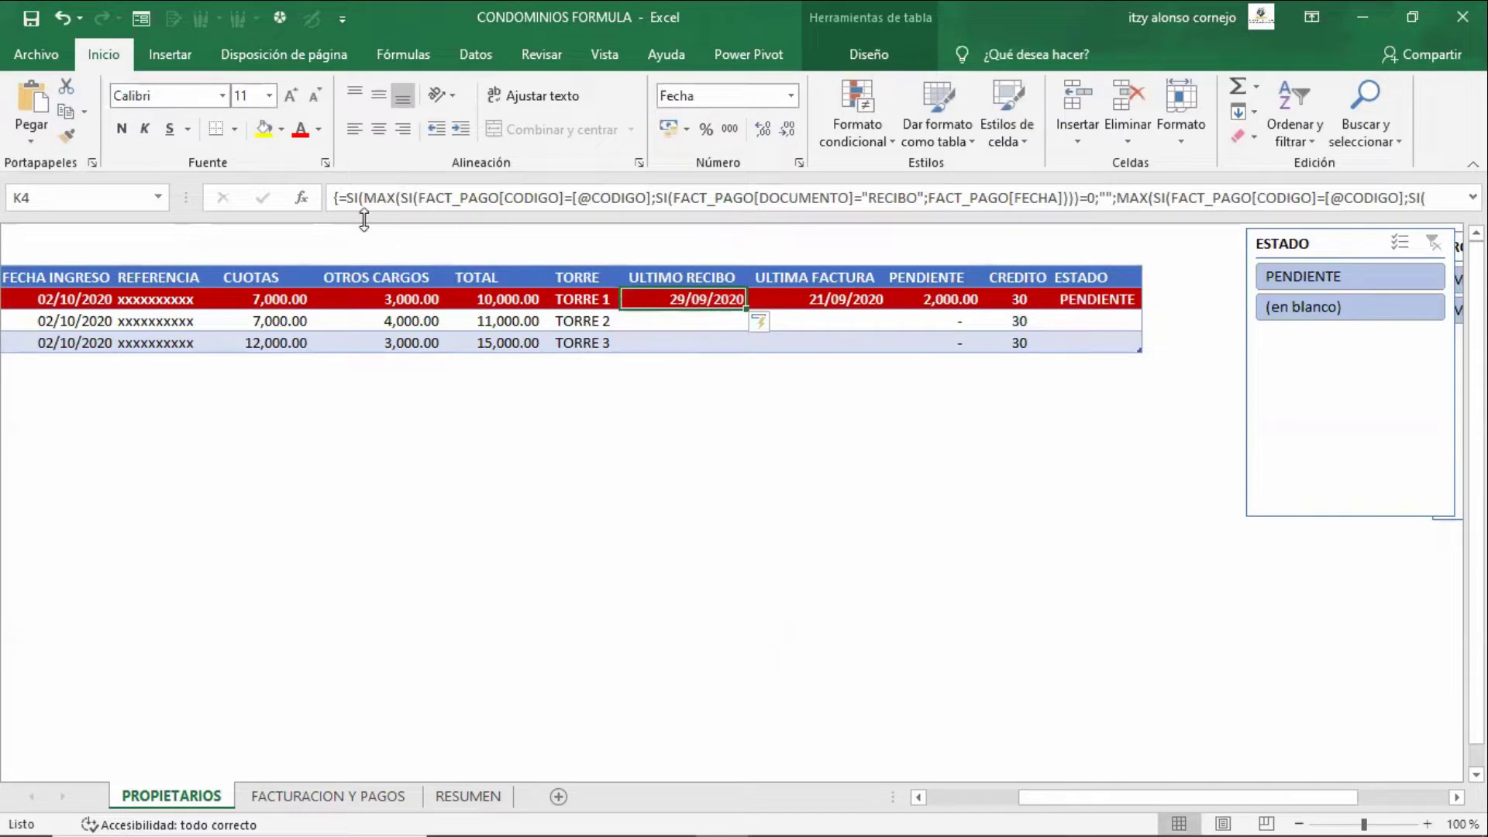
{"action": "key", "text": "F2"}
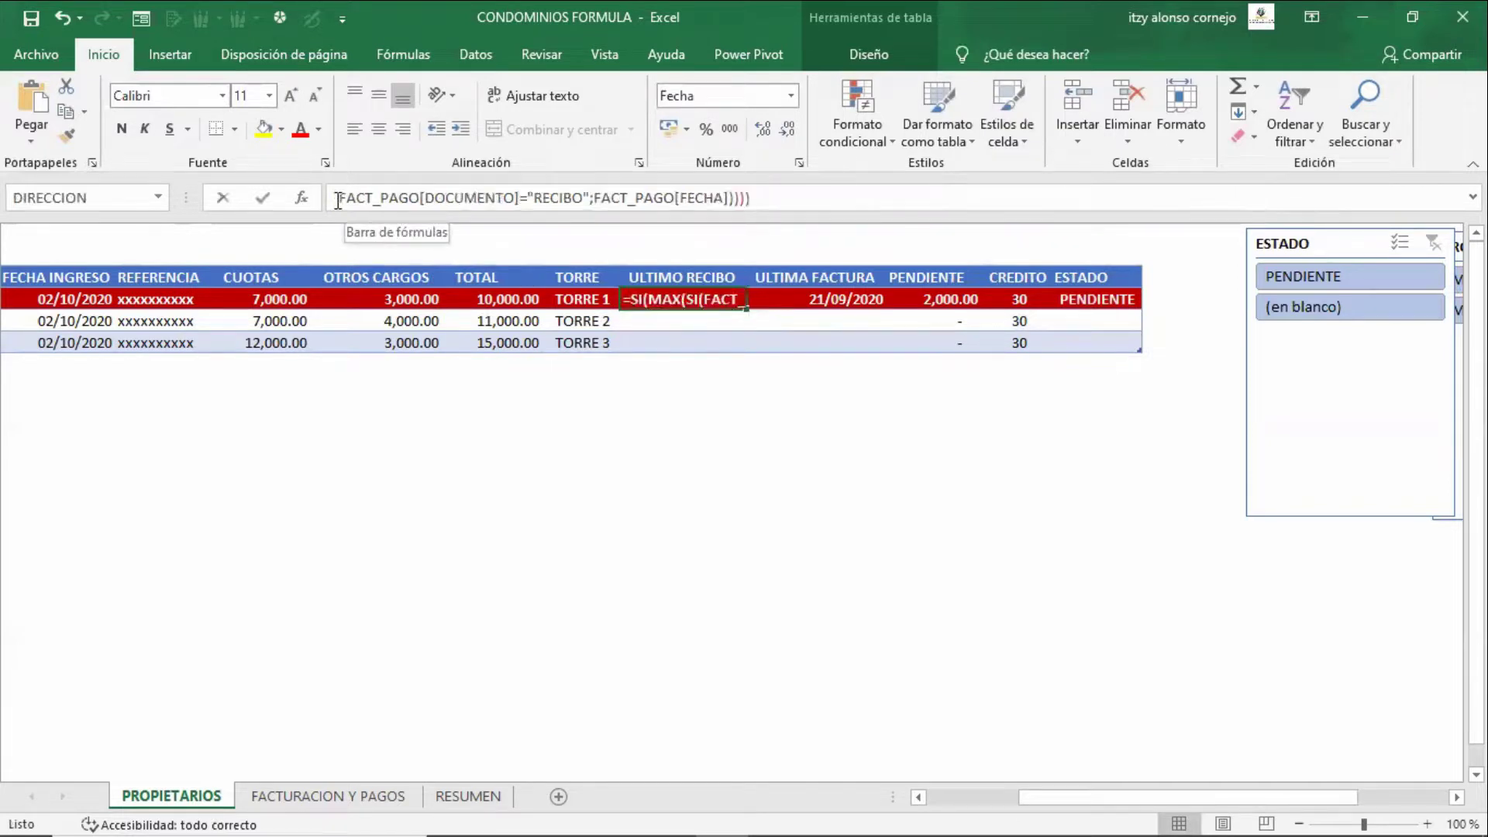
{"action": "left_click", "coordinate": [338, 200]}
{"action": "key", "text": "ctrl+shift+Return"}
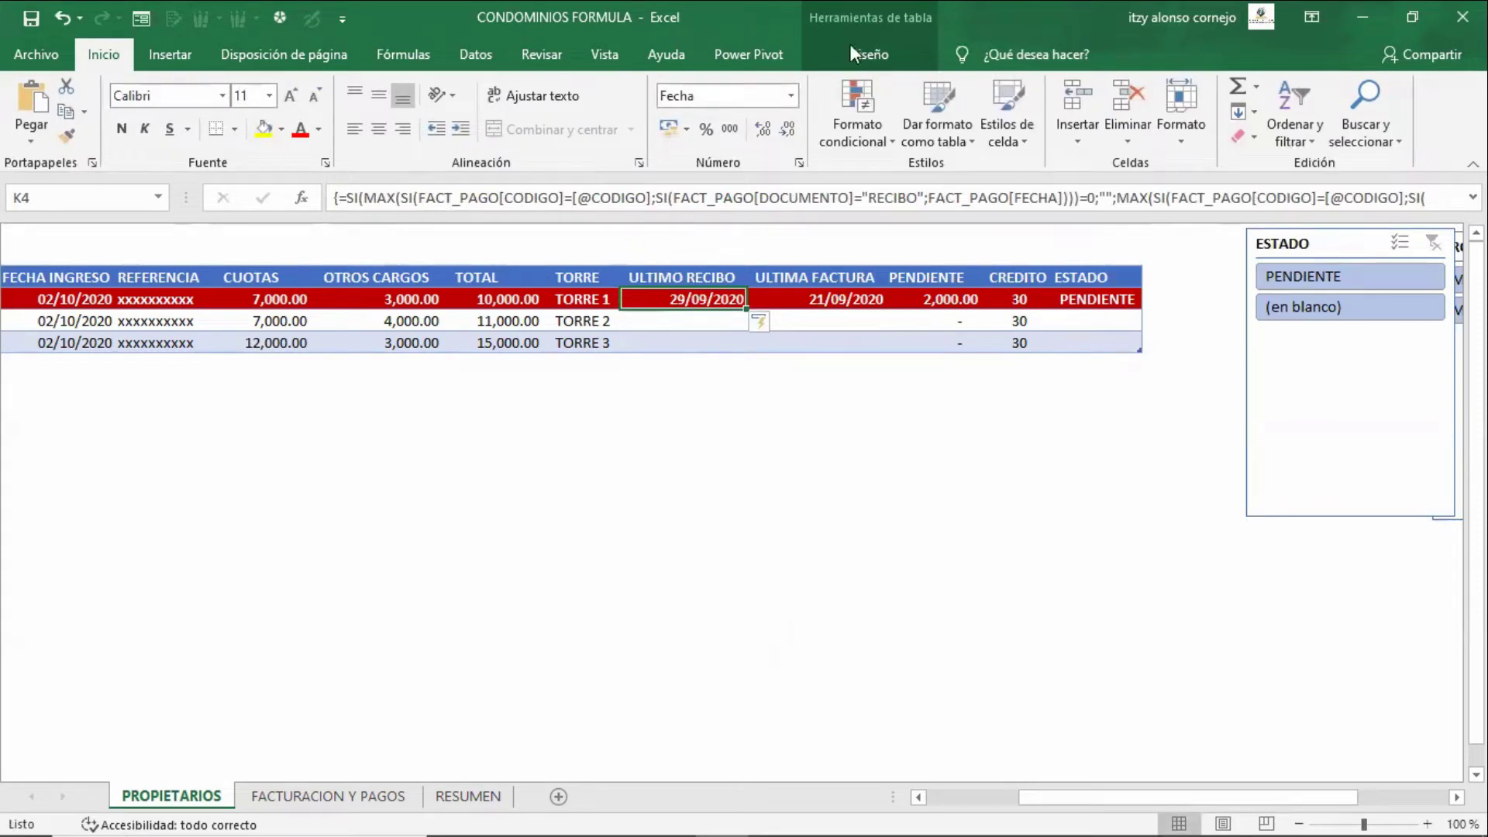
{"action": "left_click", "coordinate": [863, 300]}
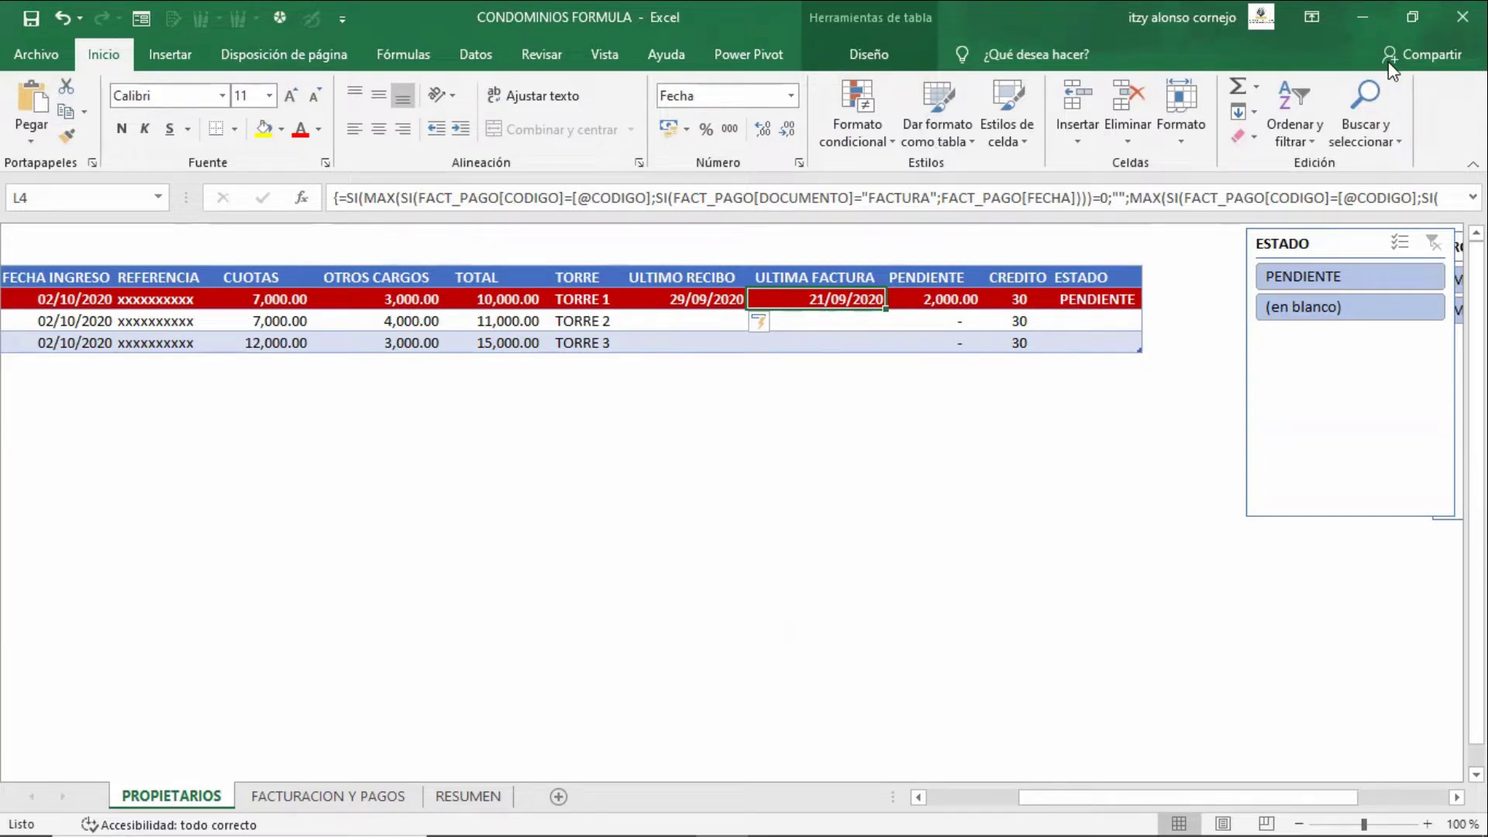
- Check the ULTIMO RECIBO dates for the three owners, then head back to the CODIGO column
{"action": "left_click", "coordinate": [661, 348]}
{"action": "key", "text": "Up"}
{"action": "key", "text": "Up"}
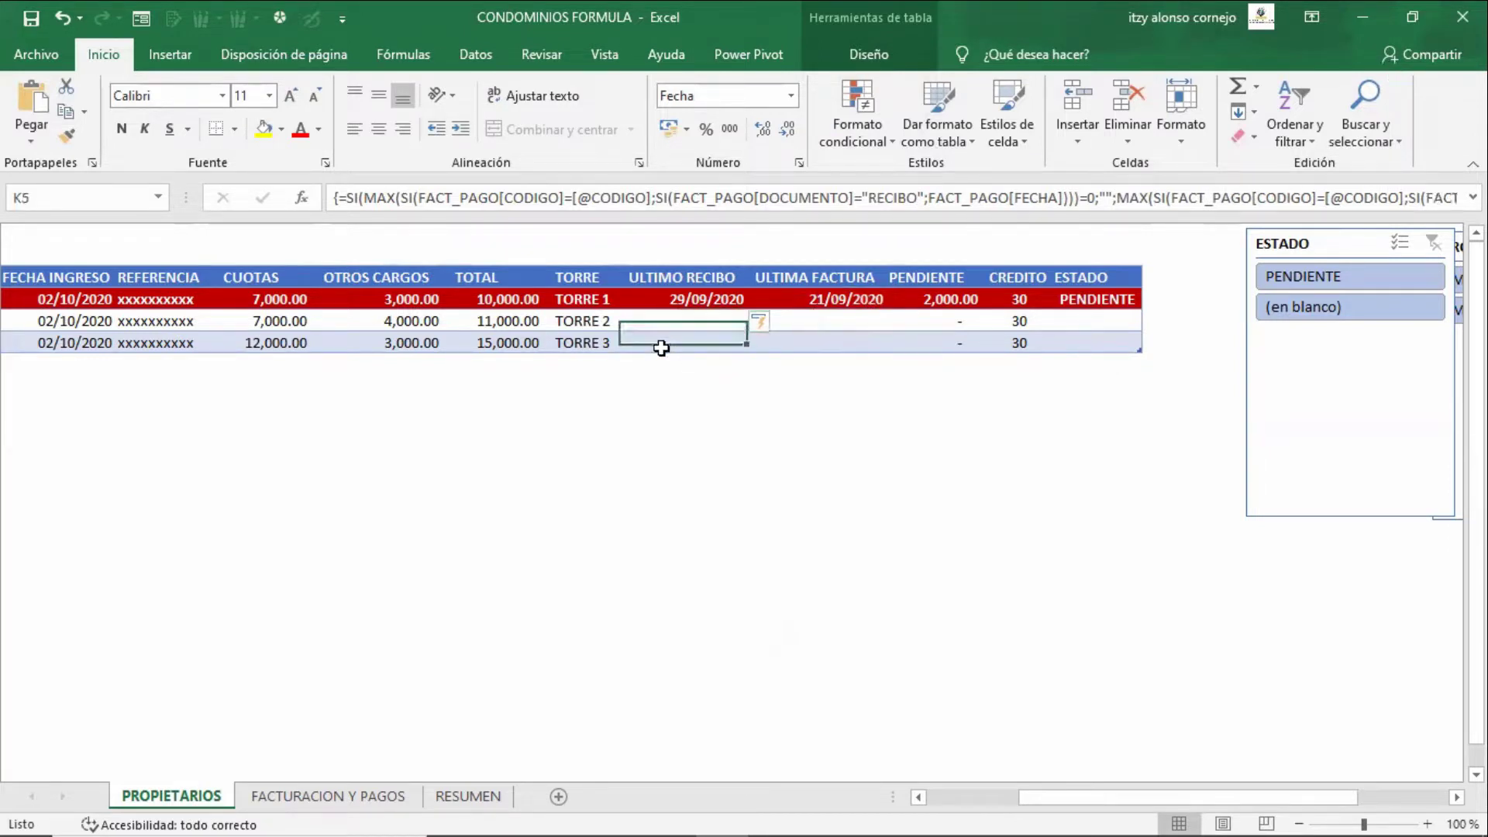
{"action": "key", "text": "Down"}
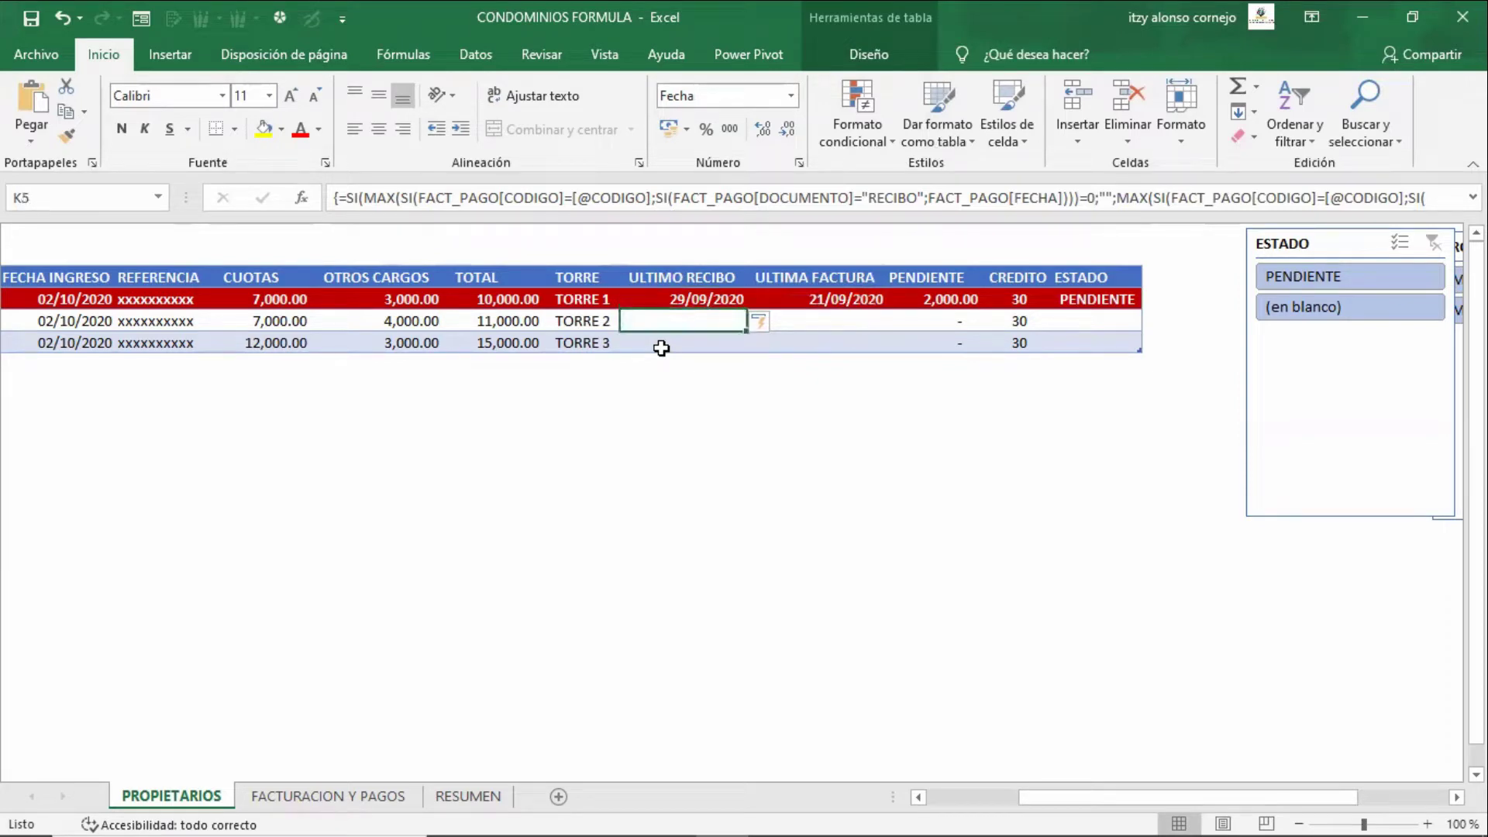
{"action": "key", "text": "Down"}
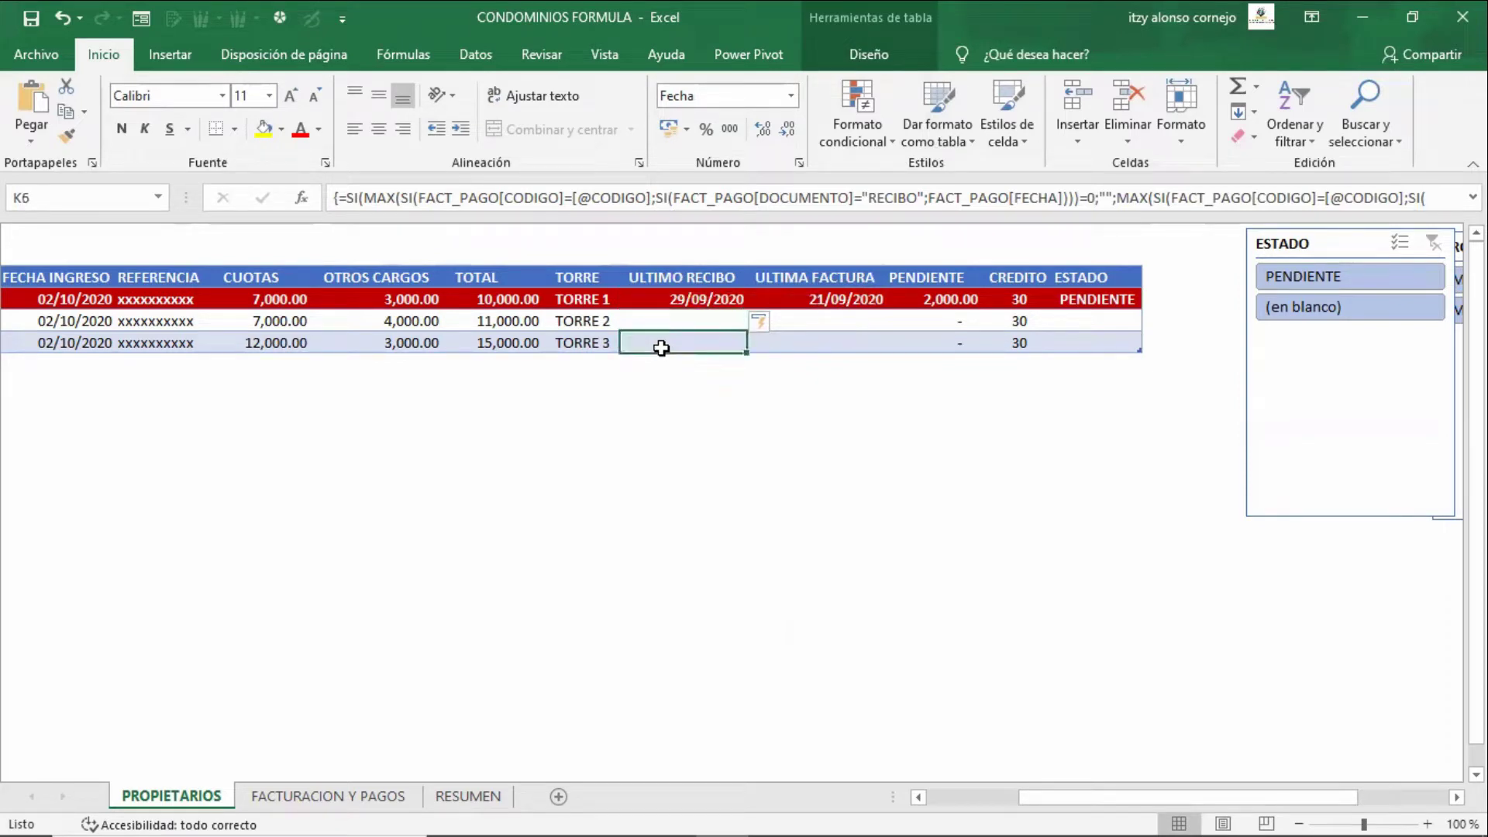
{"action": "key", "text": "Up"}
{"action": "key", "text": "Up"}
{"action": "key", "text": "Up"}
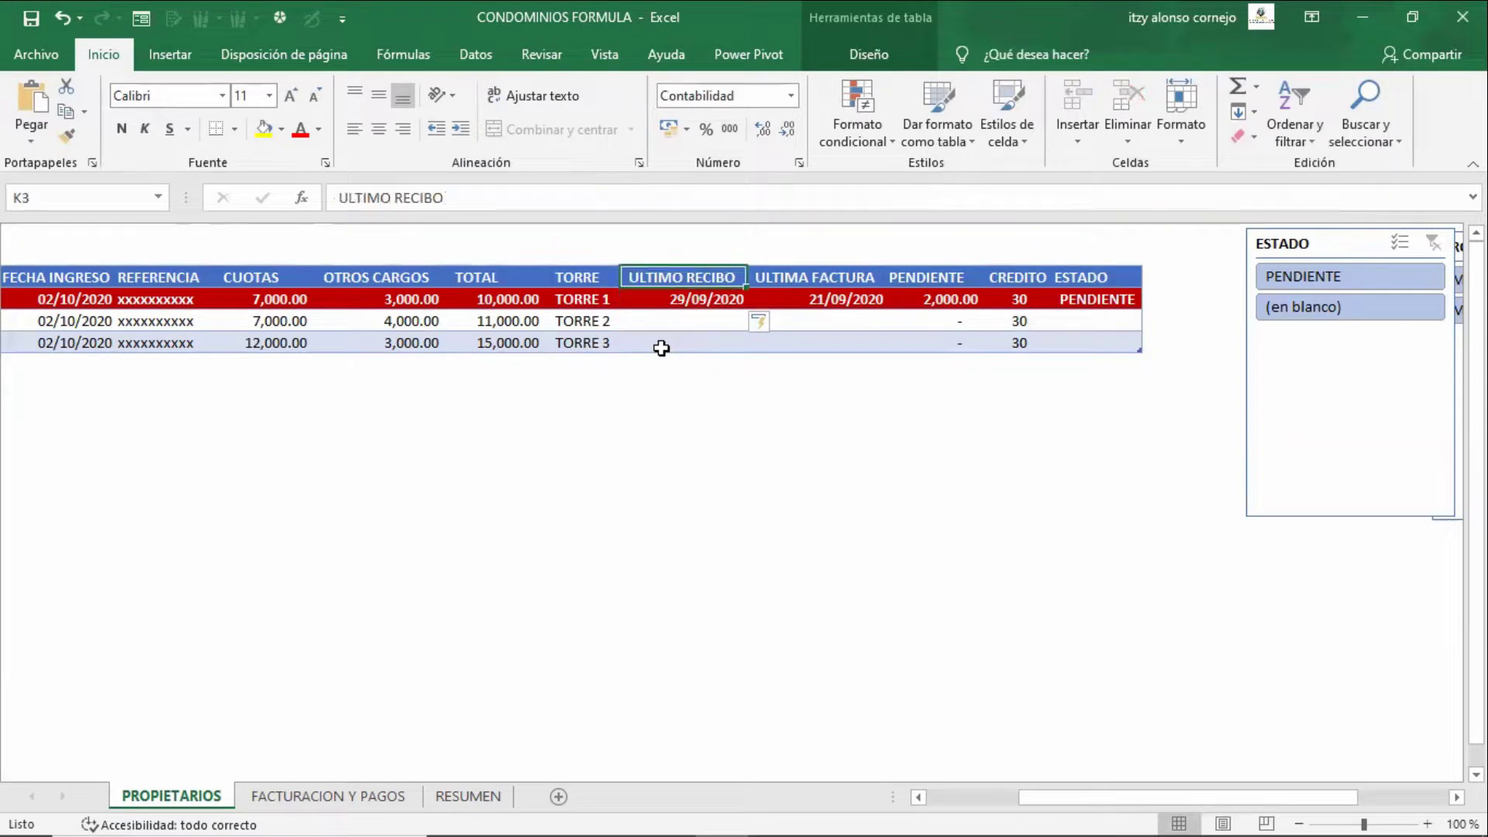
{"action": "key", "text": "Down"}
{"action": "key", "text": "Down"}
{"action": "key", "text": "Down"}
{"action": "key", "text": "Down"}
{"action": "key", "text": "Up"}
{"action": "key", "text": "Up"}
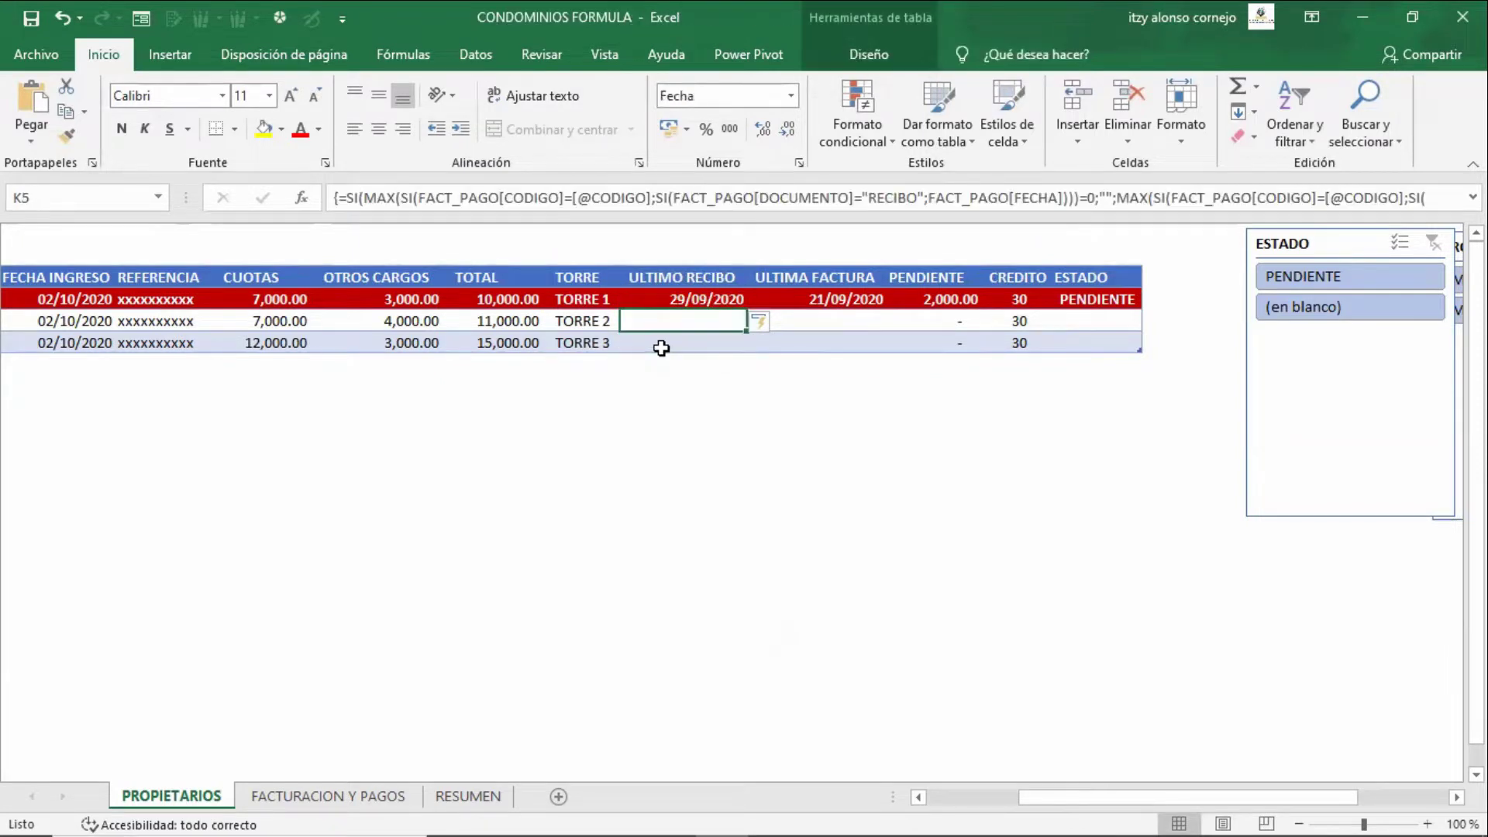
{"action": "key", "text": "Left"}
{"action": "key", "text": "Left"}
{"action": "key", "text": "ctrl+Left"}
- Select from the CODIGO header across to ESTADO and down through all owners
{"action": "key", "text": "Up"}
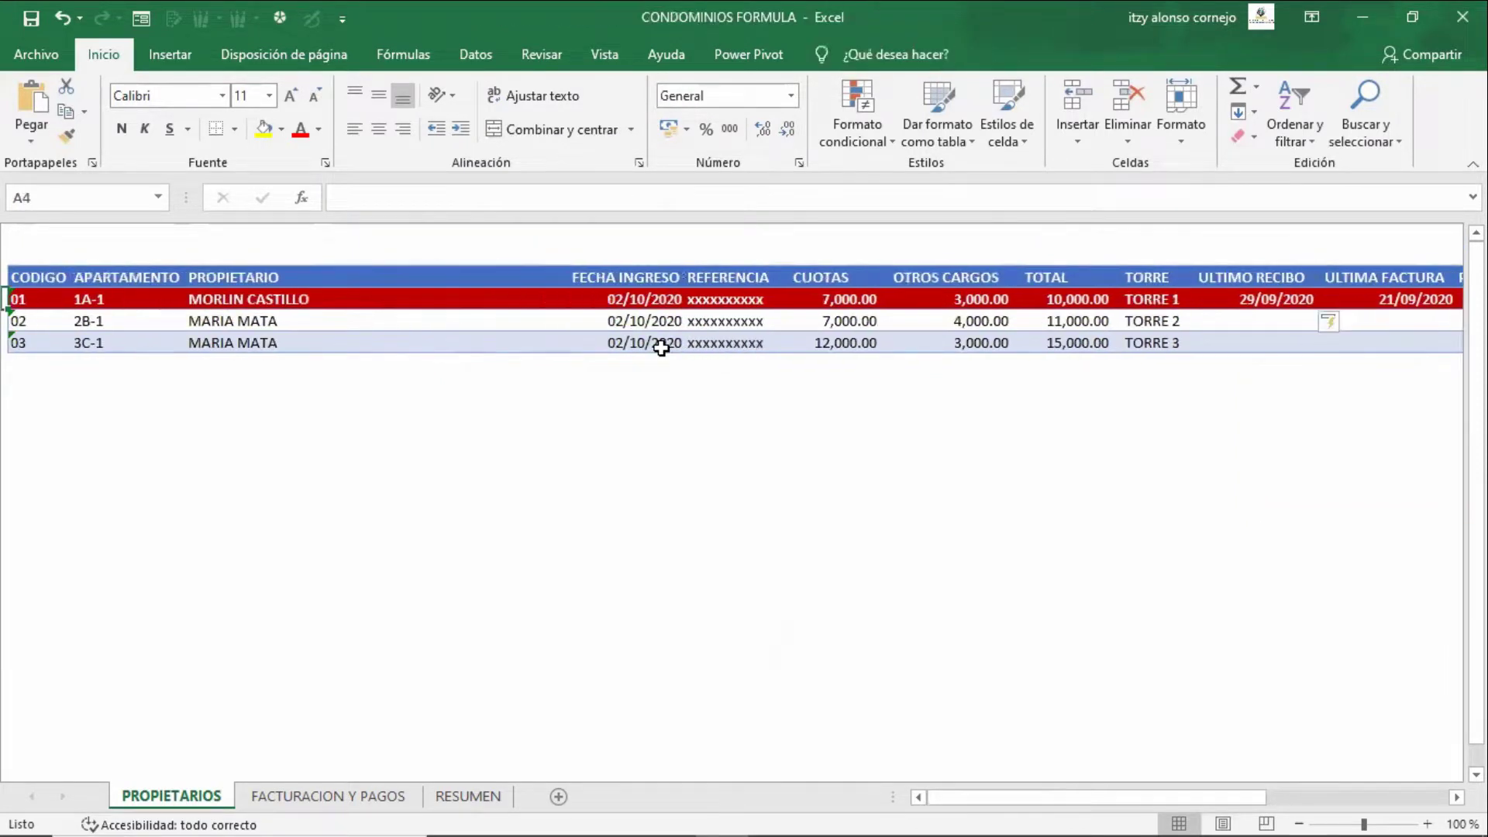
{"action": "key", "text": "Up"}
{"action": "key", "text": "shift+Right"}
{"action": "key", "text": "ctrl+shift+Right"}
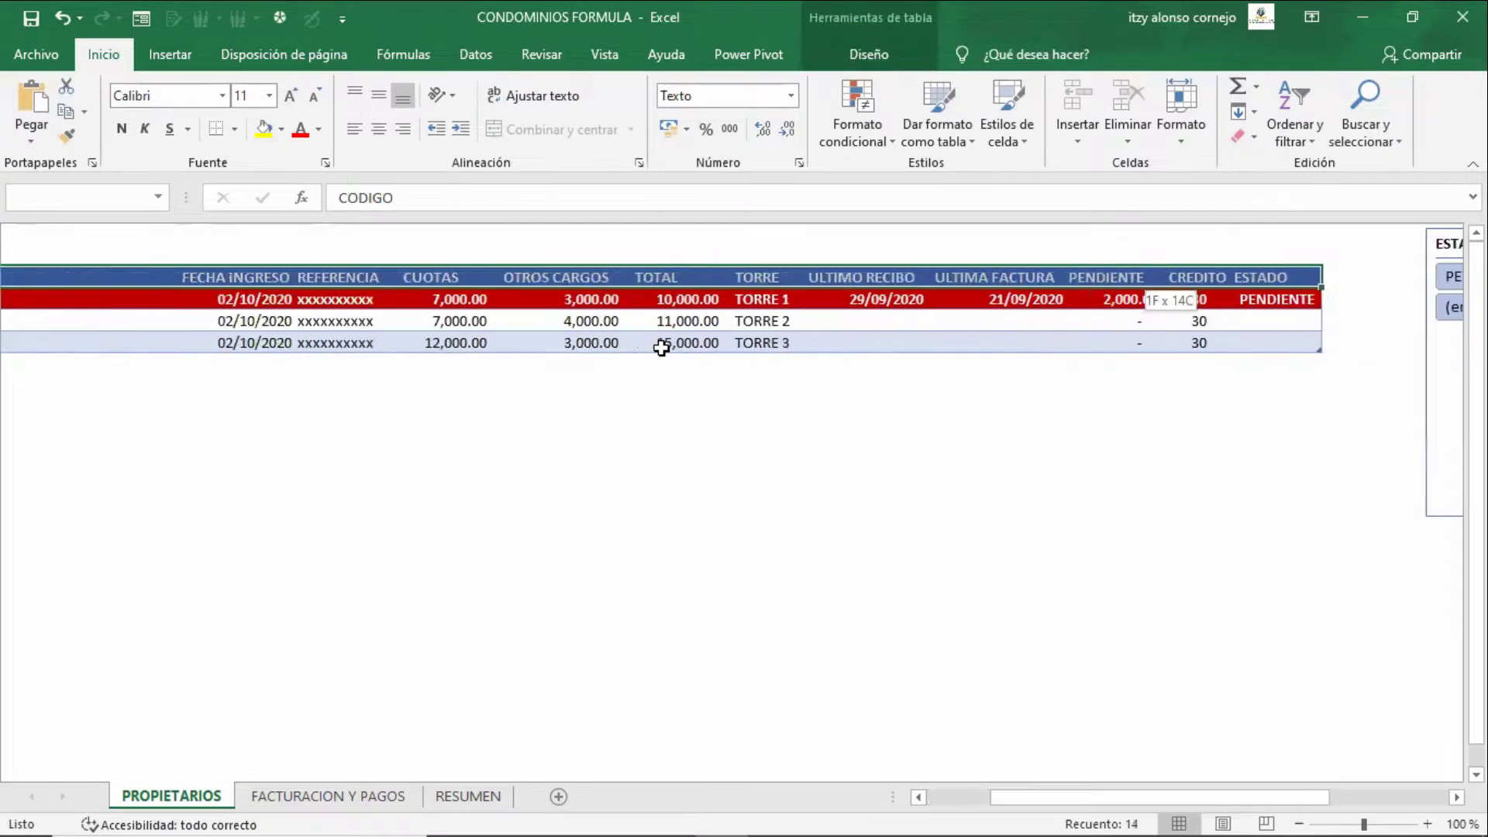
{"action": "key", "text": "ctrl+shift+Down"}
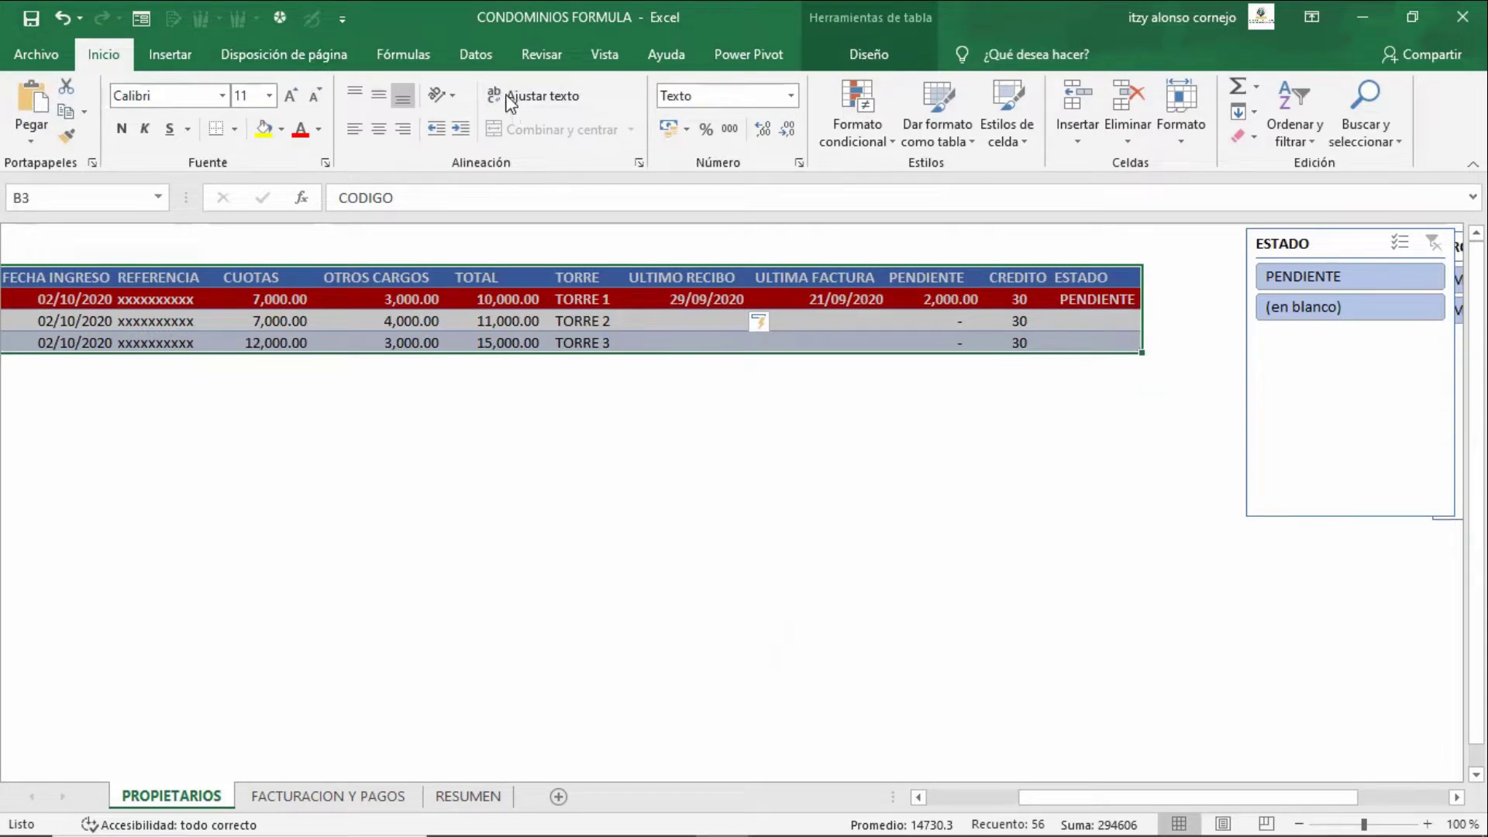
{"action": "left_click", "coordinate": [952, 119]}
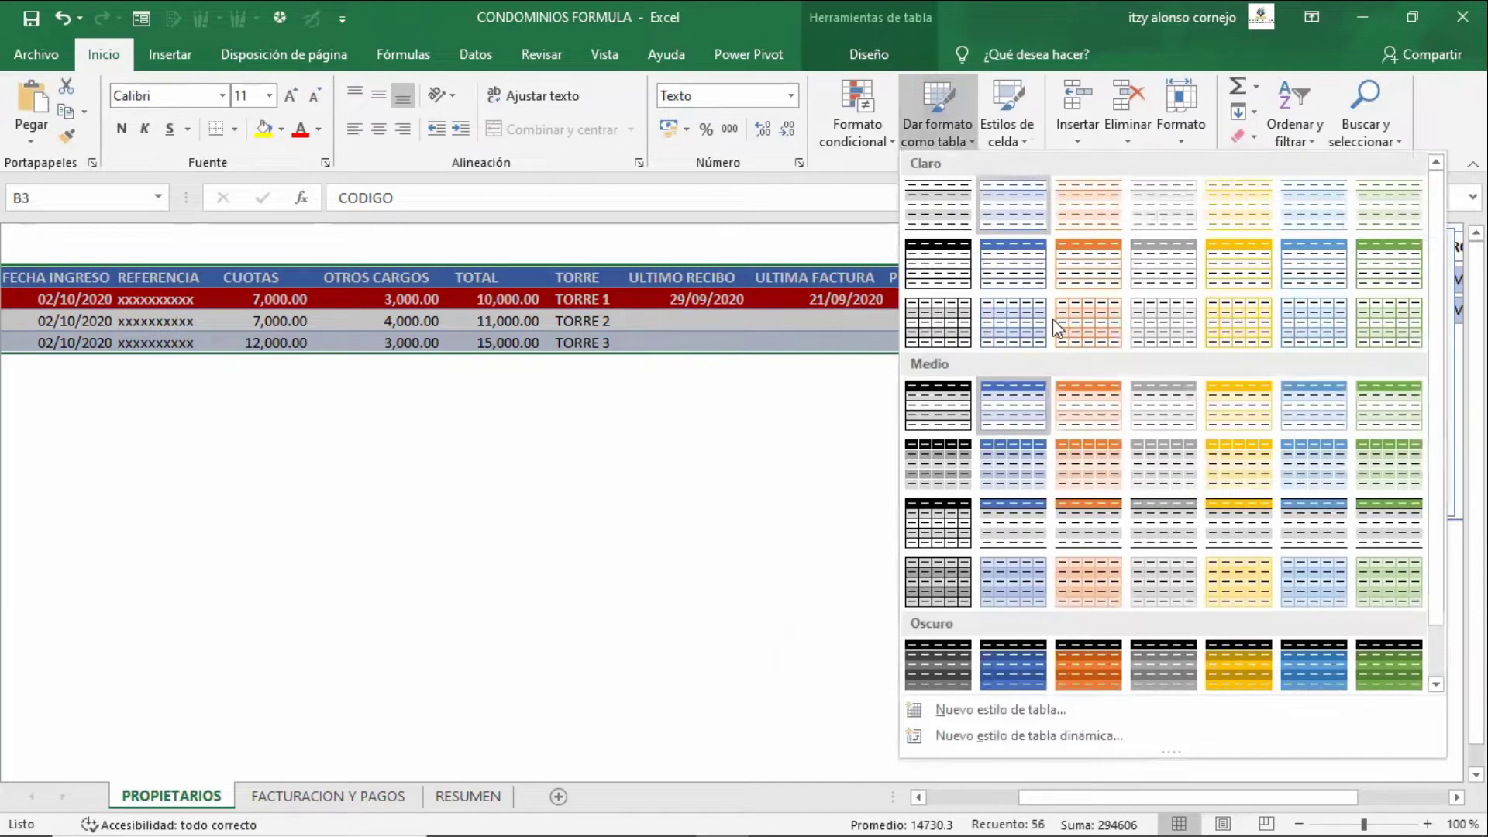
{"action": "left_click", "coordinate": [678, 361]}
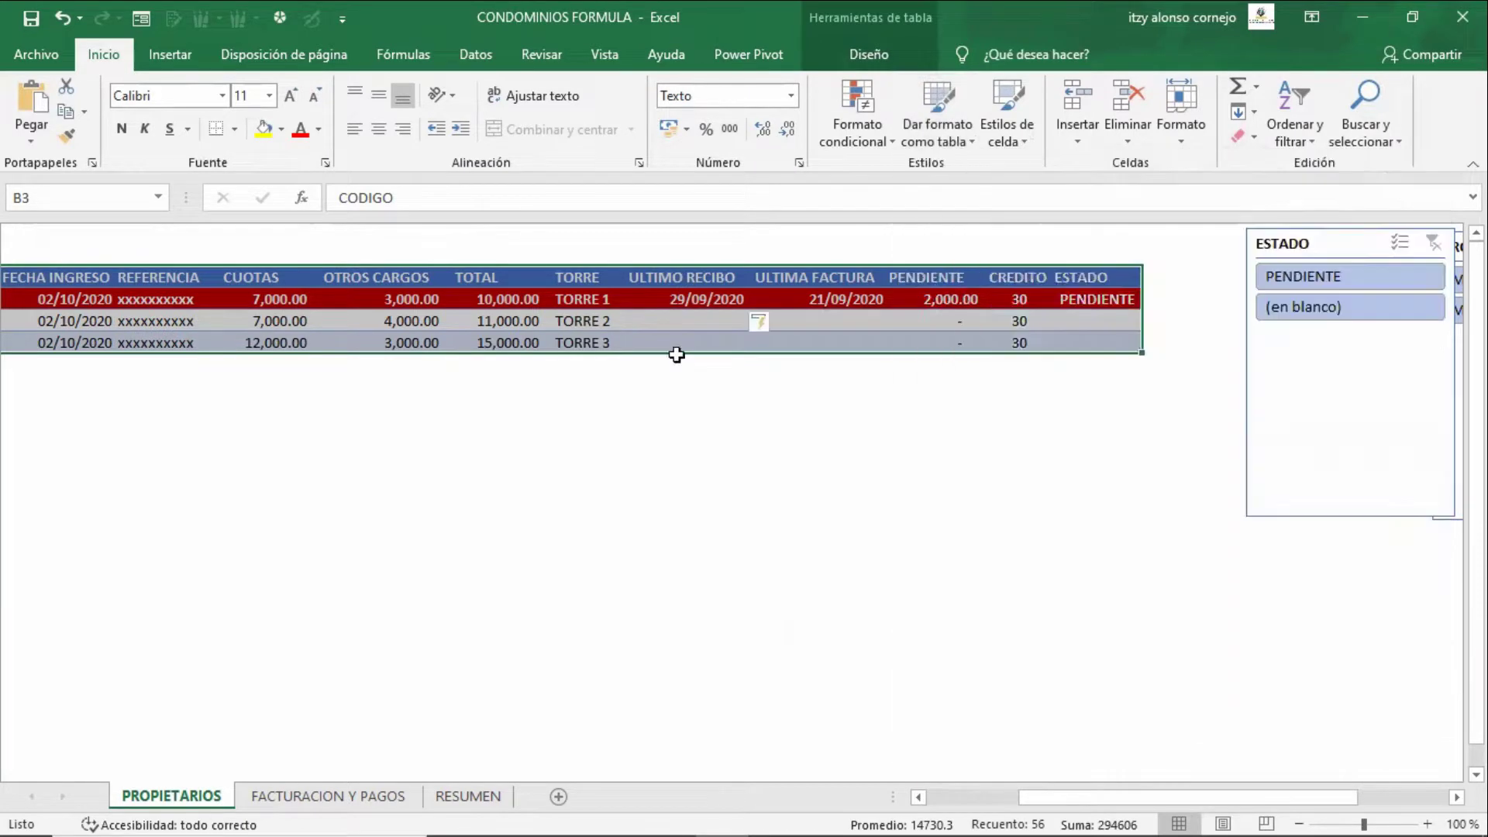
{"action": "left_click", "coordinate": [736, 385]}
{"action": "left_click", "coordinate": [1000, 302]}
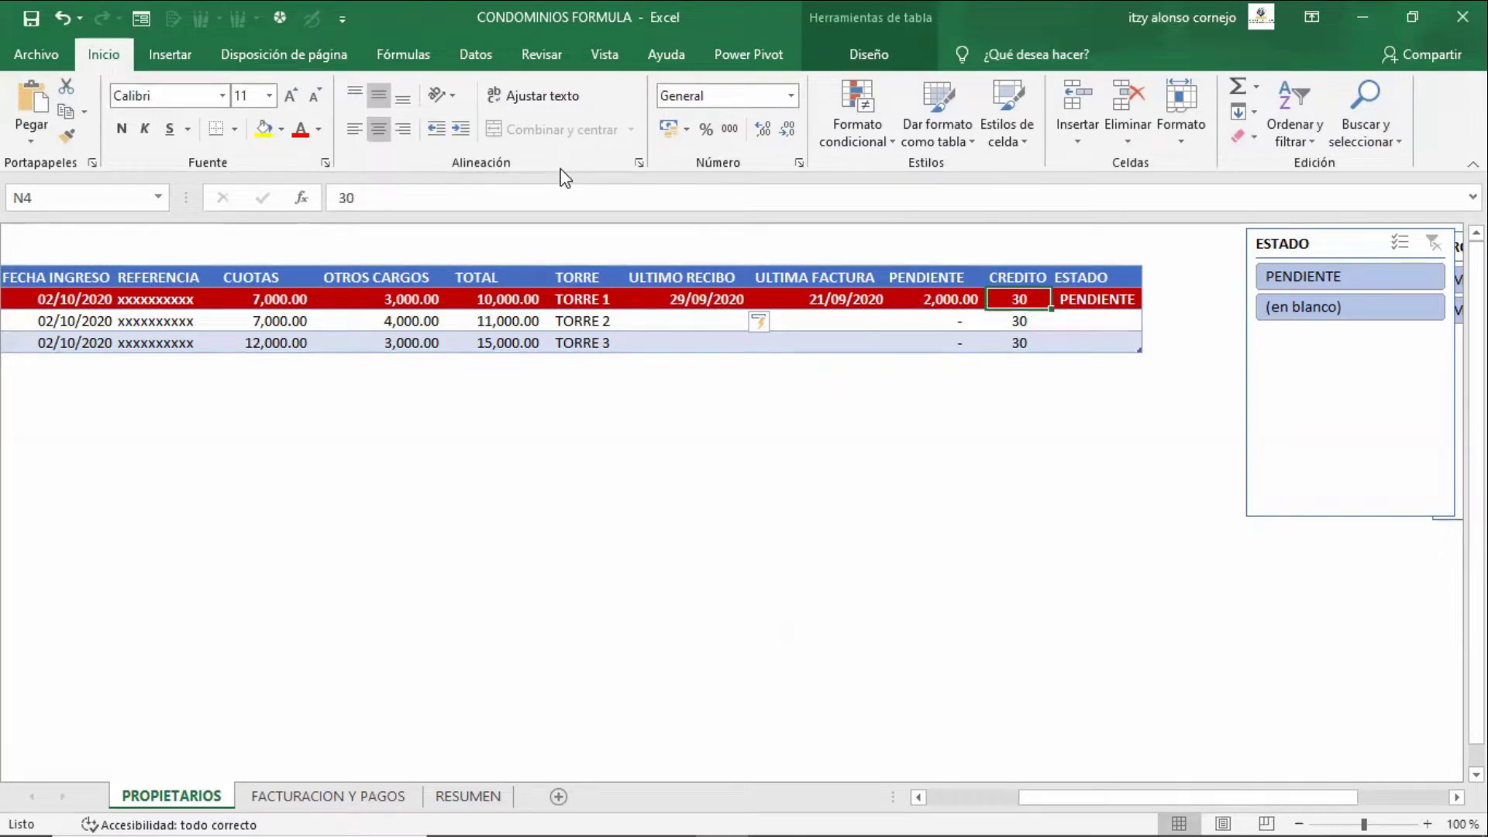
{"action": "key", "text": "Left"}
{"action": "key", "text": "Left"}
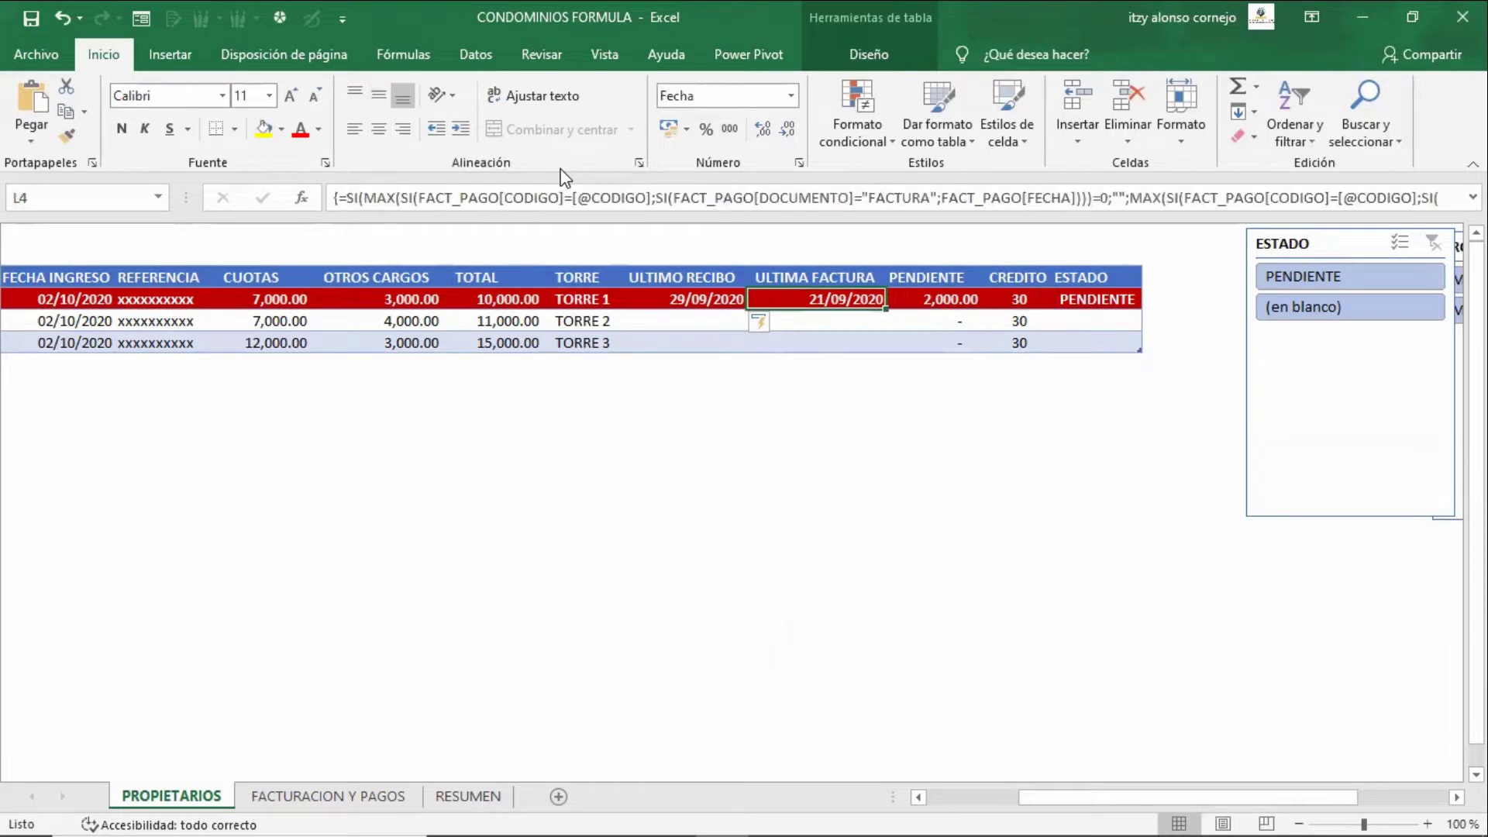
{"action": "key", "text": "Left"}
{"action": "key", "text": "Down"}
{"action": "key", "text": "Down"}
{"action": "key", "text": "Down"}
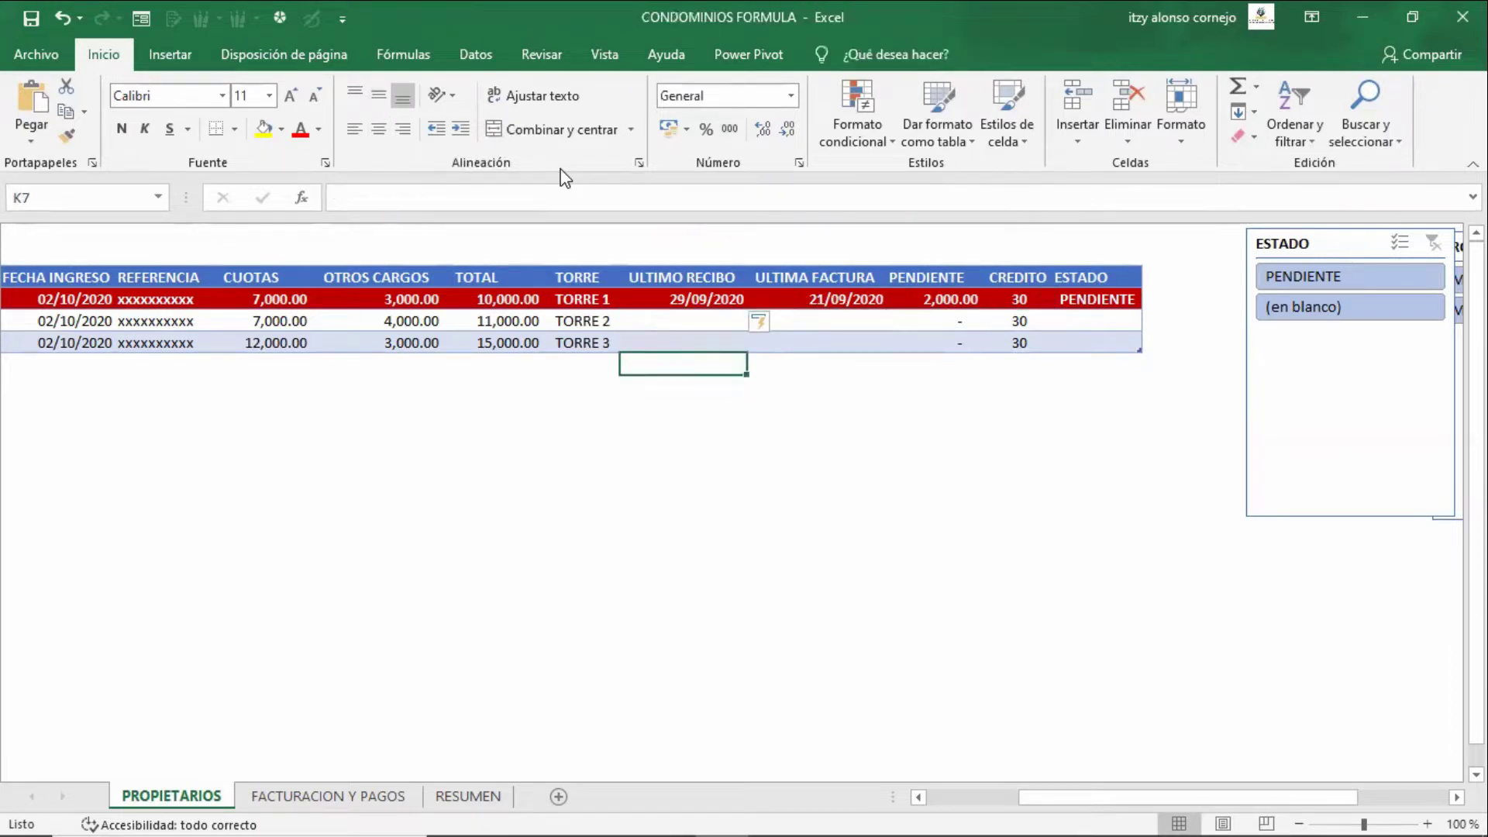
{"action": "key", "text": "Up"}
{"action": "key", "text": "Up"}
{"action": "key", "text": "Down"}
{"action": "key", "text": "Up"}
{"action": "key", "text": "Up"}
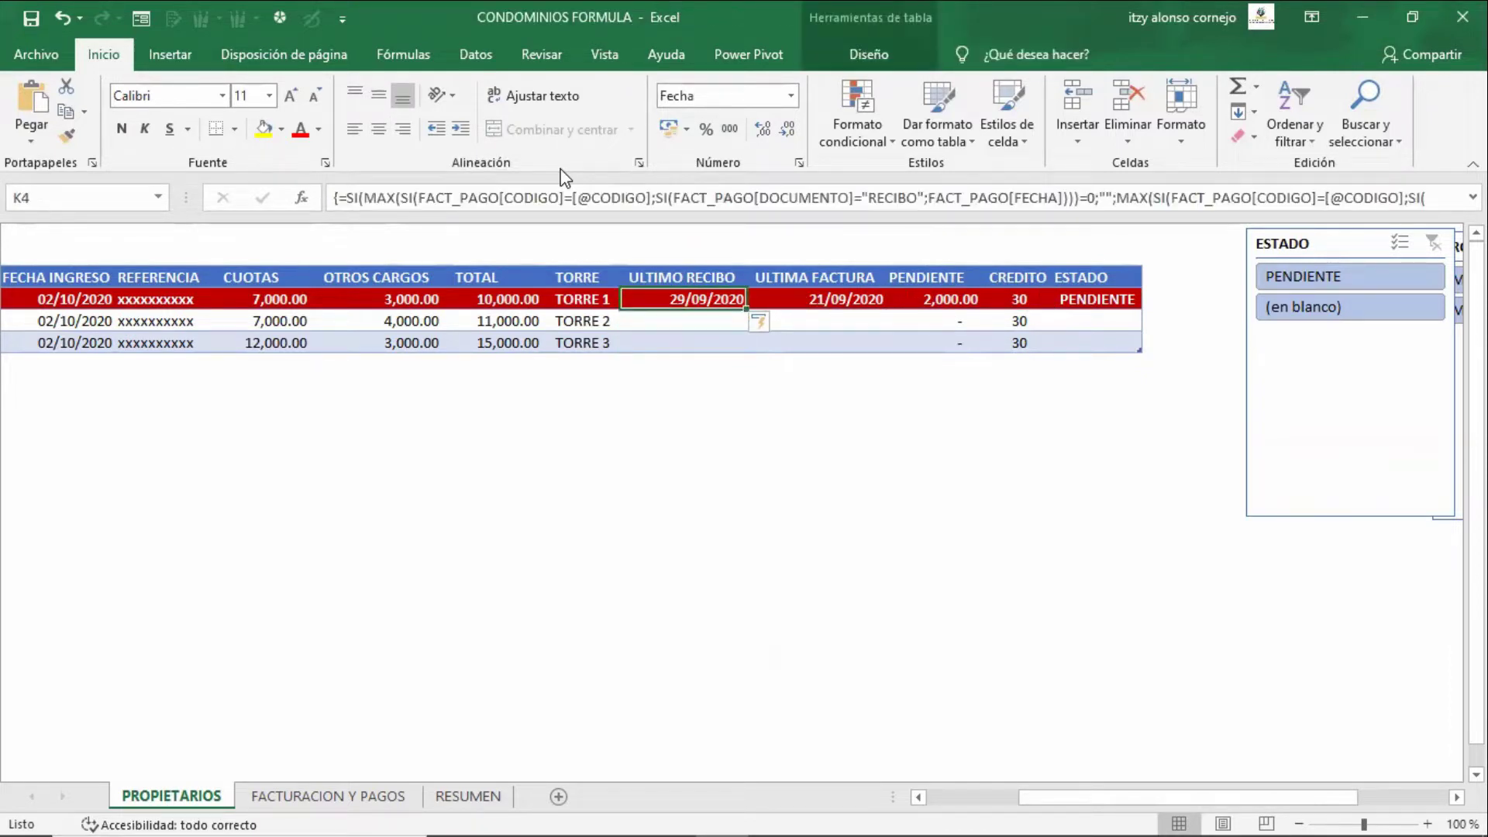
{"action": "key", "text": "Down"}
{"action": "key", "text": "Down"}
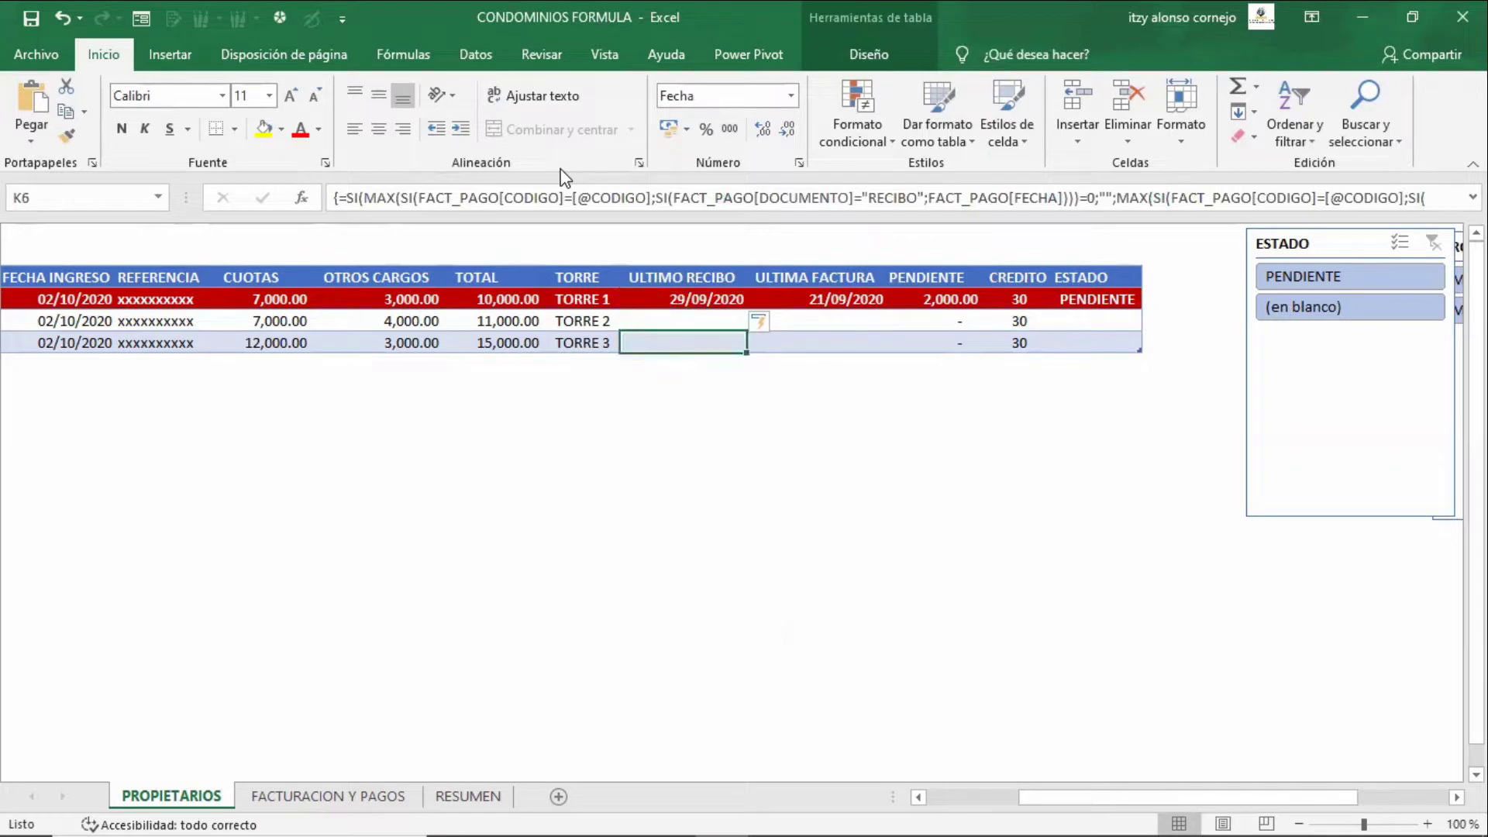
{"action": "key", "text": "Down"}
{"action": "key", "text": "Up"}
- Extend the owners table by one row for the new owner in row 7
{"action": "left_click_drag", "start_coordinate": [1140, 351], "coordinate": [1135, 369]}
{"action": "right_click", "coordinate": [1116, 345]}
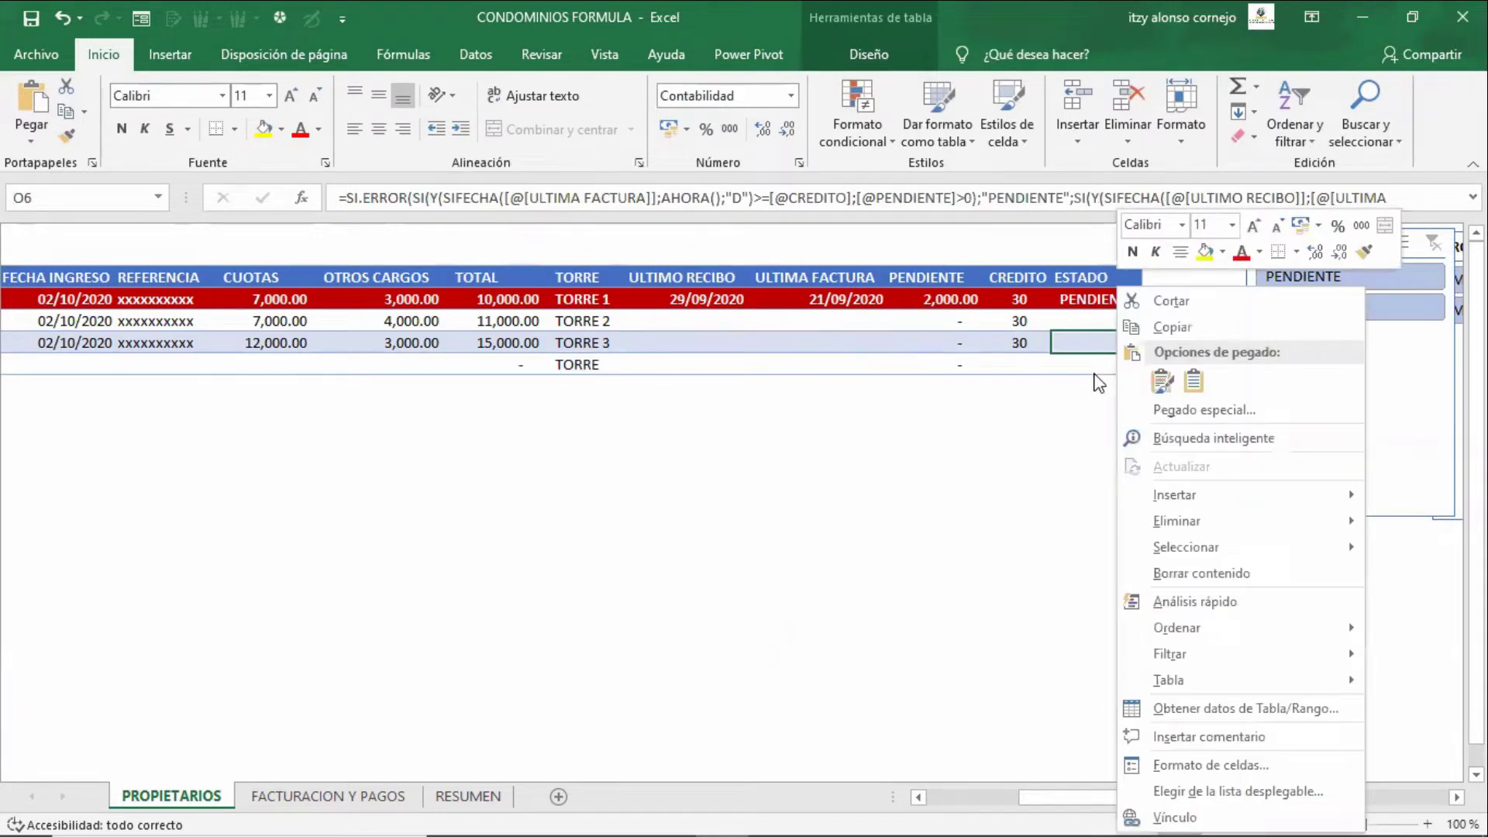
{"action": "key", "text": "Escape"}
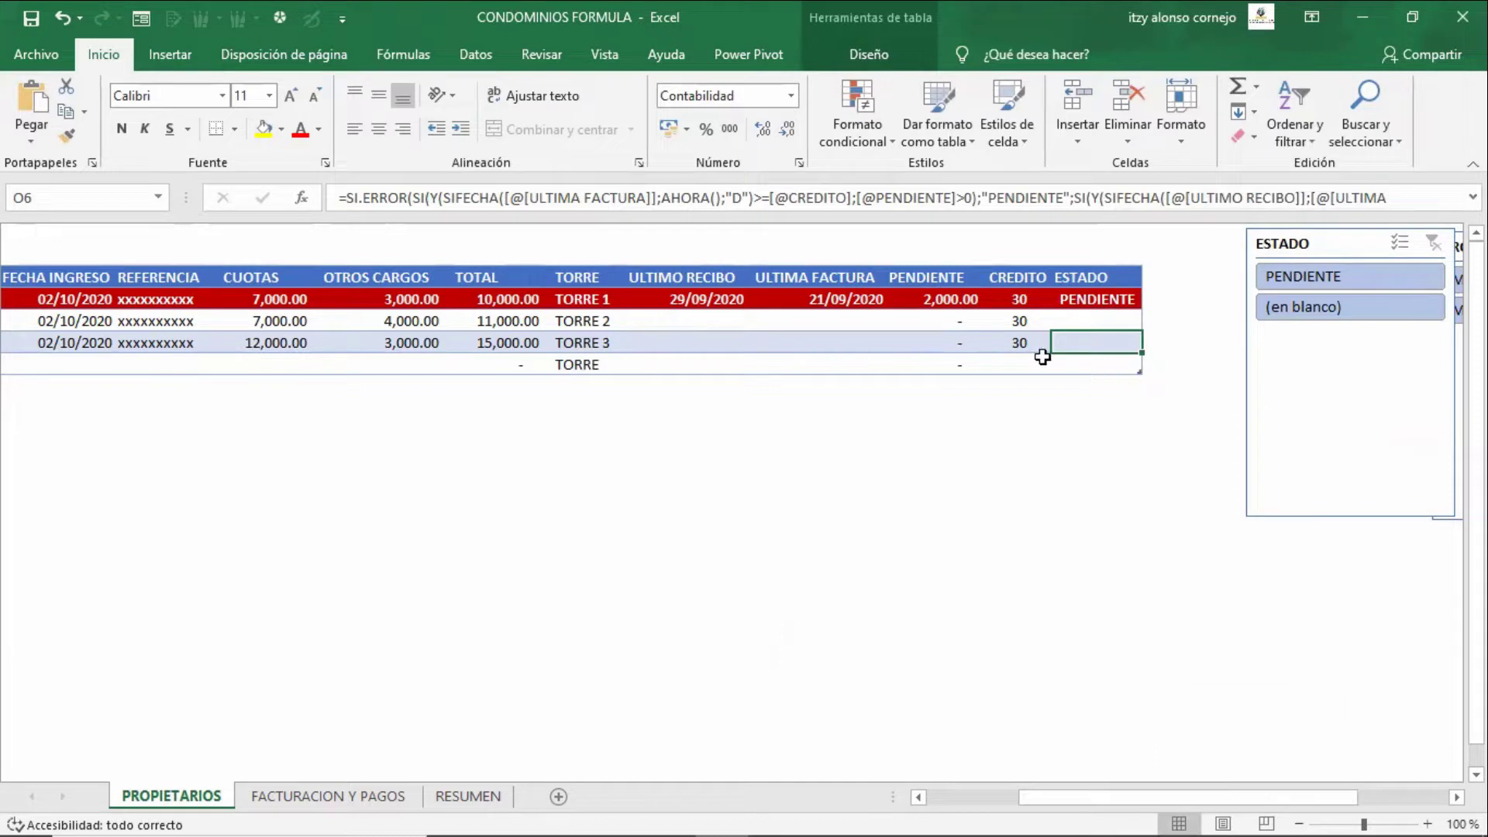
{"action": "left_click", "coordinate": [1043, 356]}
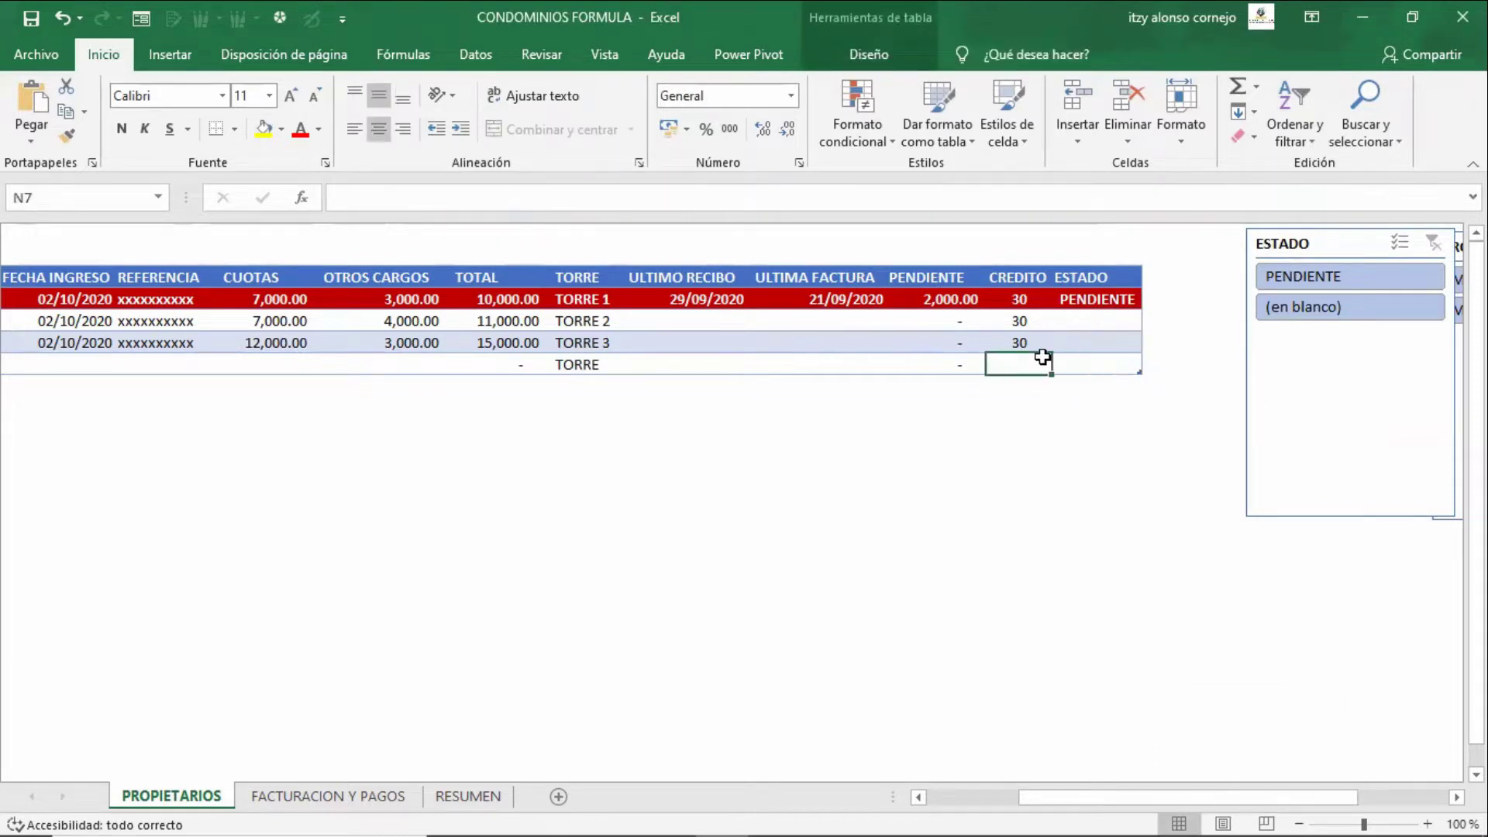
{"action": "key", "text": "Home"}
{"action": "key", "text": "Right"}
- Enter code 04 and apartment 1A-2, correcting the lowercase letter
{"action": "type", "text": "04"}
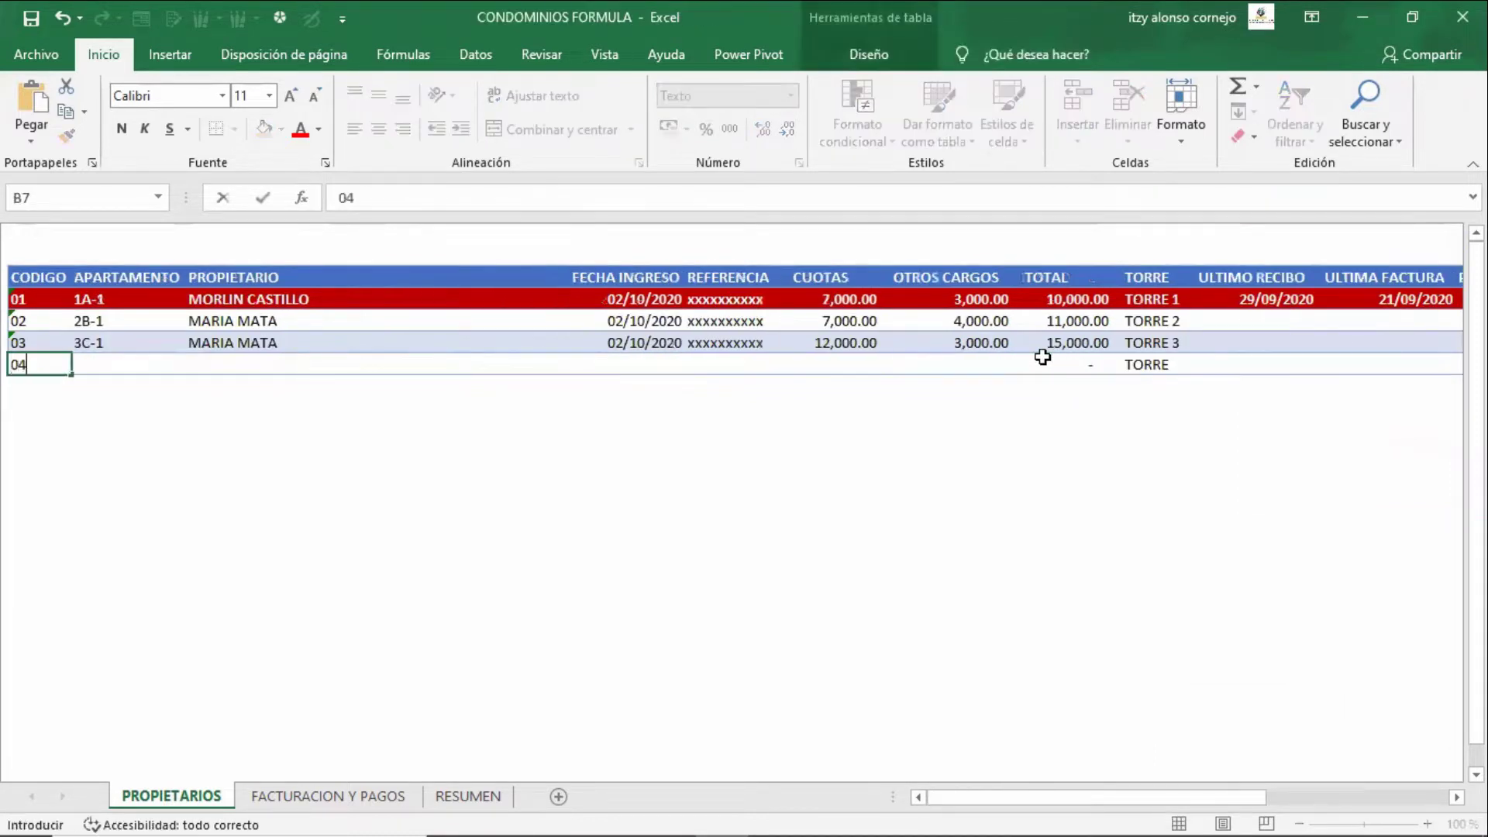
{"action": "key", "text": "Tab"}
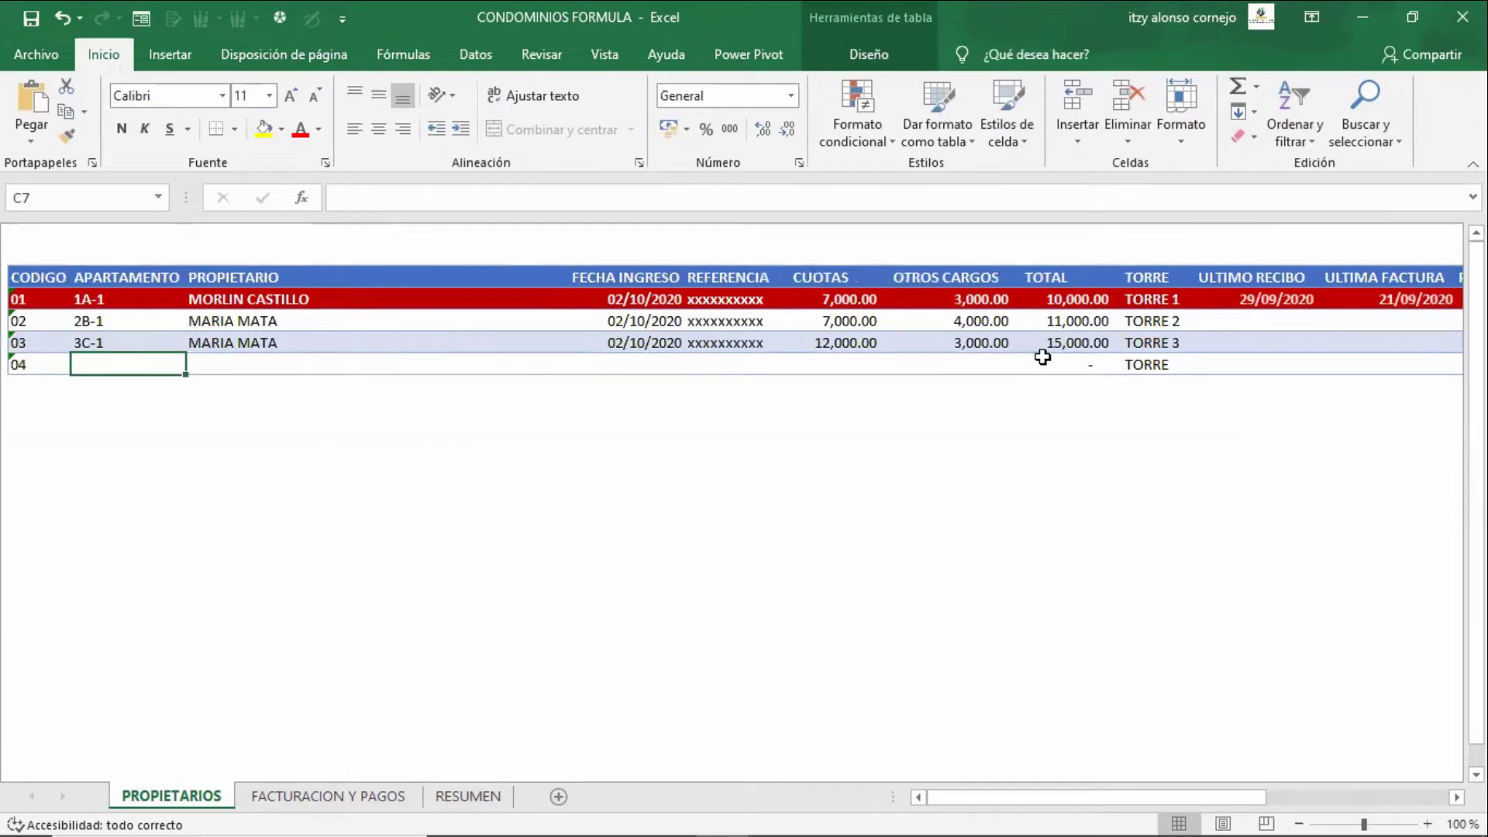
{"action": "type", "text": "1a-2"}
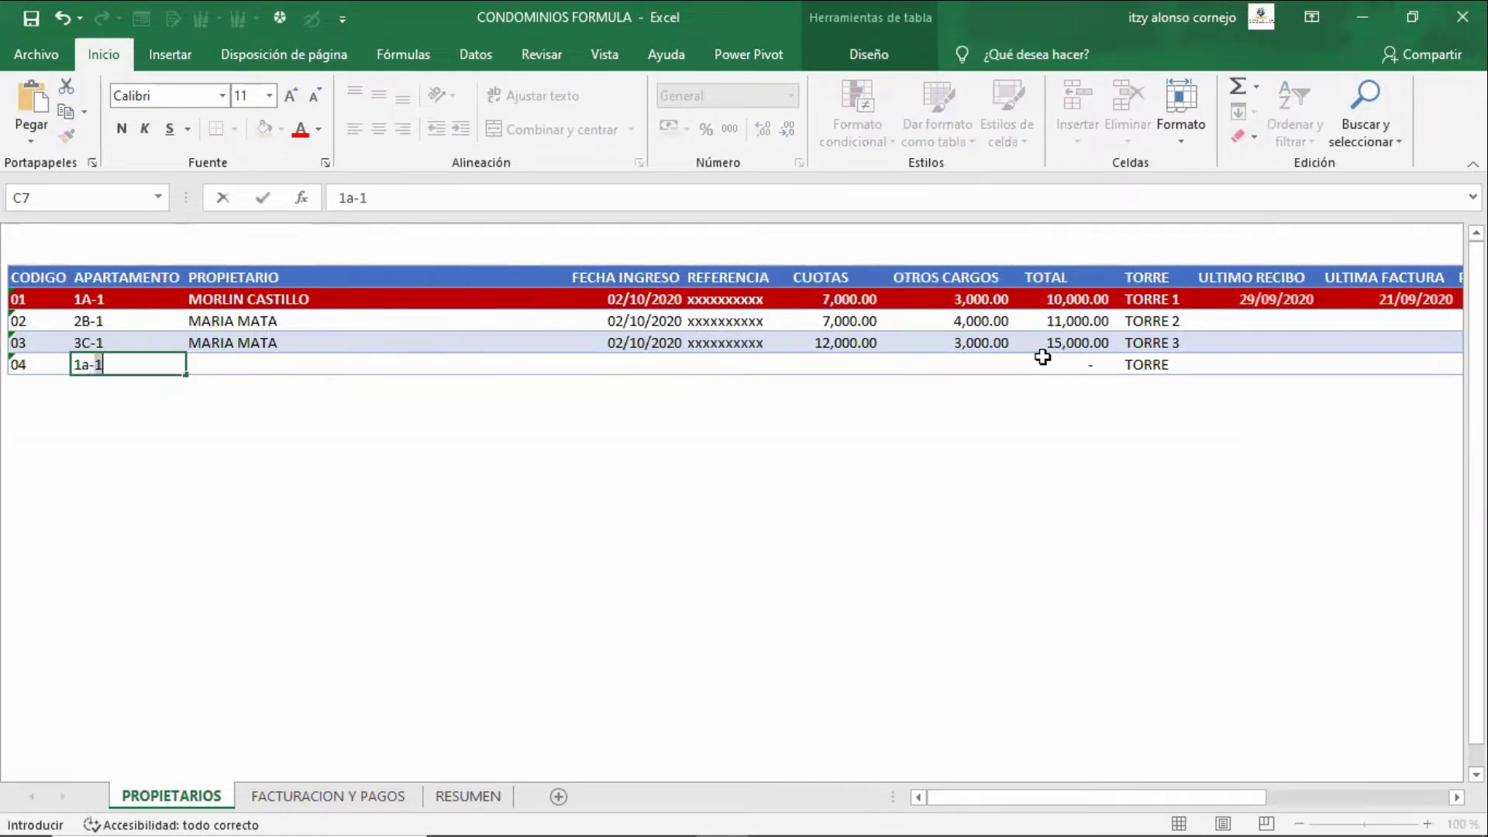
{"action": "key", "text": "F2"}
{"action": "key", "text": "Left"}
{"action": "key", "text": "Left"}
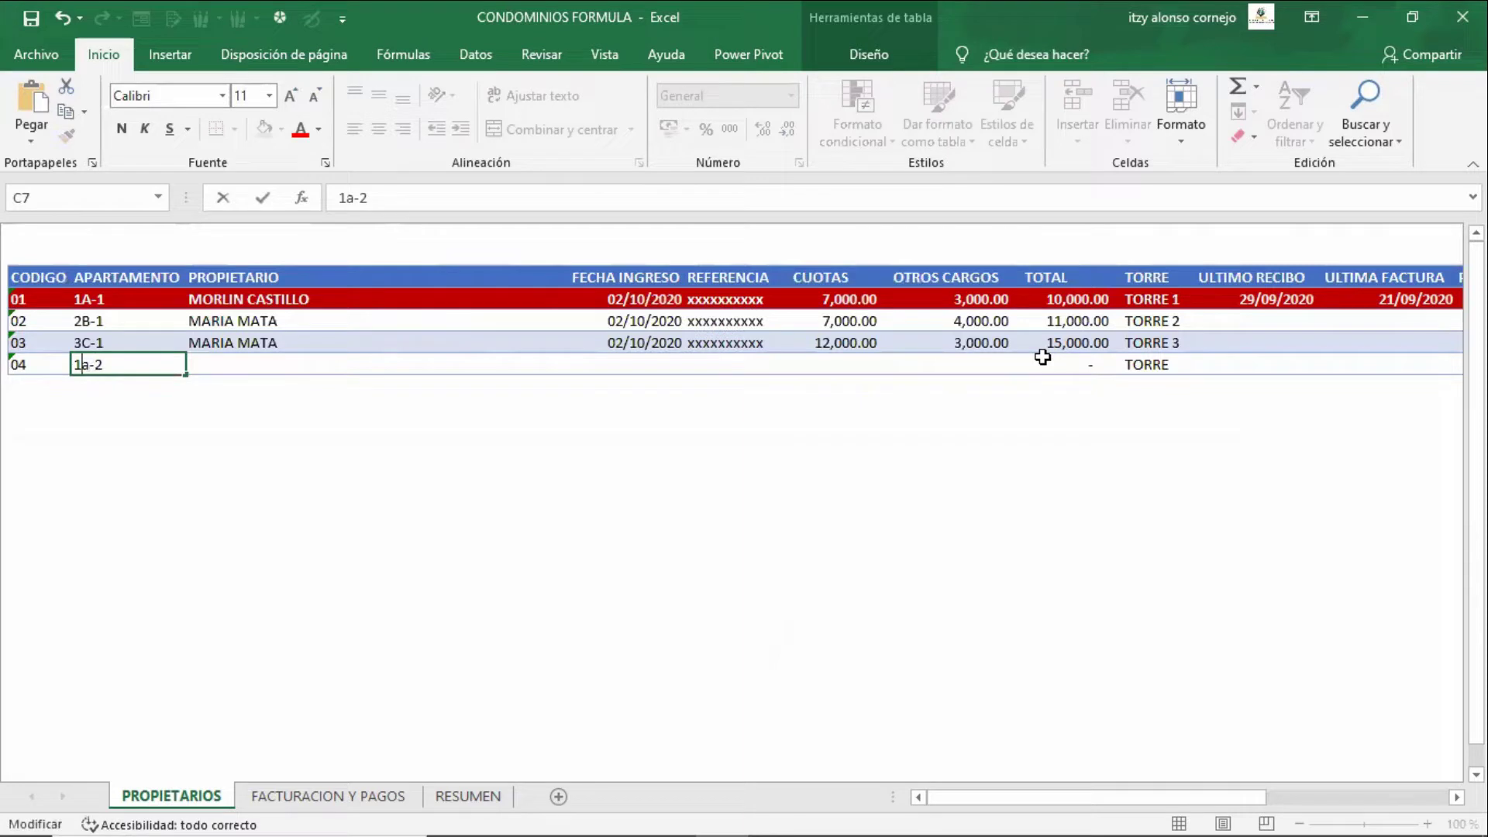
{"action": "key", "text": "BackSpace"}
{"action": "type", "text": "A"}
{"action": "key", "text": "Tab"}
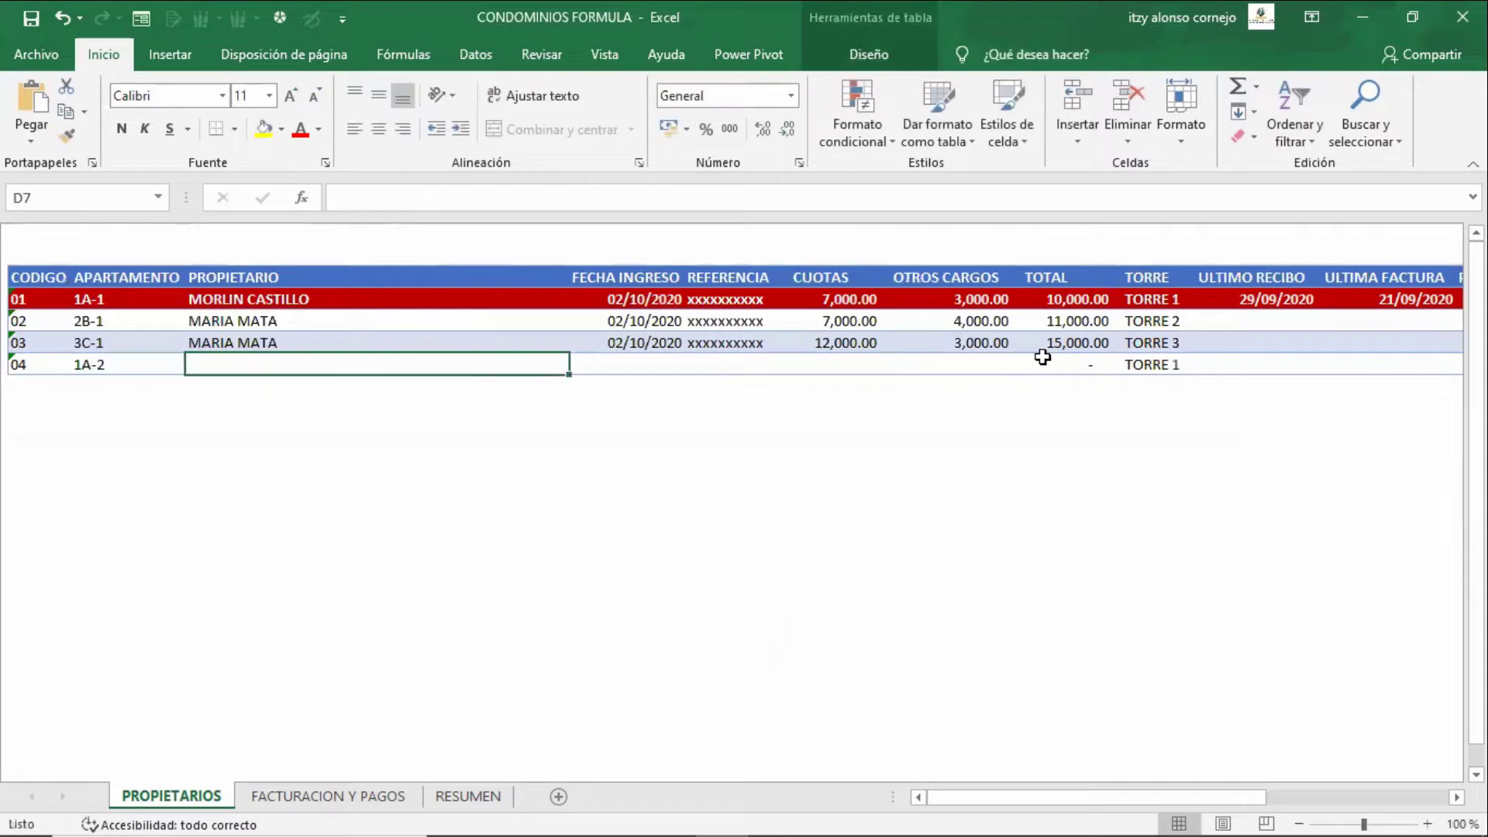
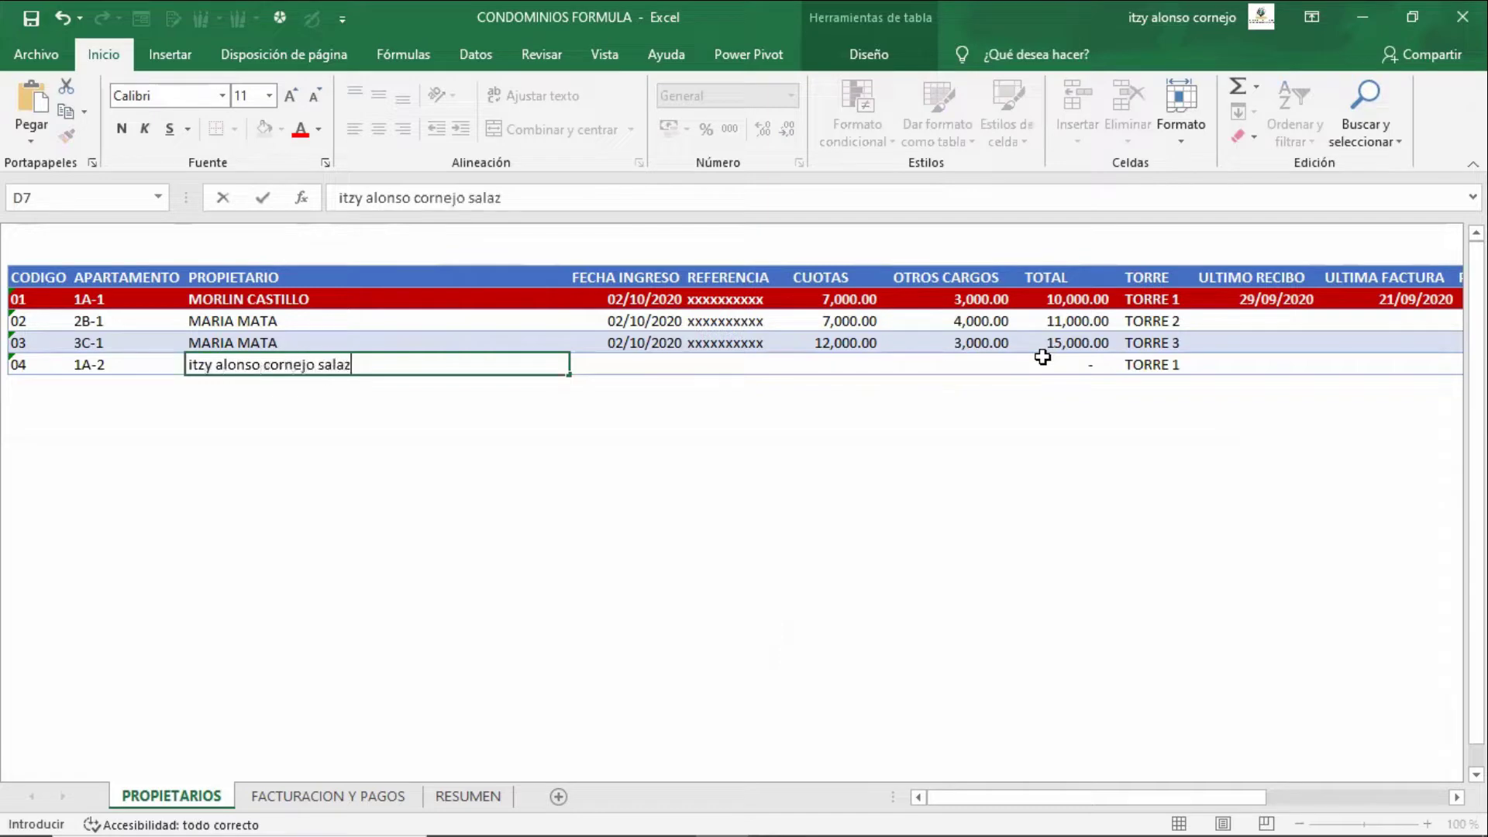
- Fill in the owner's full name, entry date 1-10-2020, CUOTAS 1111 and OTROS CARGOS 500
{"action": "key", "text": "ctrl+Return"}
{"action": "key", "text": "Tab"}
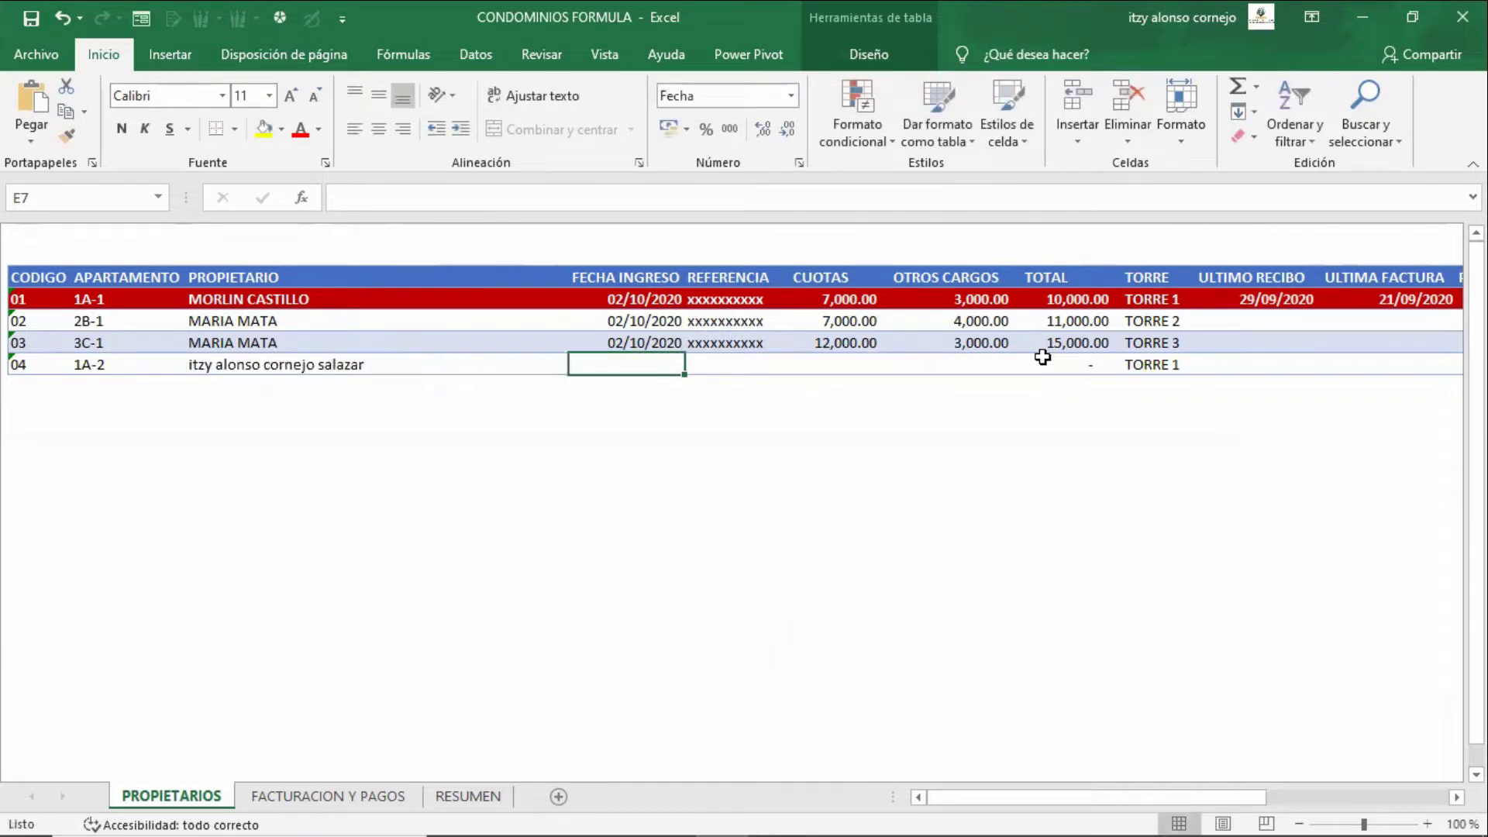
{"action": "type", "text": "1-"}
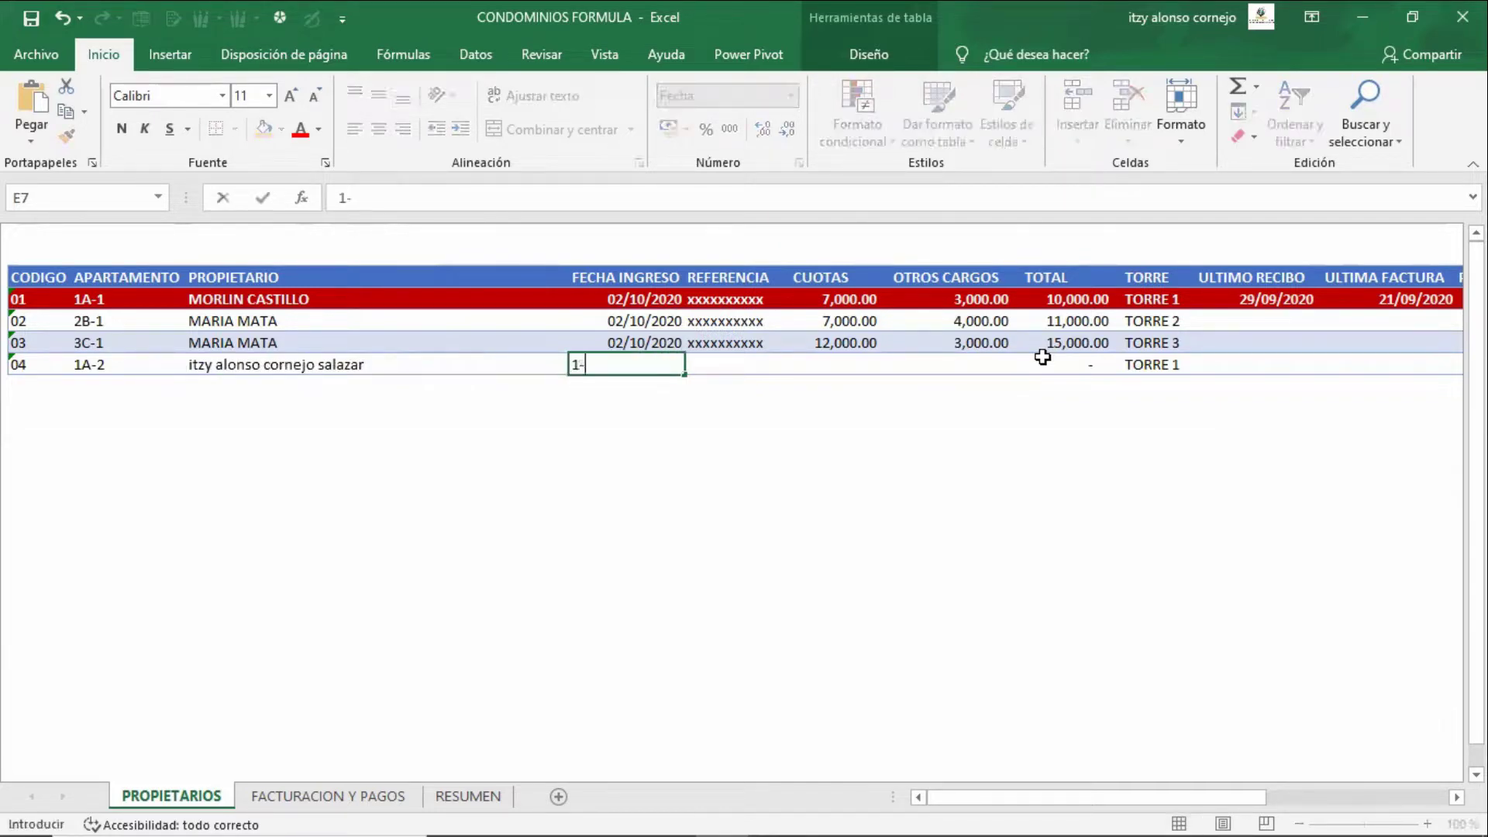
{"action": "type", "text": "10-2020"}
{"action": "key", "text": "Tab"}
{"action": "type", "text": "1111"}
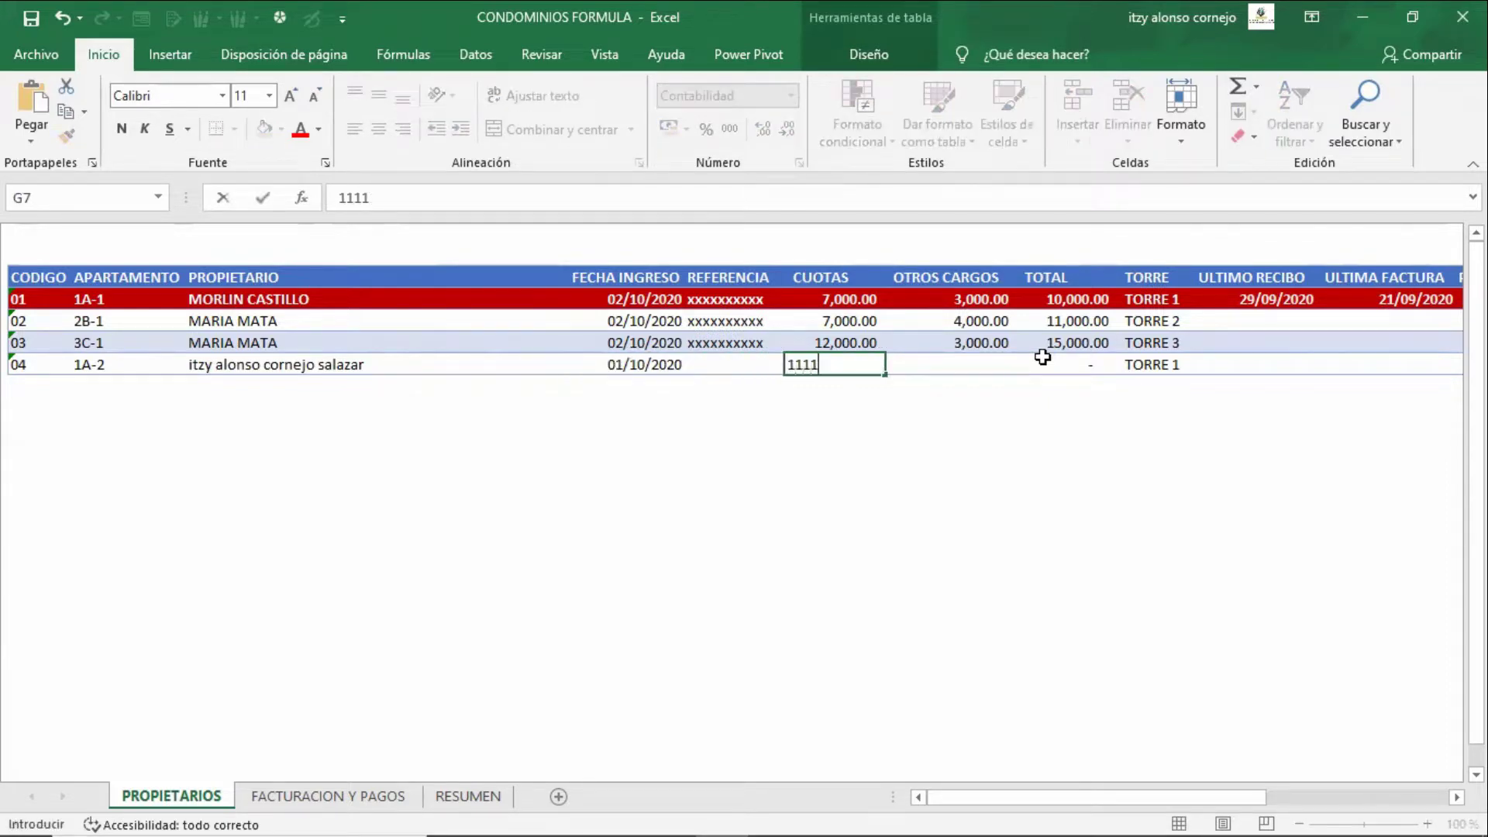
{"action": "key", "text": "Tab"}
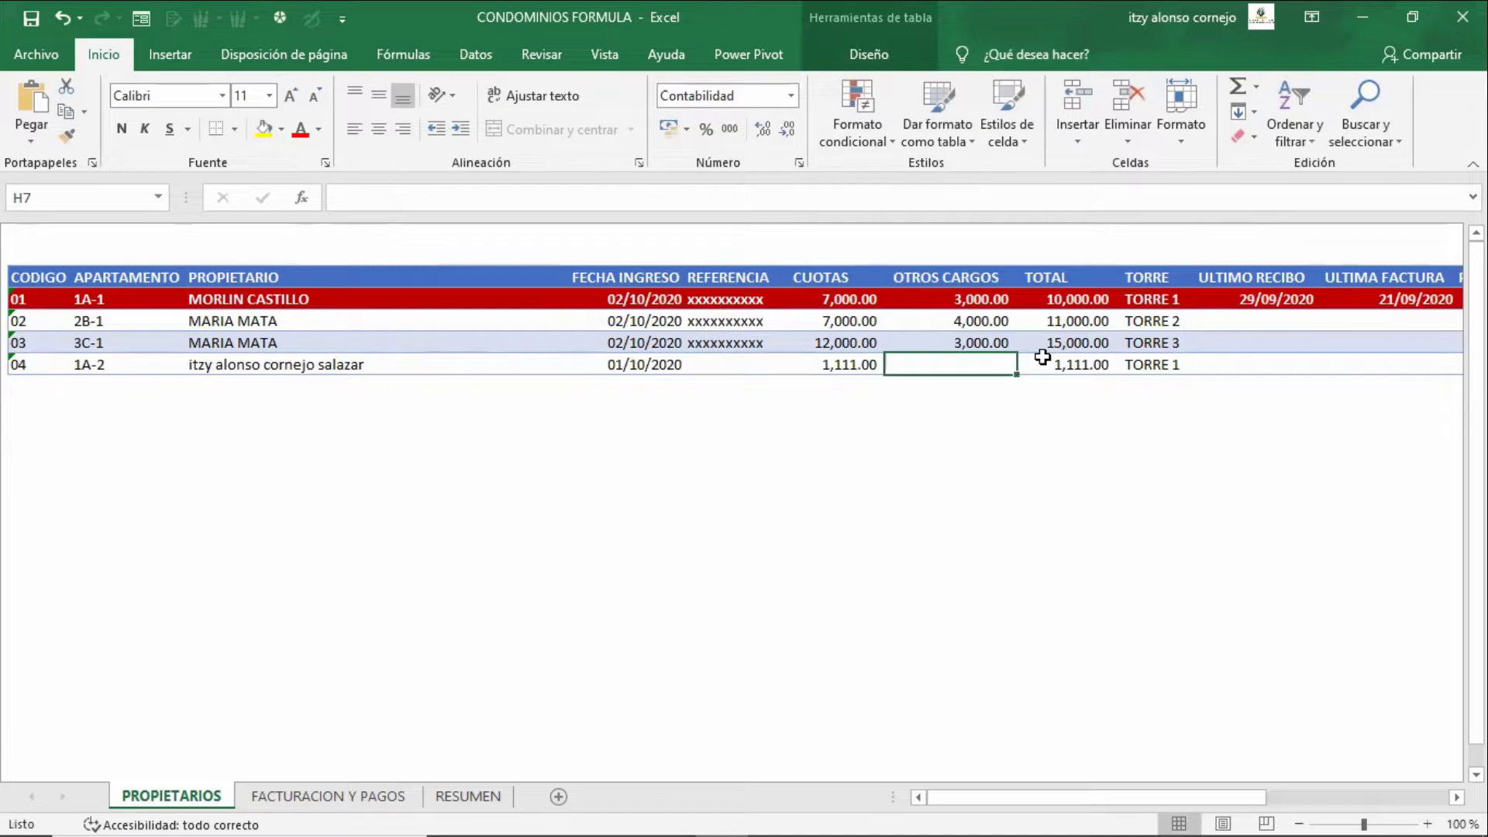
{"action": "type", "text": "500"}
{"action": "key", "text": "Tab"}
{"action": "key", "text": "Tab"}
- Verify the new row's TOTAL in I7 and TORRE formula in J7 without changes
{"action": "left_click", "coordinate": [1043, 356]}
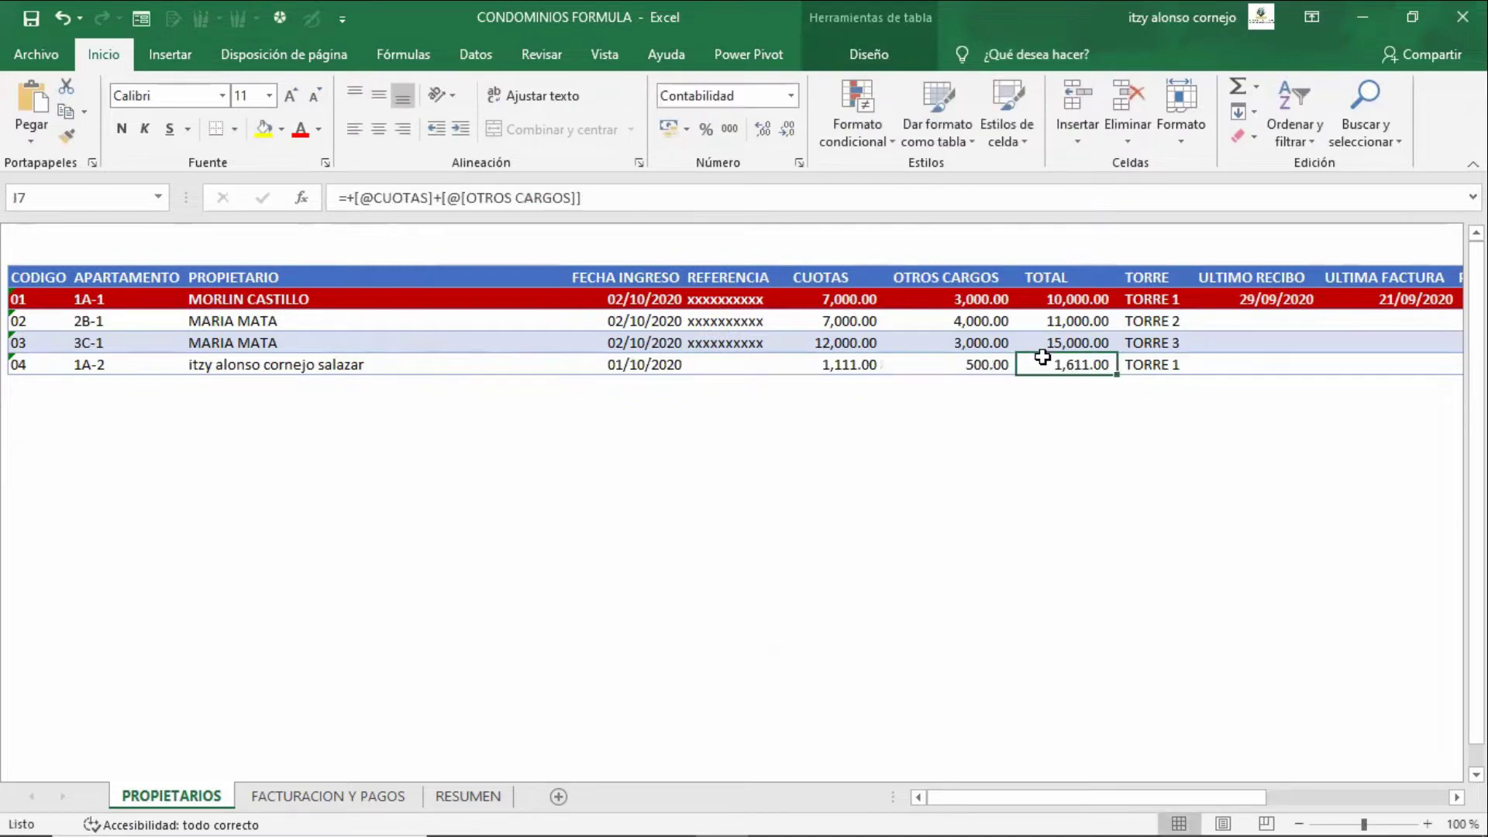
{"action": "key", "text": "Left"}
{"action": "left_click", "coordinate": [1042, 357]}
{"action": "key", "text": "Right"}
{"action": "key", "text": "F2"}
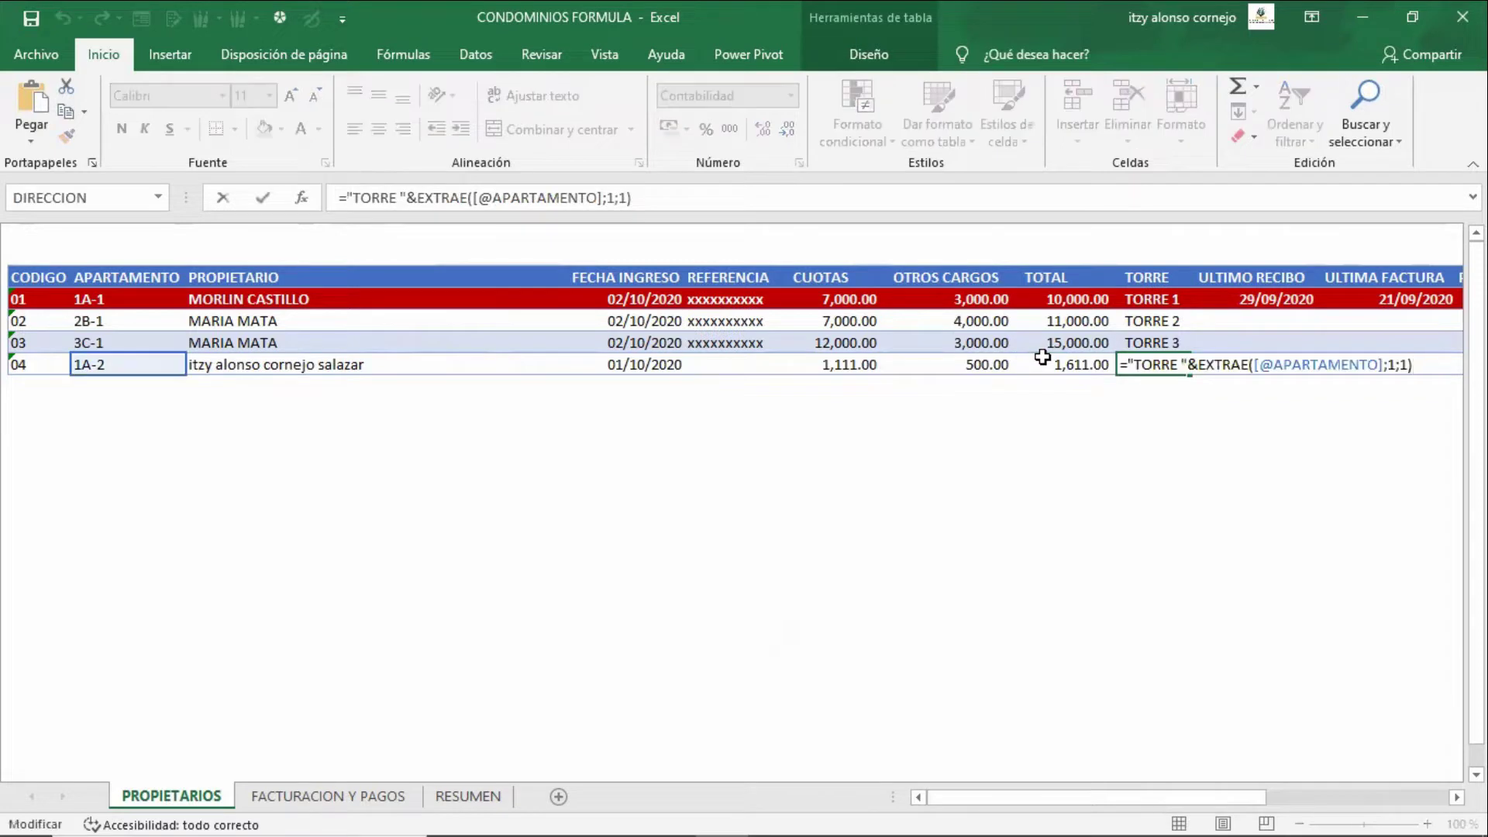
{"action": "key", "text": "Escape"}
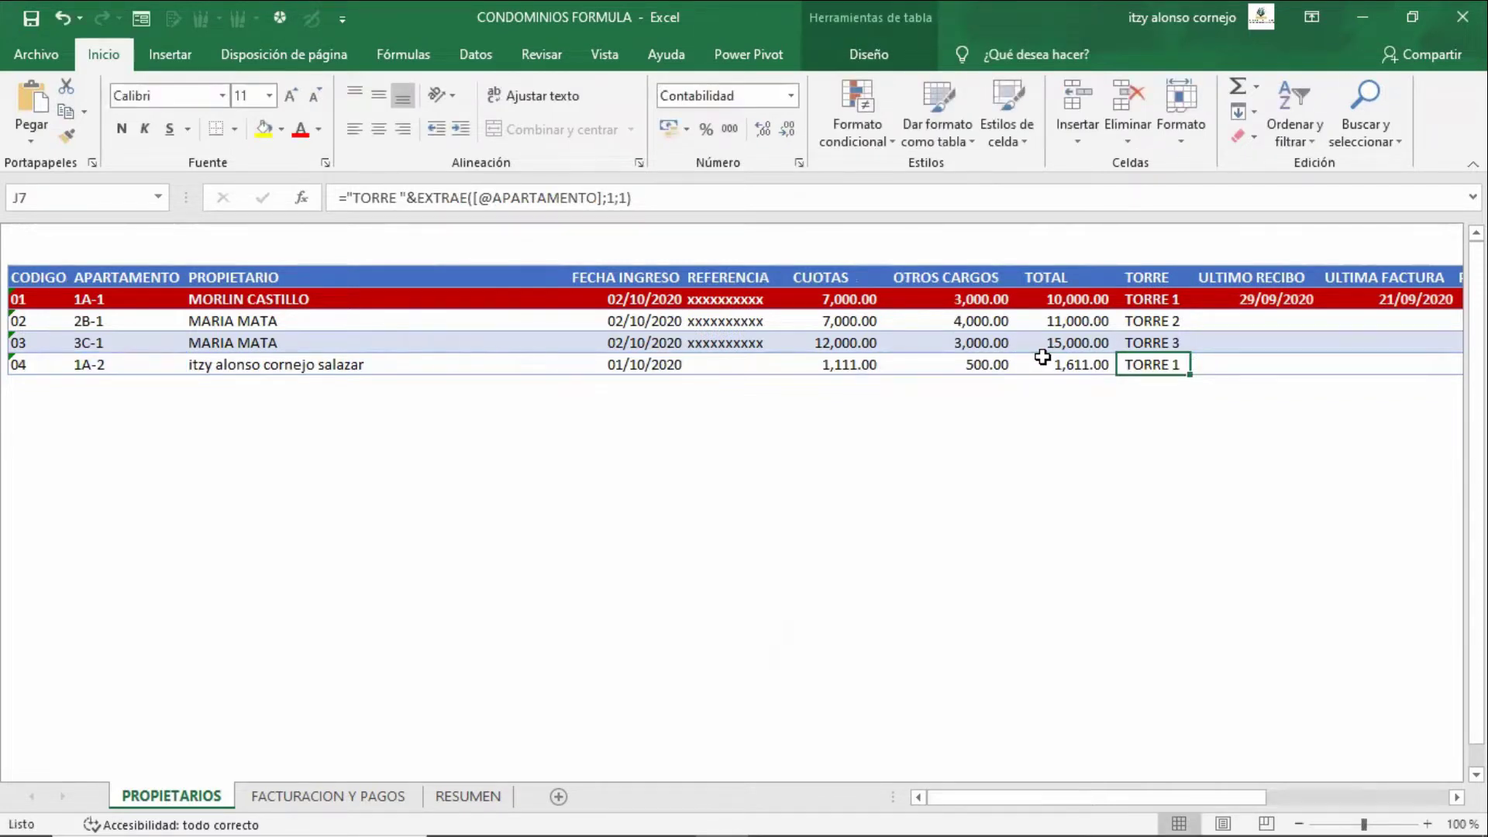
{"action": "key", "text": "Left"}
{"action": "key", "text": "Left"}
{"action": "key", "text": "Left"}
{"action": "key", "text": "Left"}
{"action": "key", "text": "Left"}
{"action": "key", "text": "Left"}
{"action": "key", "text": "Left"}
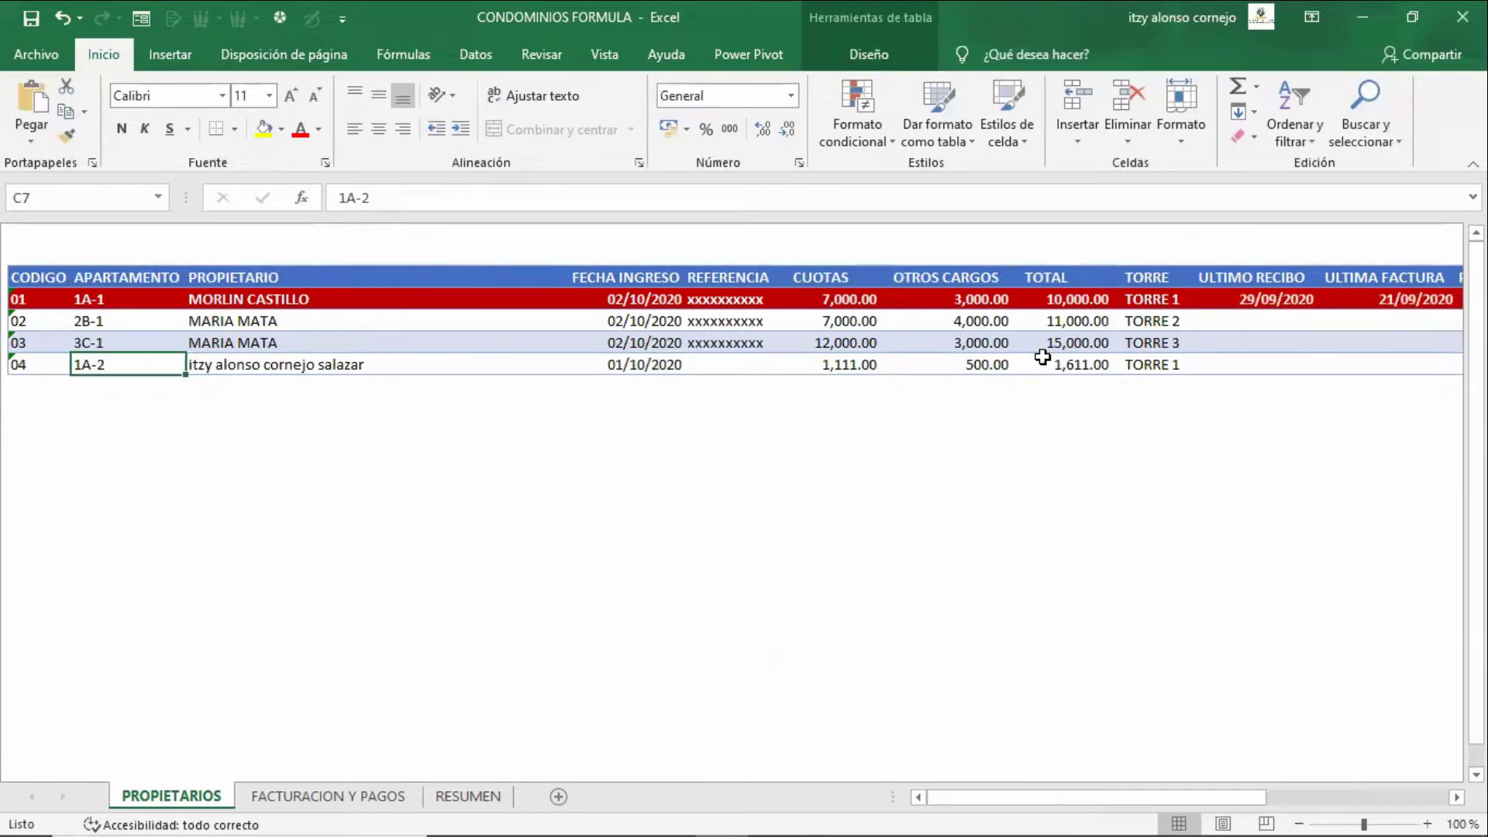
- Review owner 04's row through PENDIENTE and CREDITO, then Ctrl+PgDn to FACTURACION Y PAGOS
{"action": "key", "text": "Right"}
{"action": "key", "text": "Left"}
{"action": "key", "text": "Left"}
{"action": "key", "text": "Right"}
{"action": "key", "text": "Right"}
{"action": "key", "text": "Right"}
{"action": "key", "text": "Right"}
{"action": "key", "text": "Right"}
{"action": "key", "text": "Right"}
{"action": "key", "text": "Right"}
{"action": "key", "text": "Right"}
{"action": "key", "text": "Right"}
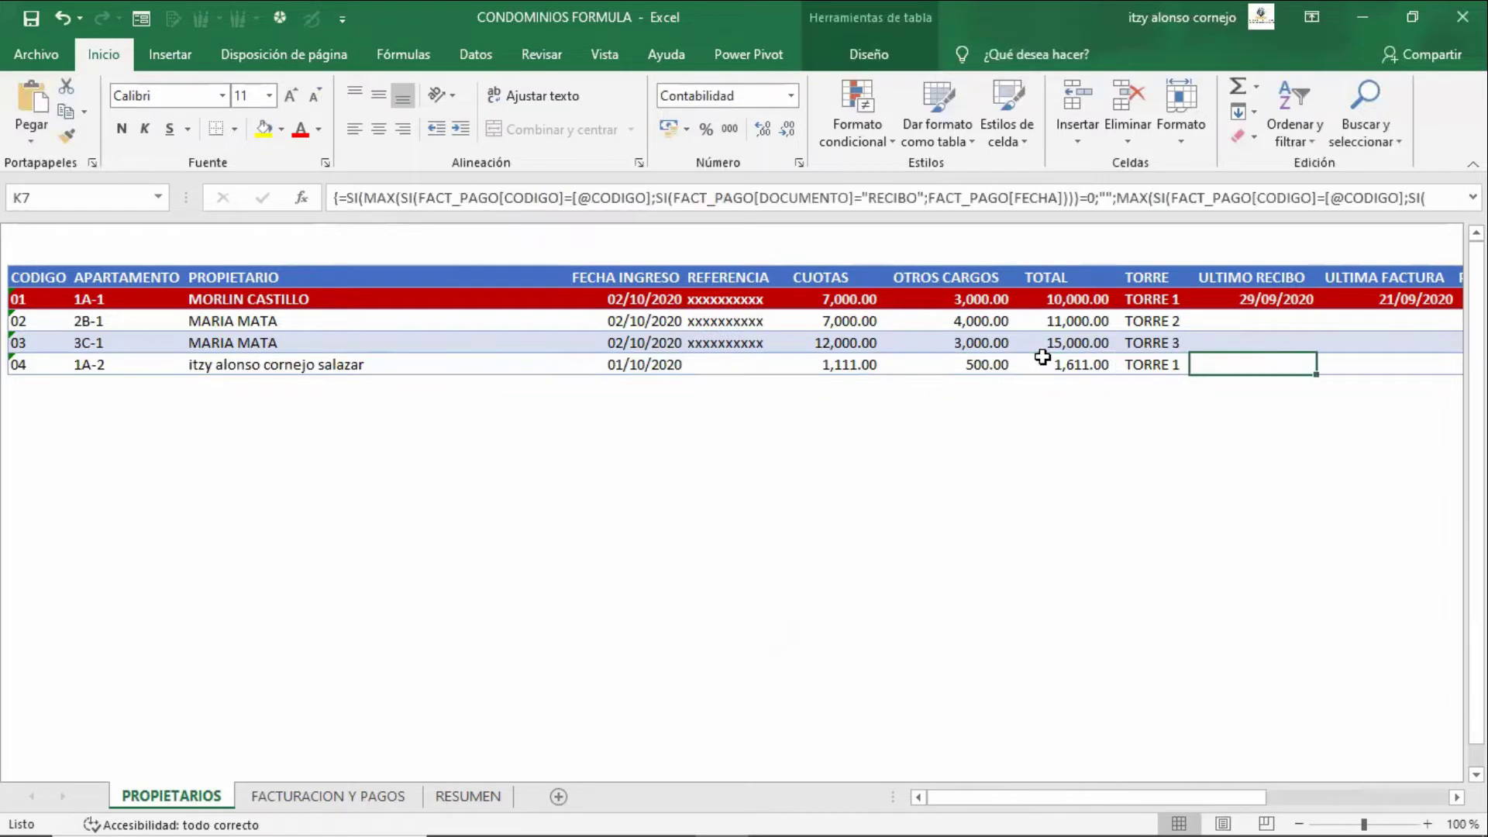
{"action": "key", "text": "Left"}
{"action": "key", "text": "Left"}
{"action": "key", "text": "Left"}
{"action": "key", "text": "Left"}
{"action": "key", "text": "Left"}
{"action": "key", "text": "Right"}
{"action": "key", "text": "Right"}
{"action": "key", "text": "Right"}
{"action": "key", "text": "Right"}
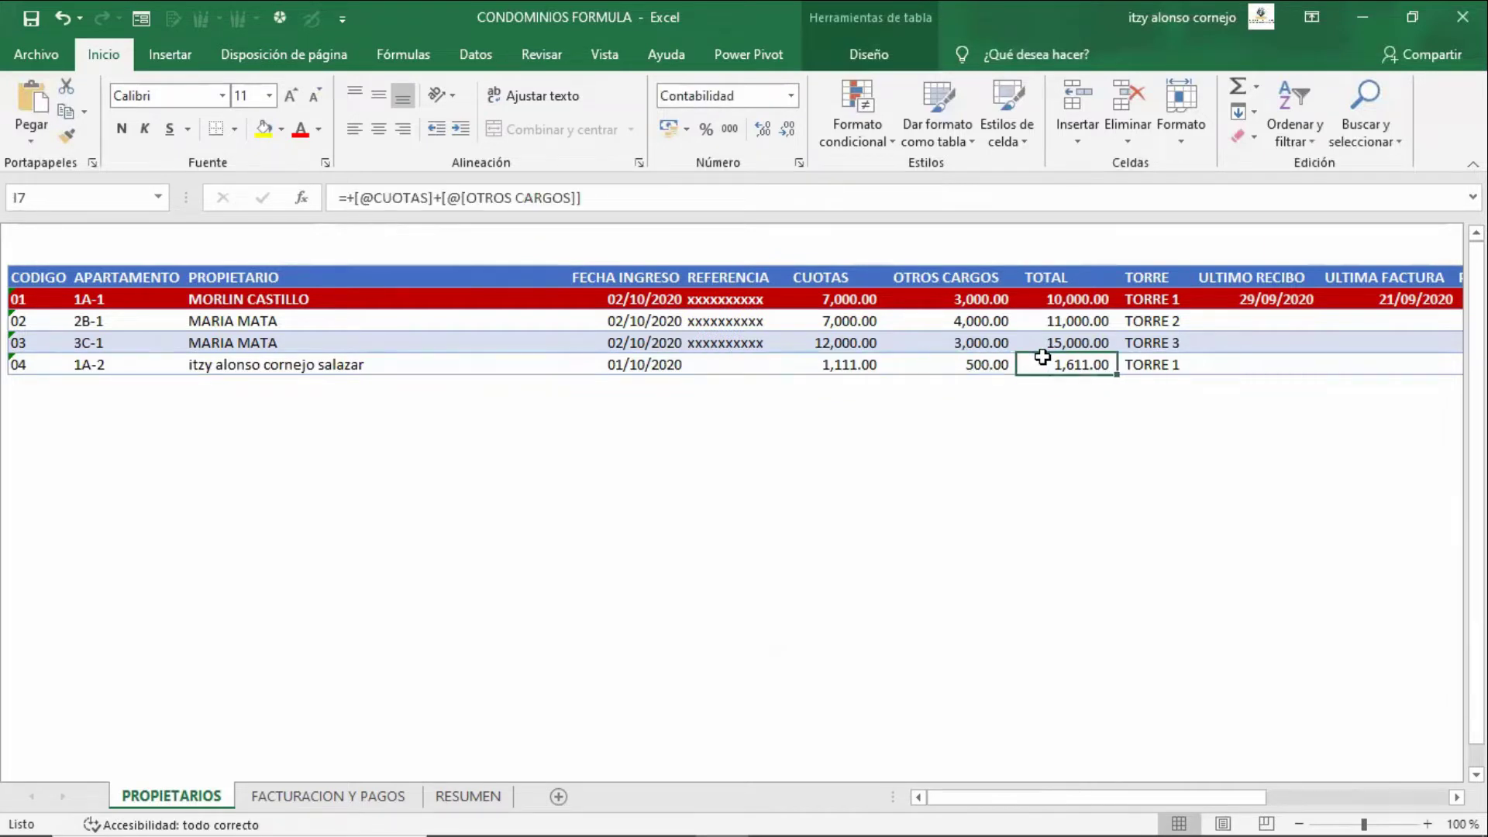
{"action": "key", "text": "Left"}
{"action": "key", "text": "Right"}
{"action": "key", "text": "Right"}
{"action": "key", "text": "Right"}
{"action": "key", "text": "Right"}
{"action": "key", "text": "Right"}
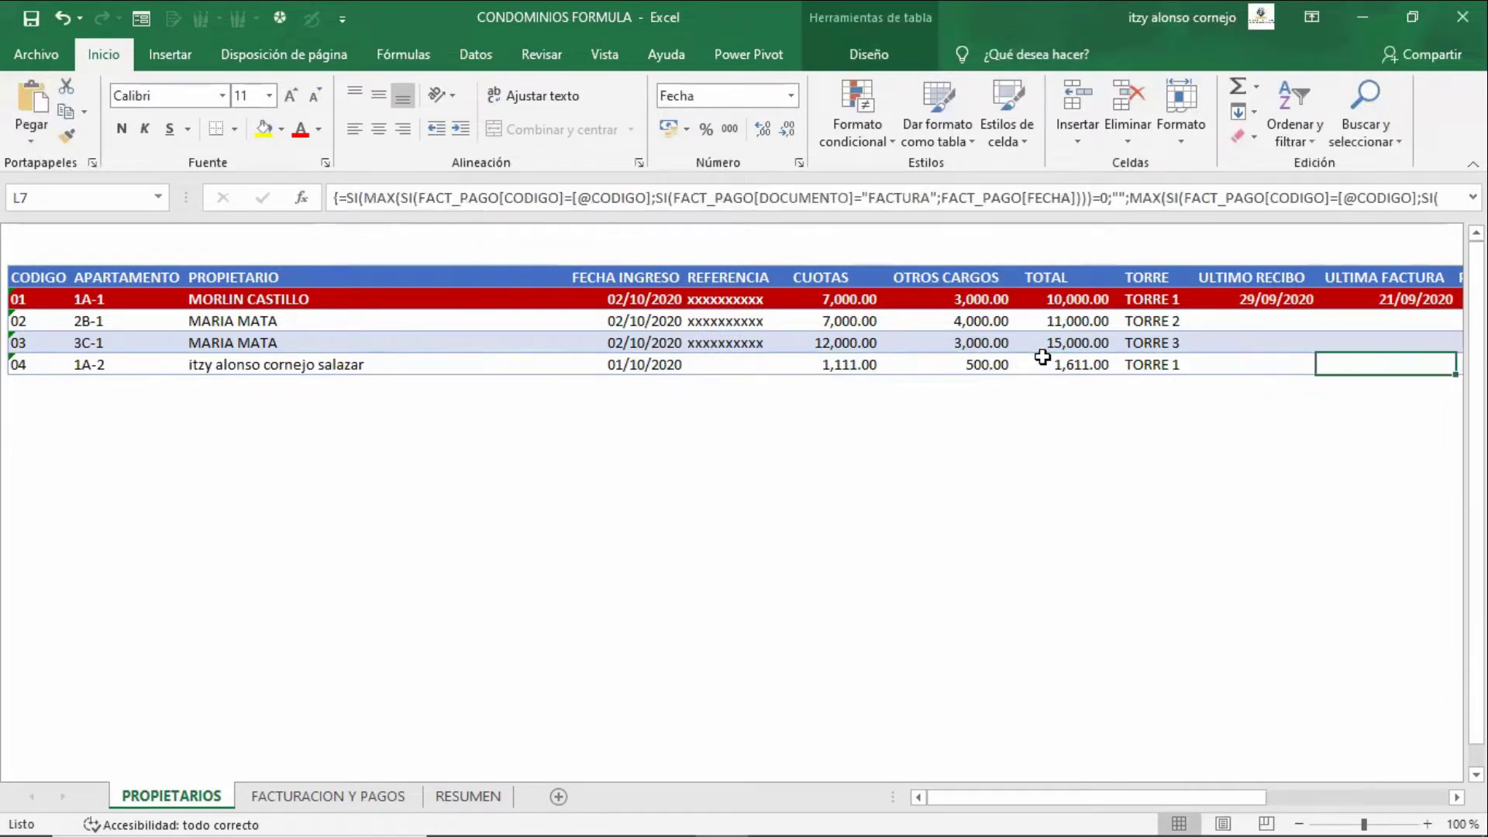
{"action": "key", "text": "Right"}
{"action": "key", "text": "Right"}
{"action": "key", "text": "Left"}
{"action": "key", "text": "Left"}
{"action": "key", "text": "Left"}
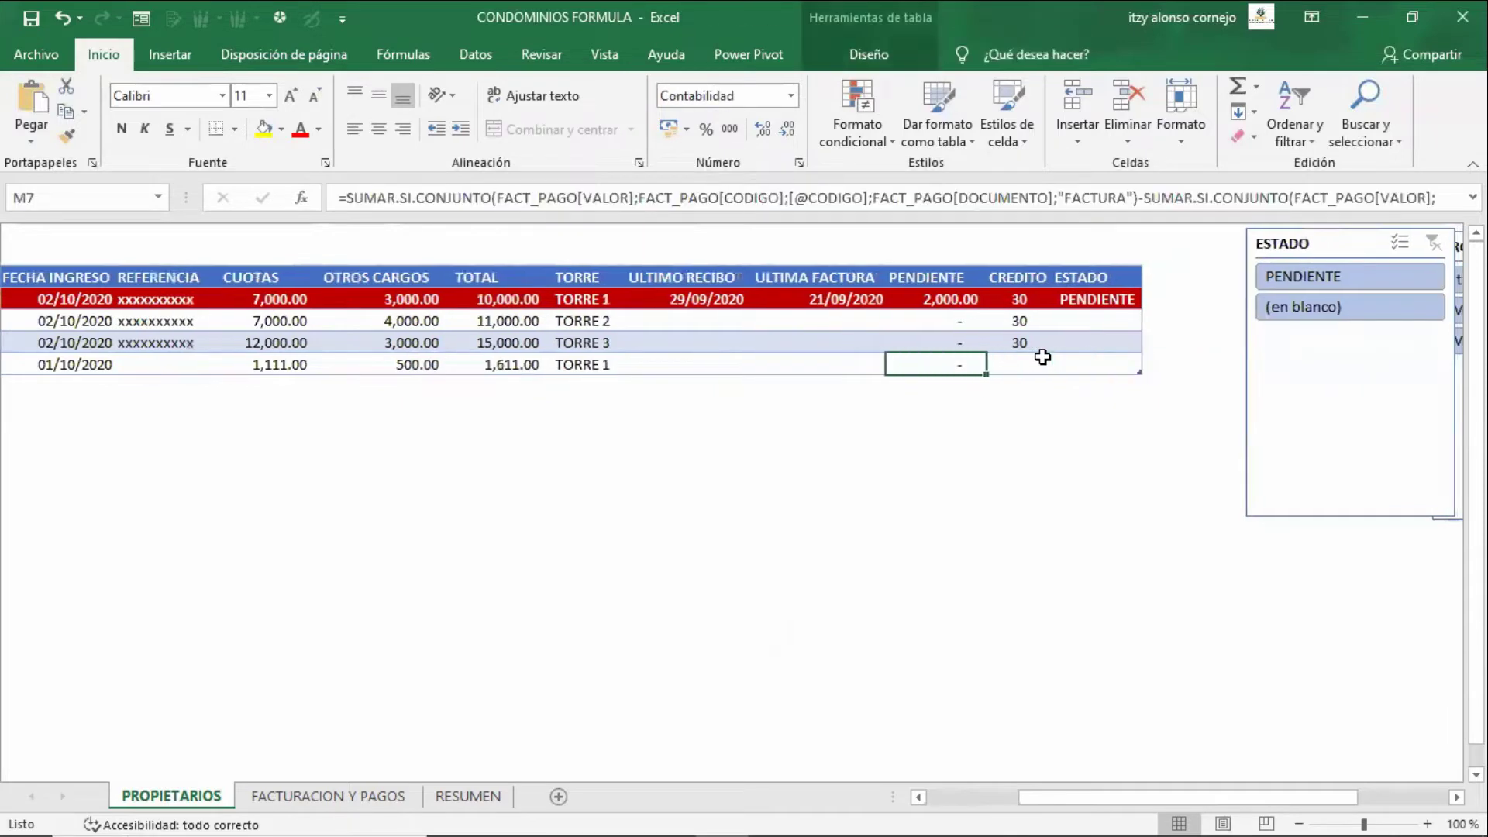
{"action": "key", "text": "Right"}
{"action": "key", "text": "Right"}
{"action": "key", "text": "ctrl+Page_Down"}
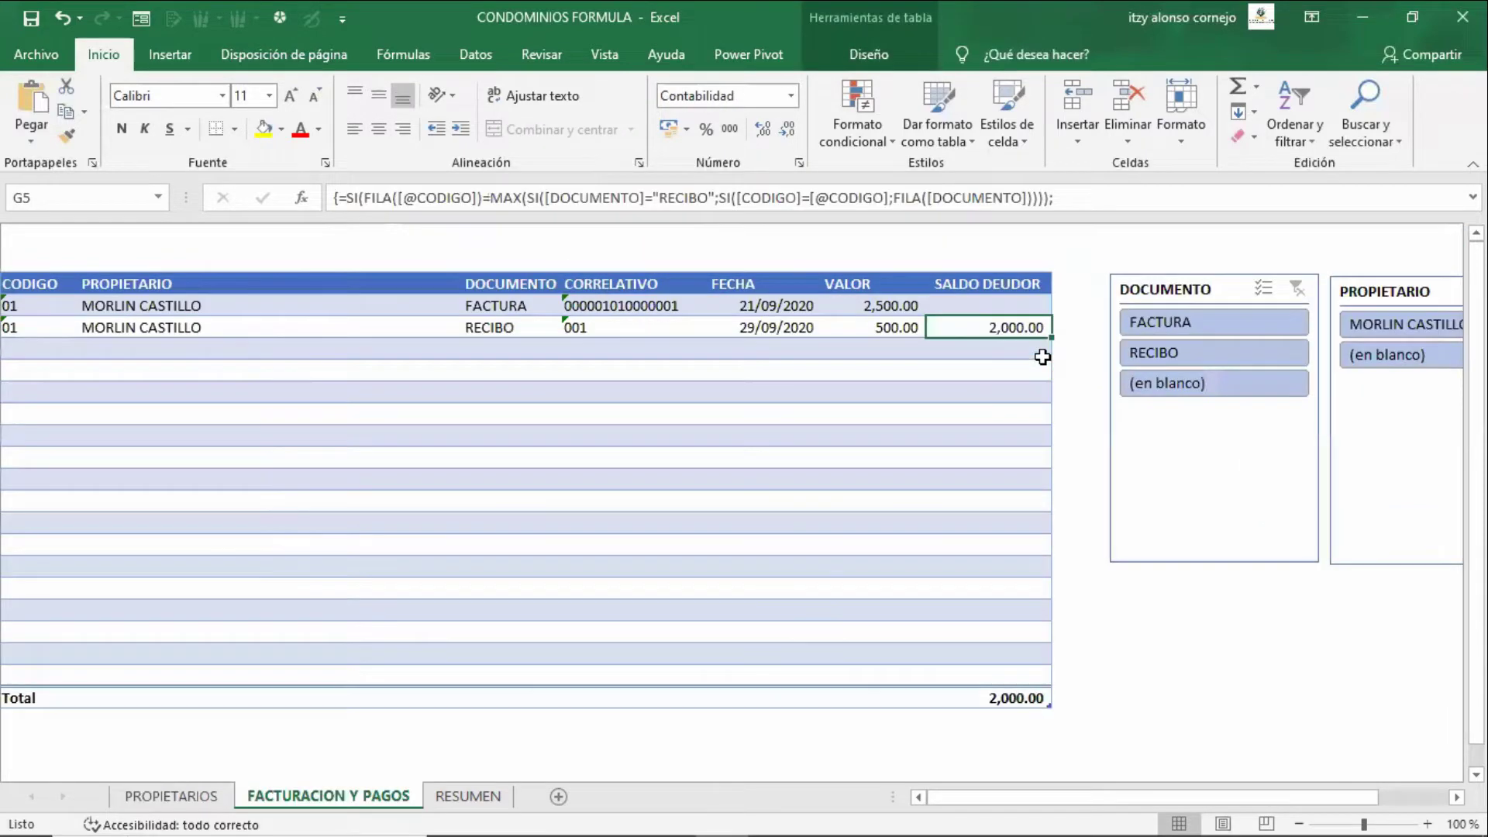
- Select the RECIBO entry in C5 under DOCUMENTO and show its FACTURA/RECIBO drop-down list
{"action": "left_click", "coordinate": [877, 419]}
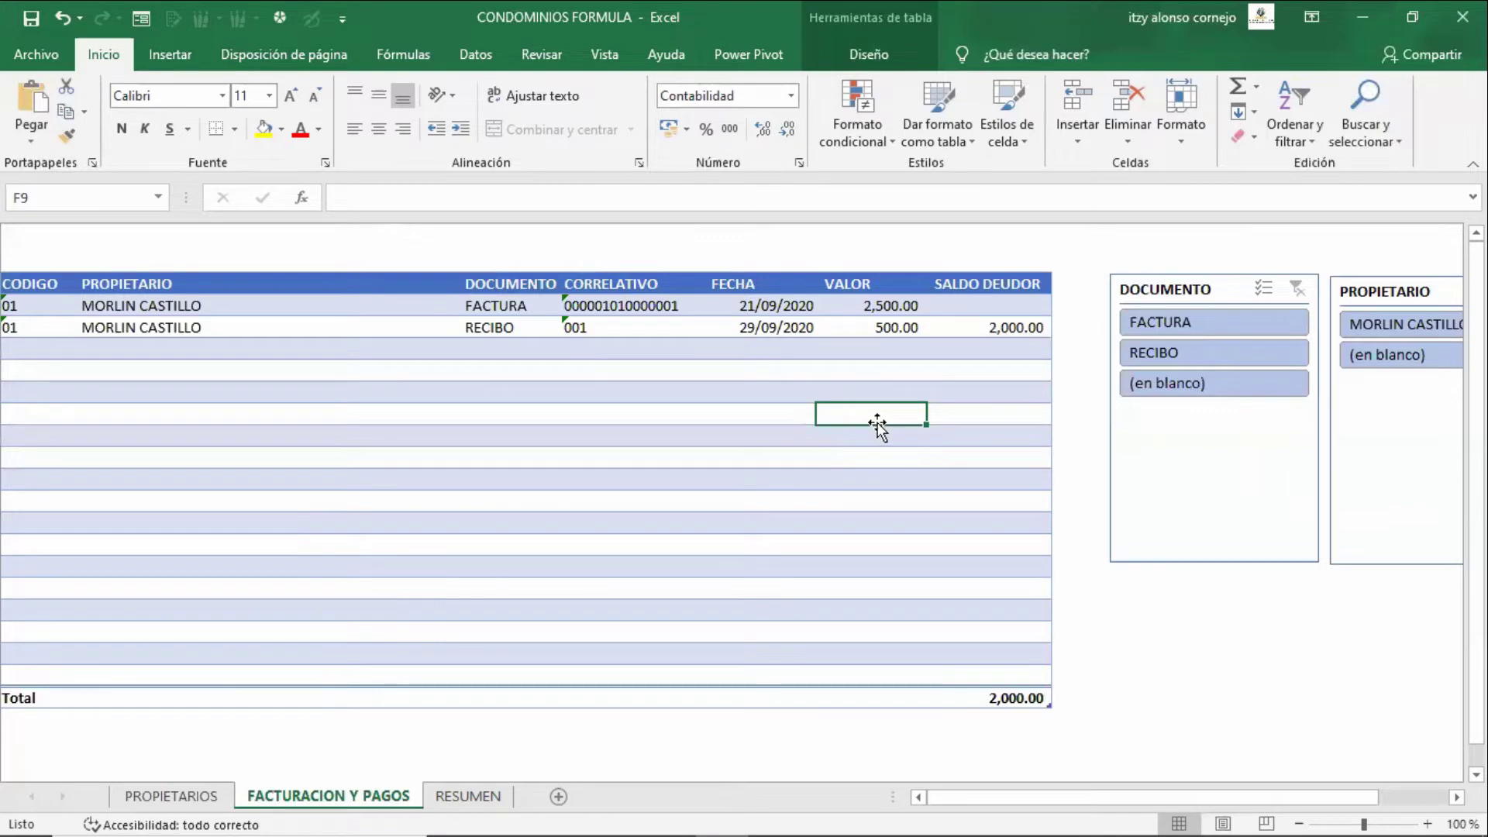
{"action": "key", "text": "Left"}
{"action": "key", "text": "Left"}
{"action": "key", "text": "Left"}
{"action": "key", "text": "Left"}
{"action": "key", "text": "Left"}
{"action": "key", "text": "Up"}
{"action": "key", "text": "Up"}
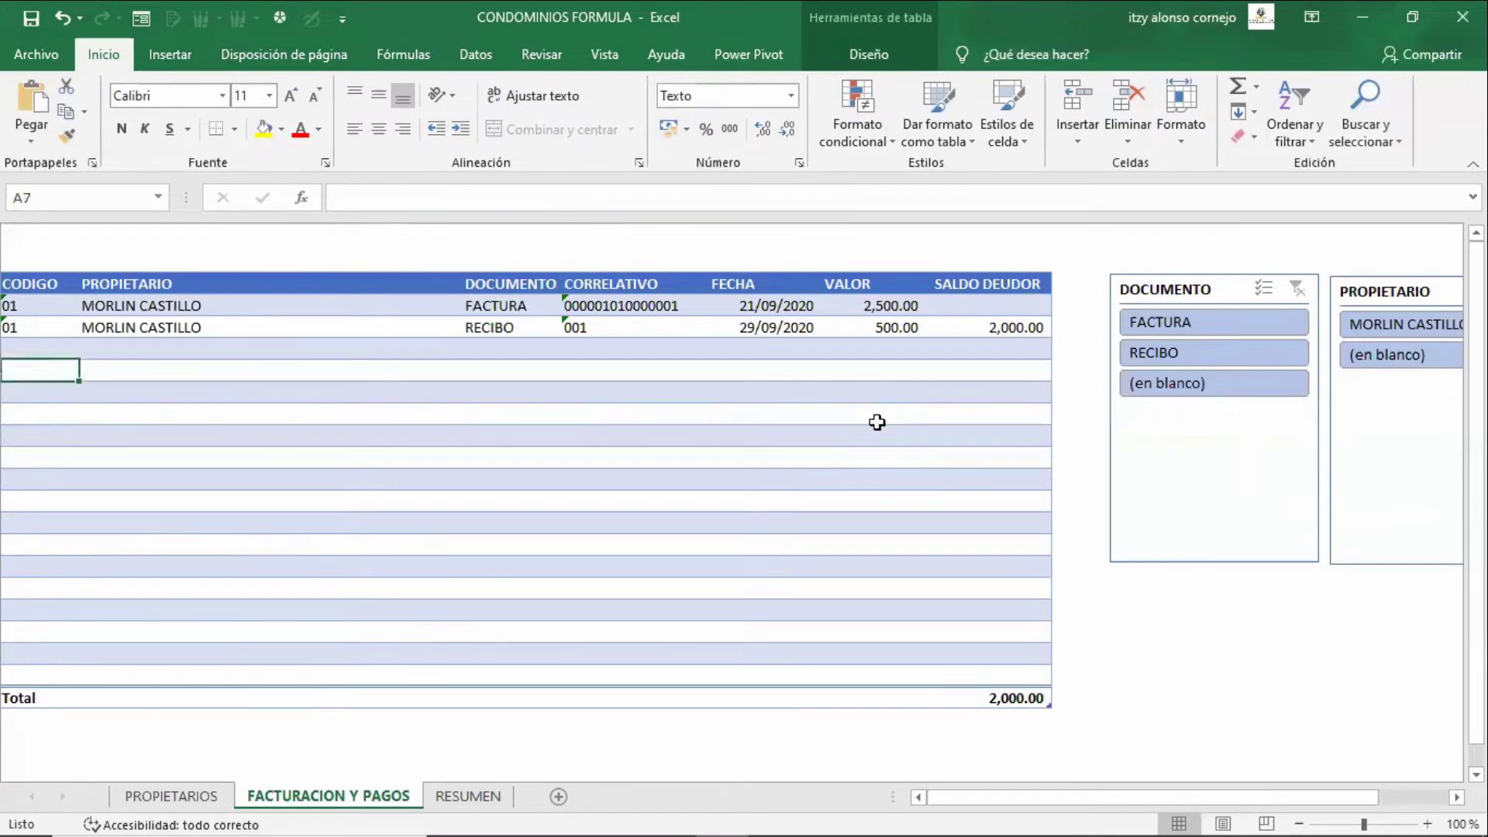
{"action": "key", "text": "Up"}
{"action": "key", "text": "Up"}
{"action": "key", "text": "Up"}
{"action": "key", "text": "Up"}
{"action": "key", "text": "Right"}
{"action": "key", "text": "Right"}
{"action": "key", "text": "Down"}
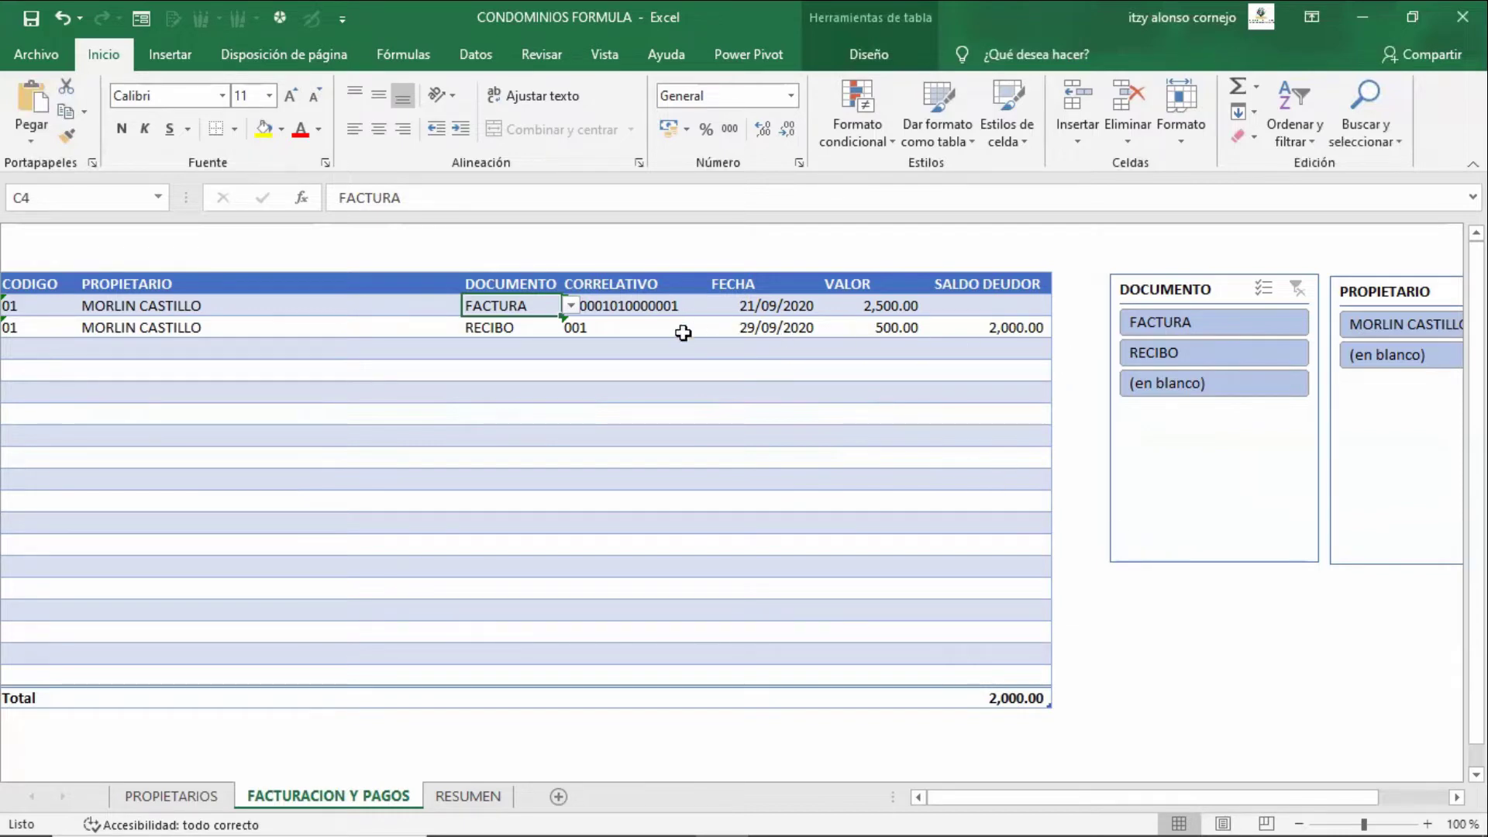
{"action": "left_click", "coordinate": [531, 325]}
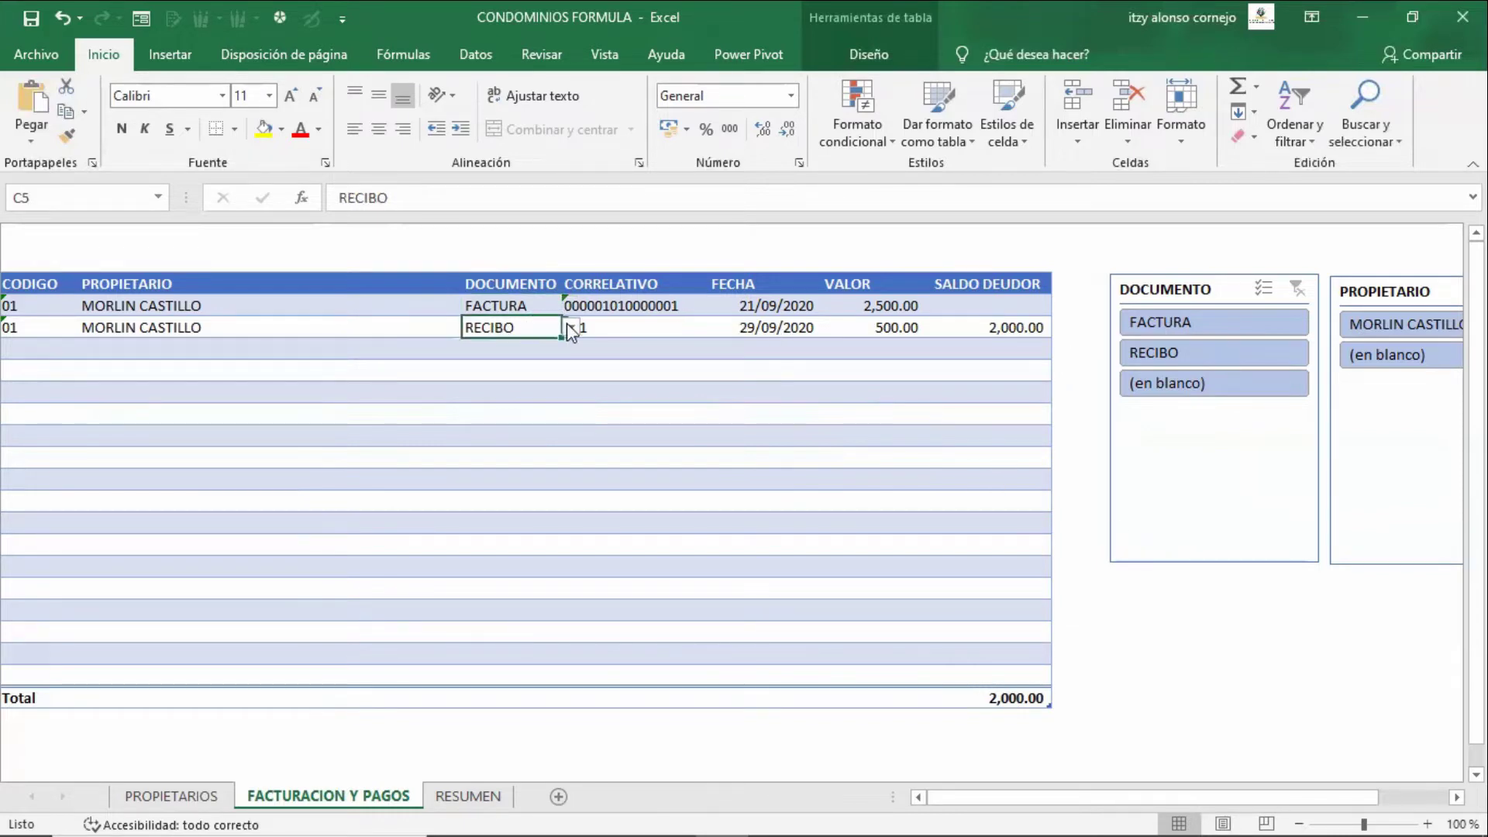
{"action": "left_click", "coordinate": [568, 326]}
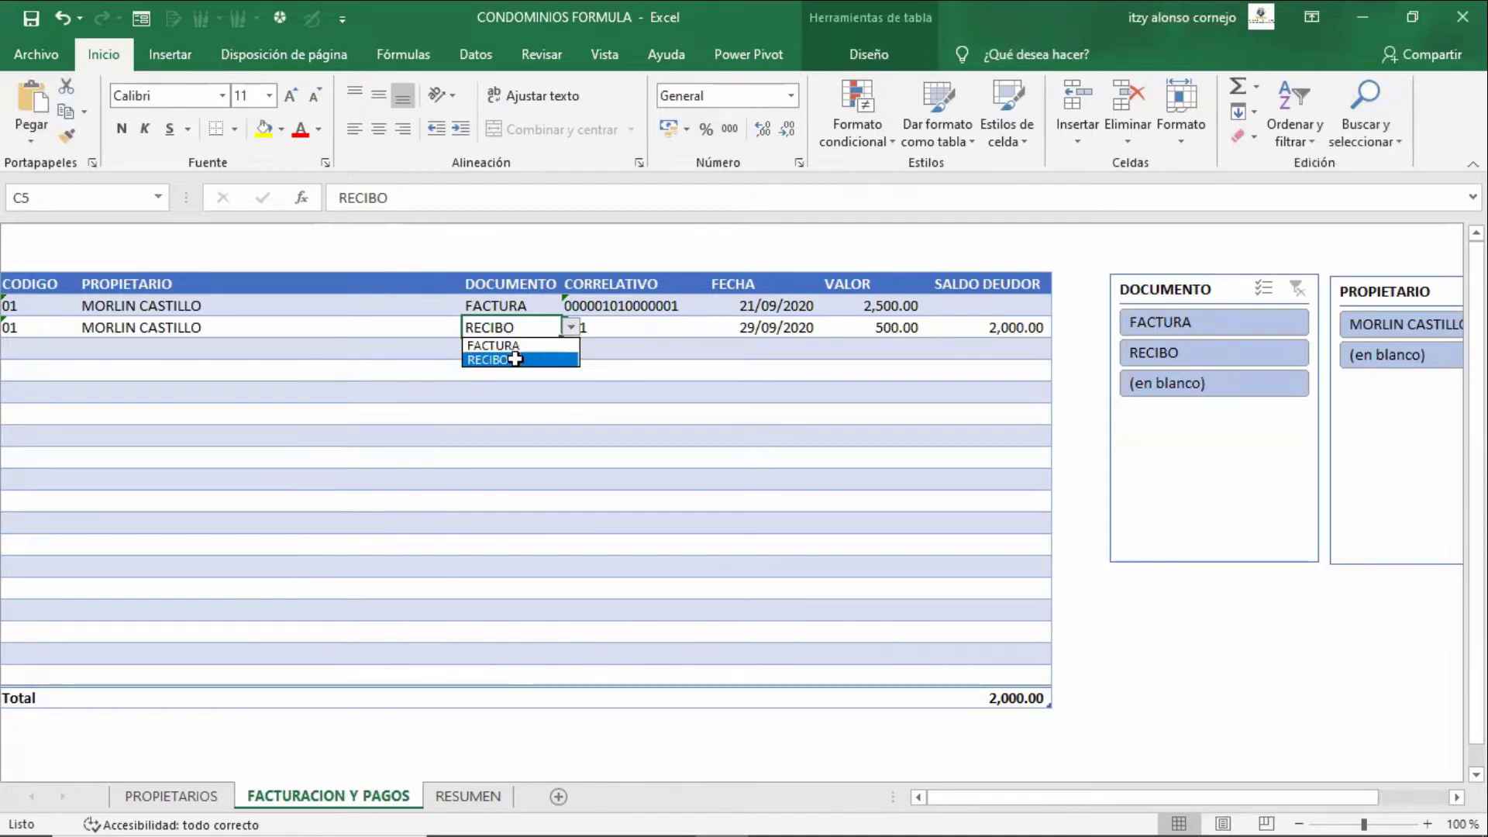
- Confirm the DOCUMENTO validation source is FACTURA;RECIBO, then move down the column toward C20
{"action": "scroll", "coordinate": [909, 155], "scroll_direction": "down", "scroll_amount": 4}
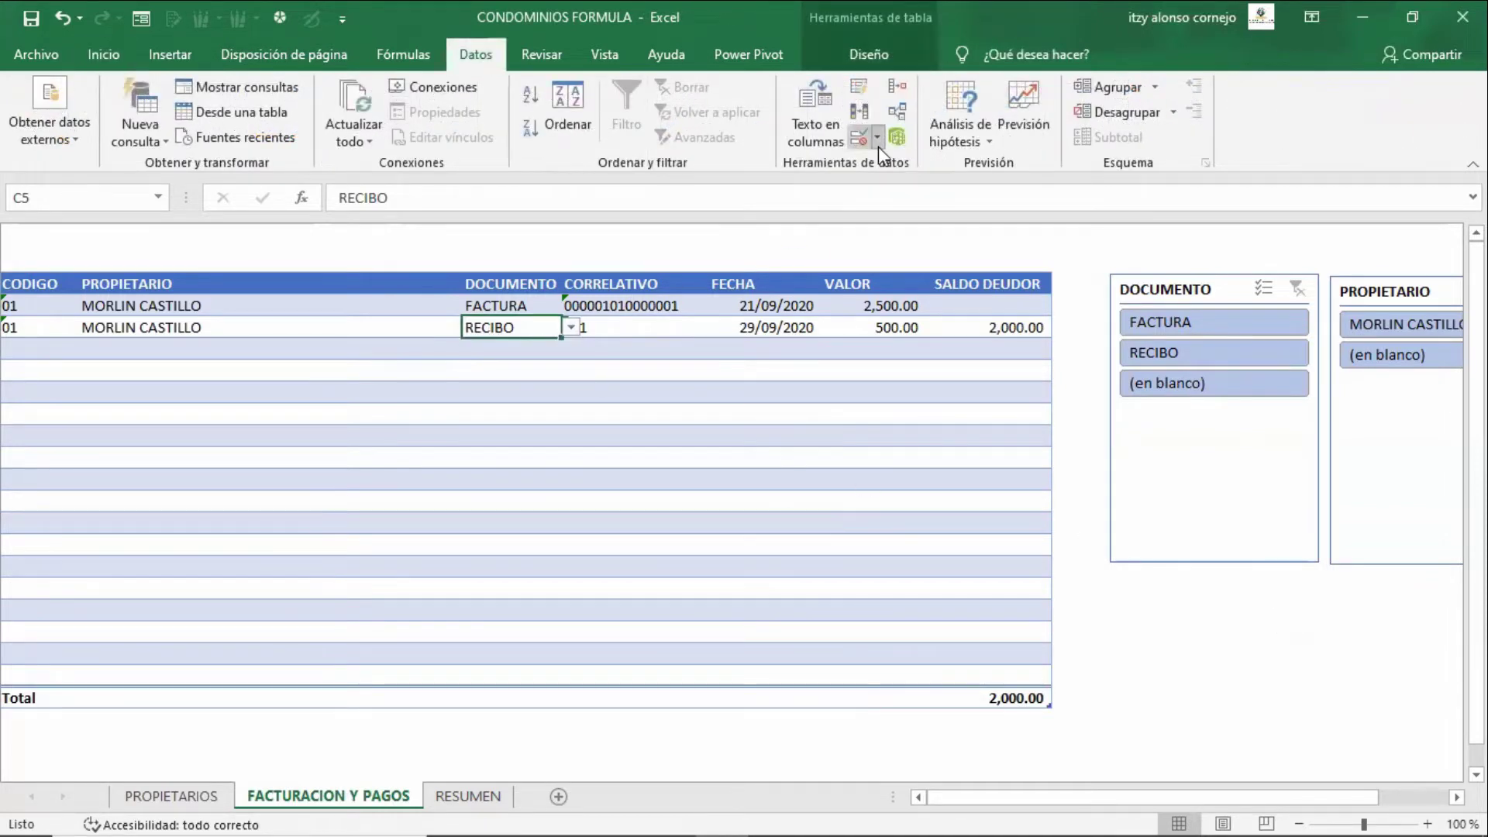
{"action": "left_click", "coordinate": [878, 144]}
{"action": "left_click", "coordinate": [899, 163]}
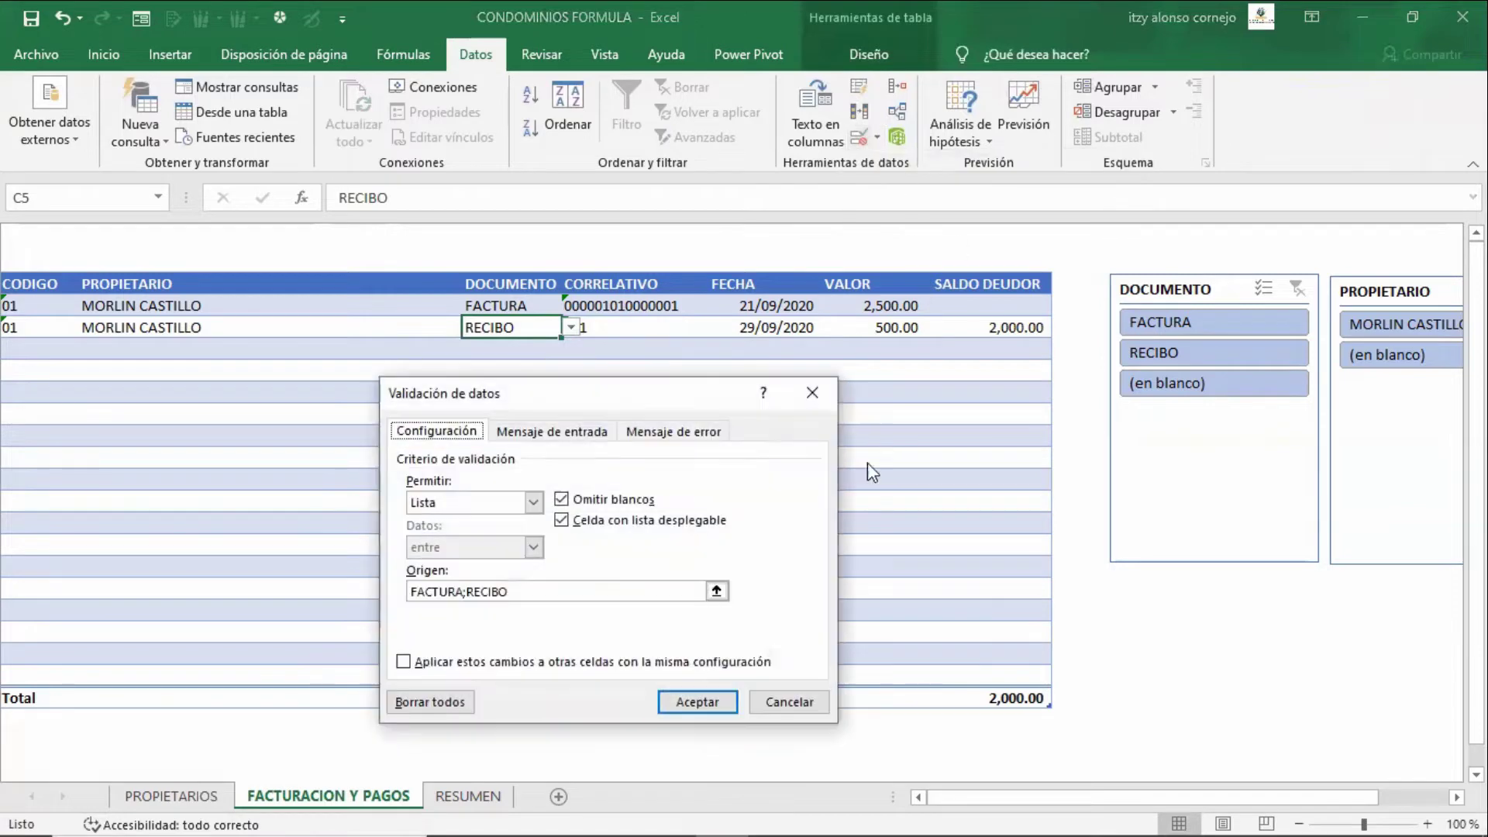
{"action": "left_click", "coordinate": [537, 590]}
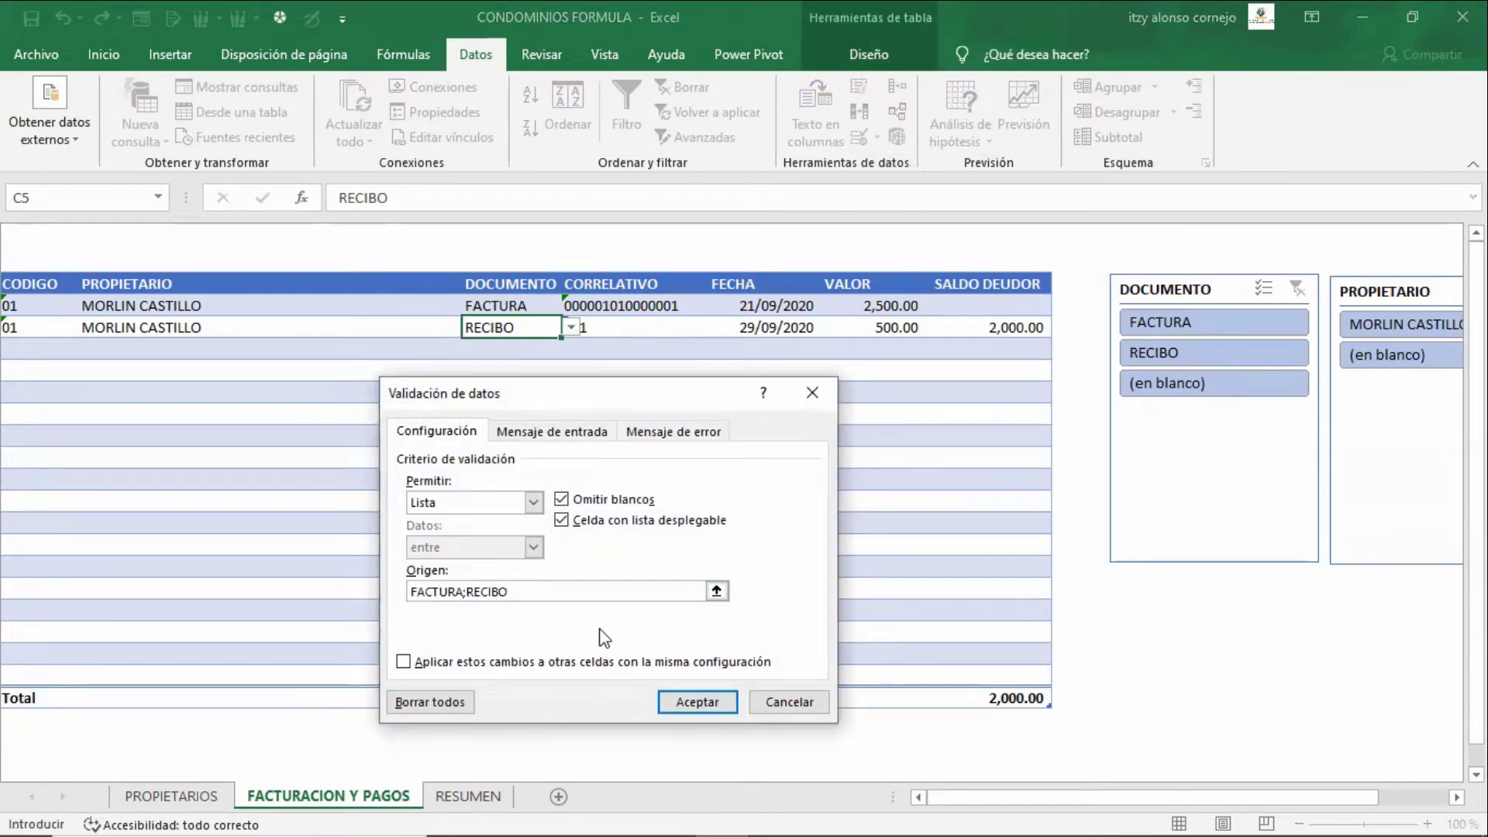
{"action": "key", "text": "Return"}
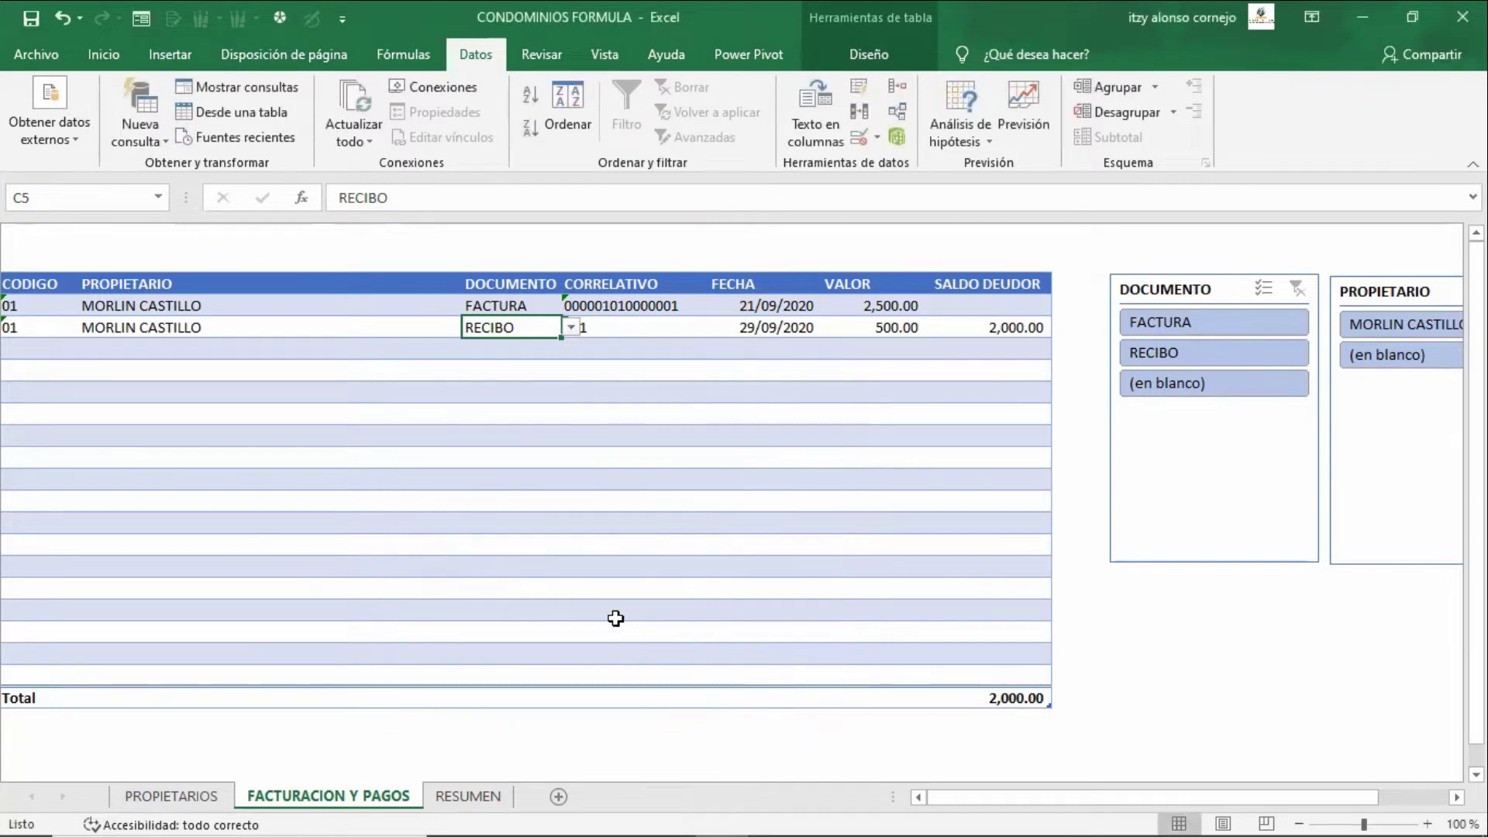
{"action": "key", "text": "Down"}
{"action": "key", "text": "Down"}
{"action": "key", "text": "Down"}
{"action": "key", "text": "Down"}
{"action": "key", "text": "Down"}
{"action": "key", "text": "Down"}
{"action": "key", "text": "Down"}
{"action": "key", "text": "Down"}
{"action": "key", "text": "Down"}
{"action": "key", "text": "Down"}
{"action": "key", "text": "Down"}
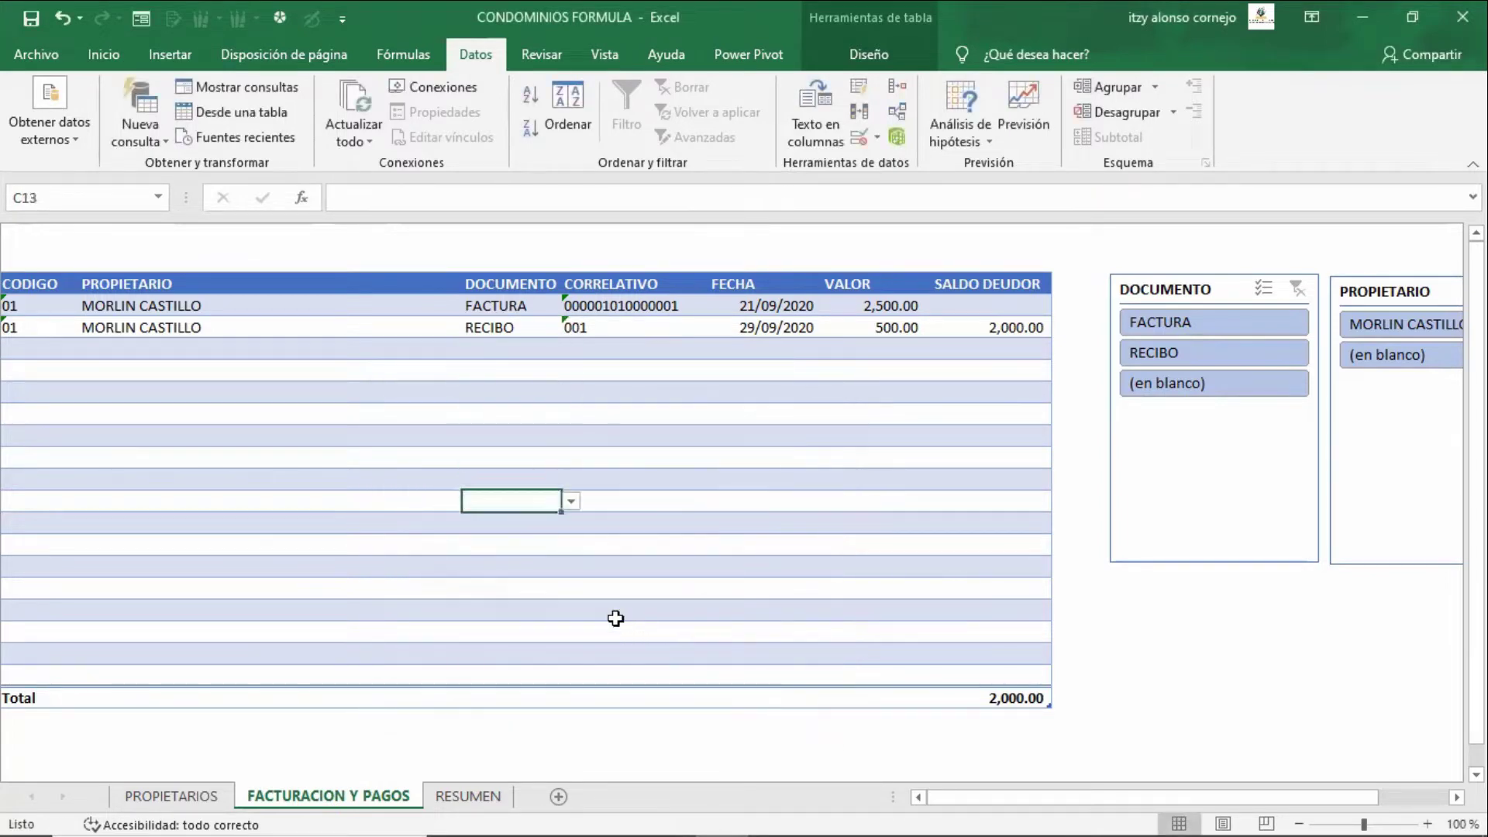
{"action": "key", "text": "Down"}
{"action": "key", "text": "Down"}
{"action": "key", "text": "Down"}
{"action": "key", "text": "Down"}
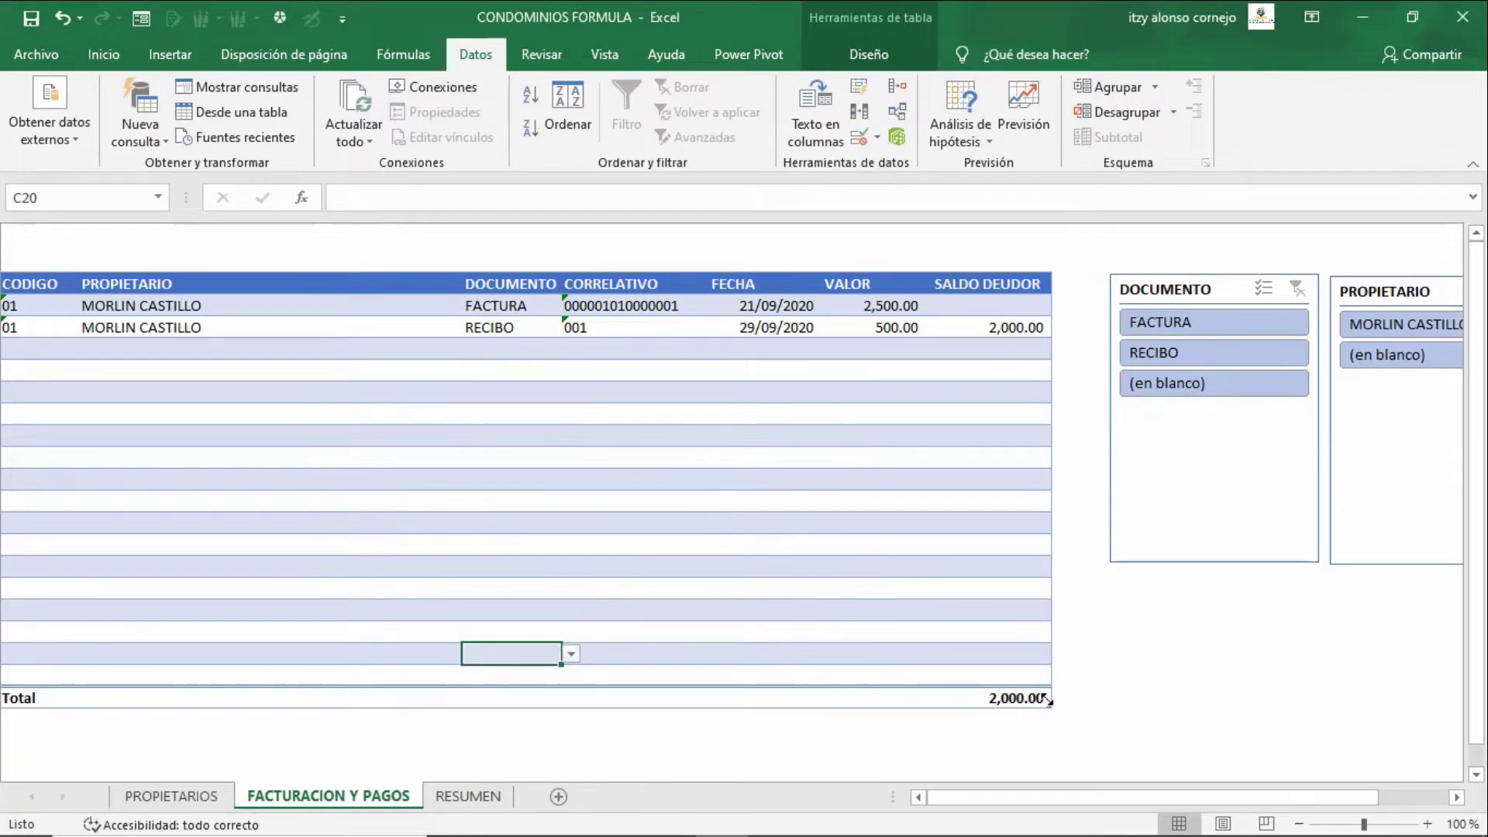
- Drag the table's resize handle down to add one blank row at the bottom
{"action": "left_click_drag", "start_coordinate": [1047, 707], "coordinate": [1044, 720]}
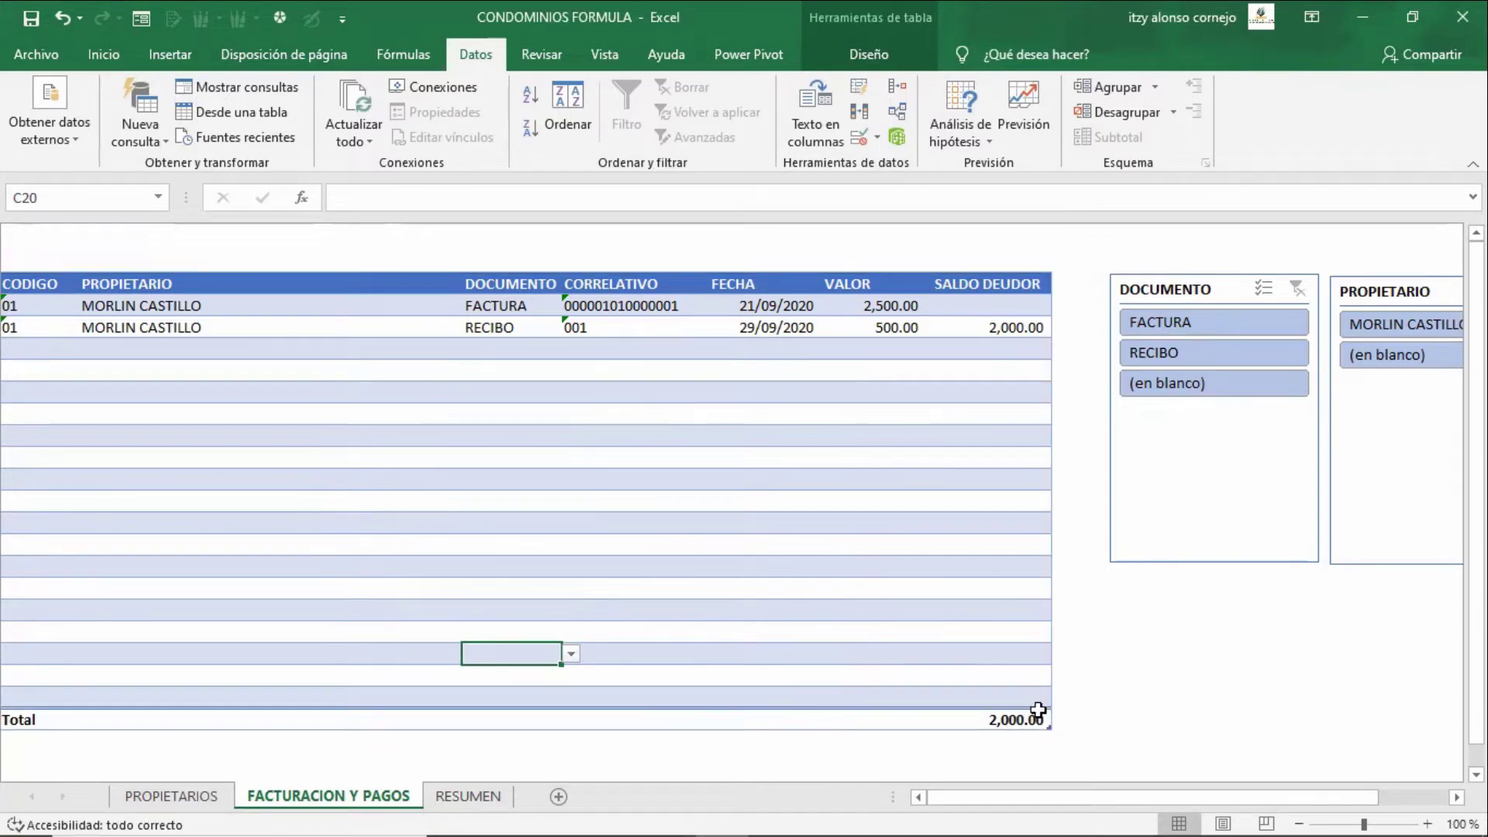
{"action": "key", "text": "Down"}
{"action": "key", "text": "Down"}
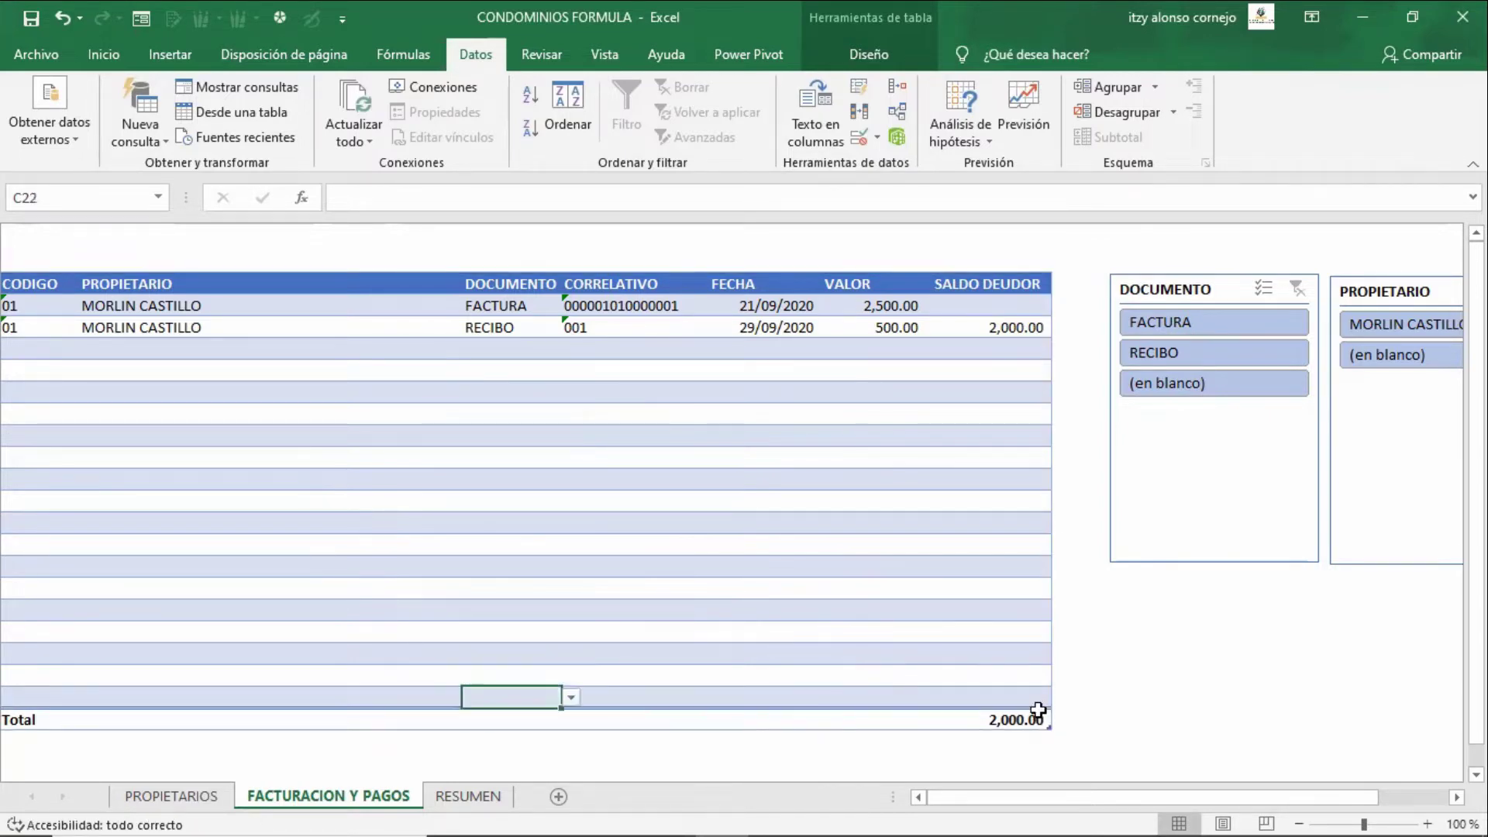
{"action": "key", "text": "Up"}
{"action": "key", "text": "Up"}
{"action": "key", "text": "Up"}
{"action": "key", "text": "Up"}
{"action": "key", "text": "Up"}
{"action": "key", "text": "Up"}
{"action": "key", "text": "Up"}
{"action": "key", "text": "Up"}
{"action": "key", "text": "Up"}
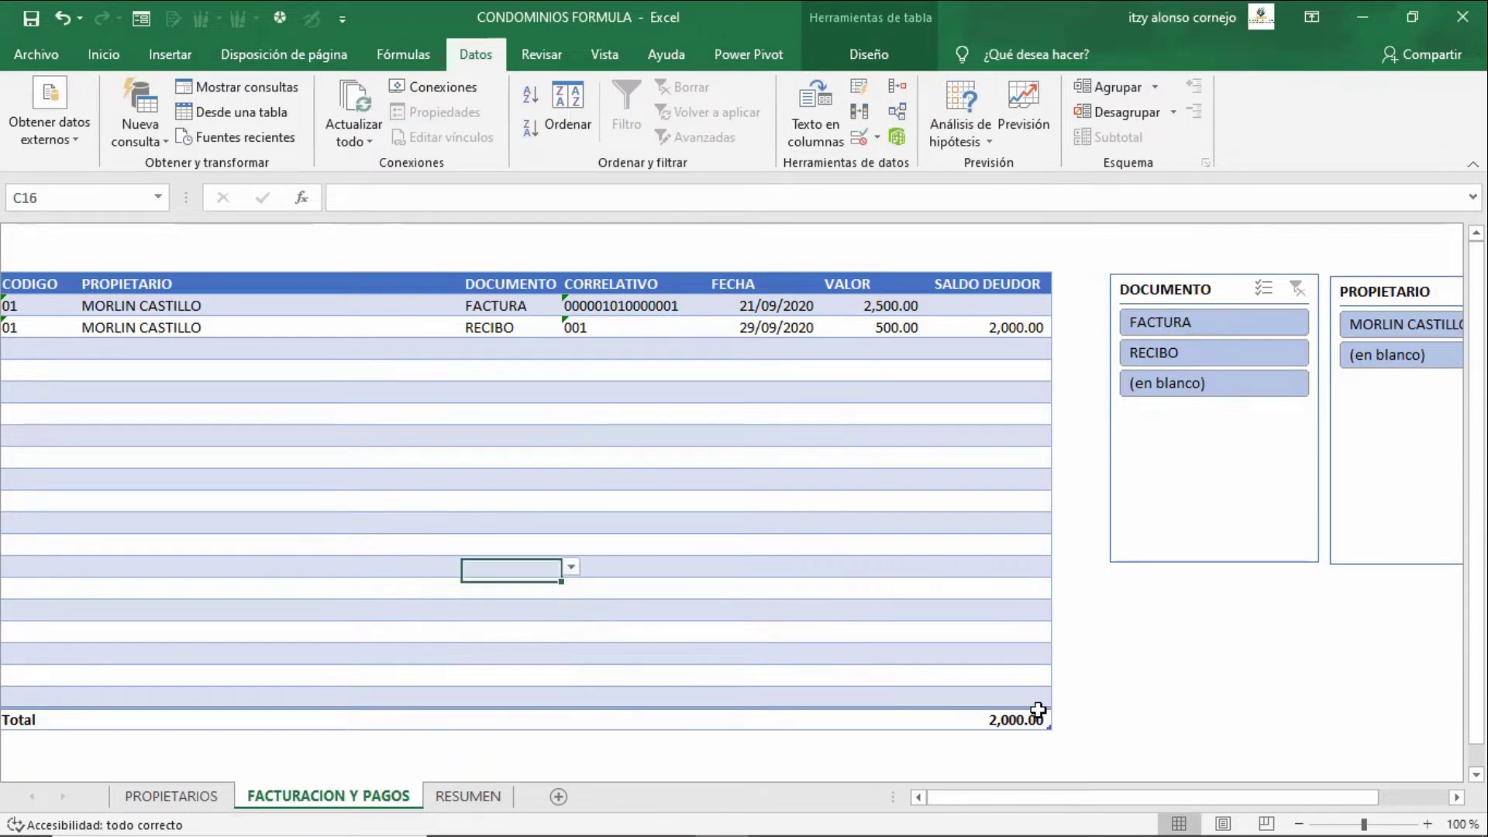
{"action": "key", "text": "Up"}
{"action": "key", "text": "Up"}
{"action": "key", "text": "Up"}
{"action": "key", "text": "Up"}
{"action": "key", "text": "Up"}
{"action": "key", "text": "Down"}
{"action": "key", "text": "Down"}
{"action": "key", "text": "Down"}
{"action": "key", "text": "Down"}
{"action": "key", "text": "Down"}
{"action": "key", "text": "Down"}
{"action": "key", "text": "Down"}
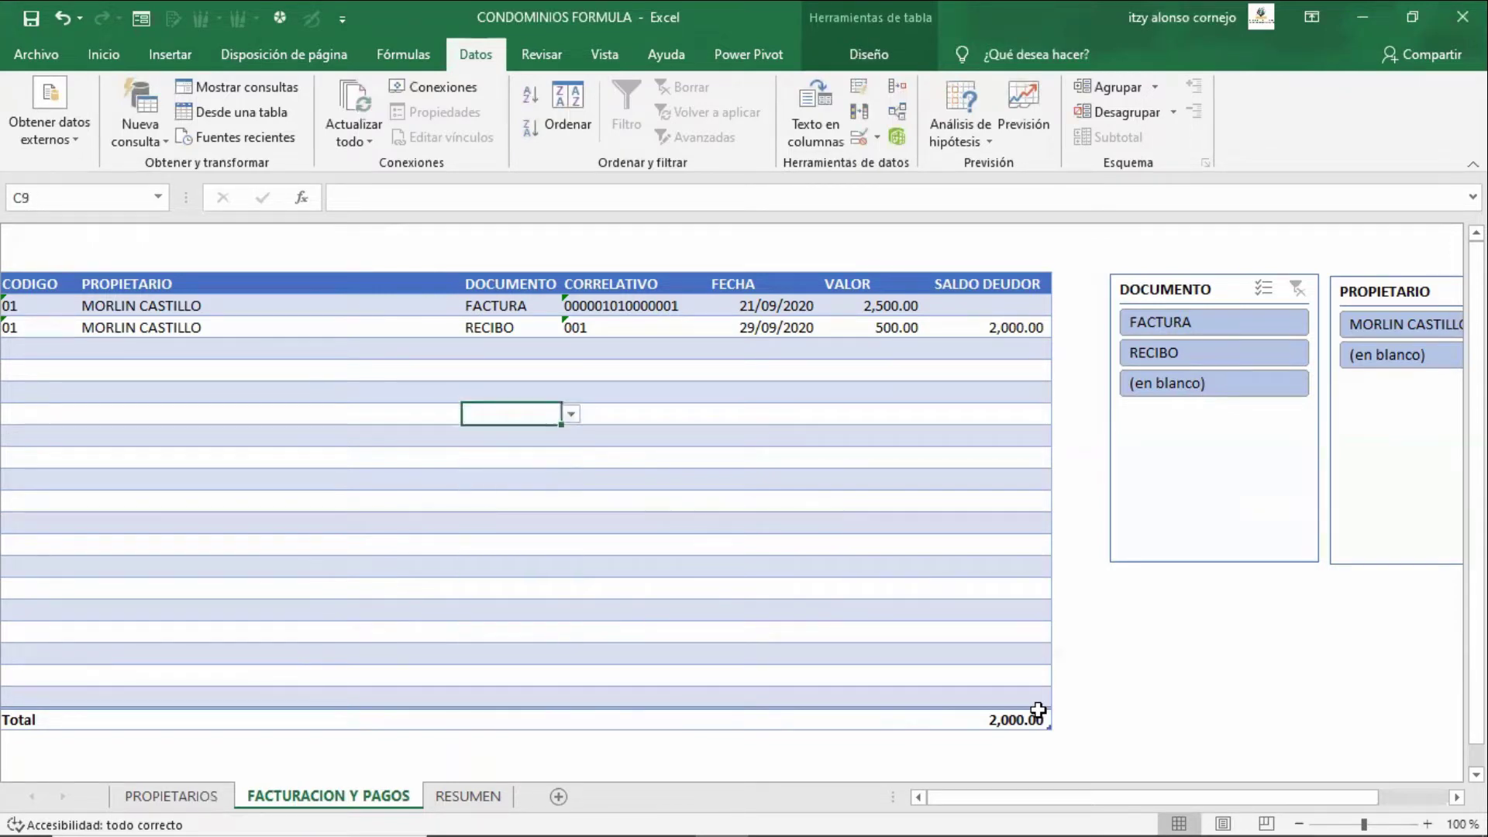
{"action": "key", "text": "Down"}
{"action": "key", "text": "Down"}
{"action": "key", "text": "Down"}
{"action": "key", "text": "Down"}
{"action": "key", "text": "Down"}
{"action": "key", "text": "Down"}
{"action": "key", "text": "Down"}
{"action": "key", "text": "Down"}
{"action": "key", "text": "Down"}
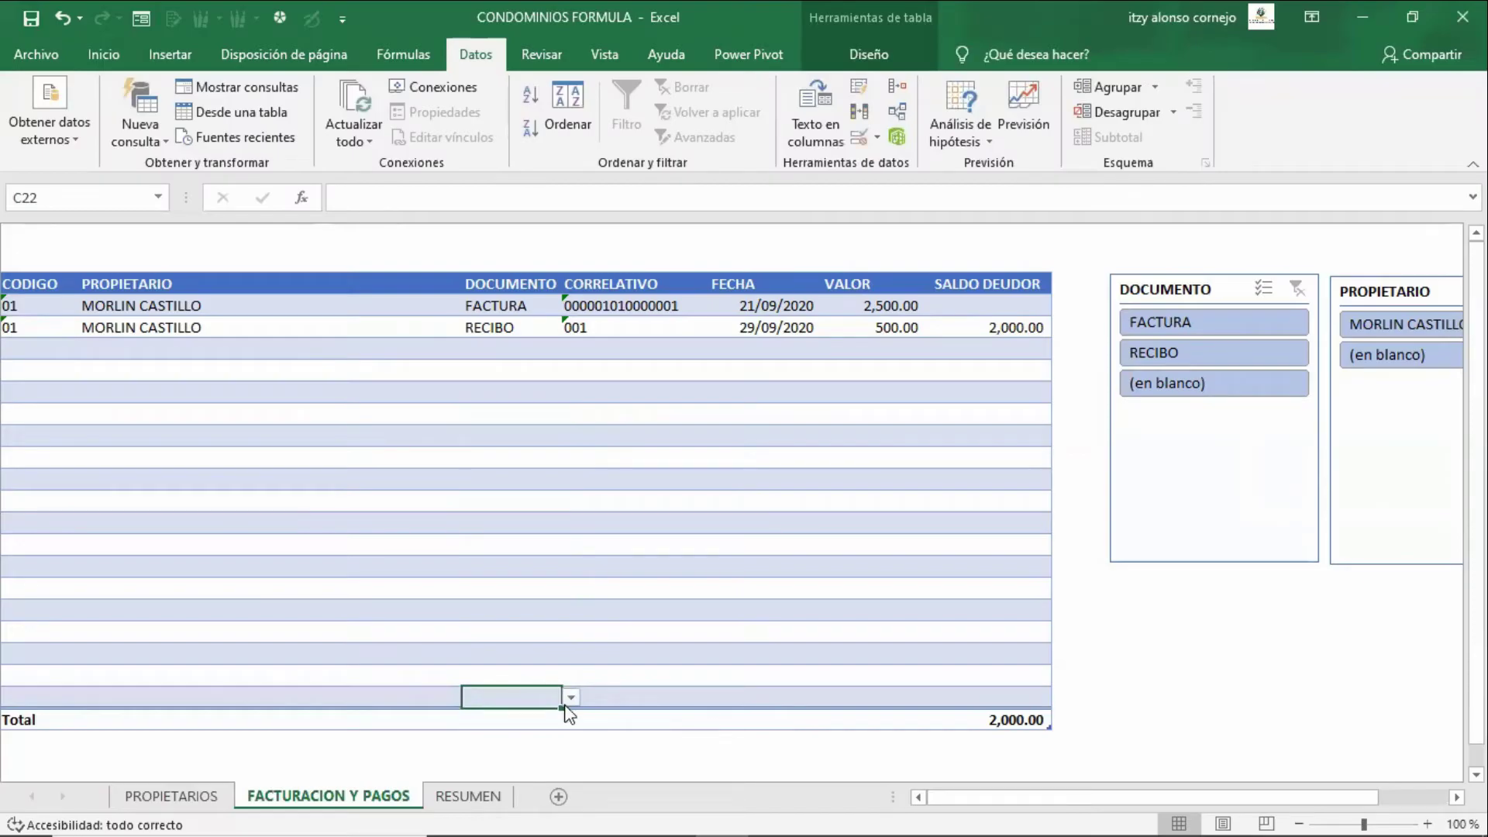
- Test the DOCUMENTO drop-down in the new row and check the DOCUMENTO slicer
{"action": "left_click", "coordinate": [566, 700]}
{"action": "left_click", "coordinate": [566, 700]}
{"action": "left_click", "coordinate": [566, 676]}
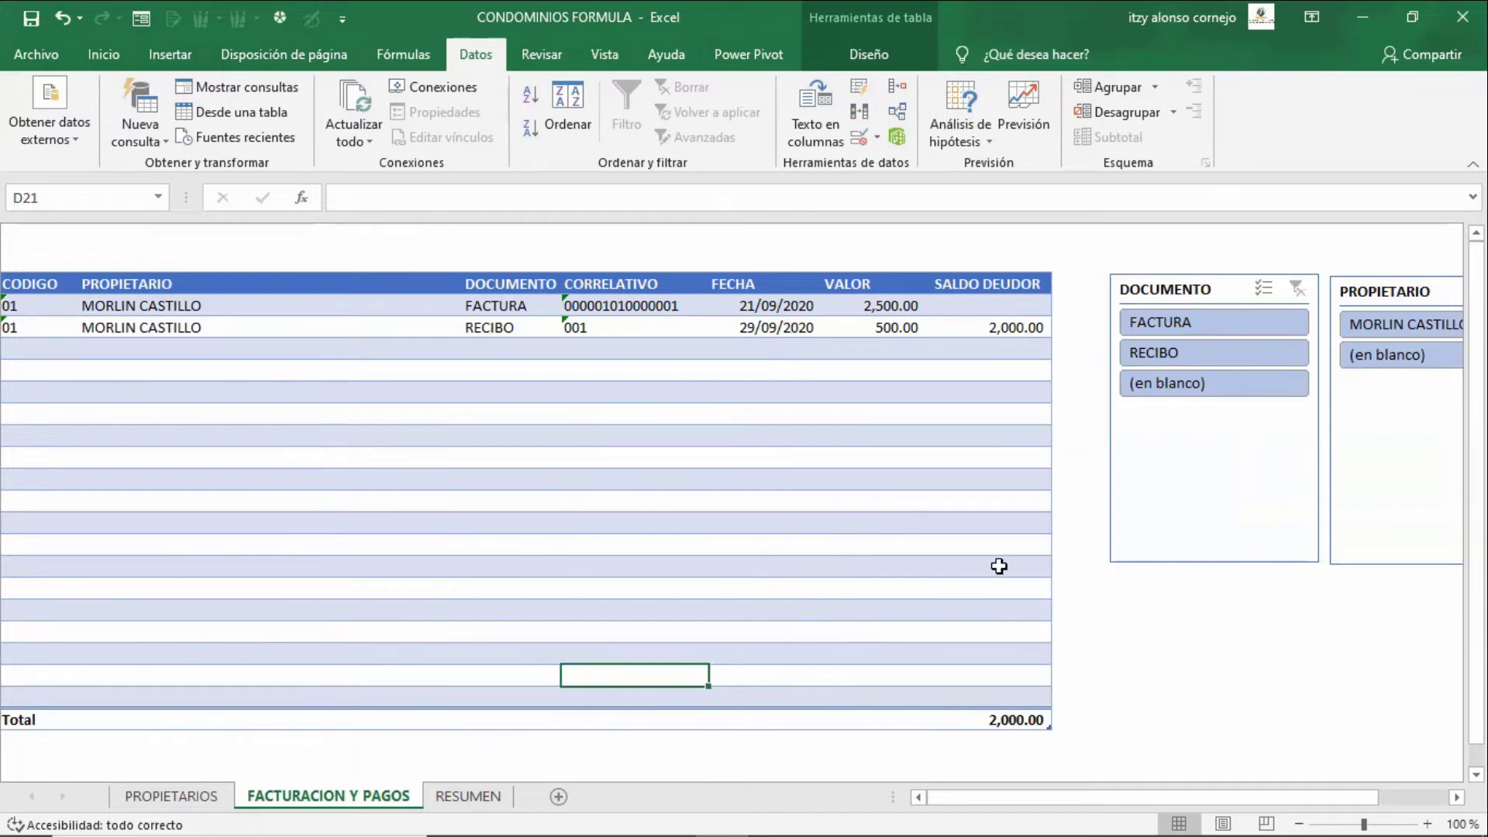
{"action": "left_click", "coordinate": [1199, 462]}
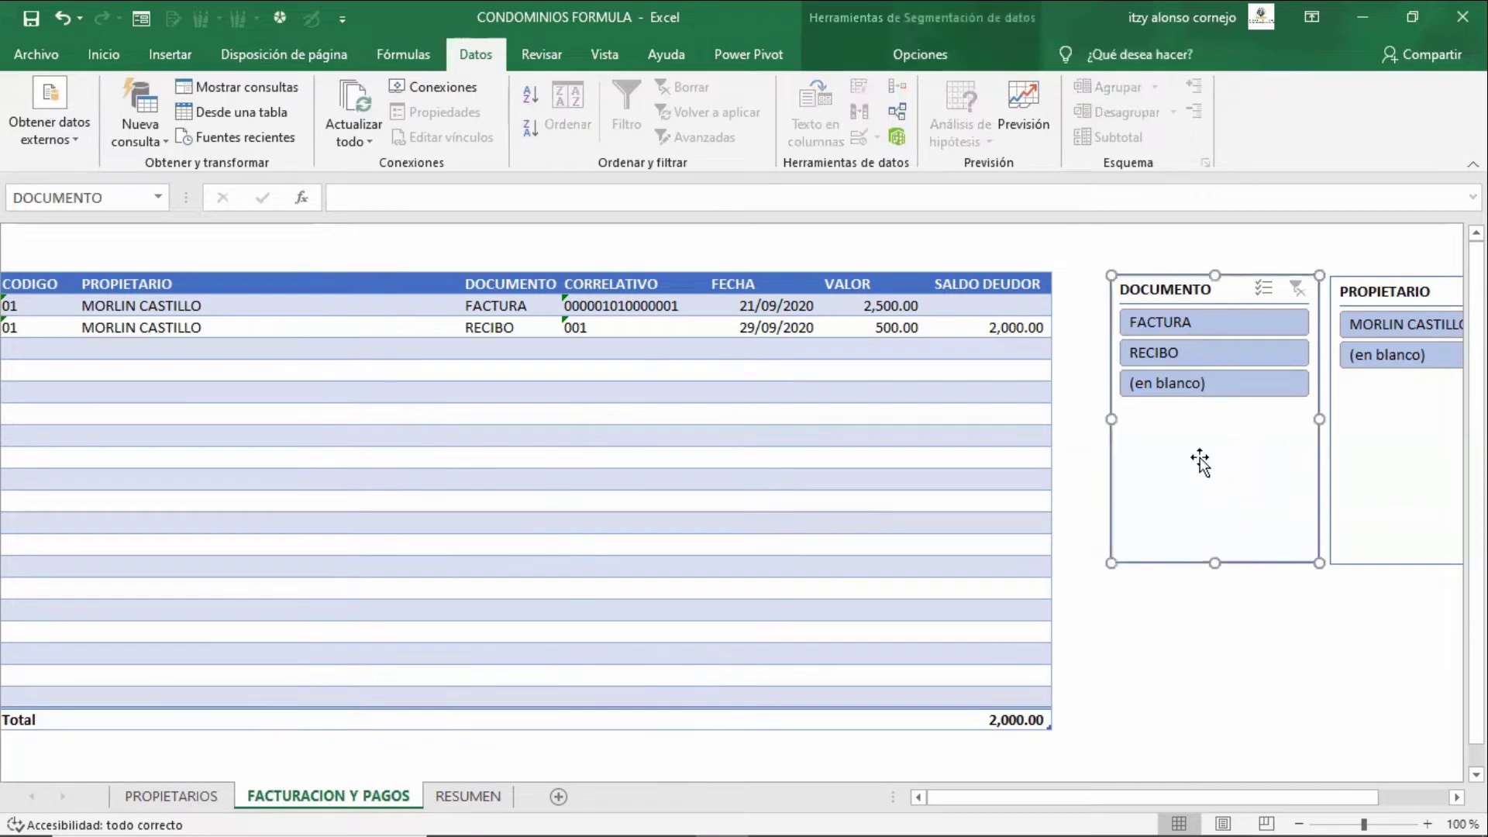
{"action": "left_click", "coordinate": [508, 409]}
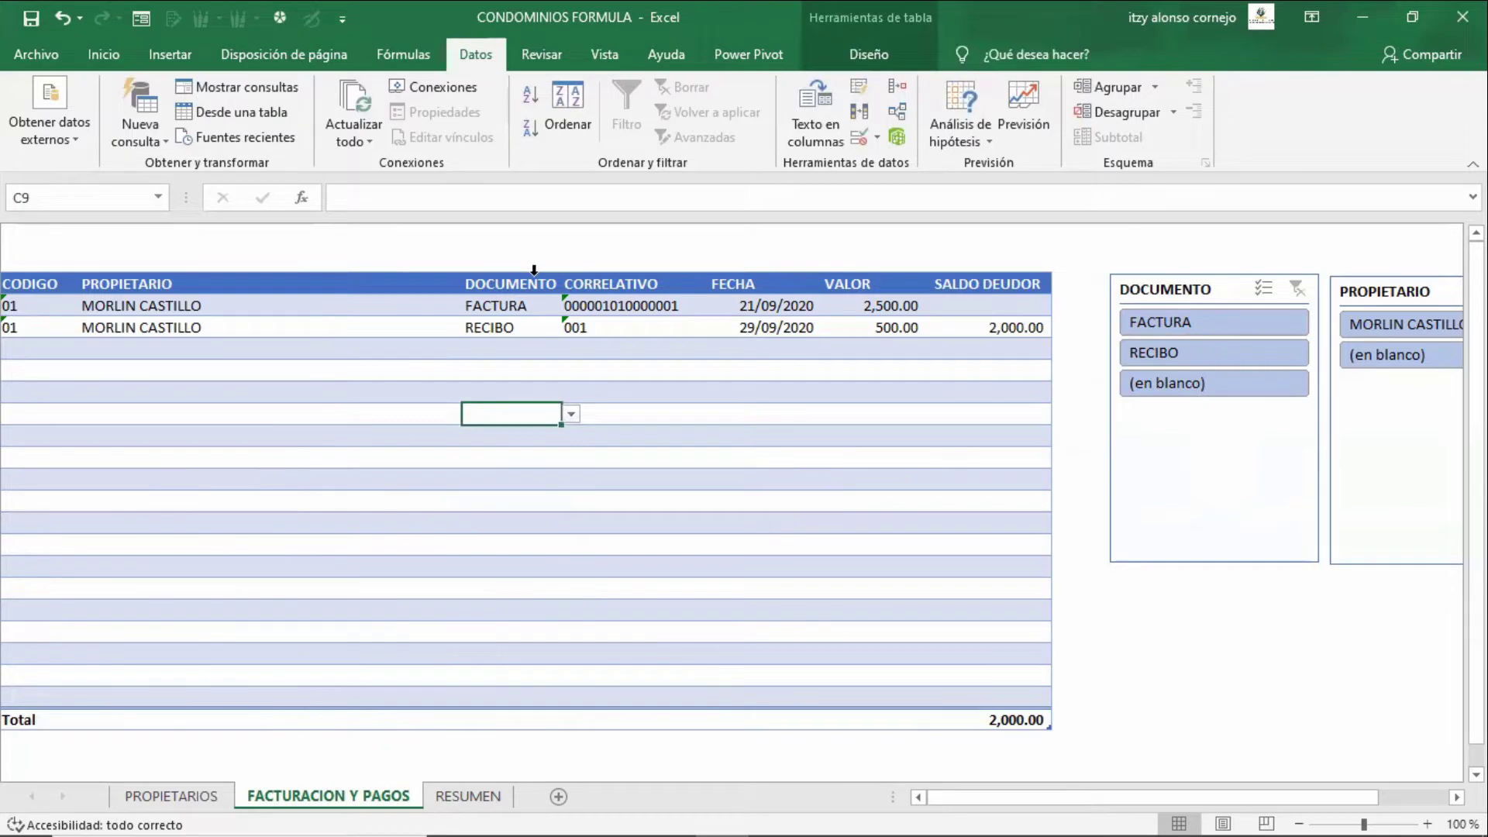
- Browse the Insert and Table Design options and the slicer column list without adding a slicer
{"action": "left_click", "coordinate": [186, 64]}
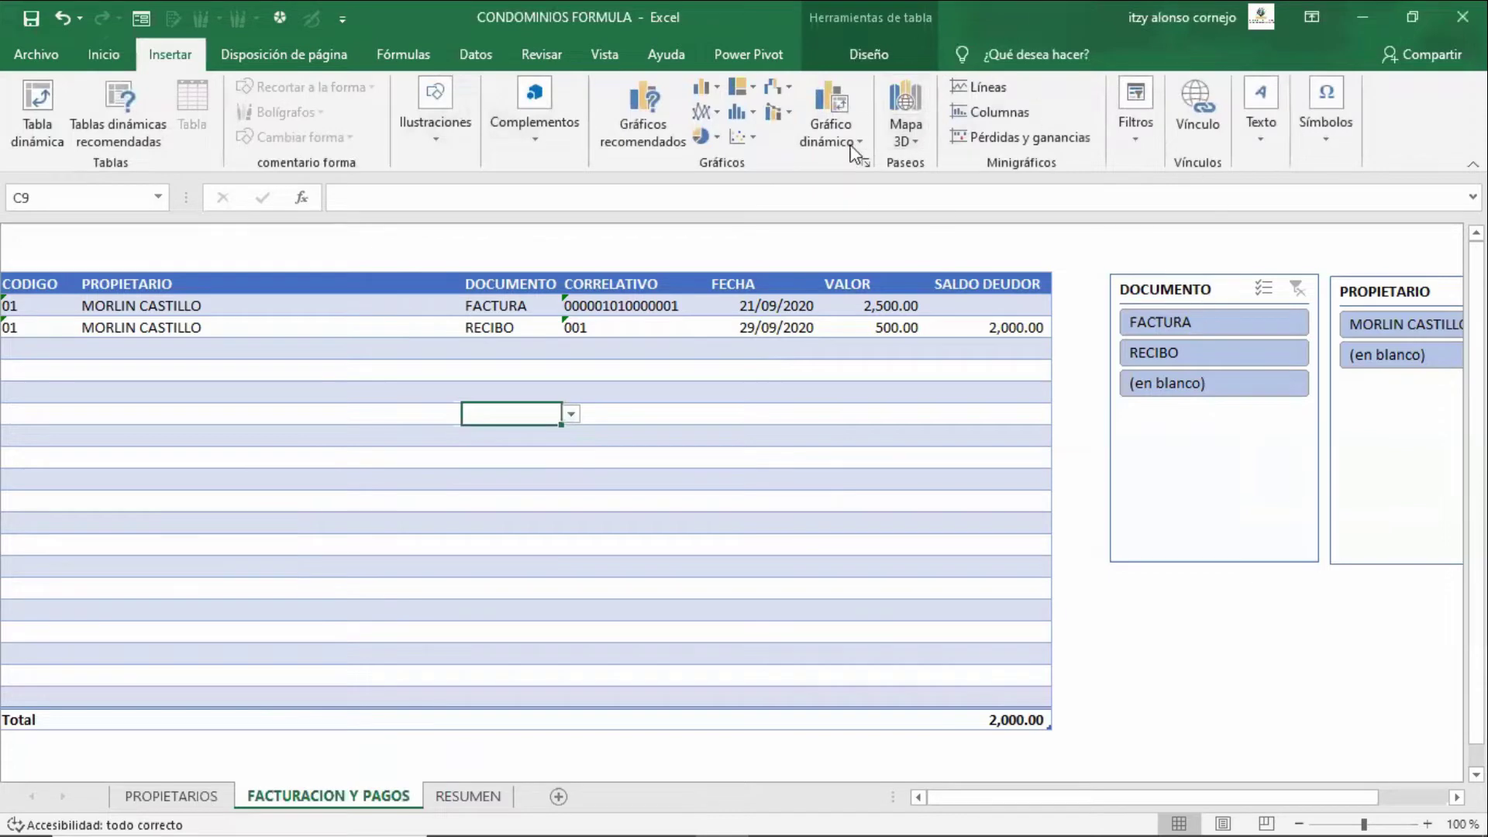
{"action": "left_click", "coordinate": [876, 59]}
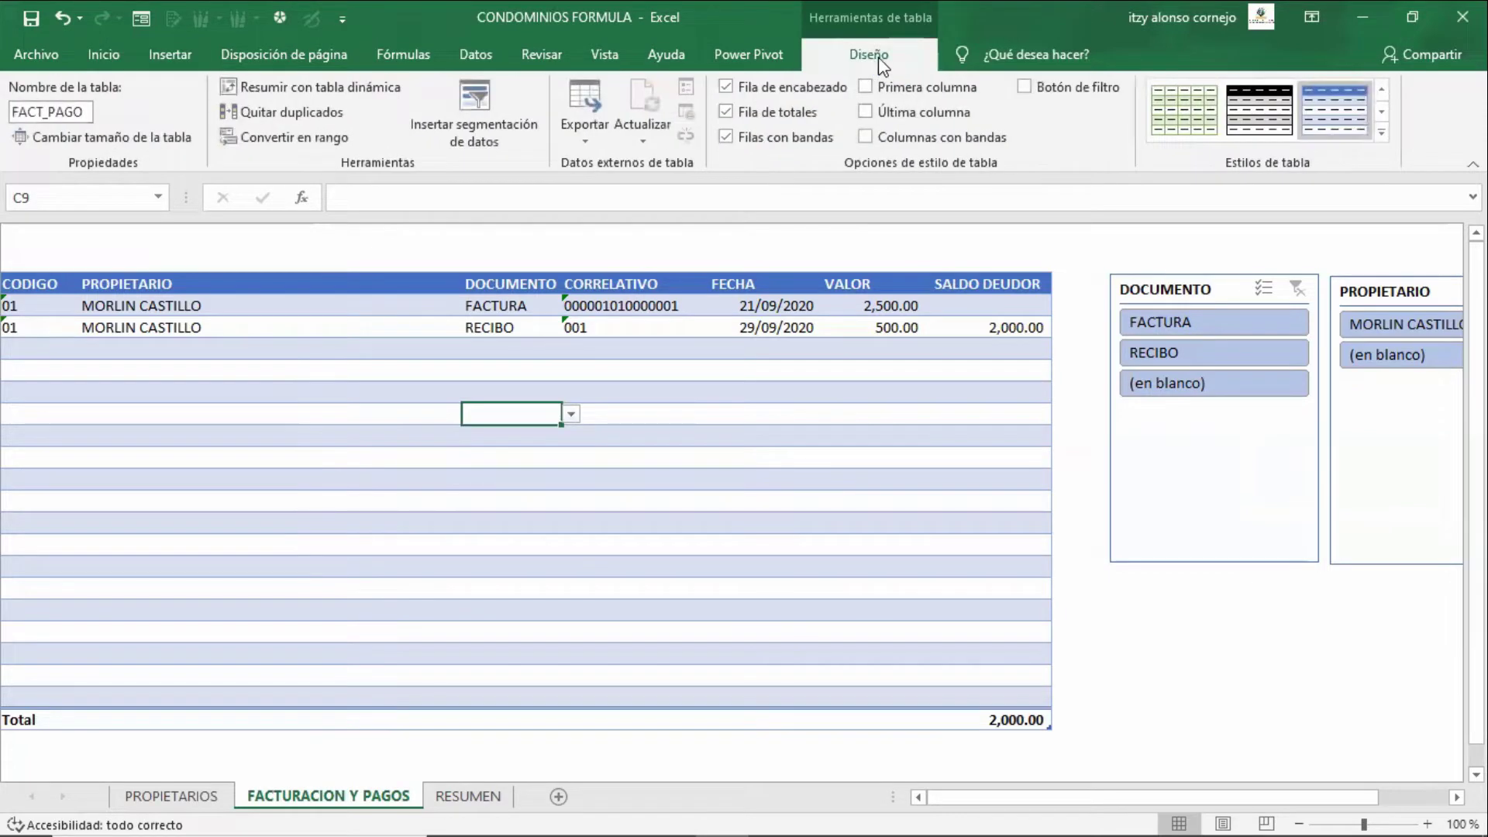
{"action": "left_click", "coordinate": [1152, 640]}
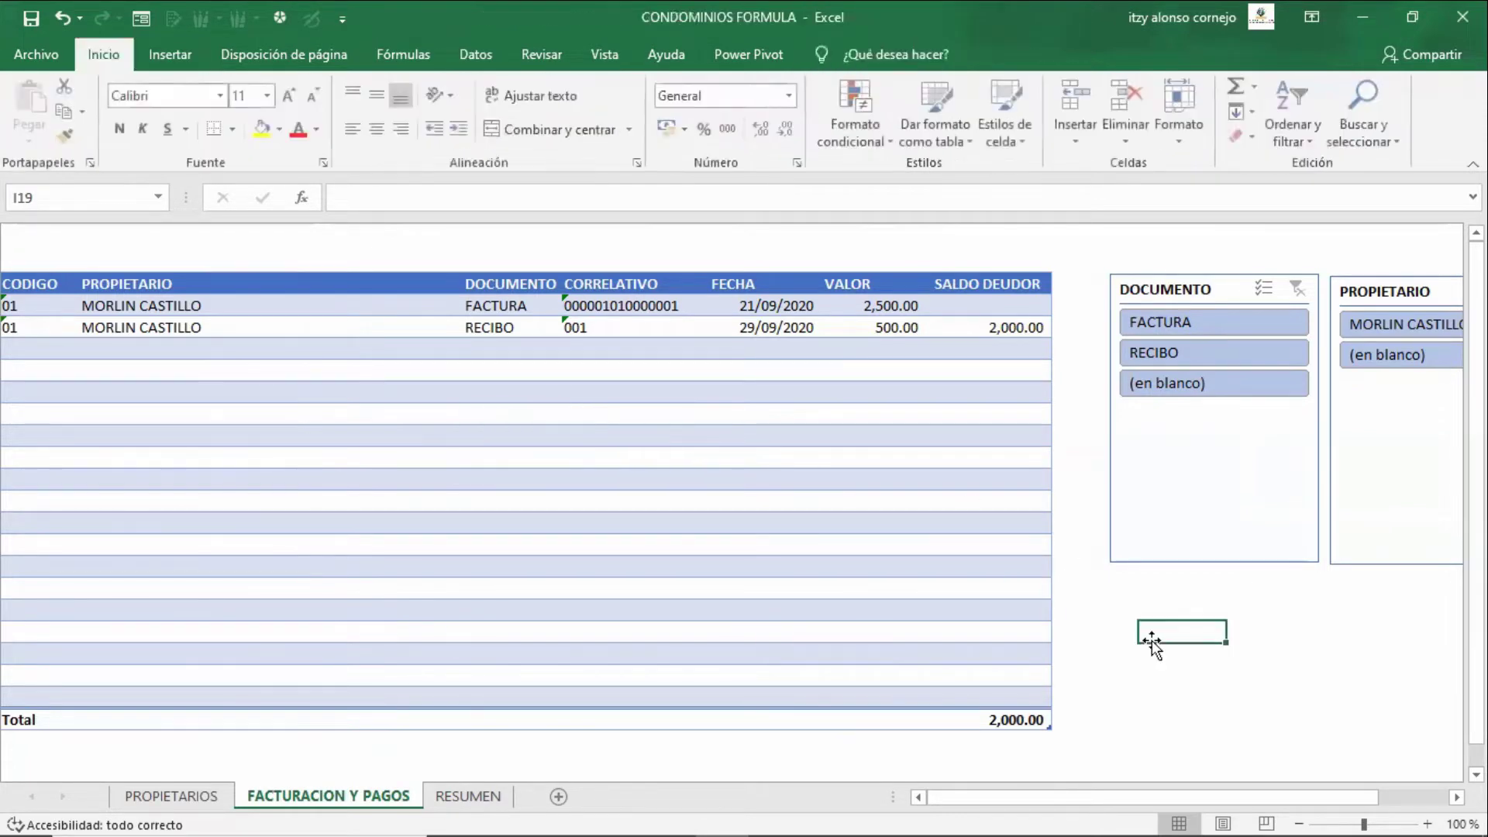
{"action": "left_click", "coordinate": [729, 520]}
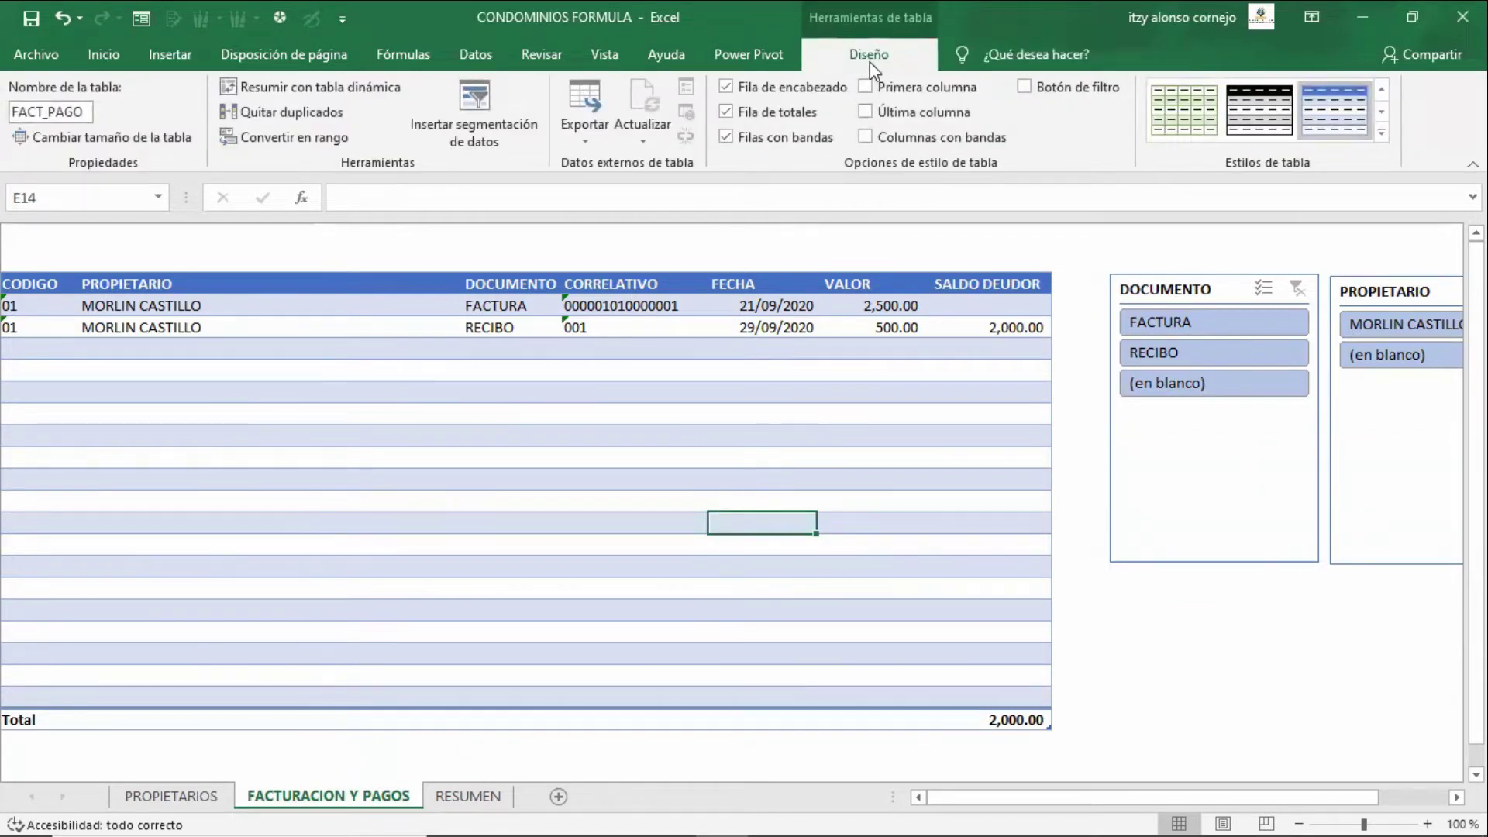
{"action": "left_click", "coordinate": [474, 116]}
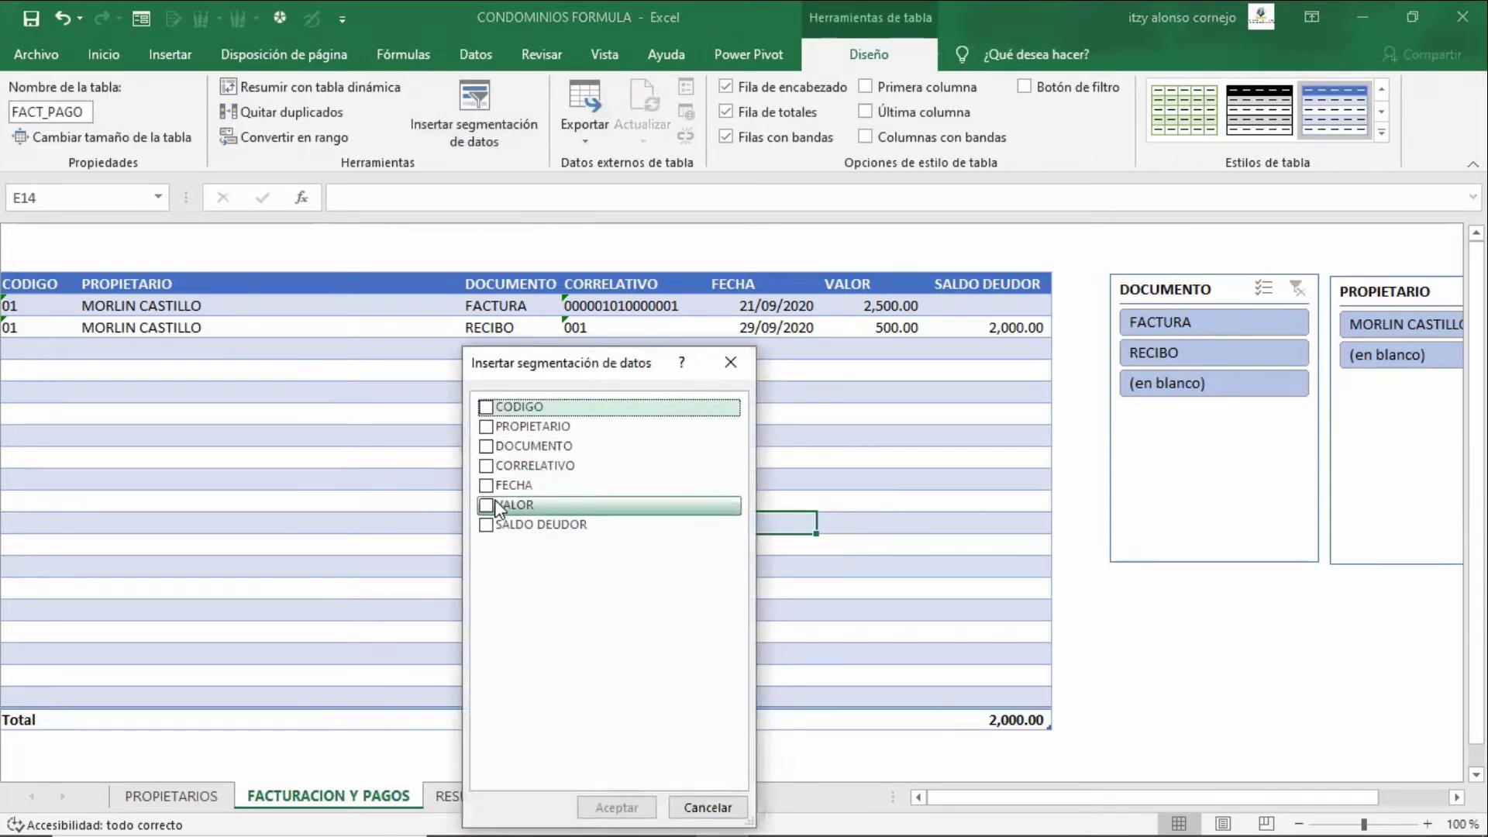
{"action": "left_click", "coordinate": [729, 363]}
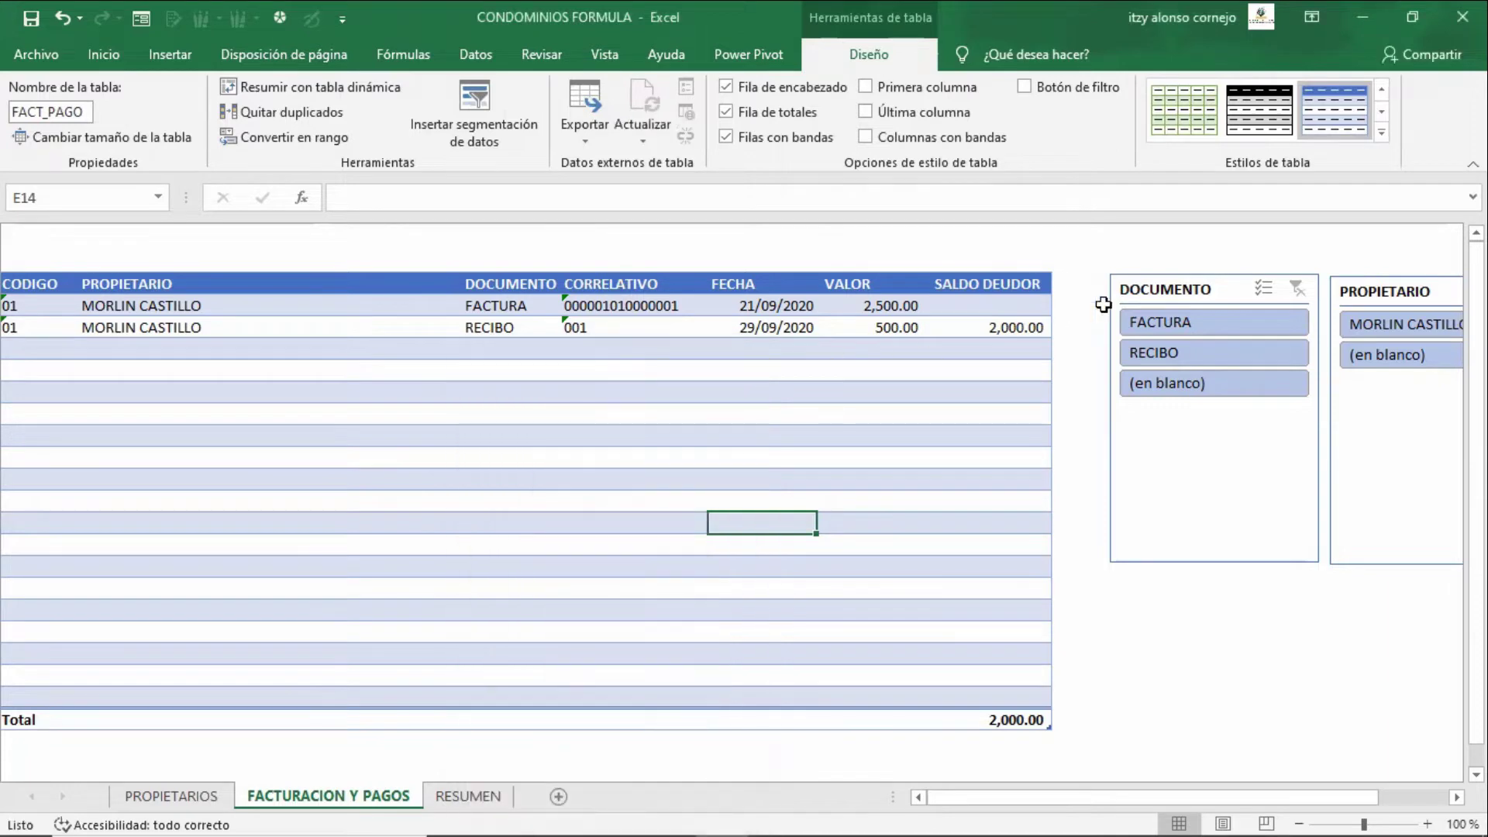
- Shift the DOCUMENTO slicer left, filter to RECIBO then FACTURA, and go to RESUMEN
{"action": "left_click_drag", "start_coordinate": [1207, 299], "coordinate": [1179, 299]}
{"action": "left_click", "coordinate": [1369, 298]}
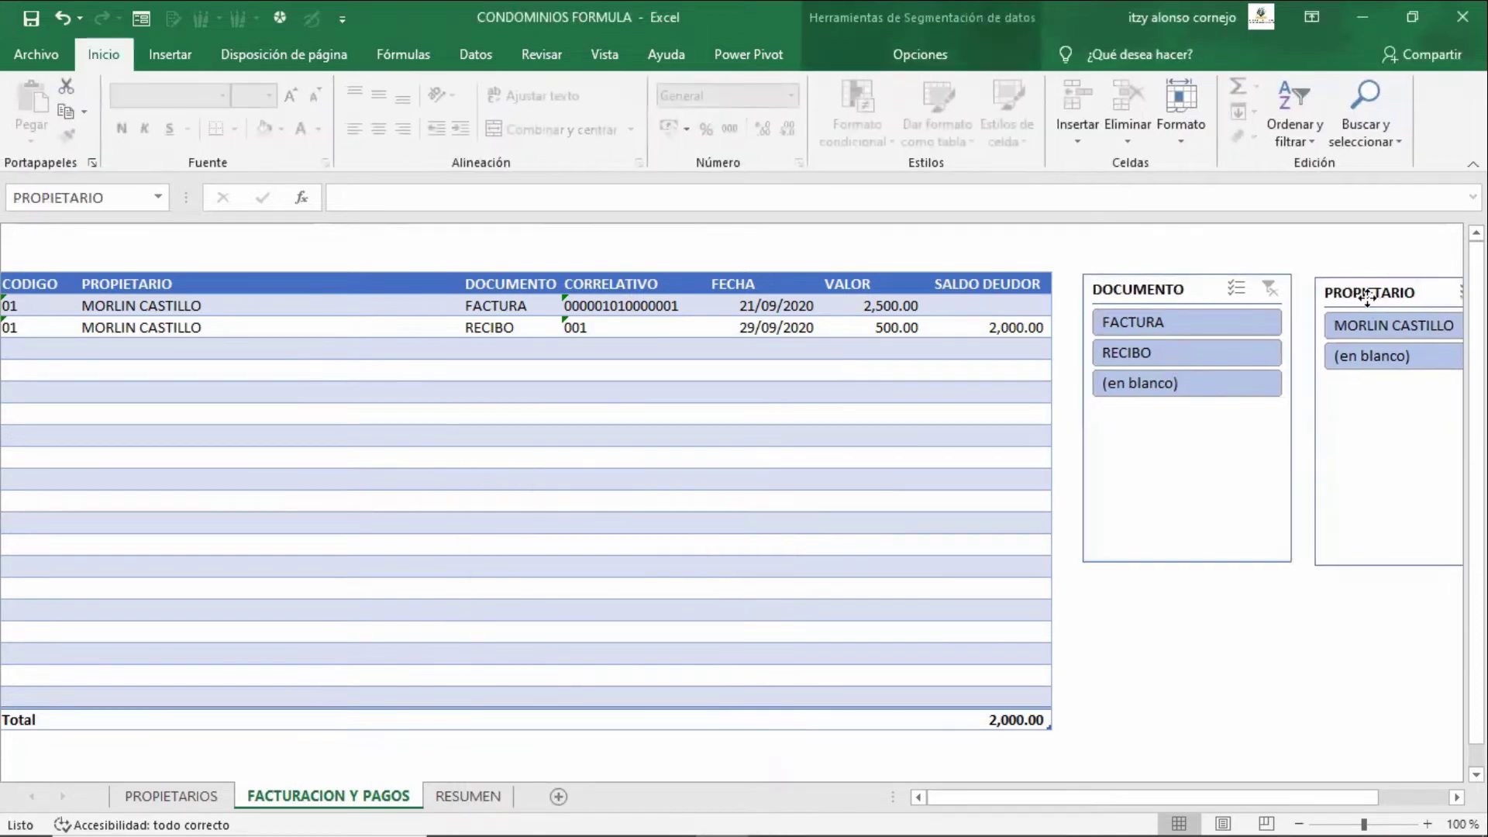
{"action": "left_click", "coordinate": [1146, 353]}
{"action": "left_click", "coordinate": [1232, 322]}
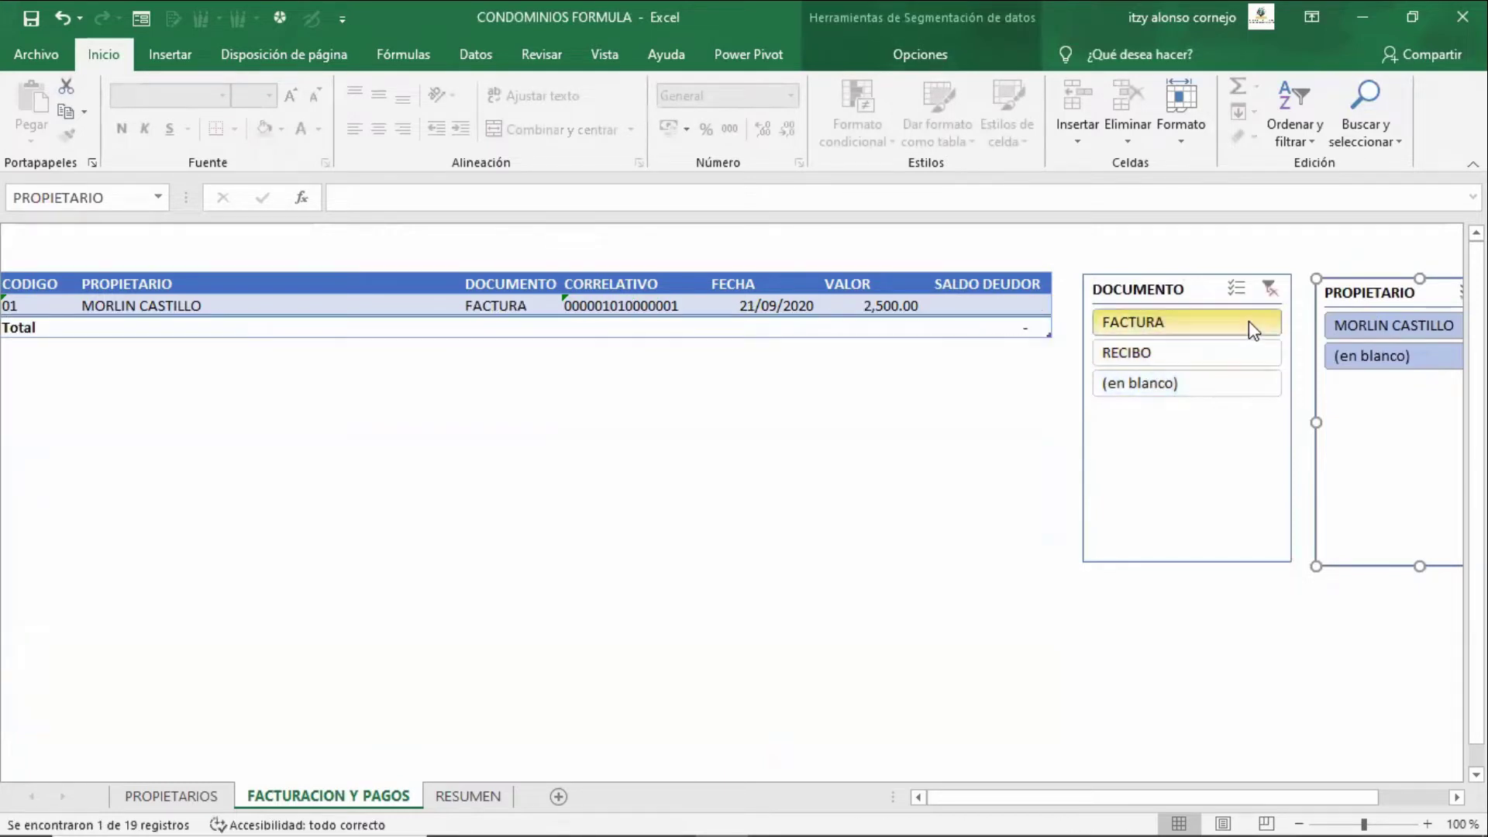
{"action": "key", "text": "ctrl+Page_Down"}
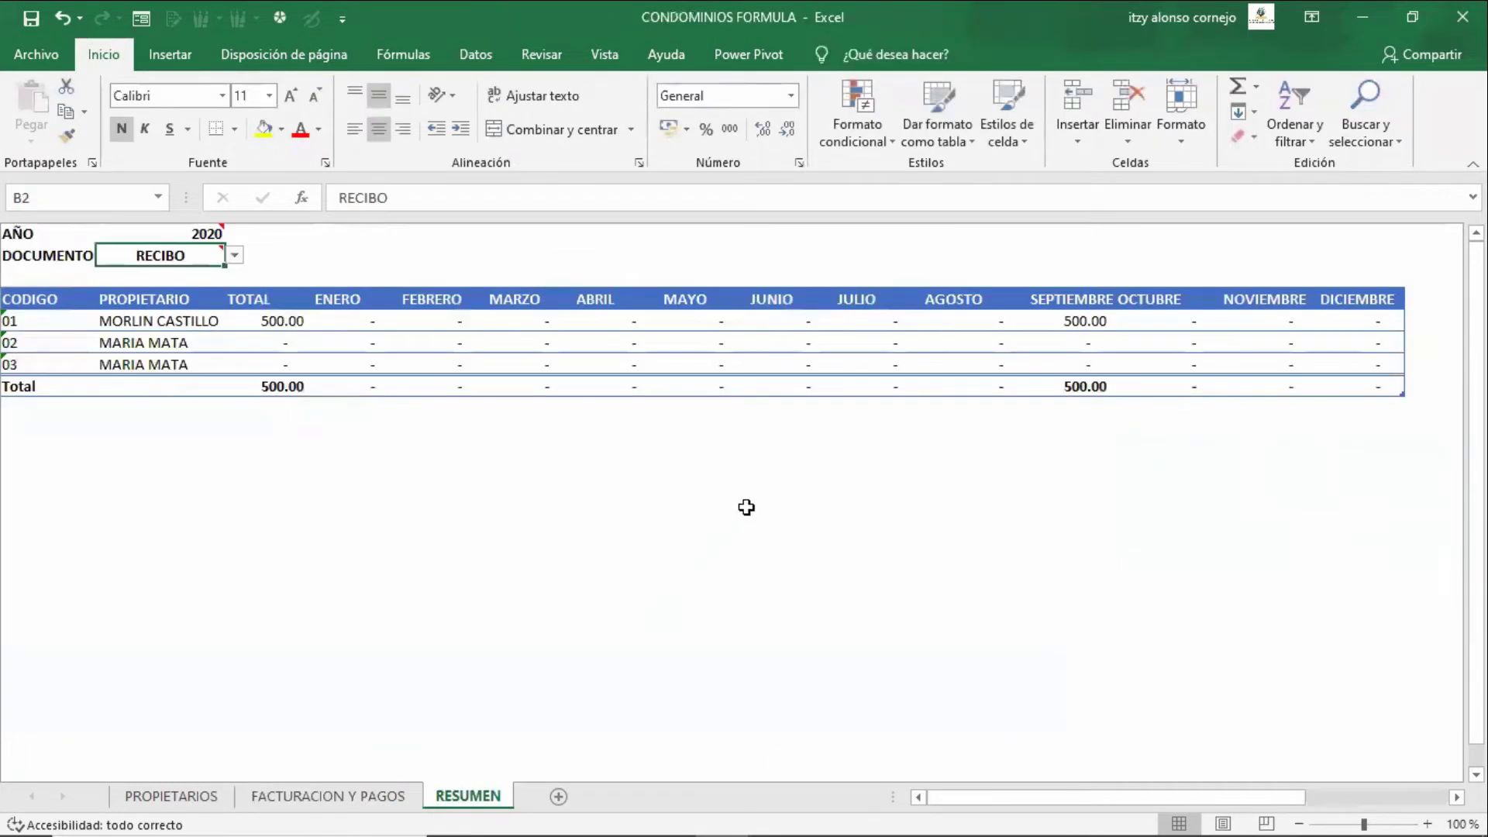
- Inspect owner 01's JULIO amount and the December subtotal formula on RESUMEN
{"action": "left_click", "coordinate": [847, 326]}
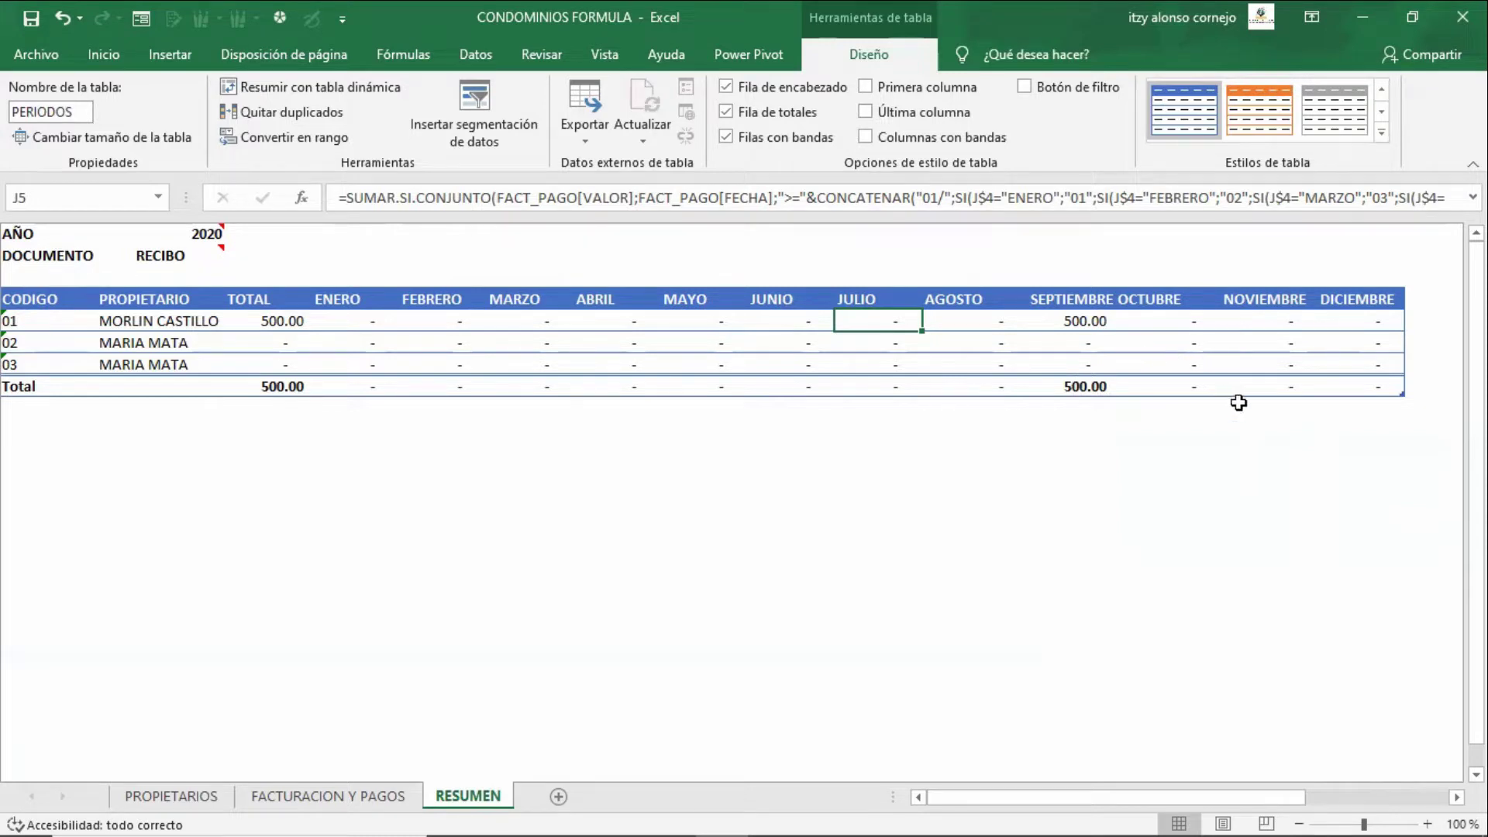
{"action": "left_click", "coordinate": [1337, 383]}
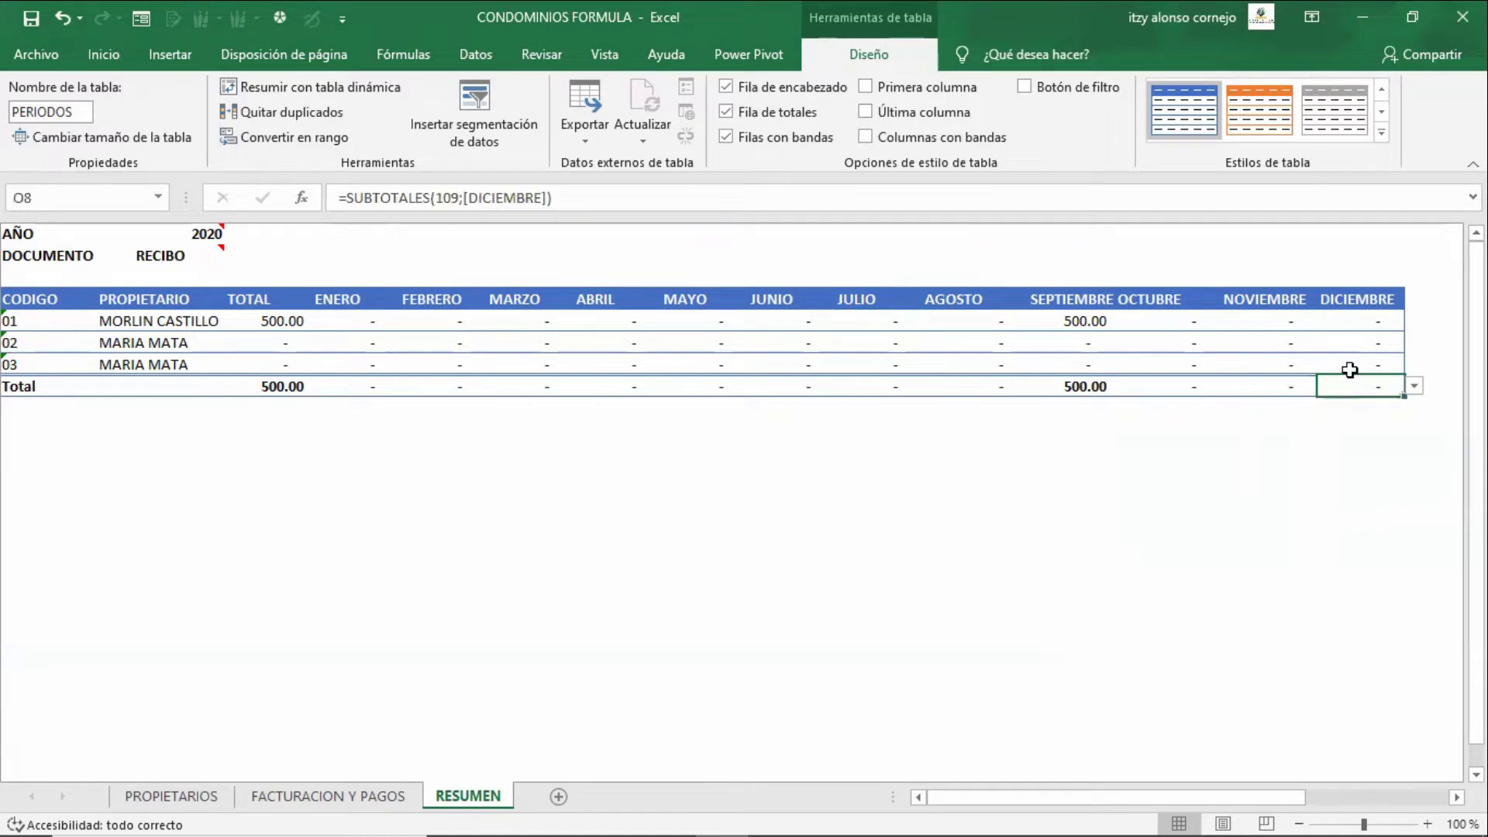
{"action": "left_click", "coordinate": [1349, 365]}
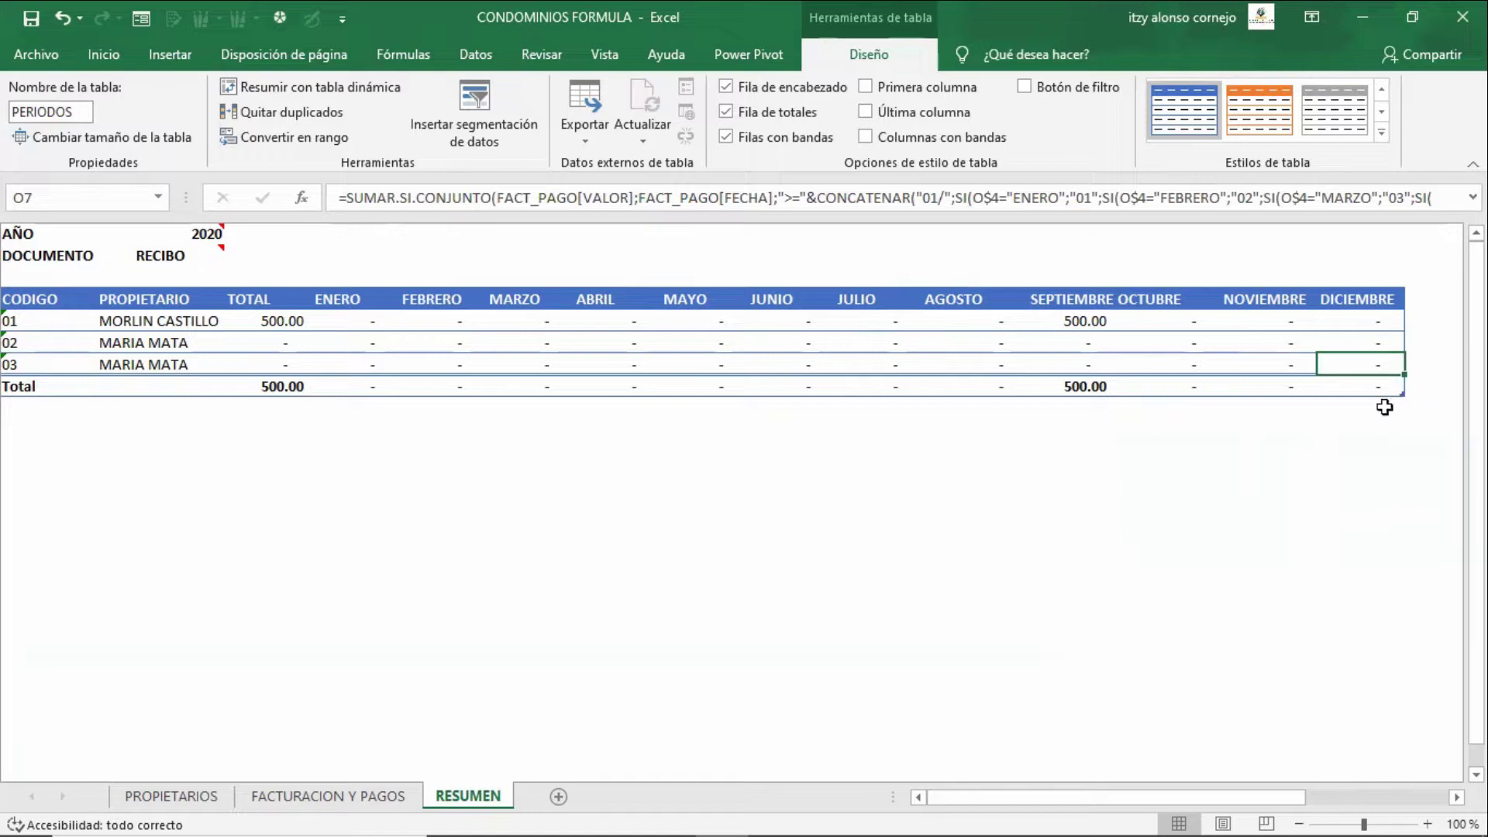
- Add a summary row with owner code 04 and check its owner lookup formula
{"action": "key", "text": "Tab"}
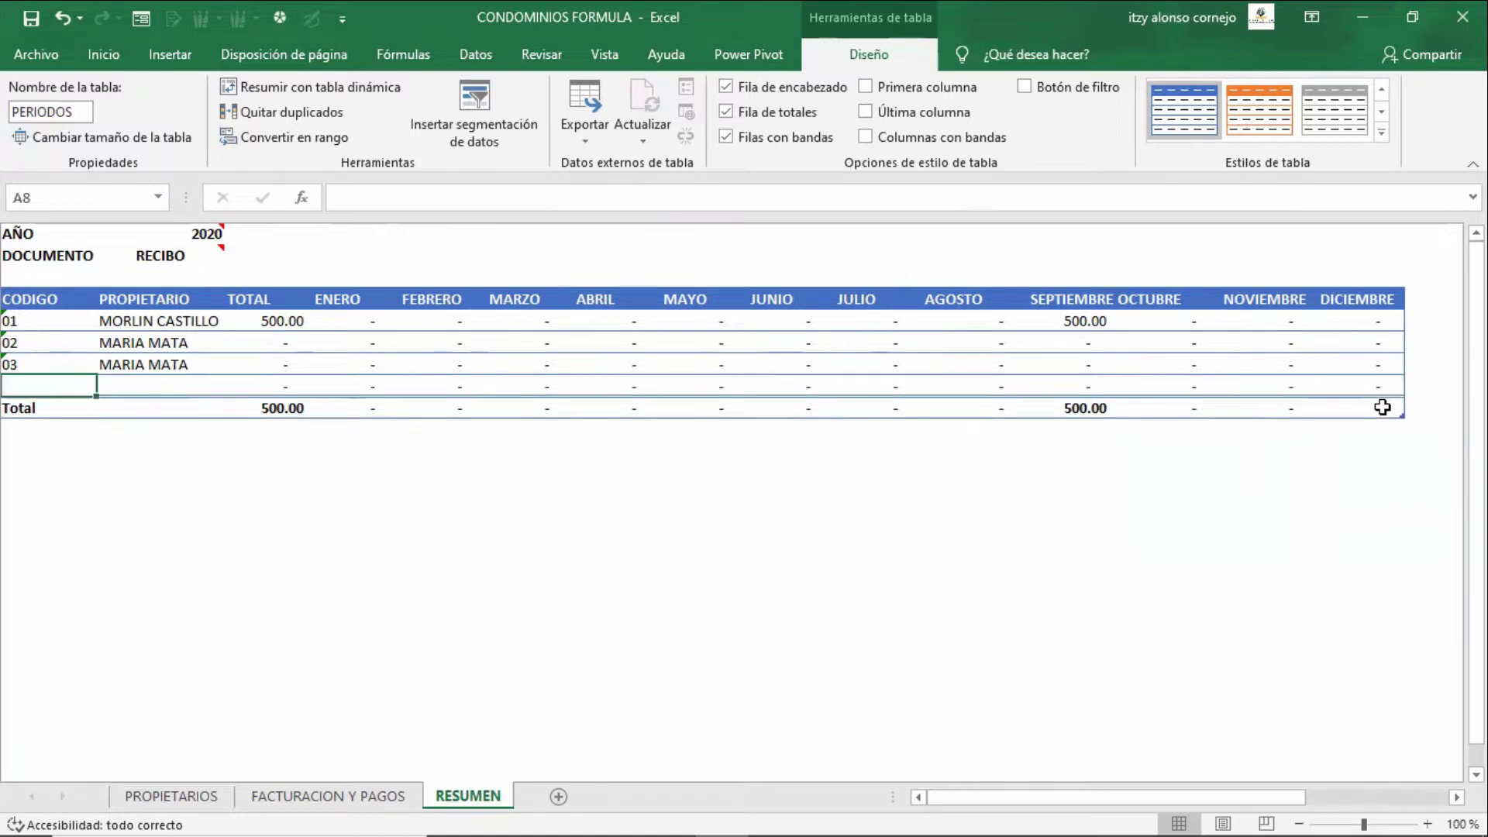
{"action": "type", "text": "04"}
{"action": "key", "text": "Tab"}
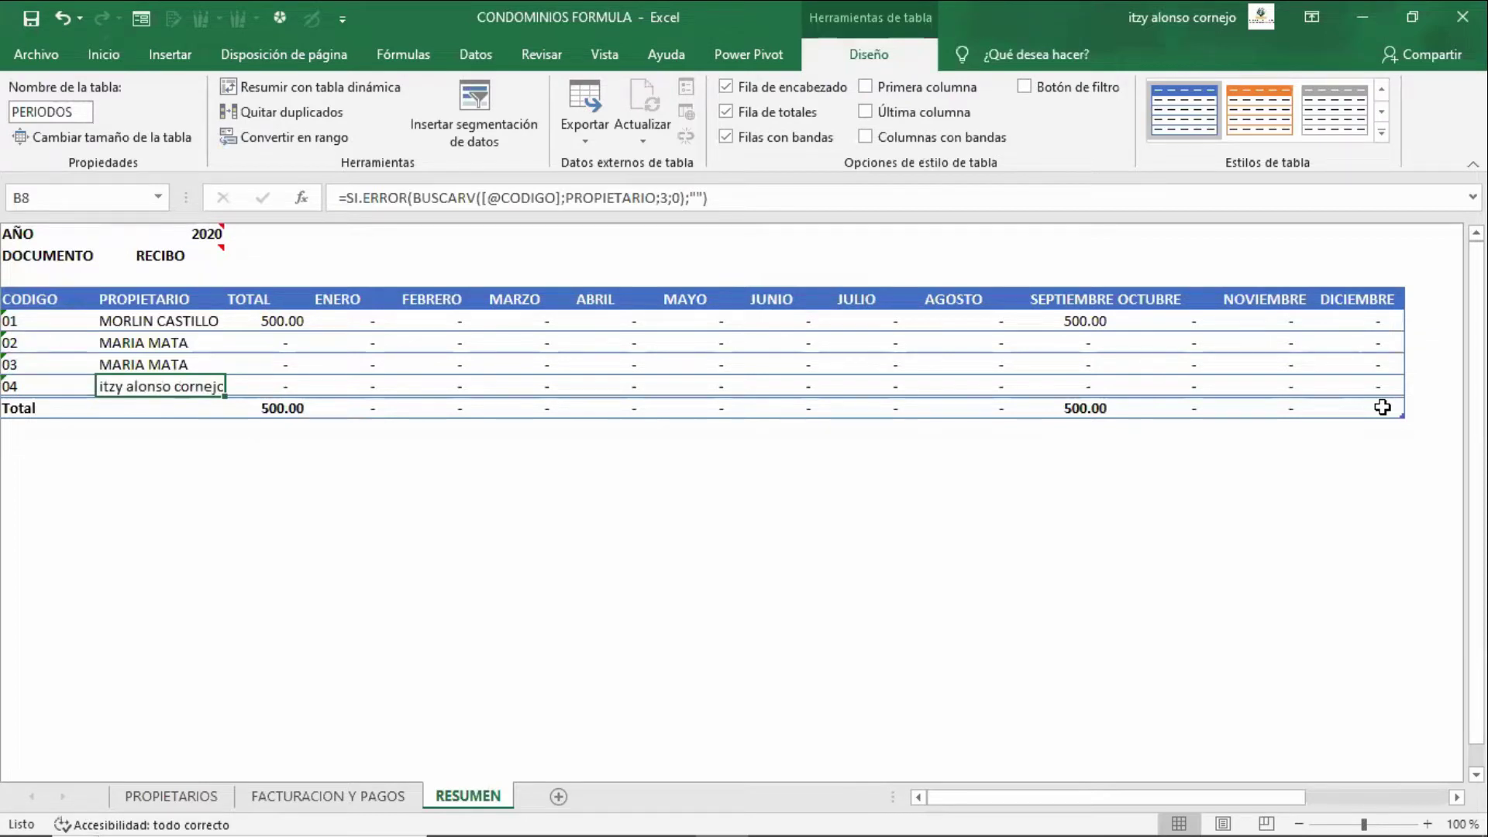
{"action": "key", "text": "Left"}
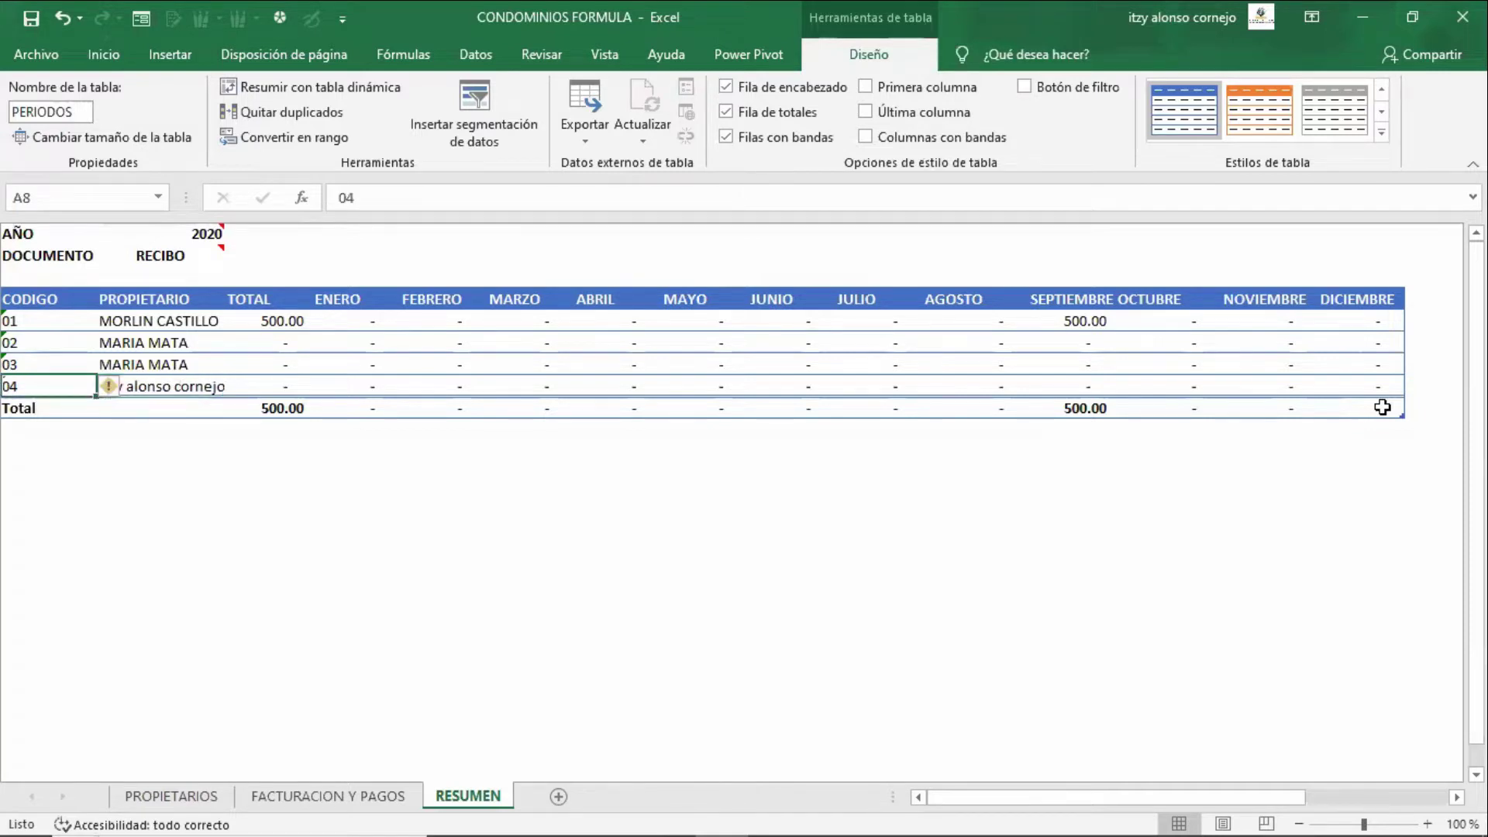
{"action": "key", "text": "Right"}
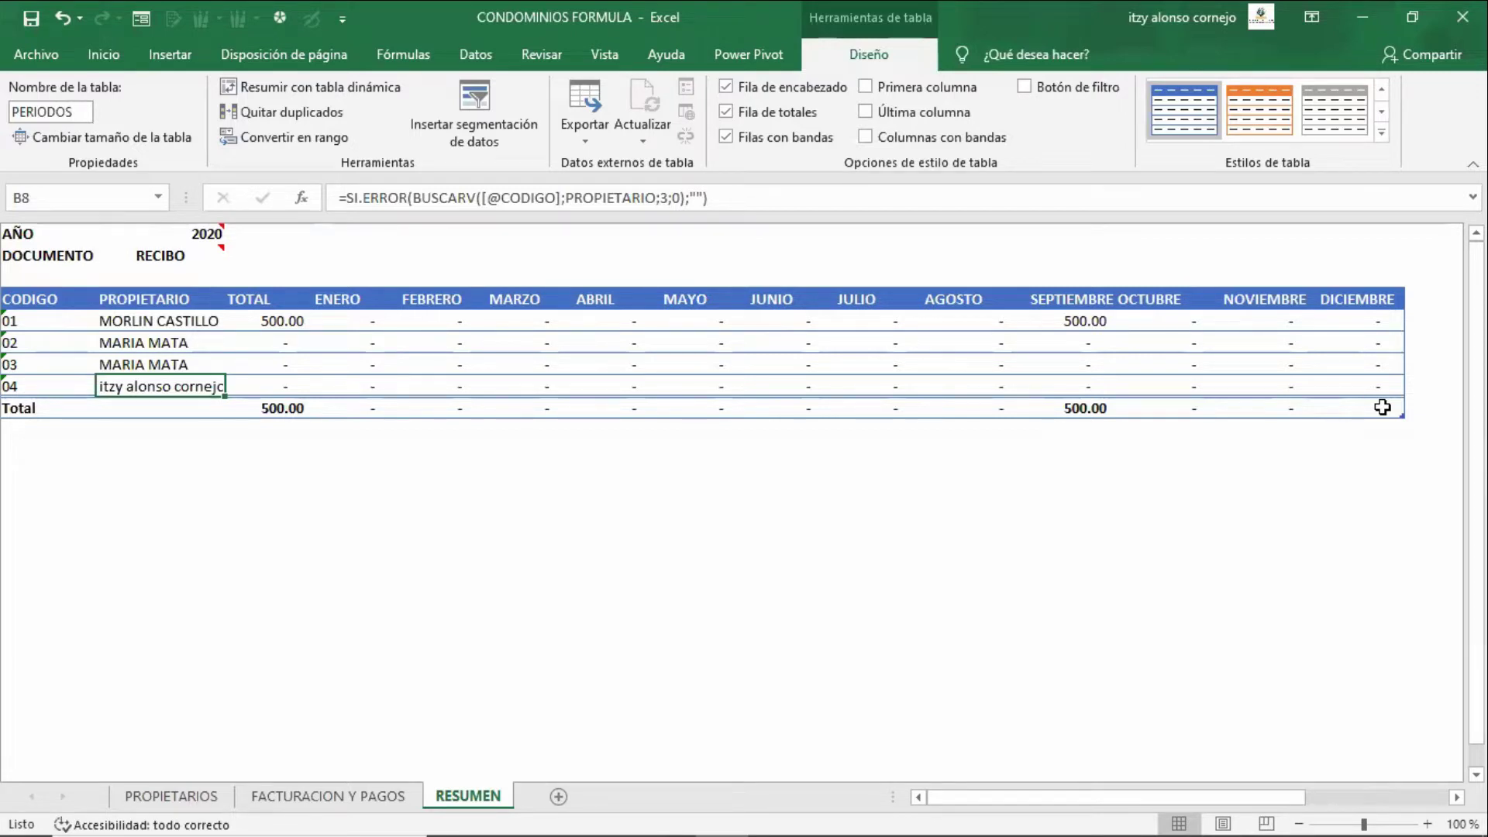
{"action": "key", "text": "ctrl+Page_Up"}
{"action": "key", "text": "ctrl+Page_Up"}
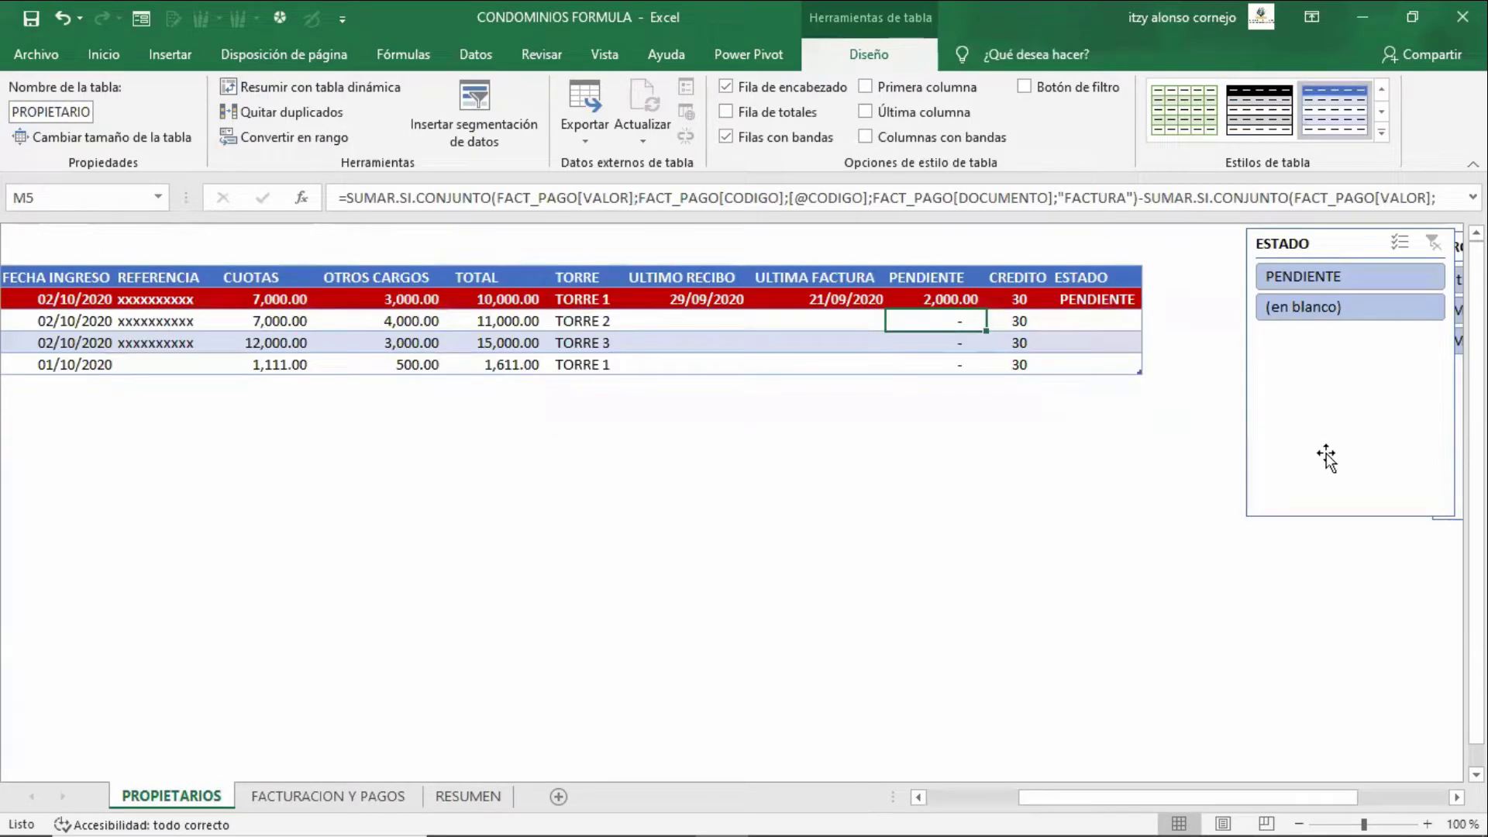
- Delete the leading equals sign in P19 so the ULTIMO RECIBO formula stays as text
{"action": "key", "text": "Left"}
{"action": "key", "text": "Left"}
{"action": "key", "text": "Left"}
{"action": "key", "text": "Left"}
{"action": "key", "text": "Left"}
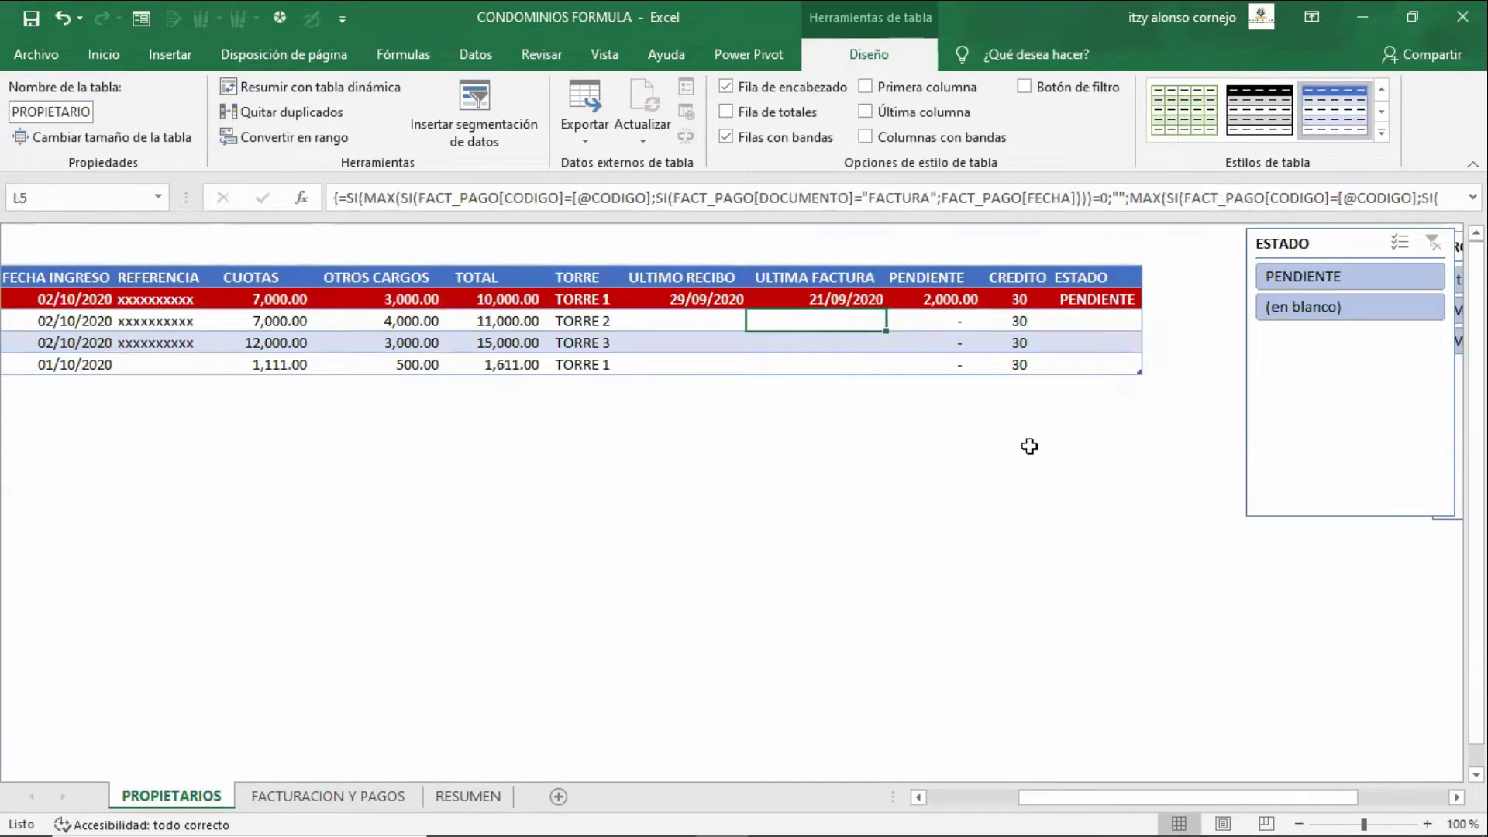
{"action": "key", "text": "Up"}
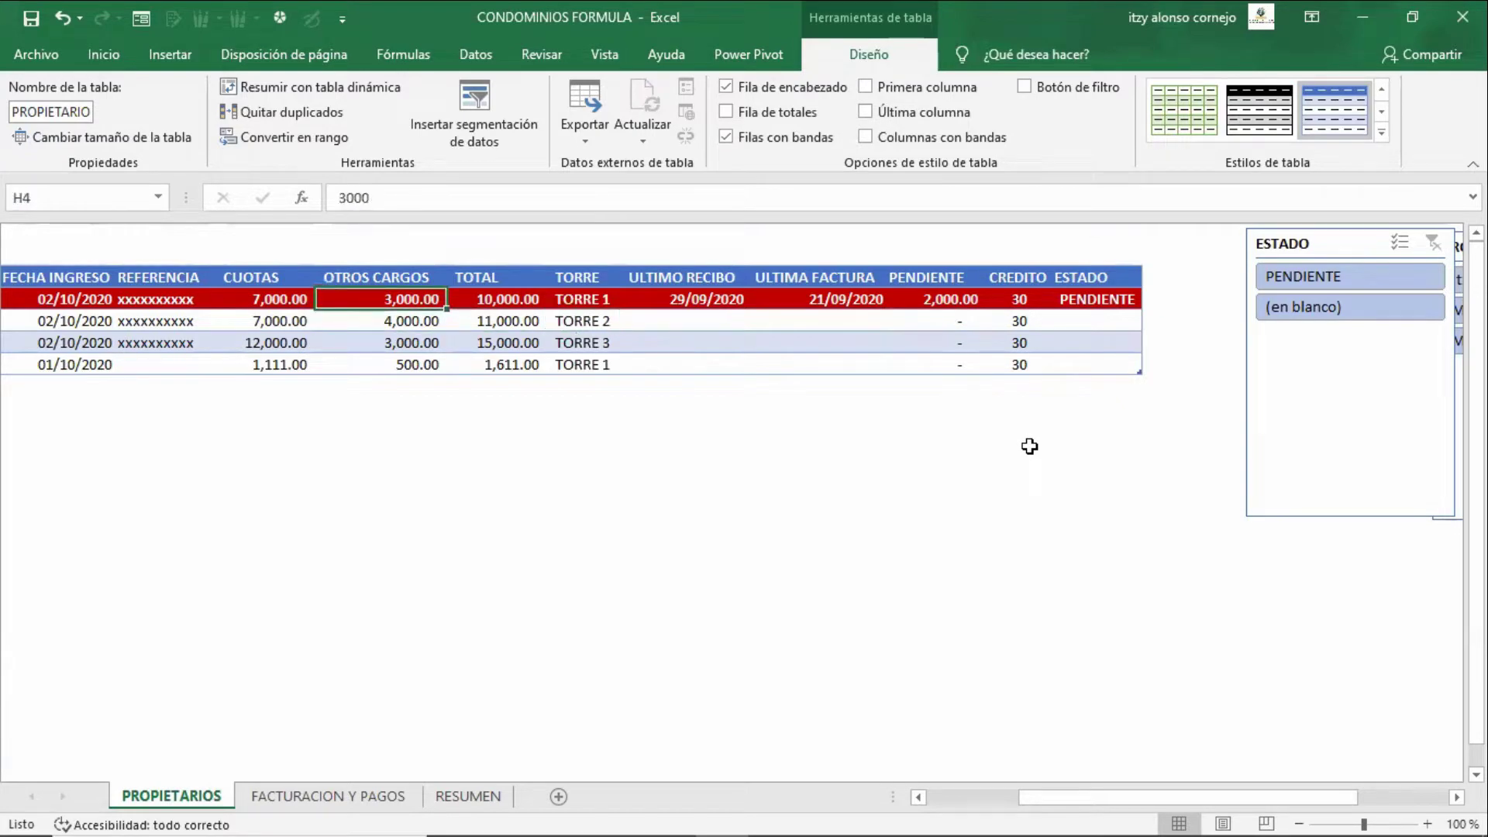
{"action": "key", "text": "Left"}
{"action": "key", "text": "Left"}
{"action": "key", "text": "Left"}
{"action": "key", "text": "Left"}
{"action": "key", "text": "Left"}
{"action": "key", "text": "Left"}
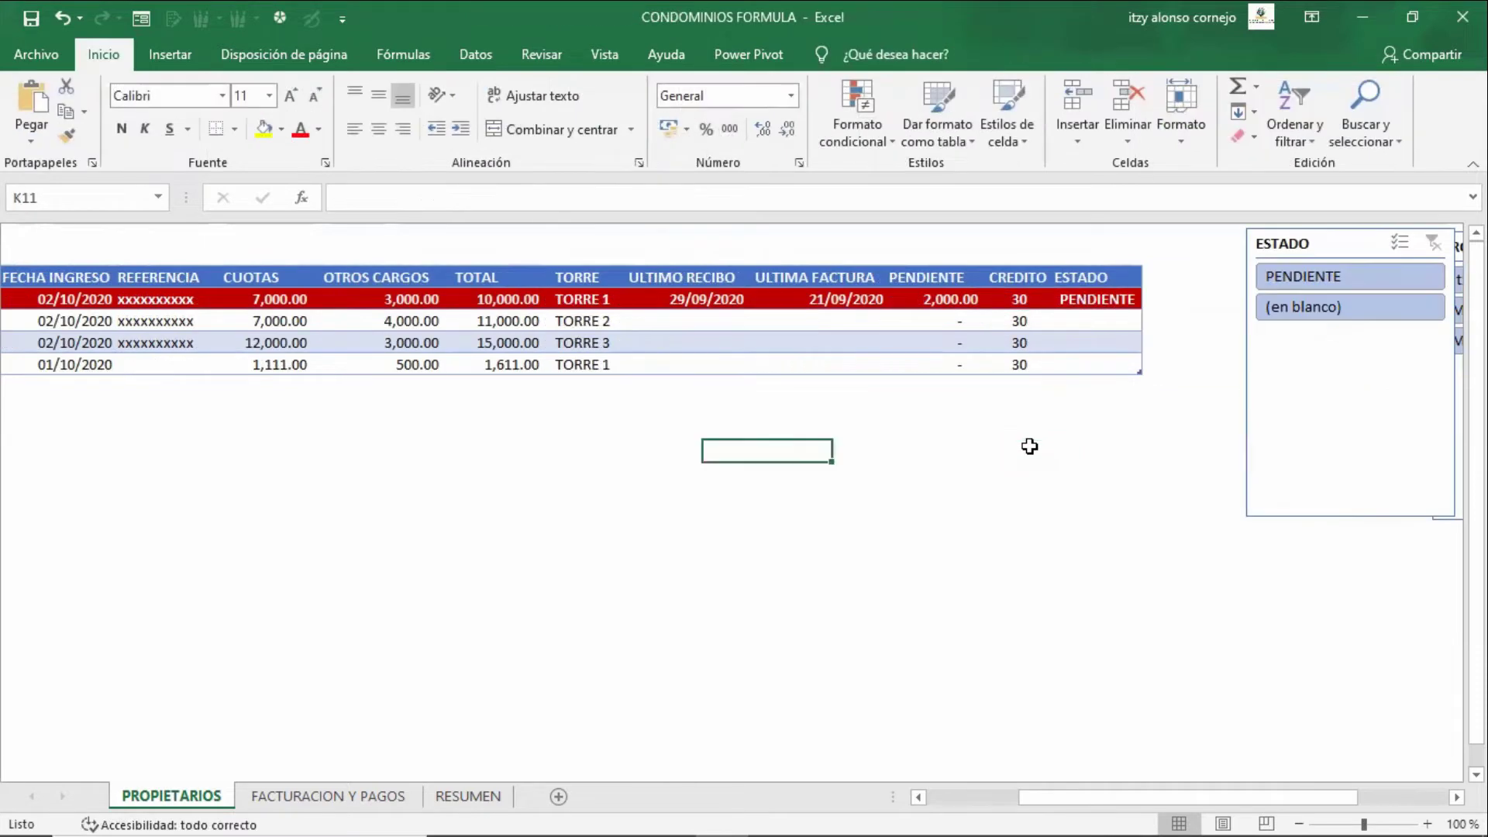
{"action": "key", "text": "Left"}
{"action": "key", "text": "Right"}
{"action": "key", "text": "Right"}
{"action": "key", "text": "Right"}
{"action": "key", "text": "Right"}
{"action": "key", "text": "Right"}
{"action": "key", "text": "Down"}
{"action": "key", "text": "Down"}
{"action": "key", "text": "Down"}
{"action": "key", "text": "Down"}
{"action": "key", "text": "Down"}
{"action": "key", "text": "Down"}
{"action": "key", "text": "Down"}
{"action": "key", "text": "Down"}
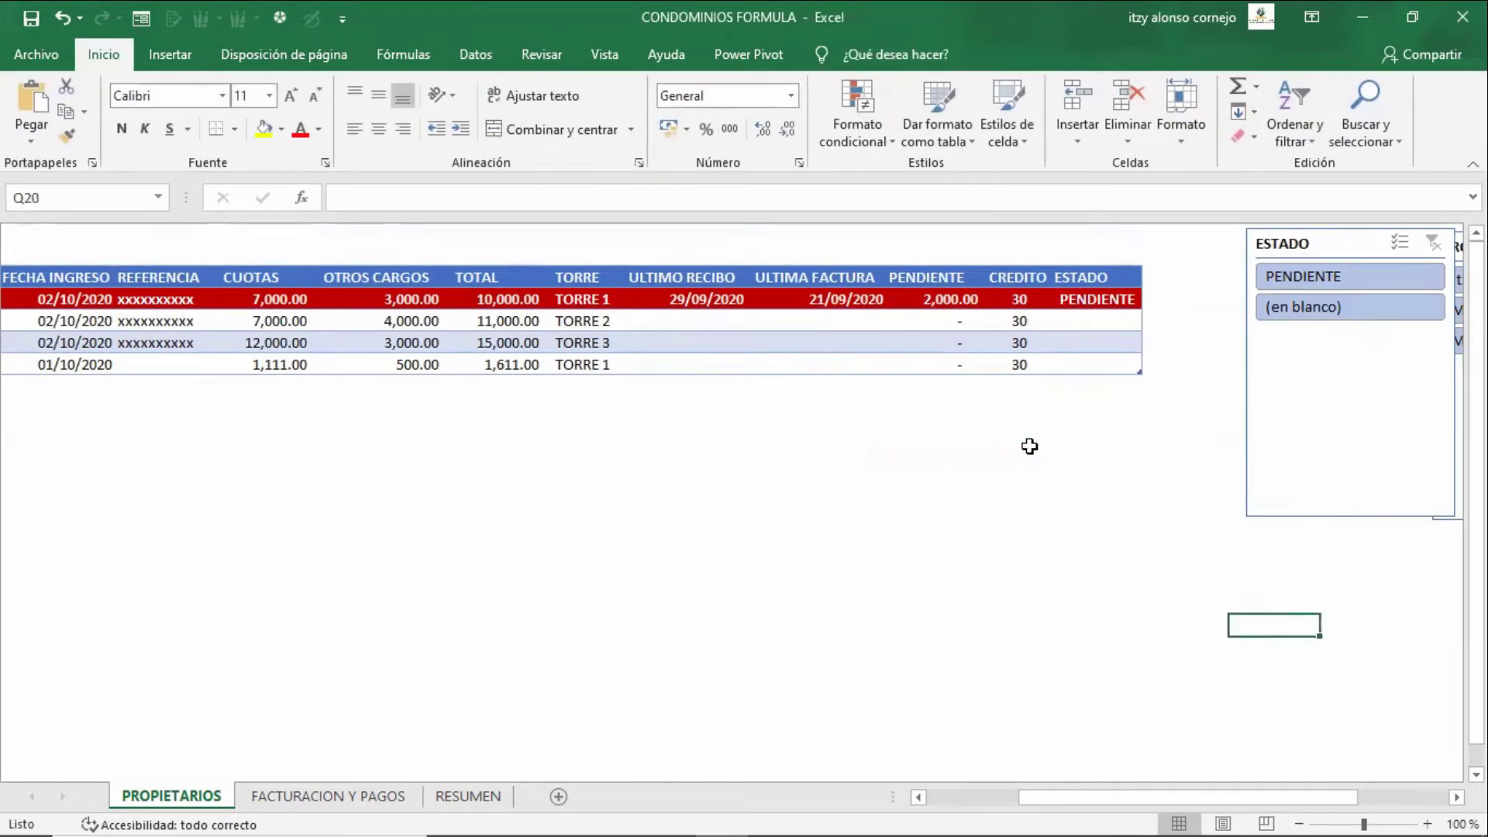
{"action": "key", "text": "Left"}
{"action": "key", "text": "F2"}
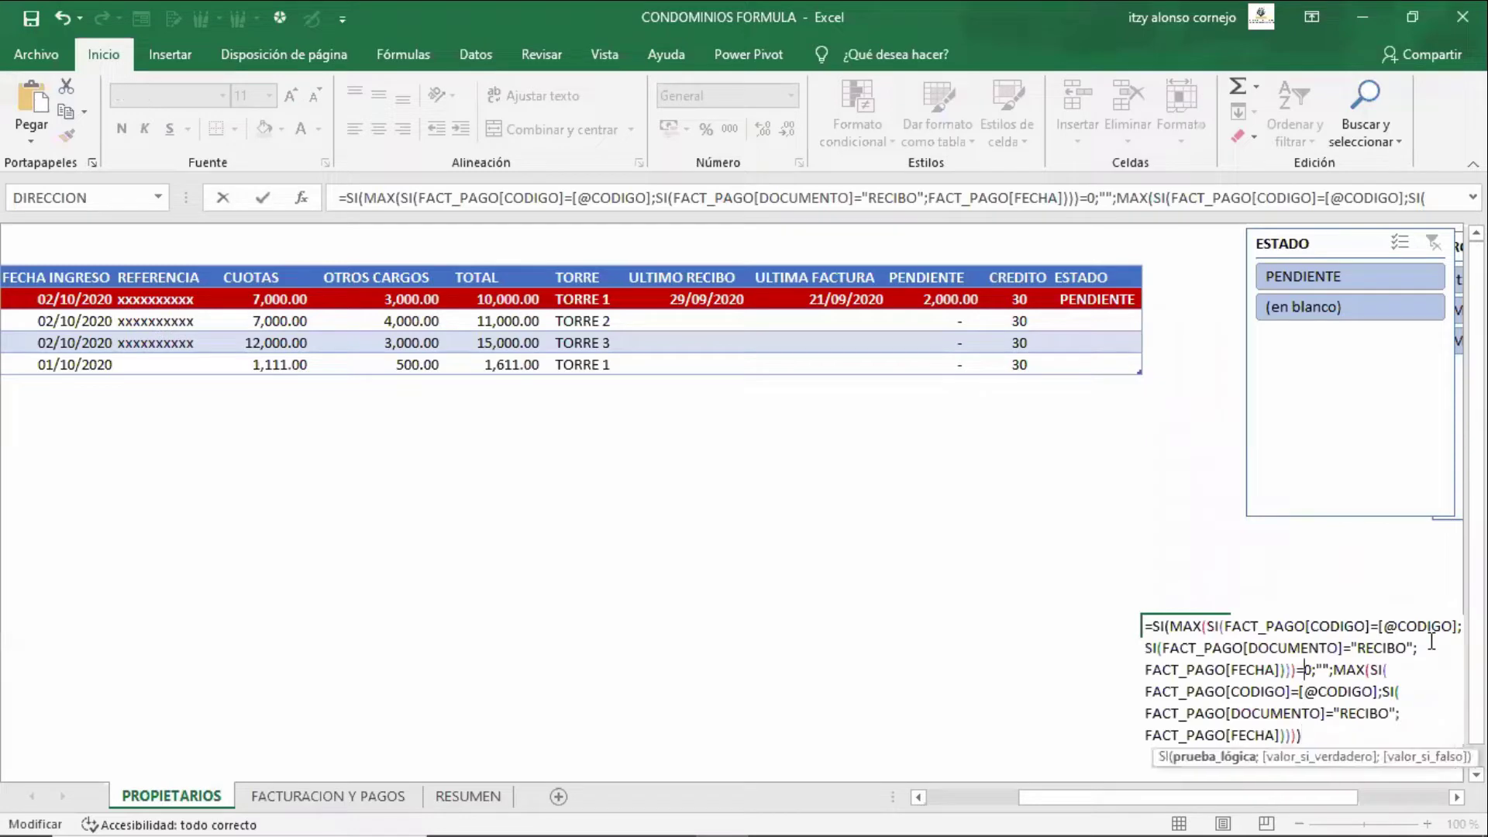
{"action": "key", "text": "Delete"}
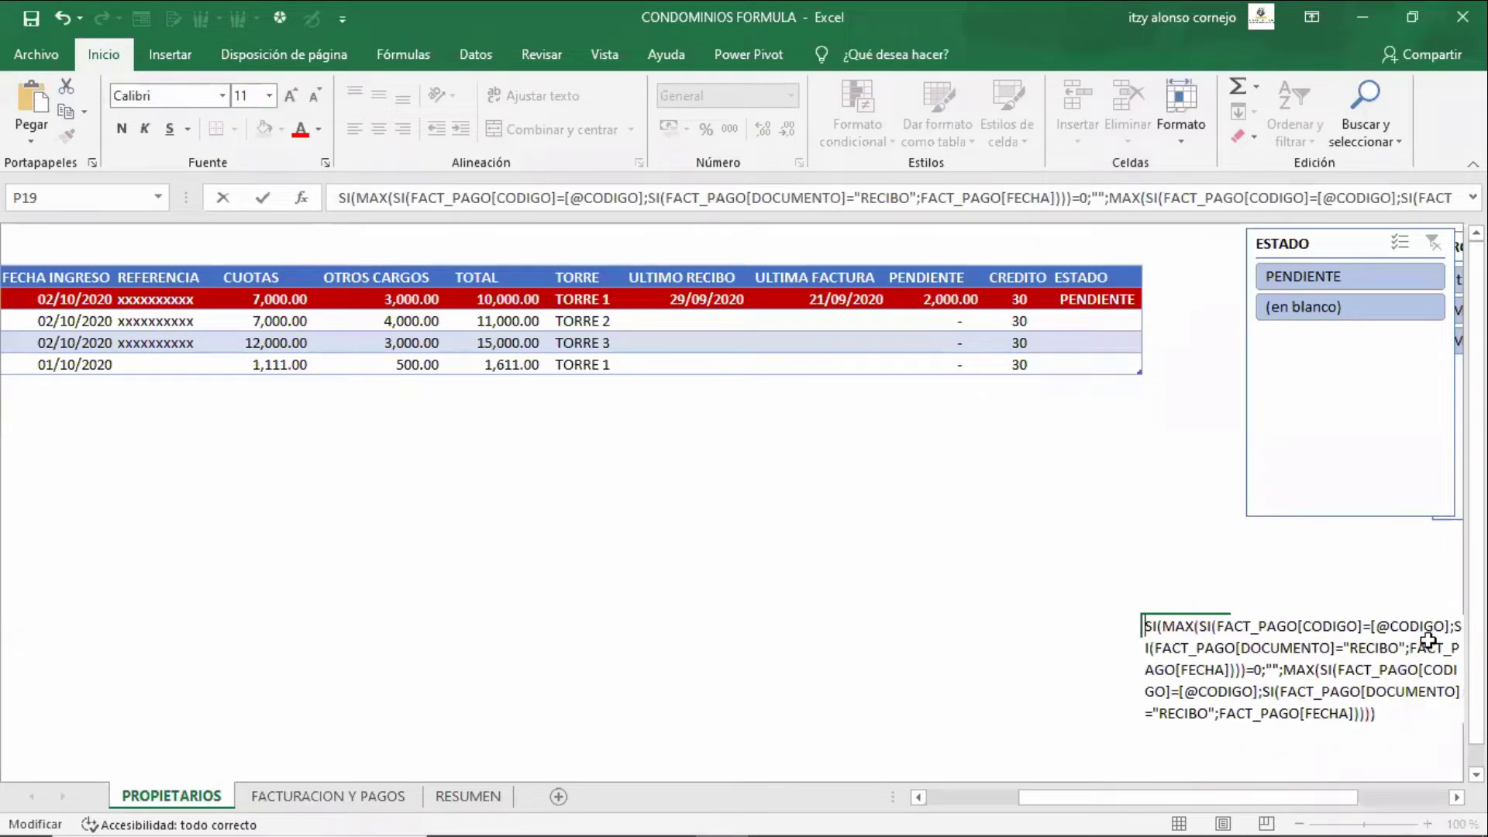
{"action": "key", "text": "Return"}
- Reopen the P19 formula text and highlight the outer SI, the MAX and the CODIGO match
{"action": "left_click_drag", "start_coordinate": [1326, 798], "coordinate": [1421, 797]}
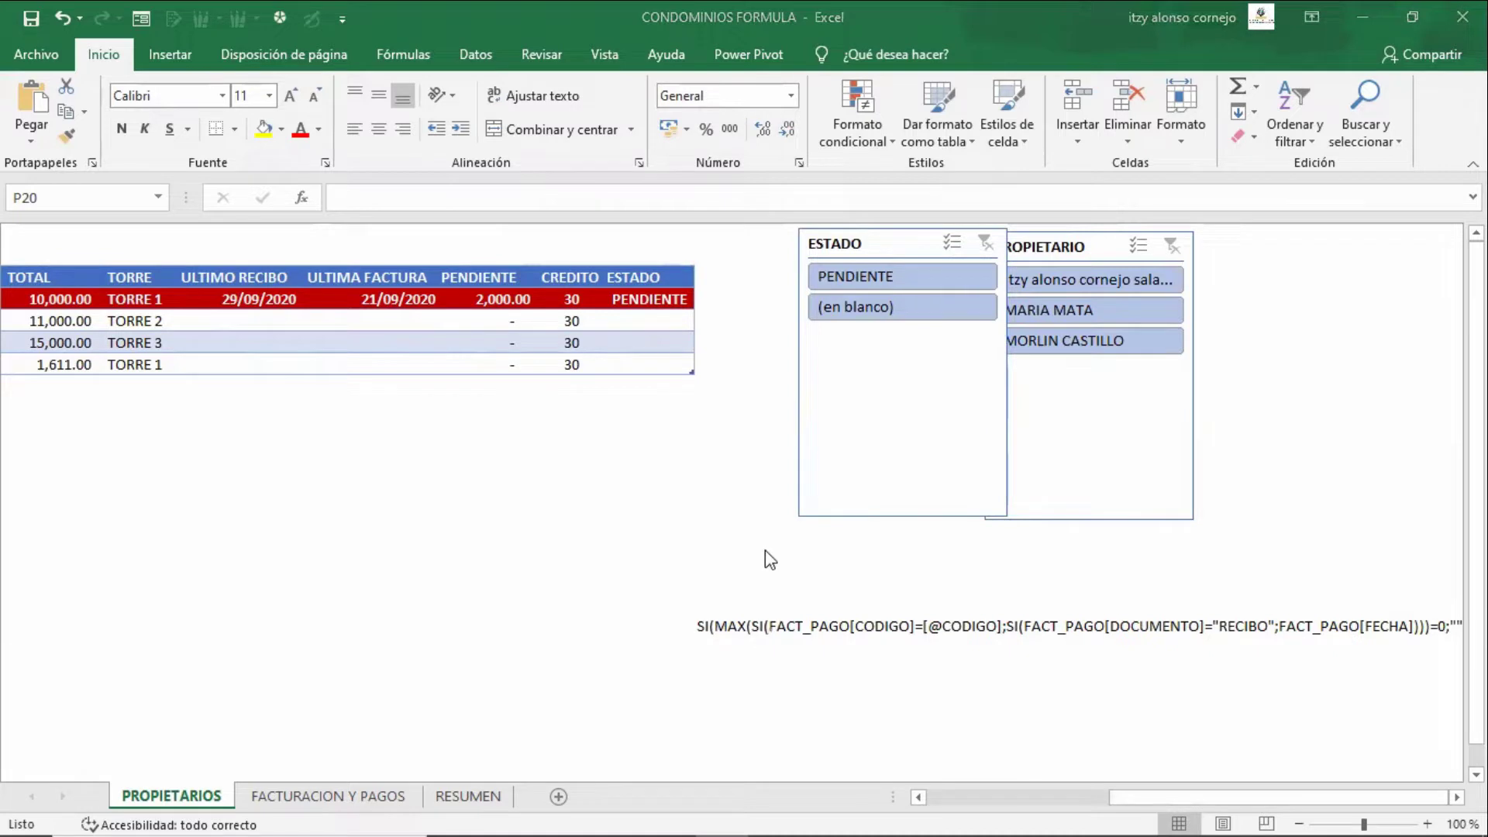
{"action": "double_click", "coordinate": [758, 630]}
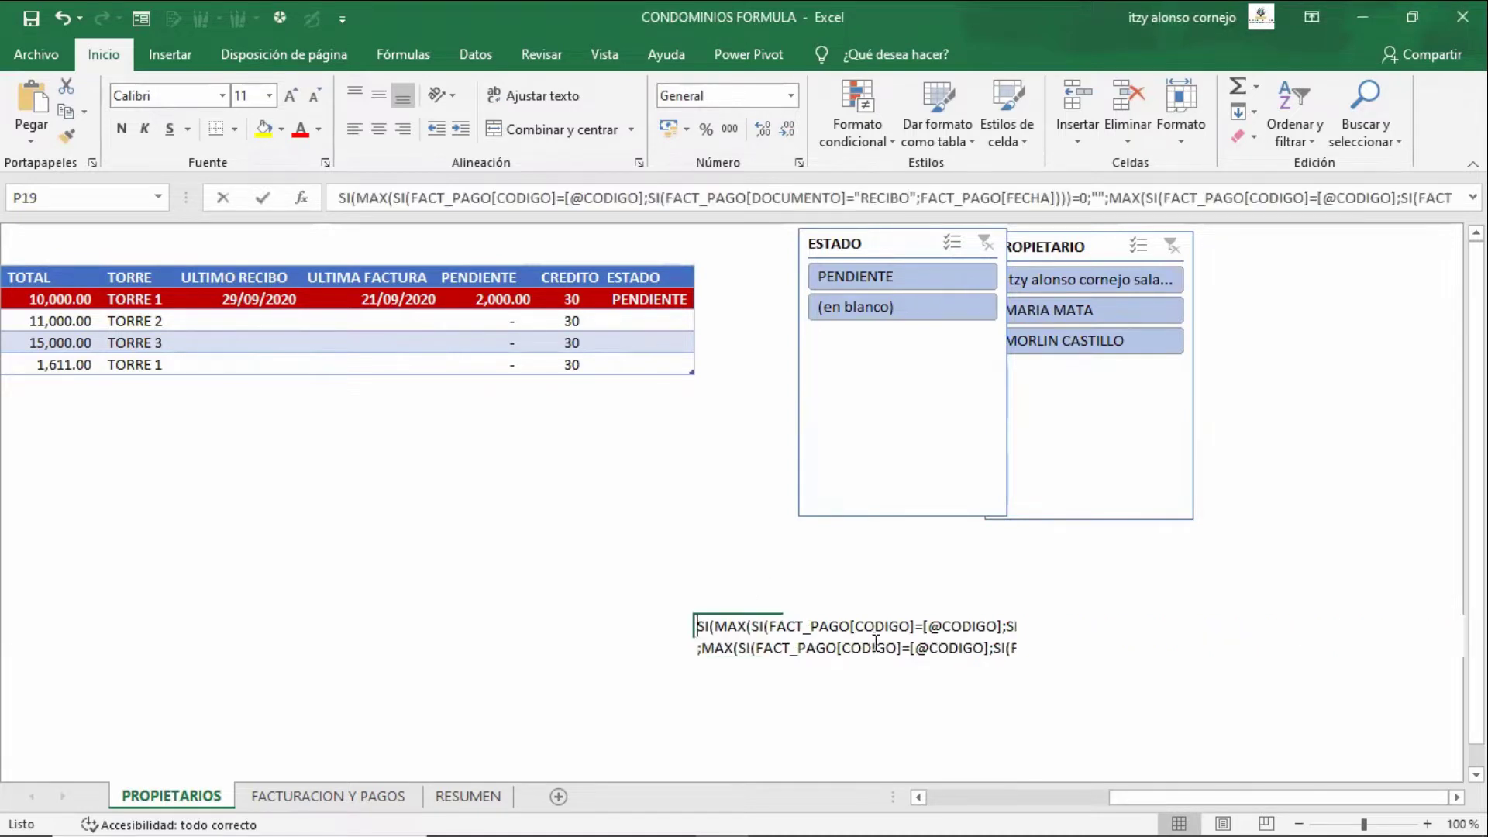
{"action": "key", "text": "Up"}
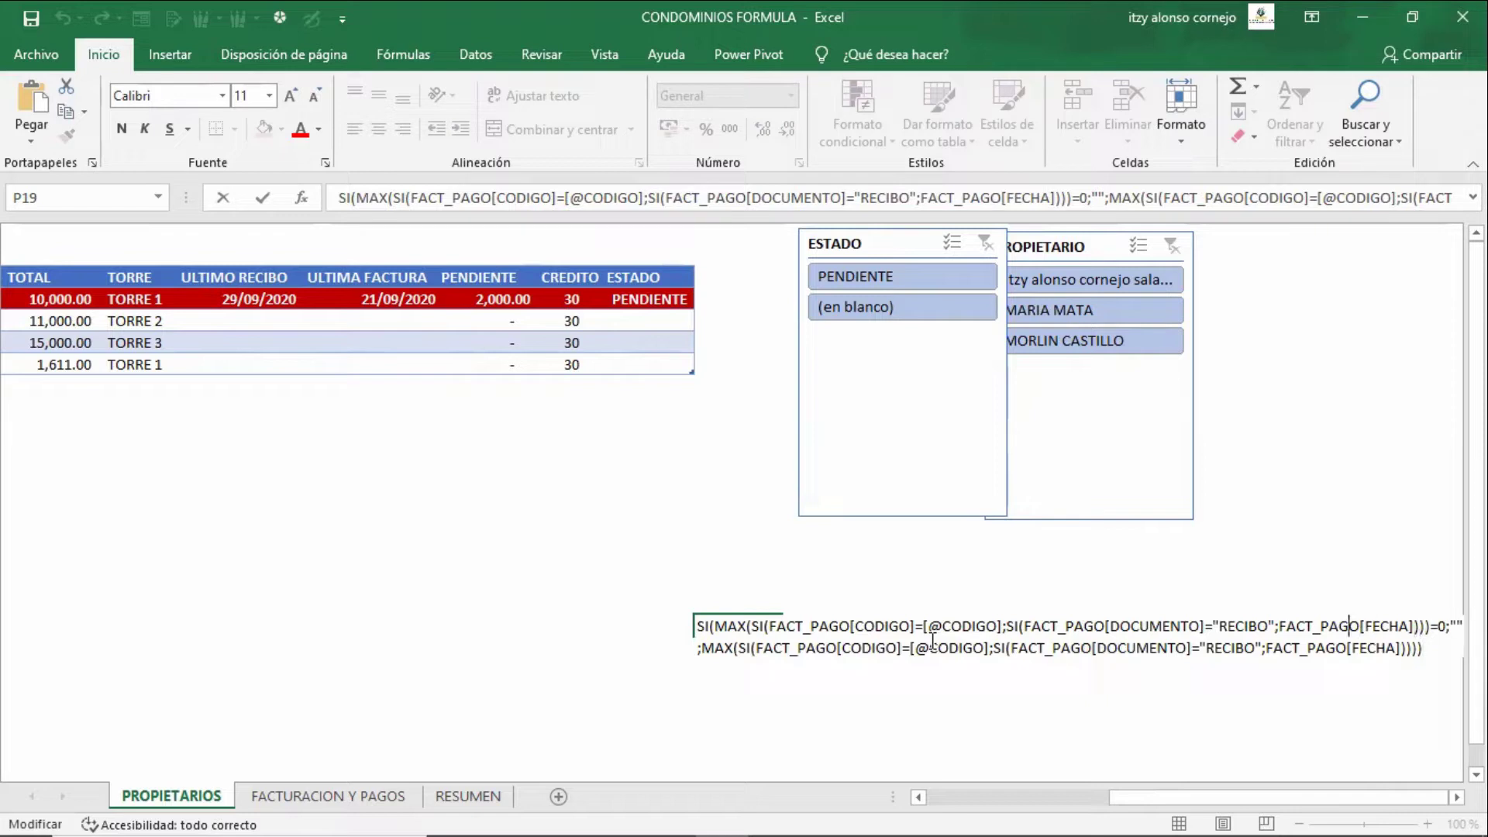
{"action": "key", "text": "Left"}
{"action": "key", "text": "Left"}
{"action": "key", "text": "Left"}
{"action": "key", "text": "Left"}
{"action": "key", "text": "Left"}
{"action": "key", "text": "Left"}
{"action": "key", "text": "Left"}
{"action": "key", "text": "Left"}
{"action": "key", "text": "Right"}
{"action": "key", "text": "Right"}
{"action": "key", "text": "Right"}
{"action": "key", "text": "Right"}
{"action": "key", "text": "Right"}
{"action": "key", "text": "Right"}
{"action": "key", "text": "Right"}
{"action": "key", "text": "Right"}
{"action": "key", "text": "Right"}
{"action": "key", "text": "Right"}
{"action": "key", "text": "Right"}
{"action": "key", "text": "Right"}
{"action": "key", "text": "Right"}
{"action": "key", "text": "Right"}
{"action": "key", "text": "Right"}
{"action": "key", "text": "Right"}
{"action": "key", "text": "Right"}
{"action": "key", "text": "Right"}
{"action": "key", "text": "Right"}
{"action": "key", "text": "Right"}
{"action": "key", "text": "Right"}
{"action": "key", "text": "Right"}
{"action": "key", "text": "Right"}
{"action": "key", "text": "Right"}
{"action": "key", "text": "Right"}
{"action": "key", "text": "Right"}
{"action": "key", "text": "Up"}
{"action": "key", "text": "End"}
{"action": "key", "text": "Up"}
{"action": "key", "text": "Down"}
{"action": "key", "text": "Left"}
{"action": "key", "text": "Left"}
{"action": "key", "text": "Left"}
{"action": "key", "text": "Left"}
{"action": "key", "text": "Left"}
{"action": "key", "text": "Left"}
{"action": "key", "text": "Left"}
{"action": "key", "text": "Left"}
{"action": "key", "text": "Left"}
{"action": "key", "text": "Left"}
{"action": "key", "text": "Left"}
{"action": "key", "text": "Left"}
{"action": "key", "text": "Left"}
{"action": "key", "text": "Left"}
{"action": "key", "text": "Left"}
{"action": "key", "text": "Left"}
{"action": "key", "text": "Left"}
{"action": "key", "text": "Left"}
{"action": "key", "text": "Left"}
{"action": "key", "text": "Left"}
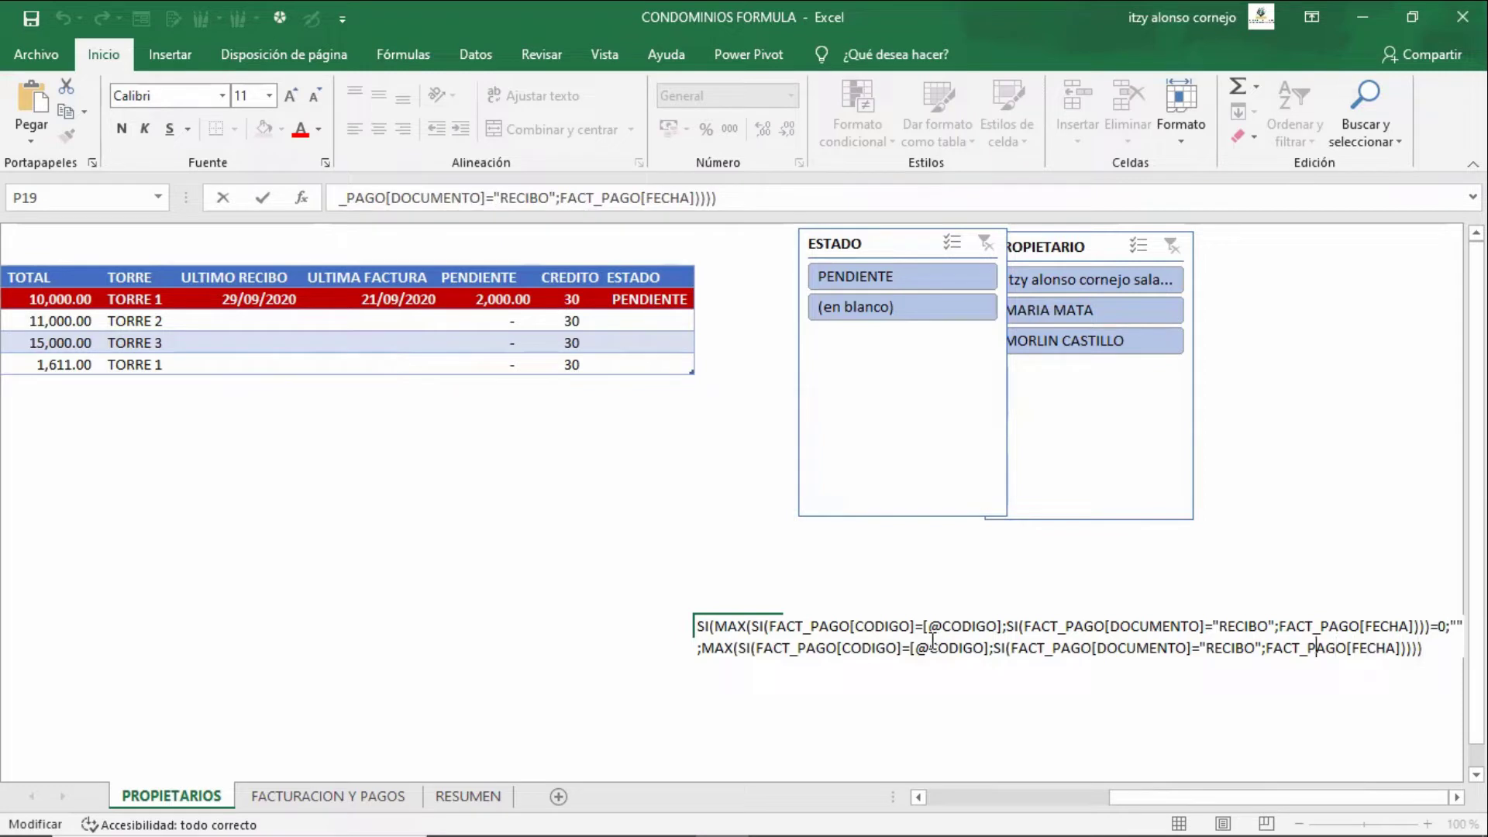
{"action": "key", "text": "Left"}
{"action": "key", "text": "Left"}
{"action": "key", "text": "Left"}
{"action": "key", "text": "Left"}
{"action": "key", "text": "Left"}
{"action": "key", "text": "Left"}
{"action": "key", "text": "Left"}
{"action": "key", "text": "Left"}
{"action": "key", "text": "Left"}
{"action": "key", "text": "Left"}
{"action": "key", "text": "Left"}
{"action": "key", "text": "Left"}
{"action": "key", "text": "Left"}
{"action": "key", "text": "Left"}
{"action": "key", "text": "Left"}
{"action": "key", "text": "Left"}
{"action": "key", "text": "Left"}
{"action": "key", "text": "Left"}
{"action": "key", "text": "Left"}
{"action": "key", "text": "Left"}
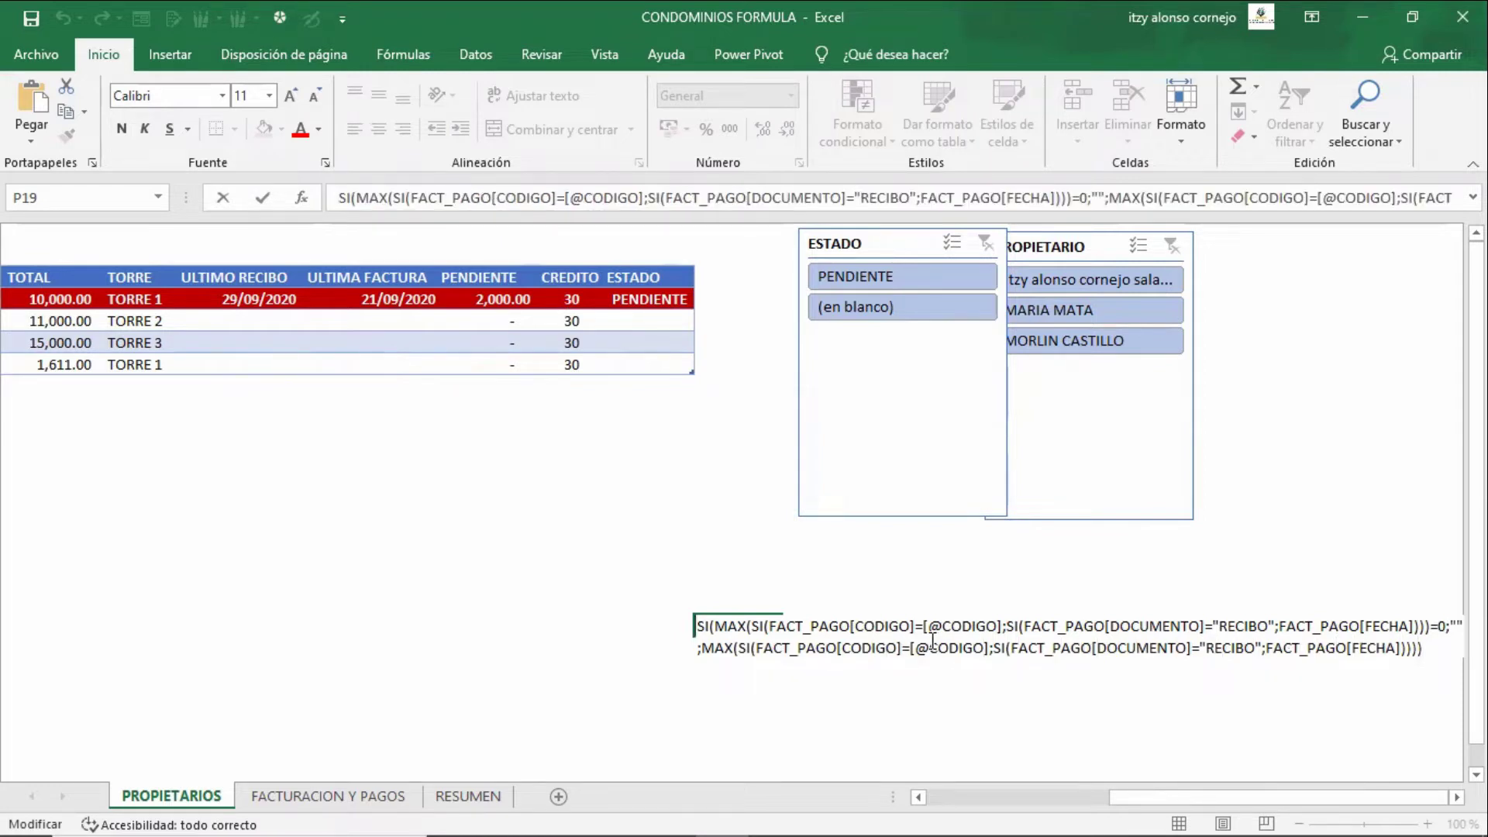
{"action": "key", "text": "Up"}
{"action": "key", "text": "shift+Home"}
{"action": "key", "text": "Right"}
{"action": "key", "text": "shift+Right"}
{"action": "key", "text": "shift+Right"}
{"action": "key", "text": "shift+Right"}
{"action": "key", "text": "shift+Right"}
{"action": "key", "text": "shift+Right"}
{"action": "key", "text": "shift+Right"}
{"action": "key", "text": "shift+Right"}
{"action": "key", "text": "shift+Left"}
{"action": "key", "text": "shift+Left"}
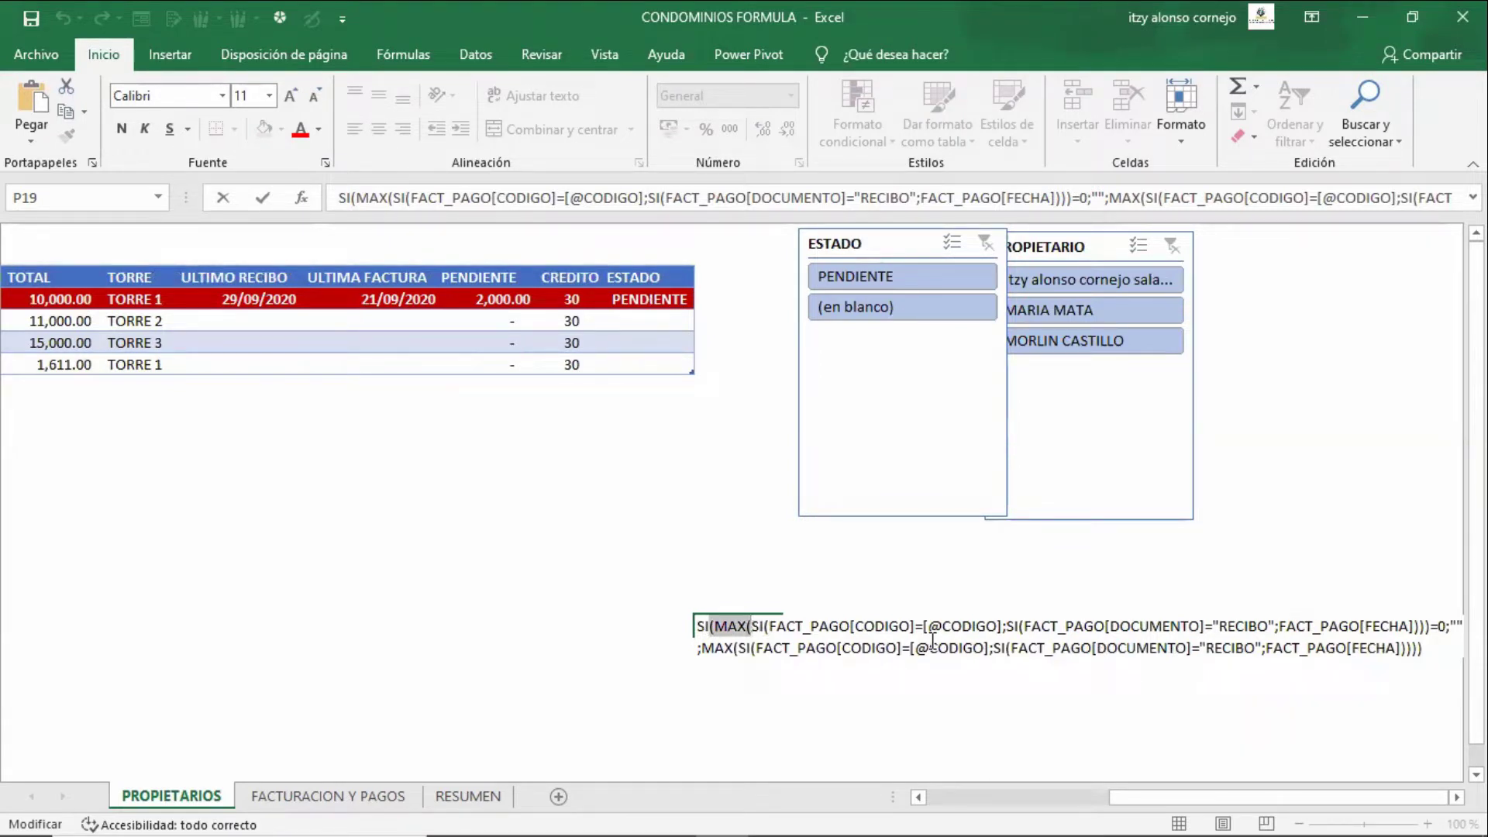
{"action": "key", "text": "Right"}
{"action": "key", "text": "Right"}
{"action": "key", "text": "shift+Right"}
{"action": "key", "text": "shift+Right"}
{"action": "key", "text": "shift+Right"}
{"action": "key", "text": "shift+Right"}
{"action": "key", "text": "shift+Right"}
{"action": "key", "text": "shift+Right"}
{"action": "key", "text": "shift+Right"}
{"action": "key", "text": "shift+Right"}
{"action": "key", "text": "shift+Right"}
{"action": "key", "text": "shift+Right"}
{"action": "key", "text": "shift+Right"}
{"action": "key", "text": "shift+Right"}
{"action": "key", "text": "shift+Right"}
{"action": "key", "text": "shift+Right"}
{"action": "key", "text": "shift+Right"}
{"action": "key", "text": "shift+Right"}
{"action": "key", "text": "shift+Right"}
{"action": "key", "text": "shift+Right"}
{"action": "key", "text": "shift+Right"}
{"action": "key", "text": "shift+Right"}
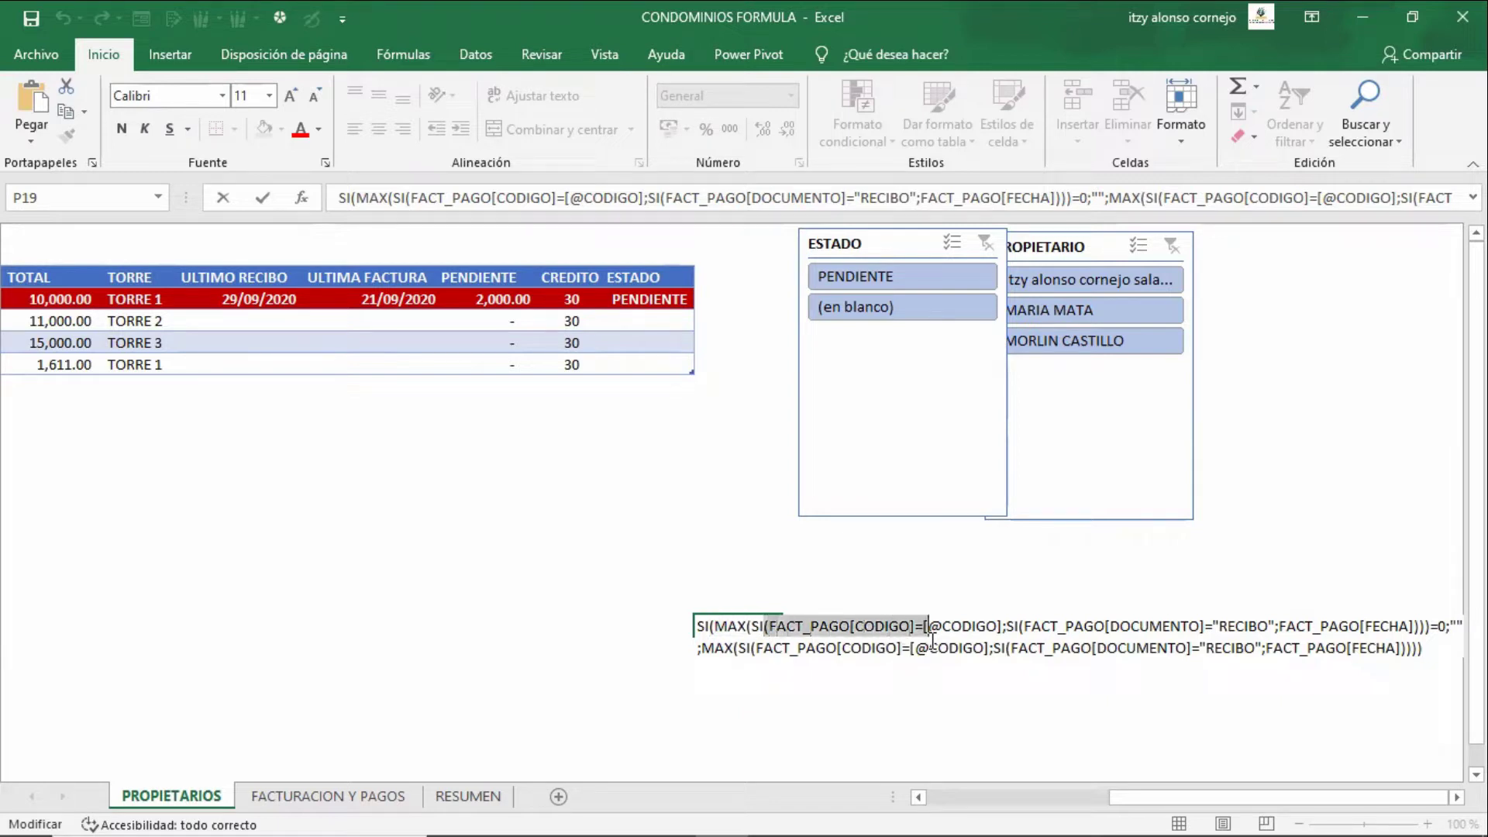
{"action": "key", "text": "shift+Right"}
{"action": "key", "text": "shift+Right"}
{"action": "key", "text": "shift+Right"}
{"action": "key", "text": "shift+Right"}
{"action": "key", "text": "shift+Right"}
{"action": "key", "text": "shift+Right"}
{"action": "key", "text": "shift+Right"}
{"action": "key", "text": "shift+Right"}
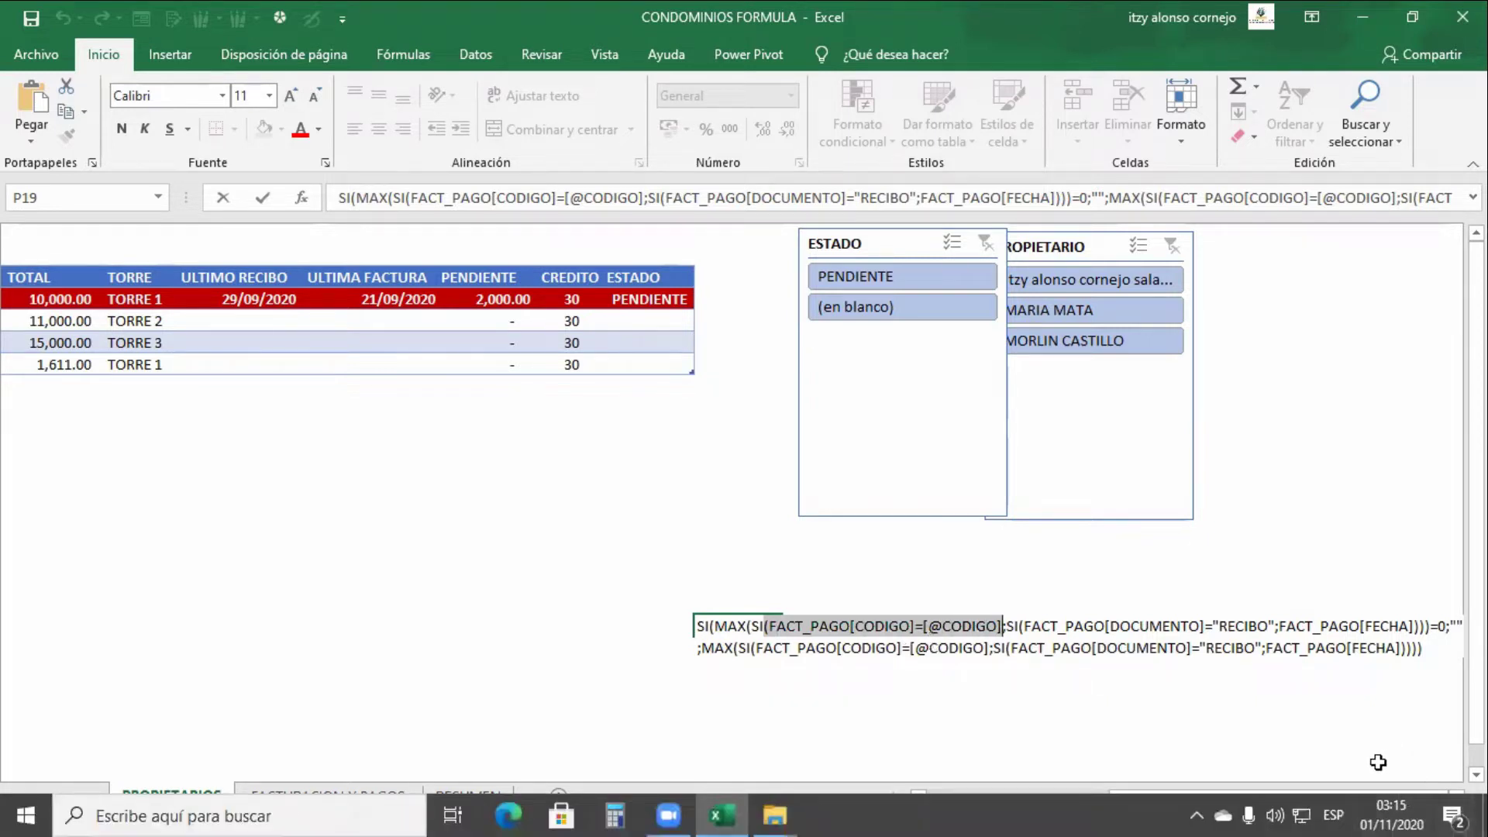
- Highlight the DOCUMENTO test and RECIBO condition in the formula text, then leave edit mode
{"action": "left_click_drag", "start_coordinate": [1346, 797], "coordinate": [1318, 708]}
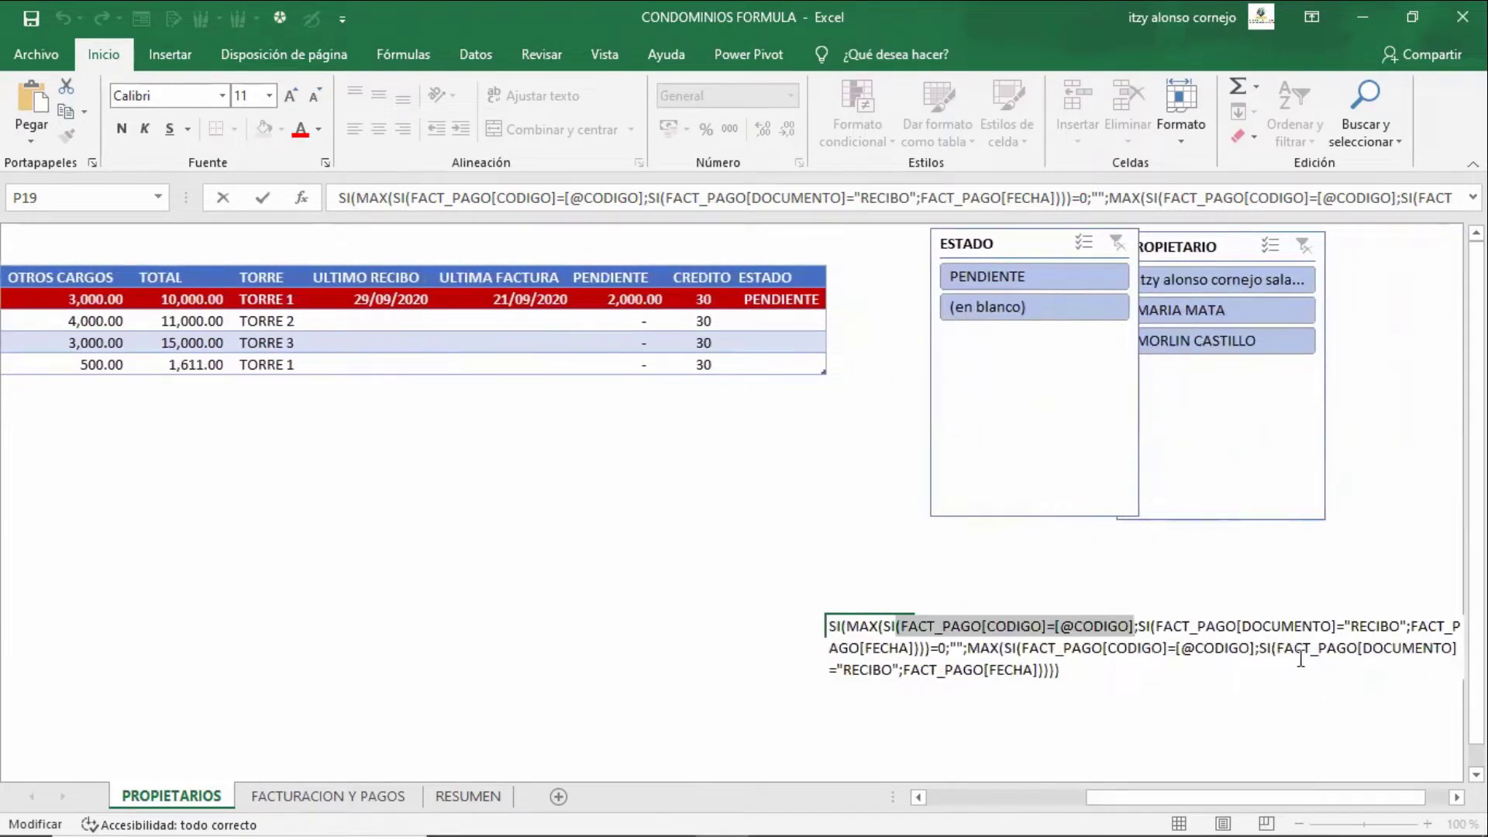
{"action": "left_click", "coordinate": [1317, 626]}
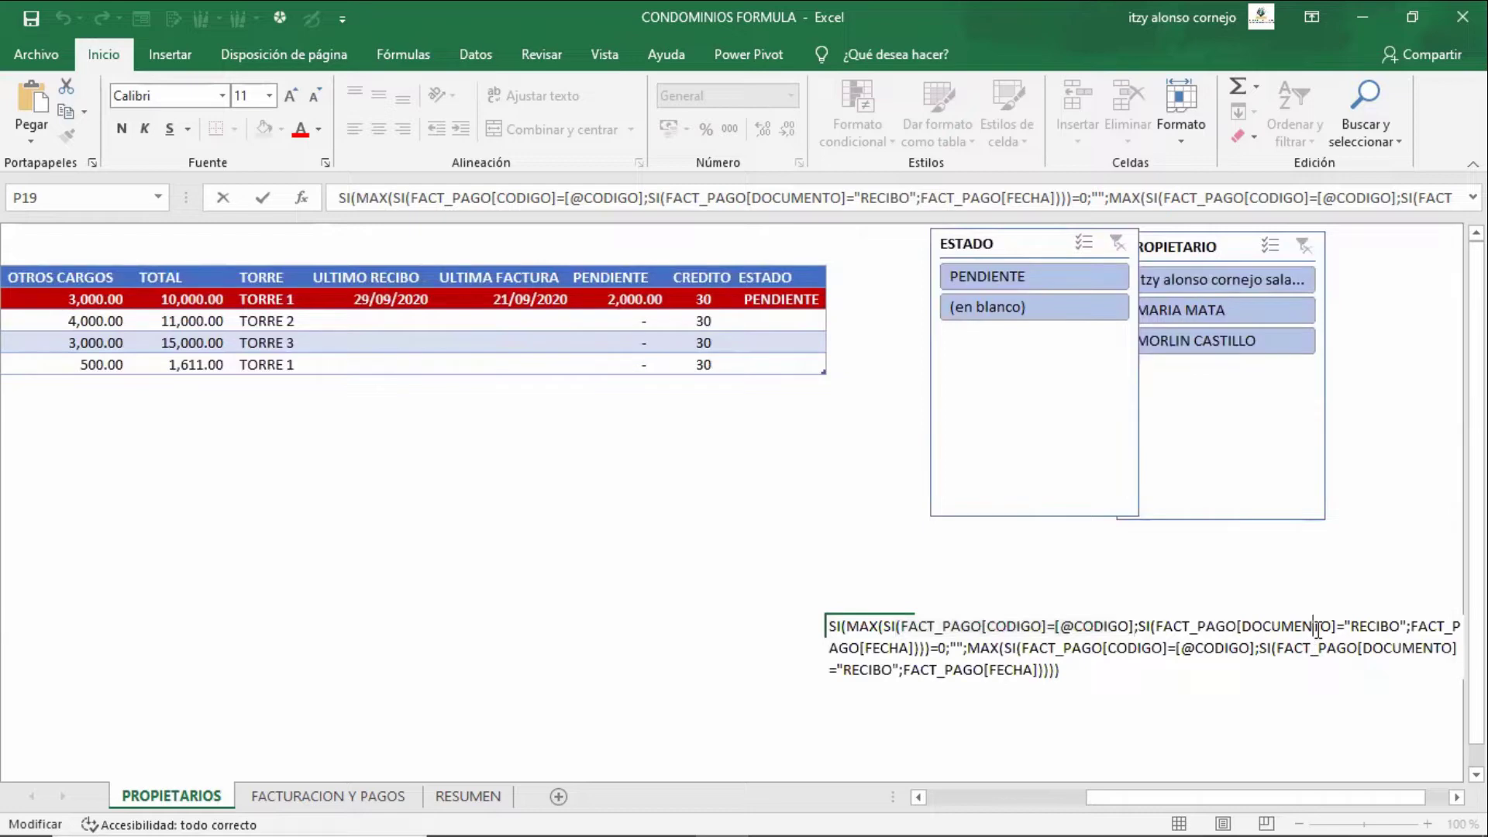
{"action": "key", "text": "Left"}
{"action": "key", "text": "Left"}
{"action": "key", "text": "Left"}
{"action": "key", "text": "Left"}
{"action": "key", "text": "Left"}
{"action": "key", "text": "shift+Left"}
{"action": "key", "text": "shift+Left"}
{"action": "key", "text": "shift+Left"}
{"action": "key", "text": "shift+Left"}
{"action": "key", "text": "shift+Left"}
{"action": "key", "text": "shift+Left"}
{"action": "key", "text": "shift+Left"}
{"action": "key", "text": "shift+Left"}
{"action": "key", "text": "shift+Left"}
{"action": "key", "text": "shift+Left"}
{"action": "key", "text": "shift+Left"}
{"action": "key", "text": "shift+Left"}
{"action": "key", "text": "shift+Left"}
{"action": "key", "text": "Left"}
{"action": "key", "text": "Right"}
{"action": "key", "text": "Right"}
{"action": "key", "text": "Right"}
{"action": "key", "text": "Left"}
{"action": "key", "text": "shift+Right"}
{"action": "key", "text": "shift+Right"}
{"action": "key", "text": "shift+Right"}
{"action": "key", "text": "shift+Right"}
{"action": "key", "text": "shift+Right"}
{"action": "key", "text": "shift+Right"}
{"action": "key", "text": "shift+Right"}
{"action": "key", "text": "shift+Right"}
{"action": "key", "text": "shift+Right"}
{"action": "key", "text": "shift+Right"}
{"action": "key", "text": "shift+Right"}
{"action": "key", "text": "shift+Right"}
{"action": "key", "text": "shift+Right"}
{"action": "key", "text": "shift+Right"}
{"action": "key", "text": "shift+Right"}
{"action": "key", "text": "shift+Right"}
{"action": "key", "text": "shift+Right"}
{"action": "key", "text": "shift+Right"}
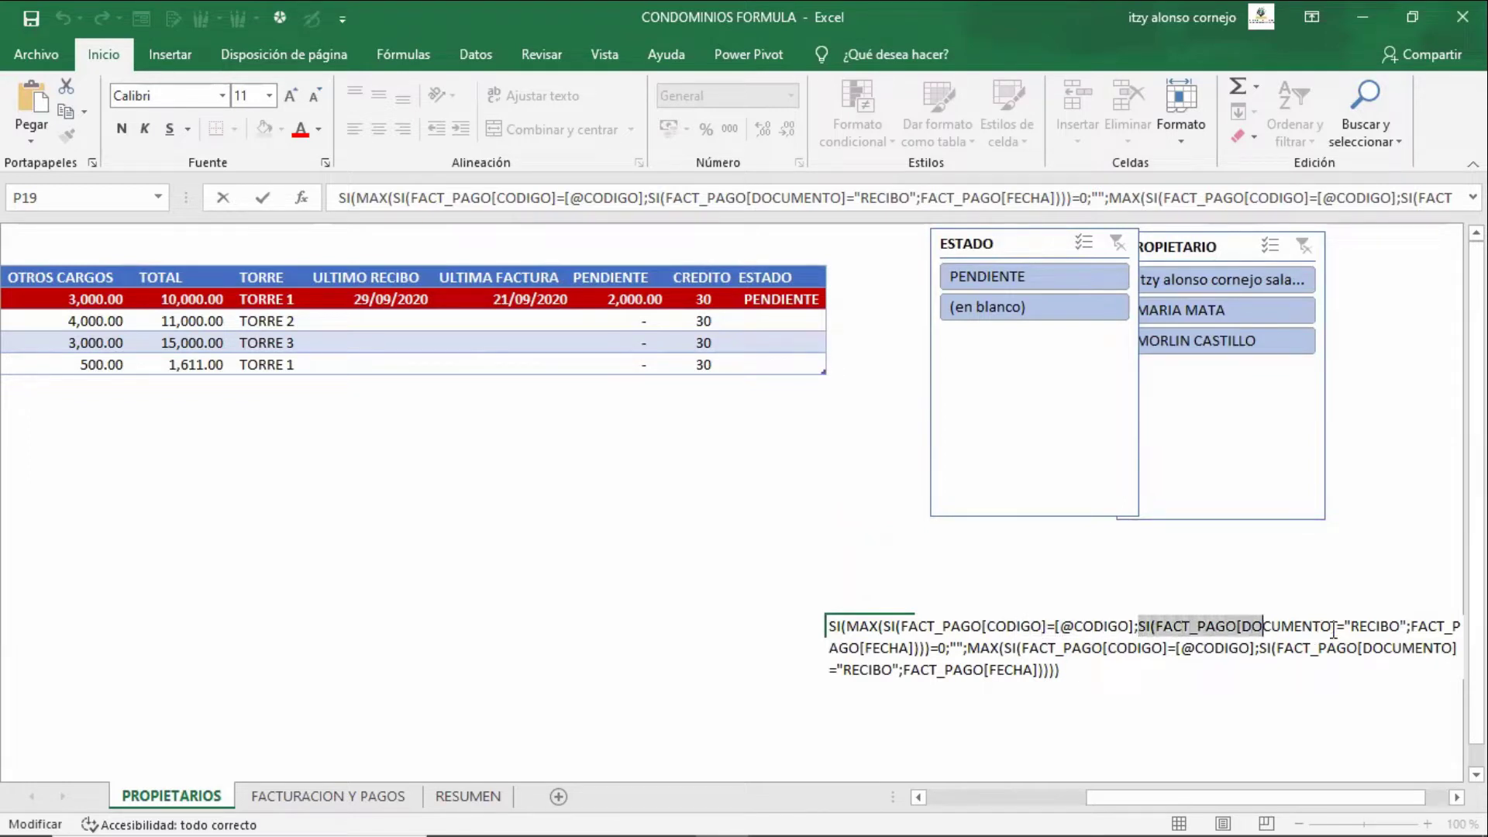
{"action": "key", "text": "shift+Right"}
{"action": "key", "text": "shift+Right"}
{"action": "key", "text": "shift+Right"}
{"action": "key", "text": "shift+Right"}
{"action": "key", "text": "shift+Right"}
{"action": "key", "text": "shift+Right"}
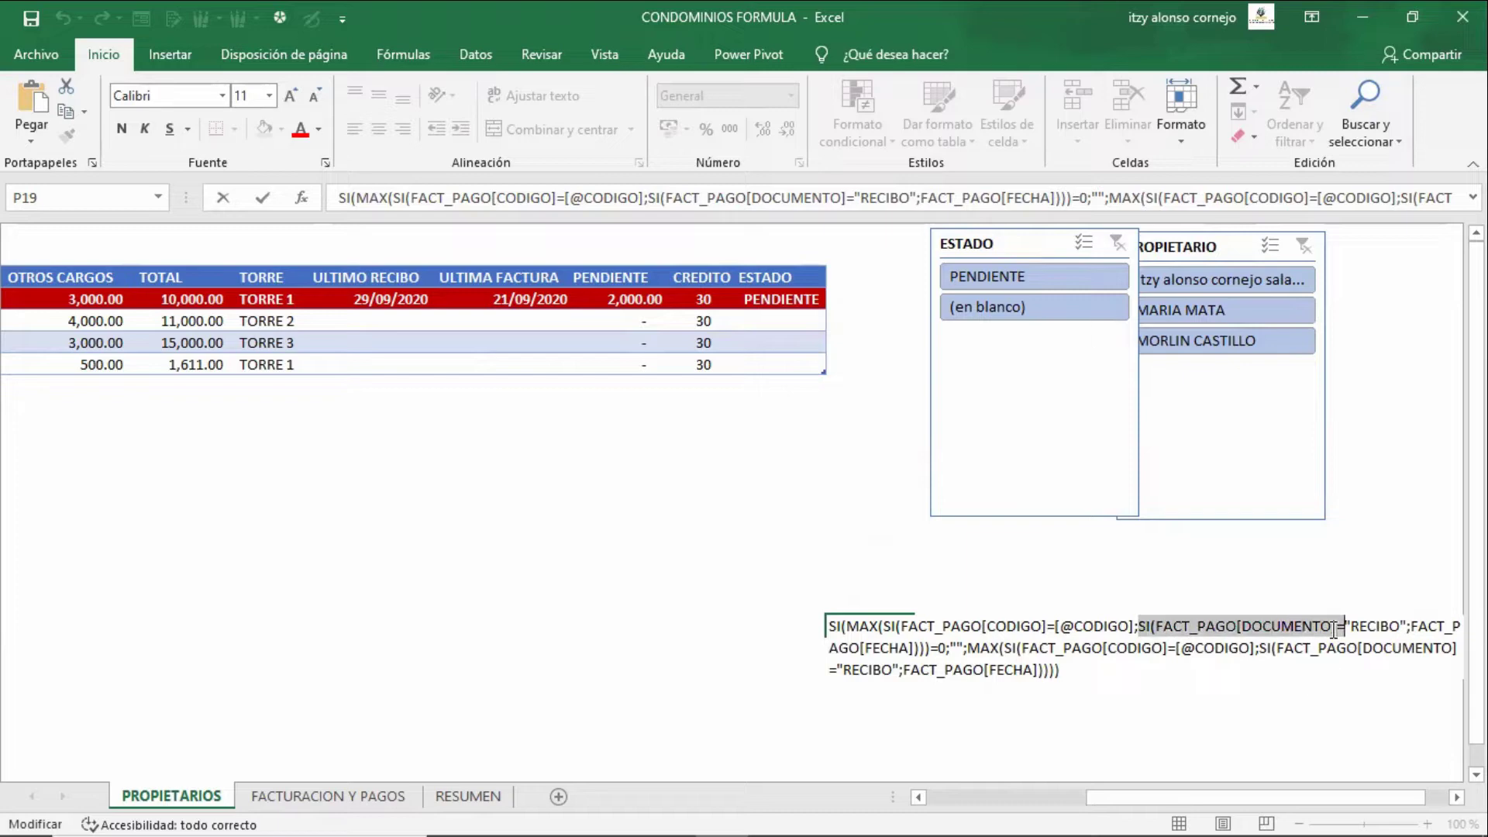
{"action": "key", "text": "Right"}
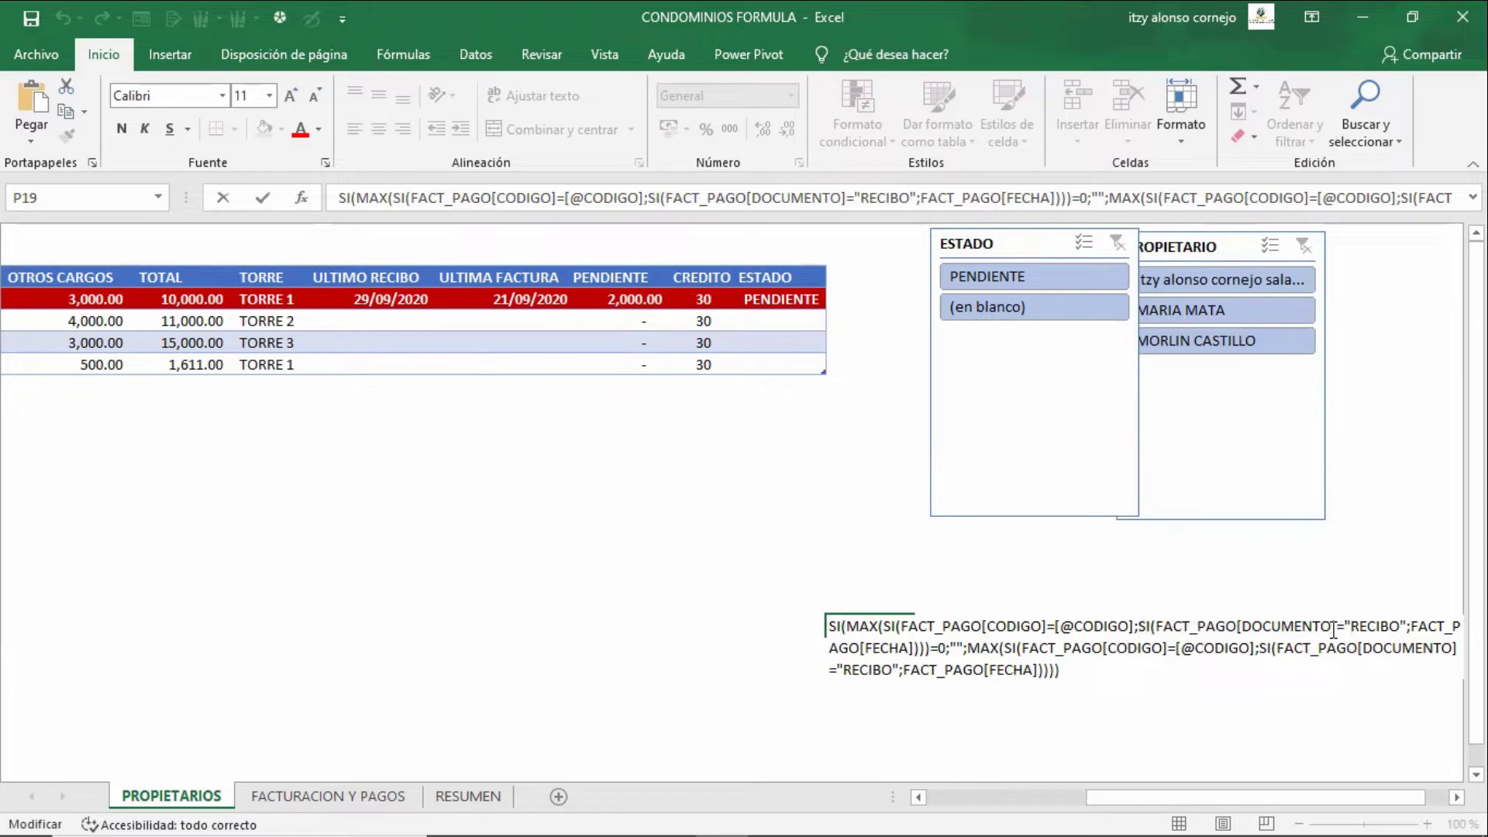
{"action": "key", "text": "Right"}
{"action": "key", "text": "Right"}
{"action": "key", "text": "Right"}
{"action": "key", "text": "Right"}
{"action": "key", "text": "Right"}
{"action": "key", "text": "Right"}
{"action": "key", "text": "Left"}
{"action": "key", "text": "Left"}
{"action": "key", "text": "Left"}
{"action": "key", "text": "Left"}
{"action": "key", "text": "Left"}
{"action": "key", "text": "Left"}
{"action": "key", "text": "Left"}
{"action": "key", "text": "Left"}
{"action": "key", "text": "Left"}
{"action": "key", "text": "Left"}
{"action": "key", "text": "Left"}
{"action": "key", "text": "Left"}
{"action": "key", "text": "Left"}
{"action": "key", "text": "Left"}
{"action": "key", "text": "Left"}
{"action": "key", "text": "Left"}
{"action": "key", "text": "Left"}
{"action": "key", "text": "Left"}
{"action": "key", "text": "Left"}
{"action": "key", "text": "Left"}
{"action": "key", "text": "Left"}
{"action": "key", "text": "shift+Right"}
{"action": "key", "text": "shift+Right"}
{"action": "key", "text": "shift+Right"}
{"action": "key", "text": "shift+Right"}
{"action": "key", "text": "shift+Right"}
{"action": "key", "text": "shift+Right"}
{"action": "key", "text": "shift+Right"}
{"action": "key", "text": "shift+Right"}
{"action": "key", "text": "shift+Right"}
{"action": "key", "text": "shift+Right"}
{"action": "key", "text": "shift+Right"}
{"action": "key", "text": "shift+Right"}
{"action": "key", "text": "shift+Right"}
{"action": "key", "text": "shift+Right"}
{"action": "key", "text": "shift+Right"}
{"action": "key", "text": "shift+Right"}
{"action": "key", "text": "shift+Right"}
{"action": "key", "text": "shift+Right"}
{"action": "key", "text": "shift+Right"}
{"action": "key", "text": "shift+Right"}
{"action": "key", "text": "shift+Right"}
{"action": "key", "text": "shift+Right"}
{"action": "key", "text": "shift+Right"}
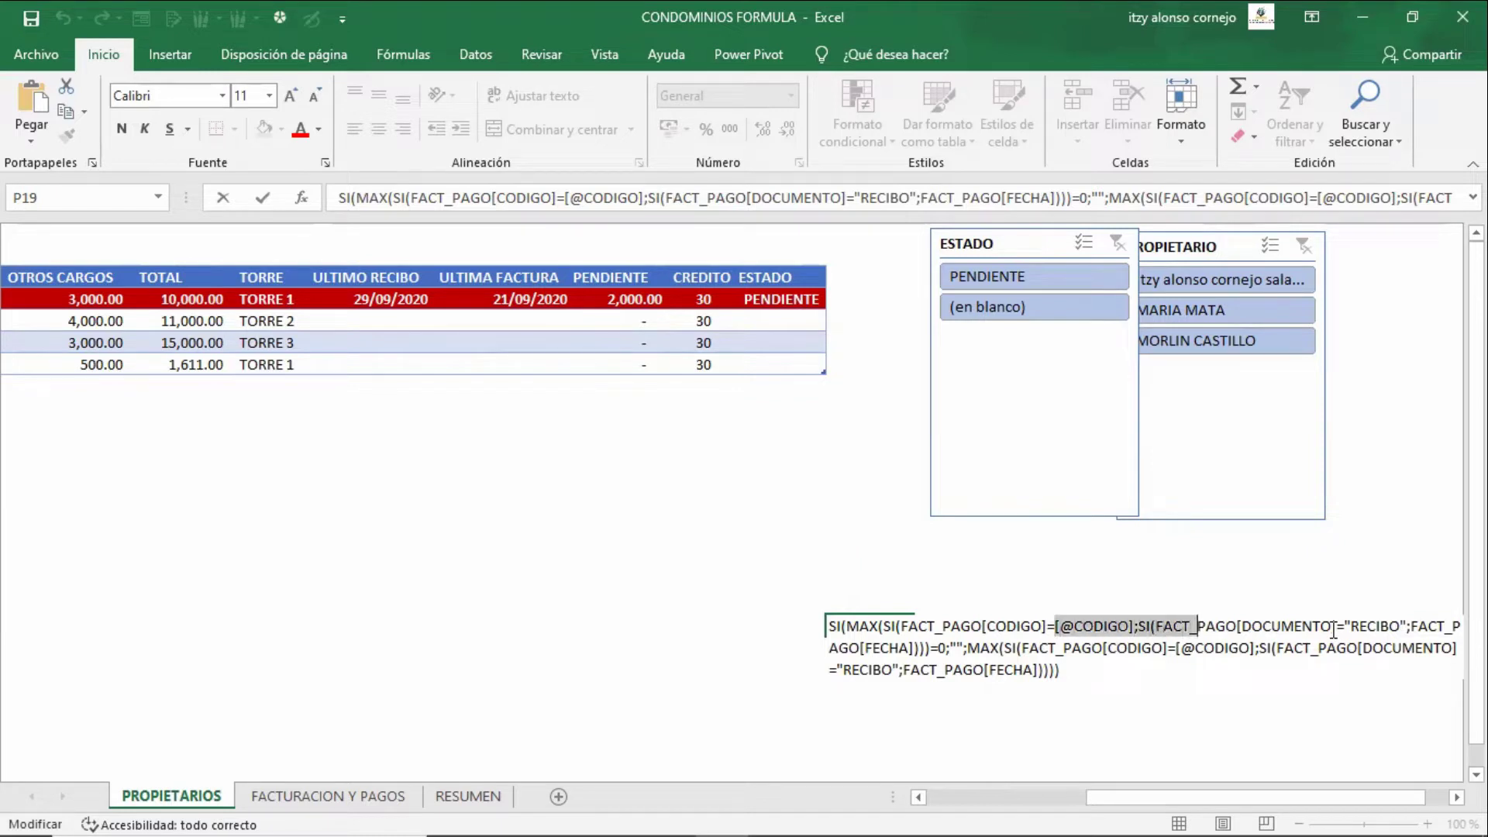
{"action": "key", "text": "shift+Right"}
{"action": "key", "text": "shift+Right"}
{"action": "key", "text": "shift+Right"}
{"action": "key", "text": "shift+Right"}
{"action": "key", "text": "shift+Right"}
{"action": "key", "text": "shift+Right"}
{"action": "key", "text": "shift+Right"}
{"action": "key", "text": "shift+Right"}
{"action": "key", "text": "shift+Right"}
{"action": "key", "text": "shift+Right"}
{"action": "key", "text": "shift+Right"}
{"action": "key", "text": "shift+Right"}
{"action": "key", "text": "shift+Right"}
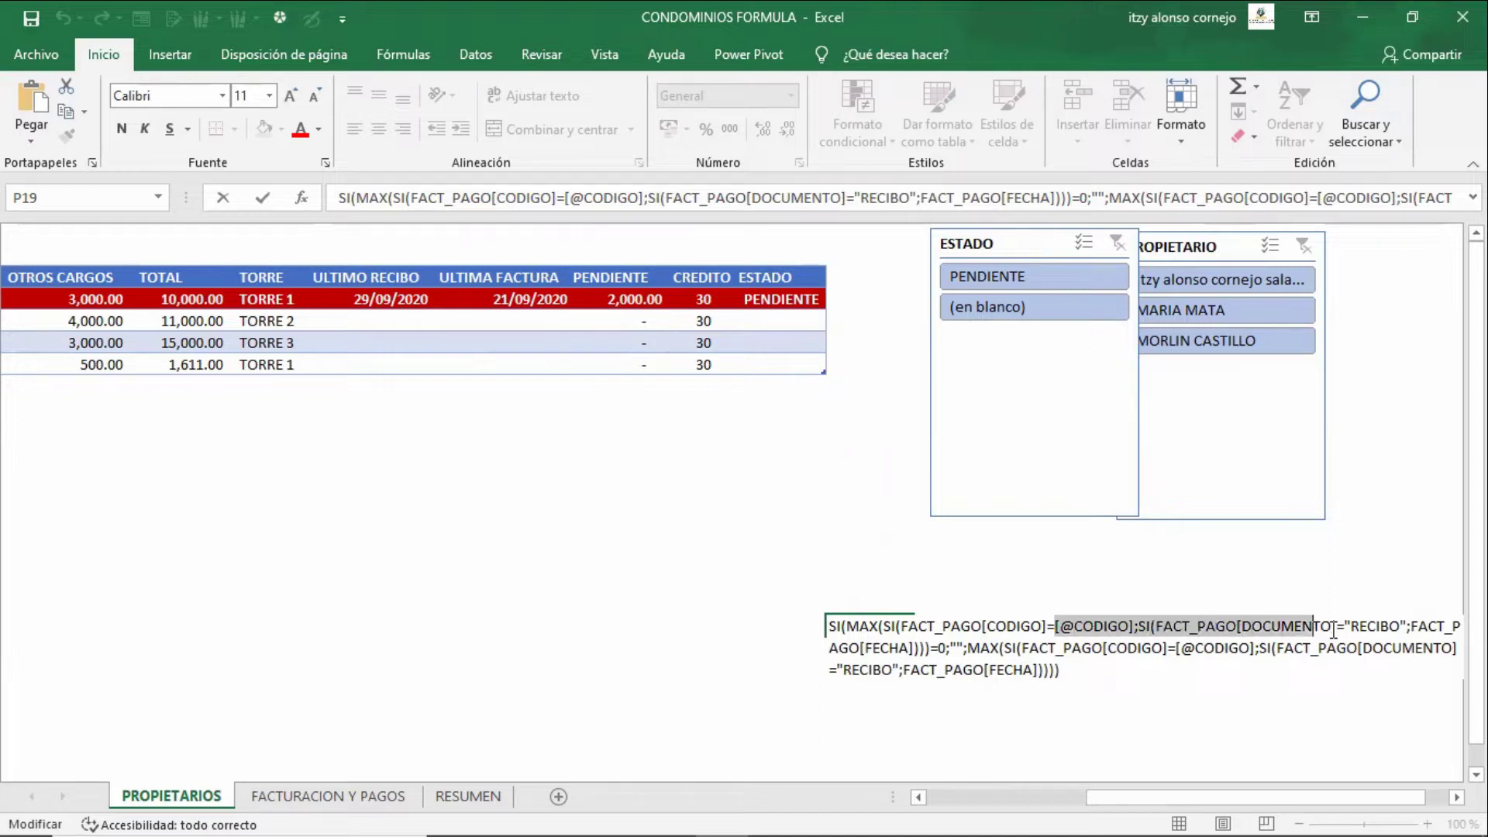
{"action": "key", "text": "shift+Right"}
{"action": "key", "text": "shift+Right"}
{"action": "key", "text": "shift+Right"}
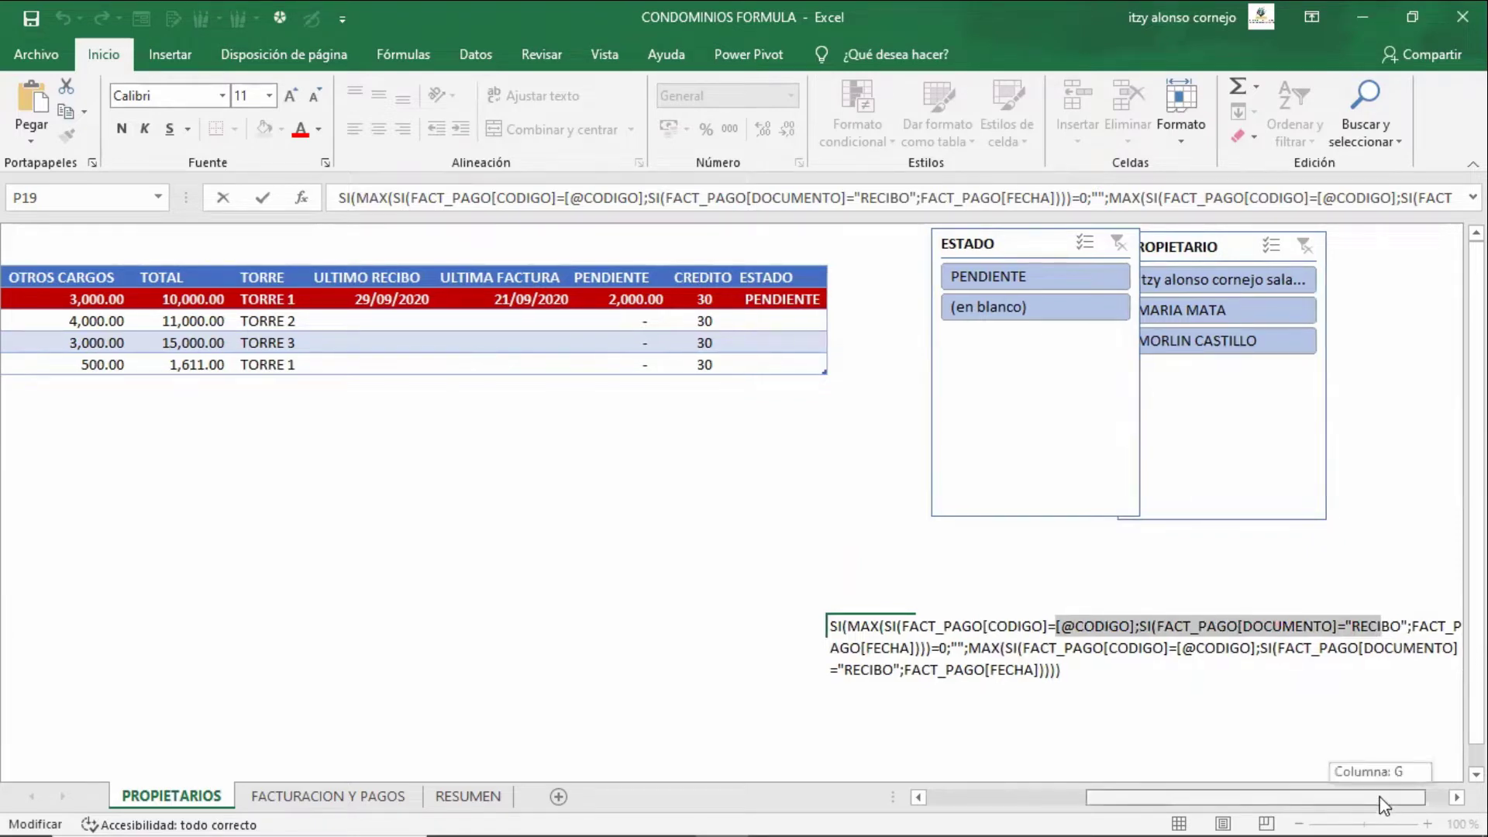
{"action": "scroll", "coordinate": [1386, 797], "scroll_direction": "right", "scroll_amount": 3}
{"action": "scroll", "coordinate": [1397, 794], "scroll_direction": "right", "scroll_amount": 1}
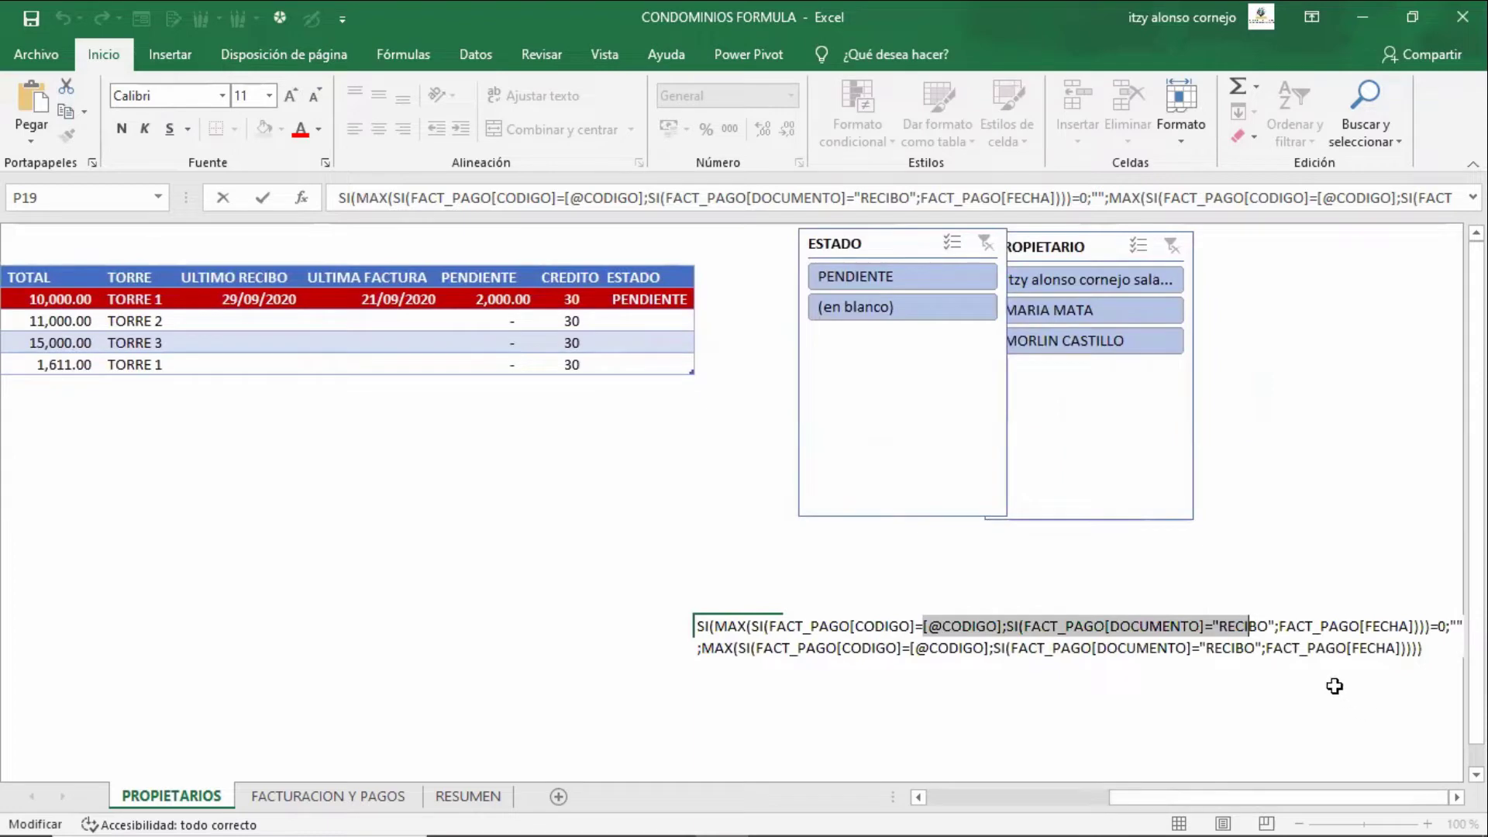
{"action": "key", "text": "Right"}
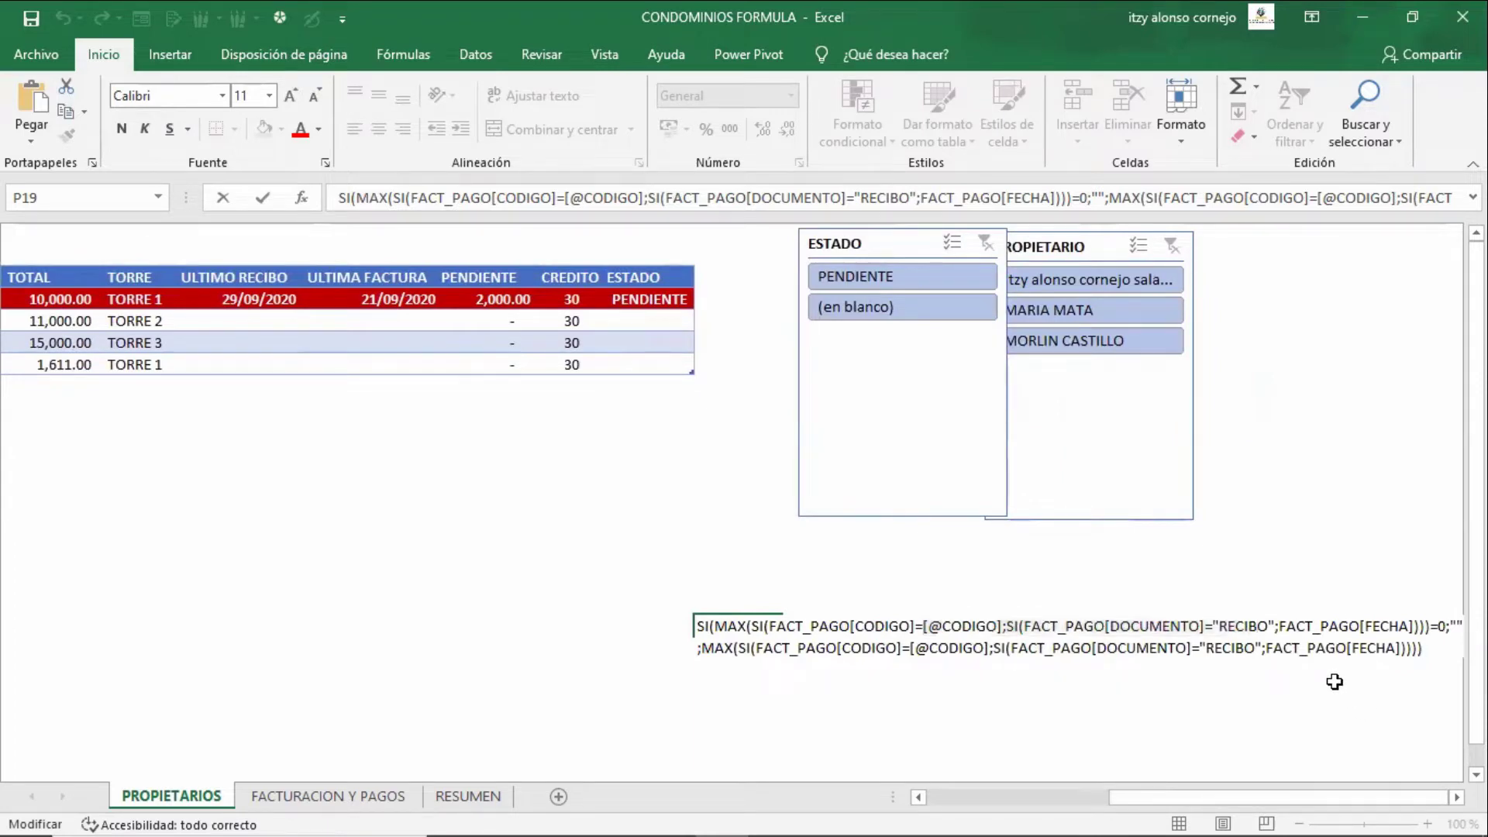
{"action": "key", "text": "Escape"}
{"action": "key", "text": "Down"}
{"action": "key", "text": "Down"}
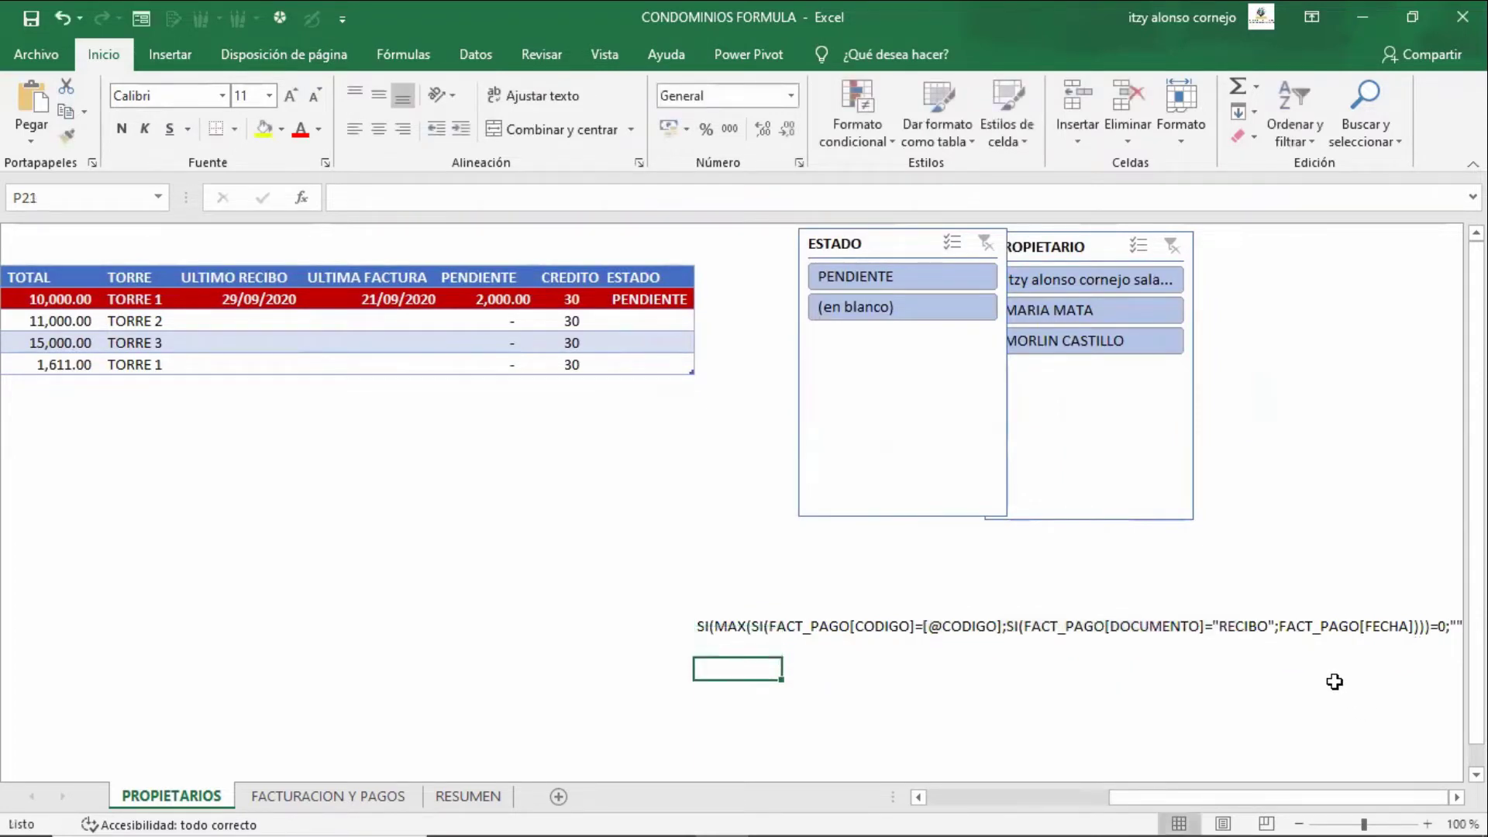
- Enter =MAX(Q21:Q23) in P21
{"action": "type", "text": "=max("}
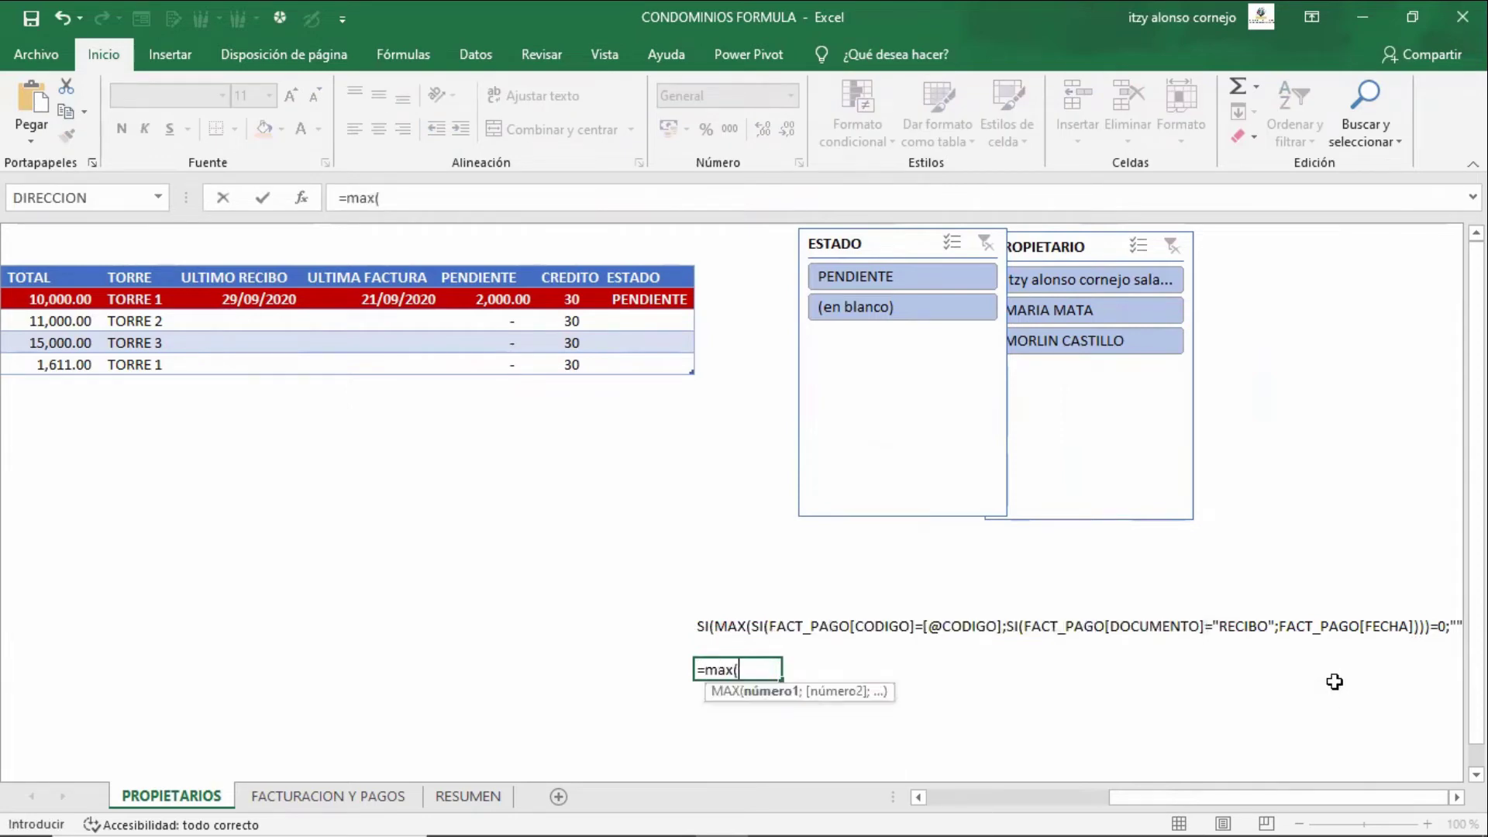
{"action": "key", "text": "Right"}
{"action": "key", "text": "shift+Down"}
{"action": "key", "text": "shift+Down"}
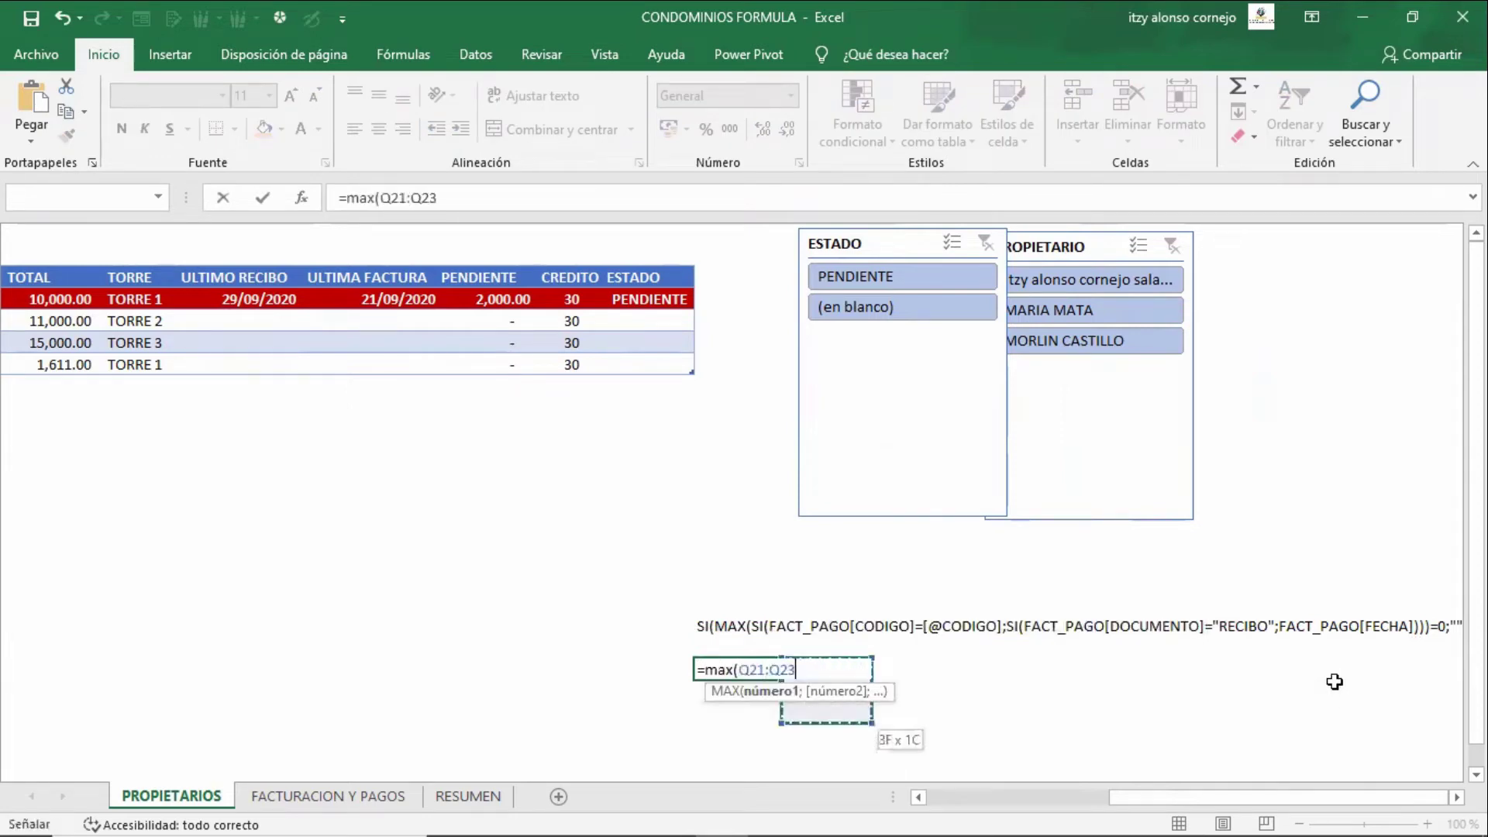
{"action": "key", "text": "ctrl+Return"}
{"action": "key", "text": "F2"}
{"action": "key", "text": "Escape"}
{"action": "key", "text": "Right"}
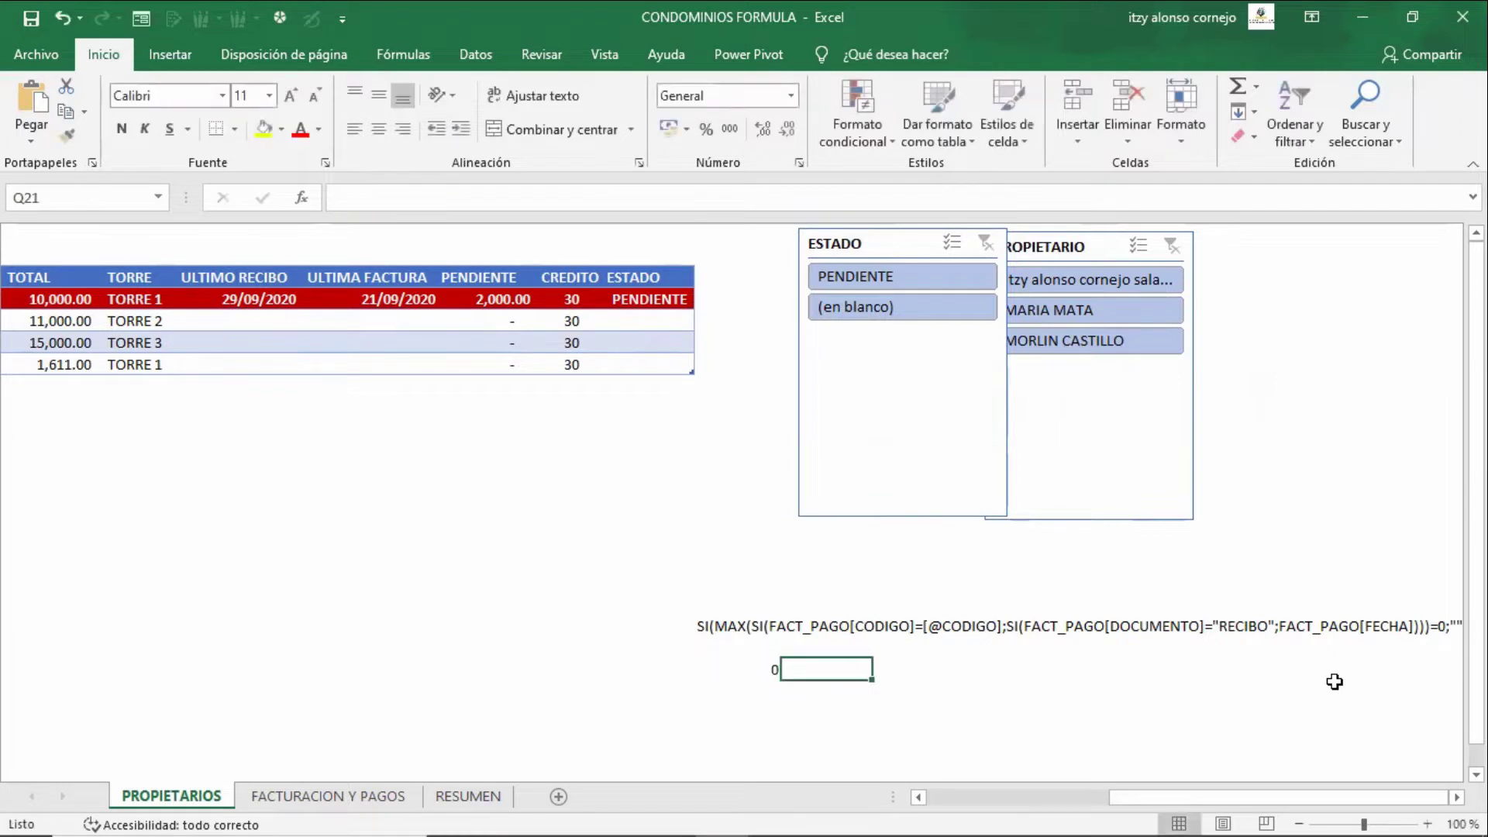
{"action": "type", "text": "22"}
- Fill Q21:Q23 with the sample values 22, 2 and 88 and check the MAX result
{"action": "key", "text": "Return"}
{"action": "type", "text": "2"}
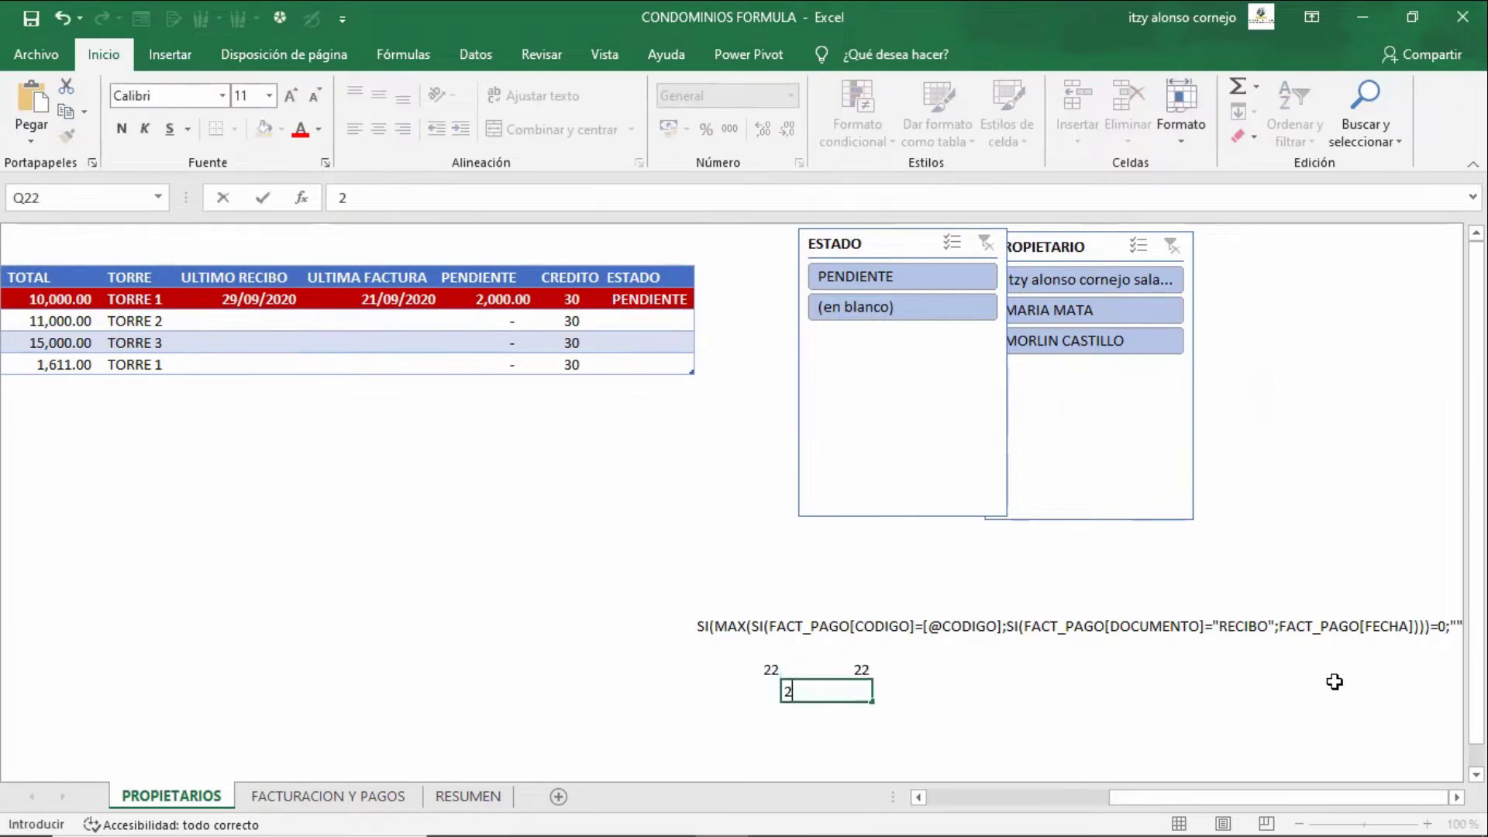
{"action": "key", "text": "Return"}
{"action": "type", "text": "88"}
{"action": "key", "text": "Return"}
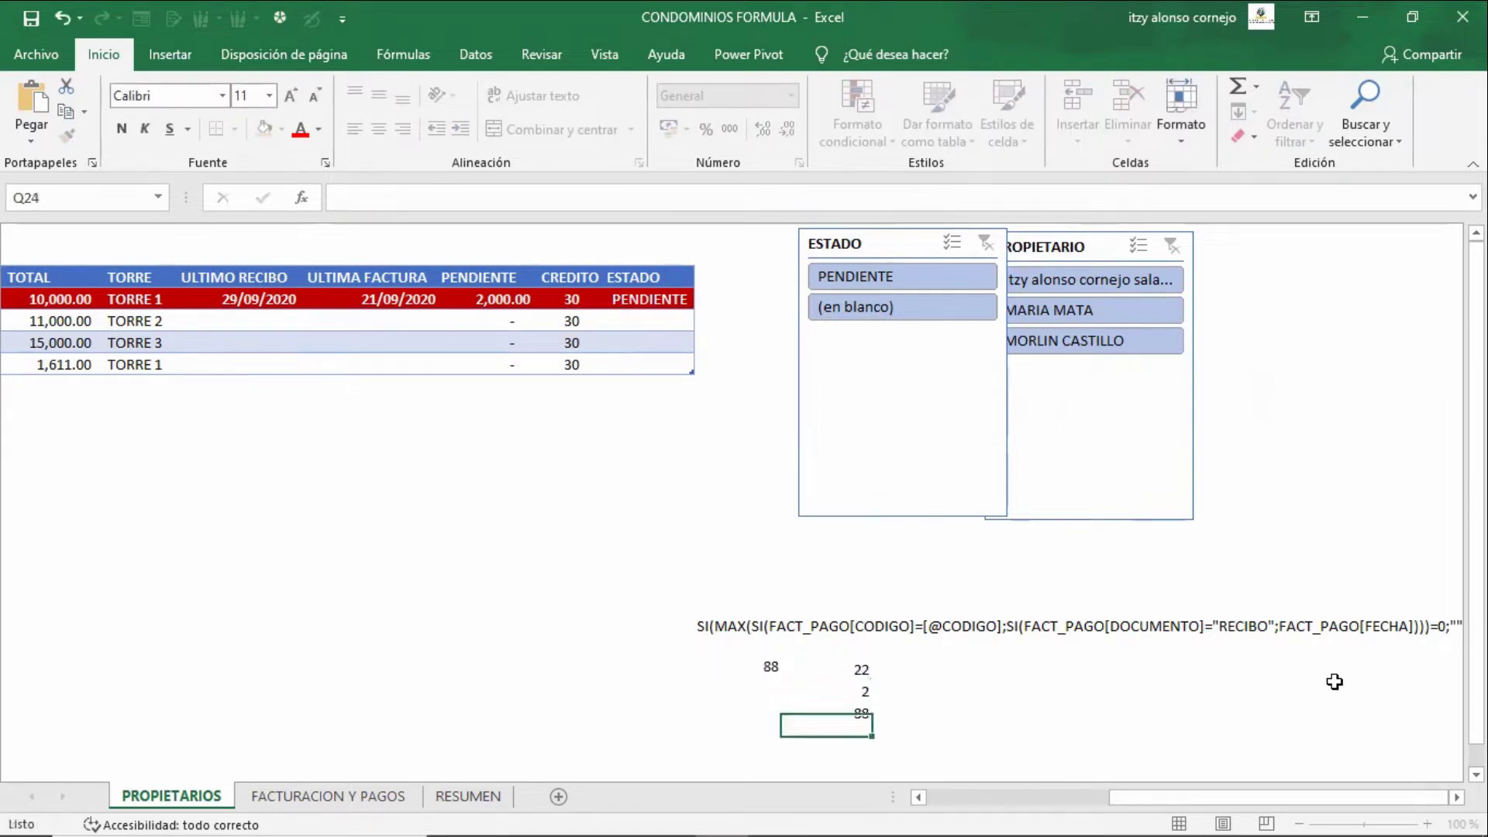
{"action": "key", "text": "Up"}
{"action": "key", "text": "Up"}
{"action": "key", "text": "Up"}
{"action": "key", "text": "Left"}
{"action": "key", "text": "F2"}
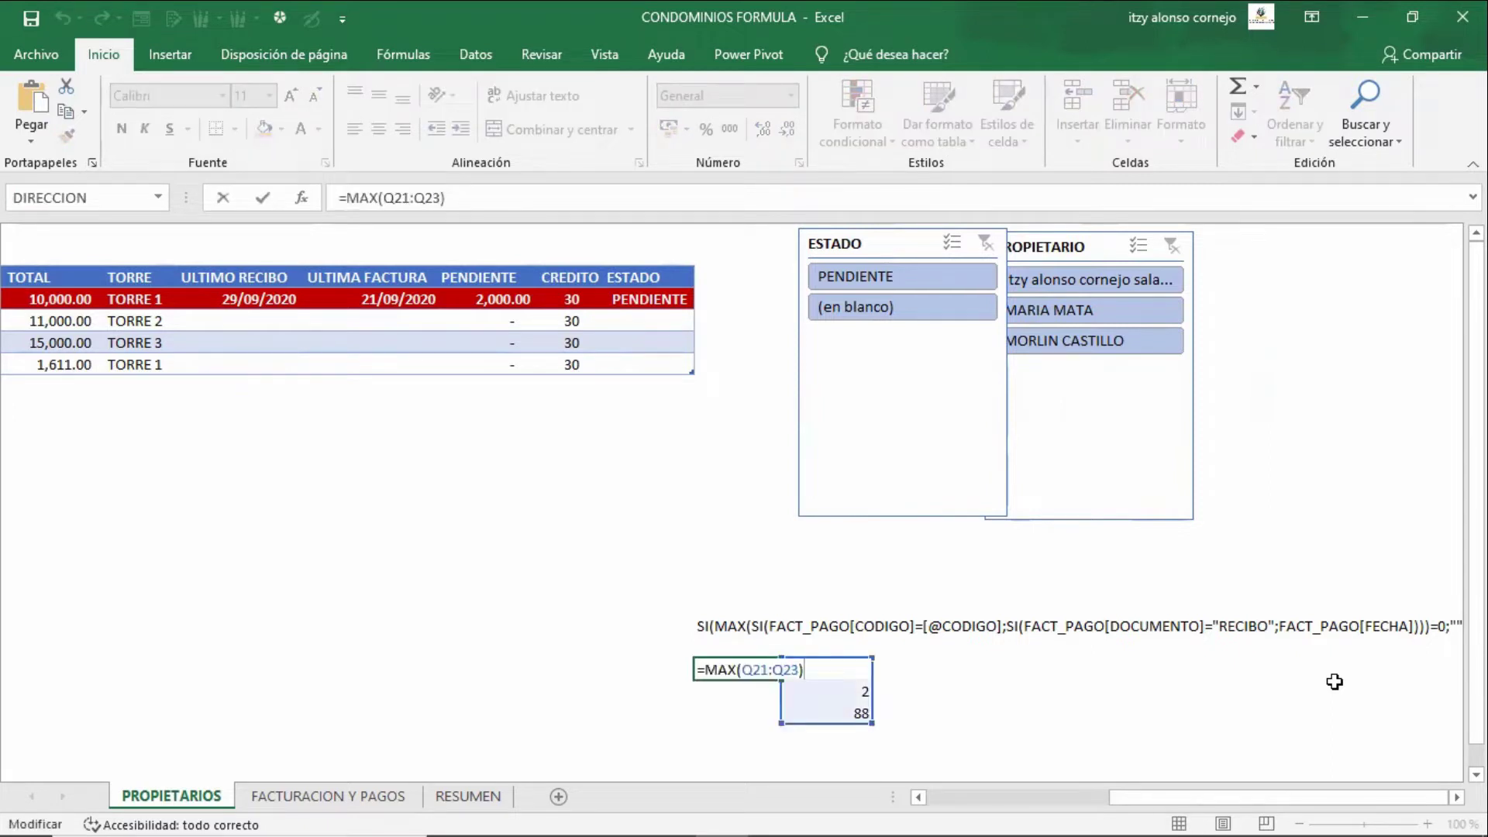
{"action": "key", "text": "Escape"}
- Review the long formula text along row 19, then go to R21
{"action": "key", "text": "Up"}
{"action": "key", "text": "Up"}
{"action": "key", "text": "Right"}
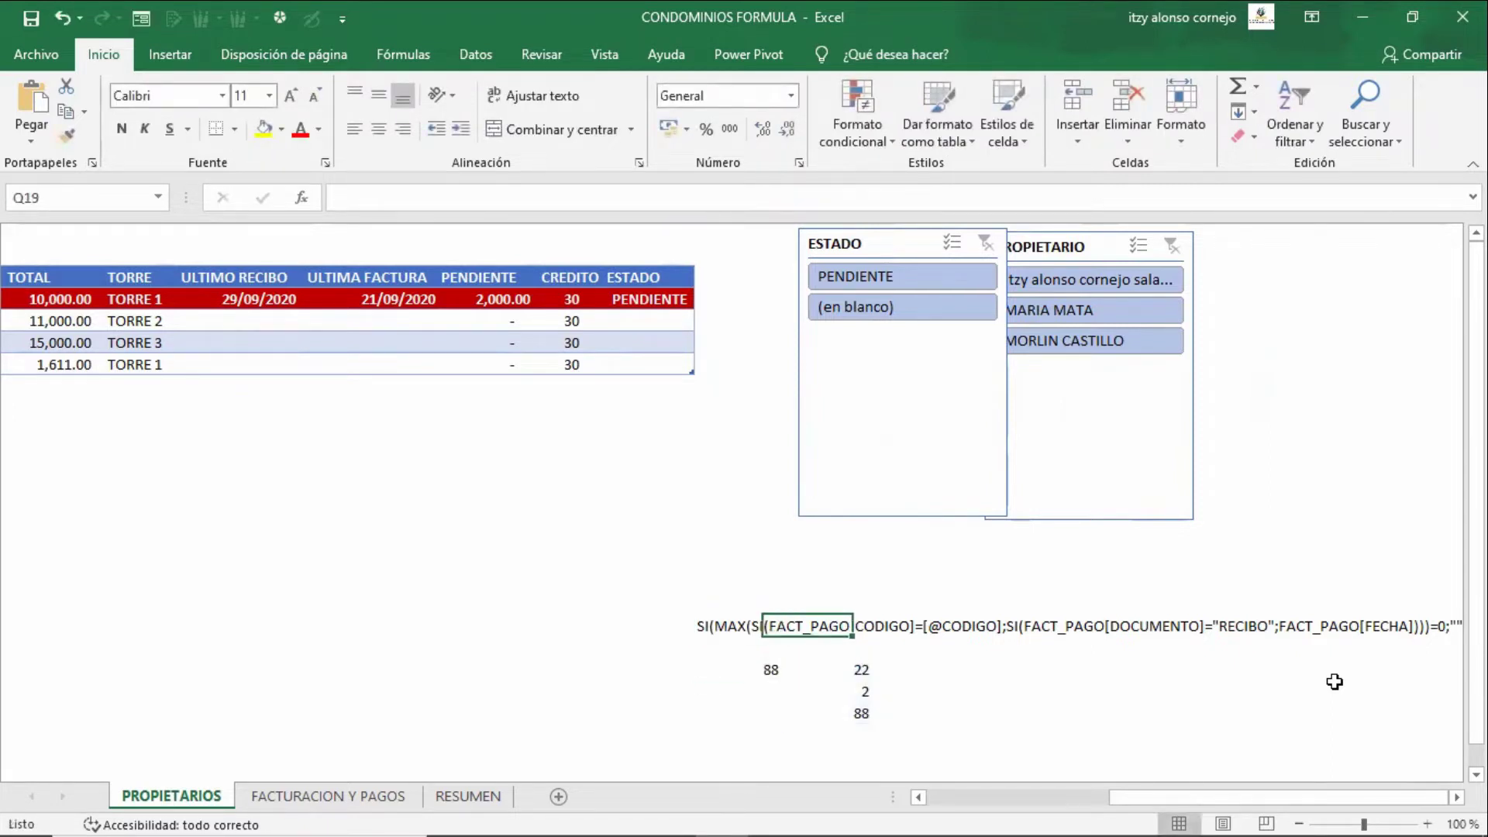
{"action": "key", "text": "Right"}
{"action": "key", "text": "Right"}
{"action": "key", "text": "Right"}
{"action": "key", "text": "Right"}
{"action": "key", "text": "Right"}
{"action": "key", "text": "Right"}
{"action": "key", "text": "Right"}
{"action": "key", "text": "Right"}
{"action": "key", "text": "Right"}
{"action": "key", "text": "Right"}
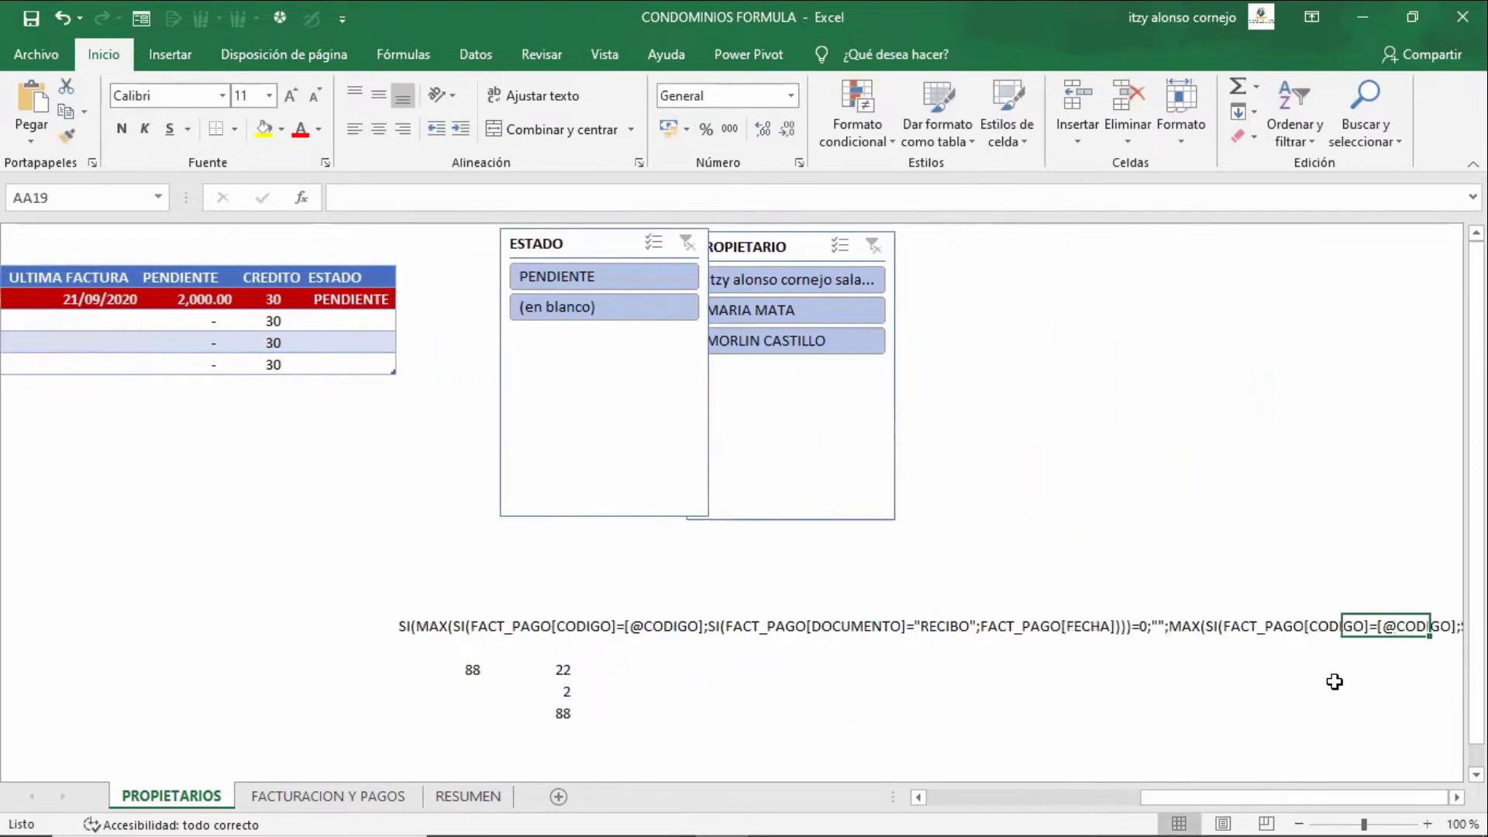
{"action": "key", "text": "Right"}
{"action": "key", "text": "Right"}
{"action": "key", "text": "Right"}
{"action": "key", "text": "Right"}
{"action": "key", "text": "Right"}
{"action": "key", "text": "Right"}
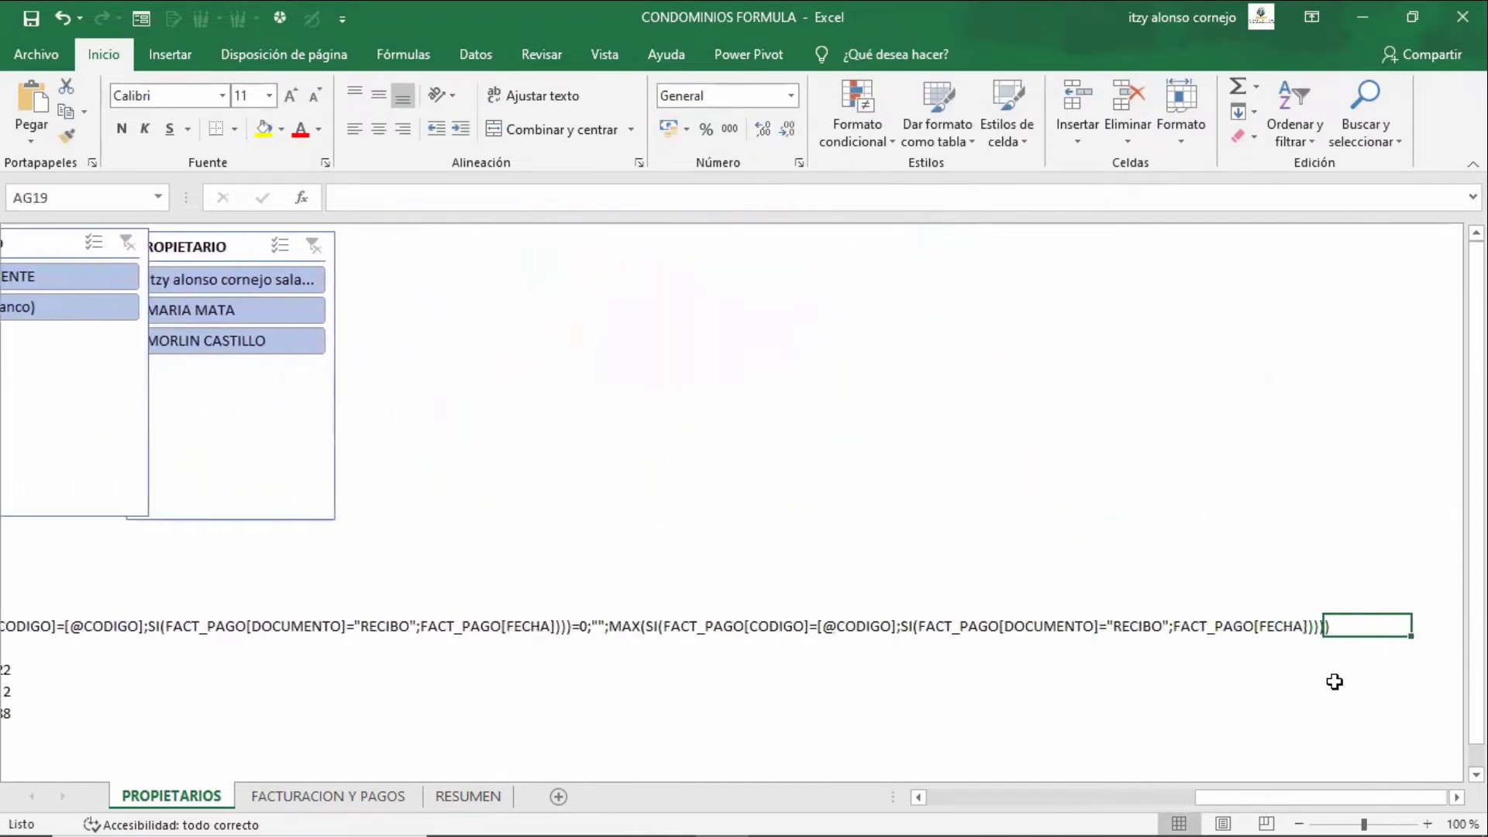
{"action": "key", "text": "Left"}
{"action": "key", "text": "Left"}
{"action": "key", "text": "Left"}
{"action": "key", "text": "Left"}
{"action": "key", "text": "Left"}
{"action": "key", "text": "Left"}
{"action": "key", "text": "Left"}
{"action": "key", "text": "Left"}
{"action": "key", "text": "Left"}
{"action": "key", "text": "Left"}
{"action": "key", "text": "Left"}
{"action": "key", "text": "Left"}
{"action": "key", "text": "Left"}
{"action": "key", "text": "Left"}
{"action": "key", "text": "Left"}
{"action": "key", "text": "Left"}
{"action": "key", "text": "Left"}
{"action": "key", "text": "Left"}
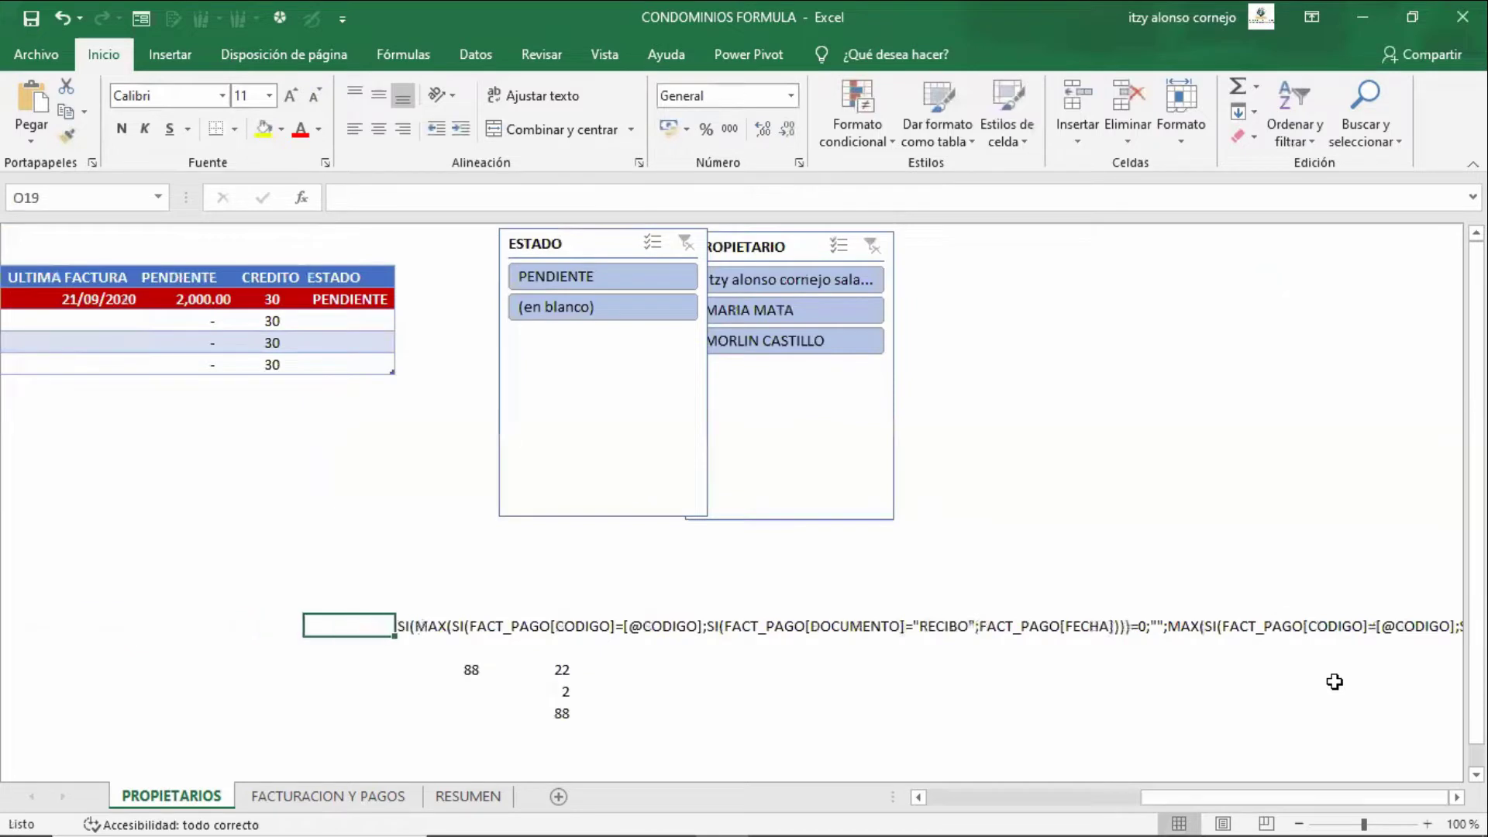
{"action": "key", "text": "Right"}
{"action": "key", "text": "Down"}
{"action": "key", "text": "Down"}
{"action": "key", "text": "Down"}
{"action": "key", "text": "Right"}
{"action": "key", "text": "Right"}
{"action": "key", "text": "Up"}
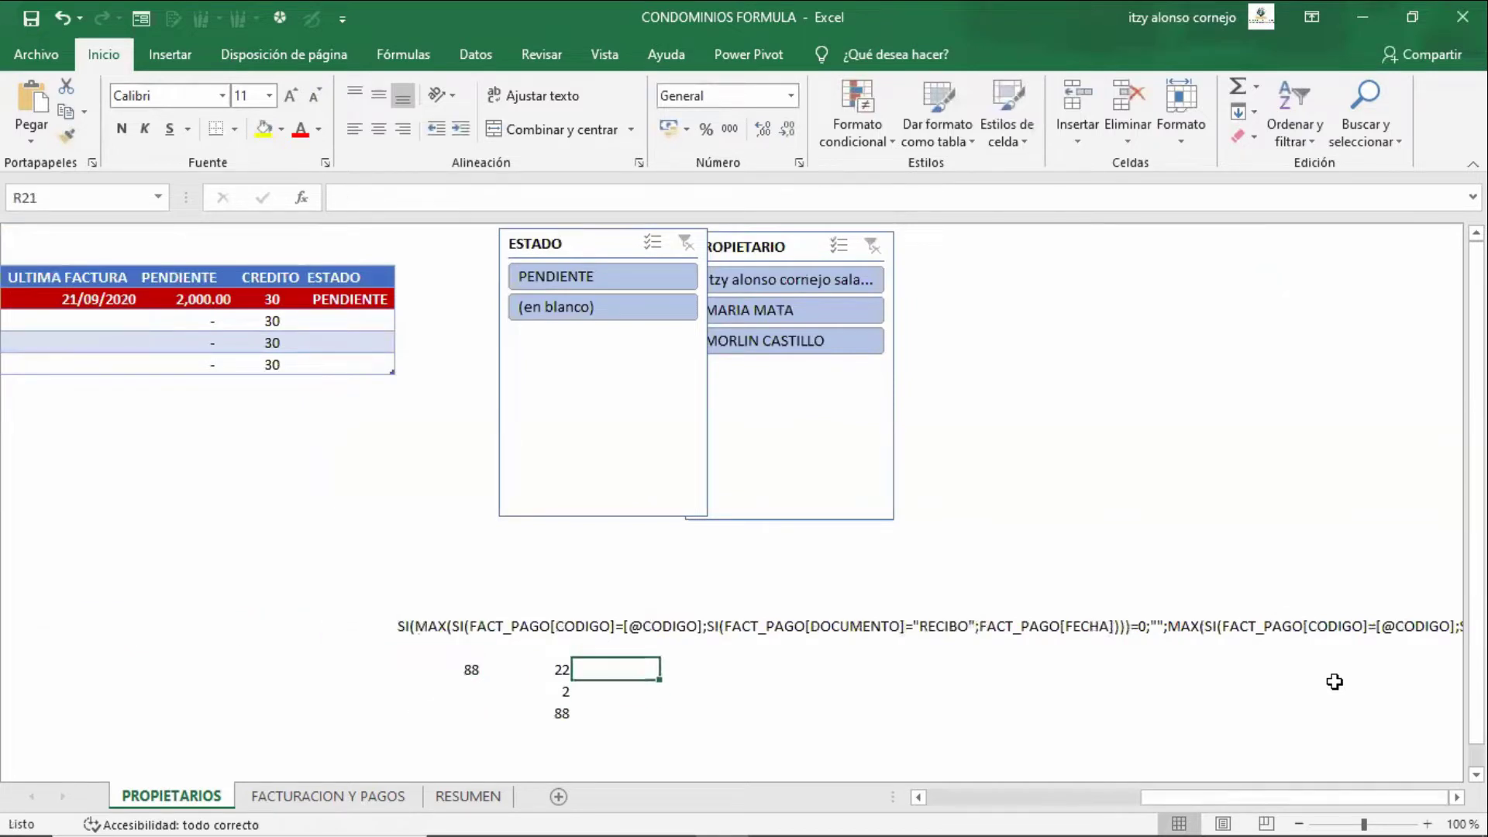
- Enter =SI(Q21>2;"Mayor";"") in R21 and copy it down to R23
{"action": "type", "text": "=si("}
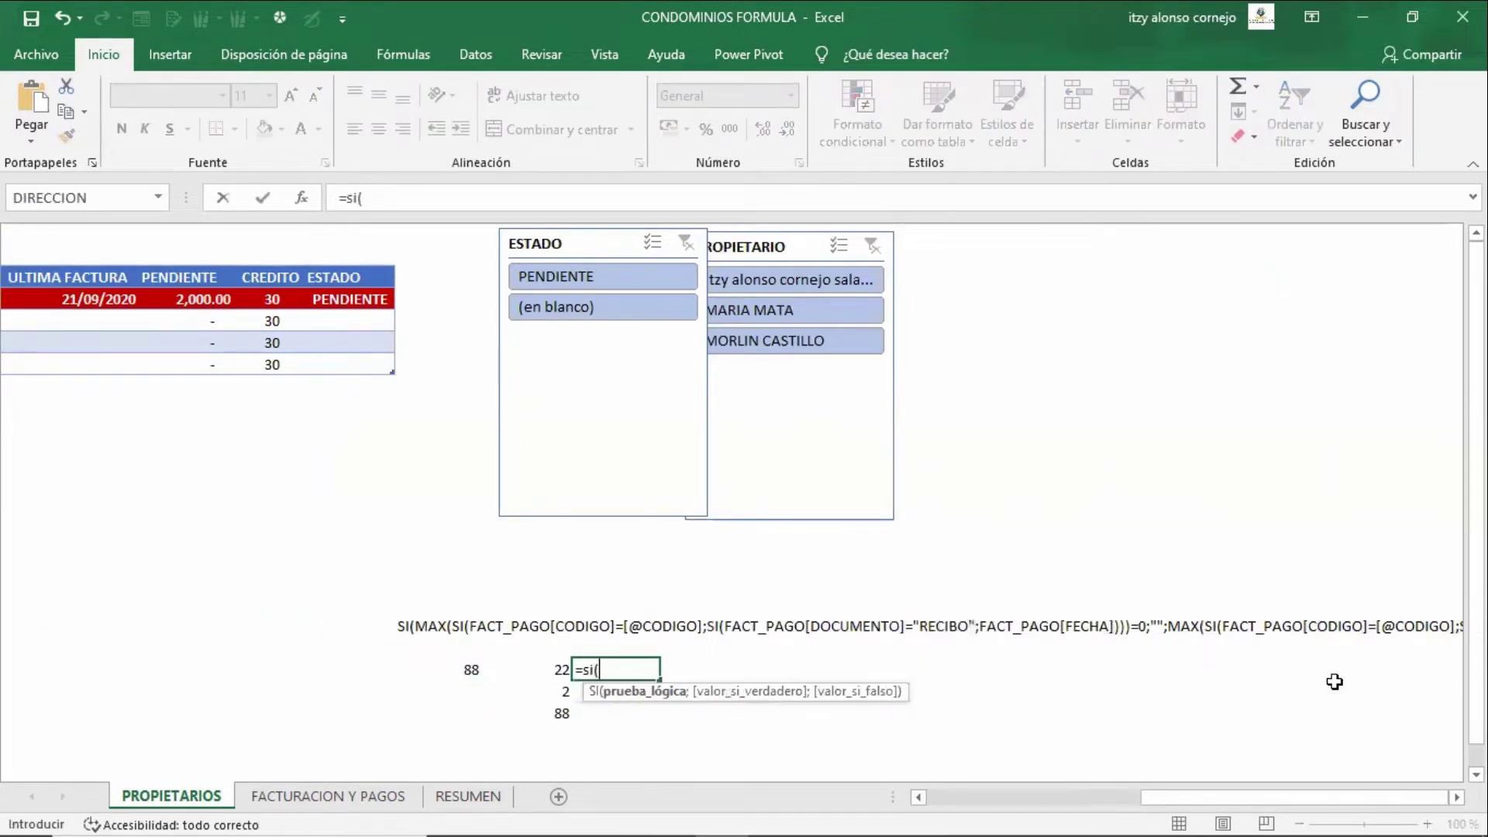
{"action": "key", "text": "Left"}
{"action": "type", "text": ">"}
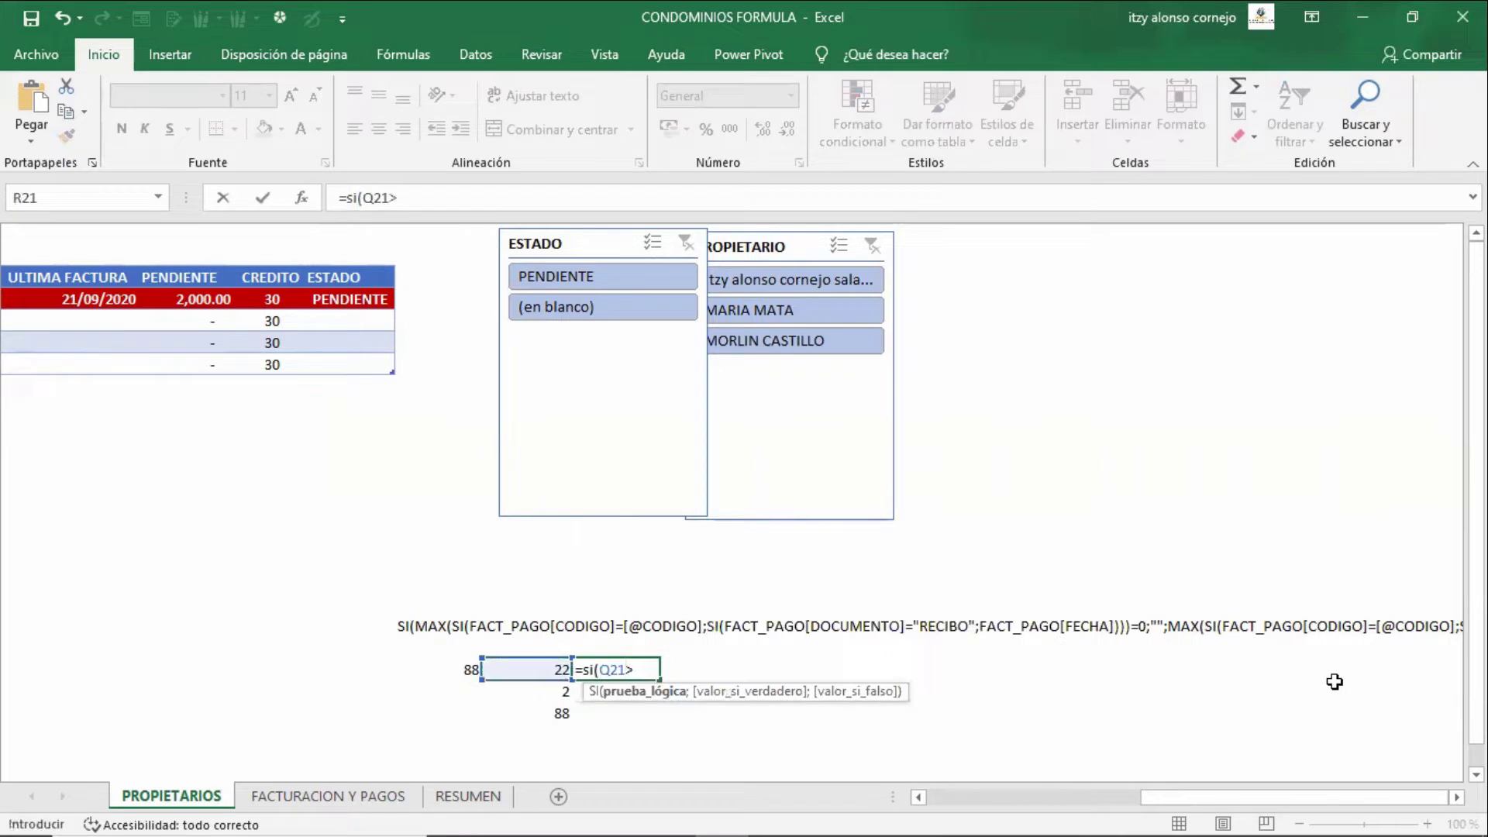
{"action": "type", "text": "2"}
{"action": "type", "text": ";"}
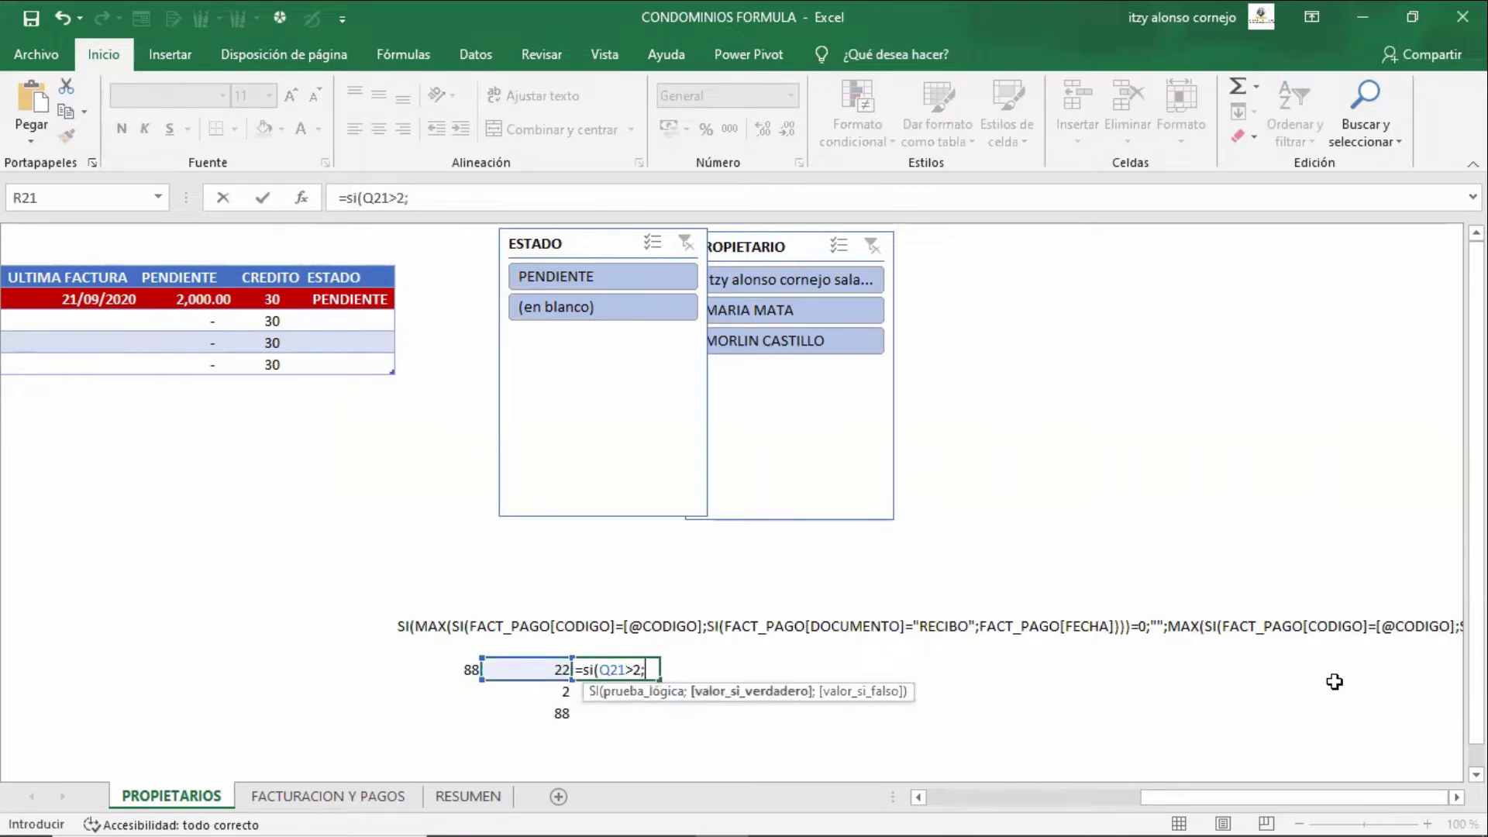
{"action": "type", "text": "\"Mayor\";\"\""}
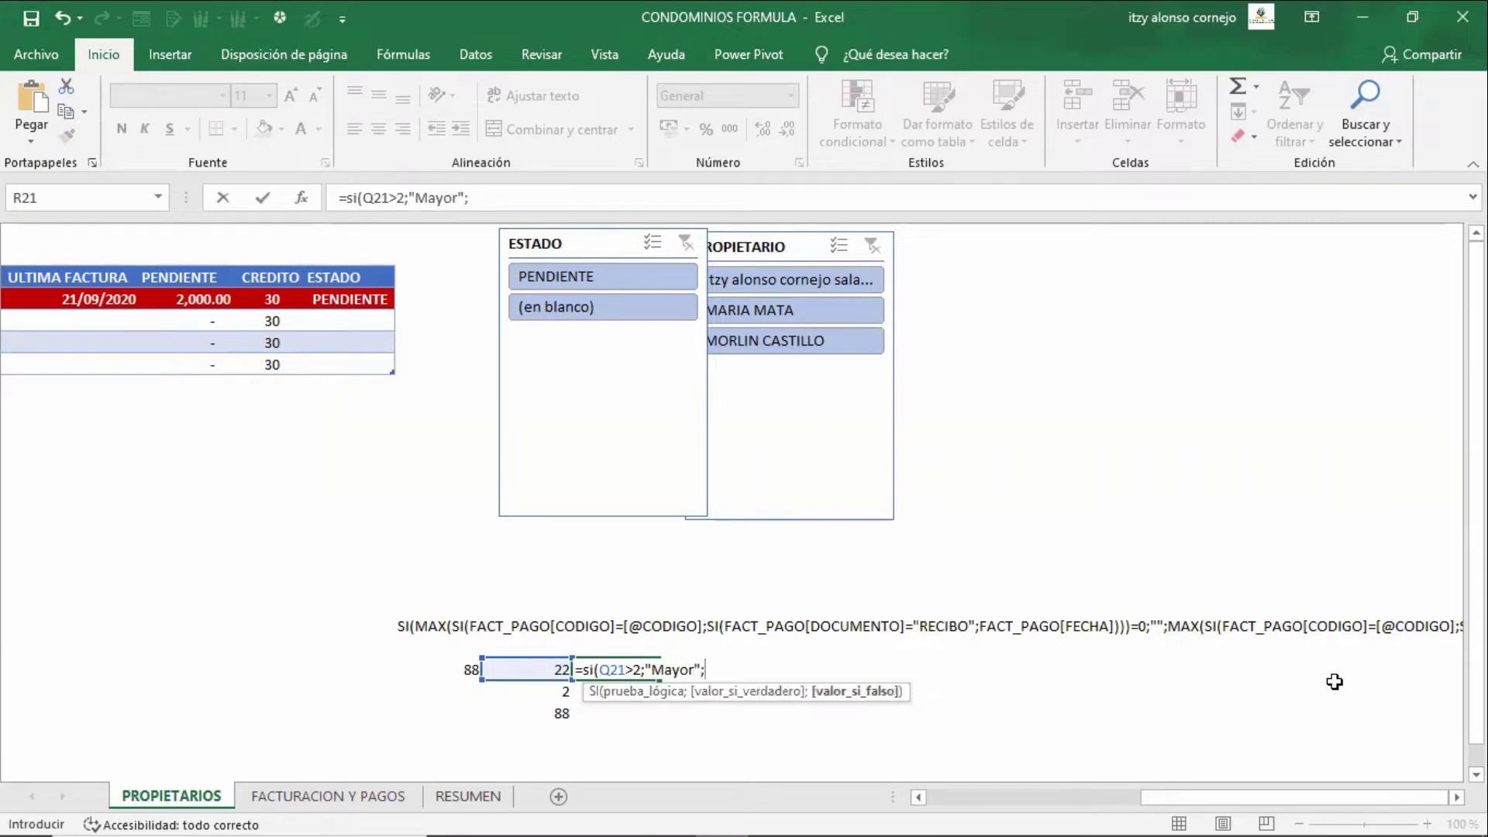
{"action": "type", "text": ")"}
{"action": "key", "text": "Return"}
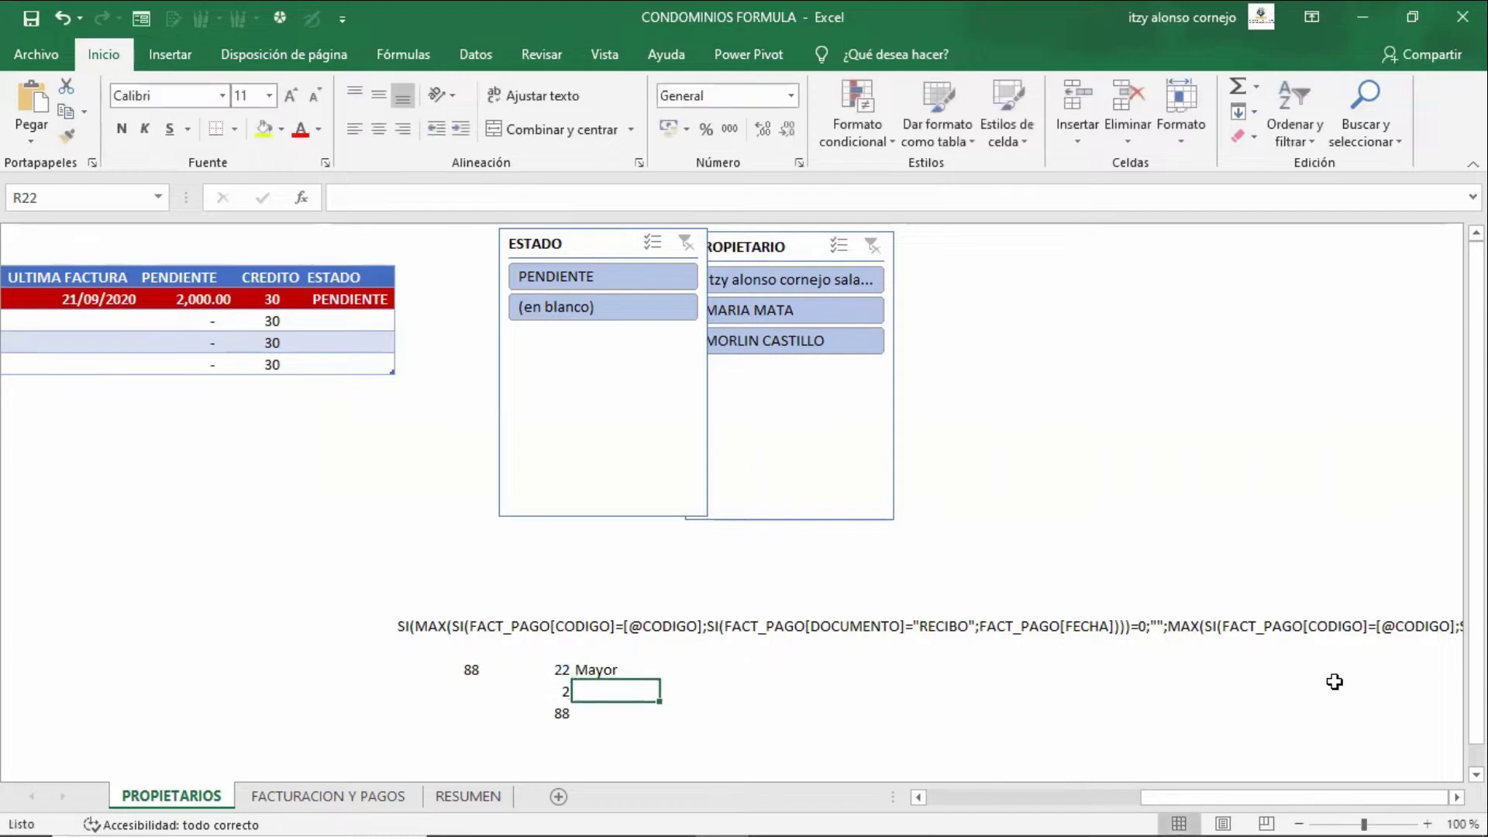
{"action": "key", "text": "Up"}
{"action": "key", "text": "ctrl+c"}
{"action": "key", "text": "shift+Down"}
{"action": "key", "text": "shift+Down"}
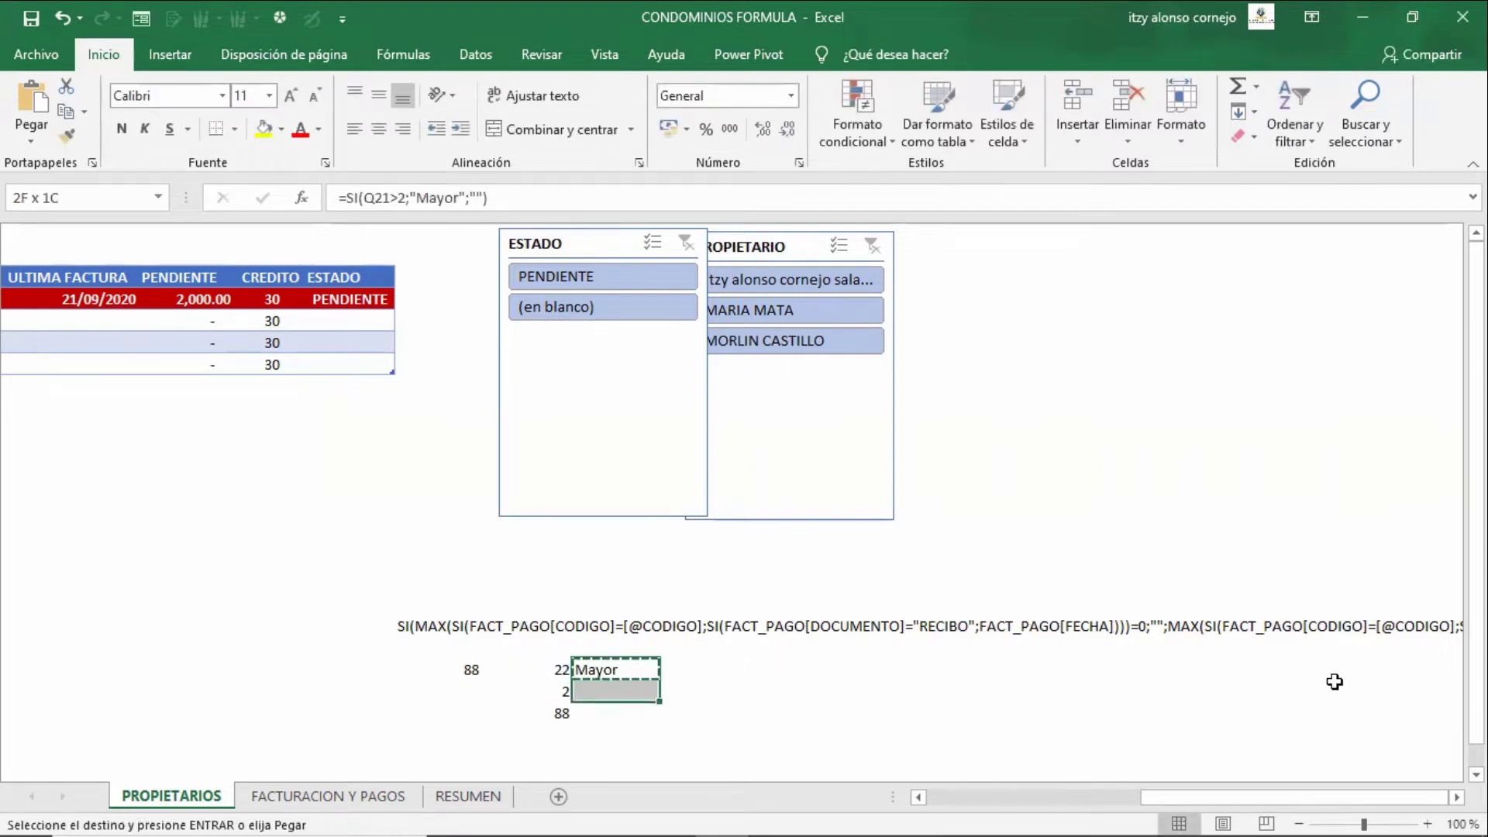
{"action": "key", "text": "Return"}
- Compare the copied SI formulas in R21:R23, then return to the MAX result in P21
{"action": "key", "text": "Down"}
{"action": "key", "text": "Up"}
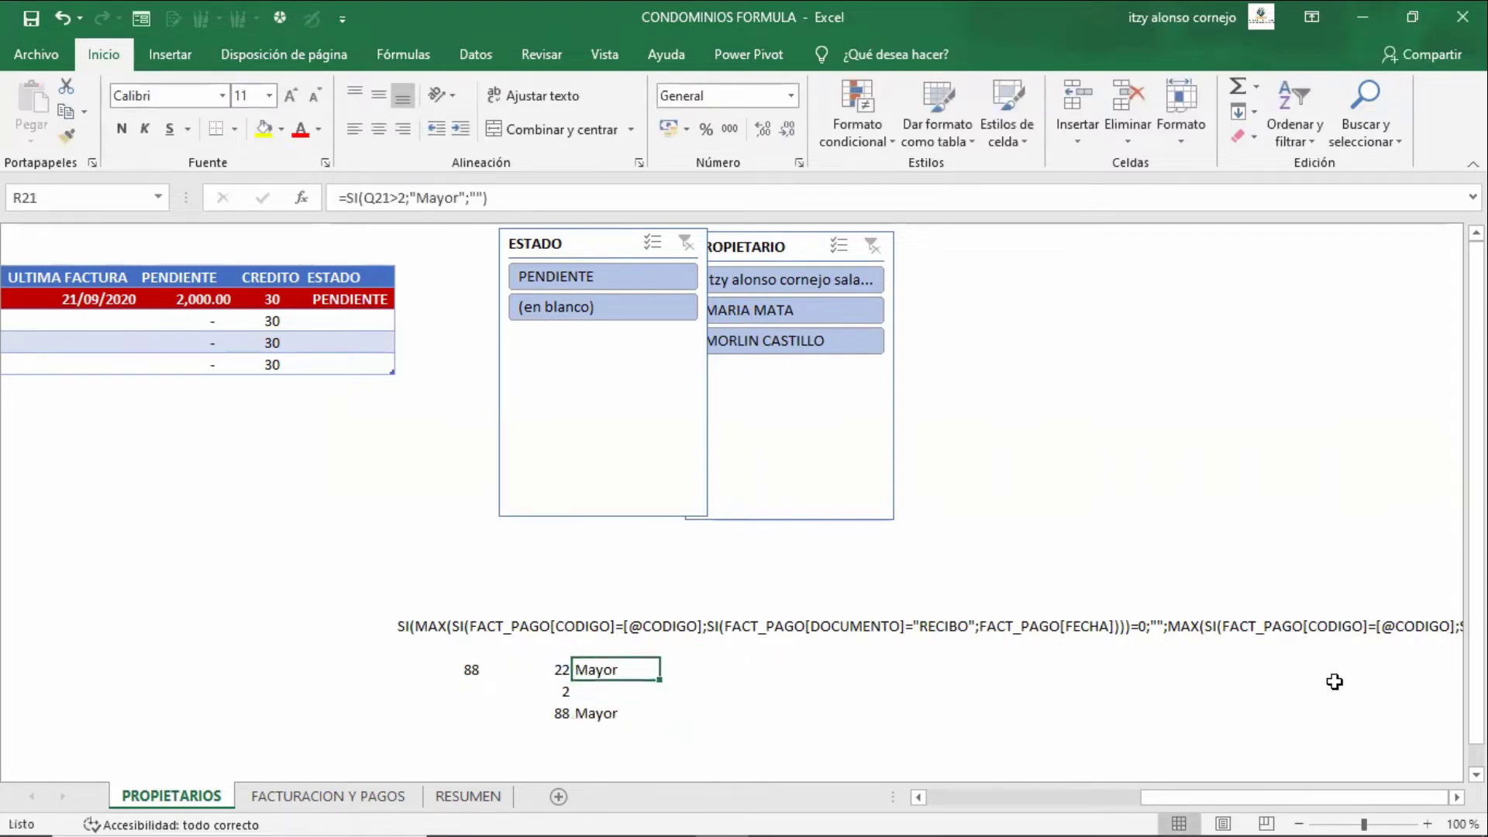
{"action": "key", "text": "Down"}
{"action": "key", "text": "Up"}
{"action": "key", "text": "Down"}
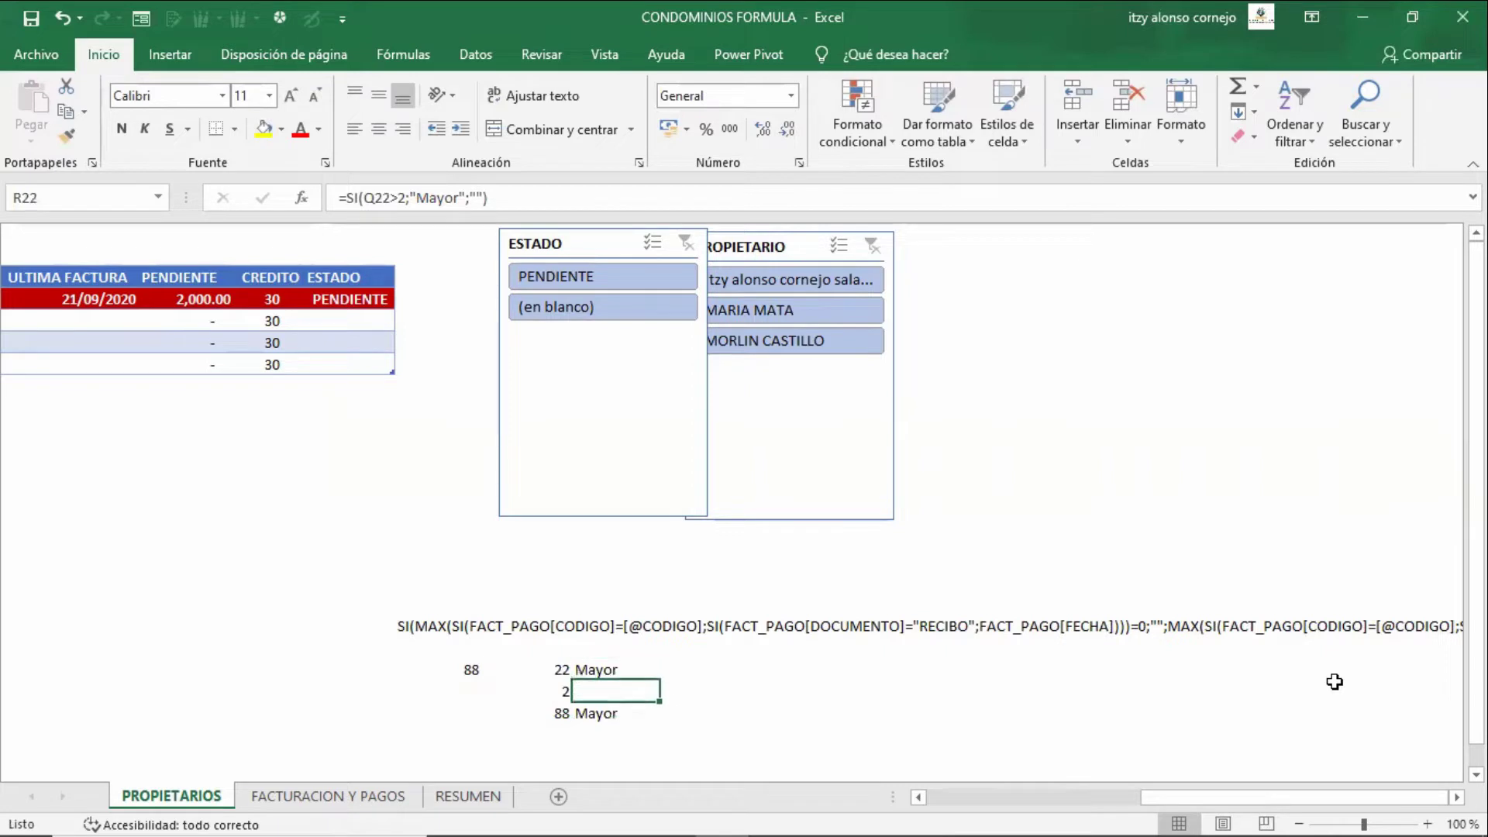
{"action": "key", "text": "Up"}
{"action": "key", "text": "Down"}
{"action": "key", "text": "Down"}
{"action": "key", "text": "Up"}
{"action": "key", "text": "Up"}
{"action": "key", "text": "Down"}
{"action": "key", "text": "Up"}
{"action": "key", "text": "Left"}
{"action": "key", "text": "Left"}
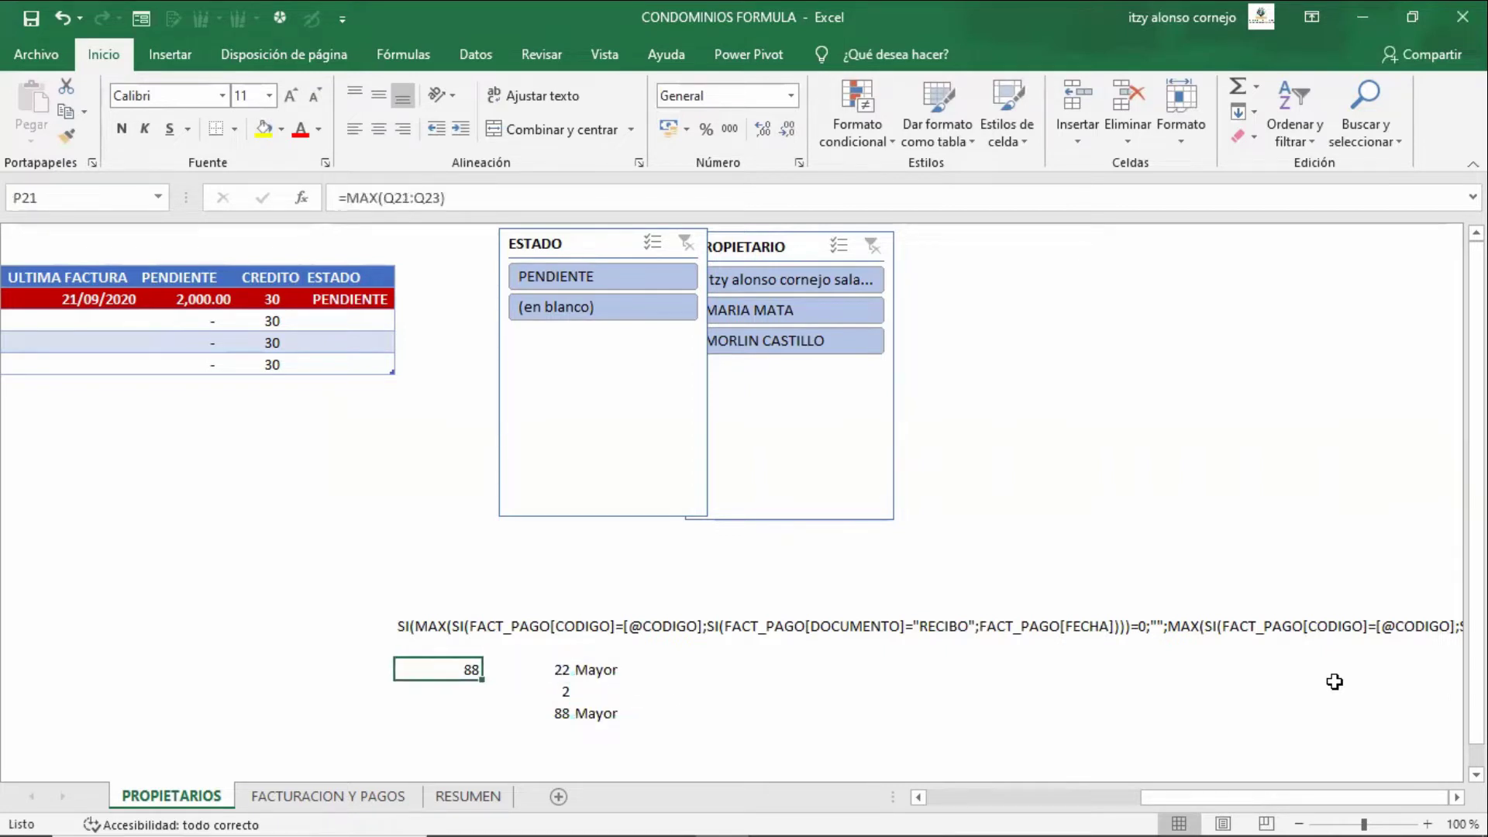
{"action": "key", "text": "shift+Right"}
{"action": "key", "text": "shift+Right"}
{"action": "key", "text": "Up"}
{"action": "key", "text": "Up"}
{"action": "key", "text": "F2"}
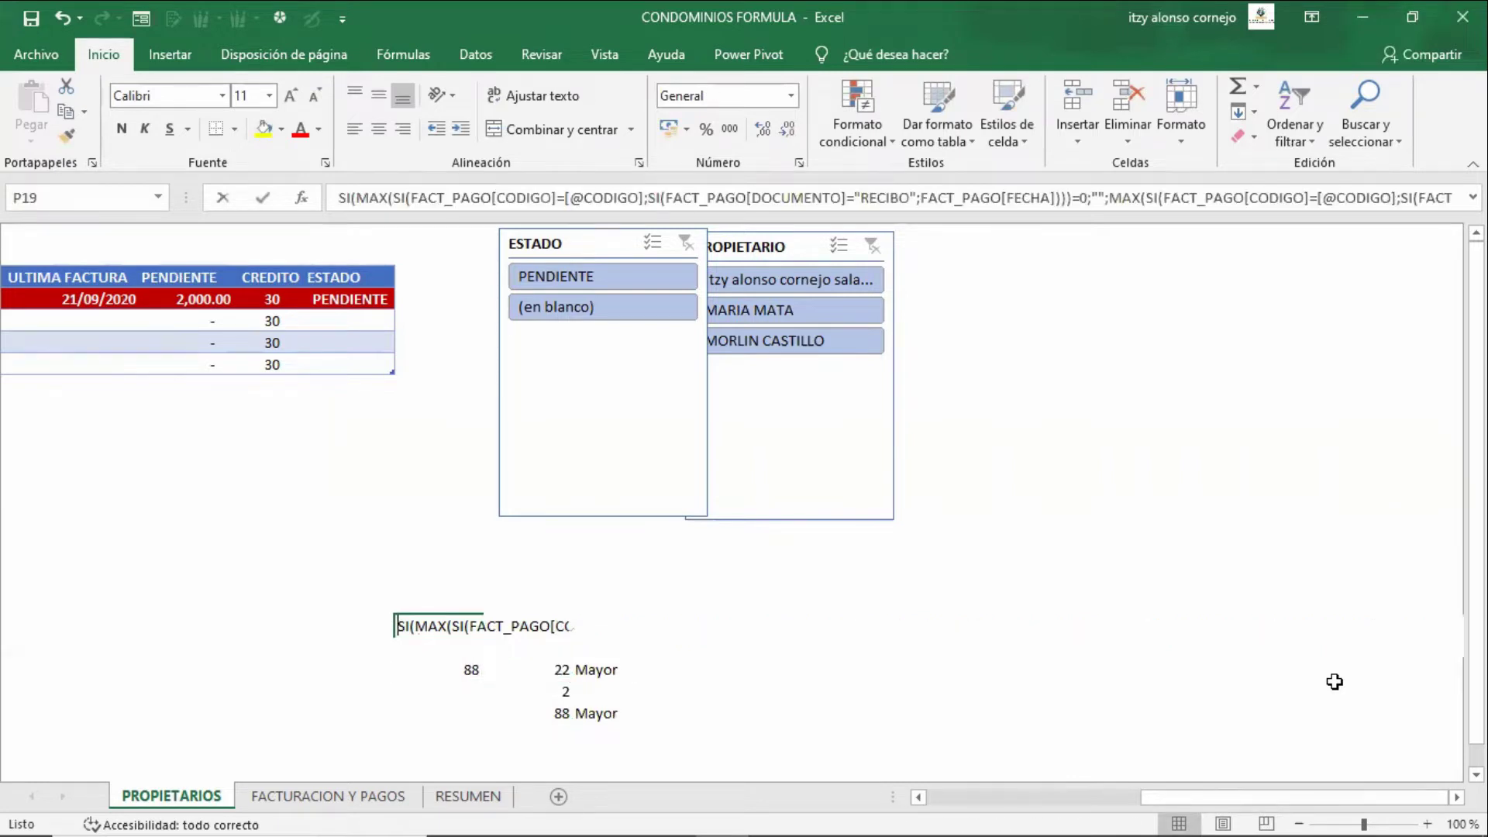
{"action": "key", "text": "F2"}
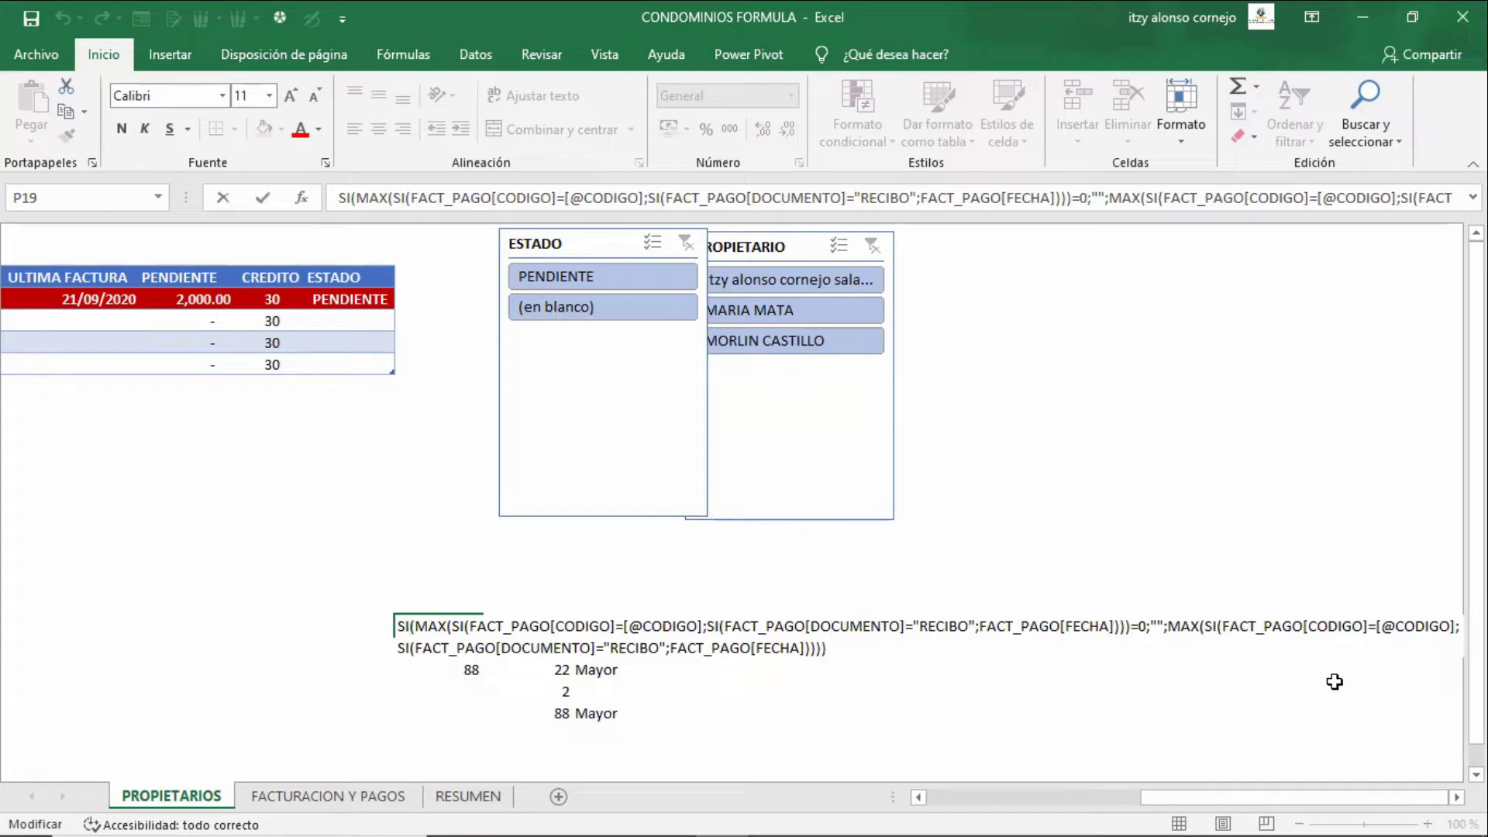
{"action": "key", "text": "Right"}
{"action": "key", "text": "Right"}
{"action": "key", "text": "Right"}
{"action": "key", "text": "shift+Right"}
{"action": "key", "text": "shift+Right"}
{"action": "key", "text": "shift+Right"}
{"action": "key", "text": "shift+Right"}
{"action": "key", "text": "shift+Right"}
{"action": "key", "text": "shift+Right"}
{"action": "key", "text": "shift+Right"}
{"action": "key", "text": "shift+Right"}
{"action": "key", "text": "shift+Right"}
{"action": "key", "text": "shift+Right"}
{"action": "key", "text": "shift+Right"}
{"action": "key", "text": "shift+Right"}
{"action": "key", "text": "shift+Right"}
{"action": "key", "text": "shift+Right"}
{"action": "key", "text": "shift+Right"}
{"action": "key", "text": "shift+Right"}
{"action": "key", "text": "shift+Right"}
{"action": "key", "text": "shift+Right"}
{"action": "key", "text": "shift+Right"}
{"action": "key", "text": "shift+Right"}
{"action": "key", "text": "shift+Right"}
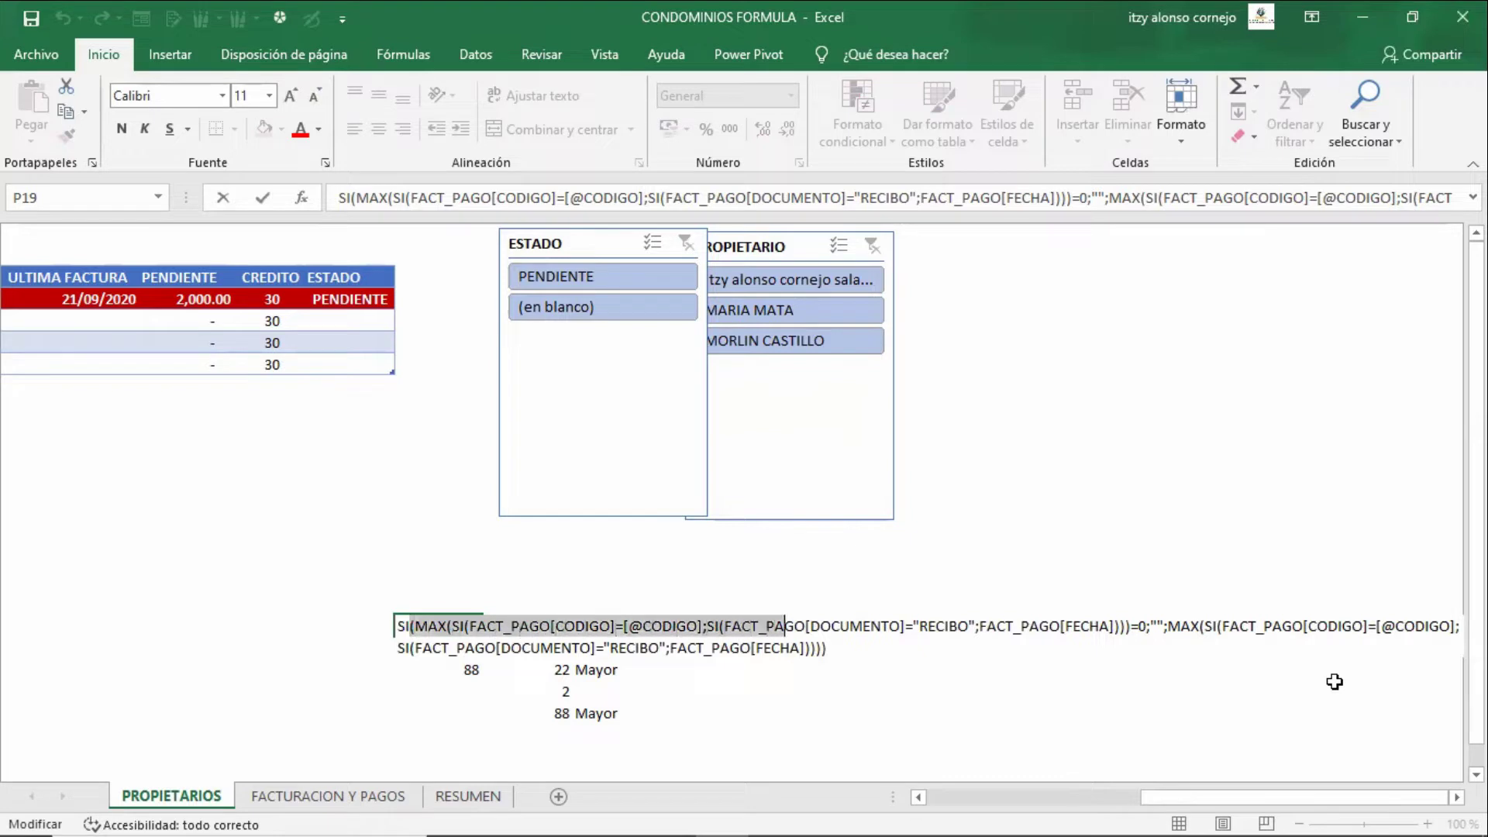
{"action": "key", "text": "shift+Right"}
{"action": "key", "text": "shift+Right"}
{"action": "key", "text": "shift+Right"}
{"action": "key", "text": "shift+Right"}
{"action": "key", "text": "shift+Right"}
{"action": "key", "text": "shift+Right"}
{"action": "key", "text": "shift+Right"}
{"action": "key", "text": "shift+Right"}
{"action": "key", "text": "shift+Right"}
{"action": "key", "text": "shift+Right"}
{"action": "key", "text": "shift+Right"}
{"action": "key", "text": "shift+Right"}
{"action": "key", "text": "shift+Right"}
{"action": "key", "text": "shift+Right"}
{"action": "key", "text": "shift+Right"}
{"action": "key", "text": "shift+Right"}
{"action": "key", "text": "shift+Right"}
{"action": "key", "text": "shift+Right"}
{"action": "key", "text": "shift+Right"}
{"action": "key", "text": "shift+Right"}
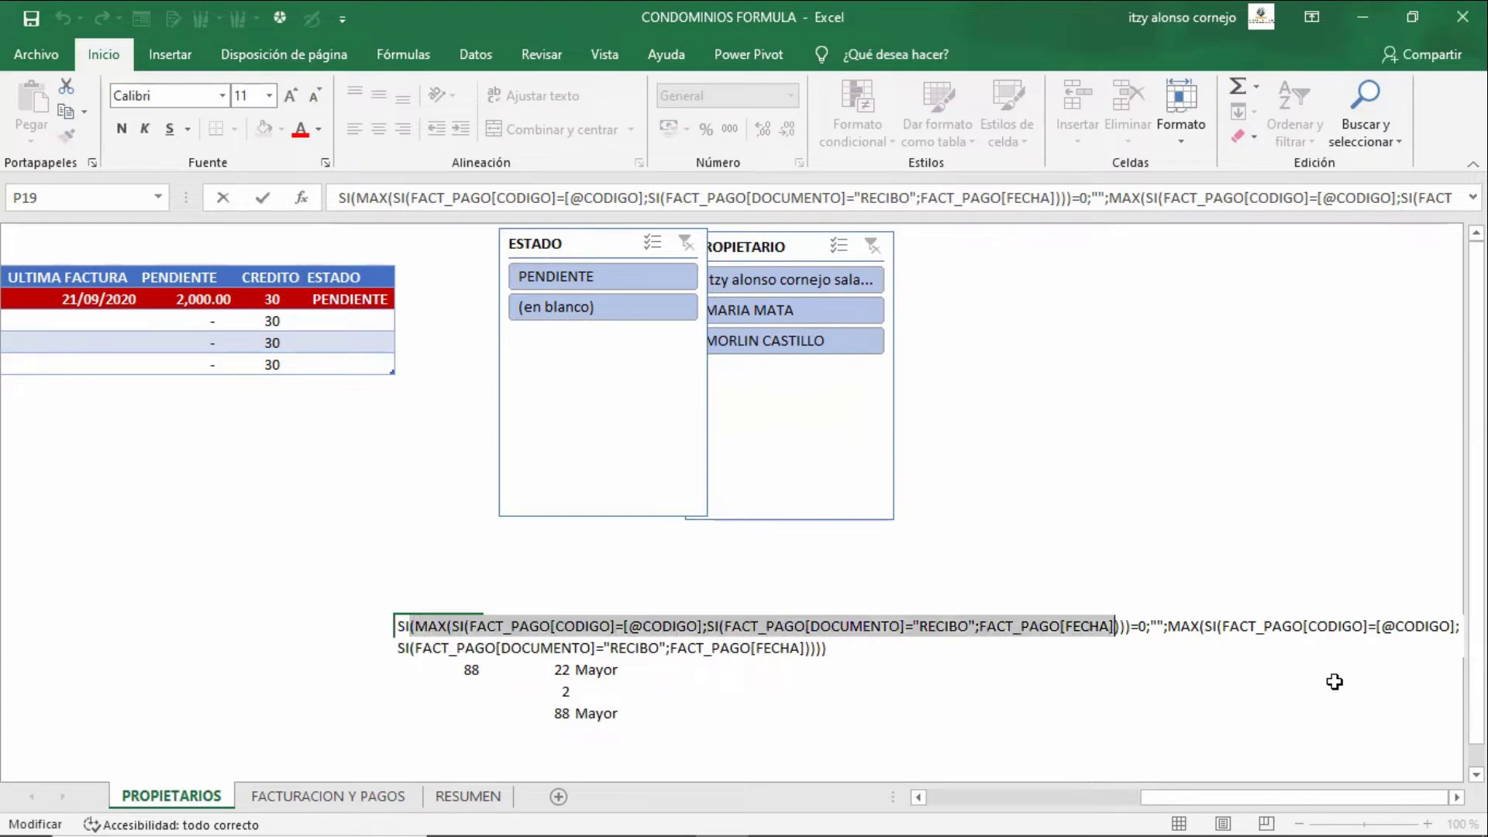
{"action": "key", "text": "shift+Right"}
{"action": "key", "text": "Escape"}
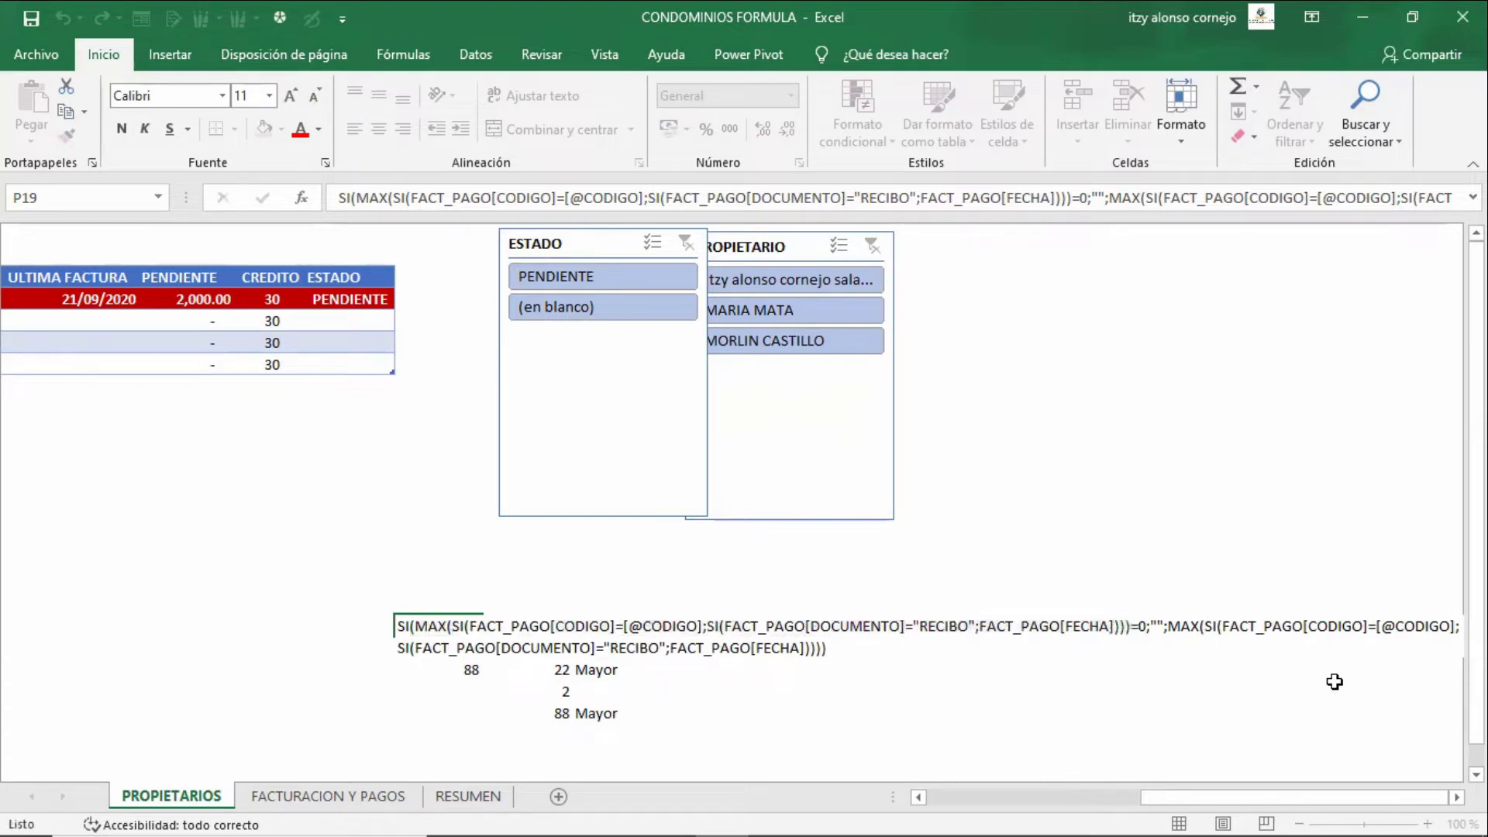
{"action": "key", "text": "Down"}
{"action": "key", "text": "F2"}
{"action": "key", "text": "Left"}
{"action": "key", "text": "shift+Left"}
{"action": "key", "text": "shift+Left"}
{"action": "key", "text": "shift+Left"}
{"action": "key", "text": "shift+Left"}
{"action": "key", "text": "shift+Left"}
{"action": "key", "text": "shift+Left"}
{"action": "key", "text": "shift+Left"}
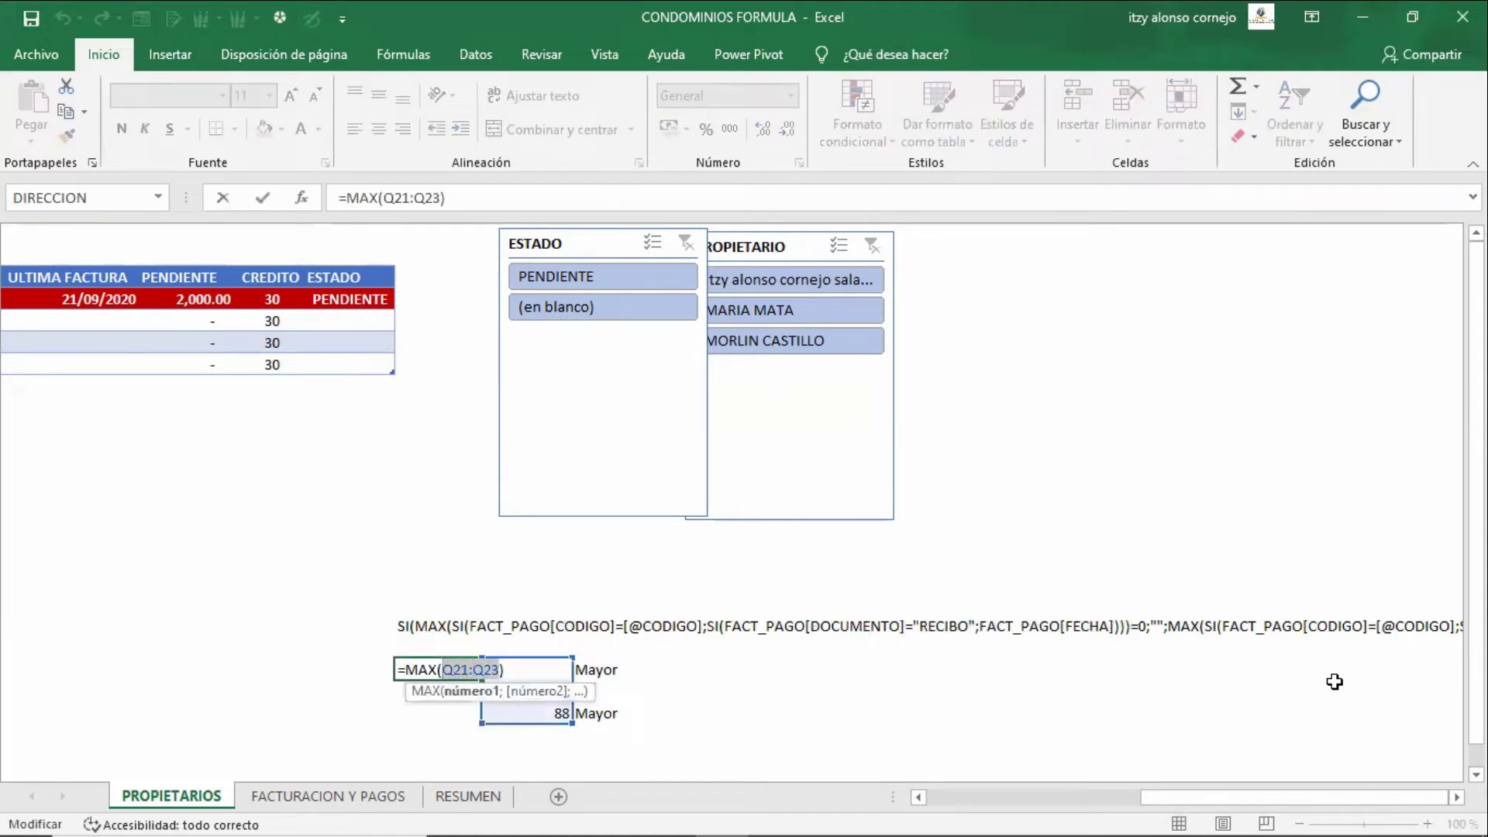
{"action": "key", "text": "Escape"}
{"action": "key", "text": "Up"}
{"action": "key", "text": "Up"}
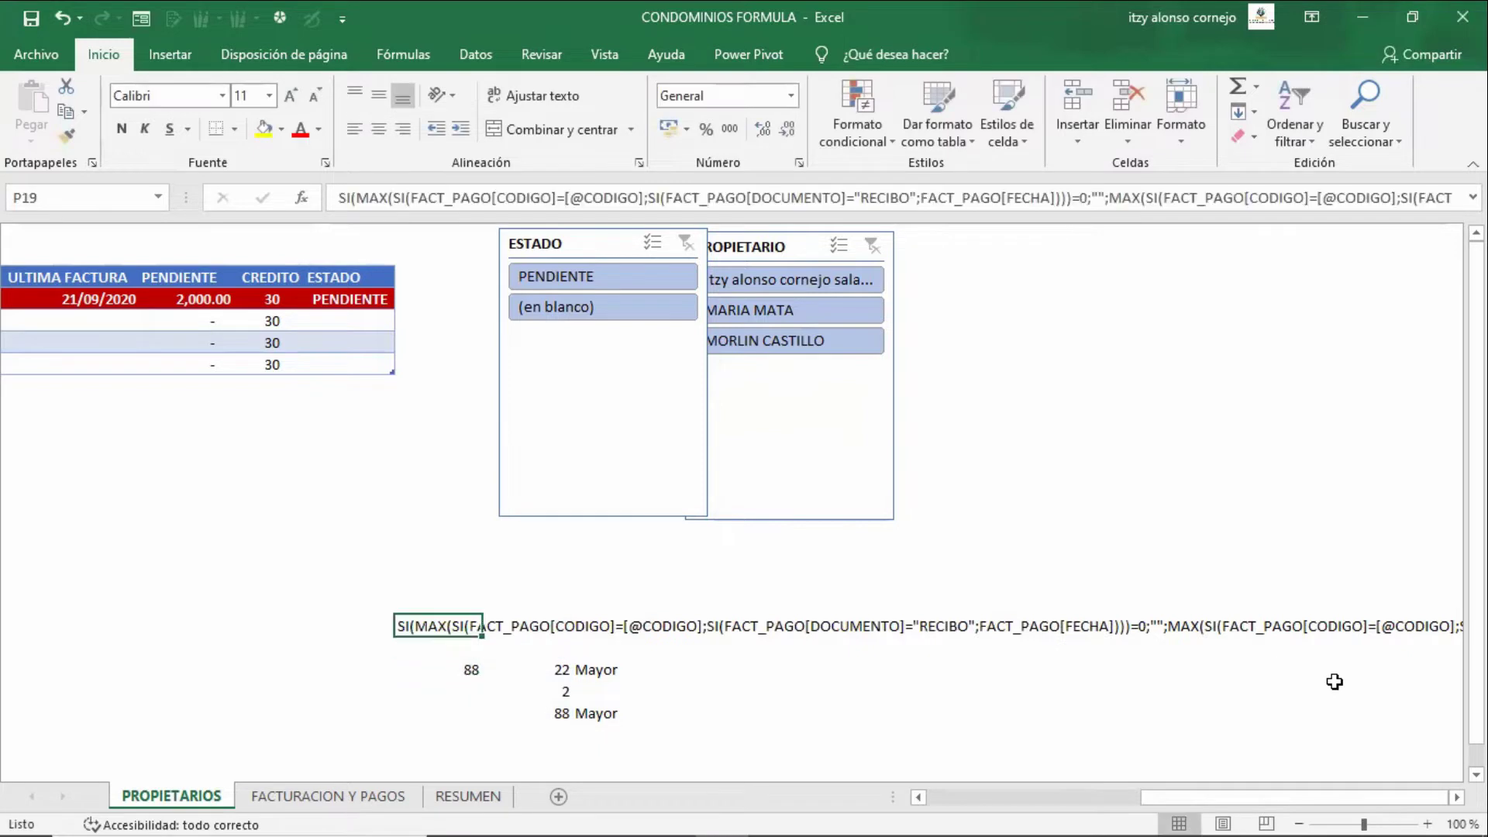
{"action": "key", "text": "F2"}
{"action": "key", "text": "Up"}
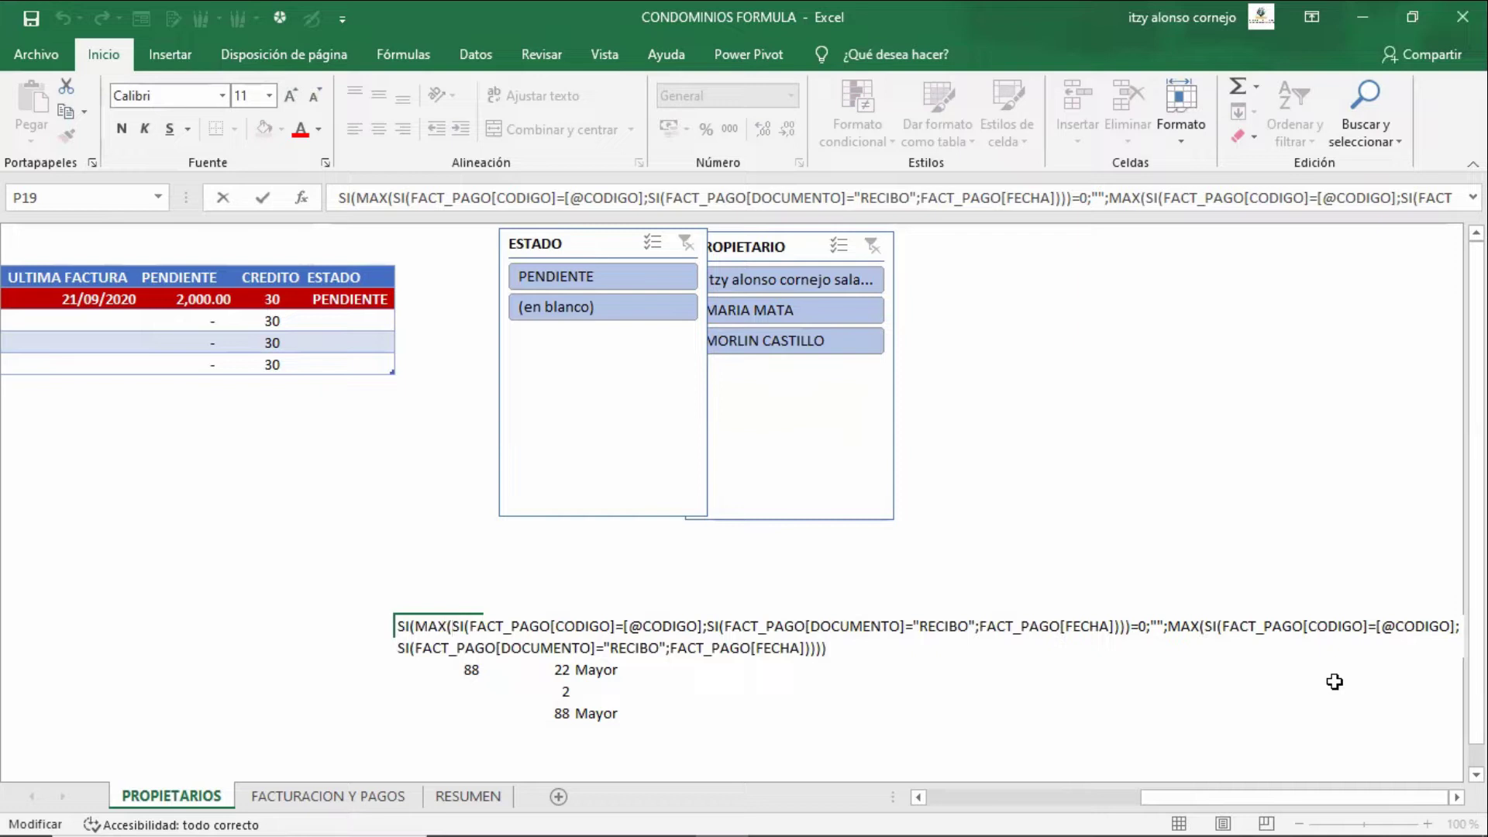
{"action": "key", "text": "Right"}
{"action": "key", "text": "Right"}
{"action": "key", "text": "Right"}
{"action": "key", "text": "Right"}
{"action": "key", "text": "Right"}
{"action": "key", "text": "Right"}
{"action": "key", "text": "Right"}
{"action": "key", "text": "shift+Right"}
{"action": "key", "text": "shift+Right"}
{"action": "key", "text": "shift+Right"}
{"action": "key", "text": "shift+Right"}
{"action": "key", "text": "shift+Right"}
{"action": "key", "text": "shift+Right"}
{"action": "key", "text": "shift+Right"}
{"action": "key", "text": "shift+Right"}
{"action": "key", "text": "shift+Right"}
{"action": "key", "text": "shift+Right"}
{"action": "key", "text": "shift+Right"}
{"action": "key", "text": "shift+Right"}
{"action": "key", "text": "shift+Right"}
{"action": "key", "text": "shift+Right"}
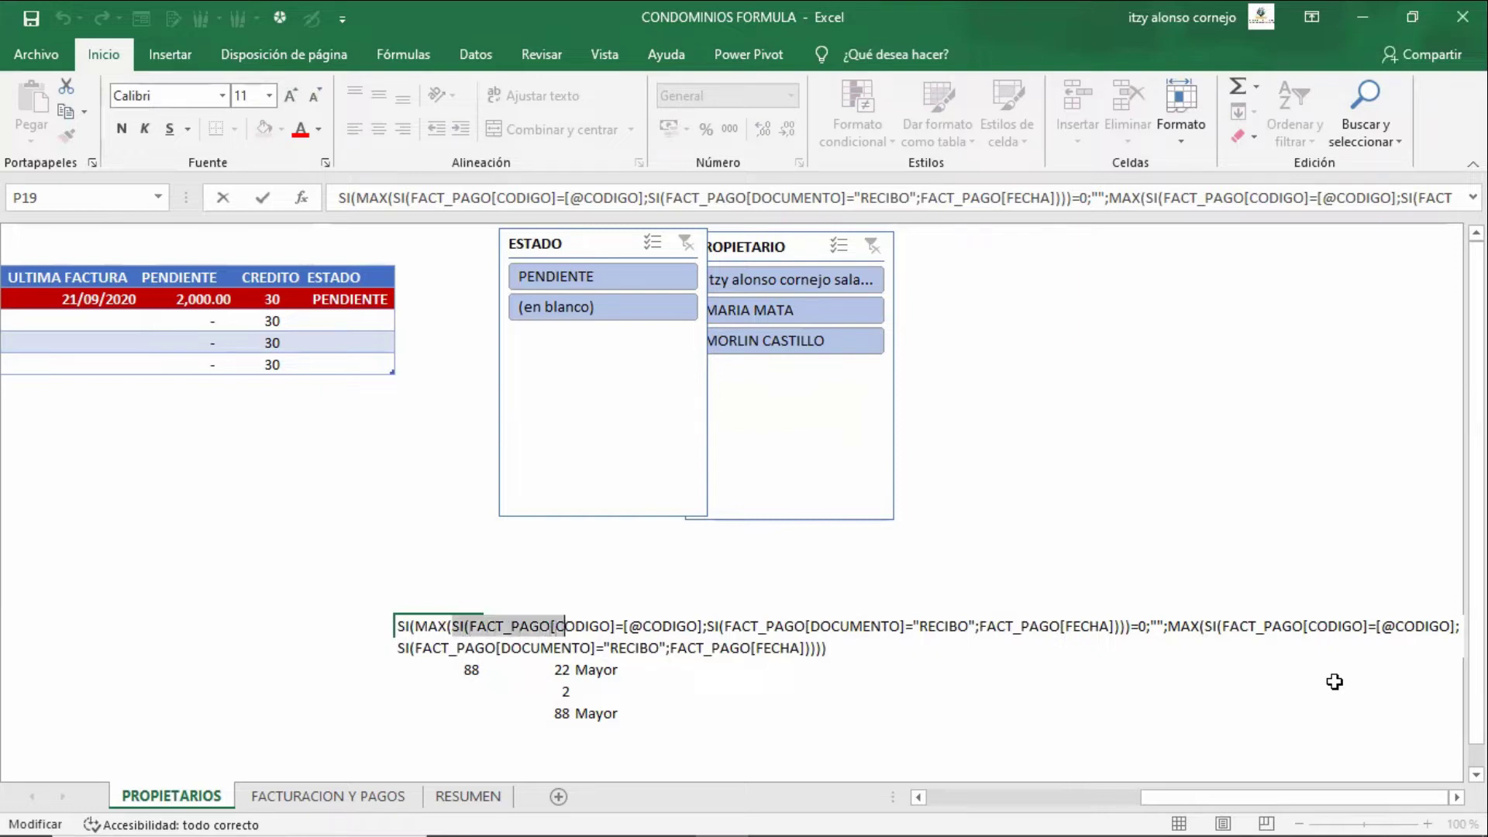
{"action": "key", "text": "shift+Right"}
{"action": "key", "text": "shift+Right"}
{"action": "key", "text": "shift+Right"}
{"action": "key", "text": "shift+Right"}
{"action": "key", "text": "shift+Right"}
{"action": "key", "text": "shift+Right"}
{"action": "key", "text": "shift+Right"}
{"action": "key", "text": "shift+Right"}
{"action": "key", "text": "shift+Right"}
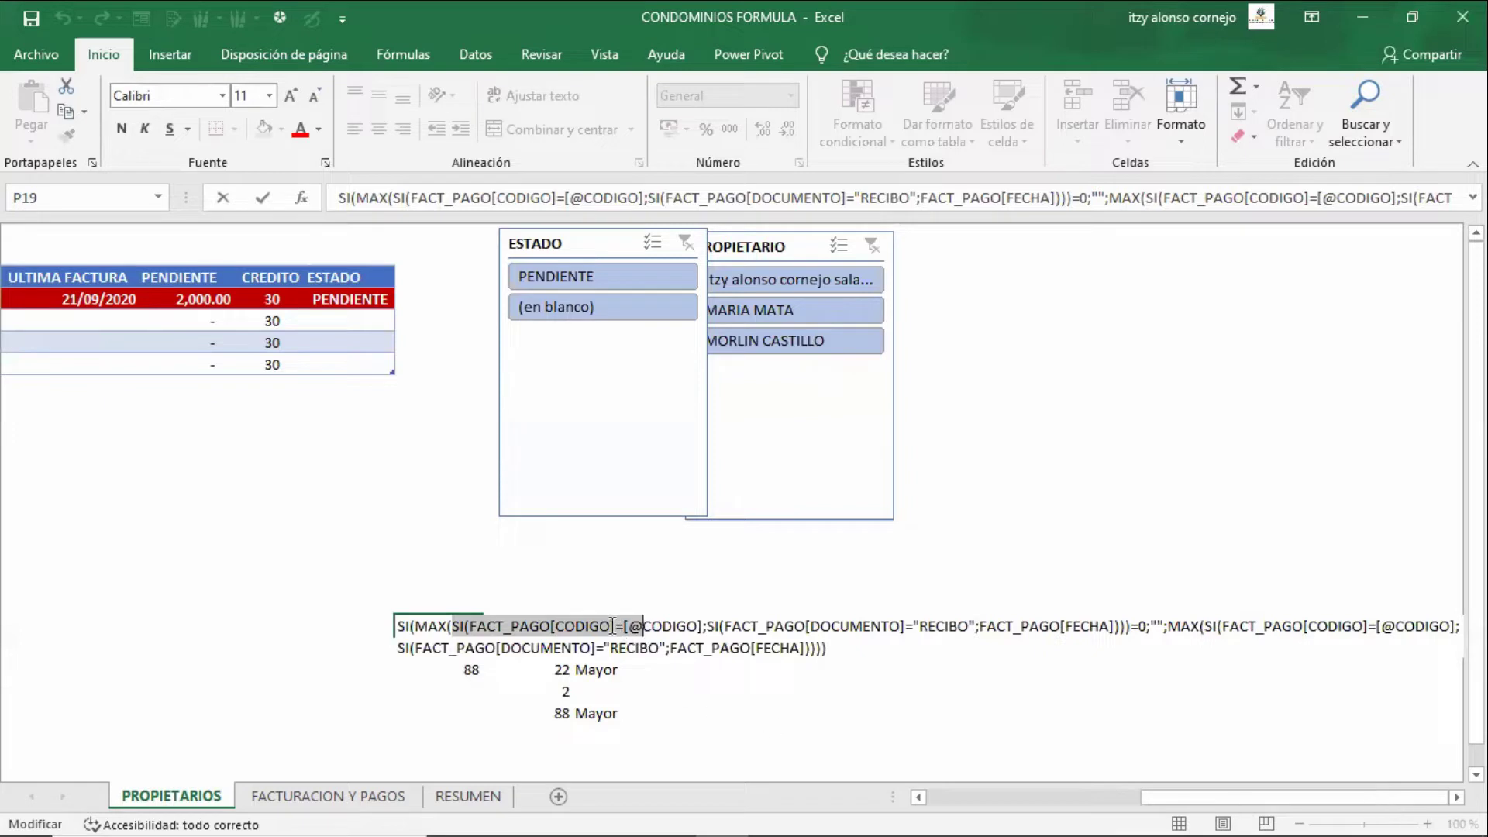
{"action": "left_click_drag", "start_coordinate": [612, 625], "coordinate": [474, 627]}
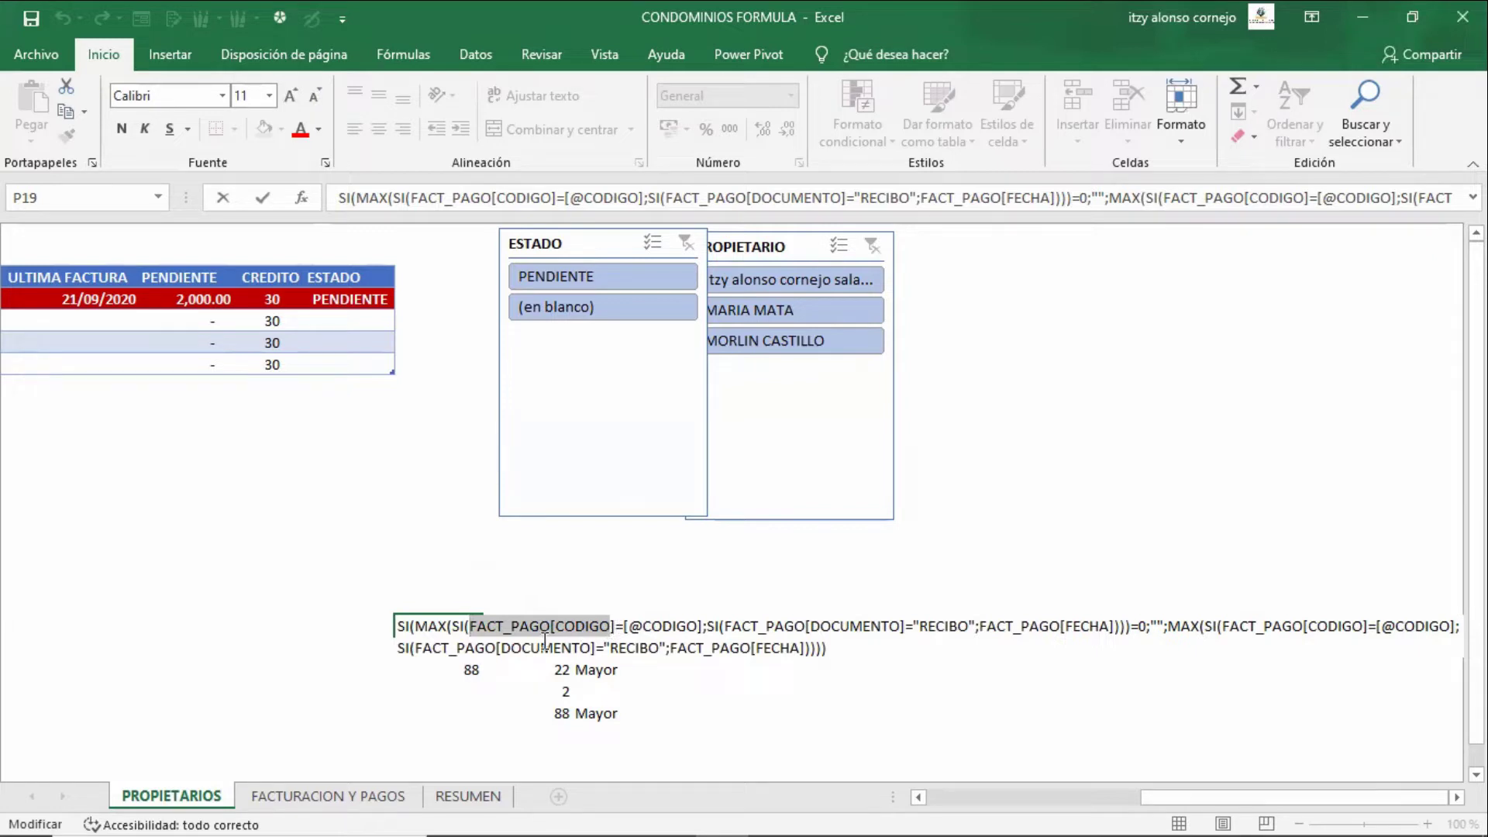
{"action": "key", "text": "Escape"}
{"action": "left_click", "coordinate": [637, 625]}
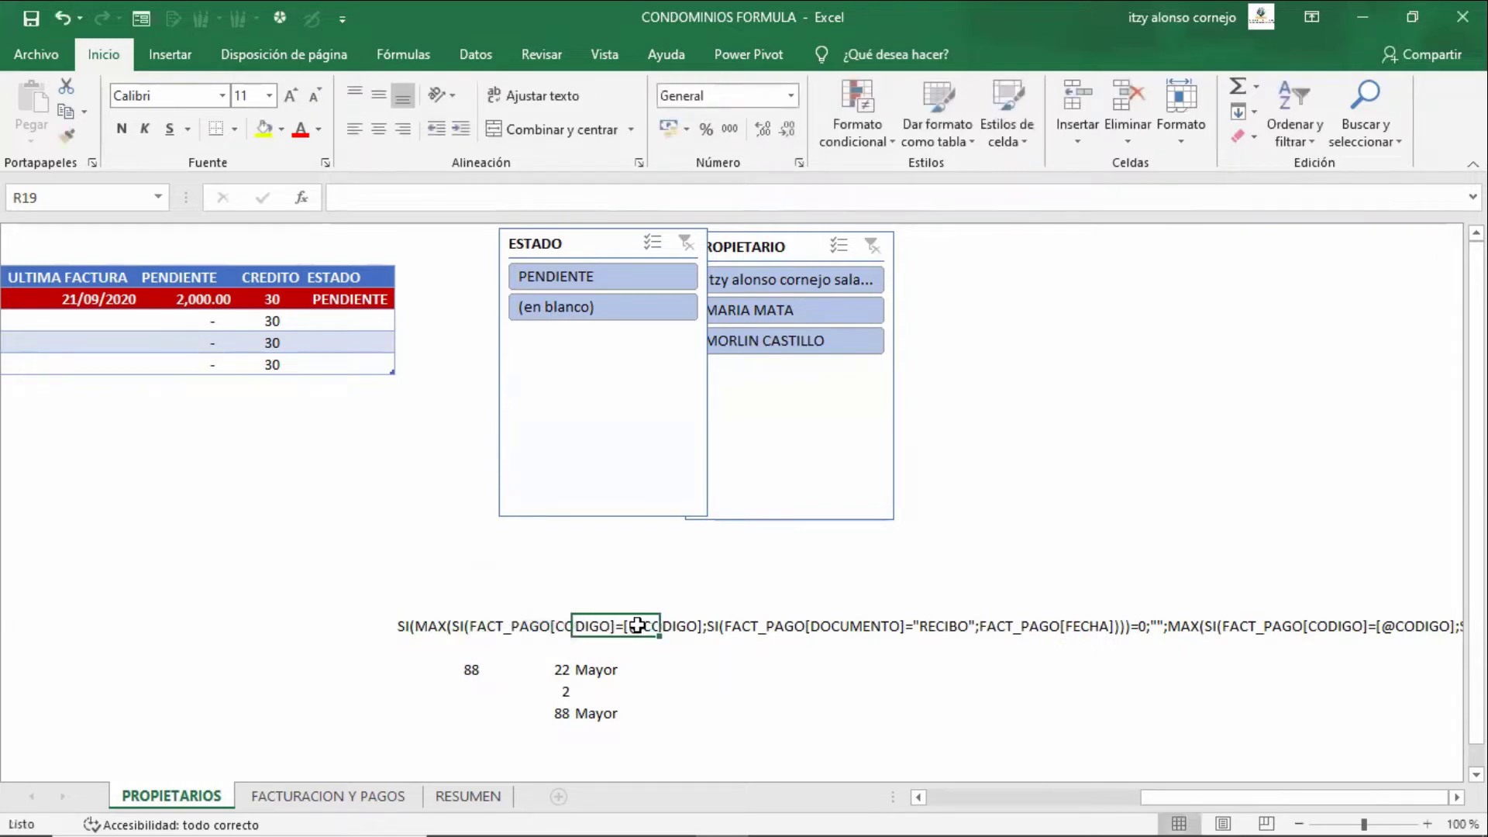
{"action": "left_click", "coordinate": [500, 624]}
{"action": "key", "text": "Up"}
{"action": "key", "text": "Up"}
{"action": "key", "text": "Up"}
{"action": "key", "text": "Up"}
{"action": "key", "text": "Up"}
{"action": "key", "text": "Up"}
{"action": "key", "text": "Up"}
{"action": "key", "text": "Up"}
{"action": "key", "text": "Up"}
{"action": "key", "text": "Up"}
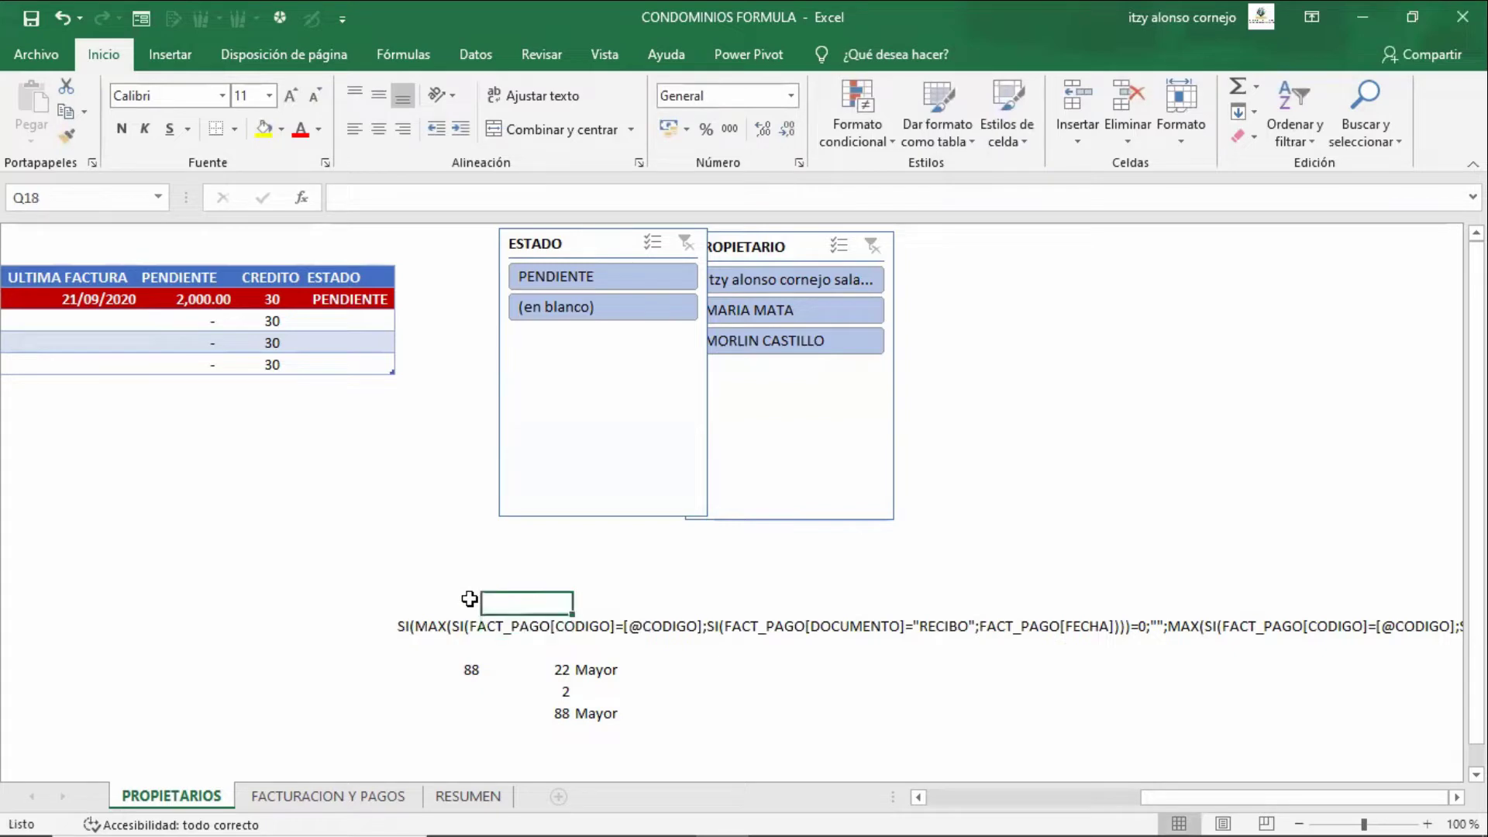
- Re-commit K4's ULTIMO RECIBO formula with Ctrl+Shift+Enter so it shows 29/09/2020 as an array formula
{"action": "key", "text": "Left"}
{"action": "key", "text": "Left"}
{"action": "key", "text": "Left"}
{"action": "key", "text": "Left"}
{"action": "key", "text": "Left"}
{"action": "key", "text": "Left"}
{"action": "key", "text": "Left"}
{"action": "key", "text": "Left"}
{"action": "key", "text": "Left"}
{"action": "key", "text": "Left"}
{"action": "key", "text": "Left"}
{"action": "key", "text": "Left"}
{"action": "key", "text": "Left"}
{"action": "key", "text": "Up"}
{"action": "key", "text": "Up"}
{"action": "key", "text": "Up"}
{"action": "key", "text": "Up"}
{"action": "key", "text": "Up"}
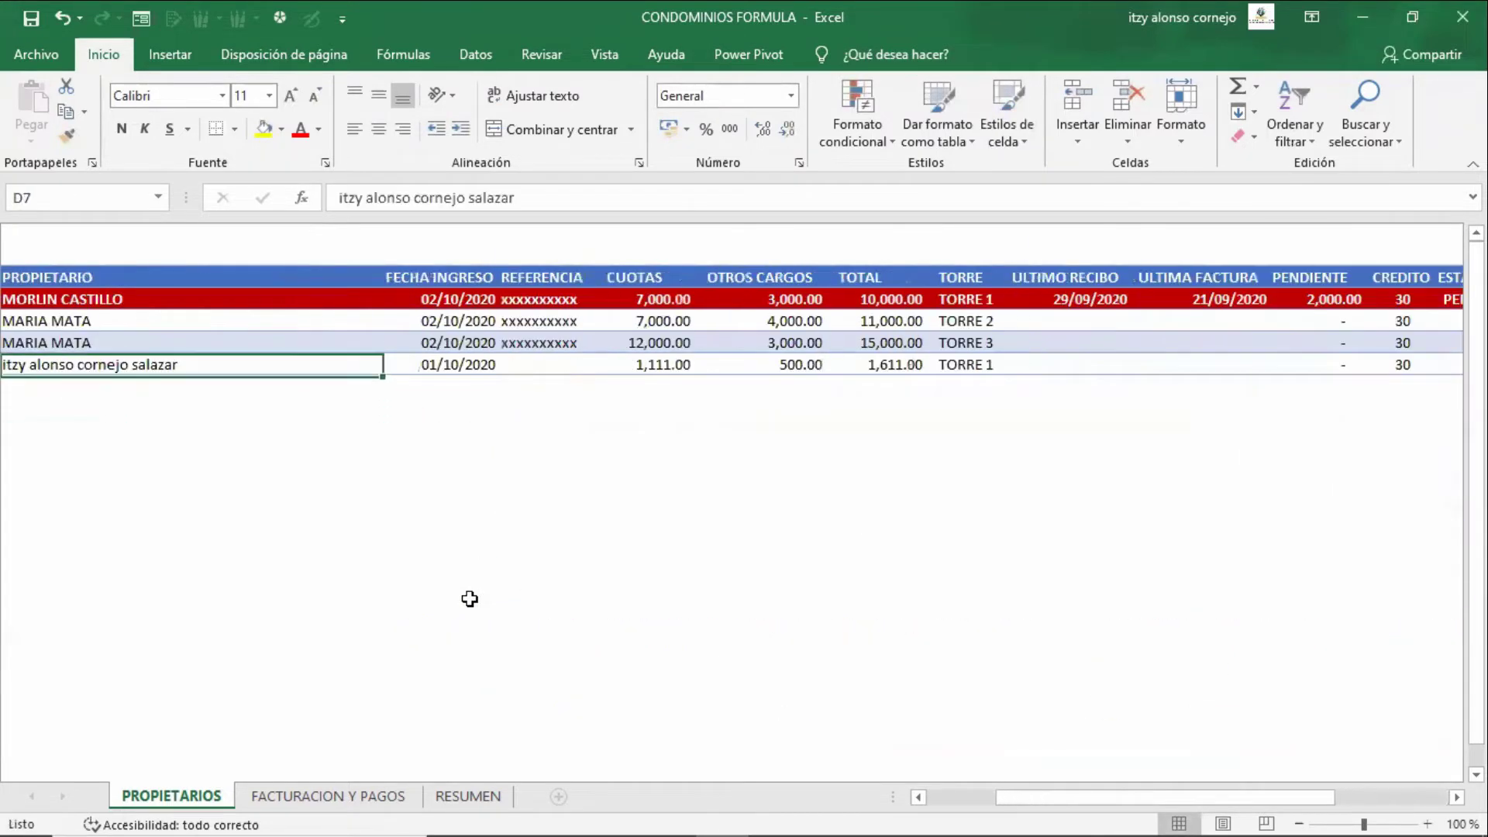
{"action": "key", "text": "Right"}
{"action": "key", "text": "Right"}
{"action": "key", "text": "Right"}
{"action": "key", "text": "Right"}
{"action": "key", "text": "Right"}
{"action": "key", "text": "Right"}
{"action": "key", "text": "Right"}
{"action": "key", "text": "F2"}
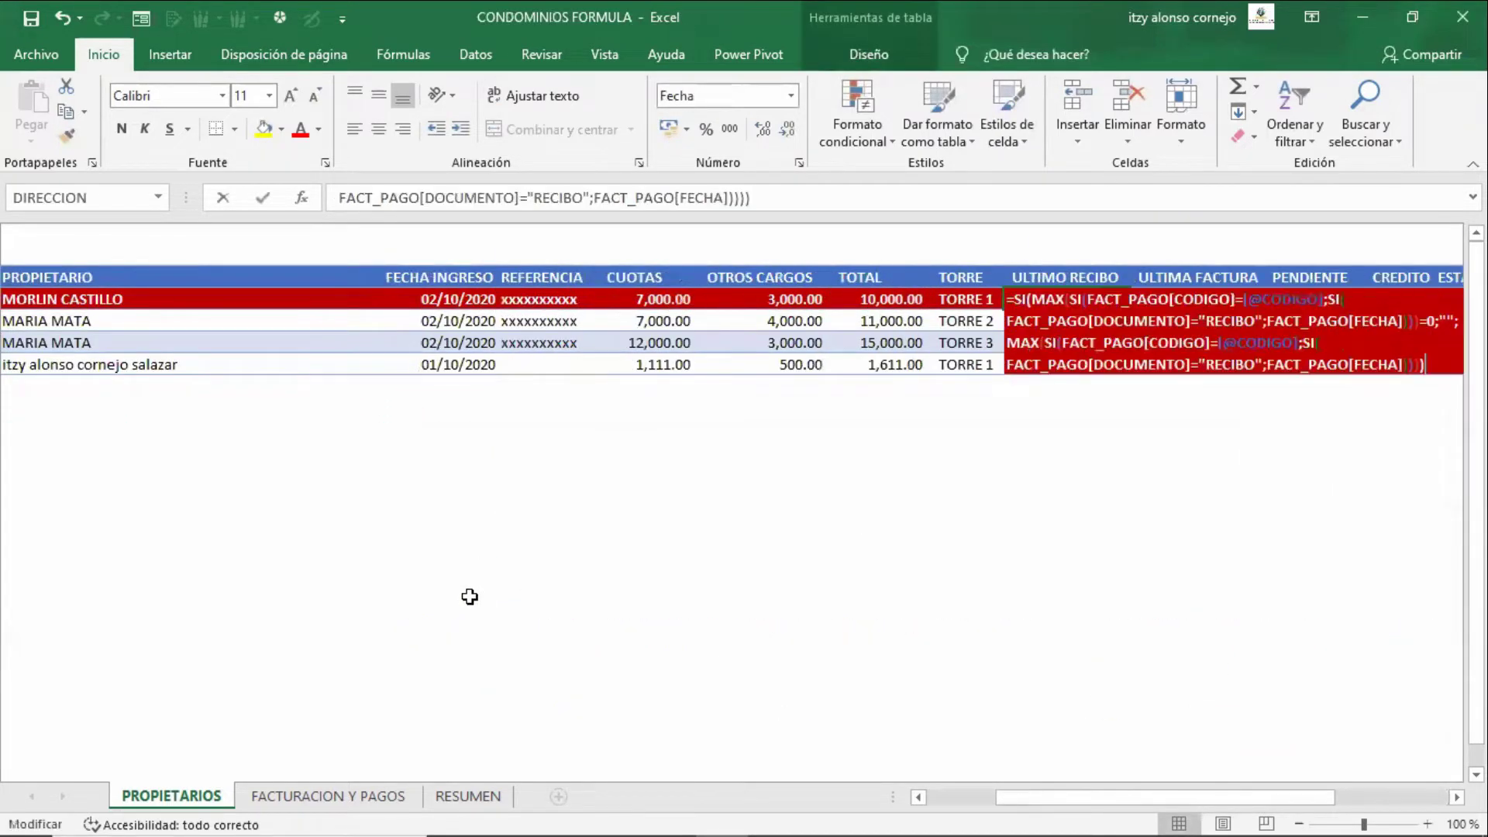
{"action": "key", "text": "Up"}
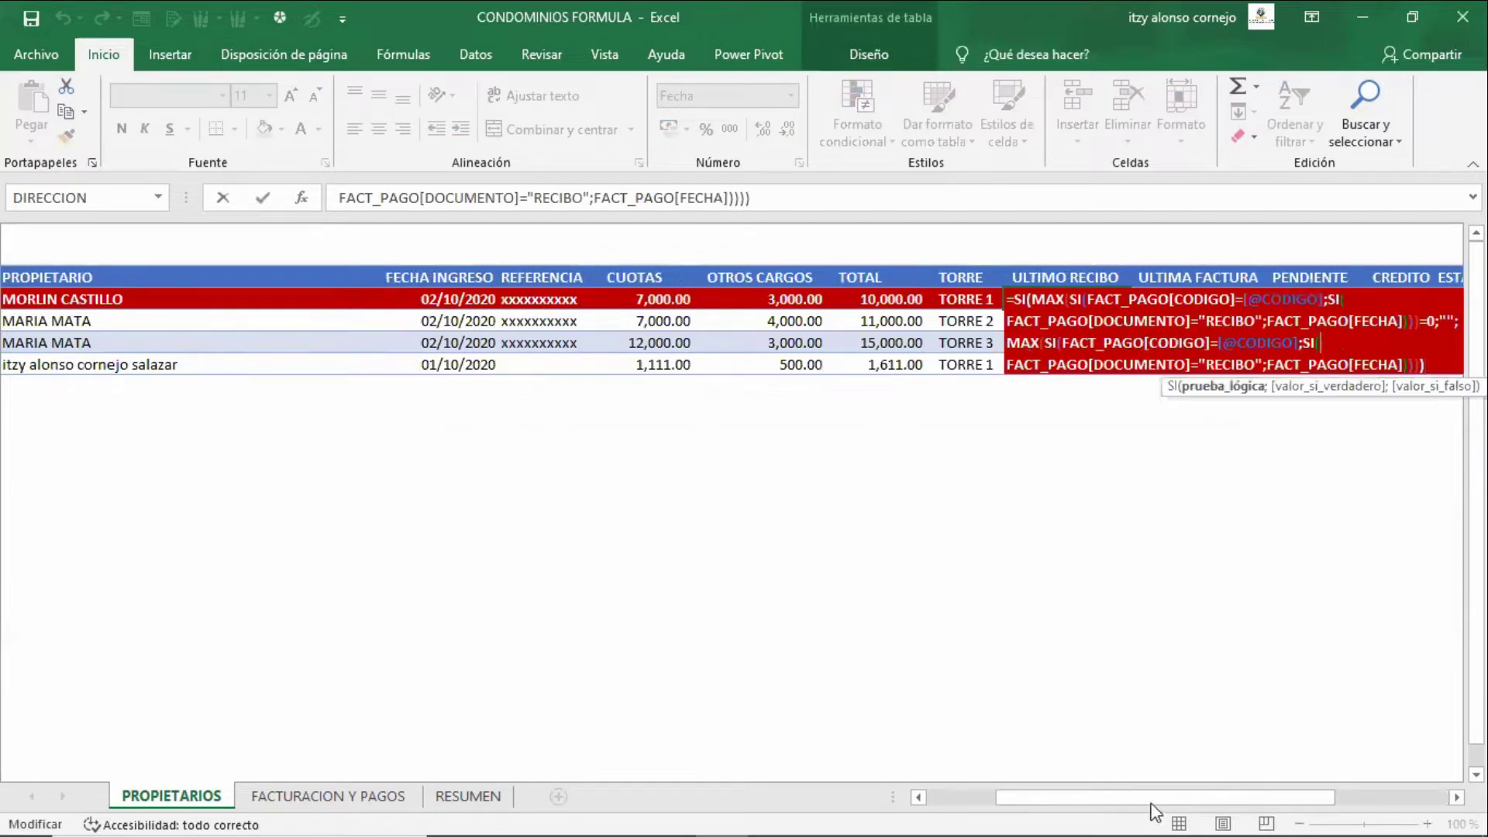
{"action": "left_click_drag", "start_coordinate": [1171, 799], "coordinate": [1099, 803]}
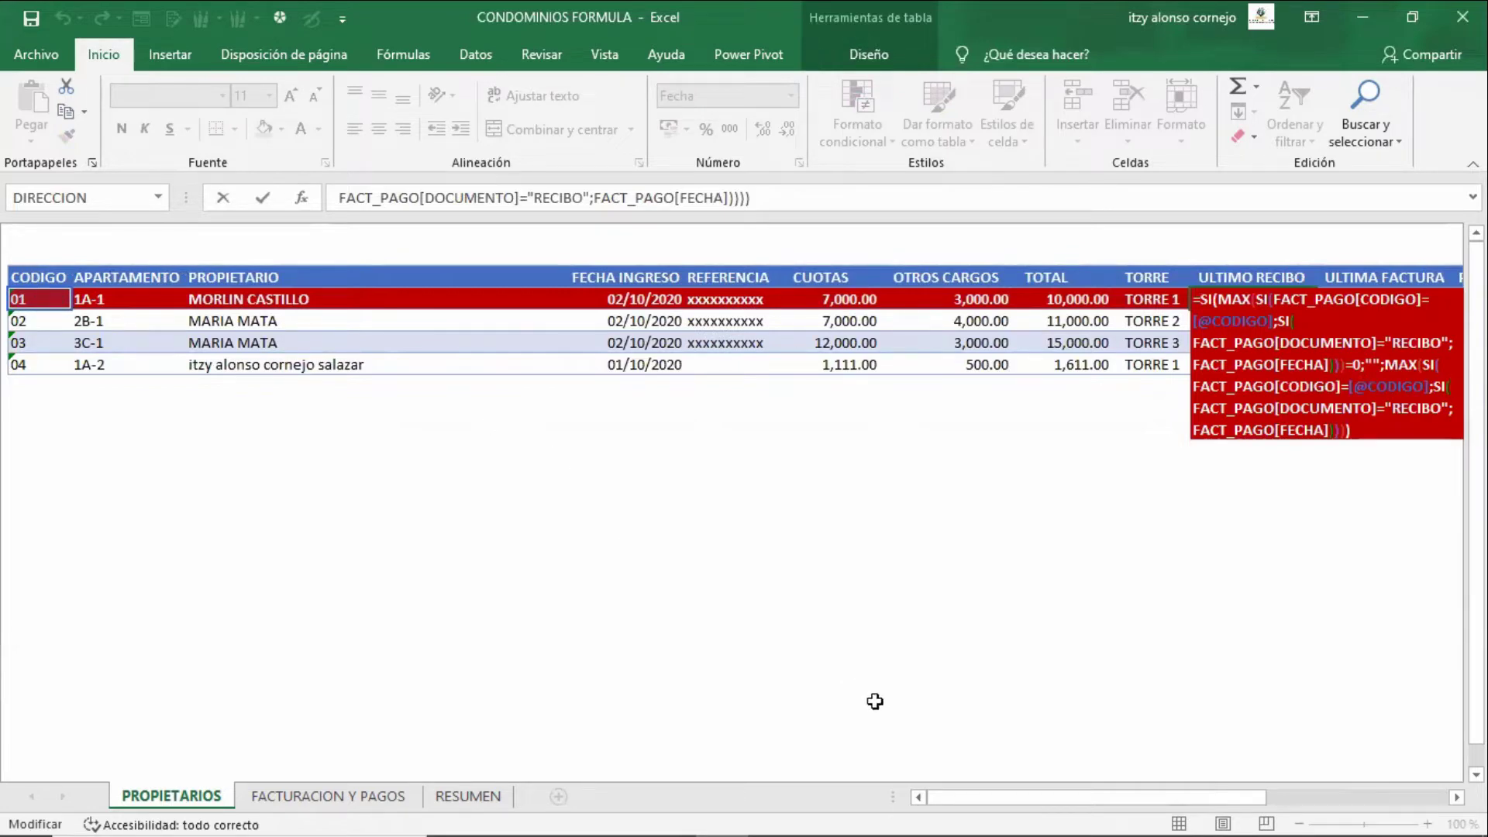
{"action": "left_click_drag", "start_coordinate": [1017, 791], "coordinate": [1105, 797]}
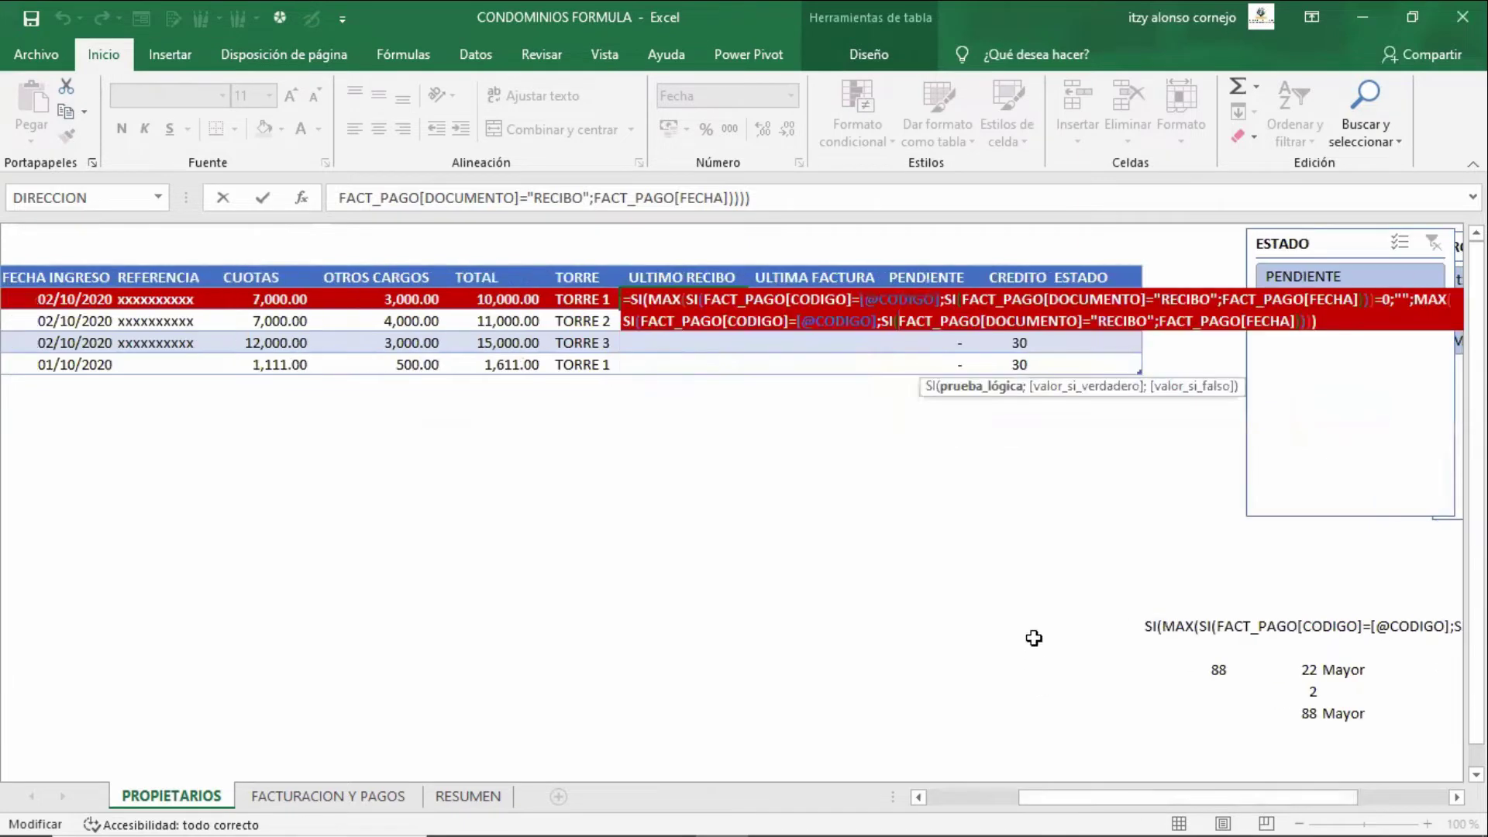
{"action": "key", "text": "Up"}
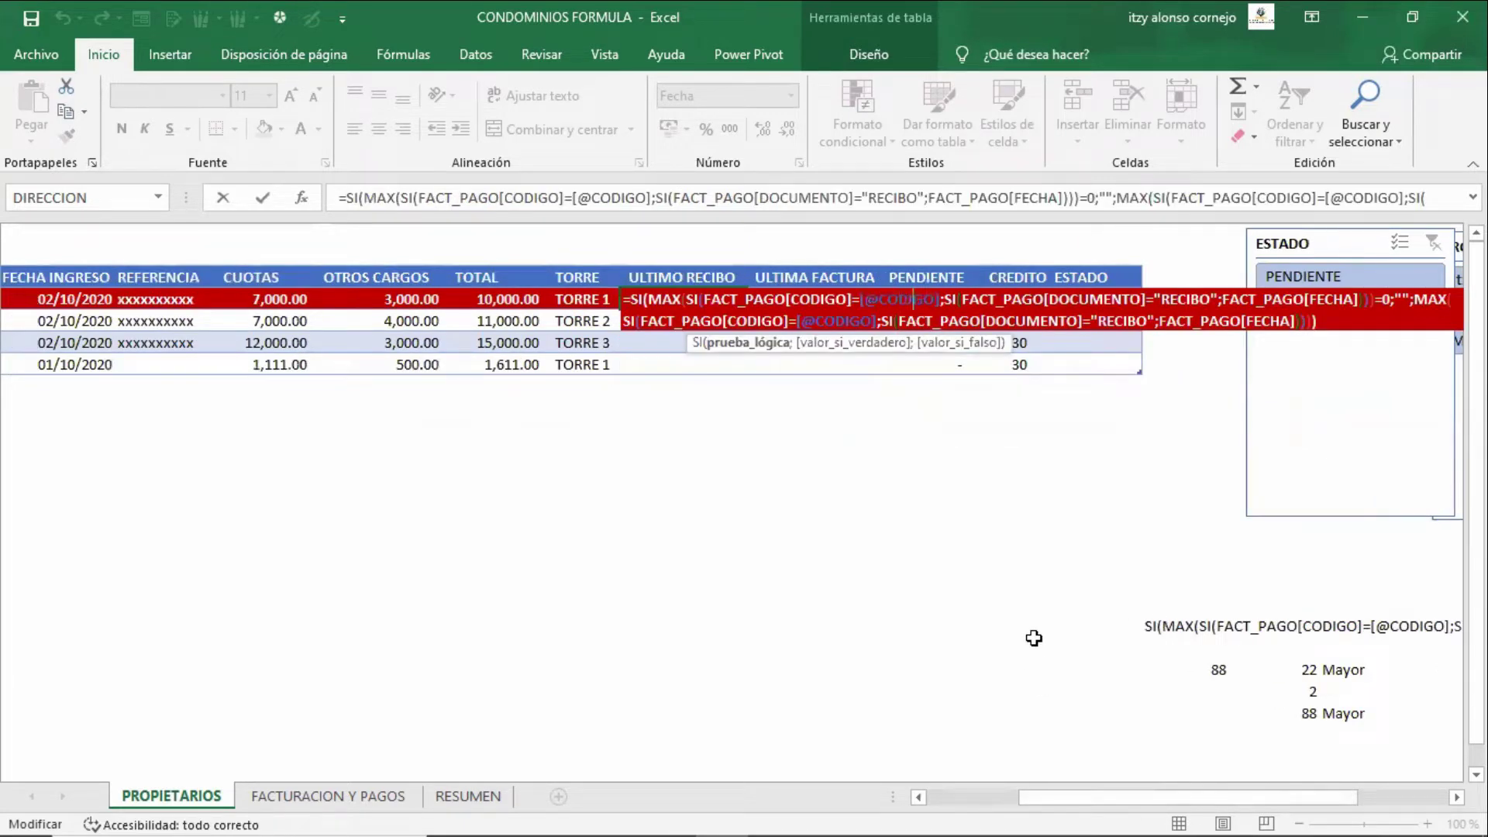
{"action": "key", "text": "Right"}
{"action": "key", "text": "Right"}
{"action": "key", "text": "Right"}
{"action": "key", "text": "Right"}
{"action": "key", "text": "Left"}
{"action": "key", "text": "Left"}
{"action": "key", "text": "Left"}
{"action": "key", "text": "Left"}
{"action": "key", "text": "Left"}
{"action": "key", "text": "Left"}
{"action": "key", "text": "Left"}
{"action": "key", "text": "Left"}
{"action": "key", "text": "Left"}
{"action": "key", "text": "Left"}
{"action": "key", "text": "Left"}
{"action": "key", "text": "Left"}
{"action": "key", "text": "Left"}
{"action": "key", "text": "ctrl+shift+Return"}
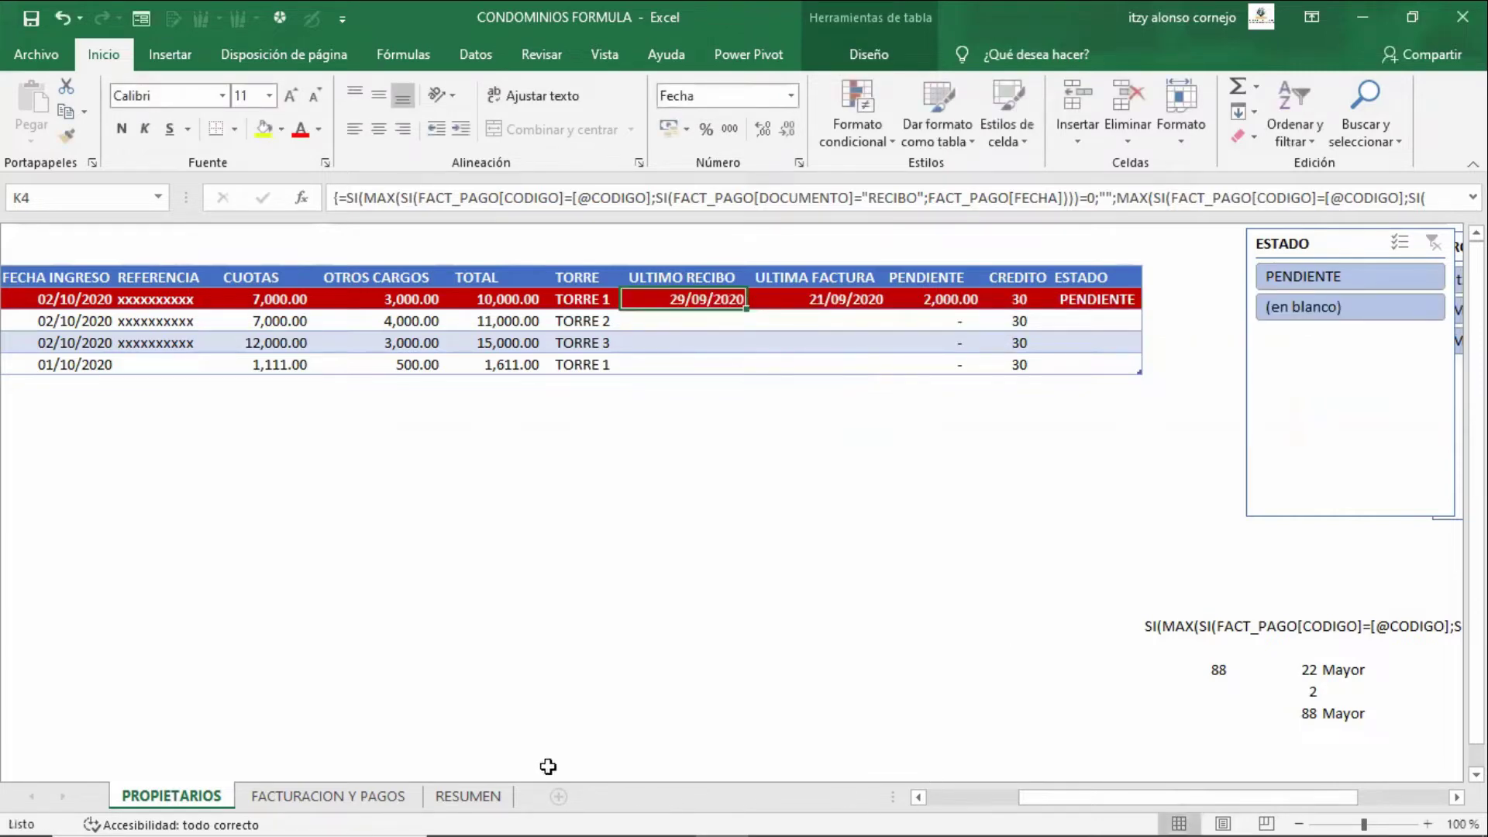
{"action": "left_click", "coordinate": [403, 799]}
{"action": "left_click", "coordinate": [589, 536]}
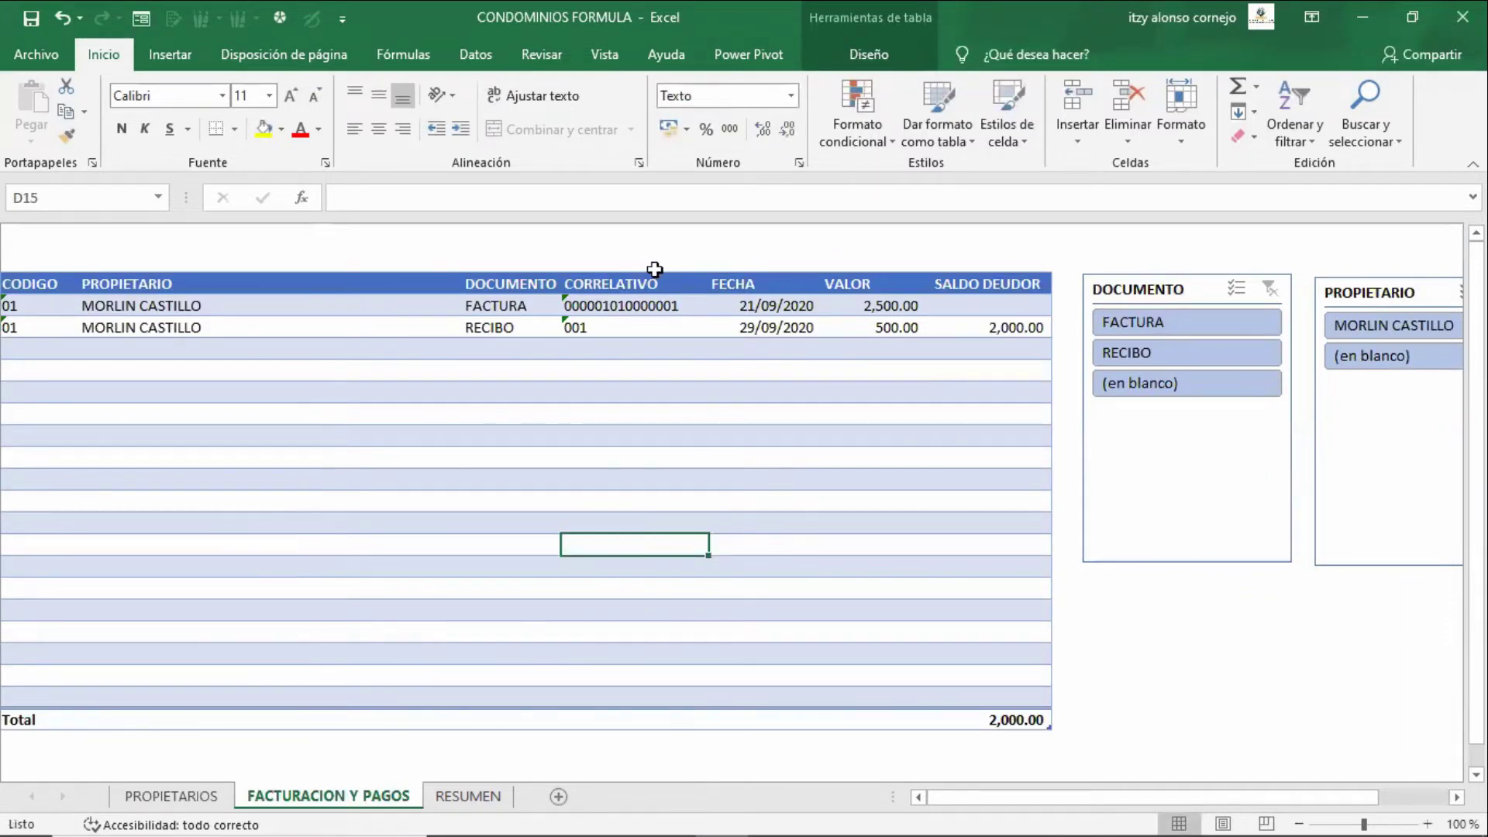
{"action": "left_click", "coordinate": [903, 46]}
{"action": "left_click", "coordinate": [80, 113]}
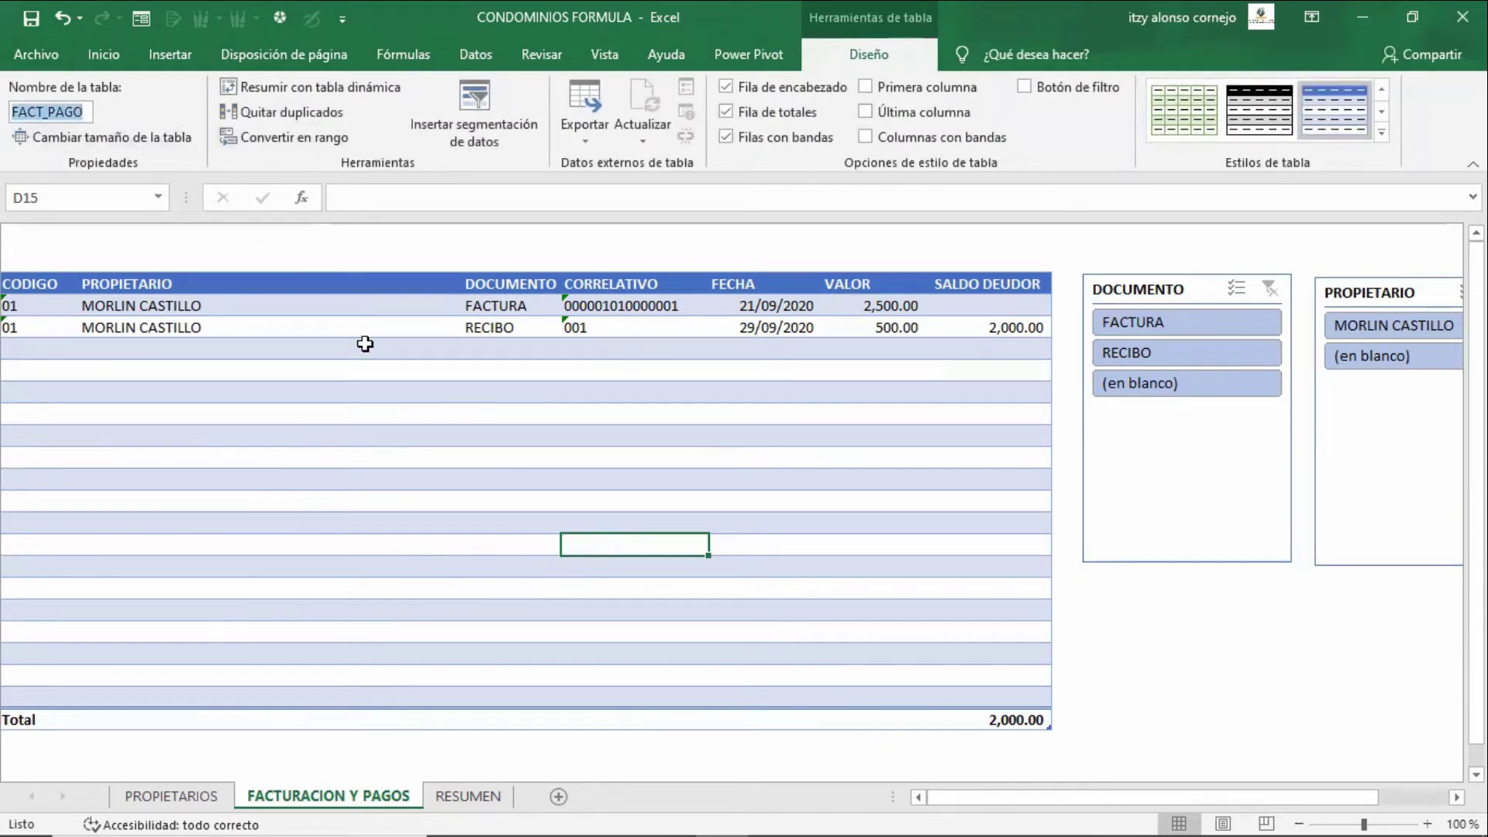
{"action": "left_click", "coordinate": [203, 799]}
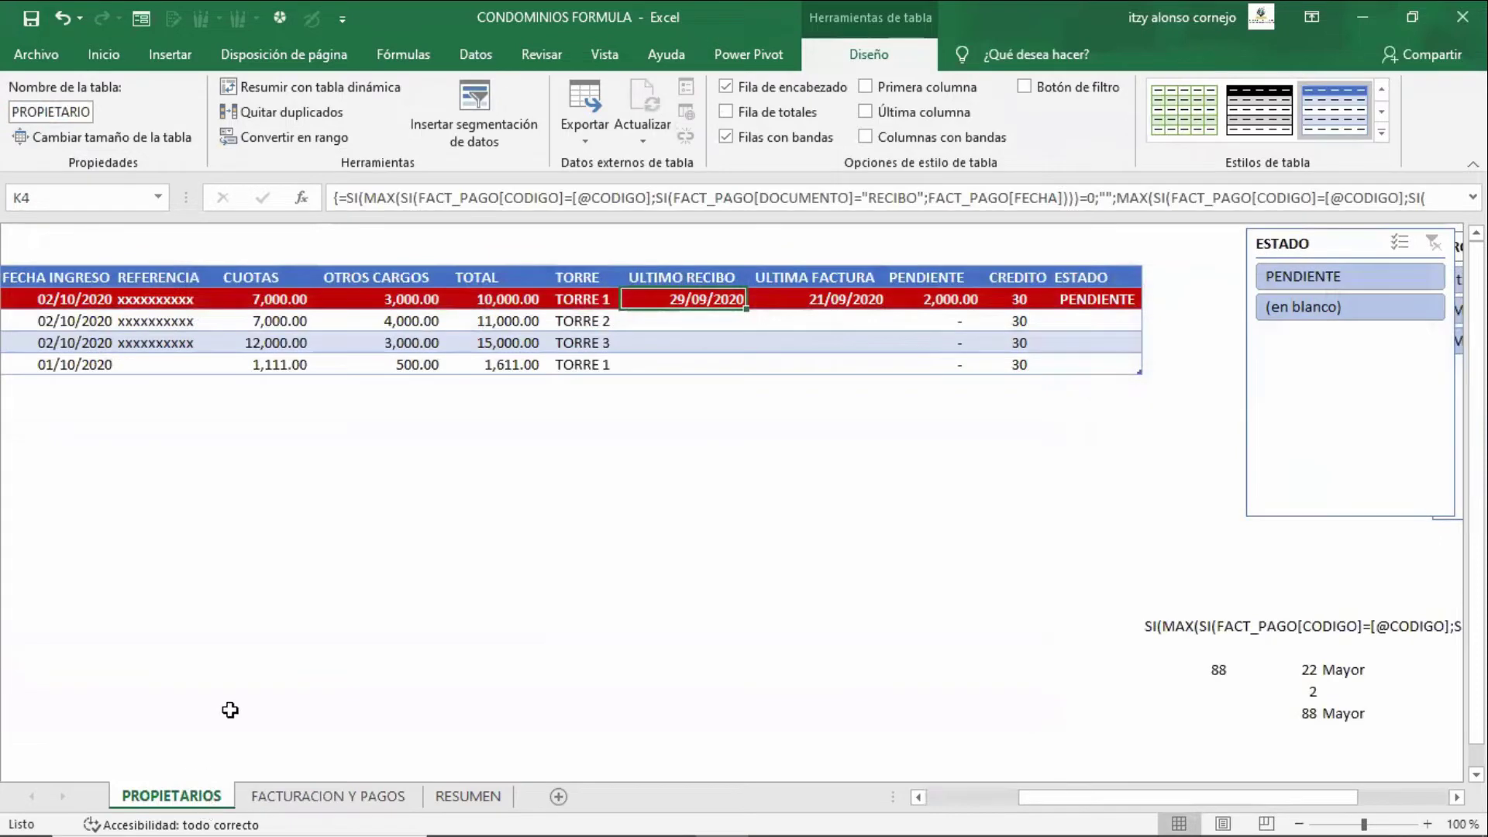
{"action": "left_click", "coordinate": [1310, 627]}
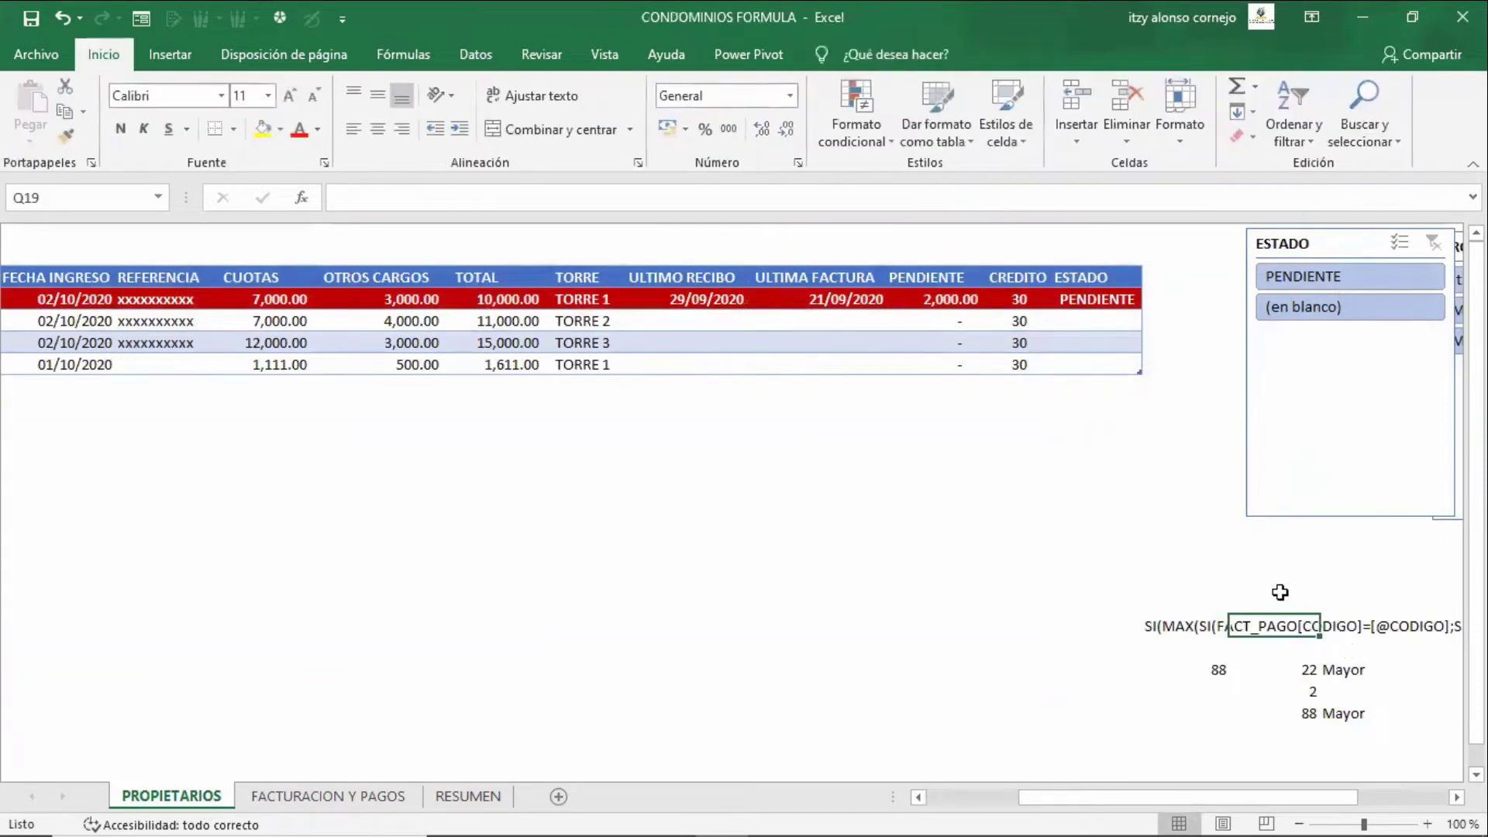
{"action": "key", "text": "Up"}
{"action": "key", "text": "Up"}
{"action": "key", "text": "Up"}
{"action": "key", "text": "Up"}
{"action": "key", "text": "Up"}
{"action": "key", "text": "Up"}
{"action": "key", "text": "Up"}
{"action": "key", "text": "Up"}
{"action": "key", "text": "Up"}
{"action": "key", "text": "Up"}
{"action": "key", "text": "Up"}
{"action": "key", "text": "Up"}
{"action": "key", "text": "Up"}
{"action": "key", "text": "Up"}
{"action": "key", "text": "Up"}
{"action": "key", "text": "Left"}
{"action": "key", "text": "Left"}
{"action": "key", "text": "Left"}
{"action": "key", "text": "Left"}
{"action": "key", "text": "Left"}
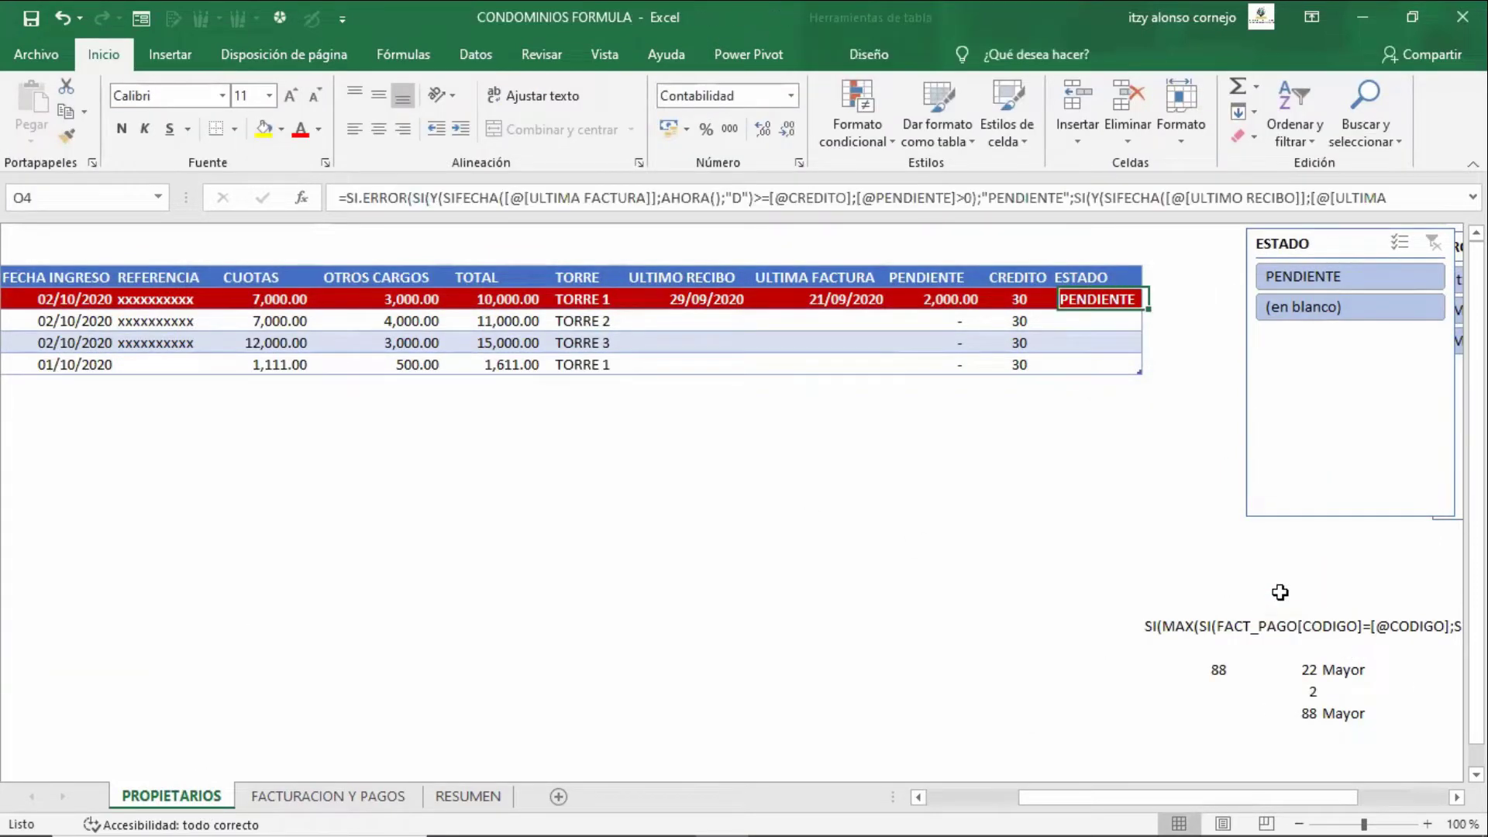
{"action": "key", "text": "Left"}
{"action": "key", "text": "F2"}
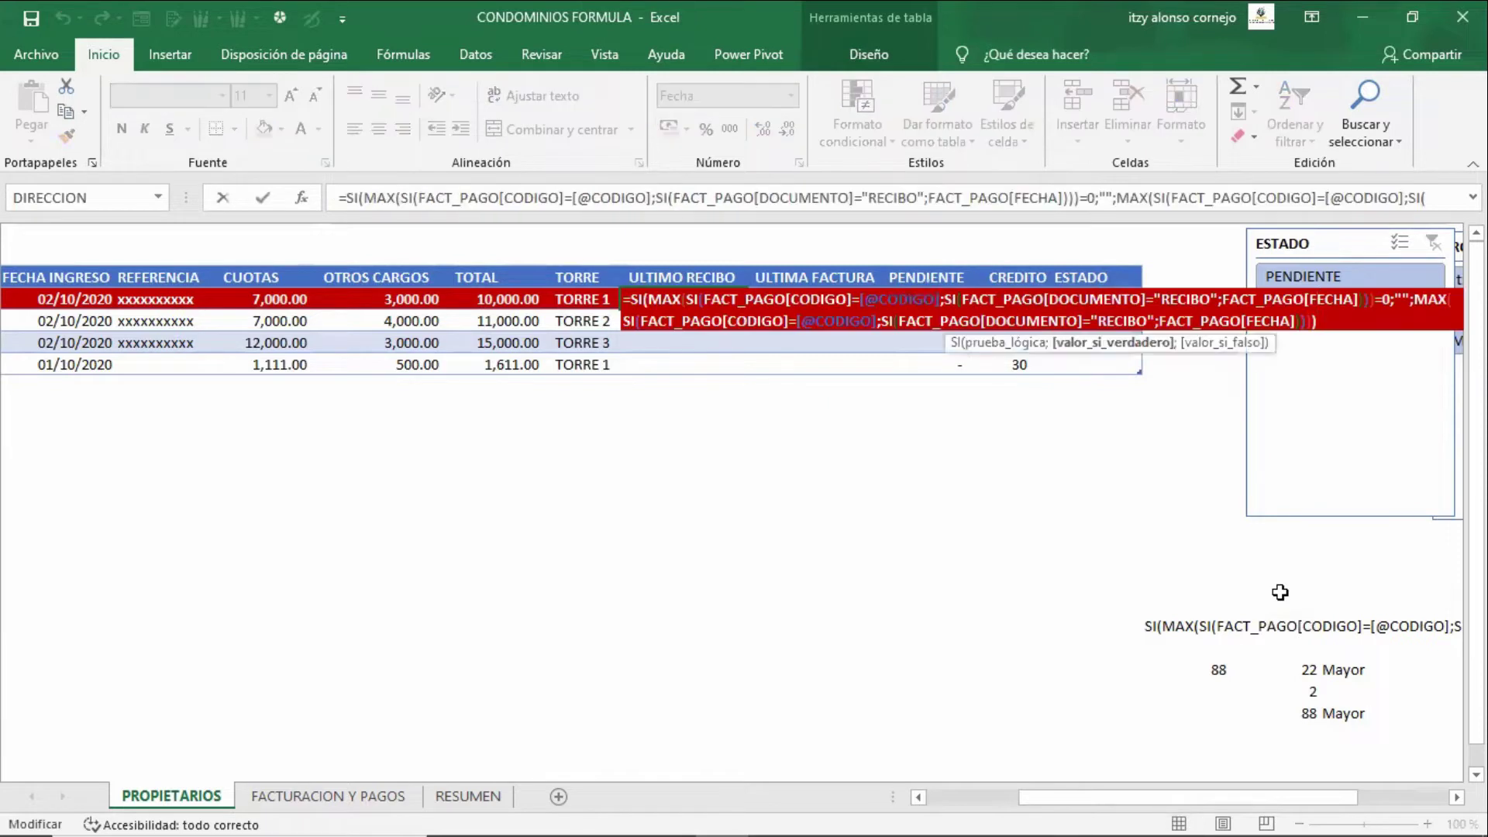
{"action": "key", "text": "Home"}
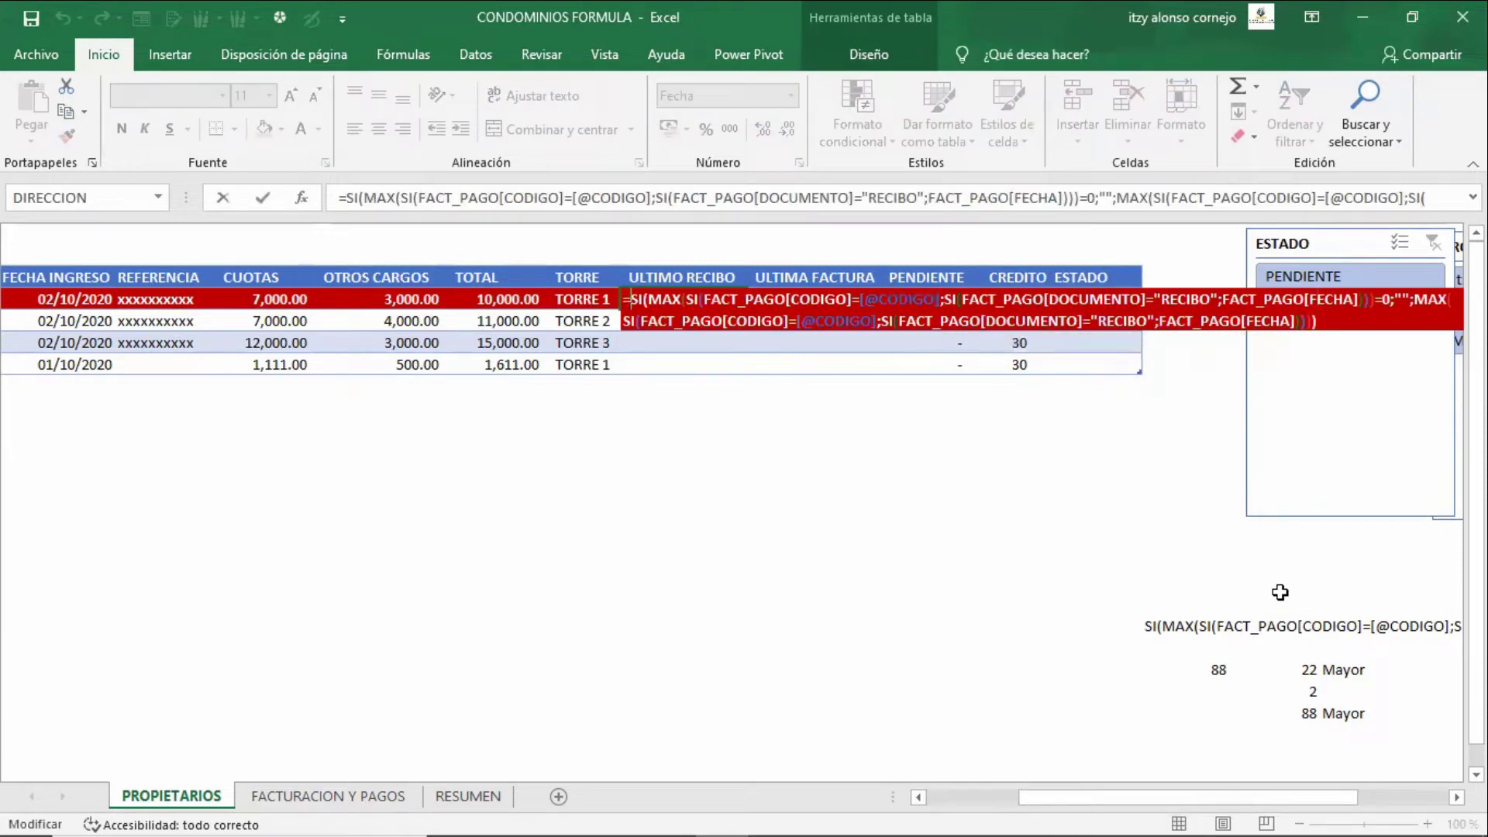
{"action": "key", "text": "Right"}
{"action": "key", "text": "Right"}
{"action": "key", "text": "Right"}
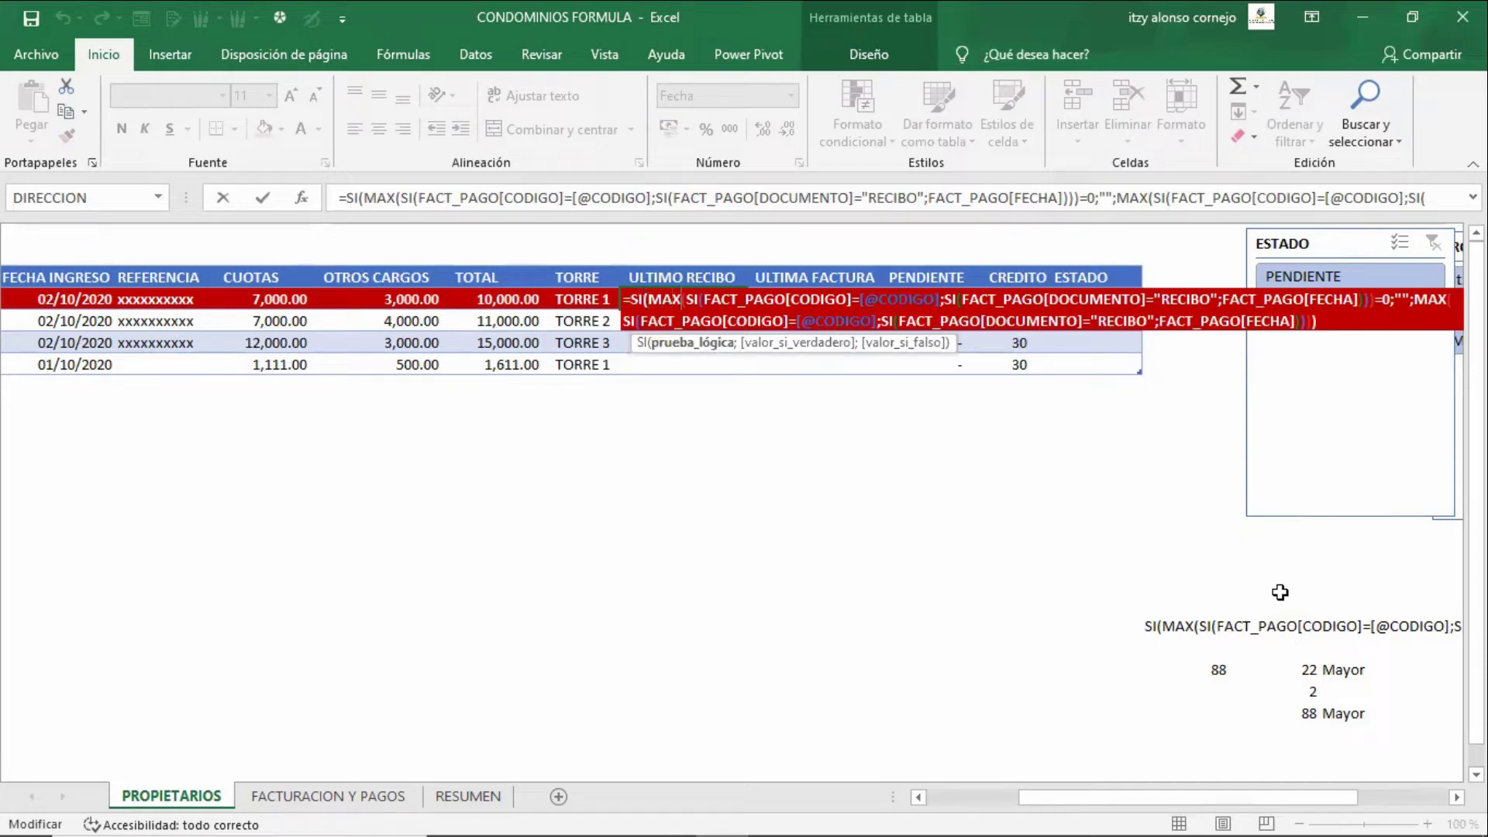
{"action": "key", "text": "Right"}
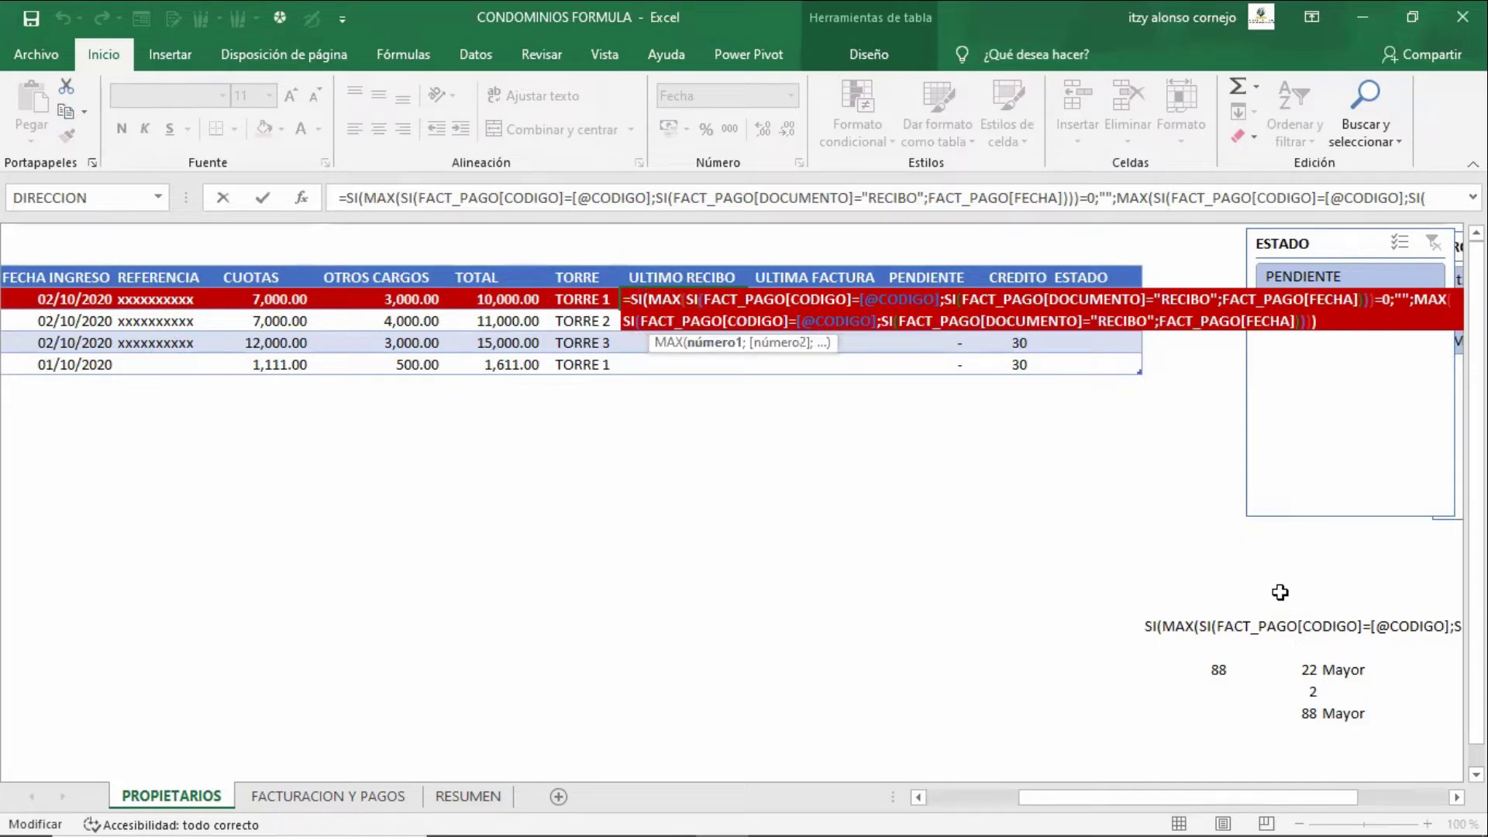
{"action": "key", "text": "Right"}
{"action": "key", "text": "Right"}
{"action": "key", "text": "Right"}
{"action": "key", "text": "Right"}
{"action": "key", "text": "Right"}
{"action": "key", "text": "Right"}
{"action": "key", "text": "Right"}
{"action": "key", "text": "Right"}
{"action": "key", "text": "Right"}
{"action": "key", "text": "Right"}
{"action": "key", "text": "Right"}
{"action": "key", "text": "Right"}
{"action": "key", "text": "Right"}
{"action": "key", "text": "Right"}
{"action": "key", "text": "Right"}
{"action": "key", "text": "Right"}
{"action": "key", "text": "Right"}
{"action": "key", "text": "Right"}
{"action": "key", "text": "Right"}
{"action": "key", "text": "Right"}
{"action": "key", "text": "Right"}
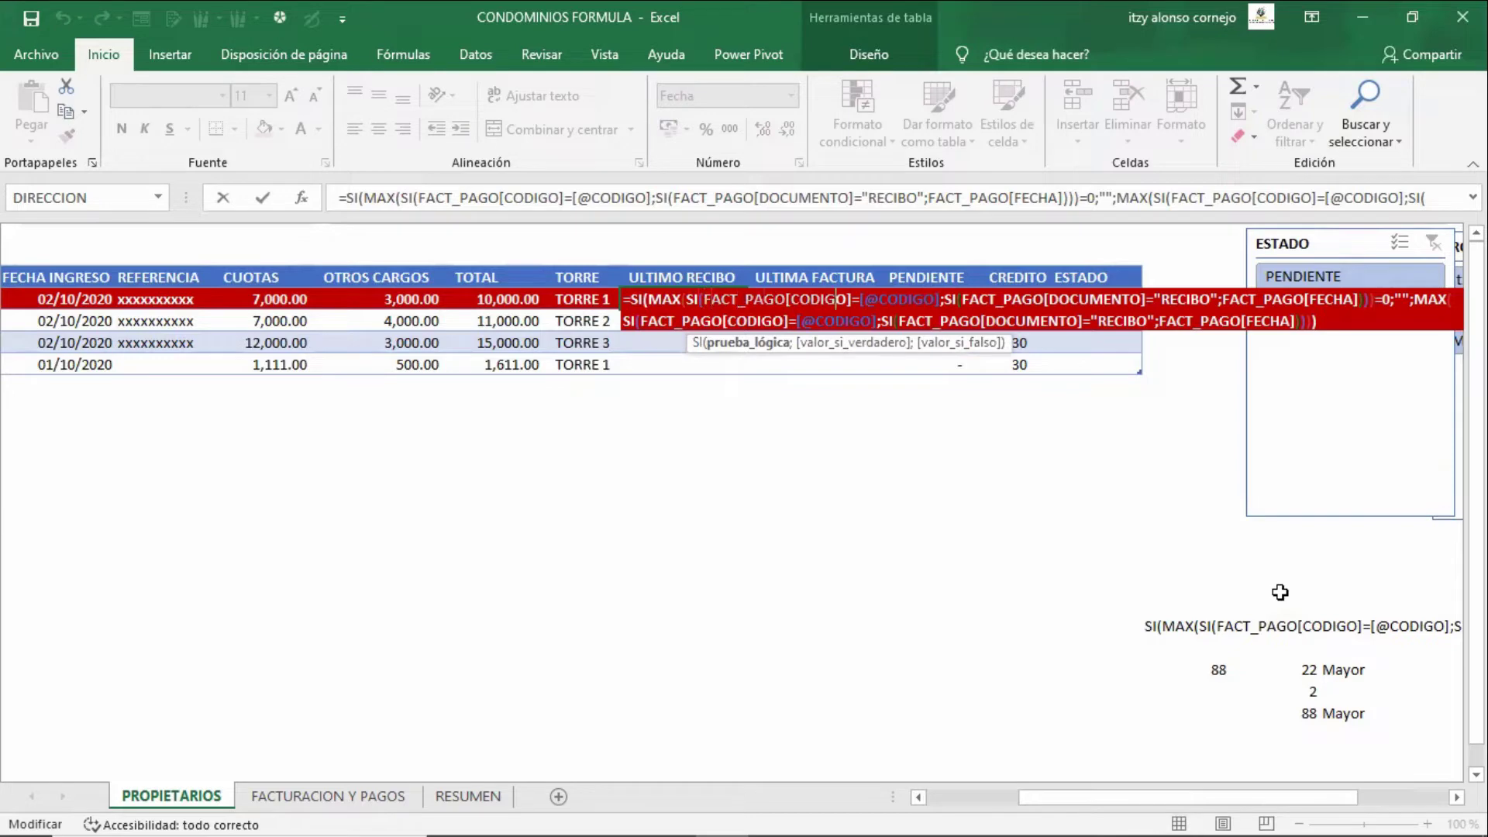
{"action": "key", "text": "shift+Right"}
{"action": "key", "text": "shift+Right"}
{"action": "key", "text": "shift+Right"}
{"action": "key", "text": "shift+Right"}
{"action": "key", "text": "shift+Right"}
{"action": "key", "text": "shift+Right"}
{"action": "key", "text": "shift+Right"}
{"action": "key", "text": "shift+Right"}
{"action": "key", "text": "shift+Right"}
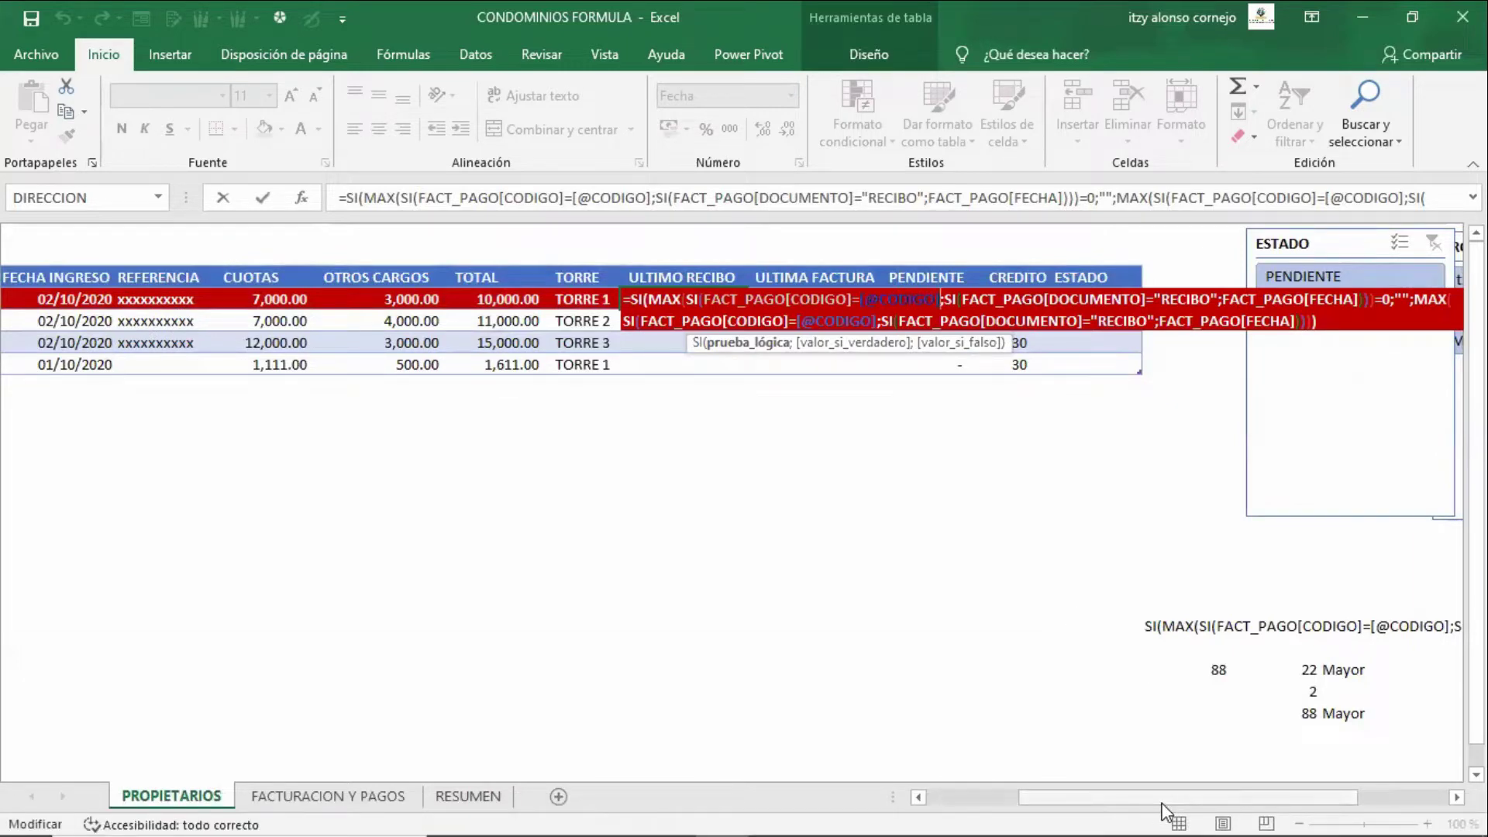
{"action": "key", "text": "Right"}
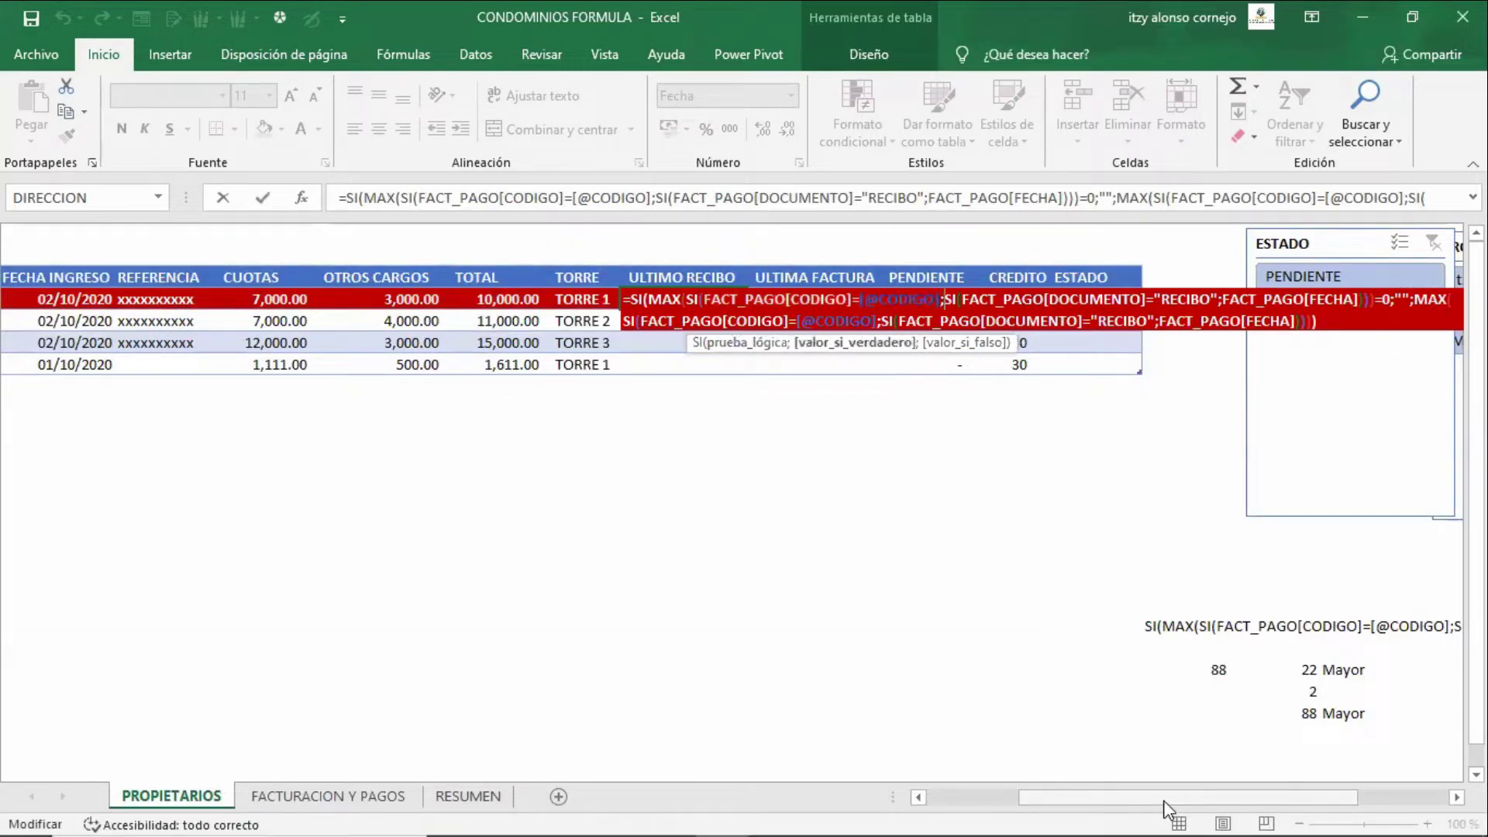
{"action": "key", "text": "Right"}
{"action": "key", "text": "Right"}
{"action": "key", "text": "Right"}
{"action": "key", "text": "Right"}
{"action": "key", "text": "Right"}
{"action": "key", "text": "Right"}
{"action": "key", "text": "Right"}
{"action": "key", "text": "Right"}
{"action": "key", "text": "Right"}
{"action": "key", "text": "Right"}
{"action": "key", "text": "Right"}
{"action": "key", "text": "Right"}
{"action": "key", "text": "Right"}
{"action": "key", "text": "Right"}
{"action": "key", "text": "Right"}
{"action": "key", "text": "Right"}
{"action": "key", "text": "Right"}
{"action": "key", "text": "Right"}
{"action": "key", "text": "Right"}
{"action": "key", "text": "Right"}
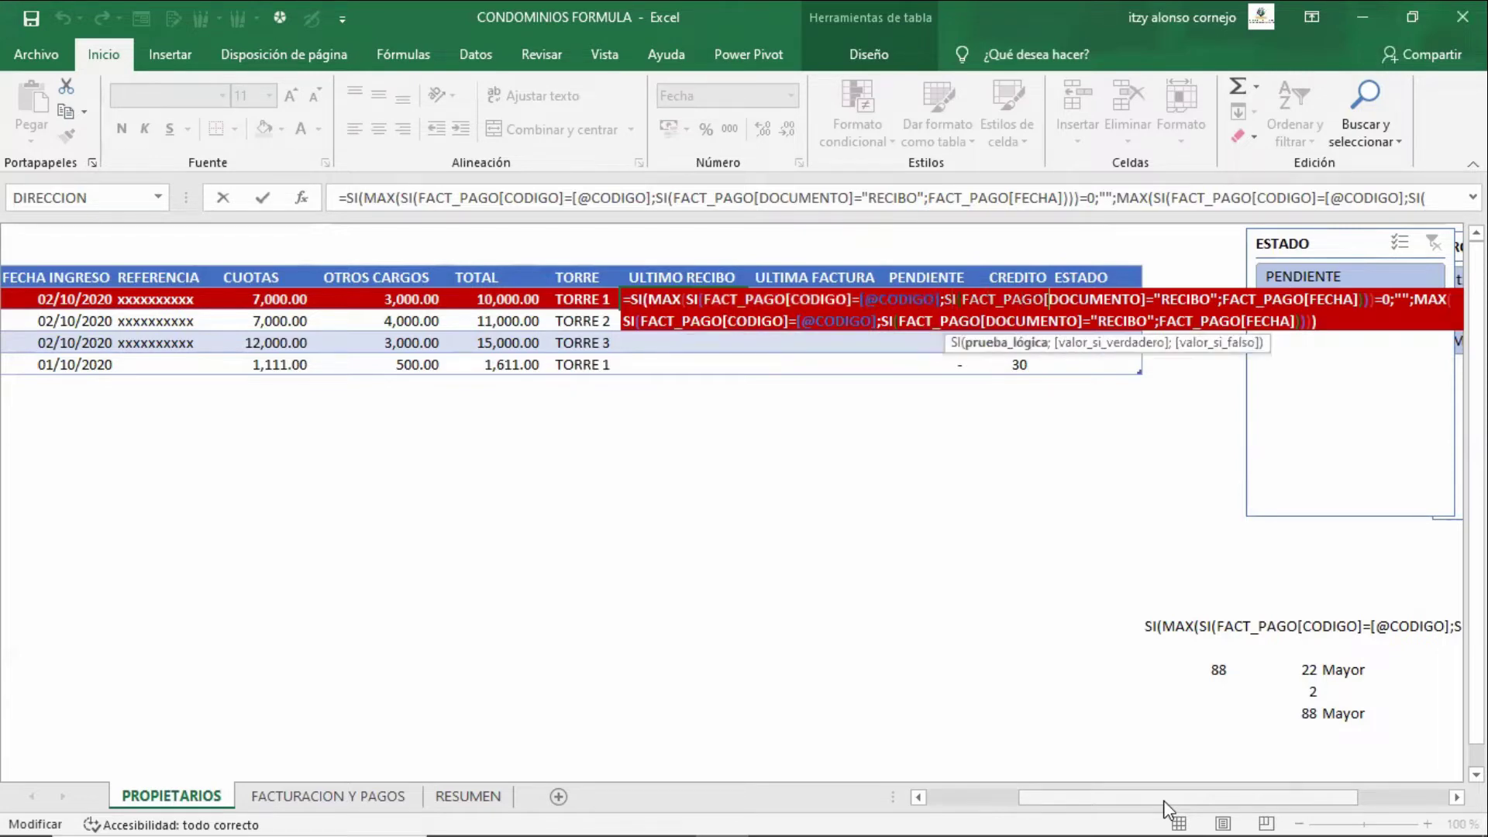
{"action": "key", "text": "Right"}
{"action": "key", "text": "Right"}
{"action": "key", "text": "Right"}
{"action": "key", "text": "Right"}
{"action": "key", "text": "Right"}
{"action": "key", "text": "Right"}
{"action": "key", "text": "Right"}
{"action": "key", "text": "Right"}
{"action": "key", "text": "Right"}
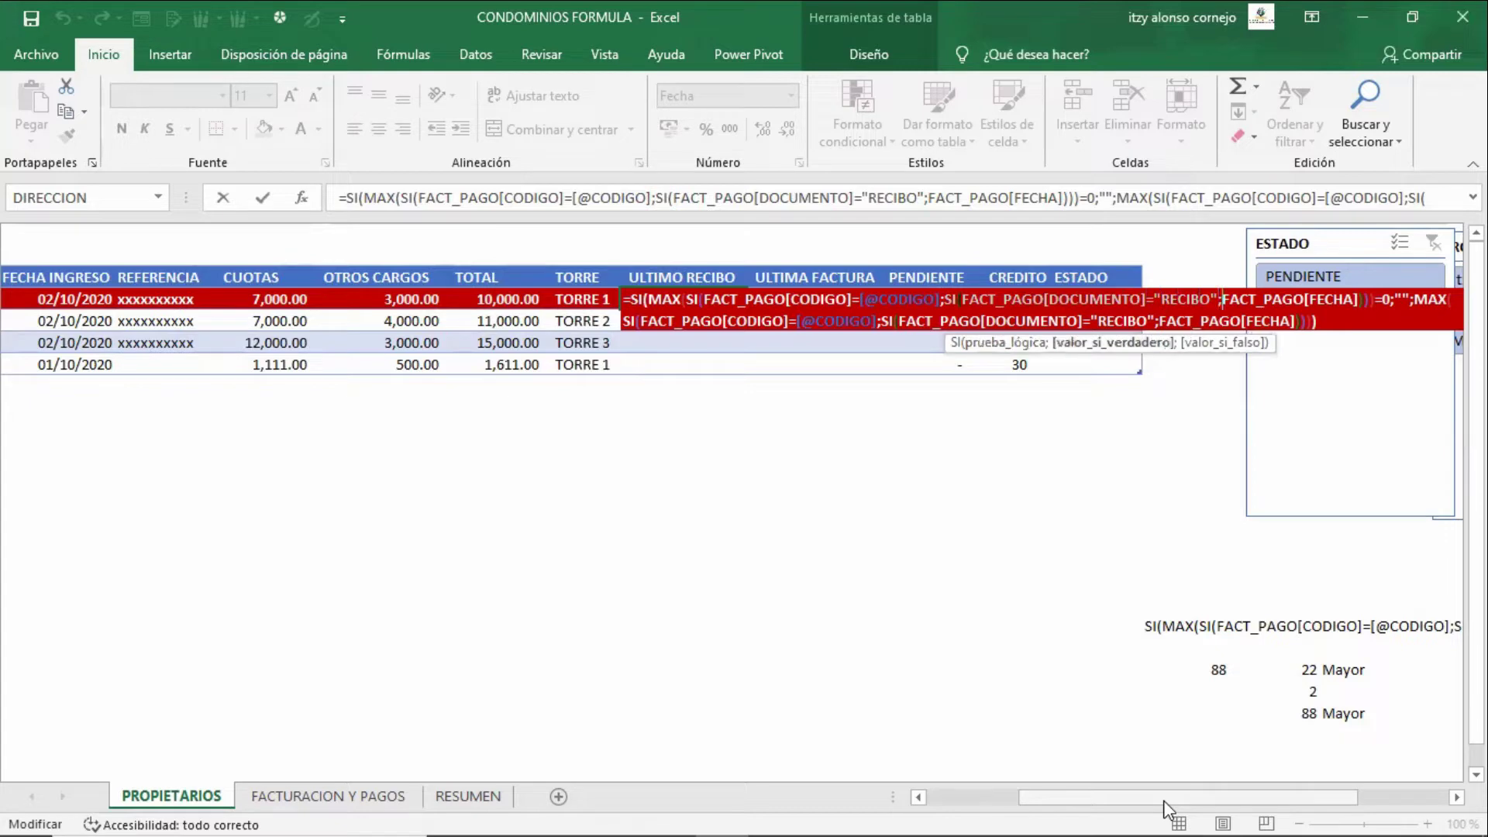
{"action": "key", "text": "Left"}
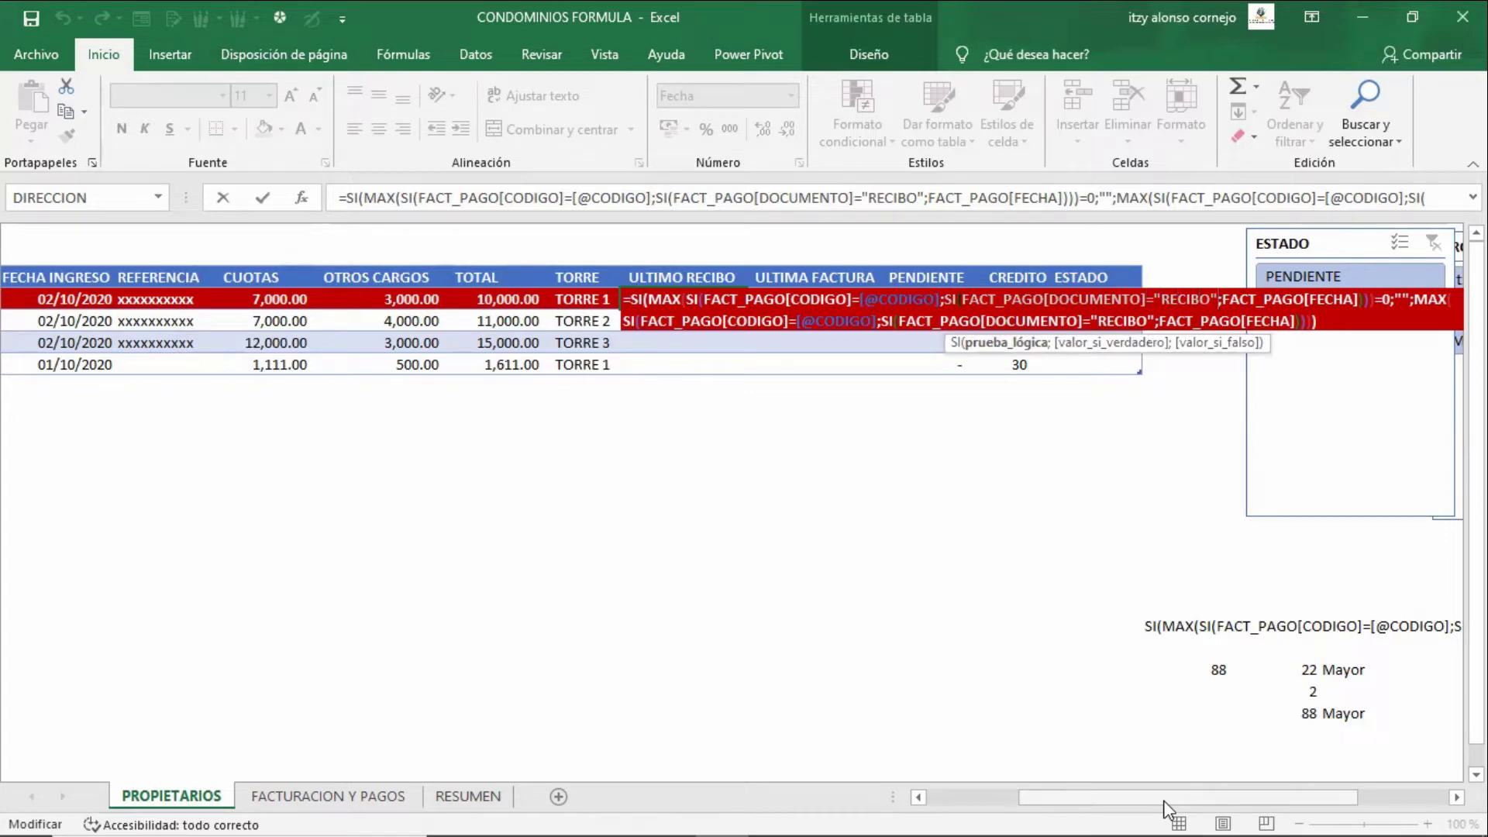
{"action": "key", "text": "Right"}
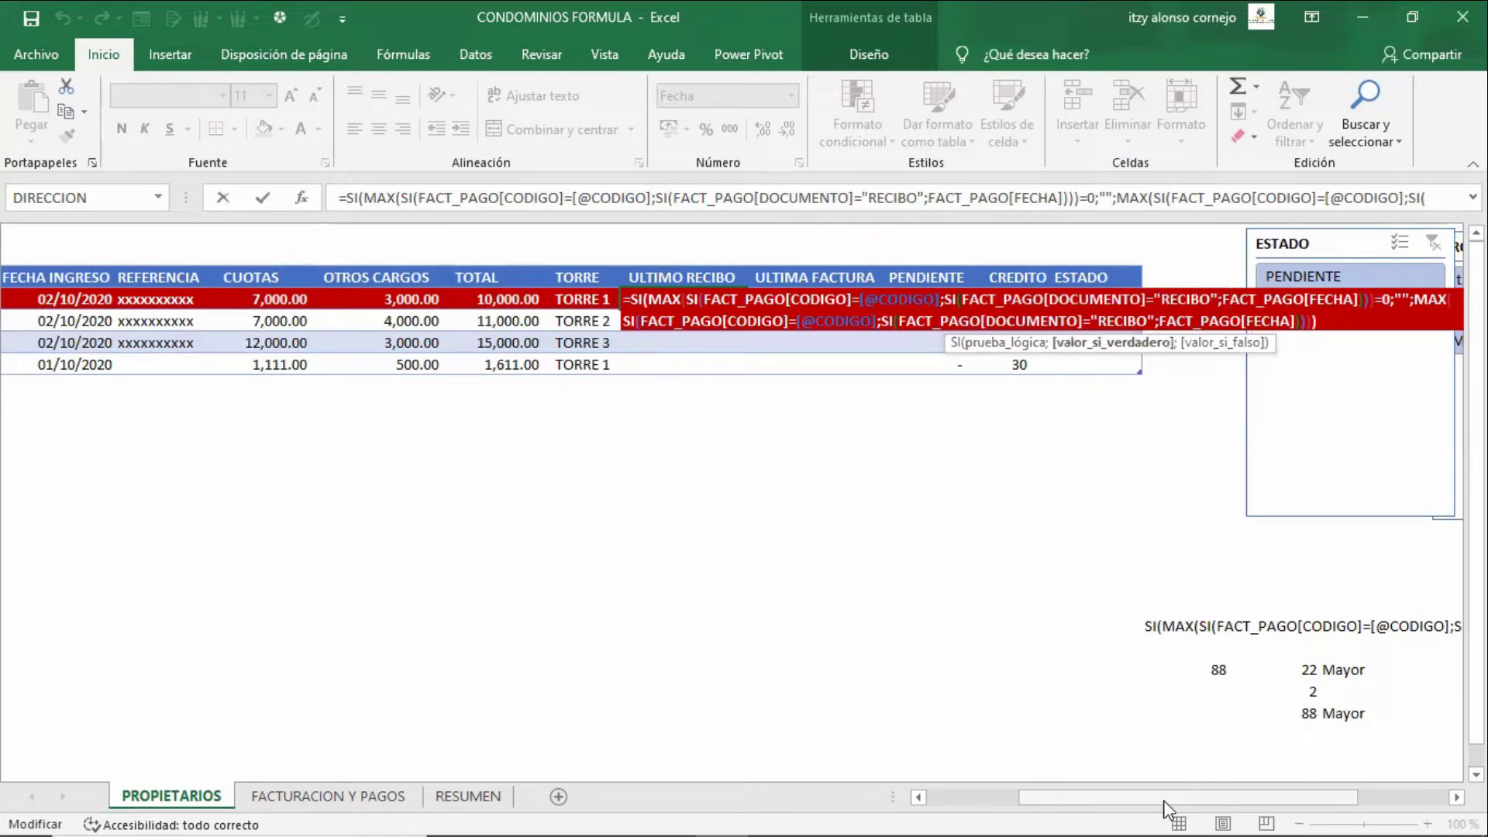
{"action": "key", "text": "Right"}
{"action": "key", "text": "Right"}
{"action": "key", "text": "Right"}
{"action": "key", "text": "Right"}
{"action": "key", "text": "Right"}
{"action": "key", "text": "Right"}
{"action": "key", "text": "Right"}
{"action": "key", "text": "Right"}
{"action": "key", "text": "Right"}
{"action": "key", "text": "Right"}
{"action": "key", "text": "Right"}
{"action": "key", "text": "Right"}
{"action": "key", "text": "Right"}
{"action": "key", "text": "Right"}
{"action": "key", "text": "Right"}
{"action": "key", "text": "Right"}
{"action": "key", "text": "Right"}
{"action": "key", "text": "Right"}
{"action": "key", "text": "Right"}
{"action": "key", "text": "Right"}
{"action": "key", "text": "Right"}
{"action": "key", "text": "Right"}
{"action": "key", "text": "Right"}
{"action": "key", "text": "Right"}
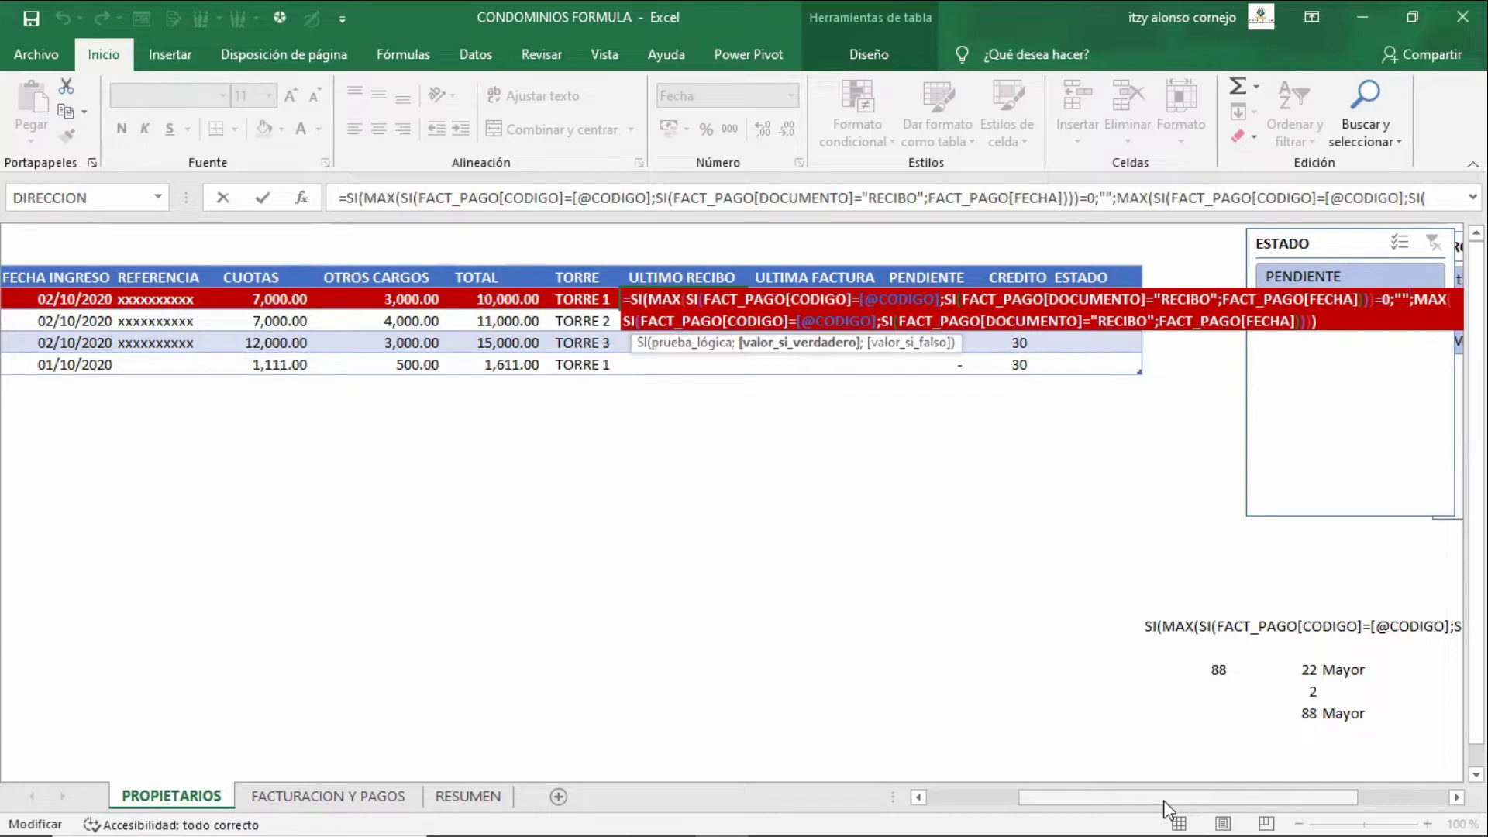
- Confirm the ULTIMO RECIBO formula as an array formula, re-entering it once more
{"action": "key", "text": "End"}
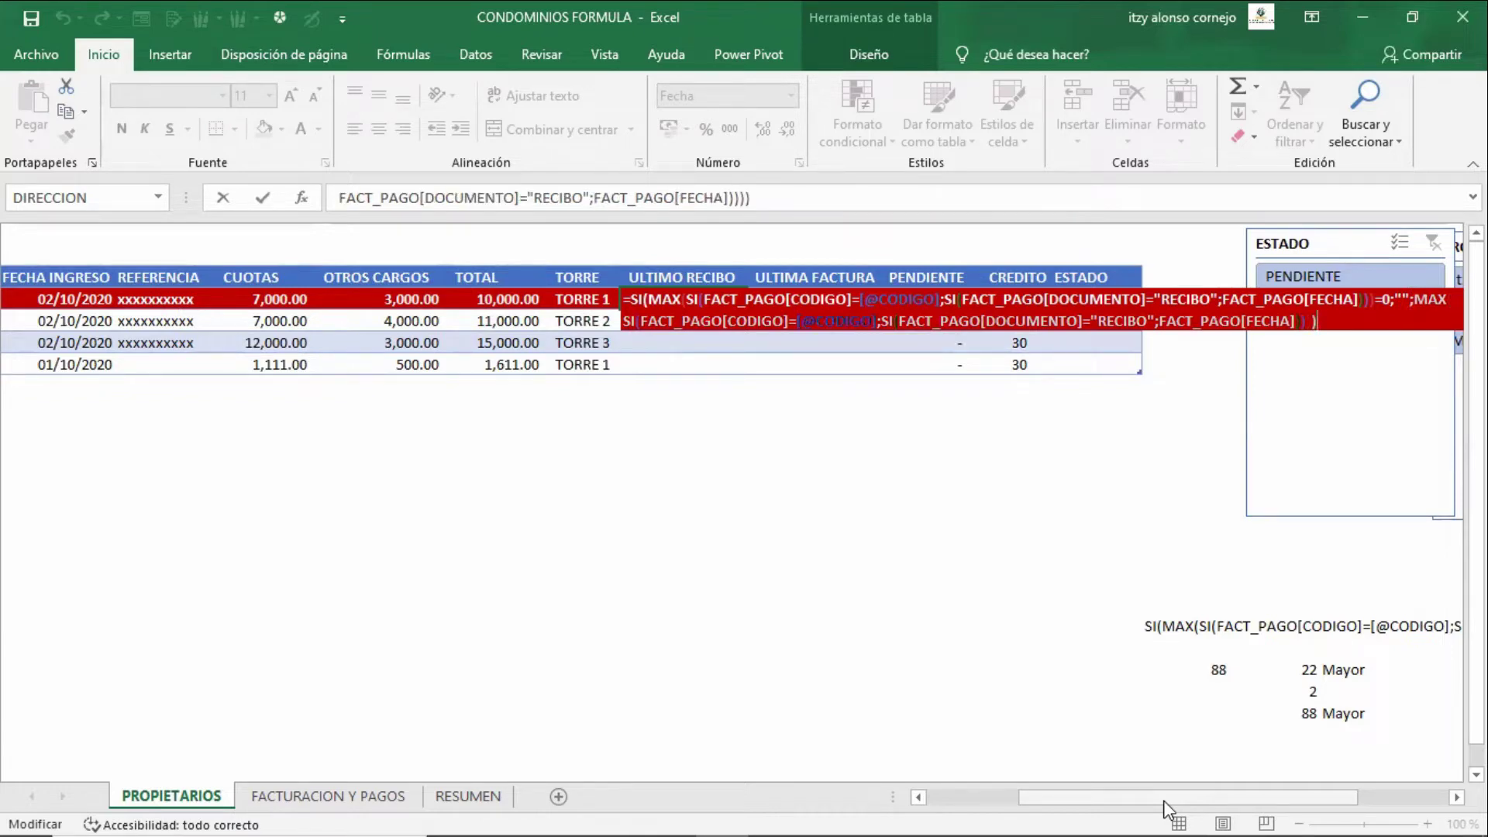
{"action": "key", "text": "ctrl+shift+Return"}
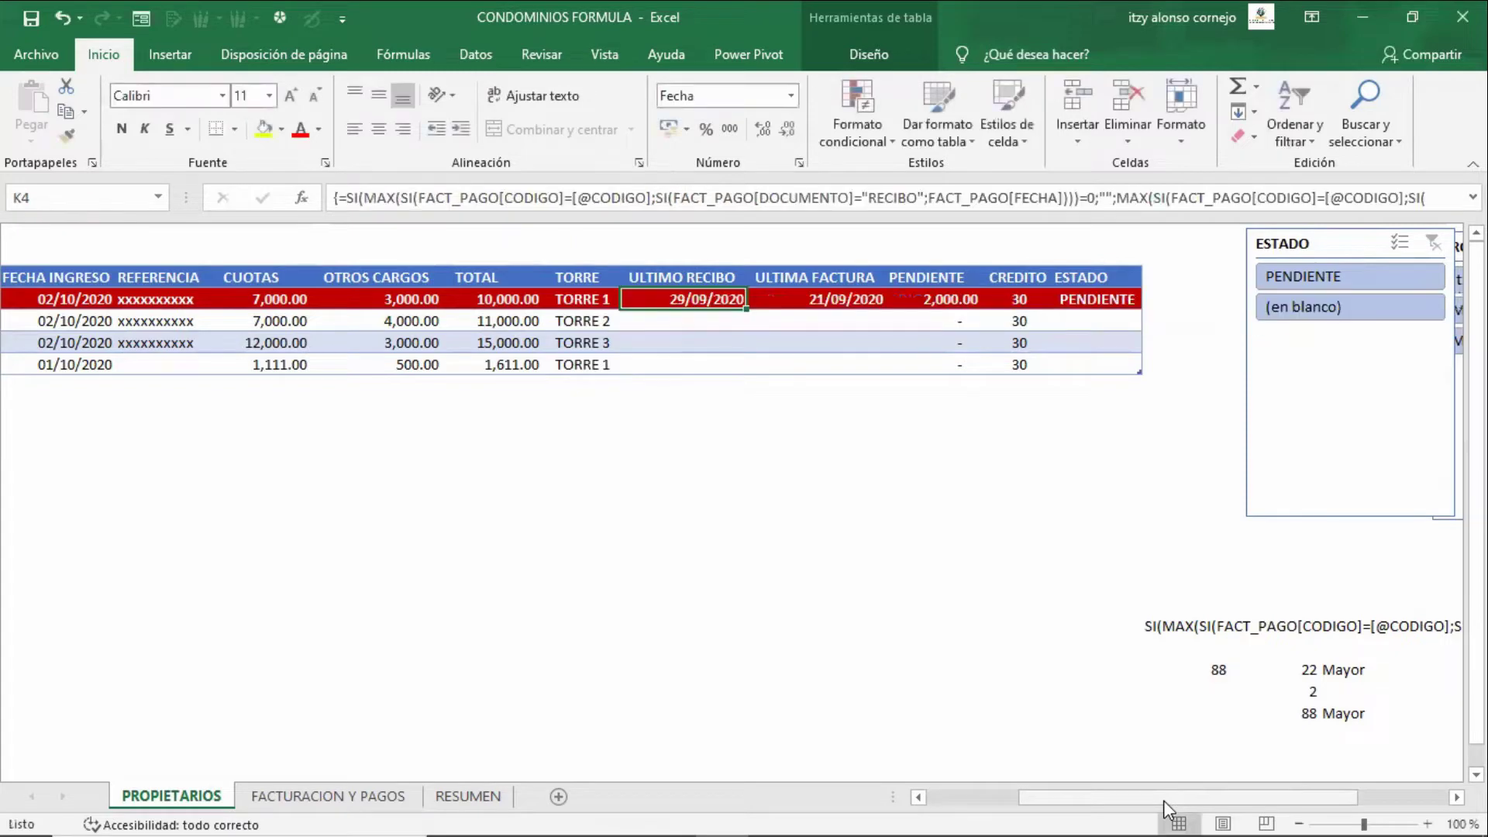
{"action": "key", "text": "F2"}
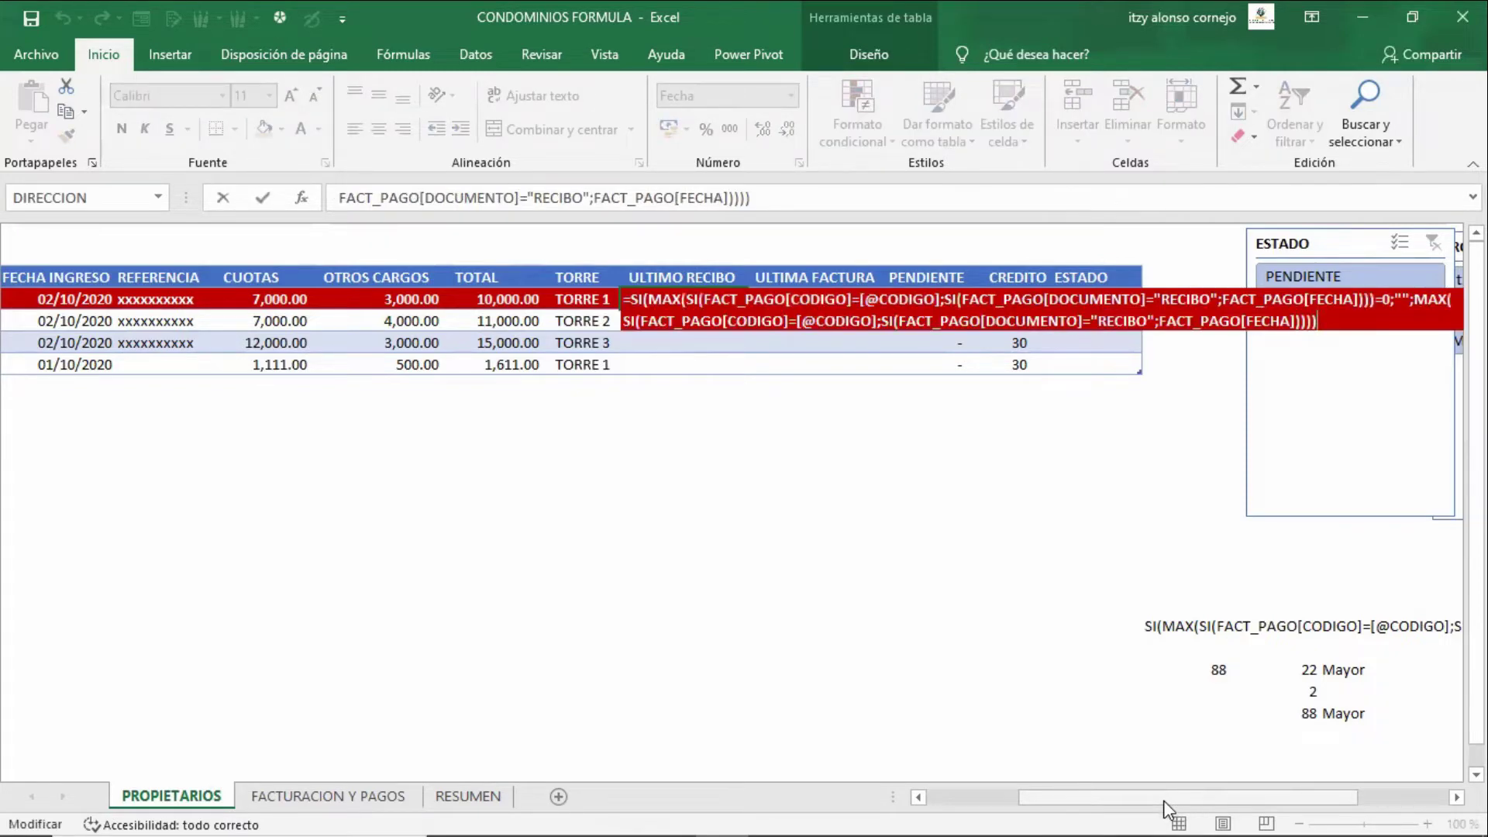
{"action": "key", "text": "ctrl+shift+Return"}
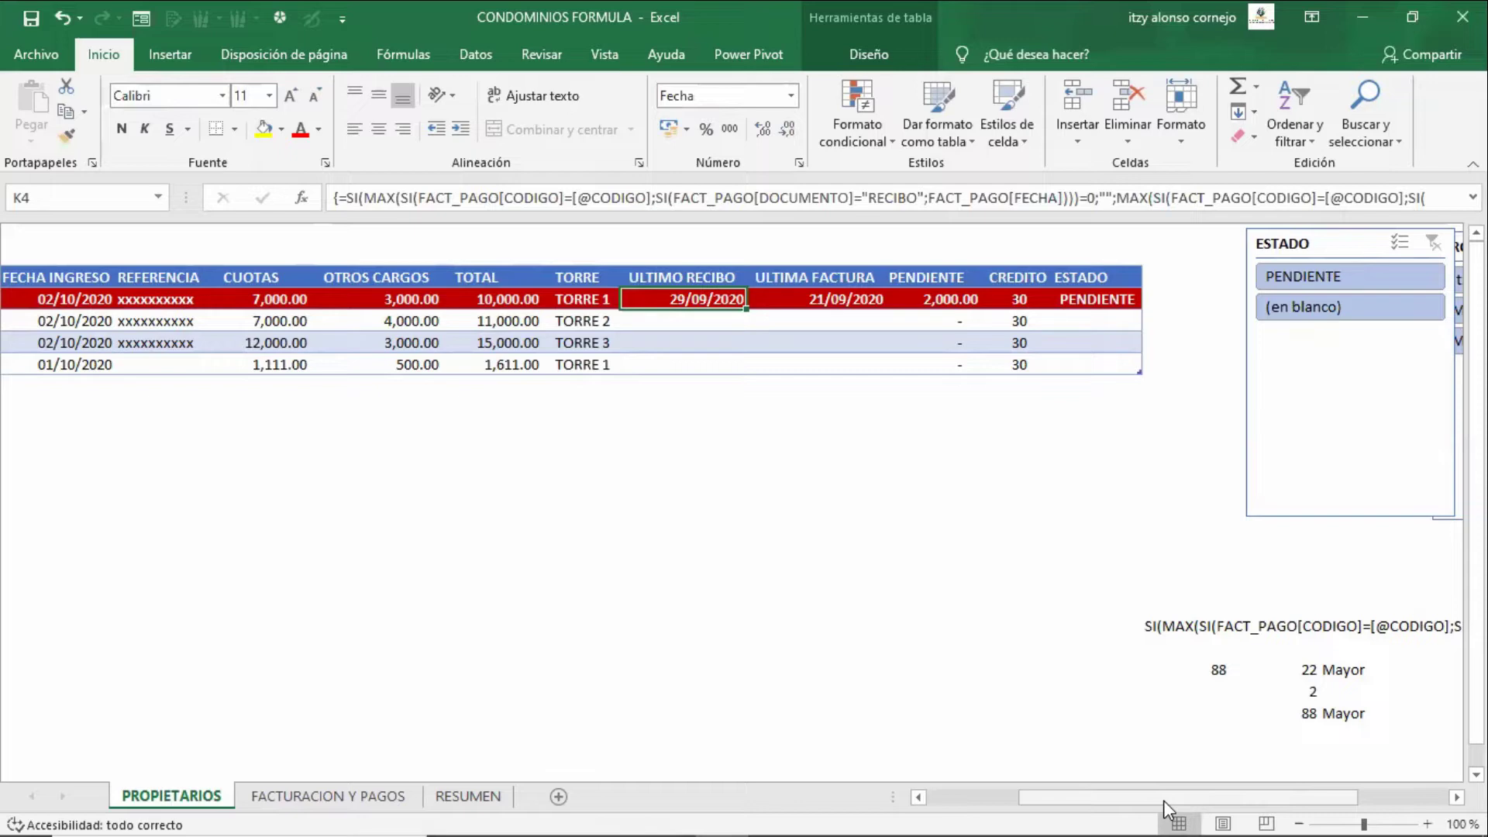
- Review owner 01's FACTURA 2,500.00 and RECIBO 500.00 rows on FACTURACION Y PAGOS
{"action": "key", "text": "Left"}
{"action": "key", "text": "Left"}
{"action": "key", "text": "Left"}
{"action": "key", "text": "Left"}
{"action": "key", "text": "Left"}
{"action": "key", "text": "Left"}
{"action": "key", "text": "Left"}
{"action": "key", "text": "Left"}
{"action": "key", "text": "Left"}
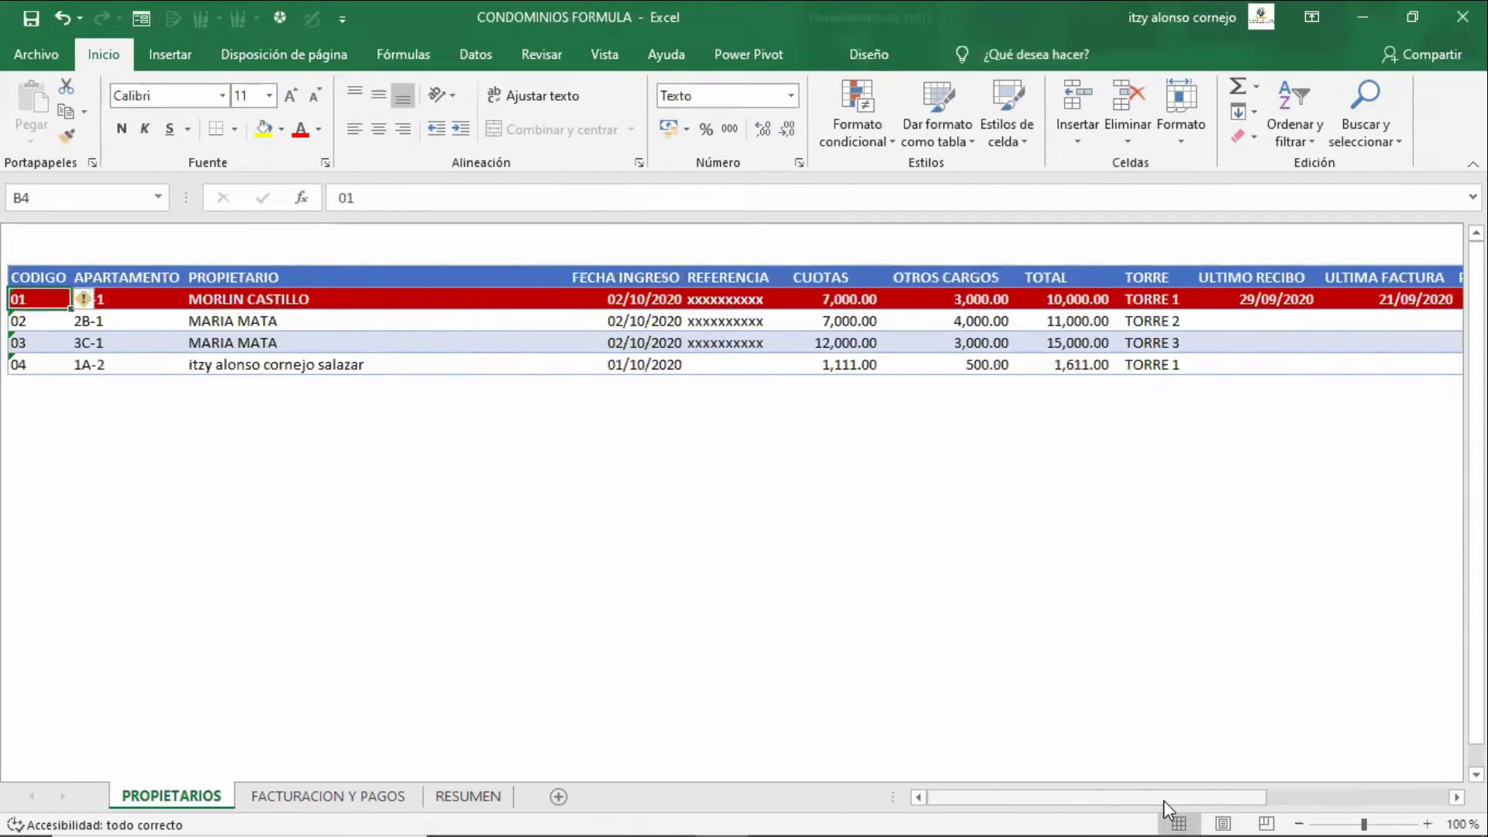
{"action": "key", "text": "ctrl+Page_Down"}
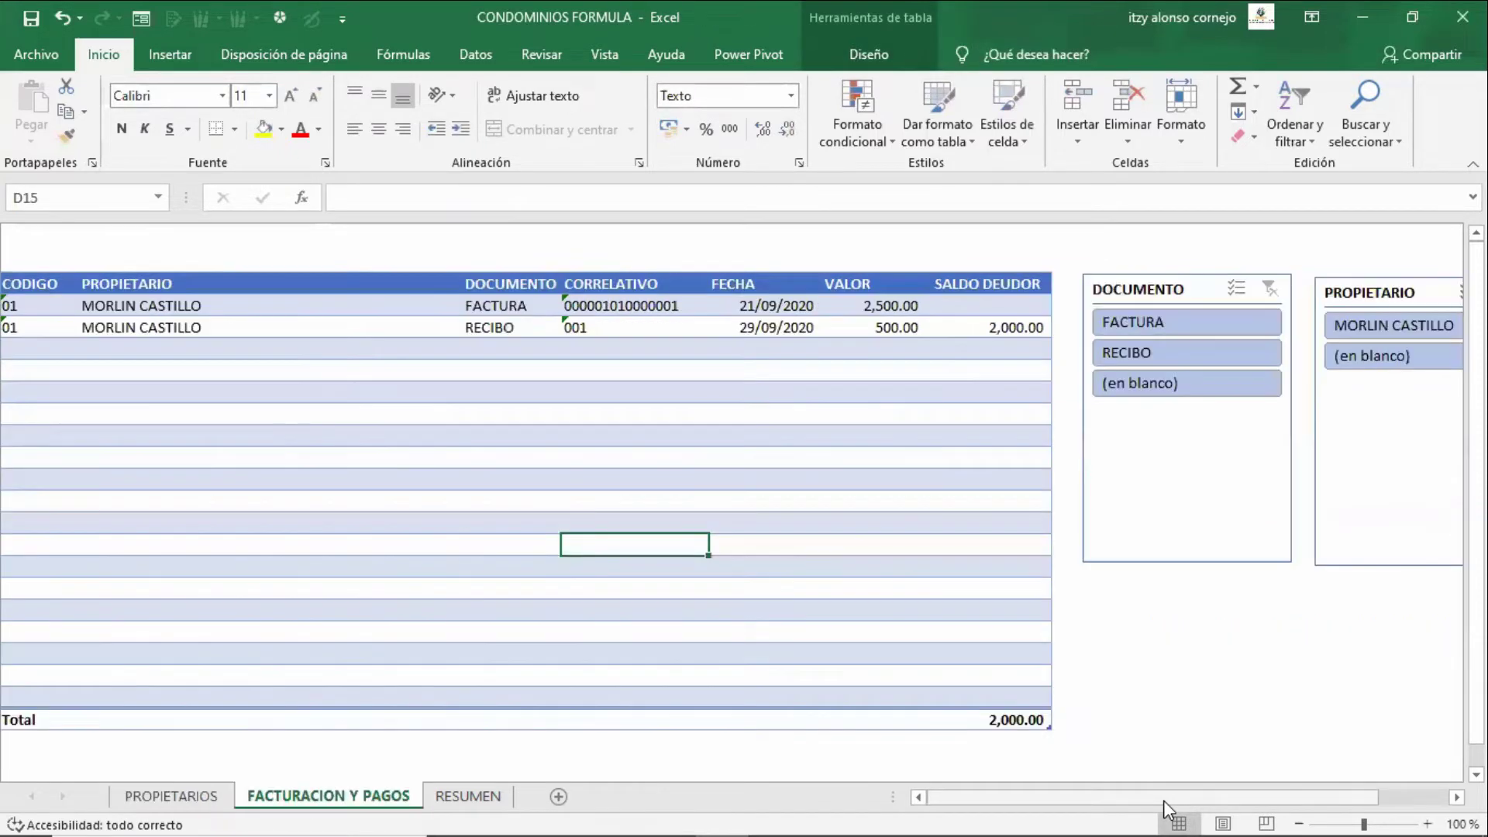
{"action": "key", "text": "Left"}
{"action": "key", "text": "Up"}
{"action": "key", "text": "Up"}
{"action": "key", "text": "Up"}
{"action": "key", "text": "Up"}
{"action": "key", "text": "Up"}
{"action": "key", "text": "Up"}
{"action": "key", "text": "Up"}
{"action": "key", "text": "Up"}
{"action": "key", "text": "Up"}
{"action": "key", "text": "Up"}
{"action": "key", "text": "Left"}
{"action": "key", "text": "Left"}
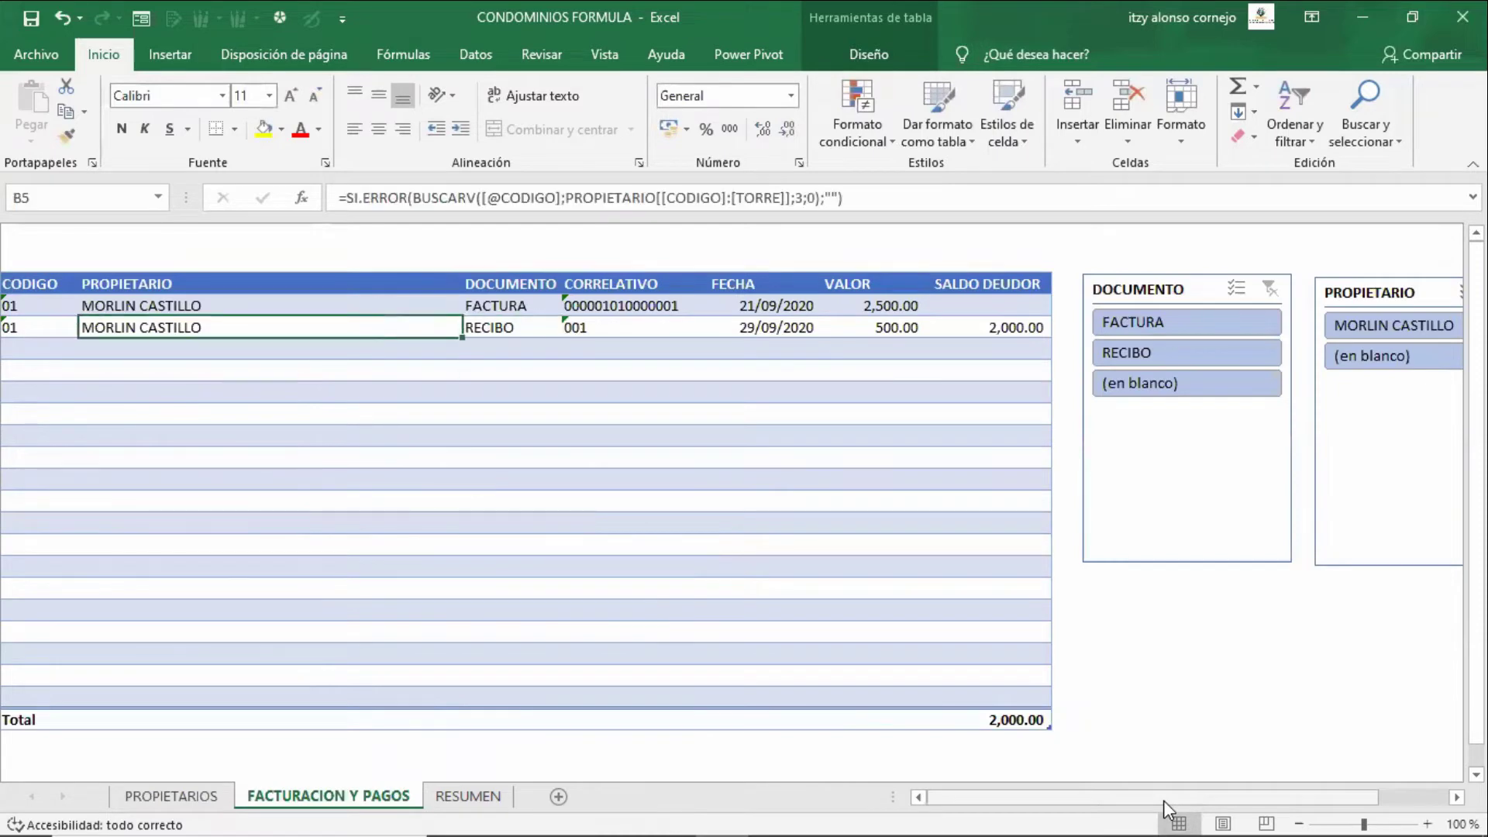
{"action": "key", "text": "Right"}
{"action": "key", "text": "Right"}
{"action": "key", "text": "Right"}
{"action": "key", "text": "Right"}
{"action": "key", "text": "Right"}
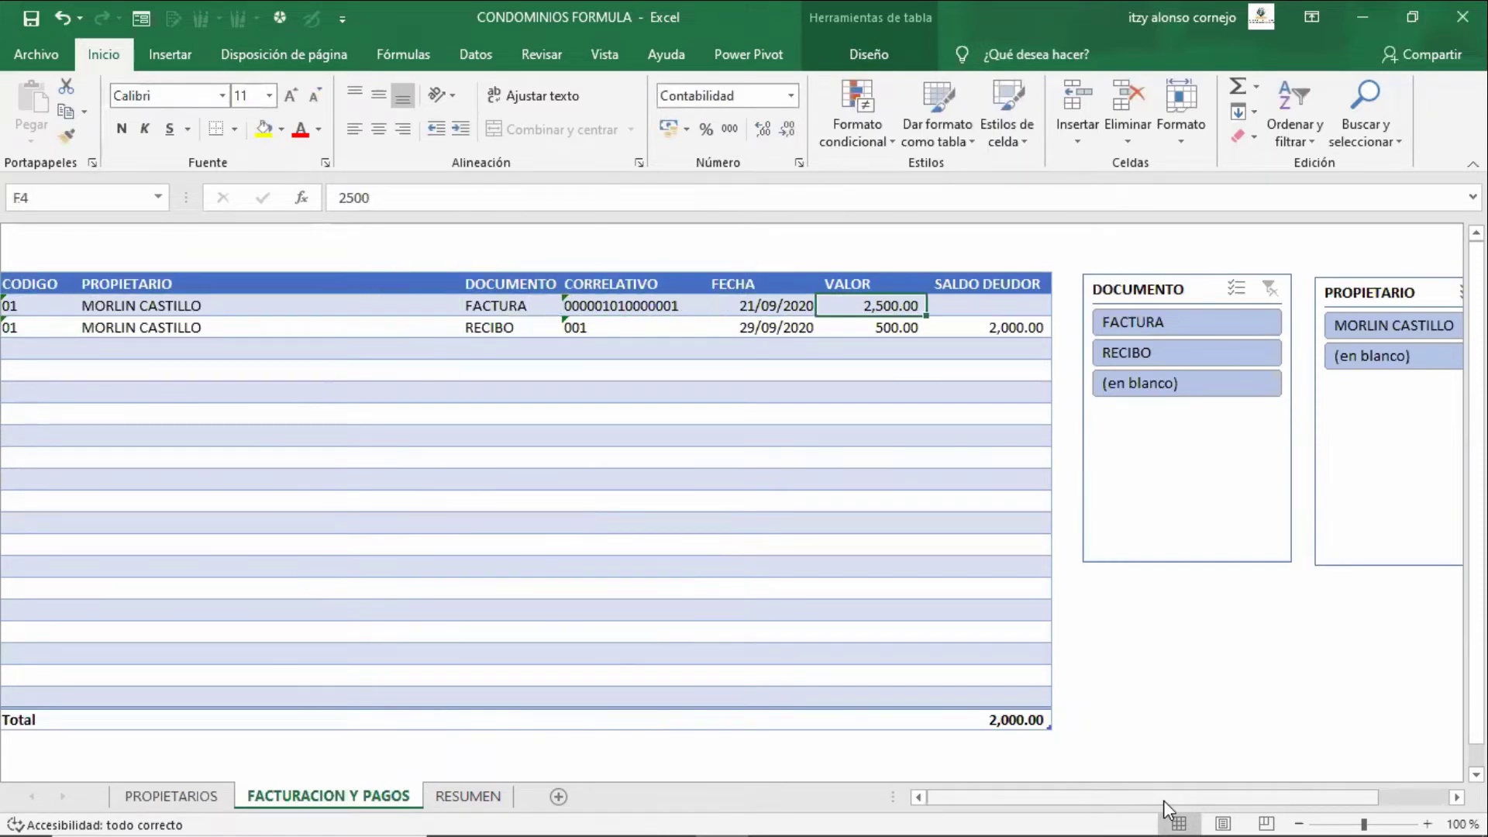
{"action": "key", "text": "Left"}
{"action": "key", "text": "Down"}
{"action": "key", "text": "Left"}
{"action": "key", "text": "Left"}
{"action": "key", "text": "Left"}
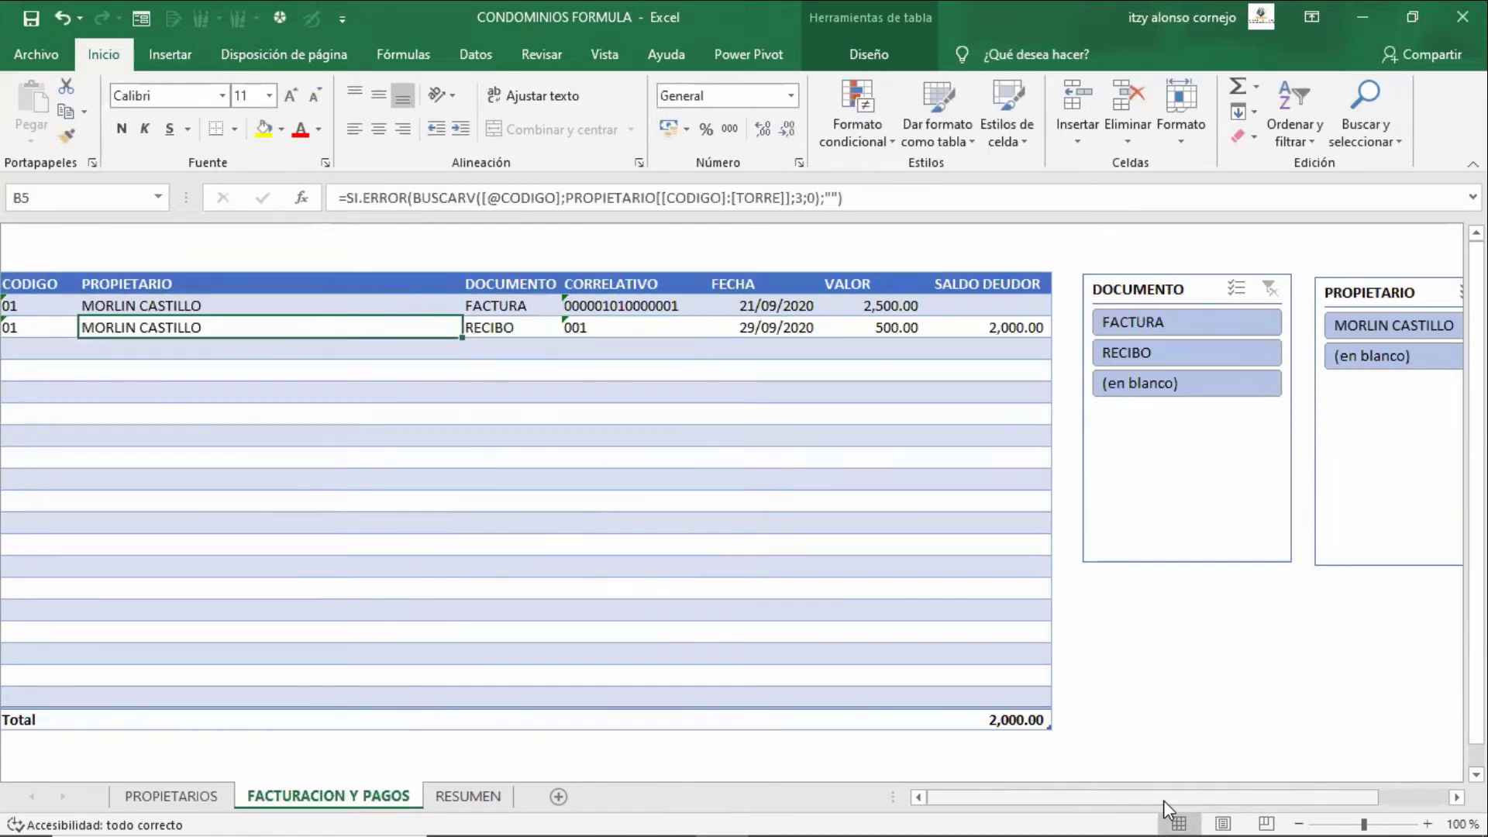
{"action": "key", "text": "Right"}
{"action": "key", "text": "Right"}
{"action": "key", "text": "Right"}
{"action": "key", "text": "Left"}
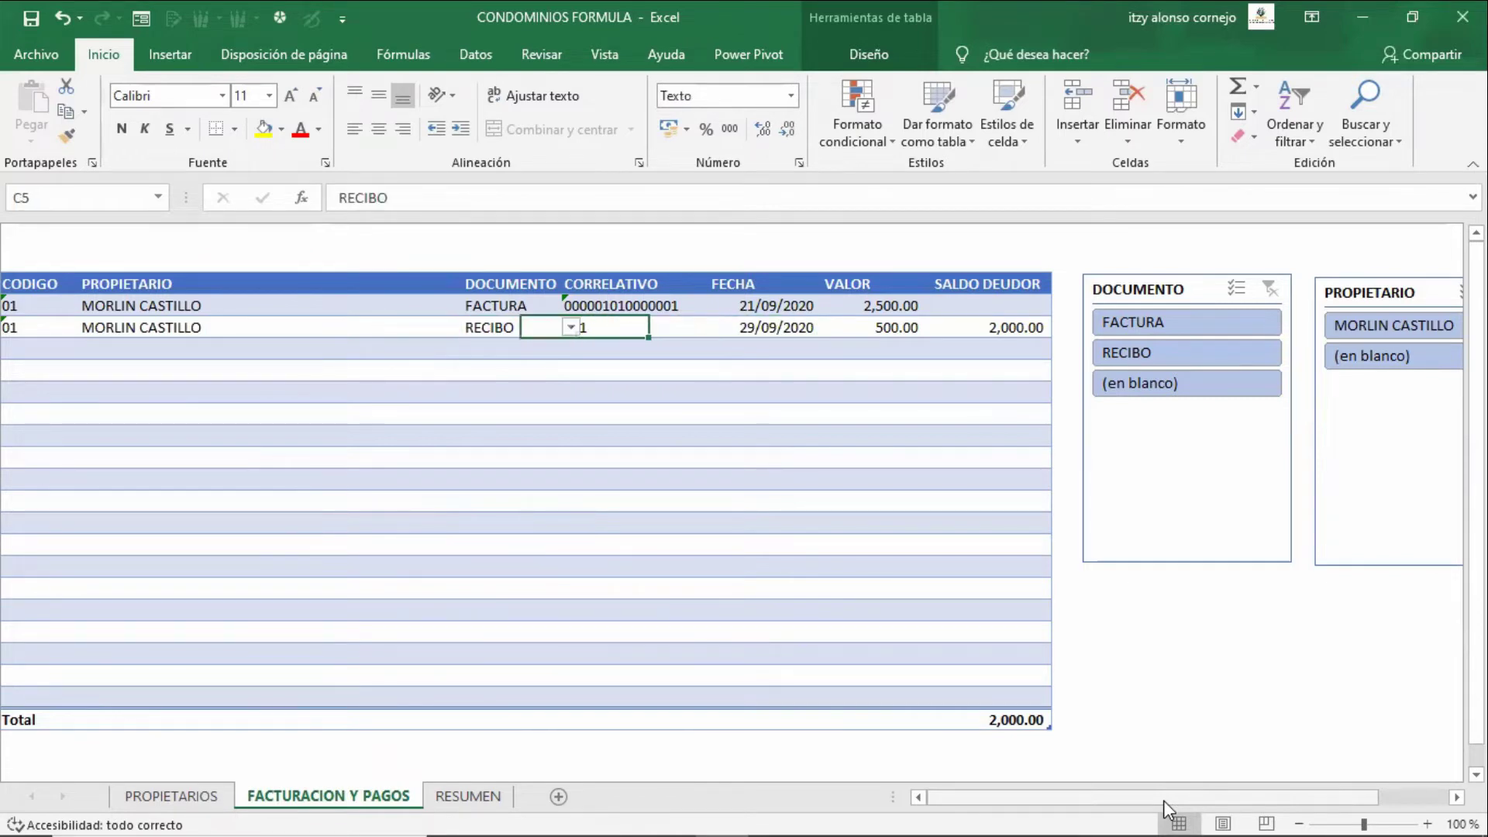
{"action": "key", "text": "Left"}
{"action": "key", "text": "Left"}
{"action": "key", "text": "Right"}
{"action": "key", "text": "Right"}
{"action": "key", "text": "Right"}
{"action": "key", "text": "Left"}
{"action": "key", "text": "Left"}
{"action": "key", "text": "Left"}
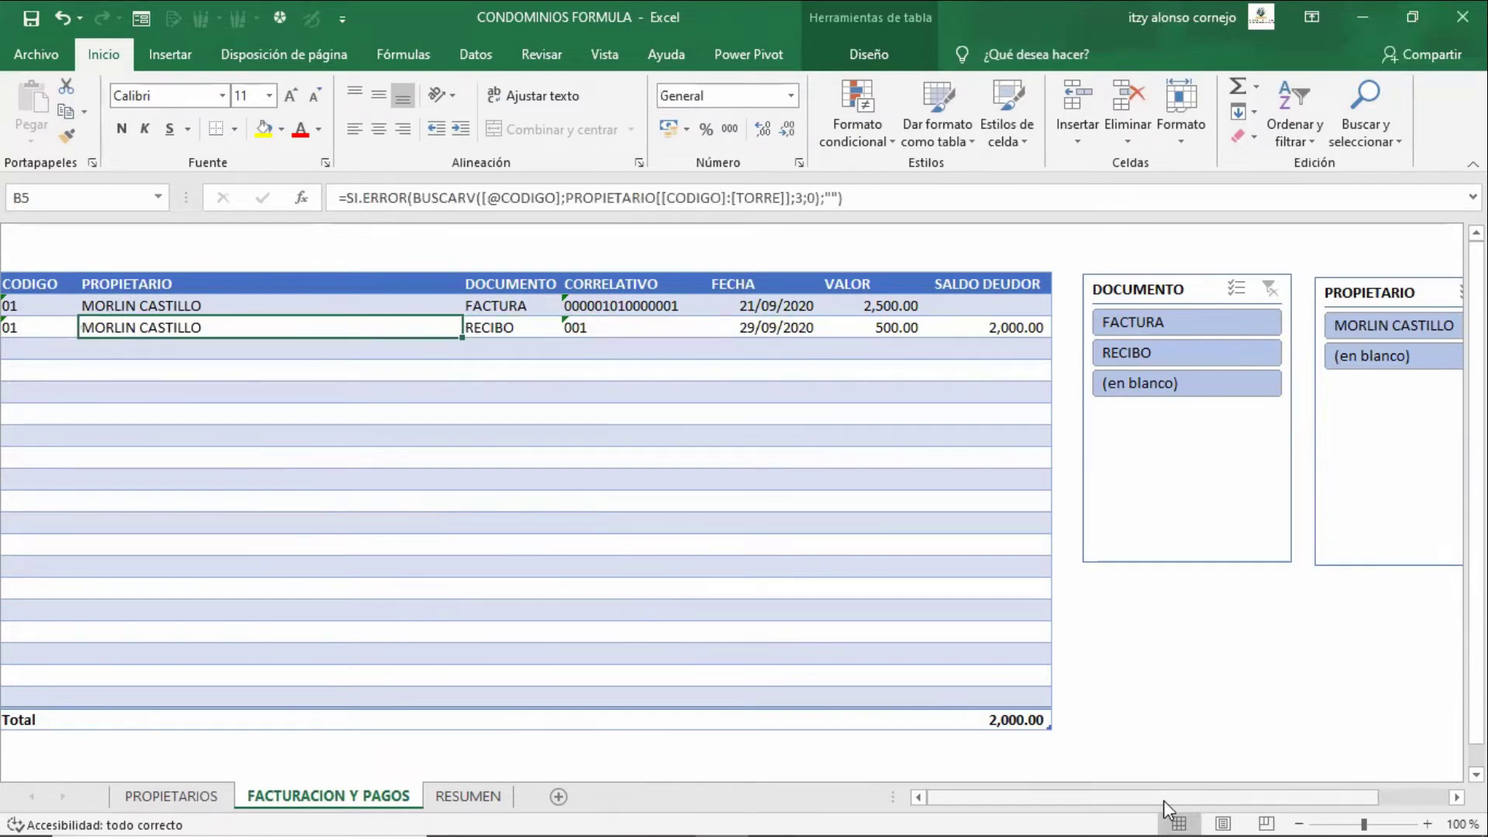
{"action": "key", "text": "Left"}
{"action": "key", "text": "Down"}
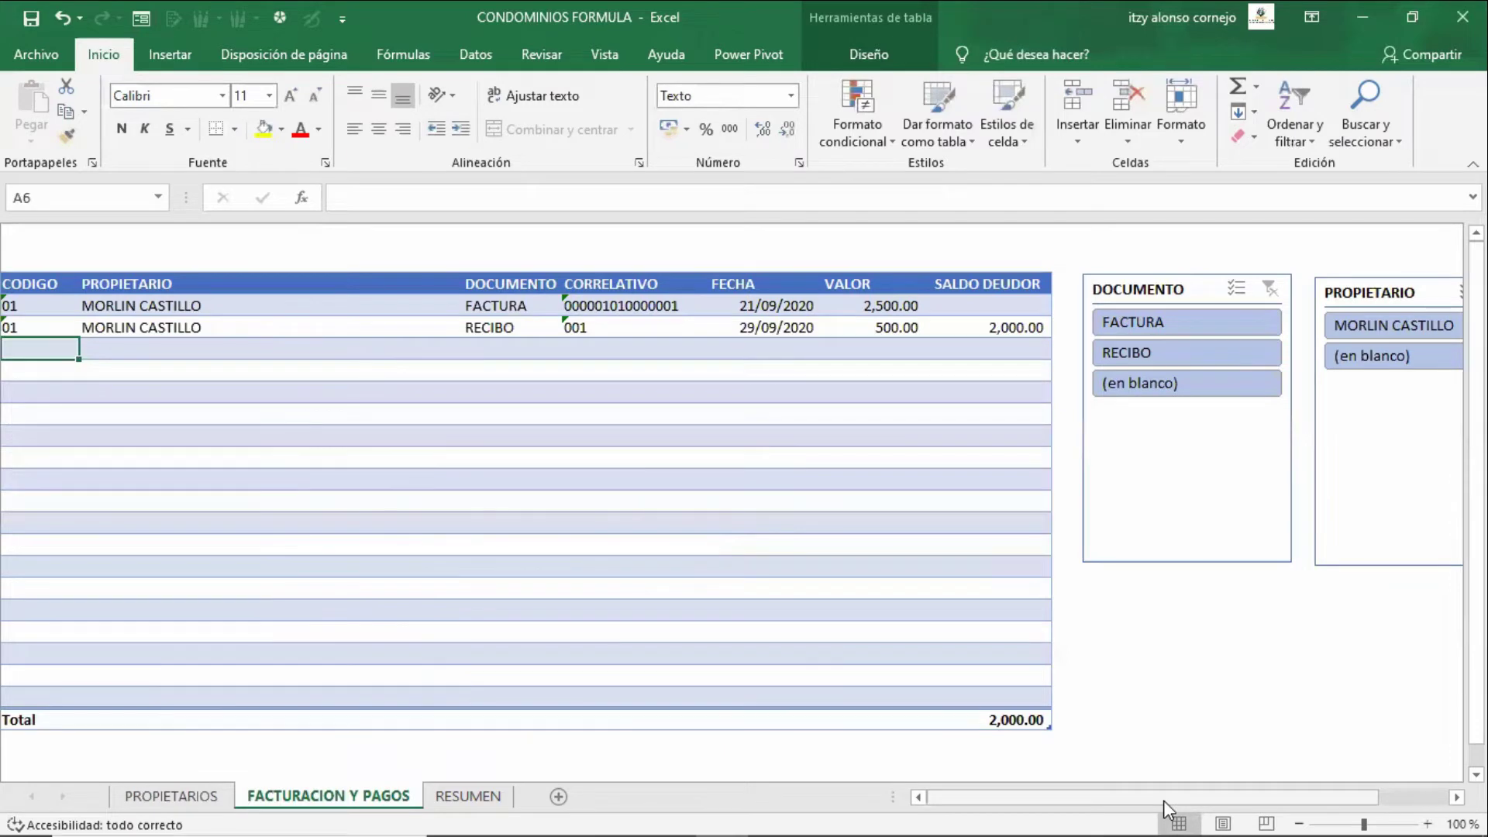
- Check owner 01's last receipt, last invoice and pending balance on PROPIETARIOS, then return to FACTURACION Y PAGOS
{"action": "key", "text": "ctrl+Page_Up"}
{"action": "key", "text": "Right"}
{"action": "key", "text": "ctrl+Right"}
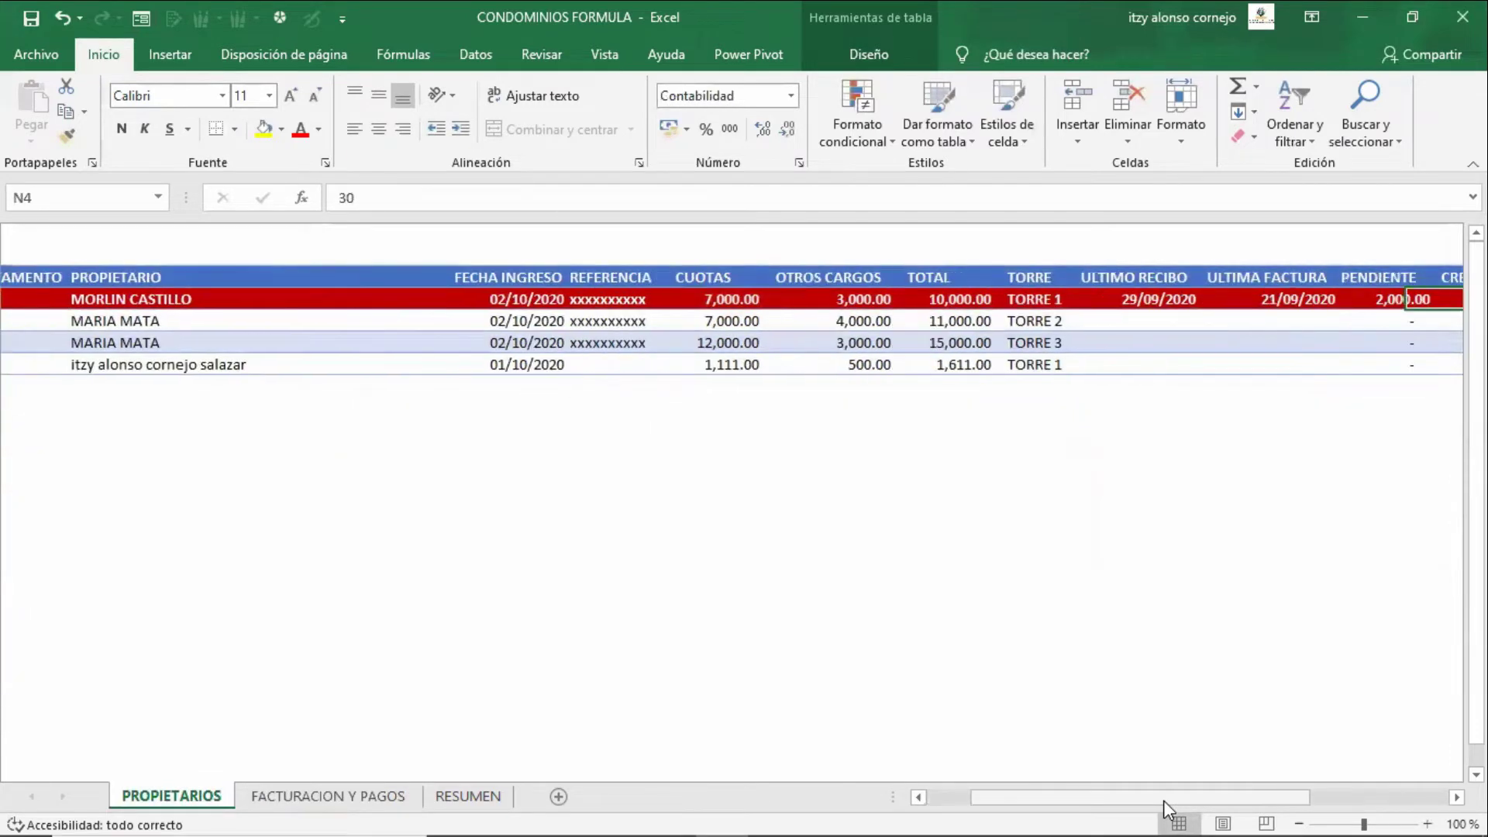
{"action": "key", "text": "Right"}
{"action": "key", "text": "Left"}
{"action": "key", "text": "Left"}
{"action": "key", "text": "Left"}
{"action": "key", "text": "Left"}
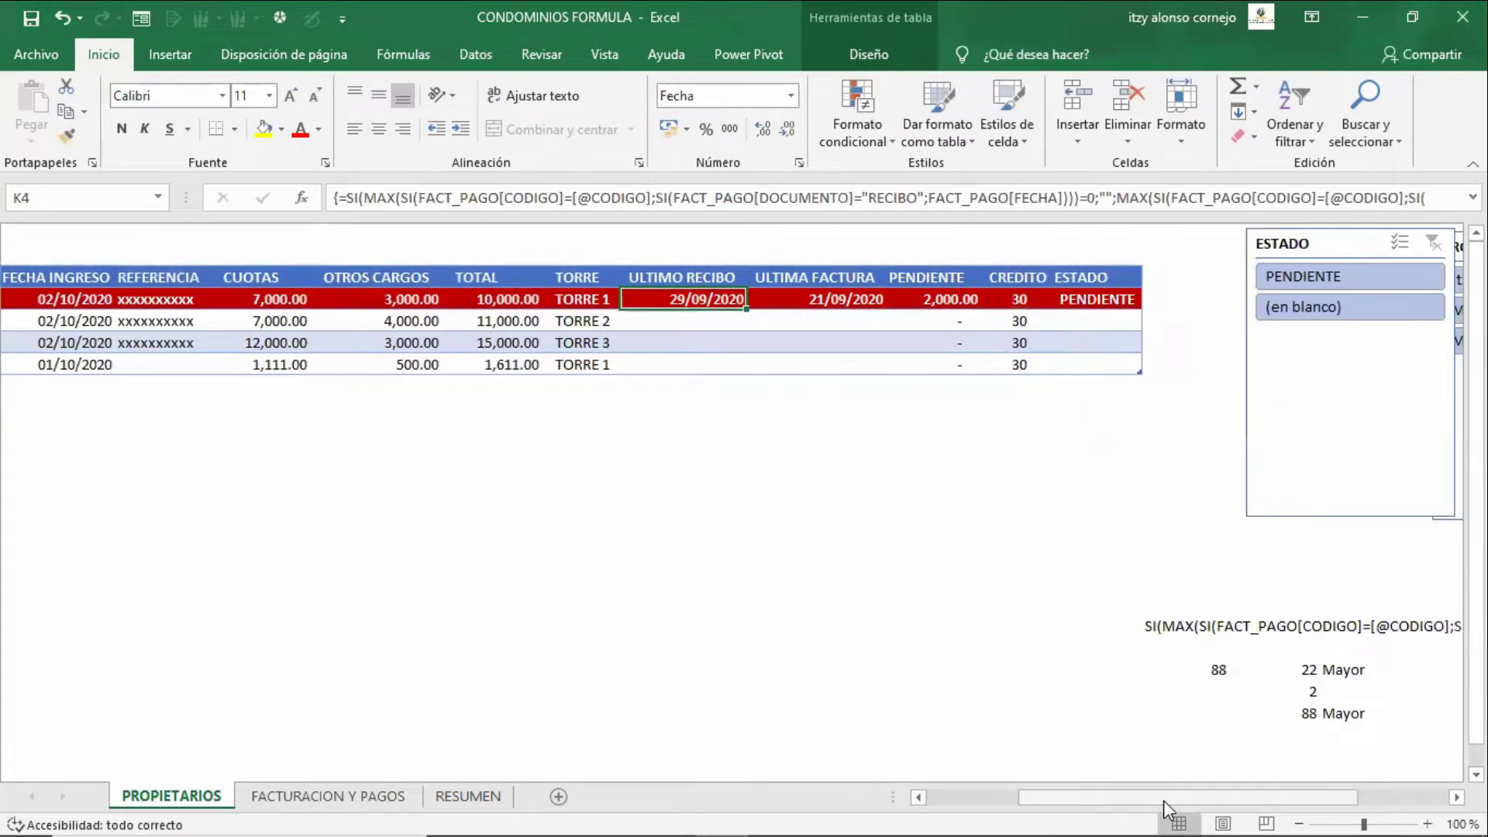
{"action": "key", "text": "Left"}
{"action": "key", "text": "Right"}
{"action": "key", "text": "Right"}
{"action": "key", "text": "Right"}
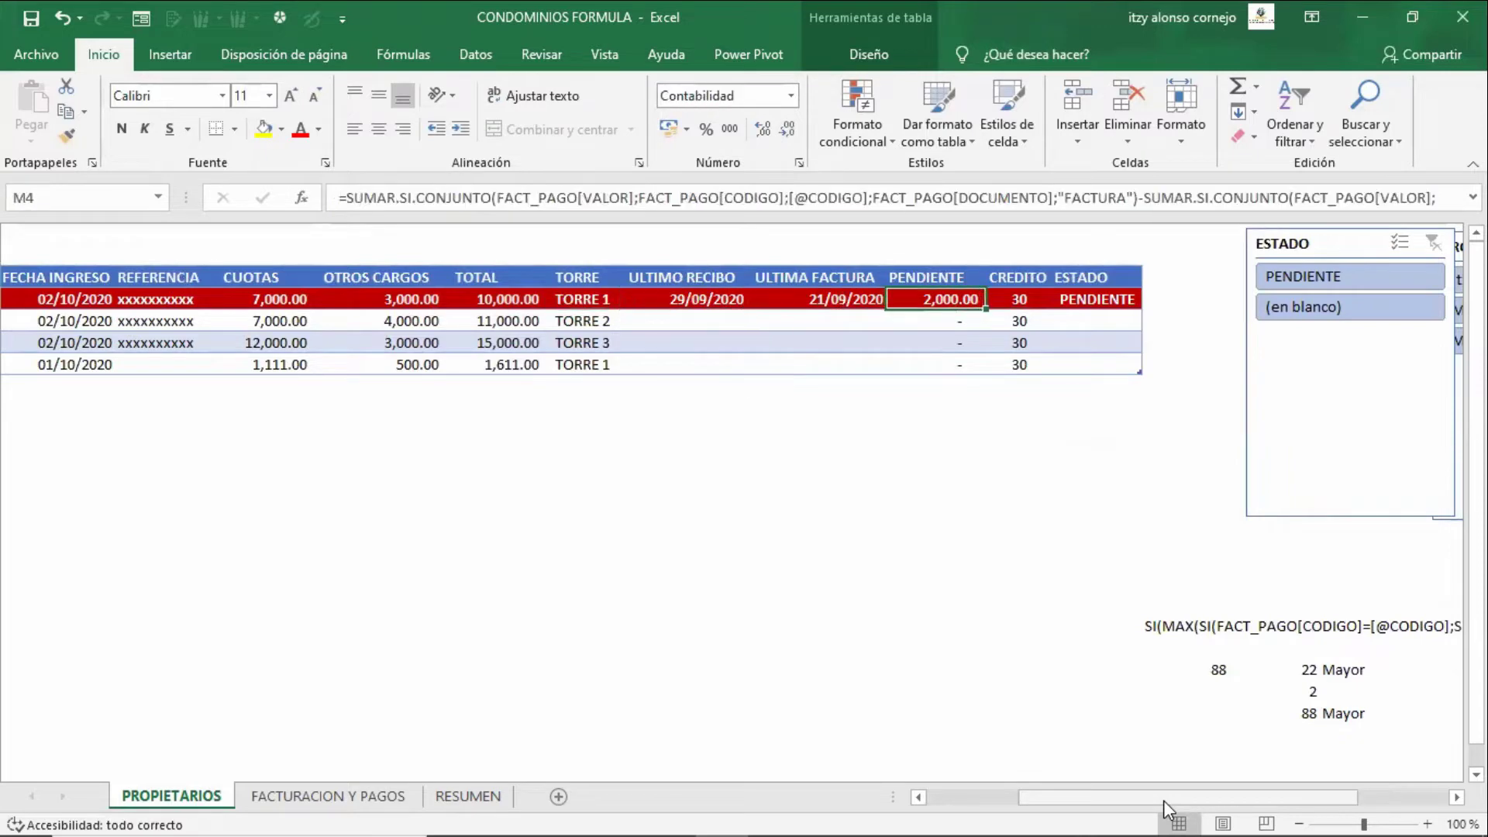
{"action": "key", "text": "Left"}
{"action": "key", "text": "Left"}
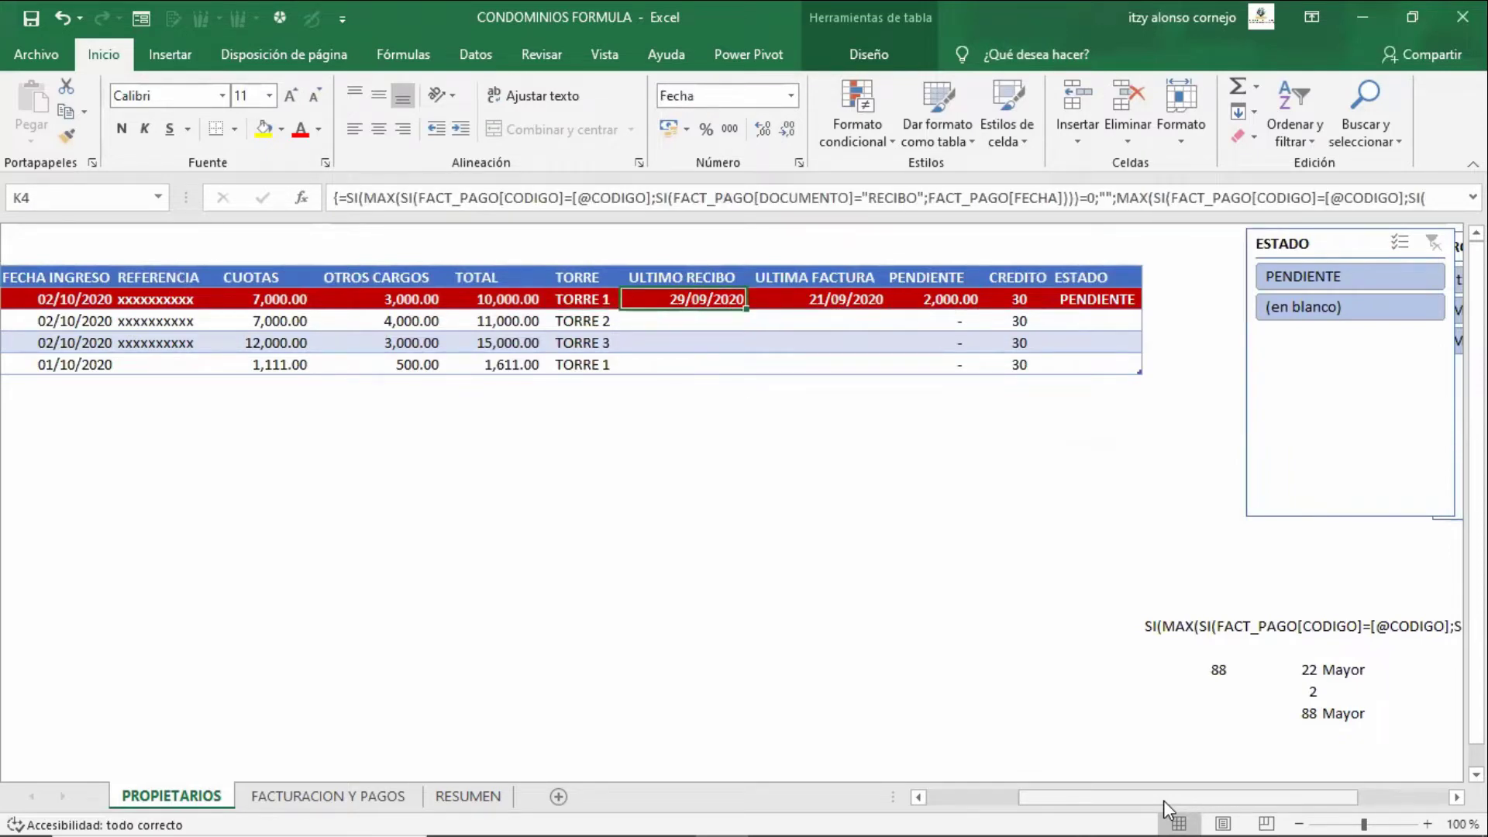
{"action": "key", "text": "ctrl+Page_Down"}
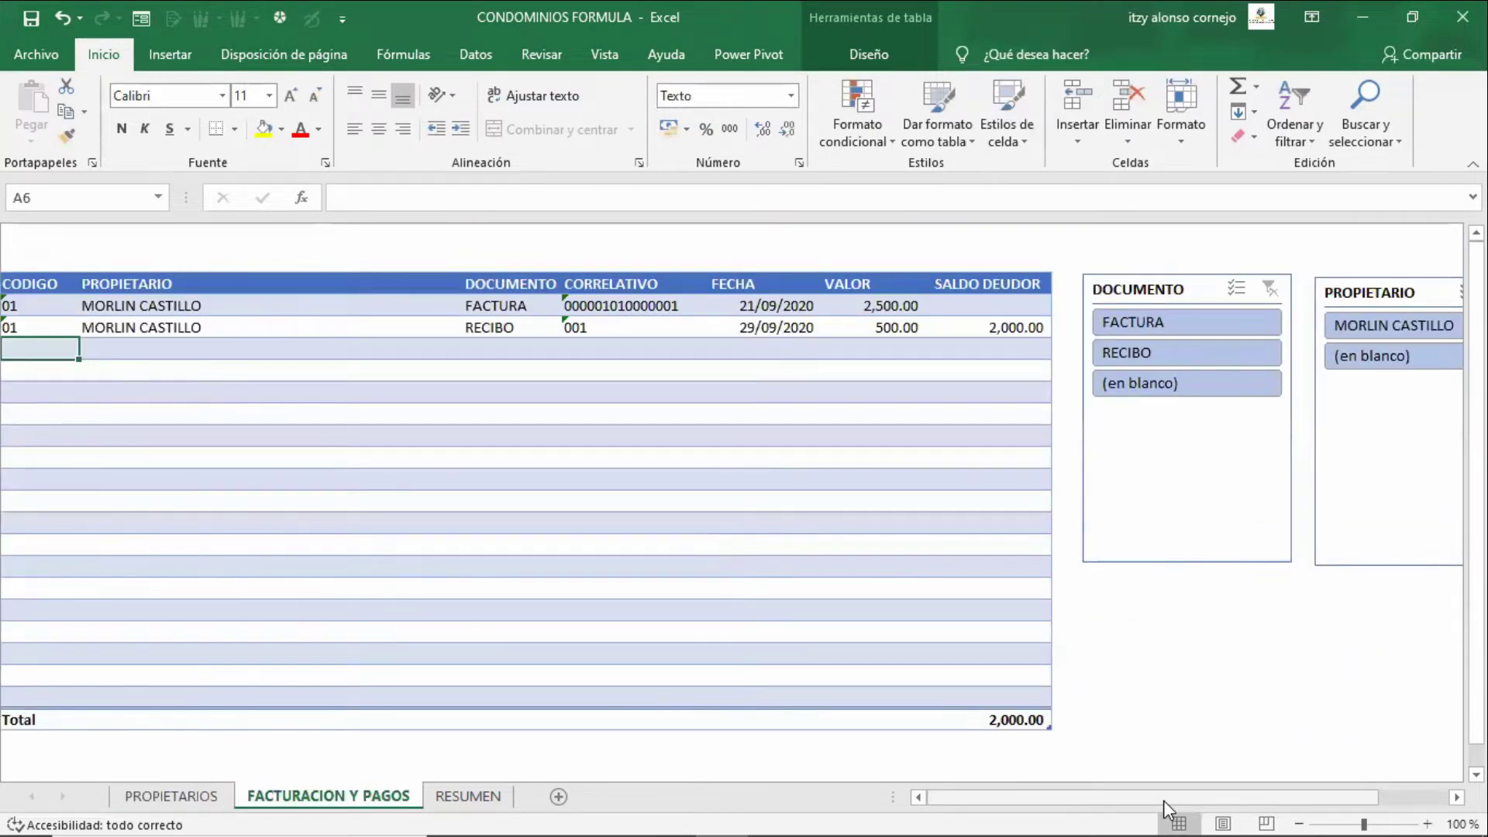
- Add a row for owner 01: RECIBO, number 002, date 1-10-2020, amount 500
{"action": "type", "text": "01"}
{"action": "key", "text": "Tab"}
{"action": "key", "text": "Tab"}
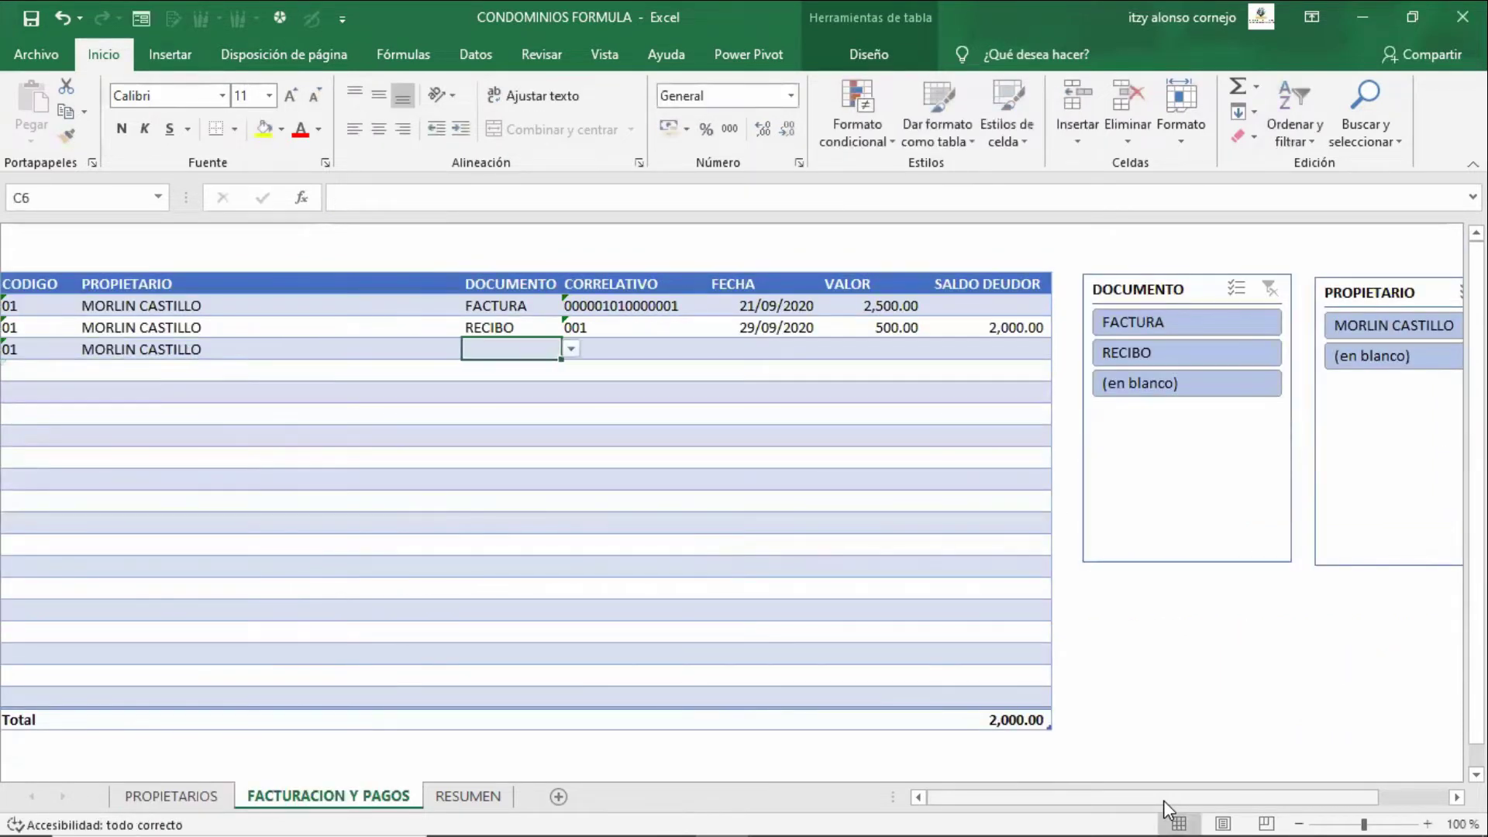
{"action": "type", "text": "RECIBO"}
{"action": "key", "text": "Tab"}
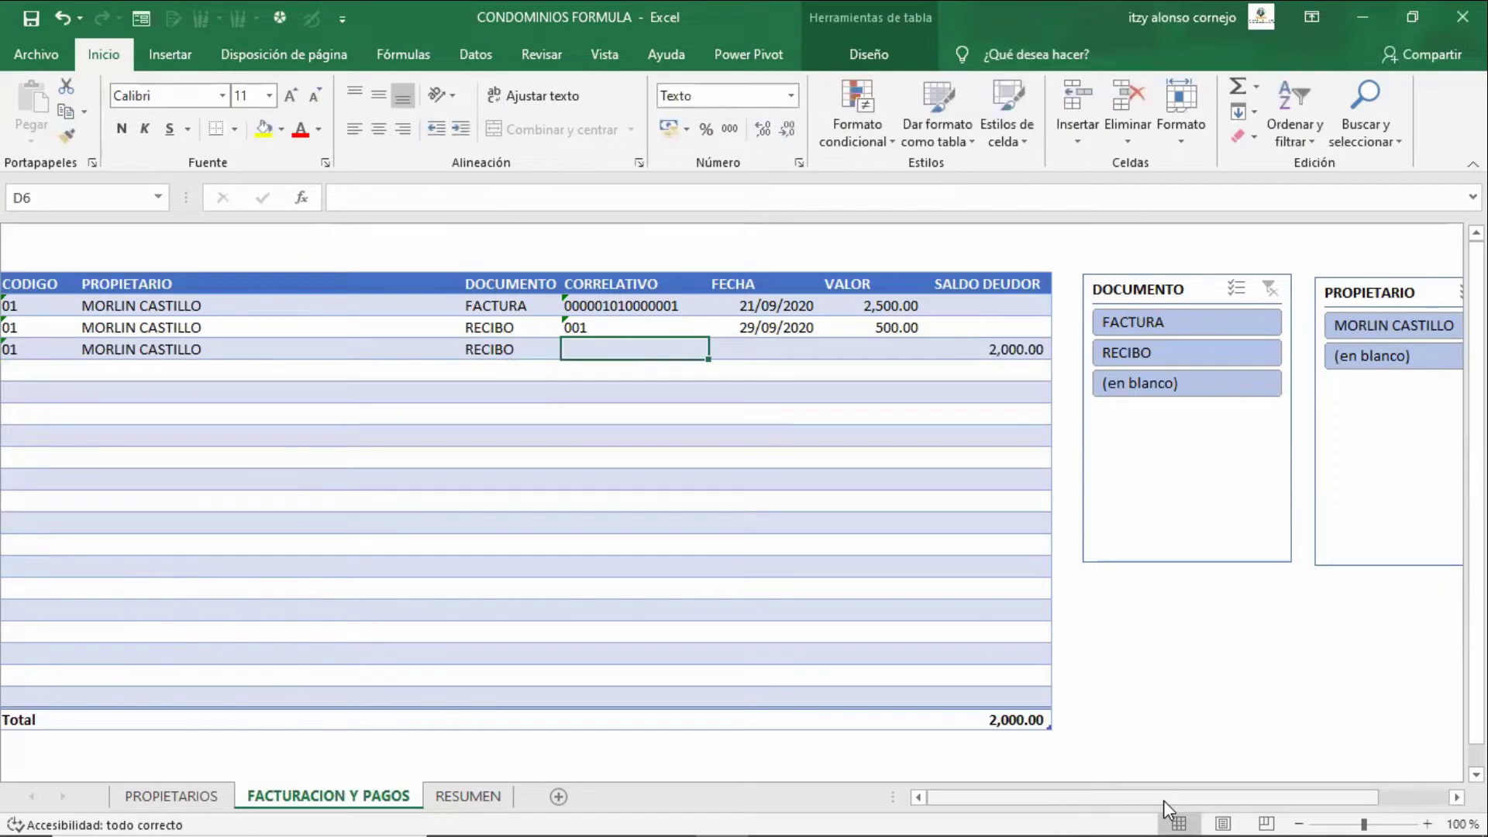
{"action": "type", "text": "002"}
{"action": "key", "text": "Tab"}
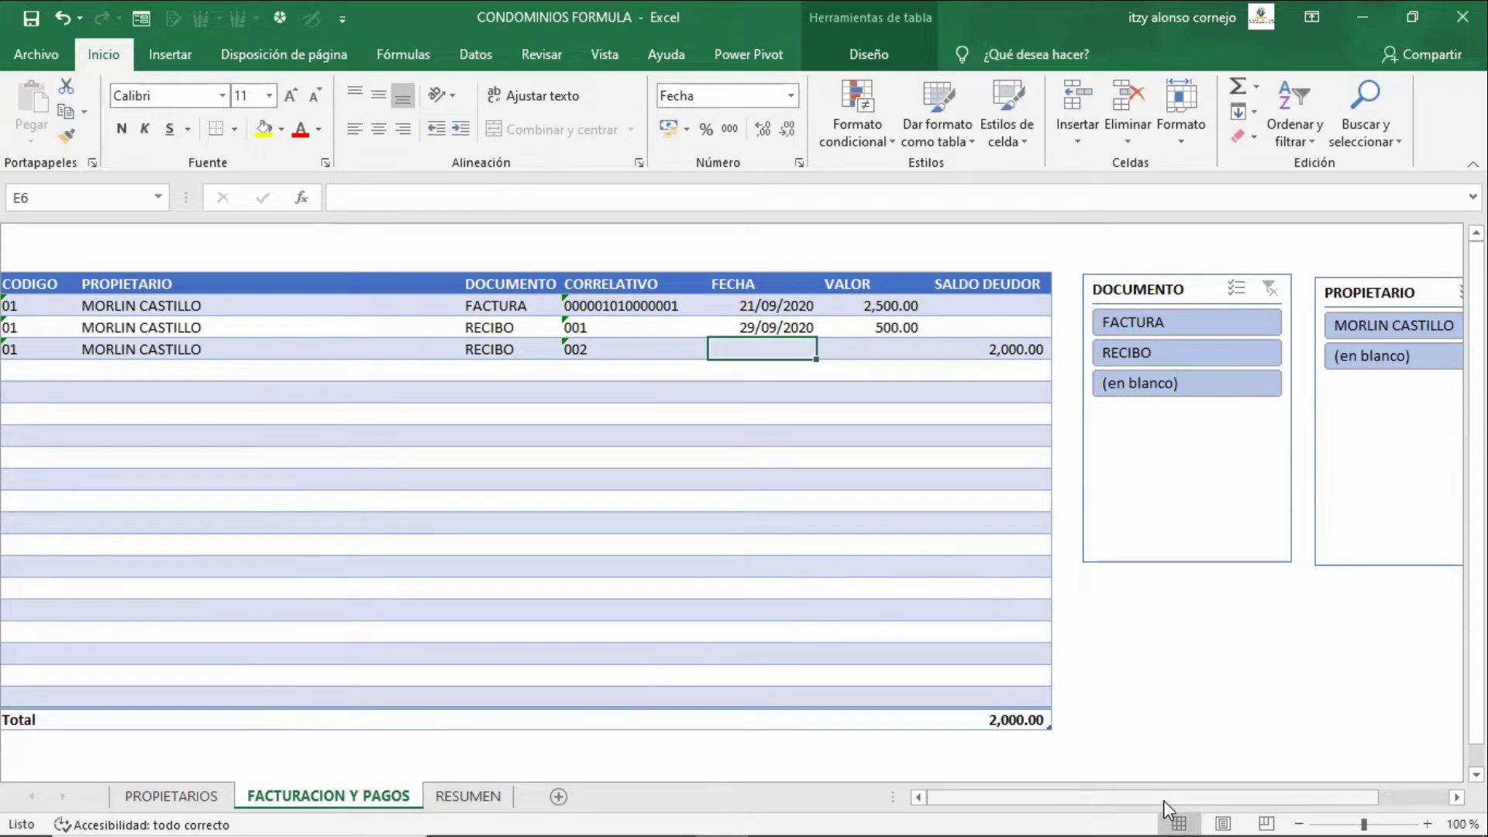
{"action": "type", "text": "1-1"}
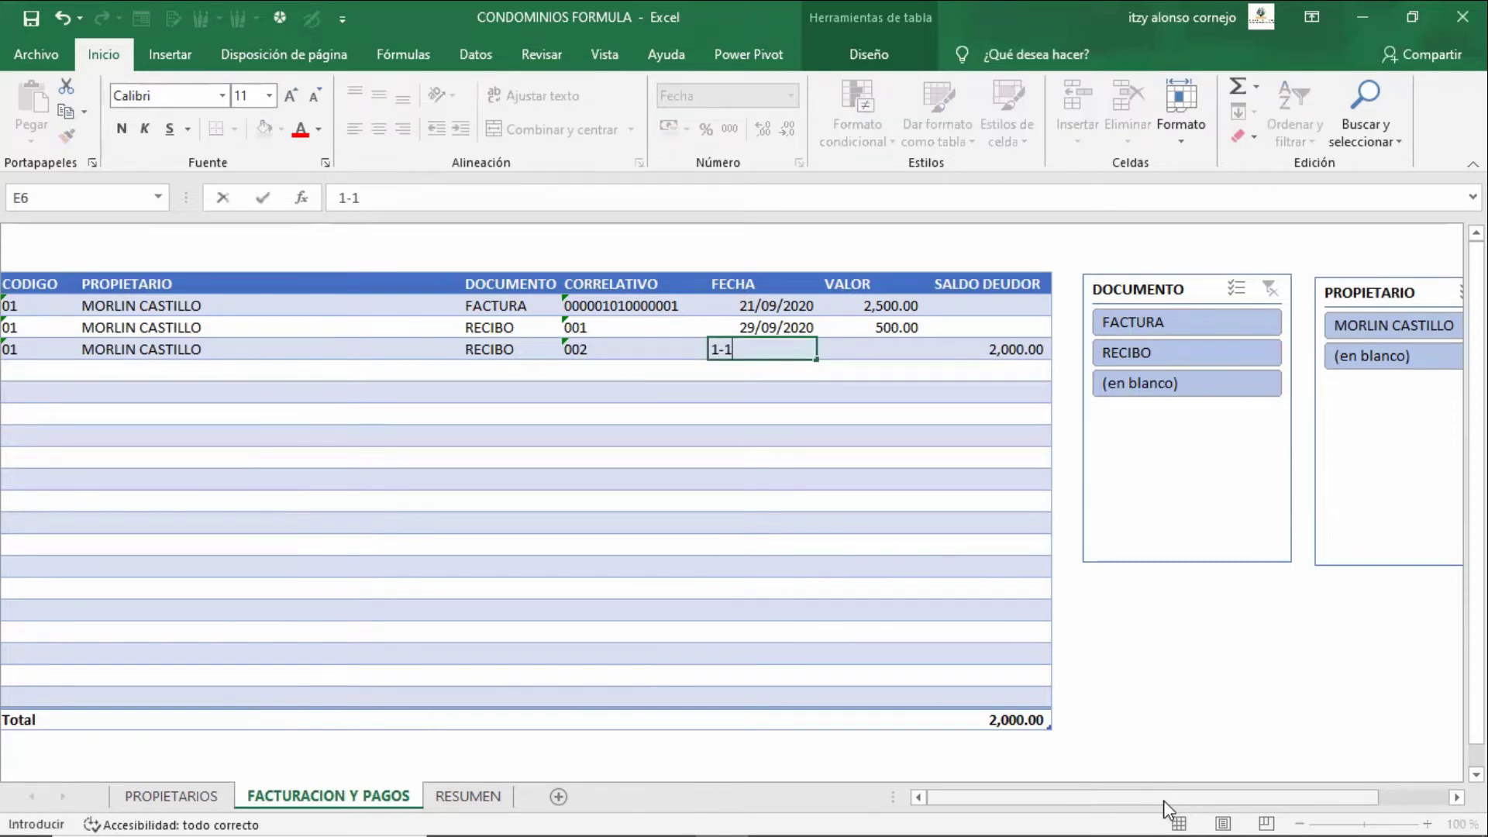
{"action": "type", "text": "0-2020"}
{"action": "key", "text": "Tab"}
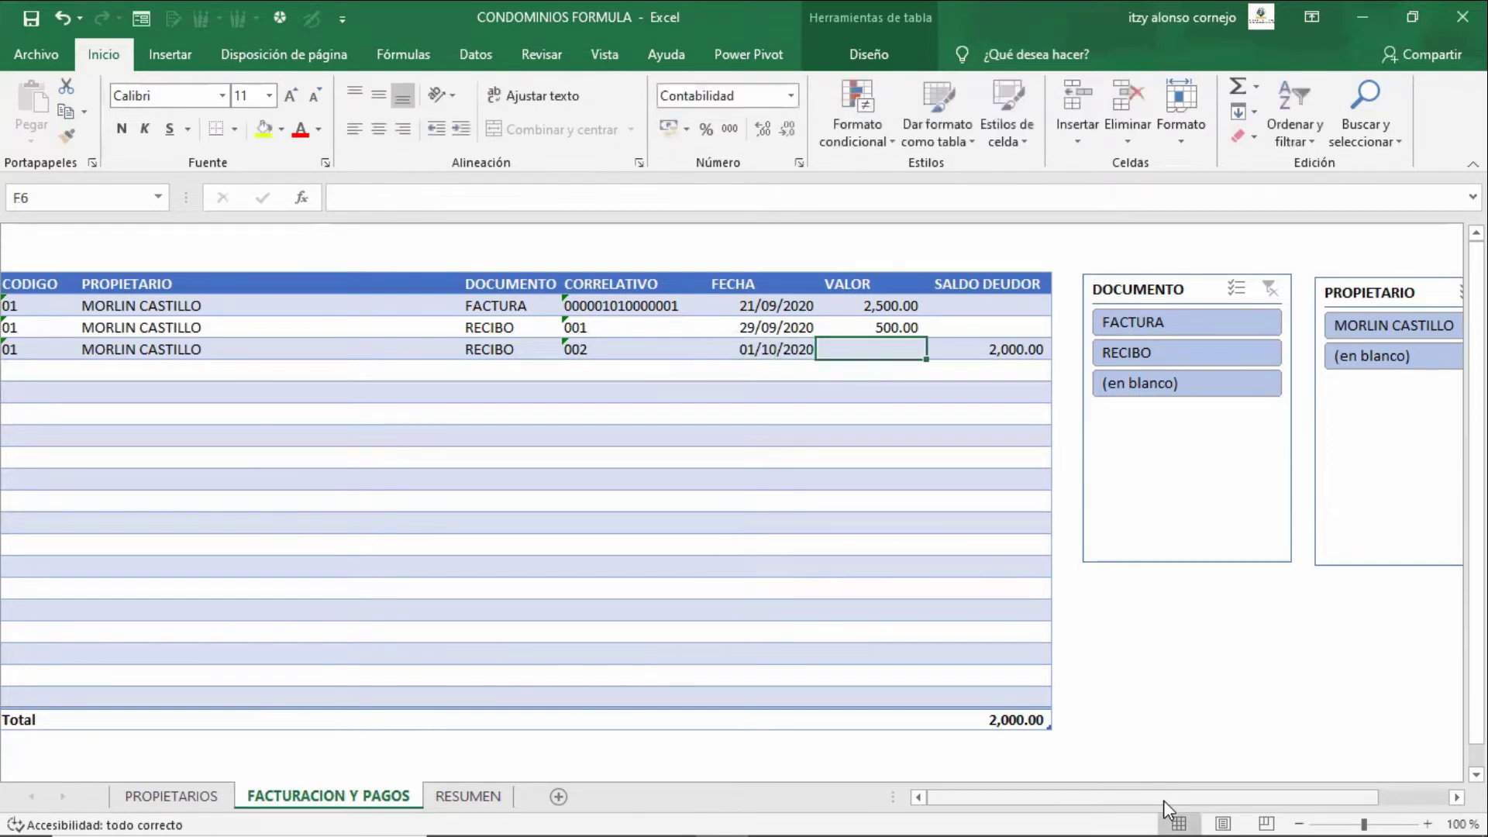
{"action": "type", "text": "500"}
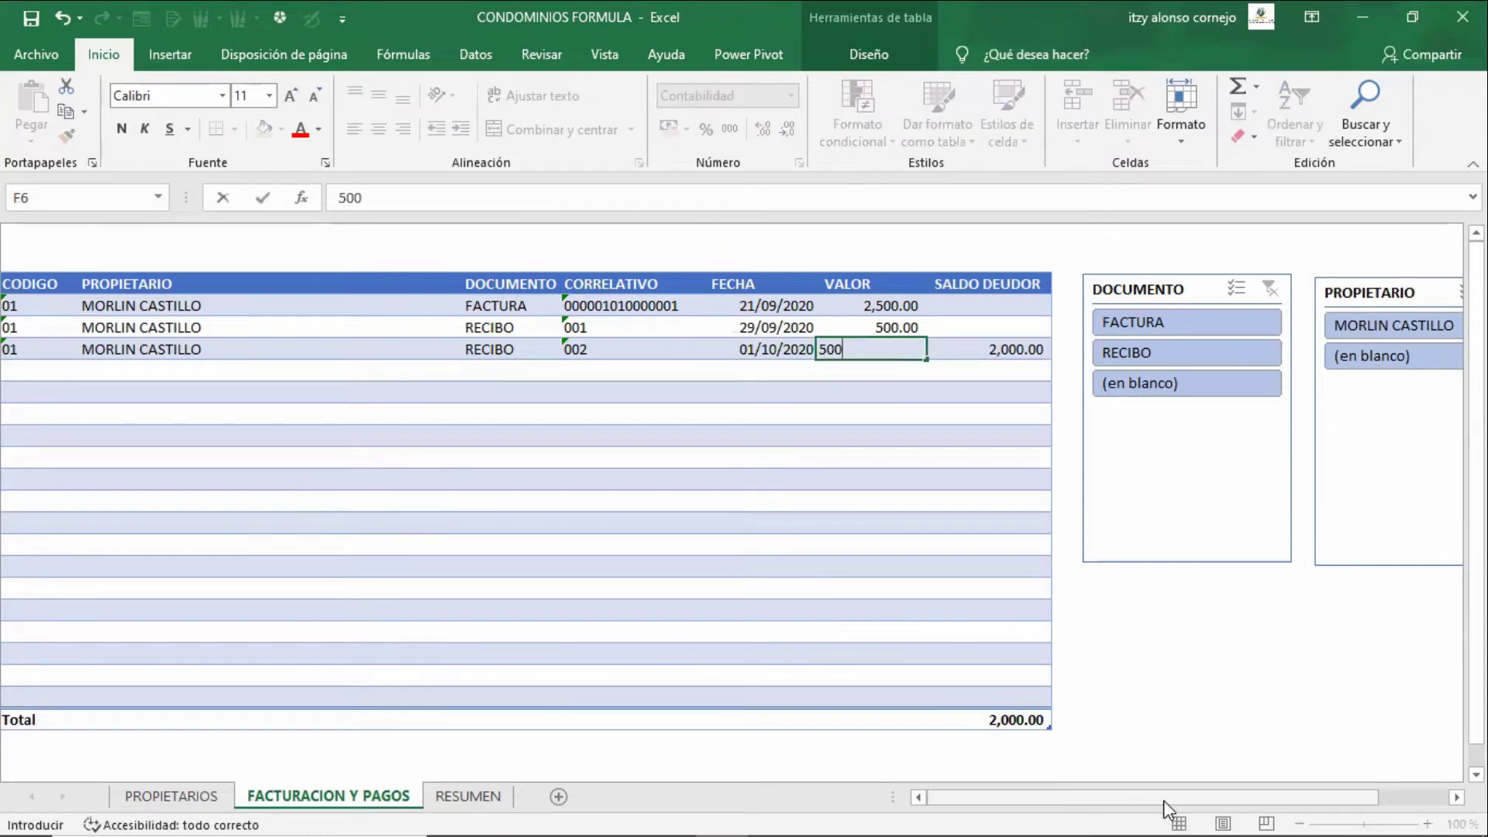
{"action": "key", "text": "Tab"}
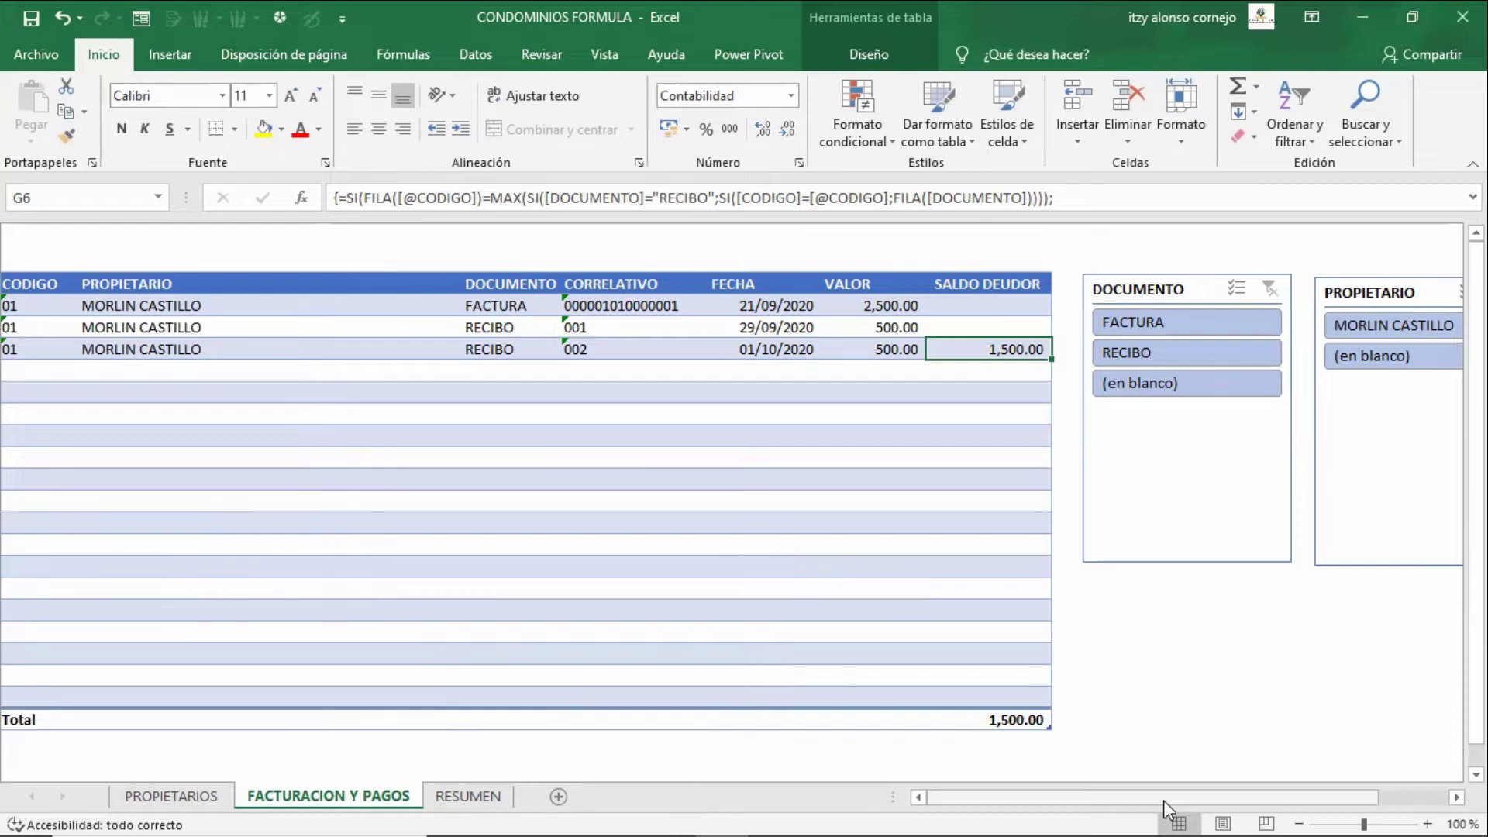
- Switch to PROPIETARIOS, which shows last receipt 01/10/2020 and 1,500.00 pending
{"action": "key", "text": "ctrl+Page_Up"}
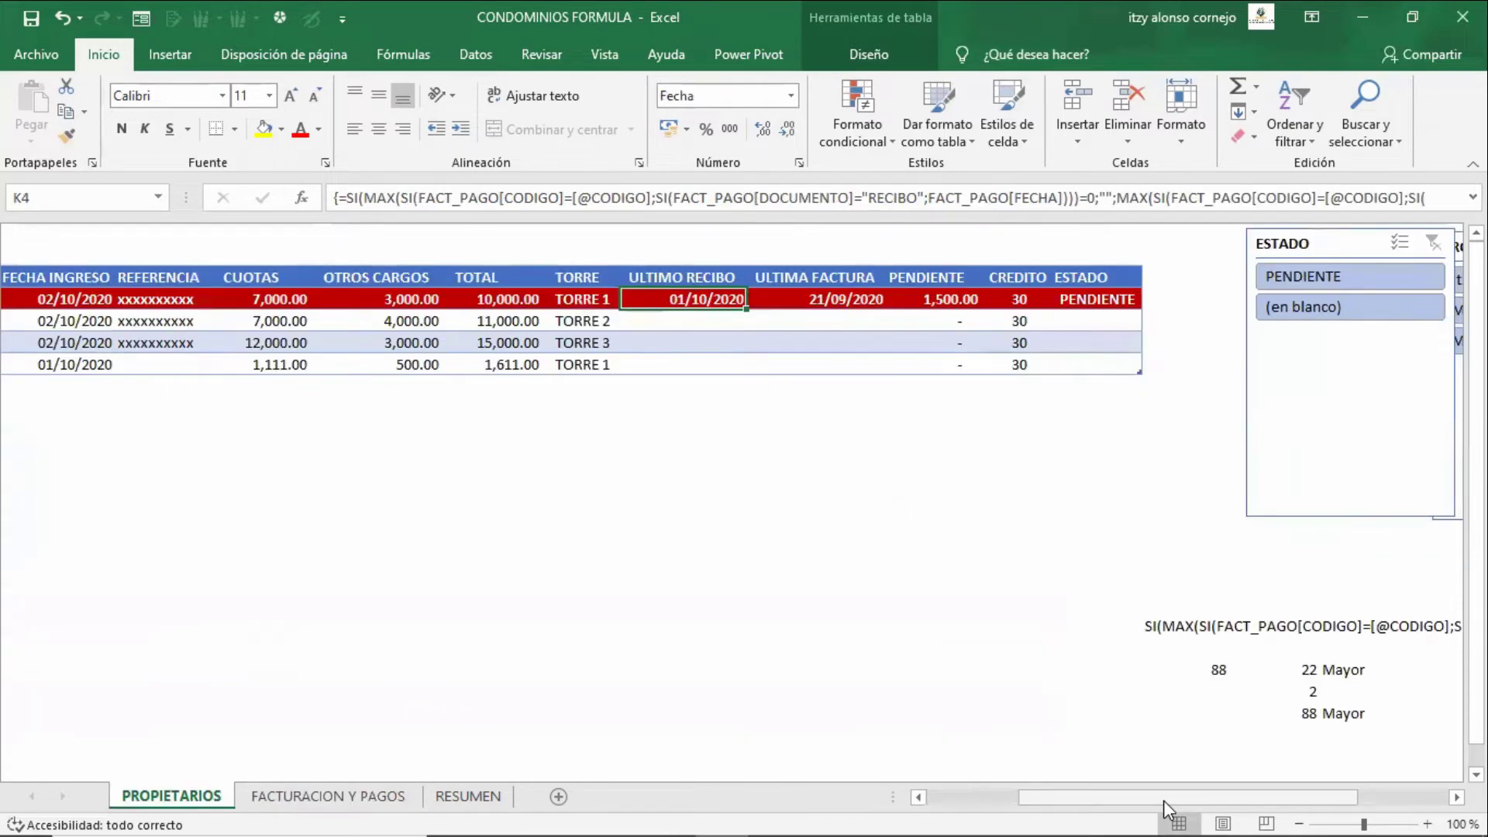
- Re-enter the first owner's ULTIMA FACTURA formula in L4 as an array formula
{"action": "key", "text": "Right"}
{"action": "key", "text": "Left"}
{"action": "key", "text": "Down"}
{"action": "key", "text": "Up"}
{"action": "key", "text": "Right"}
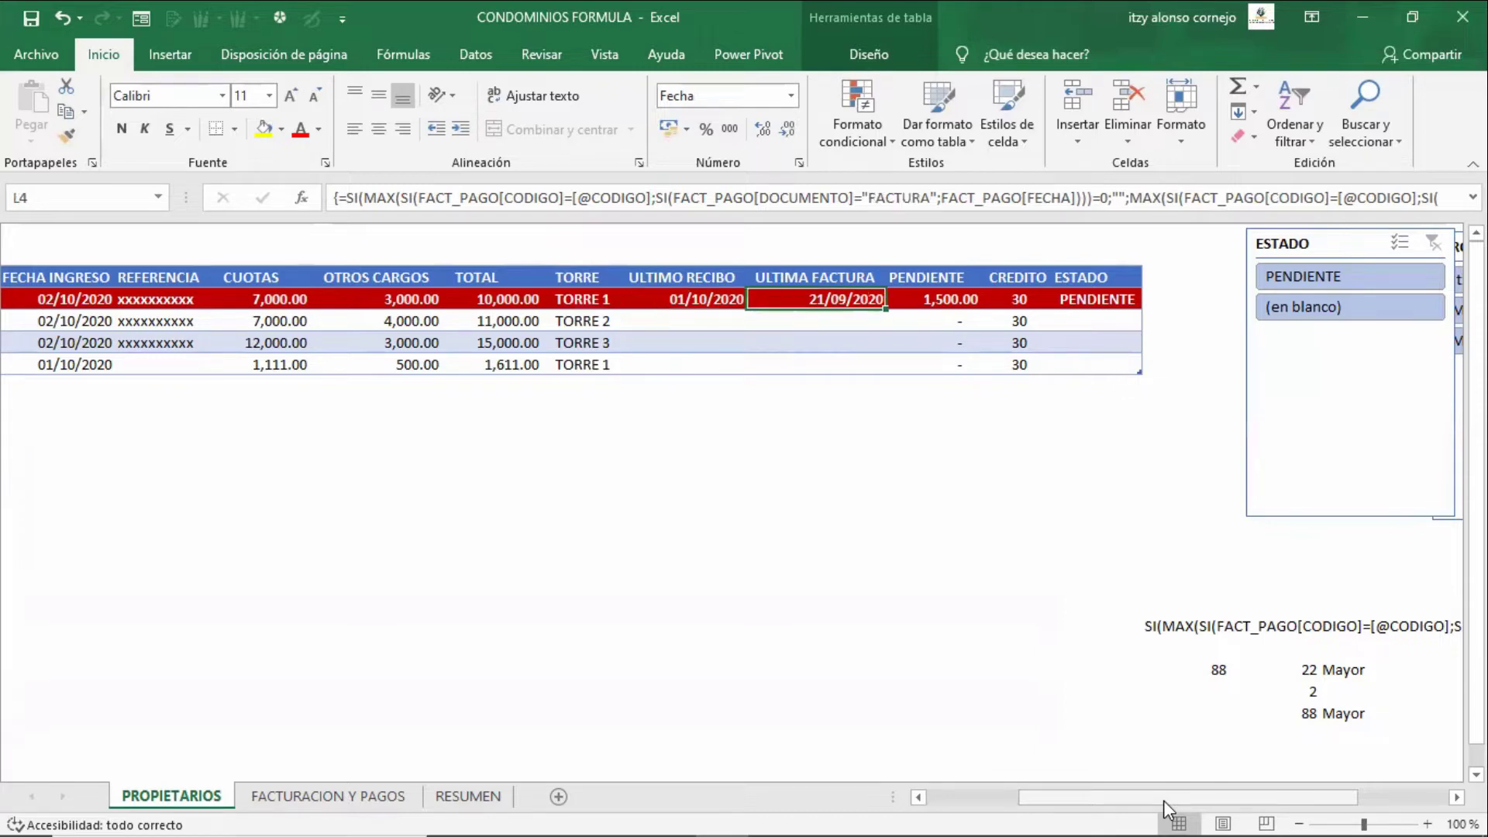
{"action": "key", "text": "F2"}
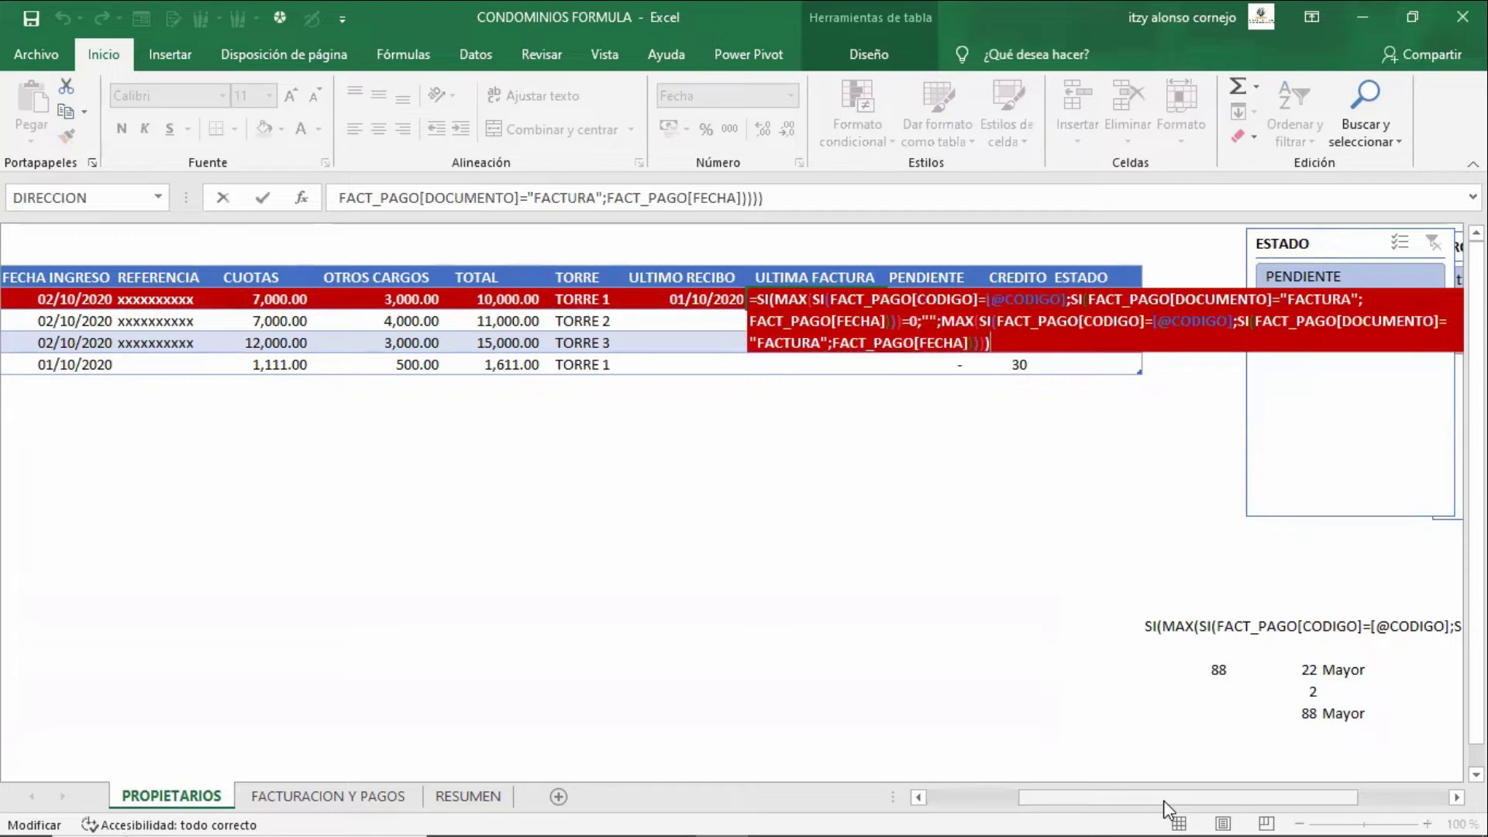
{"action": "key", "text": "Up"}
{"action": "key", "text": "Up"}
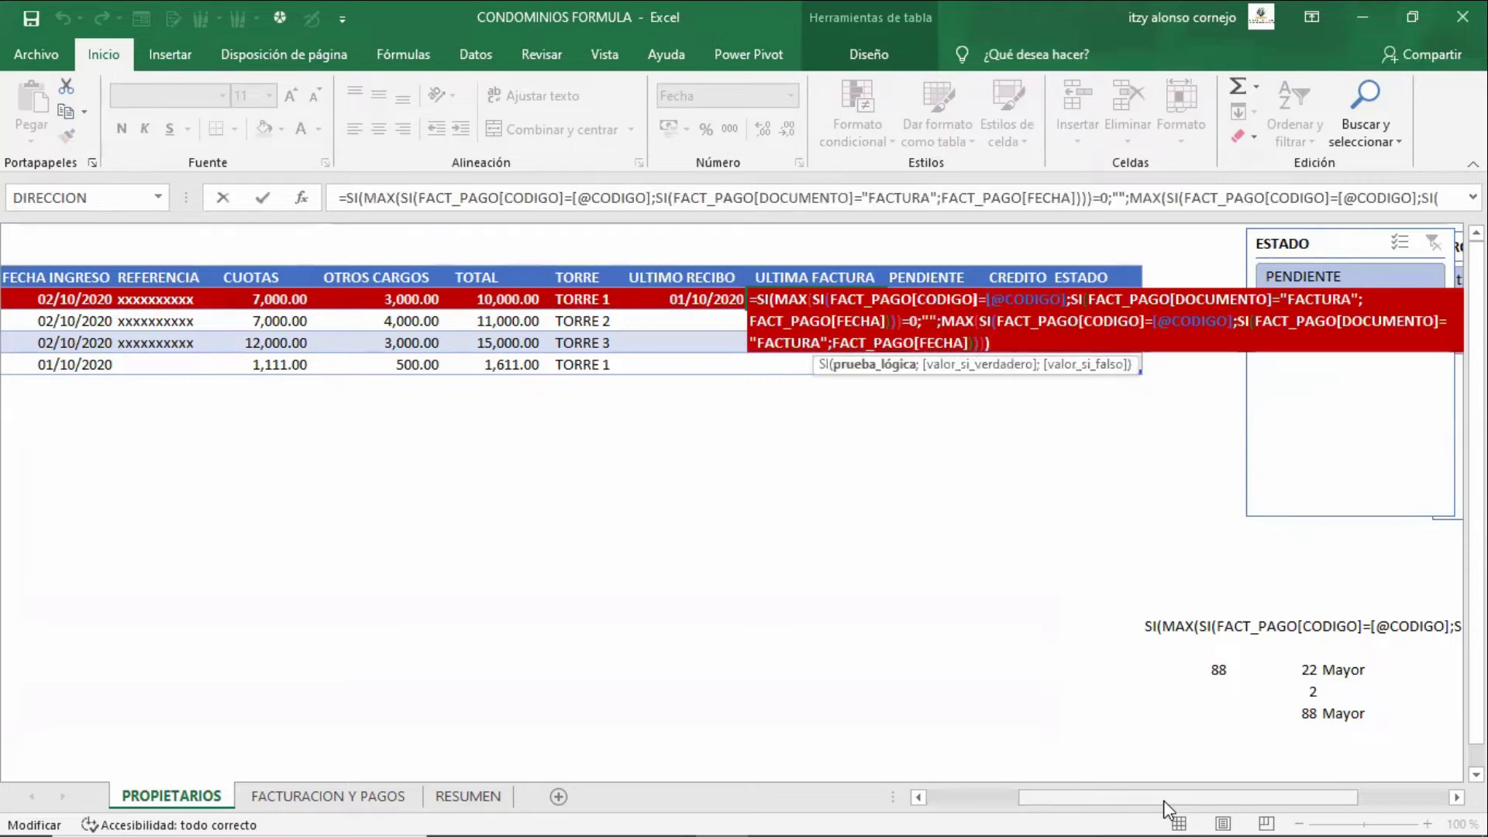
{"action": "key", "text": "Right"}
{"action": "key", "text": "Right"}
{"action": "key", "text": "Right"}
{"action": "key", "text": "Right"}
{"action": "key", "text": "Right"}
{"action": "key", "text": "Right"}
{"action": "key", "text": "Right"}
{"action": "key", "text": "Right"}
{"action": "key", "text": "Right"}
{"action": "key", "text": "Right"}
{"action": "key", "text": "Right"}
{"action": "key", "text": "Right"}
{"action": "key", "text": "Right"}
{"action": "key", "text": "Right"}
{"action": "key", "text": "Right"}
{"action": "key", "text": "Right"}
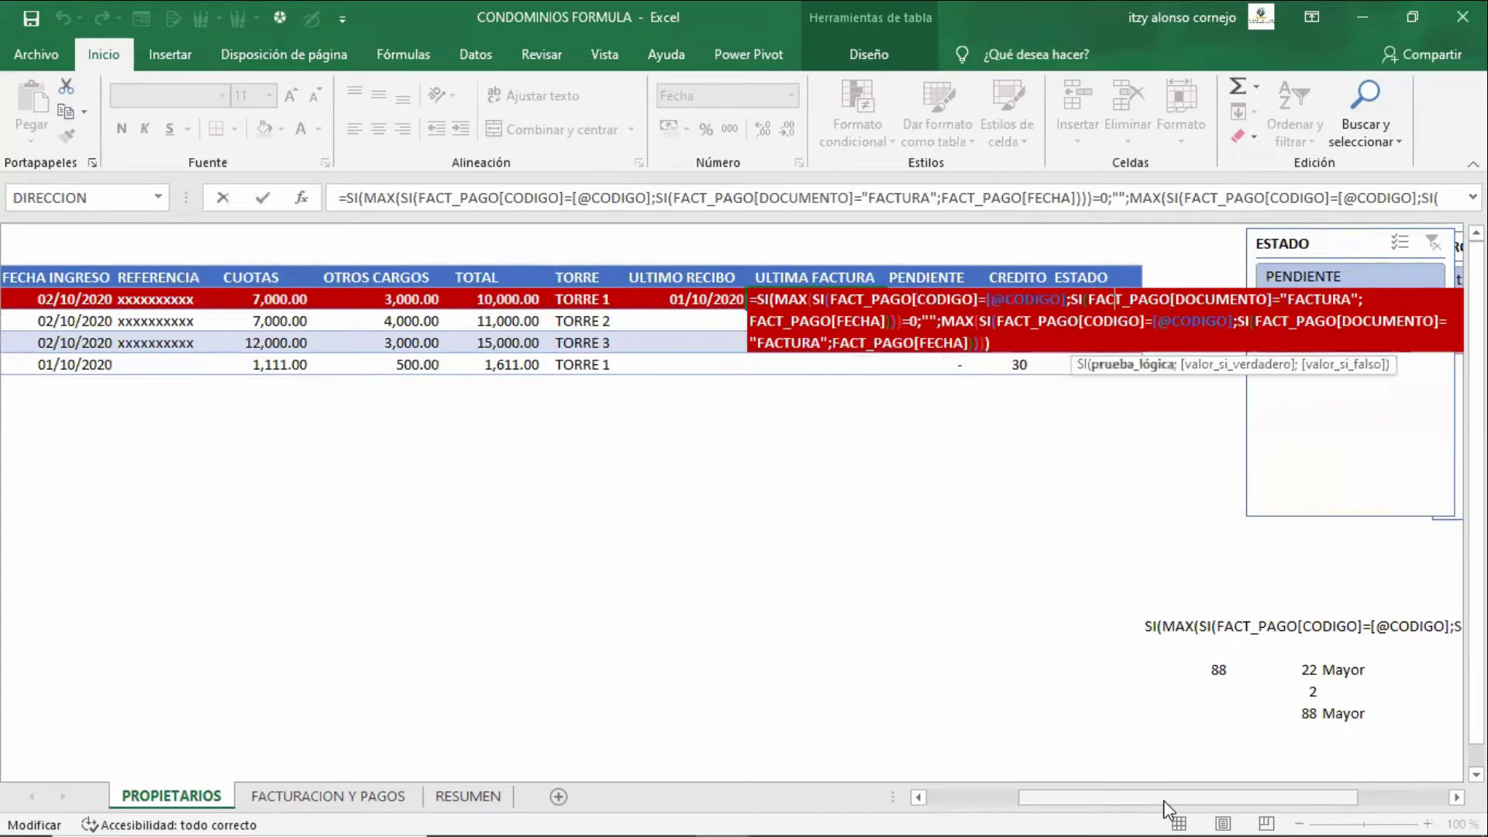
{"action": "key", "text": "Right"}
{"action": "key", "text": "Right"}
{"action": "key", "text": "Right"}
{"action": "key", "text": "Right"}
{"action": "key", "text": "Right"}
{"action": "key", "text": "Right"}
{"action": "key", "text": "Right"}
{"action": "key", "text": "Right"}
{"action": "key", "text": "Right"}
{"action": "key", "text": "Right"}
{"action": "key", "text": "Right"}
{"action": "key", "text": "ctrl+shift+Return"}
- Recommit L4 as an array formula showing 21/09/2020, then return to FACTURACION Y PAGOS
{"action": "key", "text": "F2"}
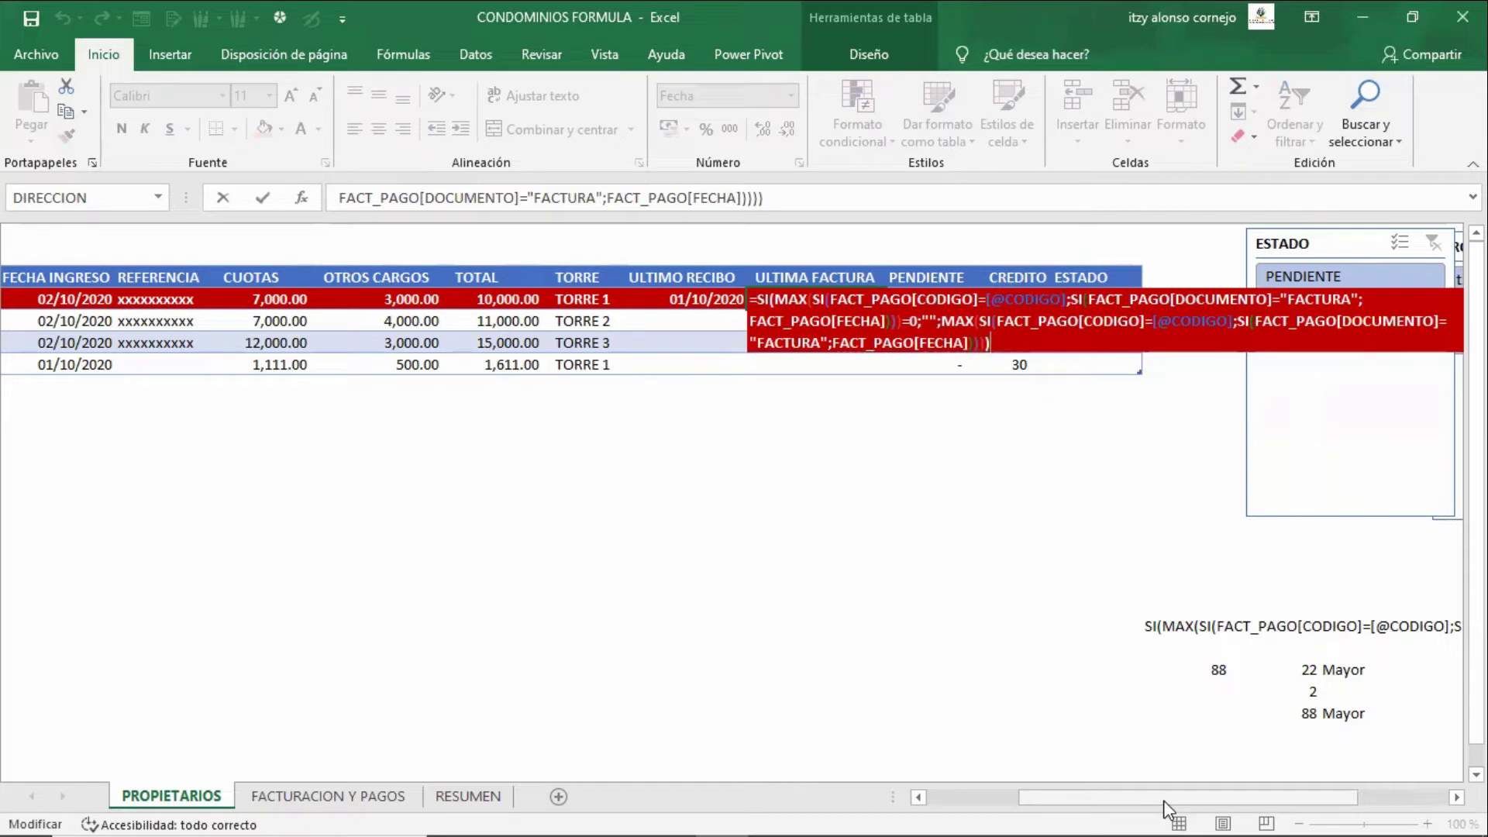
{"action": "key", "text": "Escape"}
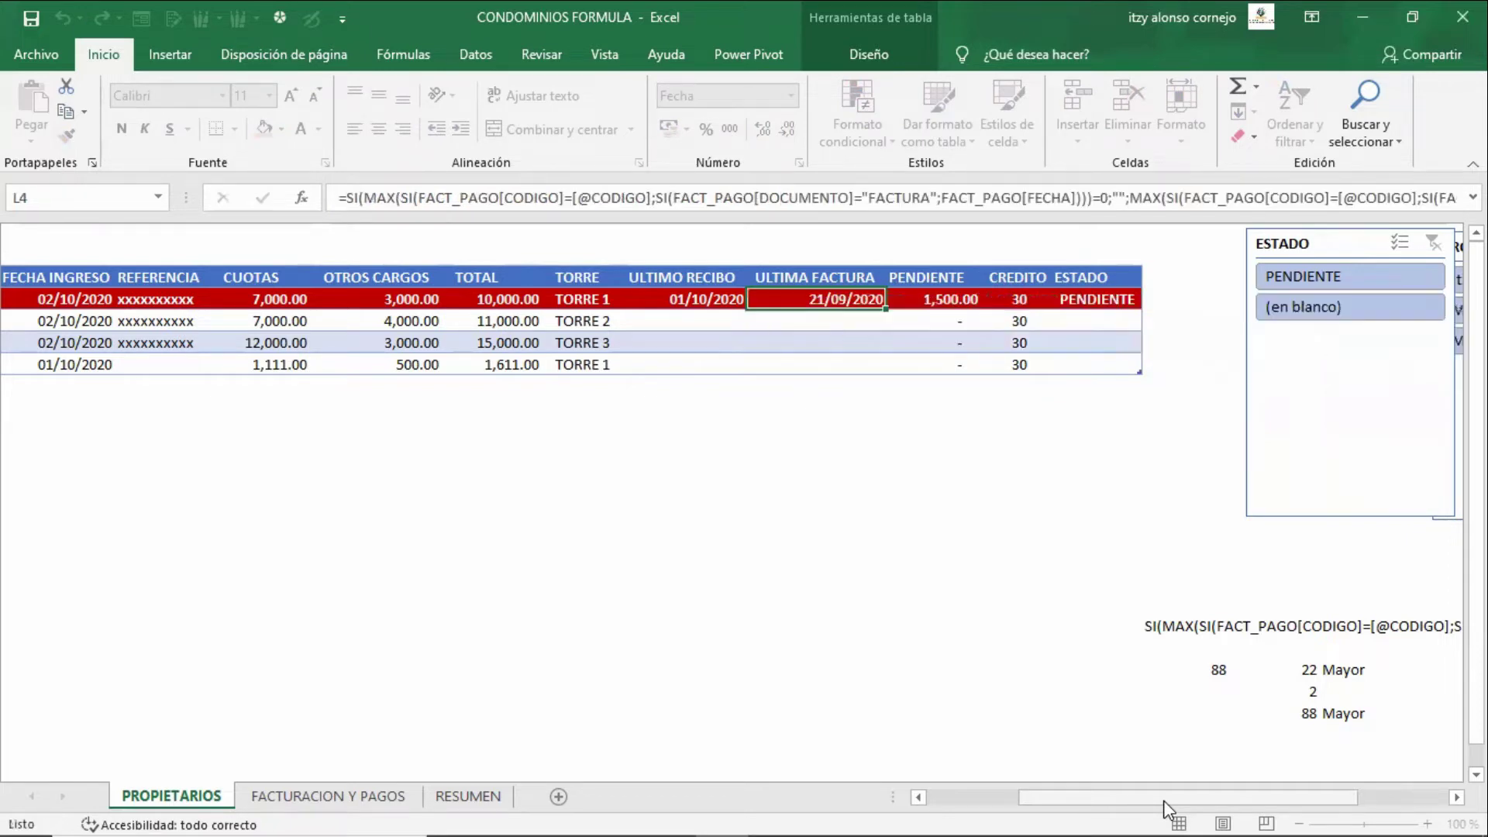
{"action": "key", "text": "F2"}
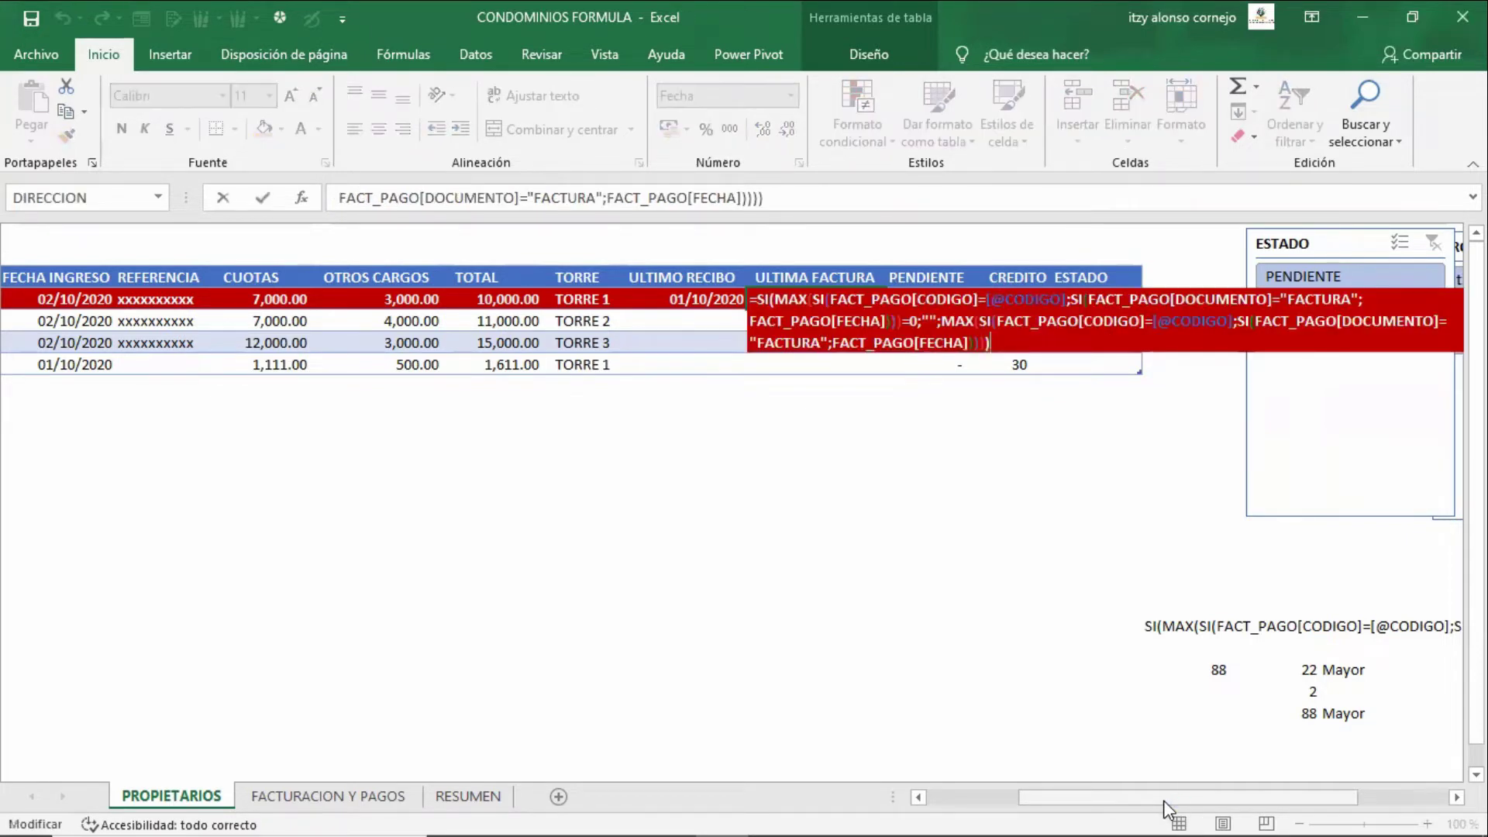
{"action": "key", "text": "Return"}
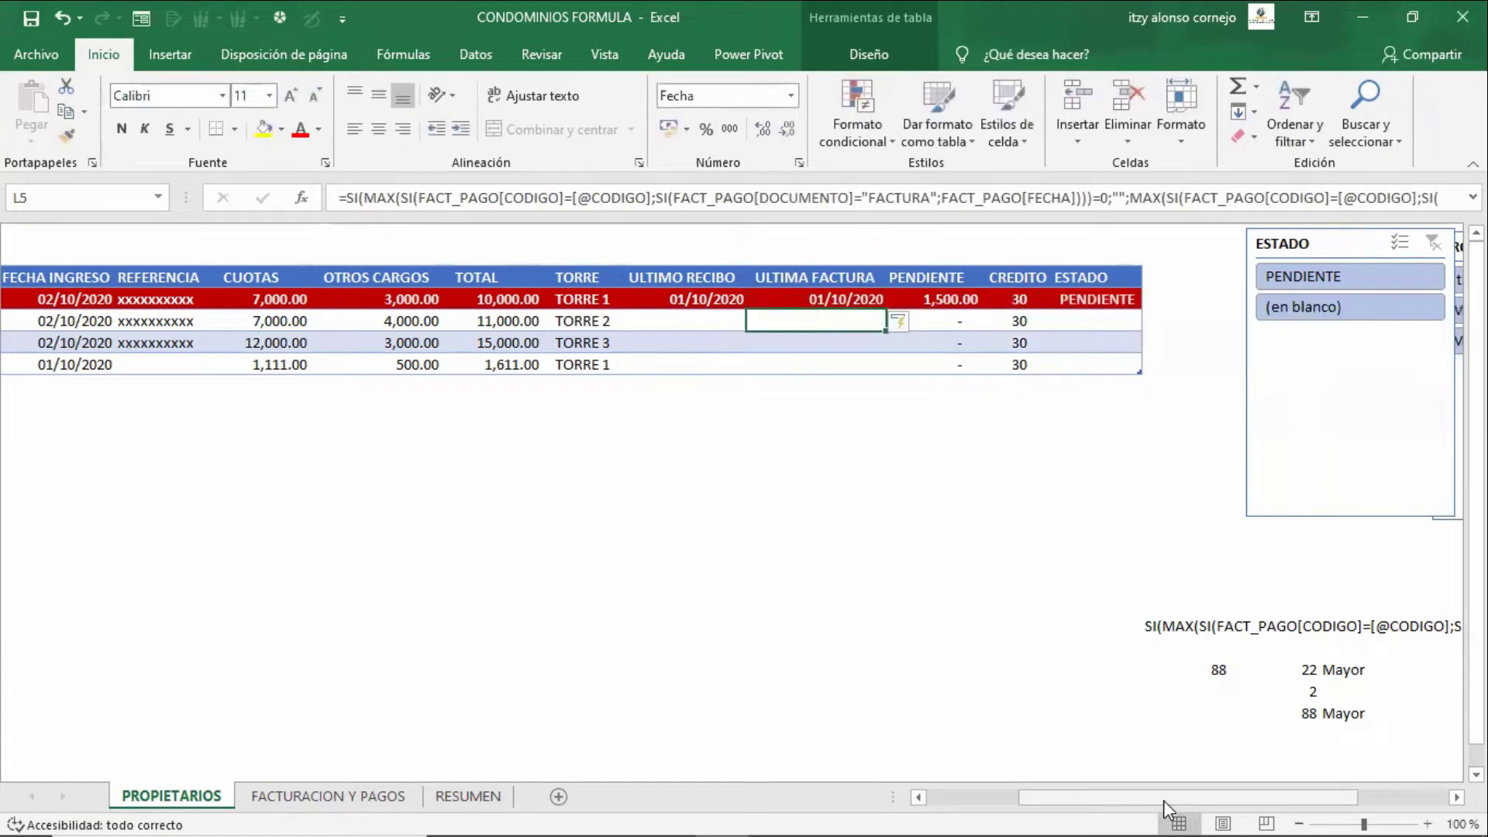
{"action": "key", "text": "Up"}
{"action": "key", "text": "F2"}
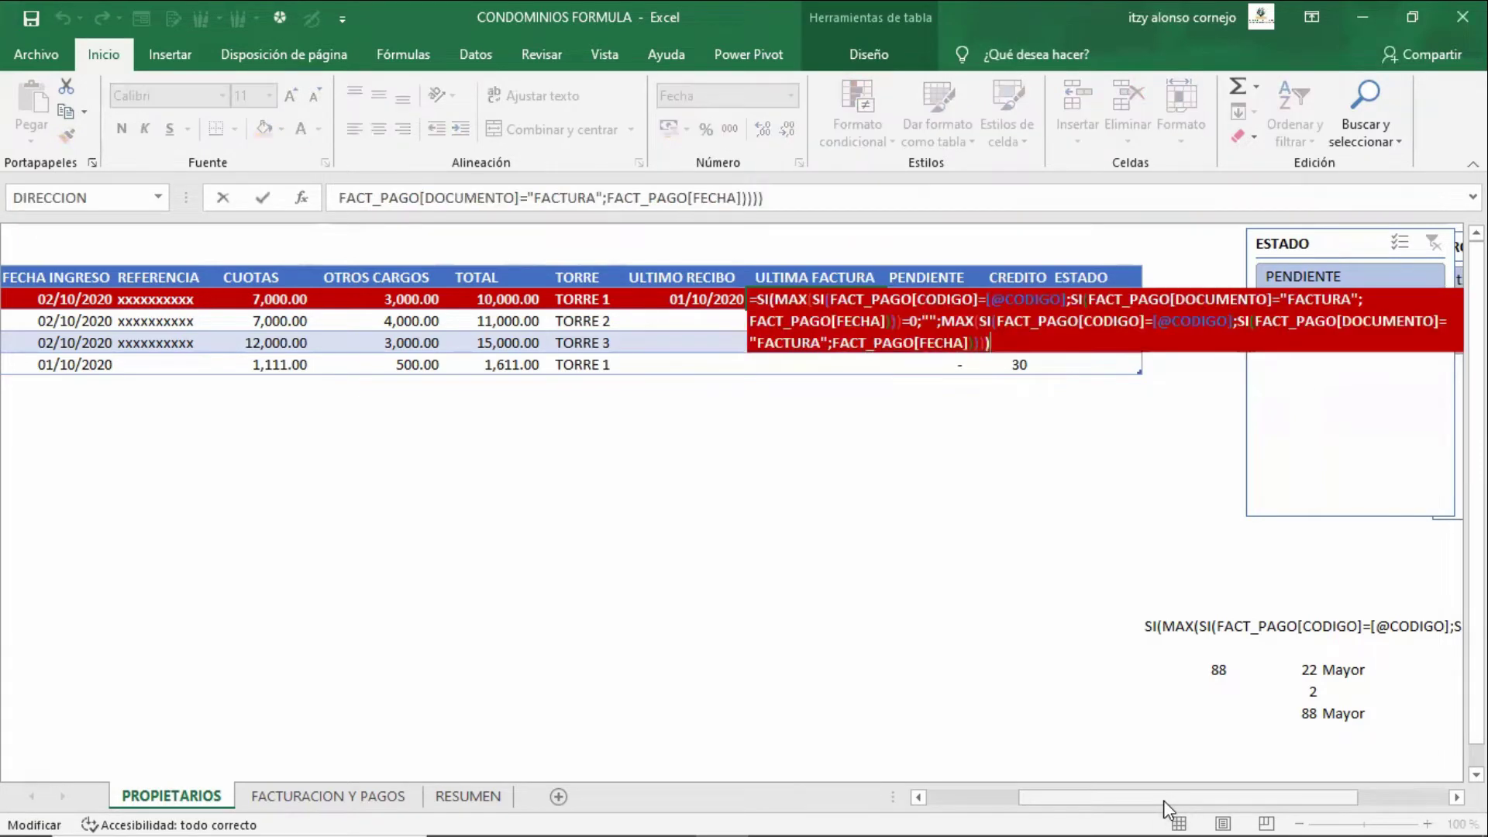
{"action": "key", "text": "ctrl+shift+Return"}
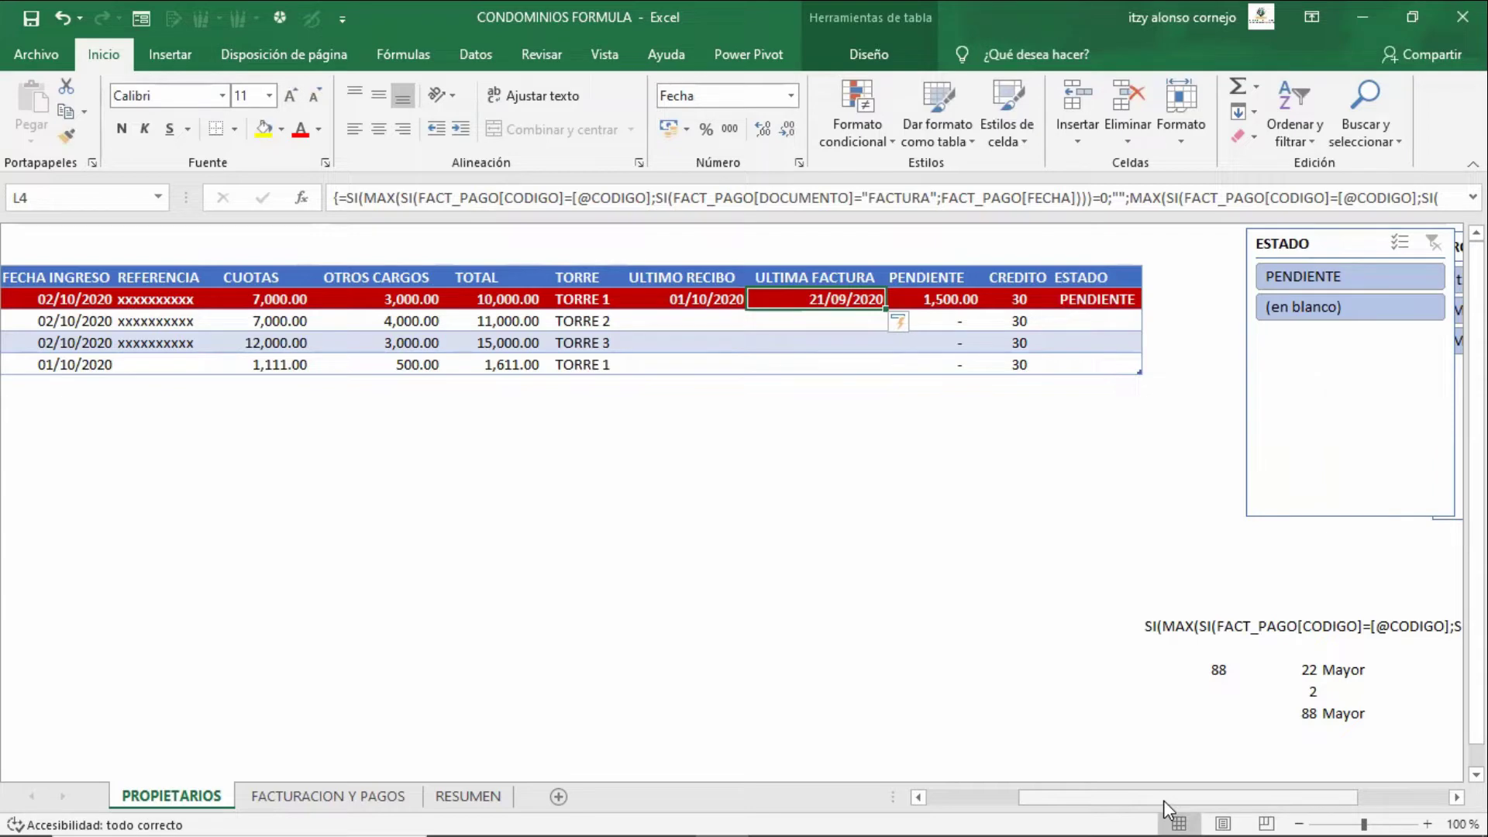
{"action": "key", "text": "ctrl+Page_Down"}
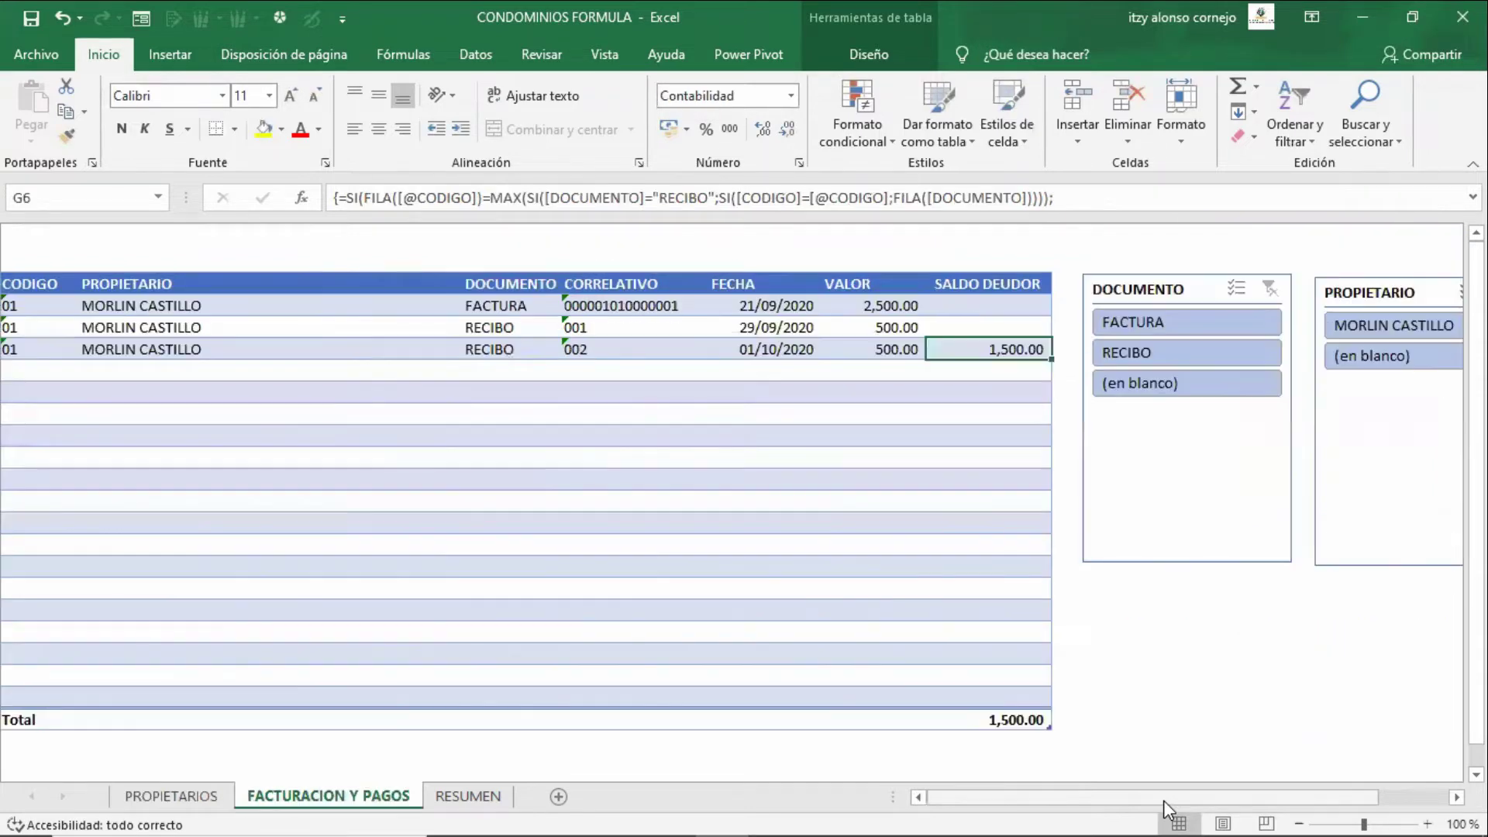
{"action": "key", "text": "Left"}
{"action": "key", "text": "Up"}
{"action": "key", "text": "Left"}
{"action": "key", "text": "Up"}
{"action": "key", "text": "Left"}
{"action": "key", "text": "Left"}
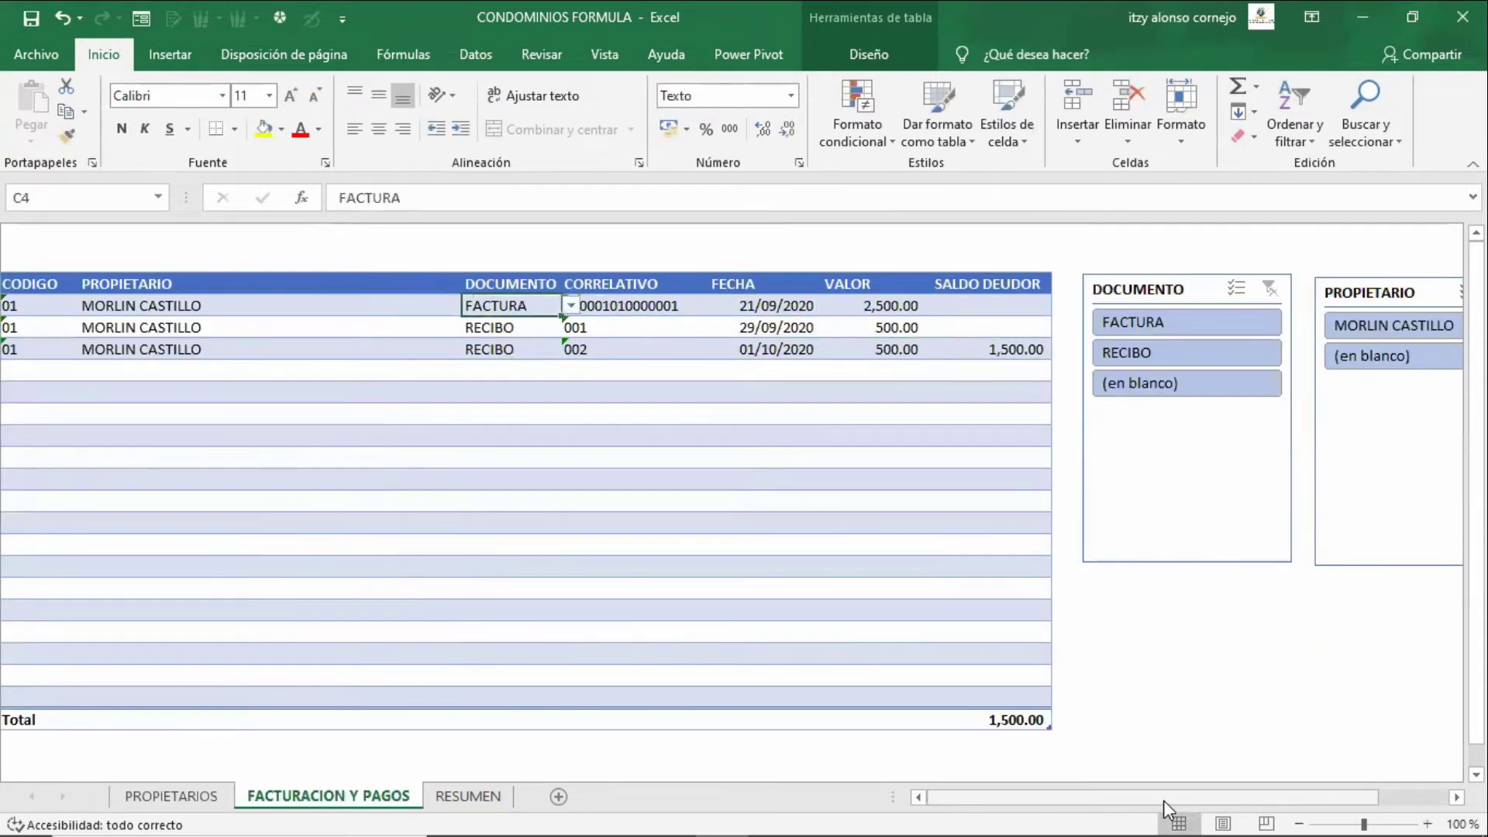
{"action": "key", "text": "Left"}
{"action": "key", "text": "Left"}
{"action": "key", "text": "Down"}
{"action": "key", "text": "Down"}
{"action": "key", "text": "Down"}
{"action": "type", "text": "01"}
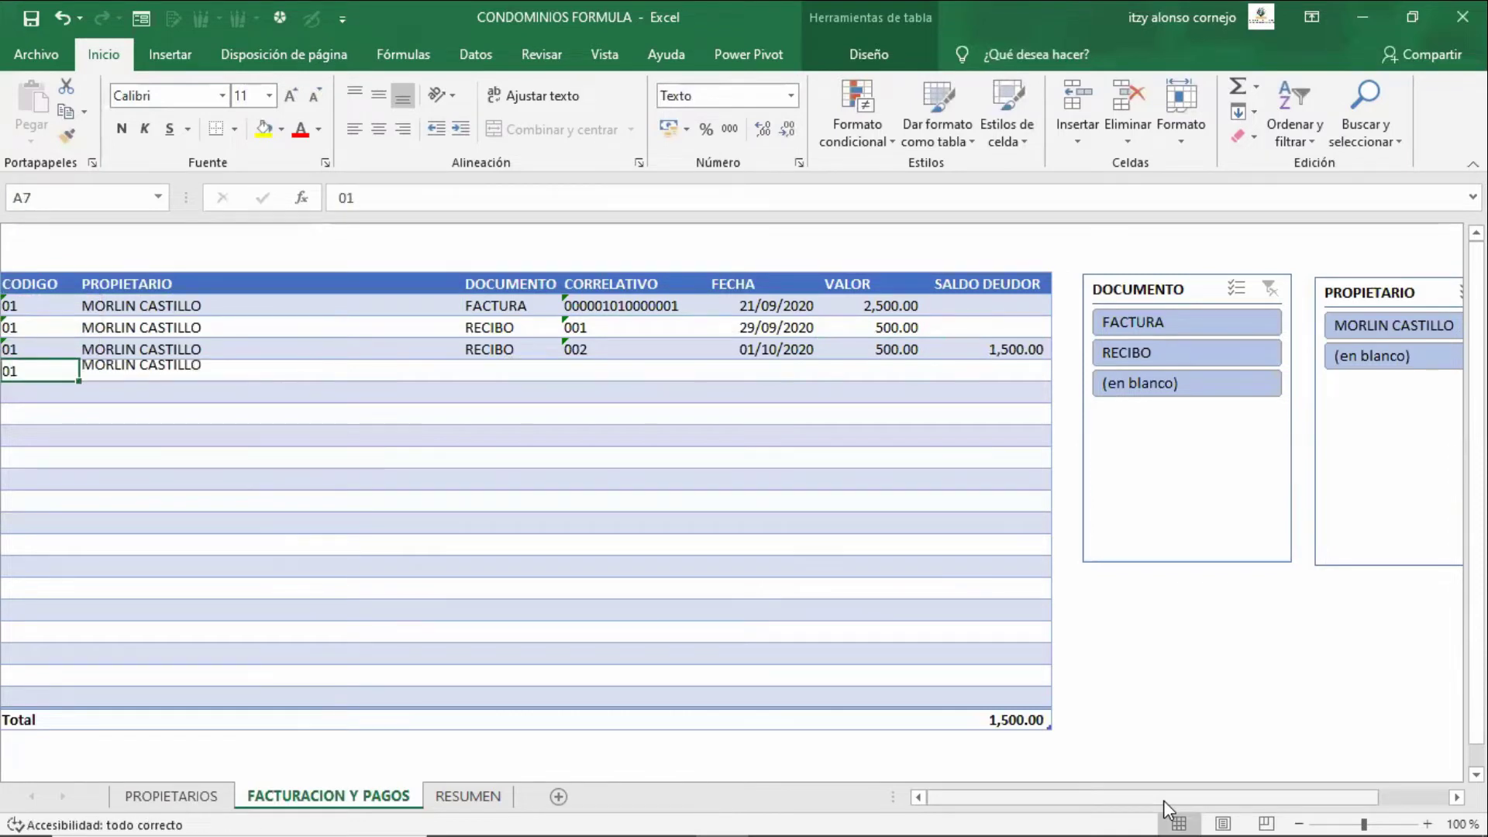
{"action": "key", "text": "Tab"}
{"action": "key", "text": "Tab"}
{"action": "type", "text": "FACTURA"}
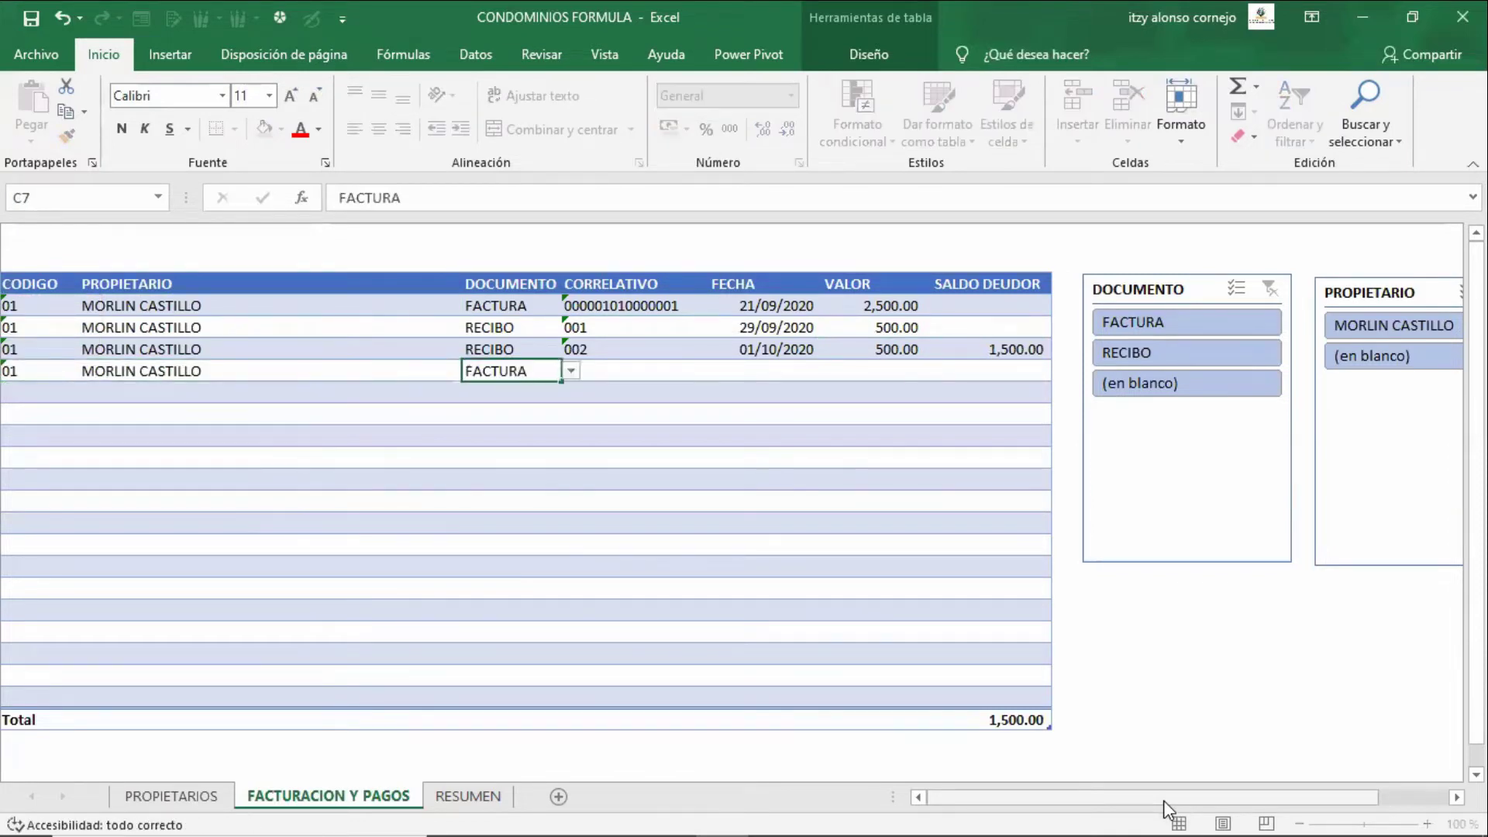
{"action": "key", "text": "Tab"}
{"action": "type", "text": "000000101"}
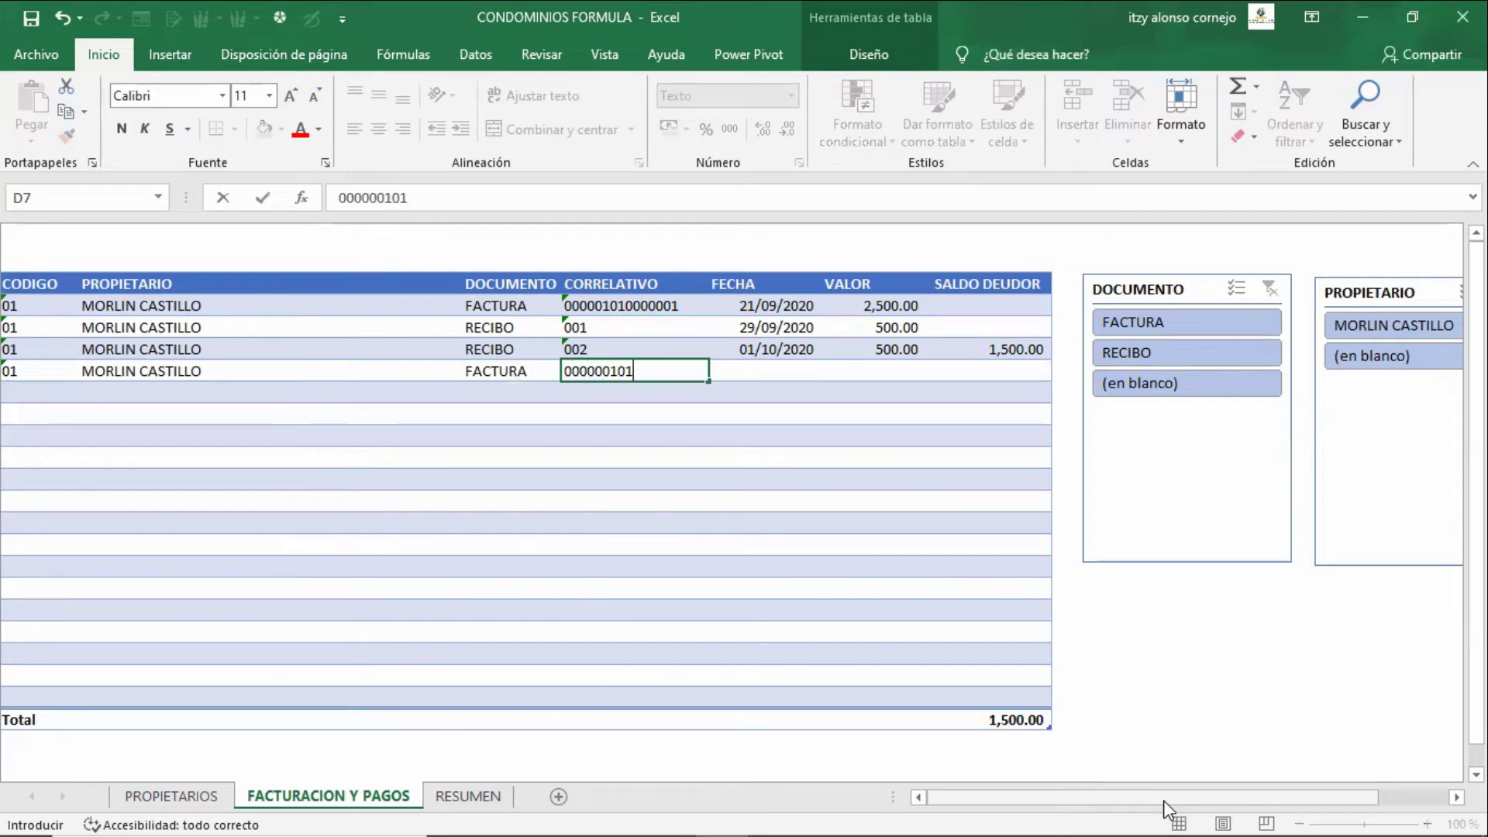
{"action": "type", "text": "000002"}
{"action": "key", "text": "Return"}
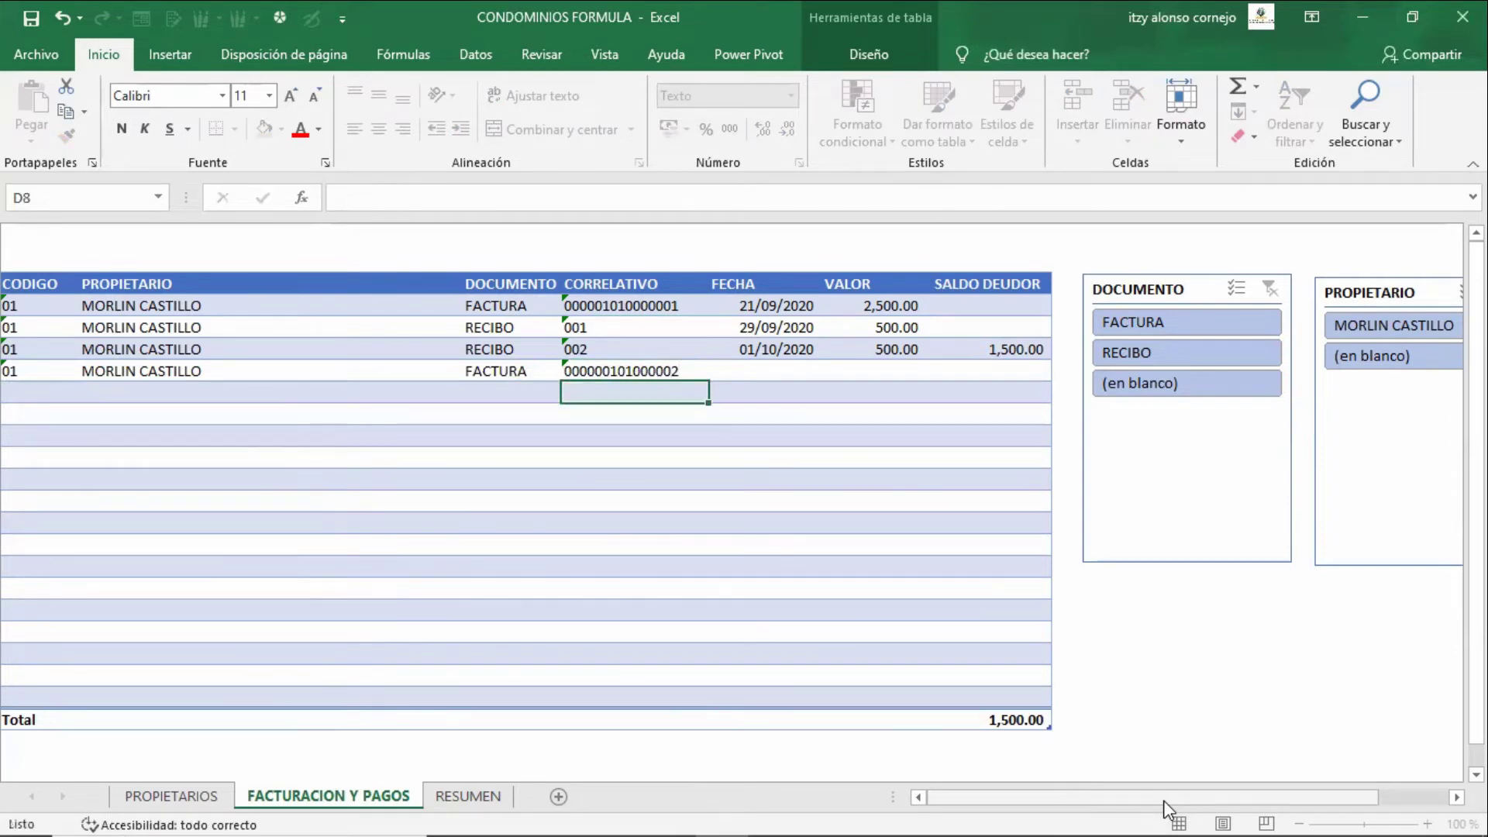
- Enter the invoice date 29-9-2020 and value 1000, then check the SALDO DEUDOR balance
{"action": "key", "text": "Up"}
{"action": "key", "text": "Right"}
{"action": "key", "text": "F2"}
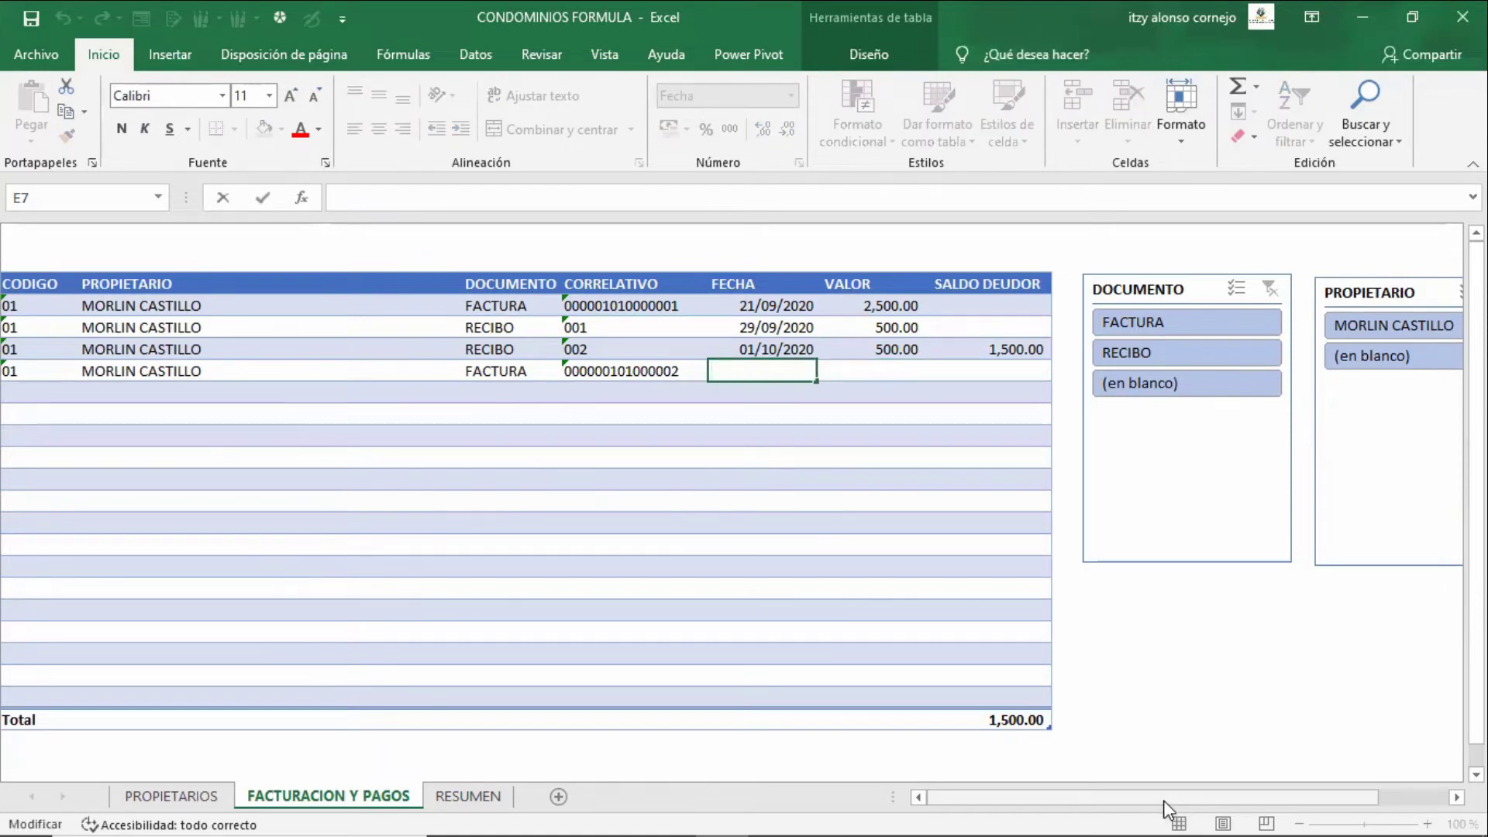
{"action": "type", "text": "39-"}
{"action": "key", "text": "Escape"}
{"action": "type", "text": "29-9-"}
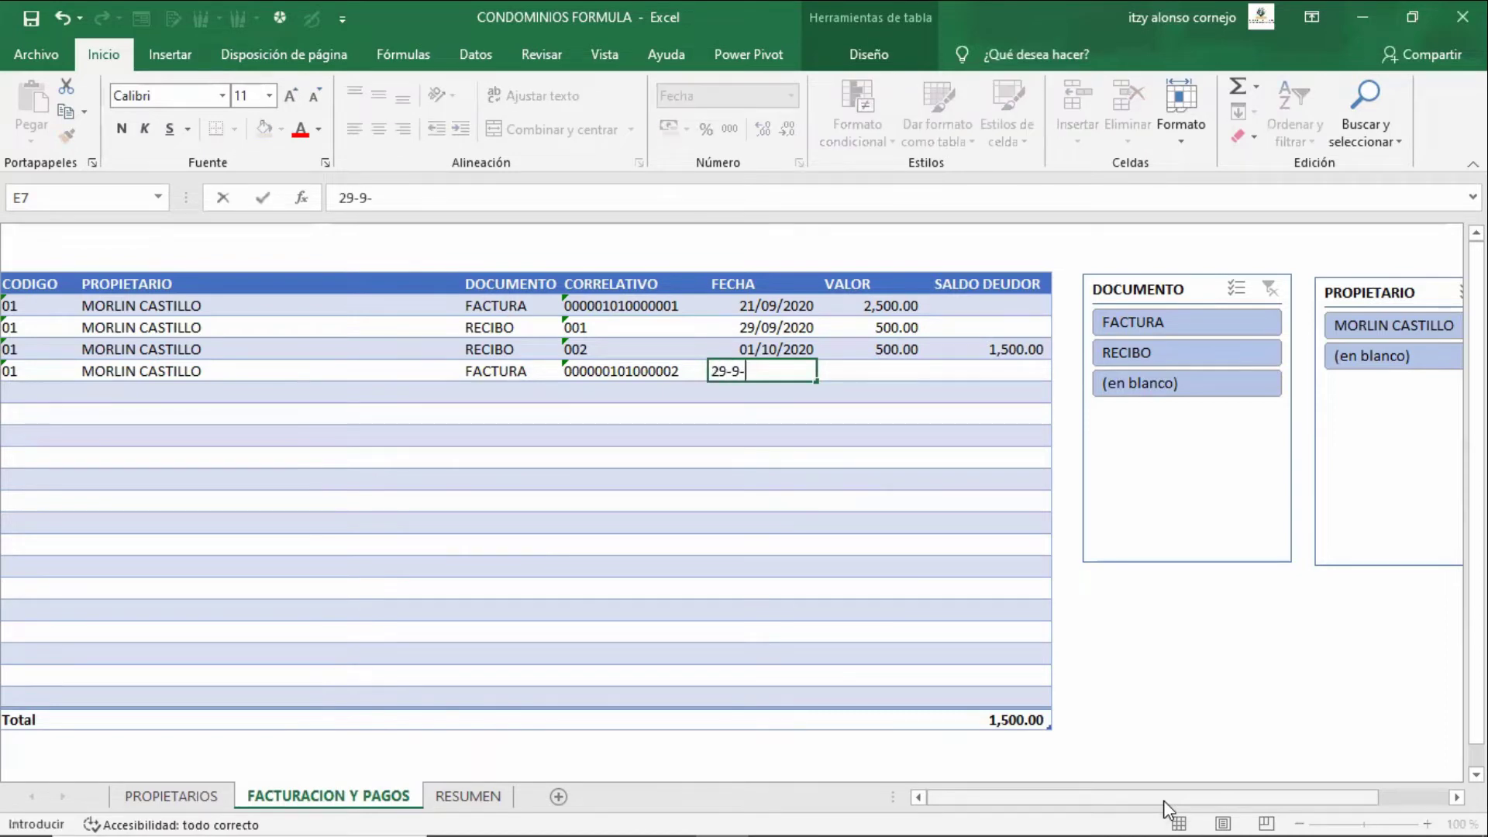
{"action": "type", "text": "2020"}
{"action": "key", "text": "Tab"}
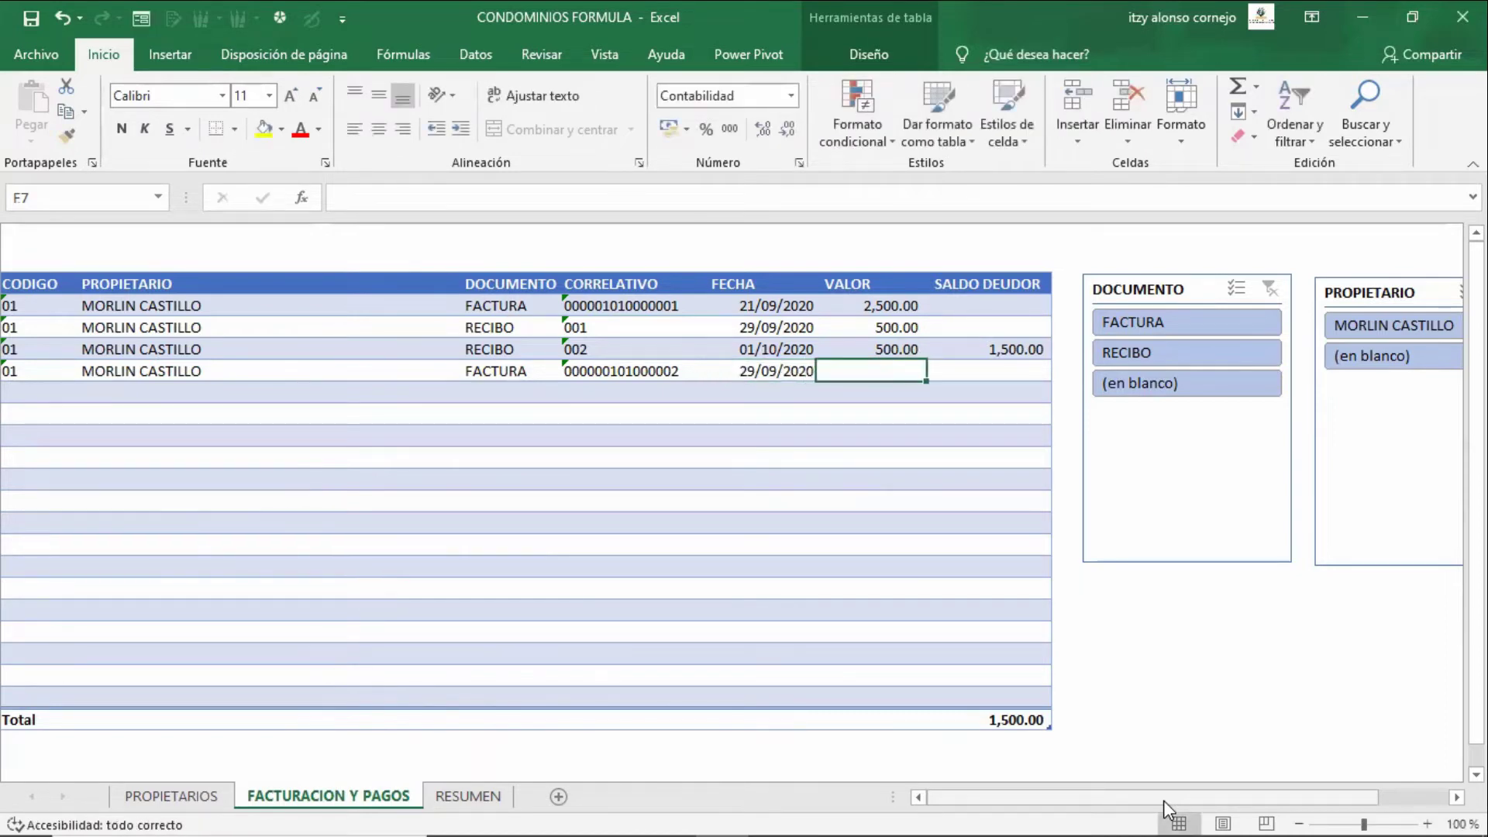
{"action": "type", "text": "1000"}
{"action": "key", "text": "Return"}
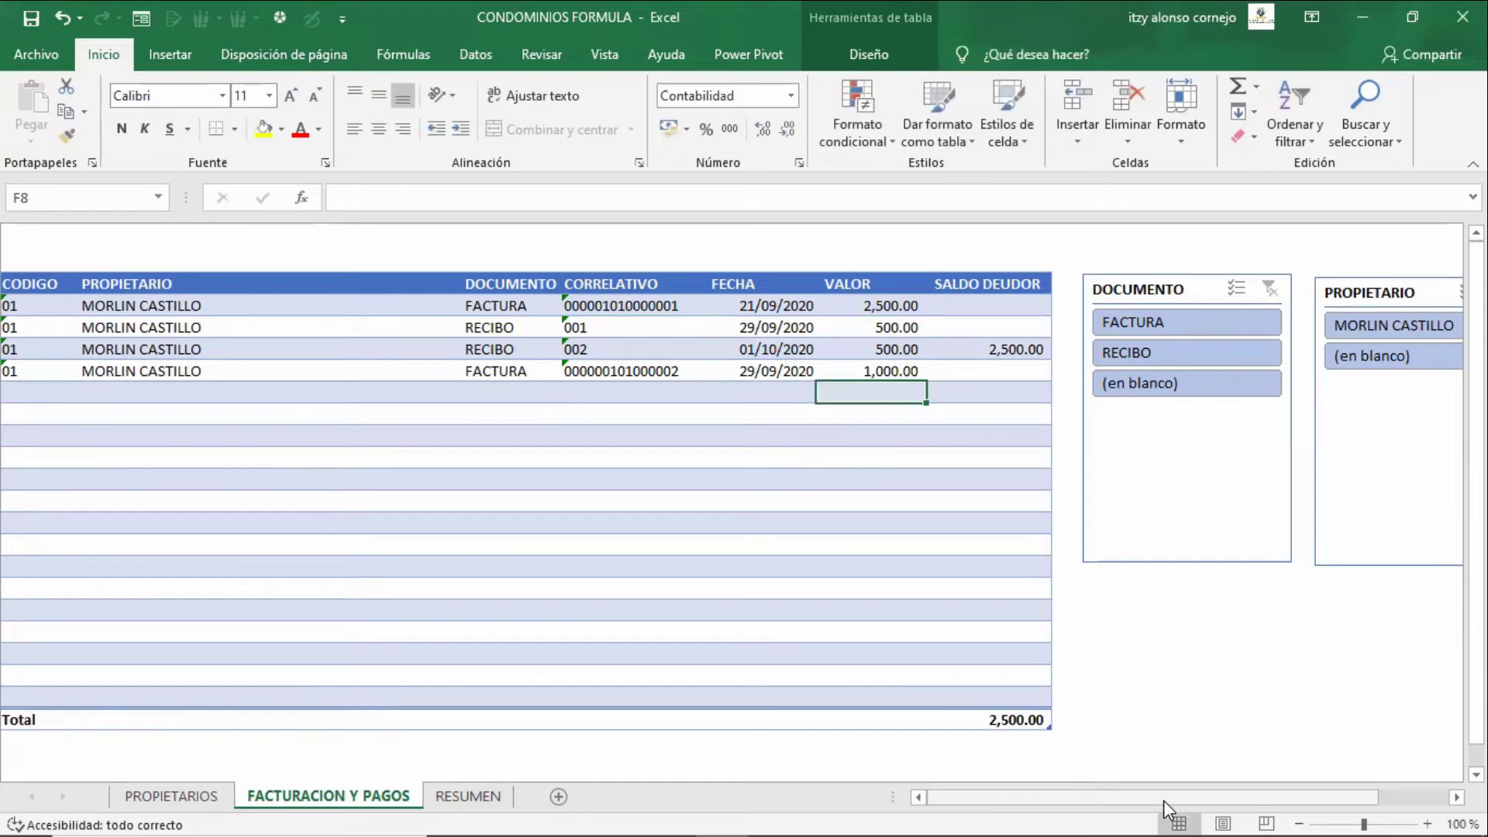
{"action": "key", "text": "Up"}
{"action": "key", "text": "Up"}
{"action": "key", "text": "Right"}
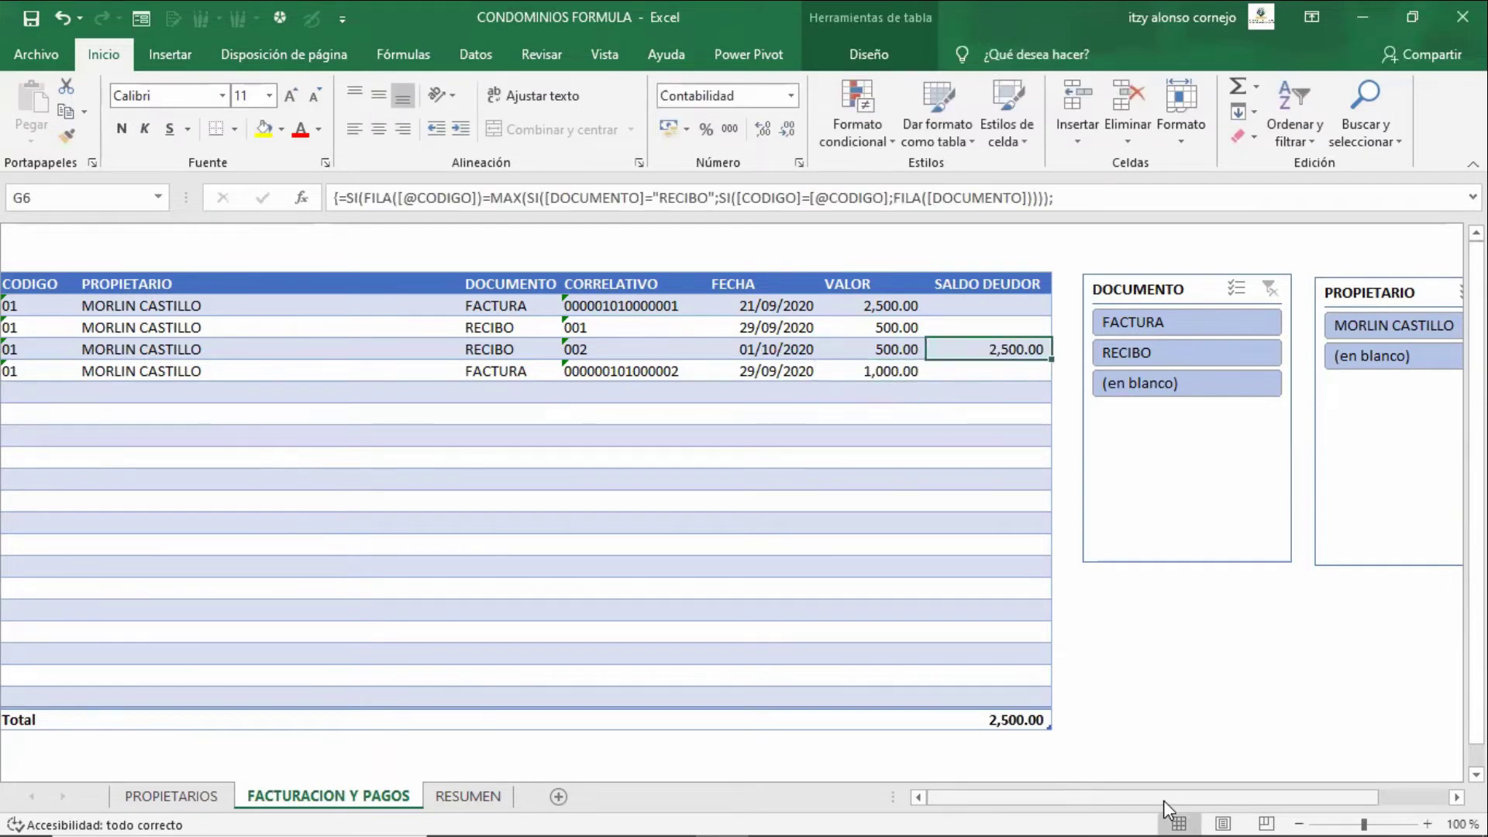
{"action": "key", "text": "Left"}
{"action": "key", "text": "Left"}
{"action": "key", "text": "Left"}
{"action": "key", "text": "Left"}
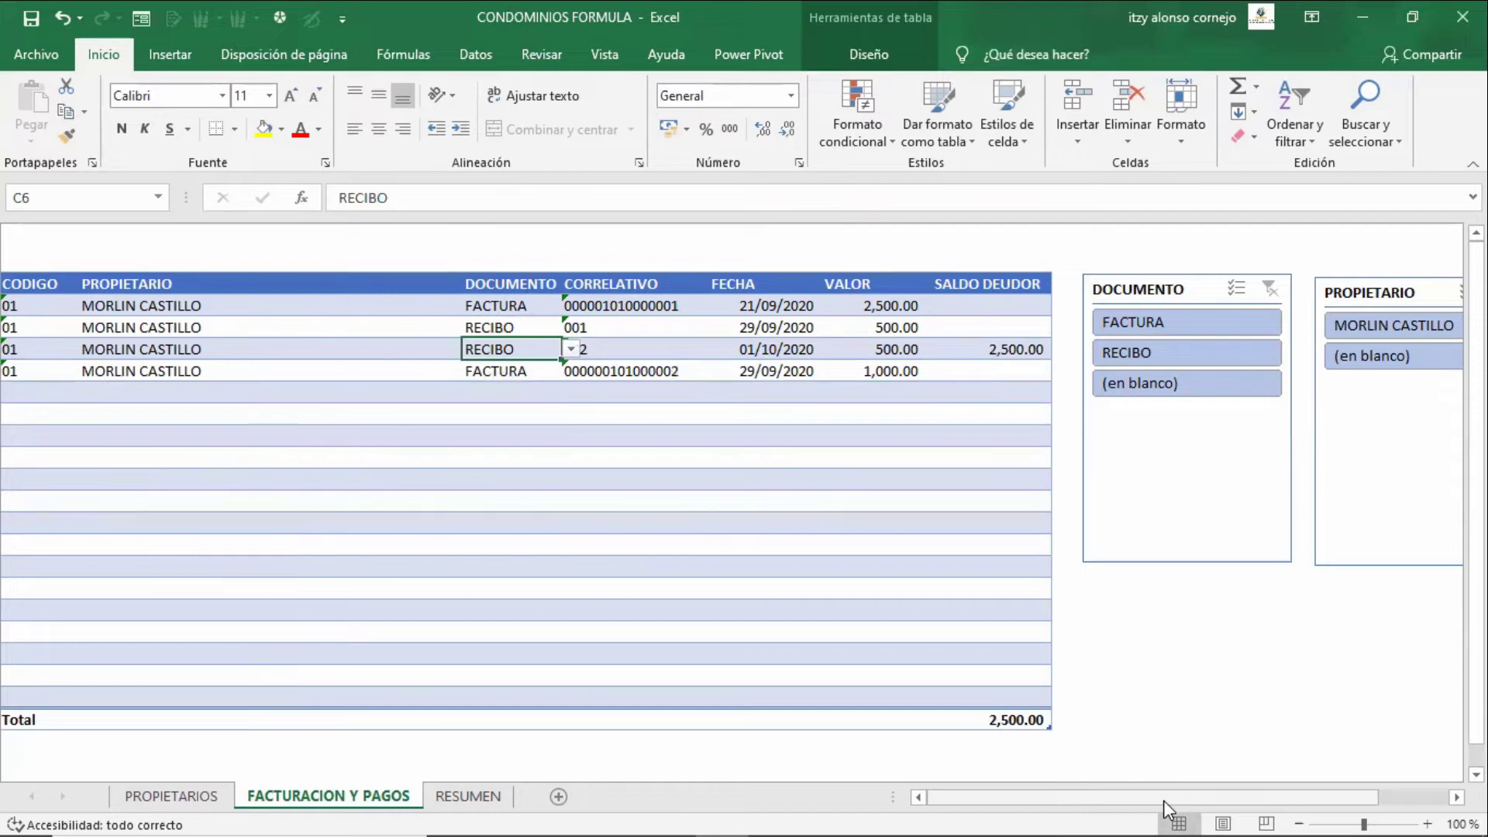
- Check owner 01's updated ULTIMA FACTURA and pending amount, then review the new invoice row
{"action": "key", "text": "ctrl+Page_Up"}
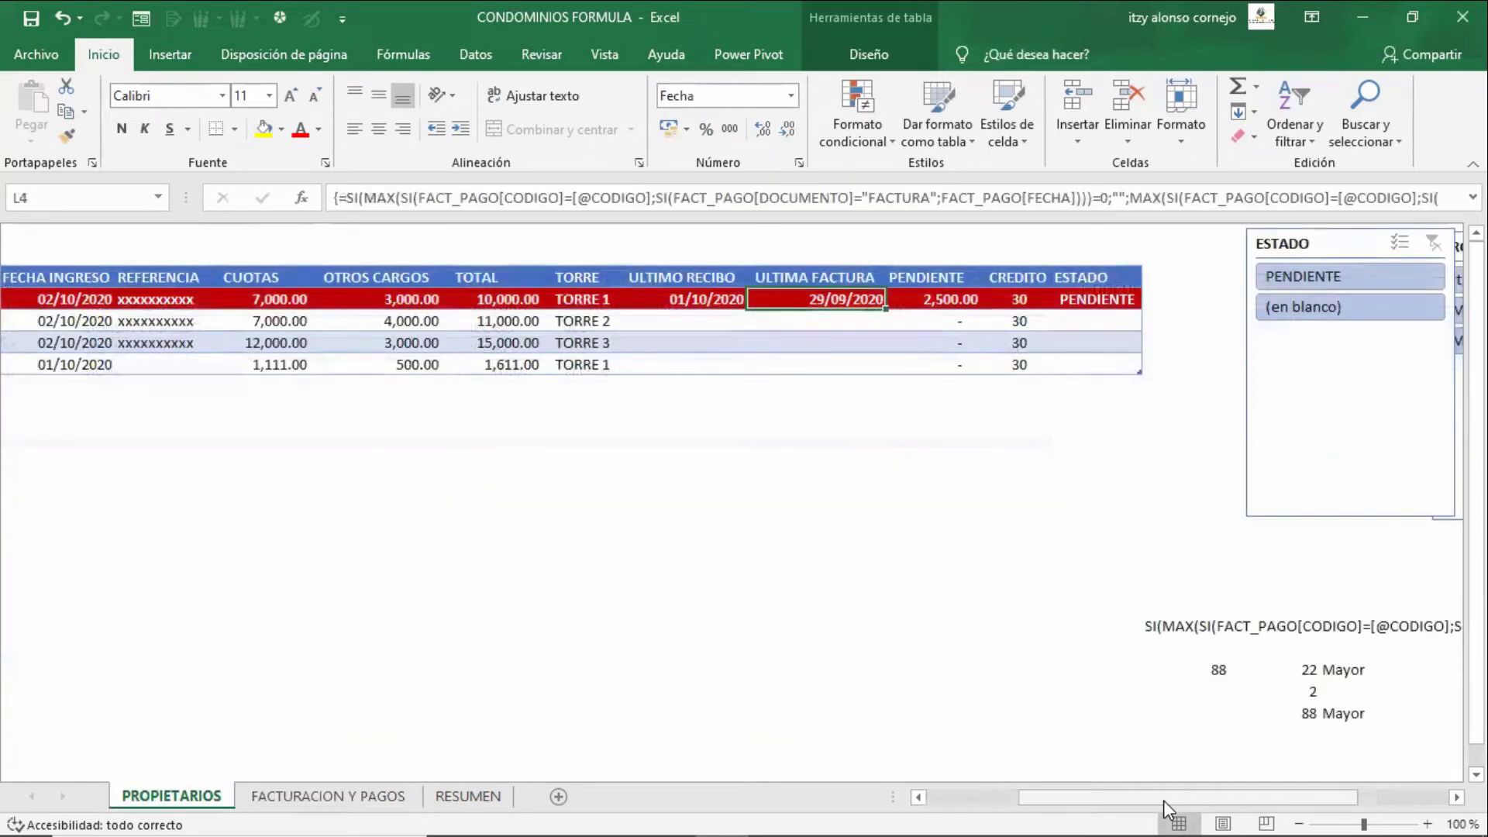
{"action": "key", "text": "Right"}
{"action": "key", "text": "Left"}
{"action": "key", "text": "ctrl+Page_Down"}
{"action": "key", "text": "Down"}
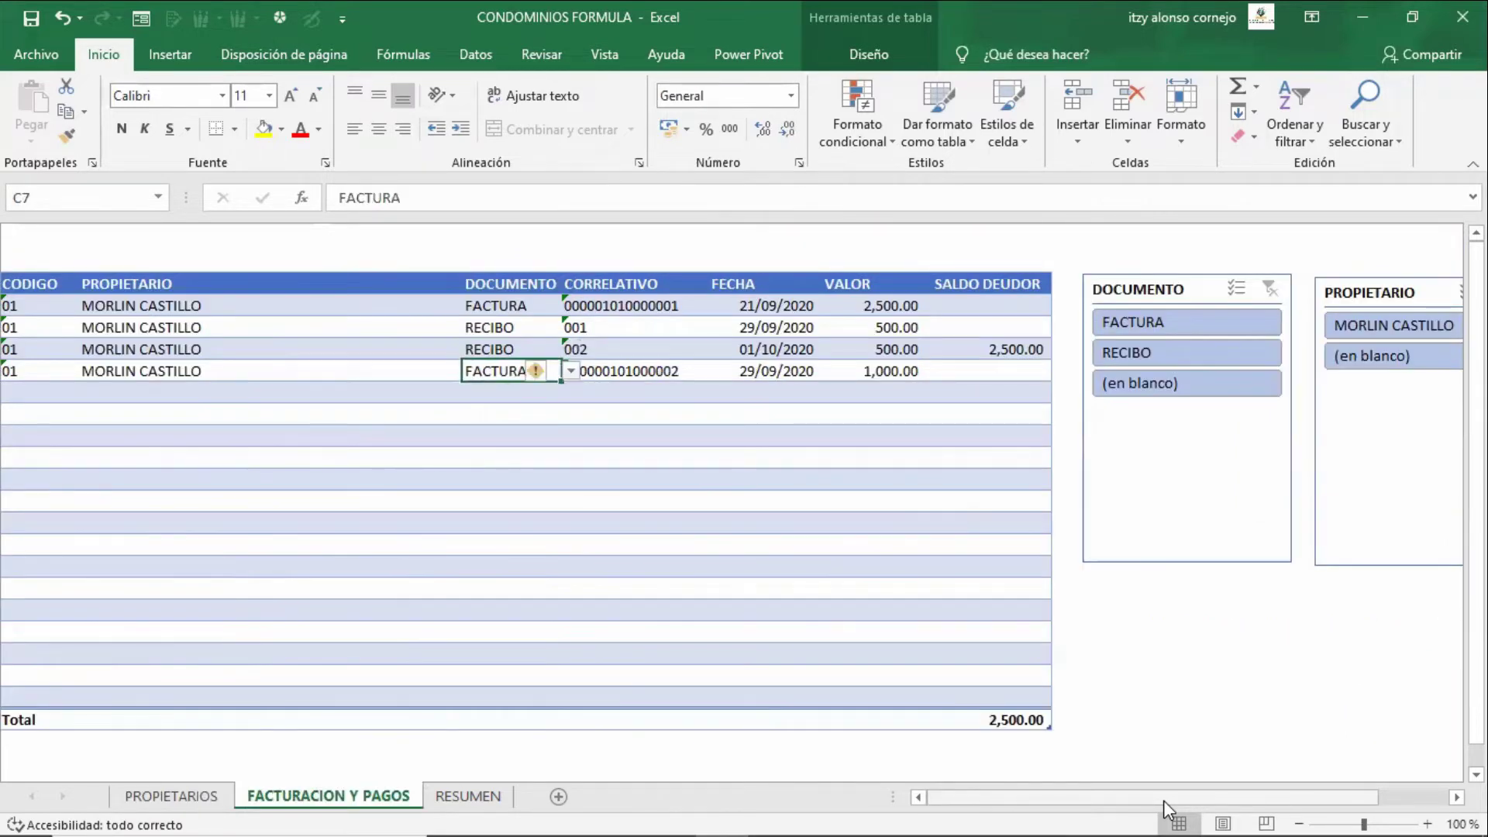
{"action": "key", "text": "Right"}
{"action": "key", "text": "Right"}
- Back on PROPIETARIOS, recommit the PENDIENTE formula so it shows 2,500.00 pending
{"action": "key", "text": "ctrl+Page_Up"}
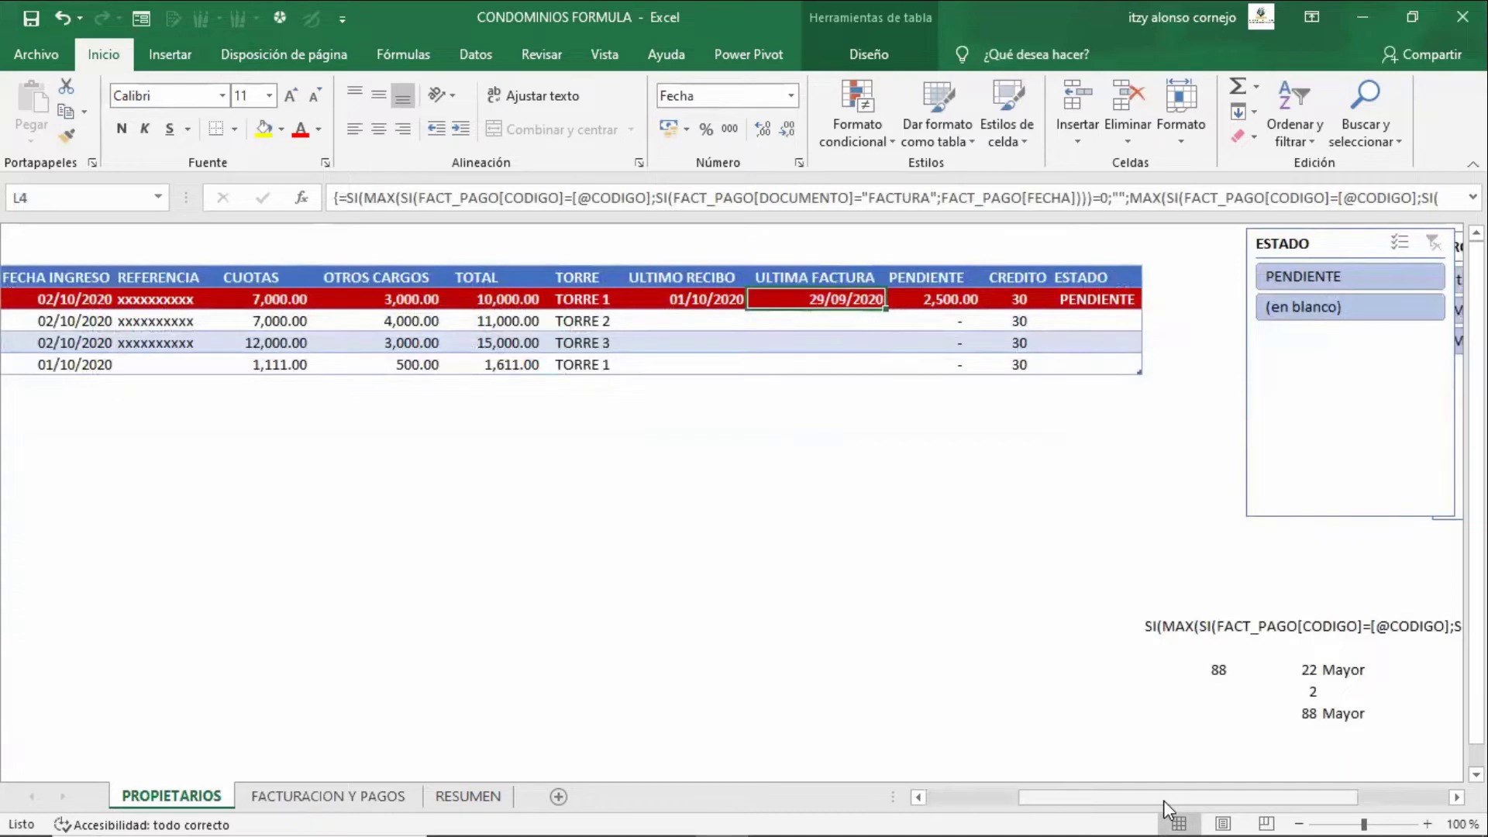
{"action": "key", "text": "F2"}
{"action": "key", "text": "Escape"}
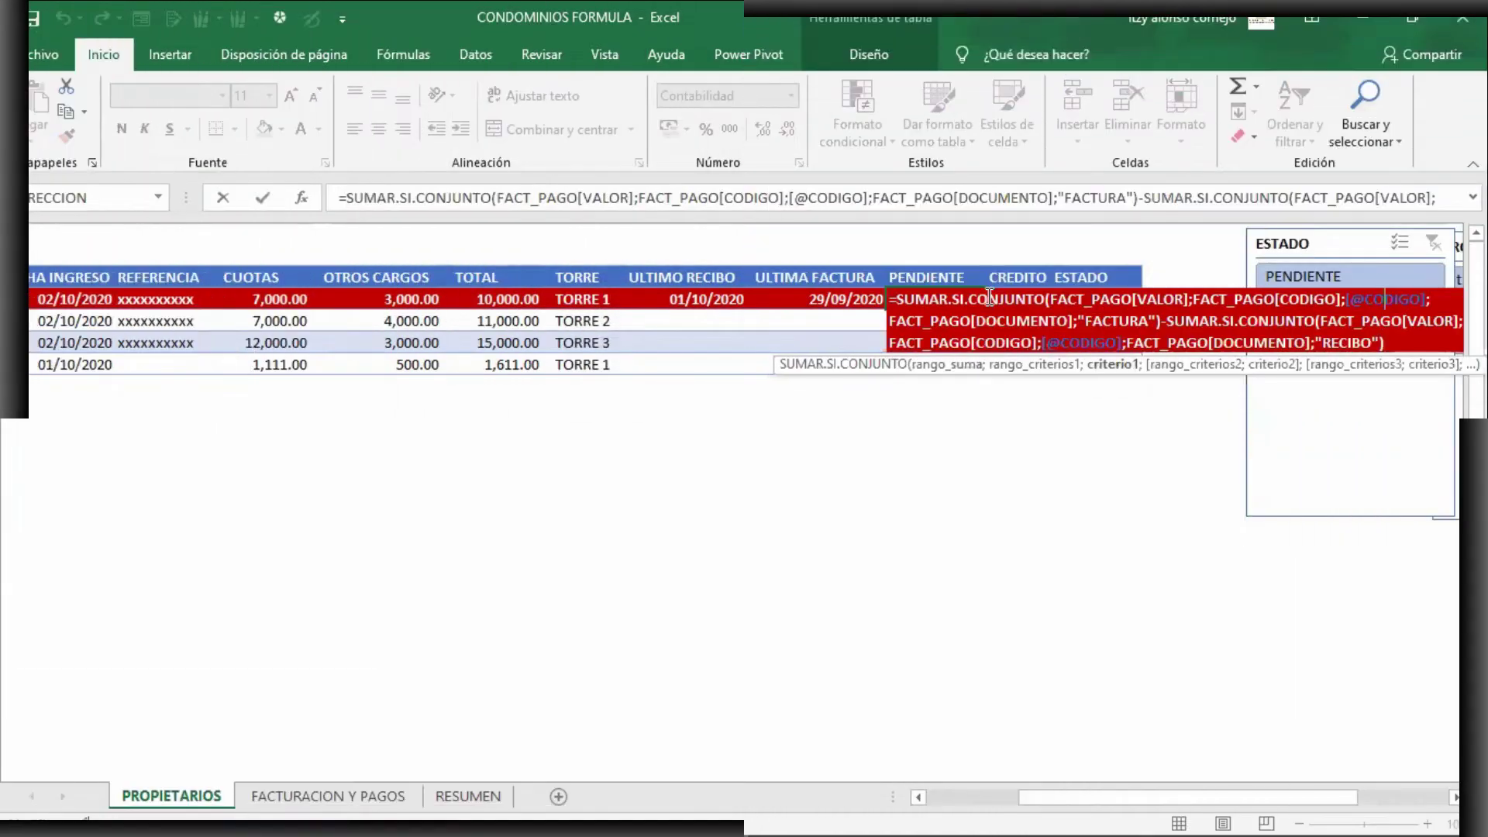
{"action": "key", "text": "Return"}
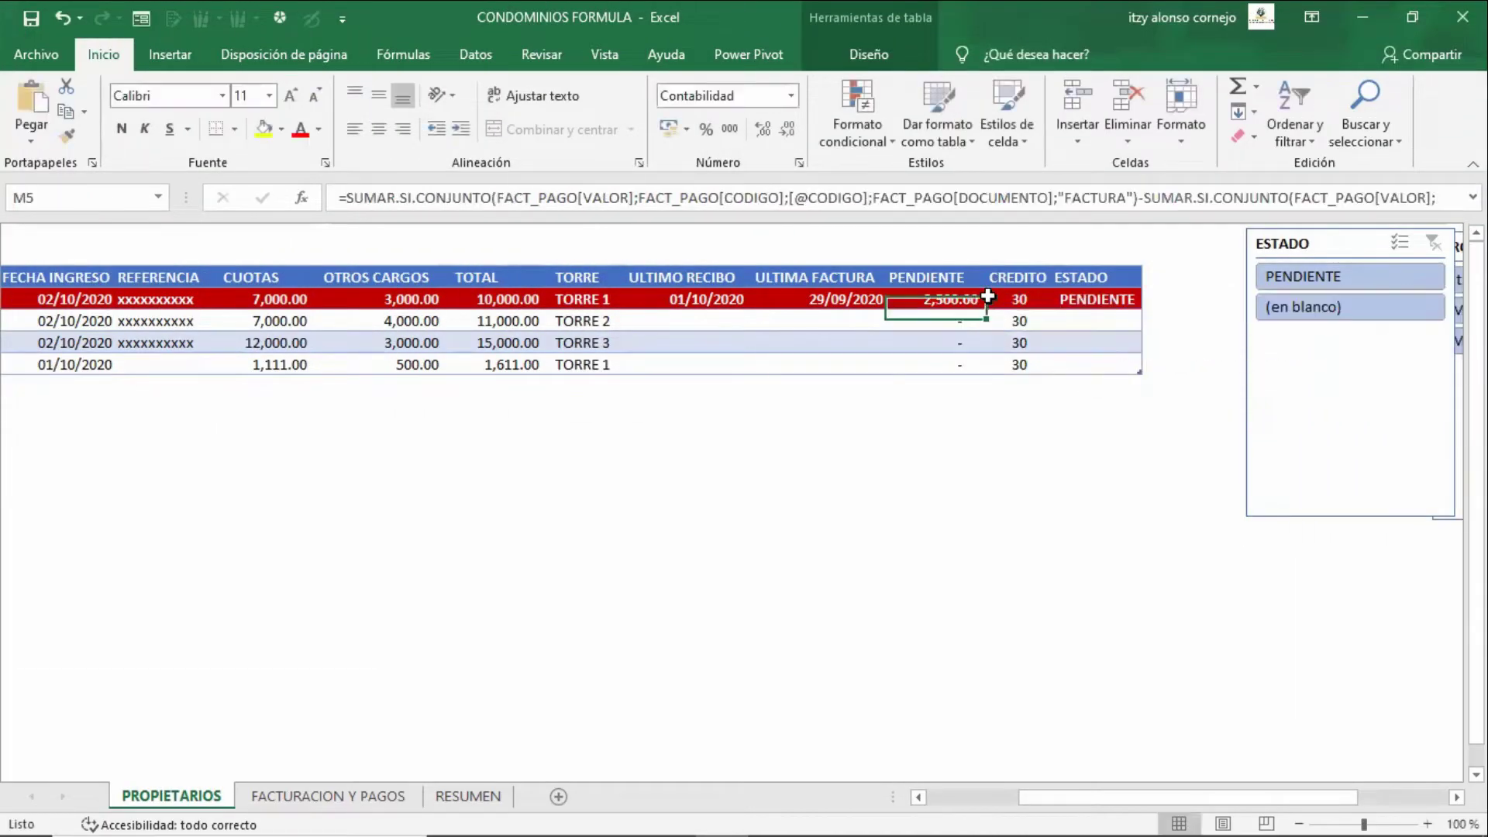
{"action": "key", "text": "Down"}
{"action": "key", "text": "Down"}
{"action": "key", "text": "Down"}
{"action": "key", "text": "Down"}
{"action": "key", "text": "Down"}
{"action": "key", "text": "Down"}
{"action": "key", "text": "Down"}
{"action": "key", "text": "Down"}
{"action": "key", "text": "Down"}
{"action": "key", "text": "Left"}
{"action": "key", "text": "Left"}
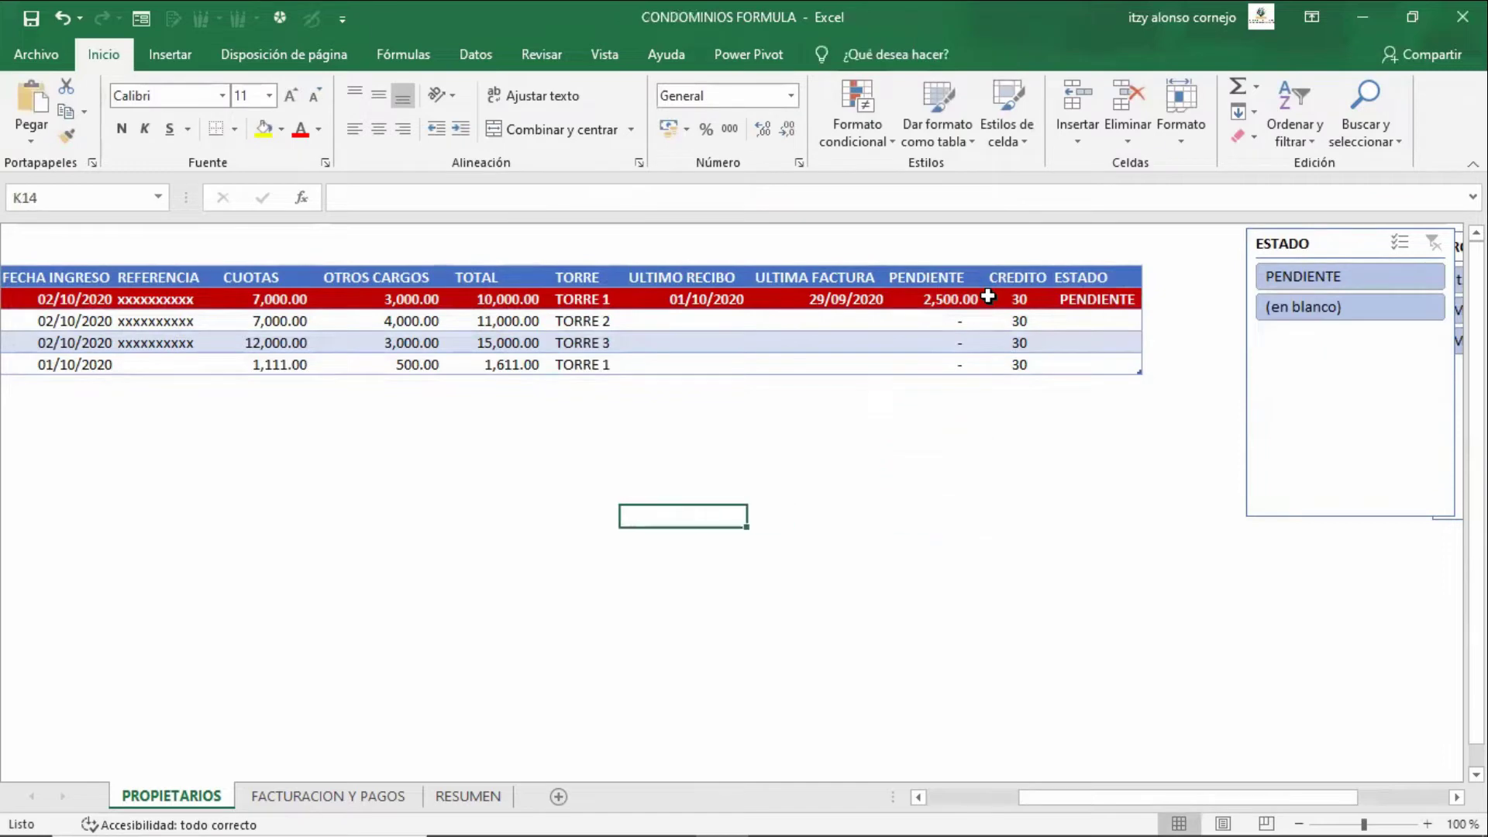
- Place the pending-balance formula in J15 as plain text by removing its leading equals sign
{"action": "key", "text": "Down"}
{"action": "key", "text": "Left"}
{"action": "key", "text": "F2"}
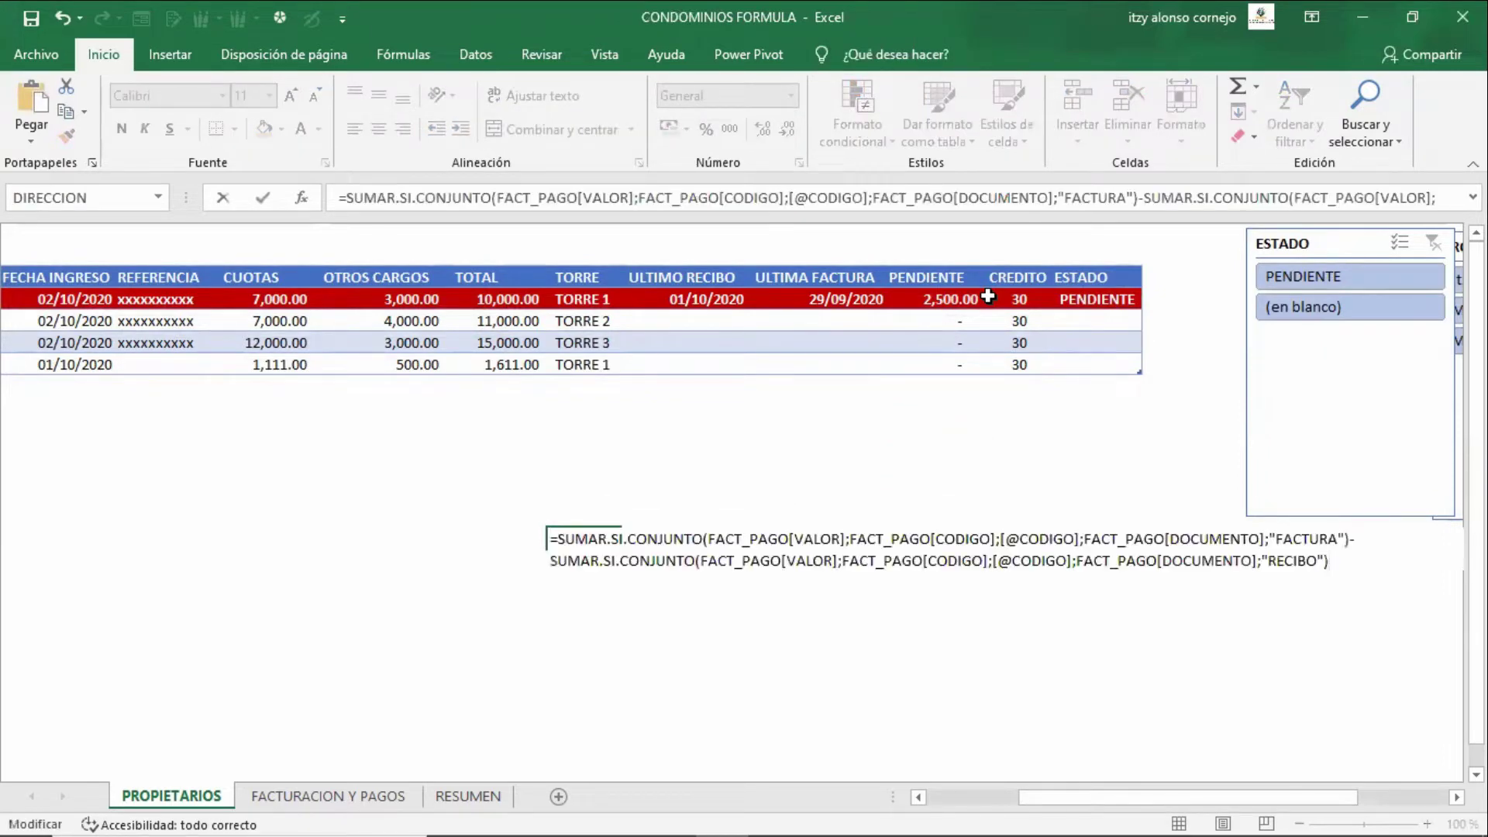
{"action": "key", "text": "Return"}
{"action": "key", "text": "Return"}
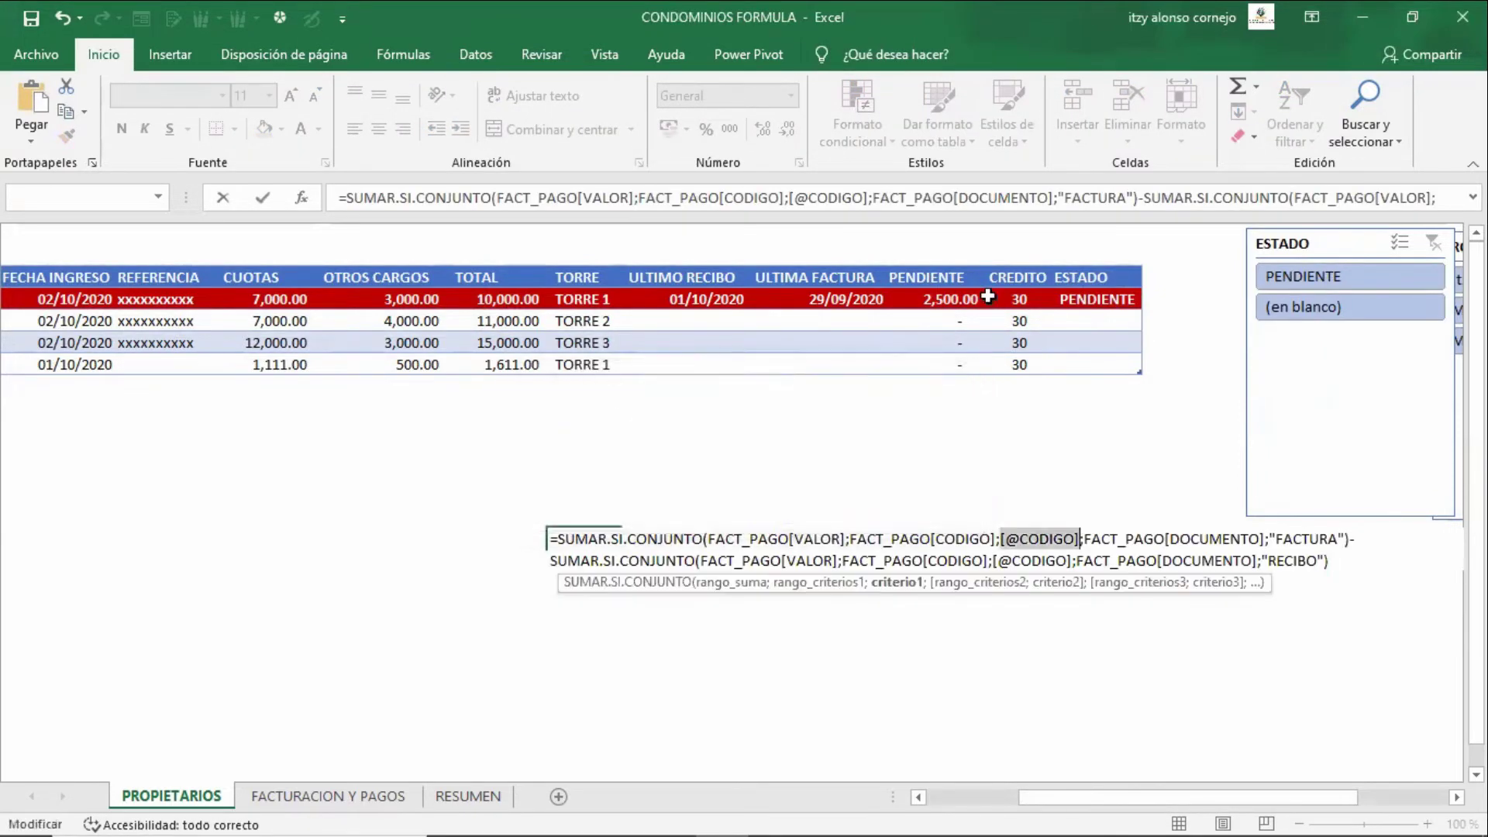
{"action": "key", "text": "Home"}
{"action": "key", "text": "Delete"}
{"action": "key", "text": "Return"}
{"action": "key", "text": "Up"}
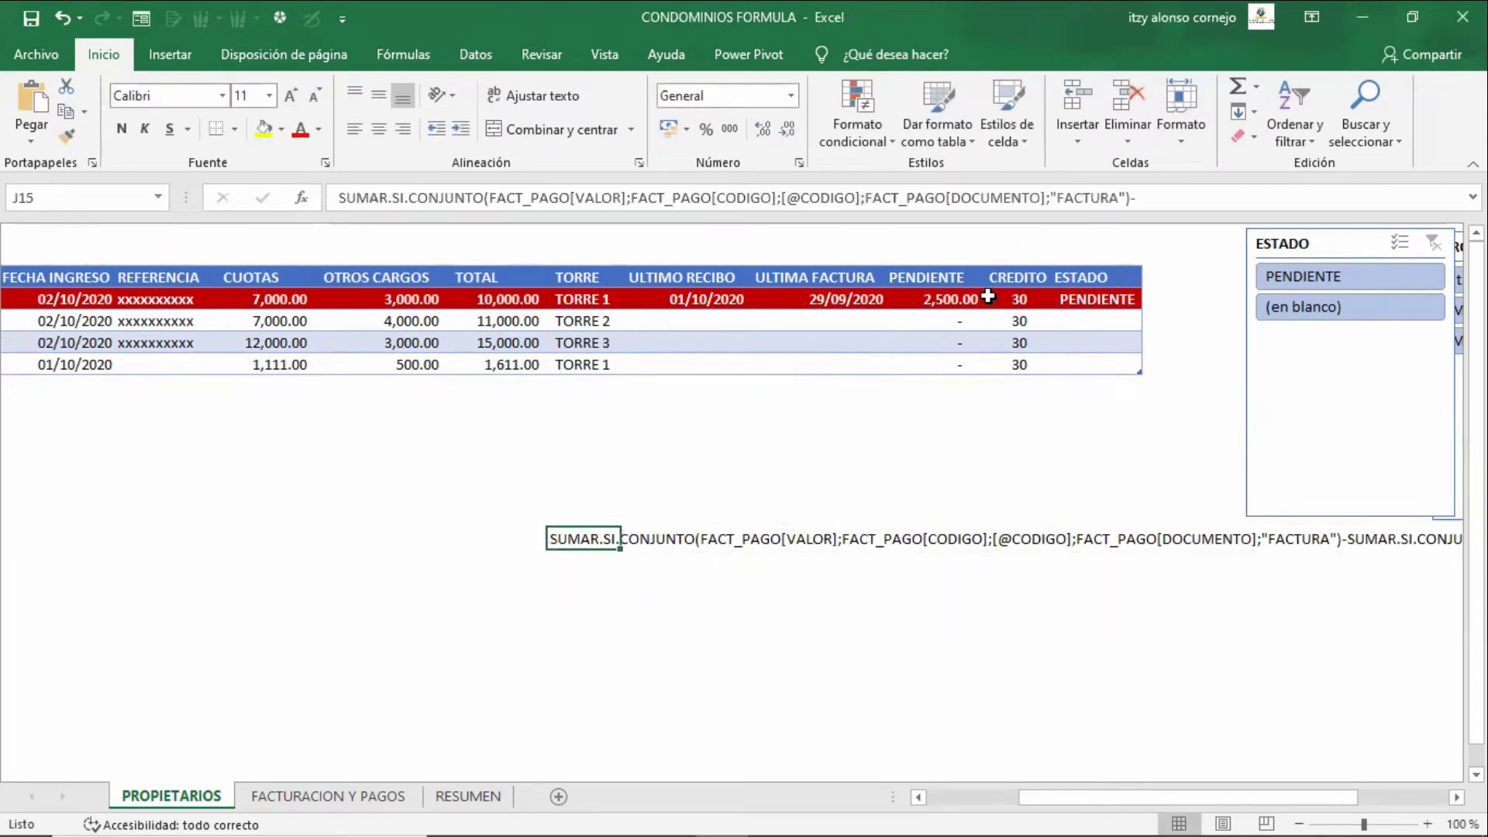
- Try breaking J15's text onto a new line before the RECIBO part, then undo it
{"action": "key", "text": "F2"}
{"action": "key", "text": "Up"}
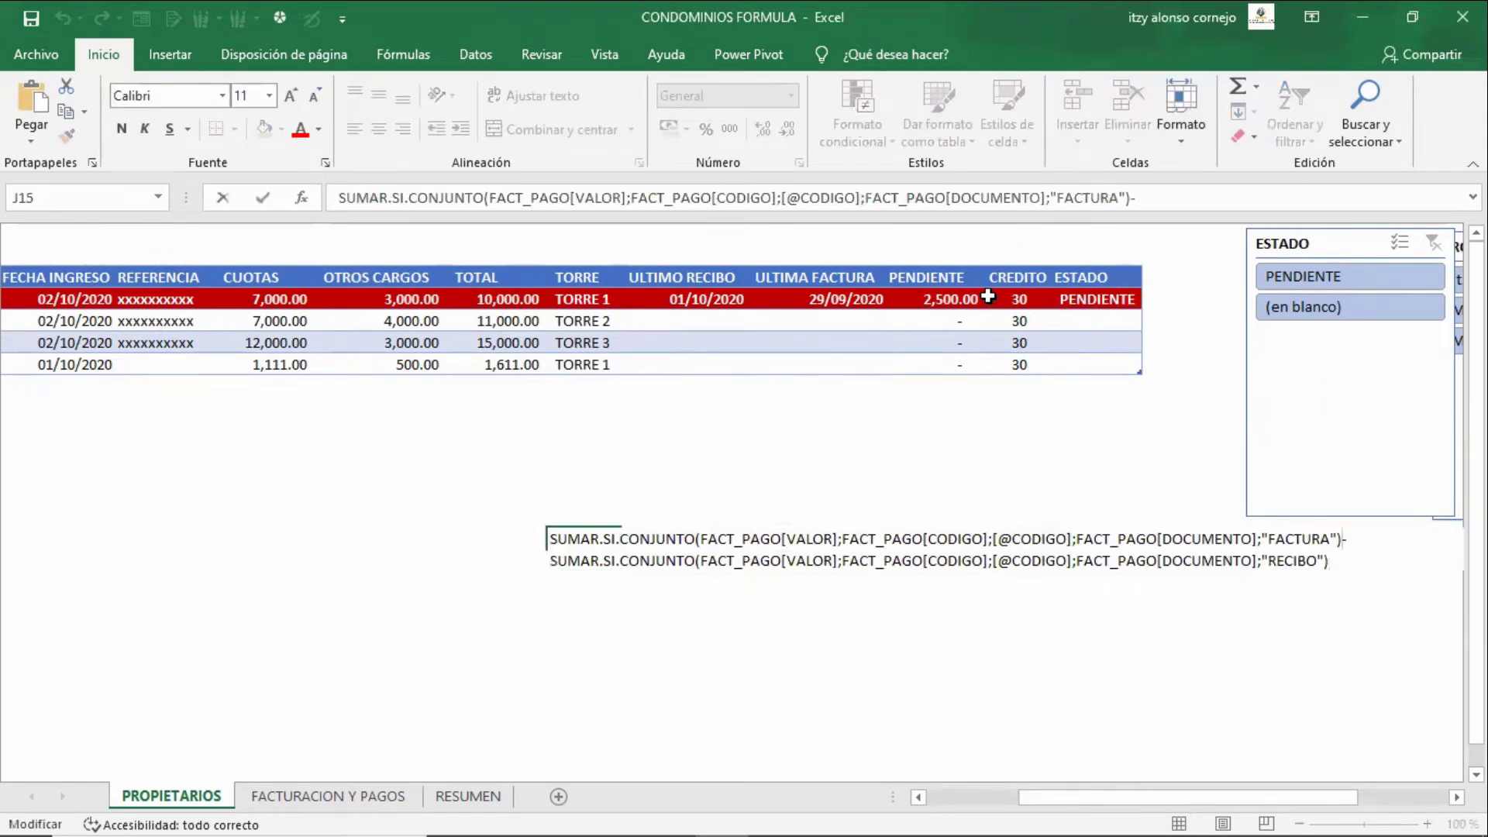
{"action": "key", "text": "Right"}
{"action": "key", "text": "alt+Return"}
{"action": "key", "text": "Return"}
{"action": "key", "text": "Up"}
{"action": "key", "text": "Up"}
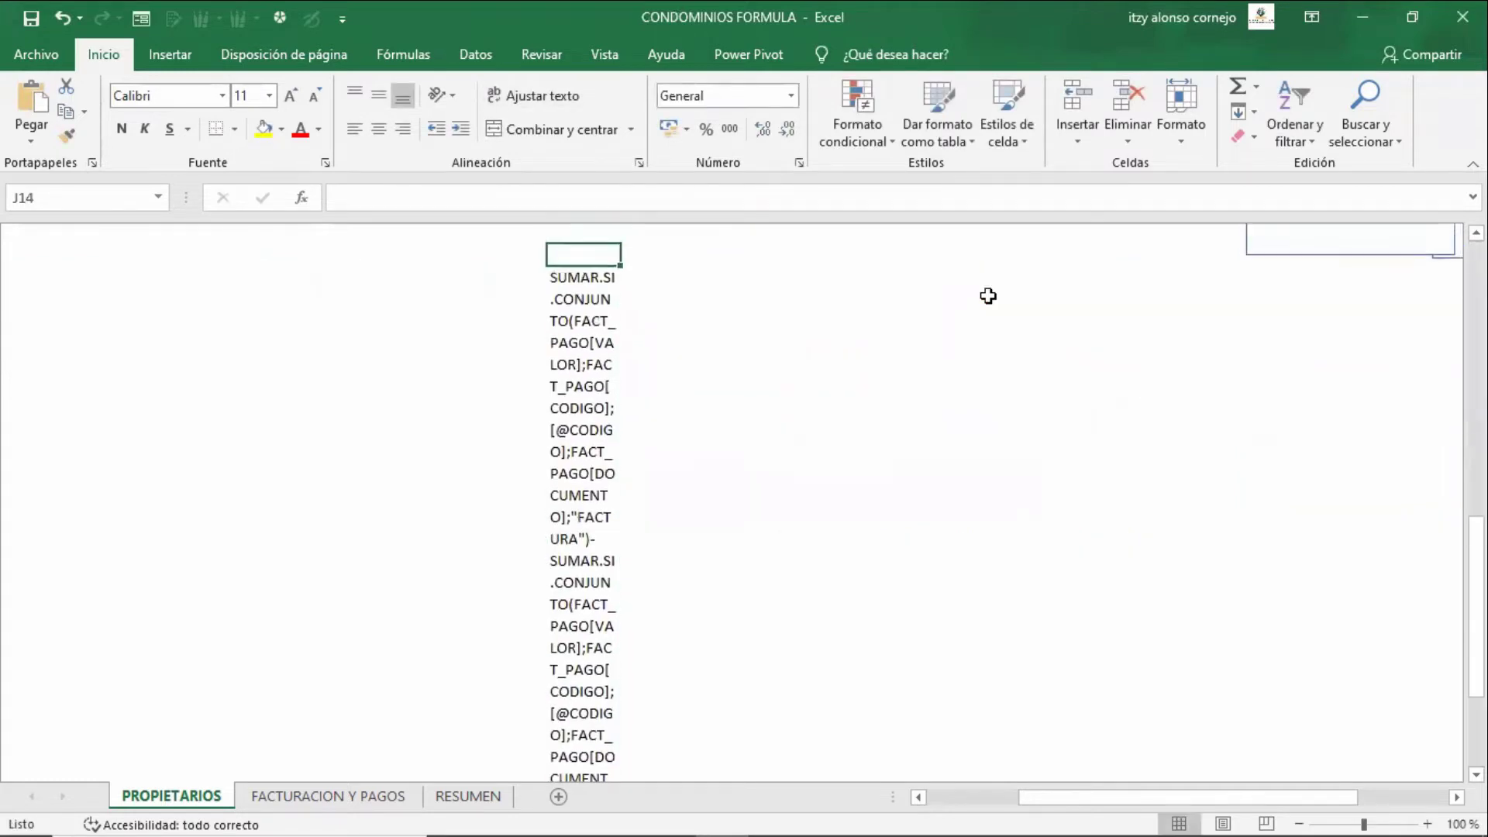
{"action": "key", "text": "Down"}
{"action": "key", "text": "ctrl+z"}
{"action": "key", "text": "Up"}
{"action": "key", "text": "Up"}
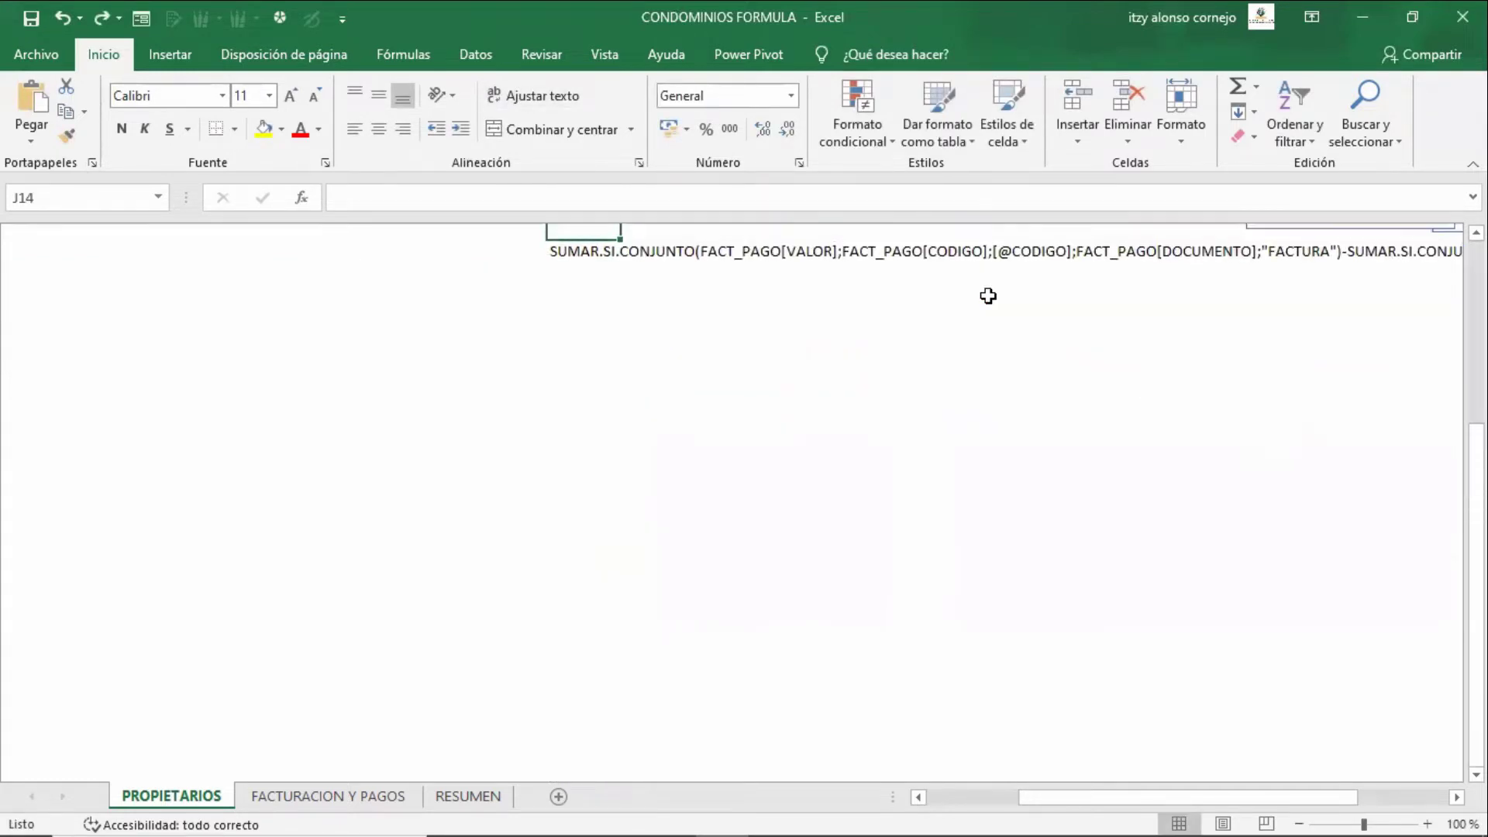
{"action": "key", "text": "Down"}
{"action": "key", "text": "Down"}
- Cut the -SUMAR.SI.CONJUNTO RECIBO part out of J15, leaving only the FACTURA sum
{"action": "key", "text": "F2"}
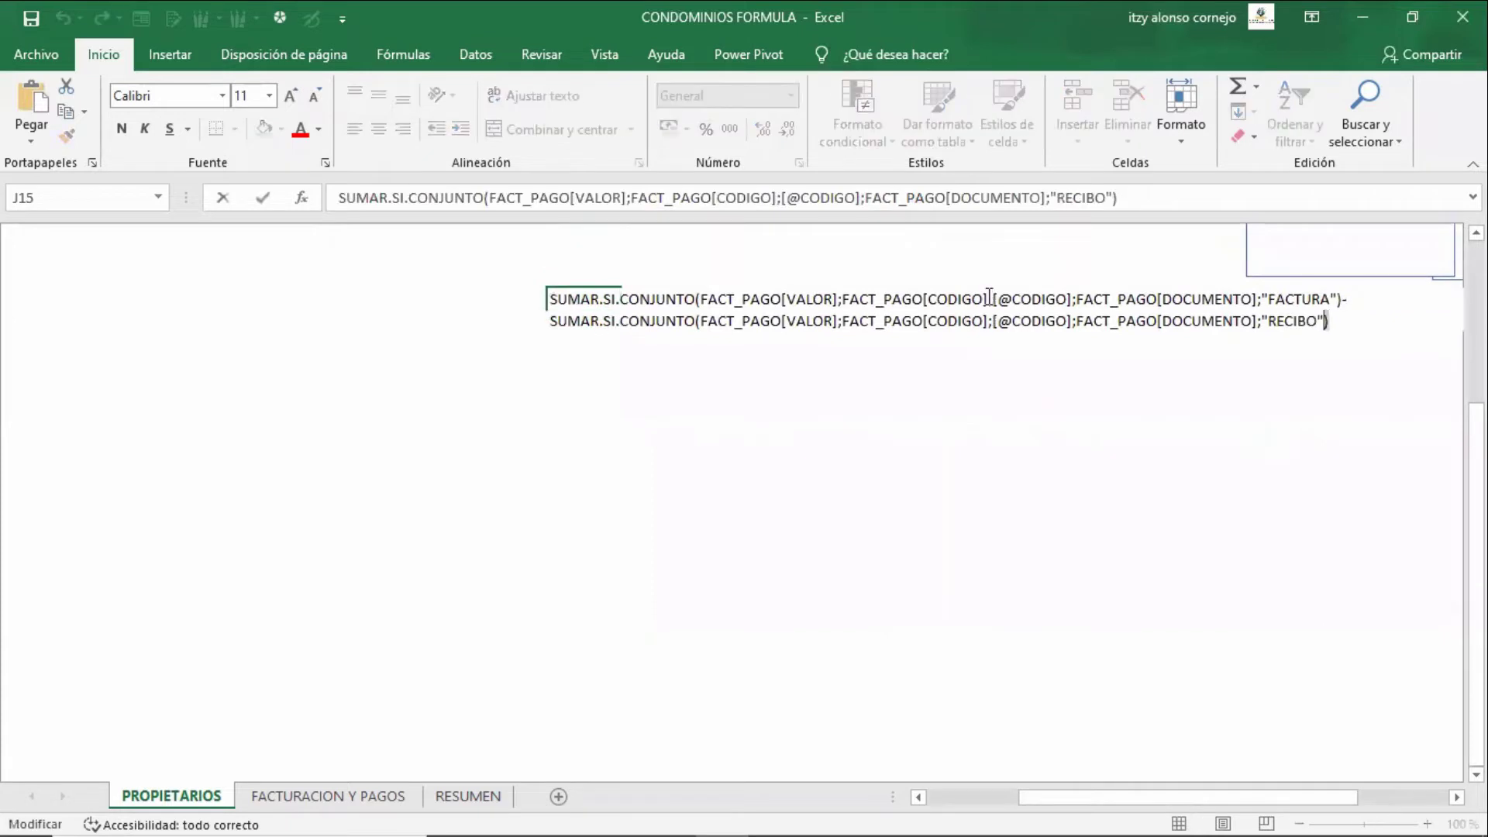
{"action": "key", "text": "shift+Left"}
{"action": "key", "text": "shift+Left"}
{"action": "key", "text": "shift+Left"}
{"action": "key", "text": "shift+Left"}
{"action": "key", "text": "shift+Left"}
{"action": "key", "text": "shift+Left"}
{"action": "key", "text": "shift+Left"}
{"action": "key", "text": "shift+Left"}
{"action": "key", "text": "shift+Left"}
{"action": "key", "text": "shift+Left"}
{"action": "key", "text": "shift+Left"}
{"action": "key", "text": "shift+Left"}
{"action": "key", "text": "shift+Left"}
{"action": "key", "text": "shift+Left"}
{"action": "key", "text": "shift+Left"}
{"action": "key", "text": "shift+Left"}
{"action": "key", "text": "shift+Left"}
{"action": "key", "text": "shift+Left"}
{"action": "key", "text": "shift+Left"}
{"action": "key", "text": "shift+Left"}
{"action": "key", "text": "shift+Left"}
{"action": "key", "text": "shift+Left"}
{"action": "key", "text": "shift+Left"}
{"action": "key", "text": "shift+Left"}
{"action": "key", "text": "shift+Left"}
{"action": "key", "text": "shift+Left"}
{"action": "key", "text": "shift+Left"}
{"action": "key", "text": "shift+Left"}
{"action": "key", "text": "shift+Left"}
{"action": "key", "text": "shift+Left"}
{"action": "key", "text": "shift+Left"}
{"action": "key", "text": "shift+Left"}
{"action": "key", "text": "shift+Left"}
{"action": "key", "text": "shift+Left"}
{"action": "key", "text": "shift+Left"}
{"action": "key", "text": "shift+Left"}
{"action": "key", "text": "shift+Left"}
{"action": "key", "text": "shift+Left"}
{"action": "key", "text": "shift+Left"}
{"action": "key", "text": "shift+Left"}
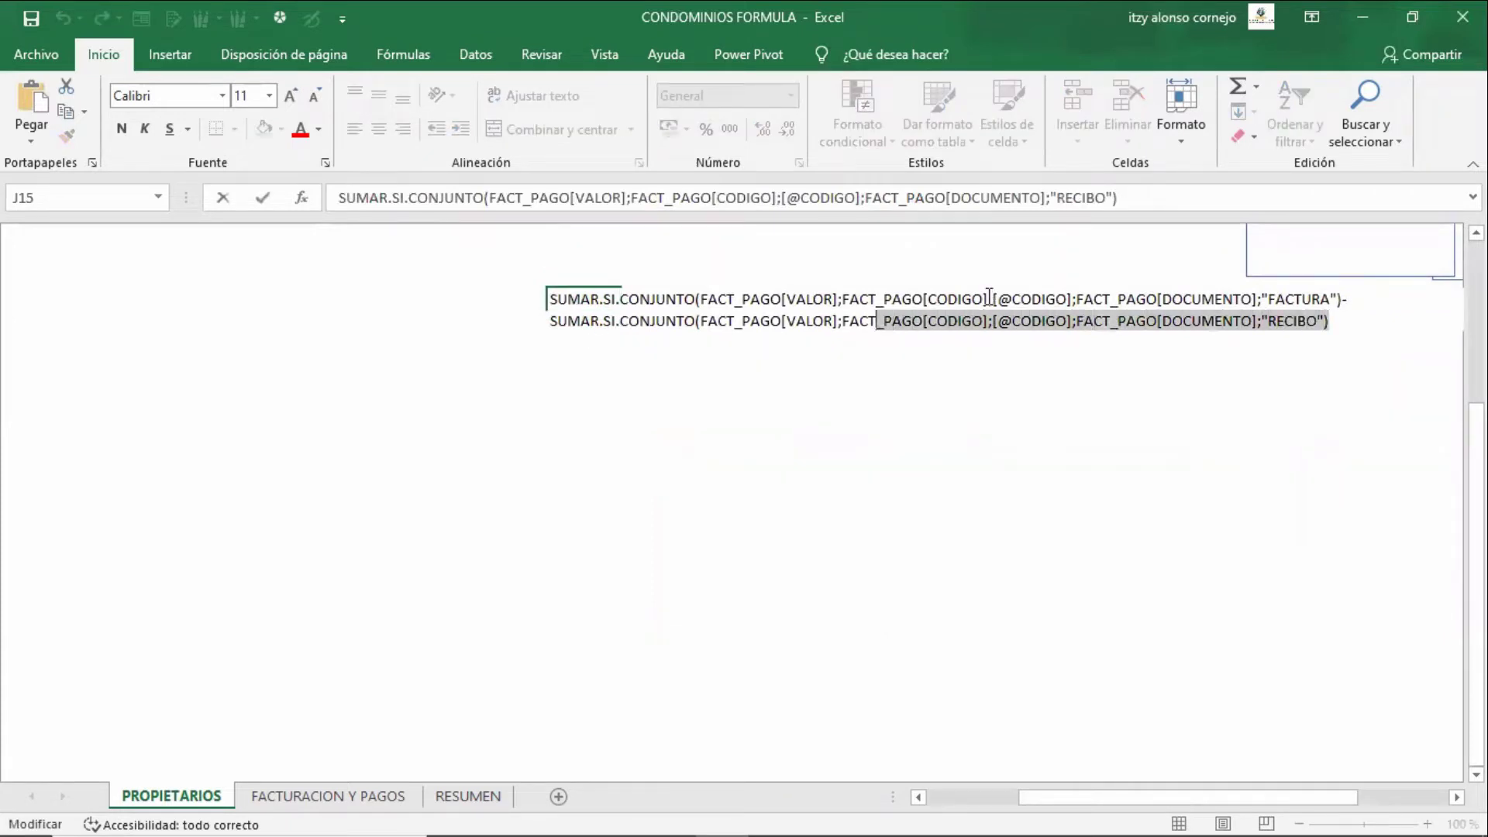
{"action": "key", "text": "shift+Left"}
{"action": "key", "text": "shift+Left"}
{"action": "key", "text": "shift+Left"}
{"action": "key", "text": "shift+Left"}
{"action": "key", "text": "shift+Left"}
{"action": "key", "text": "shift+Left"}
{"action": "key", "text": "shift+Left"}
{"action": "key", "text": "shift+Left"}
{"action": "key", "text": "shift+Left"}
{"action": "key", "text": "shift+Left"}
{"action": "key", "text": "shift+Left"}
{"action": "key", "text": "shift+Left"}
{"action": "key", "text": "shift+Left"}
{"action": "key", "text": "shift+Left"}
{"action": "key", "text": "shift+Left"}
{"action": "key", "text": "shift+Right"}
{"action": "key", "text": "shift+Right"}
{"action": "key", "text": "shift+Right"}
{"action": "key", "text": "shift+Right"}
{"action": "key", "text": "shift+Right"}
{"action": "key", "text": "shift+Right"}
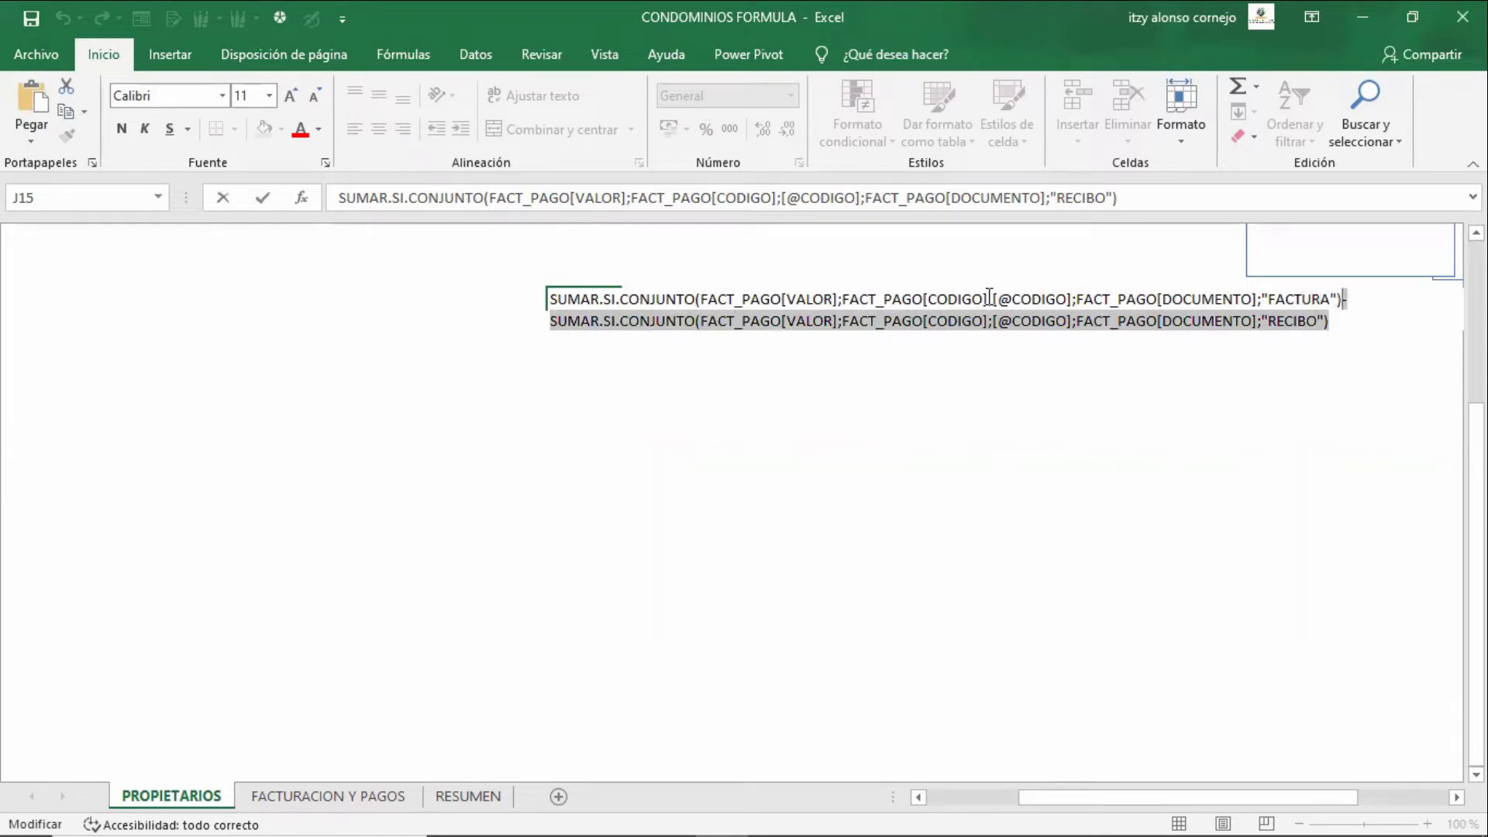
{"action": "key", "text": "ctrl+x"}
{"action": "key", "text": "Return"}
- Paste the RECIBO sum into J16 as text without the minus sign
{"action": "key", "text": "F2"}
{"action": "key", "text": "ctrl+v"}
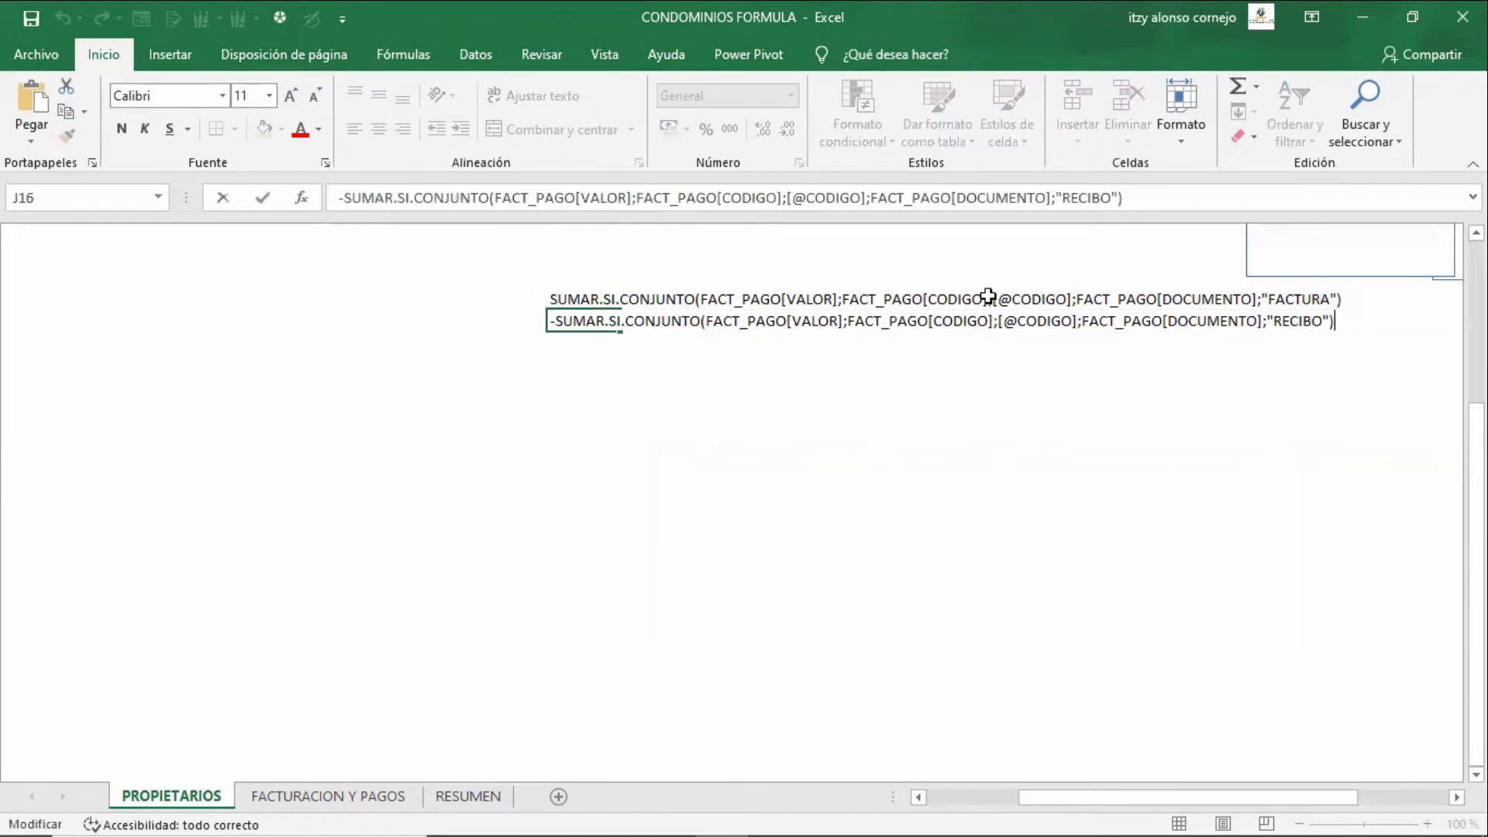
{"action": "key", "text": "Return"}
{"action": "key", "text": "Return"}
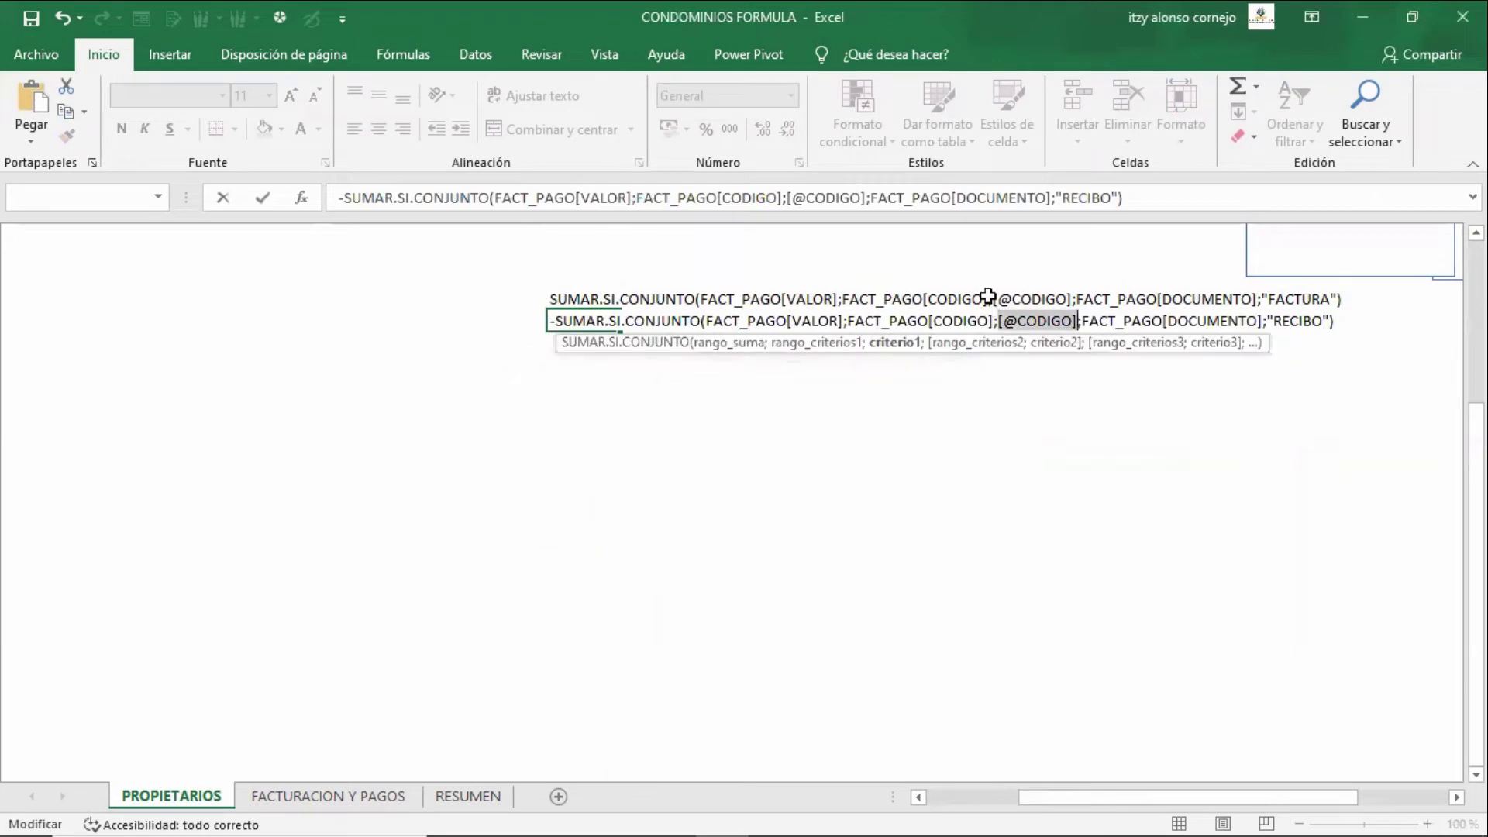
{"action": "key", "text": "F2"}
{"action": "key", "text": "Home"}
{"action": "key", "text": "Right"}
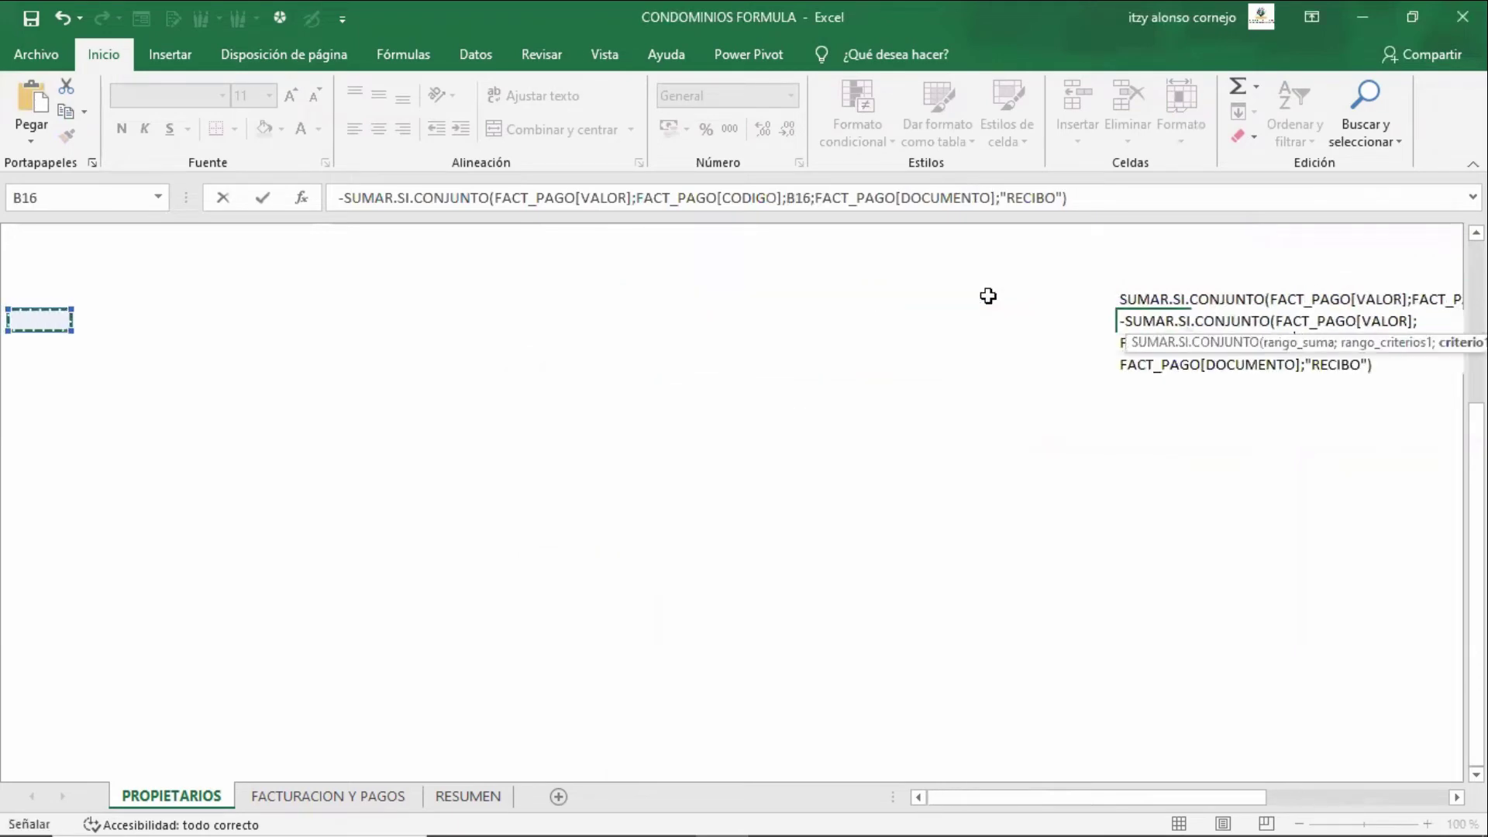
{"action": "key", "text": "Escape"}
{"action": "key", "text": "F2"}
{"action": "key", "text": "ctrl+v"}
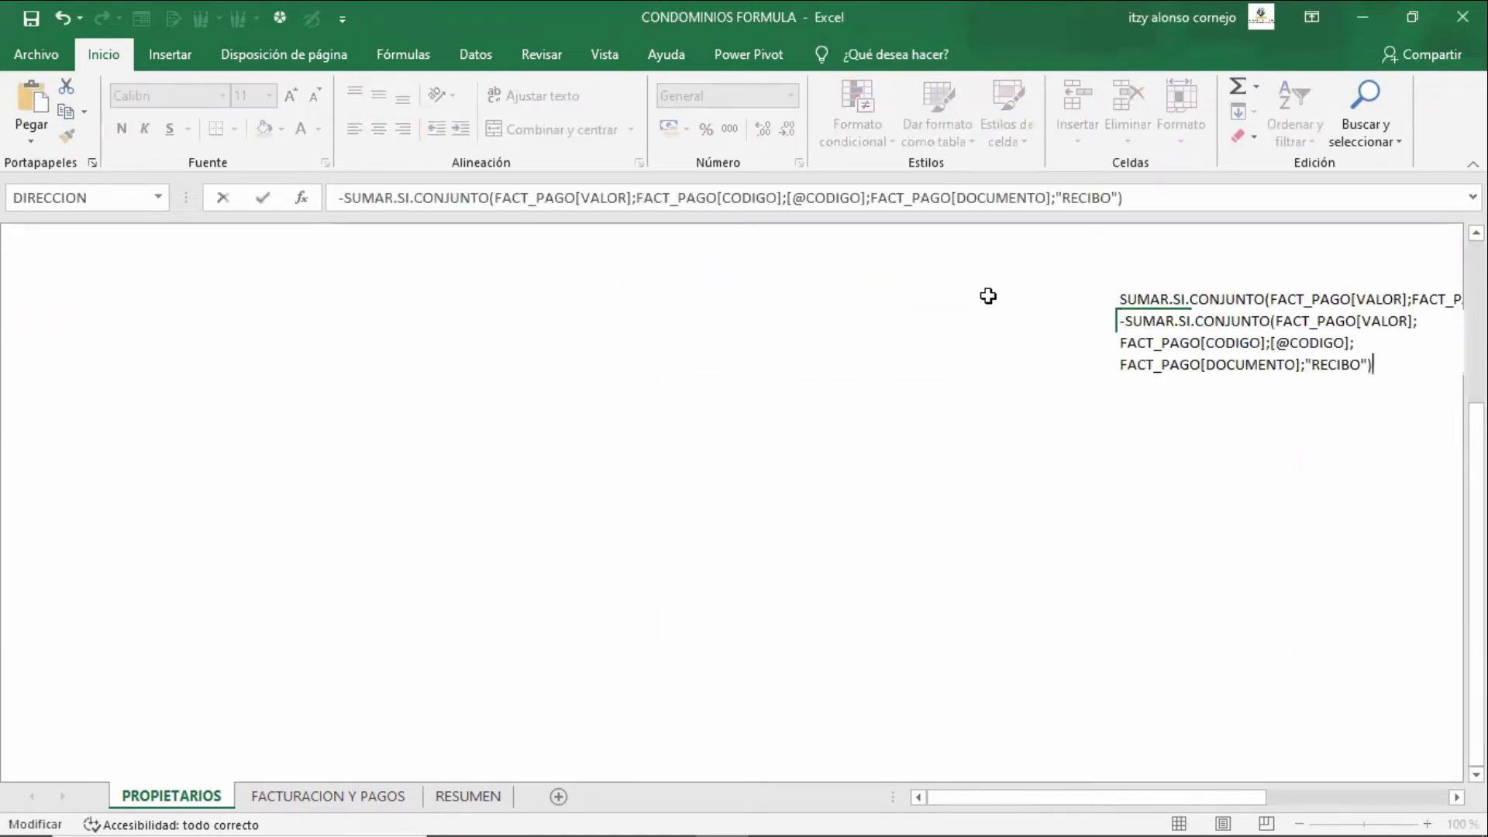
{"action": "key", "text": "Home"}
{"action": "key", "text": "ctrl+Return"}
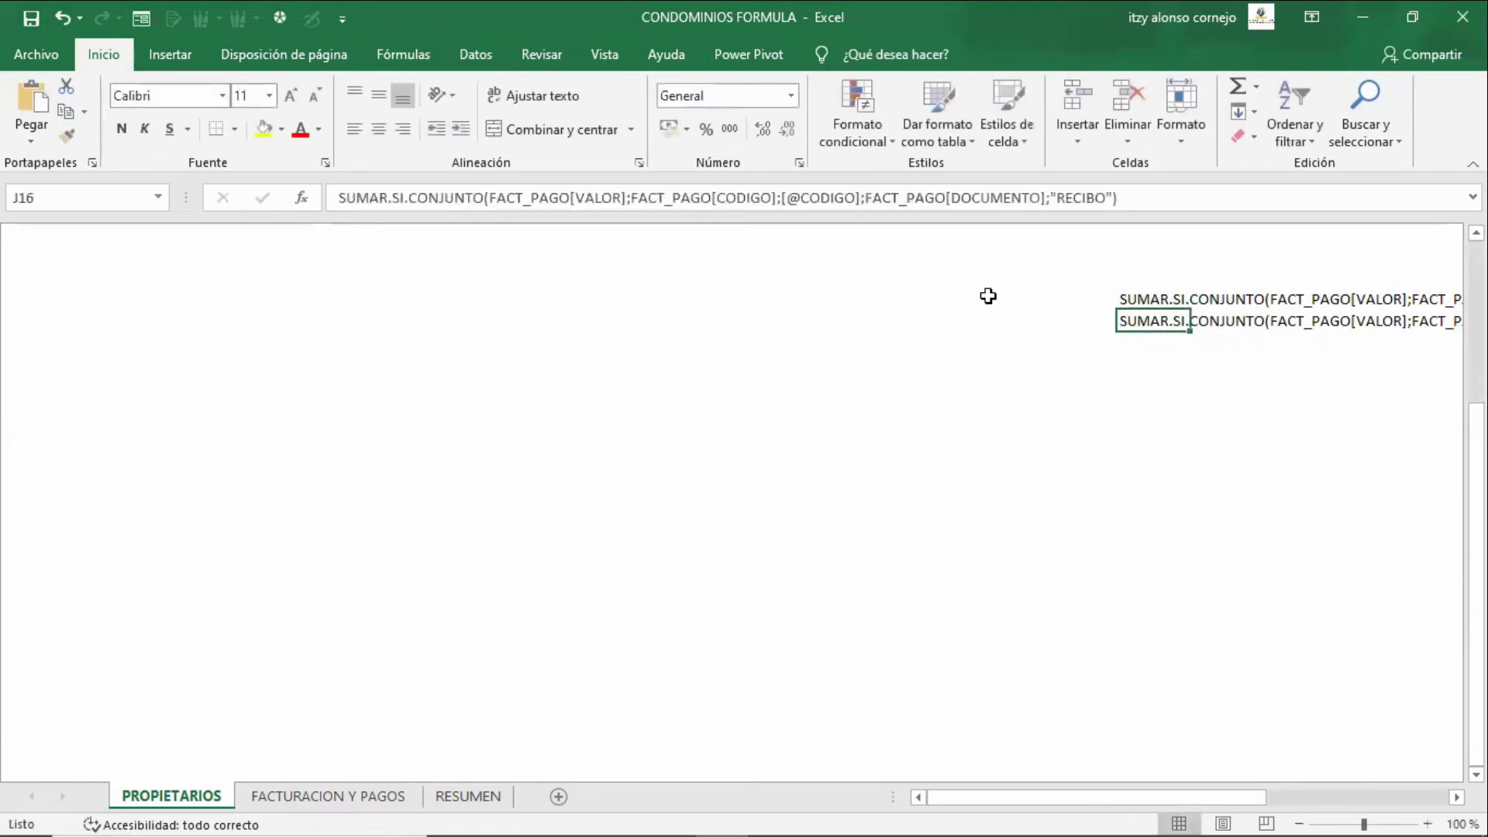
{"action": "key", "text": "Right"}
{"action": "key", "text": "Right"}
{"action": "key", "text": "Right"}
{"action": "key", "text": "Right"}
{"action": "key", "text": "Right"}
{"action": "key", "text": "Right"}
{"action": "key", "text": "Right"}
{"action": "key", "text": "Right"}
{"action": "key", "text": "Right"}
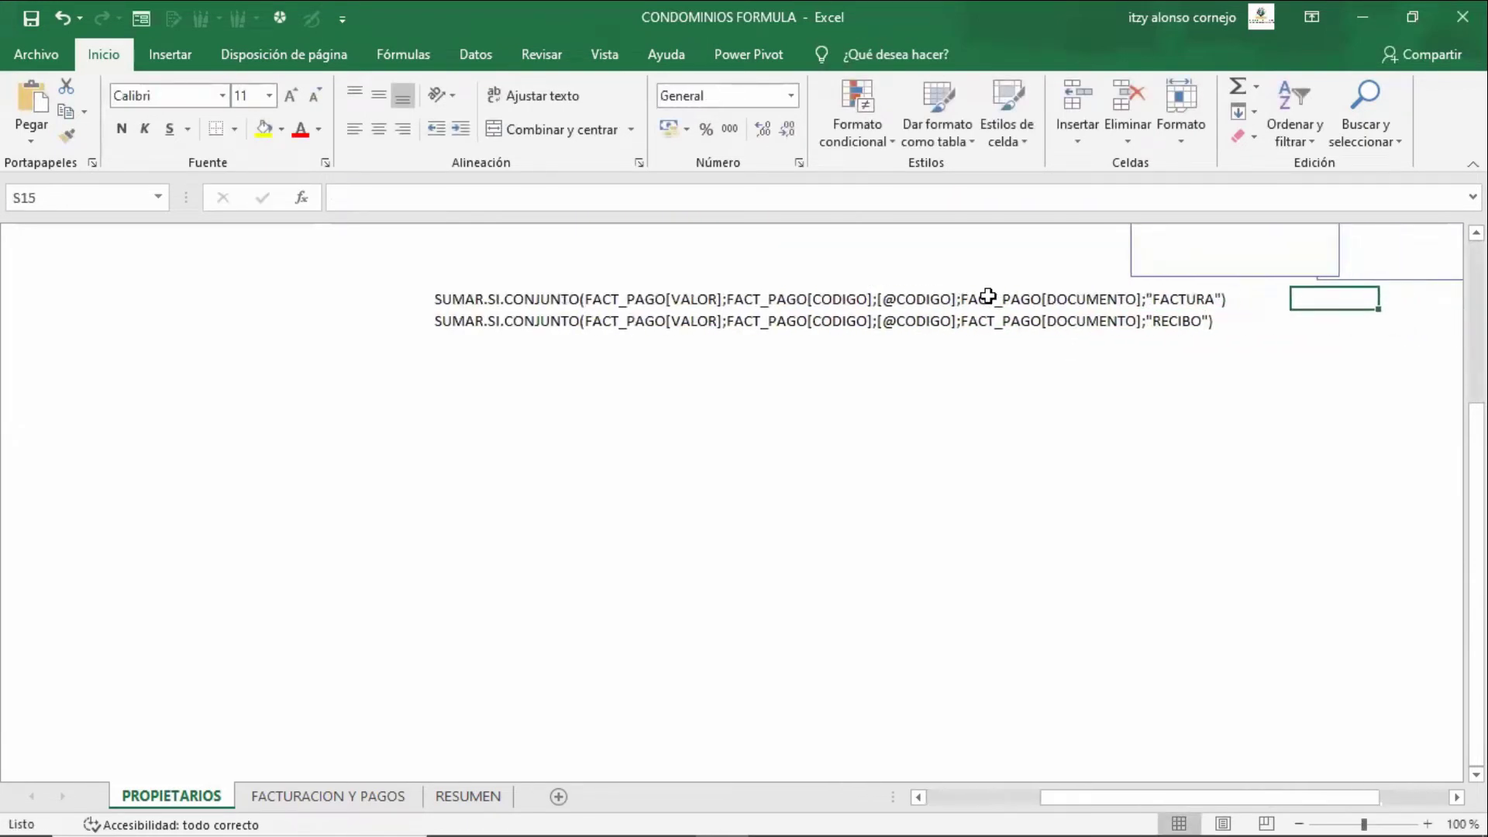
{"action": "key", "text": "Up"}
{"action": "key", "text": "Up"}
{"action": "key", "text": "Up"}
{"action": "key", "text": "Up"}
{"action": "key", "text": "Up"}
{"action": "key", "text": "Up"}
{"action": "key", "text": "Up"}
{"action": "key", "text": "Up"}
{"action": "key", "text": "Up"}
{"action": "key", "text": "Up"}
{"action": "key", "text": "Up"}
{"action": "key", "text": "Up"}
{"action": "key", "text": "Up"}
{"action": "key", "text": "Down"}
{"action": "key", "text": "Down"}
{"action": "key", "text": "Down"}
{"action": "key", "text": "Down"}
{"action": "key", "text": "Down"}
{"action": "key", "text": "Down"}
{"action": "key", "text": "Down"}
{"action": "key", "text": "Down"}
{"action": "key", "text": "Down"}
{"action": "key", "text": "Down"}
{"action": "key", "text": "Down"}
{"action": "key", "text": "Down"}
{"action": "key", "text": "Down"}
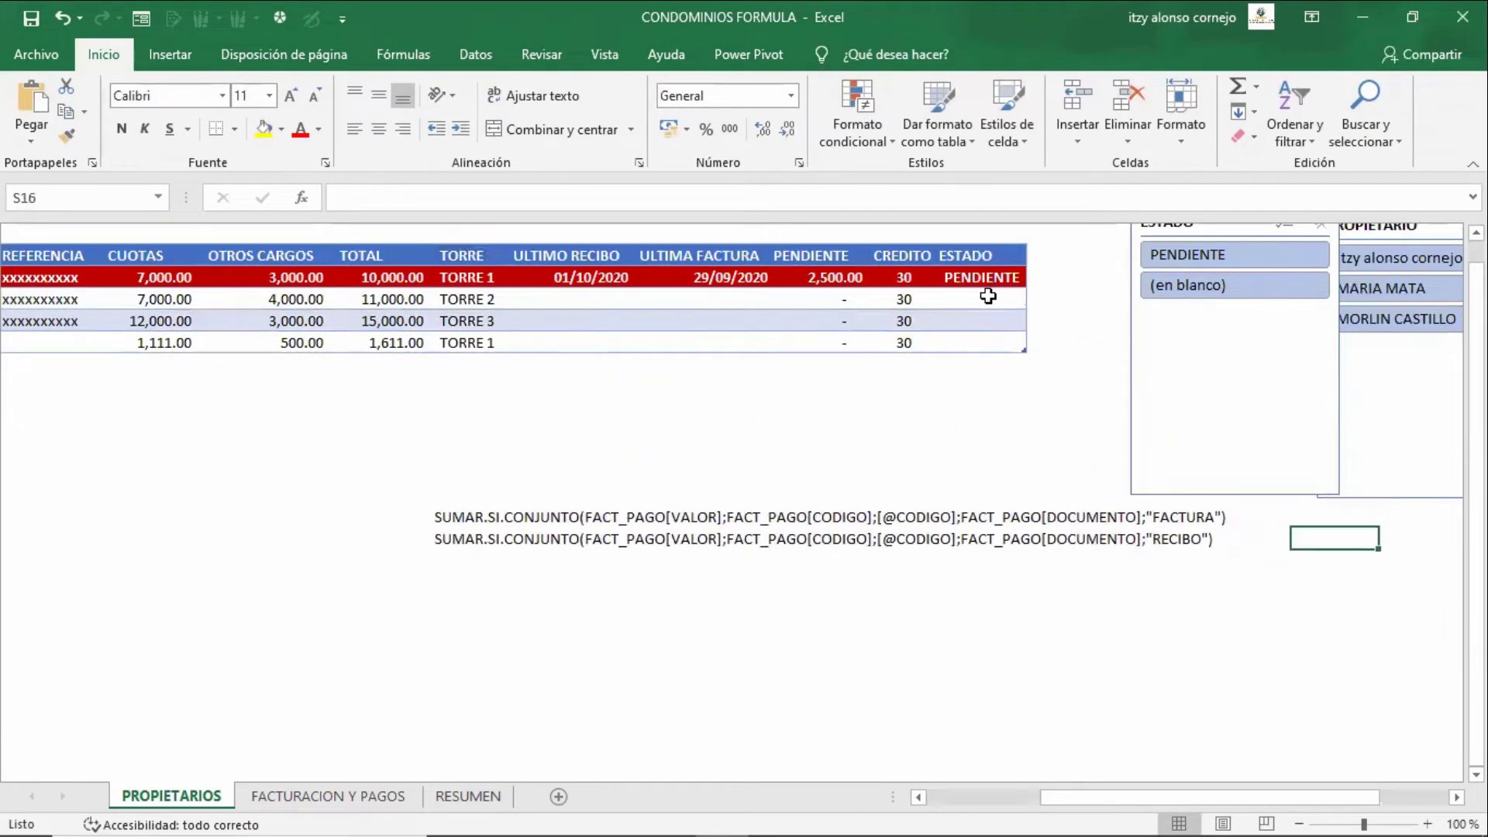
- Try prefixing J15's FACTURA text with '=', cancel, and glance at FACTURACION Y PAGOS
{"action": "left_click", "coordinate": [471, 514]}
{"action": "key", "text": "F2"}
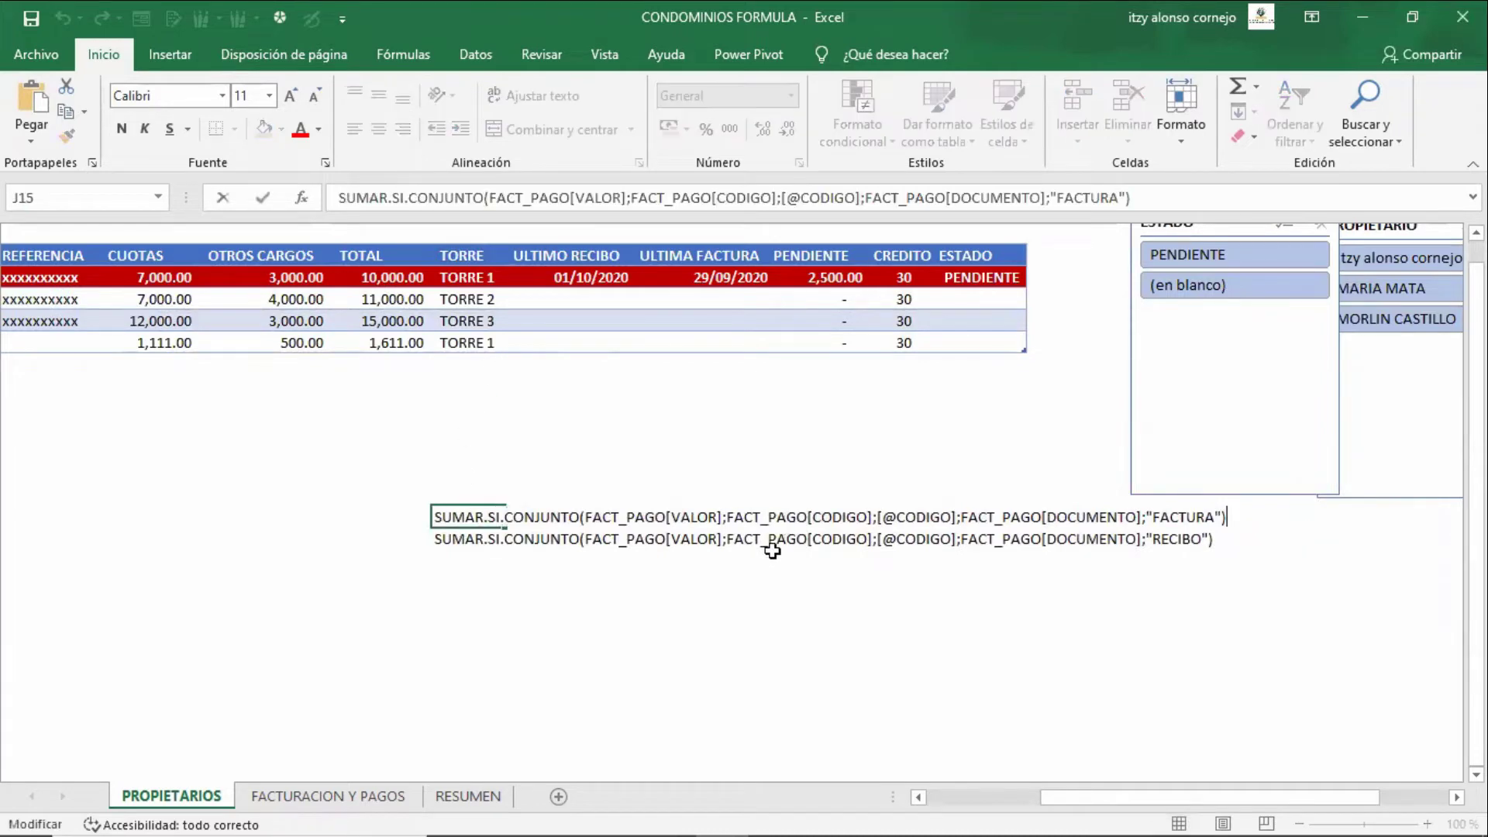
{"action": "key", "text": "Home"}
{"action": "type", "text": "="}
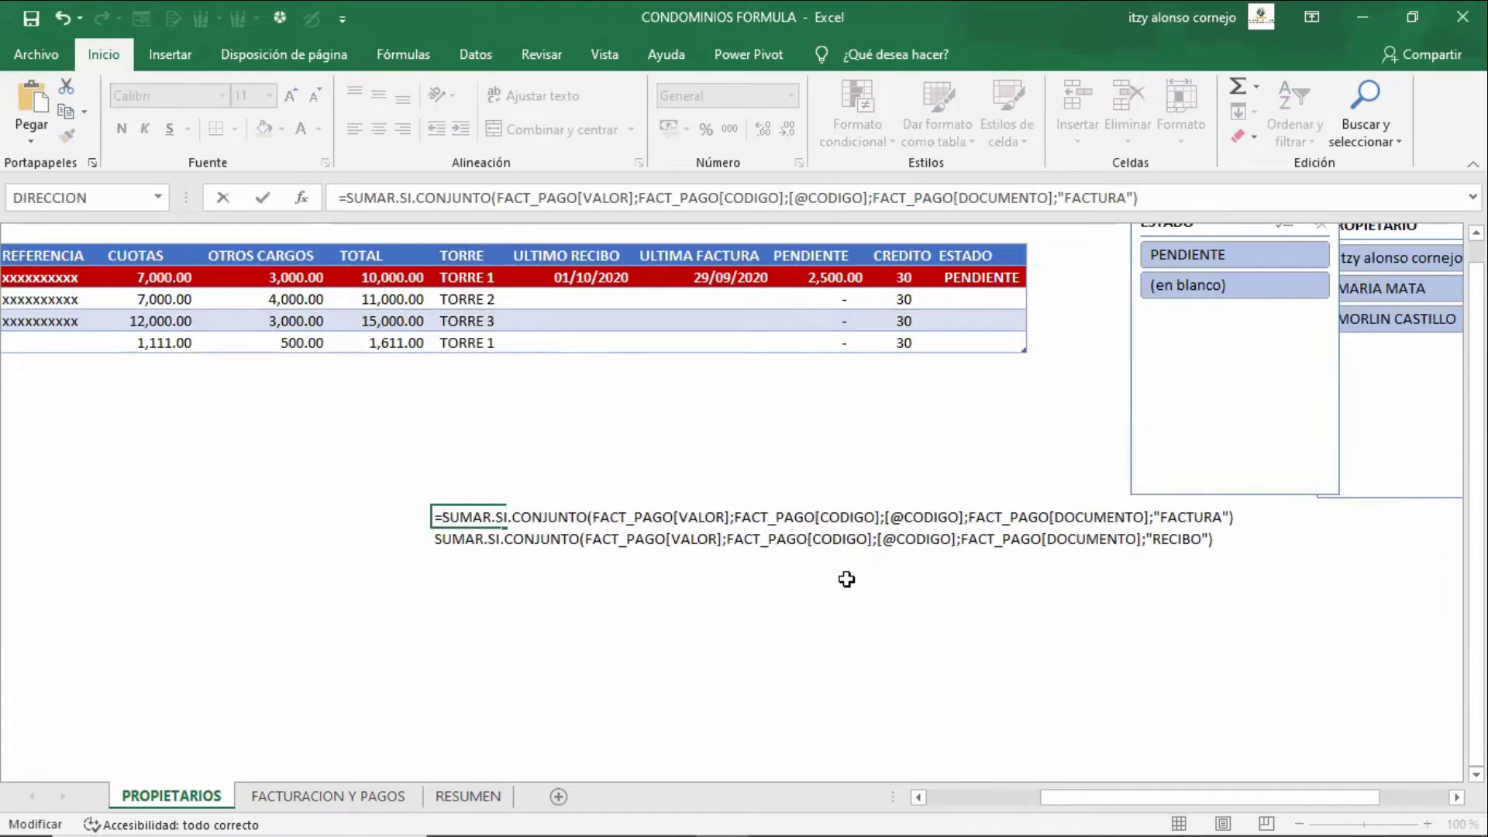
{"action": "left_click", "coordinate": [726, 517]}
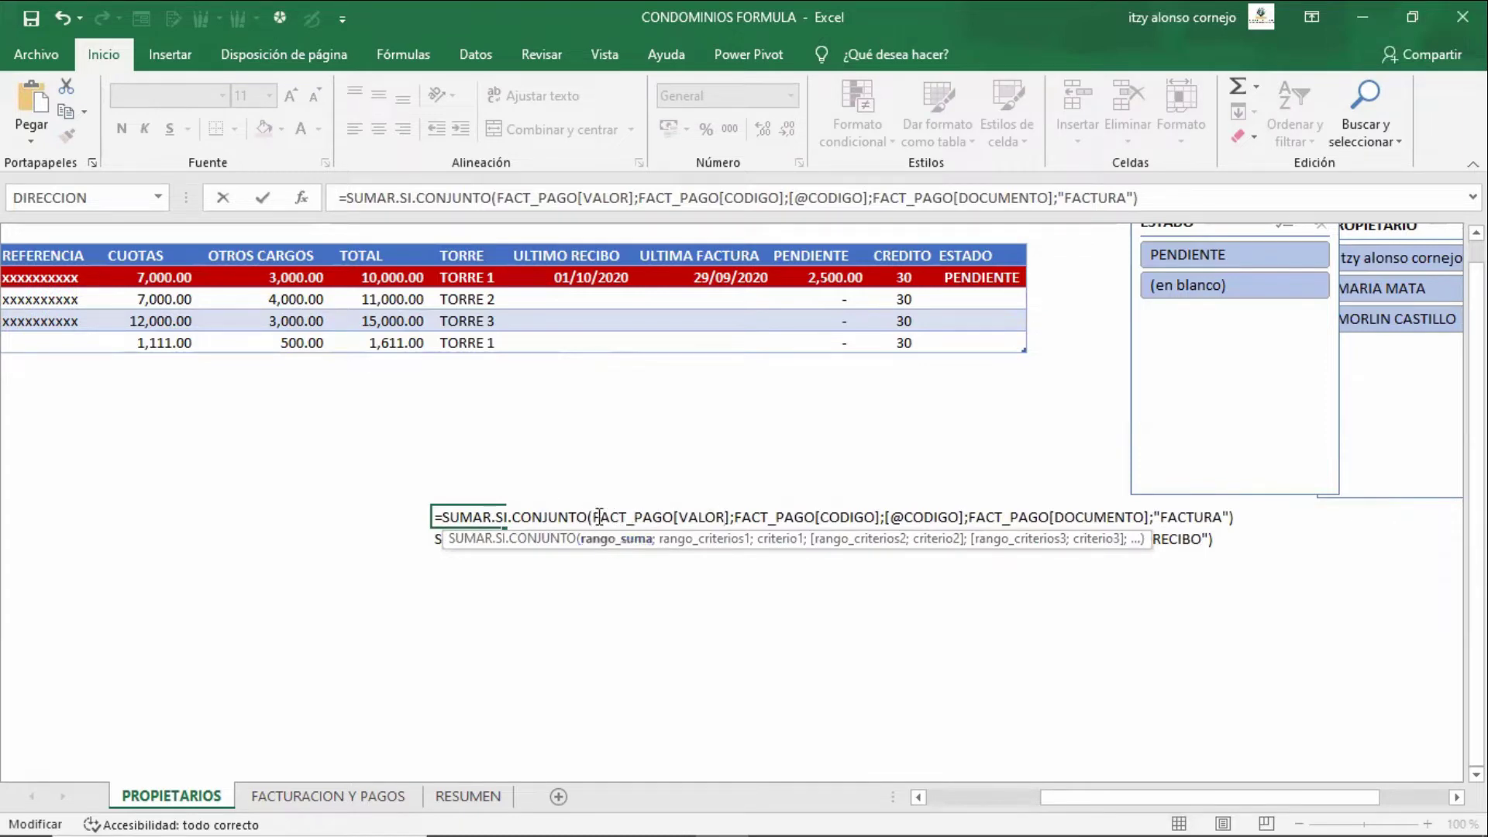
{"action": "left_click_drag", "start_coordinate": [591, 517], "coordinate": [719, 518]}
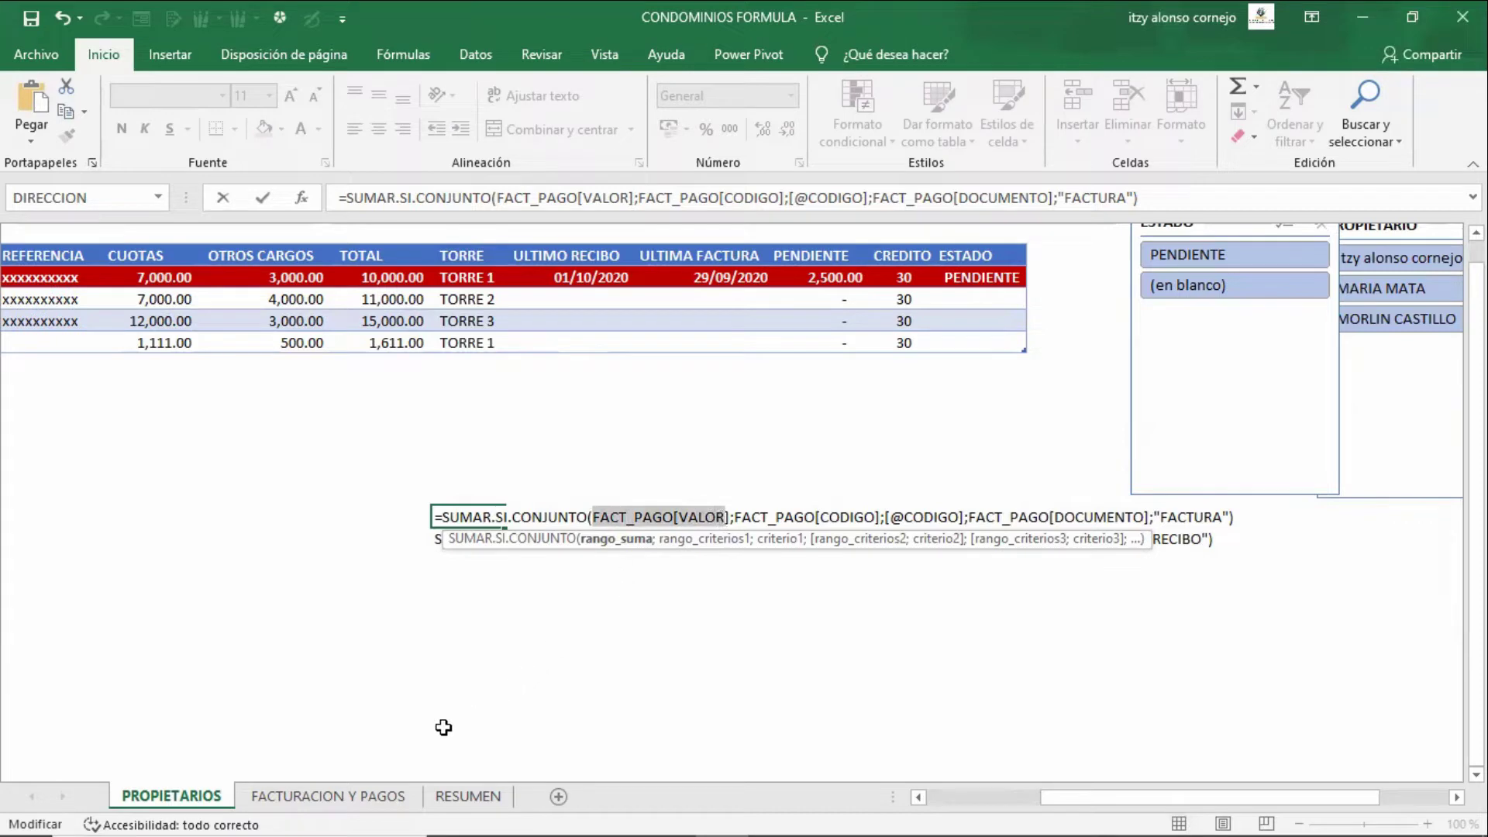
{"action": "key", "text": "Escape"}
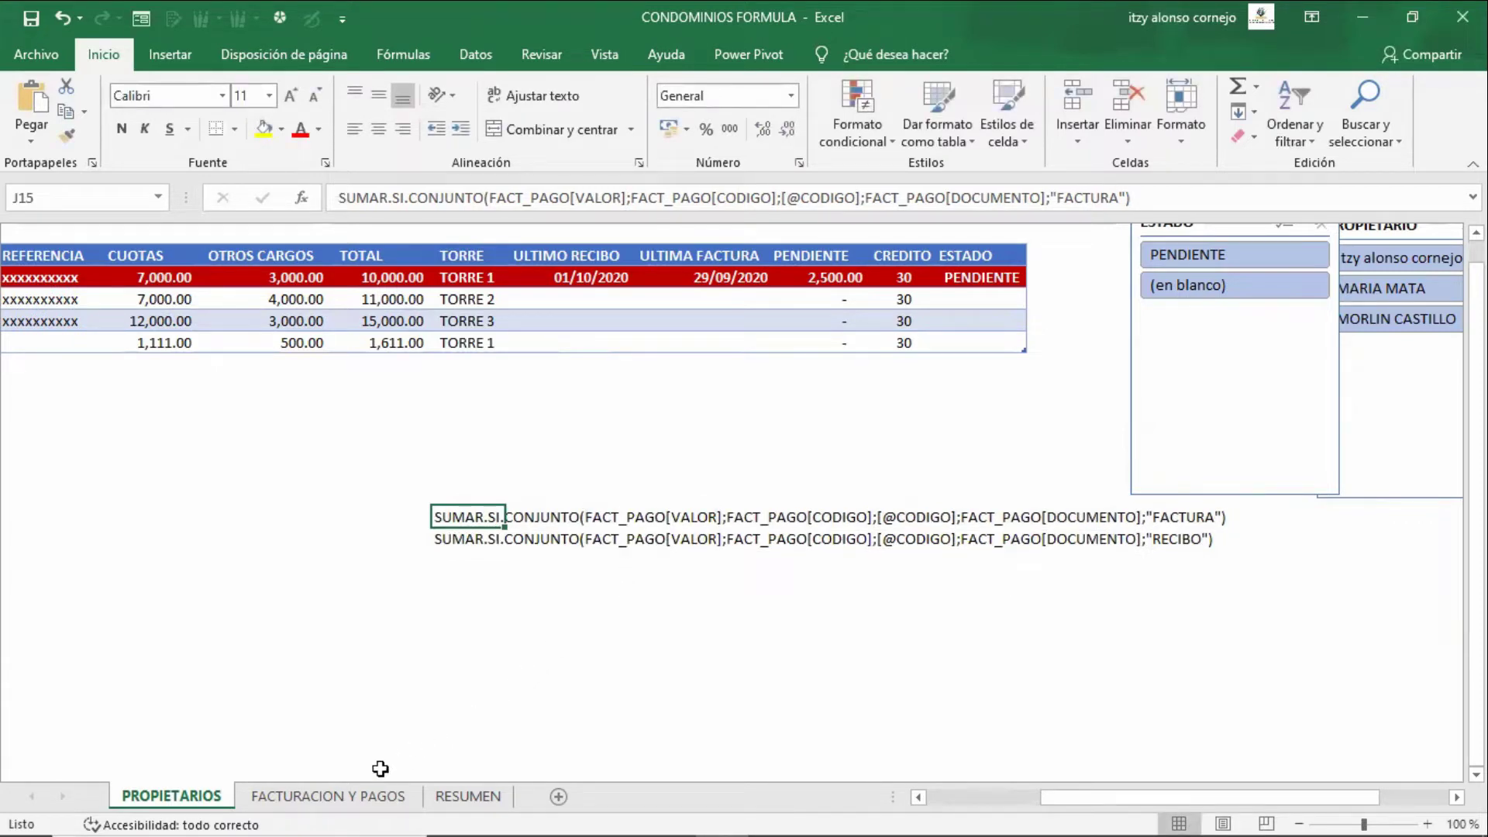
{"action": "key", "text": "ctrl+Page_Down"}
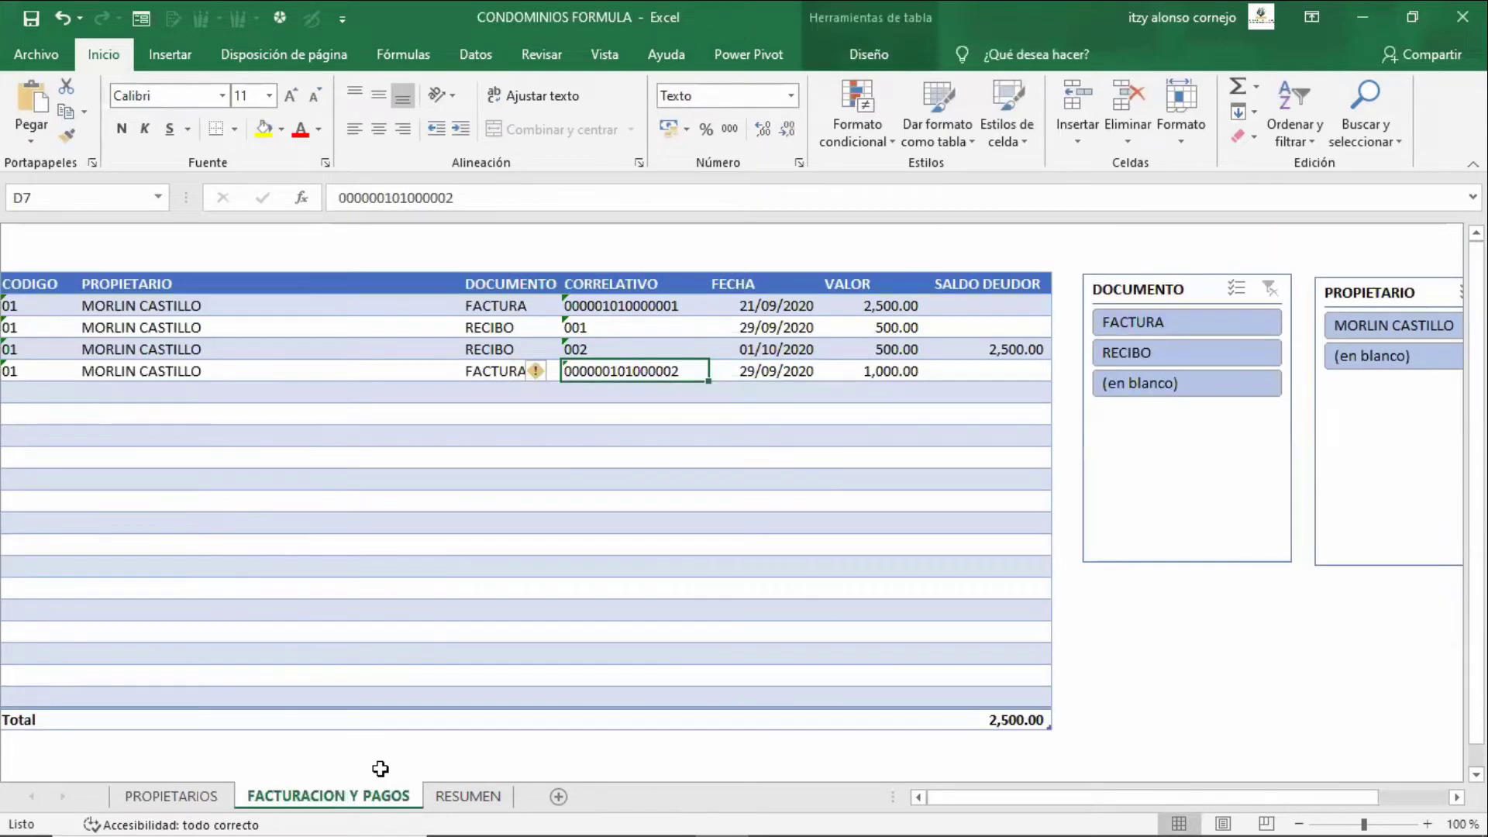
{"action": "key", "text": "ctrl+Page_Up"}
{"action": "key", "text": "F2"}
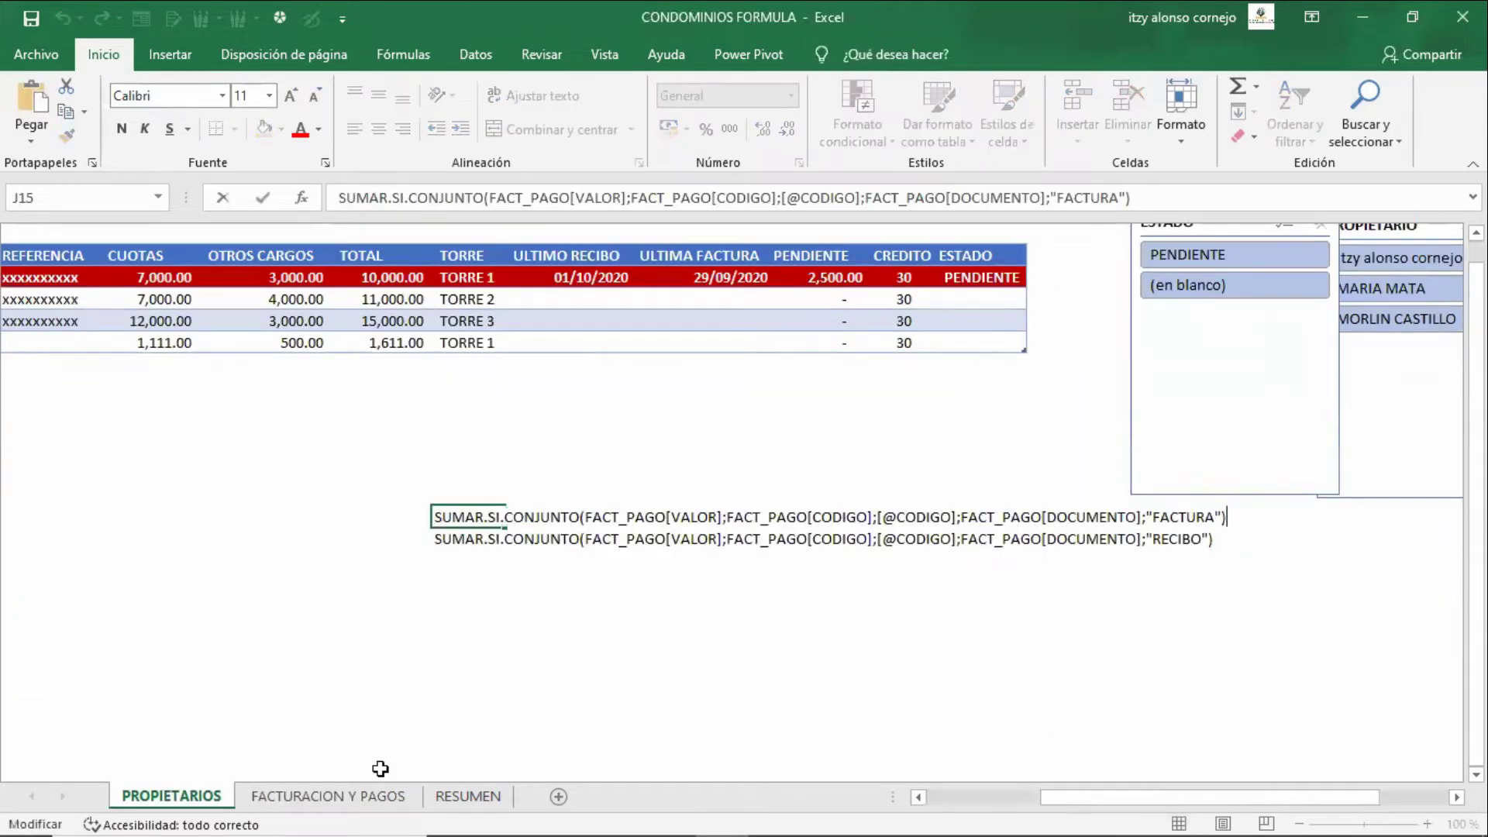
{"action": "key", "text": "Left"}
{"action": "key", "text": "Left"}
{"action": "key", "text": "Left"}
{"action": "key", "text": "Left"}
{"action": "key", "text": "Left"}
{"action": "key", "text": "Left"}
{"action": "key", "text": "Left"}
{"action": "key", "text": "Left"}
{"action": "key", "text": "Left"}
{"action": "key", "text": "Left"}
{"action": "key", "text": "Left"}
{"action": "key", "text": "Left"}
{"action": "key", "text": "Left"}
{"action": "key", "text": "Left"}
{"action": "key", "text": "Left"}
{"action": "key", "text": "Left"}
{"action": "key", "text": "Left"}
{"action": "key", "text": "Left"}
{"action": "key", "text": "Left"}
{"action": "key", "text": "Left"}
{"action": "key", "text": "Home"}
{"action": "type", "text": "="}
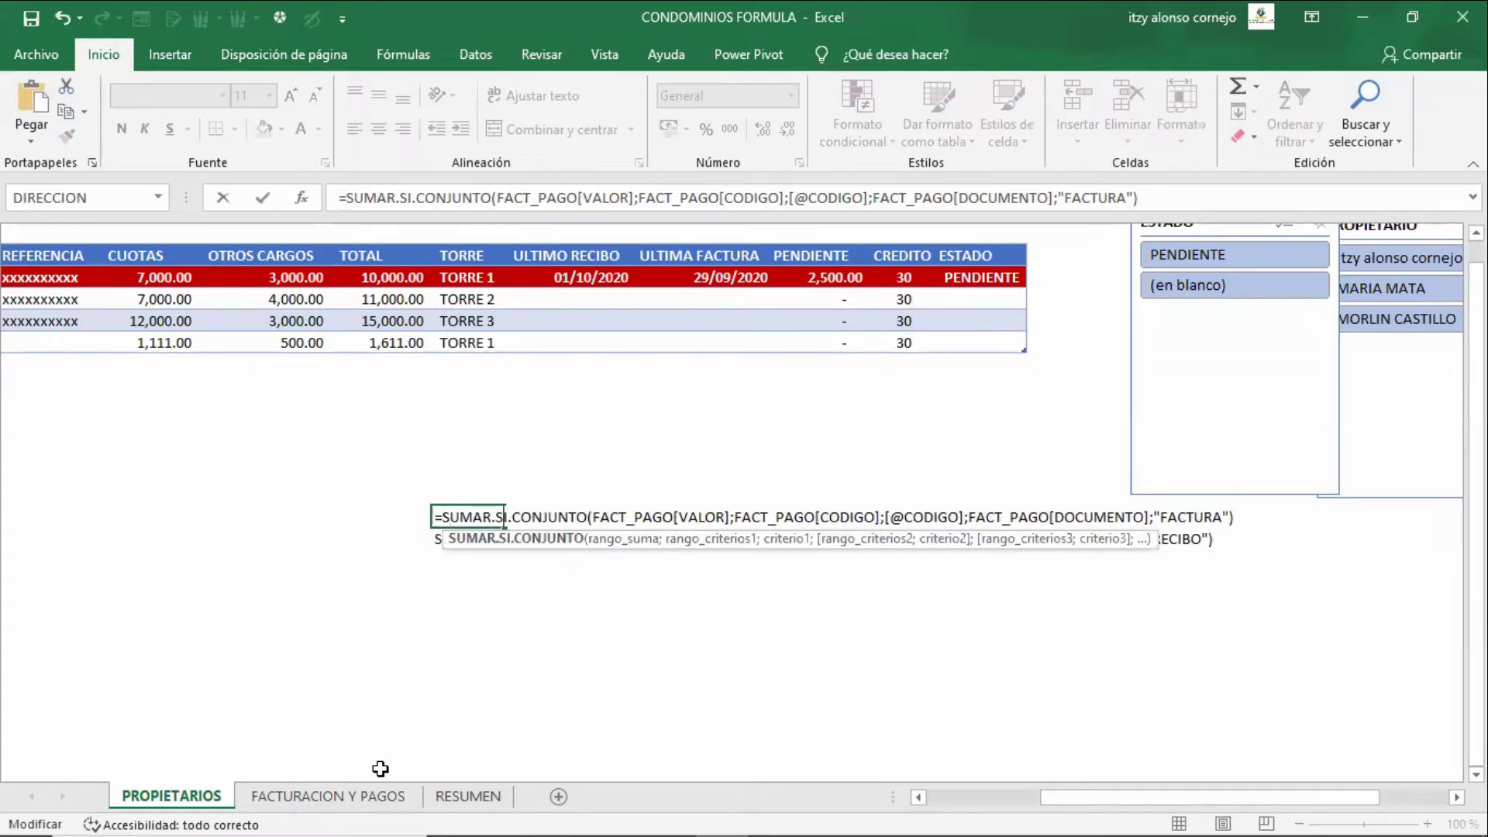
{"action": "key", "text": "Right"}
{"action": "key", "text": "shift+Right"}
{"action": "key", "text": "shift+Right"}
{"action": "key", "text": "shift+Right"}
{"action": "key", "text": "shift+Right"}
{"action": "key", "text": "shift+Right"}
{"action": "key", "text": "shift+Right"}
{"action": "key", "text": "shift+Right"}
{"action": "key", "text": "shift+Right"}
{"action": "key", "text": "shift+Right"}
{"action": "key", "text": "shift+Right"}
{"action": "key", "text": "shift+Right"}
{"action": "key", "text": "shift+Right"}
{"action": "key", "text": "shift+Right"}
{"action": "key", "text": "shift+Right"}
{"action": "key", "text": "shift+Right"}
{"action": "key", "text": "shift+Right"}
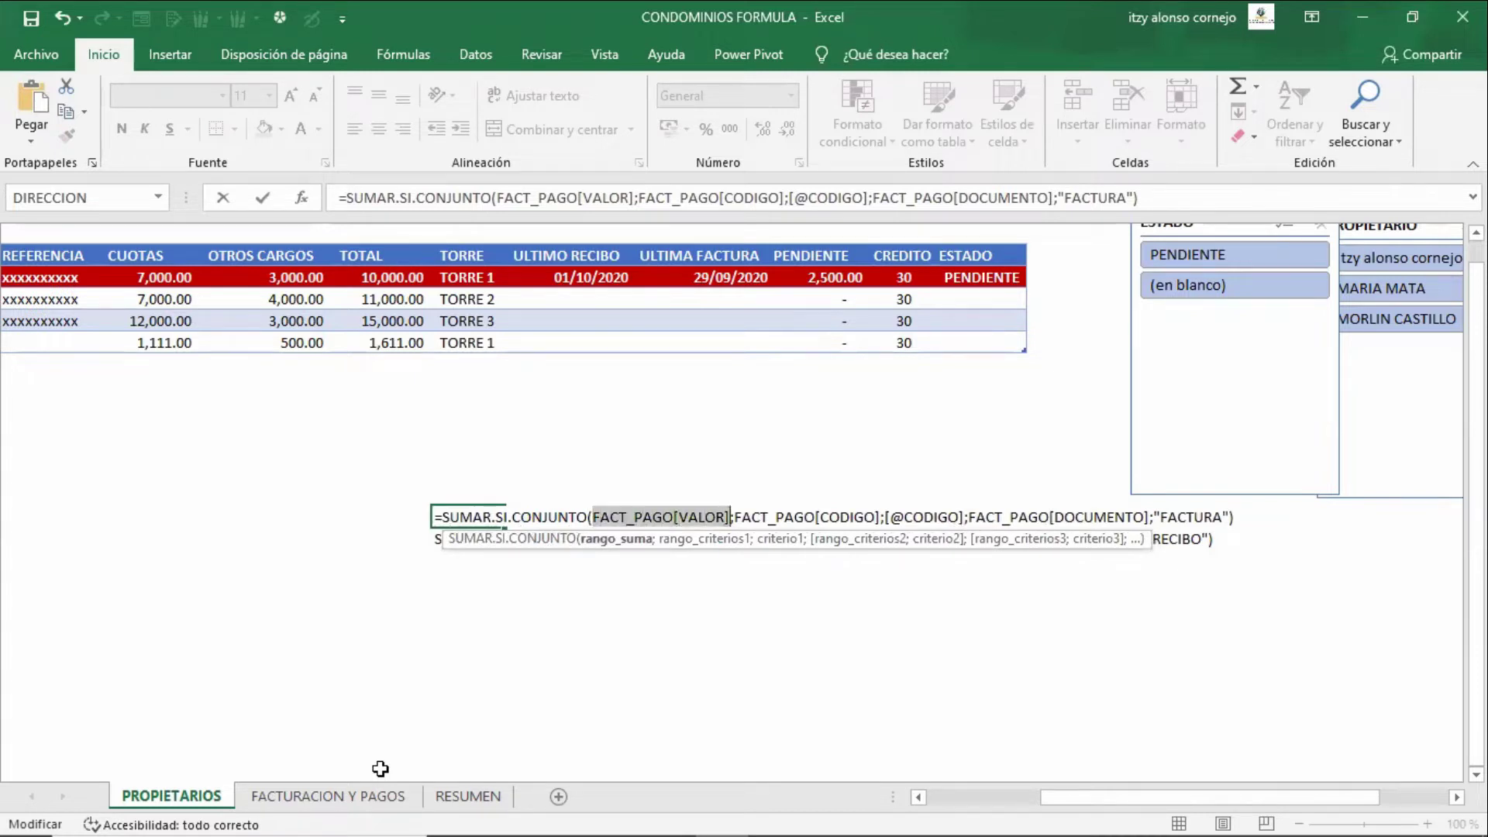
{"action": "key", "text": "Right"}
{"action": "key", "text": "Right"}
{"action": "key", "text": "shift+Right"}
{"action": "key", "text": "shift+Right"}
{"action": "key", "text": "shift+Right"}
{"action": "key", "text": "shift+Right"}
{"action": "key", "text": "shift+Right"}
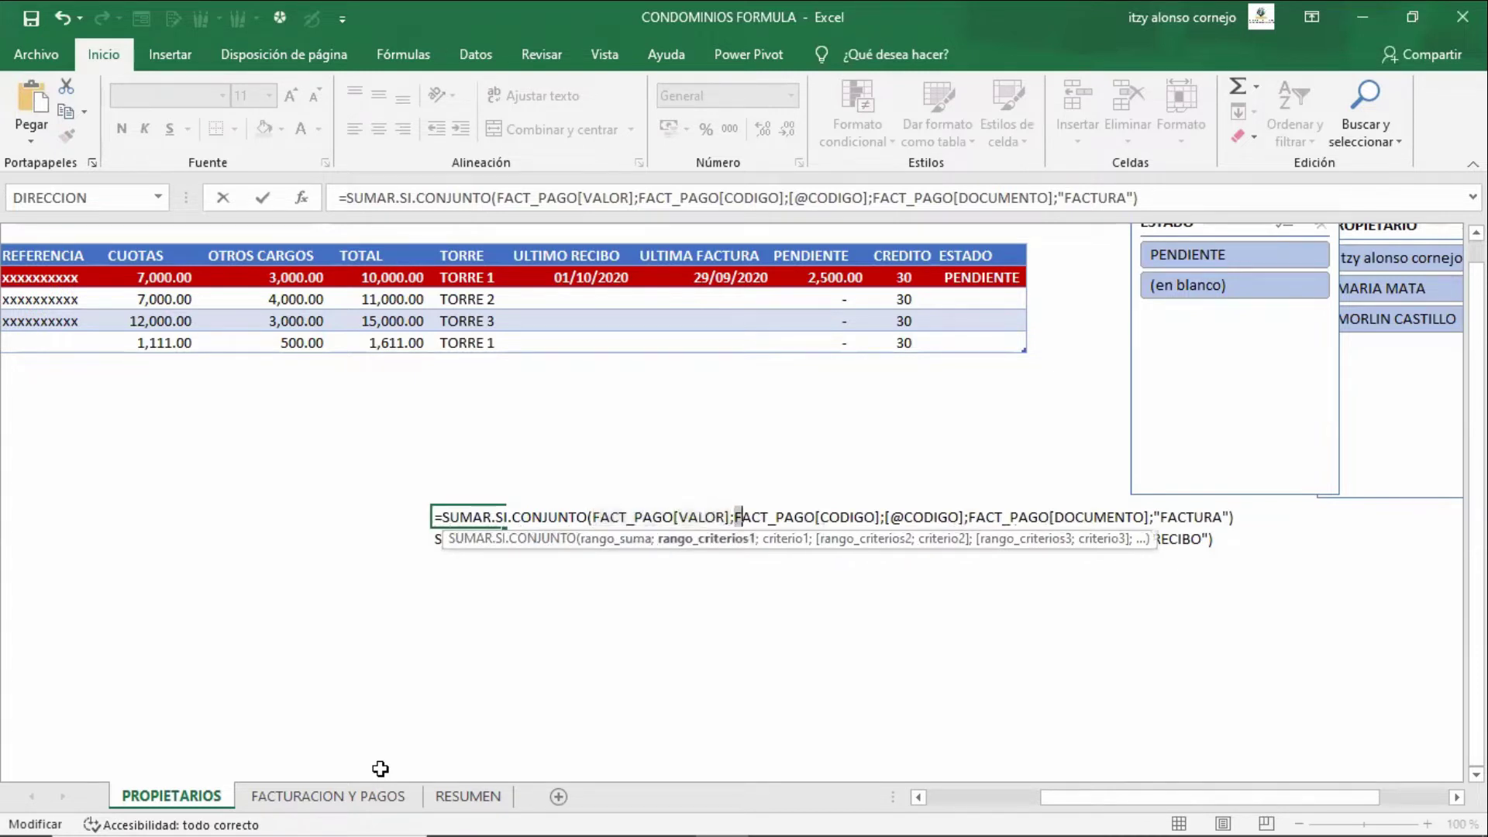
{"action": "key", "text": "shift+Right"}
{"action": "key", "text": "shift+Right"}
{"action": "key", "text": "shift+Right"}
{"action": "key", "text": "shift+Right"}
{"action": "key", "text": "shift+Right"}
{"action": "key", "text": "shift+Right"}
{"action": "key", "text": "shift+Right"}
{"action": "key", "text": "shift+Right"}
{"action": "key", "text": "shift+Right"}
{"action": "key", "text": "shift+Right"}
{"action": "key", "text": "shift+Right"}
{"action": "key", "text": "shift+Right"}
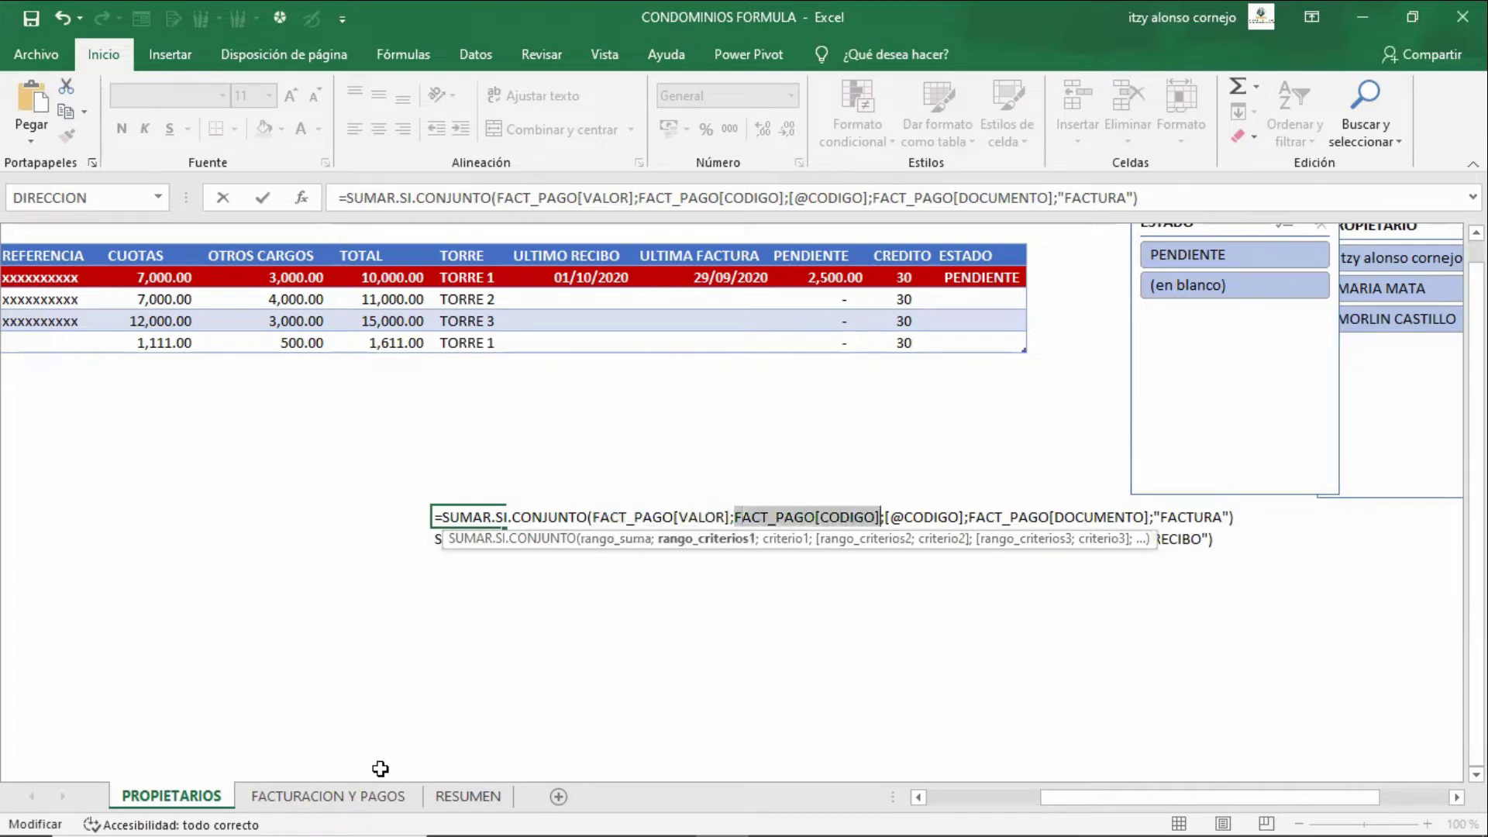
{"action": "key", "text": "Right"}
{"action": "key", "text": "Right"}
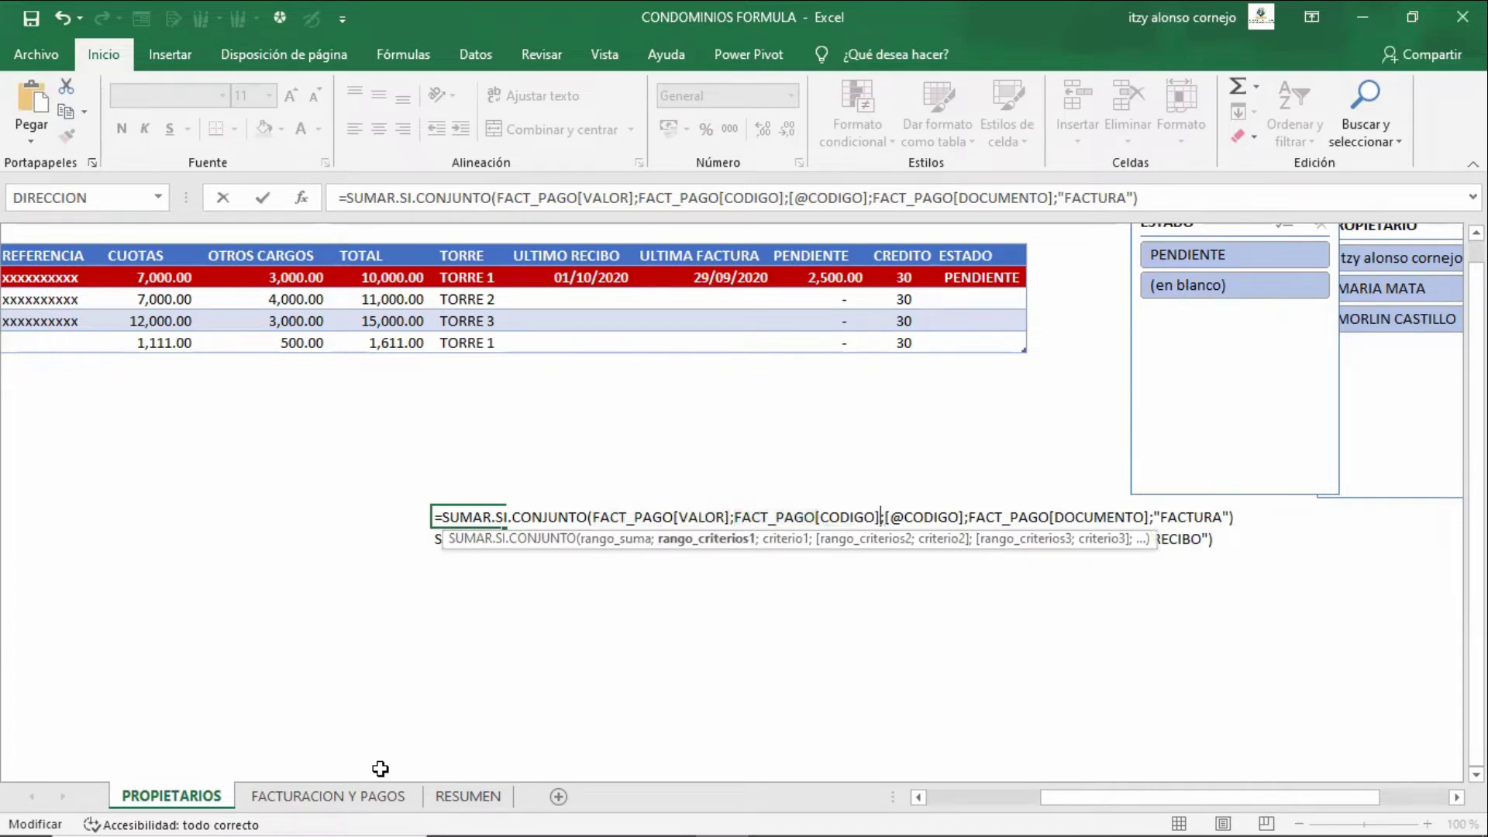
{"action": "key", "text": "shift+Right"}
{"action": "key", "text": "shift+Right"}
{"action": "key", "text": "shift+Right"}
{"action": "key", "text": "shift+Right"}
{"action": "key", "text": "shift+Right"}
{"action": "key", "text": "shift+Right"}
{"action": "key", "text": "shift+Right"}
{"action": "key", "text": "shift+Right"}
{"action": "key", "text": "shift+Right"}
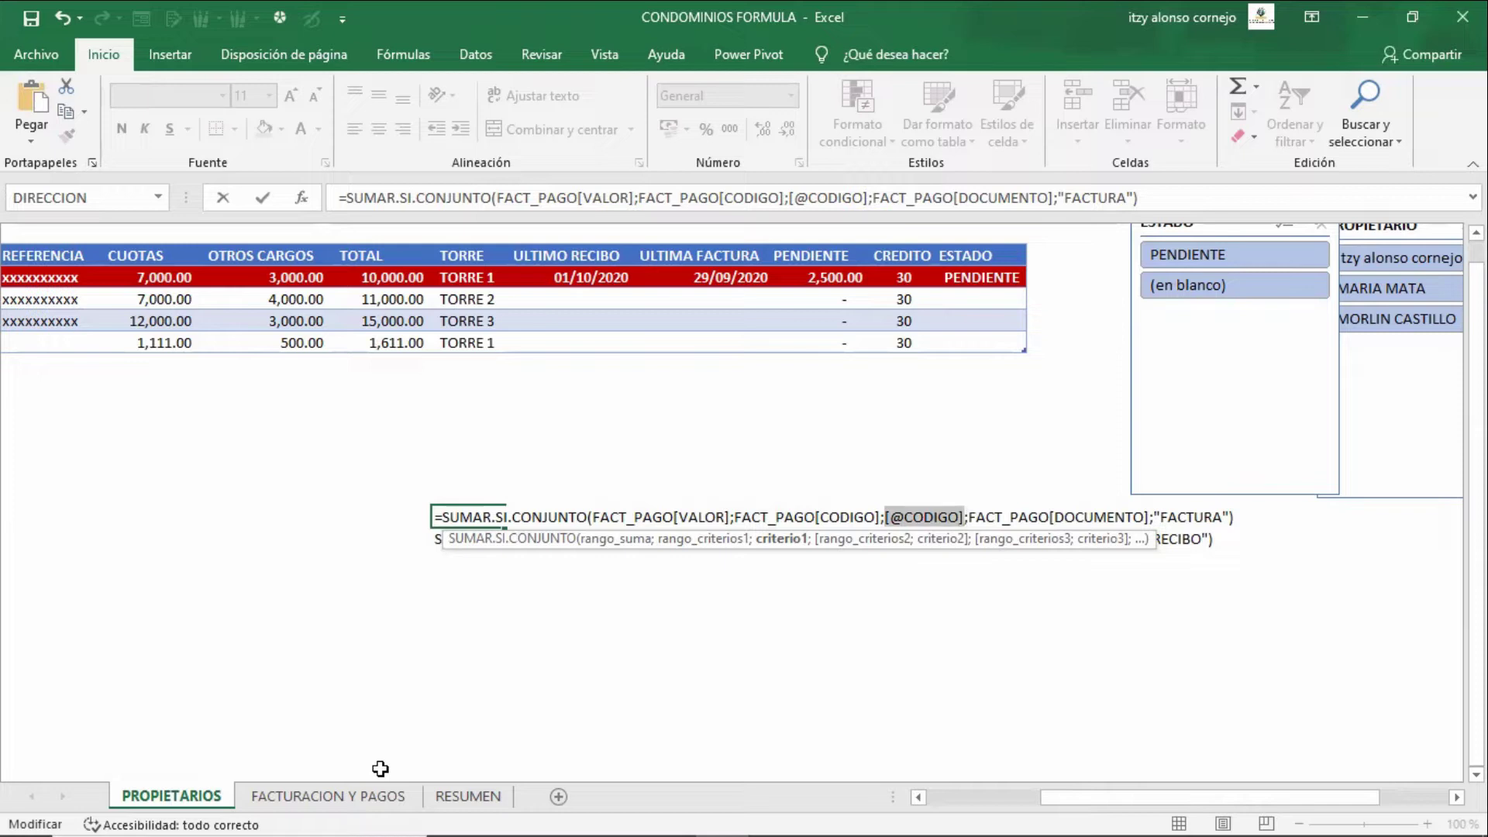
{"action": "key", "text": "Right"}
{"action": "key", "text": "Right"}
{"action": "key", "text": "shift+Right"}
{"action": "key", "text": "shift+Right"}
{"action": "key", "text": "shift+Right"}
{"action": "key", "text": "shift+Right"}
{"action": "key", "text": "shift+Right"}
{"action": "key", "text": "shift+Right"}
{"action": "key", "text": "shift+Right"}
{"action": "key", "text": "shift+Right"}
{"action": "key", "text": "shift+Right"}
{"action": "key", "text": "shift+Right"}
{"action": "key", "text": "shift+Right"}
{"action": "key", "text": "shift+Right"}
{"action": "key", "text": "shift+Right"}
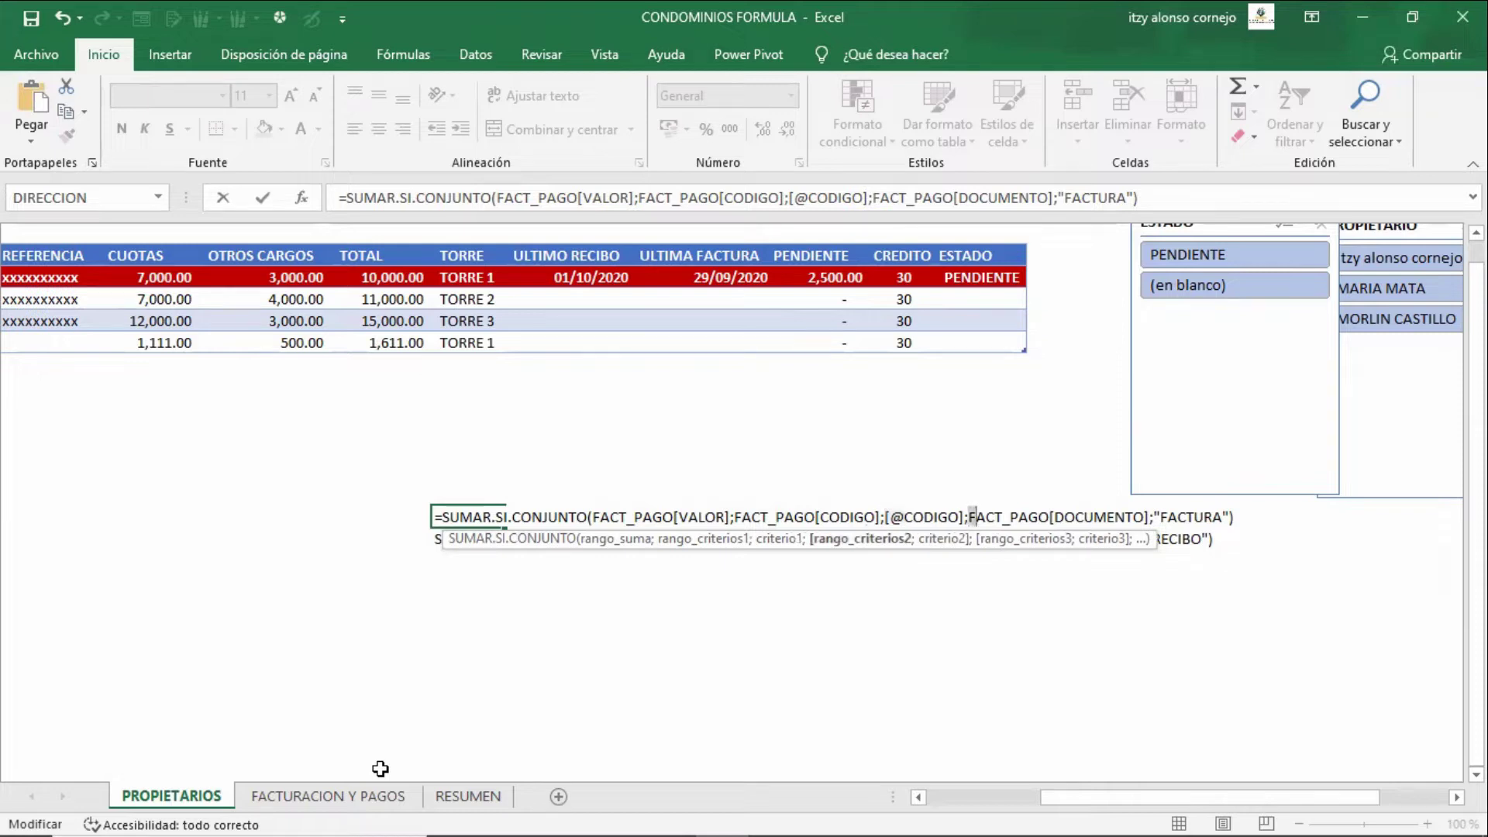
{"action": "key", "text": "shift+Right"}
{"action": "key", "text": "shift+Right"}
{"action": "key", "text": "shift+Right"}
{"action": "key", "text": "shift+Right"}
{"action": "key", "text": "shift+Right"}
{"action": "key", "text": "shift+Right"}
{"action": "key", "text": "shift+Right"}
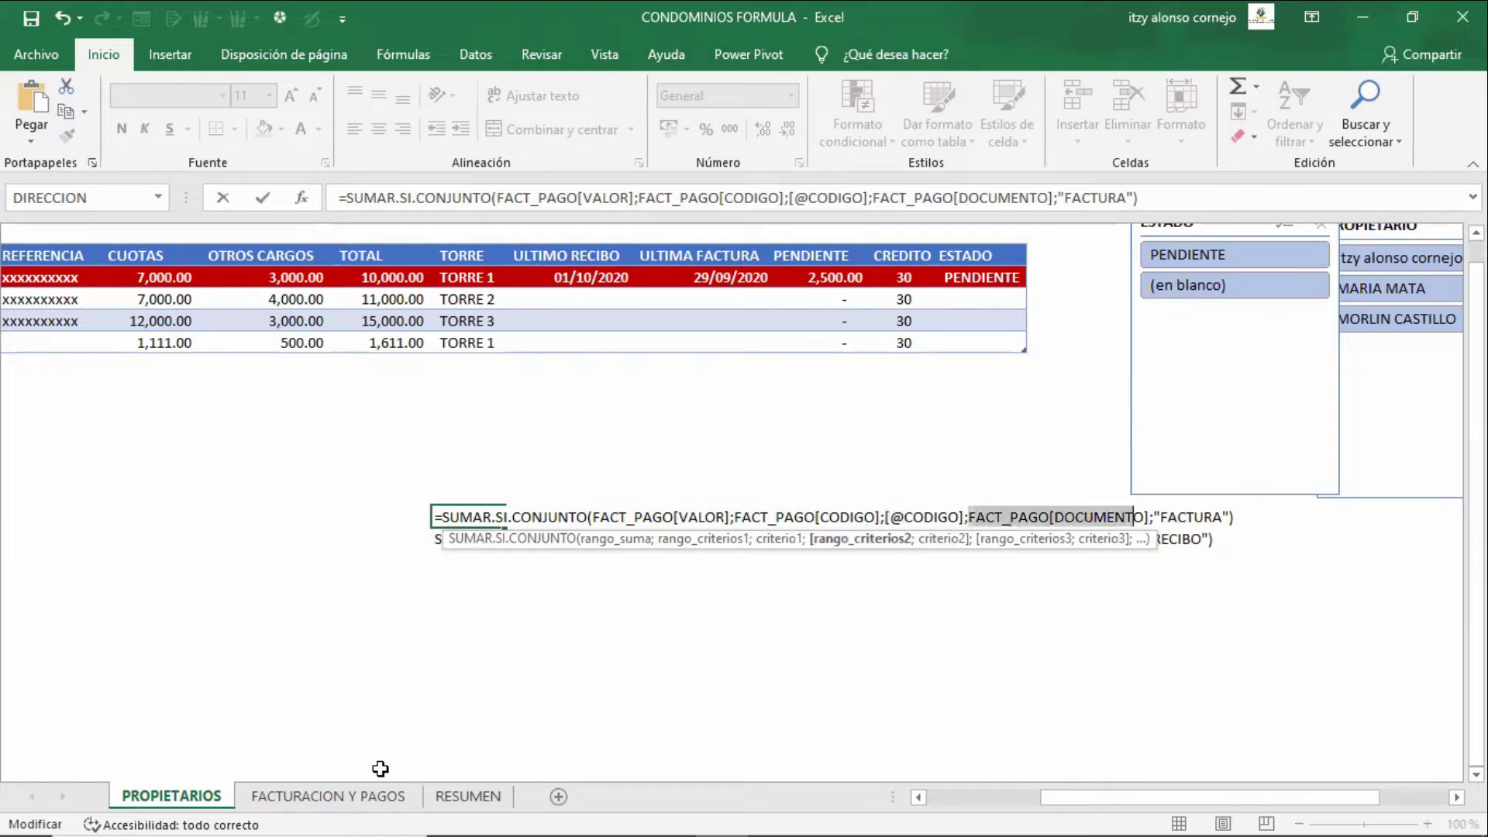
{"action": "key", "text": "Escape"}
- Go to FACTURACION Y PAGOS and check the DOCUMENTO column header
{"action": "key", "text": "ctrl+Page_Down"}
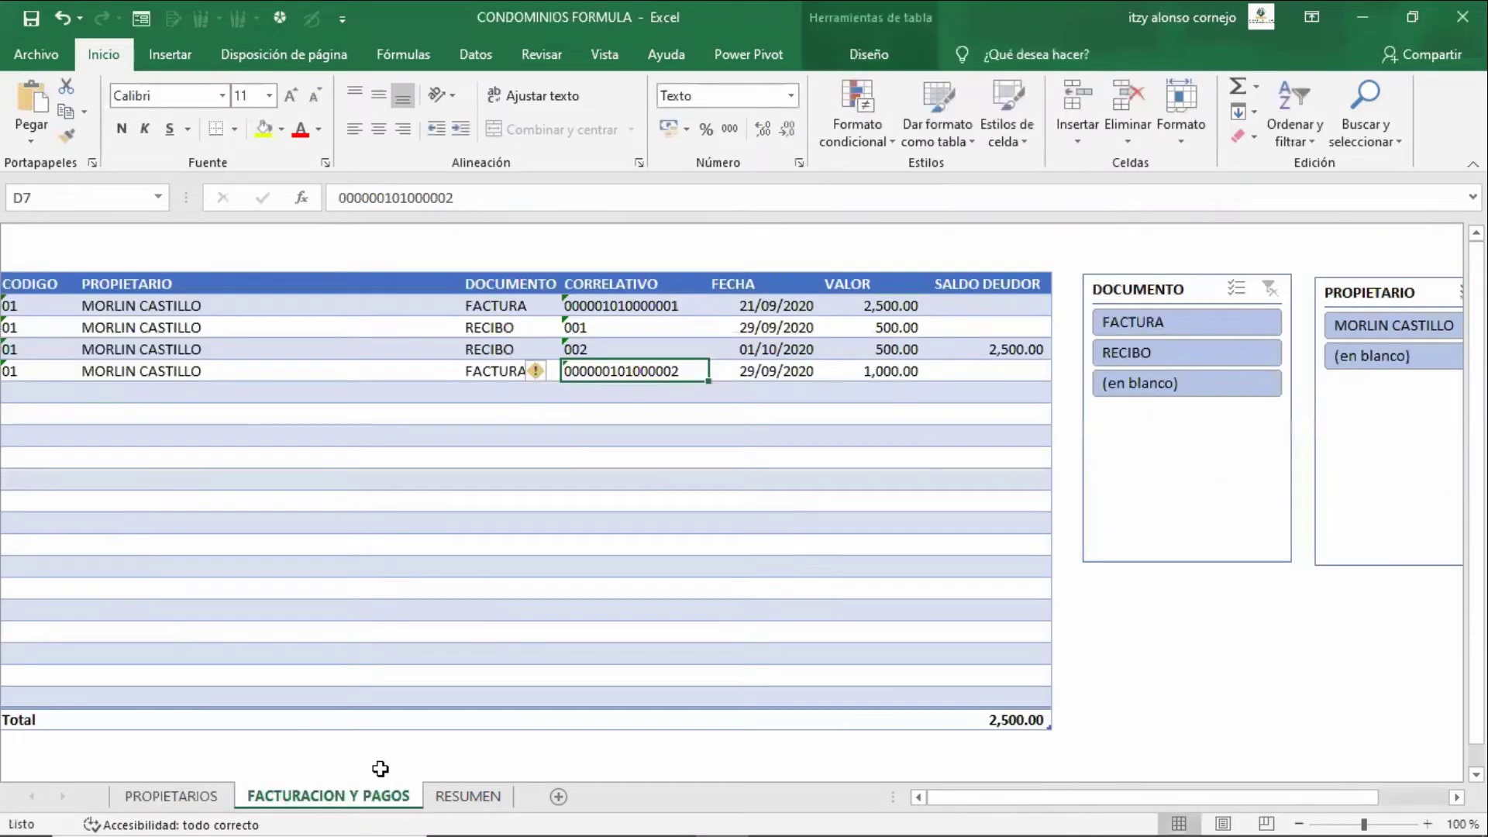
{"action": "key", "text": "Up"}
{"action": "key", "text": "Up"}
{"action": "key", "text": "Up"}
{"action": "key", "text": "Up"}
{"action": "key", "text": "Left"}
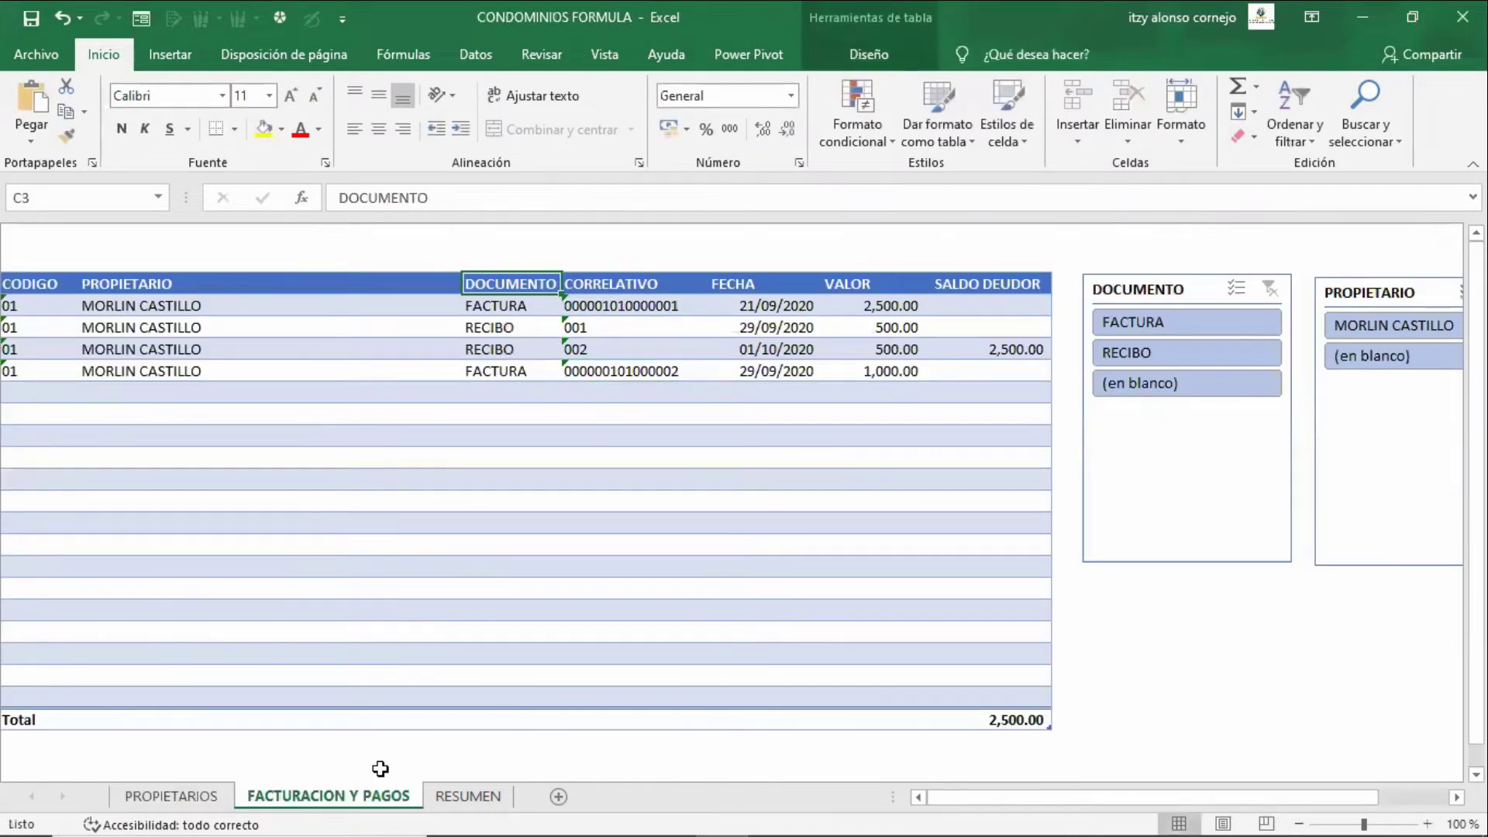
- On PROPIETARIOS, review J15's FACTURA formula text, tracing FACT_PAGO[DOCUMENTO] and the FACTURA criterion
{"action": "key", "text": "F2"}
{"action": "key", "text": "Escape"}
{"action": "key", "text": "ctrl+Page_Up"}
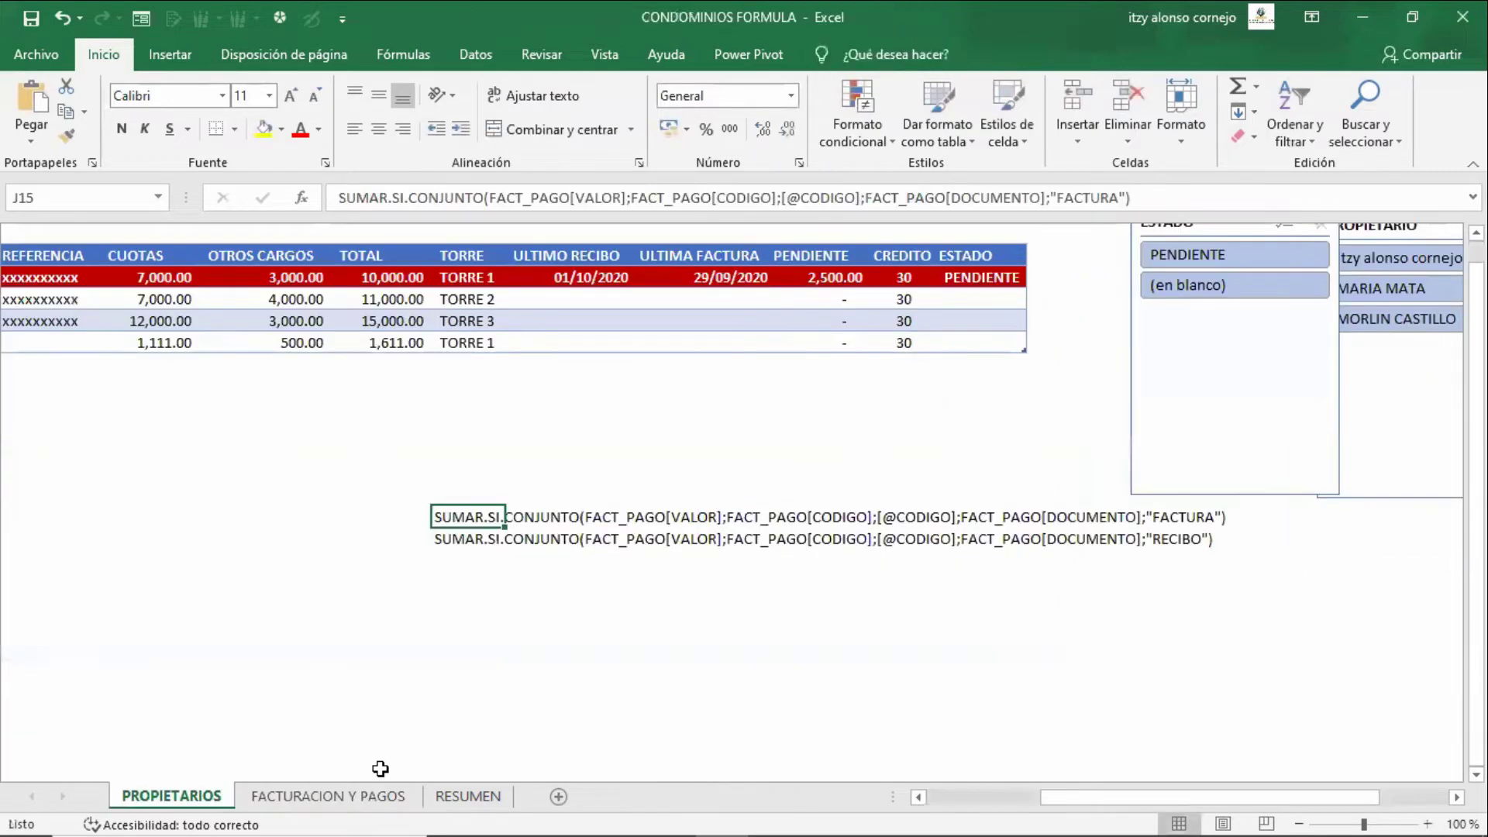
{"action": "key", "text": "F2"}
{"action": "key", "text": "Left"}
{"action": "key", "text": "Left"}
{"action": "key", "text": "Left"}
{"action": "key", "text": "Left"}
{"action": "key", "text": "Left"}
{"action": "key", "text": "Left"}
{"action": "key", "text": "Left"}
{"action": "key", "text": "Left"}
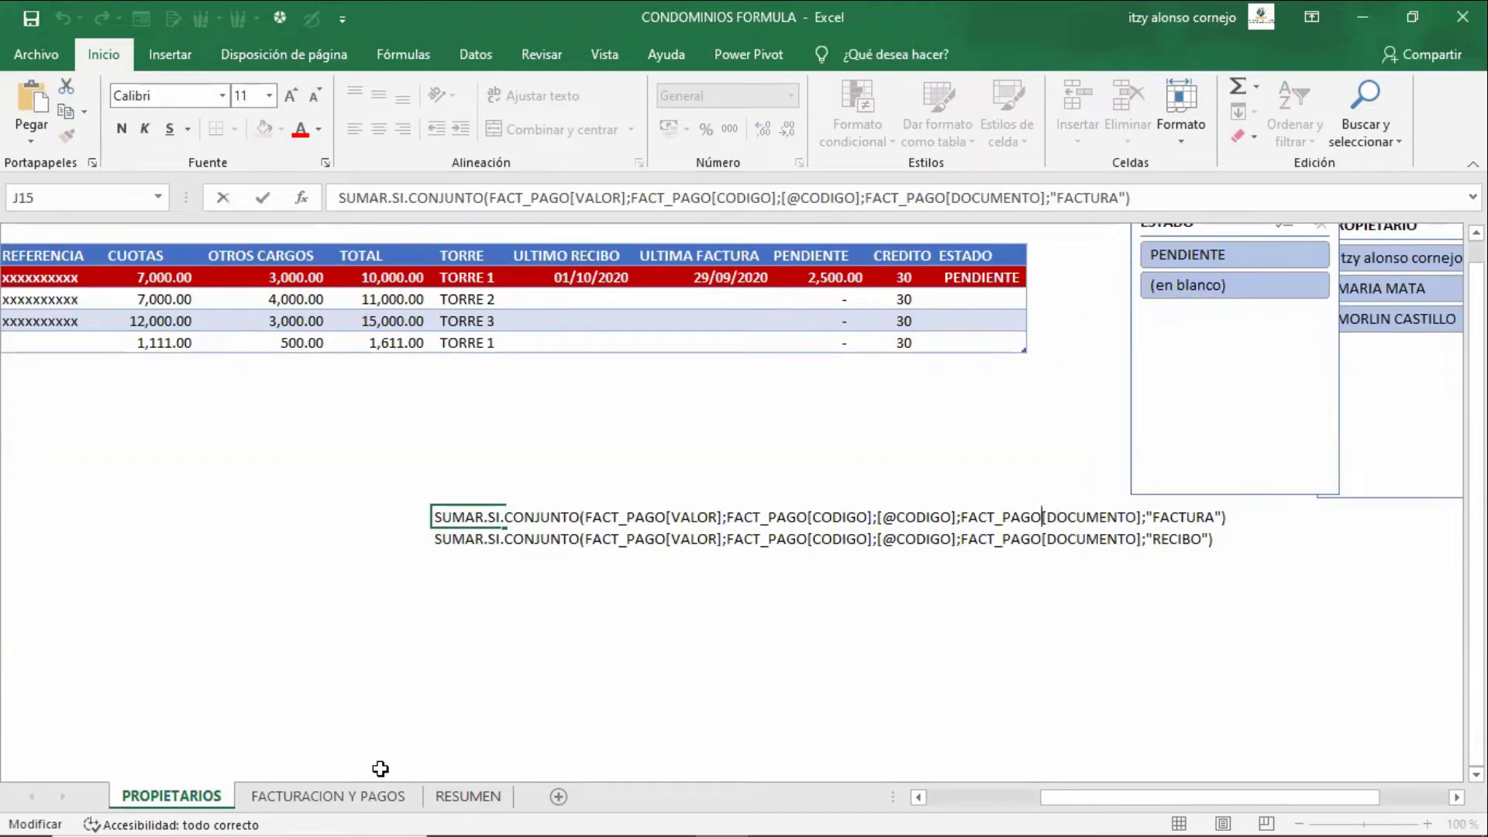
{"action": "key", "text": "shift+Left"}
{"action": "key", "text": "shift+Left"}
{"action": "key", "text": "shift+Left"}
{"action": "key", "text": "shift+Left"}
{"action": "key", "text": "shift+Left"}
{"action": "key", "text": "shift+Left"}
{"action": "key", "text": "shift+Left"}
{"action": "key", "text": "shift+Left"}
{"action": "key", "text": "shift+Left"}
{"action": "key", "text": "shift+Right"}
{"action": "key", "text": "Left"}
{"action": "key", "text": "shift+Right"}
{"action": "key", "text": "shift+Right"}
{"action": "key", "text": "shift+Right"}
{"action": "key", "text": "shift+Right"}
{"action": "key", "text": "shift+Right"}
{"action": "key", "text": "shift+Right"}
{"action": "key", "text": "shift+Right"}
{"action": "key", "text": "shift+Right"}
{"action": "key", "text": "shift+Right"}
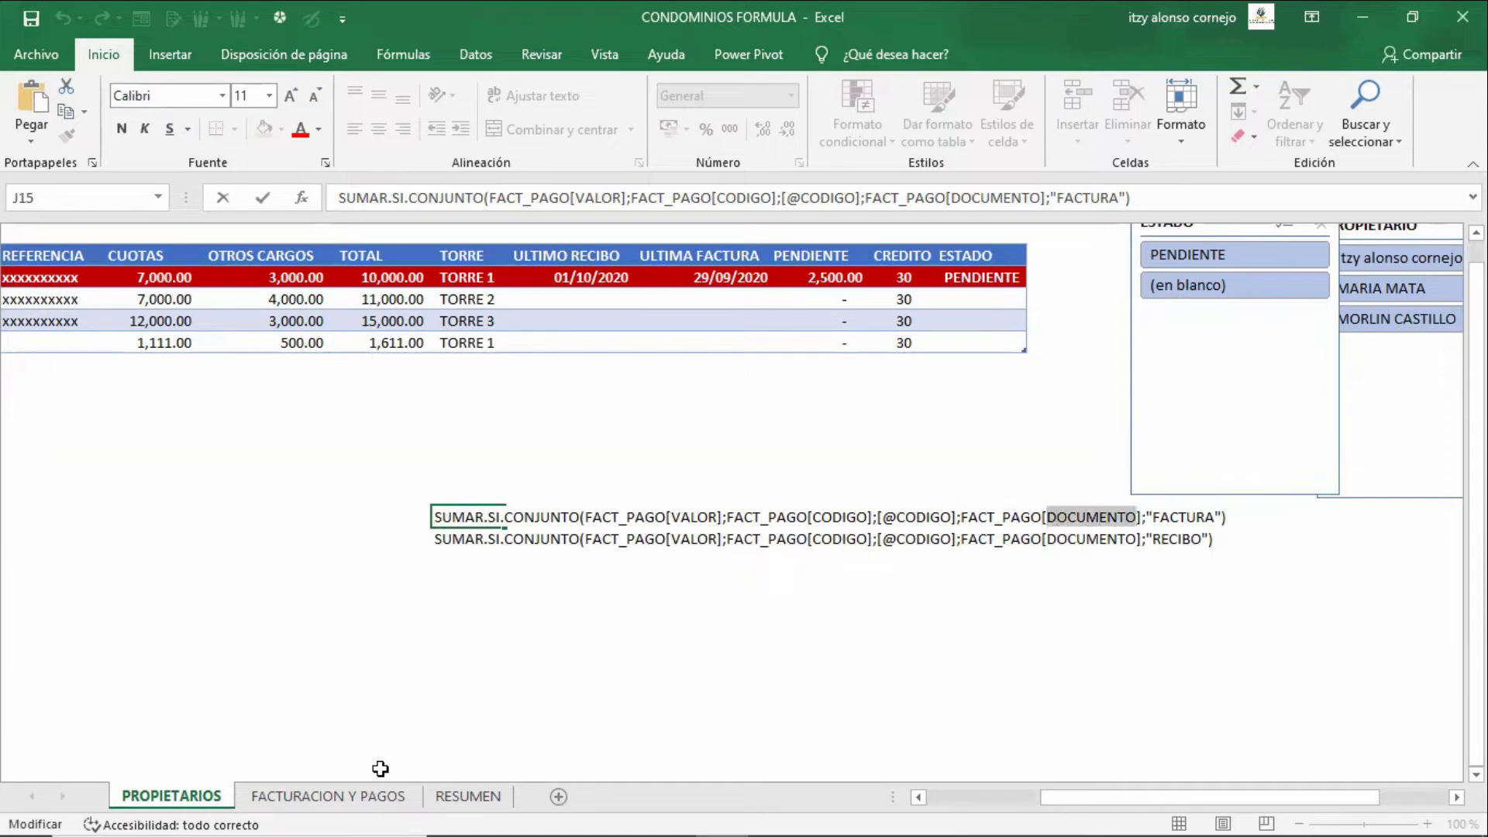
{"action": "key", "text": "Right"}
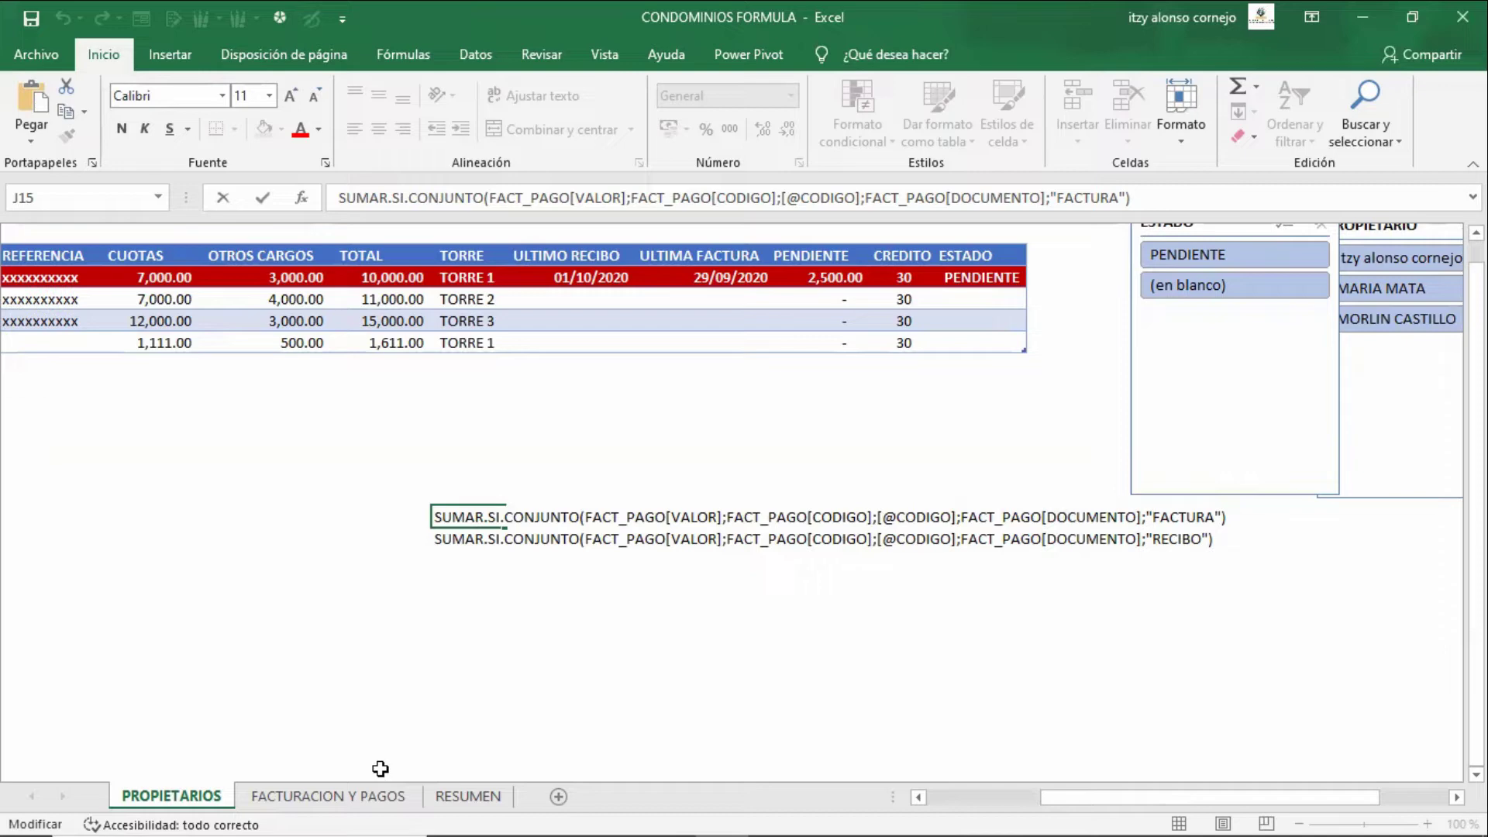
{"action": "key", "text": "Right"}
{"action": "key", "text": "Right"}
{"action": "key", "text": "shift+Right"}
{"action": "key", "text": "shift+Right"}
{"action": "key", "text": "shift+Right"}
{"action": "key", "text": "shift+Right"}
{"action": "key", "text": "shift+Right"}
{"action": "key", "text": "shift+Right"}
{"action": "key", "text": "shift+Right"}
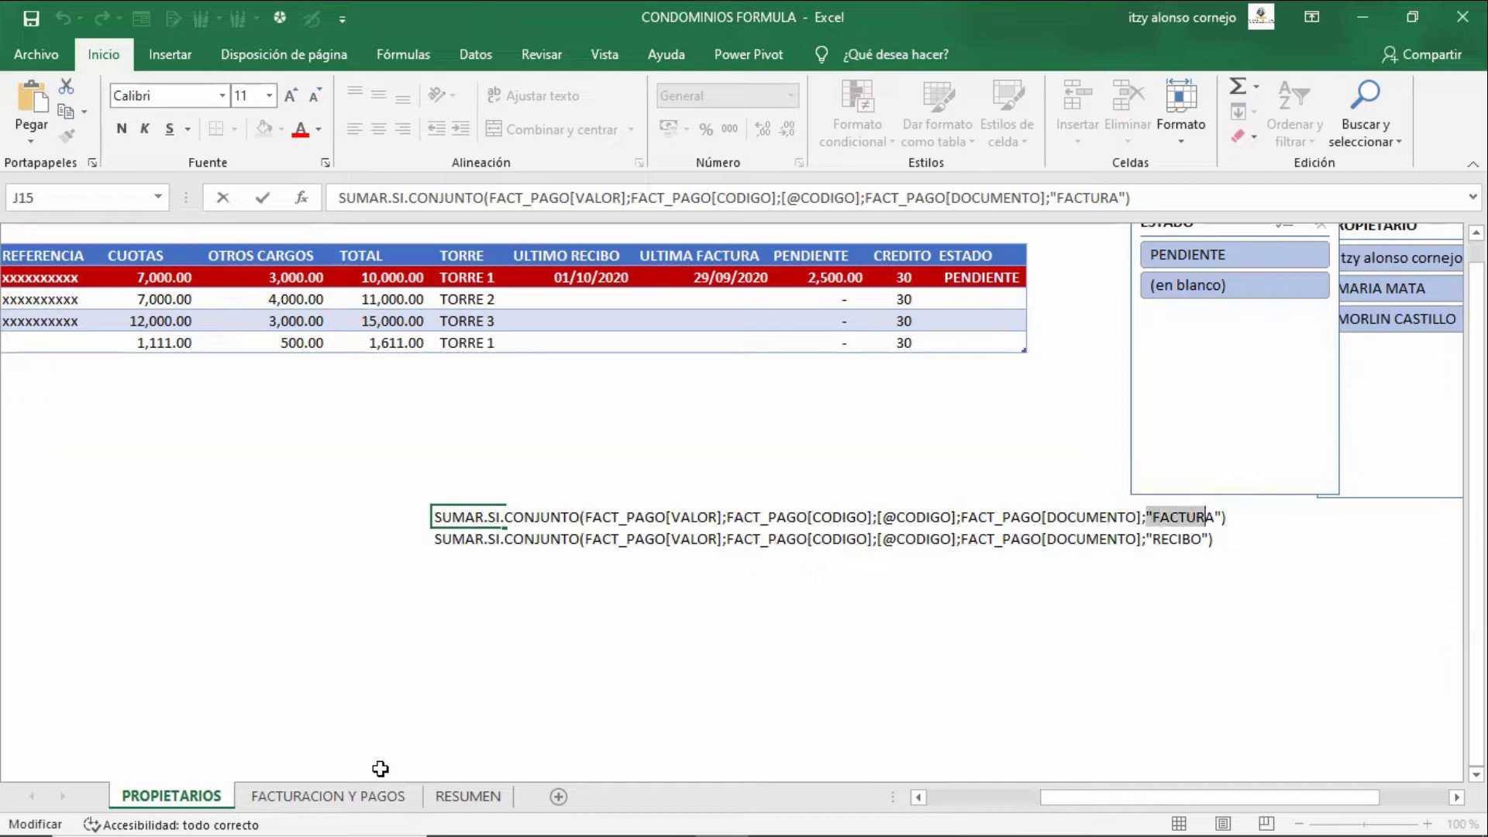
{"action": "key", "text": "shift+Right"}
{"action": "key", "text": "shift+Right"}
{"action": "key", "text": "Escape"}
- Select the VALOR amounts from 2,500 down on FACTURACION Y PAGOS to see their sum
{"action": "key", "text": "ctrl+Page_Down"}
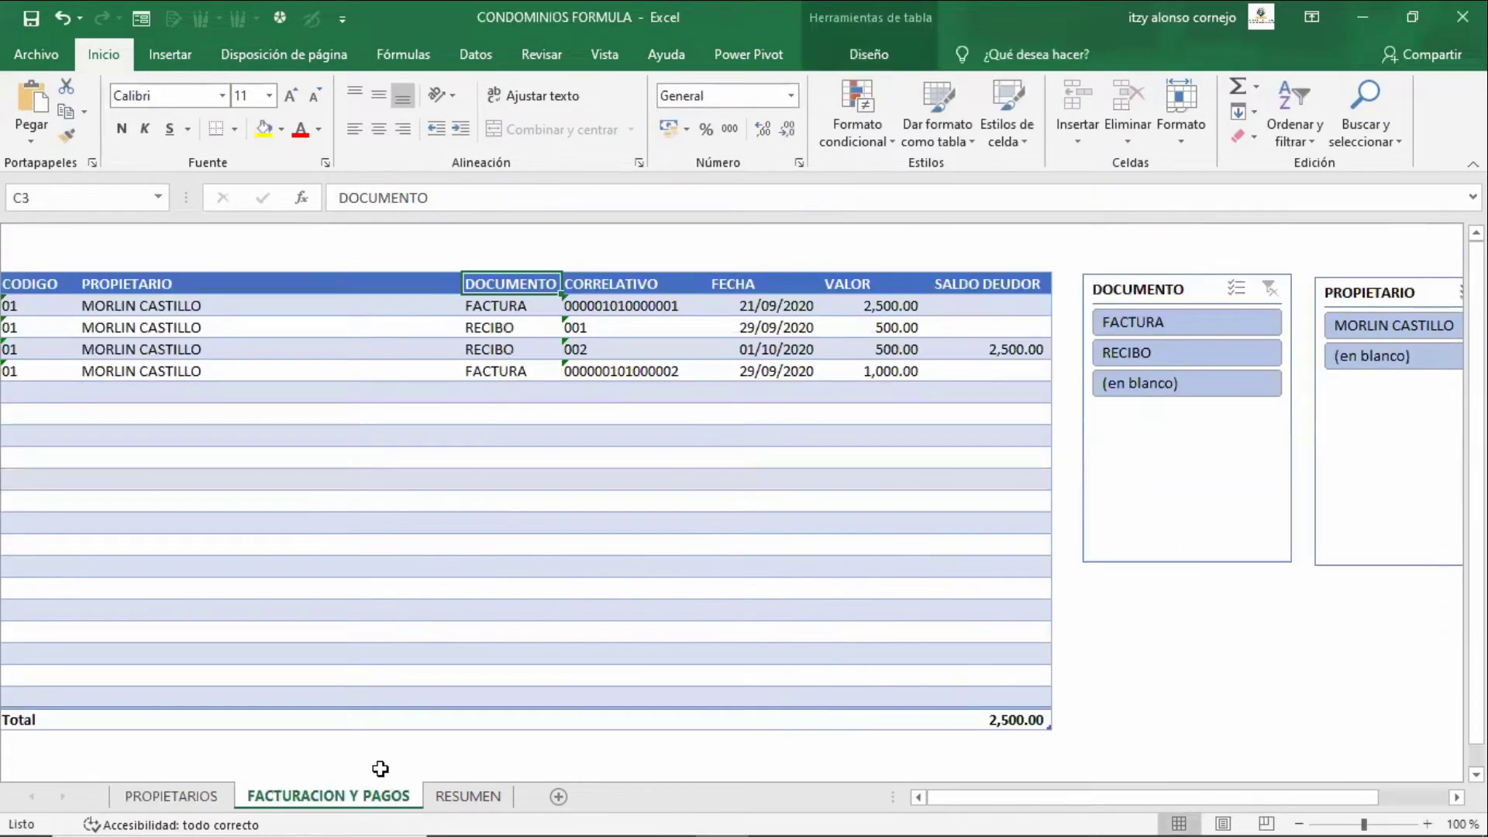
{"action": "key", "text": "Down"}
{"action": "key", "text": "Right"}
{"action": "key", "text": "Right"}
{"action": "key", "text": "Right"}
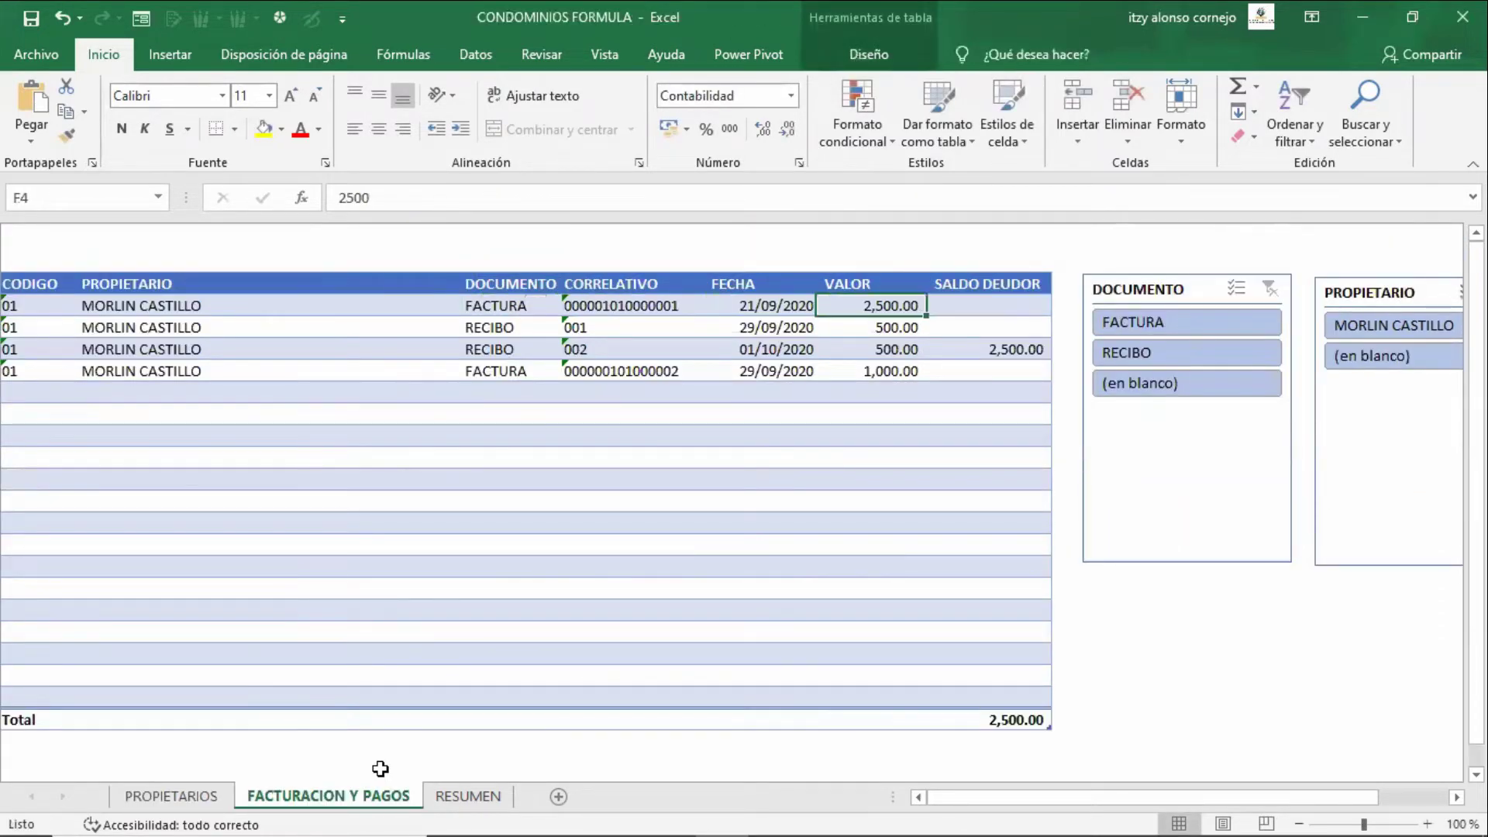
{"action": "key", "text": "shift+Down"}
{"action": "key", "text": "shift+Down"}
{"action": "key", "text": "shift+Down"}
- Back on PROPIETARIOS, open the written-out RECIBO formula text in J16 from its start
{"action": "key", "text": "ctrl+Page_Up"}
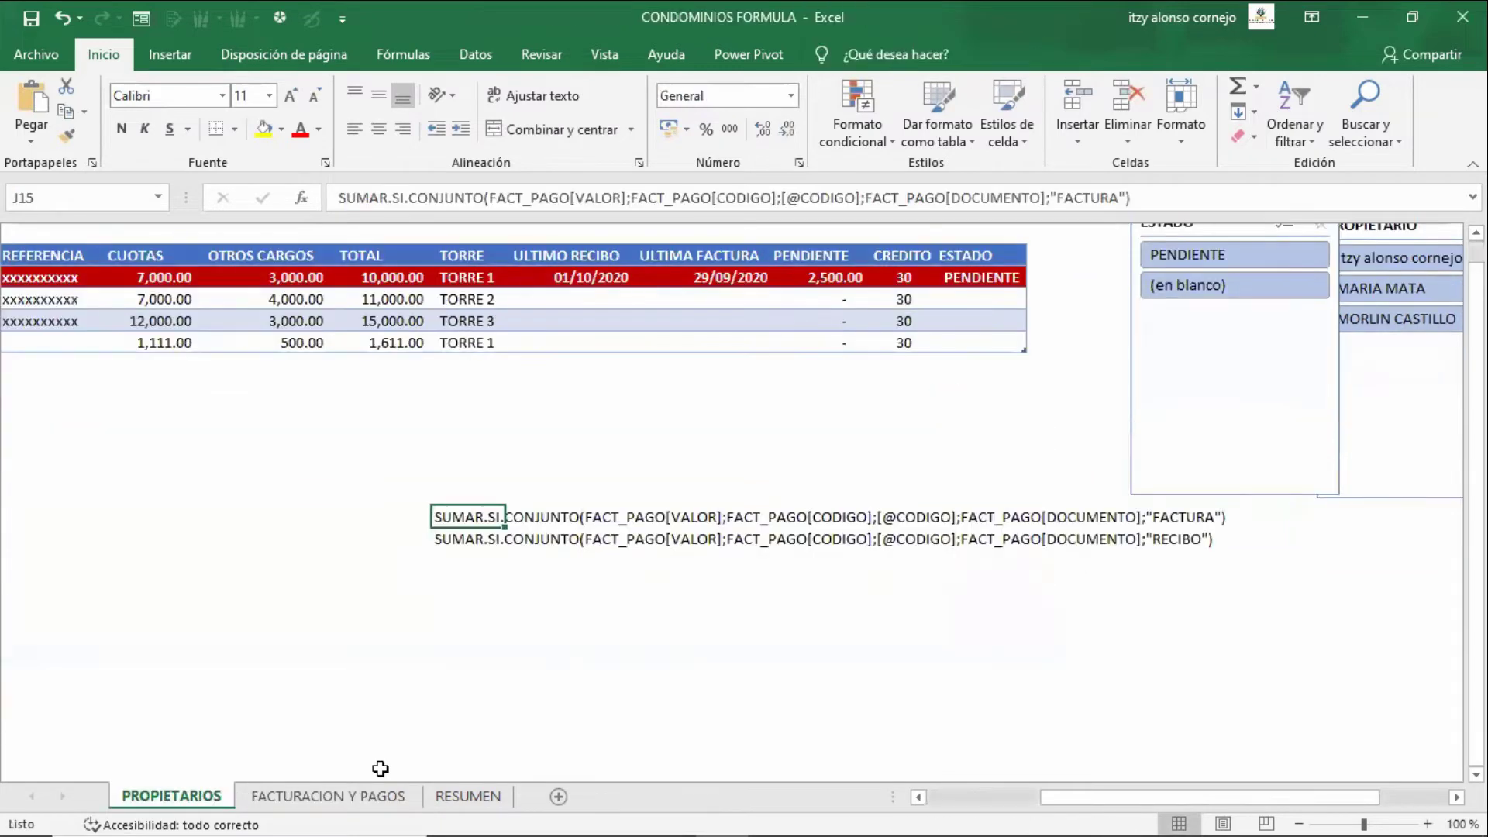
{"action": "key", "text": "Down"}
{"action": "key", "text": "F2"}
{"action": "key", "text": "Home"}
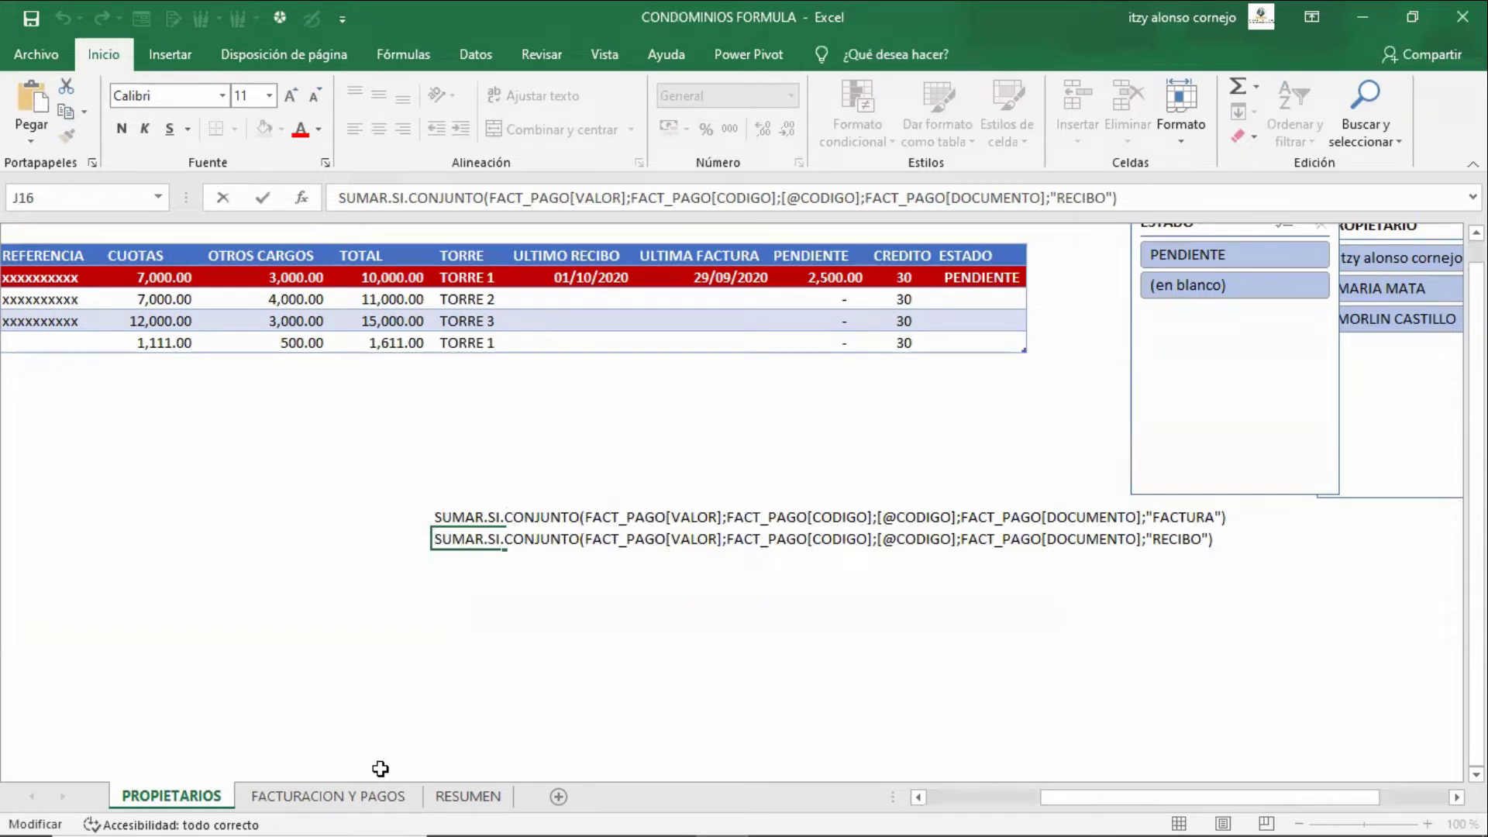
- Re-examine the RECIBO criterion in J16's formula text without changing it
{"action": "key", "text": "Escape"}
{"action": "key", "text": "Left"}
{"action": "key", "text": "Left"}
{"action": "key", "text": "Left"}
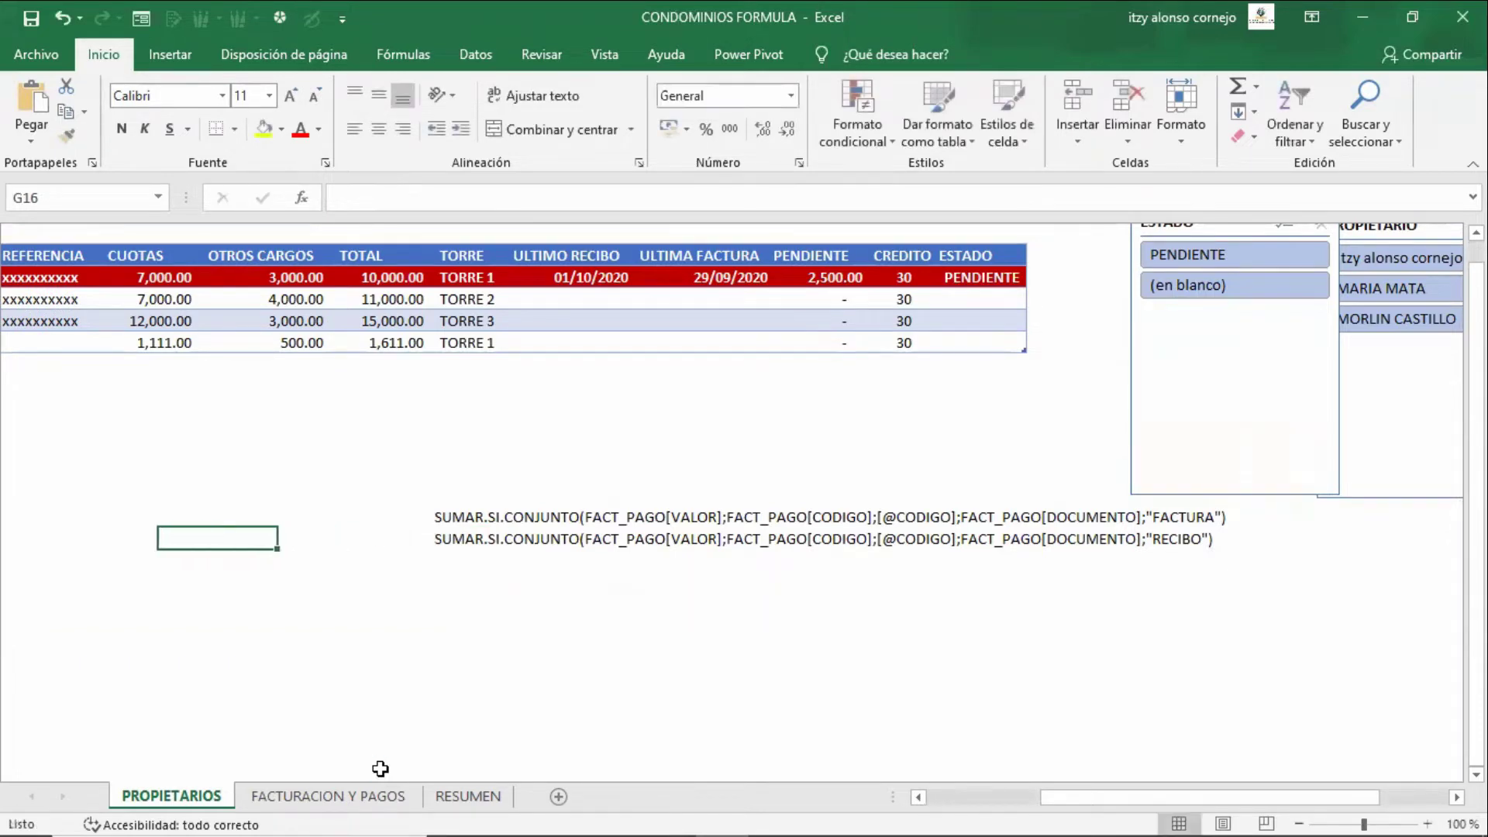
{"action": "key", "text": "Right"}
{"action": "key", "text": "Right"}
{"action": "key", "text": "Right"}
{"action": "key", "text": "F2"}
{"action": "key", "text": "Left"}
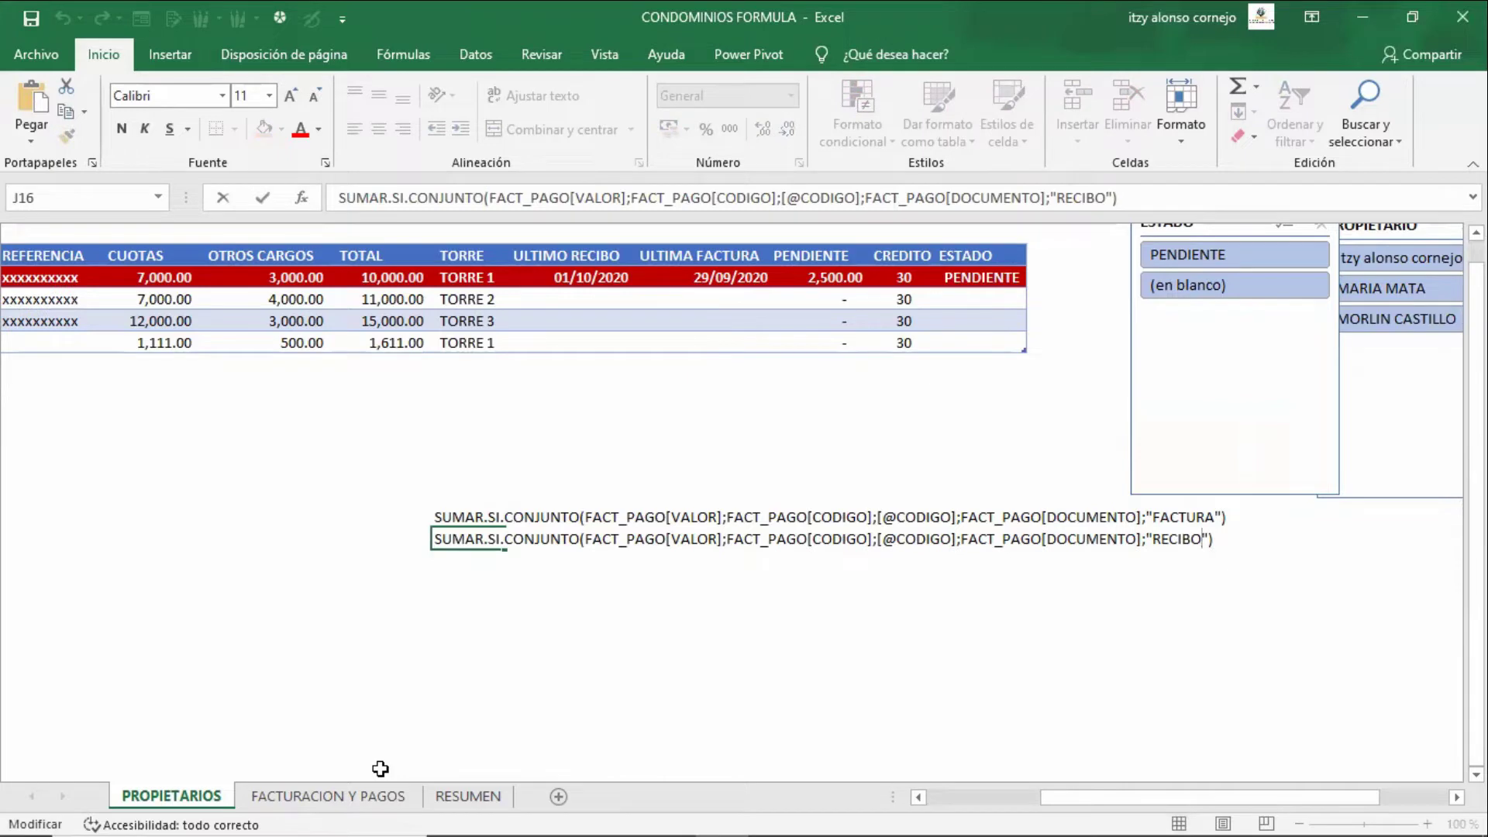
{"action": "key", "text": "Right"}
{"action": "key", "text": "shift+Left"}
{"action": "key", "text": "shift+Left"}
{"action": "key", "text": "shift+Left"}
{"action": "key", "text": "shift+Left"}
{"action": "key", "text": "shift+Left"}
{"action": "key", "text": "shift+Left"}
{"action": "key", "text": "shift+Left"}
{"action": "key", "text": "shift+Left"}
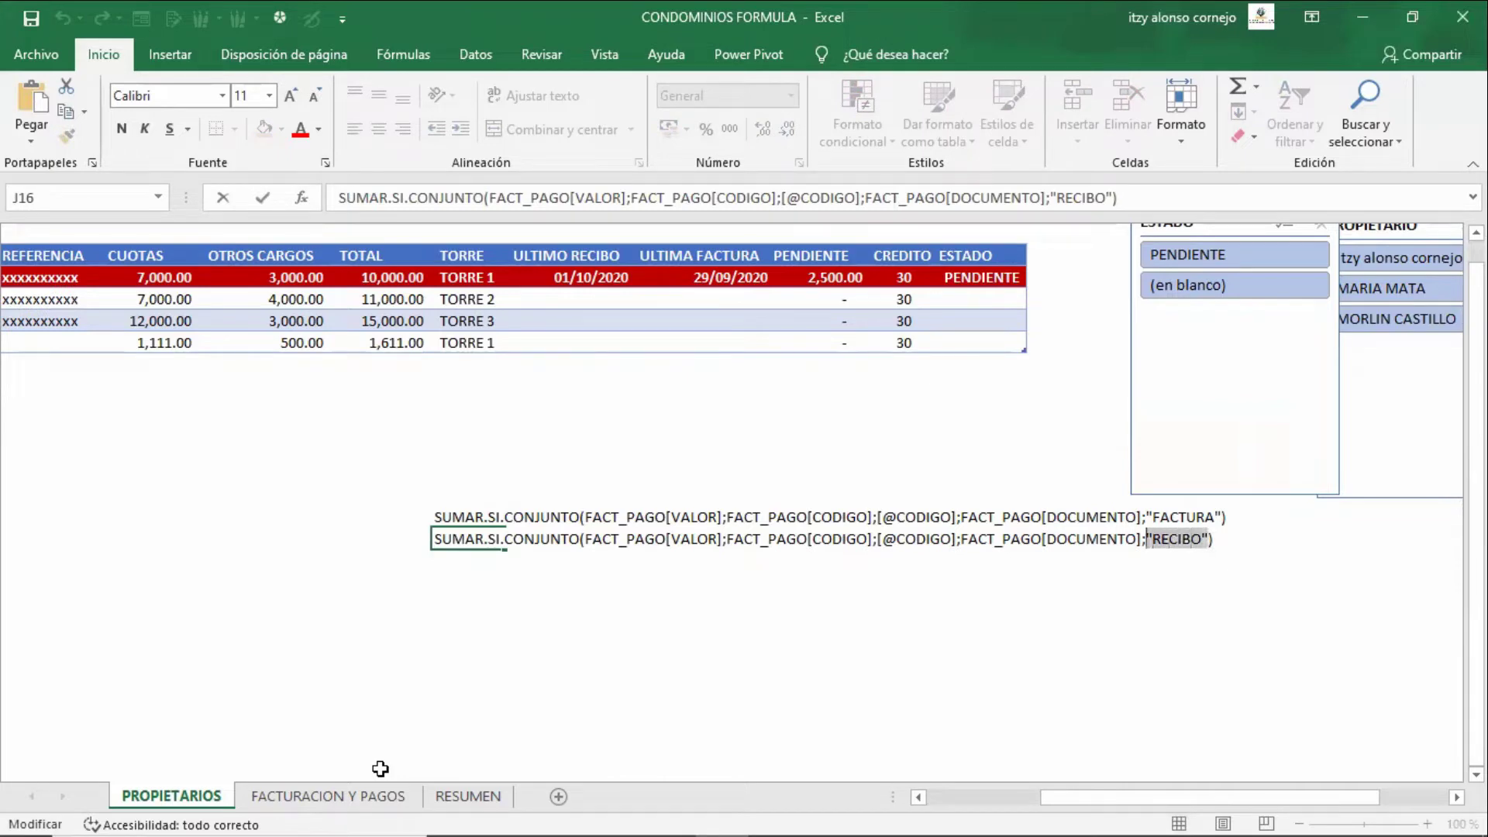
{"action": "key", "text": "Escape"}
- Delete the J15:J16 formula texts and return to the first owner's PENDIENTE cell
{"action": "key", "text": "Up"}
{"action": "key", "text": "shift+Down"}
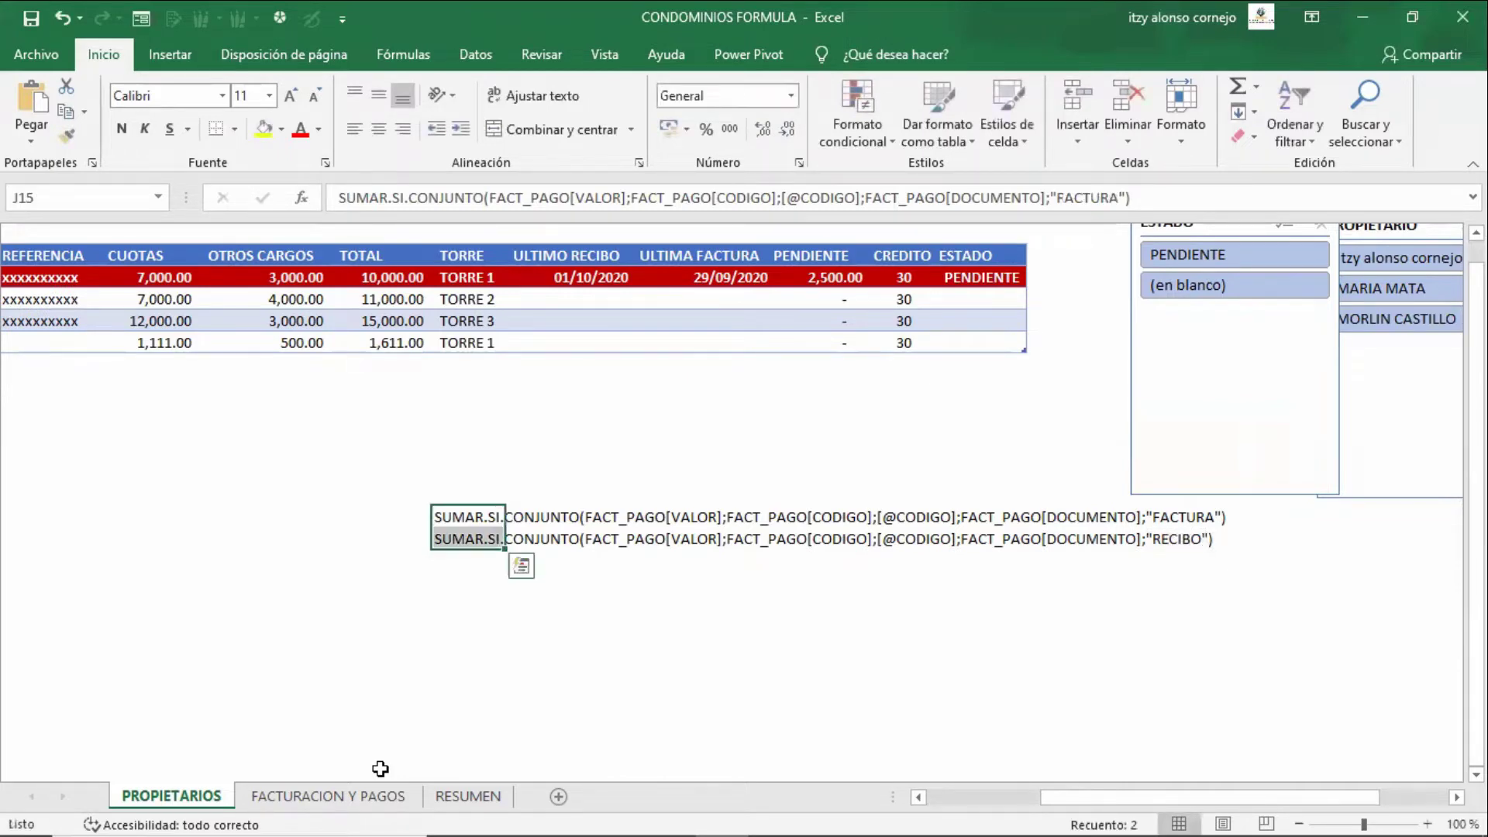
{"action": "key", "text": "Delete"}
{"action": "key", "text": "Up"}
{"action": "key", "text": "Up"}
{"action": "key", "text": "Up"}
{"action": "key", "text": "Up"}
{"action": "key", "text": "Up"}
{"action": "key", "text": "Right"}
{"action": "key", "text": "Right"}
{"action": "key", "text": "Right"}
{"action": "key", "text": "Right"}
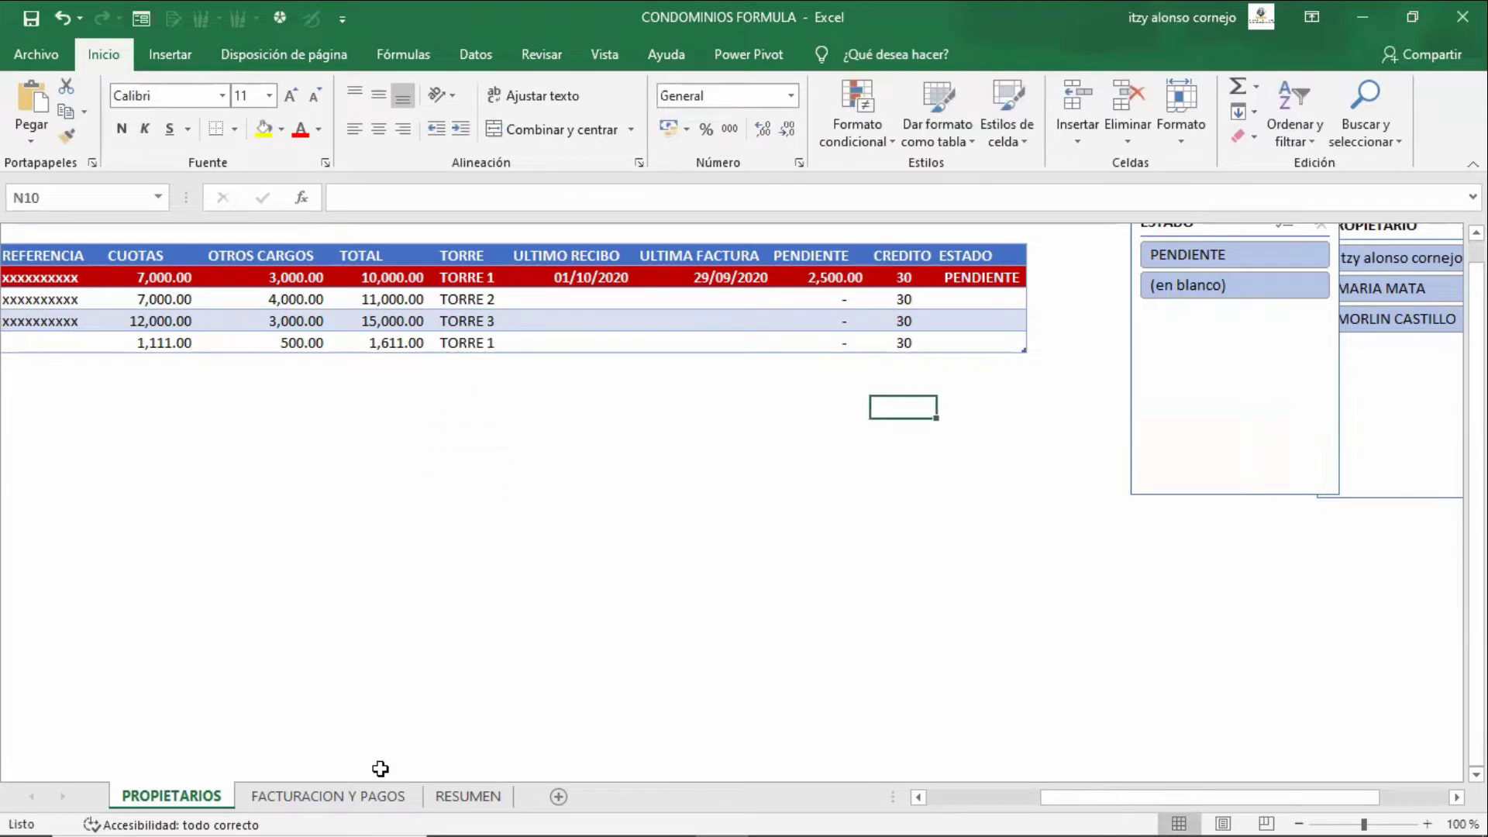
{"action": "key", "text": "Left"}
{"action": "key", "text": "Up"}
{"action": "key", "text": "Up"}
{"action": "key", "text": "Up"}
{"action": "key", "text": "Up"}
{"action": "key", "text": "Up"}
{"action": "key", "text": "Up"}
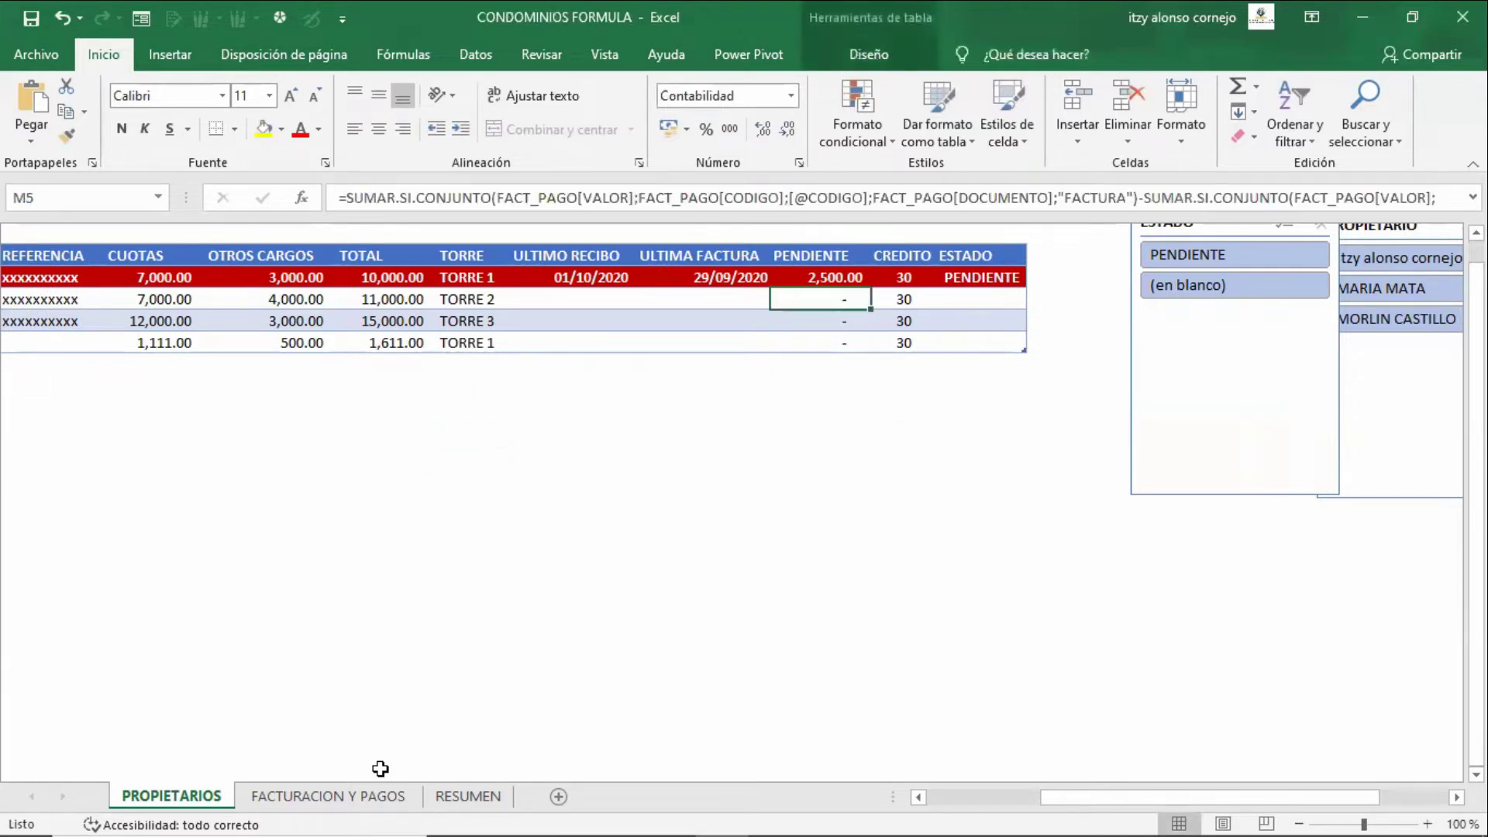
{"action": "key", "text": "F2"}
{"action": "key", "text": "ctrl+Home"}
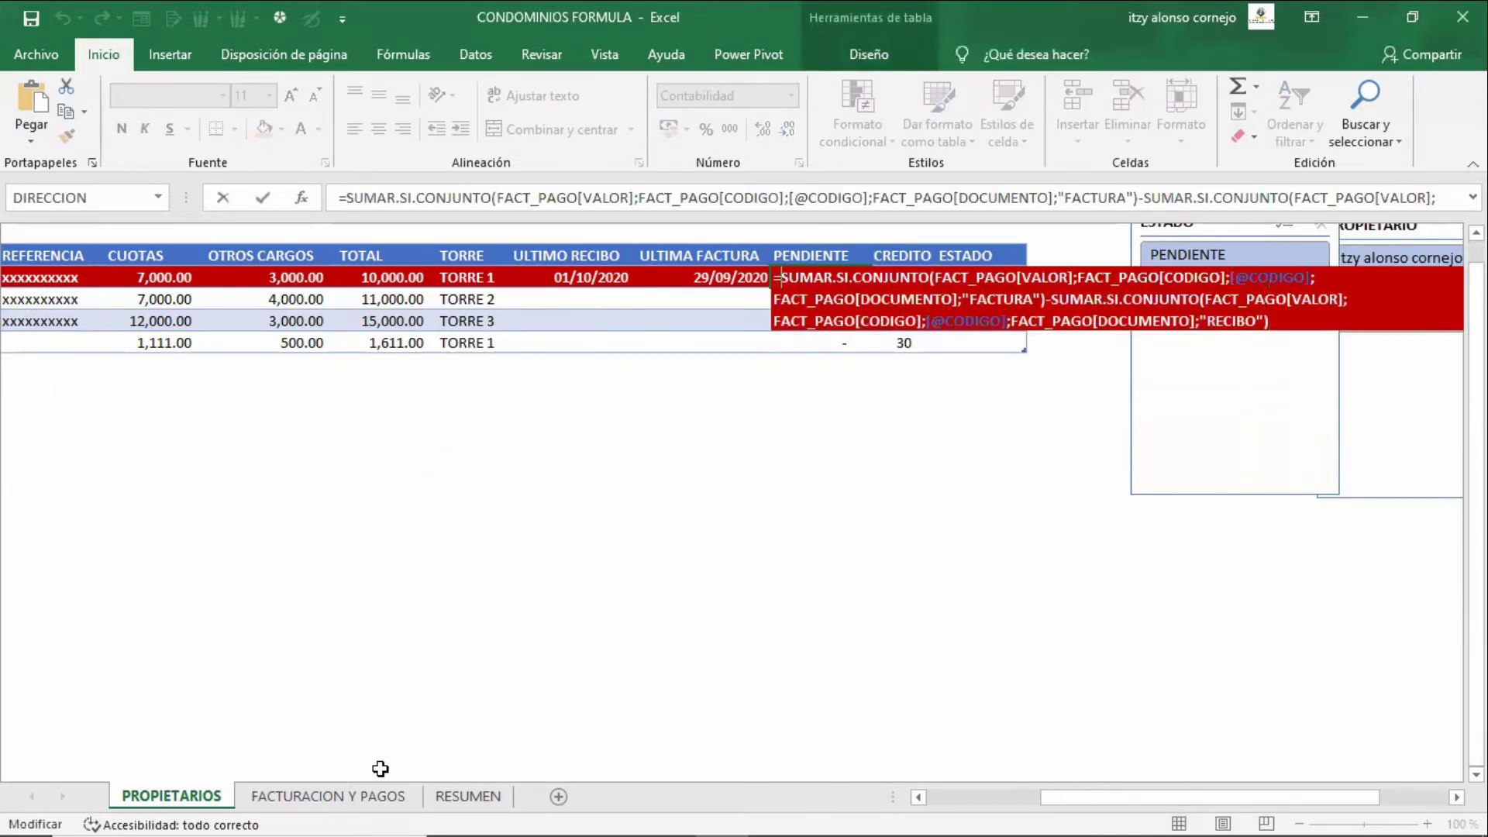
{"action": "key", "text": "Down"}
{"action": "key", "text": "Right"}
{"action": "key", "text": "Right"}
{"action": "key", "text": "Right"}
{"action": "key", "text": "Right"}
{"action": "key", "text": "Right"}
{"action": "key", "text": "Right"}
{"action": "key", "text": "Right"}
{"action": "key", "text": "Right"}
{"action": "key", "text": "Right"}
{"action": "key", "text": "Right"}
{"action": "key", "text": "Right"}
{"action": "key", "text": "Right"}
{"action": "key", "text": "Right"}
{"action": "key", "text": "Right"}
{"action": "key", "text": "Right"}
{"action": "key", "text": "Right"}
{"action": "key", "text": "Right"}
{"action": "key", "text": "Right"}
{"action": "key", "text": "Right"}
{"action": "key", "text": "Right"}
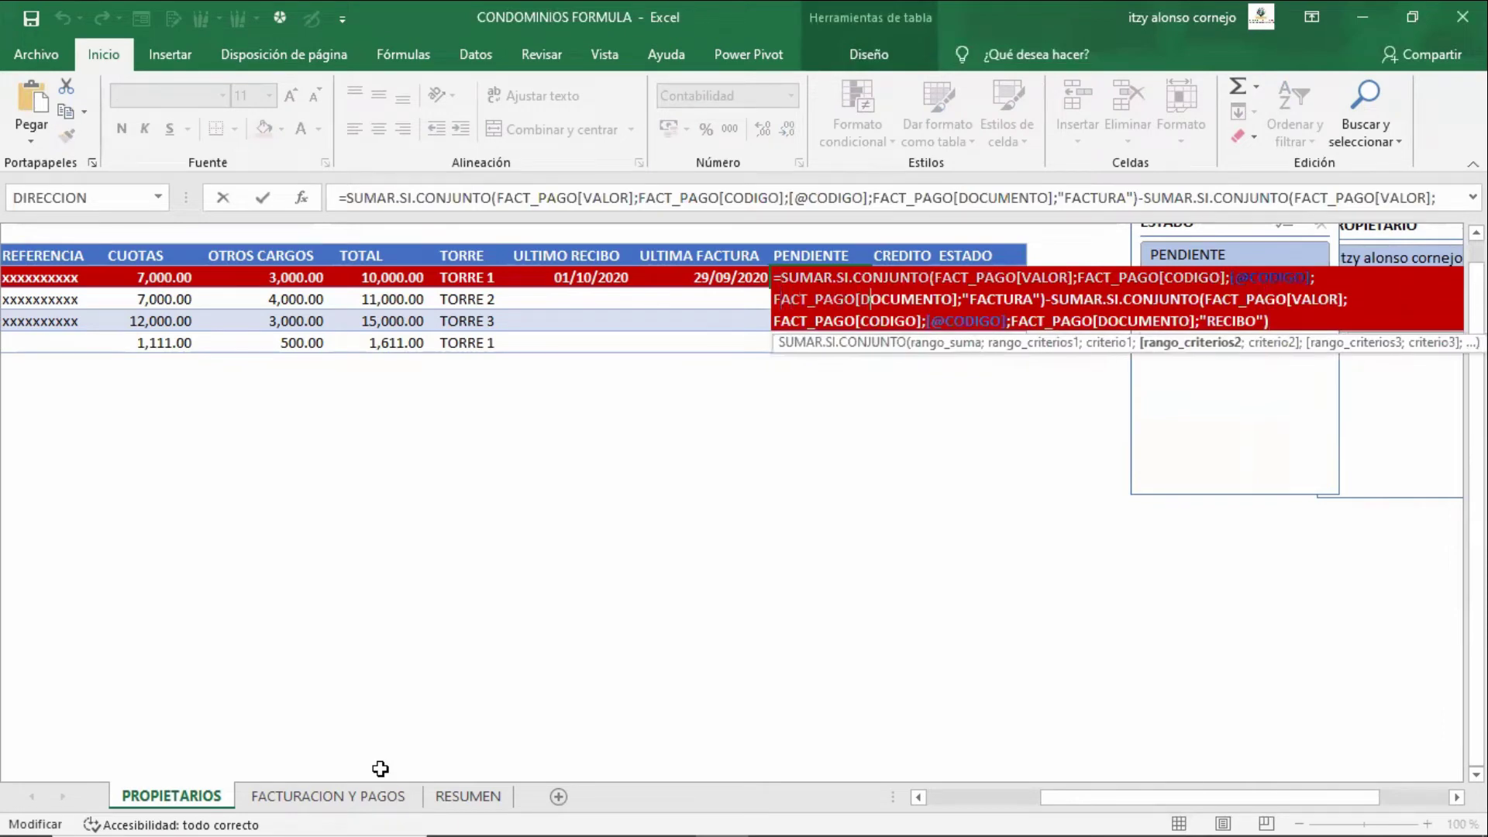
{"action": "key", "text": "Left"}
{"action": "key", "text": "Left"}
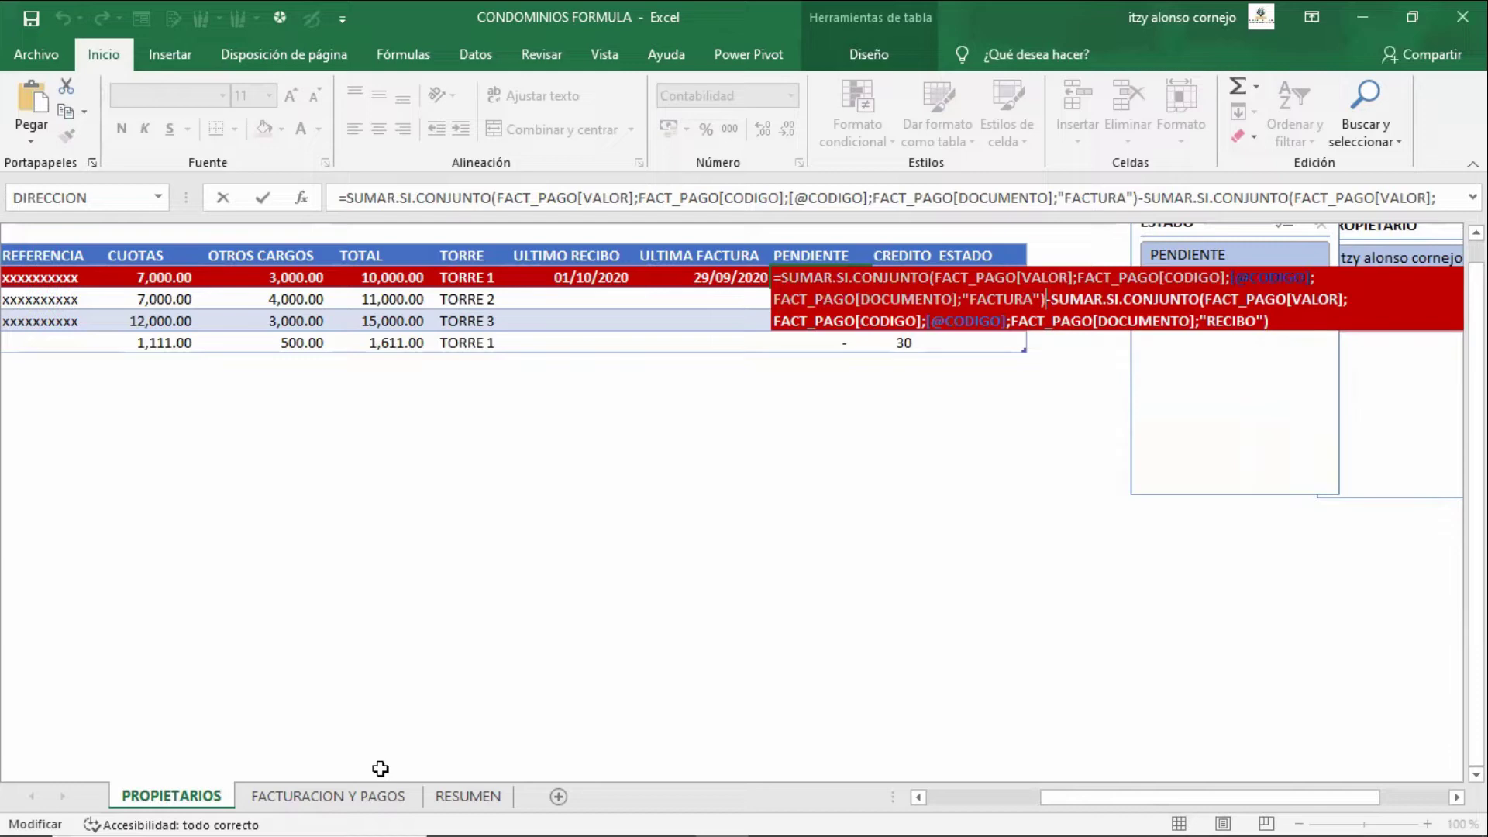
{"action": "key", "text": "Right"}
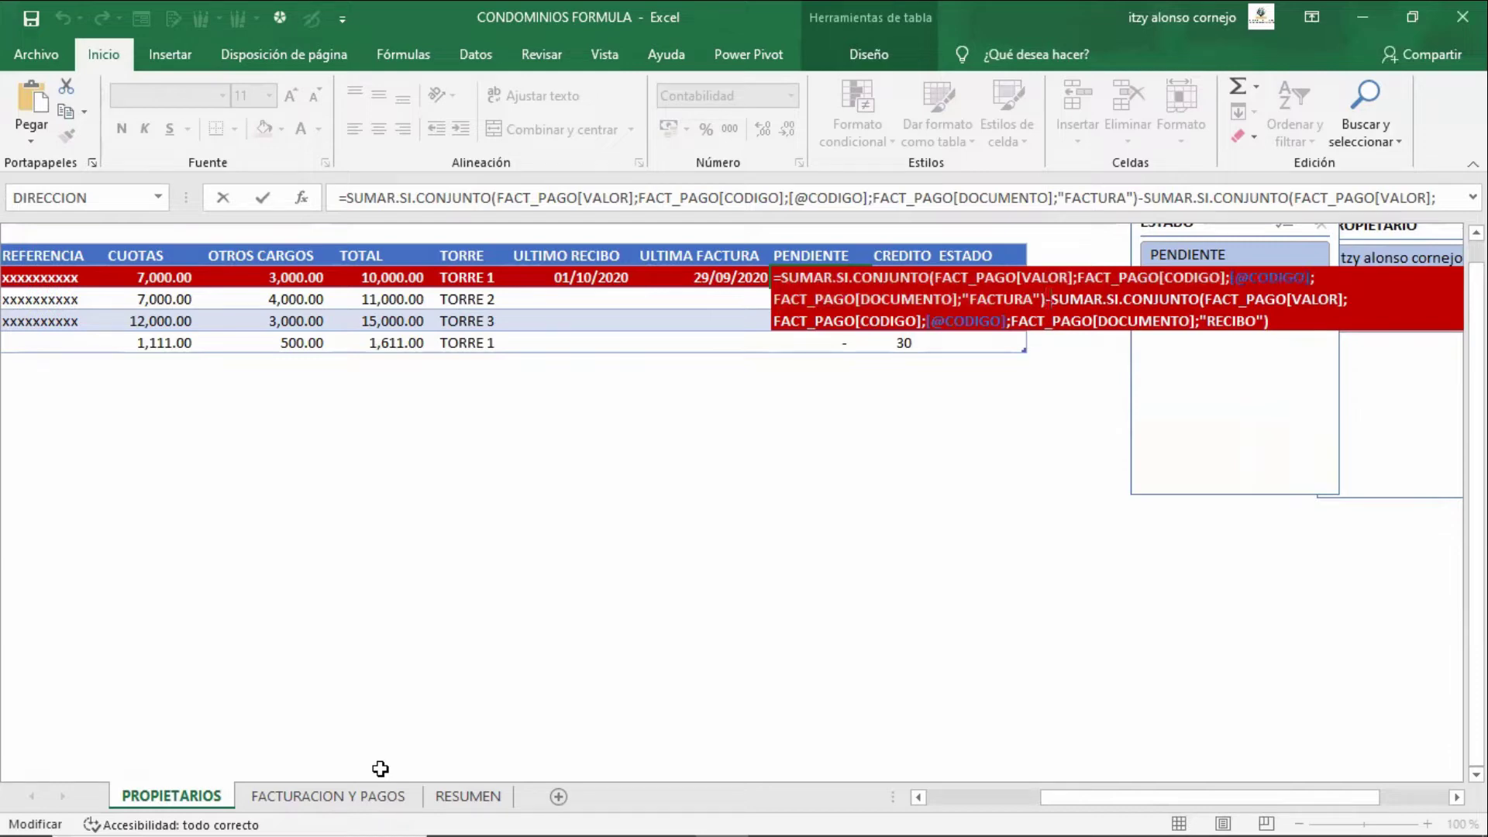
{"action": "key", "text": "Down"}
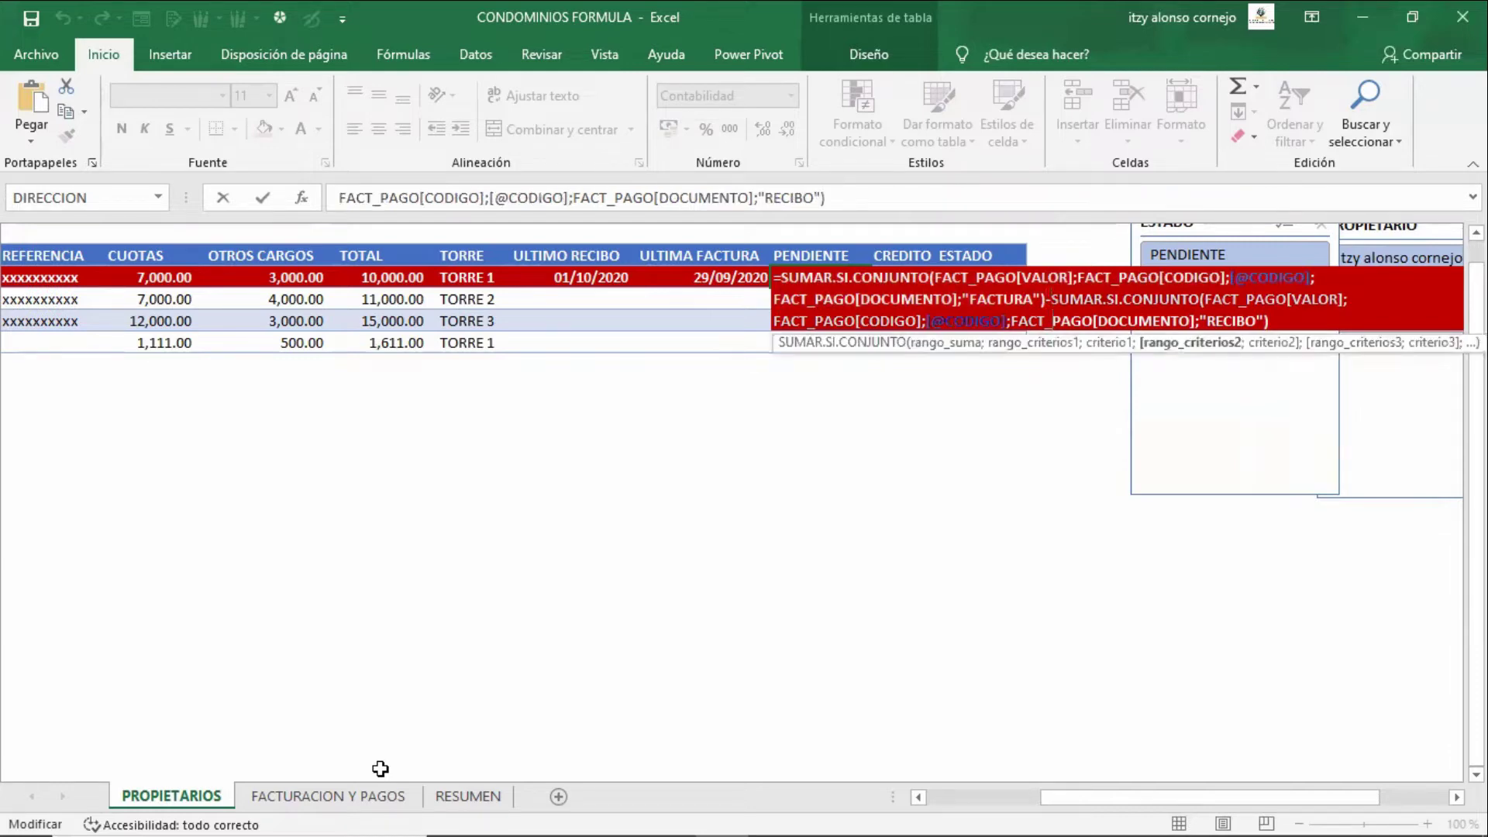
{"action": "key", "text": "Right"}
{"action": "key", "text": "Right"}
{"action": "key", "text": "Right"}
{"action": "key", "text": "Right"}
{"action": "key", "text": "Right"}
{"action": "key", "text": "Right"}
{"action": "key", "text": "Right"}
{"action": "key", "text": "Right"}
{"action": "key", "text": "Right"}
{"action": "key", "text": "Right"}
{"action": "key", "text": "Right"}
{"action": "key", "text": "Right"}
{"action": "key", "text": "Right"}
{"action": "key", "text": "Right"}
{"action": "key", "text": "Right"}
{"action": "key", "text": "Right"}
{"action": "key", "text": "Right"}
{"action": "key", "text": "Right"}
{"action": "key", "text": "Right"}
{"action": "key", "text": "Right"}
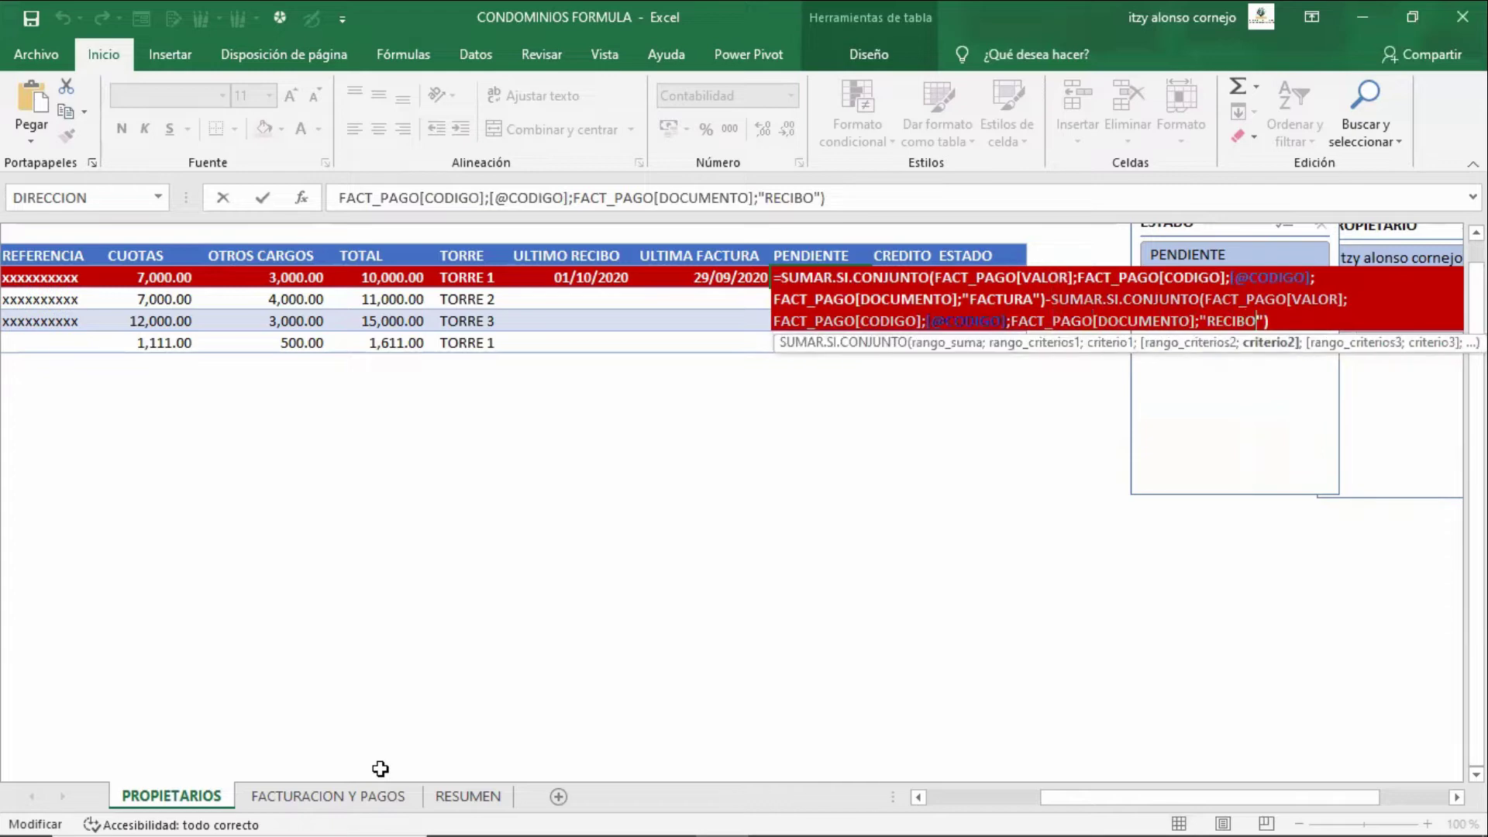
{"action": "key", "text": "Right"}
{"action": "key", "text": "Right"}
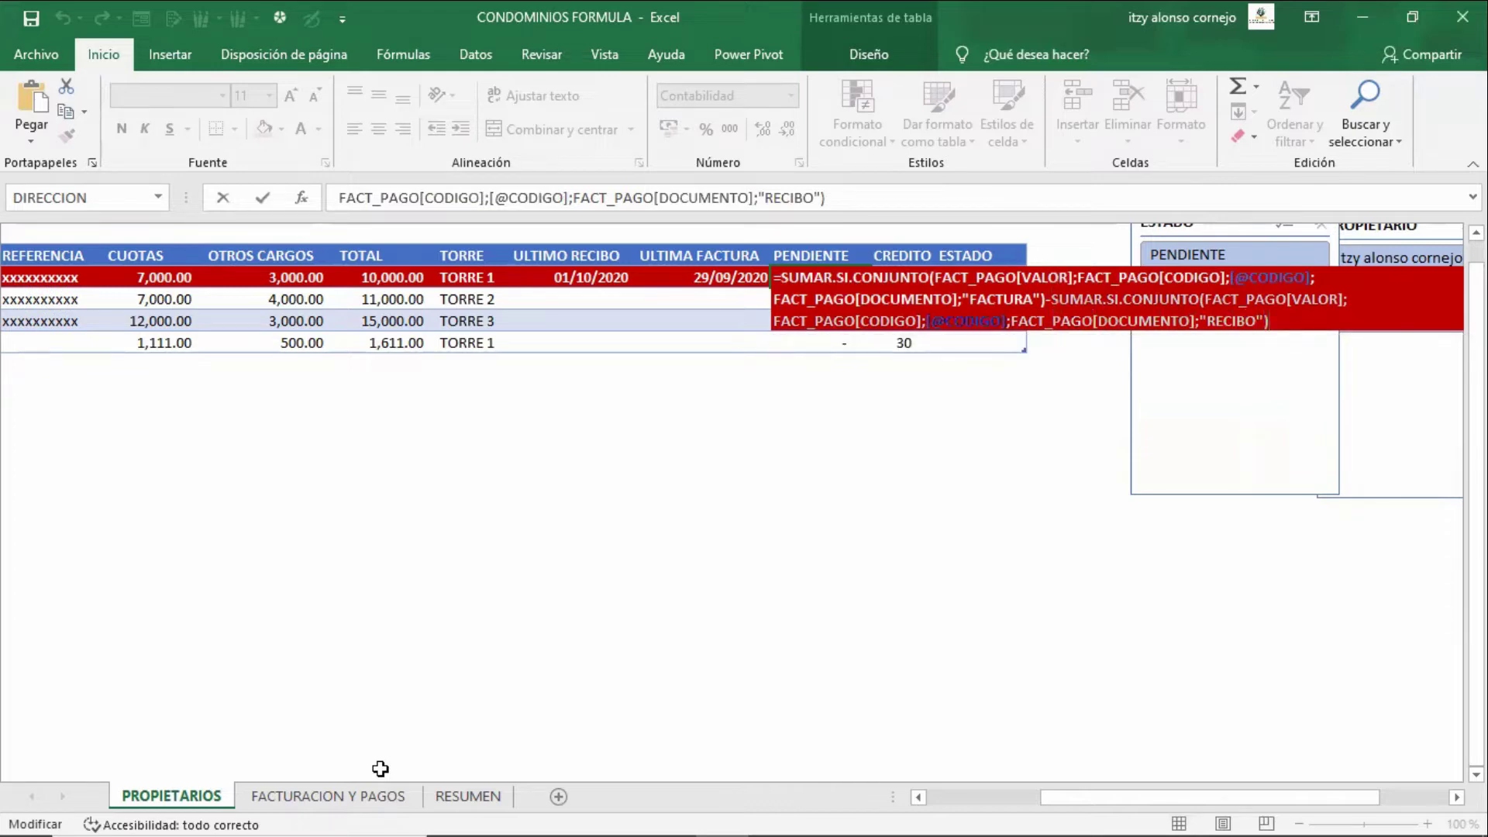
{"action": "key", "text": "ctrl+Return"}
{"action": "key", "text": "Right"}
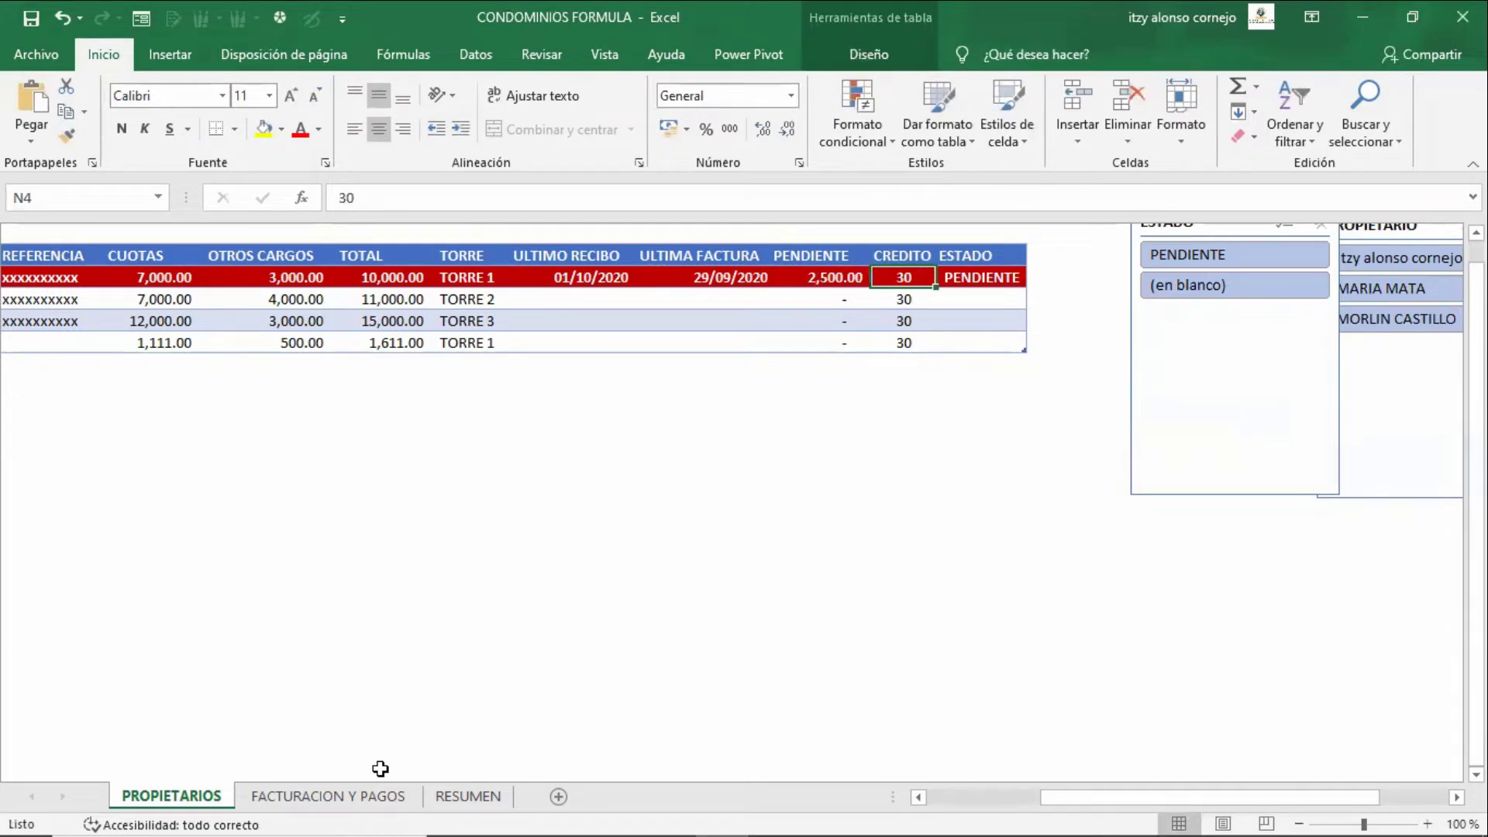
{"action": "type", "text": "50"}
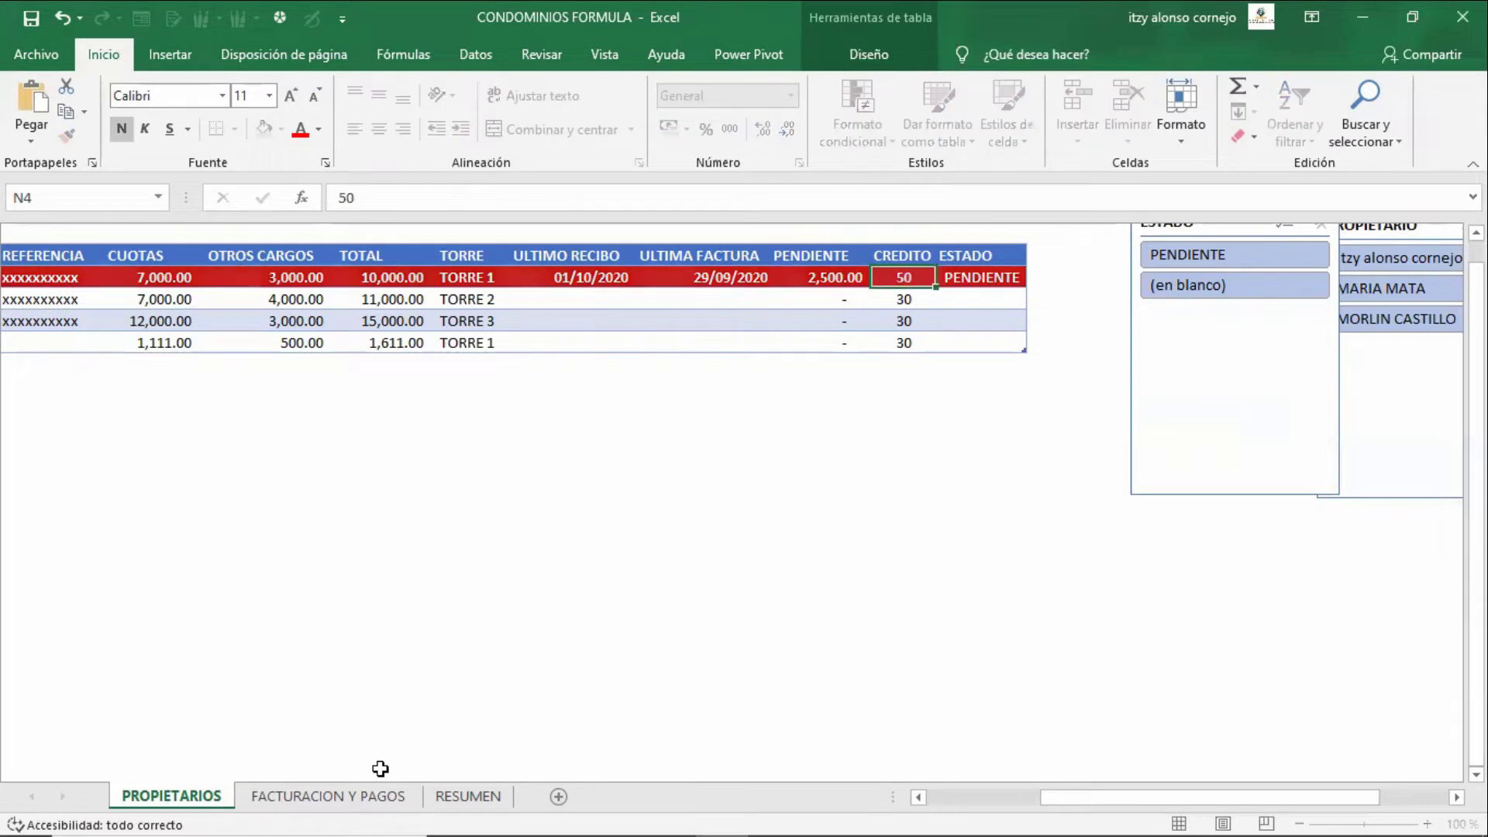
{"action": "key", "text": "Return"}
{"action": "key", "text": "Up"}
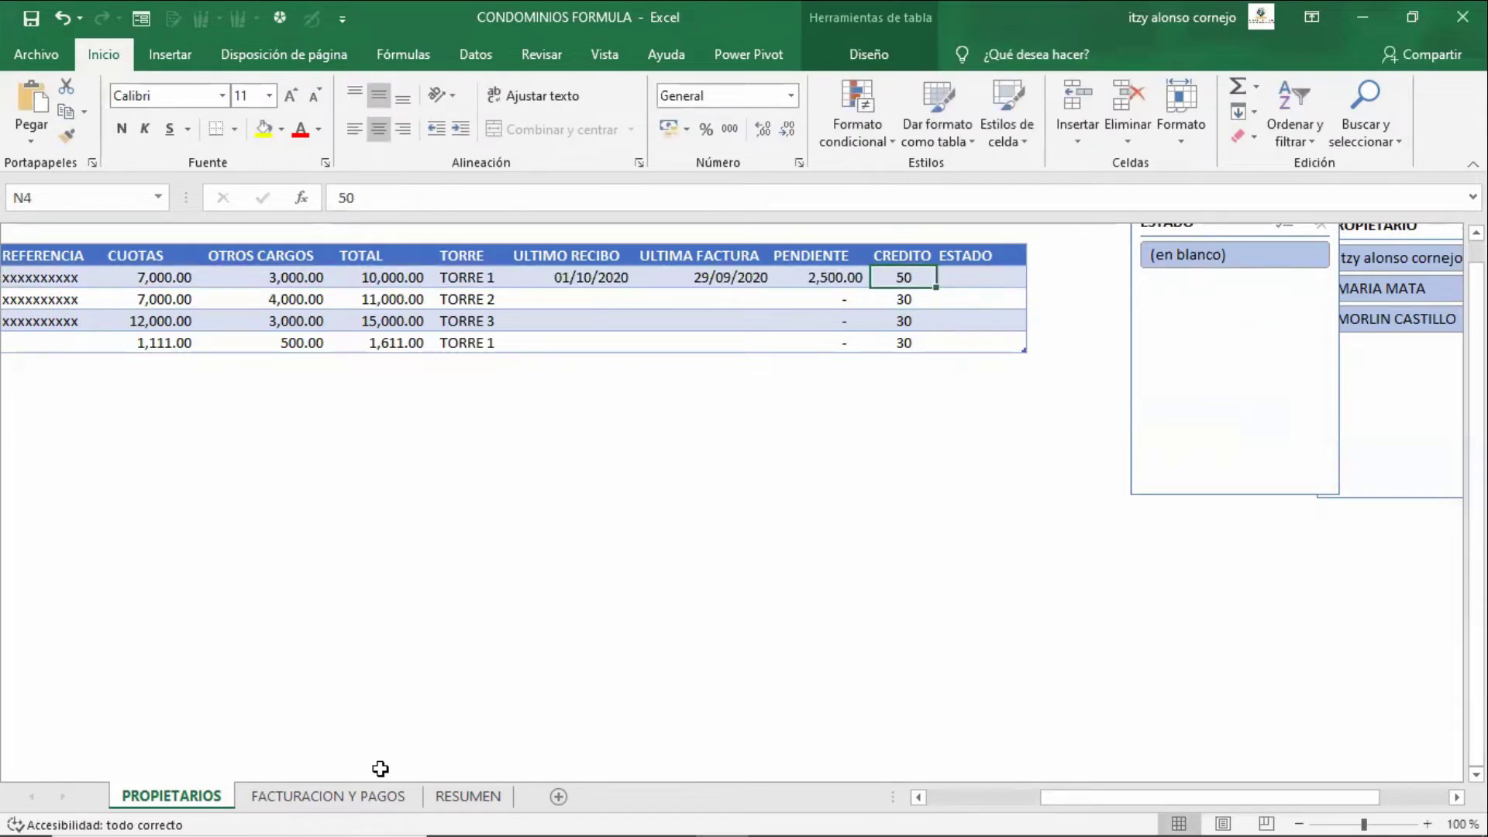
{"action": "type", "text": "30"}
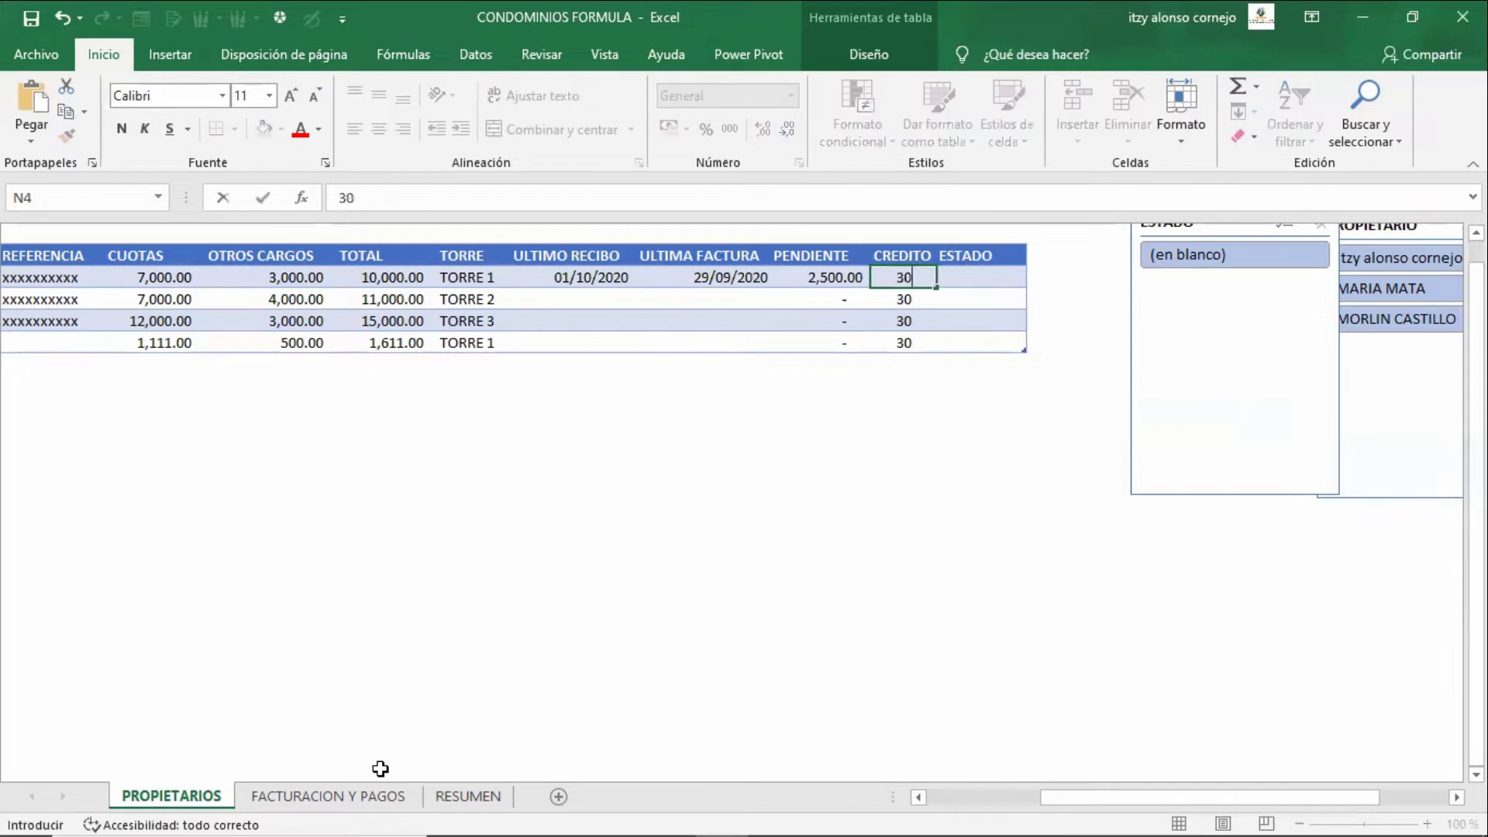
{"action": "key", "text": "Return"}
{"action": "key", "text": "Up"}
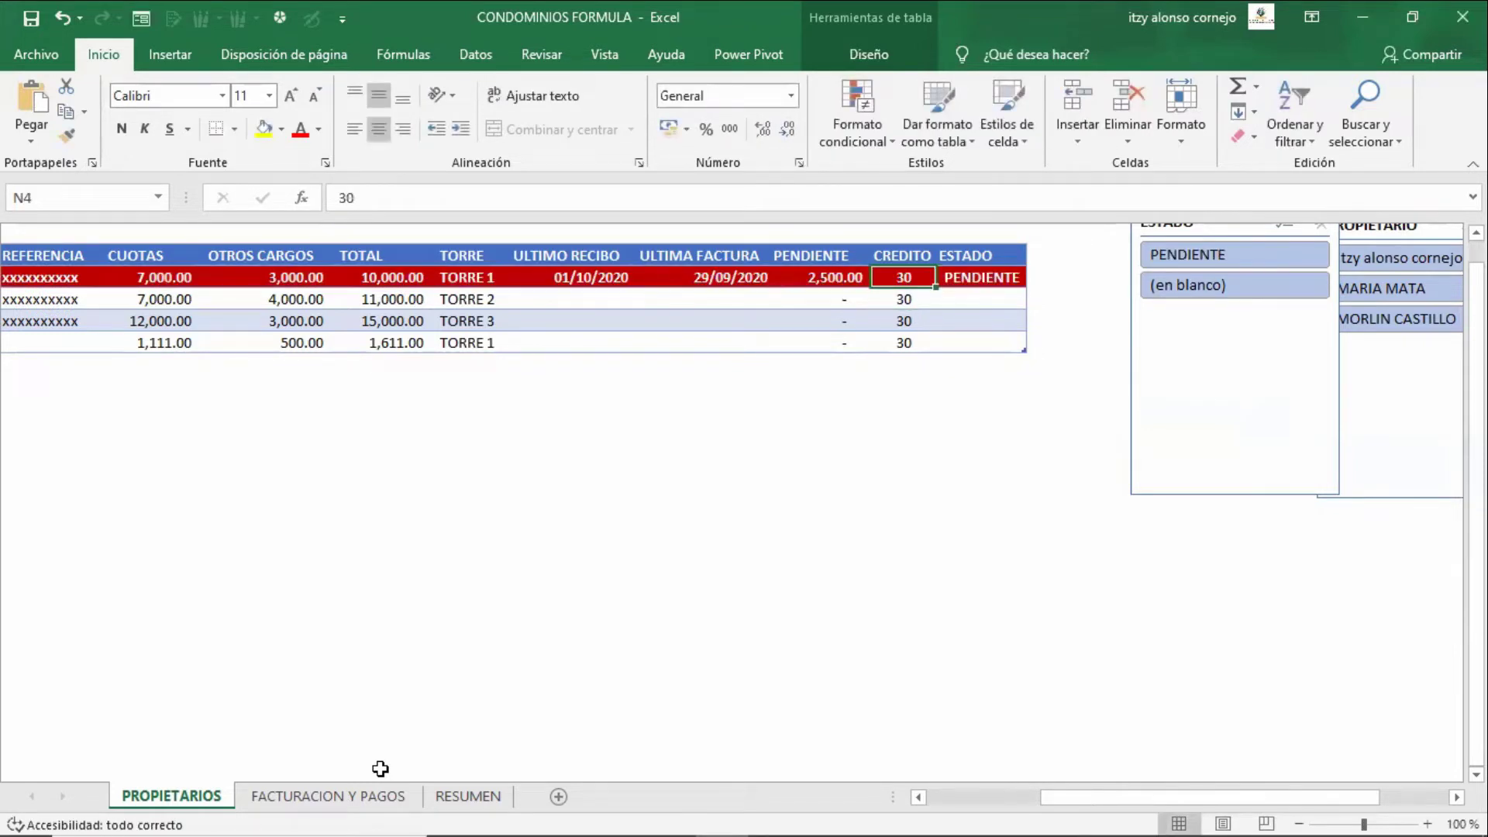
{"action": "key", "text": "Right"}
{"action": "key", "text": "F2"}
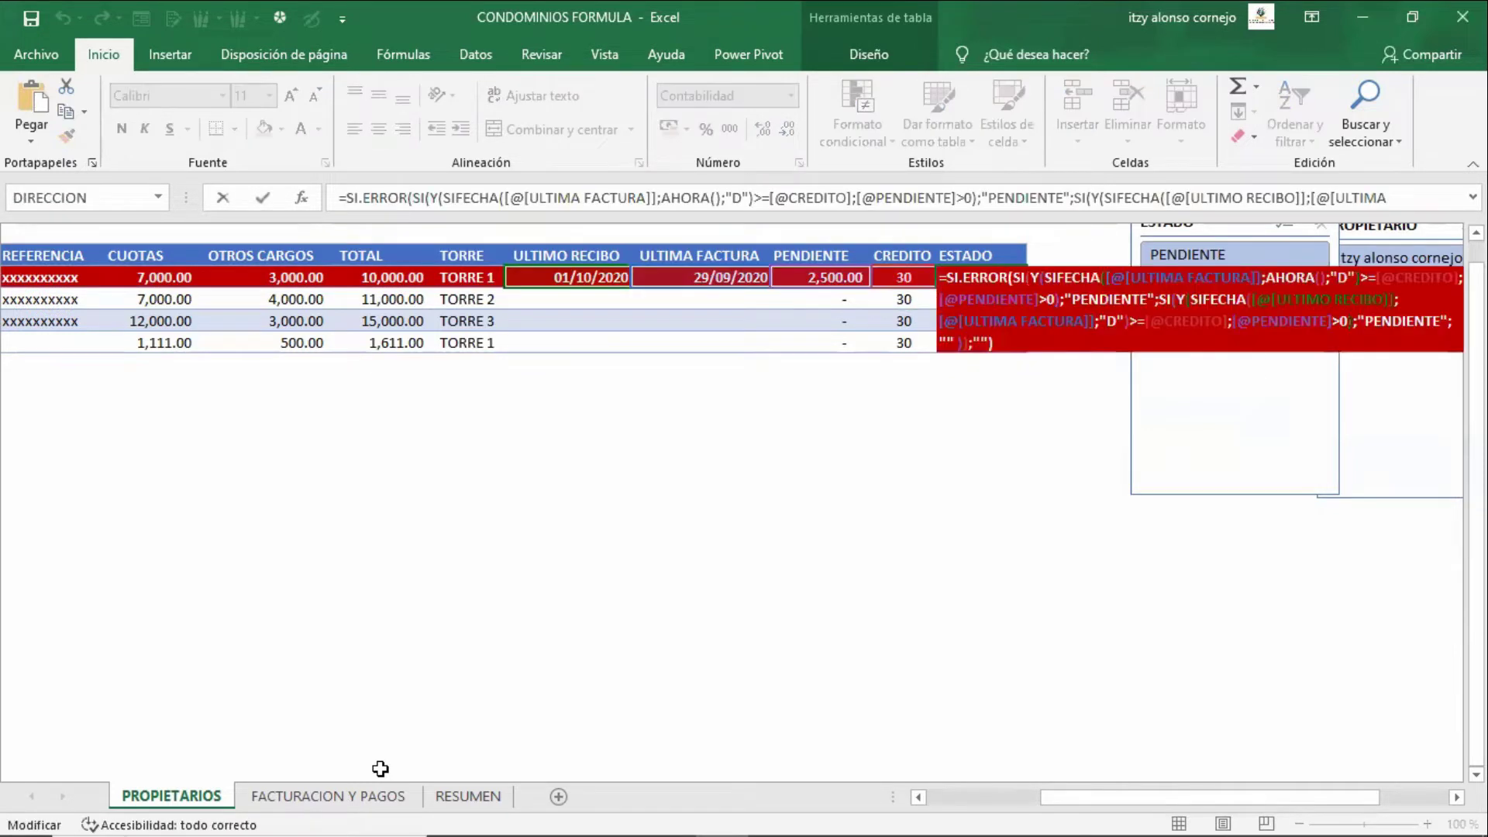
{"action": "key", "text": "Up"}
{"action": "key", "text": "Up"}
{"action": "key", "text": "Up"}
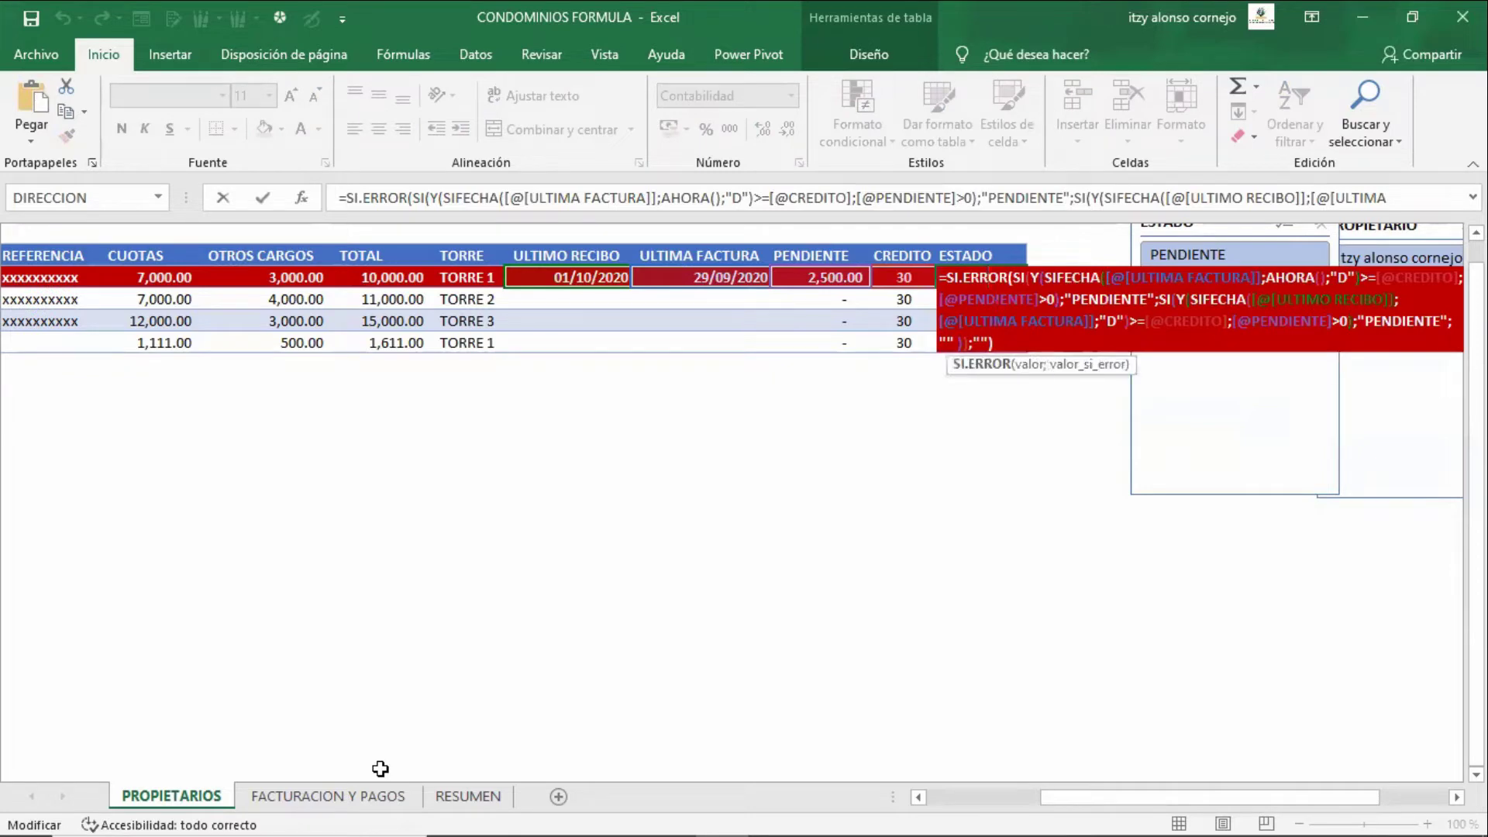
{"action": "key", "text": "Right"}
{"action": "key", "text": "Down"}
{"action": "key", "text": "Down"}
{"action": "key", "text": "Down"}
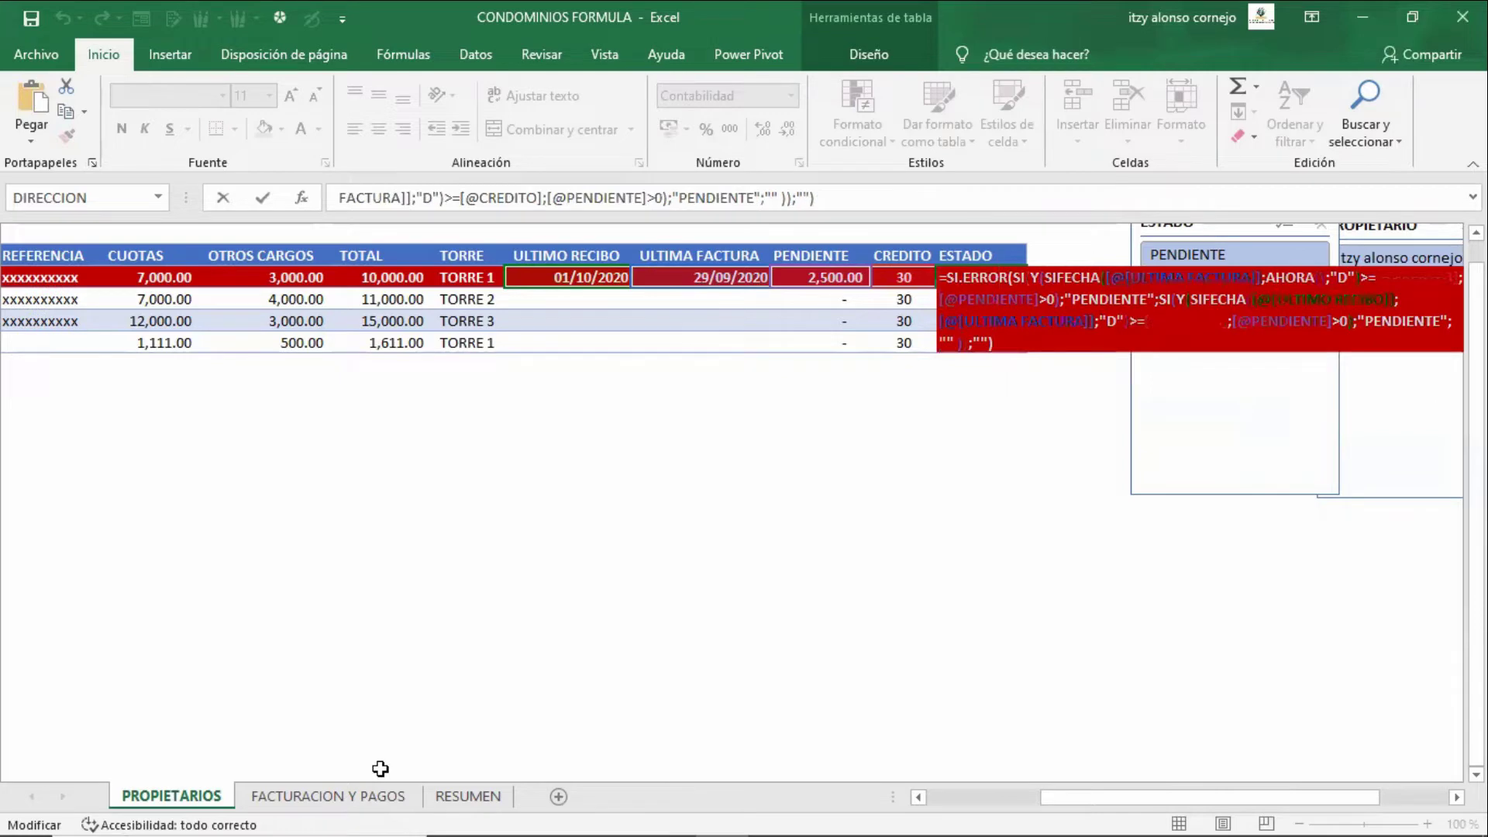
{"action": "key", "text": "Return"}
{"action": "key", "text": "Down"}
{"action": "key", "text": "Down"}
{"action": "key", "text": "Down"}
{"action": "key", "text": "Down"}
{"action": "key", "text": "Down"}
{"action": "key", "text": "Down"}
{"action": "key", "text": "Down"}
{"action": "key", "text": "Down"}
{"action": "key", "text": "Down"}
{"action": "key", "text": "Down"}
{"action": "key", "text": "Down"}
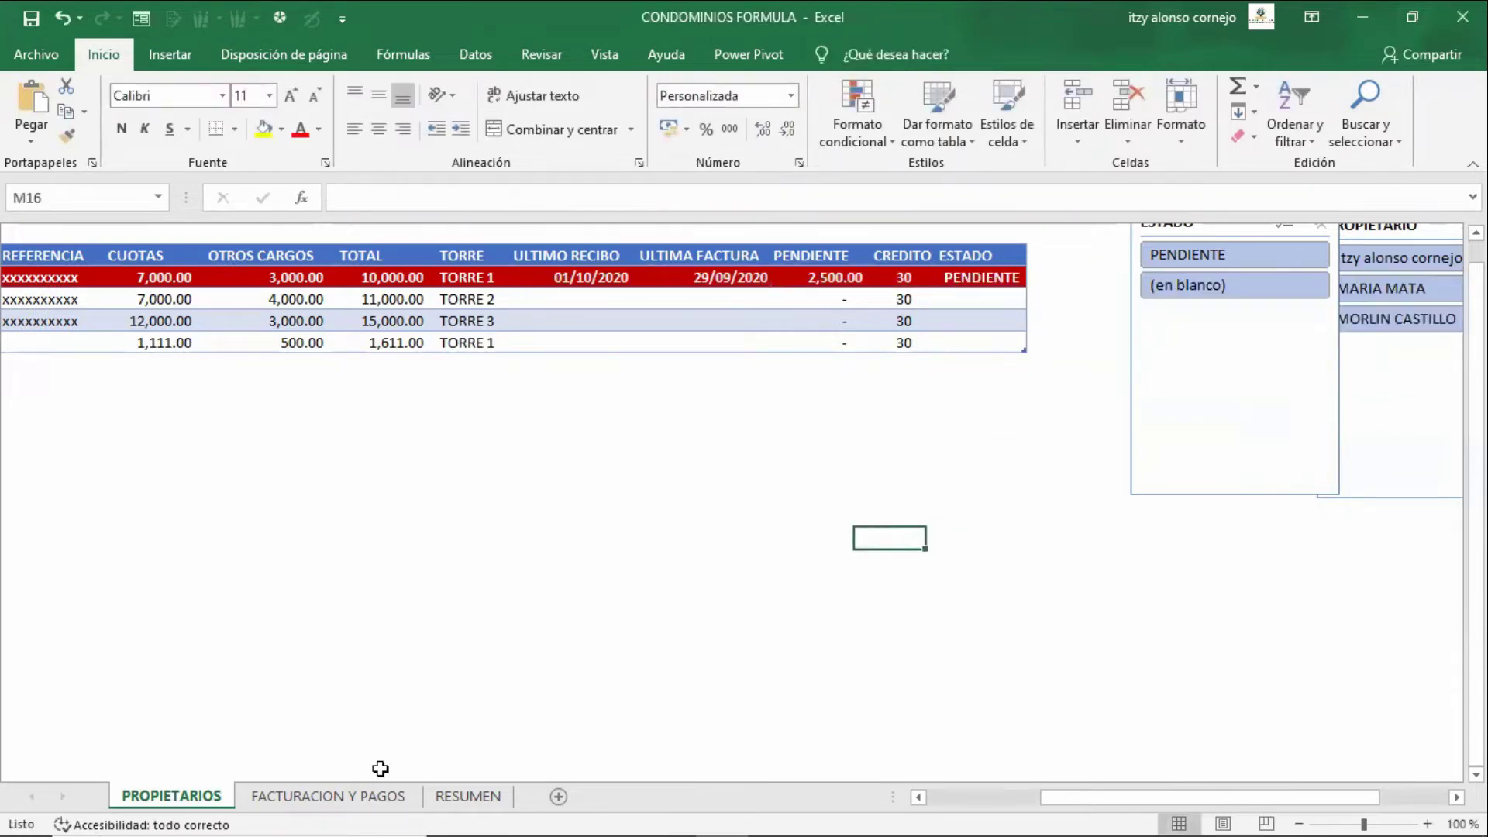
{"action": "key", "text": "Left"}
{"action": "key", "text": "Left"}
{"action": "key", "text": "Left"}
{"action": "key", "text": "F2"}
{"action": "type", "text": "=SI.ERROR(SI(Y(SIFECHA([@[ULTIMA FACTURA]];AHORA();\"D\")>=[@CREDITO];[@PENDIENTE]>0);\"PENDIENTE\";SI(Y(SIFECHA([@[ULTIMO RECIBO]];[@[ULTIMA FACTURA]];\"D\")>=[@CREDITO];[@PENDIENTE]>0);\"PENDIENTE\";\"\" ));\"\")"}
{"action": "key", "text": "Up"}
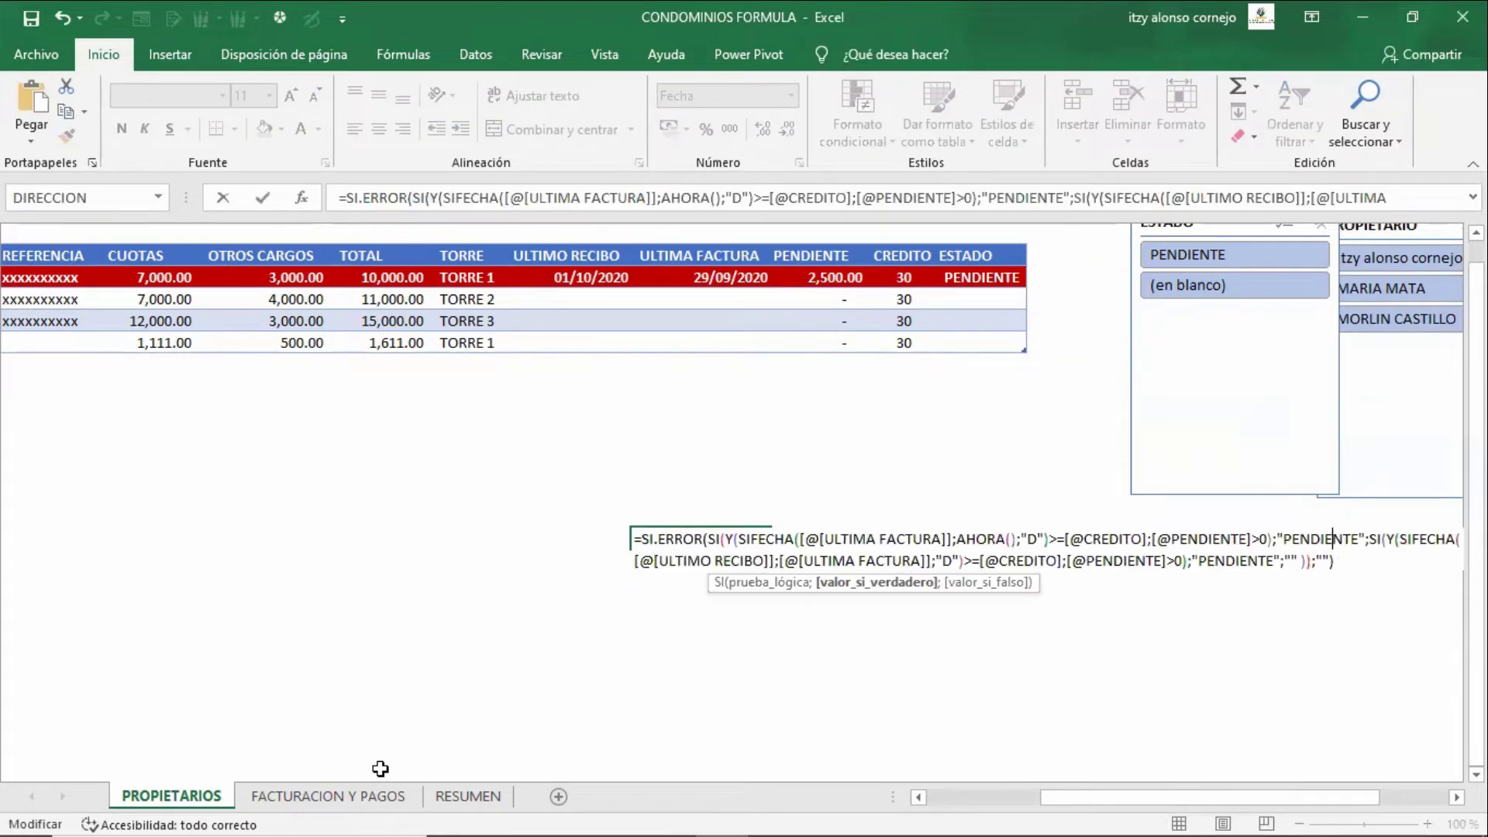
{"action": "key", "text": "Left"}
{"action": "key", "text": "Left"}
{"action": "key", "text": "Left"}
{"action": "key", "text": "Left"}
{"action": "key", "text": "Left"}
{"action": "key", "text": "Left"}
{"action": "key", "text": "Left"}
{"action": "key", "text": "Left"}
{"action": "key", "text": "Left"}
{"action": "key", "text": "Left"}
{"action": "key", "text": "Left"}
{"action": "key", "text": "Left"}
{"action": "key", "text": "Left"}
{"action": "key", "text": "Left"}
{"action": "key", "text": "Left"}
{"action": "key", "text": "Left"}
{"action": "key", "text": "Left"}
{"action": "key", "text": "Left"}
{"action": "key", "text": "Left"}
{"action": "key", "text": "Left"}
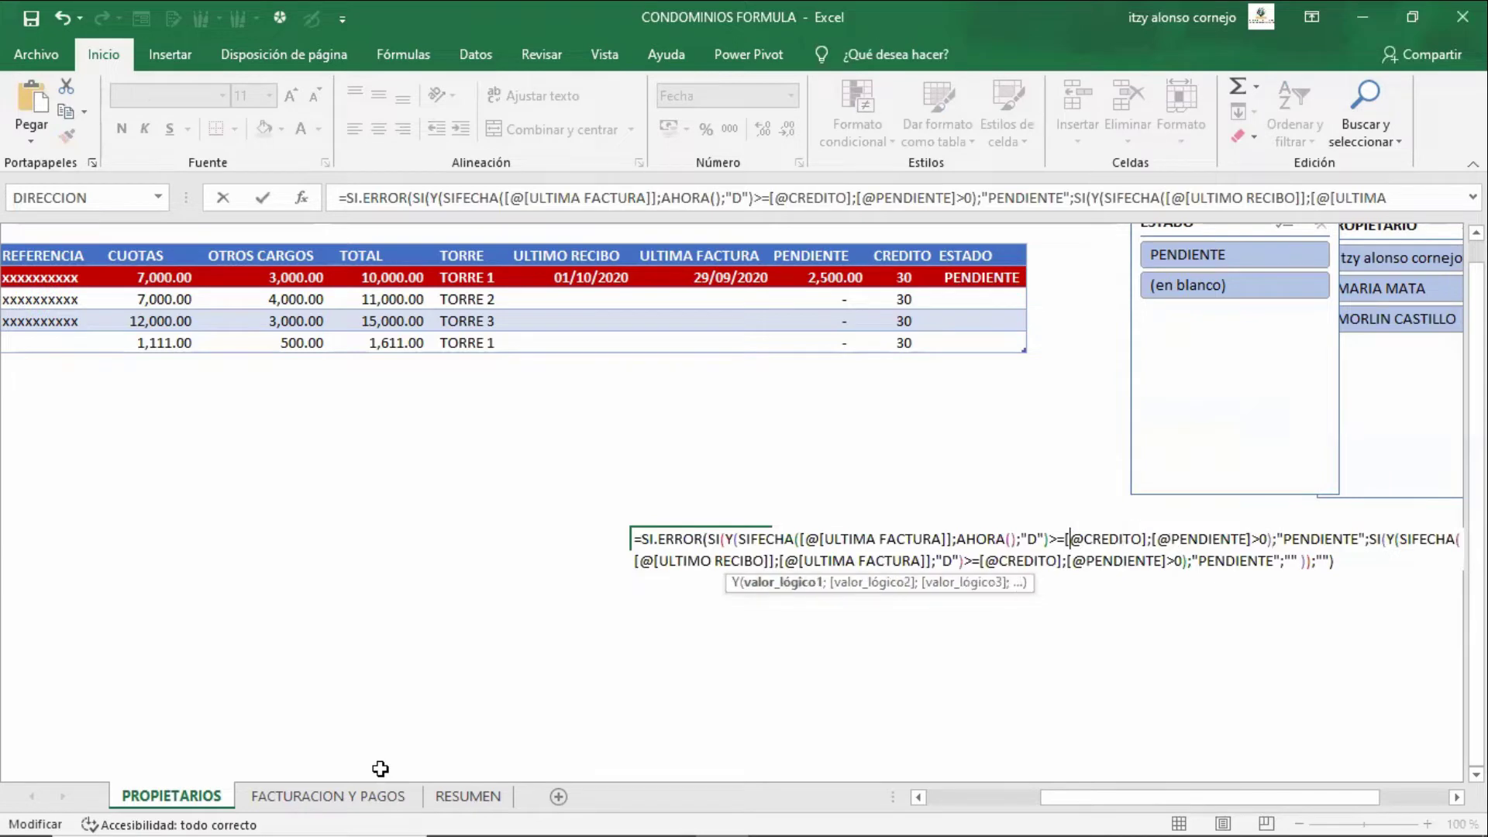
{"action": "key", "text": "Right"}
{"action": "key", "text": "Right"}
{"action": "key", "text": "Right"}
{"action": "key", "text": "Right"}
{"action": "key", "text": "Right"}
{"action": "key", "text": "Right"}
{"action": "key", "text": "Right"}
{"action": "key", "text": "Right"}
{"action": "key", "text": "Right"}
{"action": "key", "text": "Right"}
{"action": "key", "text": "Right"}
{"action": "key", "text": "Right"}
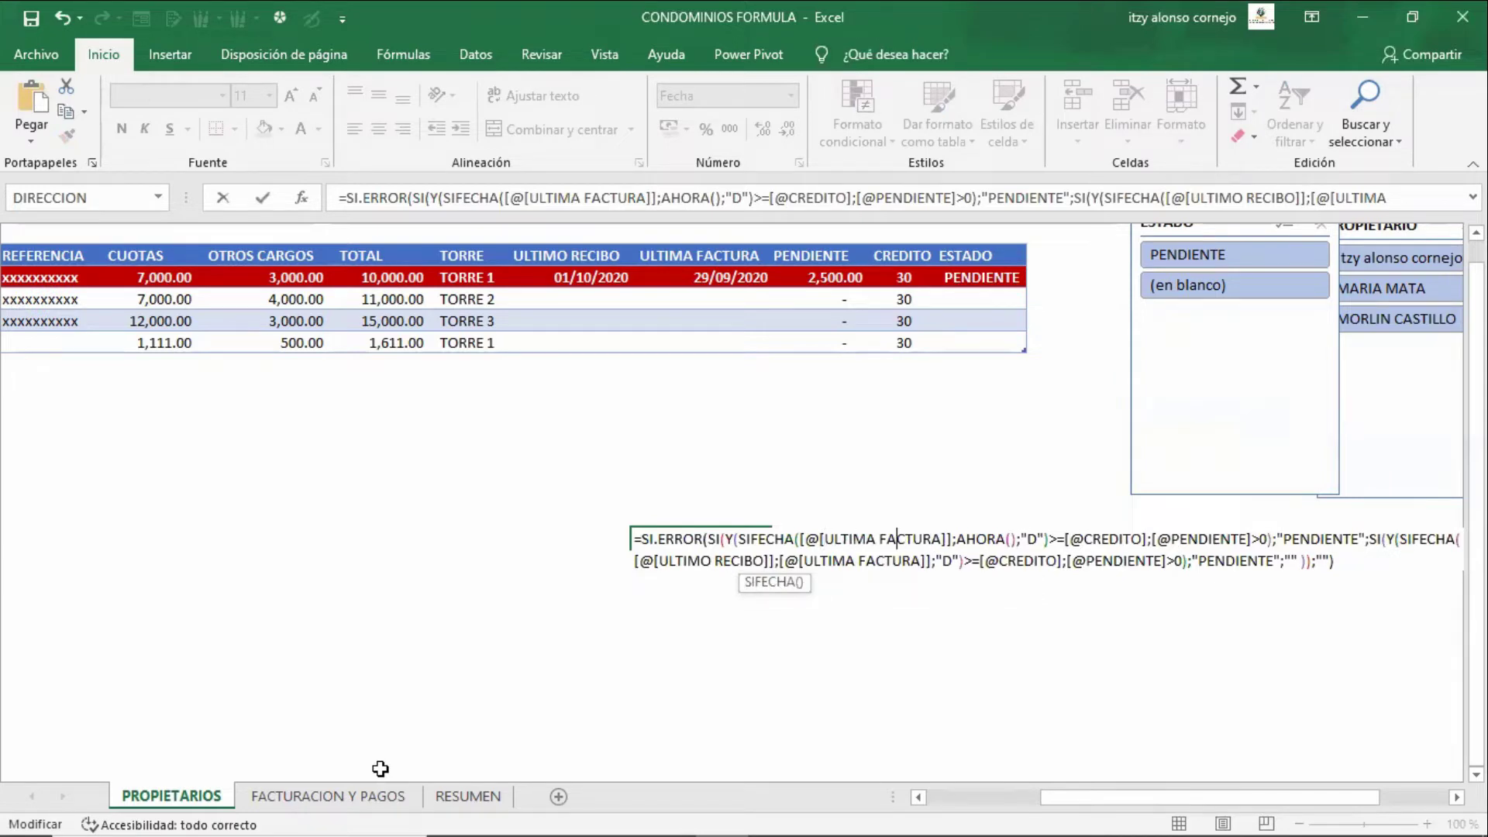
{"action": "key", "text": "Right"}
{"action": "key", "text": "Right"}
{"action": "key", "text": "Right"}
{"action": "key", "text": "Right"}
{"action": "key", "text": "Right"}
{"action": "key", "text": "Right"}
{"action": "key", "text": "shift+Left"}
{"action": "key", "text": "shift+Left"}
{"action": "key", "text": "shift+Left"}
{"action": "key", "text": "shift+Left"}
{"action": "key", "text": "shift+Left"}
{"action": "key", "text": "shift+Left"}
{"action": "key", "text": "shift+Left"}
{"action": "key", "text": "shift+Left"}
{"action": "key", "text": "shift+Left"}
{"action": "key", "text": "shift+Left"}
{"action": "key", "text": "shift+Left"}
{"action": "key", "text": "shift+Left"}
{"action": "key", "text": "shift+Left"}
{"action": "key", "text": "shift+Left"}
{"action": "key", "text": "shift+Left"}
{"action": "key", "text": "shift+Left"}
{"action": "key", "text": "shift+Left"}
{"action": "key", "text": "shift+Left"}
{"action": "key", "text": "shift+Left"}
{"action": "key", "text": "shift+Left"}
{"action": "key", "text": "shift+Left"}
{"action": "key", "text": "shift+Left"}
{"action": "key", "text": "shift+Left"}
{"action": "key", "text": "shift+Left"}
{"action": "key", "text": "shift+Left"}
{"action": "key", "text": "shift+Left"}
{"action": "key", "text": "shift+Left"}
{"action": "key", "text": "shift+Left"}
{"action": "key", "text": "shift+Left"}
{"action": "key", "text": "shift+Left"}
{"action": "key", "text": "shift+Left"}
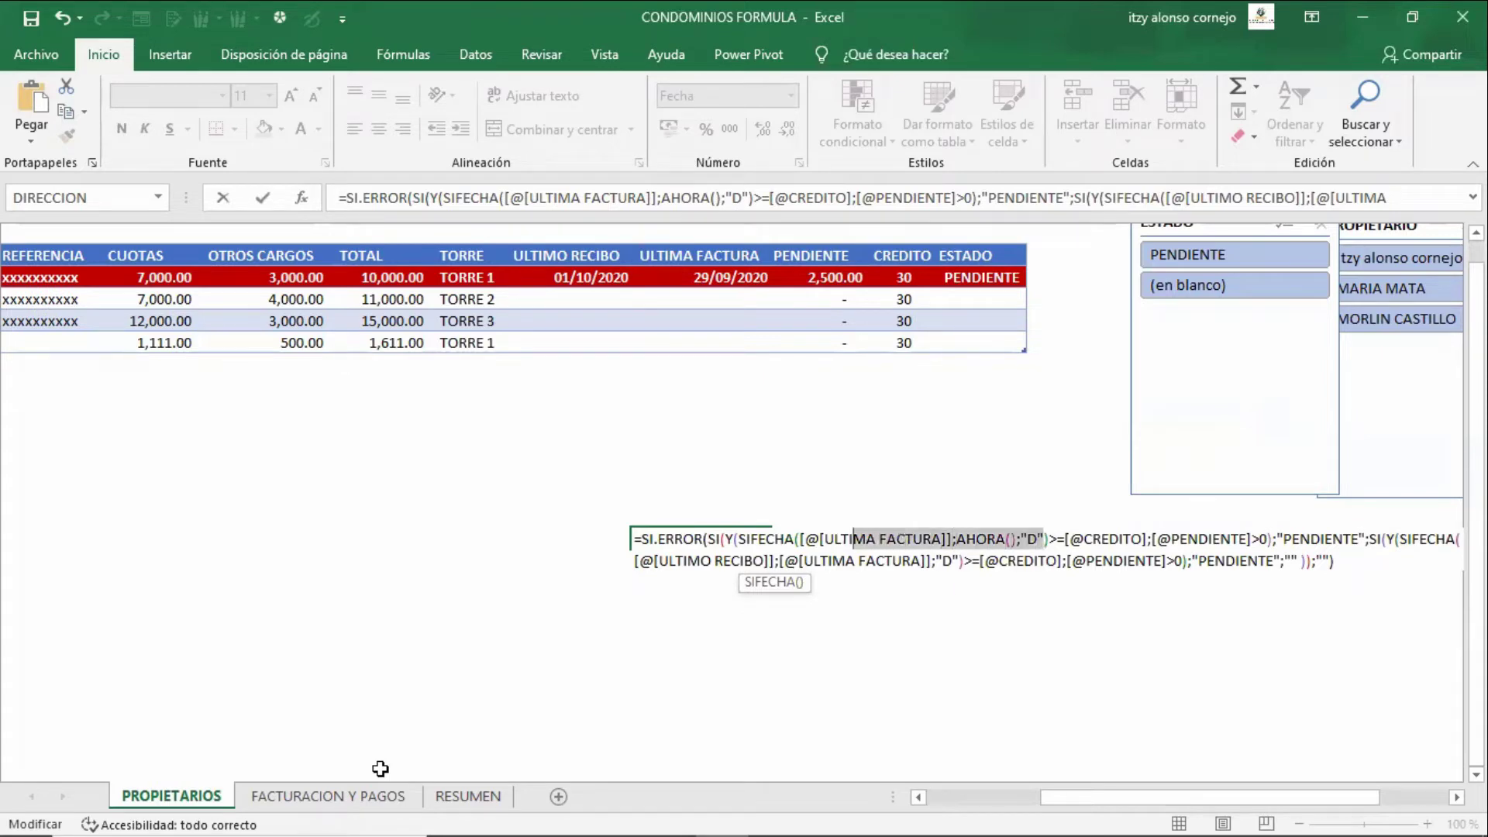
{"action": "key", "text": "Escape"}
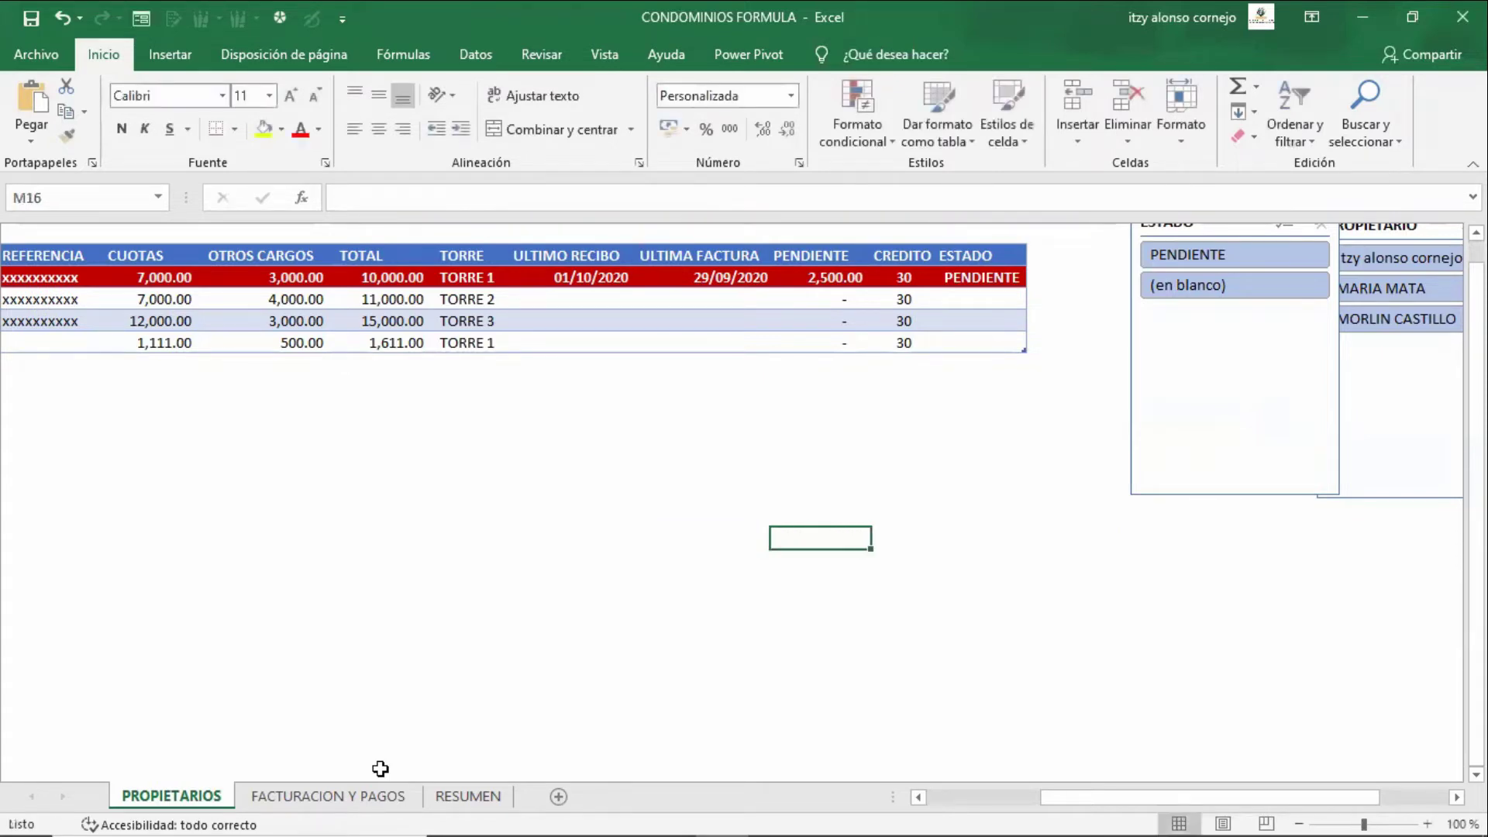
- Enter a SIFECHA formula in M16 from start date K4 to end date L4, returning #¡NUM!
{"action": "type", "text": "=sifi"}
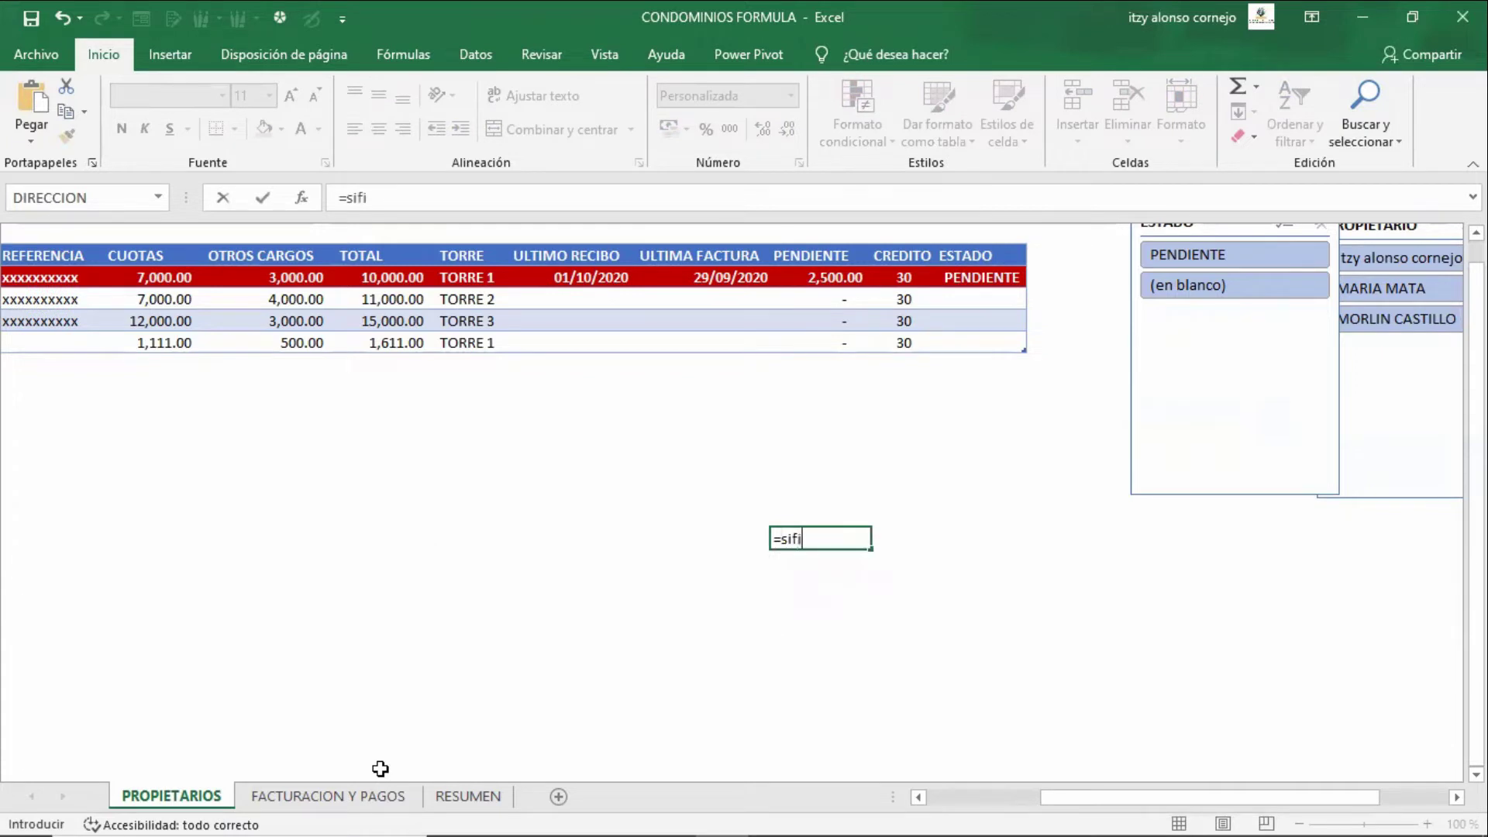
{"action": "key", "text": "BackSpace"}
{"action": "type", "text": "echa("}
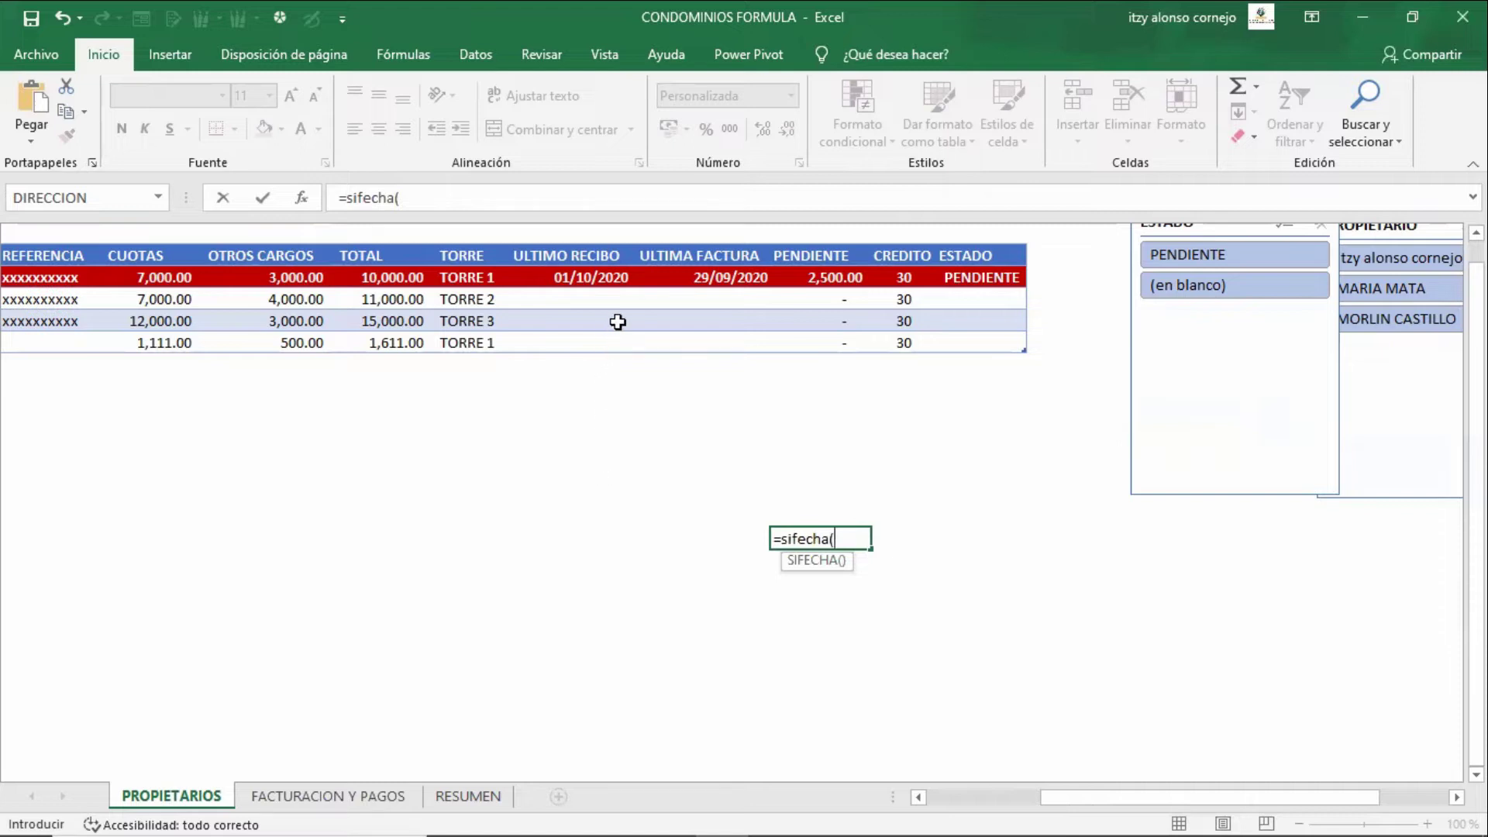
{"action": "left_click", "coordinate": [613, 278]}
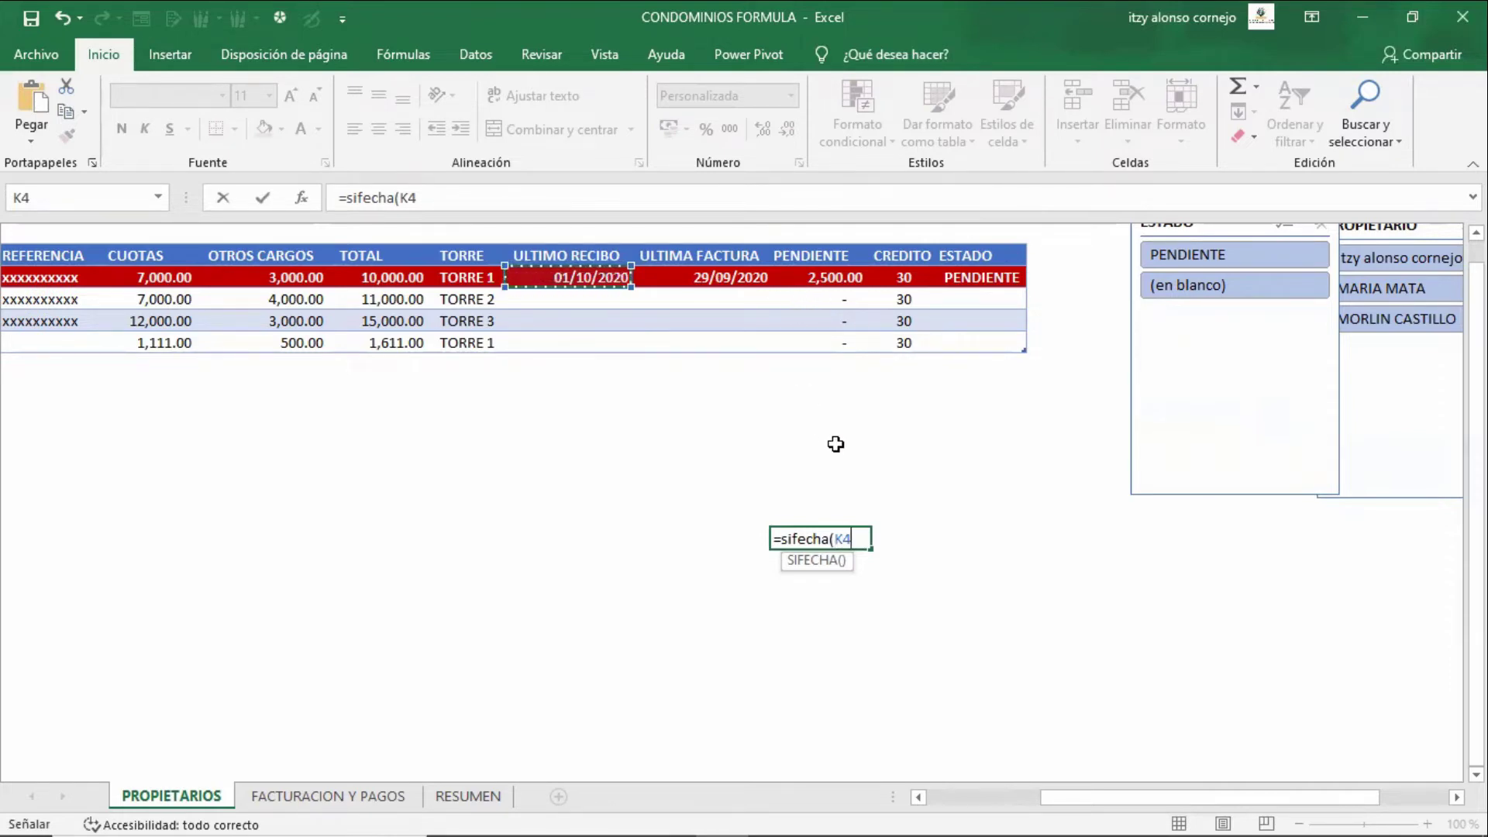
{"action": "type", "text": ";"}
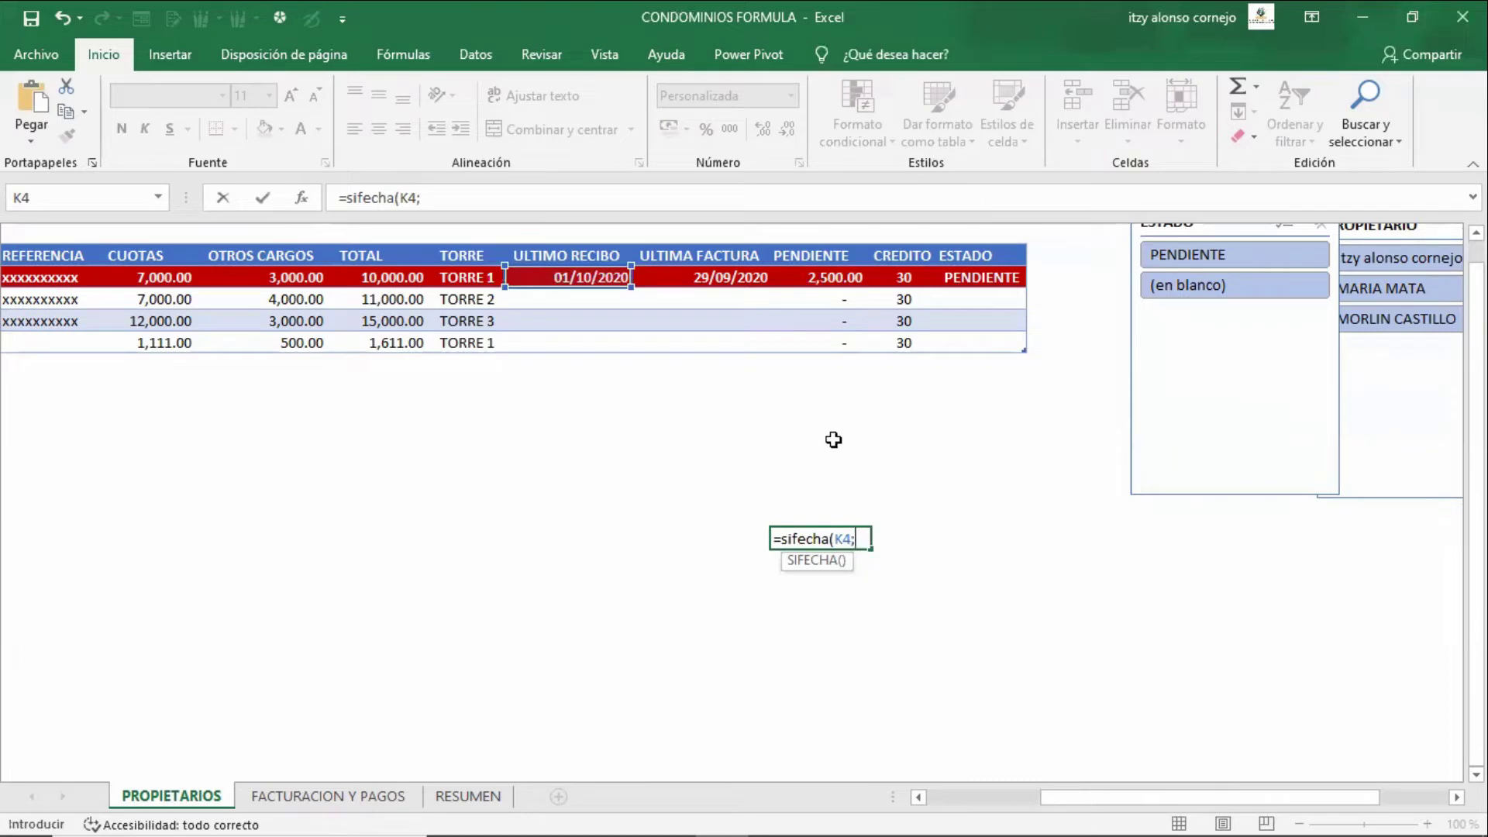
{"action": "left_click", "coordinate": [719, 277]}
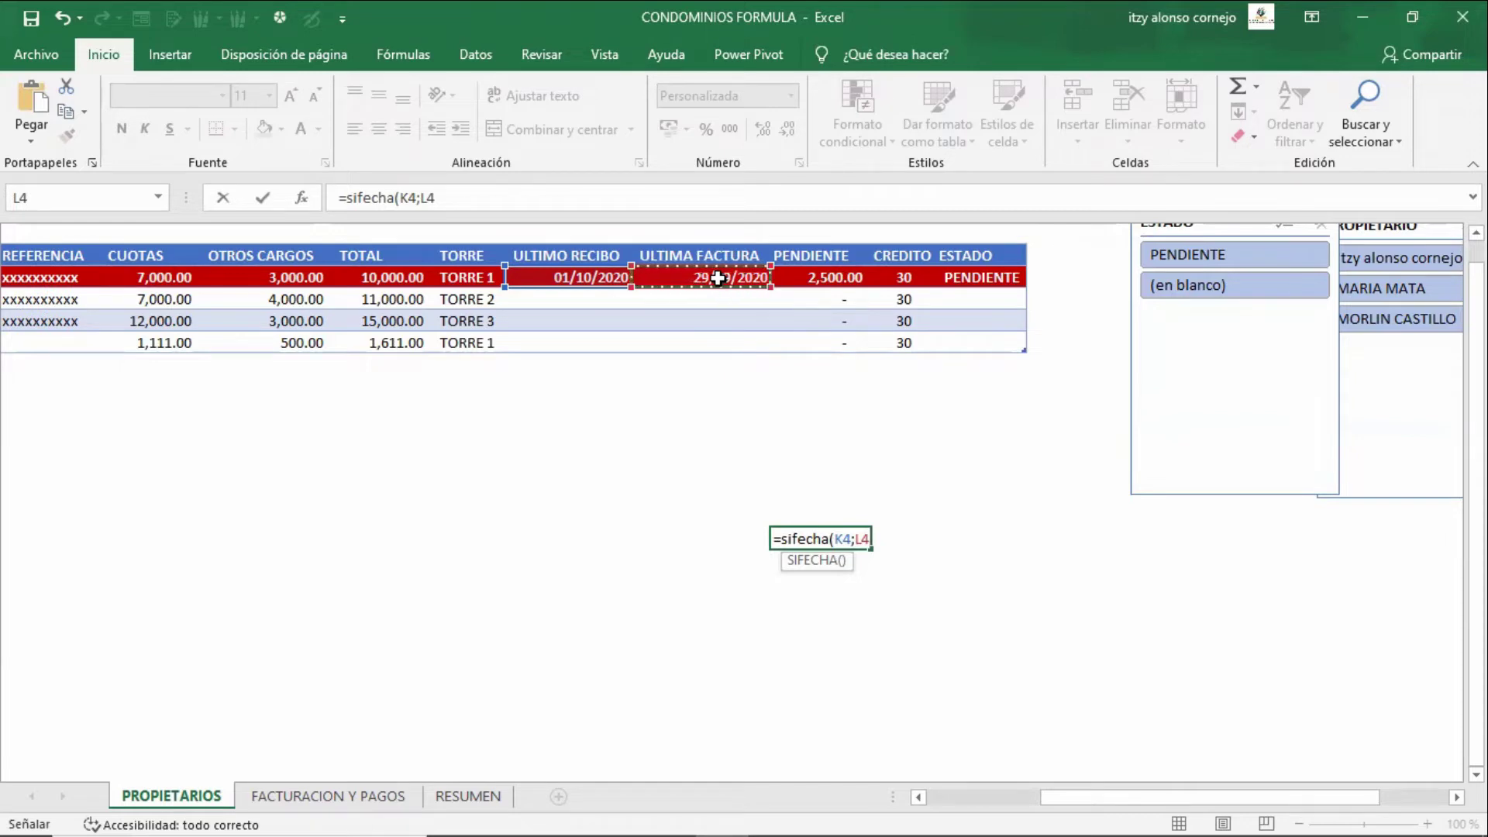
{"action": "left_click_drag", "start_coordinate": [719, 278], "coordinate": [746, 315]}
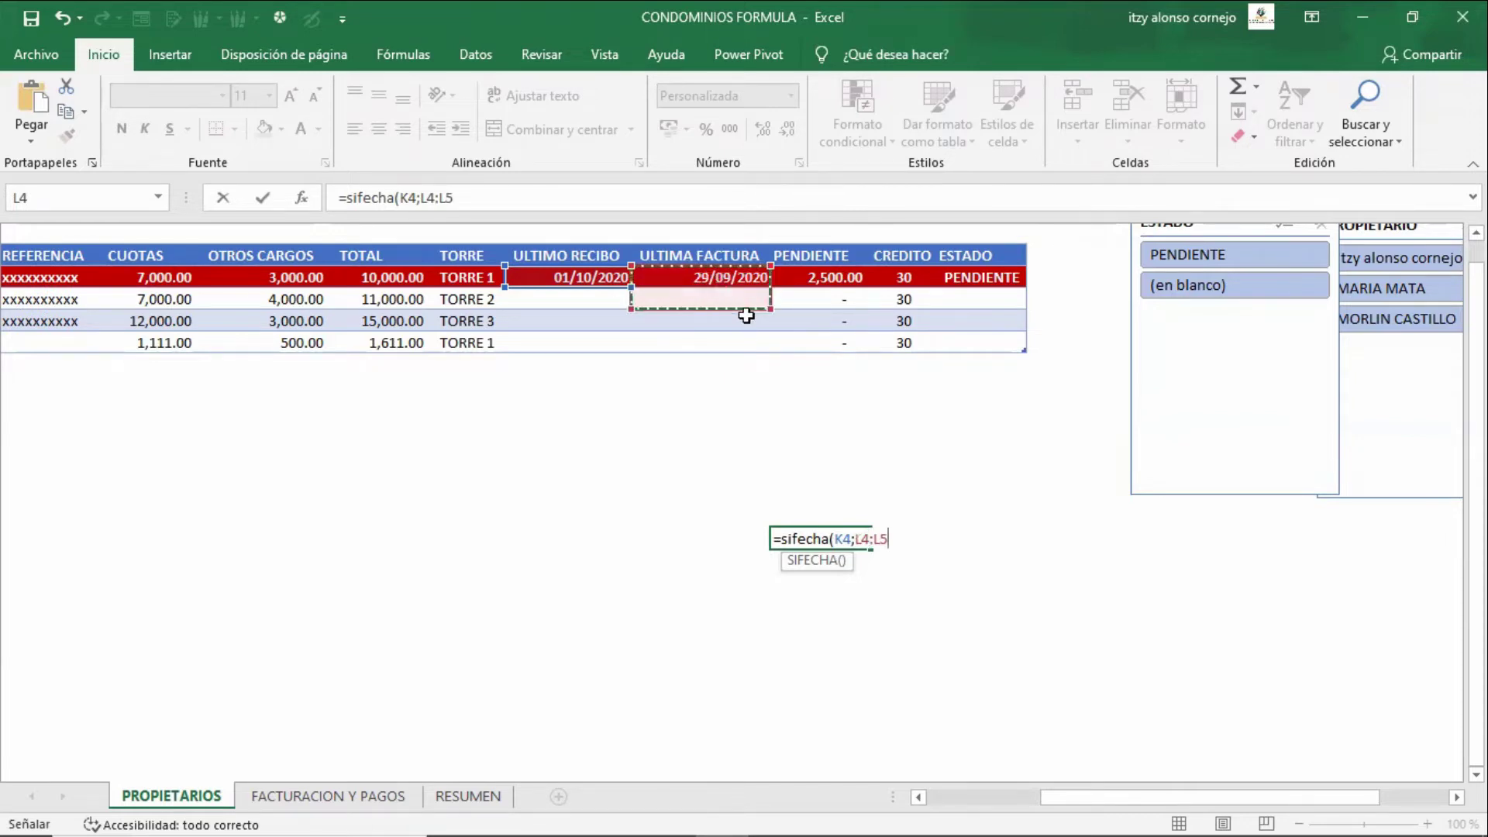
{"action": "left_click", "coordinate": [692, 294]}
{"action": "left_click", "coordinate": [709, 282]}
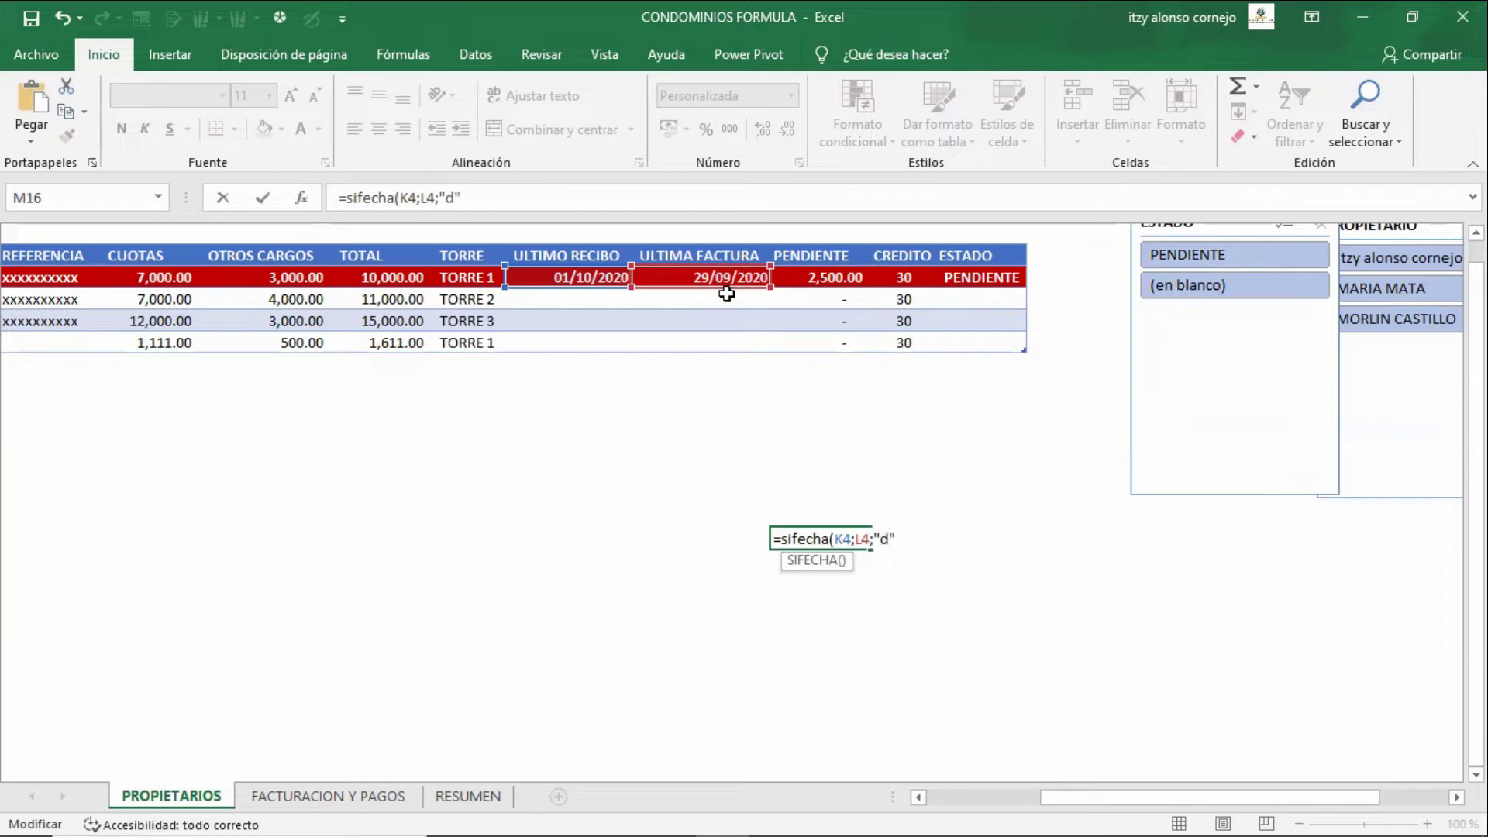
{"action": "type", "text": ")"}
{"action": "key", "text": "Return"}
- Edit the SIFECHA formula between its K4 and L4 references, then return to the first PENDIENTE cell
{"action": "key", "text": "Up"}
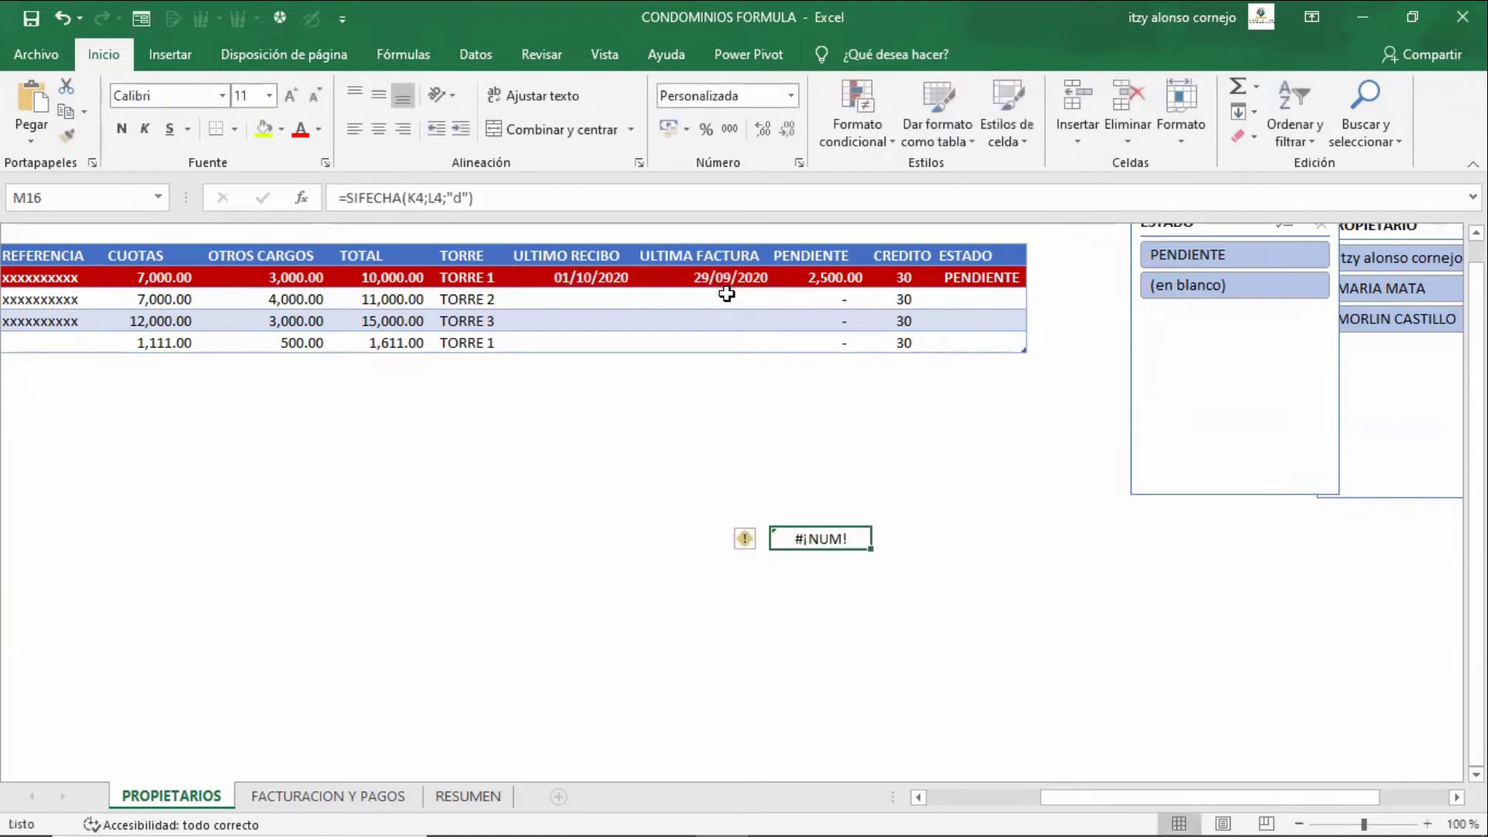
{"action": "key", "text": "F2"}
{"action": "key", "text": "Left"}
{"action": "key", "text": "Left"}
{"action": "key", "text": "Left"}
{"action": "key", "text": "Left"}
{"action": "key", "text": "Left"}
{"action": "key", "text": "Left"}
{"action": "key", "text": "Left"}
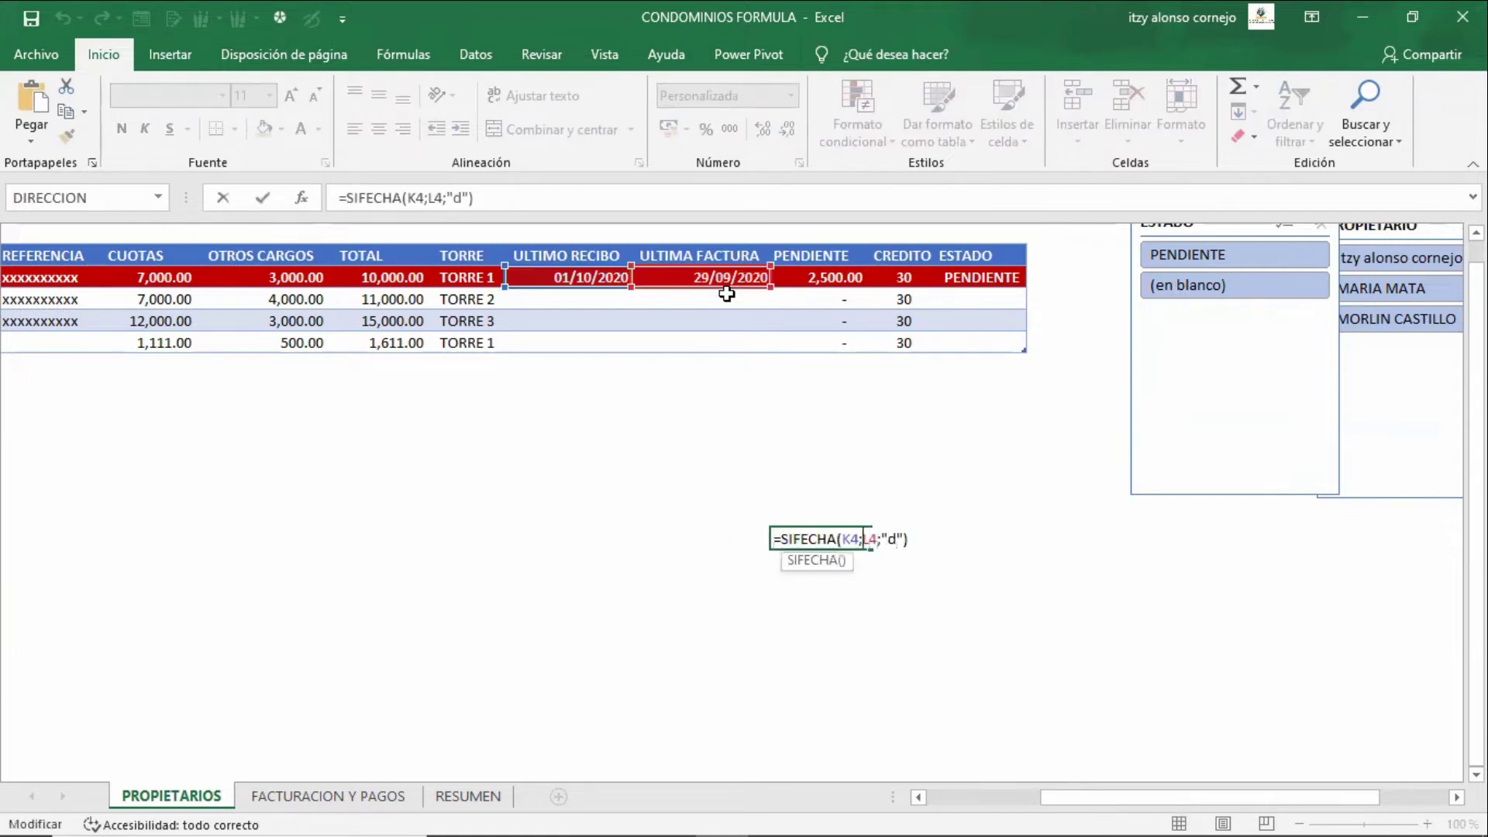
{"action": "key", "text": "Left"}
{"action": "key", "text": "Left"}
{"action": "key", "text": "Left"}
{"action": "key", "text": "Delete"}
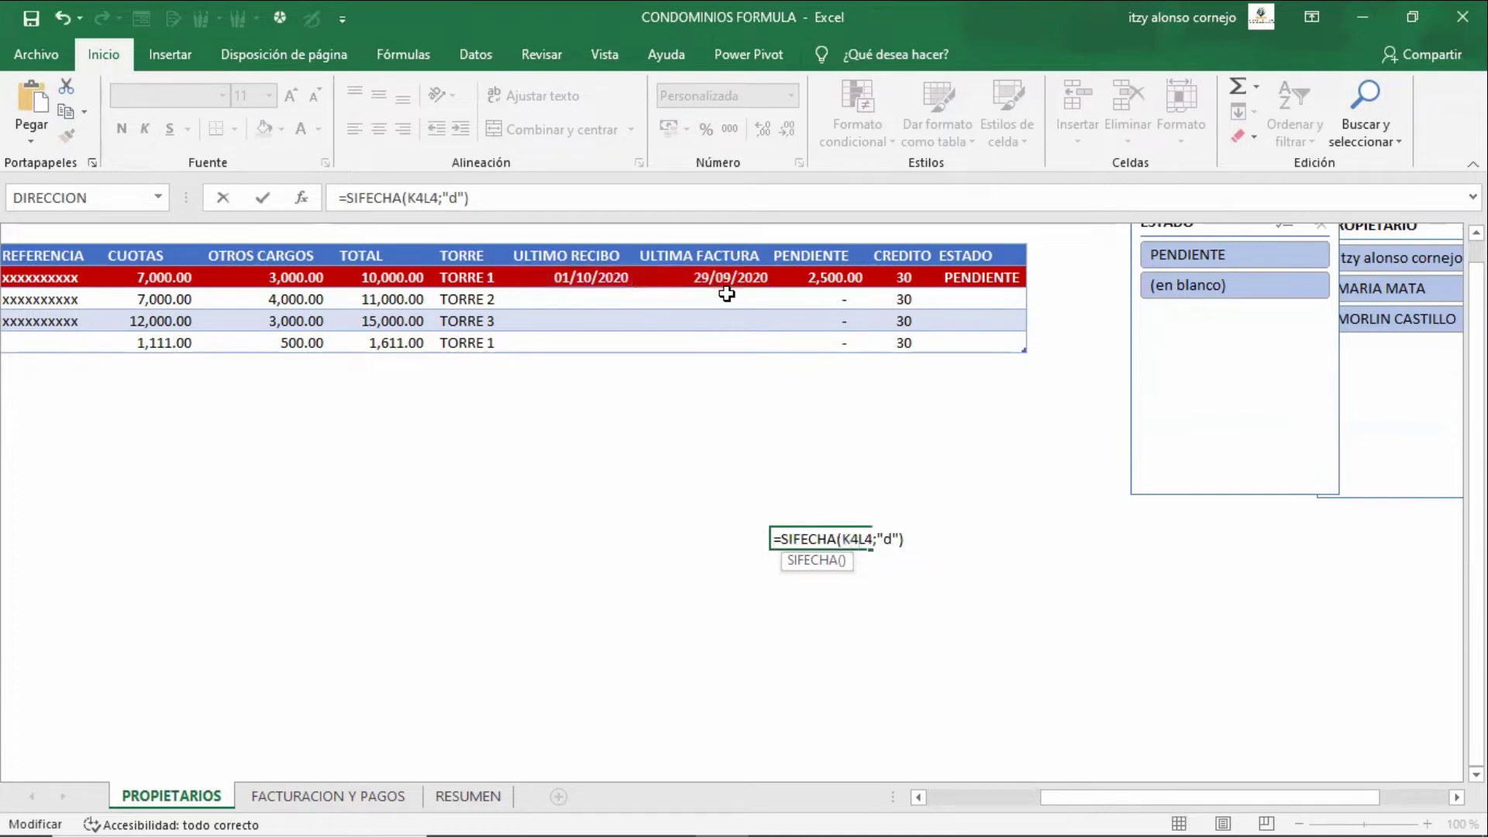
{"action": "key", "text": "ctrl+Return"}
{"action": "key", "text": "Up"}
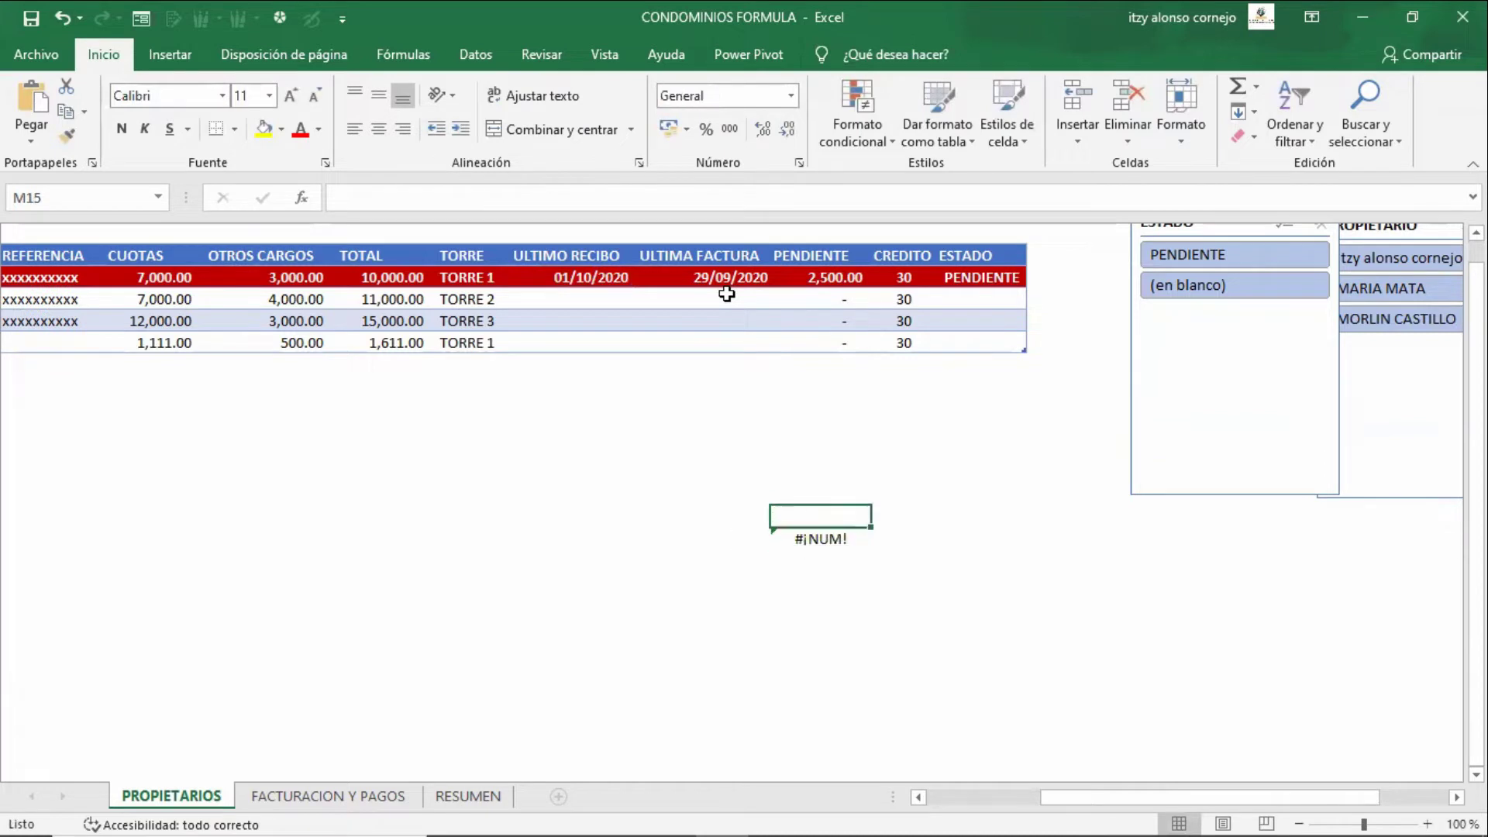
{"action": "key", "text": "ctrl+Up"}
{"action": "key", "text": "ctrl+Up"}
{"action": "key", "text": "Down"}
{"action": "key", "text": "F2"}
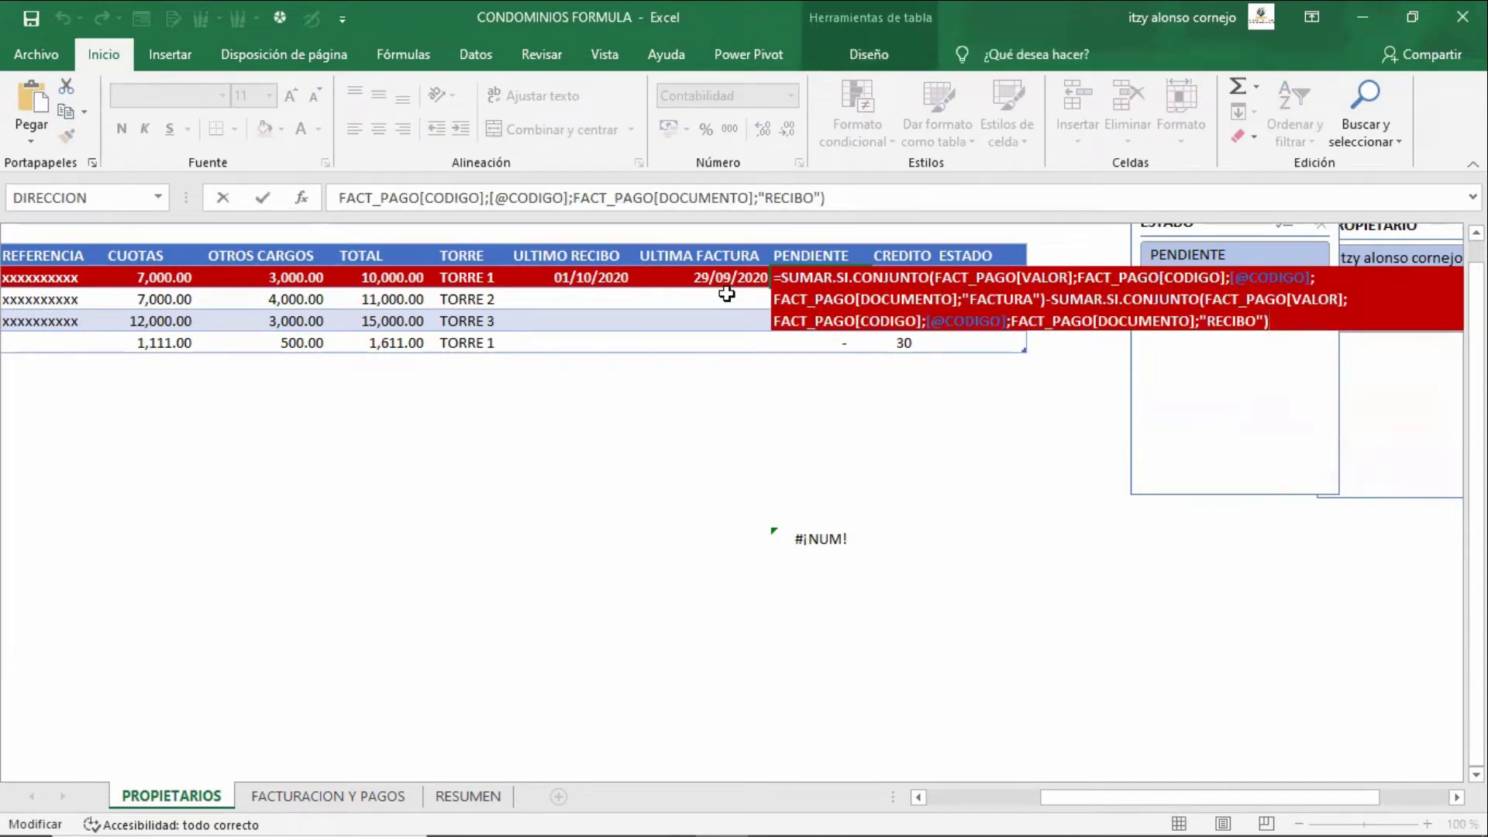
{"action": "key", "text": "Tab"}
{"action": "key", "text": "Tab"}
{"action": "key", "text": "F2"}
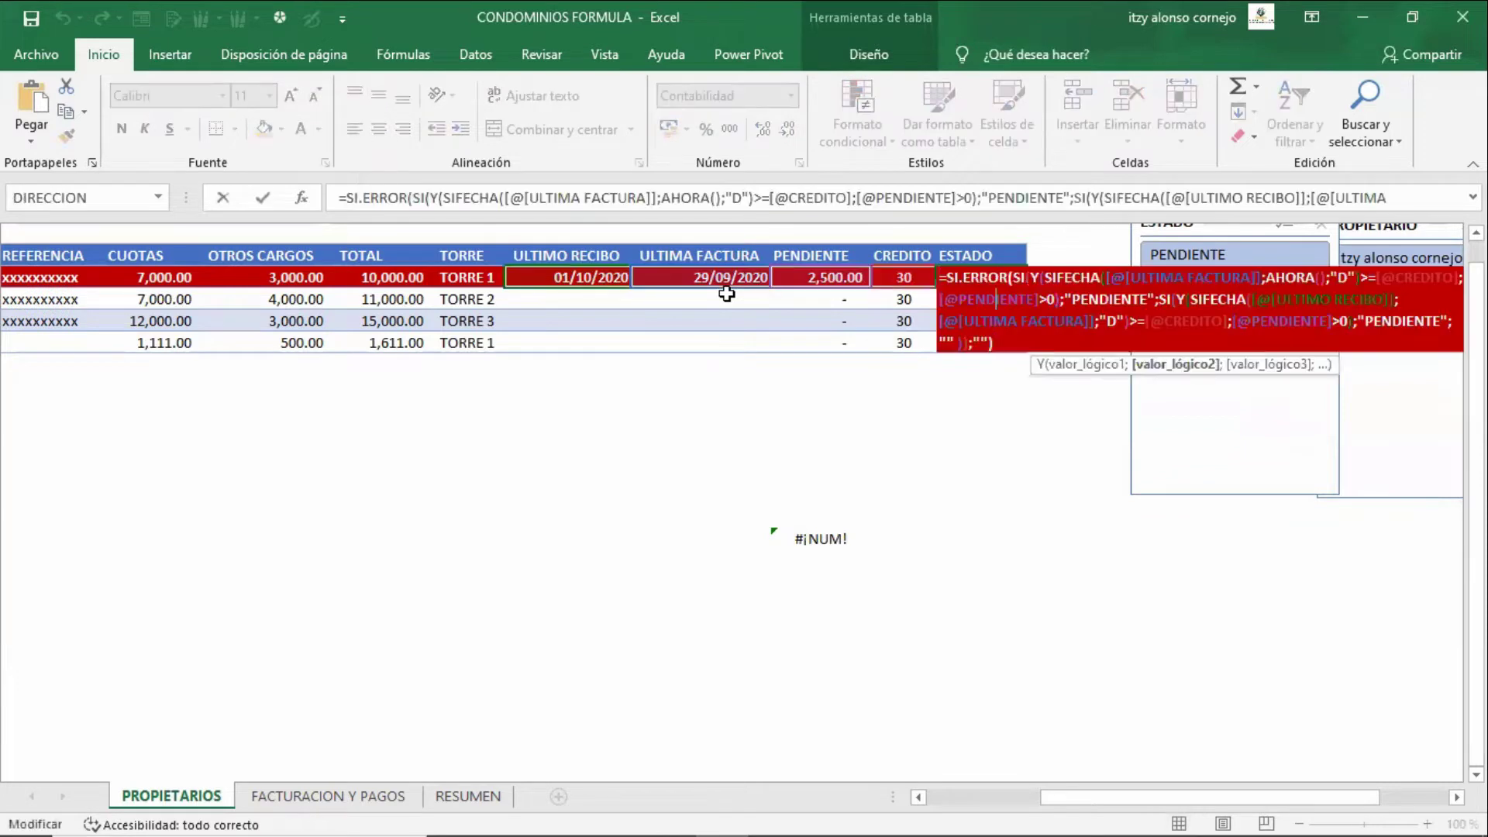
{"action": "key", "text": "Up"}
{"action": "key", "text": "Right"}
{"action": "key", "text": "Right"}
{"action": "key", "text": "Right"}
{"action": "key", "text": "Right"}
{"action": "key", "text": "Right"}
{"action": "key", "text": "Right"}
{"action": "key", "text": "Right"}
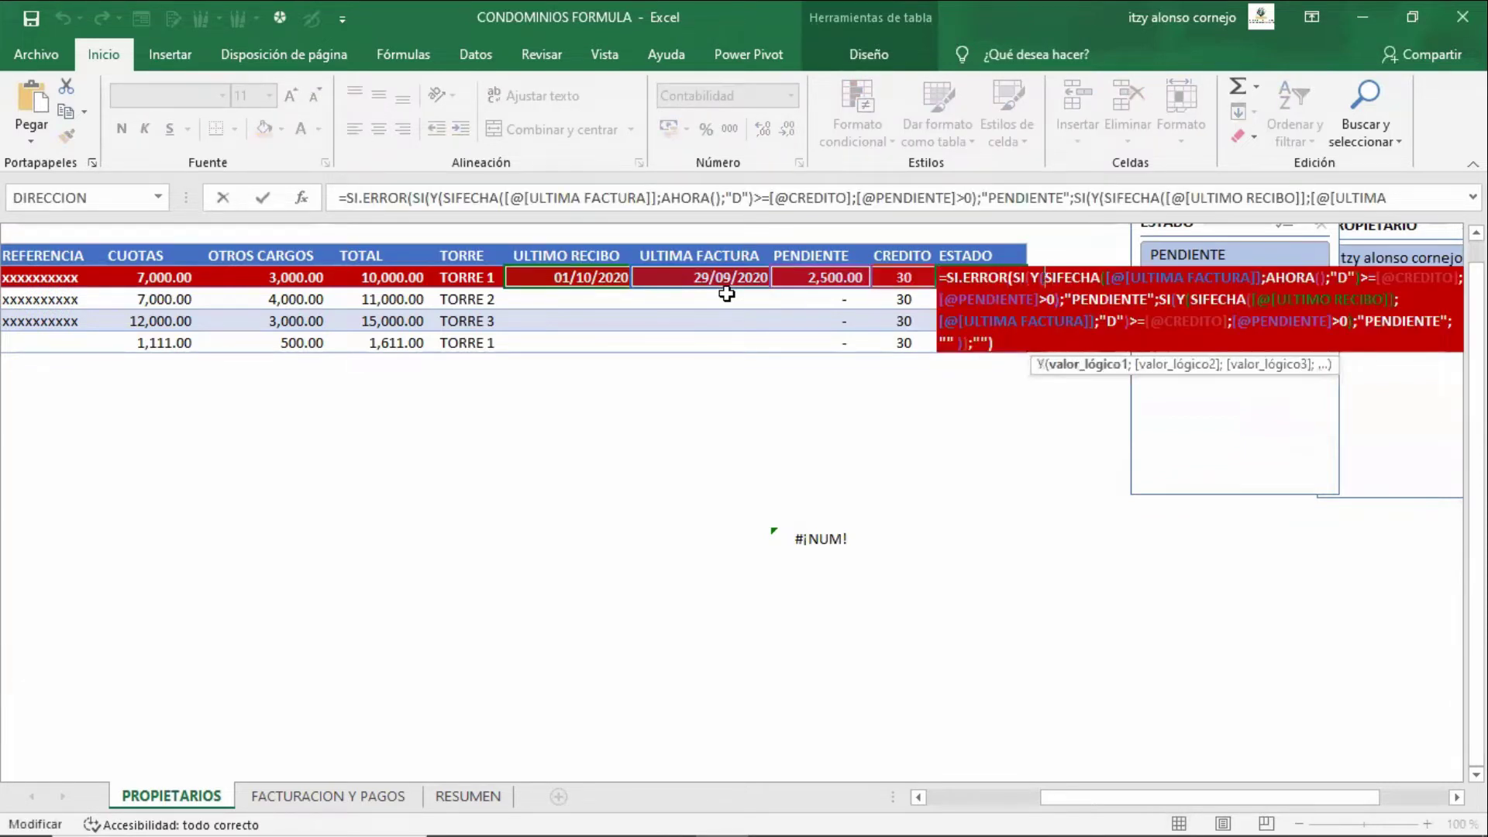
{"action": "key", "text": "Right"}
{"action": "key", "text": "Right"}
{"action": "key", "text": "Right"}
{"action": "key", "text": "Right"}
{"action": "key", "text": "Right"}
{"action": "key", "text": "Right"}
{"action": "key", "text": "Right"}
{"action": "key", "text": "Right"}
{"action": "key", "text": "Right"}
{"action": "key", "text": "Right"}
{"action": "key", "text": "Right"}
{"action": "key", "text": "Right"}
{"action": "key", "text": "Right"}
{"action": "key", "text": "Right"}
{"action": "key", "text": "Right"}
{"action": "key", "text": "Right"}
{"action": "key", "text": "Right"}
{"action": "key", "text": "Right"}
{"action": "key", "text": "Right"}
{"action": "key", "text": "Right"}
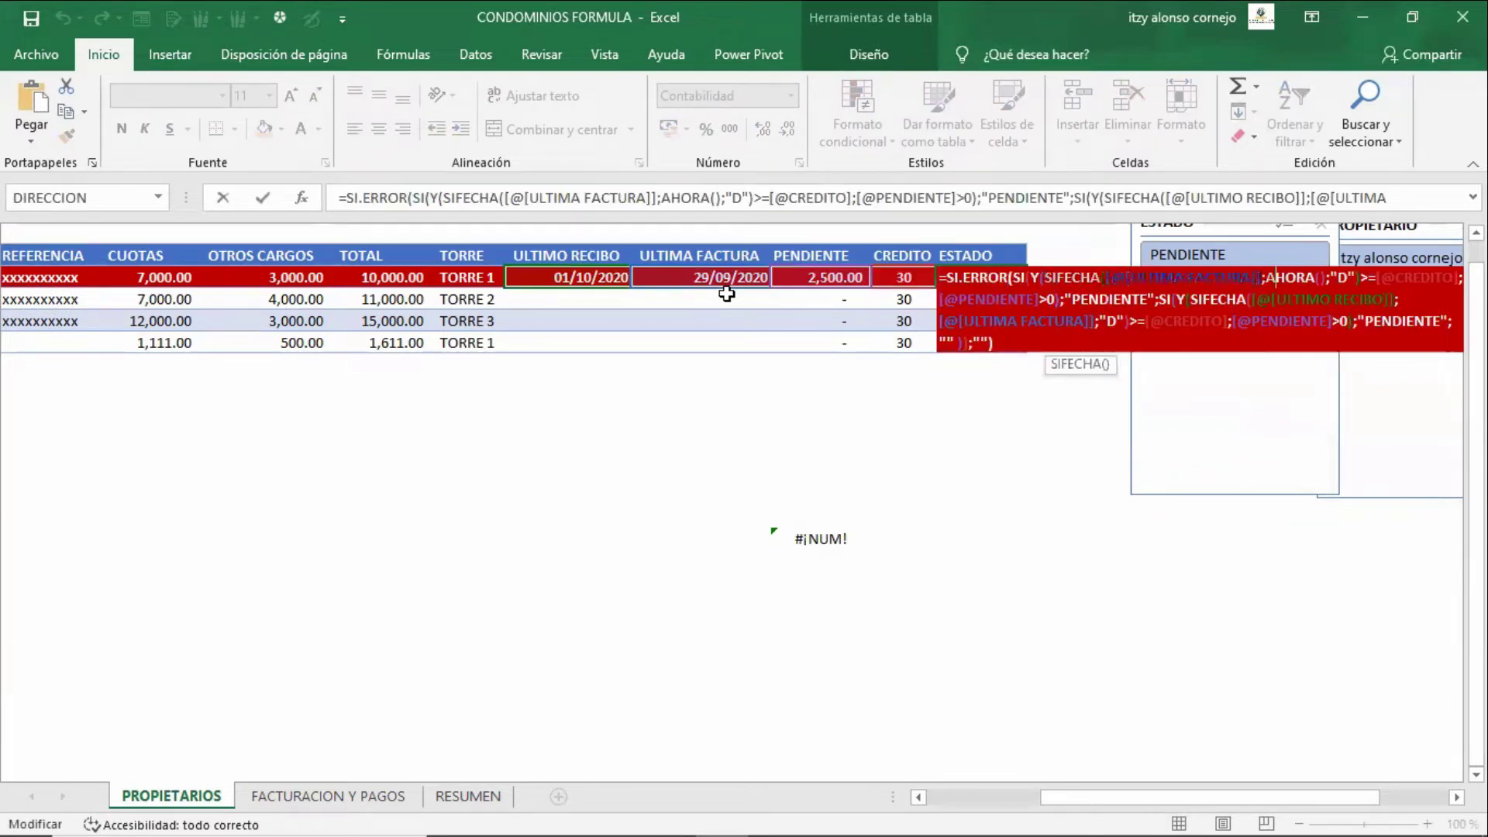
{"action": "key", "text": "Right"}
{"action": "key", "text": "Right"}
{"action": "key", "text": "Right"}
{"action": "key", "text": "Right"}
{"action": "key", "text": "Right"}
{"action": "key", "text": "Right"}
{"action": "key", "text": "Right"}
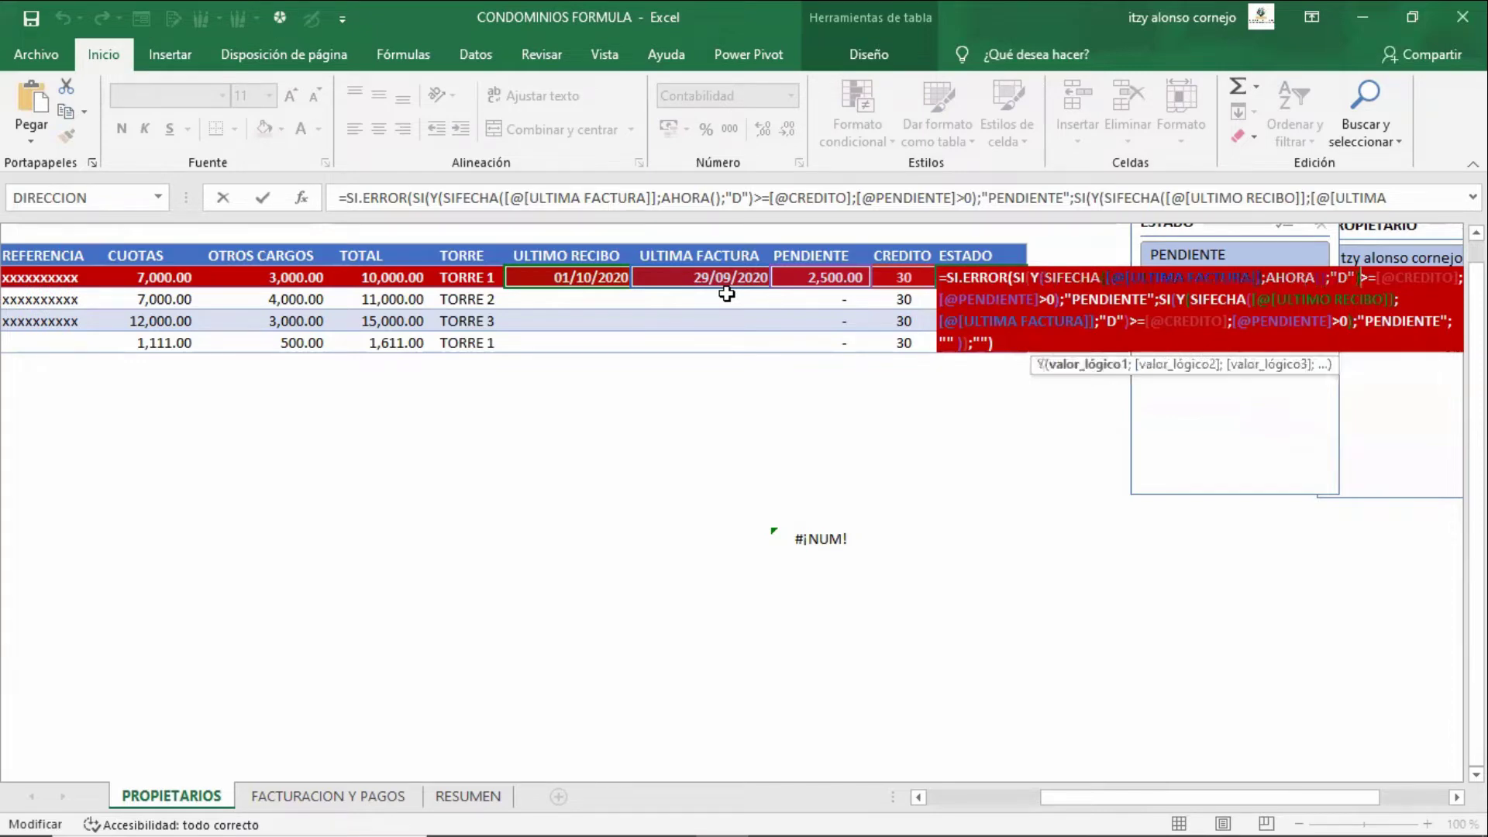
{"action": "key", "text": "Return"}
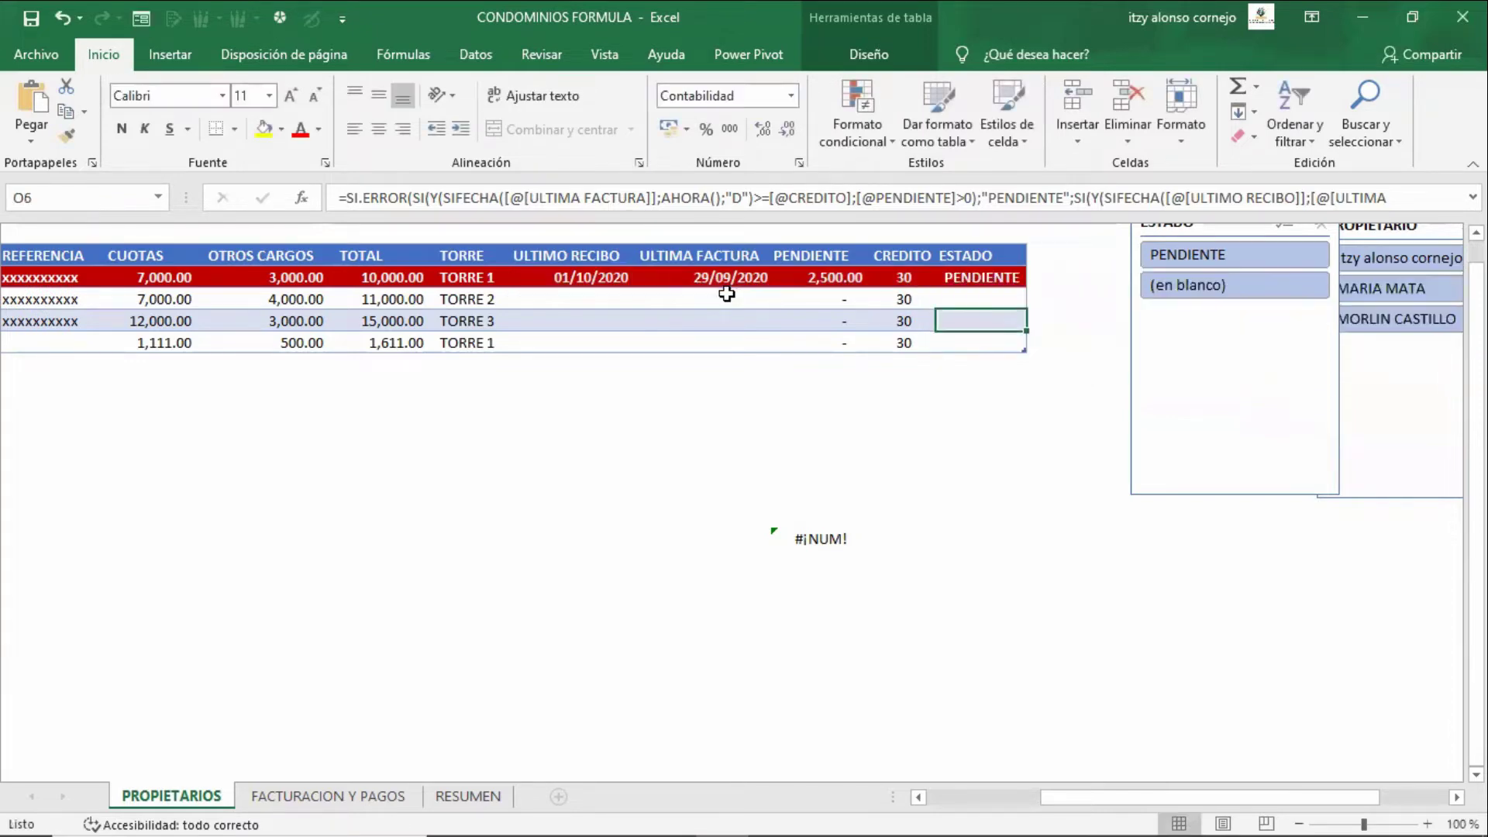
{"action": "key", "text": "Down"}
{"action": "key", "text": "Down"}
{"action": "key", "text": "Down"}
{"action": "key", "text": "Down"}
{"action": "key", "text": "Down"}
{"action": "key", "text": "Down"}
{"action": "key", "text": "Down"}
{"action": "key", "text": "Down"}
{"action": "key", "text": "Down"}
{"action": "key", "text": "Down"}
{"action": "key", "text": "Down"}
{"action": "key", "text": "Down"}
{"action": "key", "text": "Left"}
- Repoint the test SIFECHA formula from K4 and L4 to K16 and L16
{"action": "key", "text": "Up"}
{"action": "key", "text": "Left"}
{"action": "key", "text": "F2"}
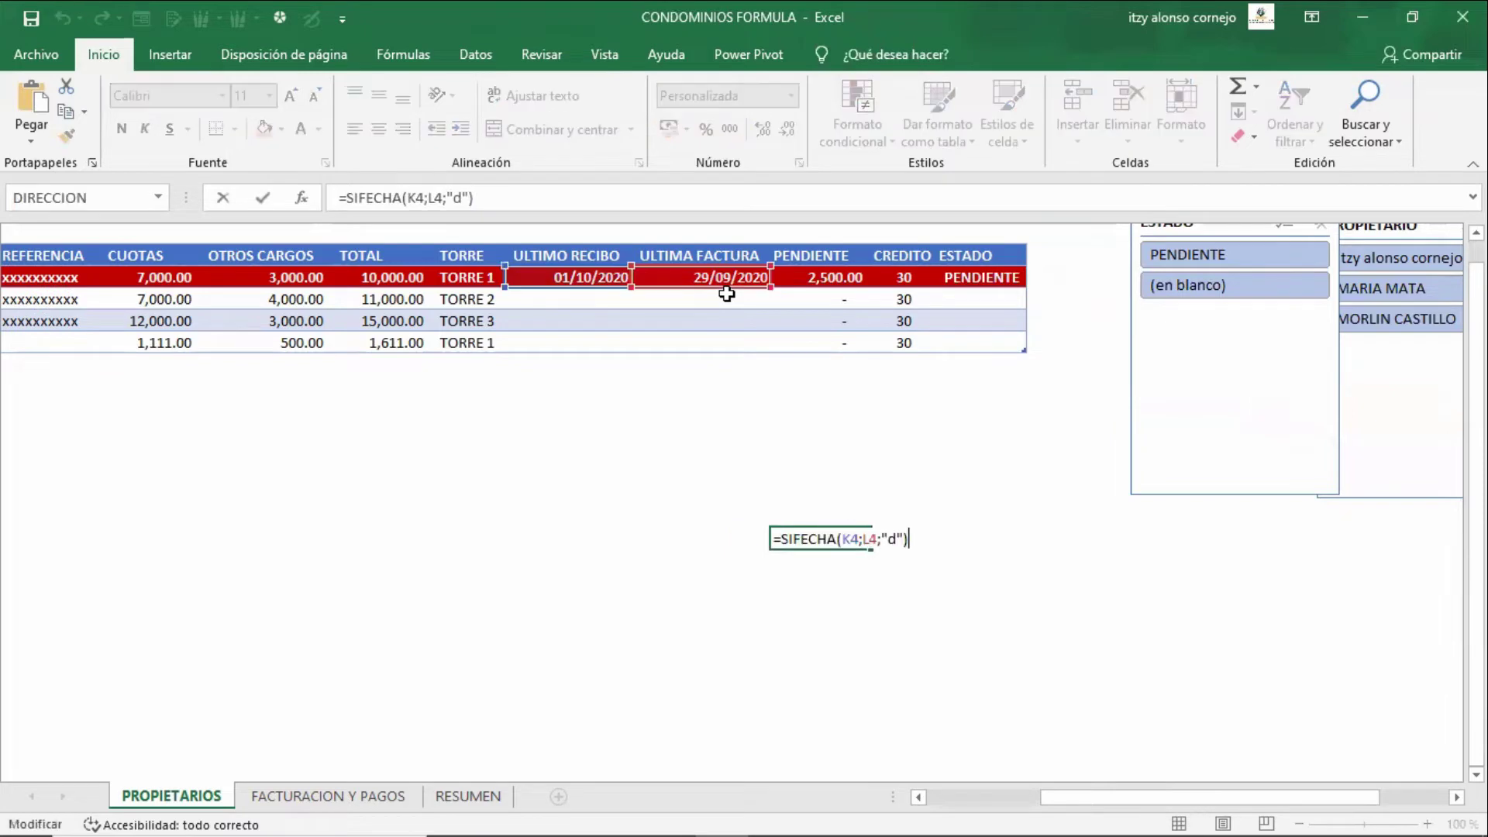
{"action": "key", "text": "Left"}
{"action": "key", "text": "Left"}
{"action": "key", "text": "Left"}
{"action": "key", "text": "Left"}
{"action": "key", "text": "Left"}
{"action": "key", "text": "Left"}
{"action": "key", "text": "Left"}
{"action": "key", "text": "Left"}
{"action": "key", "text": "Left"}
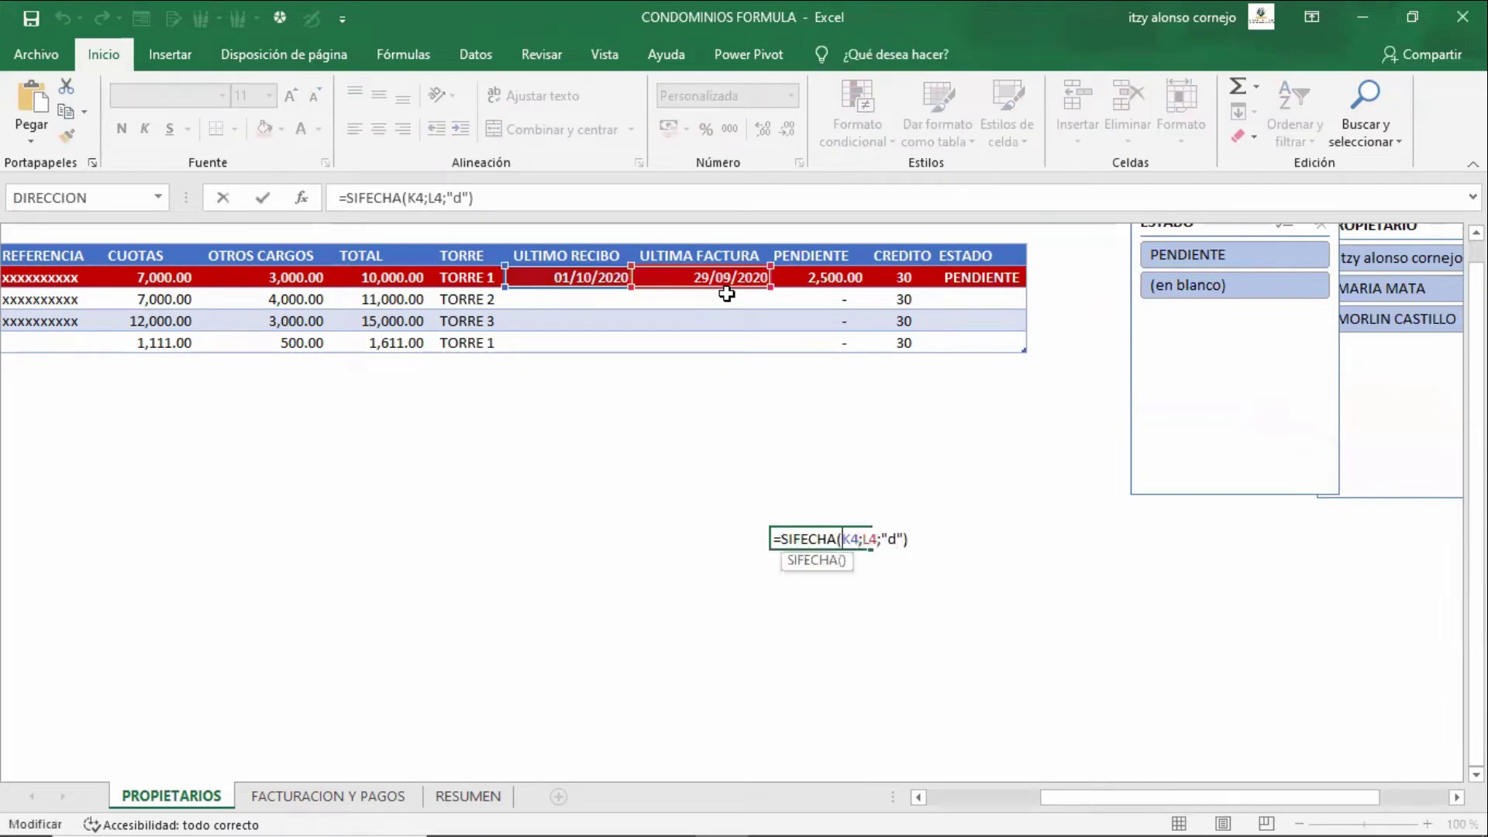
{"action": "key", "text": "BackSpace"}
{"action": "key", "text": "Delete"}
{"action": "key", "text": "Delete"}
{"action": "key", "text": "Delete"}
{"action": "key", "text": "Delete"}
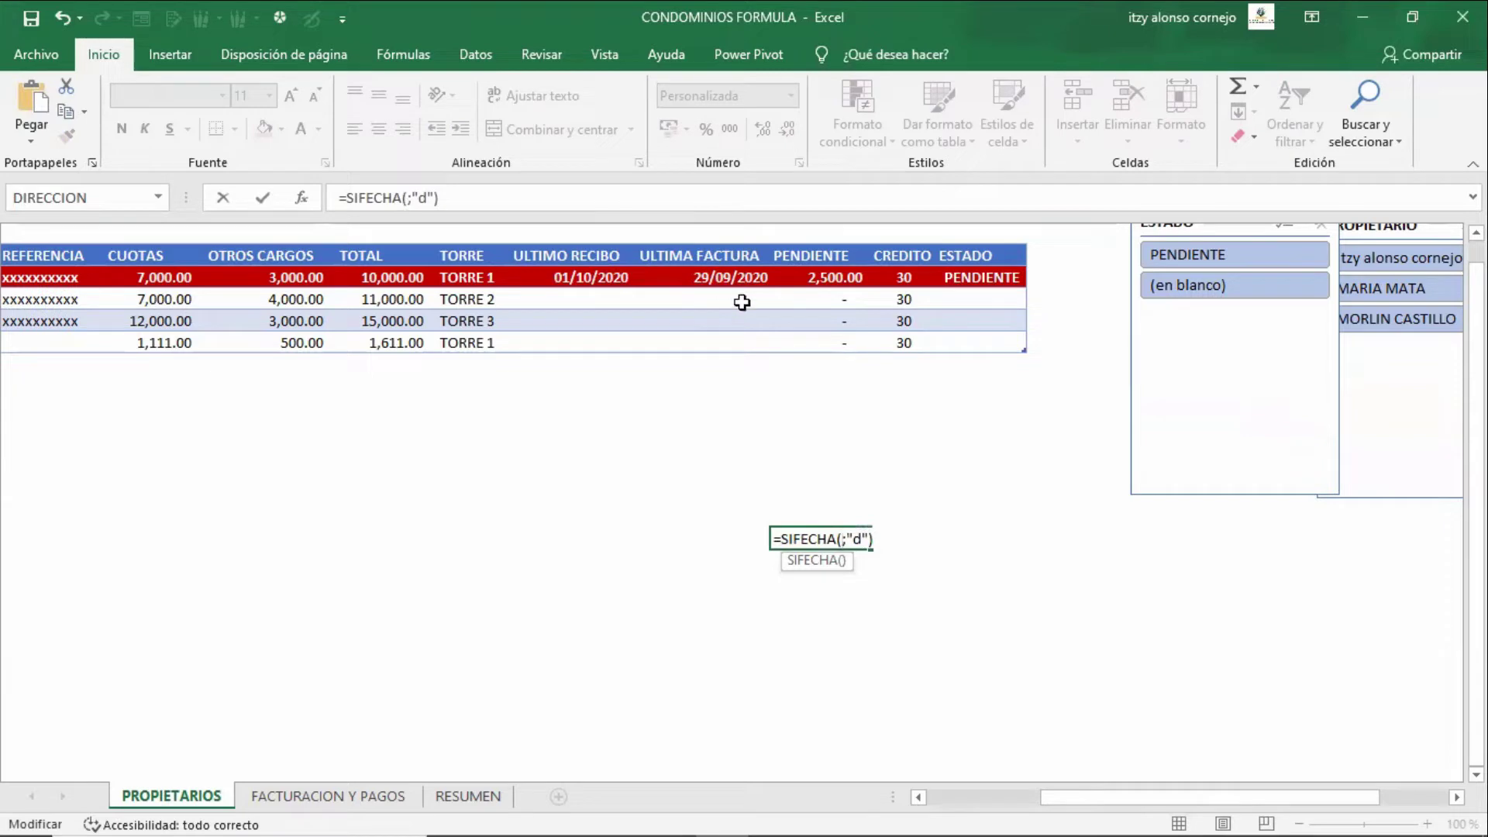
{"action": "left_click", "coordinate": [657, 535]}
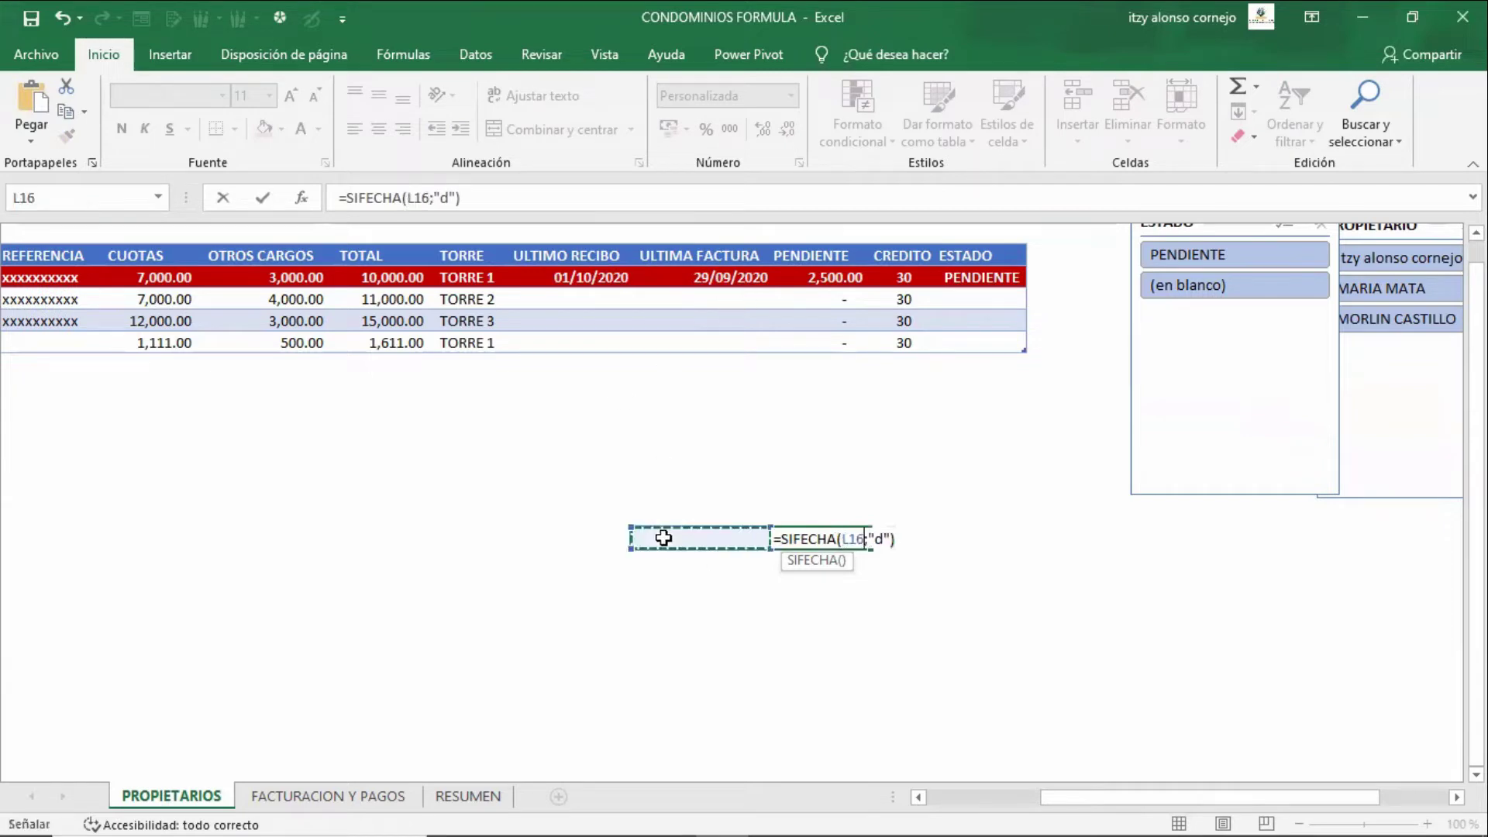
{"action": "left_click", "coordinate": [585, 538]}
{"action": "type", "text": ";"}
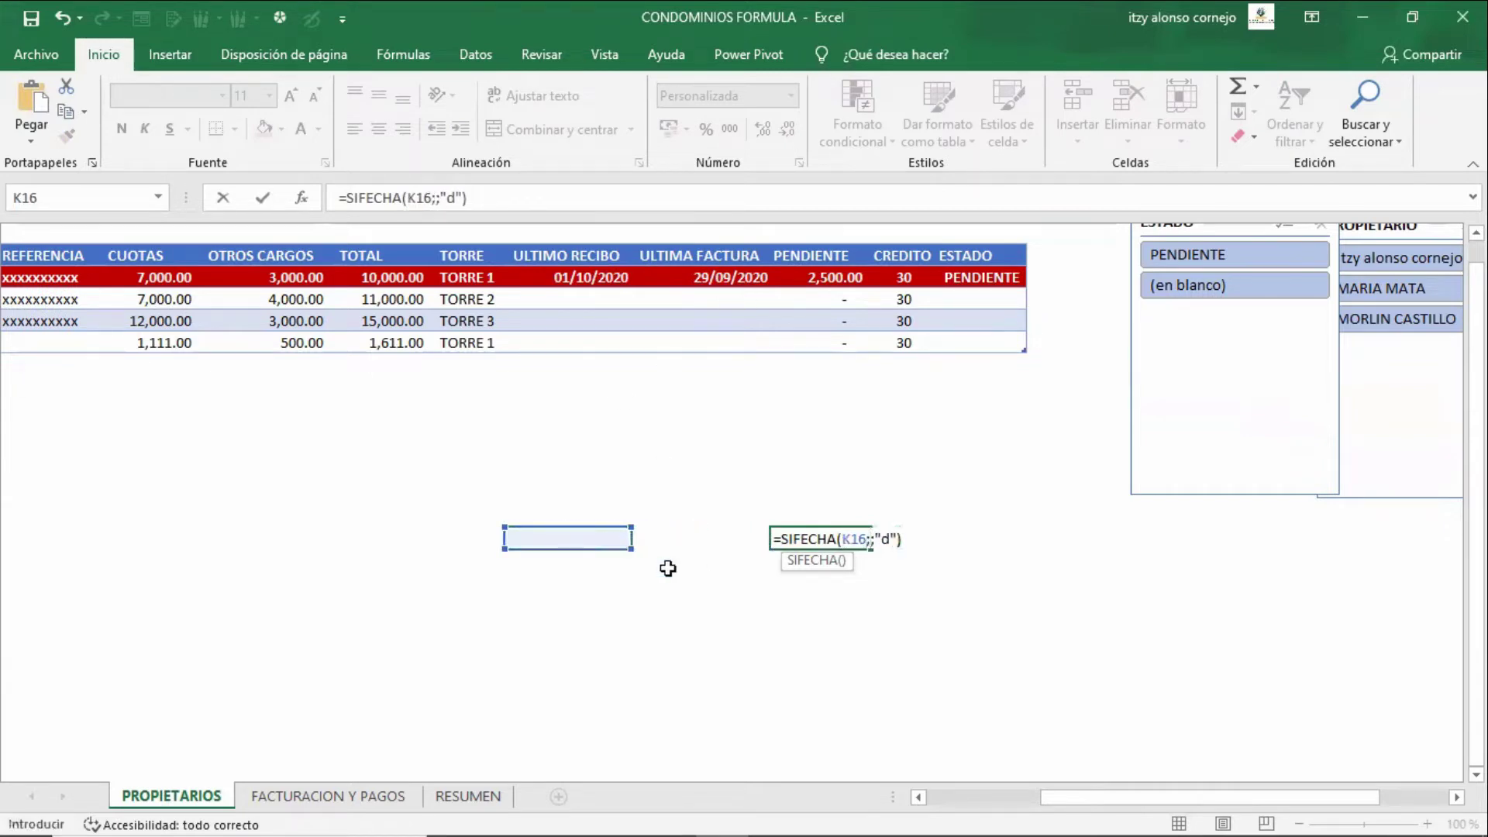
{"action": "left_click", "coordinate": [707, 534]}
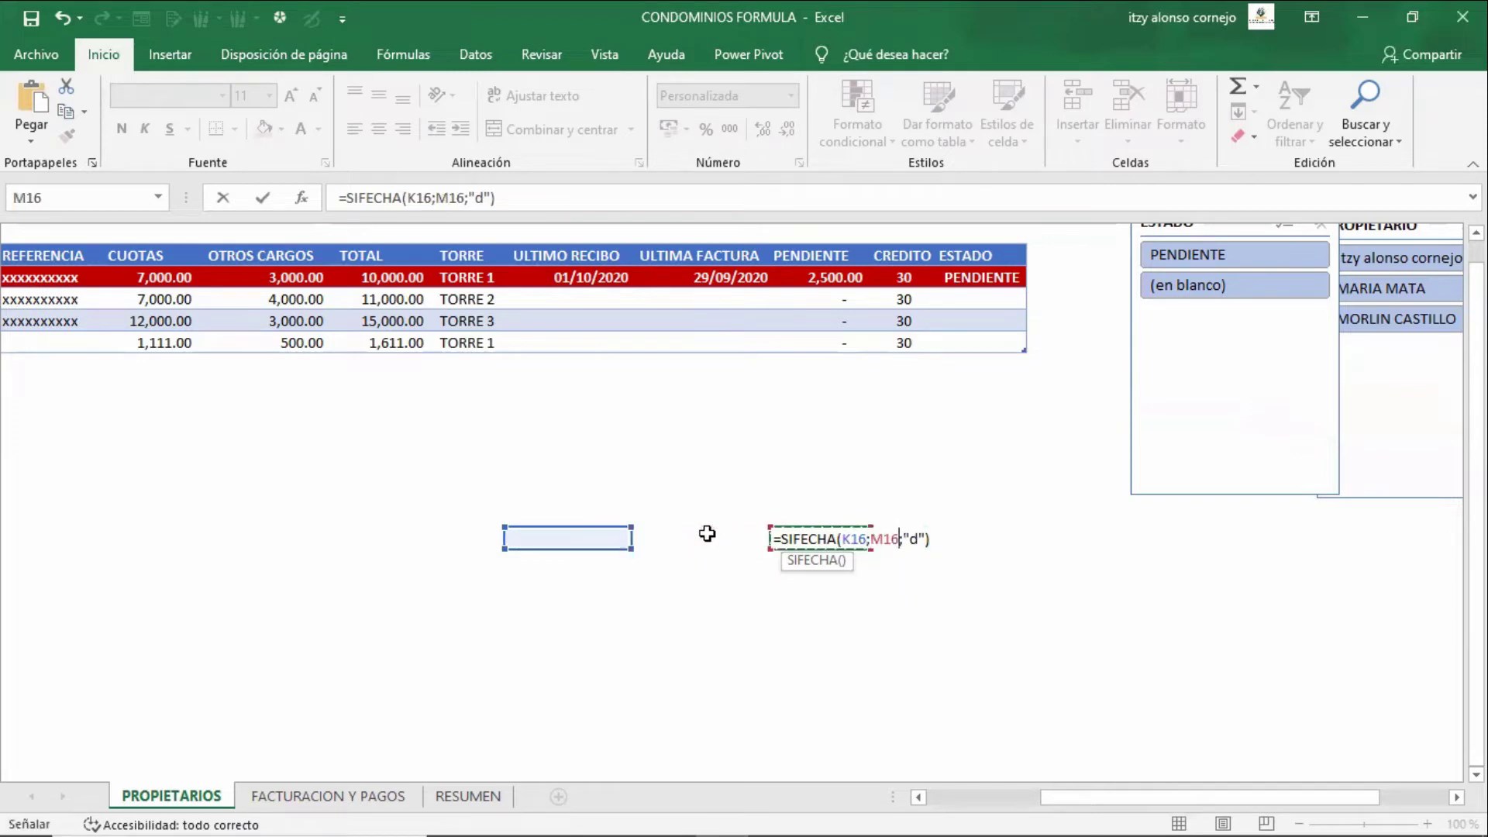
- Change the SIFECHA day unit to uppercase "D" and enter the formula
{"action": "key", "text": "F2"}
{"action": "key", "text": "Right"}
{"action": "key", "text": "Right"}
{"action": "key", "text": "Delete"}
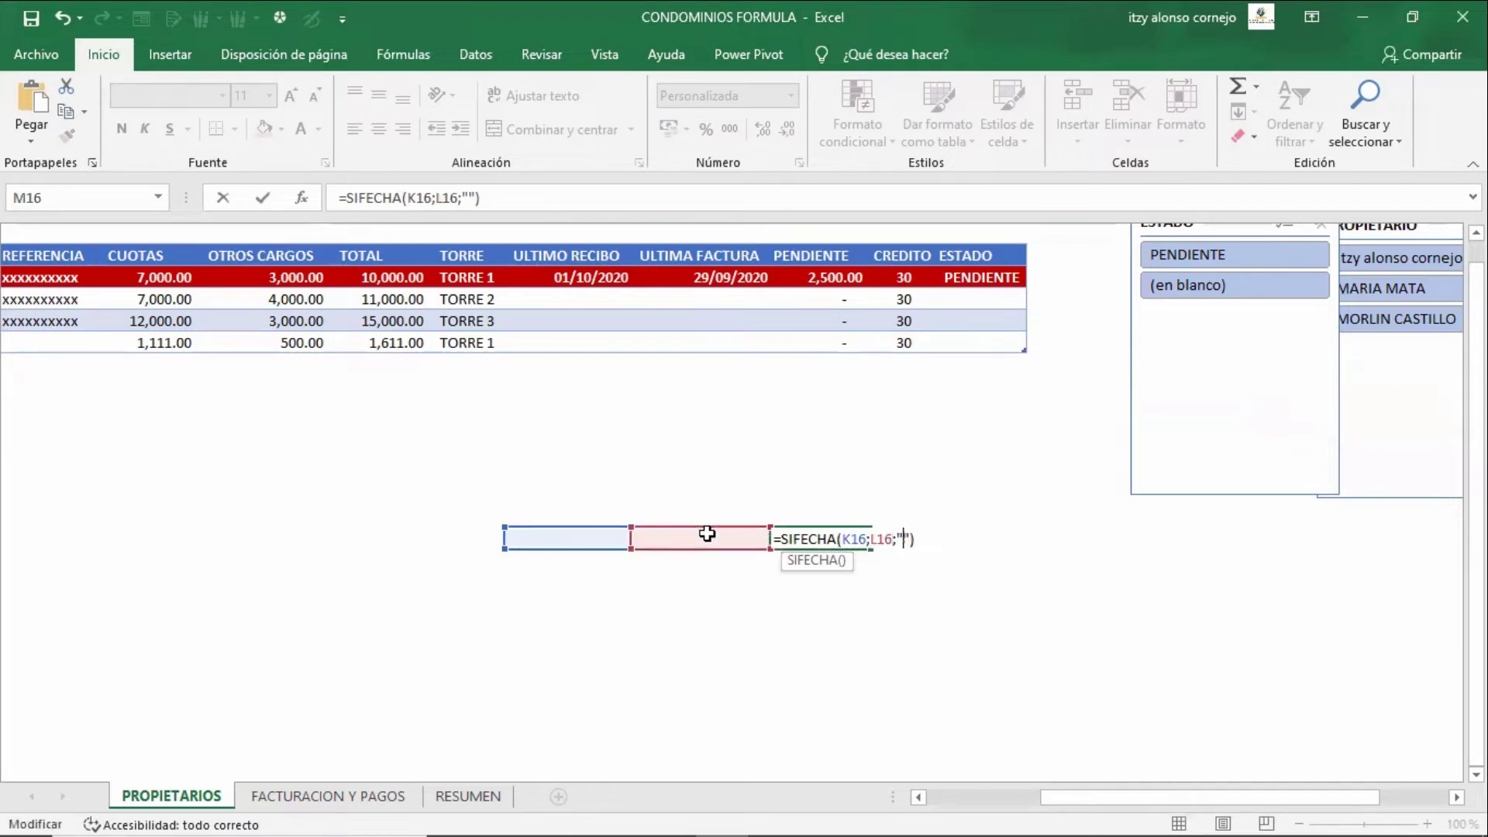
{"action": "type", "text": "D"}
{"action": "key", "text": "Return"}
{"action": "key", "text": "Up"}
- Enter 01-10-2020 in K16 and 31-10-2020 in L16, and apply Comma Style to M16
{"action": "key", "text": "Left"}
{"action": "key", "text": "Left"}
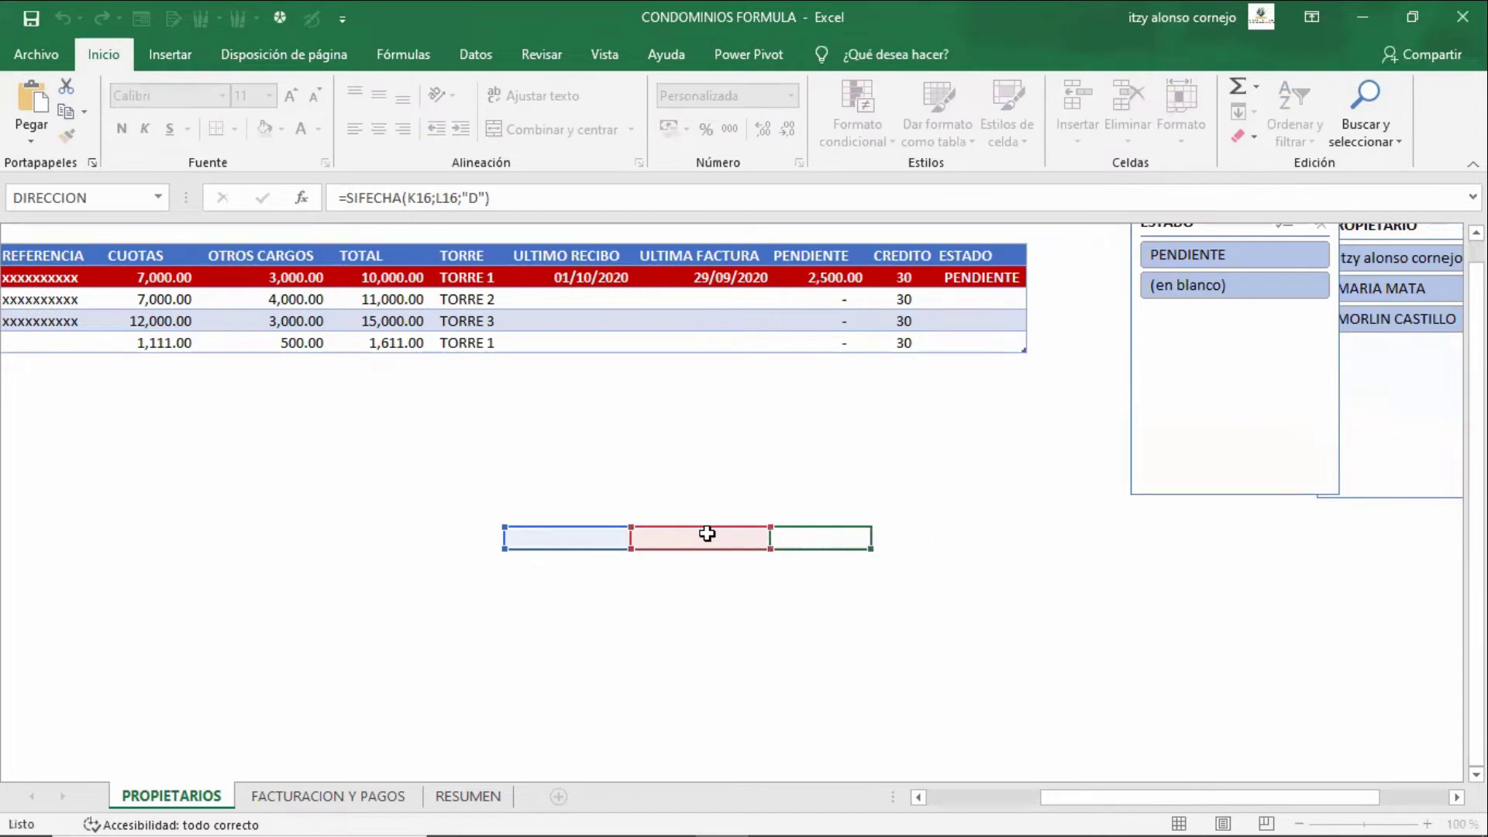
{"action": "type", "text": "01-10-2020"}
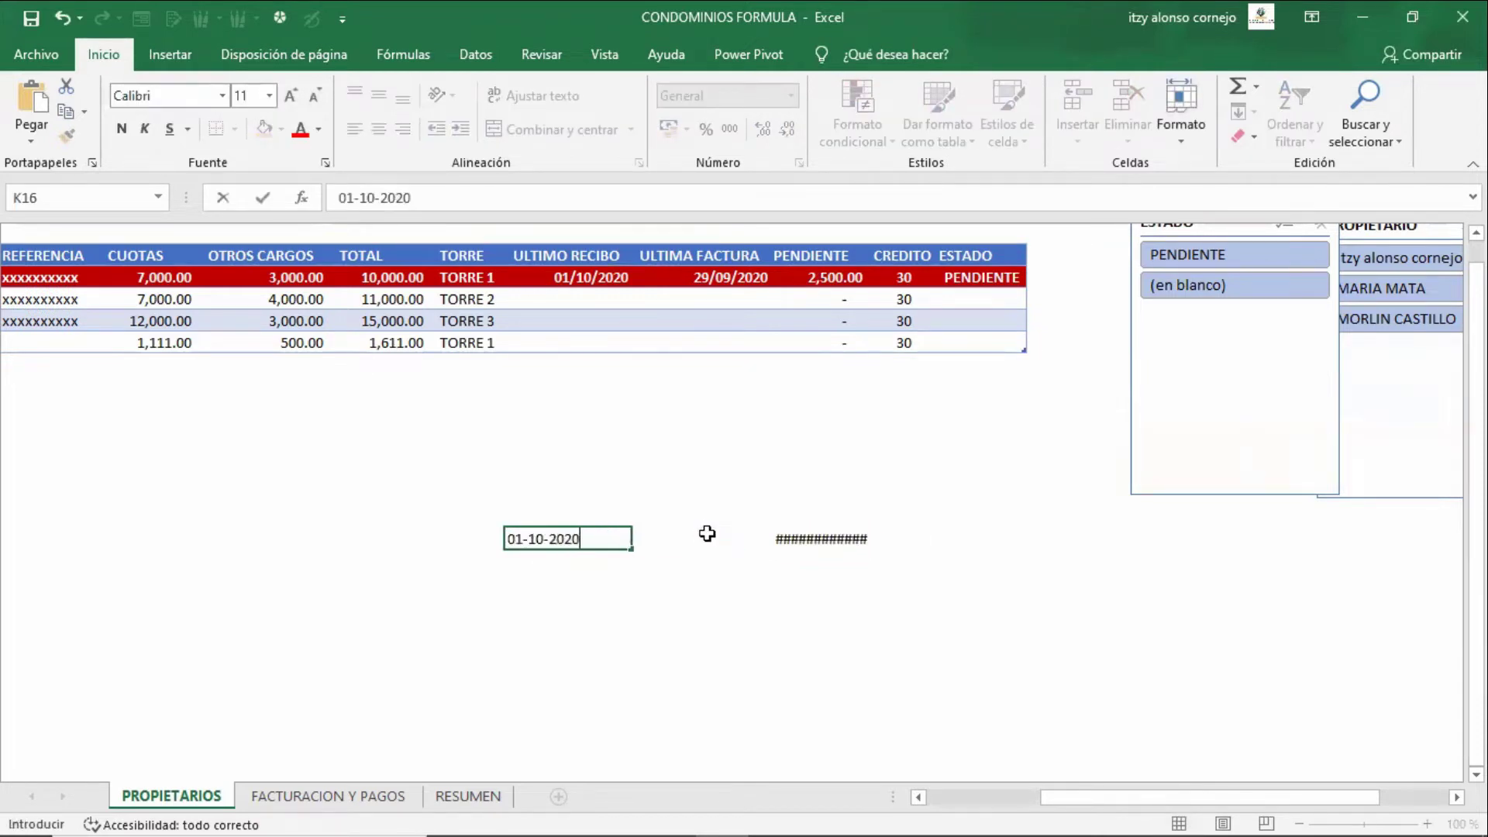
{"action": "key", "text": "Tab"}
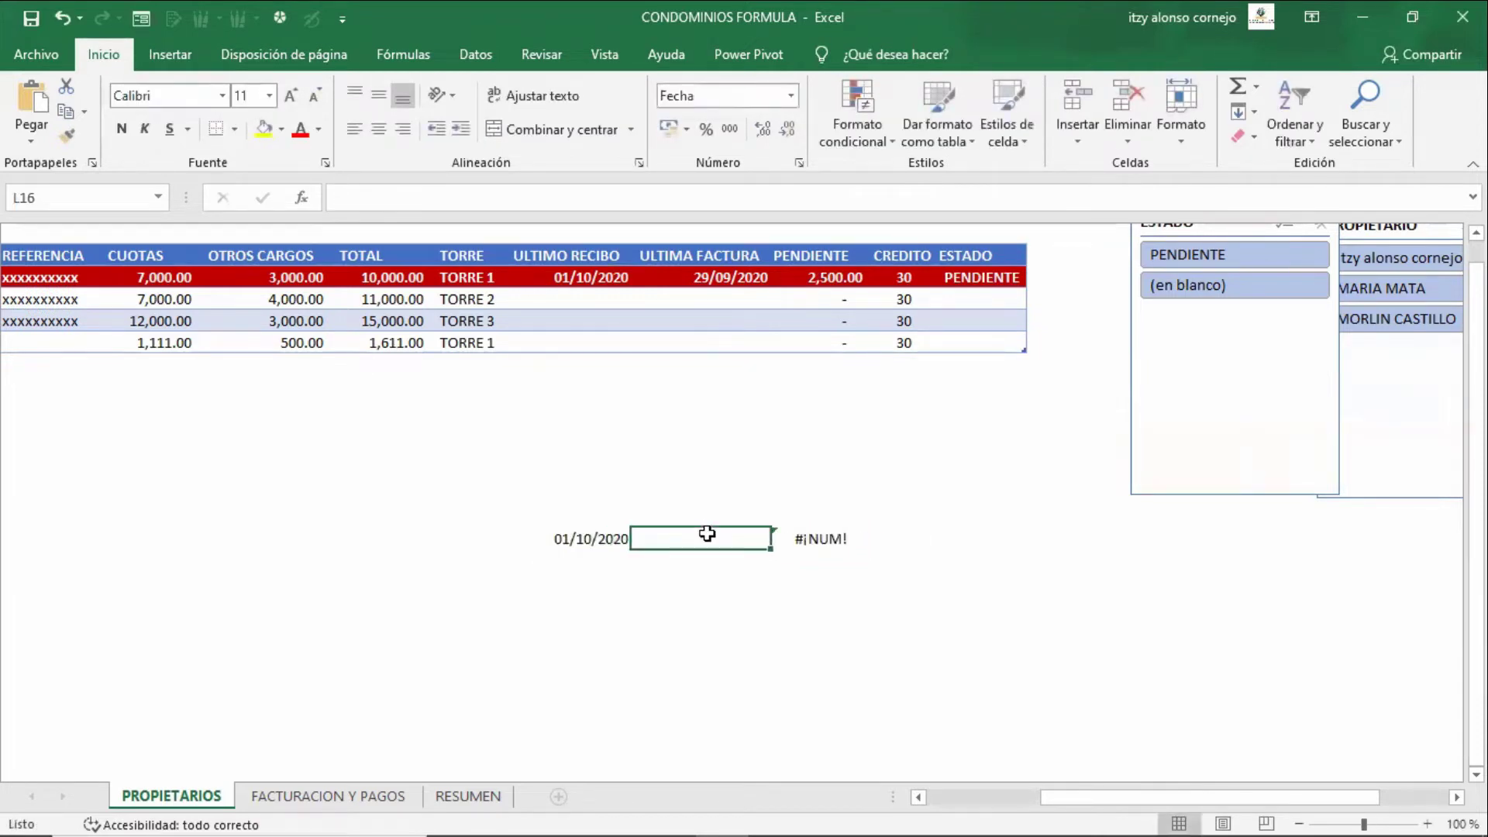
{"action": "type", "text": "31-10"}
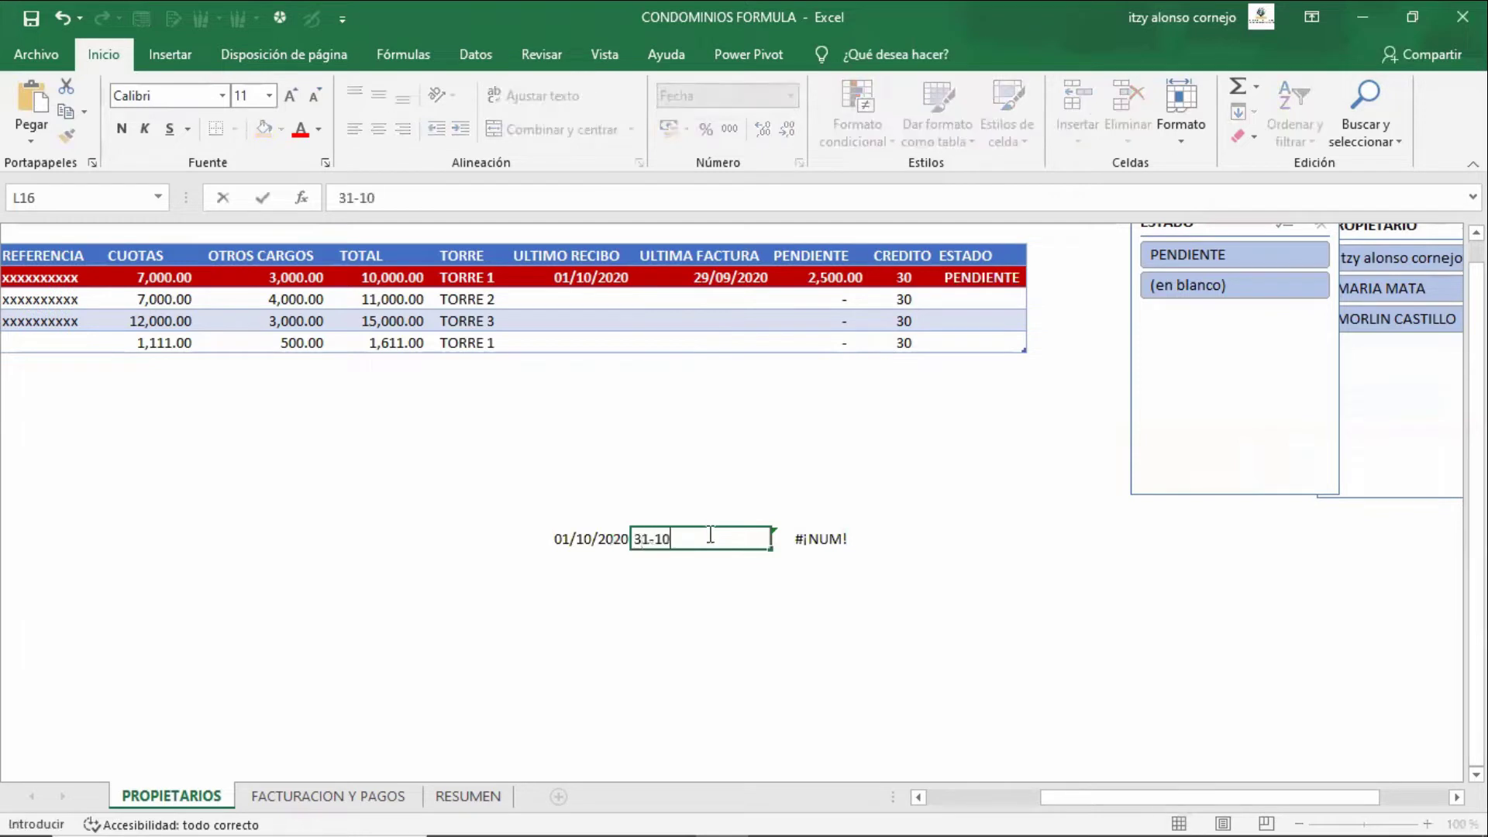
{"action": "type", "text": "-2020"}
{"action": "key", "text": "Tab"}
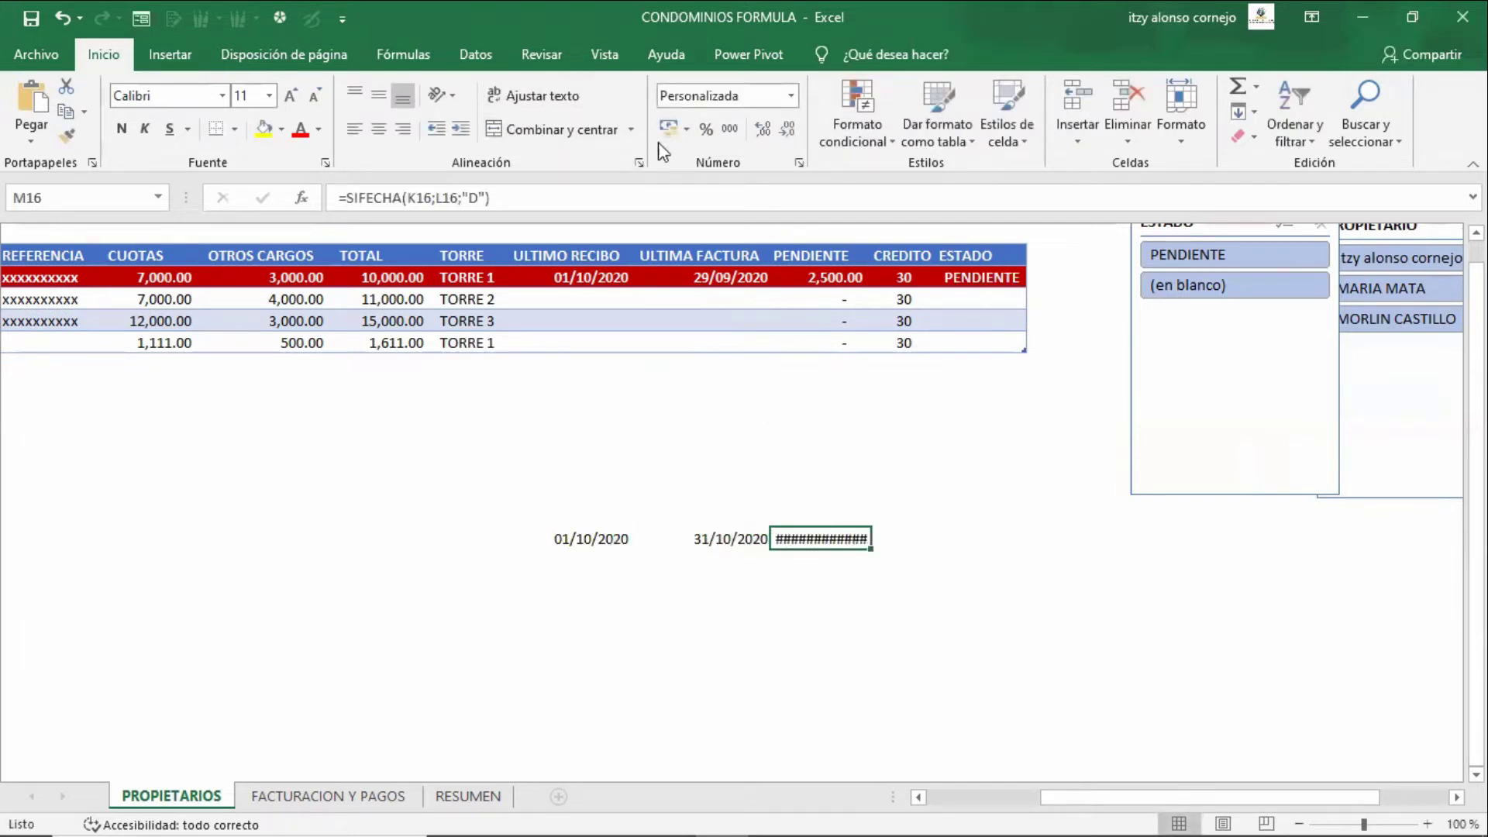
{"action": "left_click", "coordinate": [730, 132]}
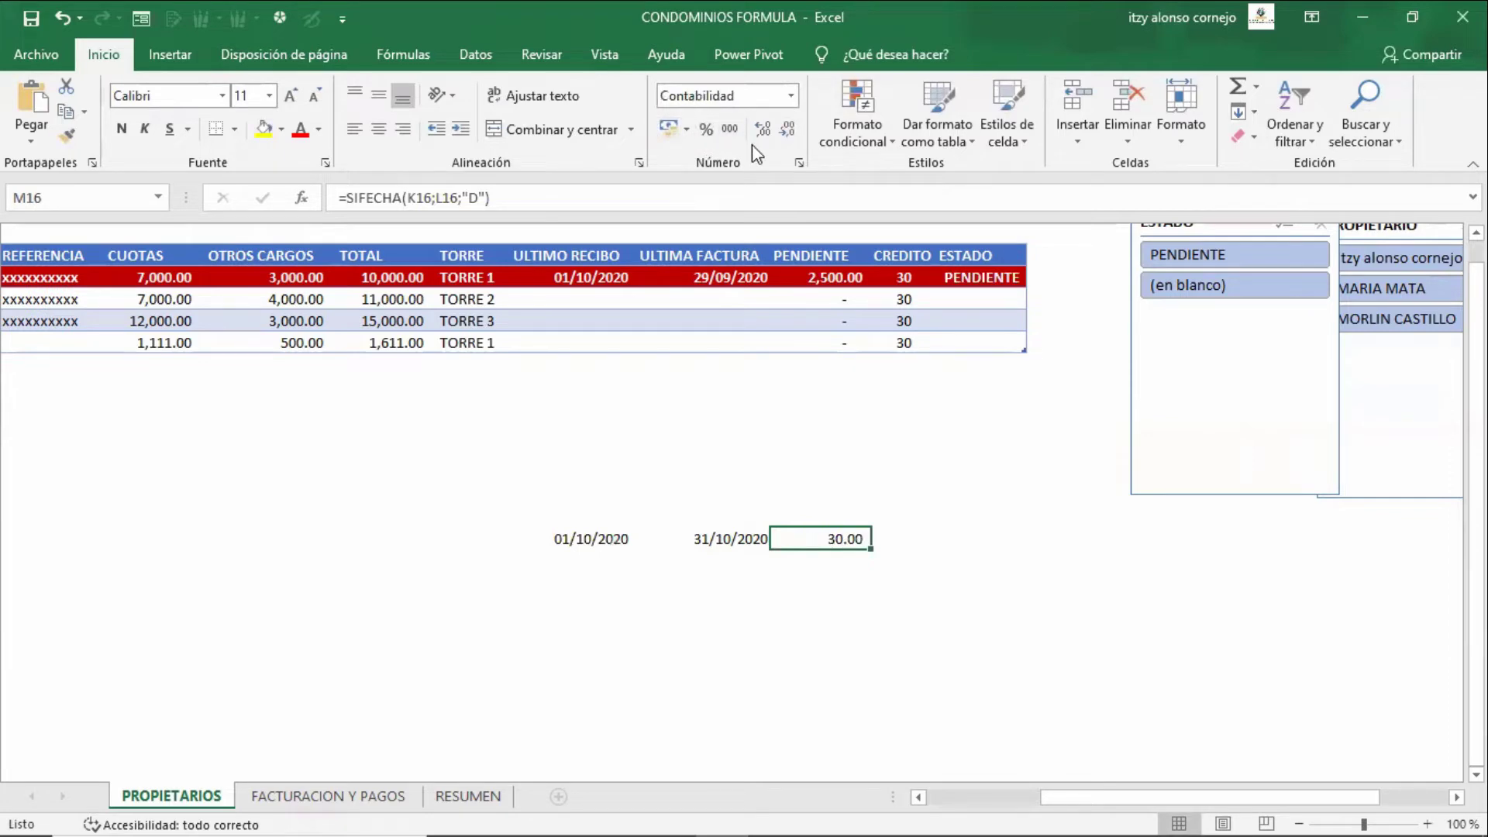
- Check both test dates and the =SIFECHA(K16;L16;"D") formula showing 30.00 days
{"action": "key", "text": "Left"}
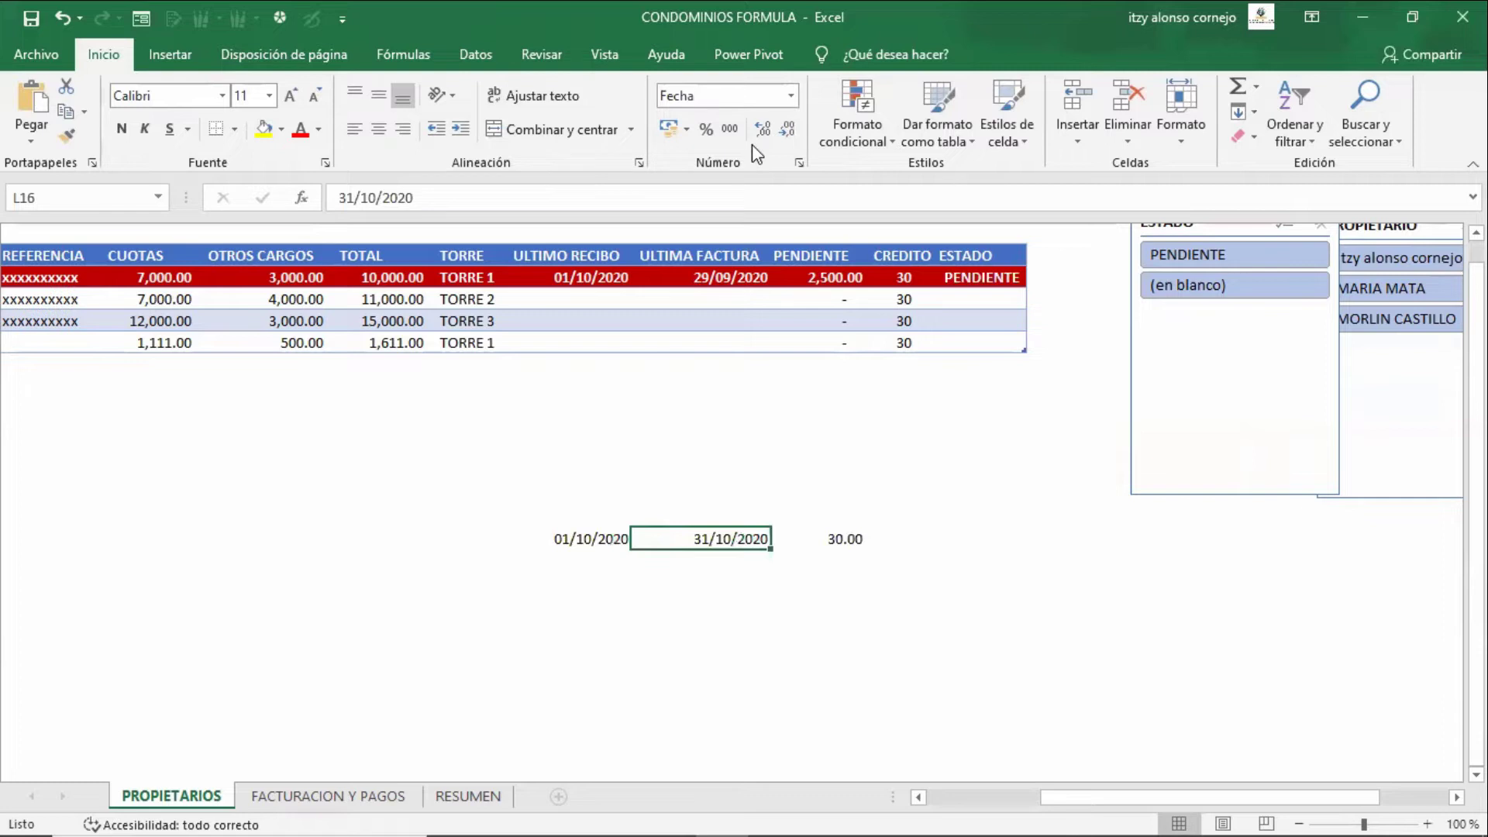
{"action": "key", "text": "Left"}
{"action": "key", "text": "Right"}
{"action": "key", "text": "Right"}
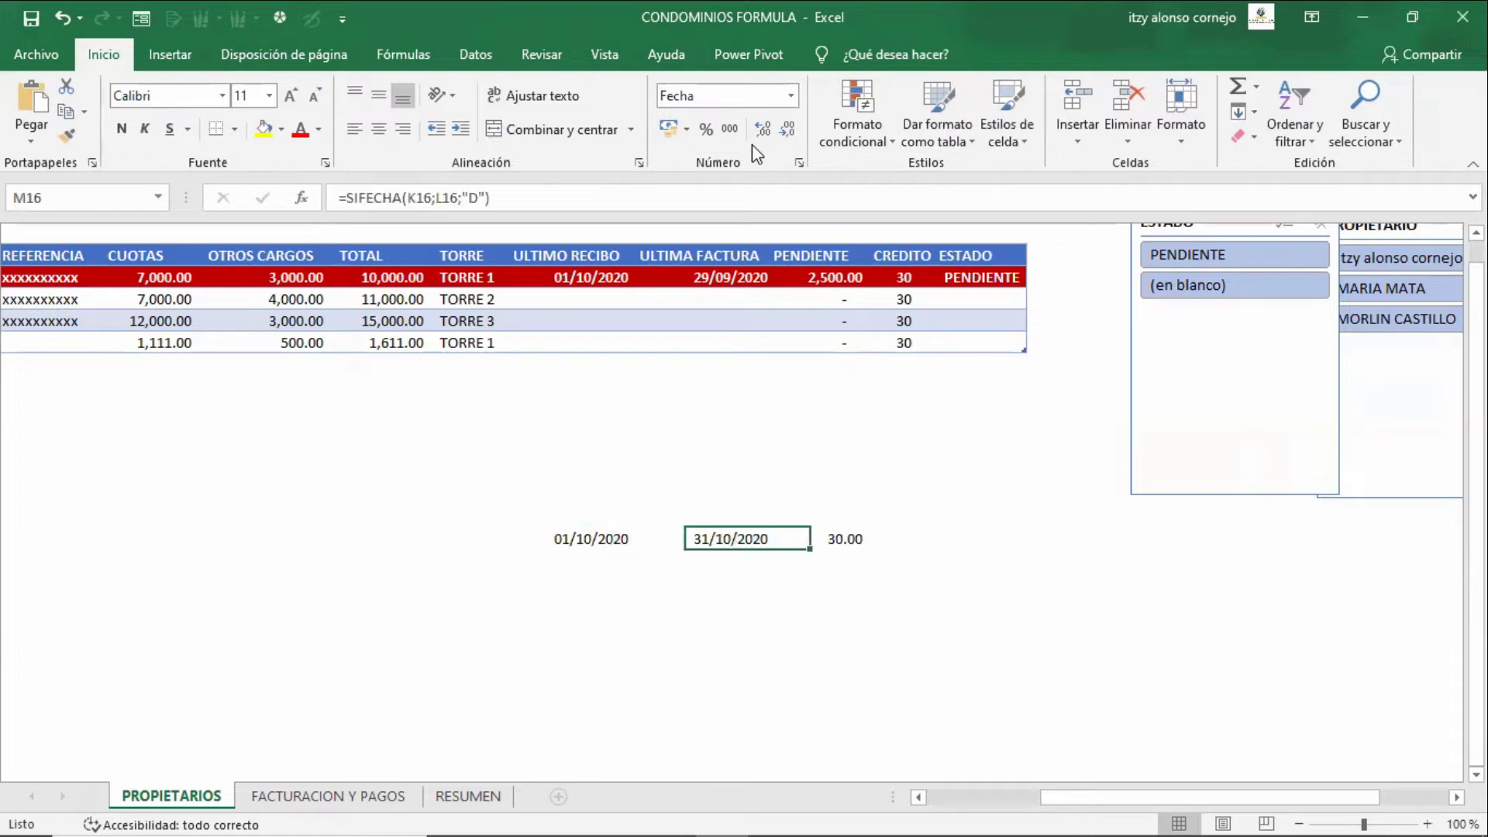
{"action": "key", "text": "Left"}
{"action": "key", "text": "Left"}
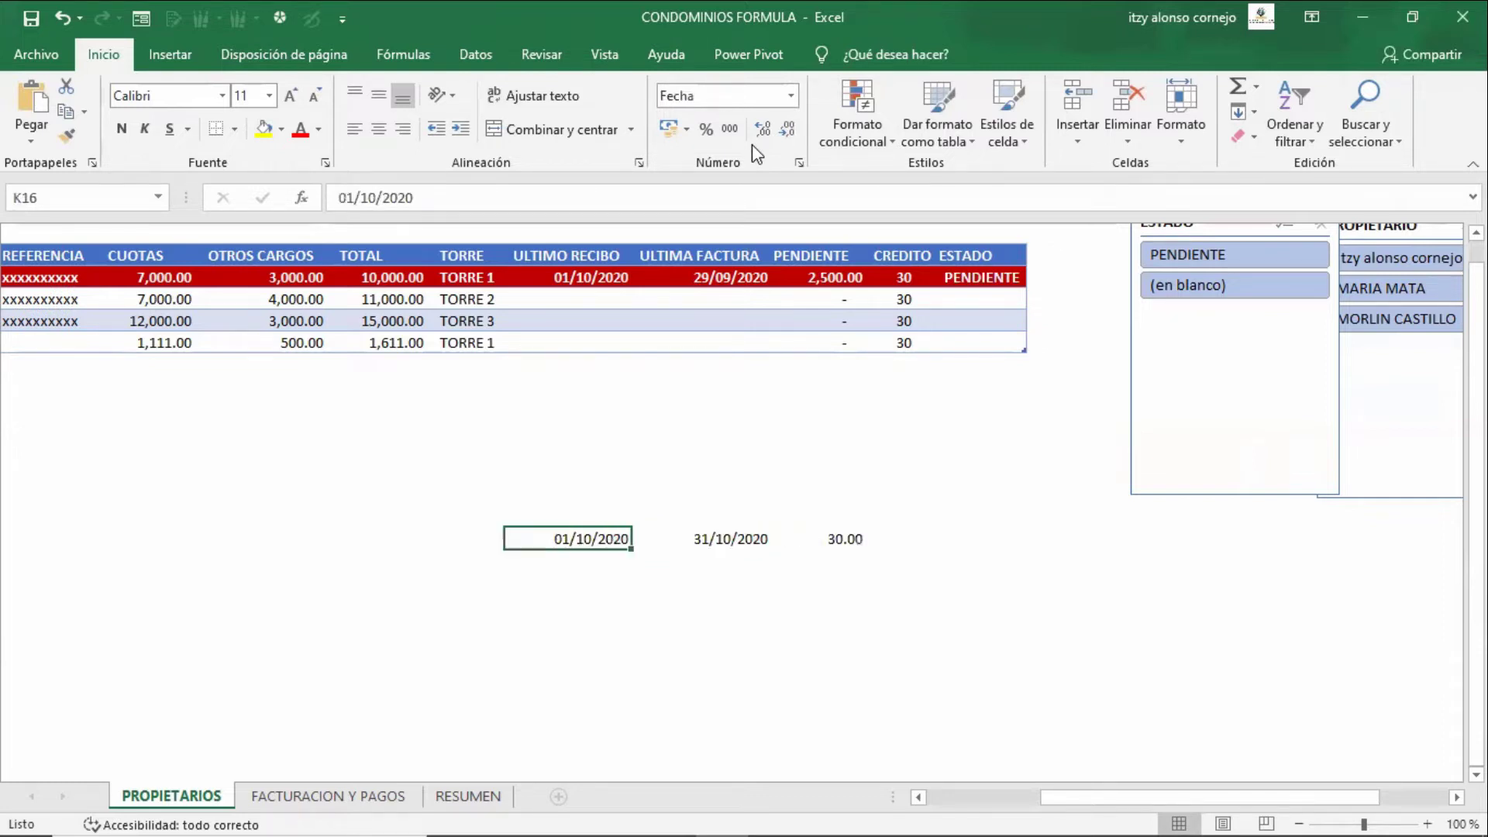
{"action": "key", "text": "Right"}
{"action": "key", "text": "Left"}
{"action": "key", "text": "Right"}
{"action": "key", "text": "Right"}
{"action": "key", "text": "Right"}
{"action": "key", "text": "F2"}
{"action": "key", "text": "ctrl+v"}
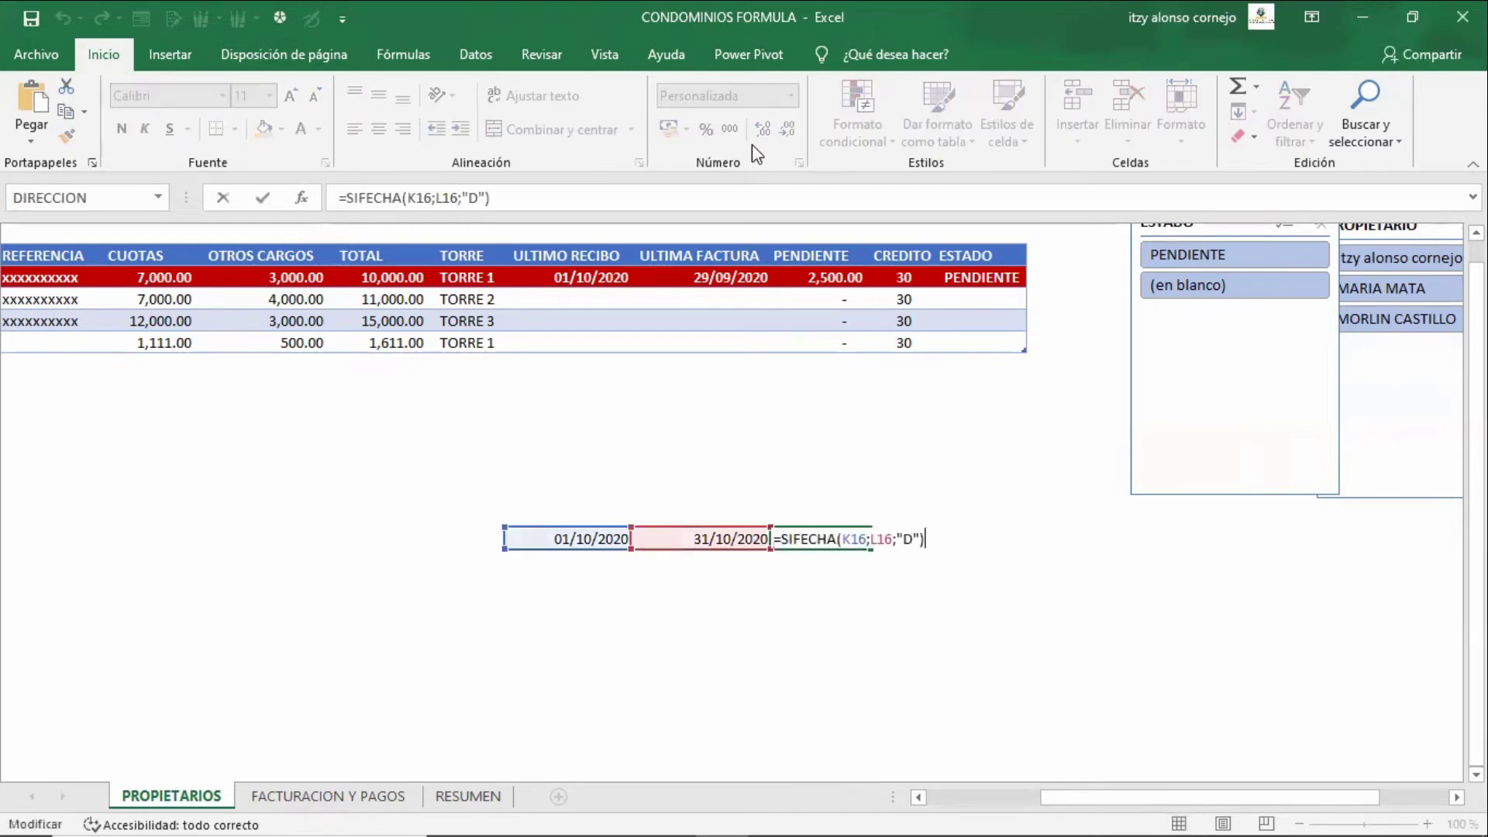
{"action": "key", "text": "ctrl+Return"}
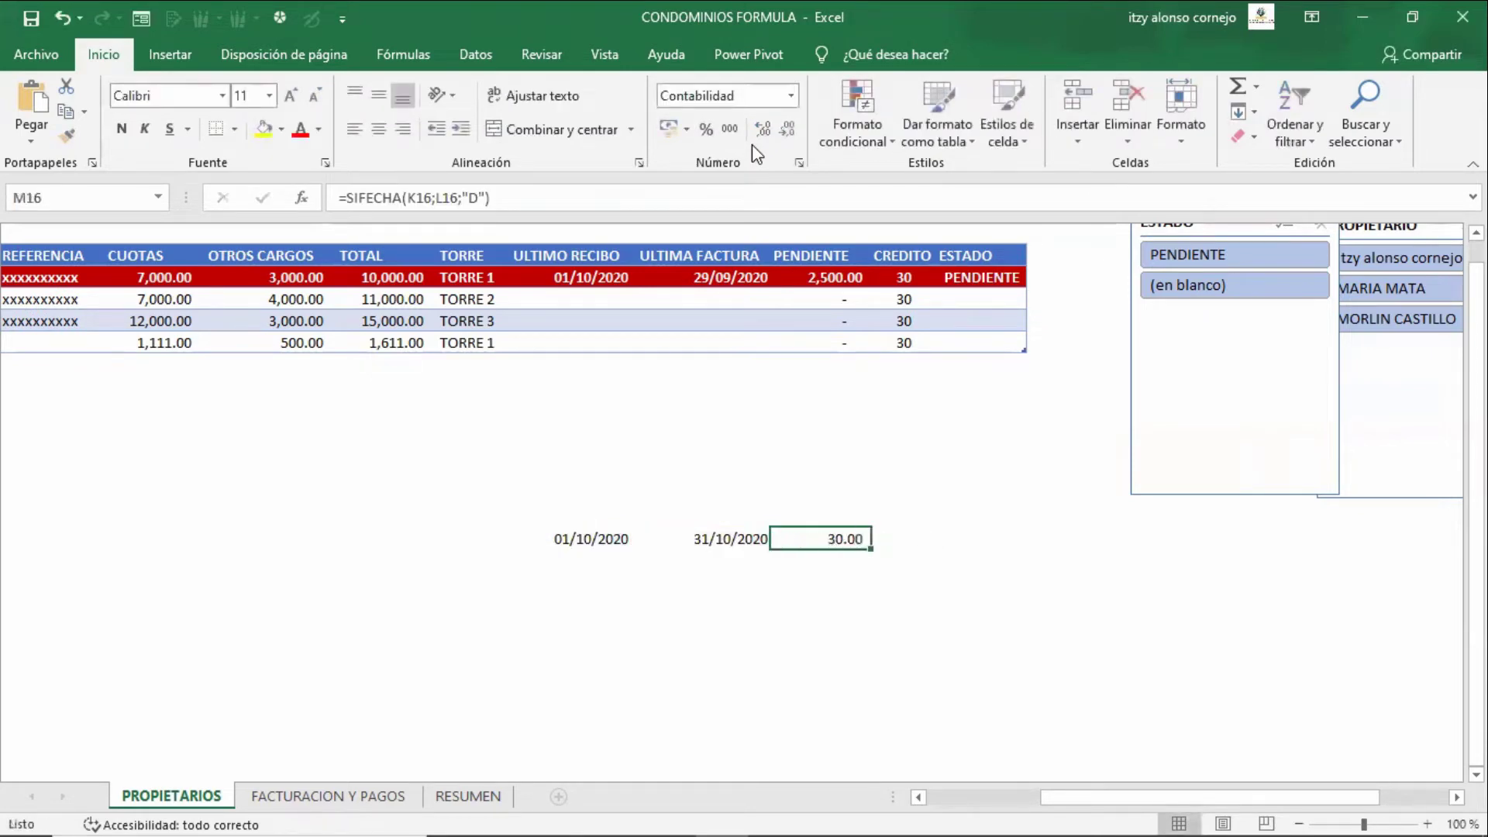
{"action": "key", "text": "Down"}
- Enter =DIAS360(K16;L16) in M17 below the SIFECHA result
{"action": "type", "text": "=dias"}
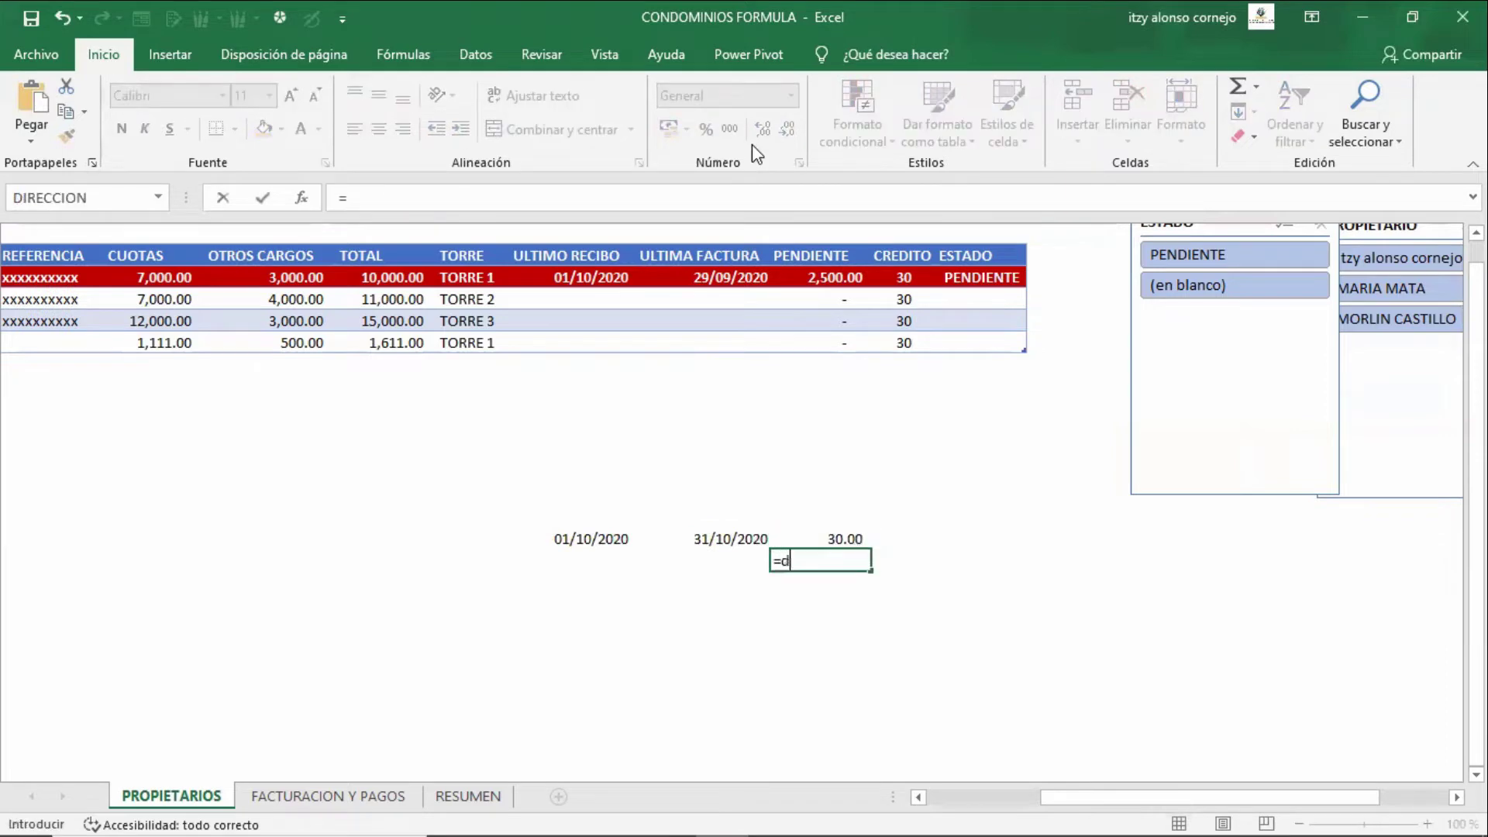
{"action": "key", "text": "Down"}
{"action": "key", "text": "Down"}
{"action": "key", "text": "Down"}
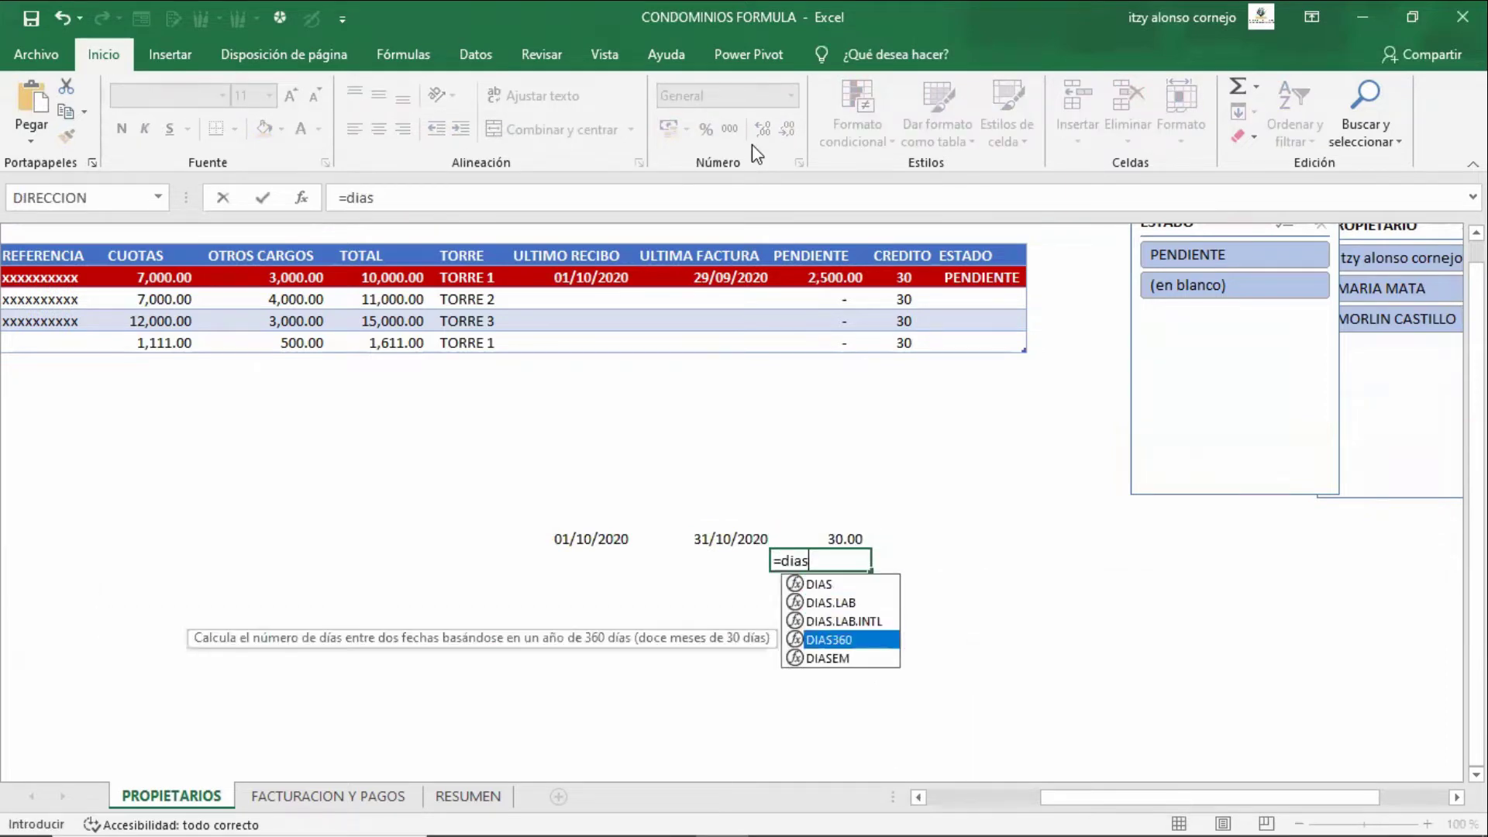
{"action": "key", "text": "Tab"}
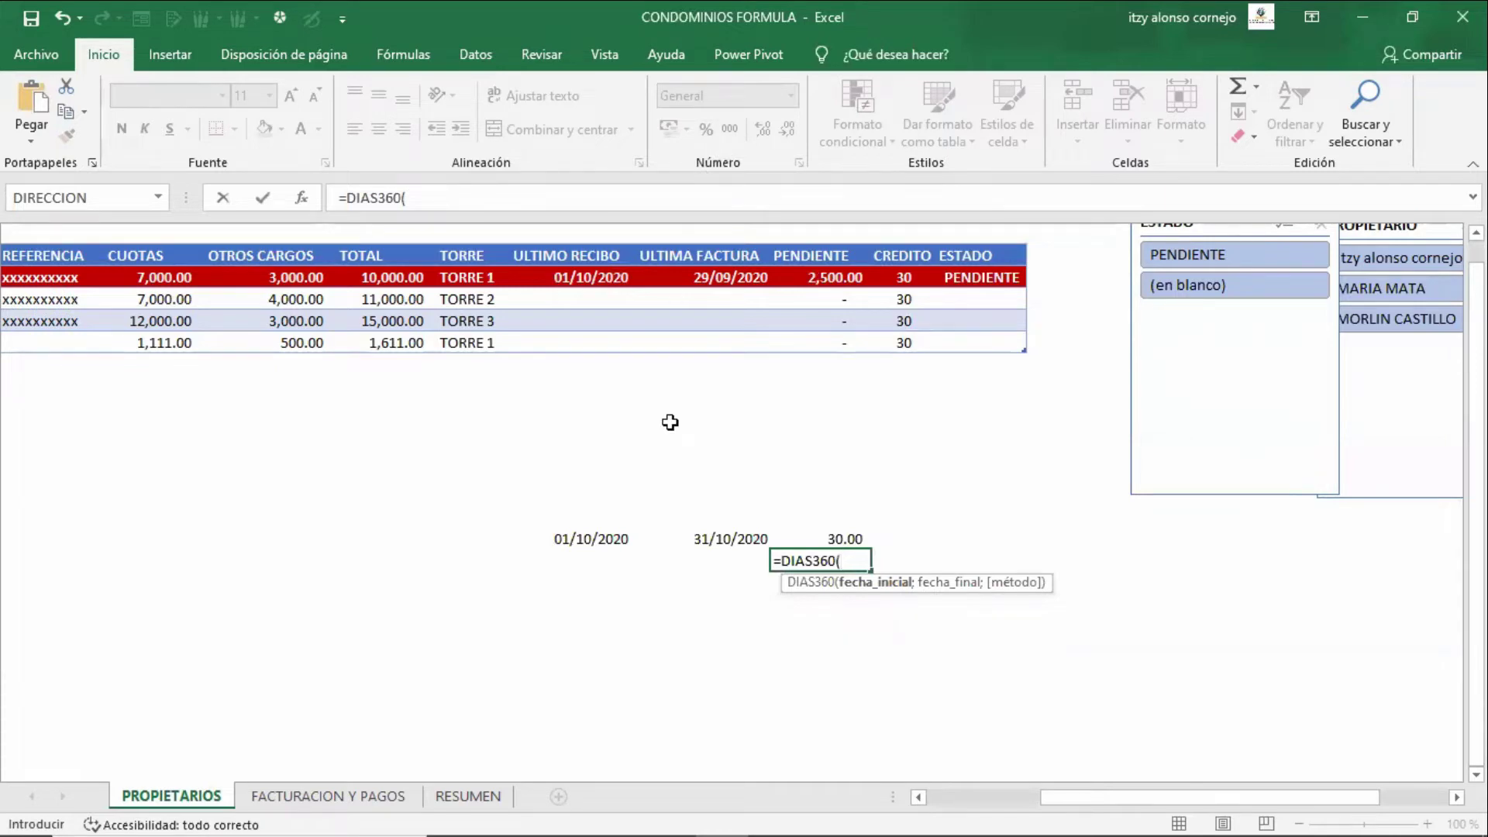
{"action": "key", "text": "Up"}
{"action": "key", "text": "Left"}
{"action": "key", "text": "Left"}
{"action": "key", "text": "Left"}
{"action": "key", "text": "Right"}
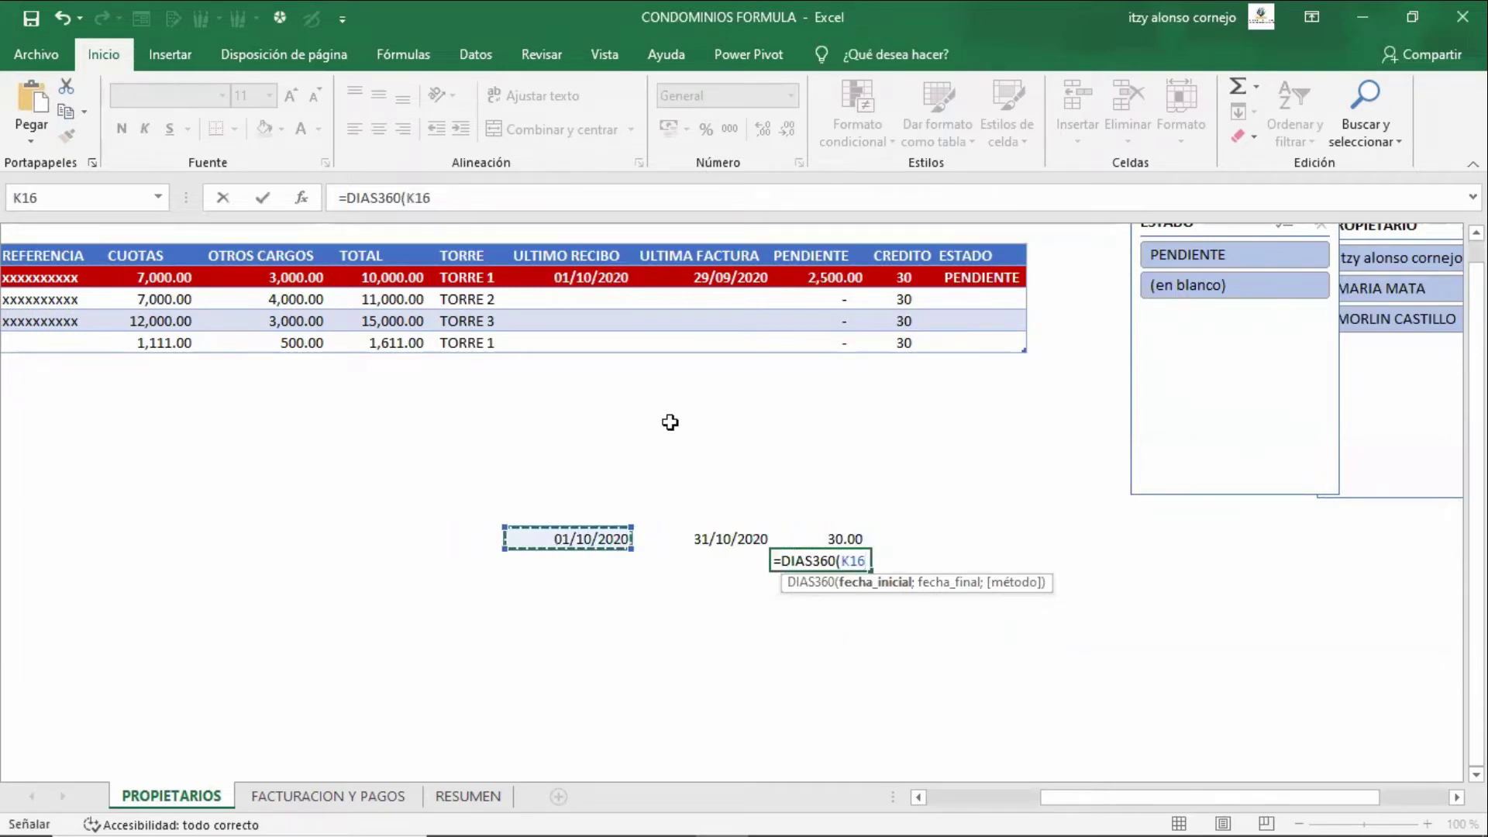
{"action": "type", "text": ";"}
{"action": "key", "text": "Up"}
{"action": "key", "text": "Left"}
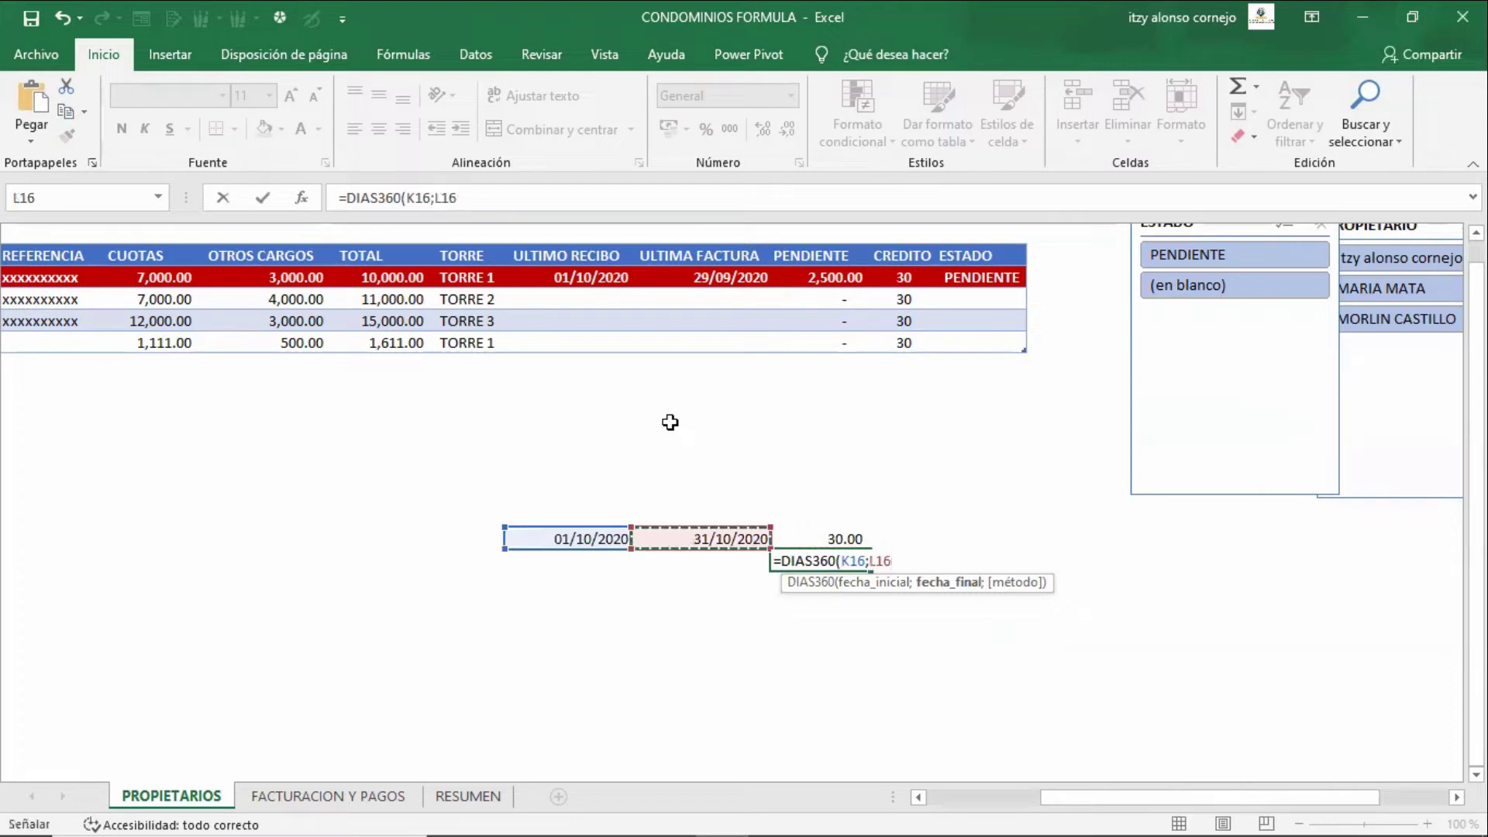
{"action": "type", "text": ")"}
{"action": "key", "text": "Return"}
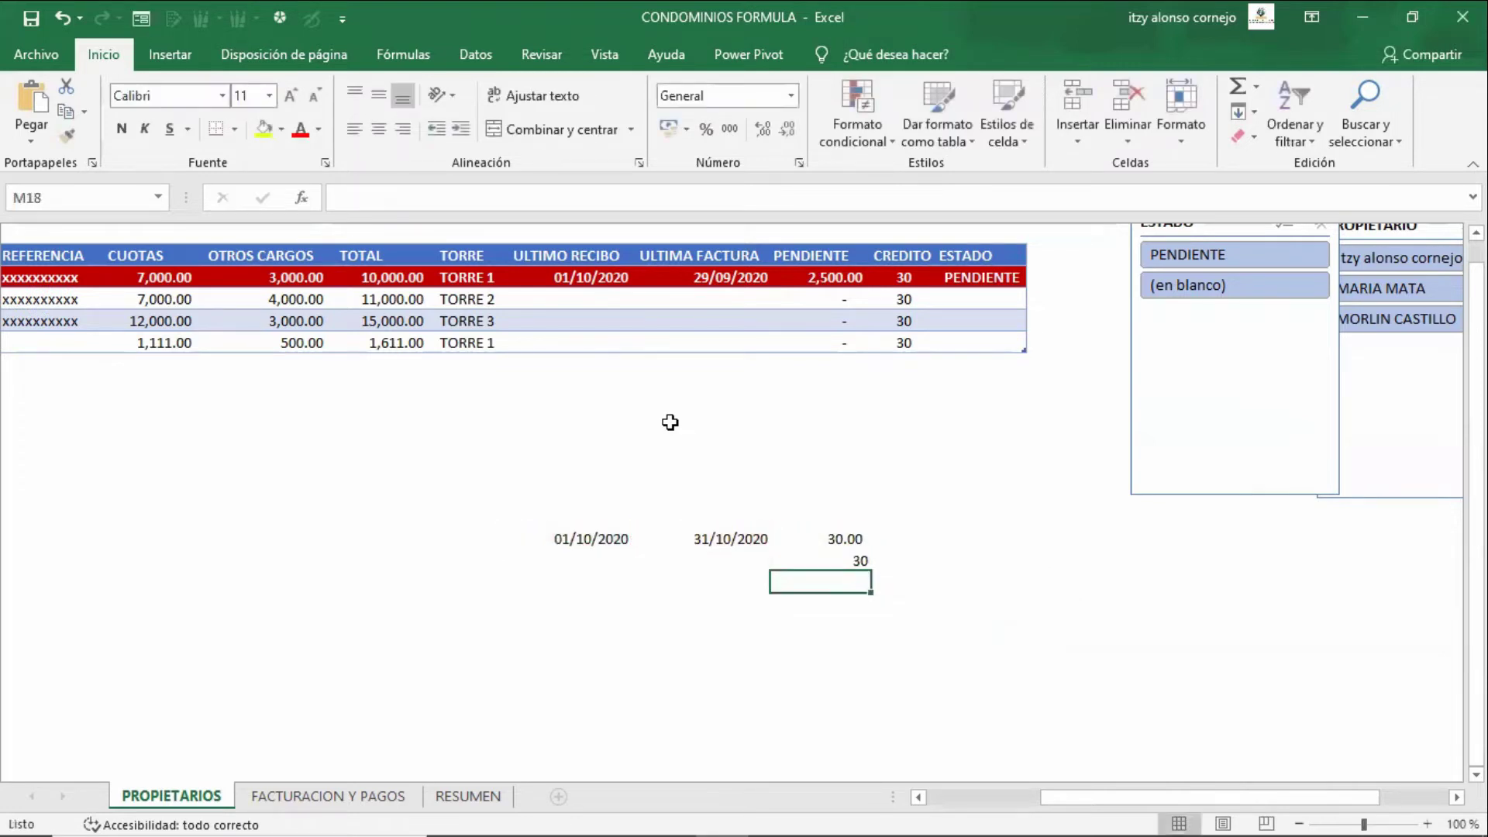
- Show the DIAS360 formula and select both day-count results, each giving 30
{"action": "key", "text": "Up"}
{"action": "key", "text": "F2"}
{"action": "key", "text": "Escape"}
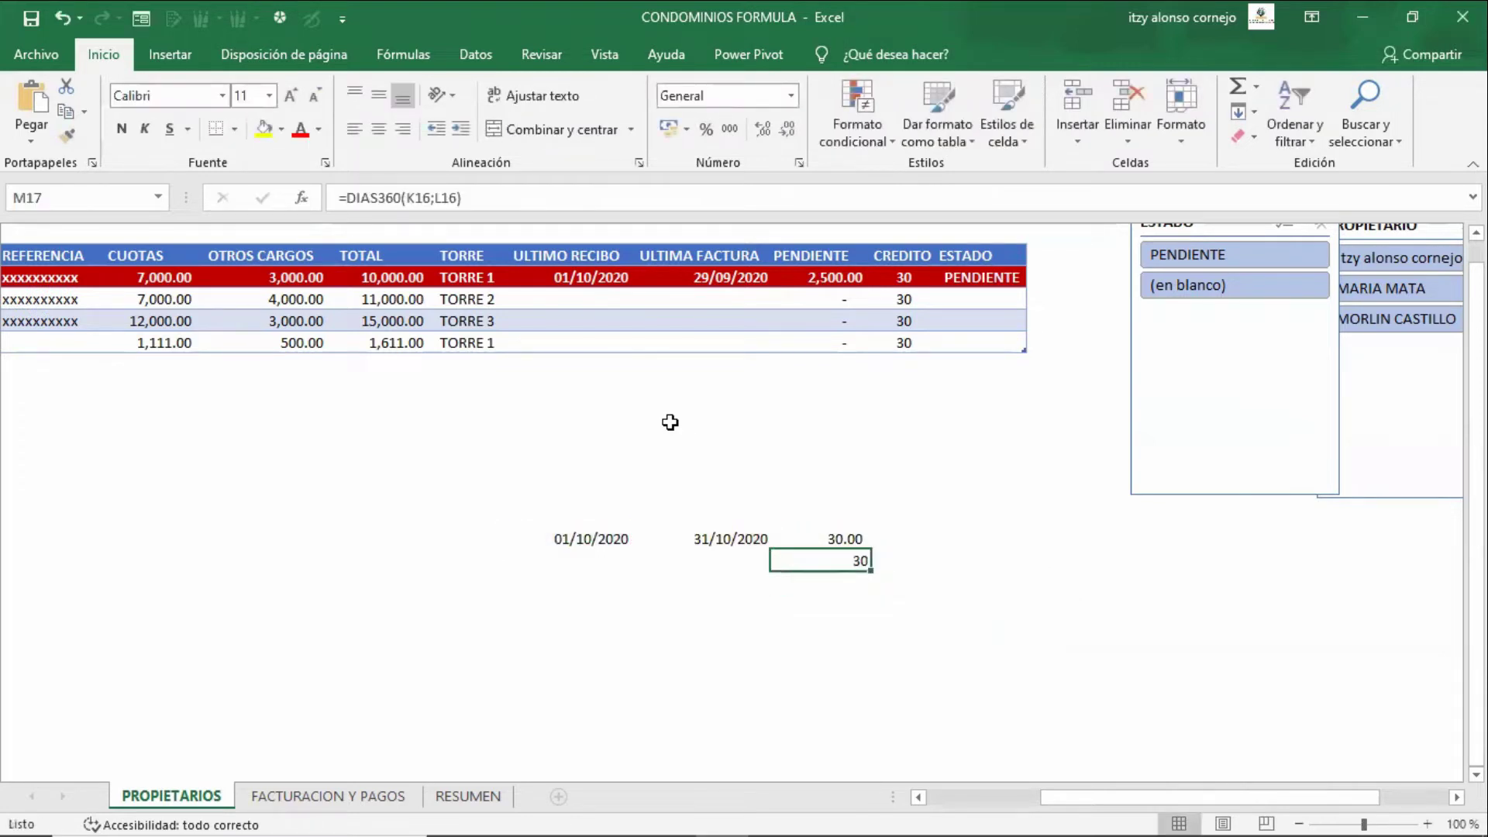
{"action": "key", "text": "Up"}
{"action": "key", "text": "shift+Down"}
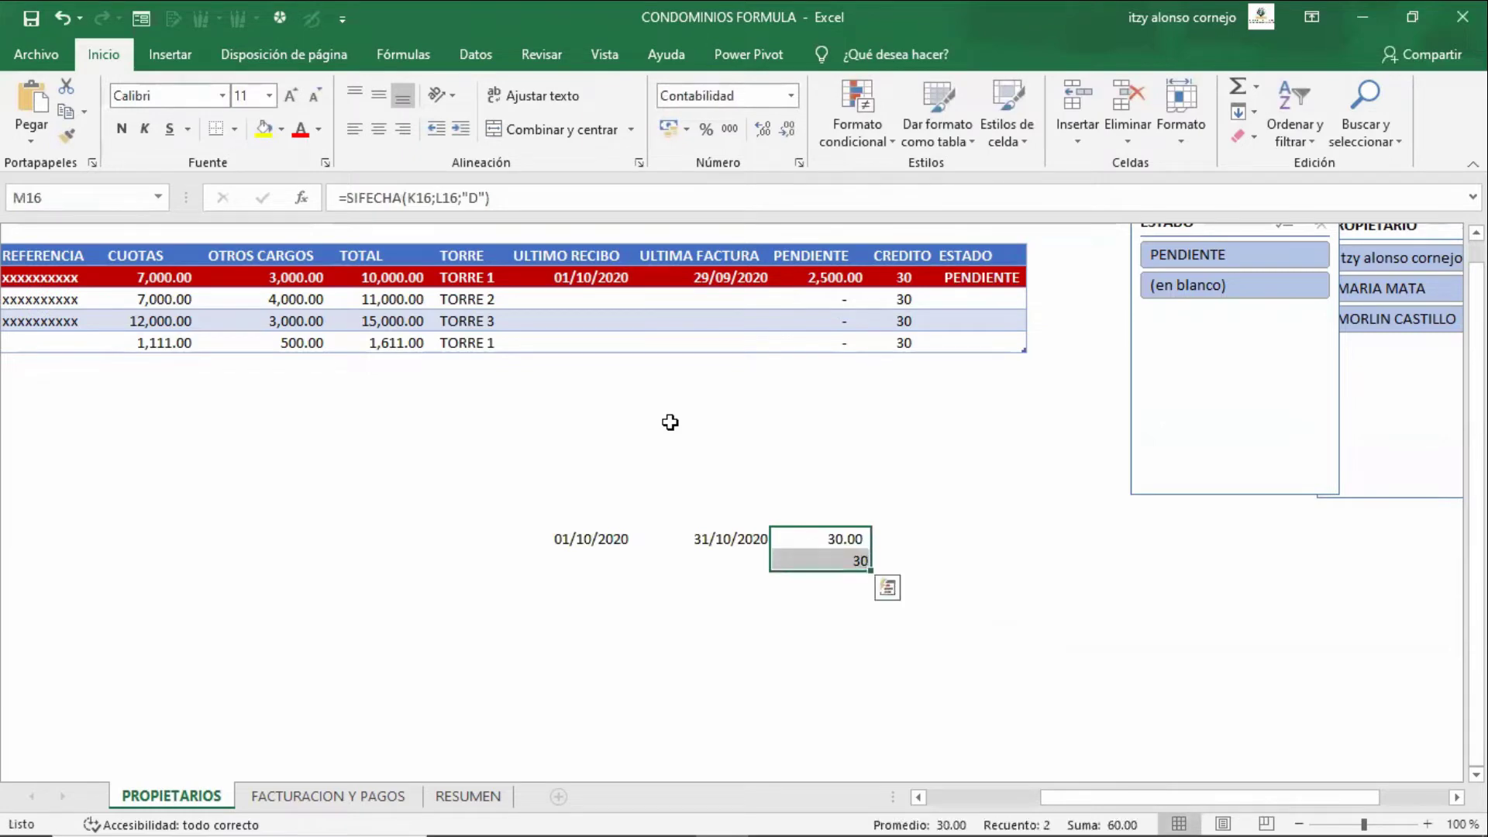
{"action": "key", "text": "Down"}
{"action": "key", "text": "Up"}
- Compare the SIFECHA formula in M16 with the DIAS360 formula in M17
{"action": "key", "text": "F2"}
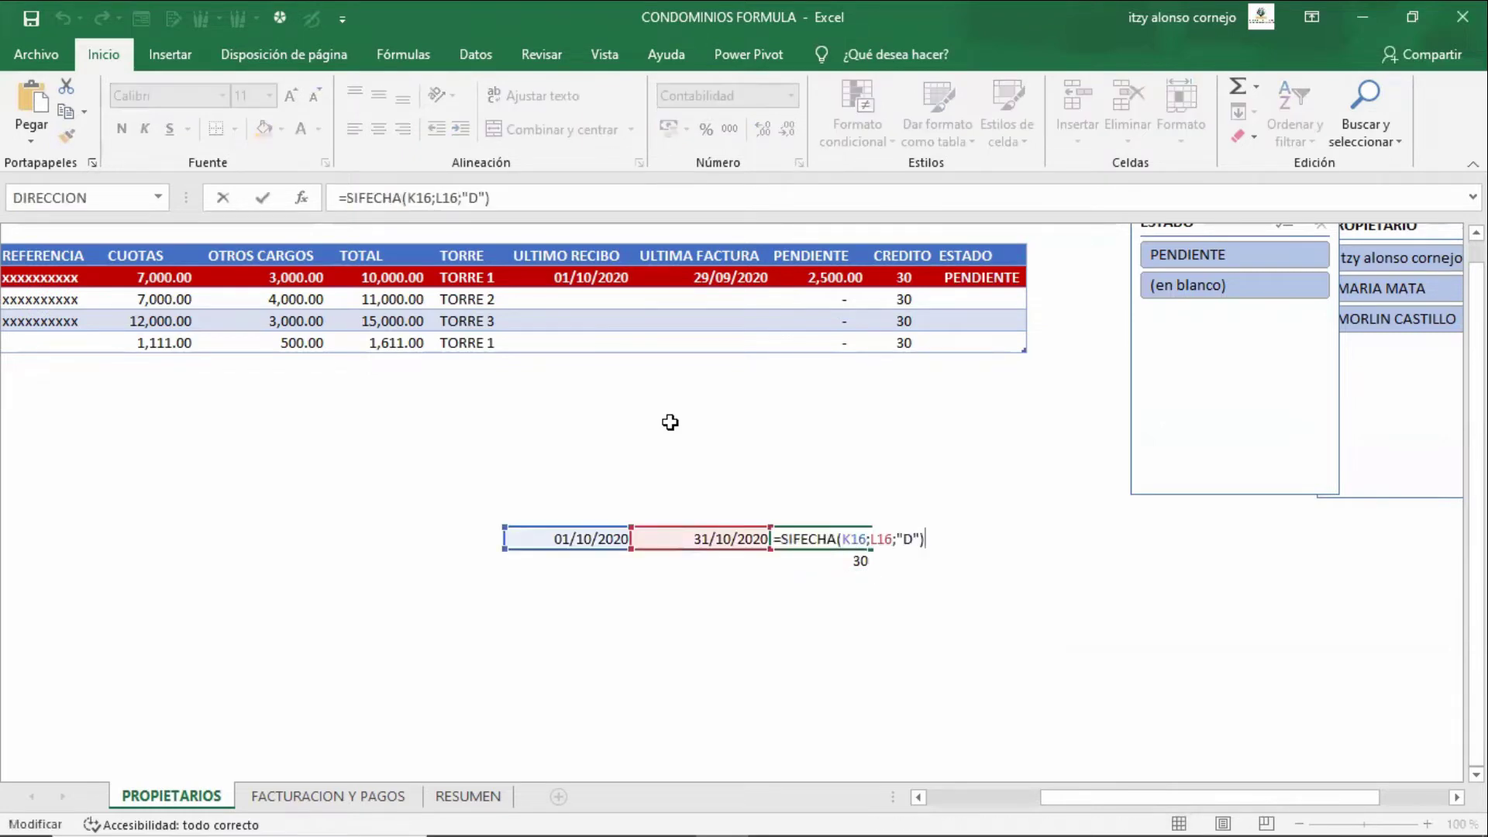
{"action": "key", "text": "Home"}
{"action": "key", "text": "Right"}
{"action": "key", "text": "Left"}
{"action": "key", "text": "Right"}
{"action": "key", "text": "Right"}
{"action": "key", "text": "Left"}
{"action": "key", "text": "Right"}
{"action": "key", "text": "Right"}
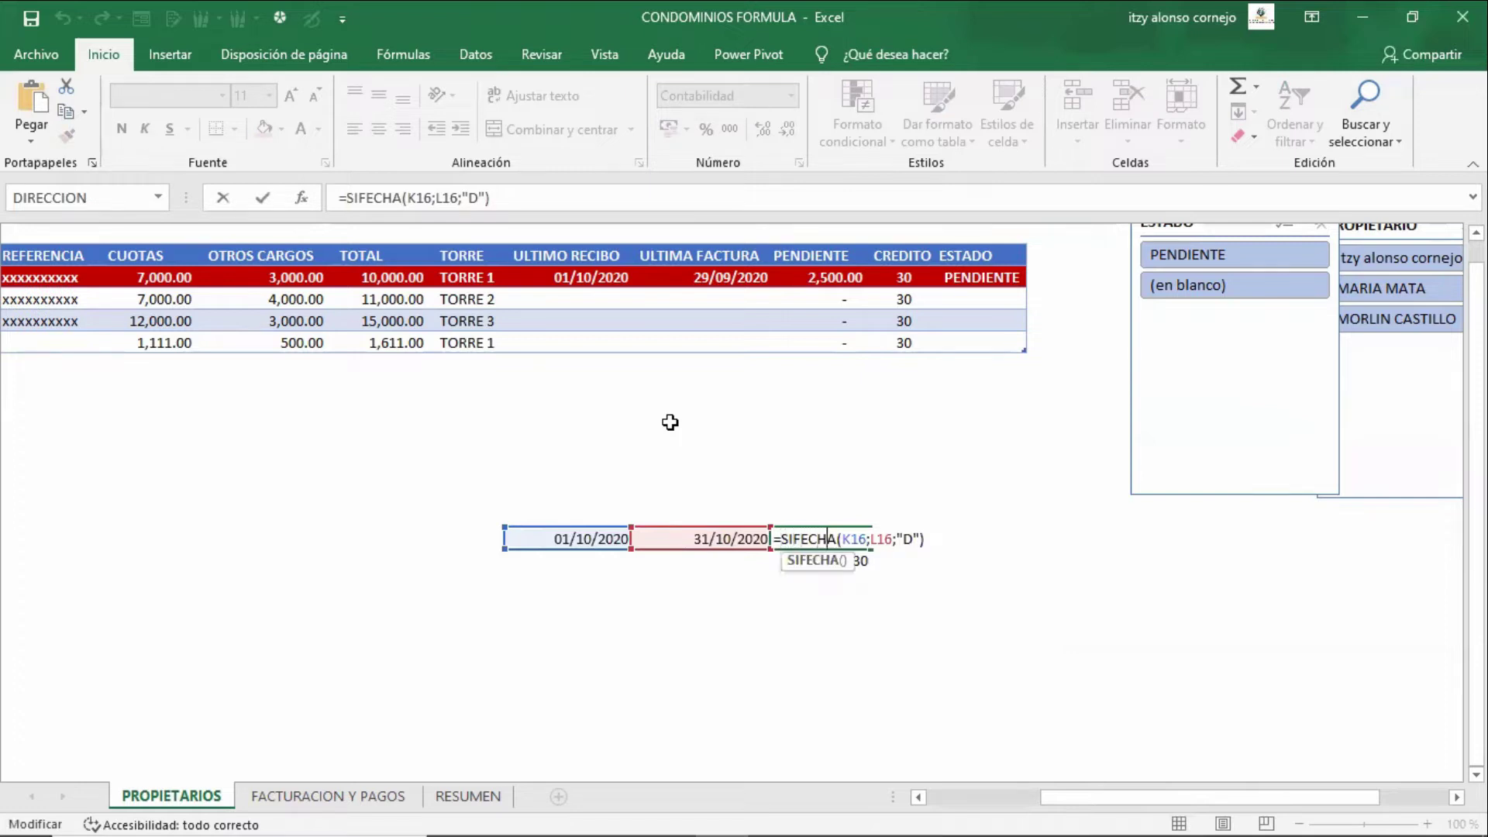
{"action": "key", "text": "Escape"}
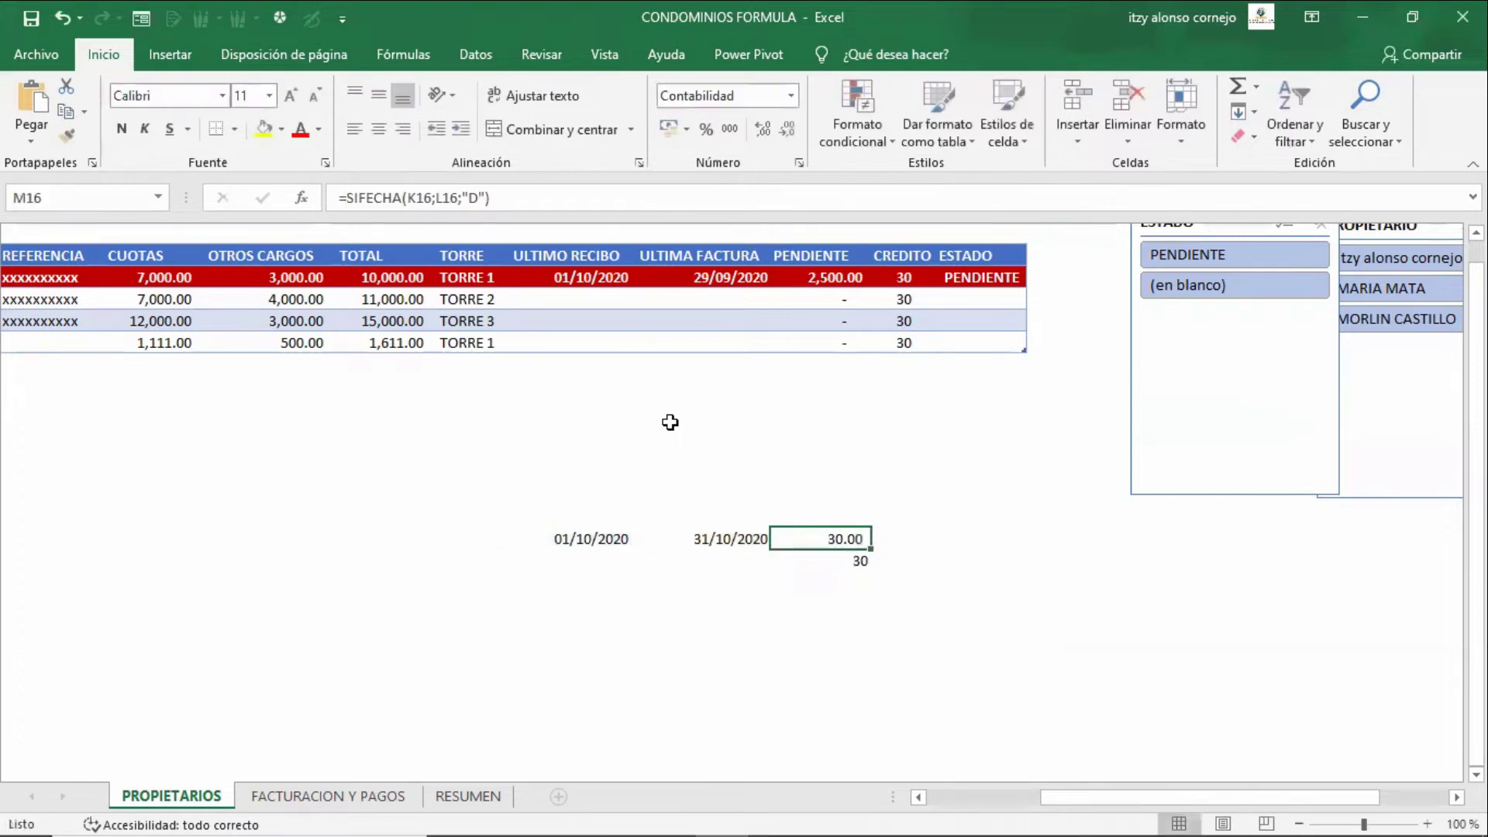
{"action": "key", "text": "Down"}
{"action": "key", "text": "F2"}
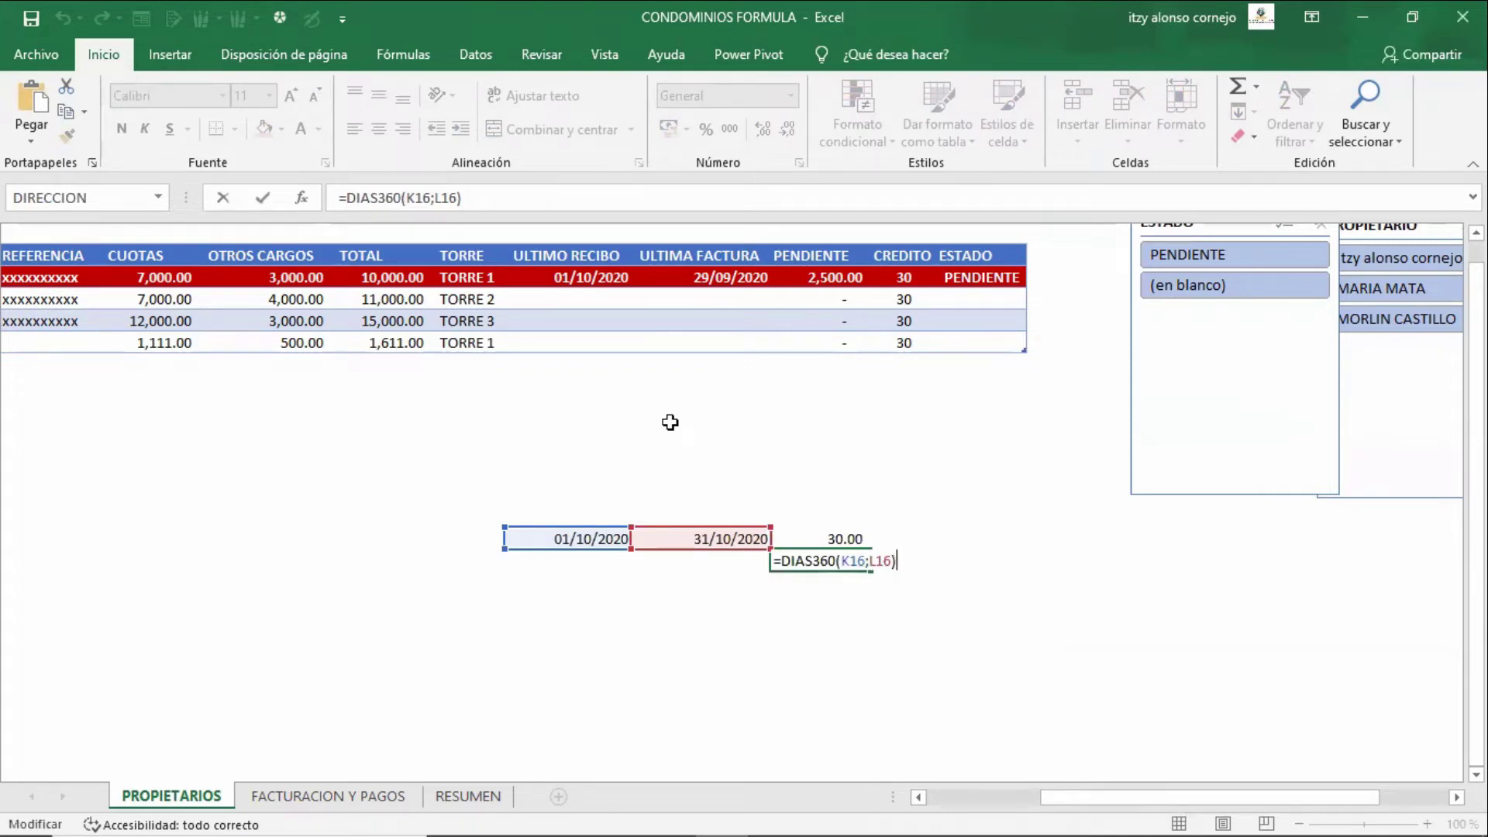
{"action": "key", "text": "Escape"}
- Clear the test dates and both day counts from K16:M17
{"action": "key", "text": "Up"}
{"action": "key", "text": "Left"}
{"action": "key", "text": "Left"}
{"action": "key", "text": "shift+Right"}
{"action": "key", "text": "shift+Right"}
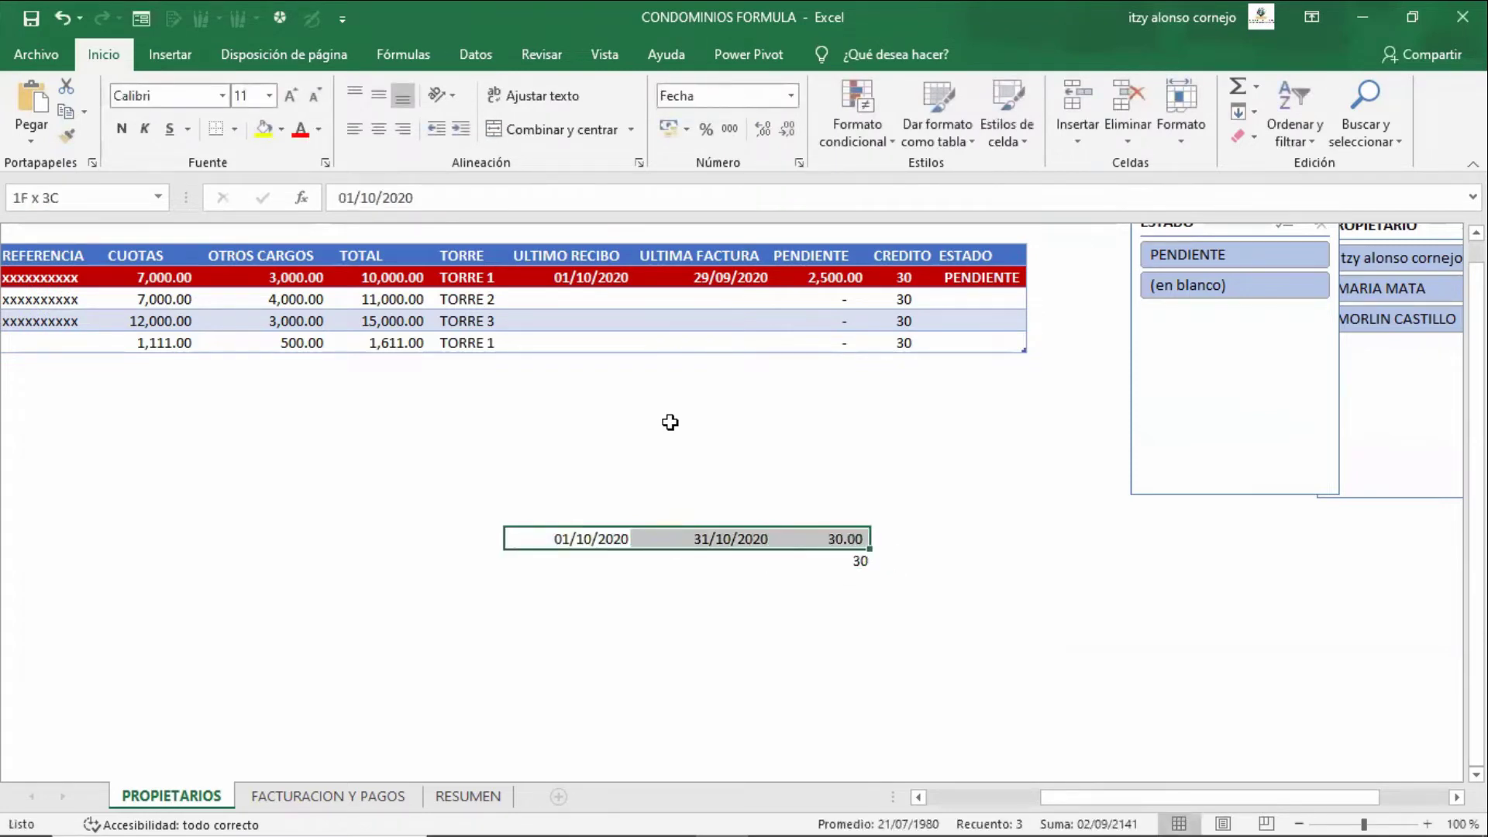
{"action": "key", "text": "shift+Down"}
{"action": "key", "text": "Delete"}
- Open the first ESTADO formula for review and leave it unchanged
{"action": "key", "text": "Up"}
{"action": "key", "text": "Up"}
{"action": "key", "text": "Up"}
{"action": "key", "text": "Up"}
{"action": "key", "text": "Up"}
{"action": "key", "text": "Up"}
{"action": "key", "text": "Up"}
{"action": "key", "text": "Up"}
{"action": "key", "text": "Up"}
{"action": "key", "text": "Up"}
{"action": "key", "text": "Up"}
{"action": "key", "text": "Up"}
{"action": "key", "text": "Up"}
{"action": "key", "text": "Up"}
{"action": "key", "text": "Right"}
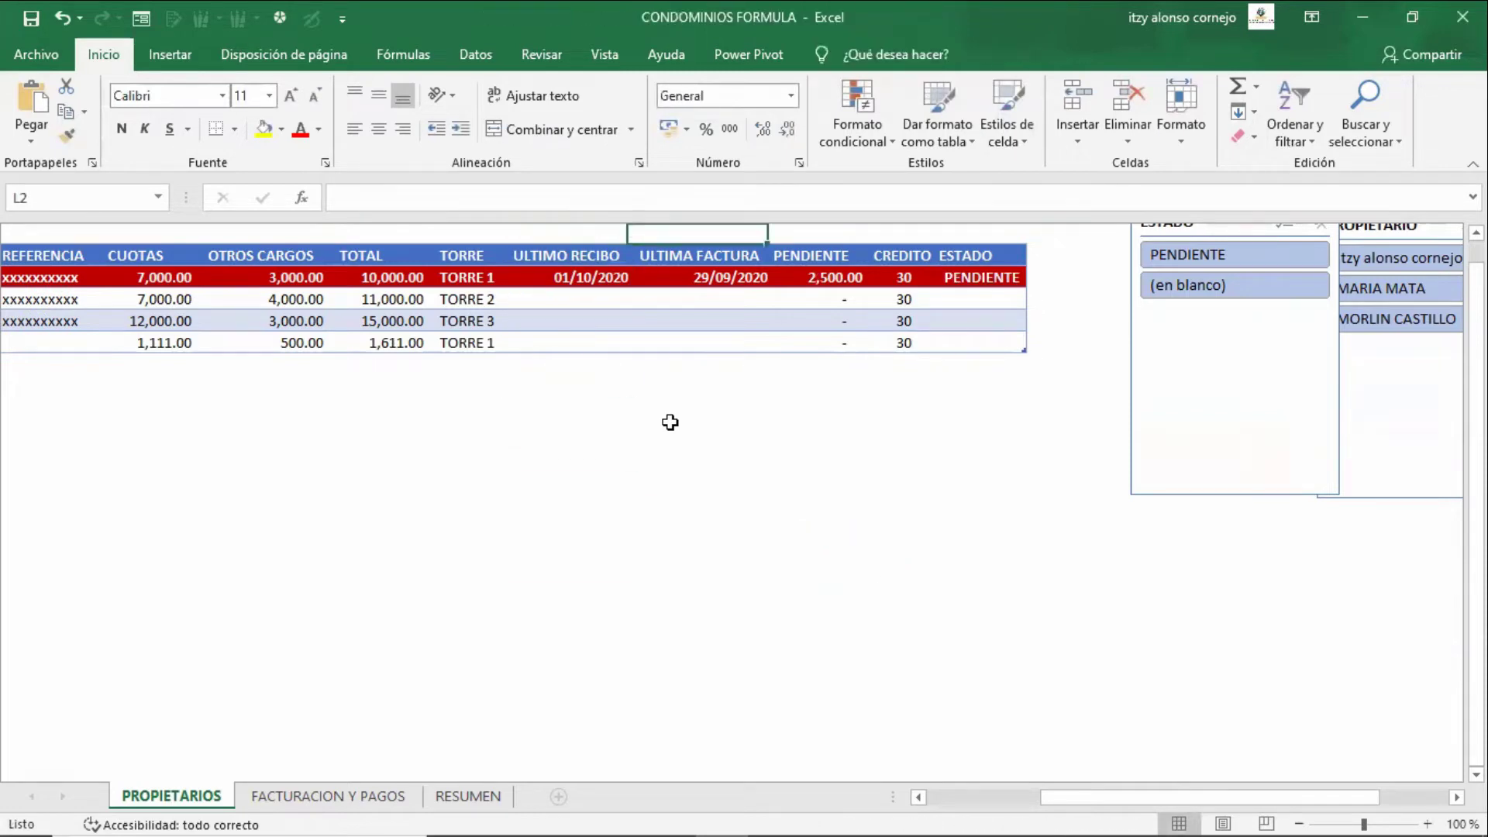
{"action": "key", "text": "Right"}
{"action": "key", "text": "Right"}
{"action": "key", "text": "Right"}
{"action": "key", "text": "Down"}
{"action": "key", "text": "Down"}
{"action": "key", "text": "F2"}
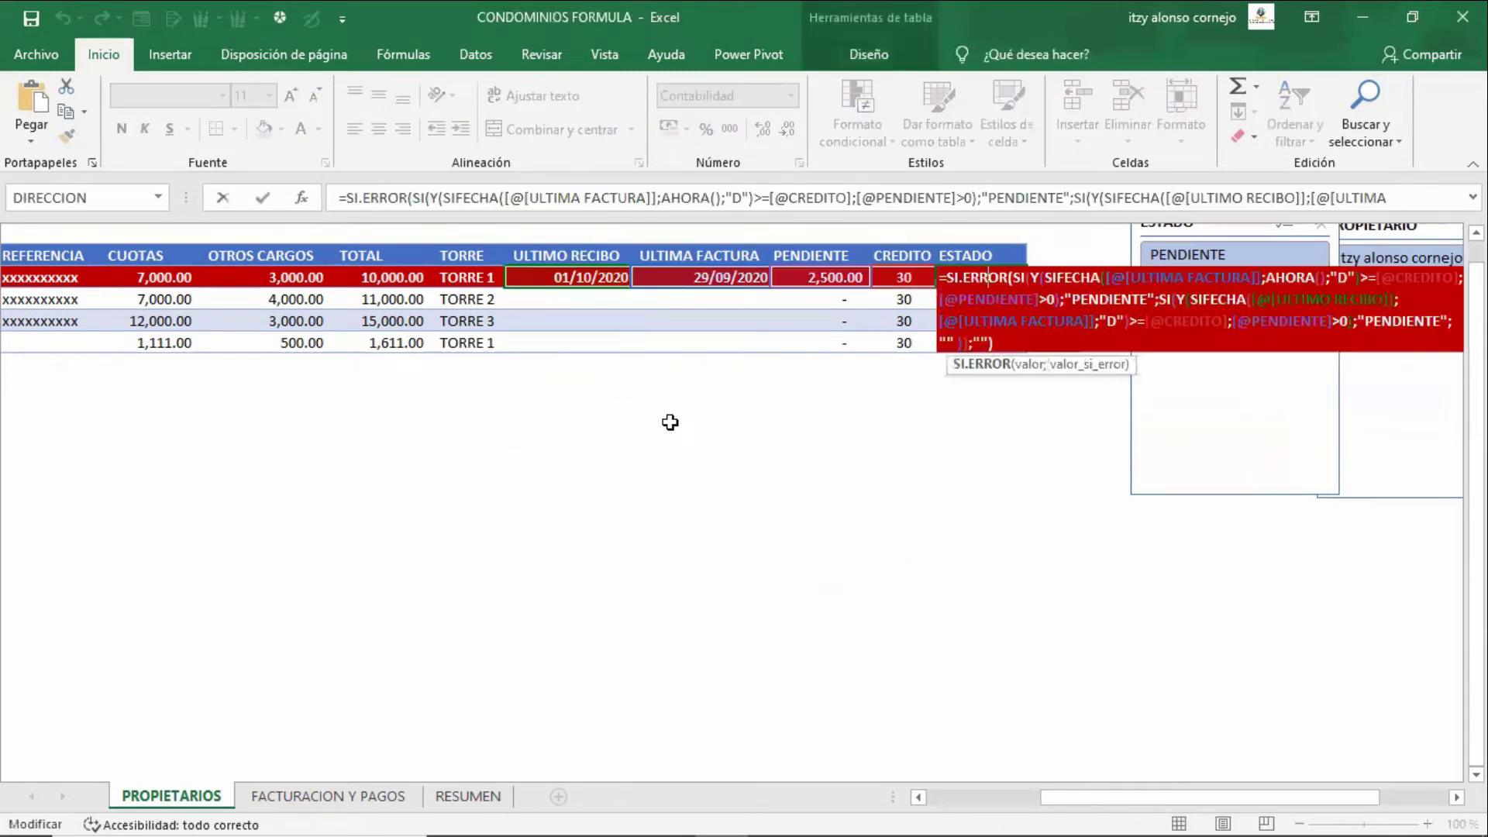
{"action": "key", "text": "Down"}
{"action": "key", "text": "Down"}
{"action": "key", "text": "Down"}
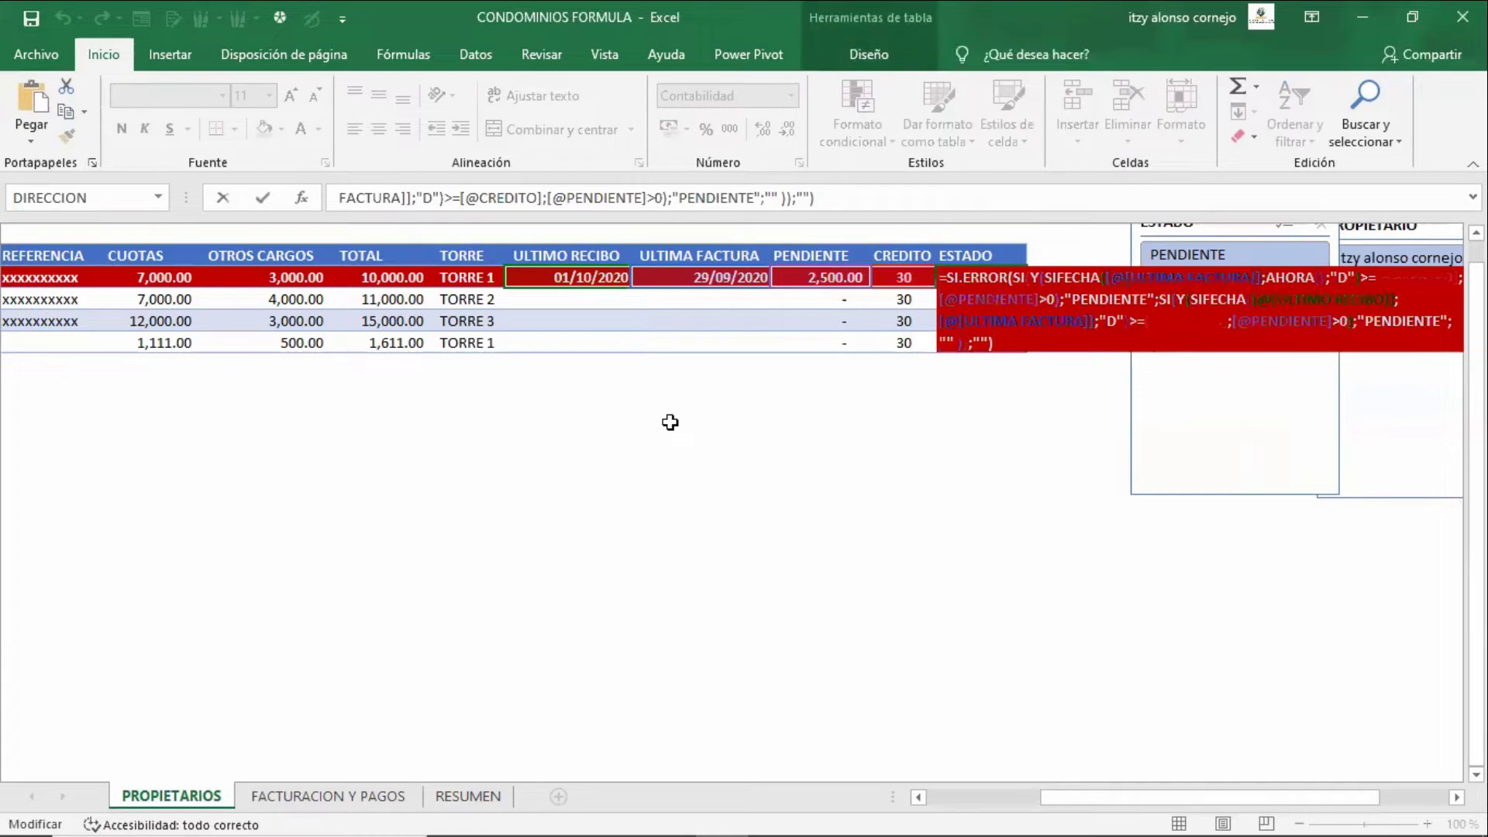
{"action": "key", "text": "Return"}
- Paste the ESTADO formula into spare cell L16 and remove its leading equals sign
{"action": "key", "text": "Down"}
{"action": "key", "text": "Down"}
{"action": "key", "text": "Down"}
{"action": "key", "text": "Down"}
{"action": "key", "text": "Down"}
{"action": "key", "text": "Down"}
{"action": "key", "text": "Down"}
{"action": "key", "text": "Down"}
{"action": "key", "text": "Down"}
{"action": "key", "text": "Down"}
{"action": "key", "text": "Down"}
{"action": "key", "text": "Left"}
{"action": "key", "text": "Left"}
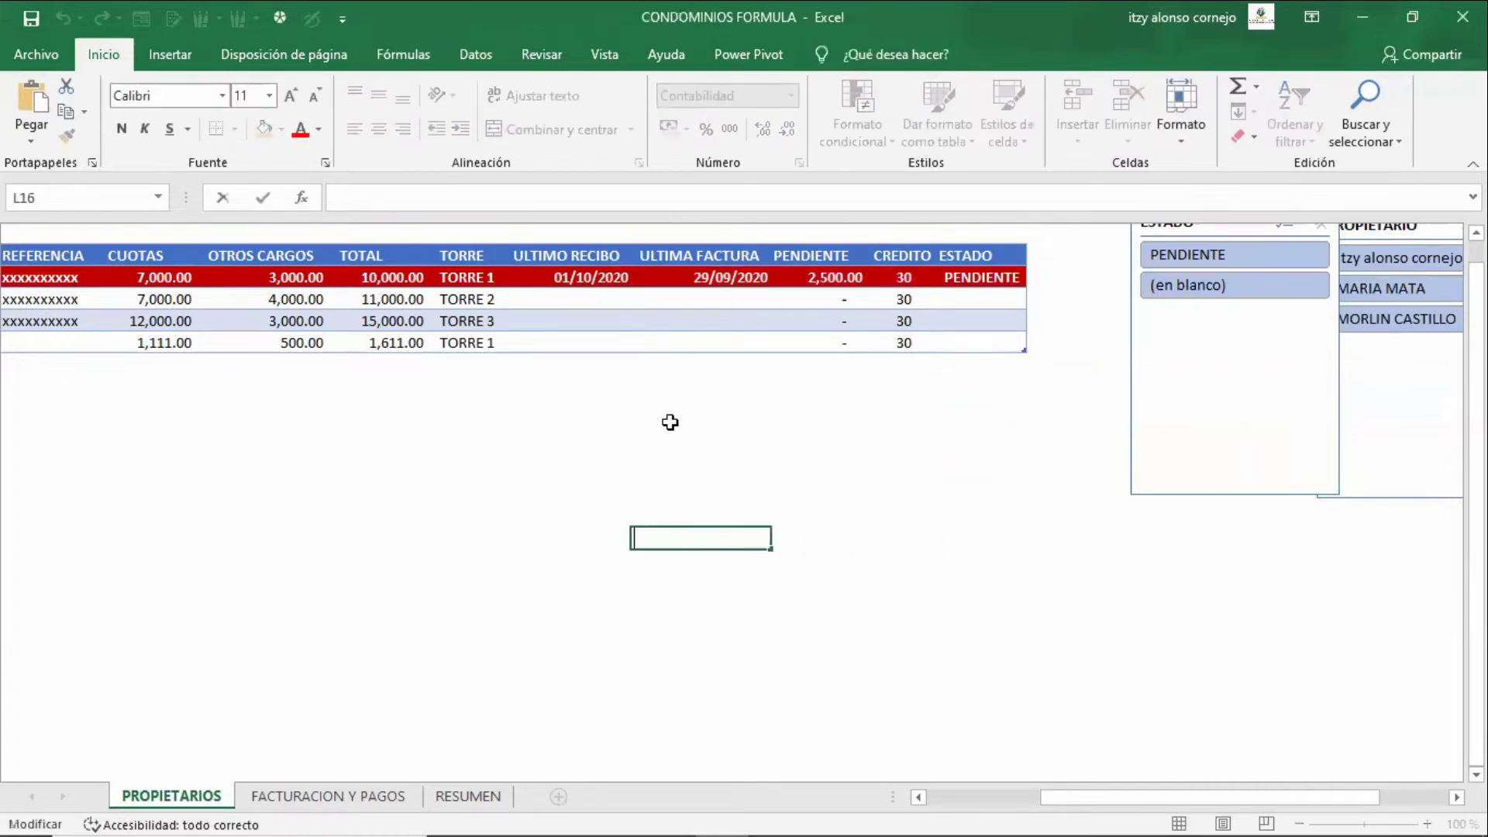
{"action": "type", "text": "=SI.ERROR(SI(Y(SIFECHA([@[ULTIMA FACTURA]];AHORA();\"D\")>=[@CREDITO];[@PENDIENTE]>0);\"PENDIENTE\";SI(Y(SIFECHA([@[ULTIMO RECIBO]];[@[ULTIMA FACTURA]];\"D\")>=[@CREDITO];[@PENDIENTE]>0);\"PENDIENTE\";\"\" ));\"\")"}
{"action": "key", "text": "ctrl+Home"}
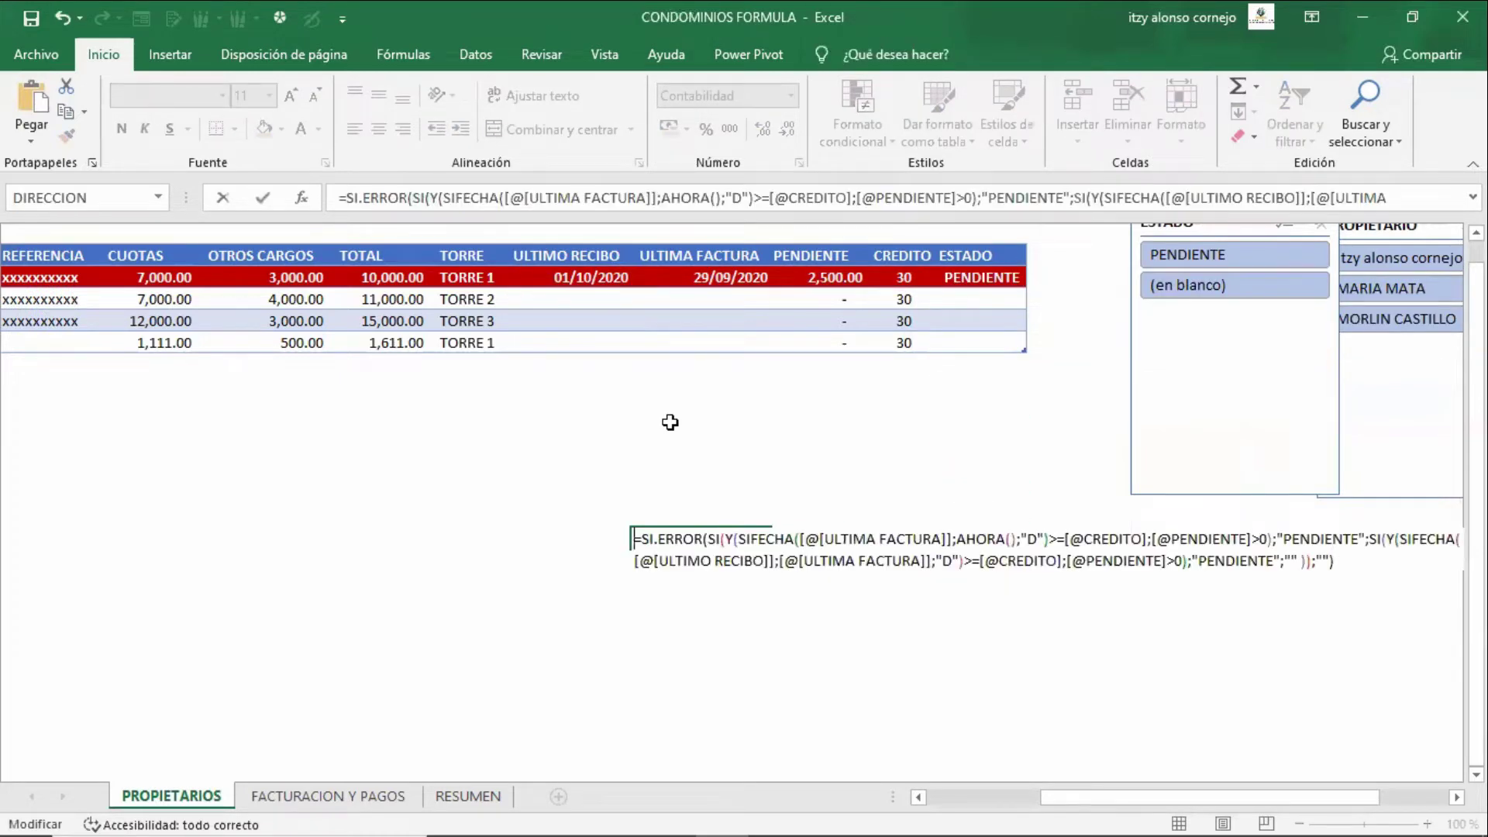
{"action": "key", "text": "Delete"}
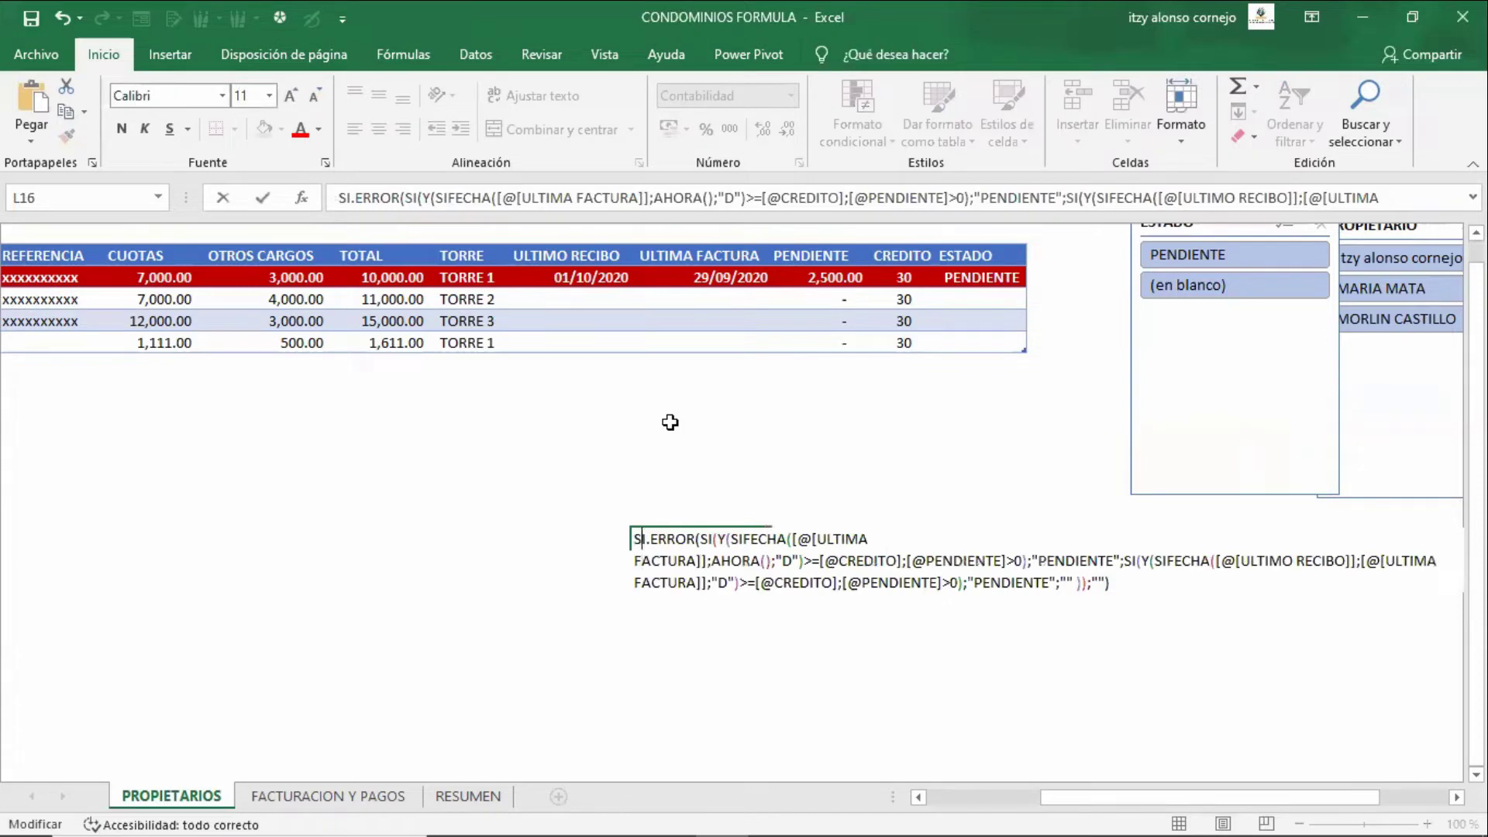
{"action": "key", "text": "Right"}
{"action": "key", "text": "Right"}
{"action": "key", "text": "Right"}
{"action": "key", "text": "Right"}
{"action": "key", "text": "Right"}
- Highlight the SIFECHA, ULTIMA FACTURA, AHORA() and credit comparison parts, then discard the draft
{"action": "key", "text": "shift+Right"}
{"action": "key", "text": "shift+Right"}
{"action": "key", "text": "shift+Right"}
{"action": "key", "text": "shift+Right"}
{"action": "key", "text": "shift+Right"}
{"action": "key", "text": "shift+Right"}
{"action": "key", "text": "shift+Right"}
{"action": "key", "text": "shift+Right"}
{"action": "key", "text": "shift+Right"}
{"action": "key", "text": "shift+Right"}
{"action": "key", "text": "shift+Right"}
{"action": "key", "text": "shift+Right"}
{"action": "key", "text": "shift+Right"}
{"action": "key", "text": "shift+Right"}
{"action": "key", "text": "shift+Right"}
{"action": "key", "text": "shift+Right"}
{"action": "key", "text": "shift+Right"}
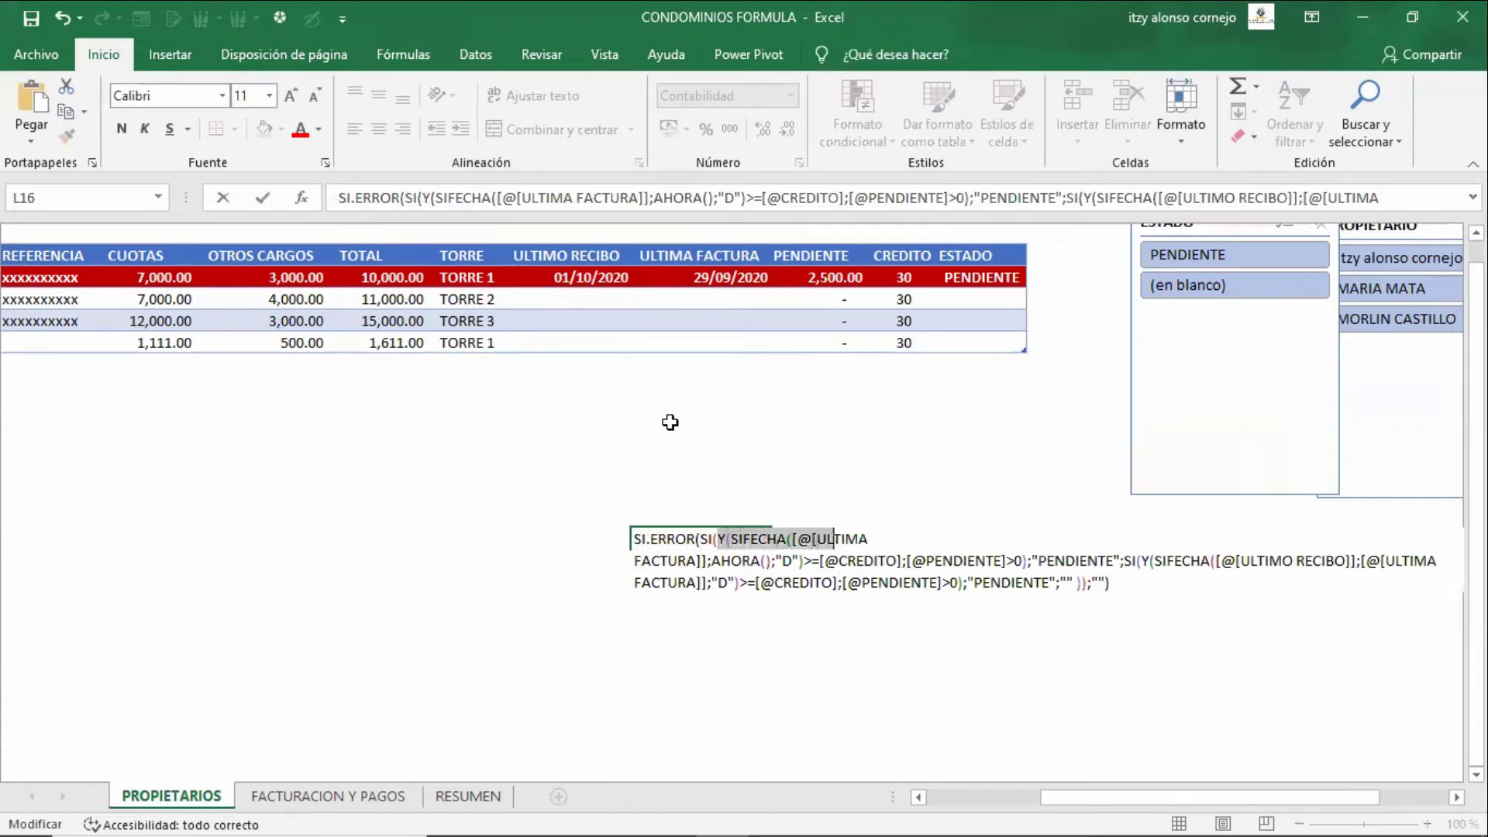
{"action": "key", "text": "shift+Right"}
{"action": "key", "text": "shift+Right"}
{"action": "key", "text": "shift+Right"}
{"action": "key", "text": "shift+Right"}
{"action": "key", "text": "shift+Right"}
{"action": "key", "text": "shift+Right"}
{"action": "key", "text": "shift+Right"}
{"action": "key", "text": "shift+Right"}
{"action": "key", "text": "shift+Right"}
{"action": "key", "text": "shift+Right"}
{"action": "key", "text": "shift+Right"}
{"action": "key", "text": "shift+Right"}
{"action": "key", "text": "shift+Right"}
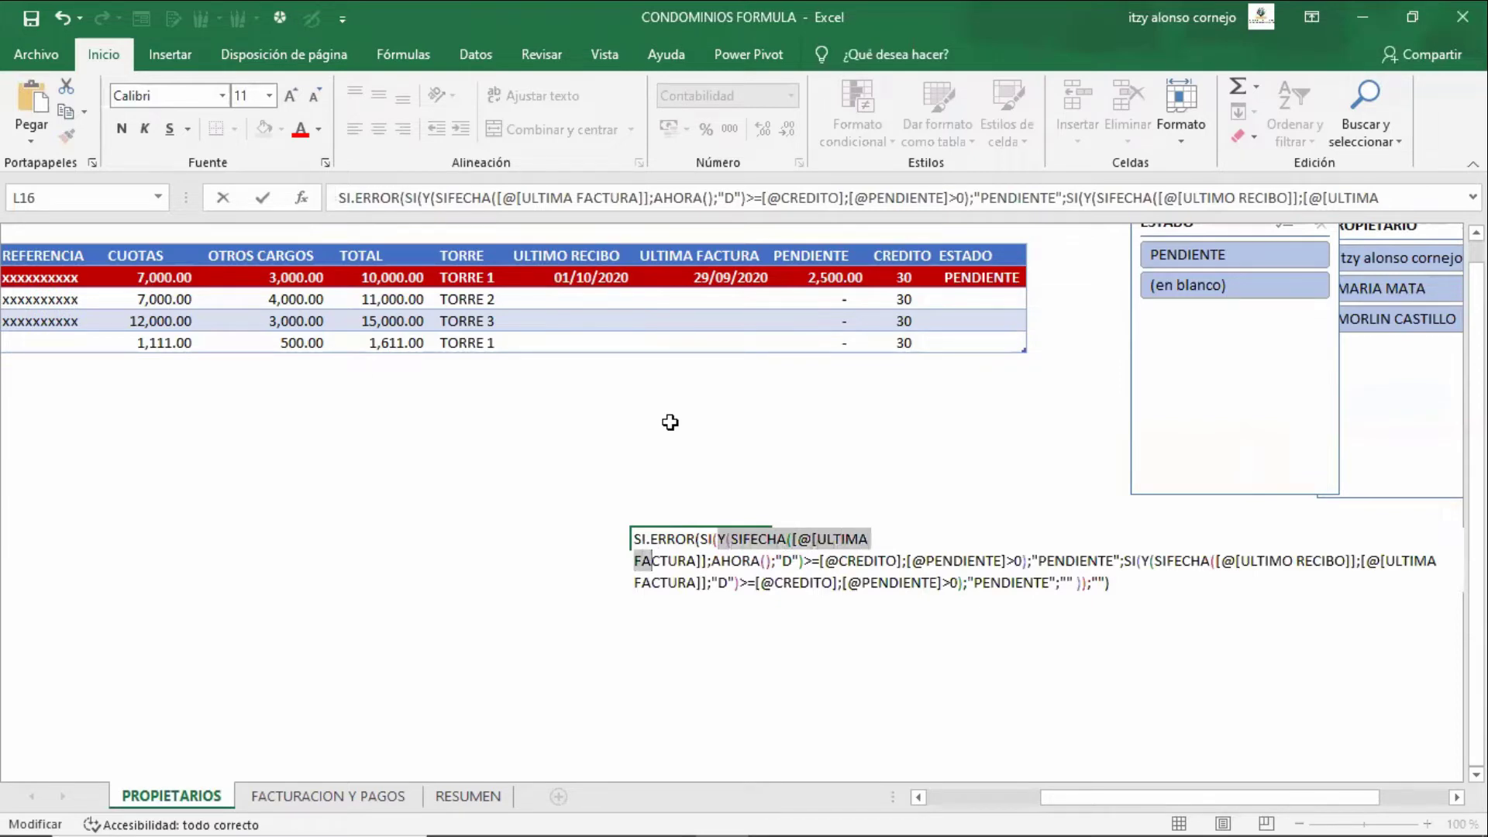
{"action": "key", "text": "shift+Right"}
{"action": "key", "text": "shift+Right"}
{"action": "key", "text": "shift+Right"}
{"action": "key", "text": "shift+Right"}
{"action": "key", "text": "shift+Right"}
{"action": "key", "text": "shift+Right"}
{"action": "key", "text": "shift+Right"}
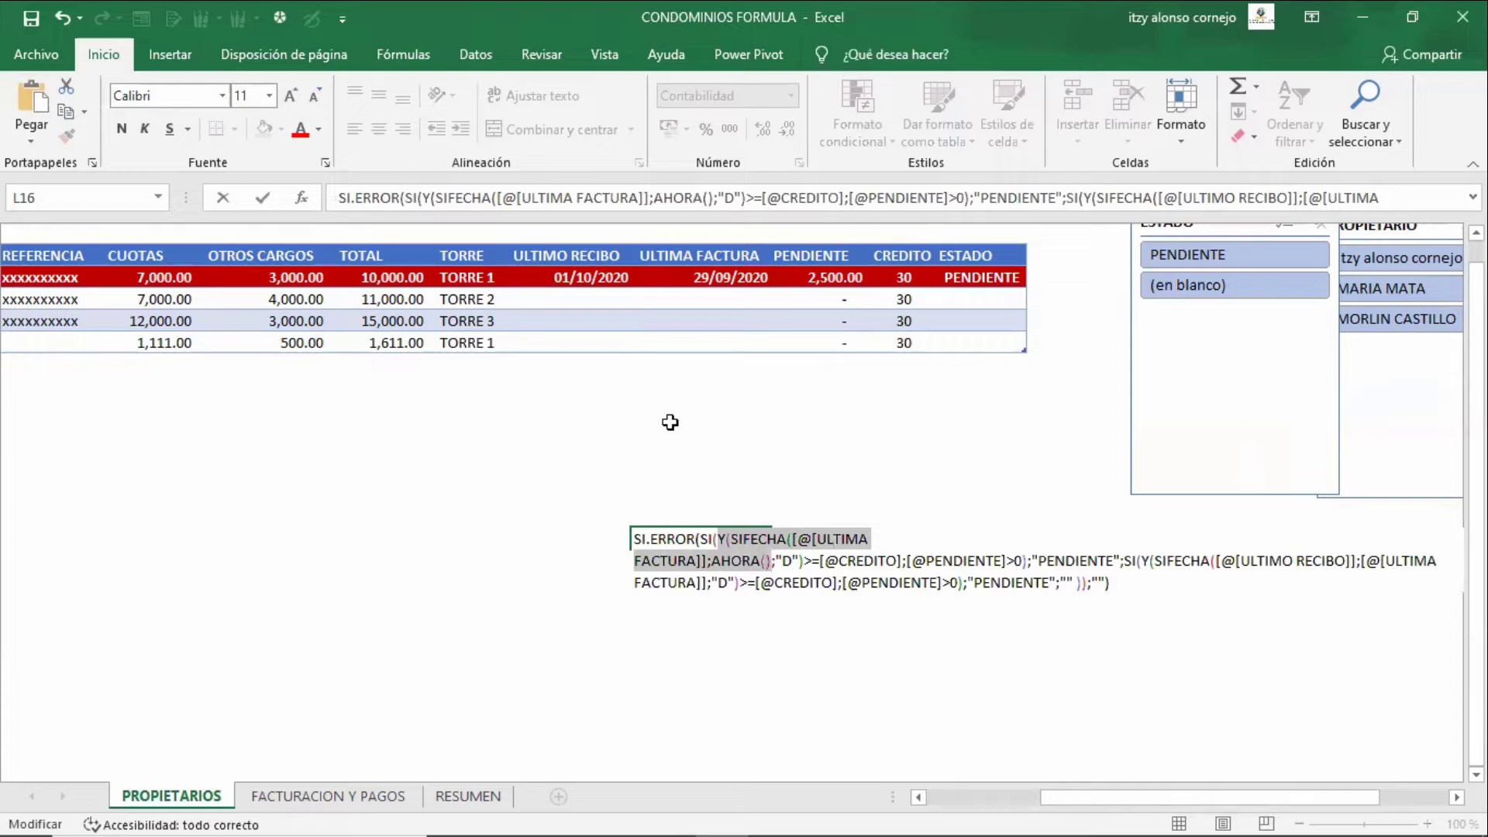
{"action": "key", "text": "Right"}
{"action": "key", "text": "Right"}
{"action": "key", "text": "Right"}
{"action": "key", "text": "Right"}
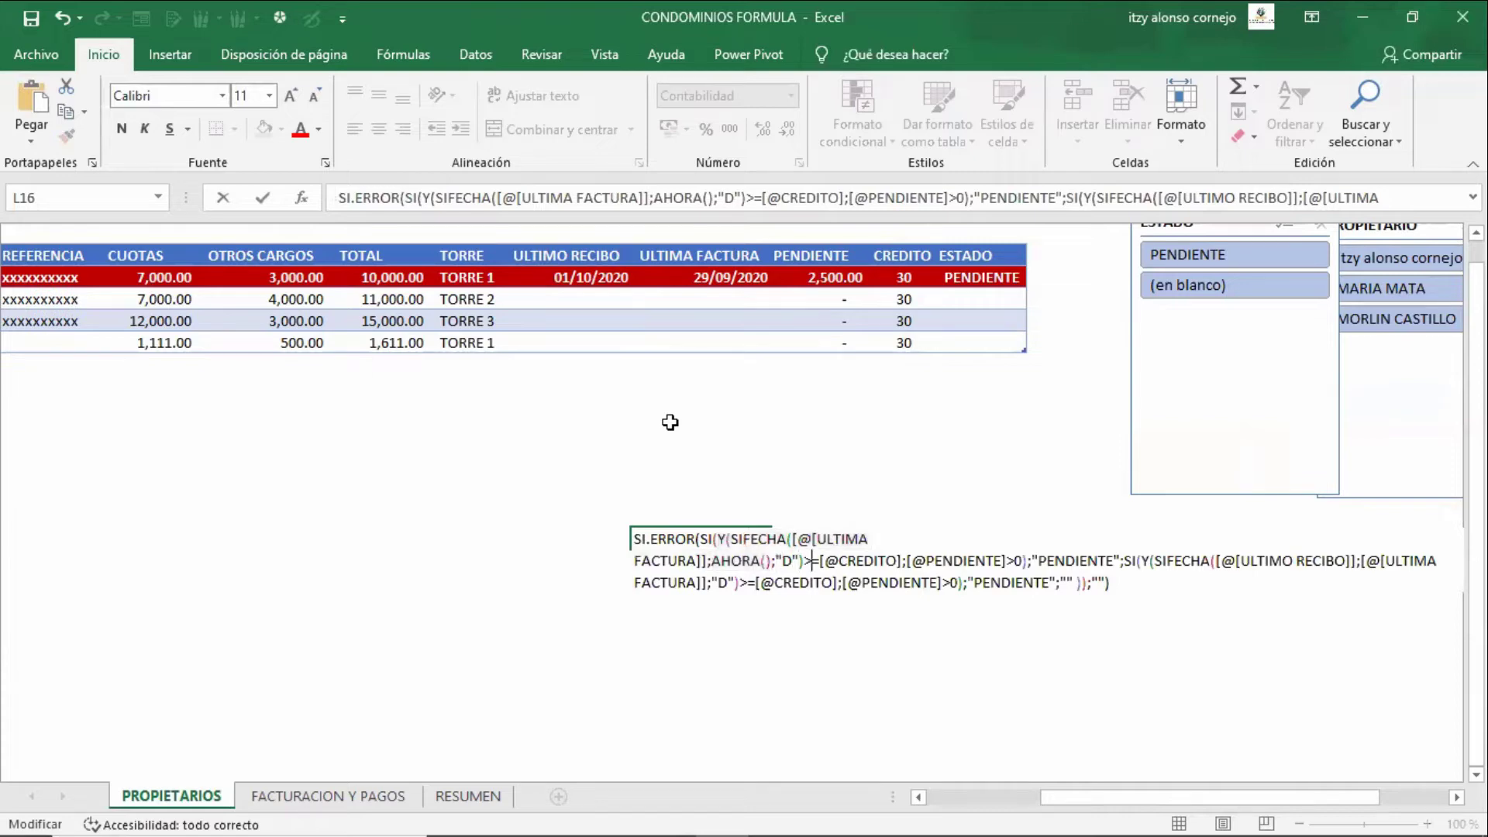
{"action": "key", "text": "shift+Right"}
{"action": "key", "text": "shift+Right"}
{"action": "key", "text": "shift+Right"}
{"action": "key", "text": "shift+Right"}
{"action": "key", "text": "shift+Right"}
{"action": "key", "text": "shift+Right"}
{"action": "key", "text": "shift+Right"}
{"action": "key", "text": "shift+Right"}
{"action": "key", "text": "shift+Right"}
{"action": "key", "text": "shift+Right"}
{"action": "key", "text": "shift+Right"}
{"action": "key", "text": "shift+Right"}
{"action": "key", "text": "shift+Right"}
{"action": "key", "text": "shift+Right"}
{"action": "key", "text": "shift+Right"}
{"action": "key", "text": "shift+Right"}
{"action": "key", "text": "shift+Right"}
{"action": "key", "text": "shift+Right"}
{"action": "key", "text": "shift+Right"}
{"action": "key", "text": "shift+Right"}
{"action": "key", "text": "shift+Right"}
{"action": "key", "text": "shift+Right"}
{"action": "key", "text": "shift+Right"}
{"action": "key", "text": "shift+Right"}
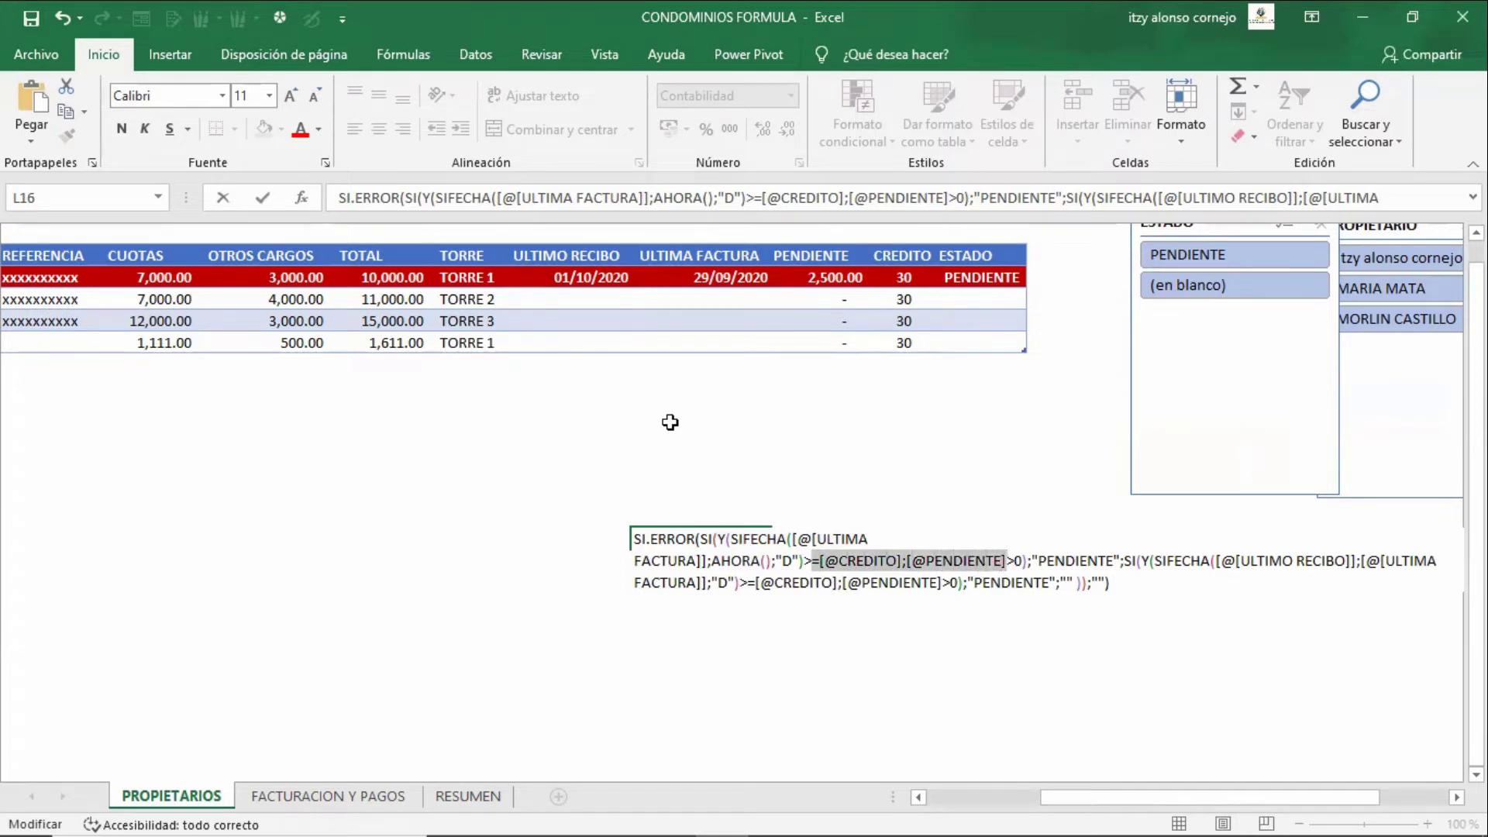
{"action": "key", "text": "shift+Left"}
{"action": "key", "text": "shift+Left"}
{"action": "key", "text": "shift+Left"}
{"action": "key", "text": "shift+Left"}
{"action": "key", "text": "shift+Left"}
{"action": "key", "text": "shift+Left"}
{"action": "key", "text": "shift+Left"}
{"action": "key", "text": "shift+Left"}
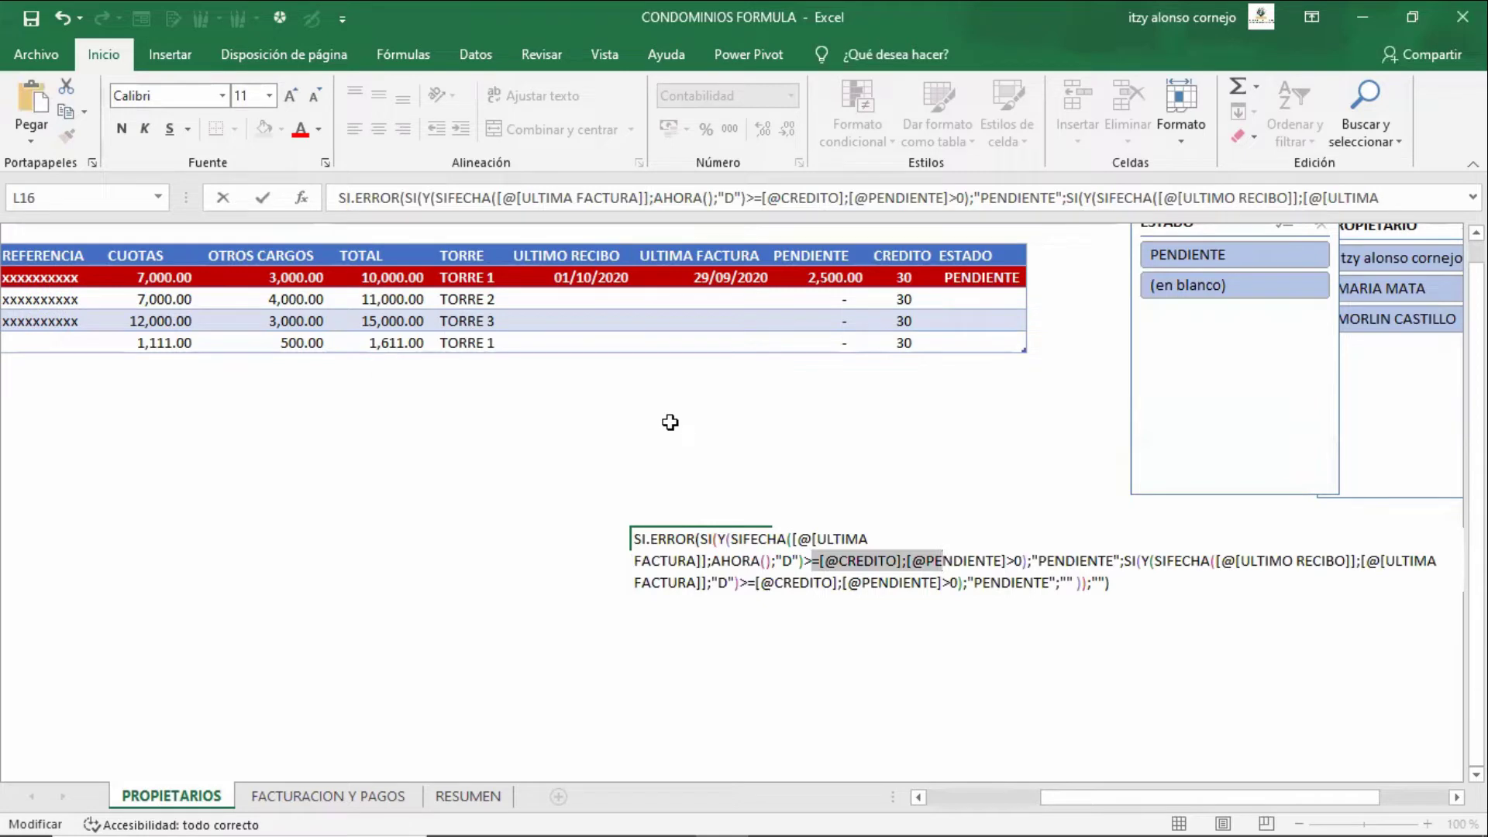
{"action": "key", "text": "Escape"}
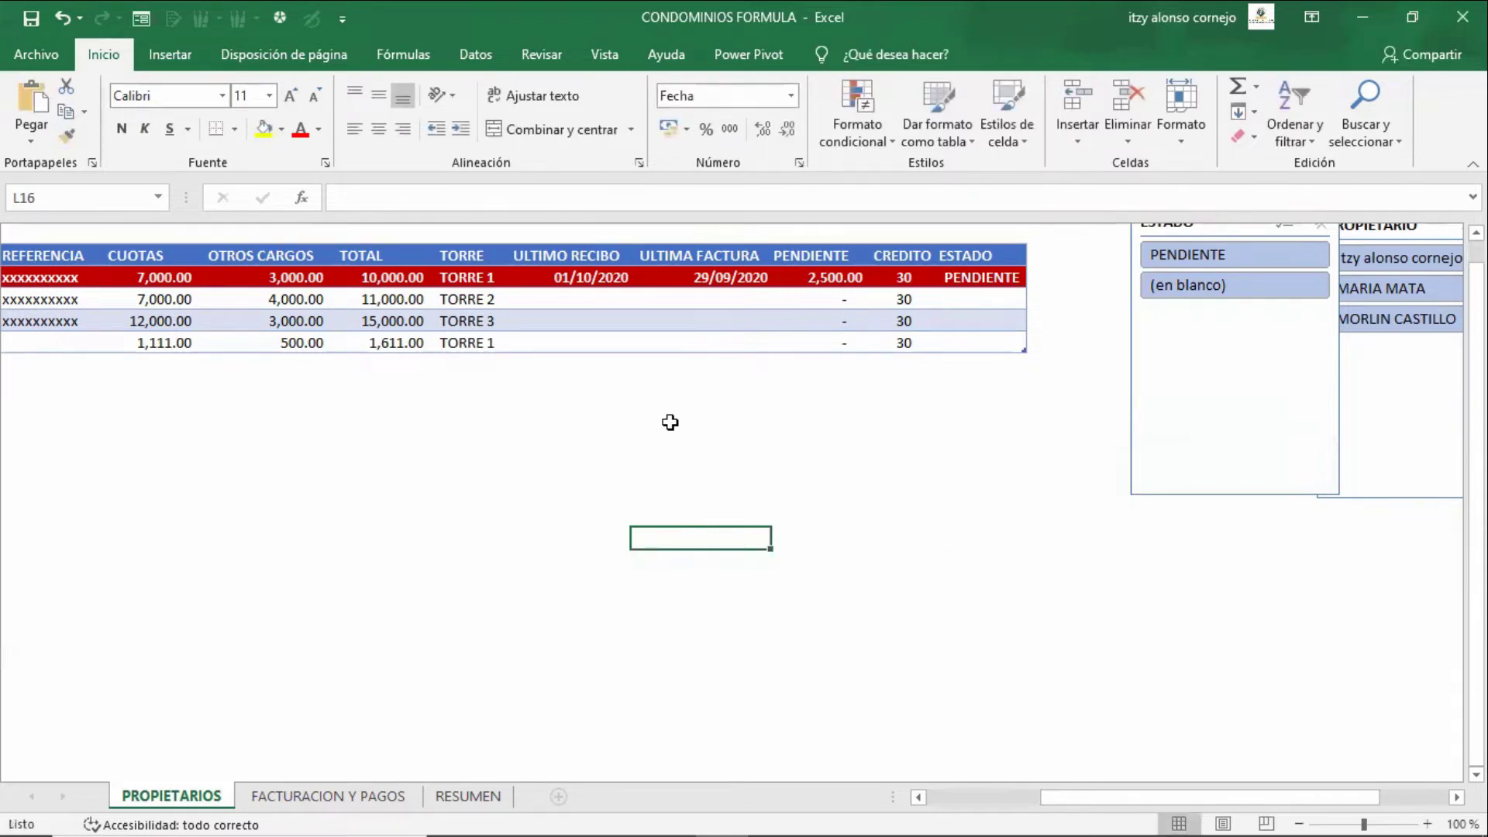
{"action": "key", "text": "F2"}
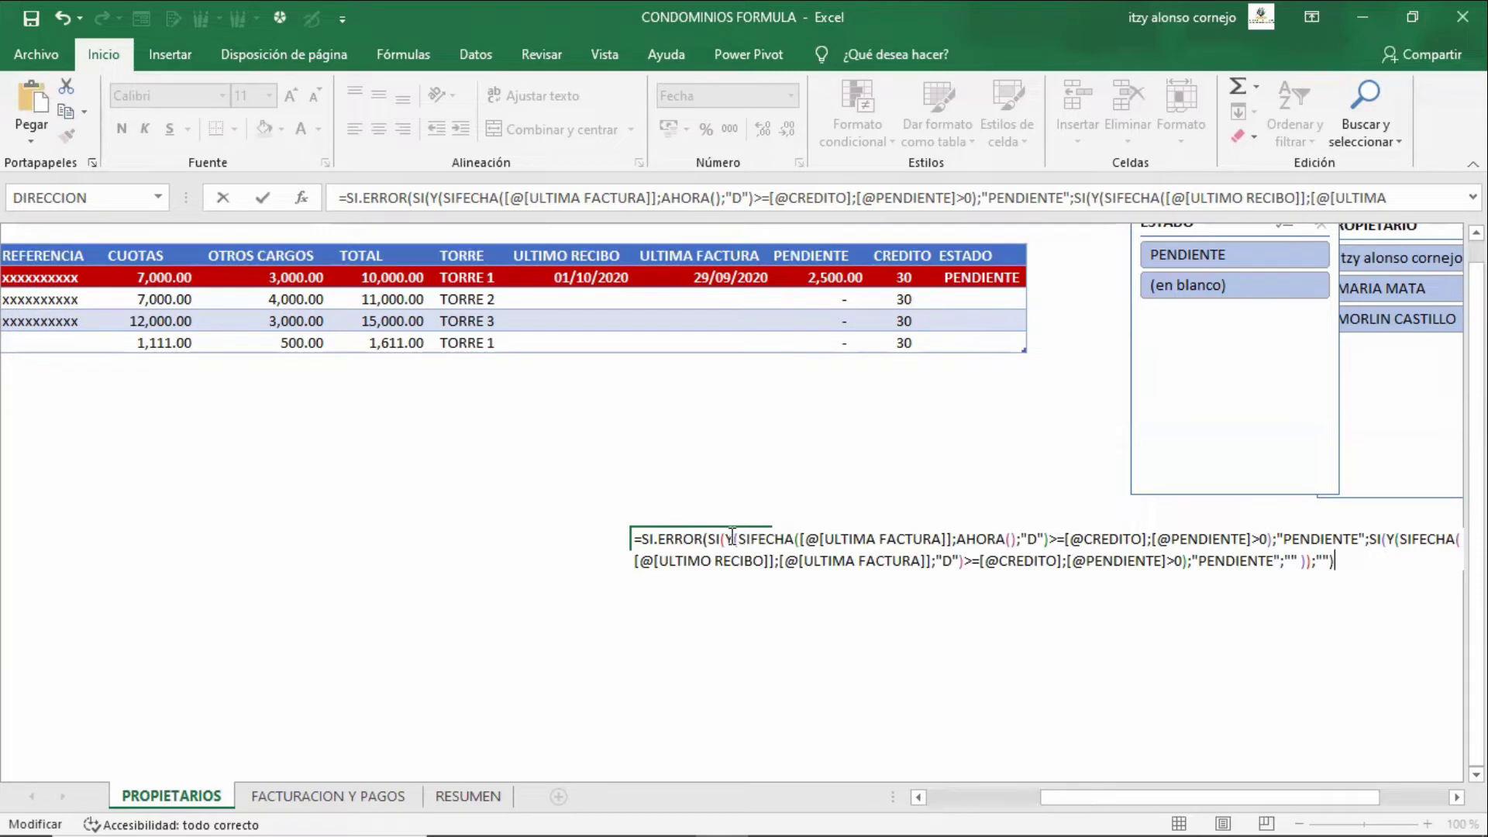
{"action": "left_click_drag", "start_coordinate": [725, 539], "coordinate": [835, 546]}
{"action": "left_click_drag", "start_coordinate": [972, 532], "coordinate": [1188, 544]}
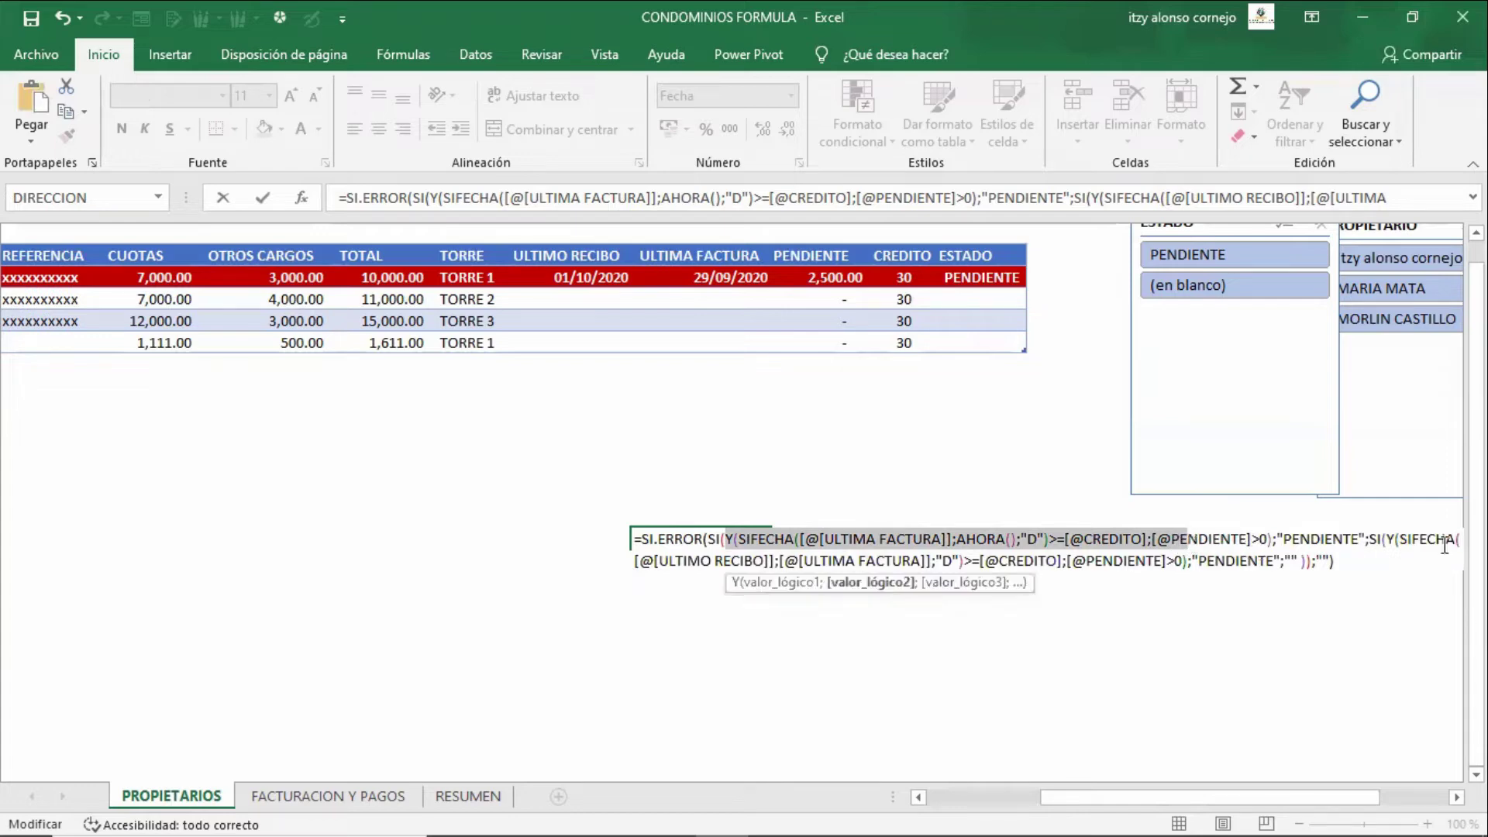
{"action": "left_click_drag", "start_coordinate": [1378, 544], "coordinate": [1179, 561]}
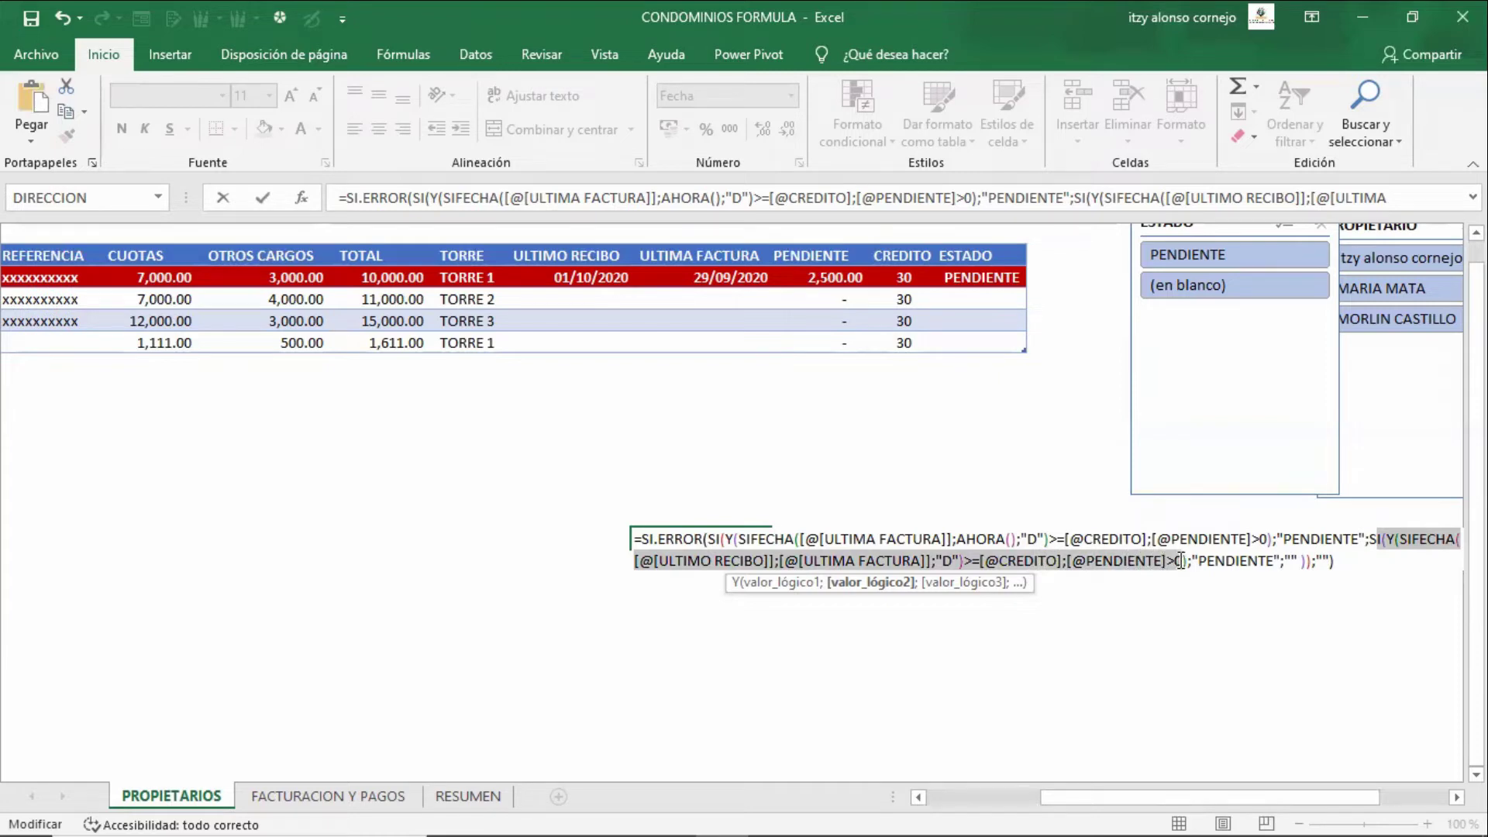
{"action": "left_click_drag", "start_coordinate": [1180, 561], "coordinate": [1293, 563]}
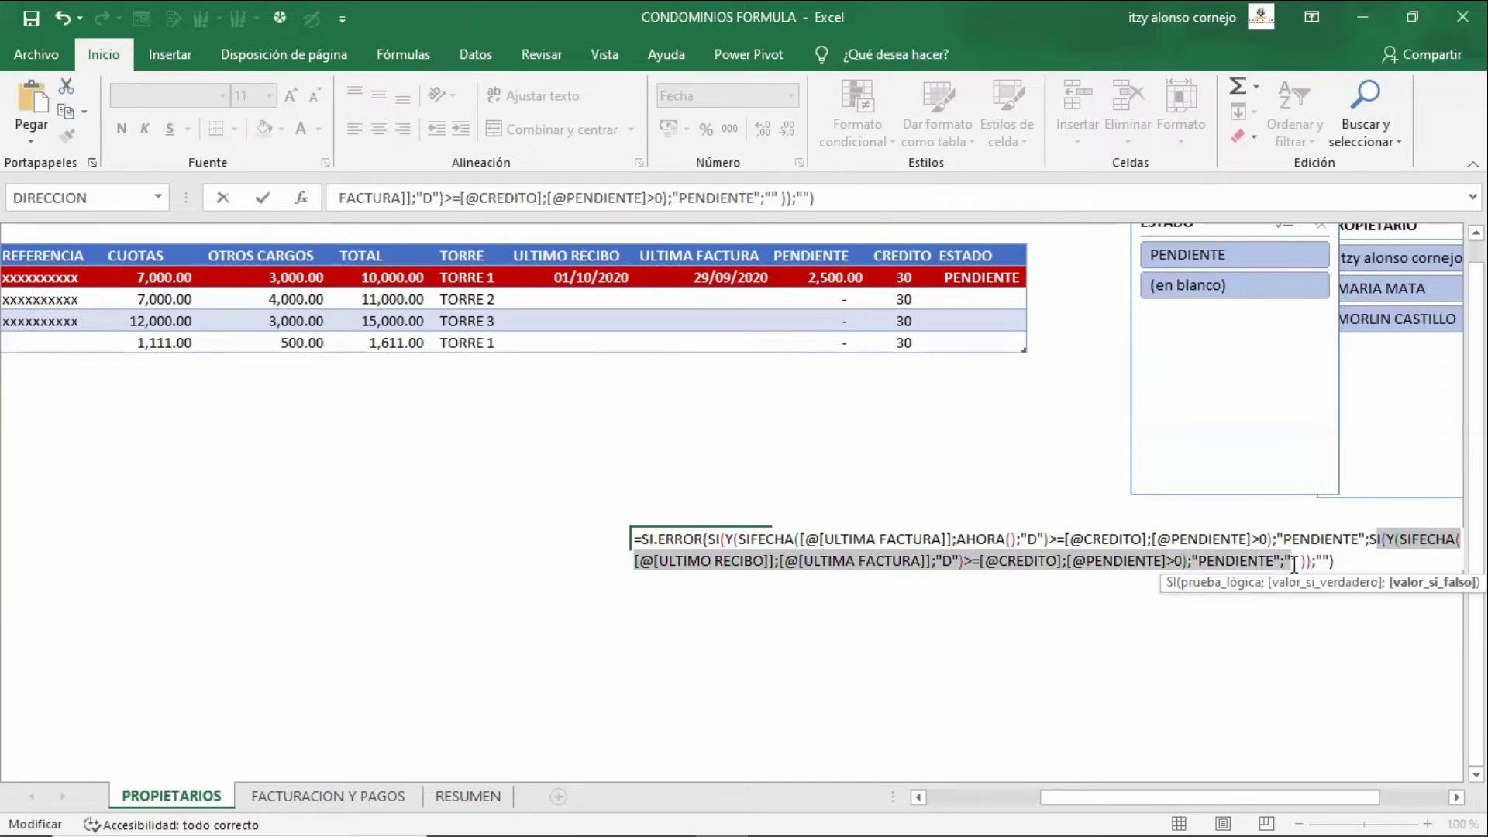
{"action": "key", "text": "Escape"}
{"action": "key", "text": "Up"}
{"action": "key", "text": "Up"}
{"action": "key", "text": "Up"}
{"action": "key", "text": "Up"}
{"action": "key", "text": "Up"}
{"action": "key", "text": "Up"}
{"action": "key", "text": "Up"}
{"action": "key", "text": "Up"}
{"action": "key", "text": "Up"}
{"action": "key", "text": "Up"}
{"action": "key", "text": "Up"}
{"action": "key", "text": "Up"}
{"action": "key", "text": "Up"}
{"action": "key", "text": "Up"}
{"action": "key", "text": "Up"}
{"action": "key", "text": "Right"}
{"action": "key", "text": "Right"}
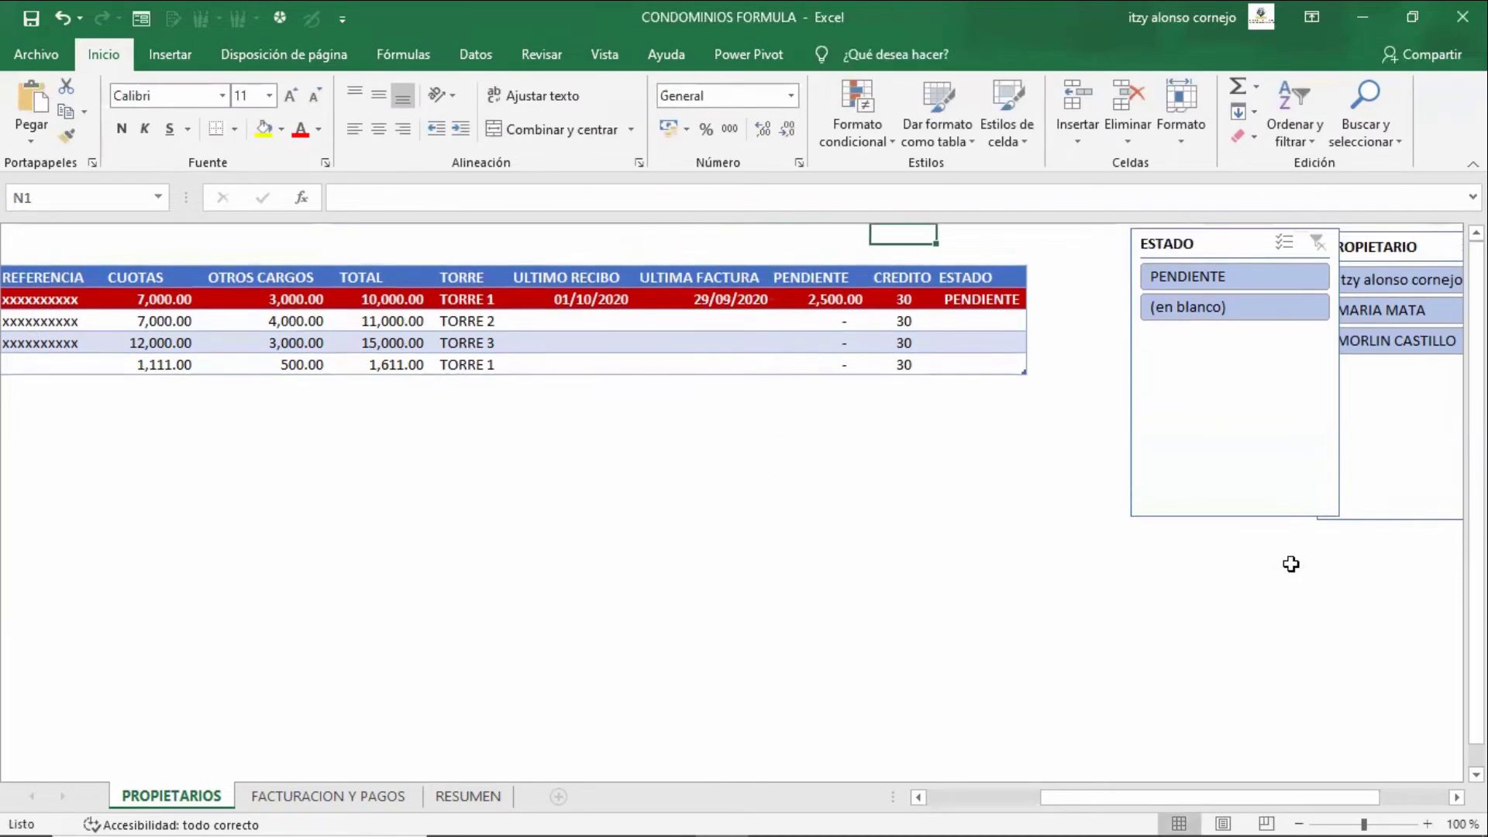
- Re-confirm the first owner's ESTADO formula so it shows PENDIENTE
{"action": "key", "text": "Down"}
{"action": "key", "text": "Right"}
{"action": "key", "text": "Down"}
{"action": "key", "text": "F2"}
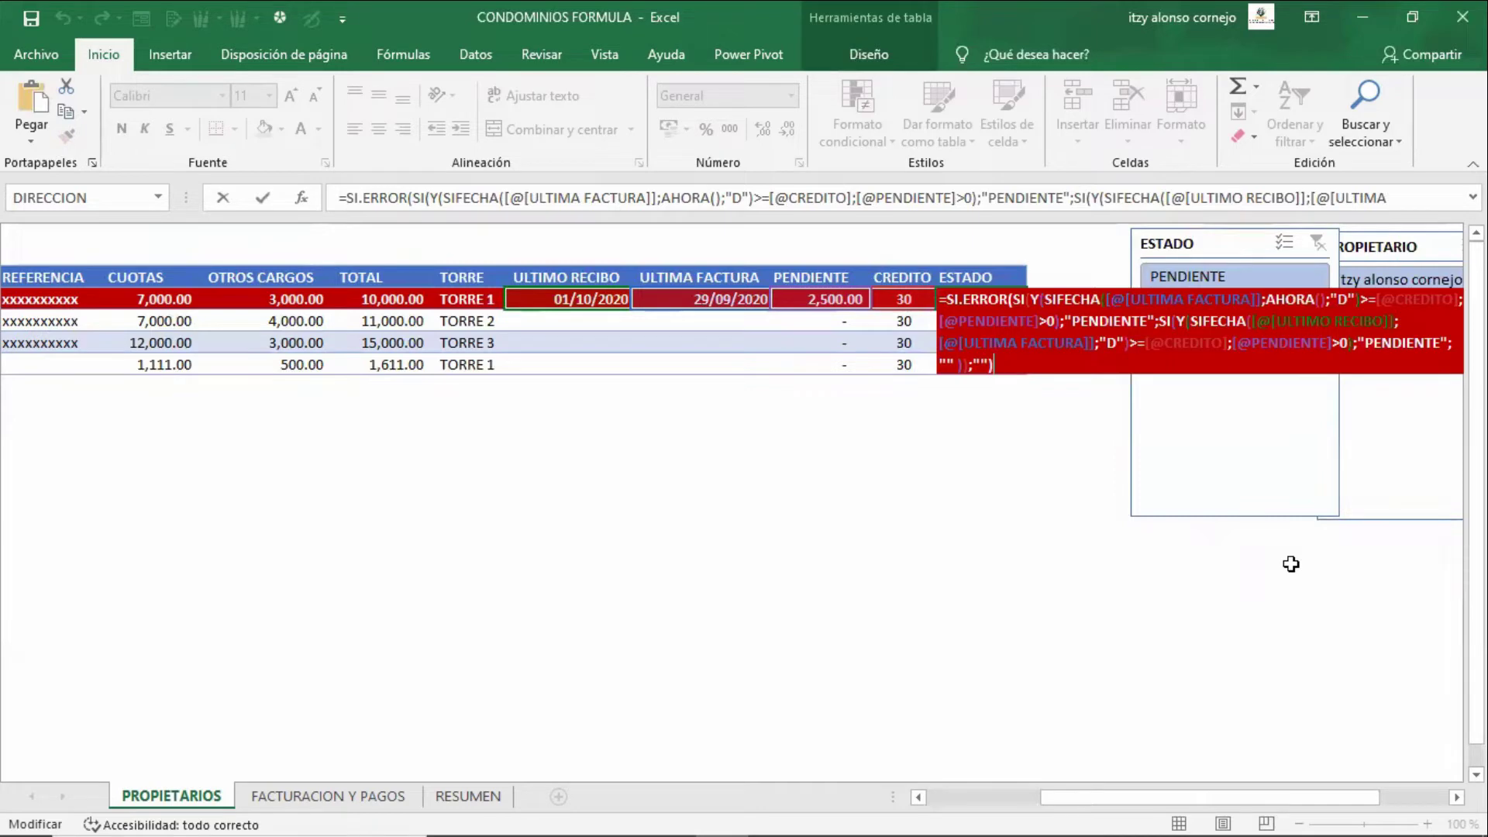
{"action": "key", "text": "ctrl+Return"}
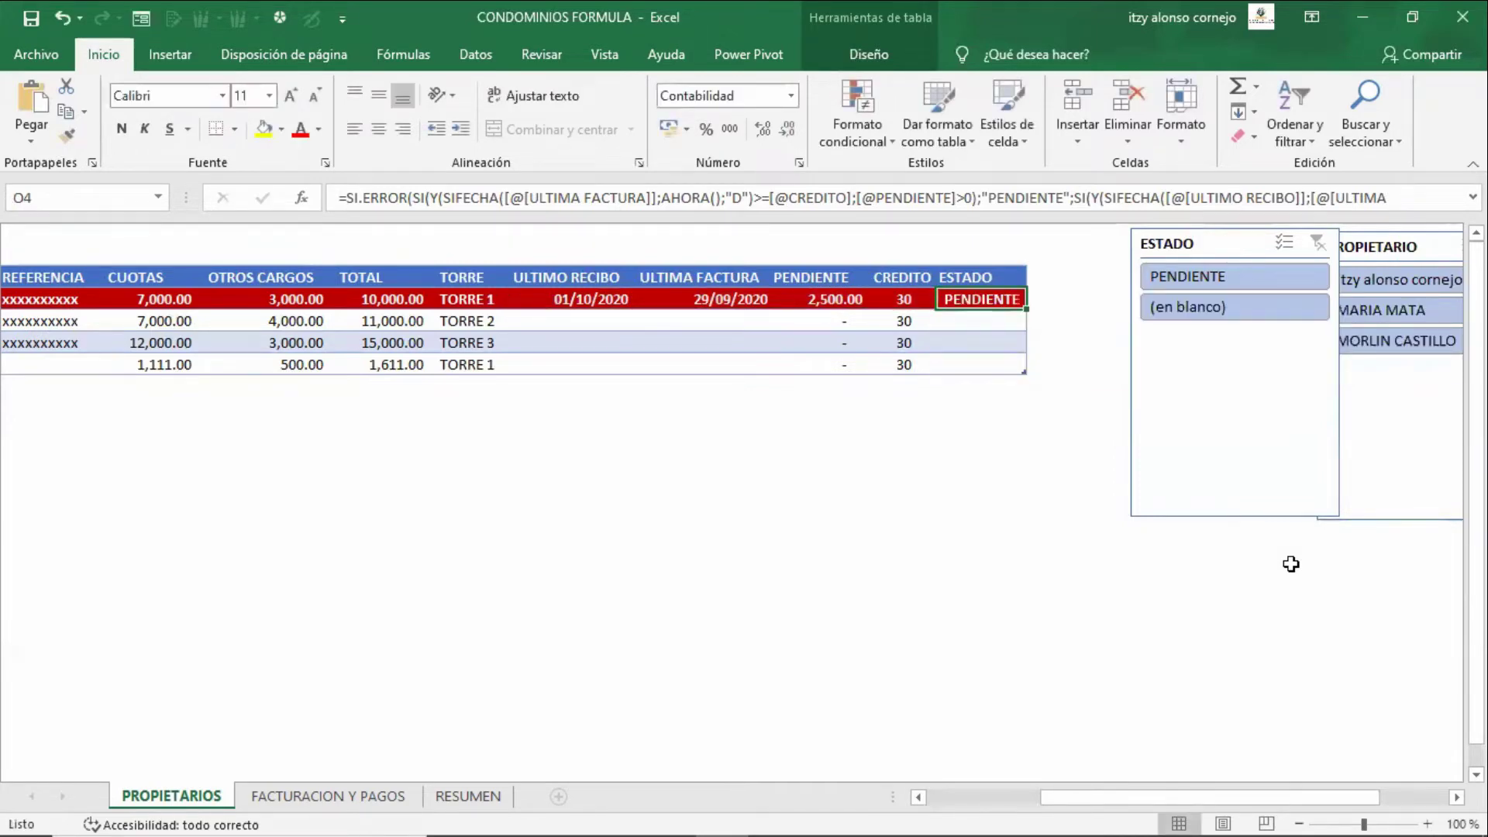
- Go to the FACTURACION Y PAGOS sheet's first empty billing row, A8
{"action": "key", "text": "Left"}
{"action": "key", "text": "Left"}
{"action": "key", "text": "Left"}
{"action": "key", "text": "Left"}
{"action": "key", "text": "Down"}
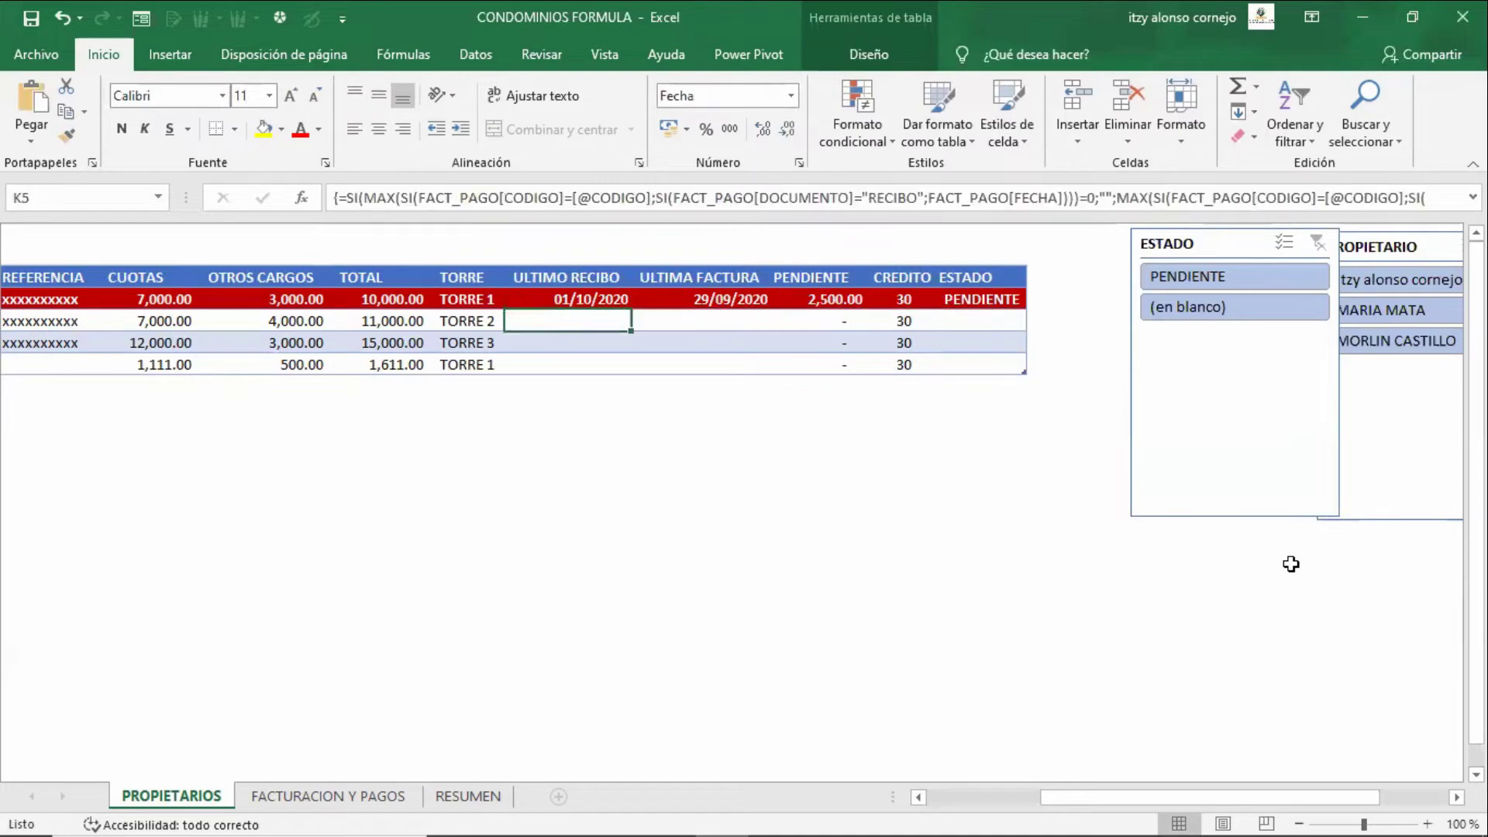
{"action": "key", "text": "Left"}
{"action": "key", "text": "Left"}
{"action": "key", "text": "Left"}
{"action": "key", "text": "Left"}
{"action": "key", "text": "Left"}
{"action": "key", "text": "Left"}
{"action": "key", "text": "Left"}
{"action": "key", "text": "Left"}
{"action": "key", "text": "Left"}
{"action": "key", "text": "Left"}
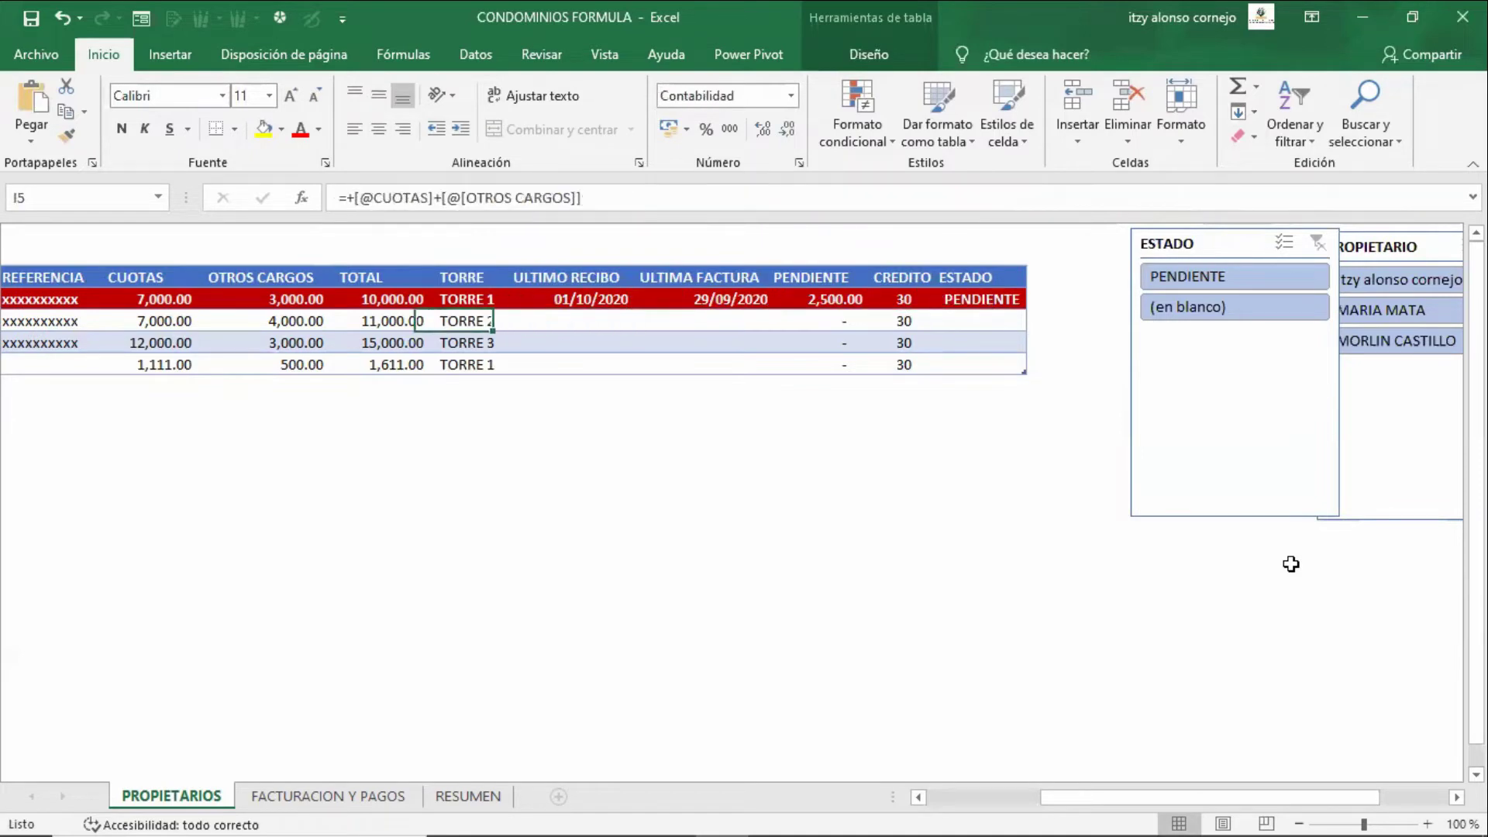
{"action": "key", "text": "Down"}
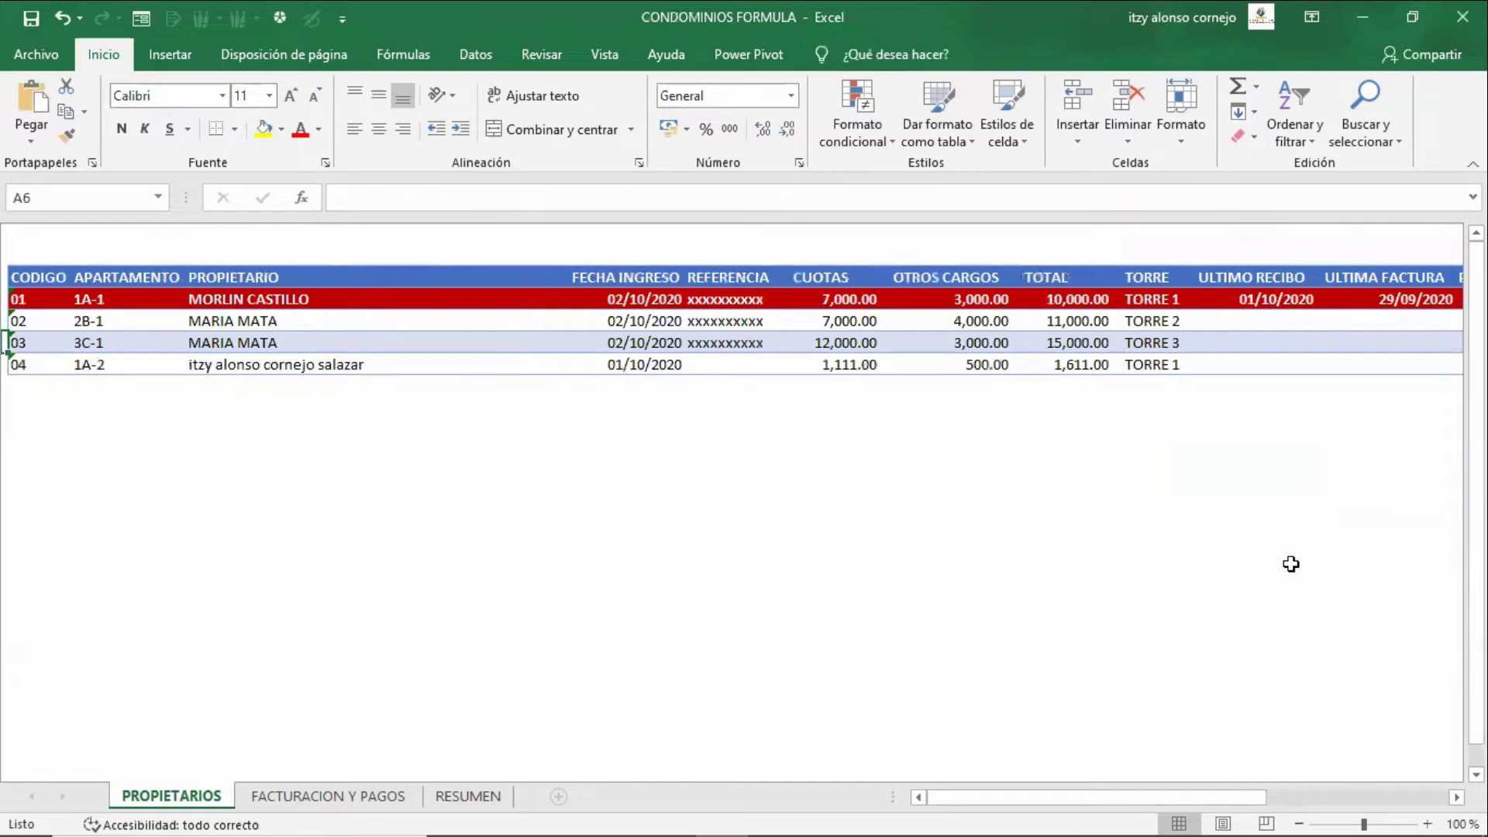
{"action": "key", "text": "Right"}
{"action": "key", "text": "ctrl+Page_Down"}
{"action": "key", "text": "Left"}
{"action": "key", "text": "Left"}
{"action": "key", "text": "Left"}
{"action": "key", "text": "Left"}
{"action": "key", "text": "Left"}
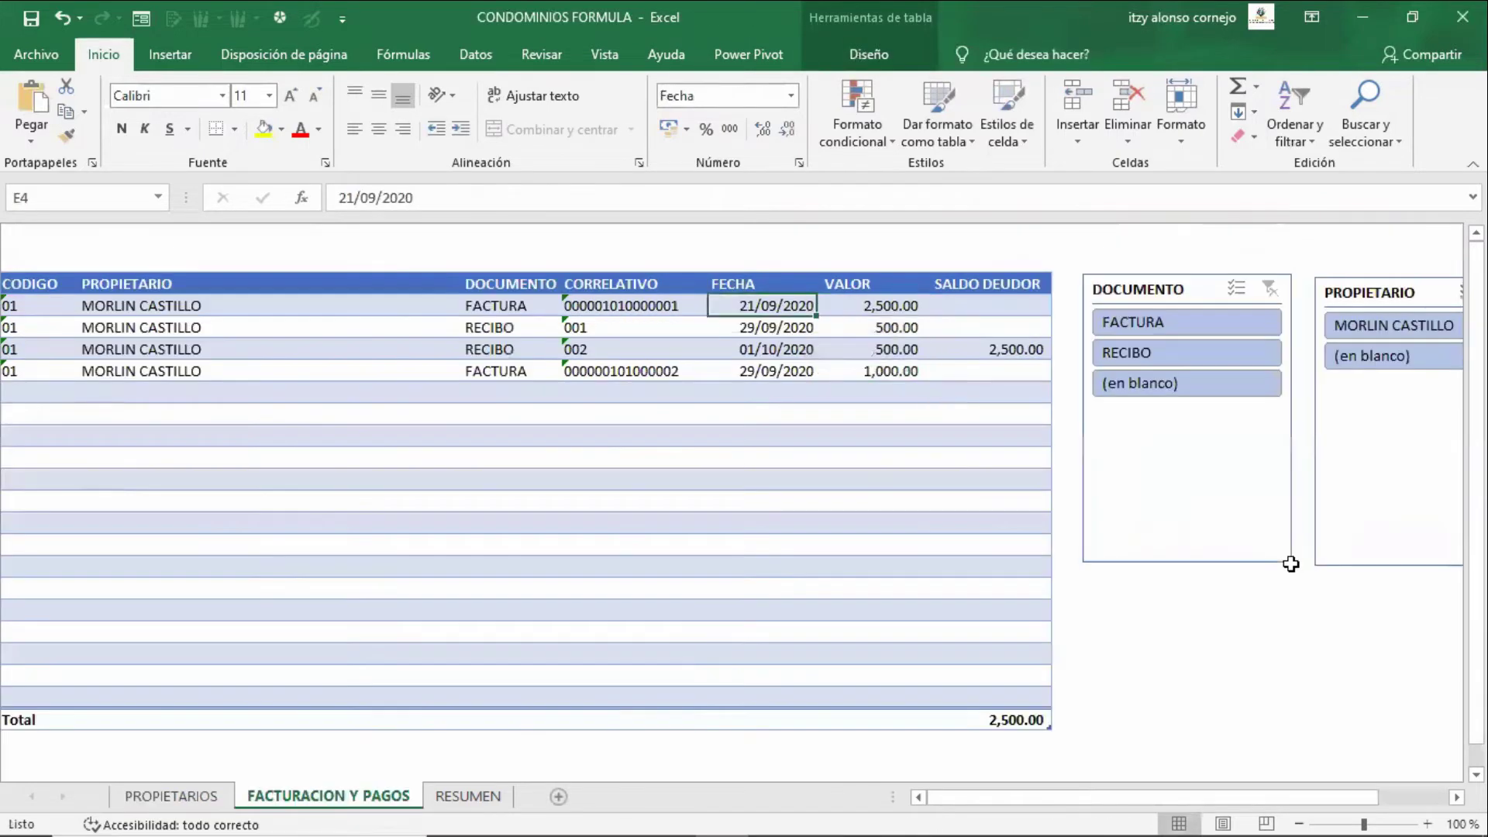
{"action": "key", "text": "Down"}
{"action": "key", "text": "Down"}
{"action": "key", "text": "Down"}
{"action": "key", "text": "Down"}
{"action": "type", "text": "04"}
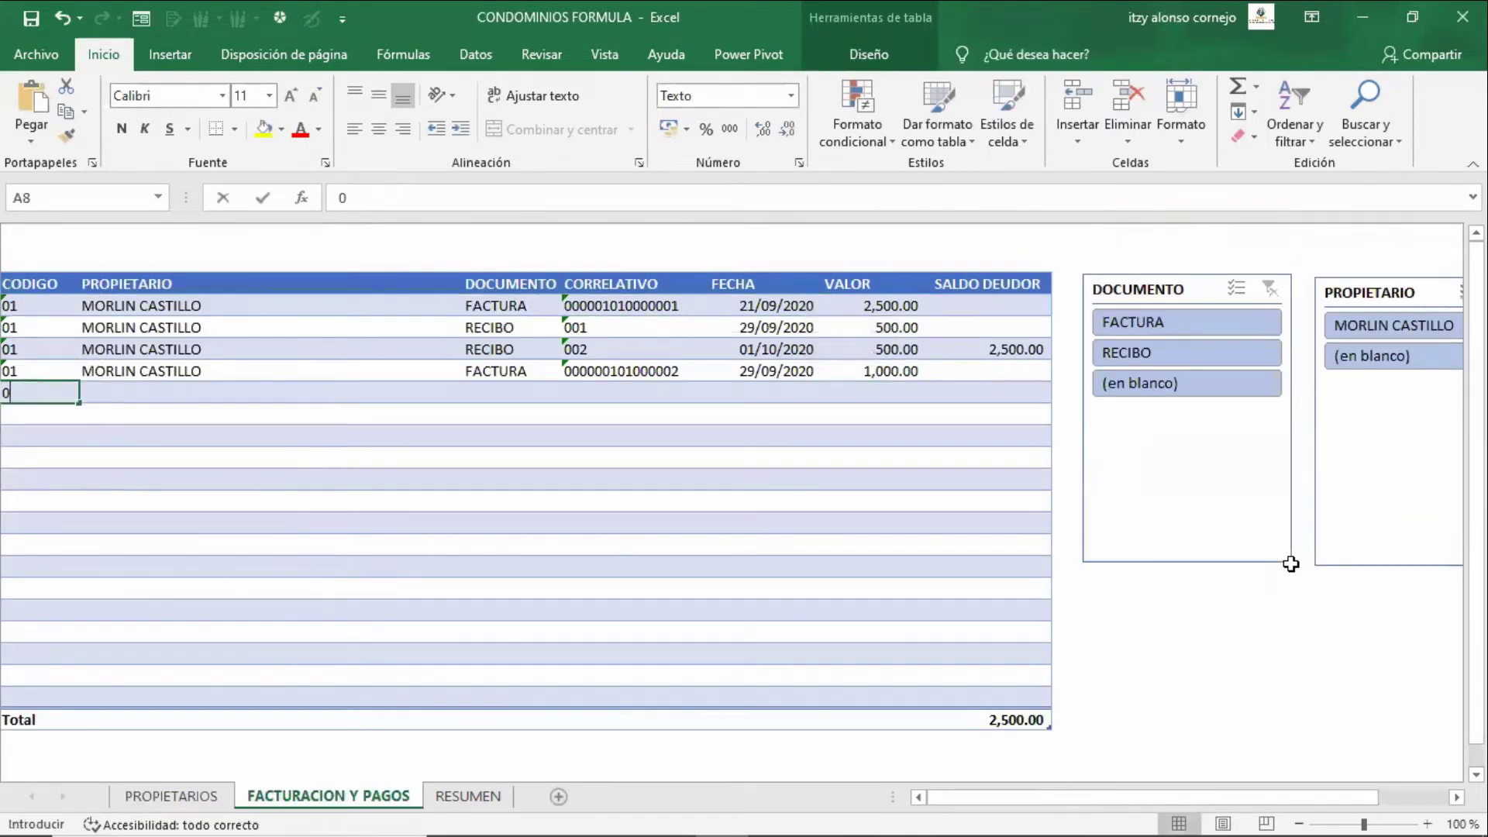
{"action": "key", "text": "Tab"}
{"action": "key", "text": "Tab"}
{"action": "type", "text": "fa"}
{"action": "key", "text": "Tab"}
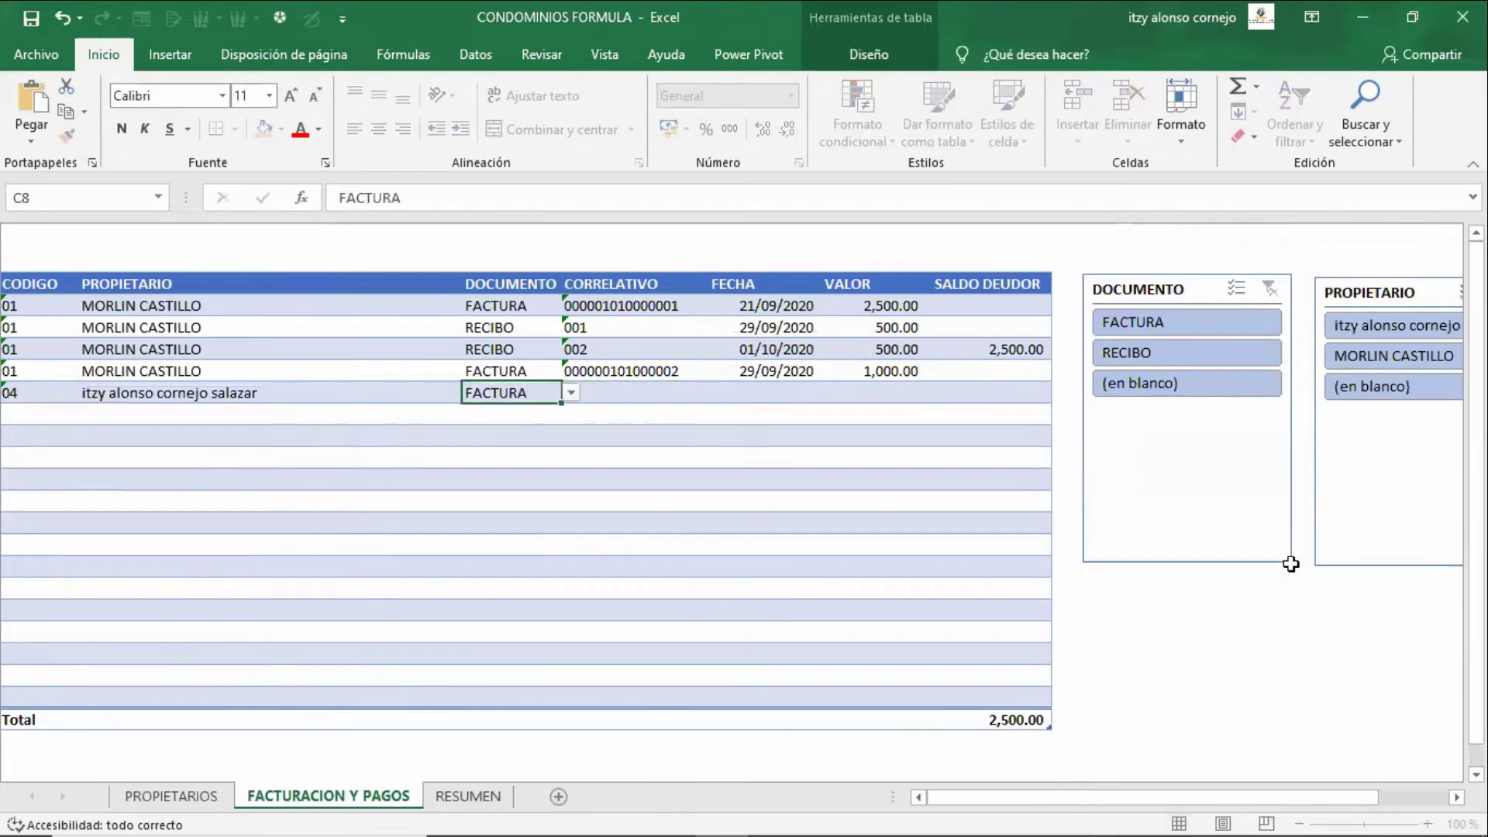
{"action": "type", "text": "000000"}
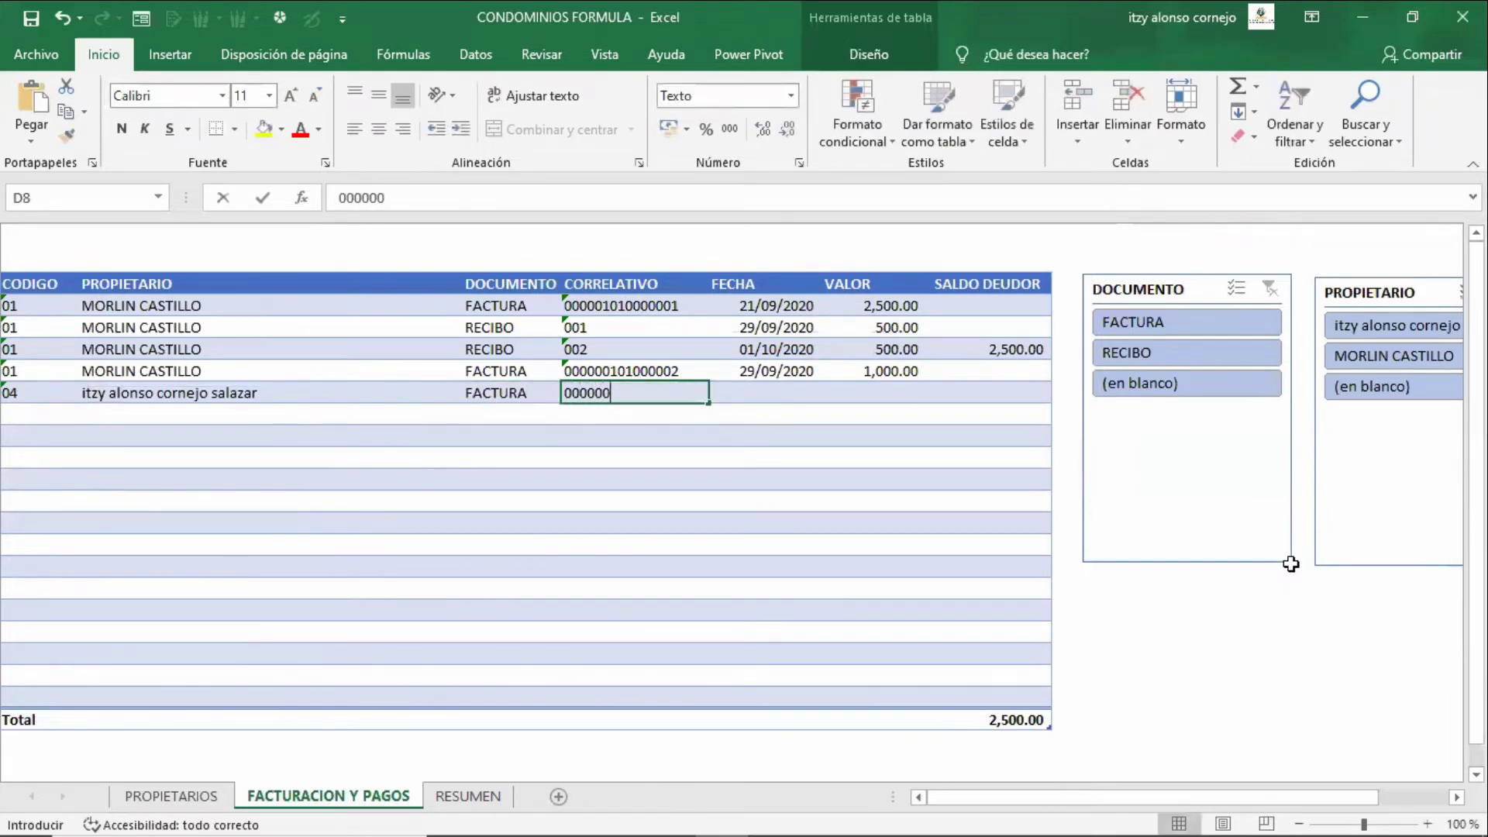
{"action": "type", "text": "101000003"}
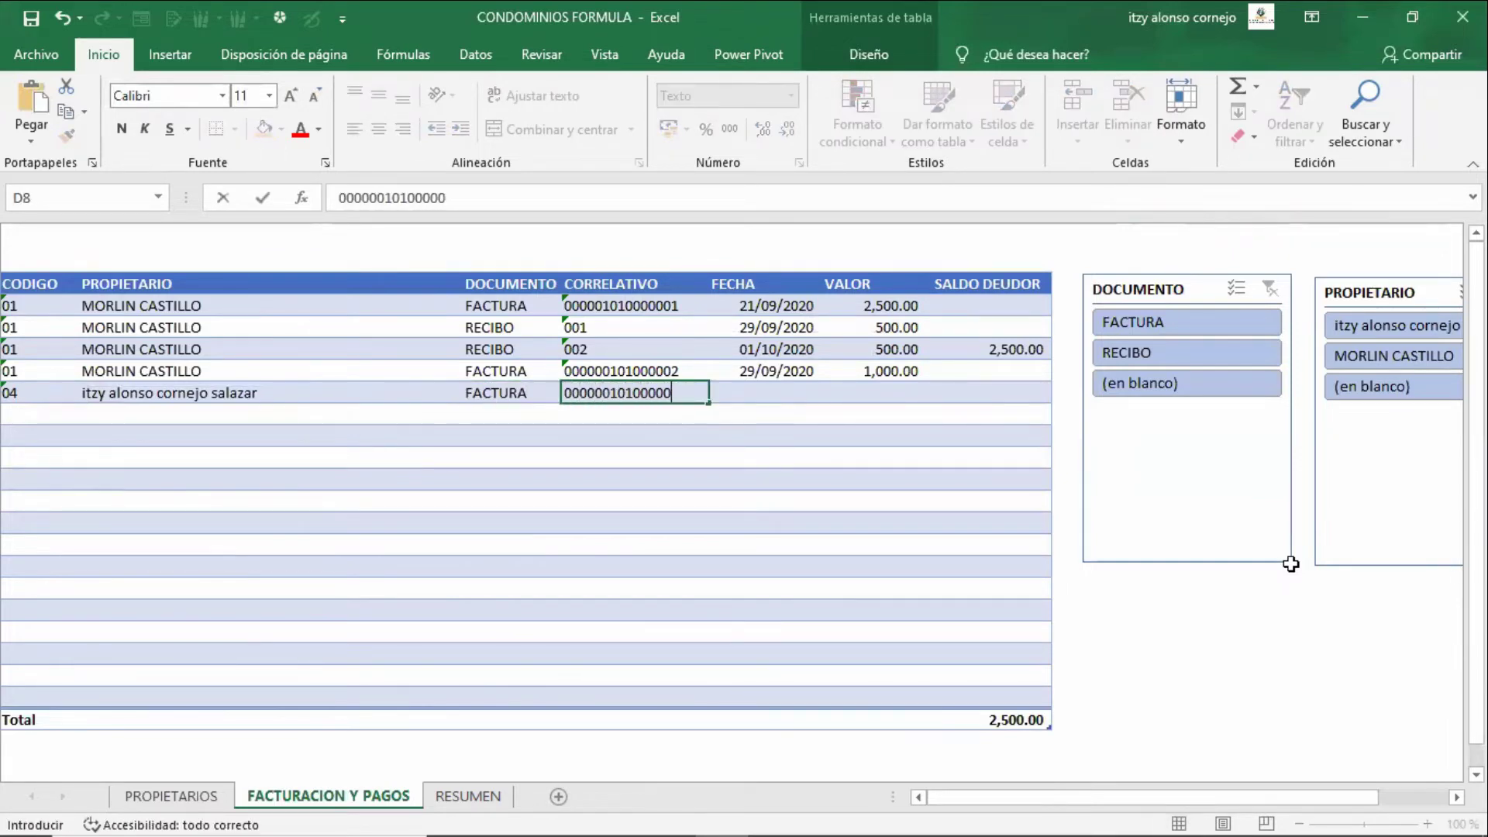
{"action": "key", "text": "Tab"}
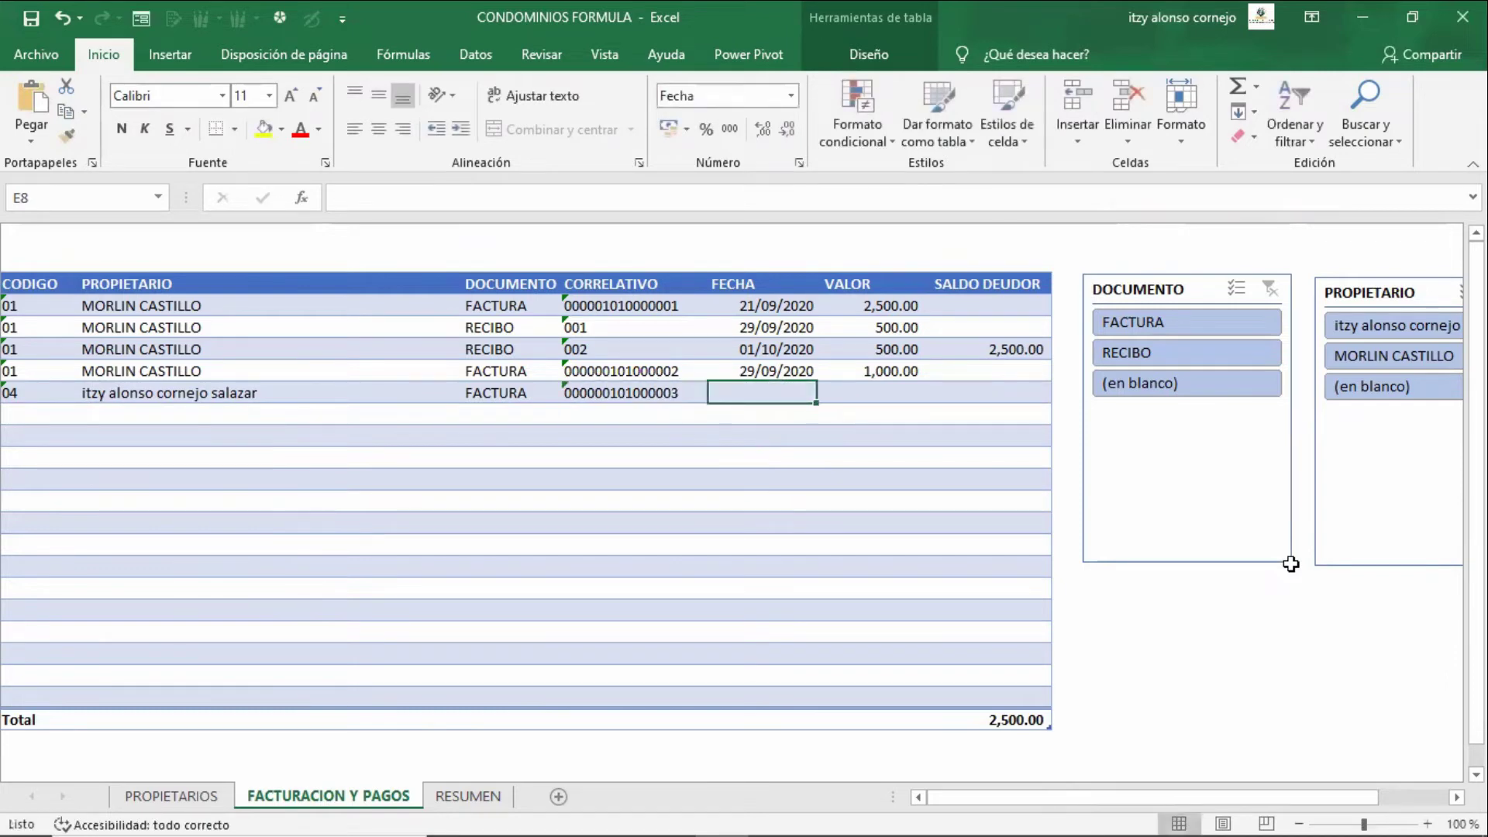
- Give the invoice date 25/09/2020 and value 2,500.00, then return to PROPIETARIOS
{"action": "type", "text": "31-9-"}
{"action": "key", "text": "Escape"}
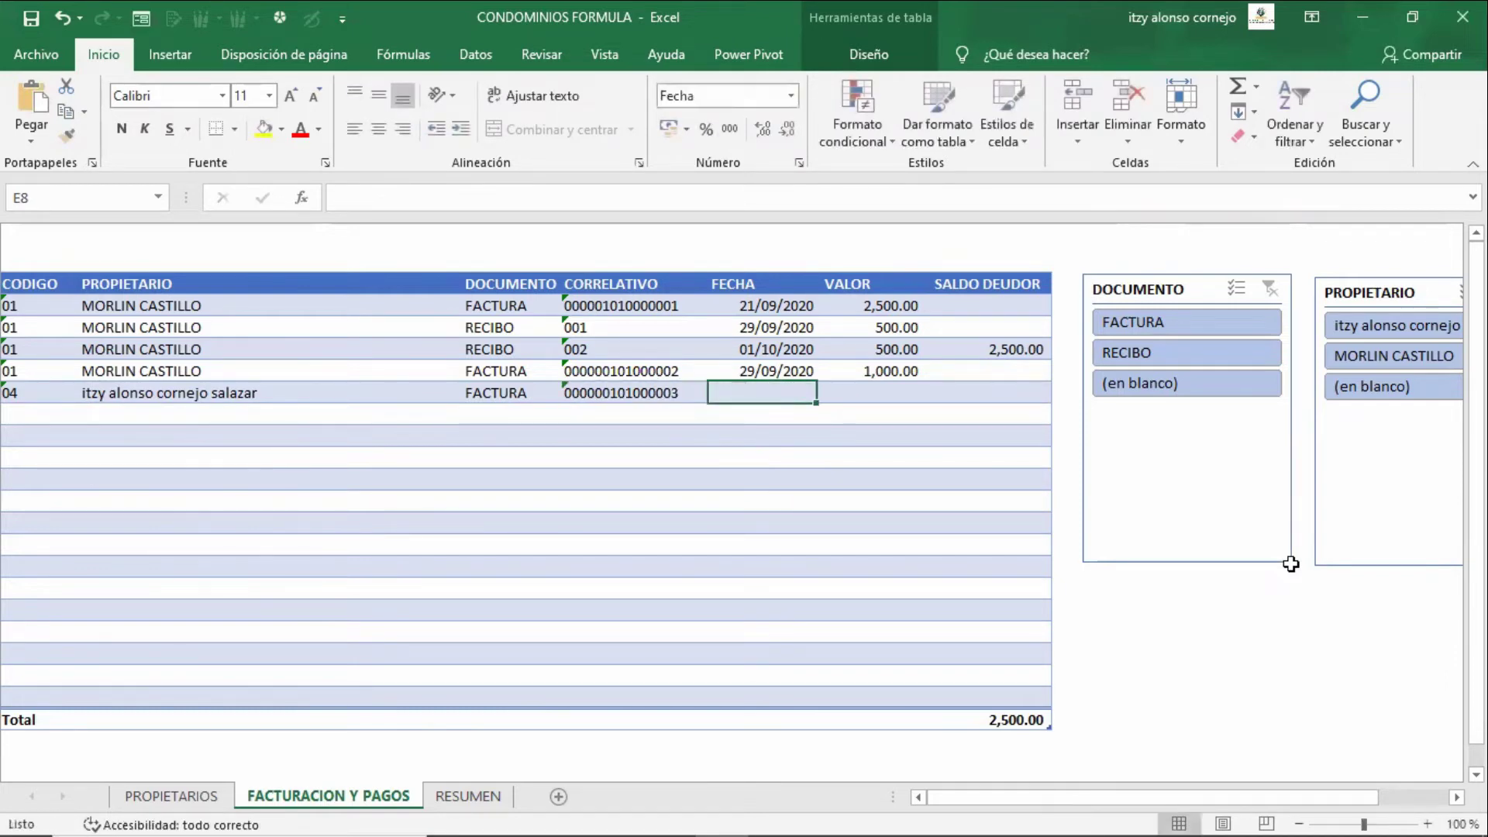
{"action": "type", "text": "25-9-2020"}
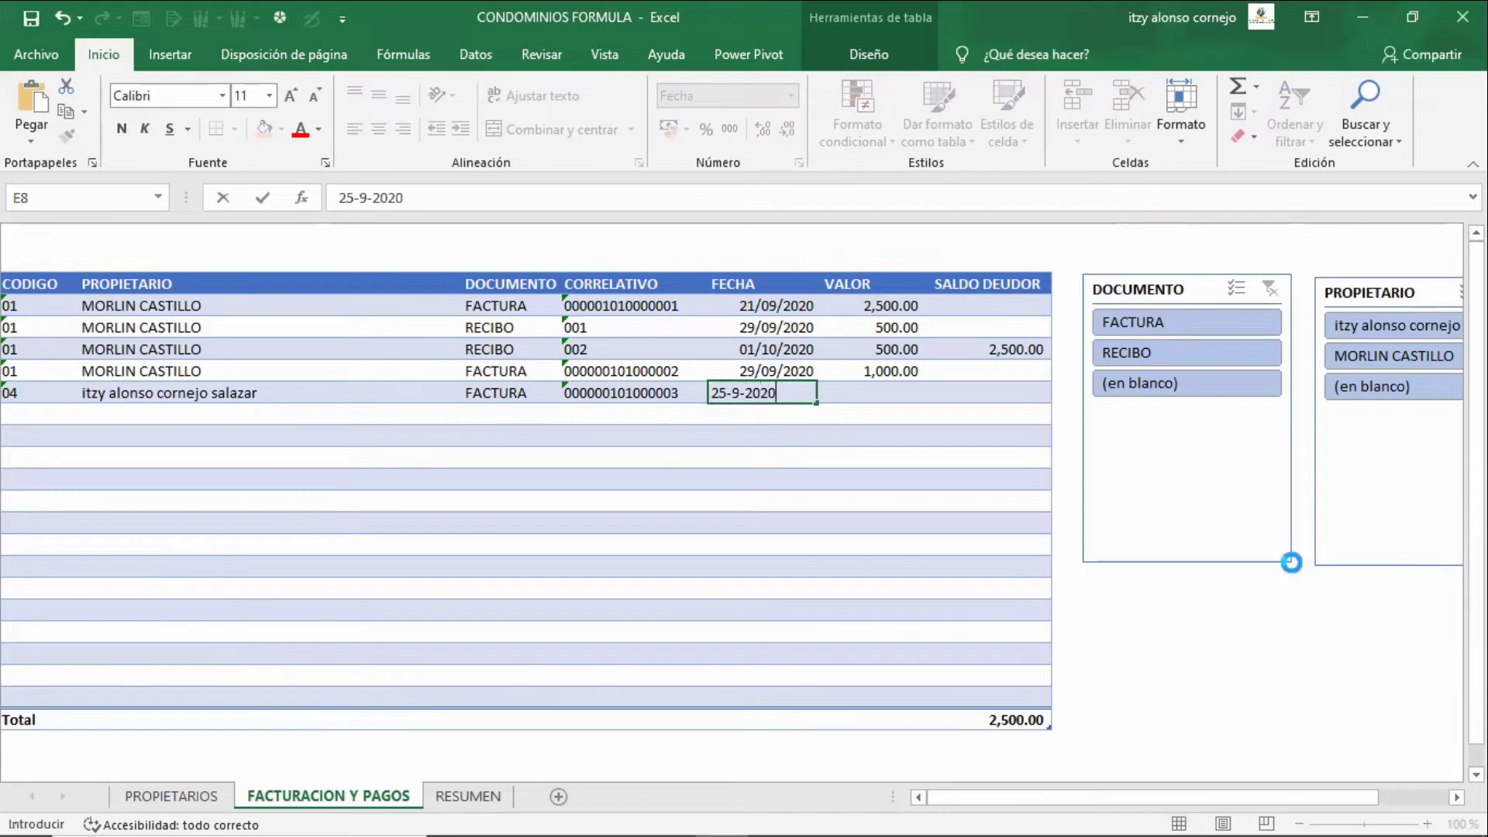
{"action": "key", "text": "Tab"}
{"action": "type", "text": "2500"}
{"action": "key", "text": "Tab"}
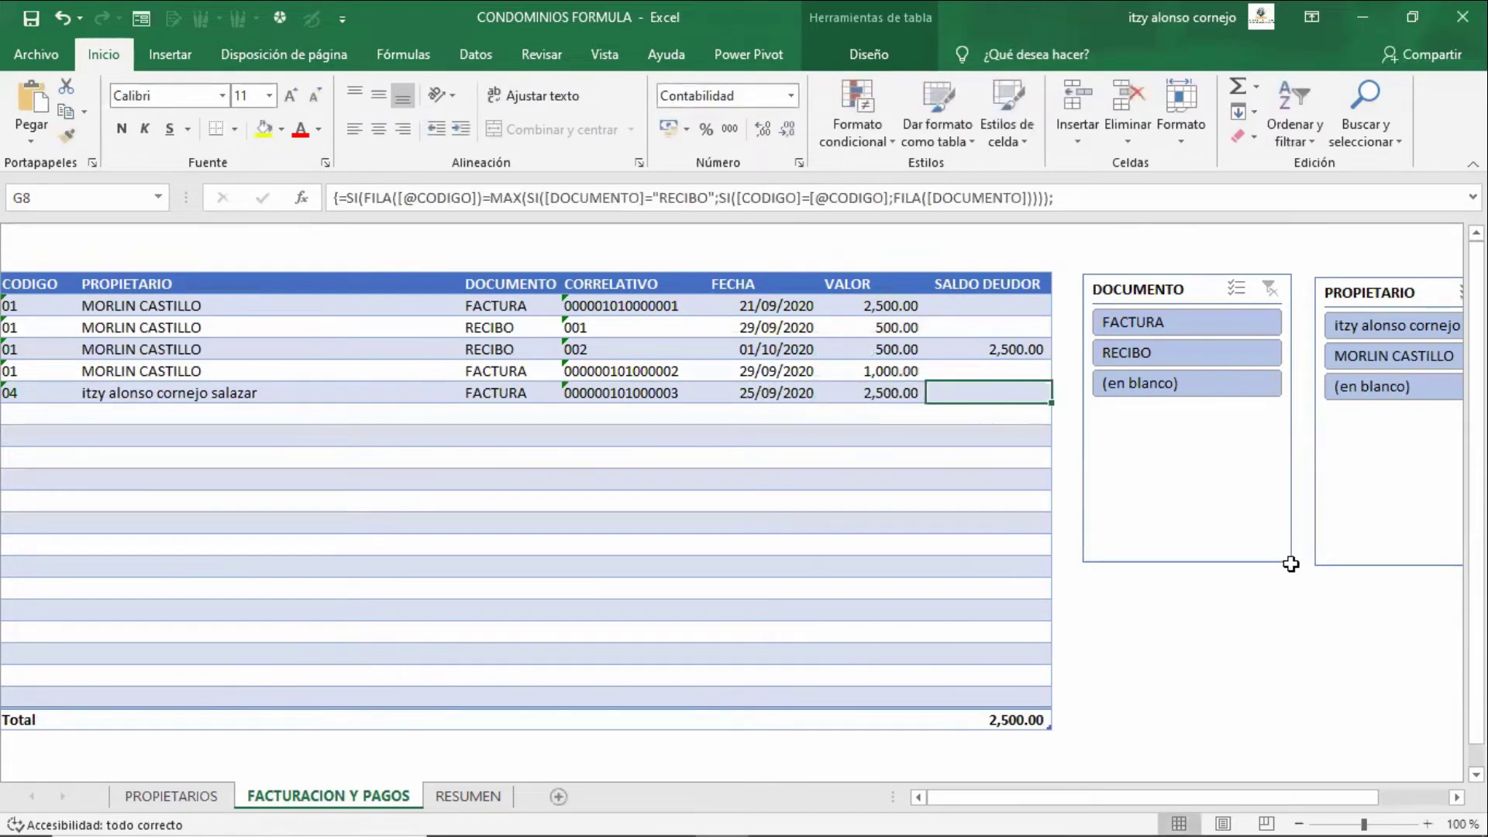
{"action": "key", "text": "ctrl+Page_Up"}
- Replace owner 04's CREDITO with 30 days so ESTADO shows PENDIENTE in red
{"action": "key", "text": "Up"}
{"action": "key", "text": "Down"}
{"action": "key", "text": "Right"}
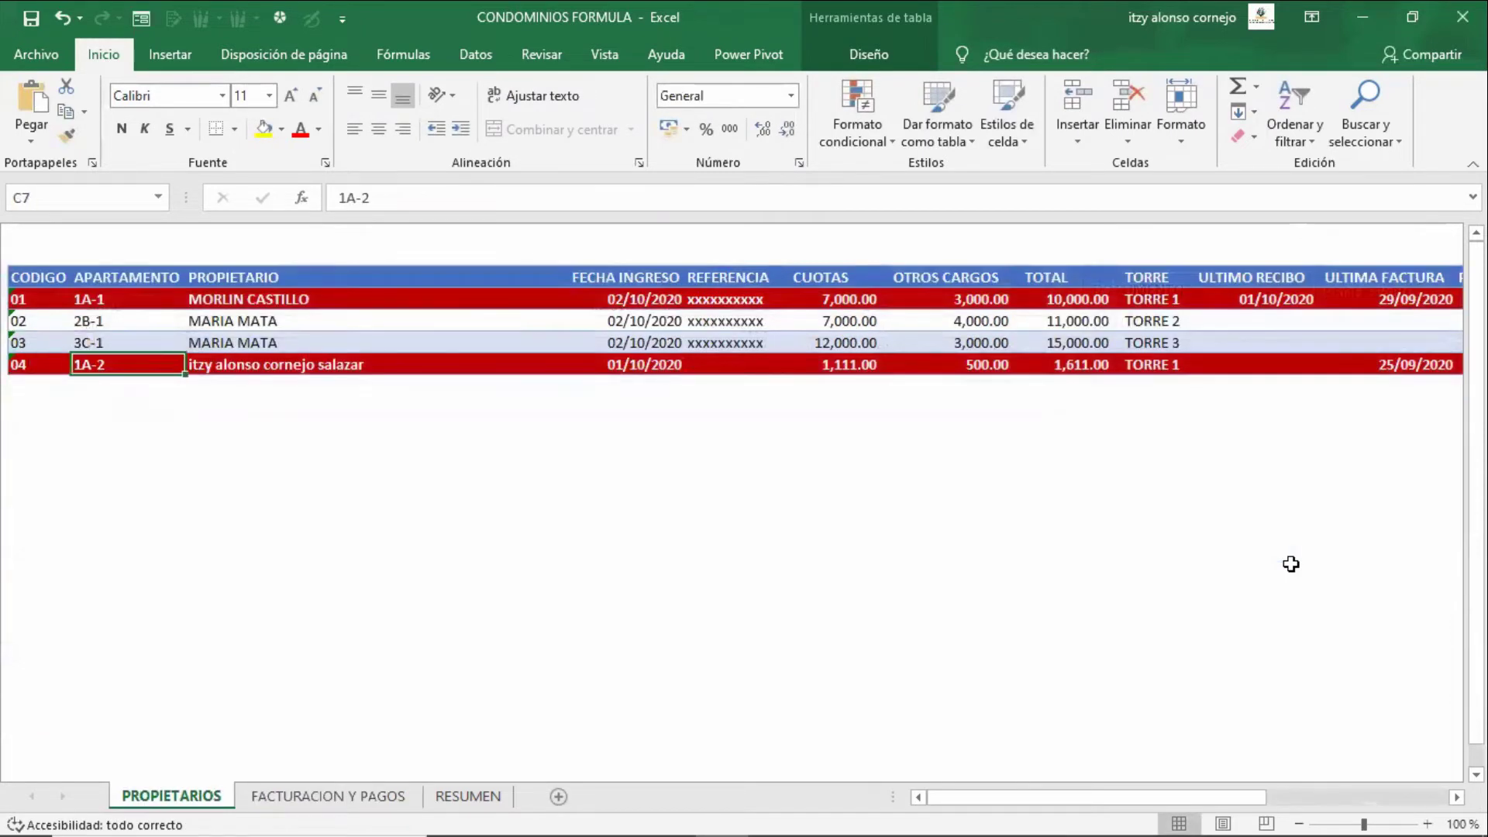
{"action": "key", "text": "Right"}
{"action": "key", "text": "Right"}
{"action": "key", "text": "Right"}
{"action": "key", "text": "Right"}
{"action": "key", "text": "Right"}
{"action": "key", "text": "Right"}
{"action": "key", "text": "Right"}
{"action": "key", "text": "Right"}
{"action": "key", "text": "Right"}
{"action": "key", "text": "Right"}
{"action": "key", "text": "Right"}
{"action": "key", "text": "Right"}
{"action": "key", "text": "Right"}
{"action": "key", "text": "Left"}
{"action": "key", "text": "Left"}
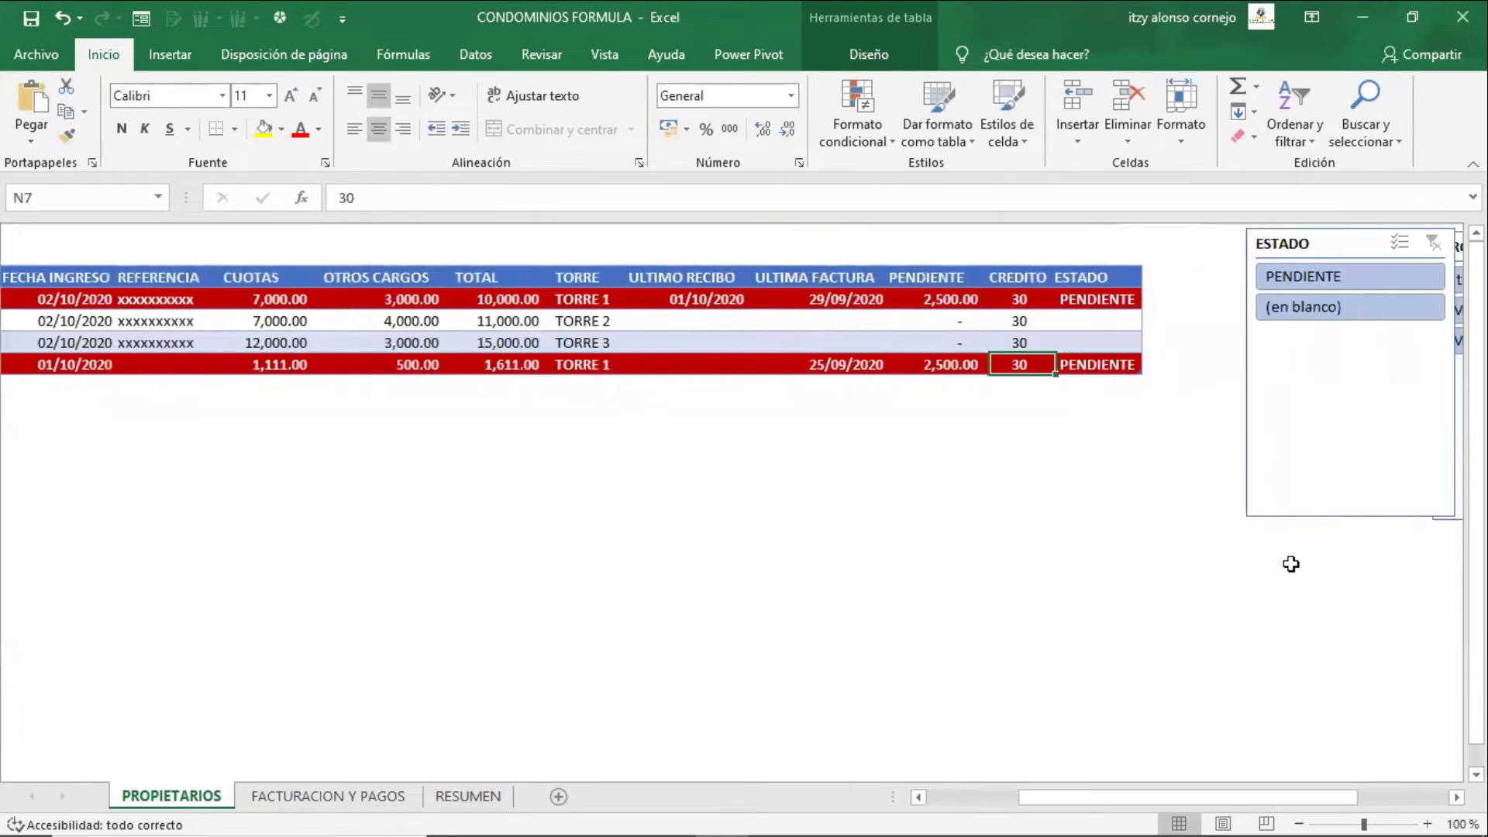
{"action": "key", "text": "Left"}
{"action": "key", "text": "Right"}
{"action": "key", "text": "Delete"}
{"action": "type", "text": "30"}
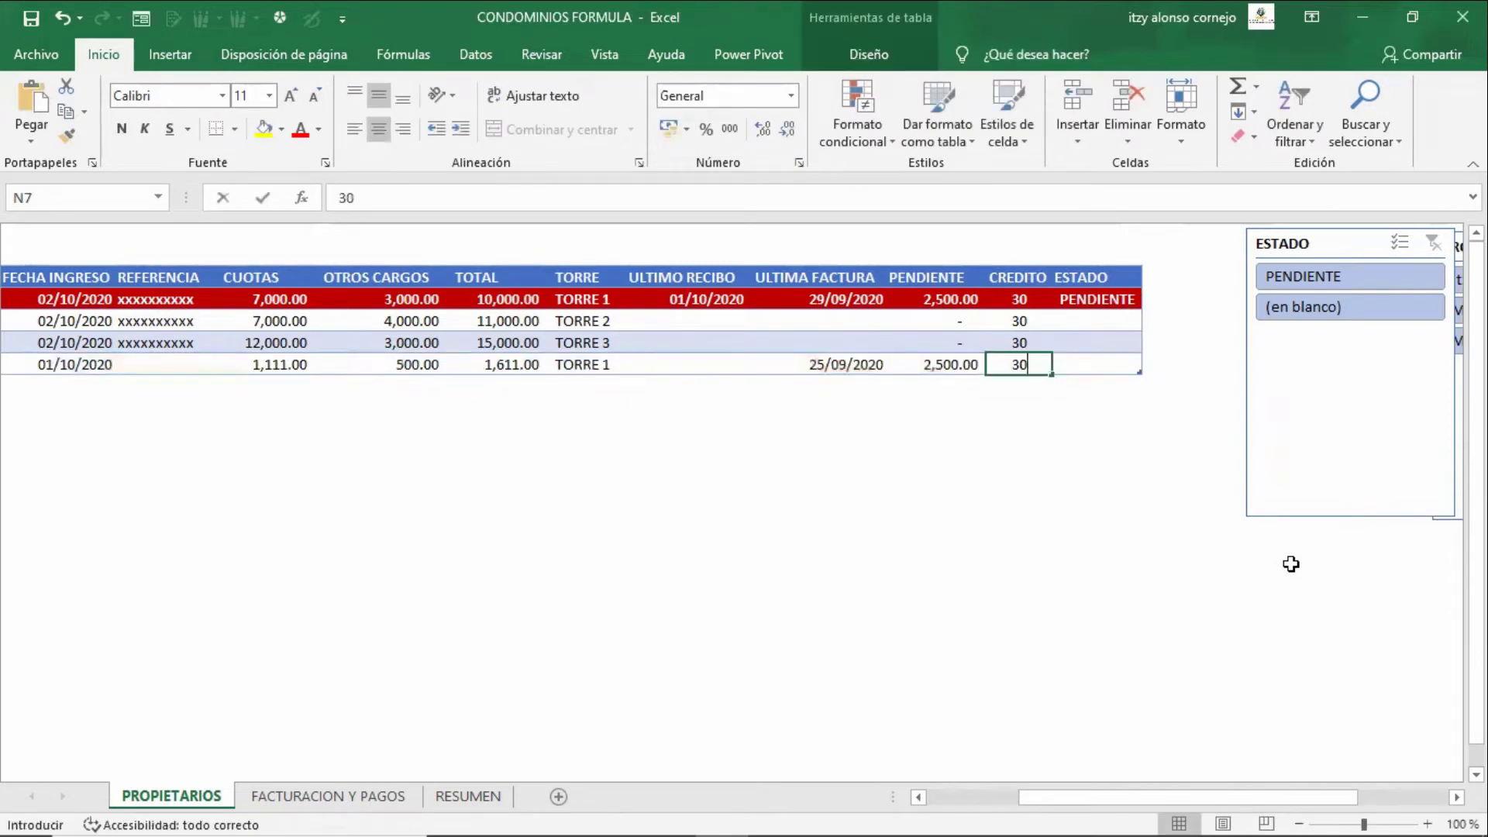
{"action": "key", "text": "ctrl+Return"}
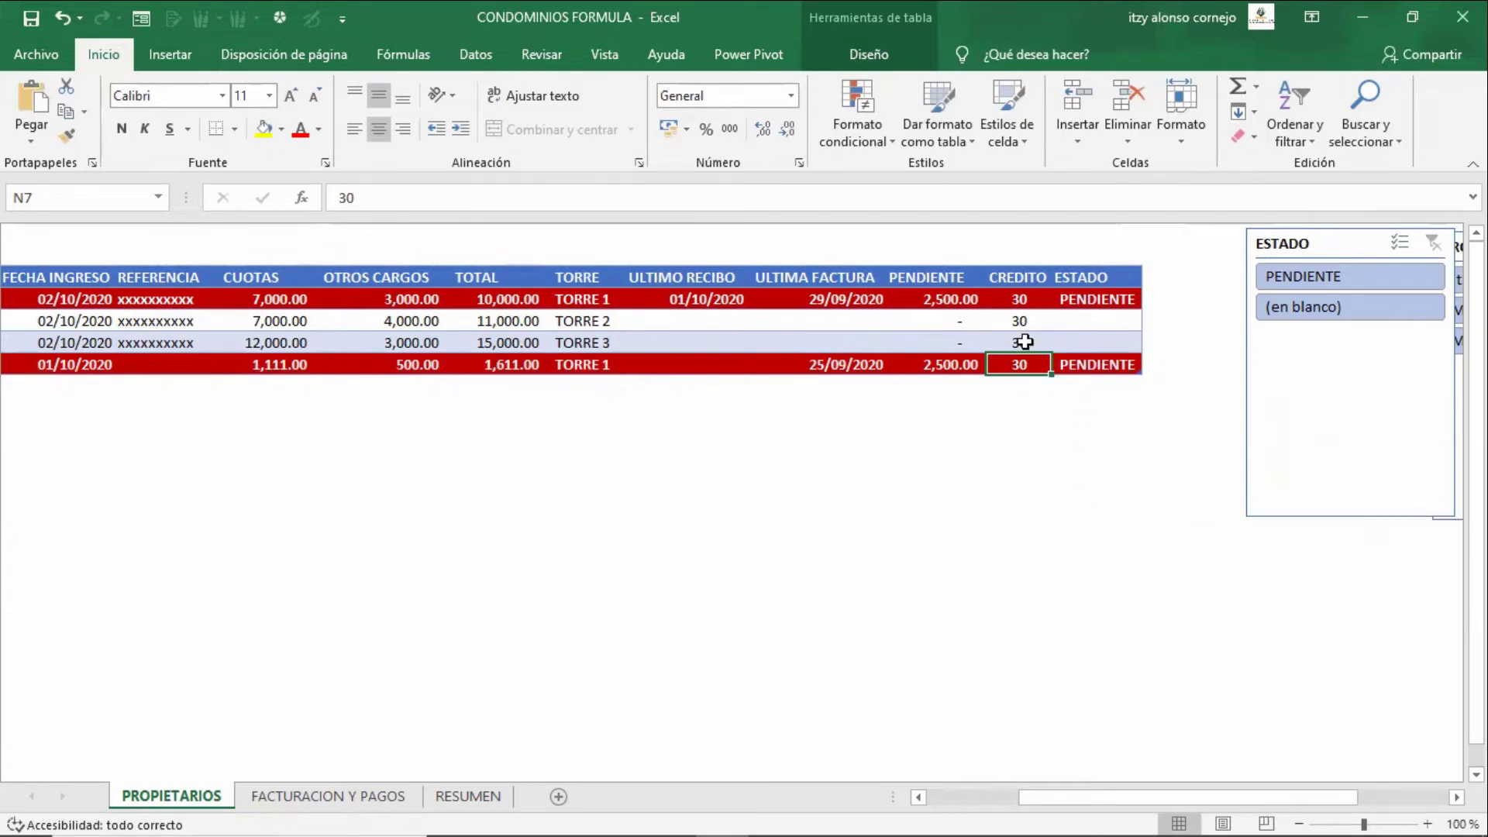
{"action": "left_click", "coordinate": [807, 342]}
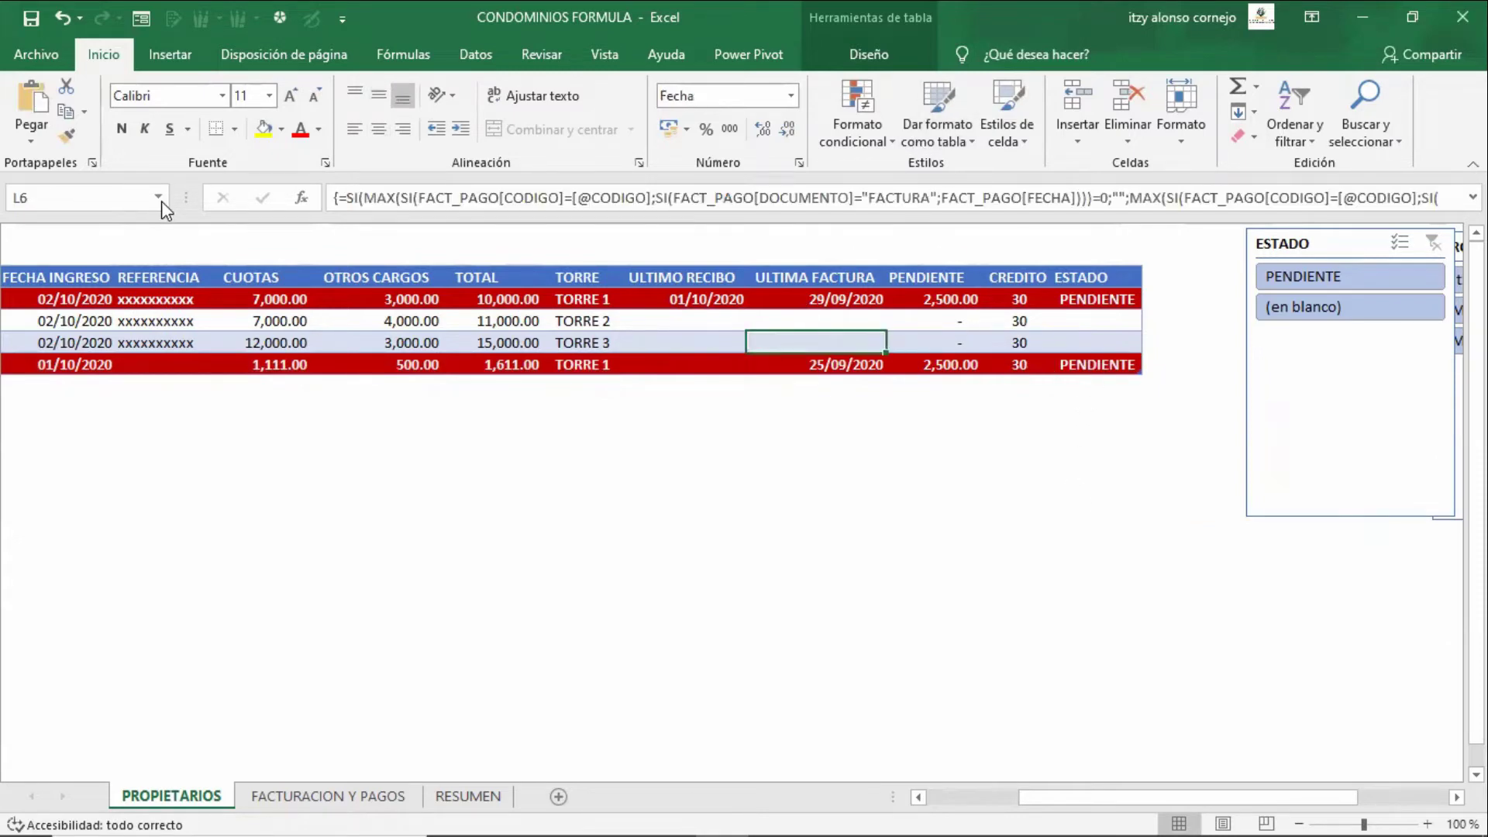
{"action": "left_click", "coordinate": [159, 199]}
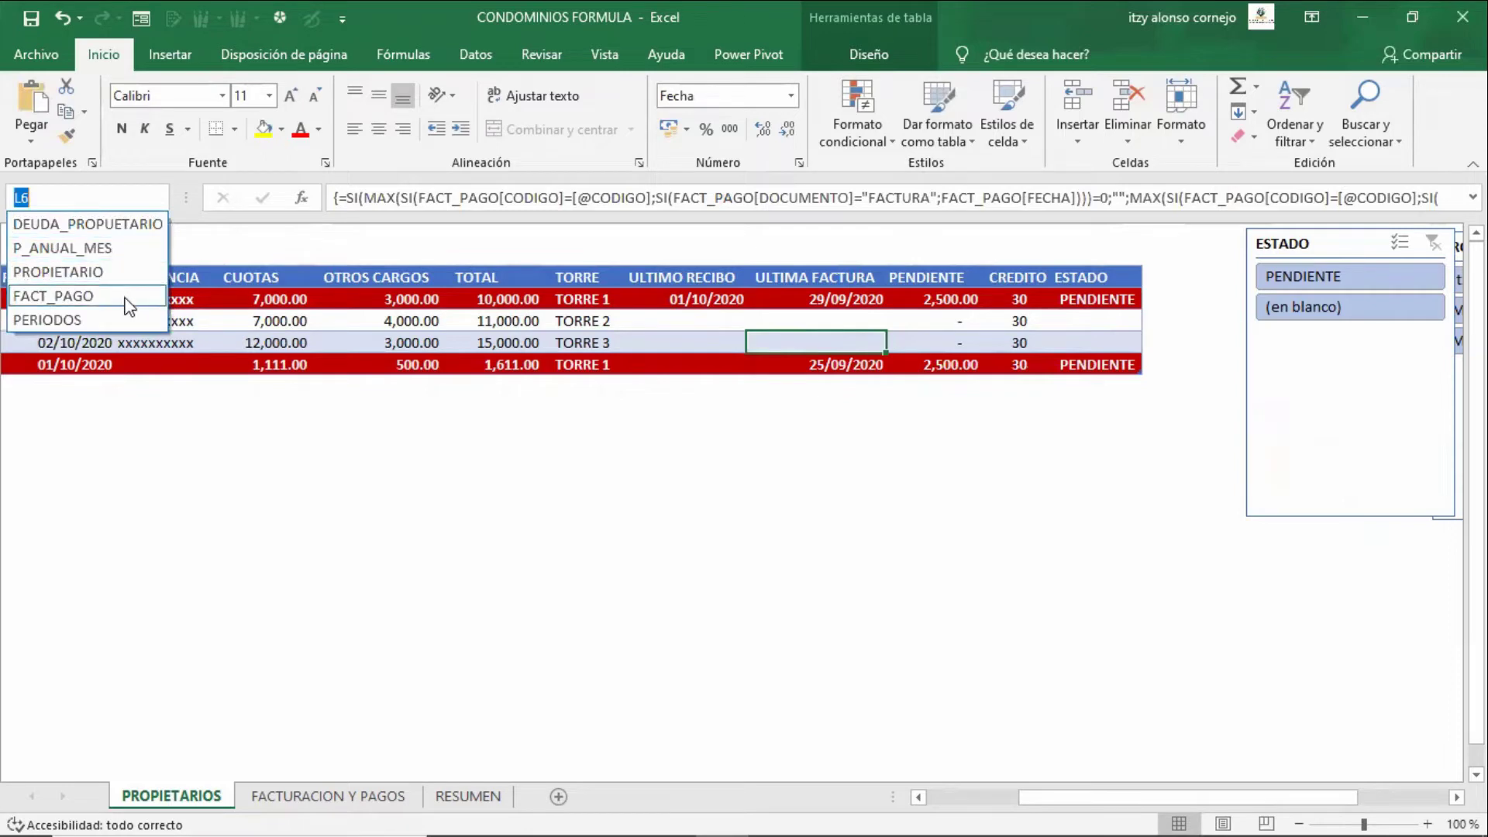
{"action": "left_click", "coordinate": [128, 272]}
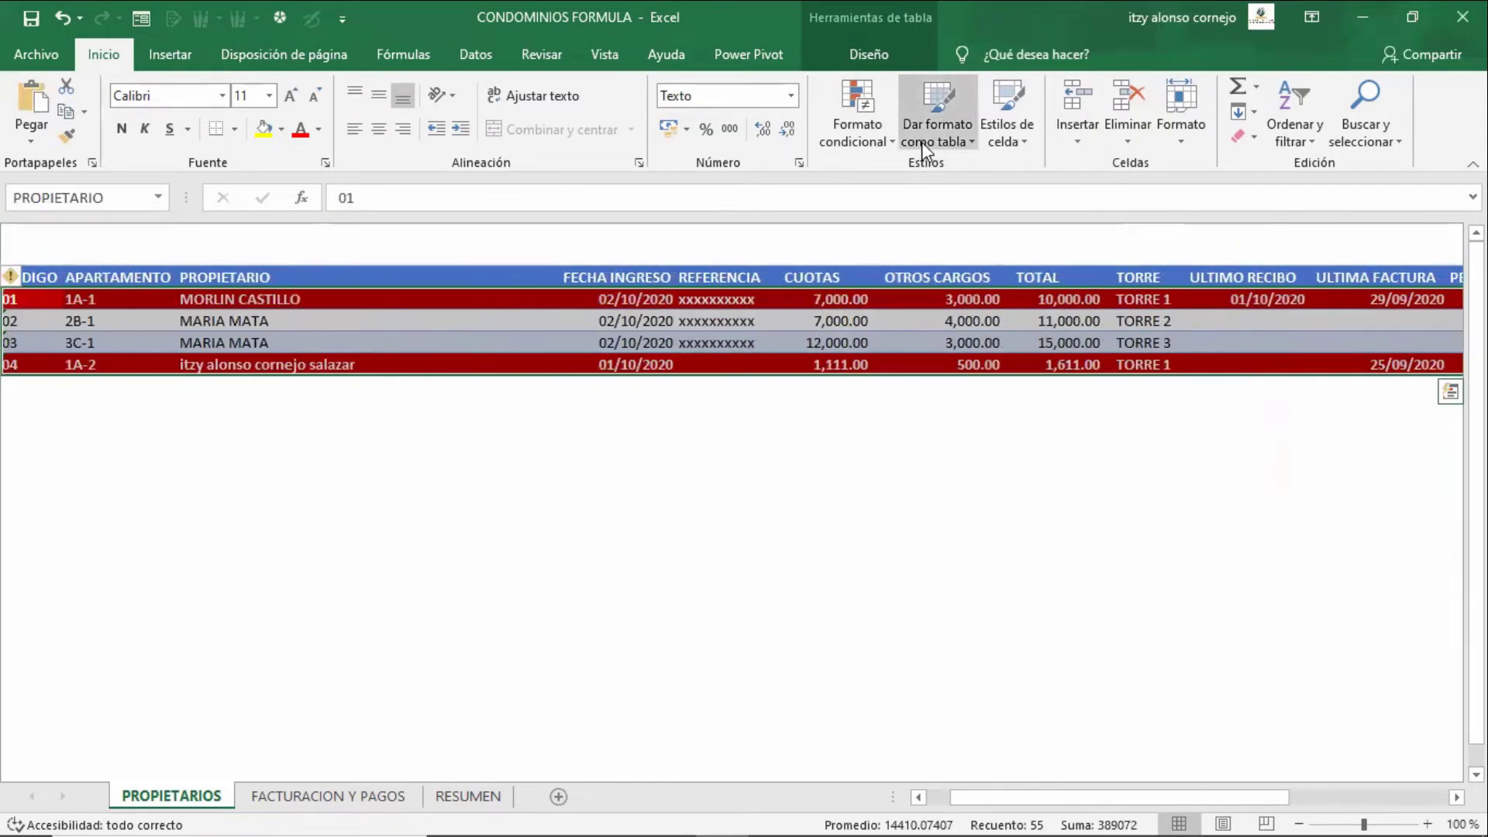
{"action": "left_click", "coordinate": [873, 144]}
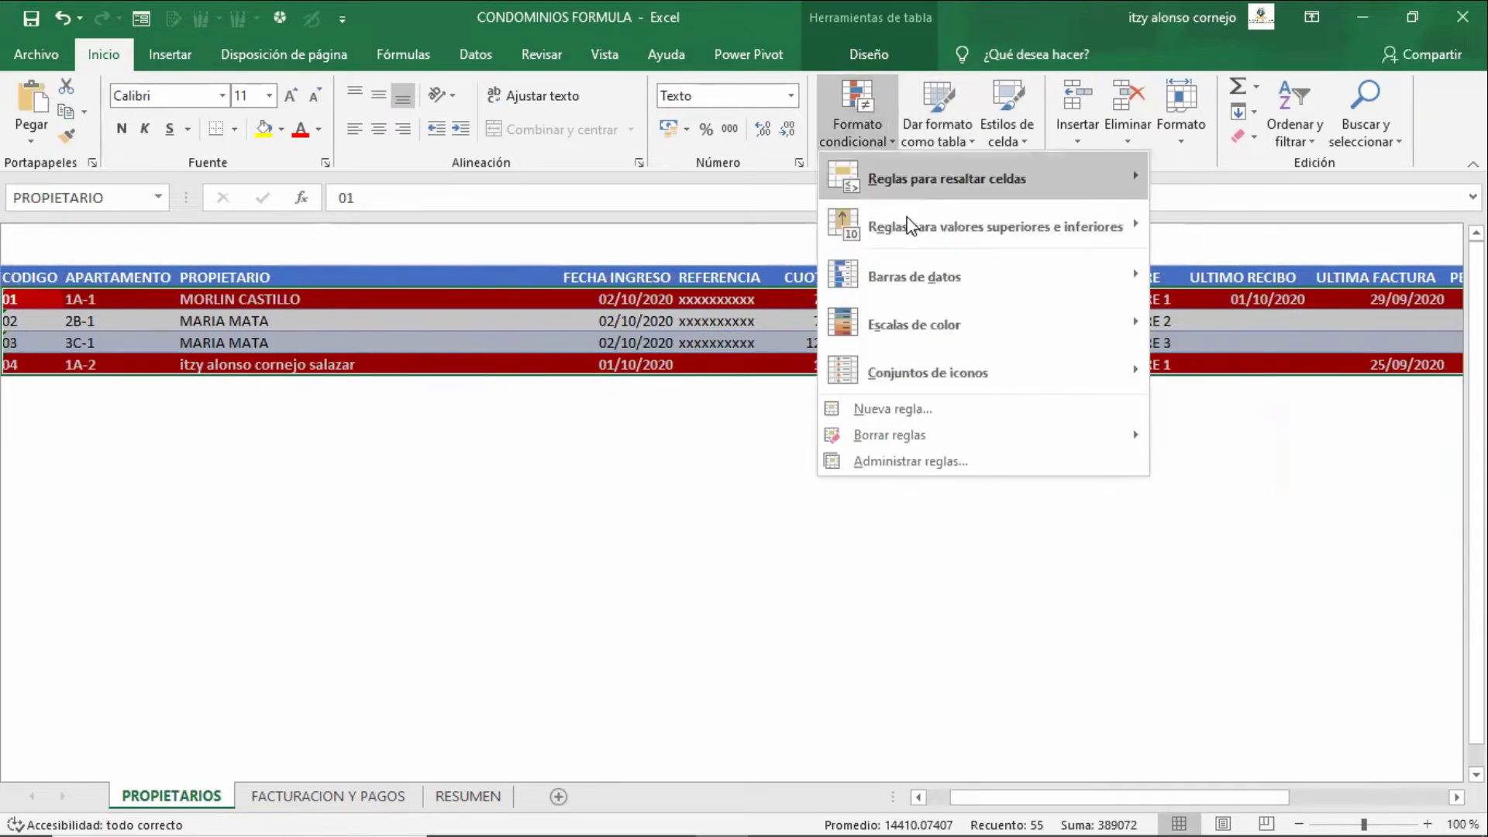
{"action": "left_click", "coordinate": [931, 459]}
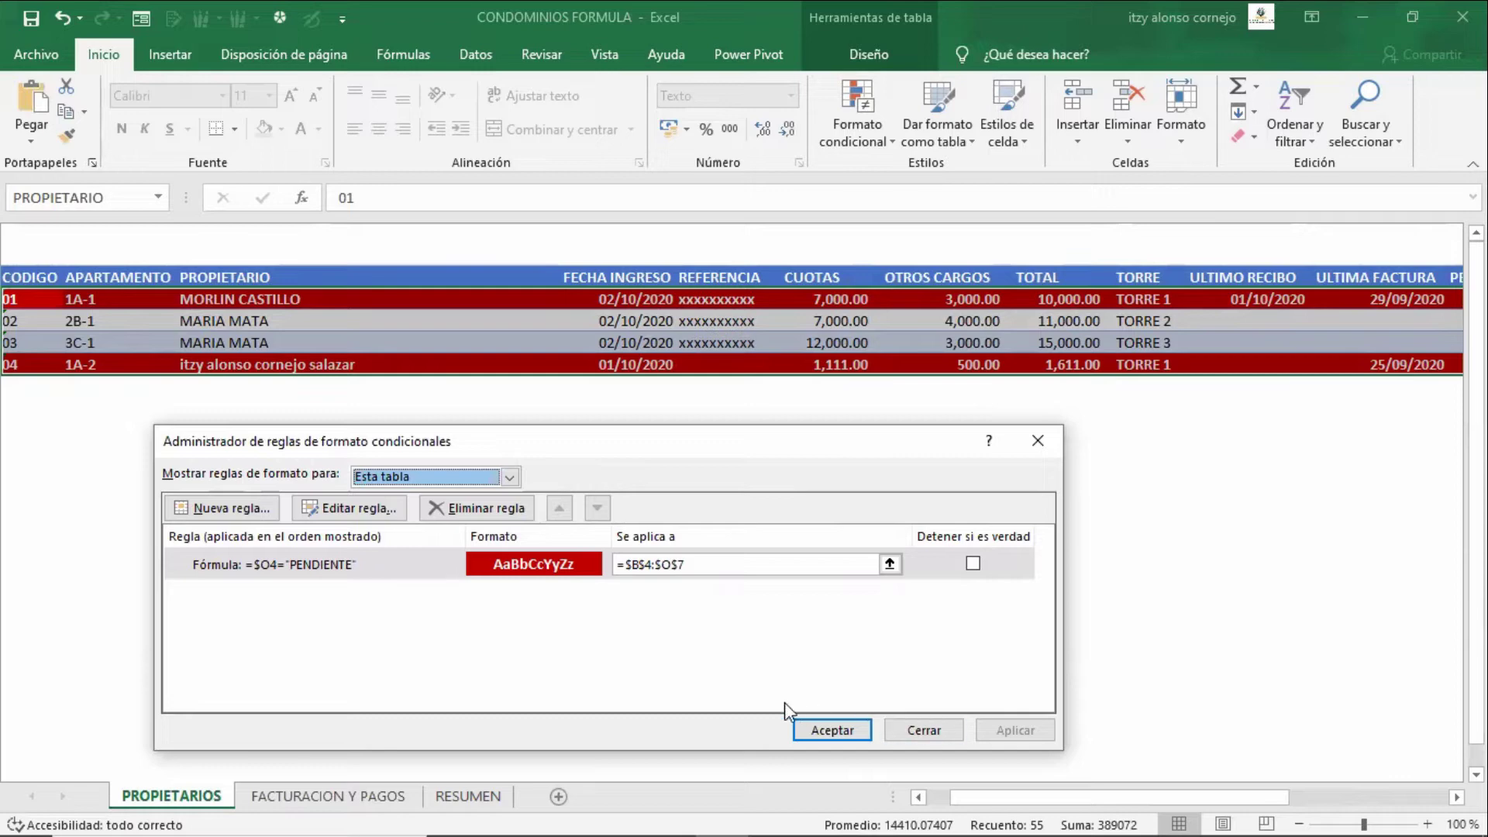
{"action": "double_click", "coordinate": [345, 569]}
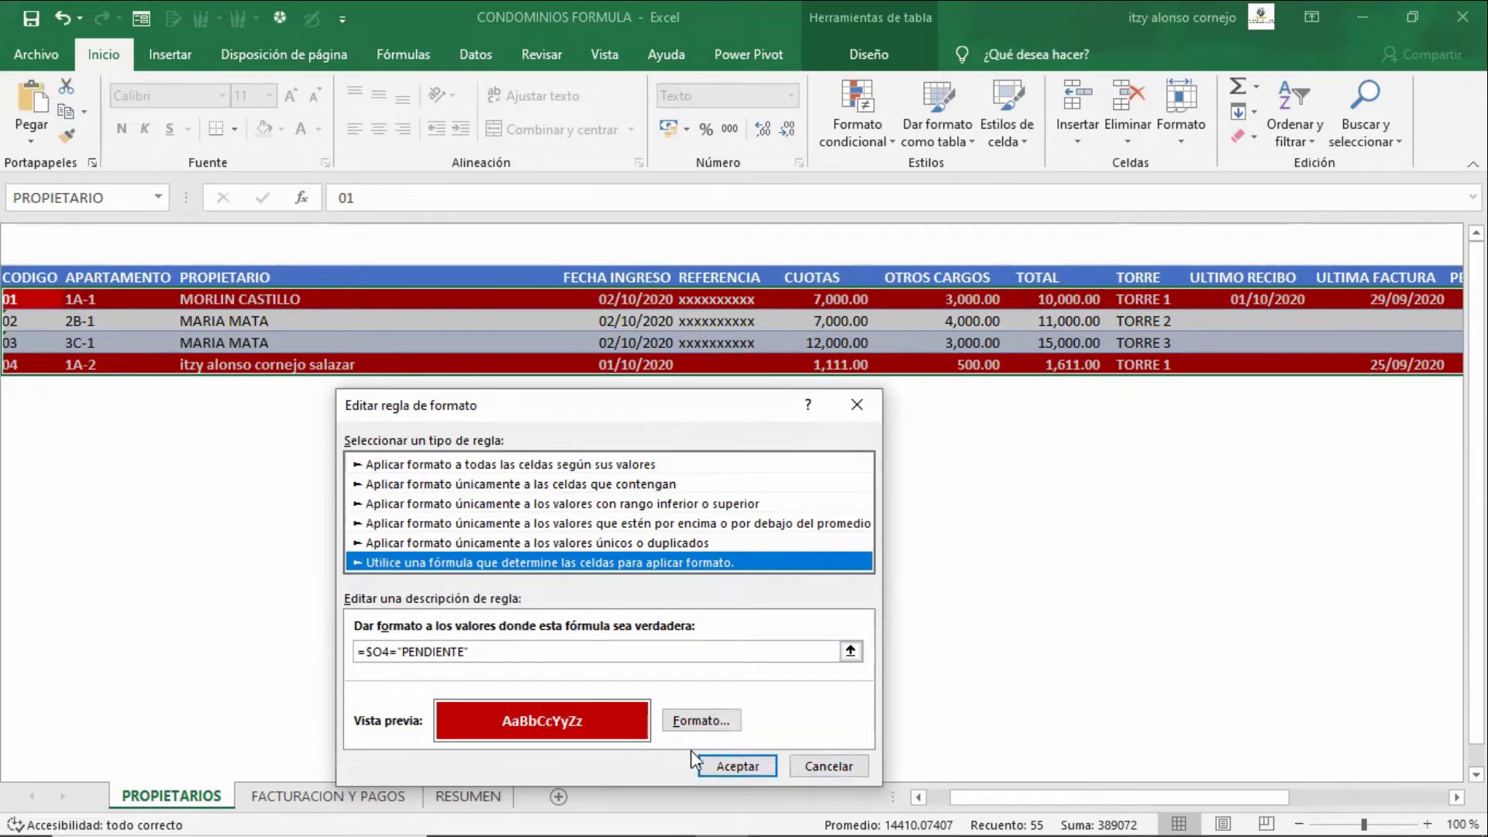
{"action": "left_click", "coordinate": [738, 765]}
{"action": "left_click", "coordinate": [905, 728]}
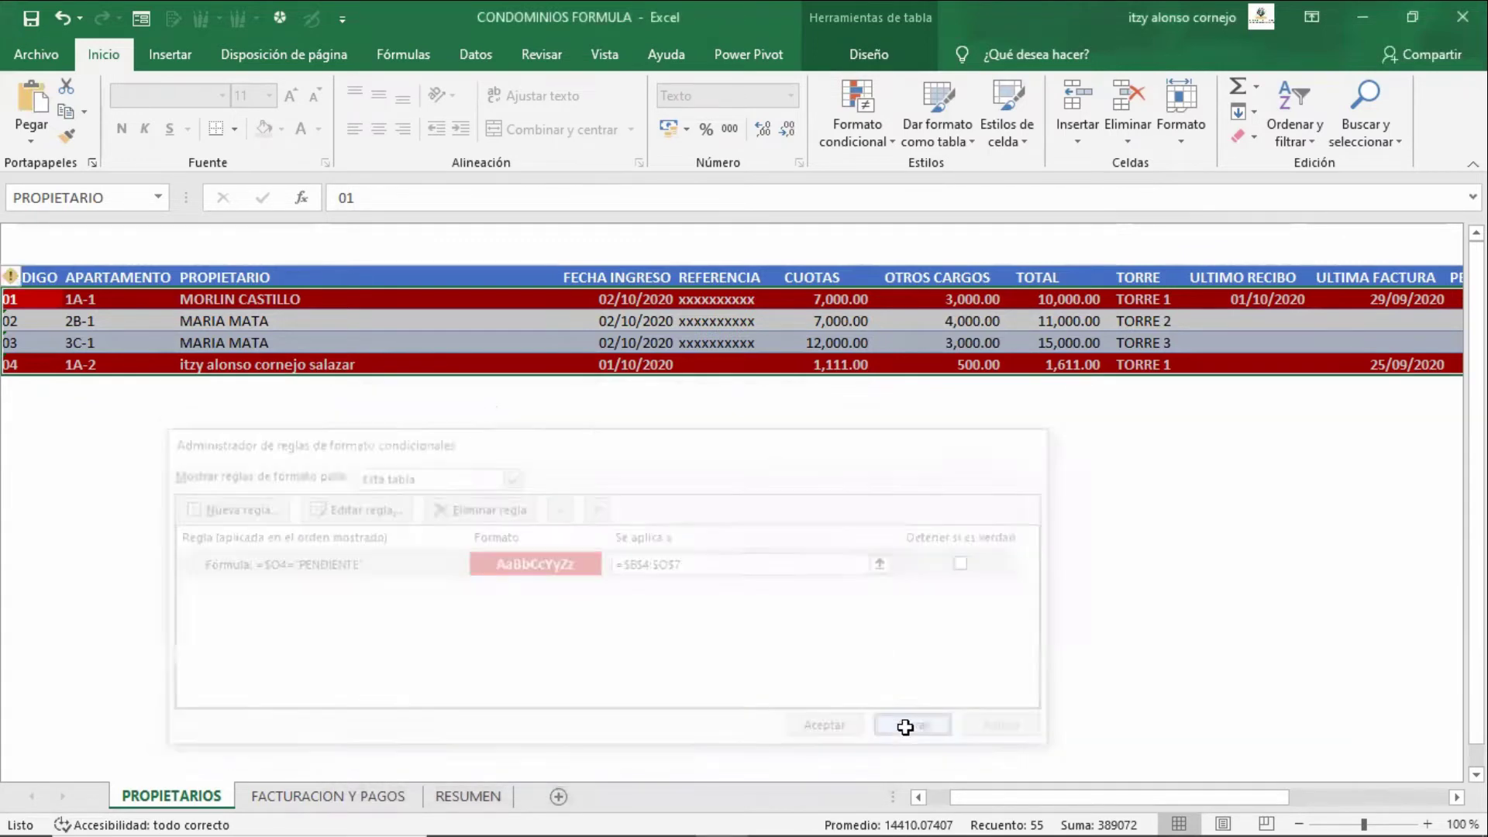
- Check owner 04's CREDITO, PENDIENTE, ULTIMA FACTURA and ESTADO values, then go to FACTURACION Y PAGOS
{"action": "key", "text": "Up"}
{"action": "key", "text": "Down"}
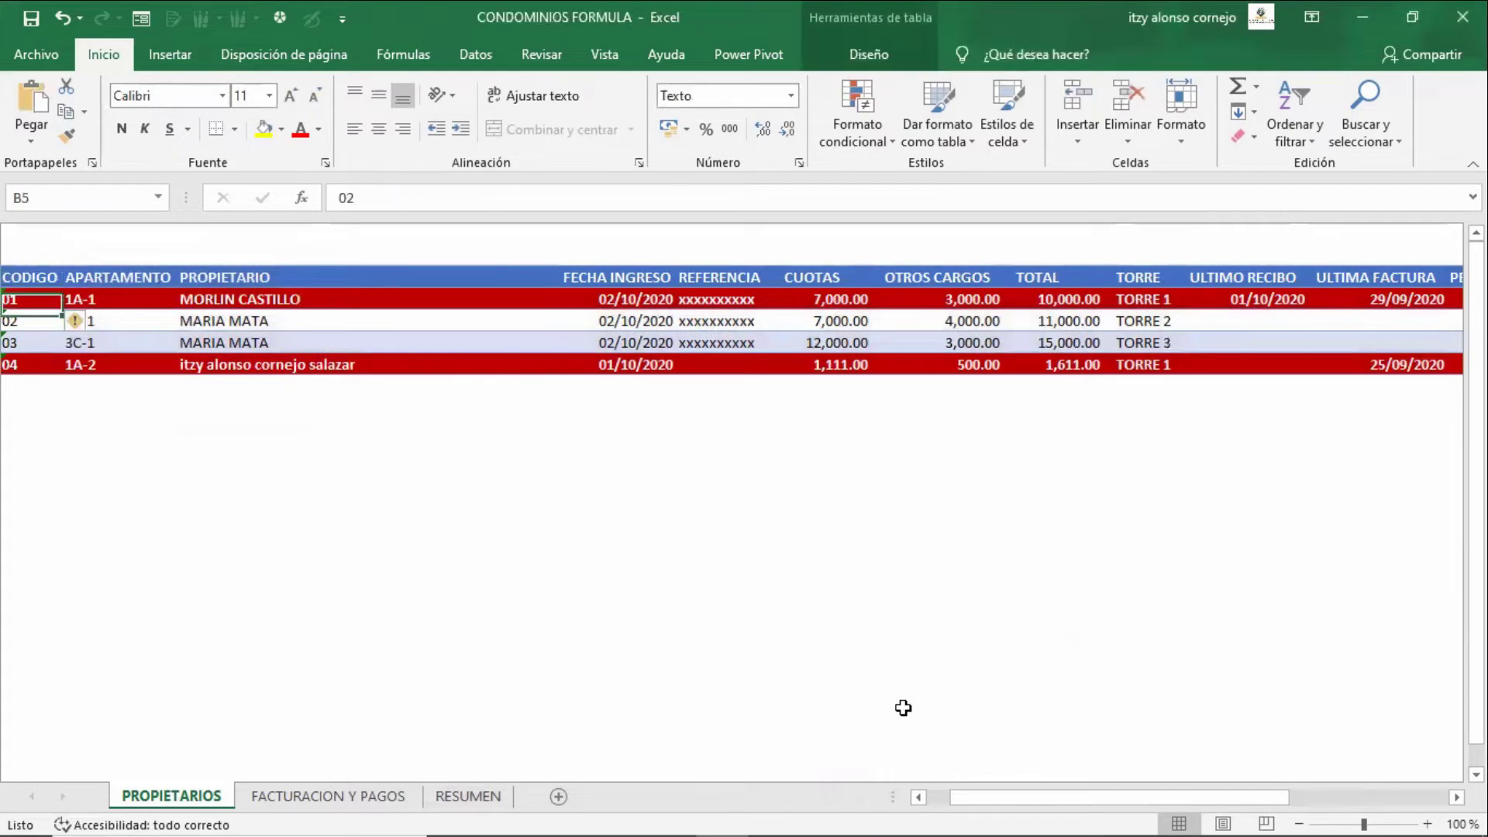
{"action": "key", "text": "Down"}
{"action": "key", "text": "Down"}
{"action": "key", "text": "Right"}
{"action": "key", "text": "Right"}
{"action": "key", "text": "Right"}
{"action": "key", "text": "Right"}
{"action": "key", "text": "Right"}
{"action": "key", "text": "Right"}
{"action": "key", "text": "Right"}
{"action": "key", "text": "Right"}
{"action": "key", "text": "Right"}
{"action": "key", "text": "Right"}
{"action": "key", "text": "Right"}
{"action": "key", "text": "Right"}
{"action": "key", "text": "Right"}
{"action": "key", "text": "Right"}
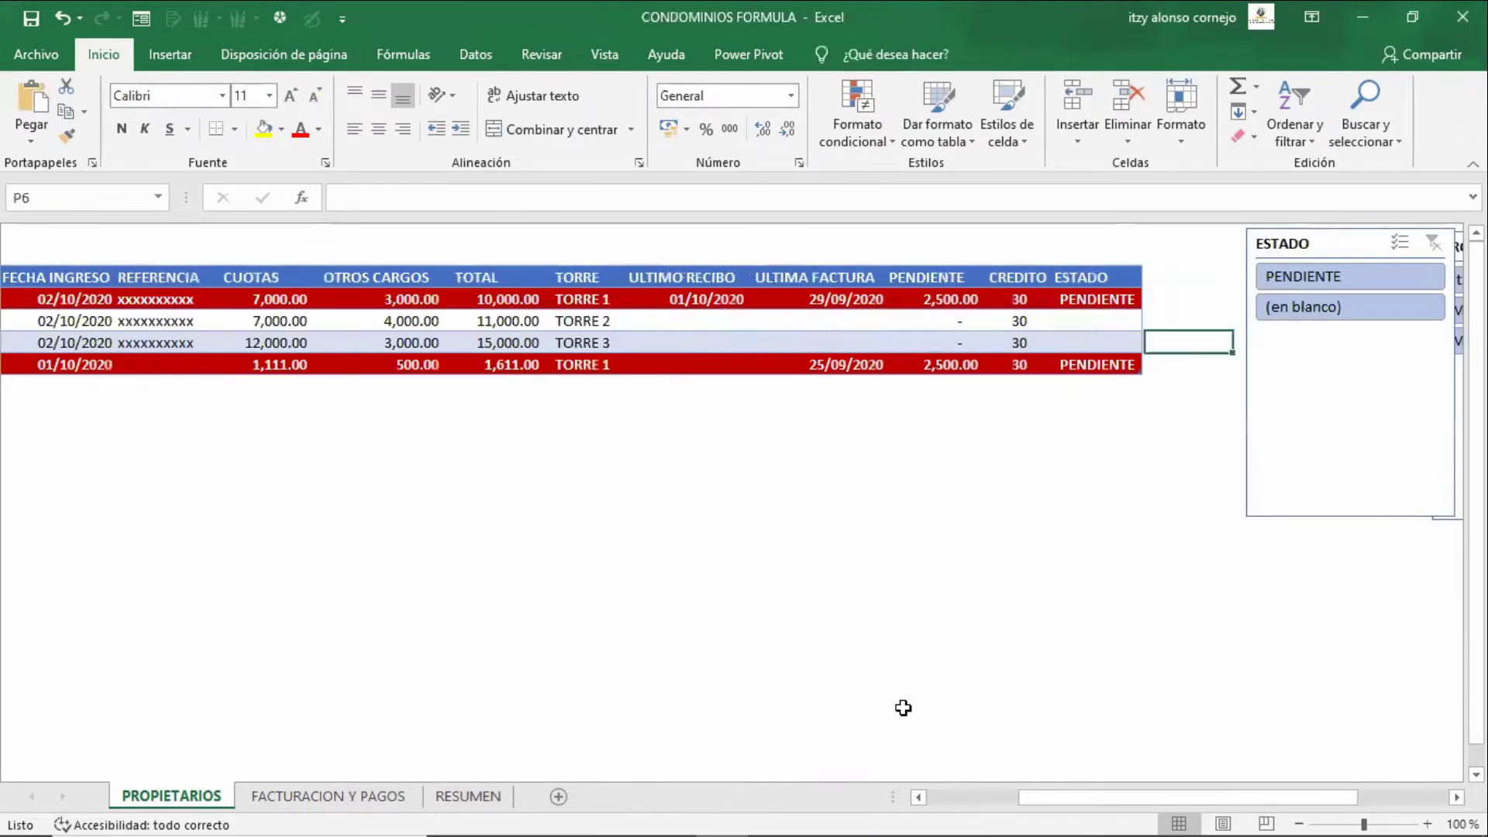
{"action": "key", "text": "Left"}
{"action": "key", "text": "Left"}
{"action": "key", "text": "Down"}
{"action": "key", "text": "Right"}
{"action": "key", "text": "Left"}
{"action": "key", "text": "Left"}
{"action": "key", "text": "Left"}
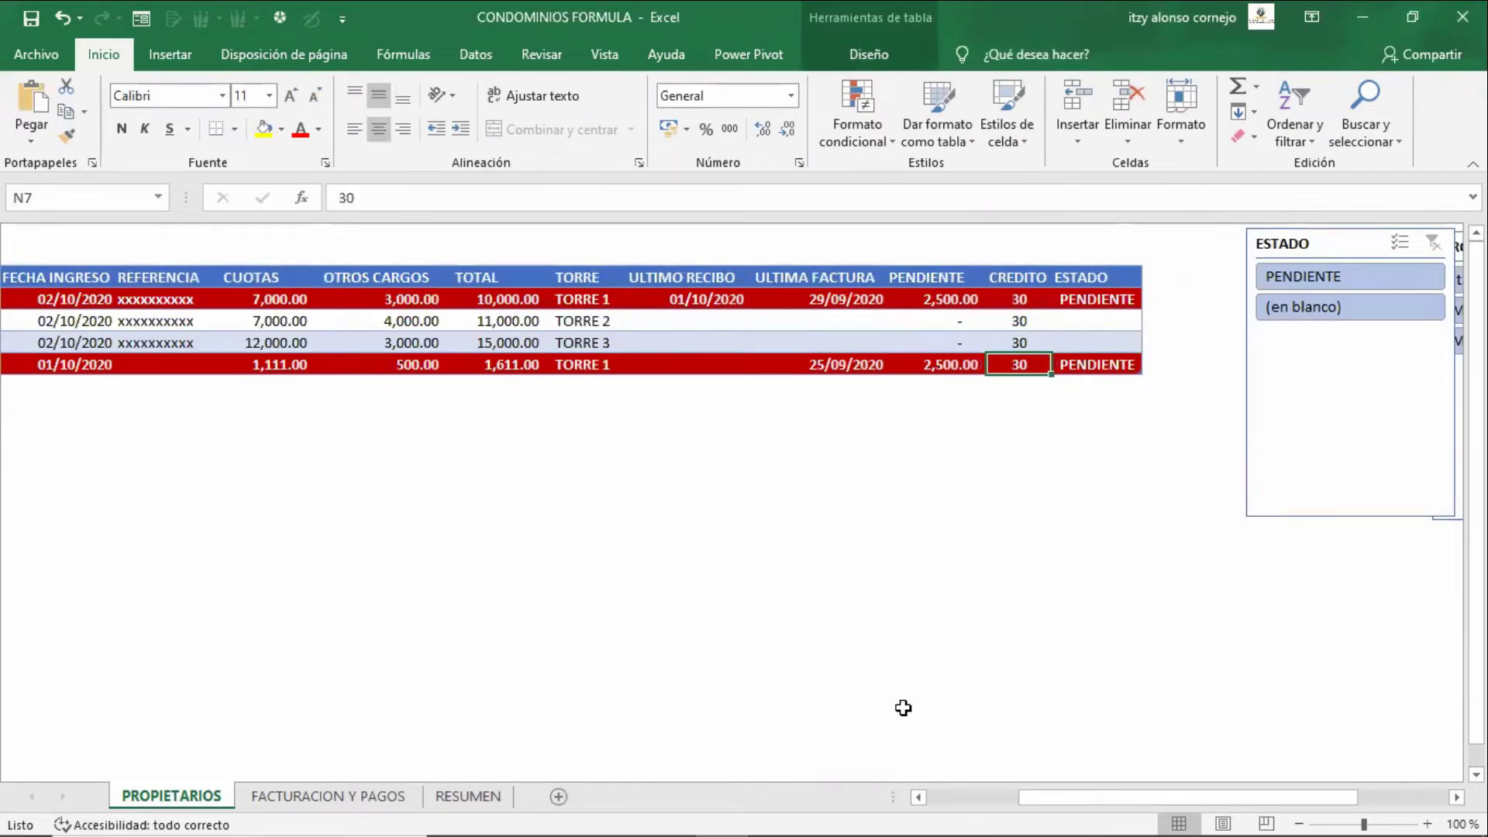
{"action": "key", "text": "Right"}
{"action": "key", "text": "Right"}
{"action": "key", "text": "Right"}
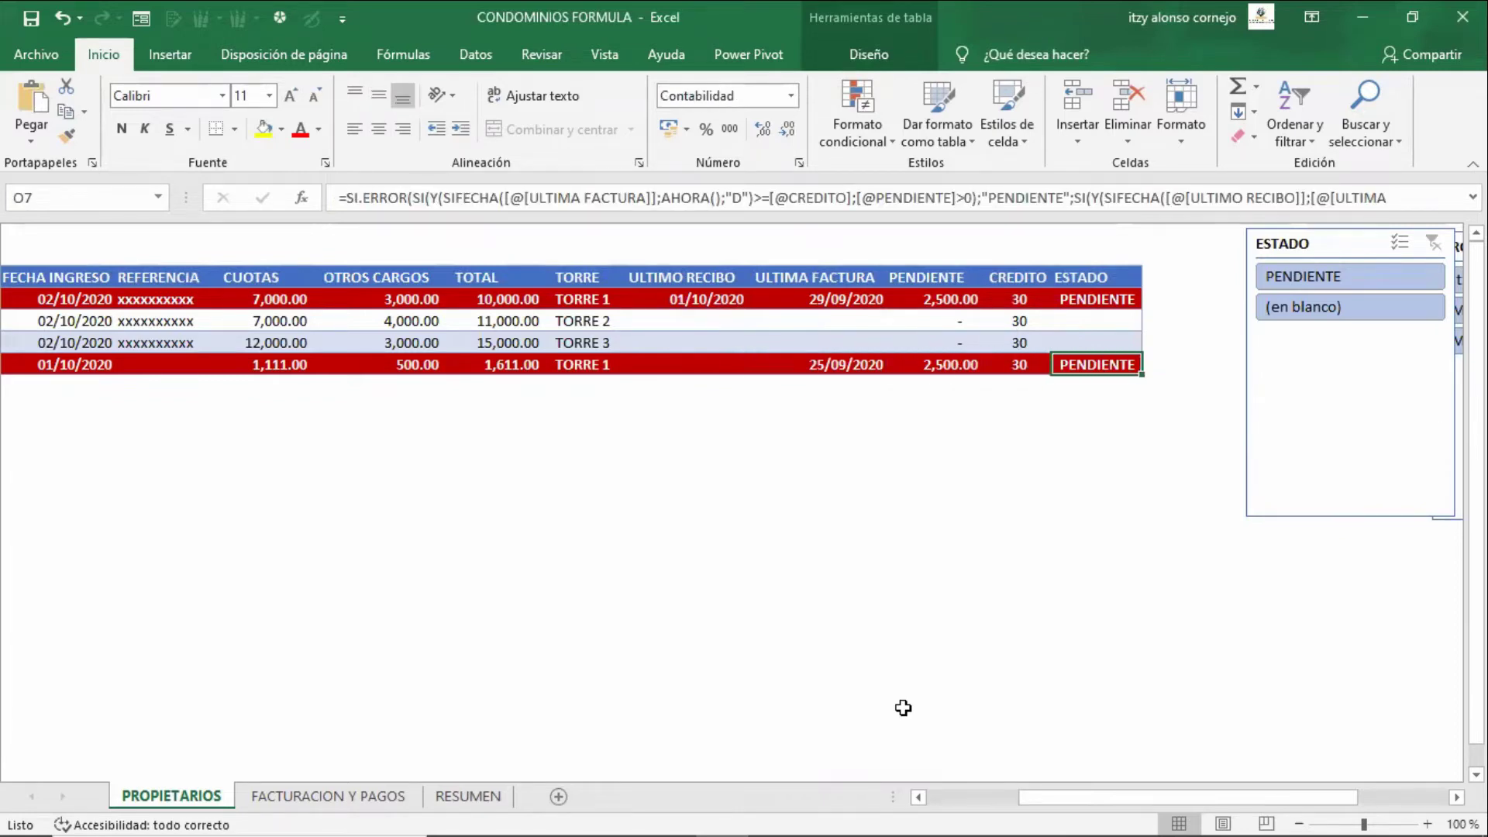
{"action": "key", "text": "ctrl+Page_Down"}
{"action": "key", "text": "Left"}
{"action": "key", "text": "Left"}
{"action": "key", "text": "Left"}
{"action": "key", "text": "Left"}
{"action": "key", "text": "Left"}
{"action": "key", "text": "Left"}
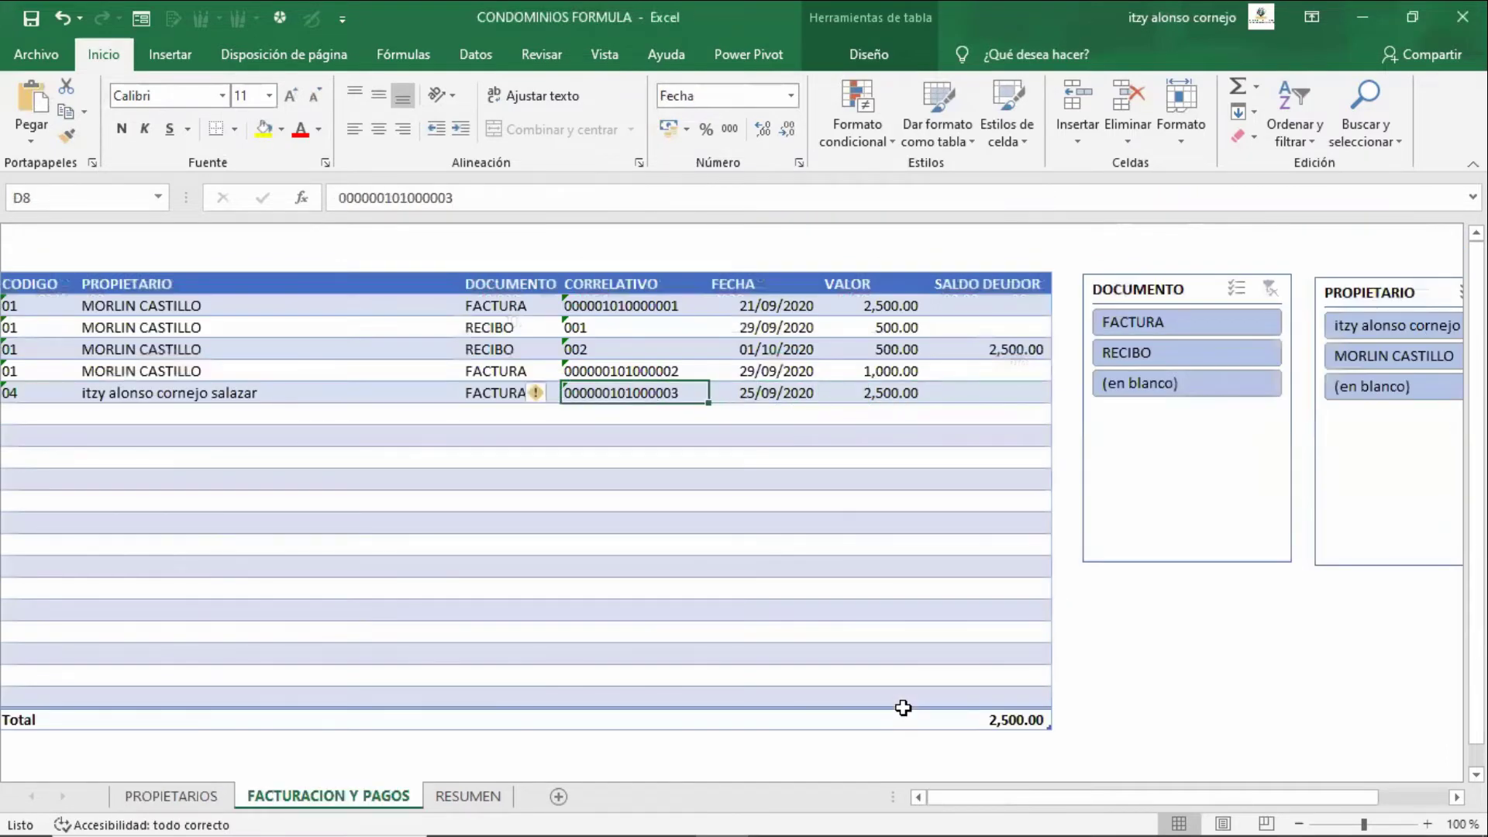
{"action": "key", "text": "Up"}
{"action": "key", "text": "Up"}
{"action": "key", "text": "Up"}
{"action": "key", "text": "Up"}
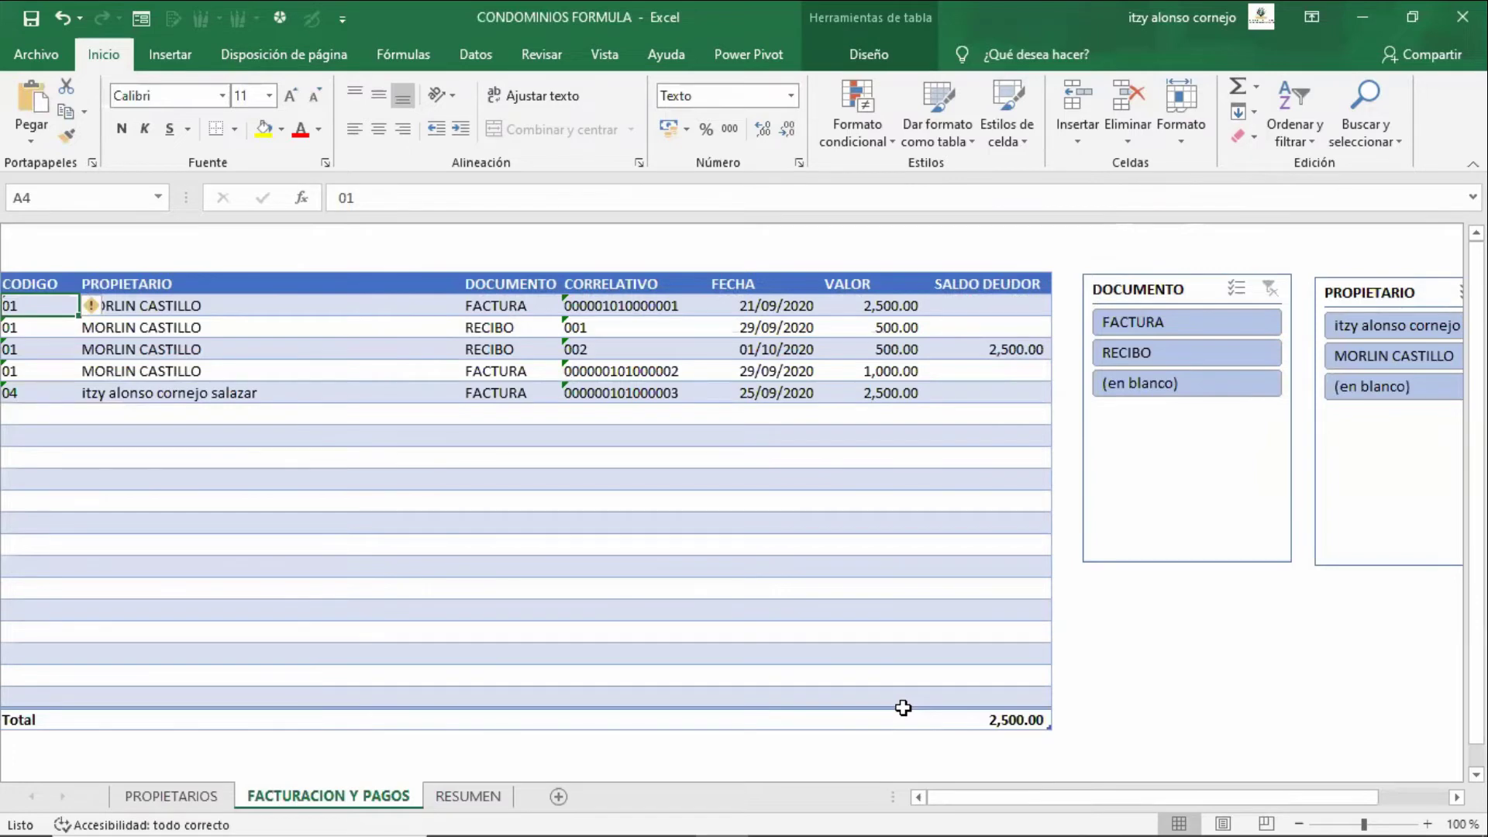
{"action": "key", "text": "Right"}
{"action": "key", "text": "Right"}
{"action": "key", "text": "Right"}
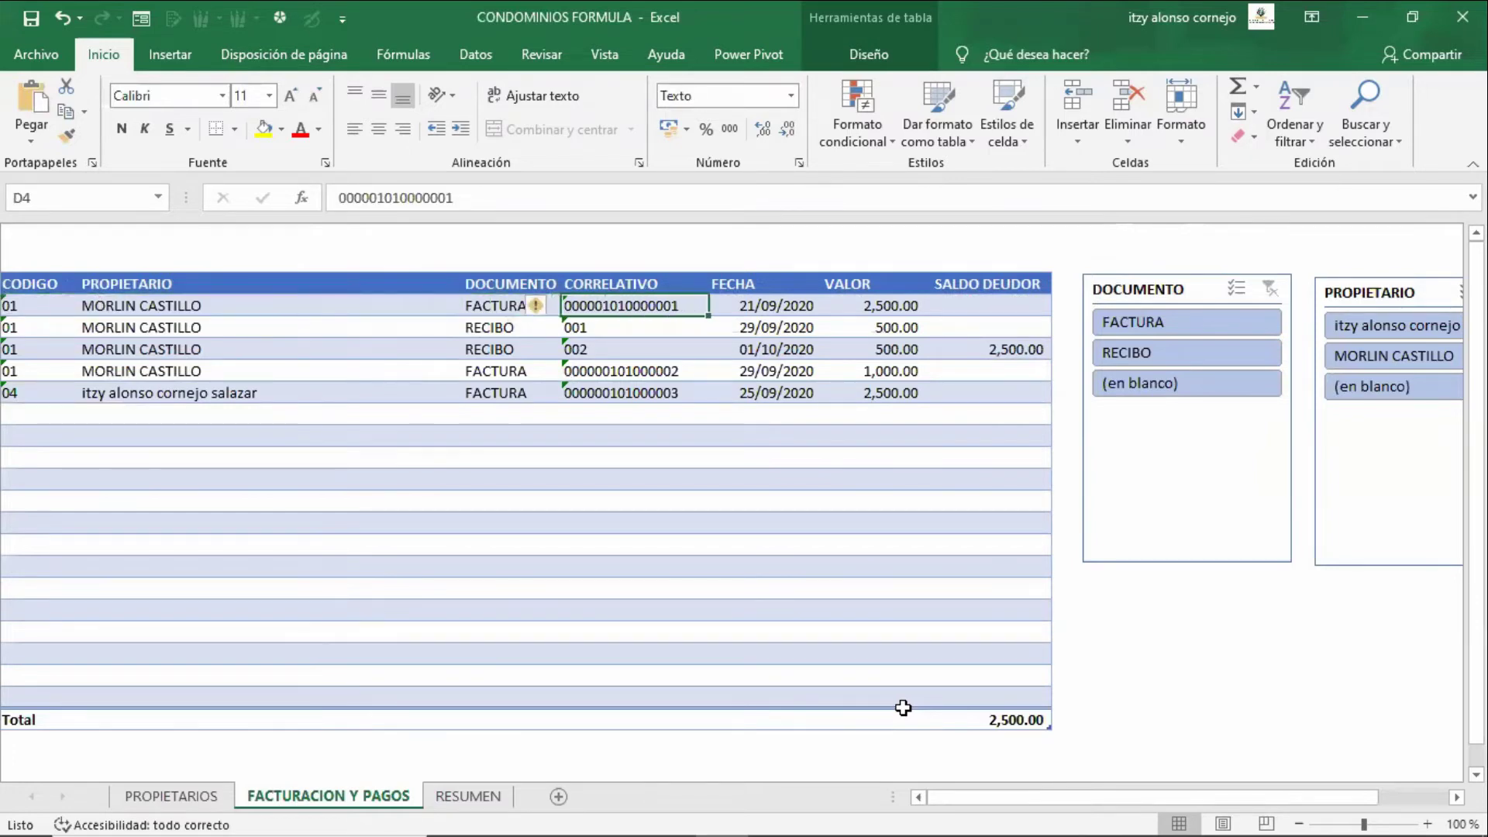
{"action": "key", "text": "Left"}
{"action": "key", "text": "Left"}
{"action": "key", "text": "Right"}
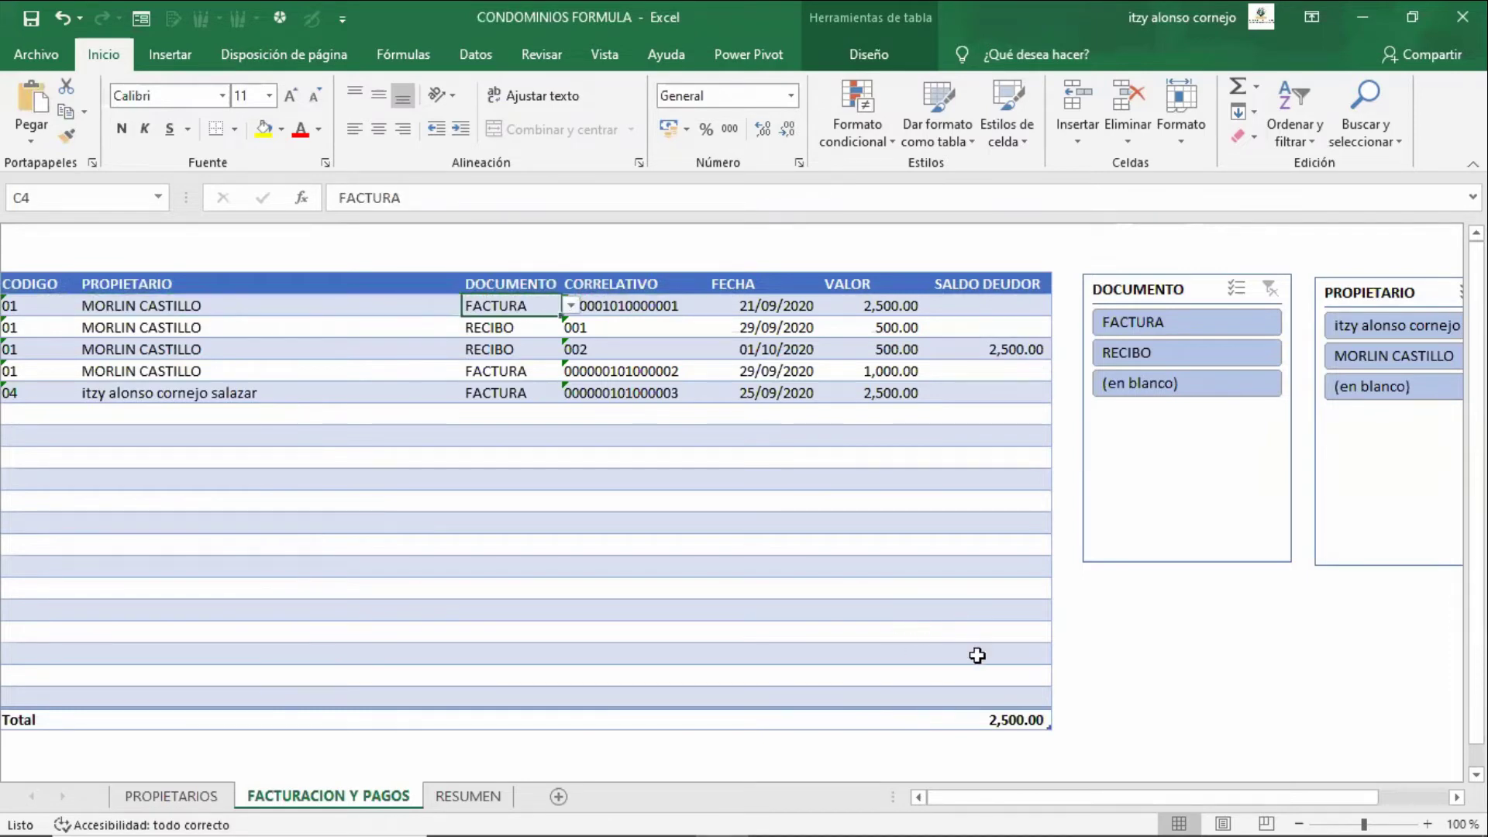
{"action": "key", "text": "Left"}
{"action": "key", "text": "Left"}
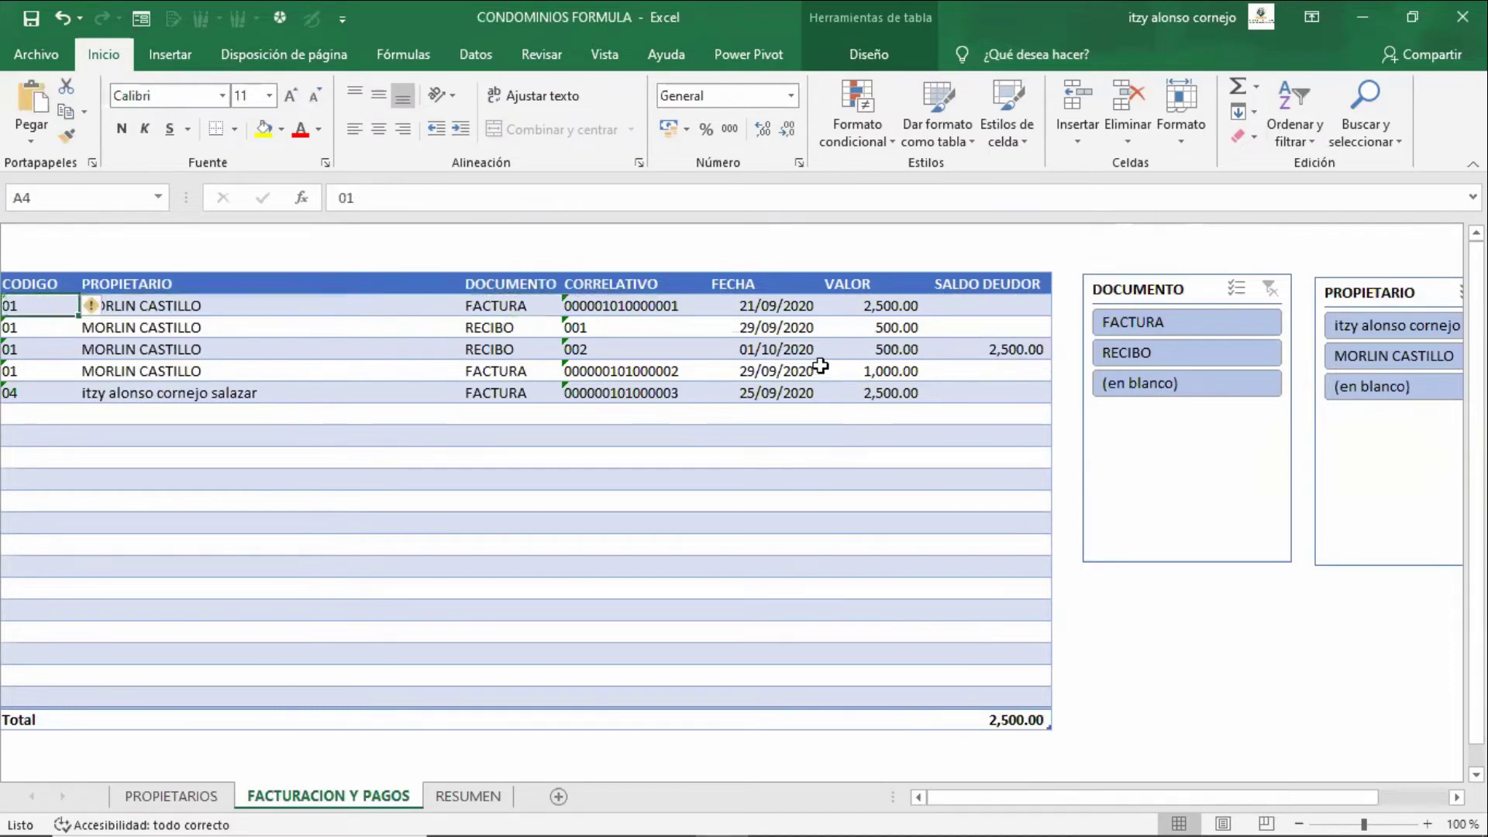
{"action": "key", "text": "Right"}
{"action": "key", "text": "F2"}
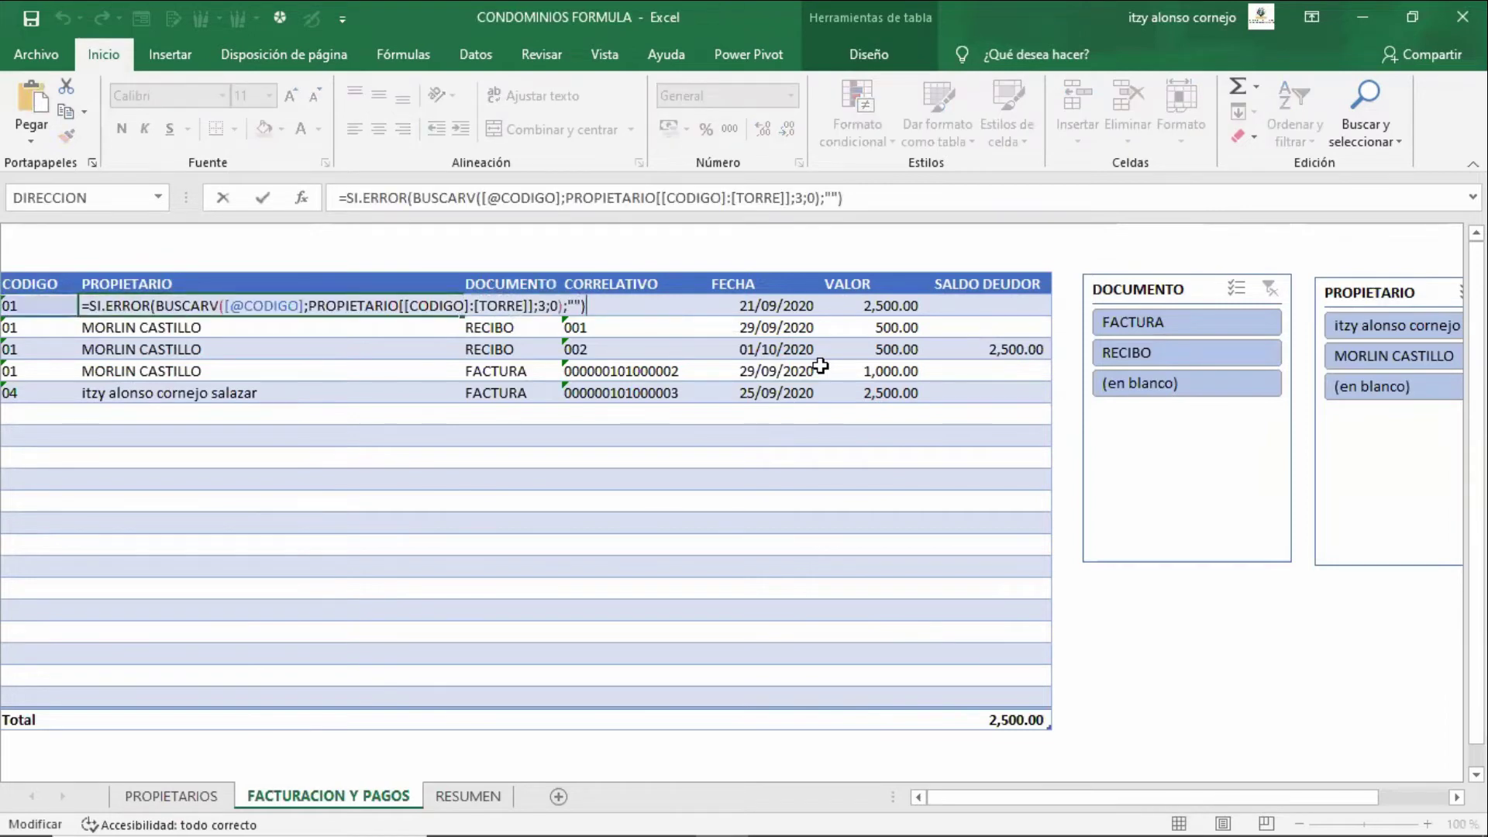
{"action": "key", "text": "Left"}
{"action": "key", "text": "Left"}
{"action": "key", "text": "Left"}
{"action": "key", "text": "Left"}
{"action": "key", "text": "Left"}
{"action": "key", "text": "Left"}
{"action": "key", "text": "Left"}
{"action": "key", "text": "Left"}
{"action": "key", "text": "Left"}
{"action": "key", "text": "Left"}
{"action": "key", "text": "Left"}
{"action": "key", "text": "Left"}
{"action": "key", "text": "Left"}
{"action": "key", "text": "Left"}
{"action": "key", "text": "Left"}
{"action": "key", "text": "Left"}
{"action": "key", "text": "Left"}
{"action": "key", "text": "Left"}
{"action": "key", "text": "Left"}
{"action": "key", "text": "Left"}
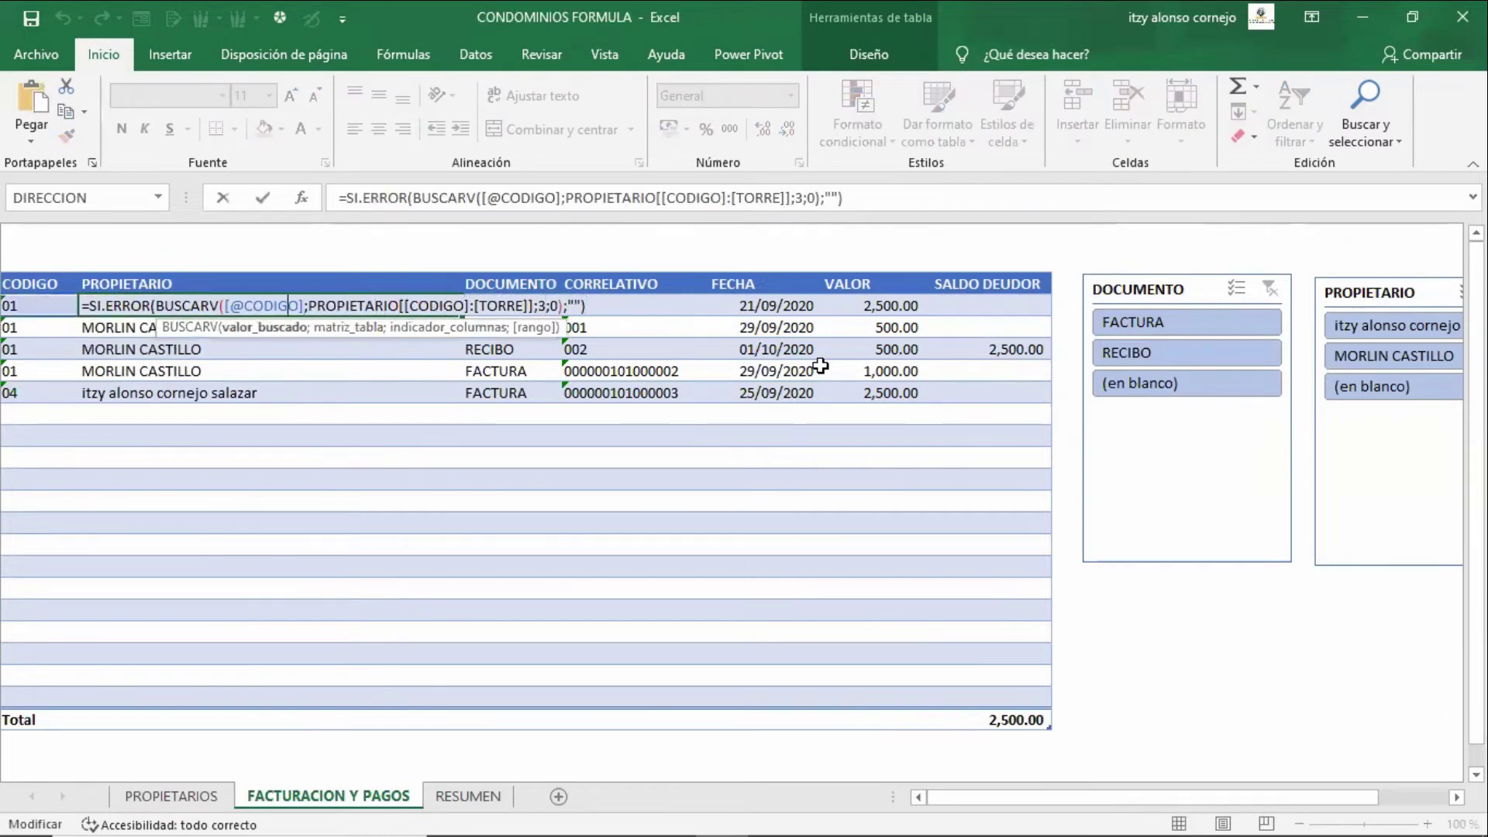
{"action": "key", "text": "Left"}
{"action": "key", "text": "Left"}
{"action": "key", "text": "Left"}
{"action": "key", "text": "Left"}
{"action": "key", "text": "Left"}
{"action": "key", "text": "Left"}
{"action": "key", "text": "Left"}
{"action": "key", "text": "Left"}
{"action": "key", "text": "Left"}
{"action": "key", "text": "Left"}
{"action": "key", "text": "Left"}
{"action": "key", "text": "Left"}
{"action": "key", "text": "Left"}
{"action": "key", "text": "Left"}
{"action": "key", "text": "Left"}
{"action": "key", "text": "Left"}
{"action": "key", "text": "Right"}
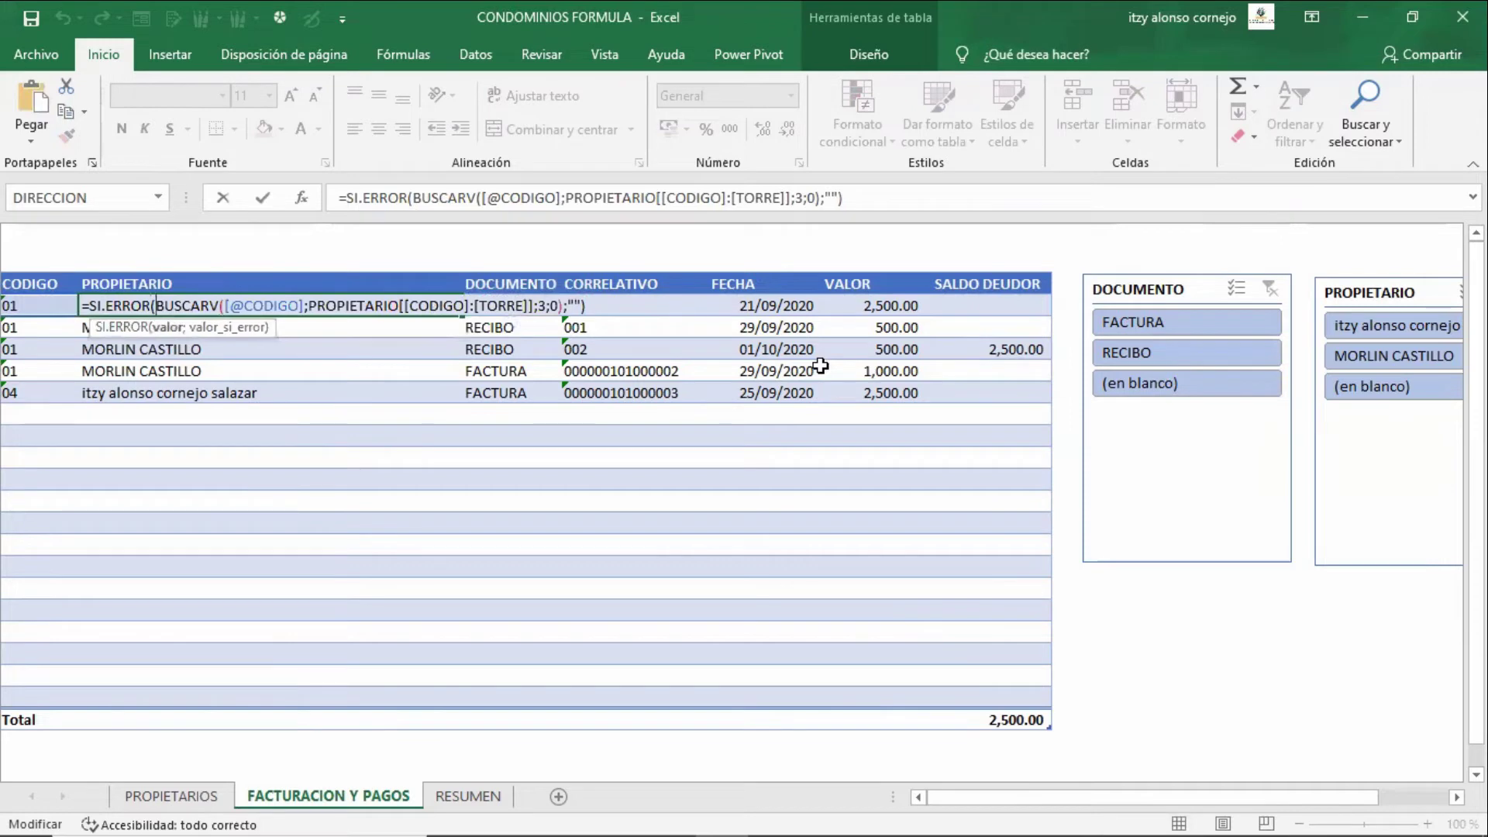
{"action": "key", "text": "Right"}
{"action": "key", "text": "Right"}
{"action": "key", "text": "Right"}
{"action": "key", "text": "Right"}
{"action": "key", "text": "Right"}
{"action": "key", "text": "Right"}
{"action": "key", "text": "Right"}
{"action": "key", "text": "Right"}
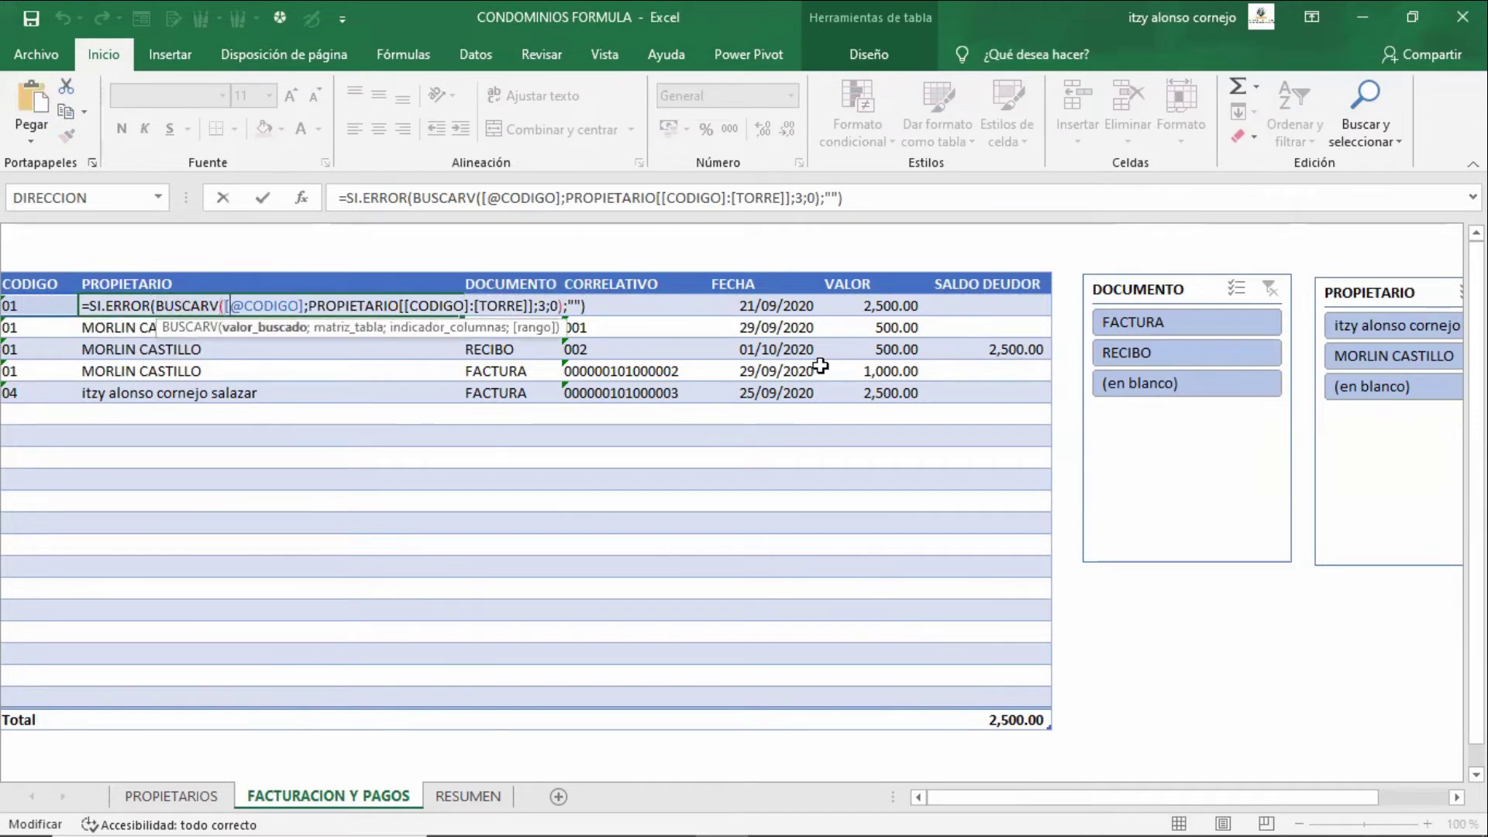
{"action": "key", "text": "Right"}
{"action": "key", "text": "Right"}
{"action": "key", "text": "Right"}
{"action": "key", "text": "Right"}
{"action": "key", "text": "Right"}
{"action": "key", "text": "Right"}
{"action": "double_click", "coordinate": [338, 308]}
{"action": "key", "text": "Escape"}
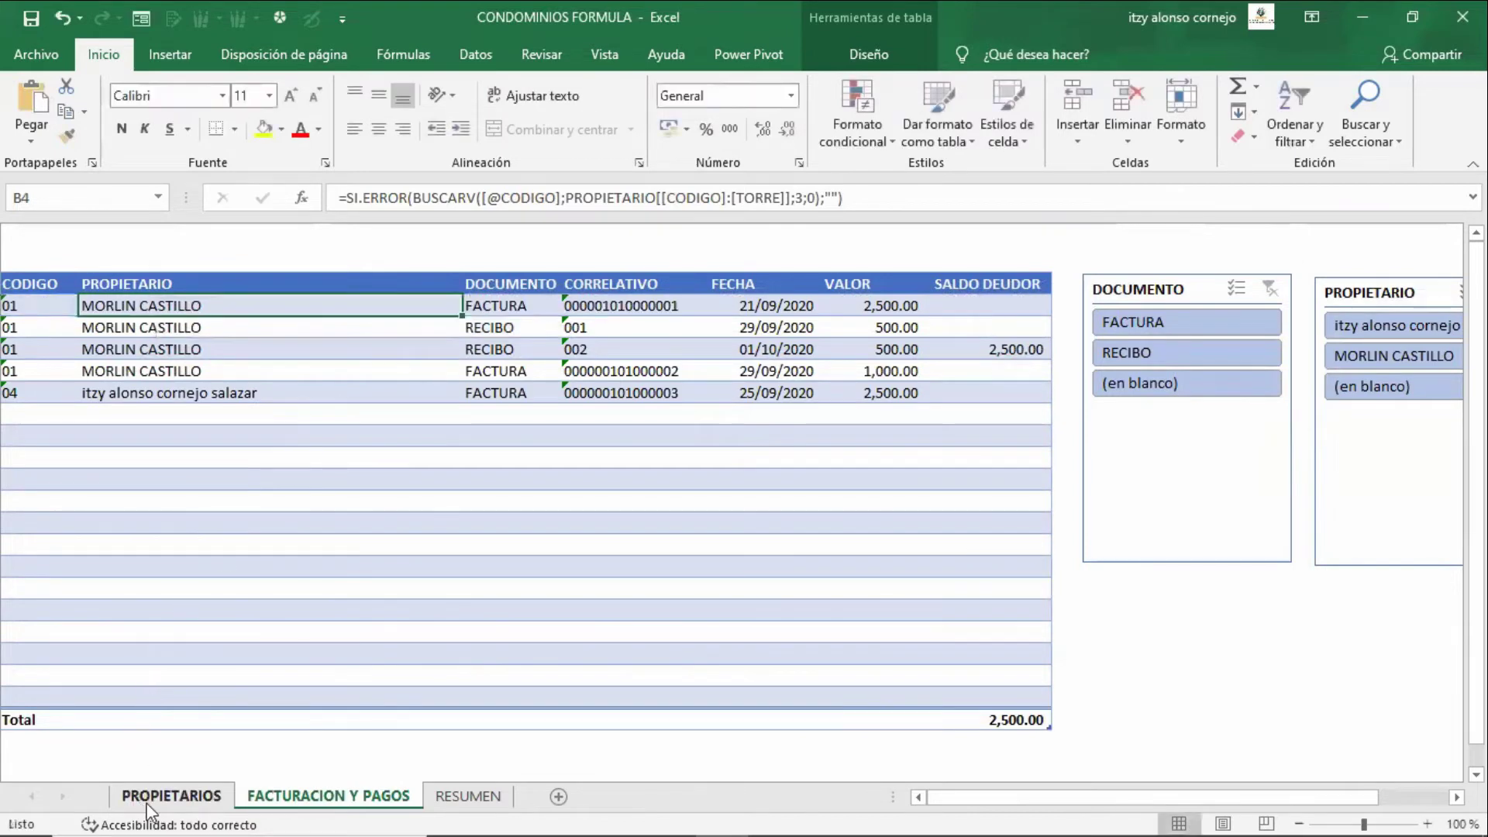
- On PROPIETARIOS, inspect the TORRE 3 formula and view the table name PROPIETARIO in Table Design
{"action": "left_click", "coordinate": [171, 796]}
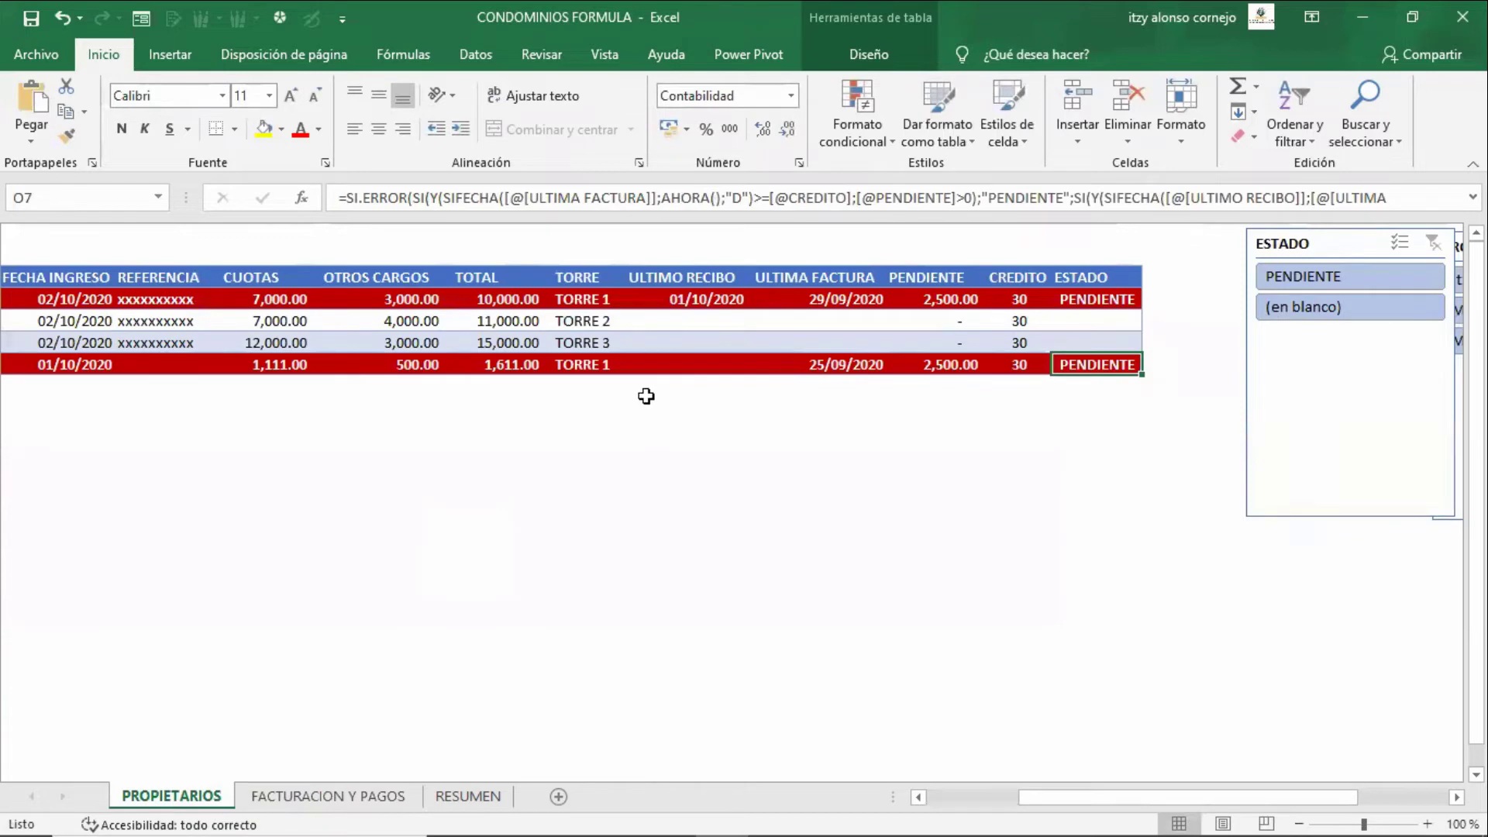
{"action": "left_click", "coordinate": [674, 342]}
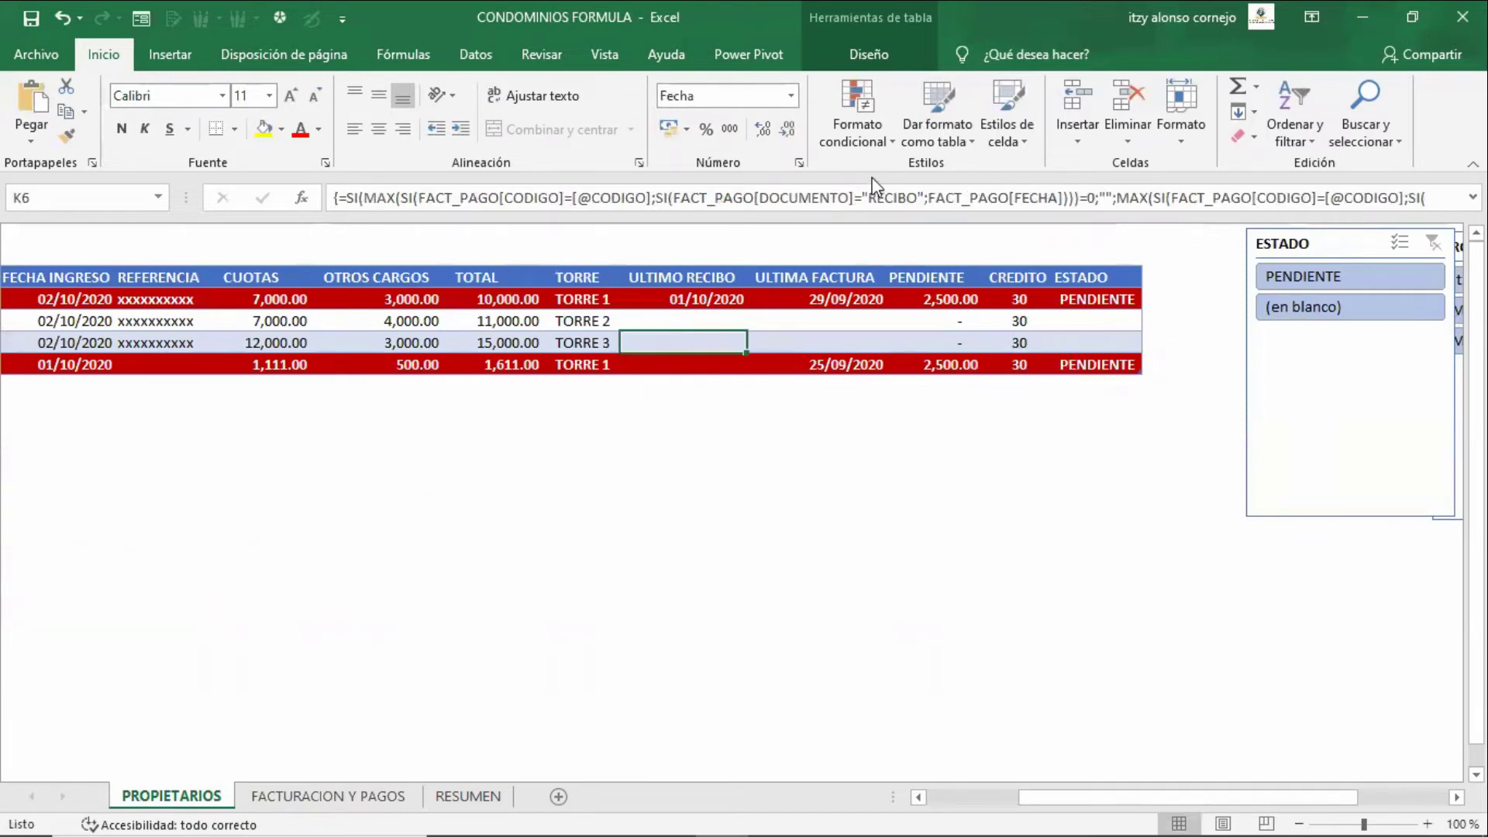
{"action": "left_click", "coordinate": [887, 51]}
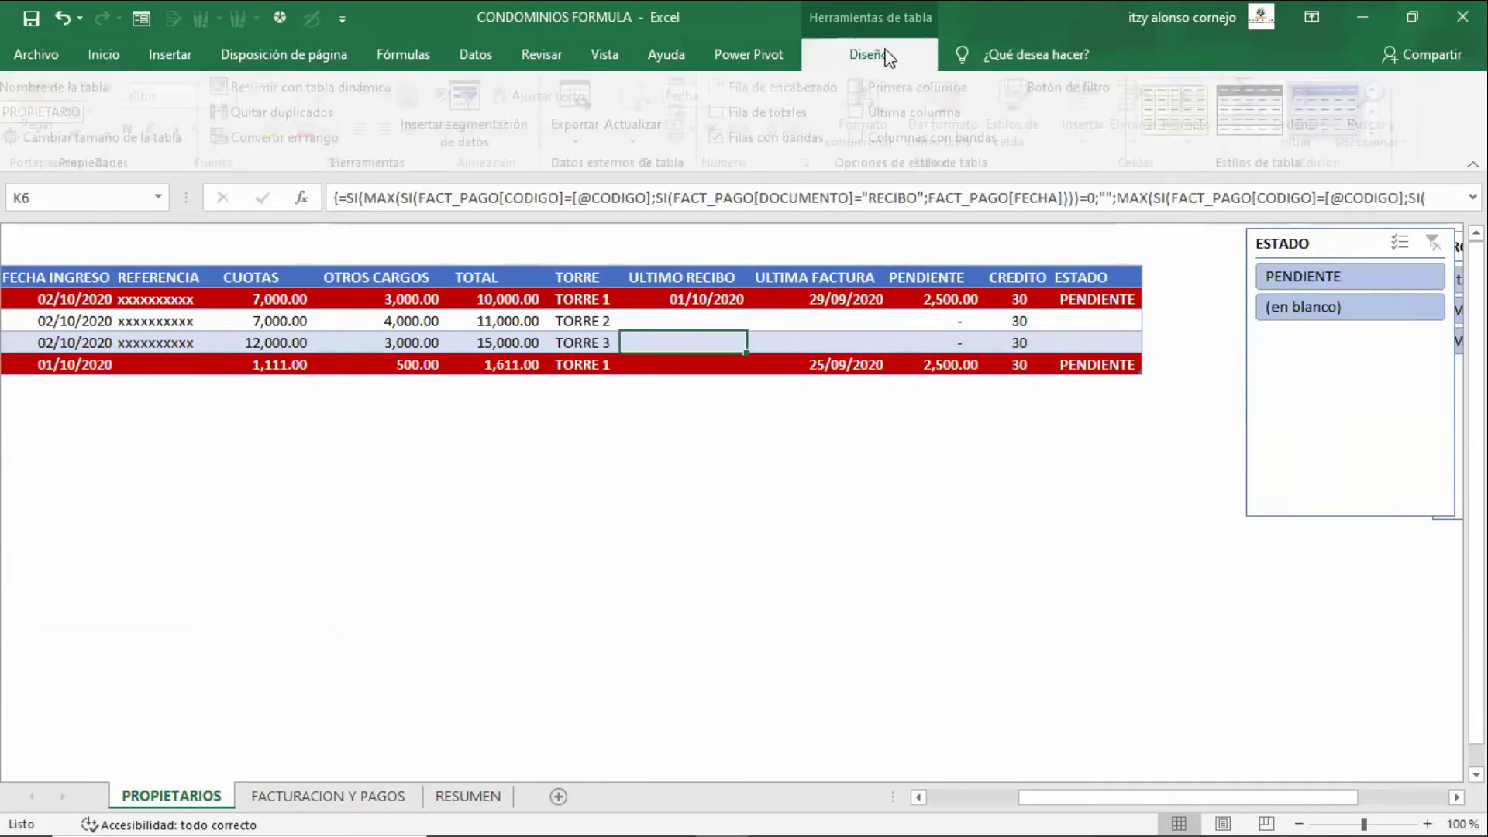
{"action": "double_click", "coordinate": [37, 114]}
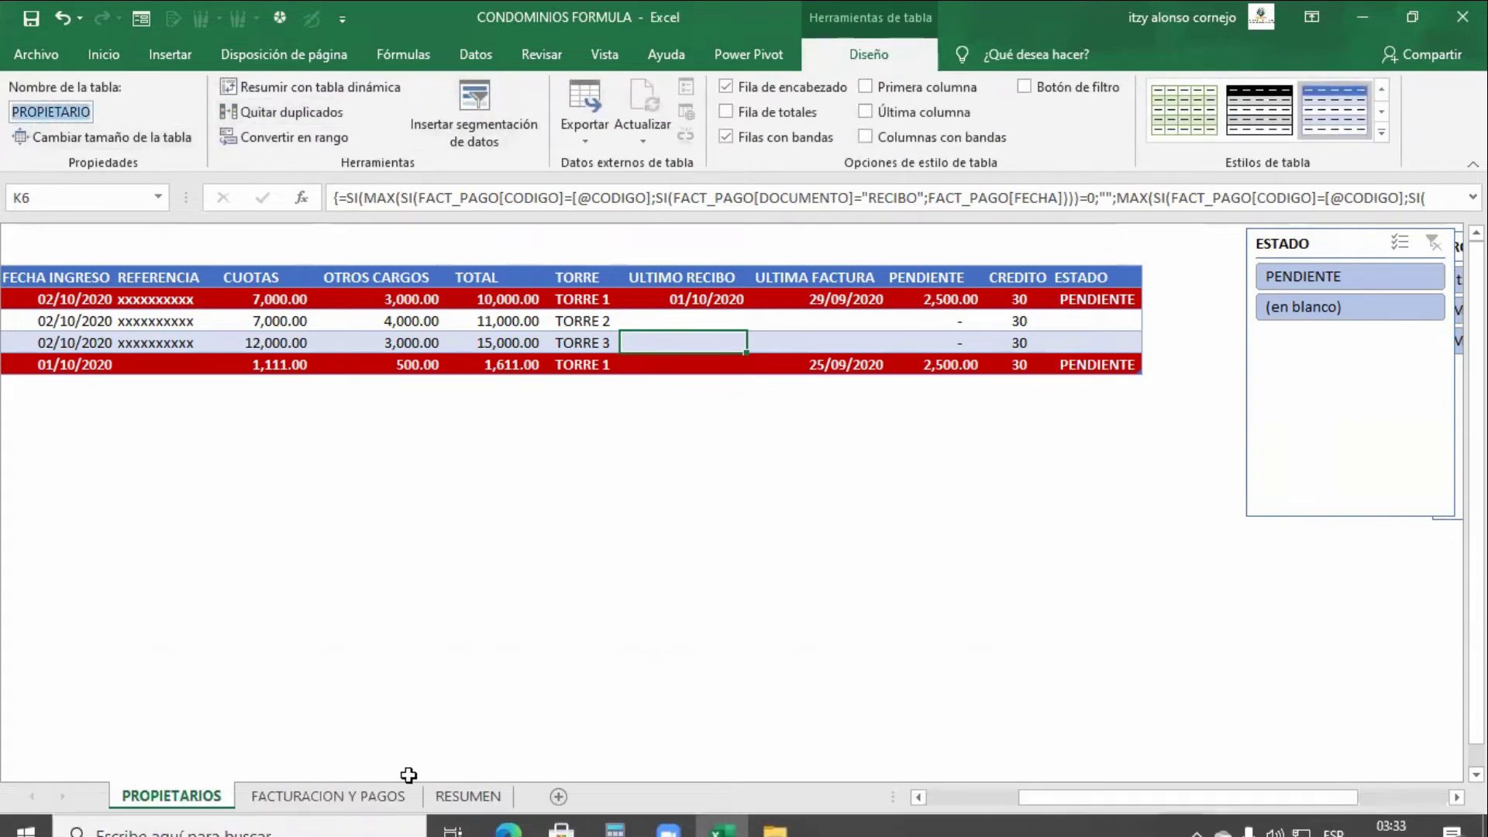
{"action": "left_click", "coordinate": [385, 796]}
- Step through B4's owner lookup formula to study its PROPIETARIO[[CODIGO]:[TORRE]] reference
{"action": "key", "text": "F2"}
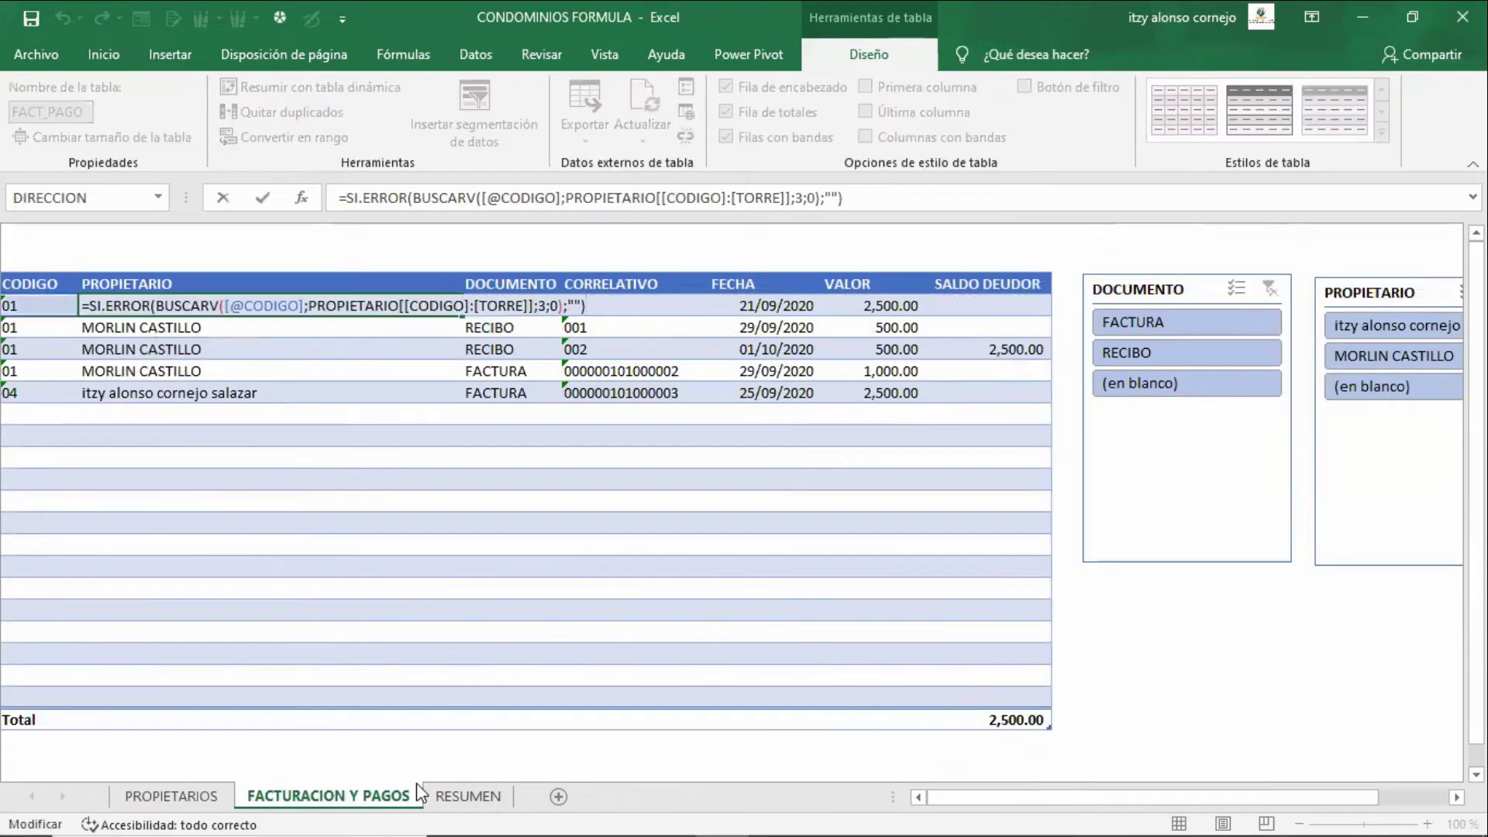
{"action": "key", "text": "Left"}
{"action": "key", "text": "Left"}
{"action": "key", "text": "Left"}
{"action": "key", "text": "Left"}
{"action": "key", "text": "Left"}
{"action": "key", "text": "Left"}
{"action": "key", "text": "Left"}
{"action": "key", "text": "Left"}
{"action": "key", "text": "Left"}
{"action": "key", "text": "Left"}
{"action": "key", "text": "Left"}
{"action": "key", "text": "Left"}
{"action": "key", "text": "Left"}
{"action": "key", "text": "Left"}
{"action": "key", "text": "Left"}
{"action": "key", "text": "Left"}
{"action": "key", "text": "Left"}
{"action": "key", "text": "Left"}
{"action": "key", "text": "Left"}
{"action": "key", "text": "Left"}
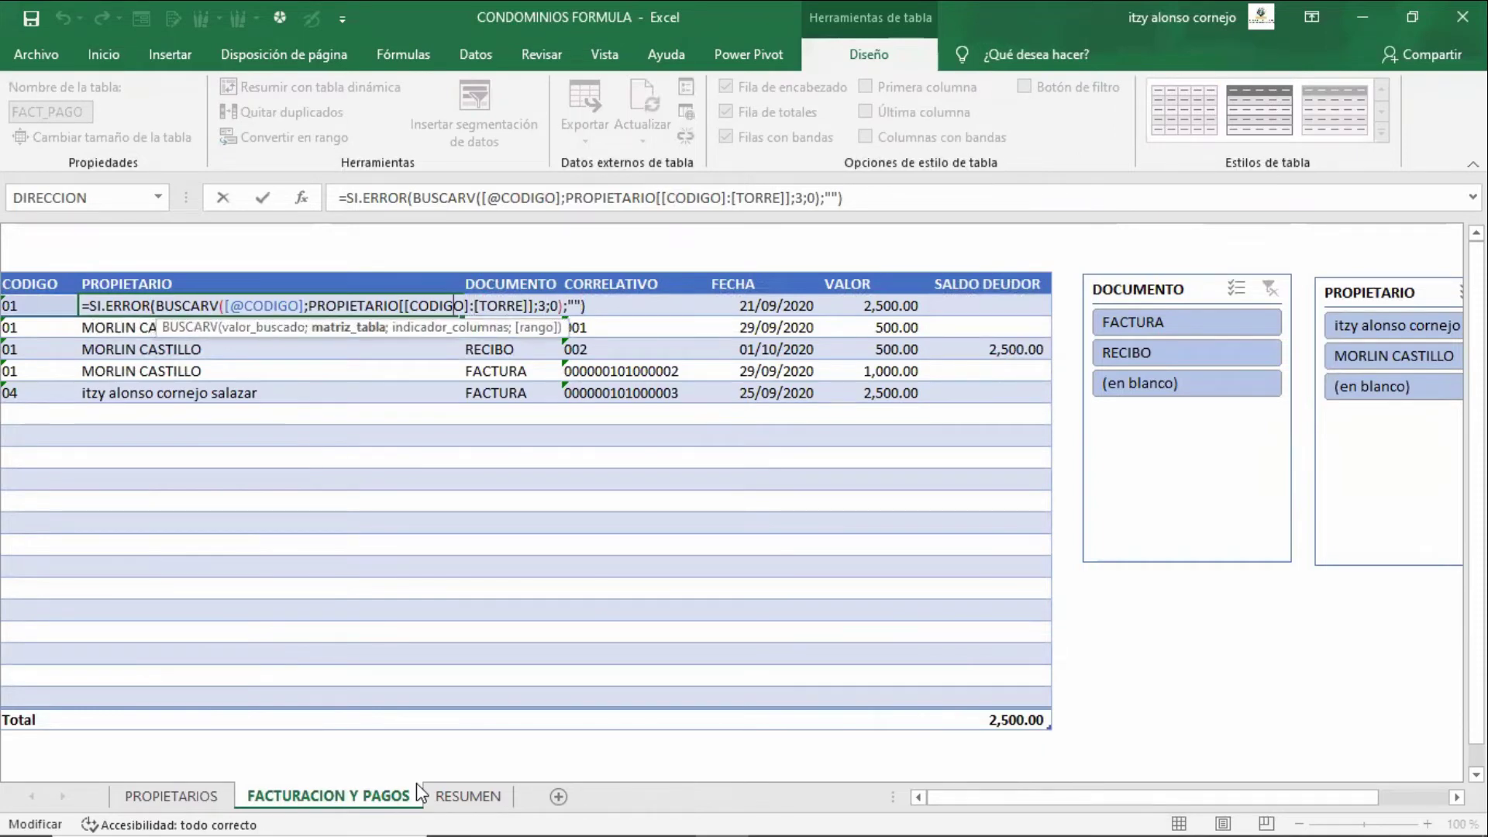
{"action": "key", "text": "Left"}
{"action": "key", "text": "Right"}
{"action": "key", "text": "Right"}
{"action": "key", "text": "Right"}
{"action": "key", "text": "Left"}
{"action": "key", "text": "Left"}
{"action": "key", "text": "Left"}
{"action": "key", "text": "Left"}
{"action": "key", "text": "Right"}
{"action": "key", "text": "Right"}
{"action": "key", "text": "Right"}
{"action": "key", "text": "Right"}
{"action": "key", "text": "Right"}
{"action": "key", "text": "Left"}
{"action": "key", "text": "Right"}
{"action": "key", "text": "Left"}
{"action": "key", "text": "Right"}
{"action": "key", "text": "Right"}
{"action": "key", "text": "Right"}
{"action": "key", "text": "Right"}
{"action": "key", "text": "Right"}
{"action": "key", "text": "Right"}
{"action": "key", "text": "Right"}
{"action": "key", "text": "Right"}
{"action": "key", "text": "Right"}
{"action": "key", "text": "Right"}
{"action": "key", "text": "Right"}
{"action": "key", "text": "Right"}
{"action": "key", "text": "Right"}
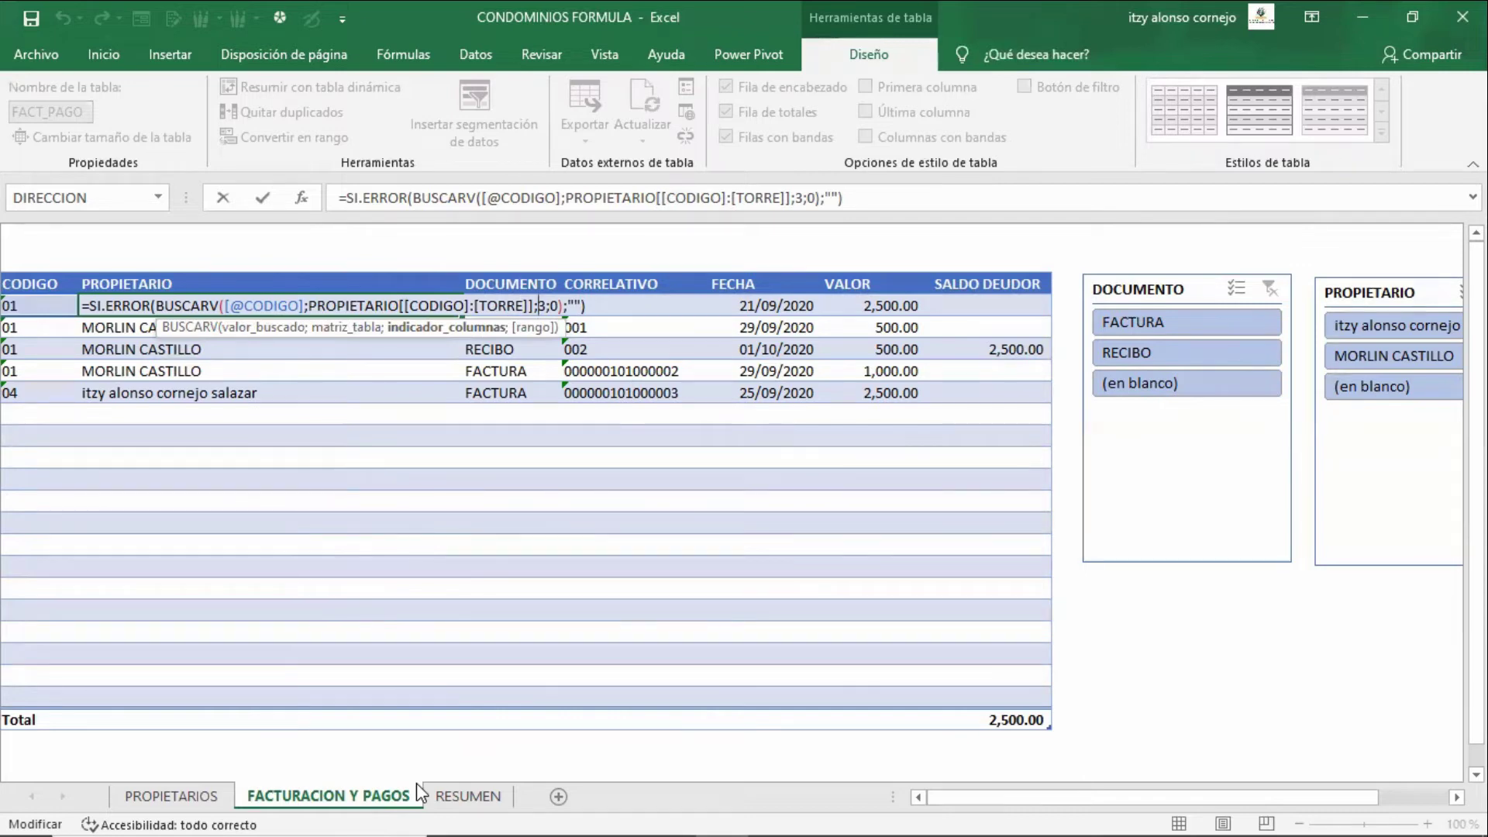
- Commit the owner lookup formula, glance over the PROPIETARIOS totals, and return to FACTURACION Y PAGOS
{"action": "key", "text": "Return"}
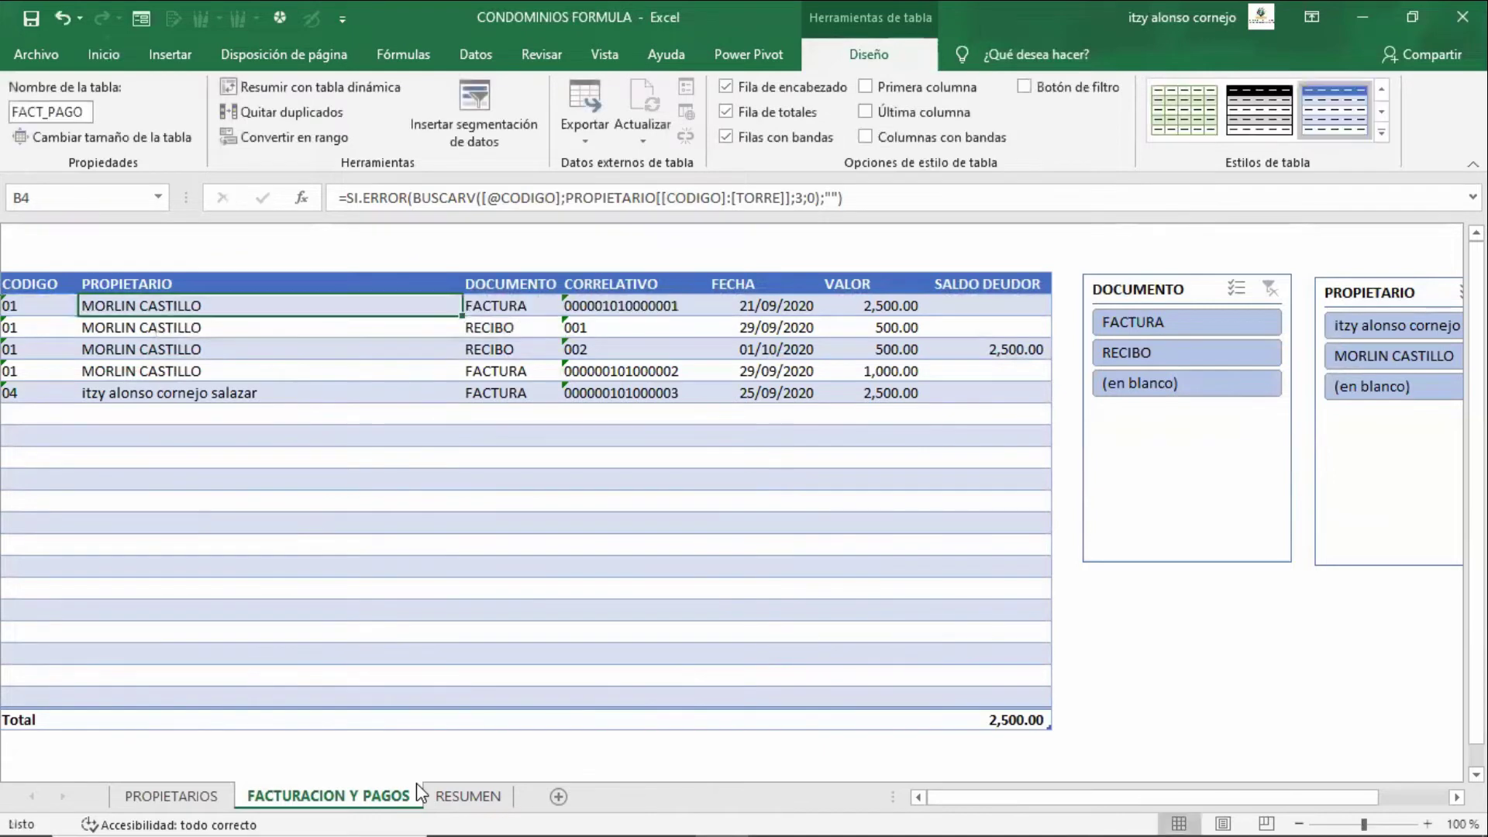
{"action": "key", "text": "ctrl+Page_Up"}
{"action": "key", "text": "Left"}
{"action": "key", "text": "Left"}
{"action": "key", "text": "Home"}
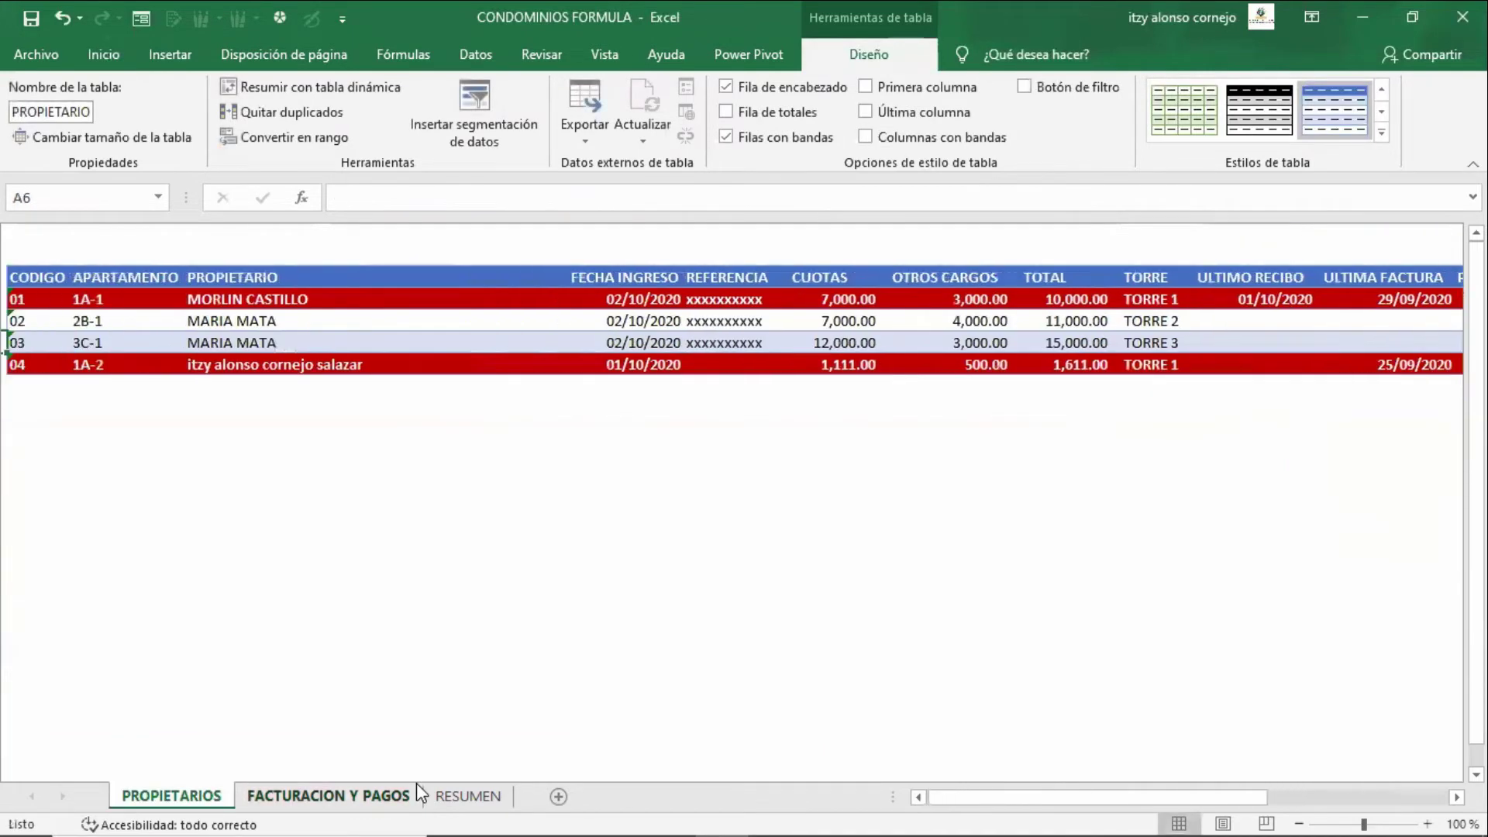
{"action": "key", "text": "Right"}
{"action": "key", "text": "Right"}
{"action": "key", "text": "Right"}
{"action": "left_click", "coordinate": [418, 787]}
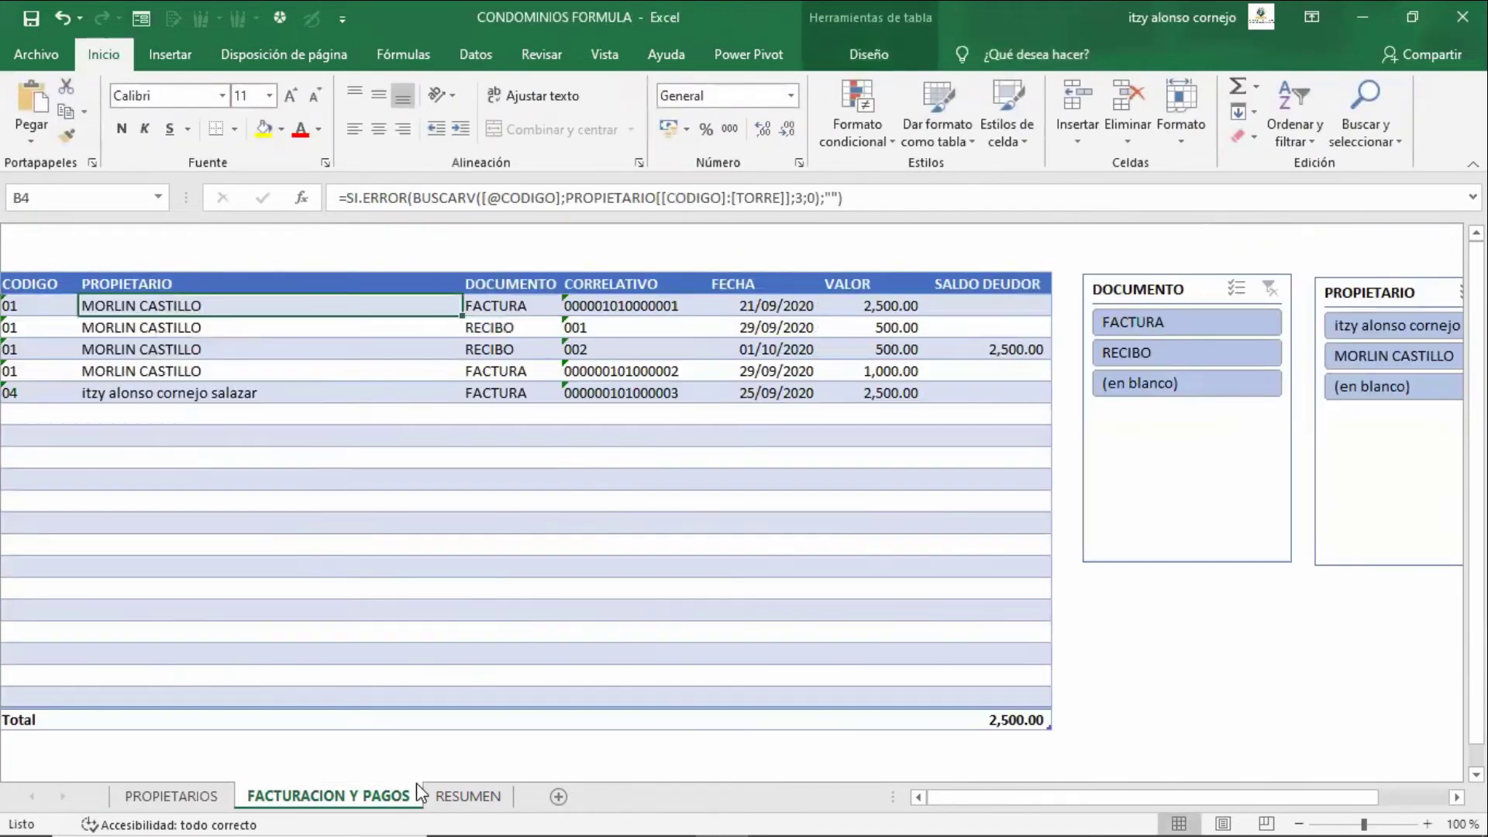
- Review the first invoice row's DOCUMENTO, CORRELATIVO and VALOR entries
{"action": "key", "text": "Right"}
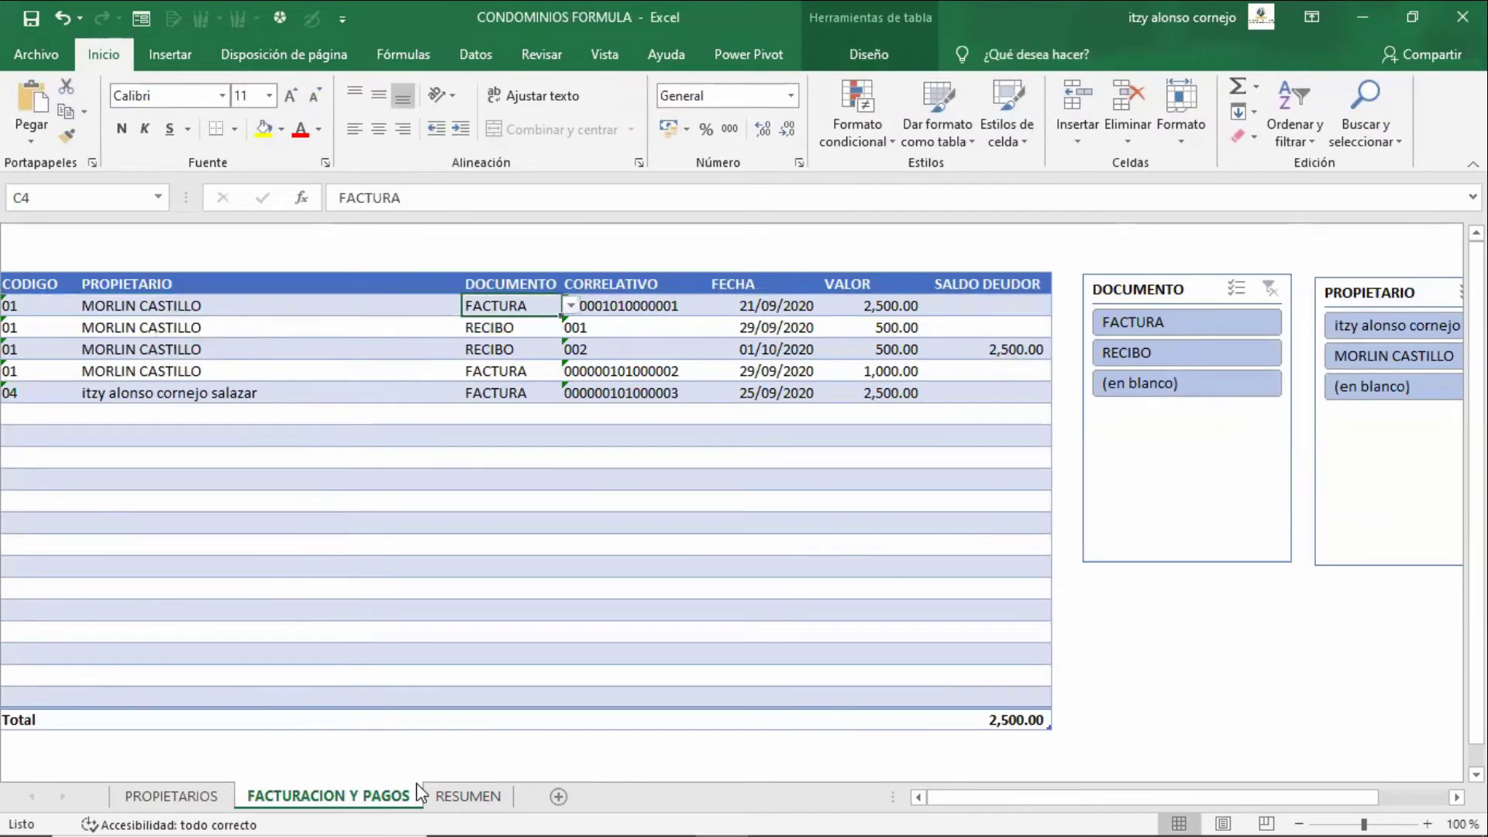
{"action": "key", "text": "Right"}
{"action": "key", "text": "Left"}
{"action": "key", "text": "Right"}
{"action": "key", "text": "Left"}
{"action": "key", "text": "Right"}
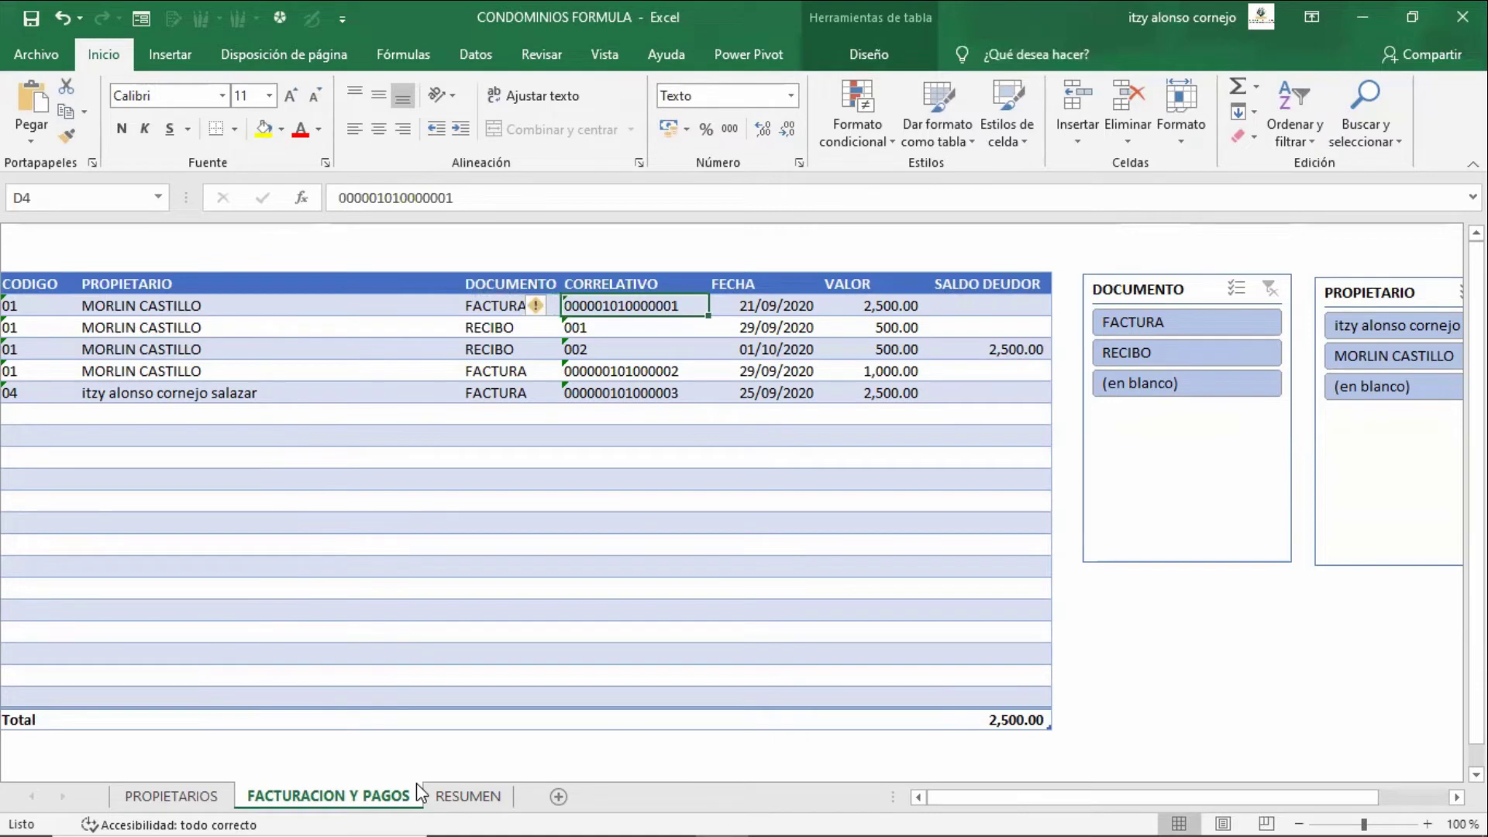
{"action": "key", "text": "Left"}
{"action": "key", "text": "Right"}
{"action": "key", "text": "Right"}
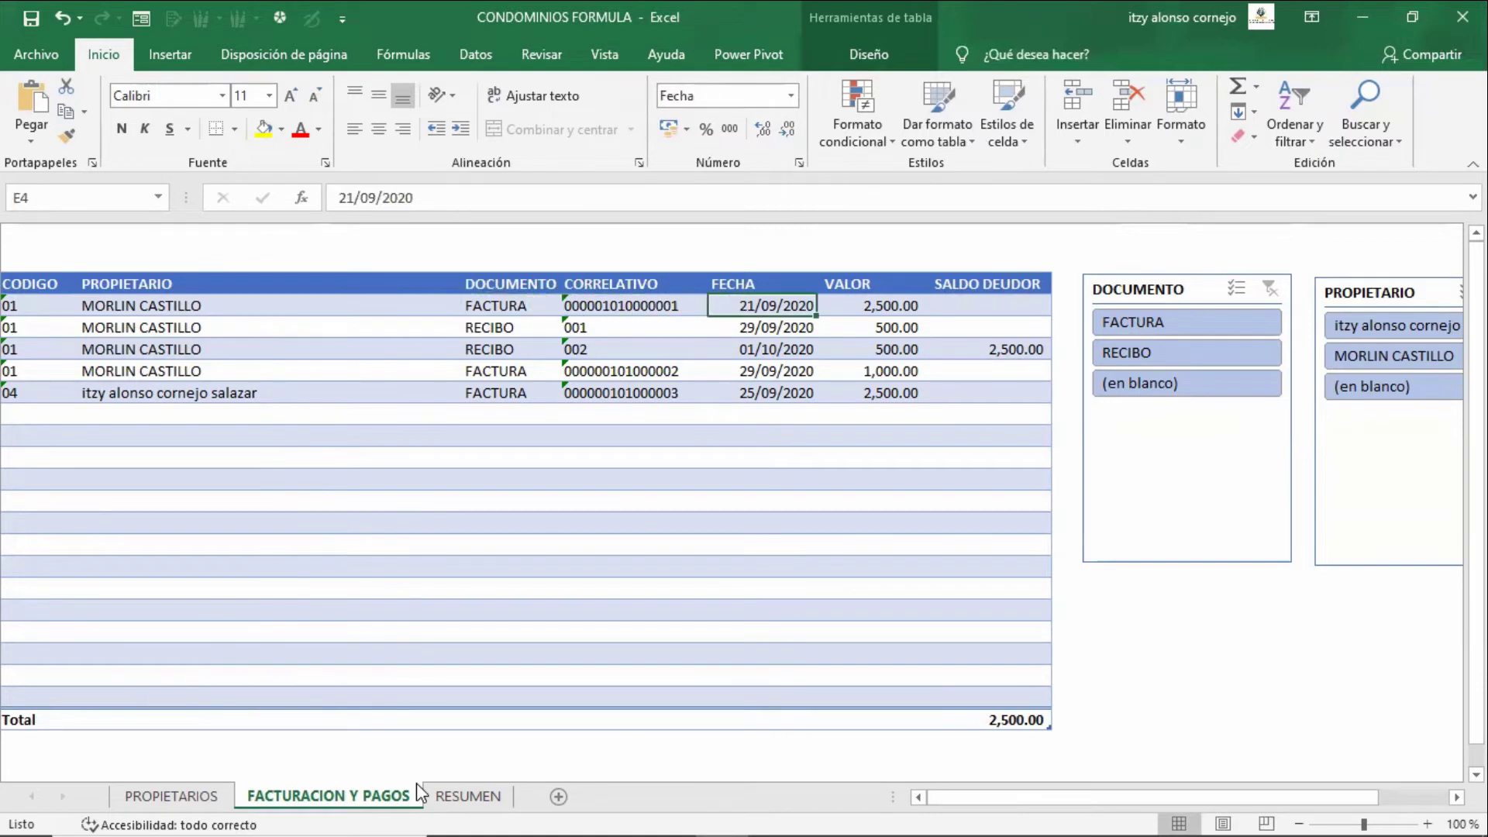
{"action": "key", "text": "Right"}
{"action": "key", "text": "Right"}
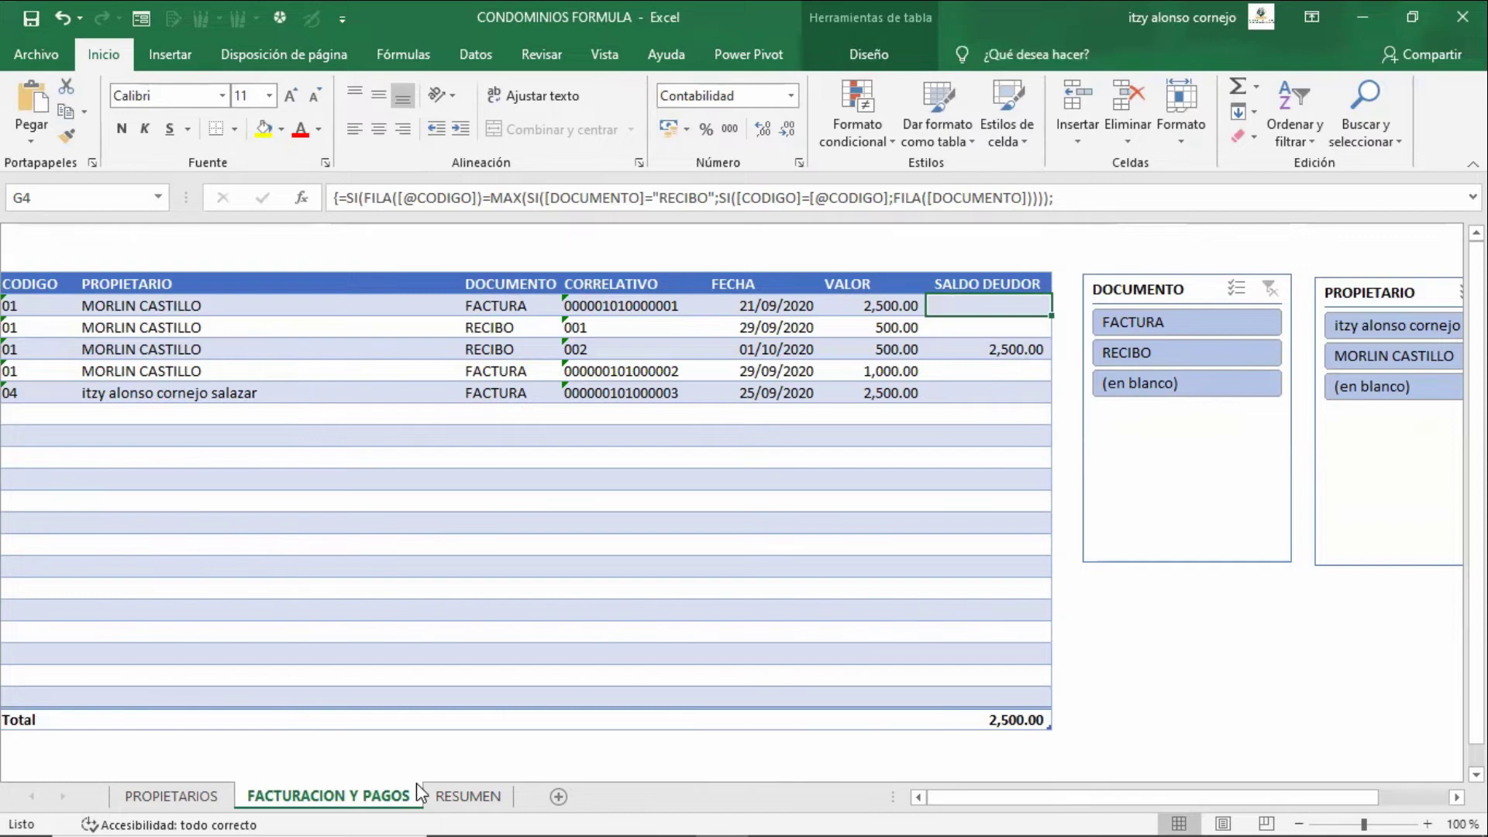
{"action": "key", "text": "Left"}
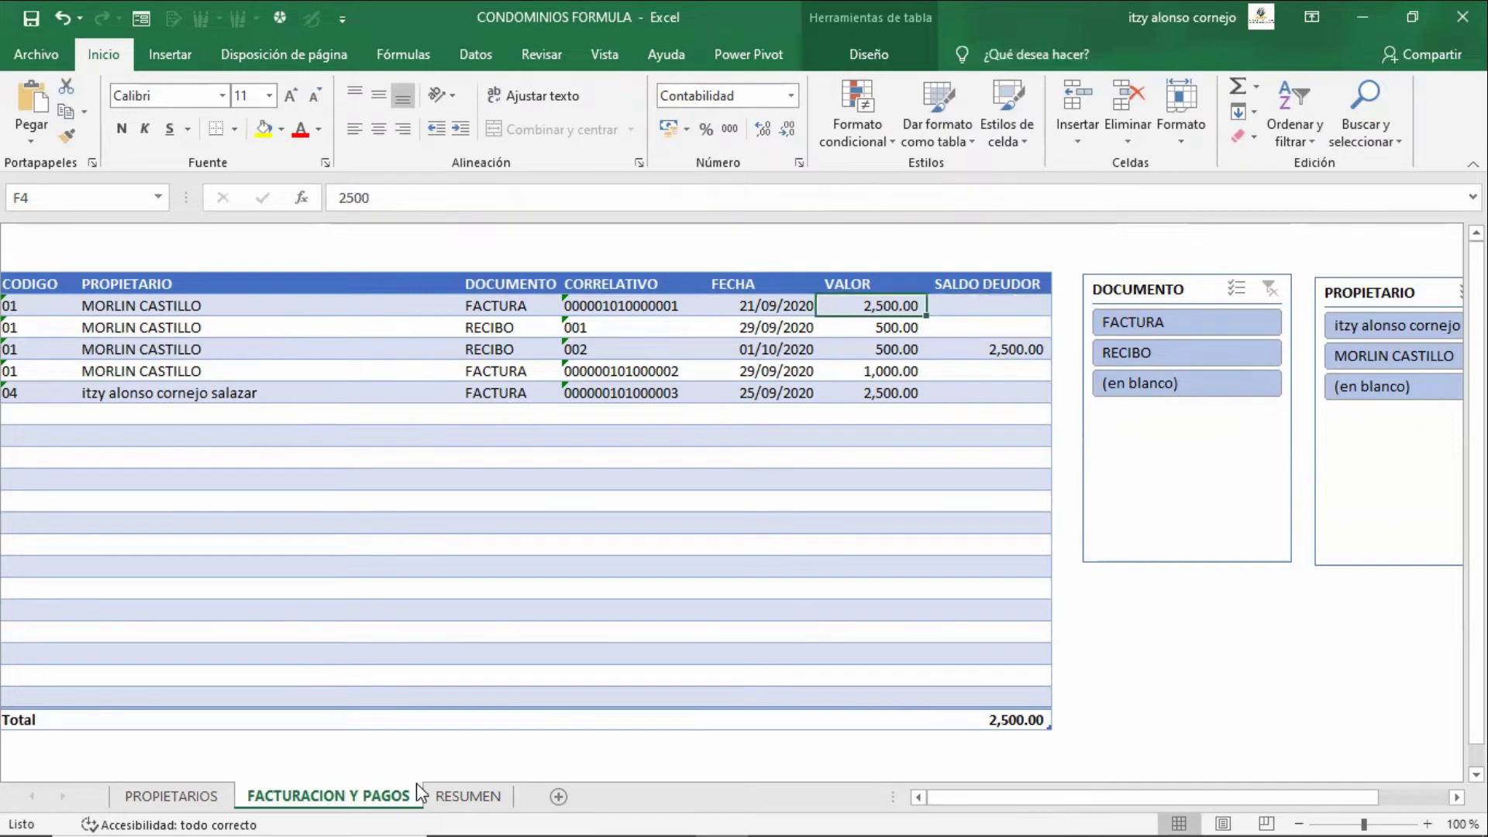
{"action": "key", "text": "Down"}
{"action": "key", "text": "Down"}
{"action": "key", "text": "Down"}
{"action": "key", "text": "Down"}
{"action": "key", "text": "Down"}
{"action": "key", "text": "Left"}
{"action": "key", "text": "Left"}
{"action": "key", "text": "Left"}
{"action": "key", "text": "Left"}
{"action": "key", "text": "Left"}
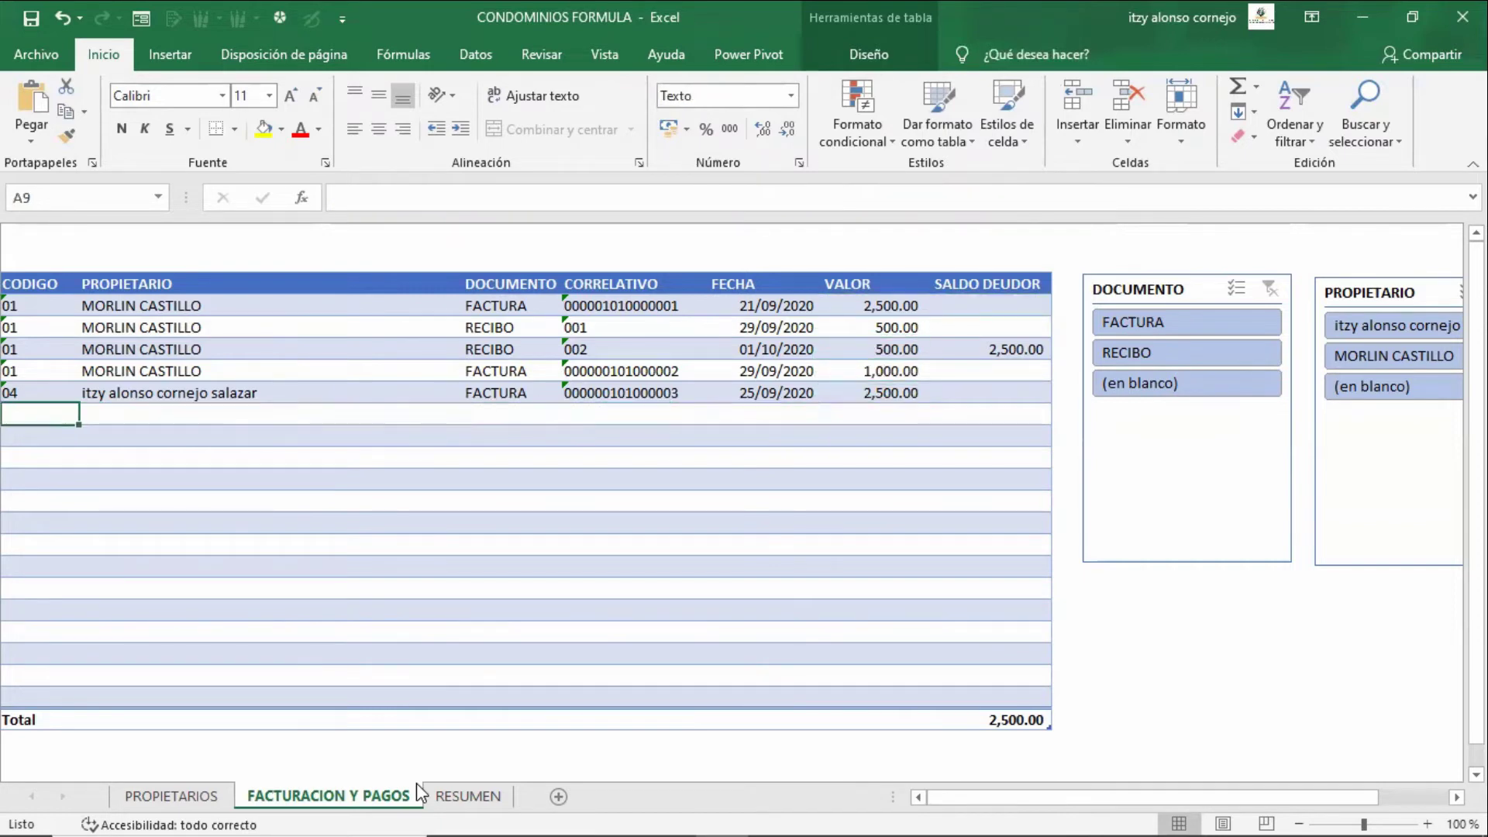
- Add a row for owner 04: RECIBO, number 003, dated 26-9-2020, paying 500
{"action": "type", "text": "04"}
{"action": "key", "text": "Tab"}
{"action": "key", "text": "Tab"}
{"action": "type", "text": "rec"}
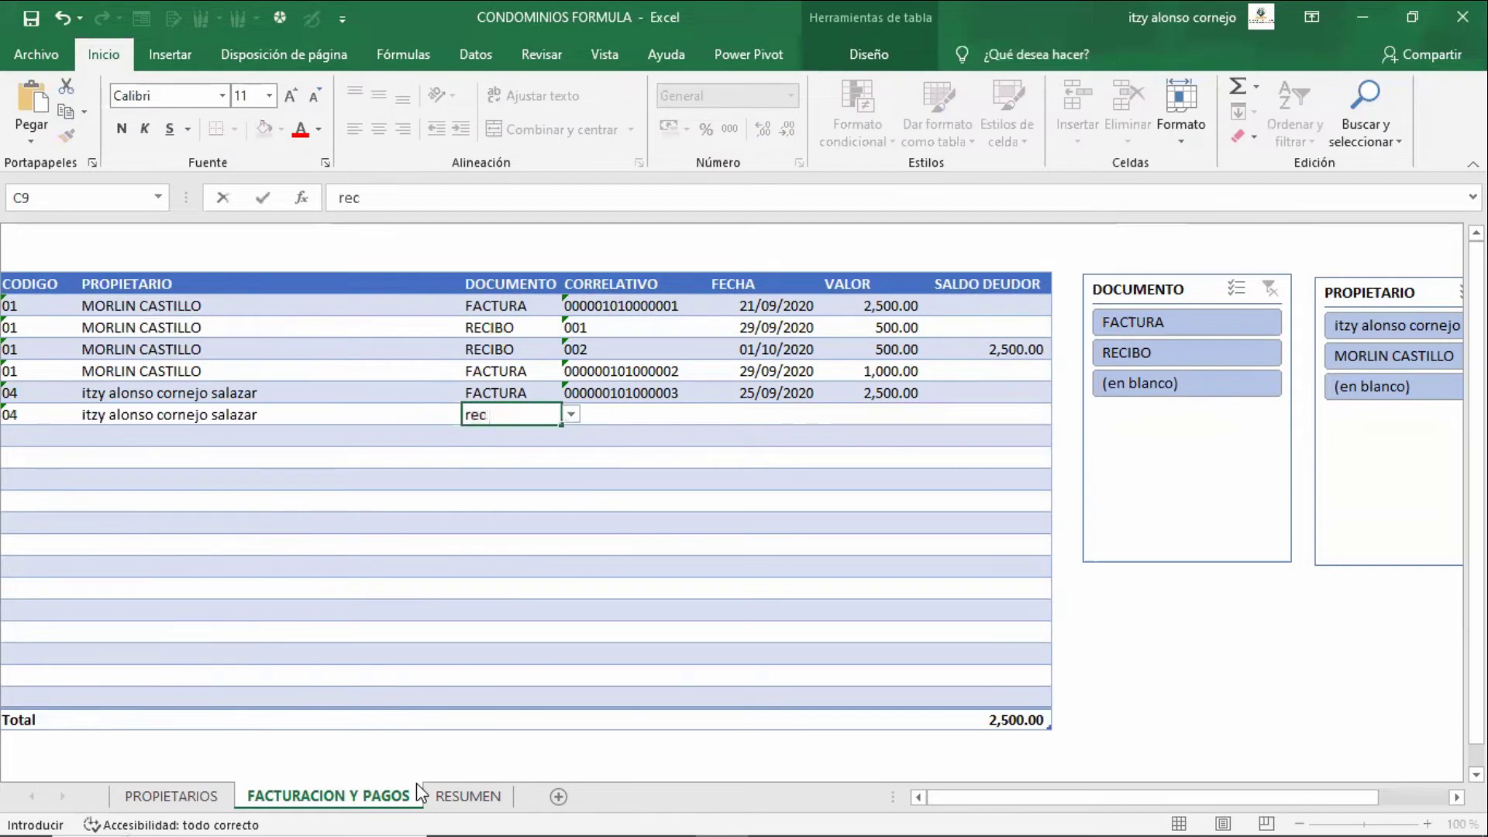
{"action": "key", "text": "Escape"}
{"action": "type", "text": "re"}
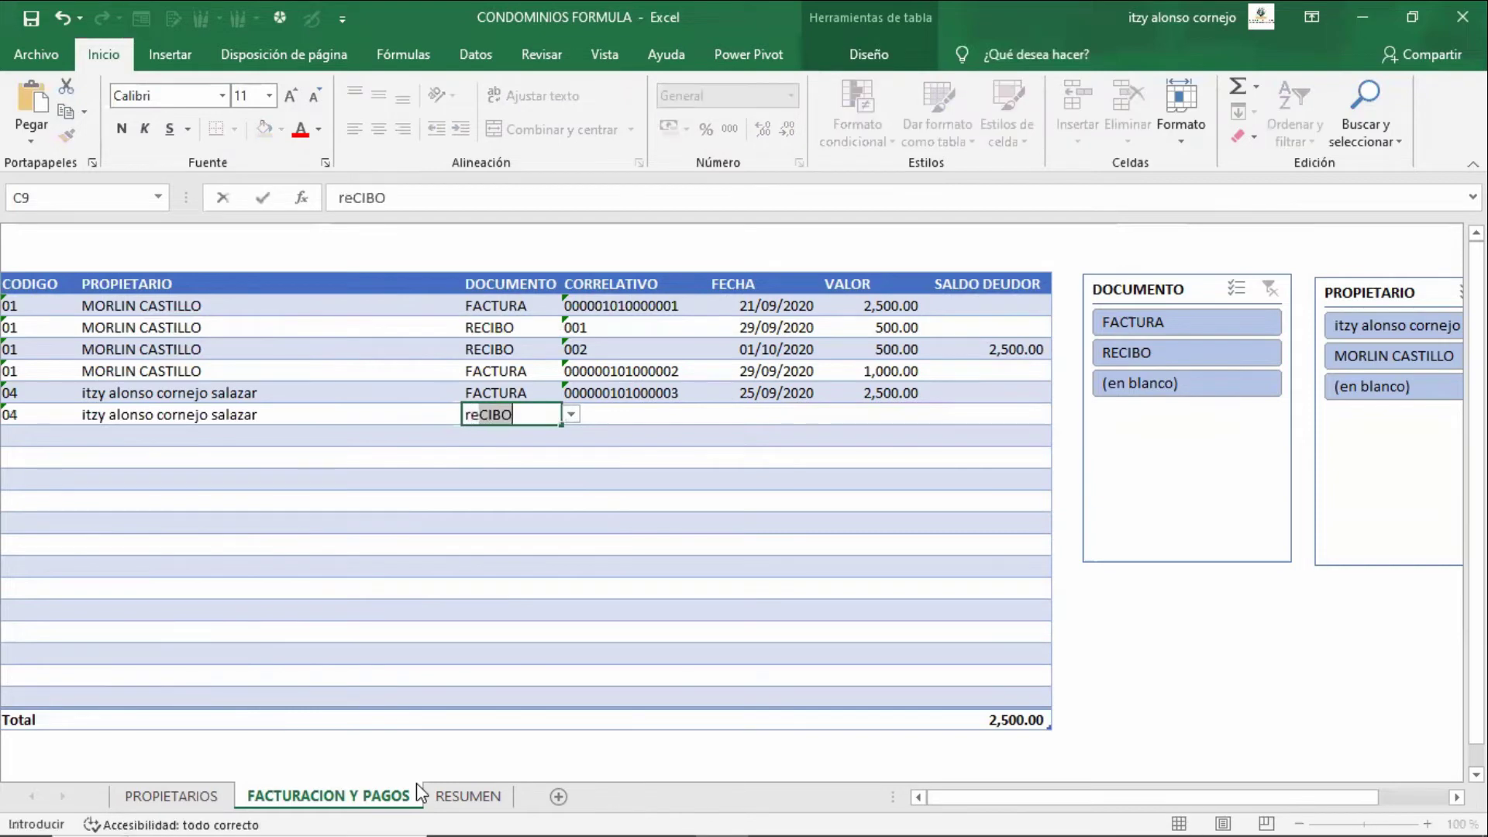
{"action": "key", "text": "Tab"}
{"action": "type", "text": "003"}
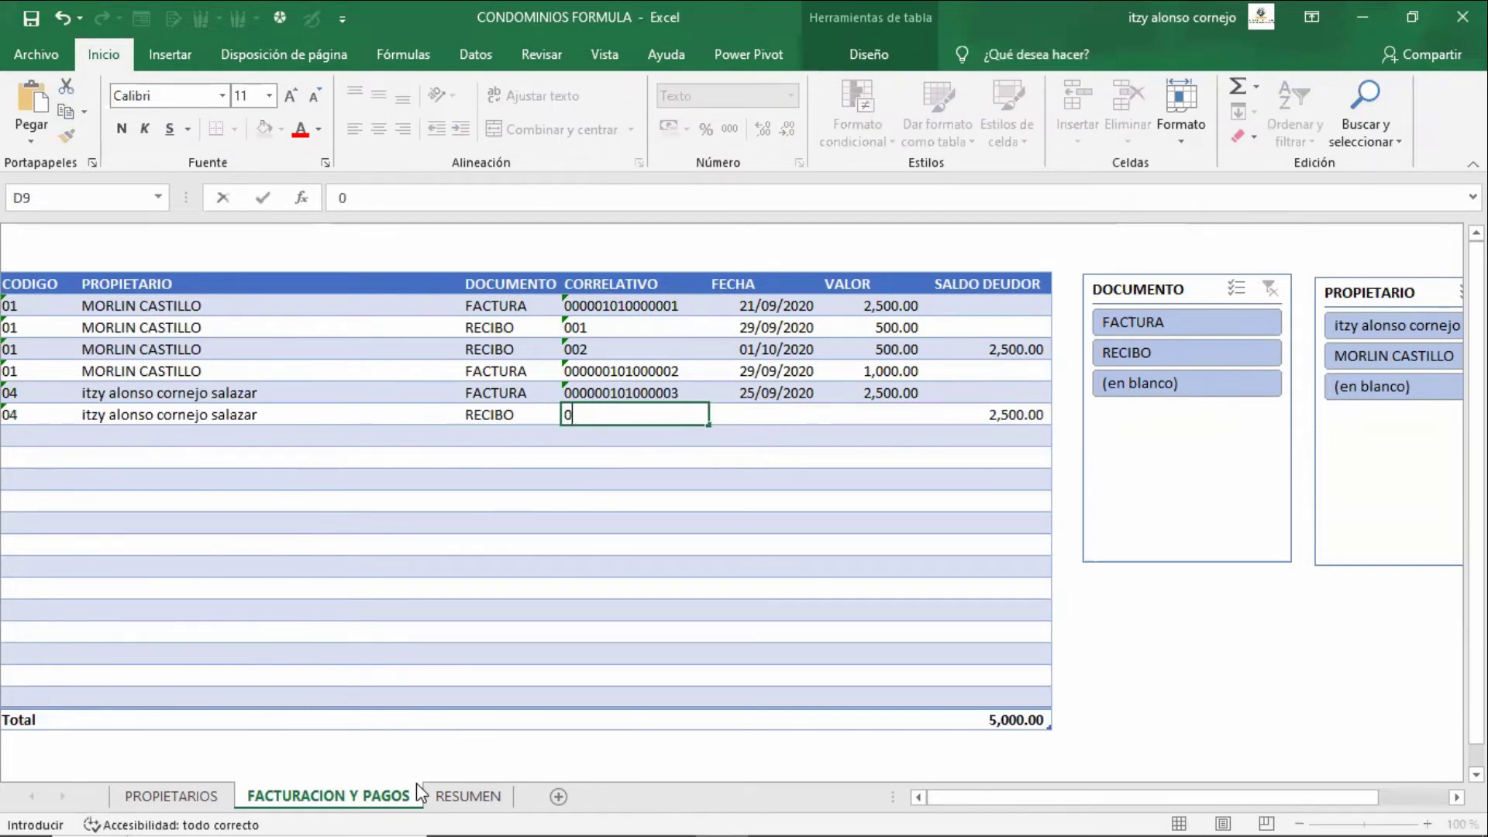
{"action": "key", "text": "Tab"}
{"action": "key", "text": "Tab"}
{"action": "key", "text": "Tab"}
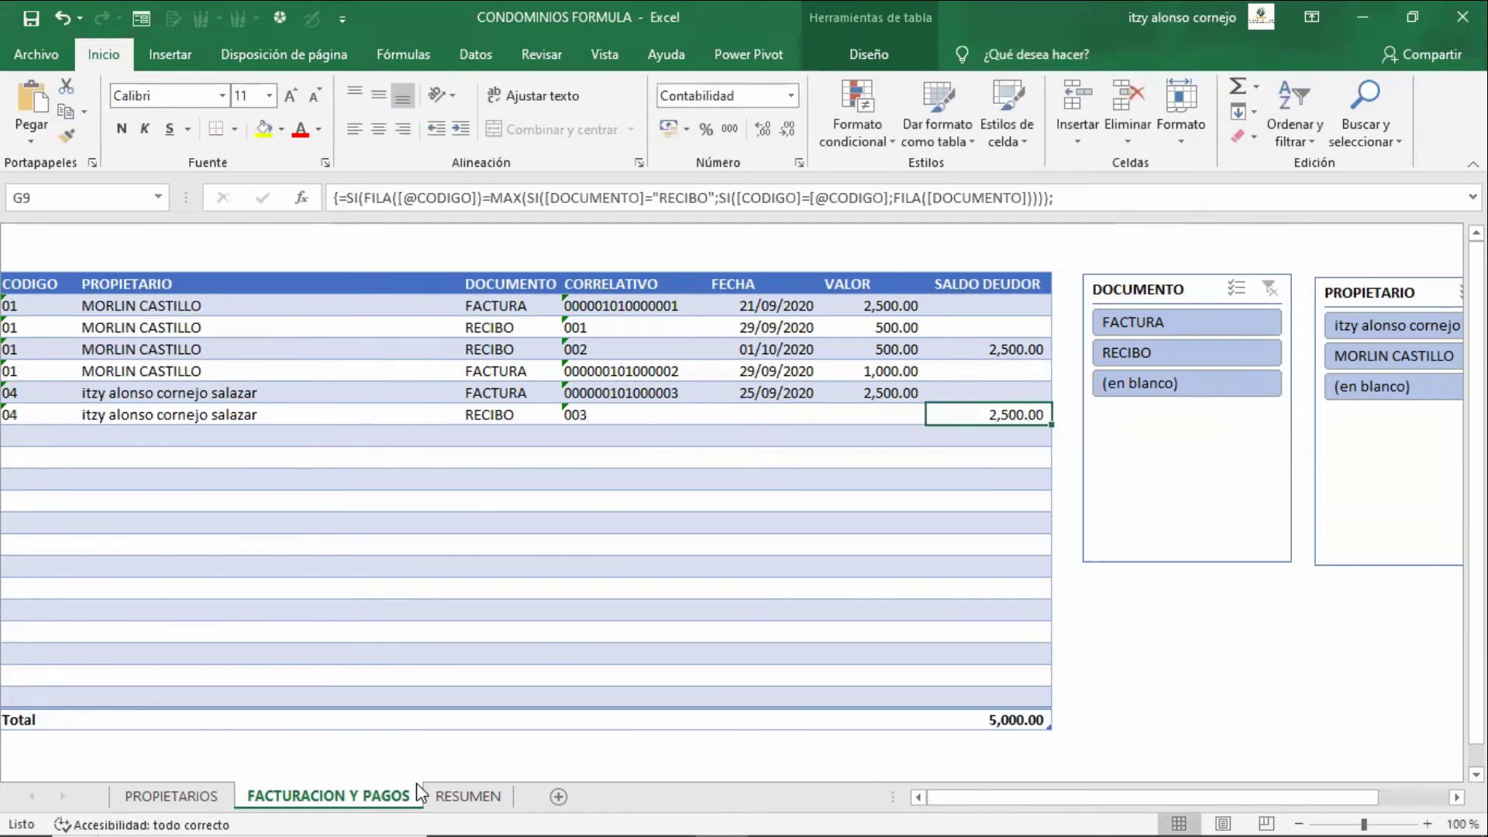
{"action": "key", "text": "Left"}
{"action": "key", "text": "Left"}
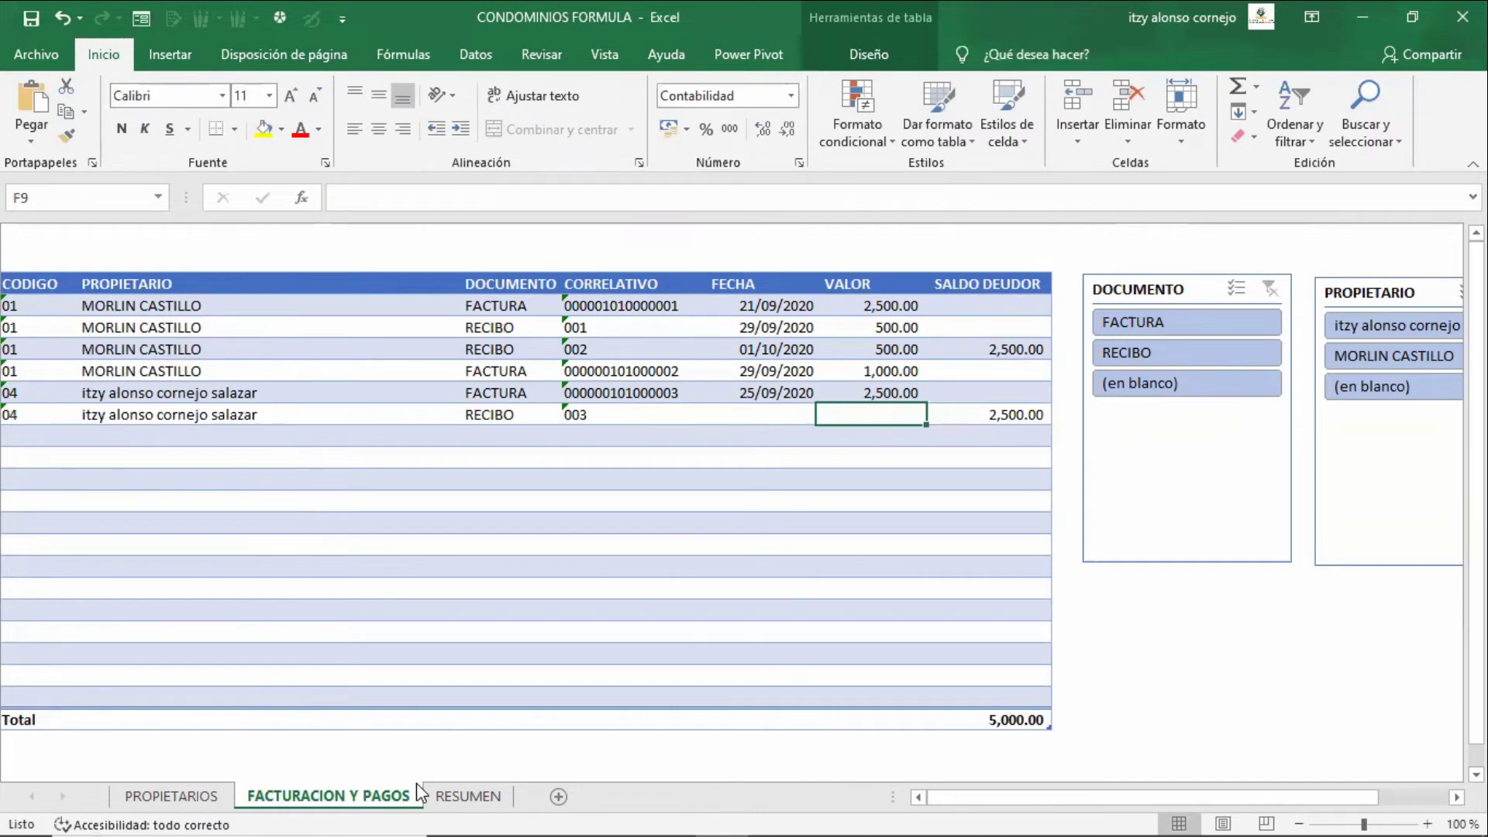
{"action": "type", "text": "26"}
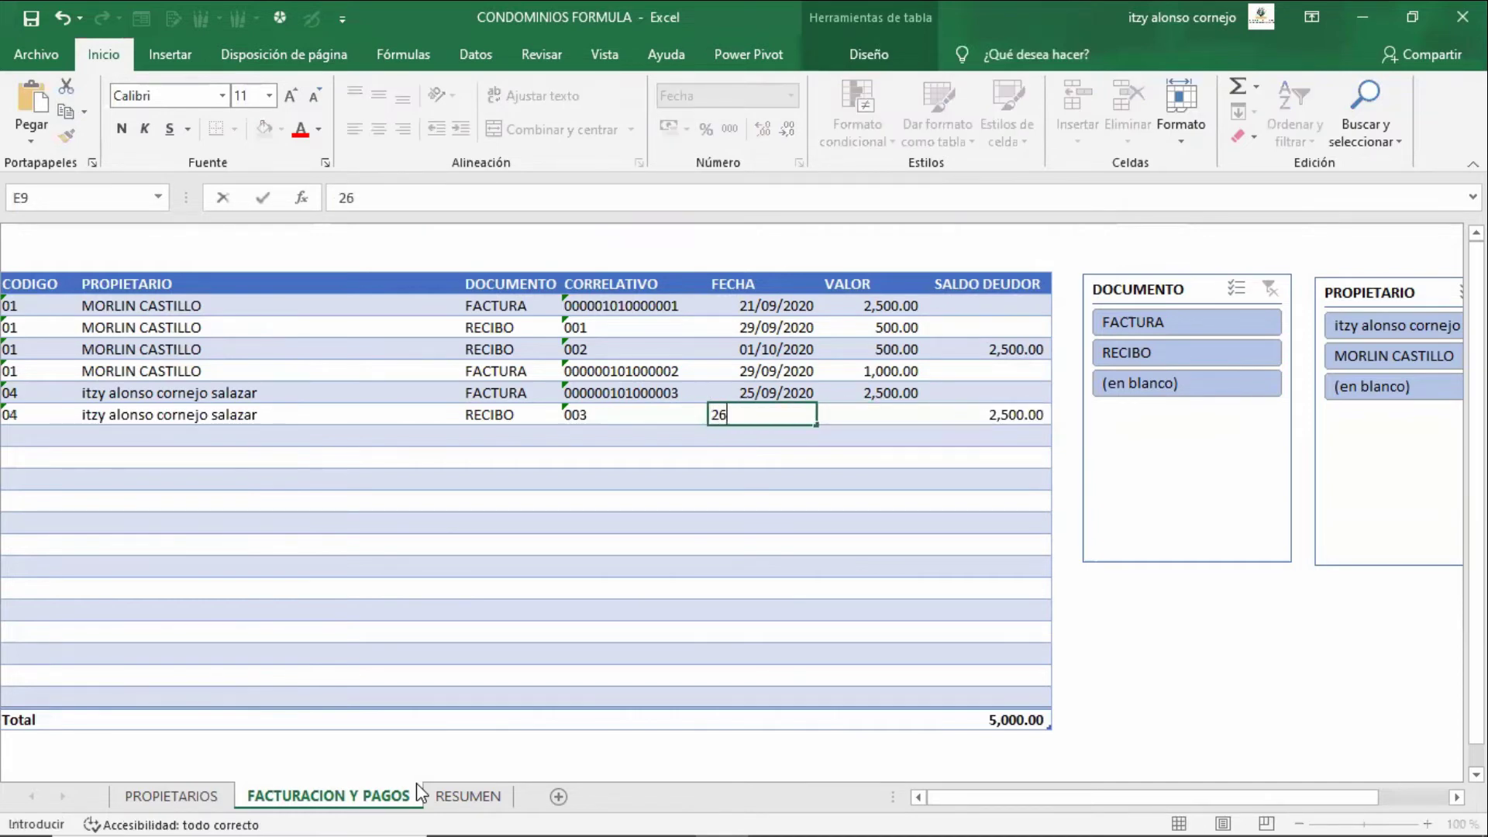
{"action": "type", "text": "-9-2020"}
{"action": "key", "text": "Tab"}
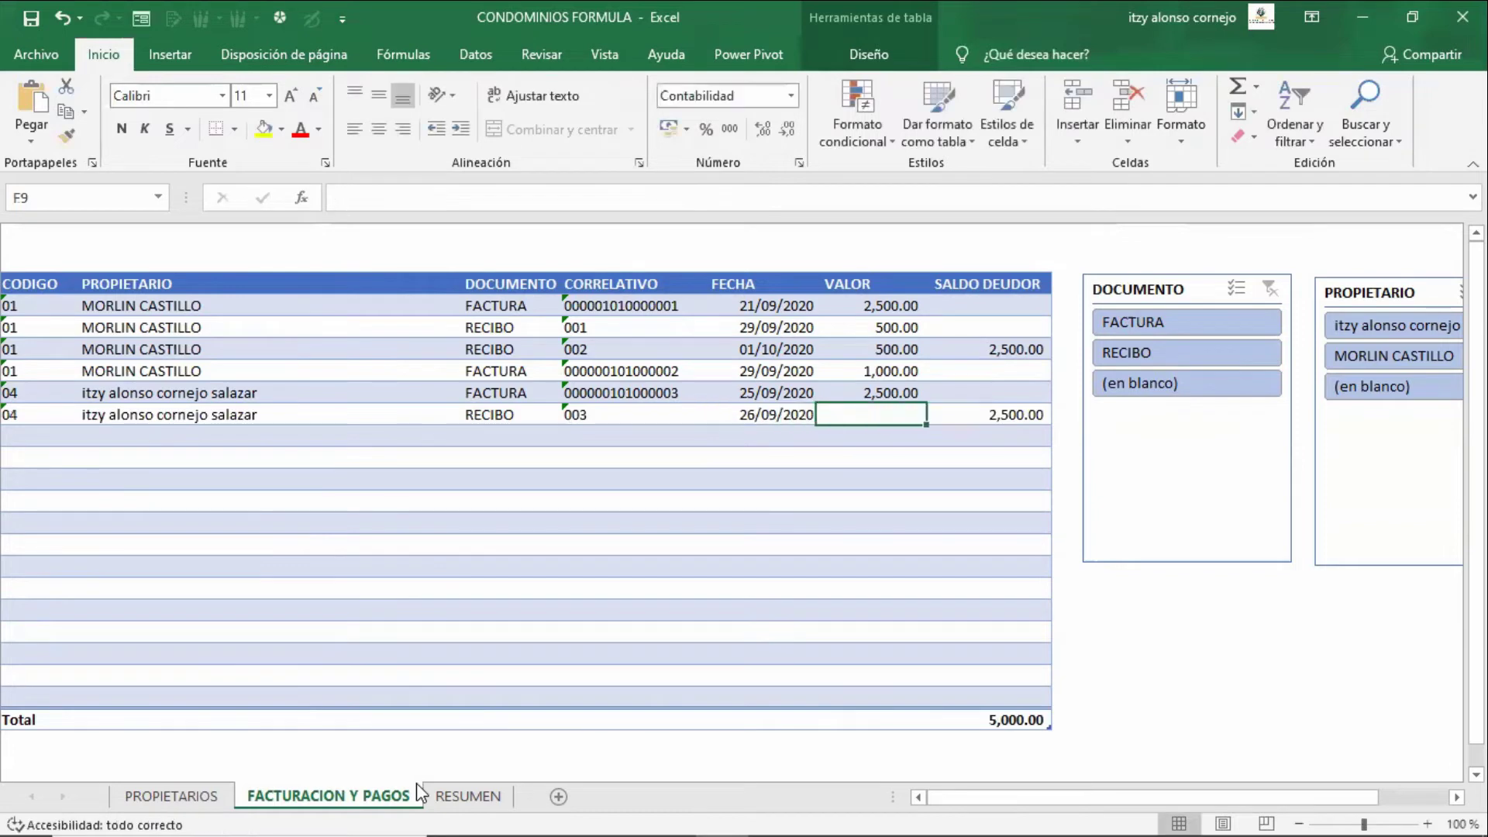
{"action": "type", "text": "500"}
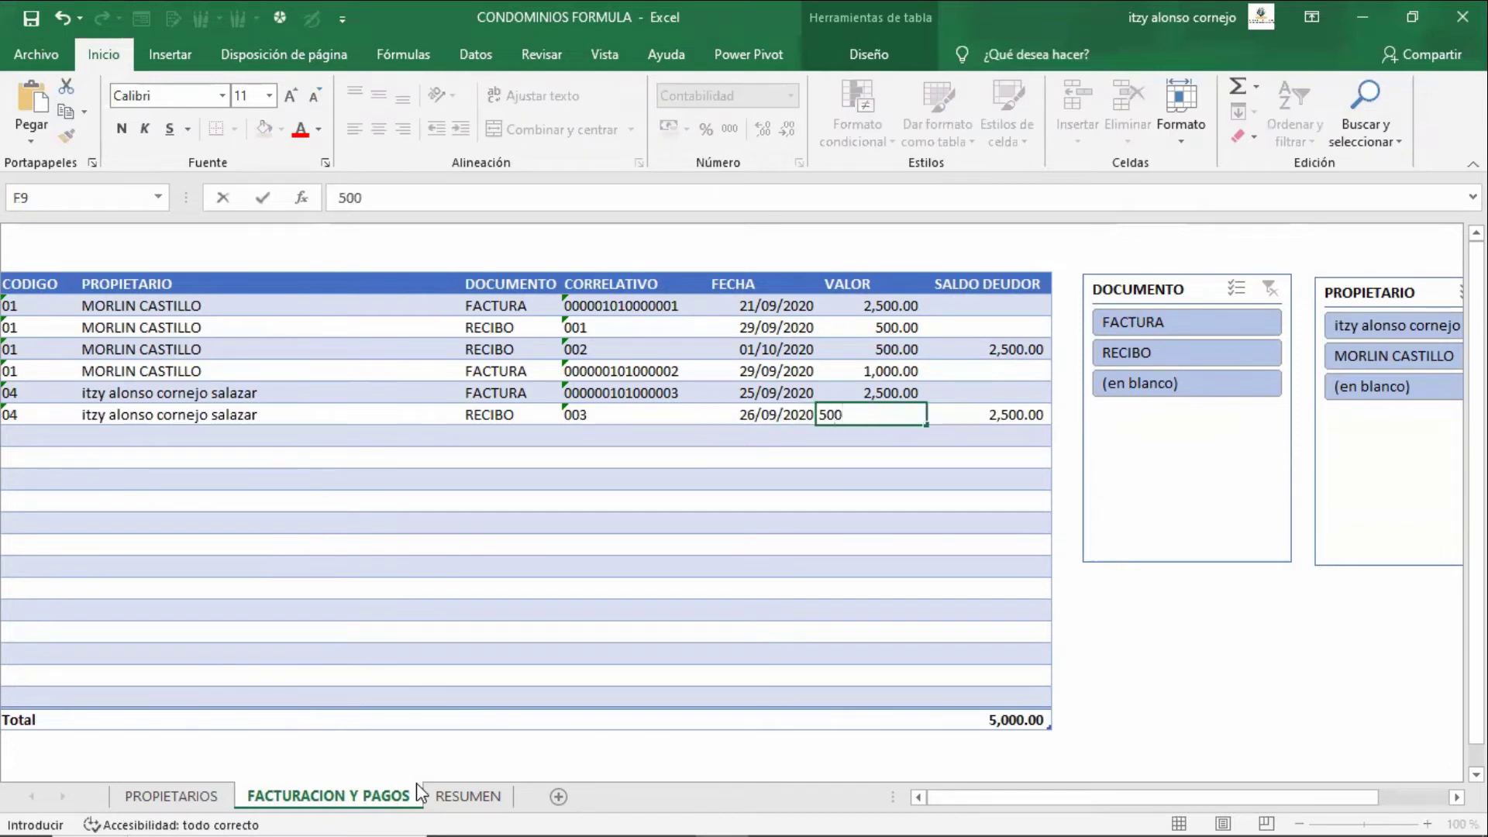
{"action": "key", "text": "Tab"}
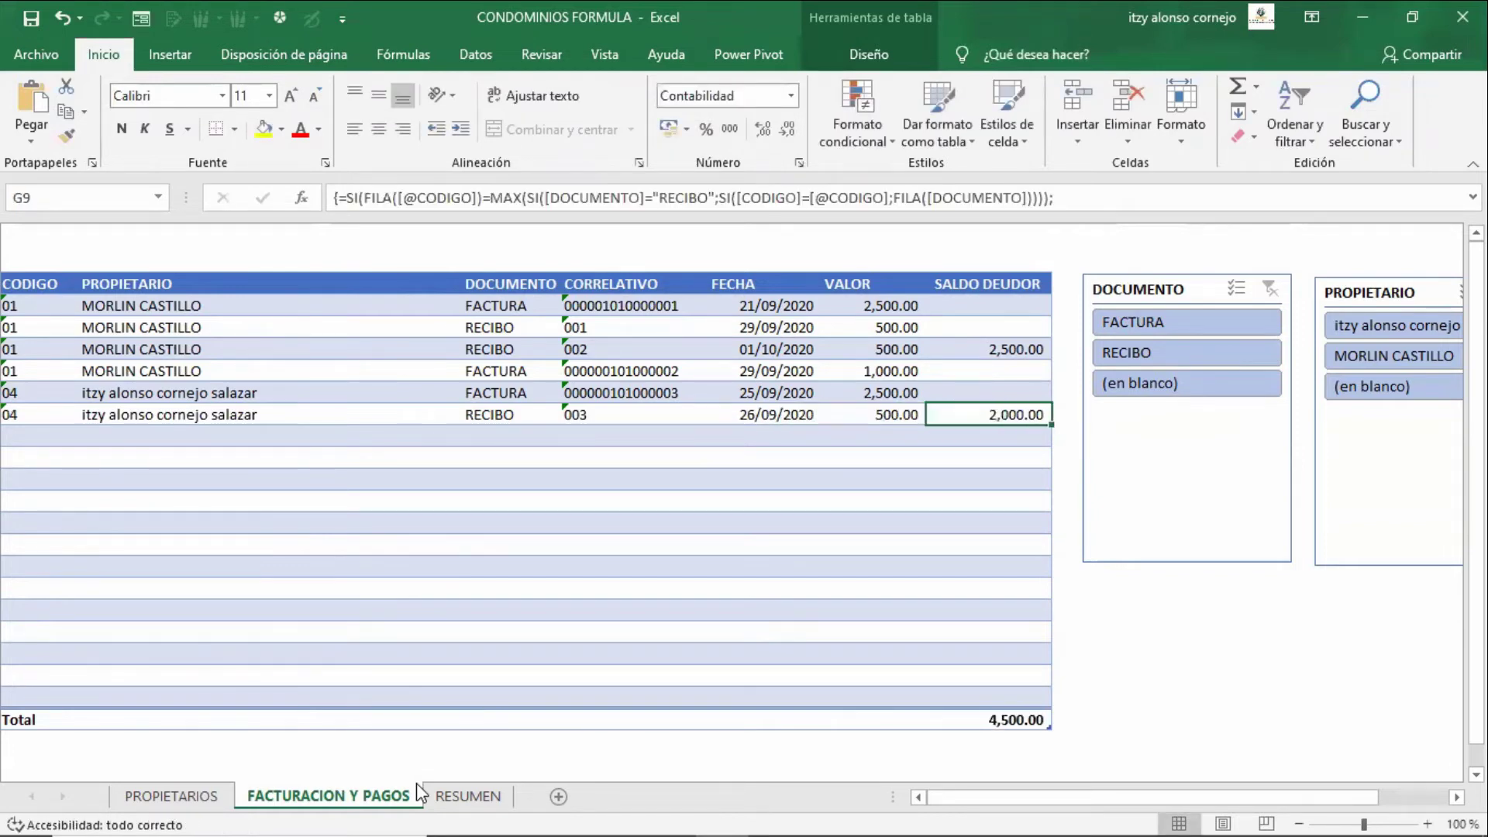
- Check the new receipt's date and value against the invoice row above it
{"action": "key", "text": "Left"}
{"action": "key", "text": "Left"}
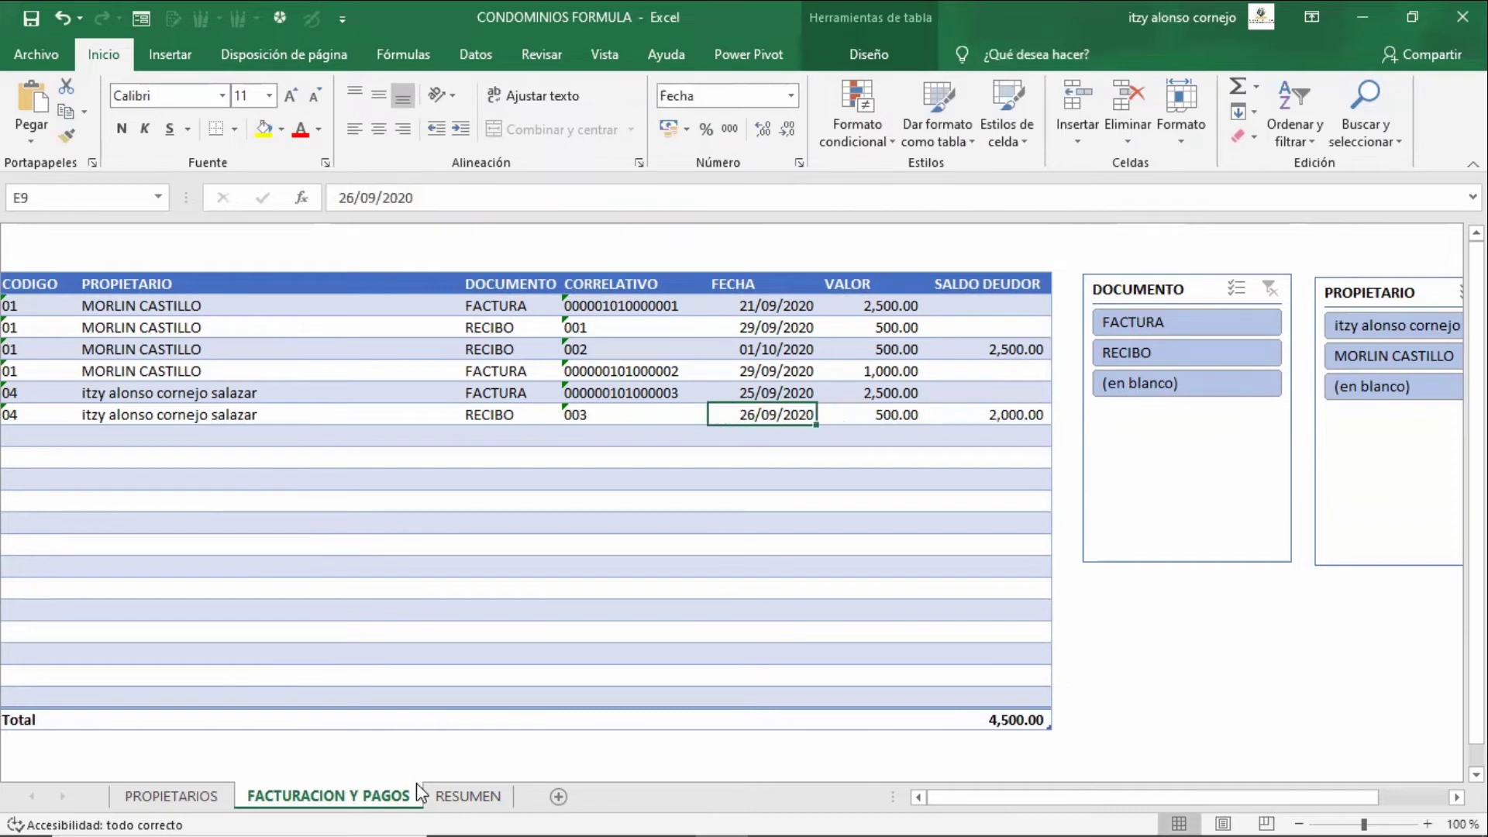
{"action": "key", "text": "Right"}
{"action": "key", "text": "Left"}
{"action": "key", "text": "Left"}
{"action": "key", "text": "Right"}
{"action": "key", "text": "Up"}
{"action": "key", "text": "Up"}
{"action": "key", "text": "Up"}
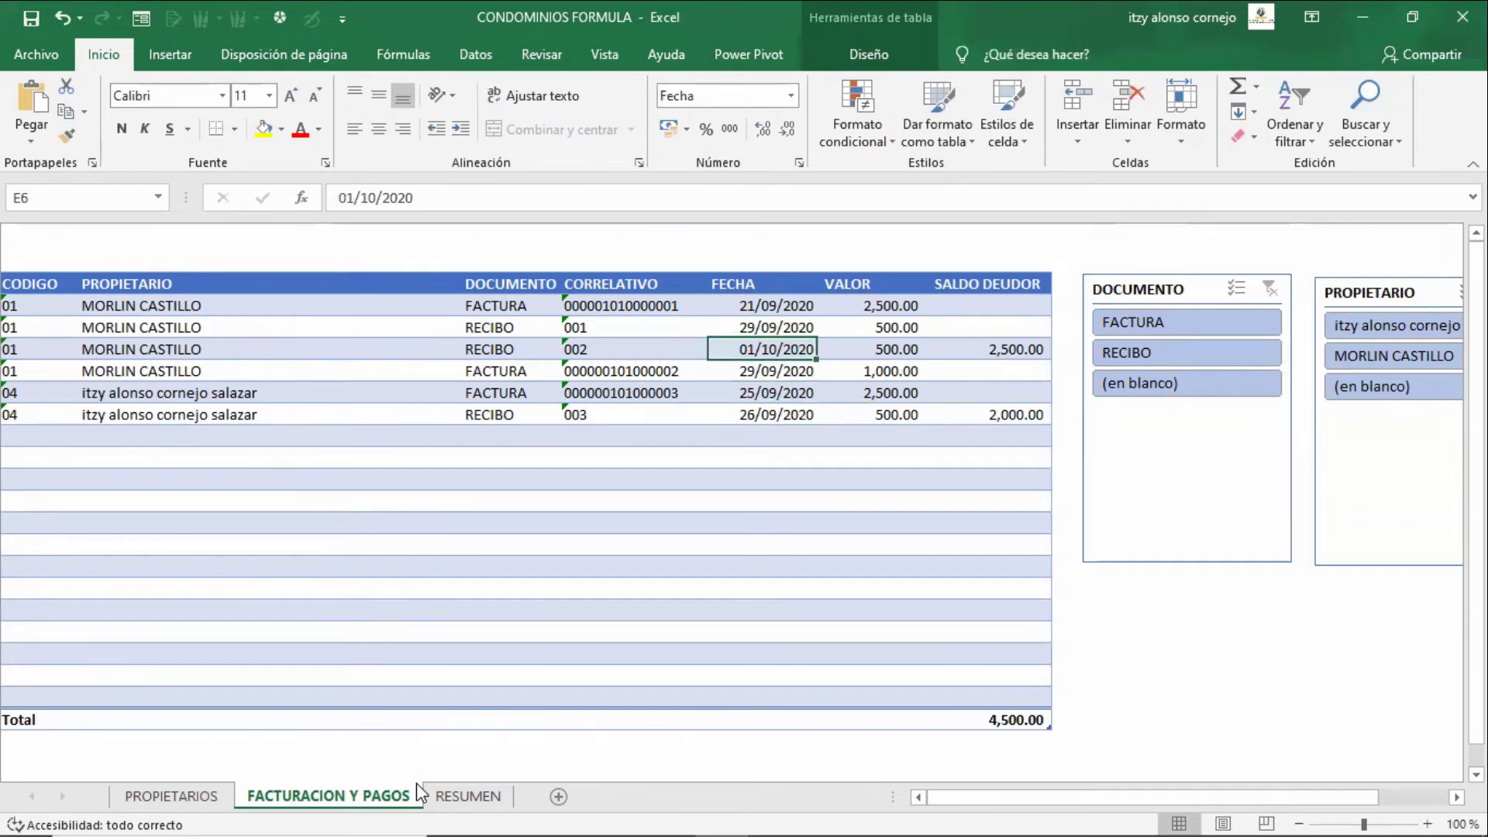
{"action": "key", "text": "Down"}
{"action": "key", "text": "Down"}
{"action": "key", "text": "Down"}
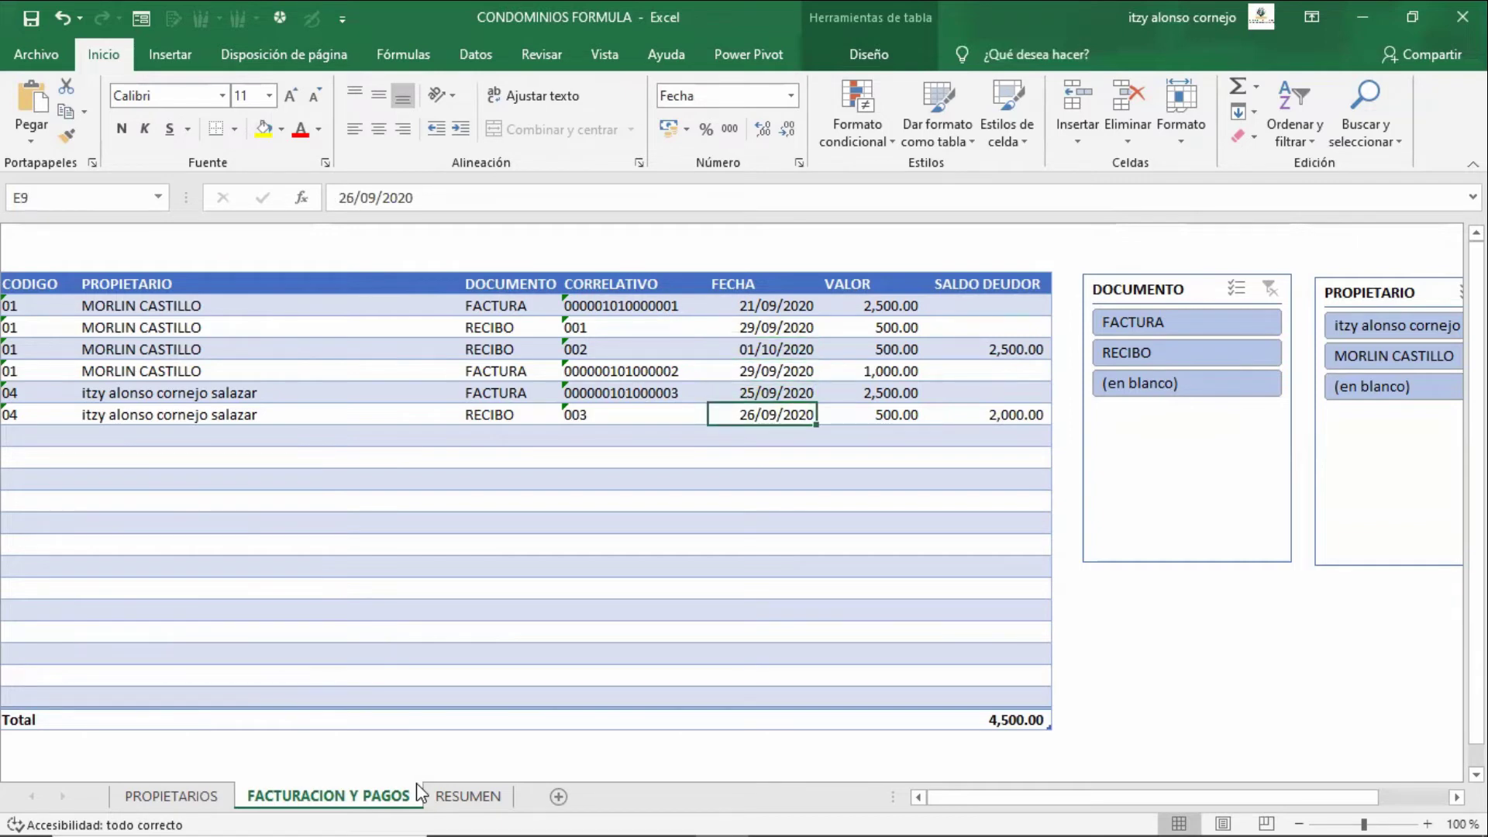
{"action": "key", "text": "Left"}
{"action": "key", "text": "Left"}
{"action": "key", "text": "Left"}
{"action": "key", "text": "Left"}
{"action": "key", "text": "Right"}
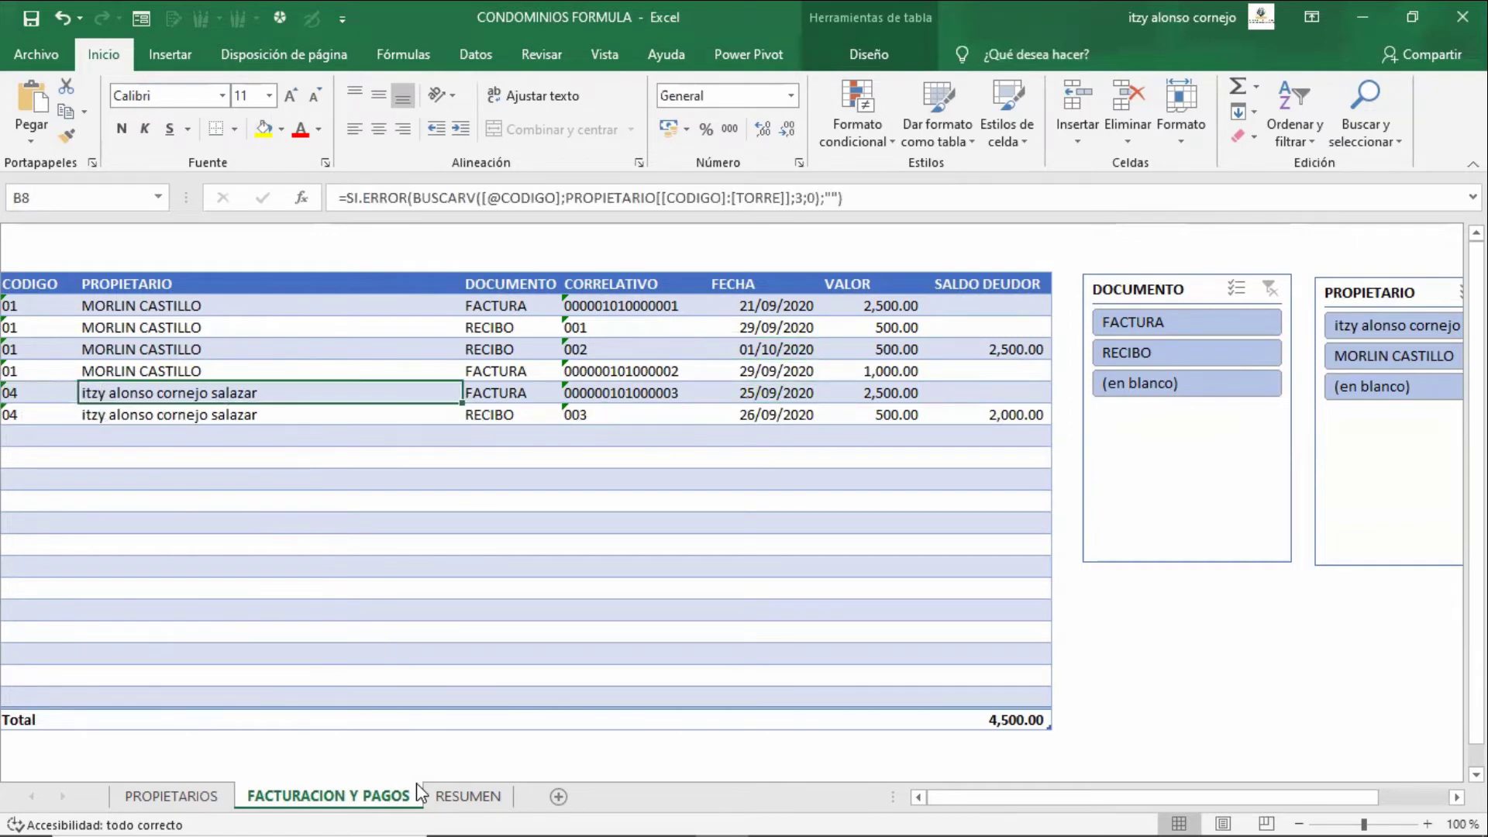
{"action": "key", "text": "Right"}
{"action": "key", "text": "Right"}
- Compare the new row with the earlier RECIBO 002 and its date
{"action": "key", "text": "Right"}
{"action": "key", "text": "Right"}
{"action": "key", "text": "Up"}
{"action": "key", "text": "Up"}
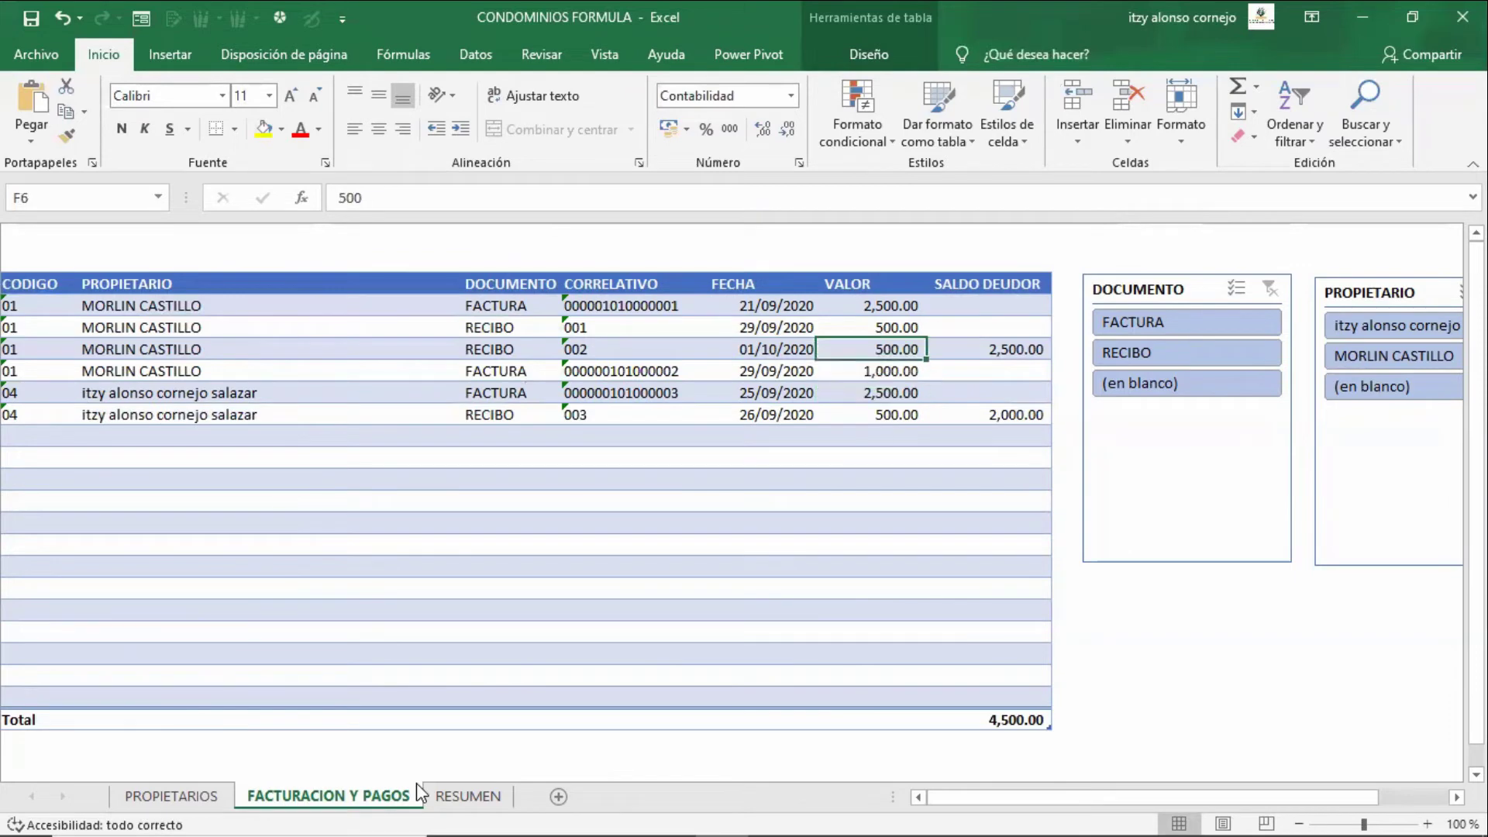
{"action": "key", "text": "Left"}
{"action": "key", "text": "Left"}
{"action": "key", "text": "Left"}
{"action": "key", "text": "Left"}
{"action": "key", "text": "Left"}
{"action": "key", "text": "Right"}
{"action": "key", "text": "Right"}
{"action": "key", "text": "Right"}
{"action": "key", "text": "Left"}
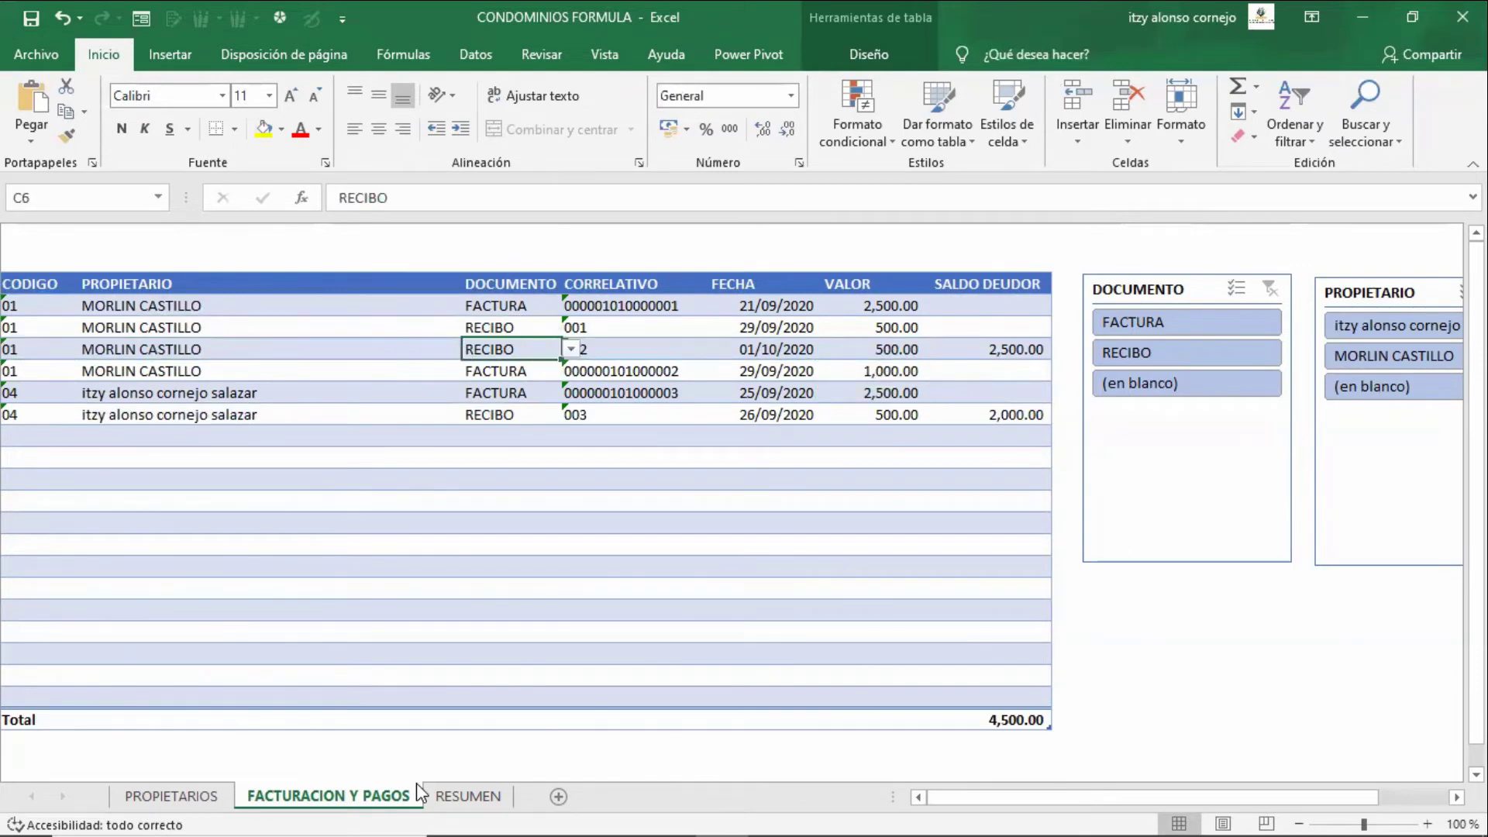
{"action": "key", "text": "Up"}
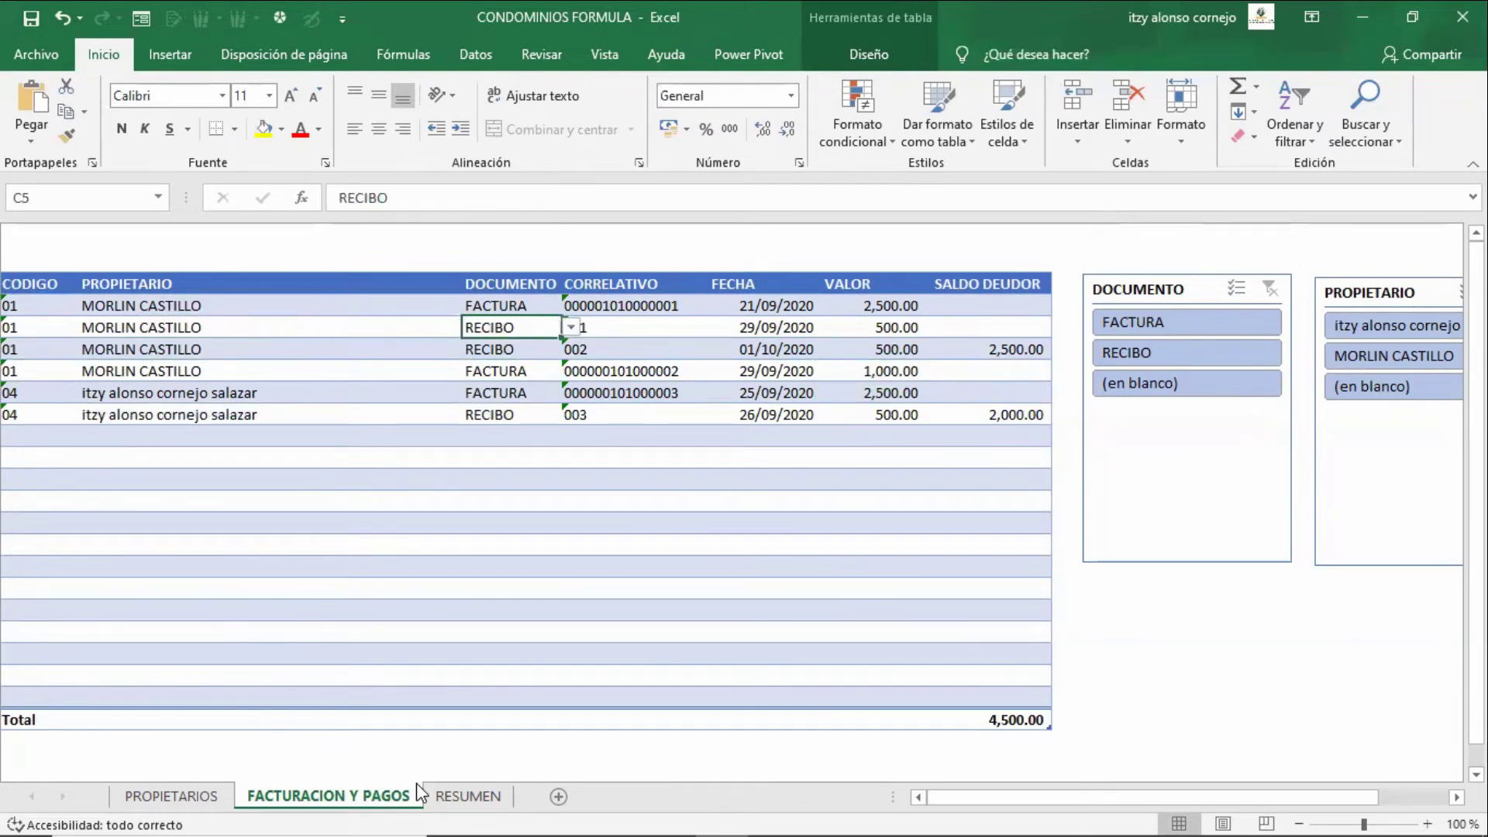
{"action": "key", "text": "Down"}
{"action": "key", "text": "Right"}
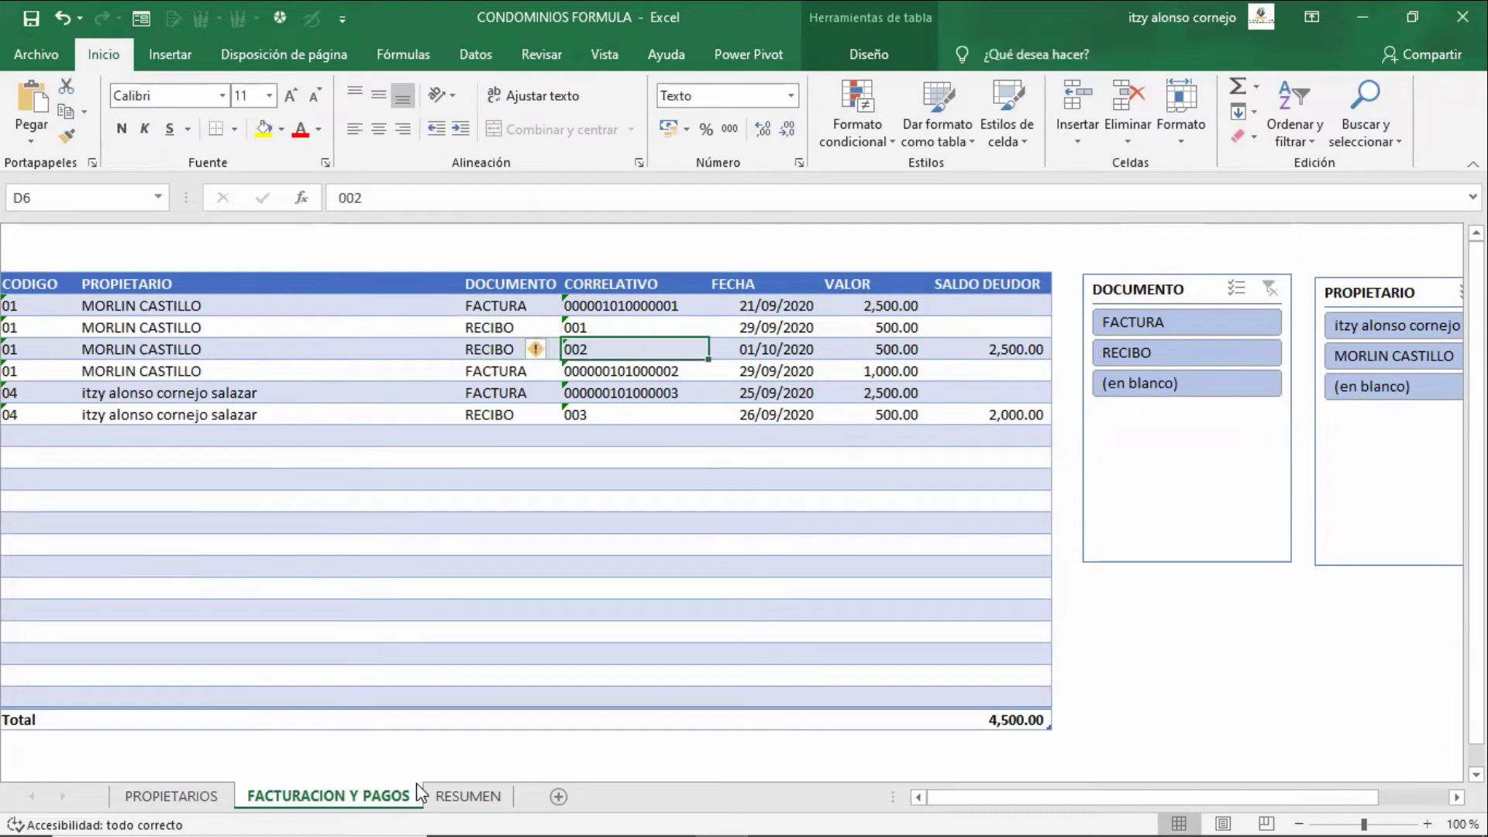
{"action": "key", "text": "Right"}
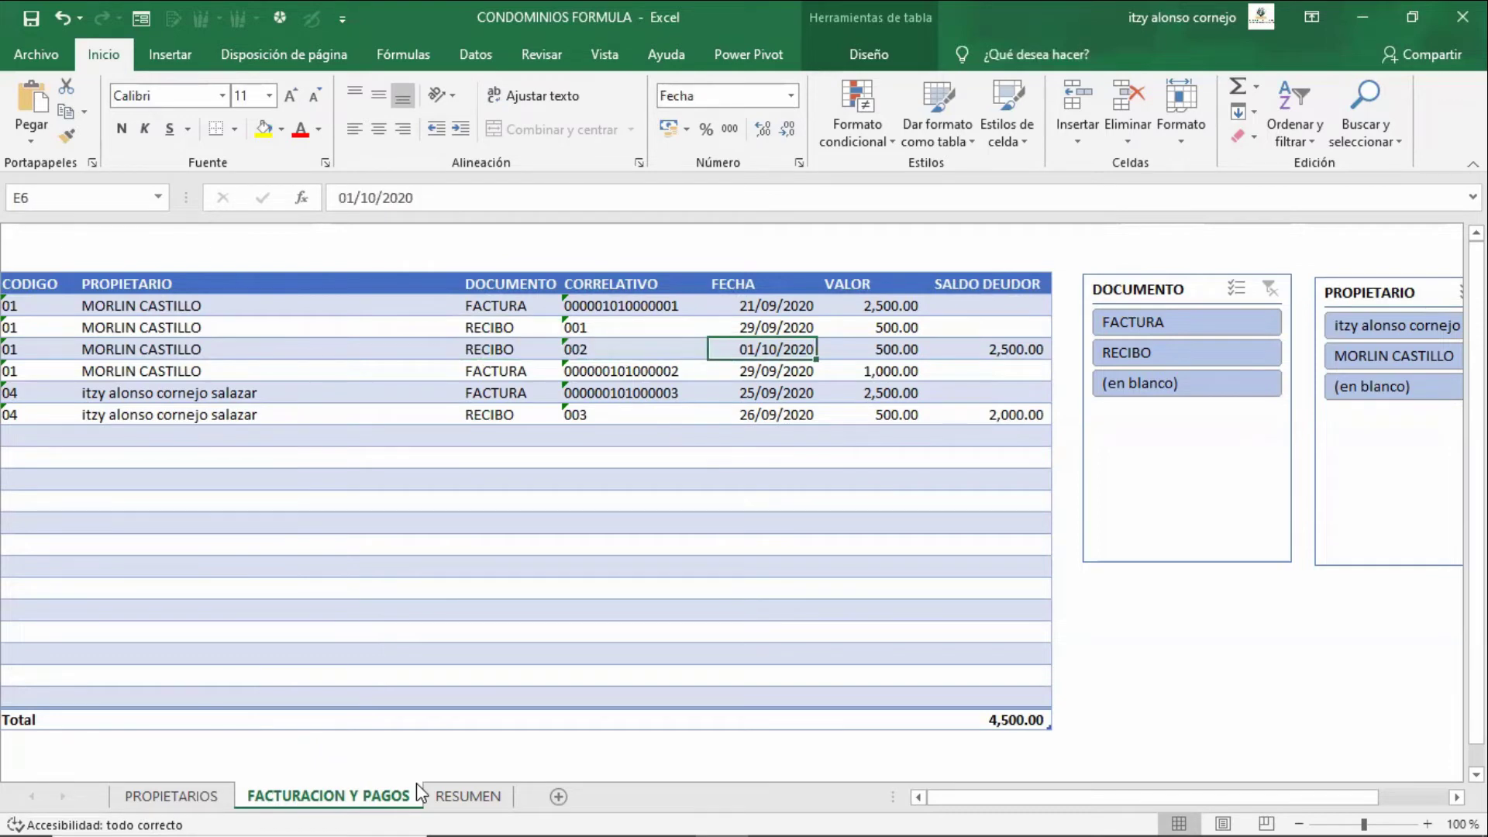
{"action": "key", "text": "Down"}
{"action": "key", "text": "Down"}
{"action": "key", "text": "Down"}
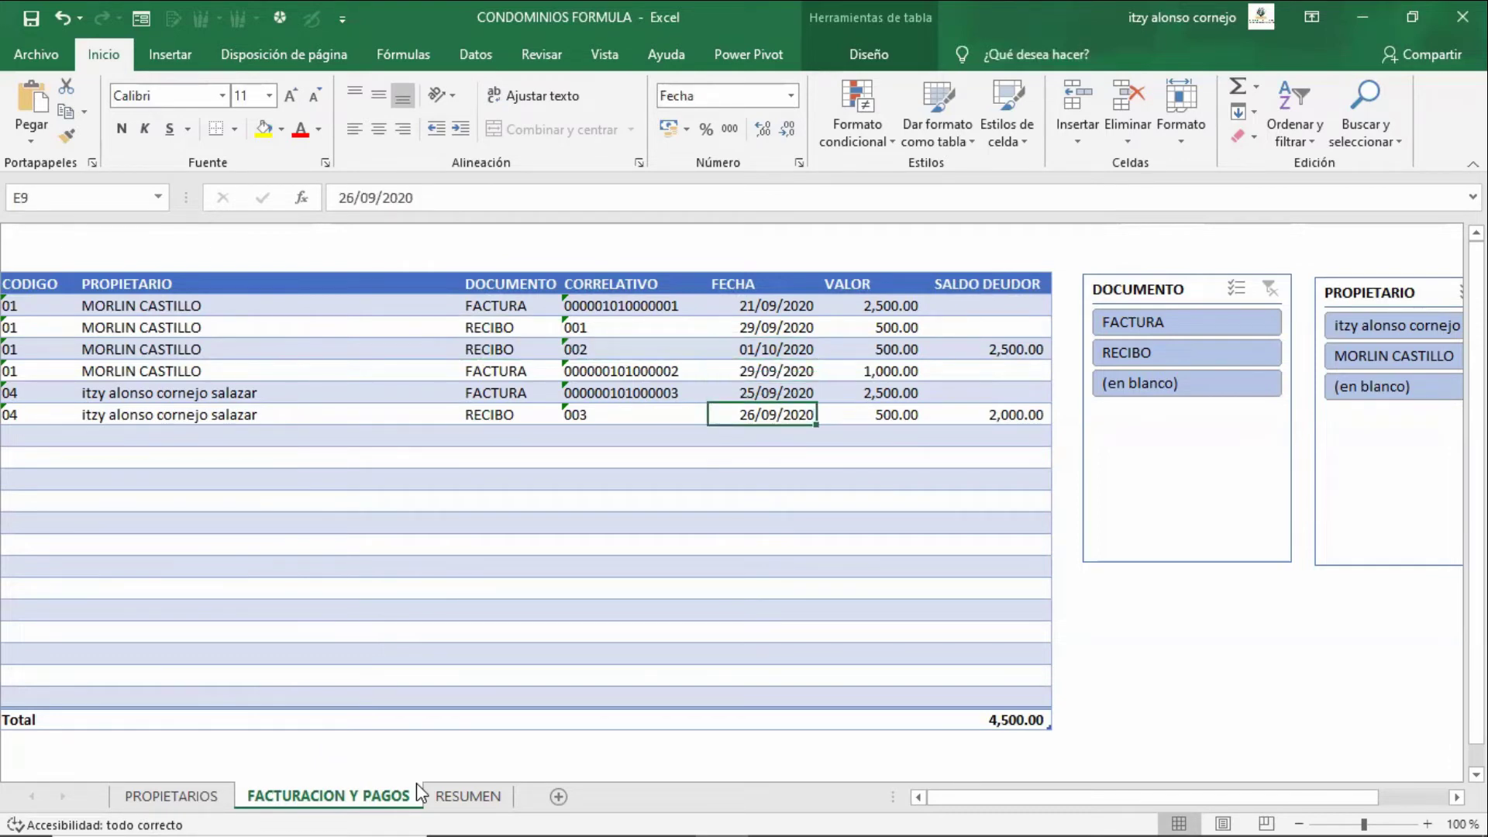
{"action": "key", "text": "Up"}
{"action": "key", "text": "Down"}
{"action": "key", "text": "Left"}
{"action": "key", "text": "Left"}
{"action": "key", "text": "Left"}
{"action": "key", "text": "Left"}
- Start row 10 with owner code 04, document RECIBO and receipt number 003
{"action": "key", "text": "Down"}
{"action": "type", "text": "01"}
{"action": "key", "text": "Tab"}
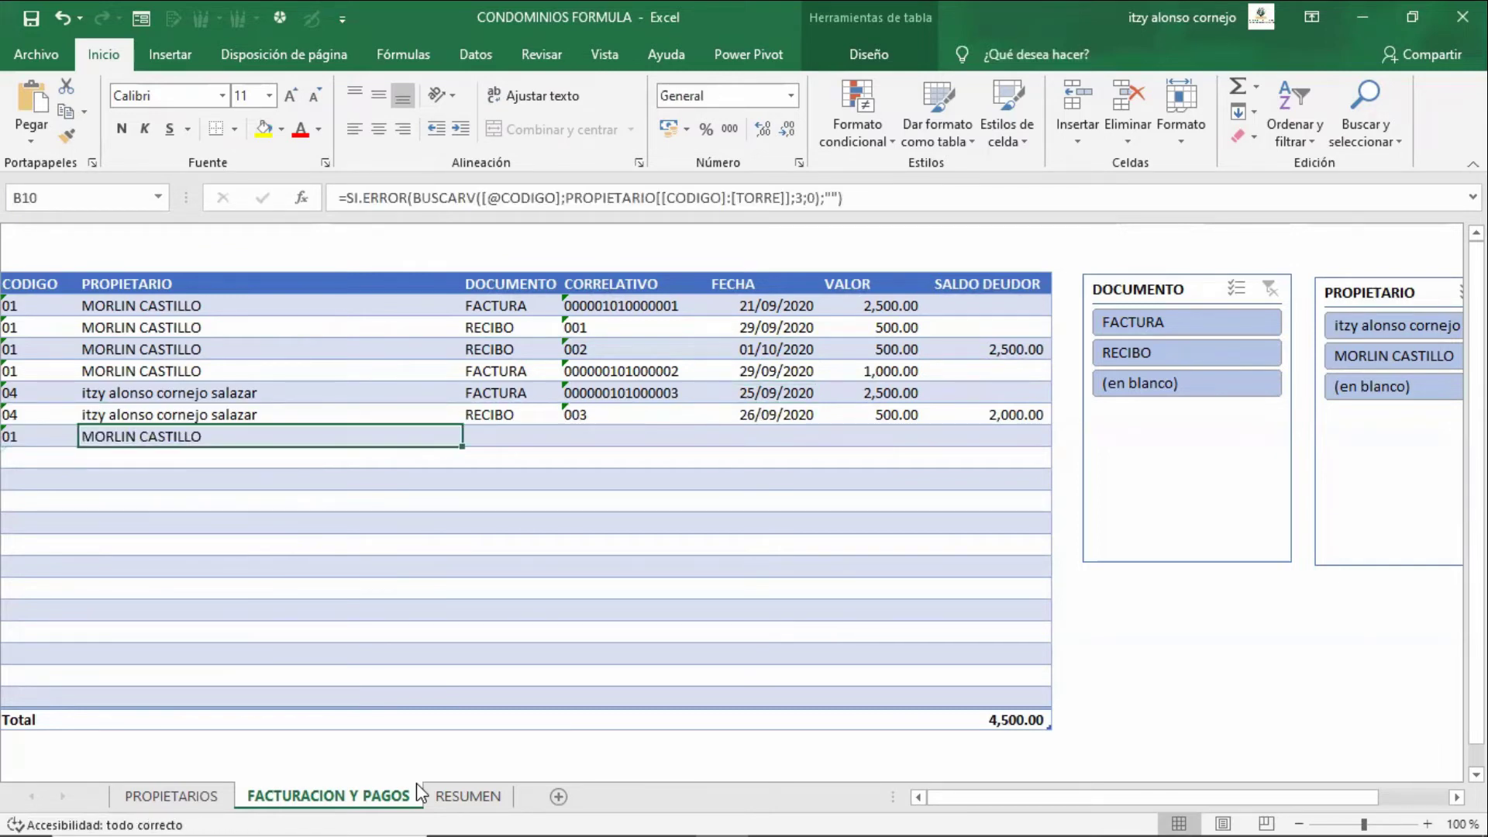
{"action": "key", "text": "Left"}
{"action": "type", "text": "04"}
{"action": "key", "text": "Tab"}
{"action": "key", "text": "Tab"}
{"action": "key", "text": "Tab"}
{"action": "key", "text": "Left"}
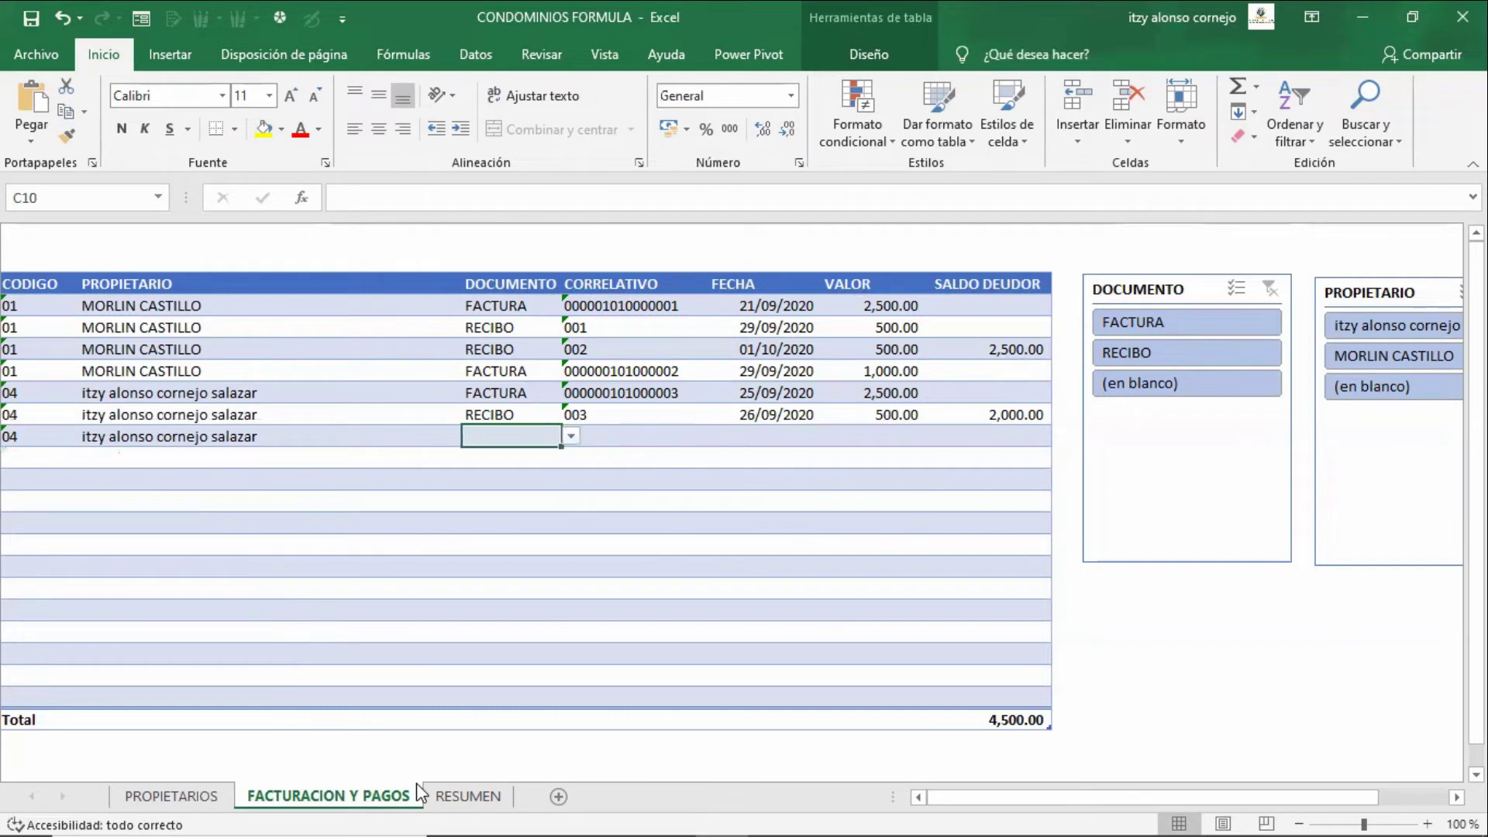
{"action": "type", "text": "RECIBO"}
{"action": "key", "text": "Tab"}
{"action": "type", "text": "003"}
{"action": "key", "text": "Tab"}
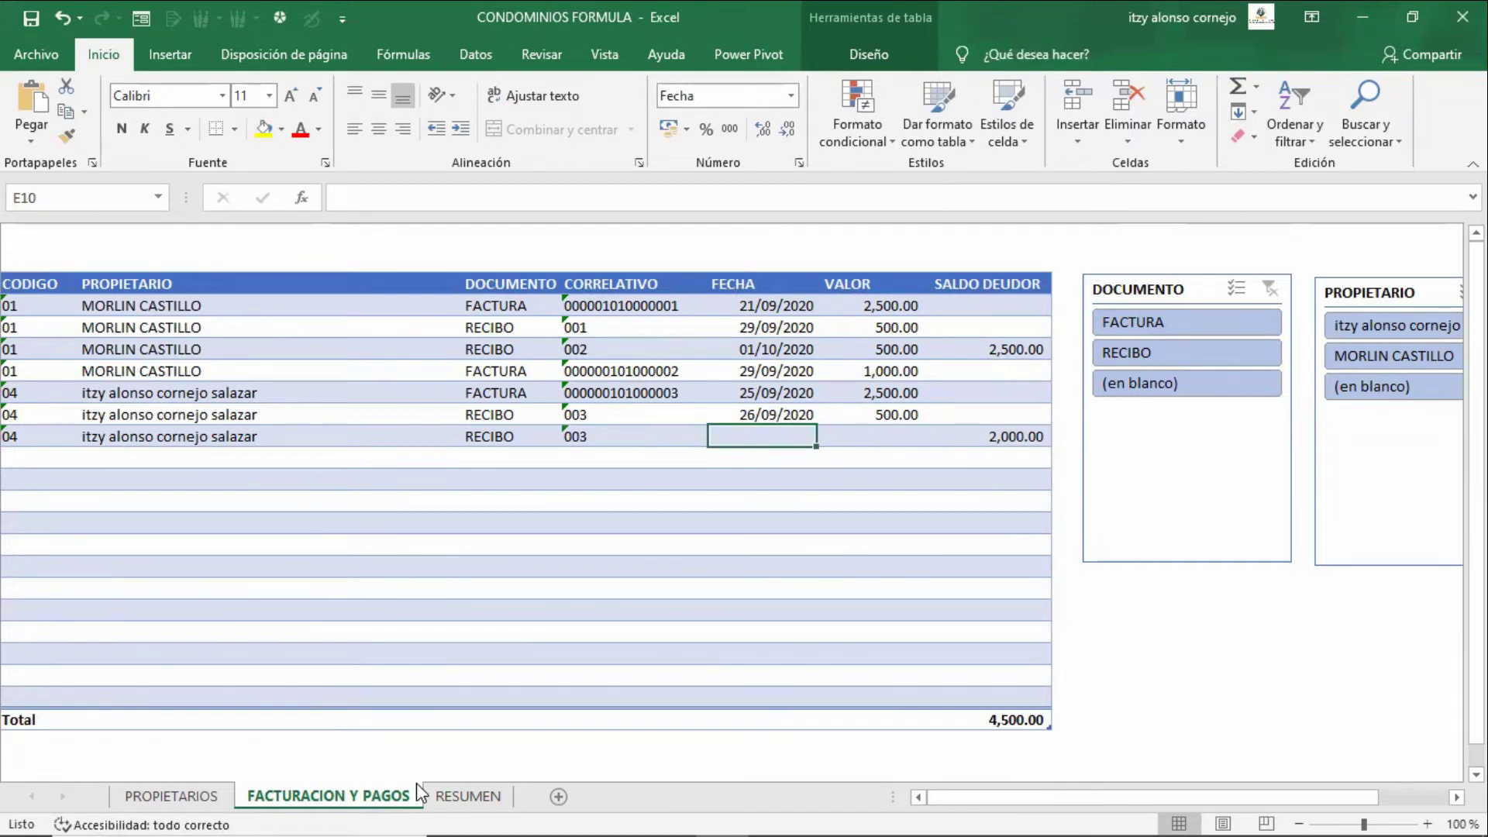
- Enter date 01/08/2020 and a 500 payment, checking the balance formula
{"action": "type", "text": "1-8-"}
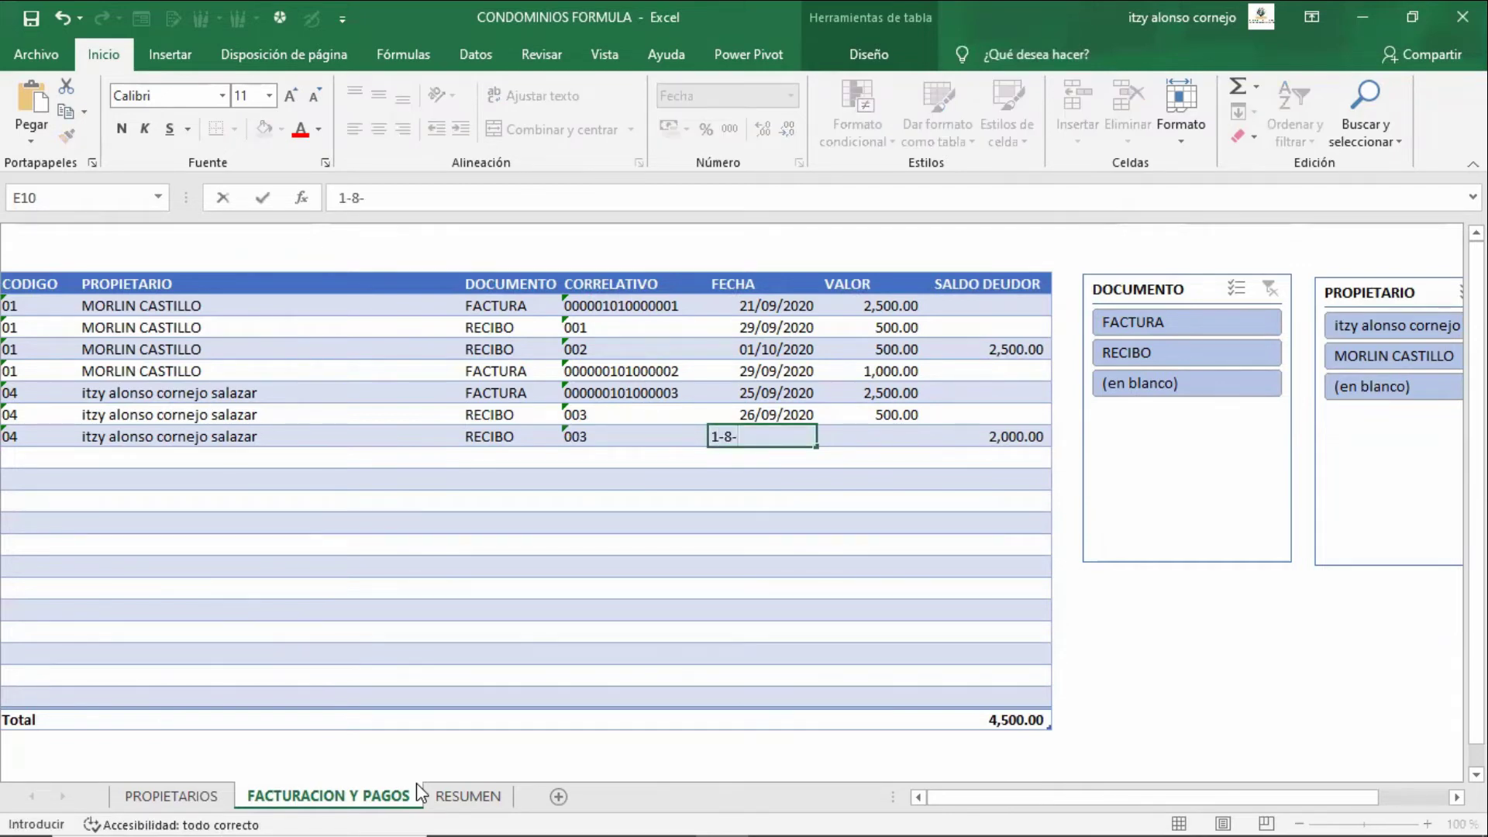
{"action": "type", "text": "2020"}
{"action": "key", "text": "Tab"}
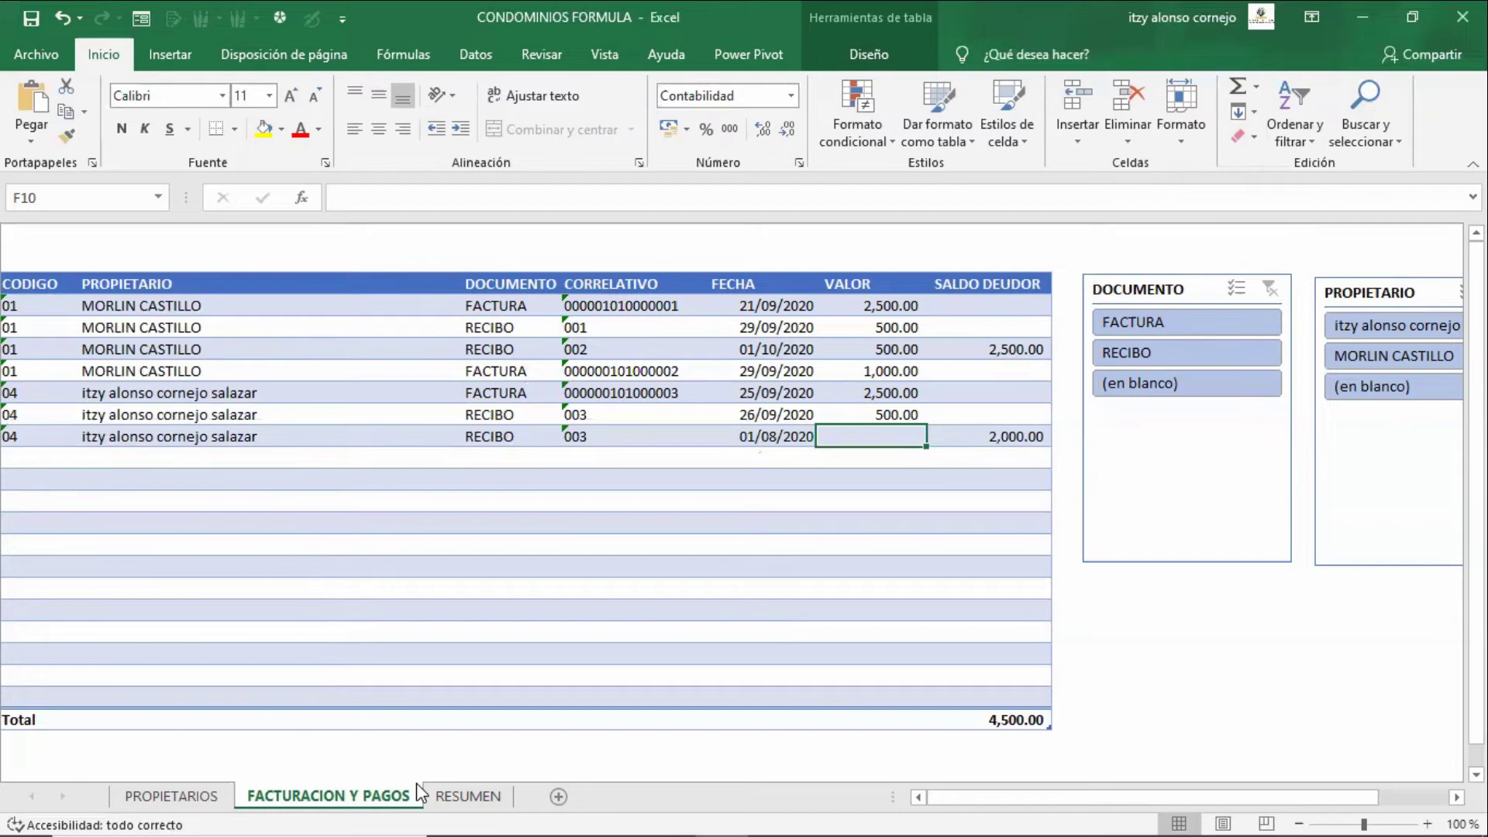
{"action": "key", "text": "Tab"}
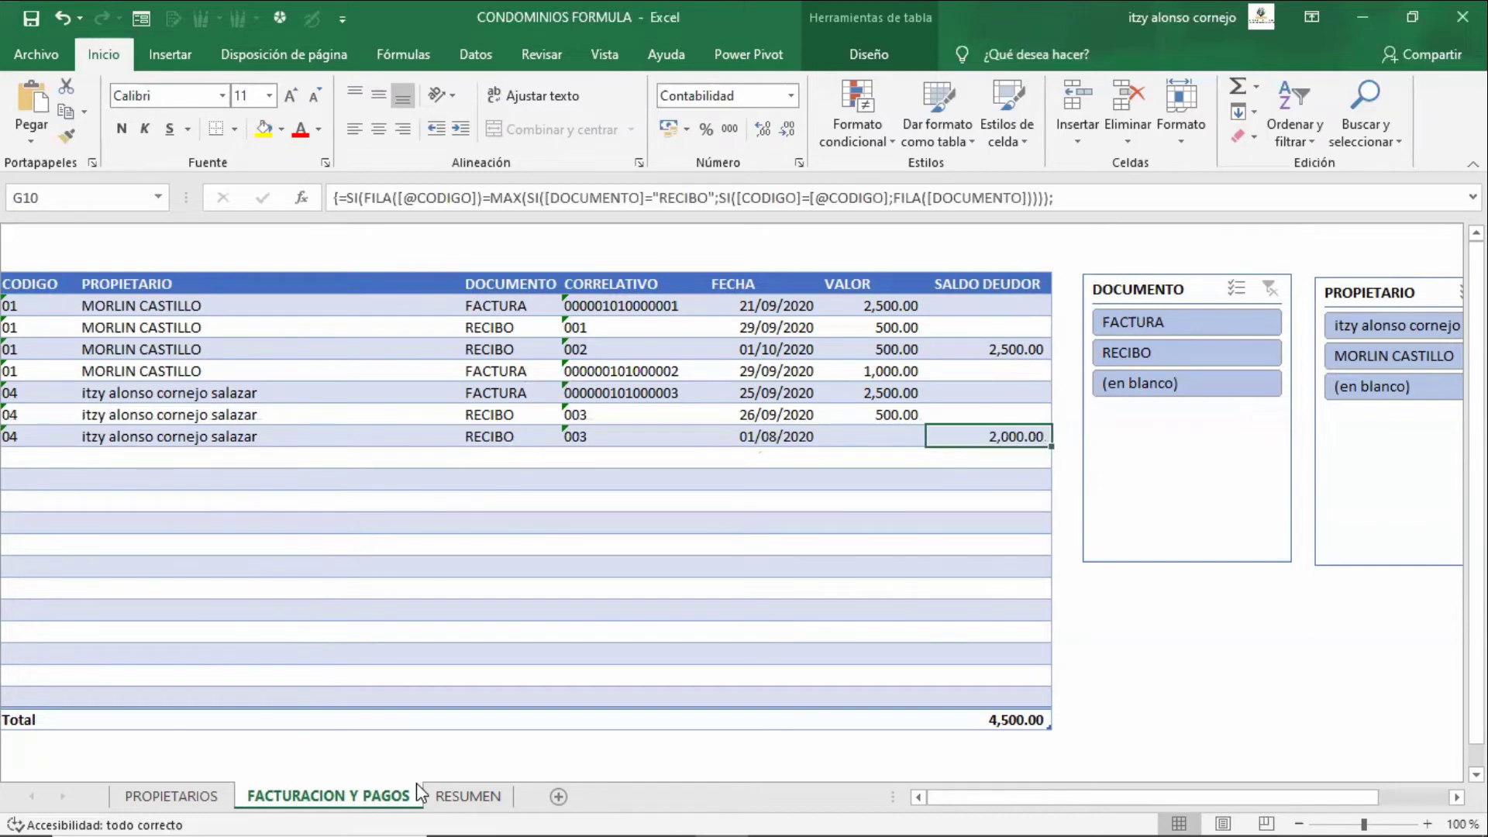
{"action": "key", "text": "Left"}
{"action": "type", "text": "500"}
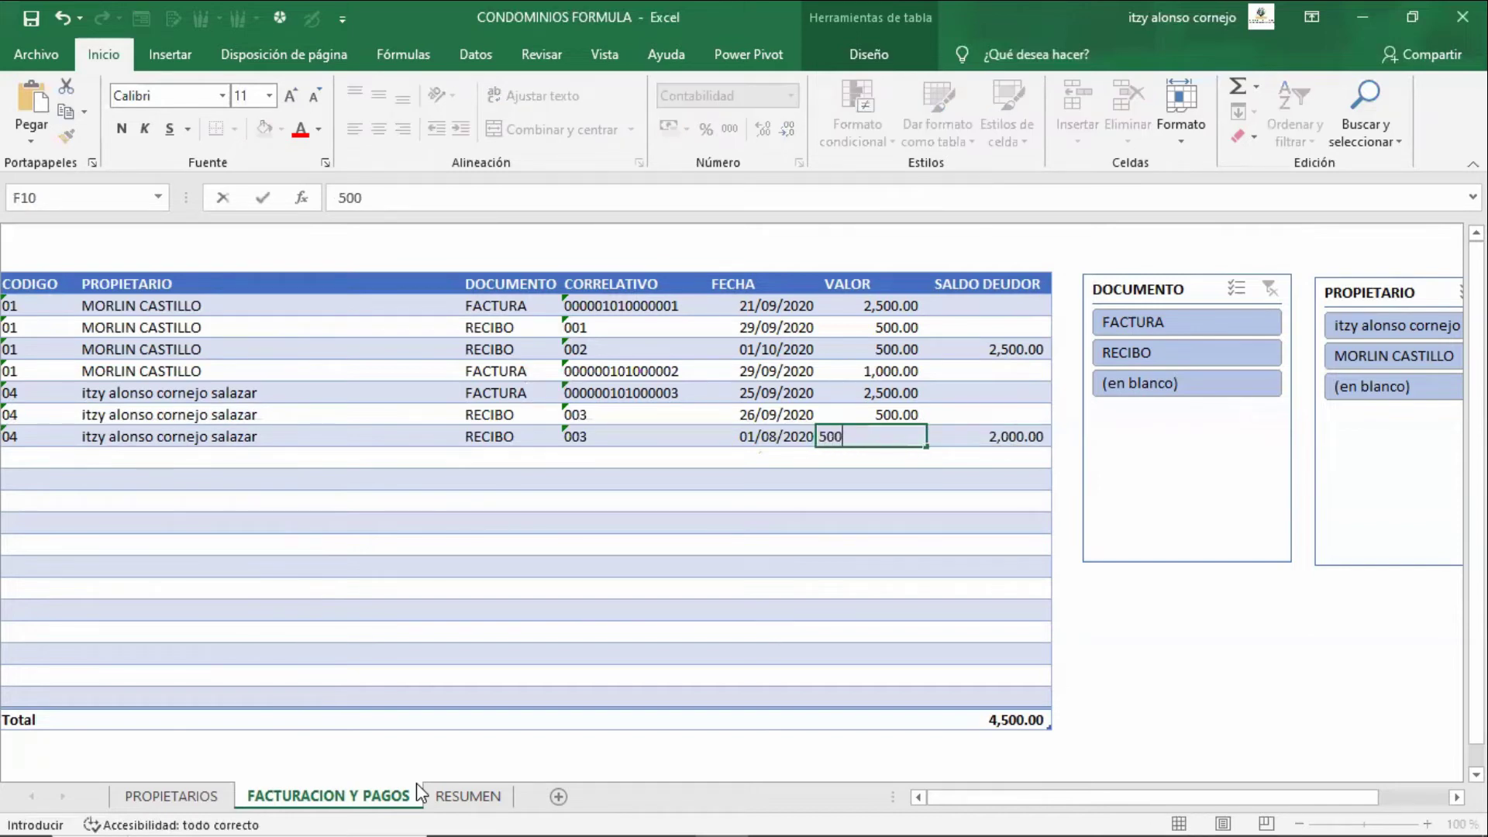
{"action": "key", "text": "Return"}
- Review the FECHA dates and VALOR amounts down to the new 500 payment
{"action": "key", "text": "Left"}
{"action": "key", "text": "Left"}
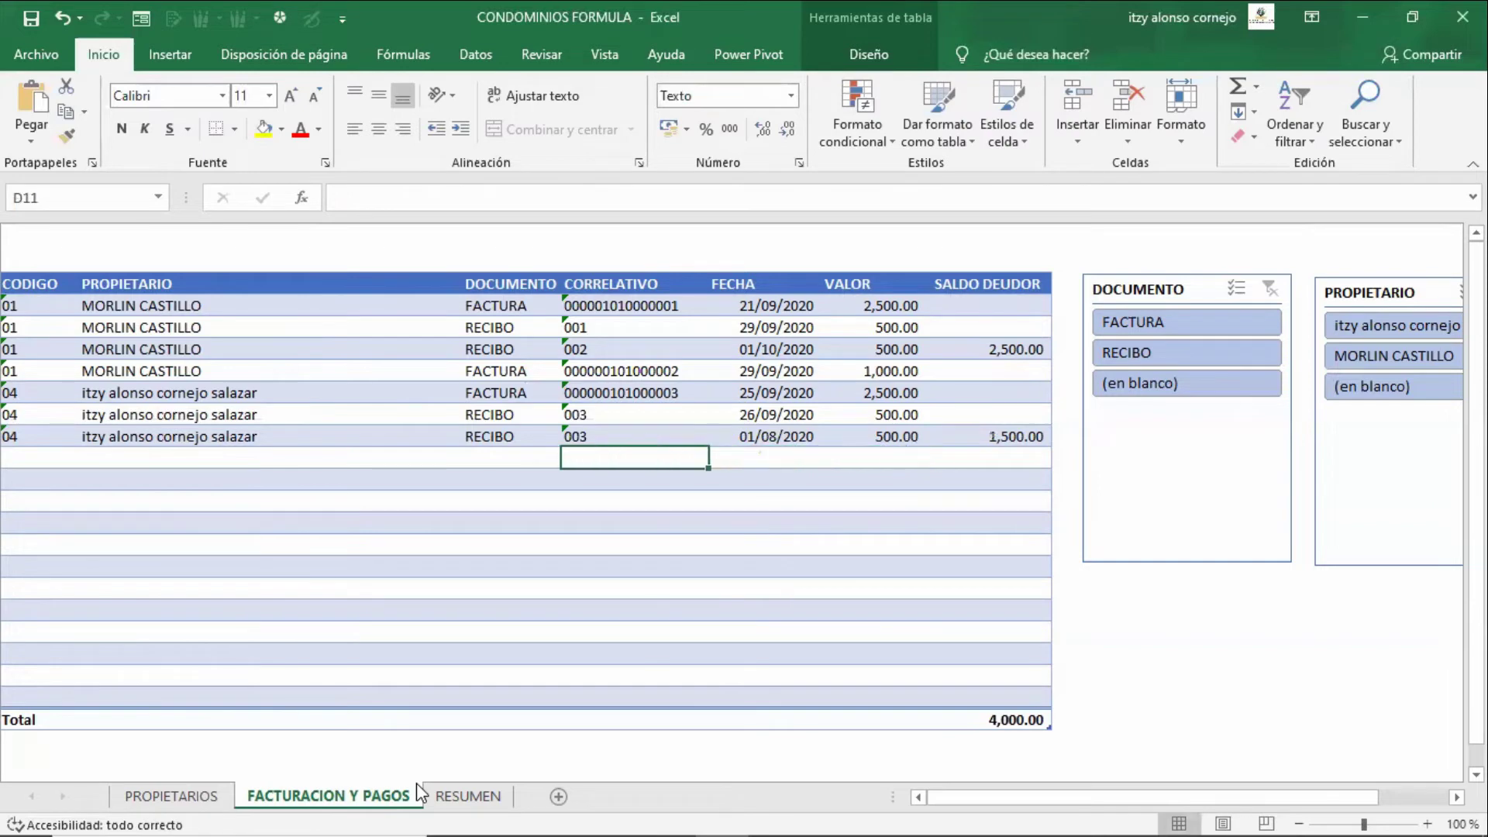
{"action": "key", "text": "Up"}
{"action": "key", "text": "Left"}
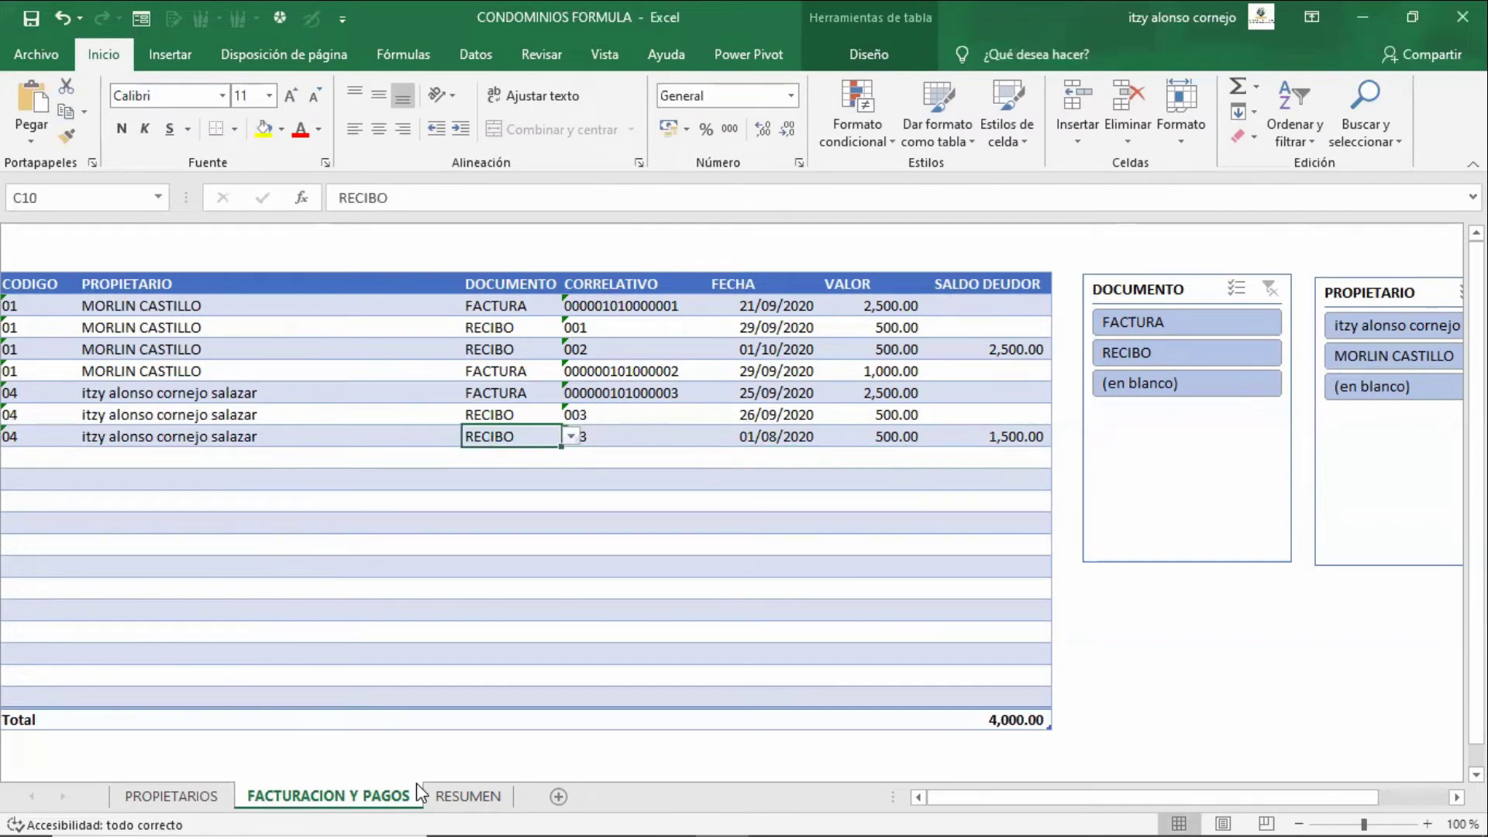
{"action": "key", "text": "Right"}
{"action": "key", "text": "Right"}
{"action": "key", "text": "Up"}
{"action": "key", "text": "Up"}
{"action": "key", "text": "Up"}
{"action": "key", "text": "Up"}
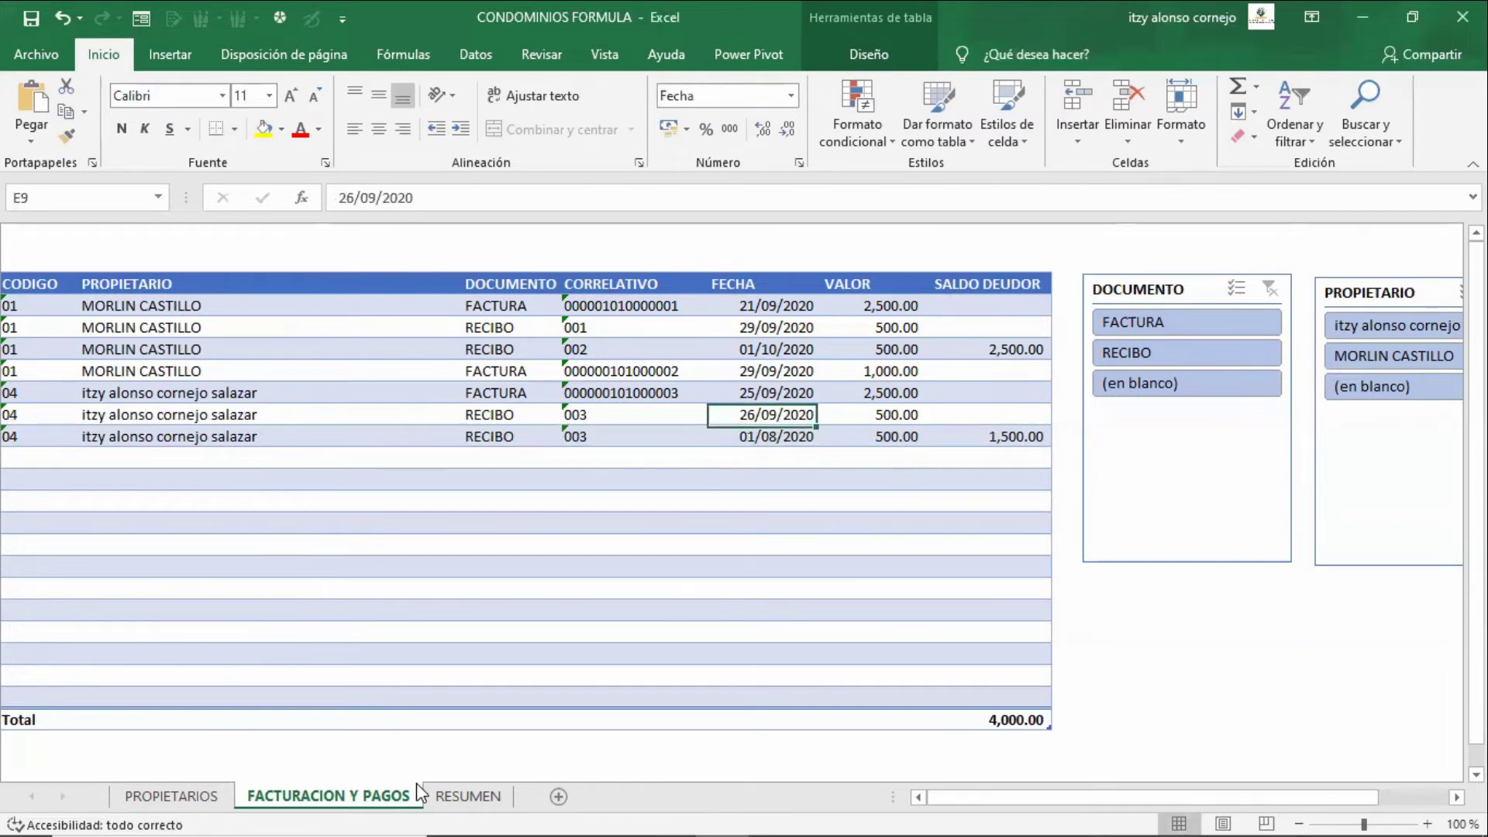
{"action": "key", "text": "Up"}
{"action": "key", "text": "Up"}
{"action": "key", "text": "shift+Down"}
{"action": "key", "text": "shift+Down"}
{"action": "key", "text": "shift+Down"}
{"action": "key", "text": "shift+Down"}
{"action": "key", "text": "shift+Down"}
{"action": "key", "text": "shift+Down"}
{"action": "key", "text": "shift+Down"}
{"action": "key", "text": "shift+Down"}
{"action": "key", "text": "shift+Down"}
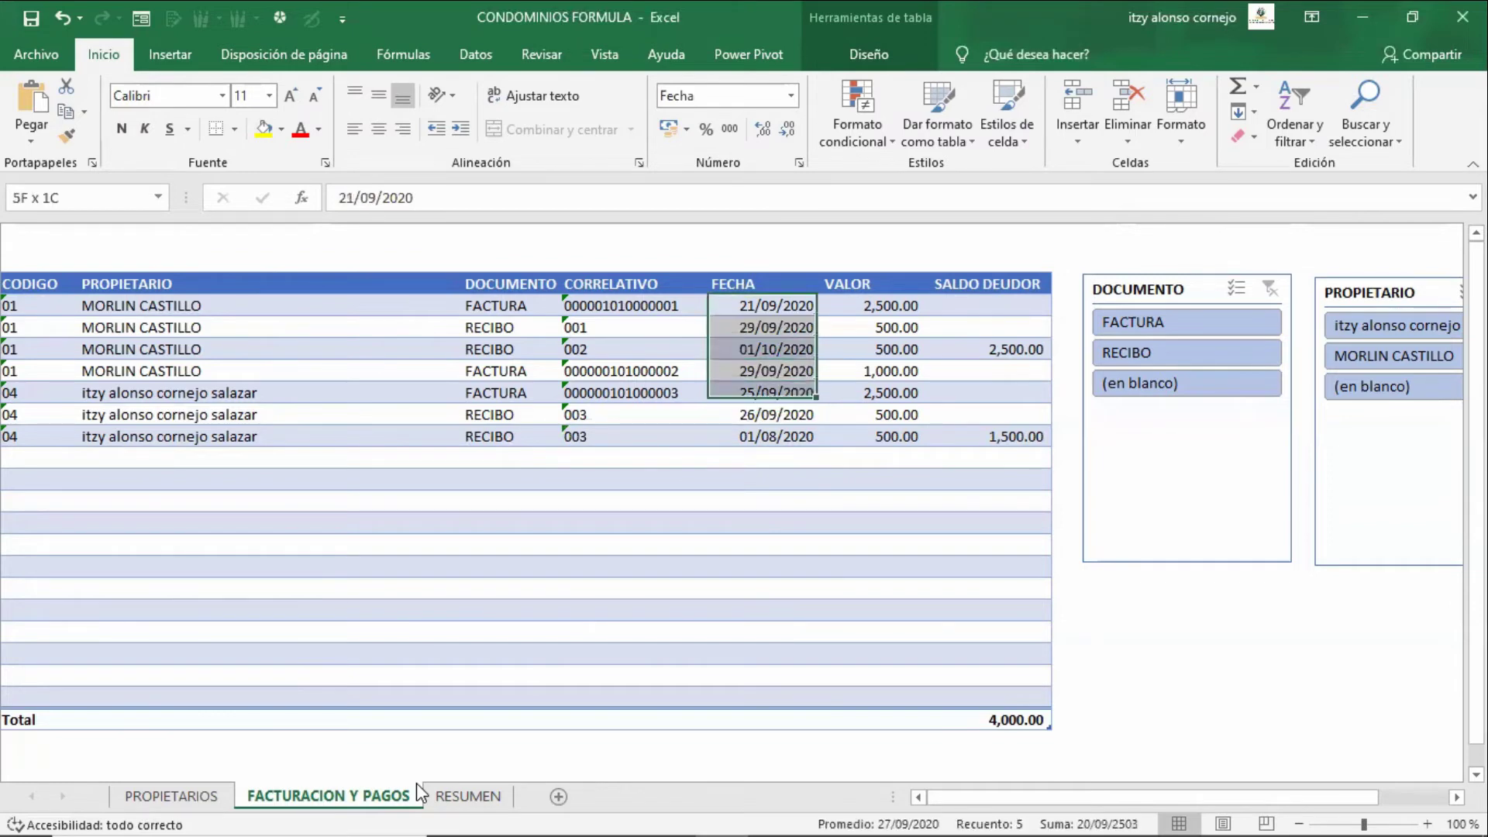
{"action": "key", "text": "Right"}
{"action": "key", "text": "Down"}
{"action": "key", "text": "Down"}
{"action": "key", "text": "Down"}
{"action": "key", "text": "Down"}
{"action": "key", "text": "Down"}
{"action": "key", "text": "Down"}
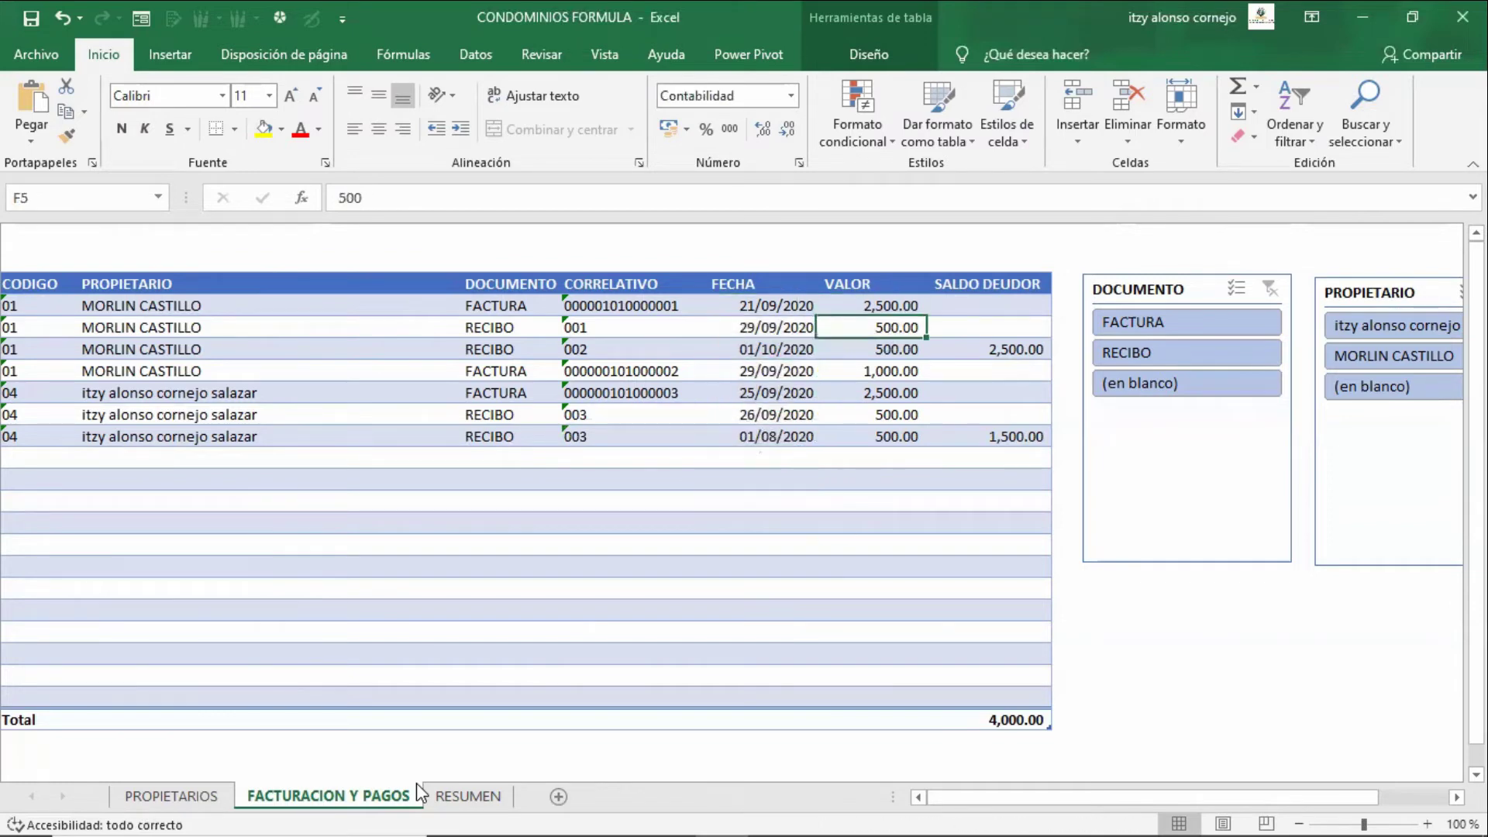
- Select the three owner-04 rows and check the new RECIBO entry
{"action": "key", "text": "Left"}
{"action": "key", "text": "Left"}
{"action": "key", "text": "Left"}
{"action": "key", "text": "Left"}
{"action": "key", "text": "Left"}
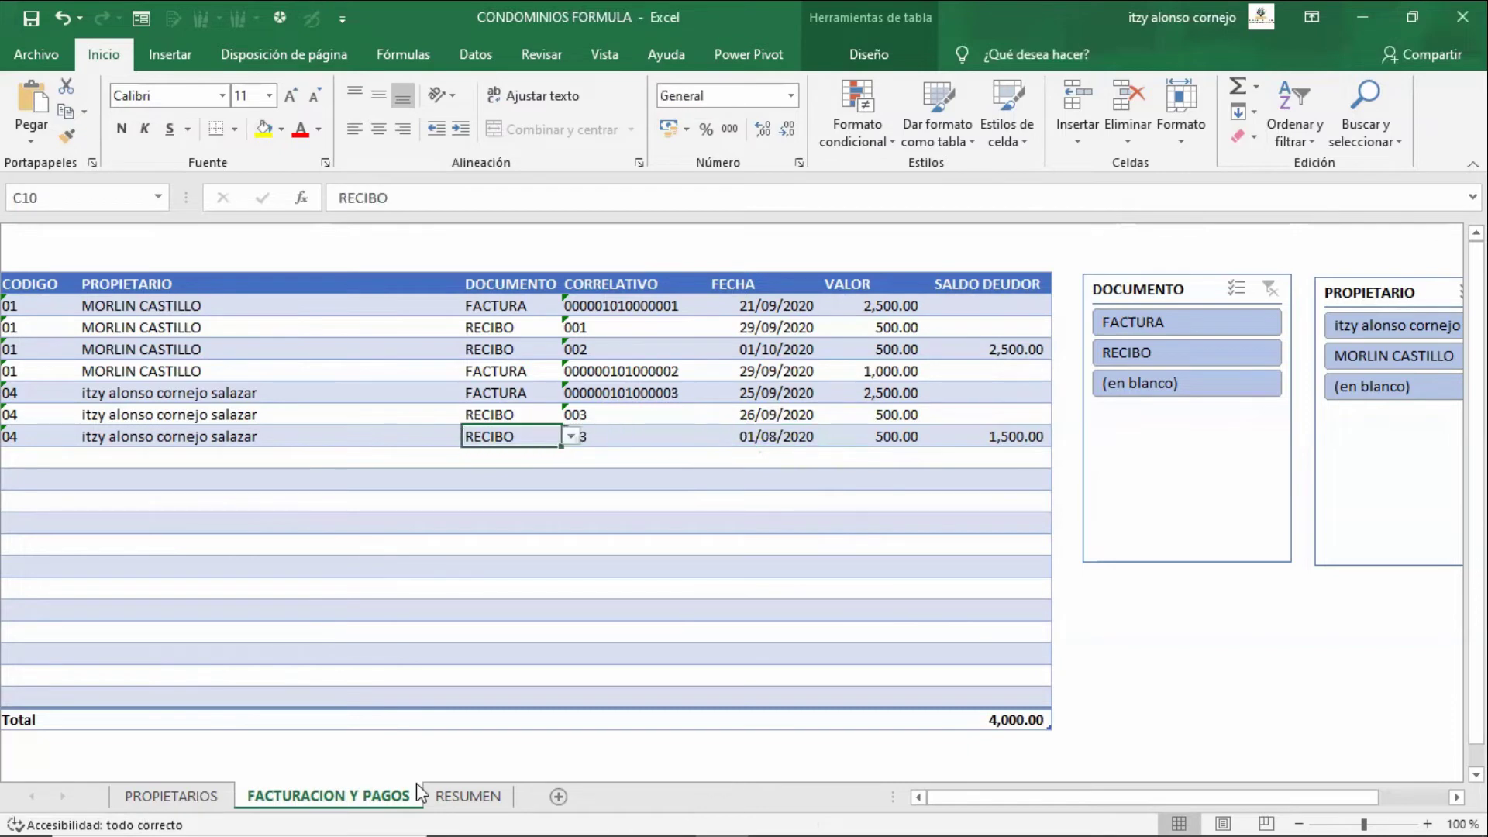
{"action": "key", "text": "Up"}
{"action": "key", "text": "Up"}
{"action": "key", "text": "shift+Down"}
{"action": "key", "text": "shift+Down"}
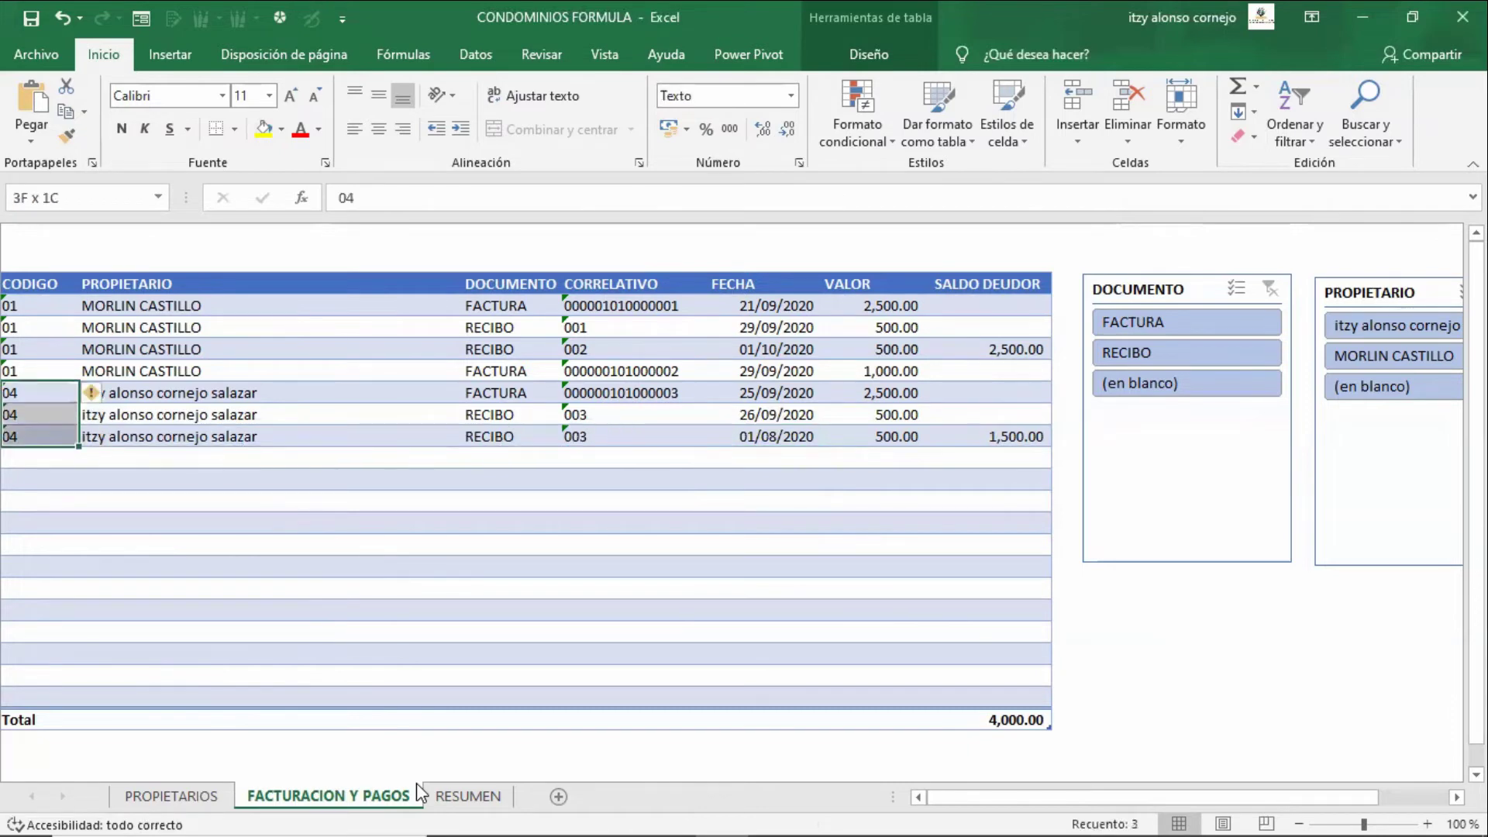
{"action": "key", "text": "Right"}
{"action": "key", "text": "Right"}
{"action": "key", "text": "Right"}
{"action": "key", "text": "Down"}
{"action": "key", "text": "Down"}
{"action": "key", "text": "Left"}
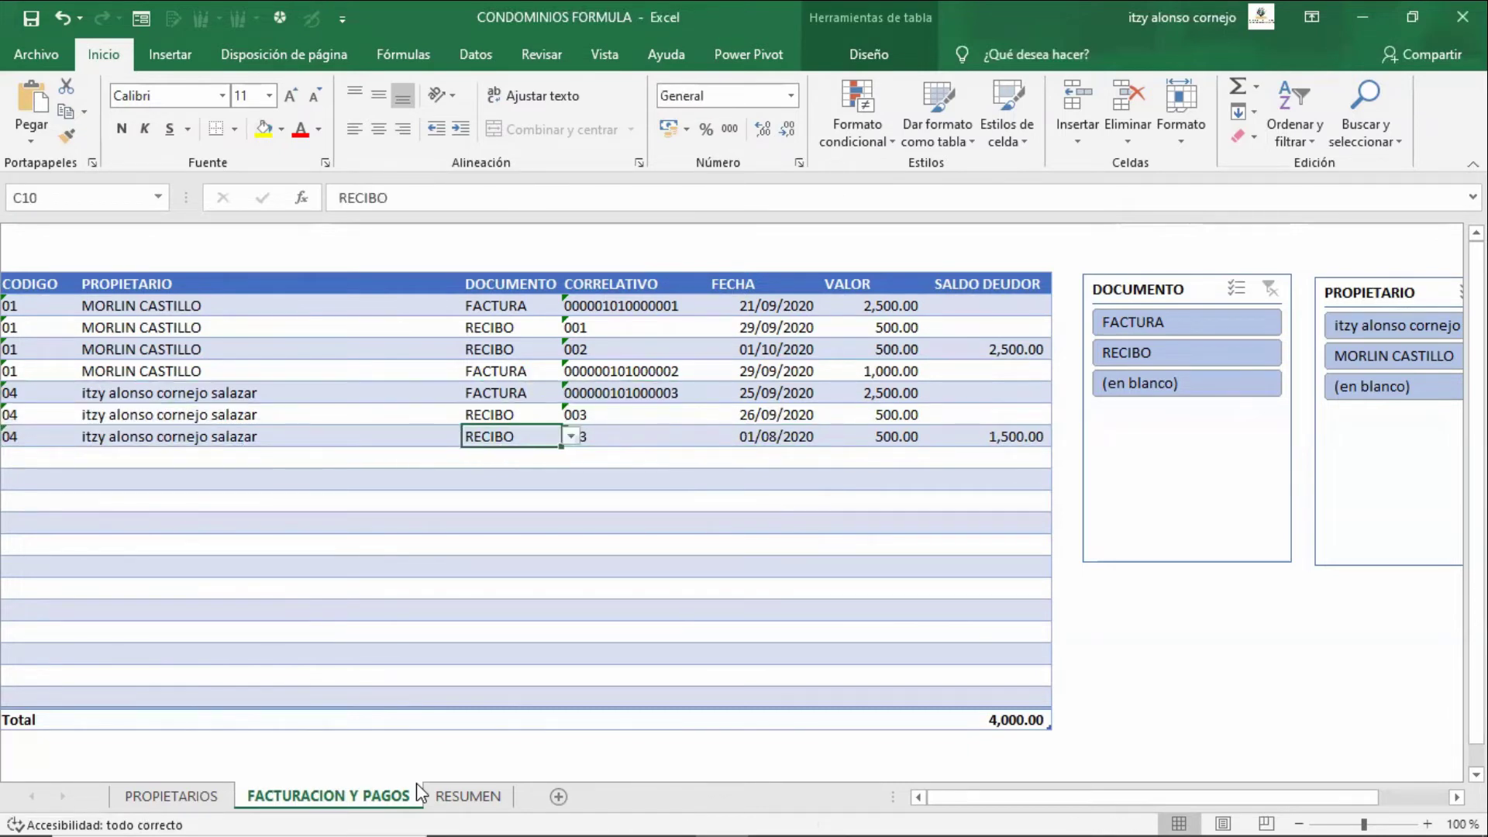
{"action": "key", "text": "Right"}
{"action": "key", "text": "Right"}
{"action": "key", "text": "Right"}
{"action": "key", "text": "Right"}
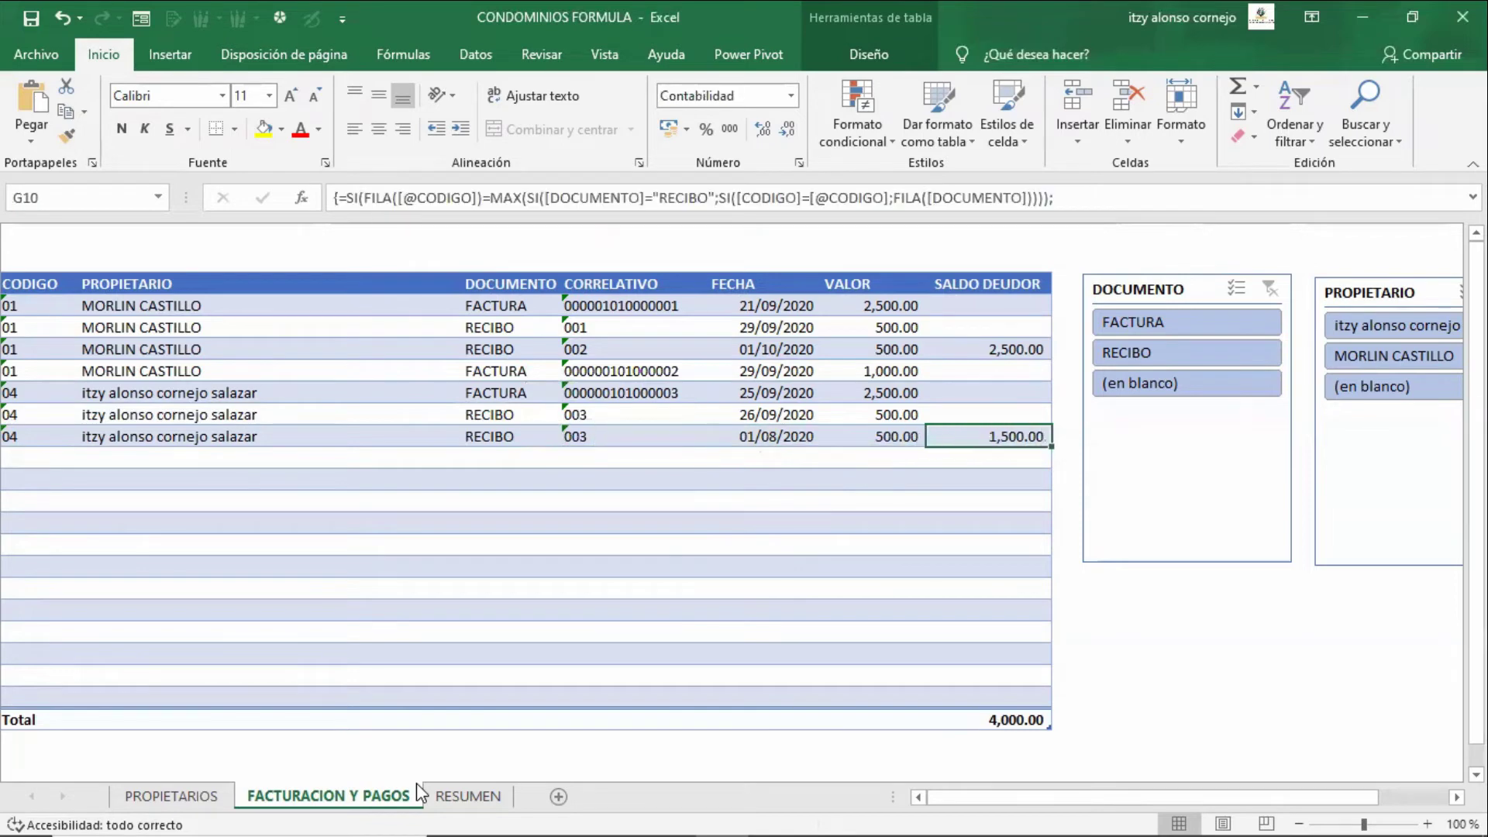
{"action": "key", "text": "Left"}
{"action": "key", "text": "Left"}
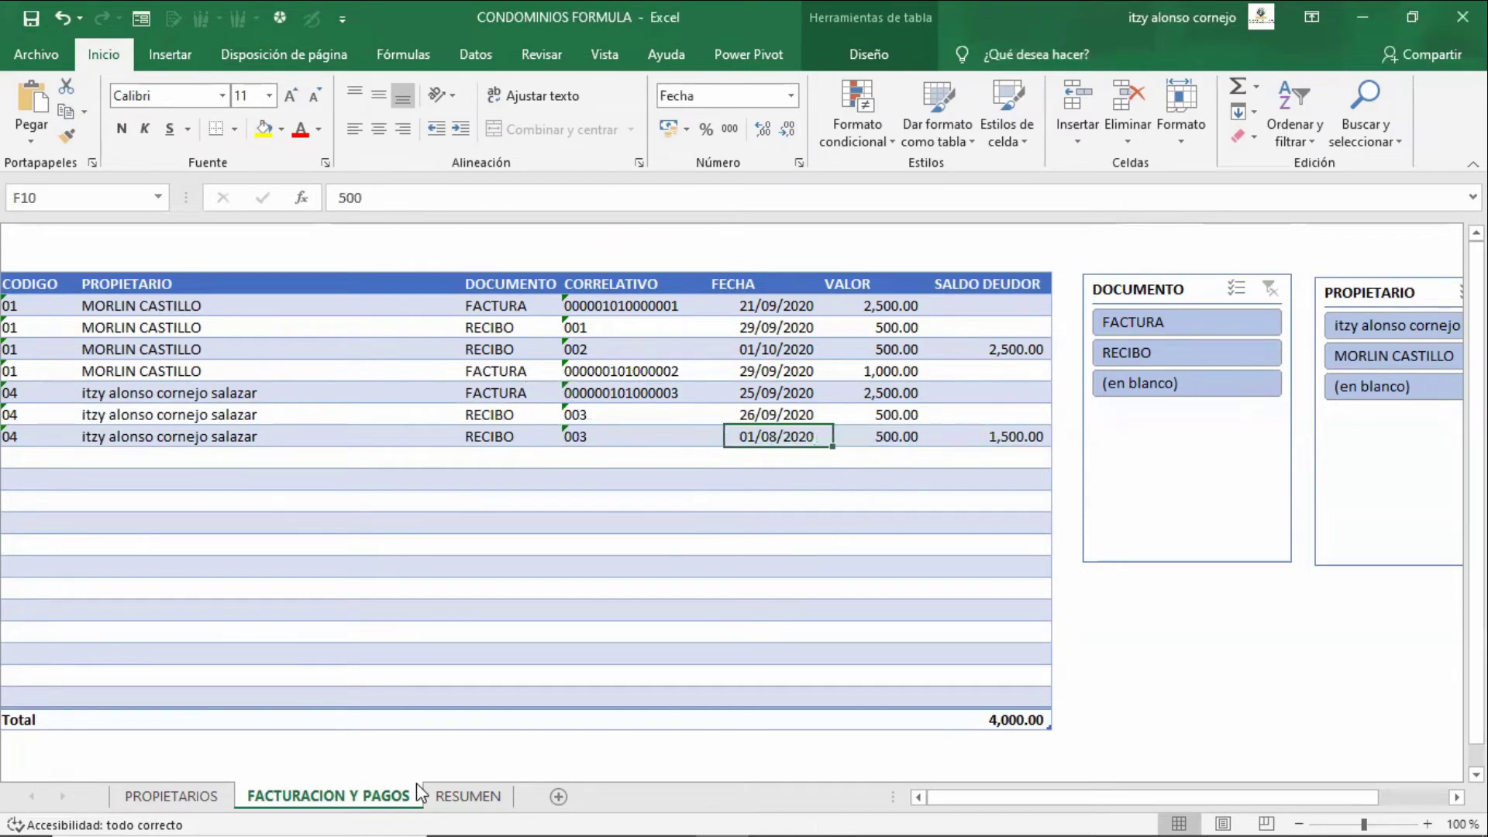
{"action": "key", "text": "Right"}
{"action": "key", "text": "Delete"}
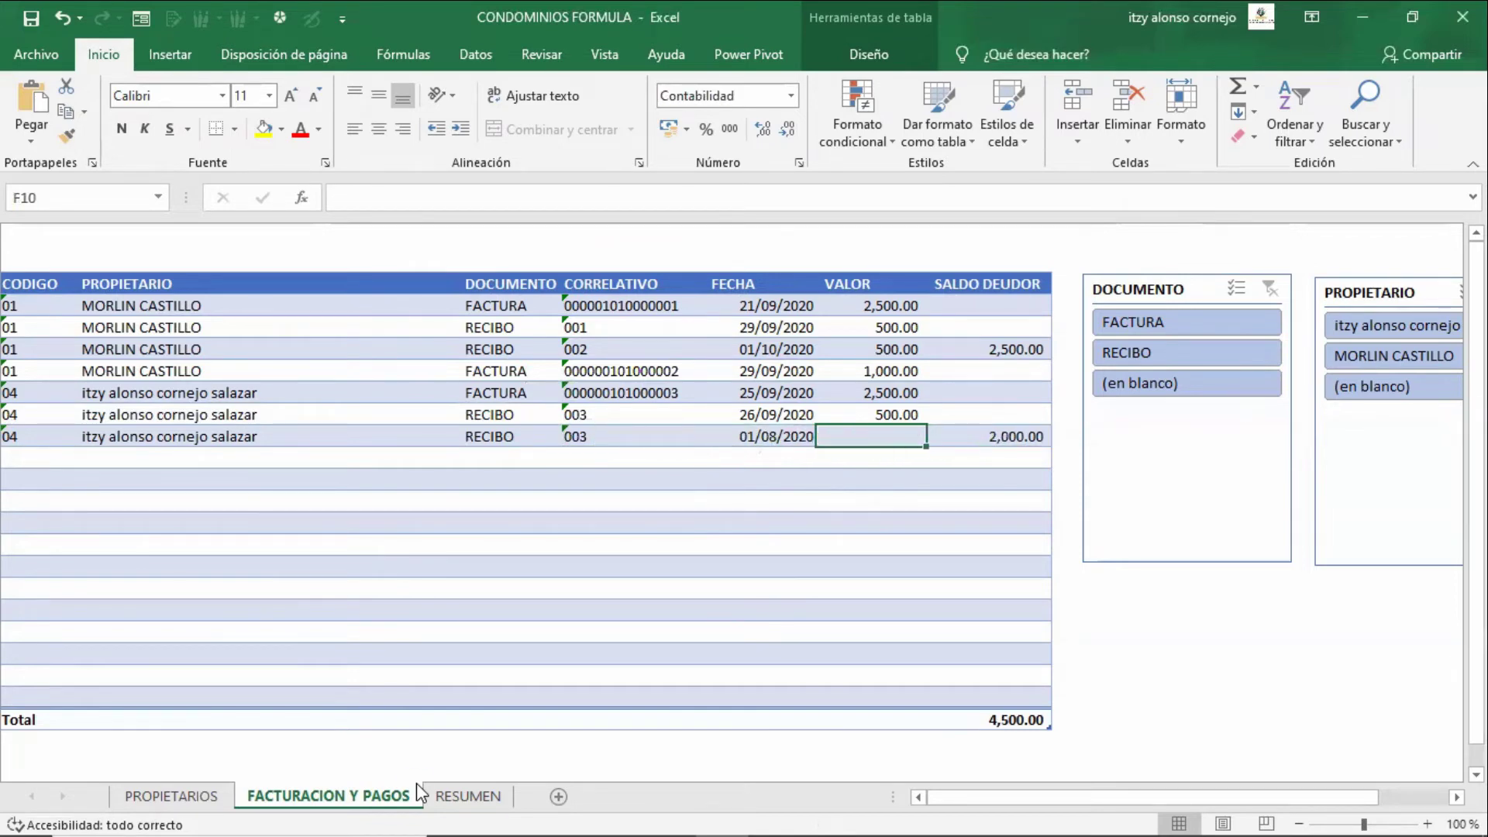
{"action": "type", "text": "3000"}
{"action": "key", "text": "Return"}
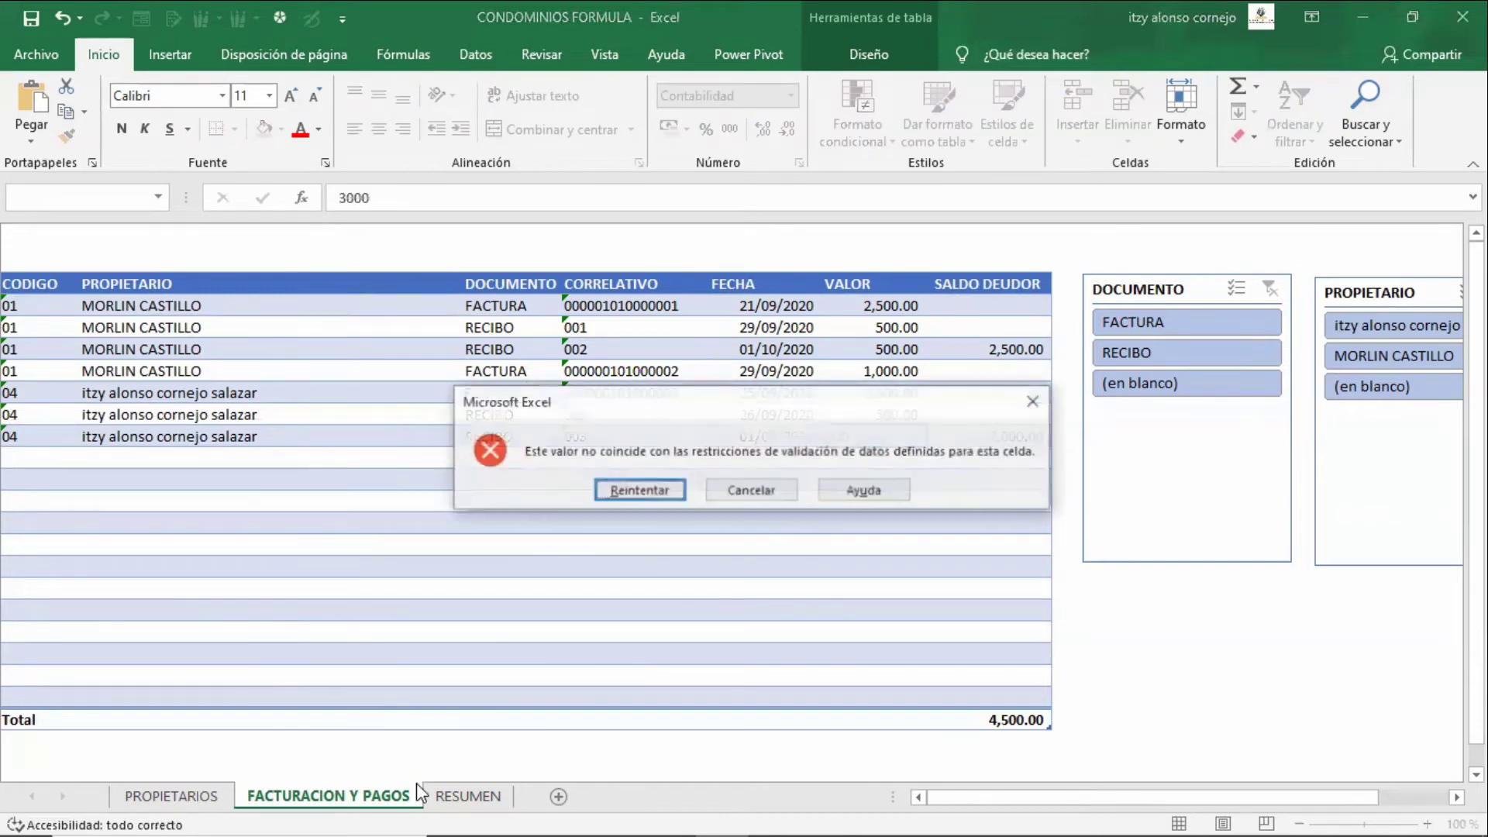
{"action": "key", "text": "Tab"}
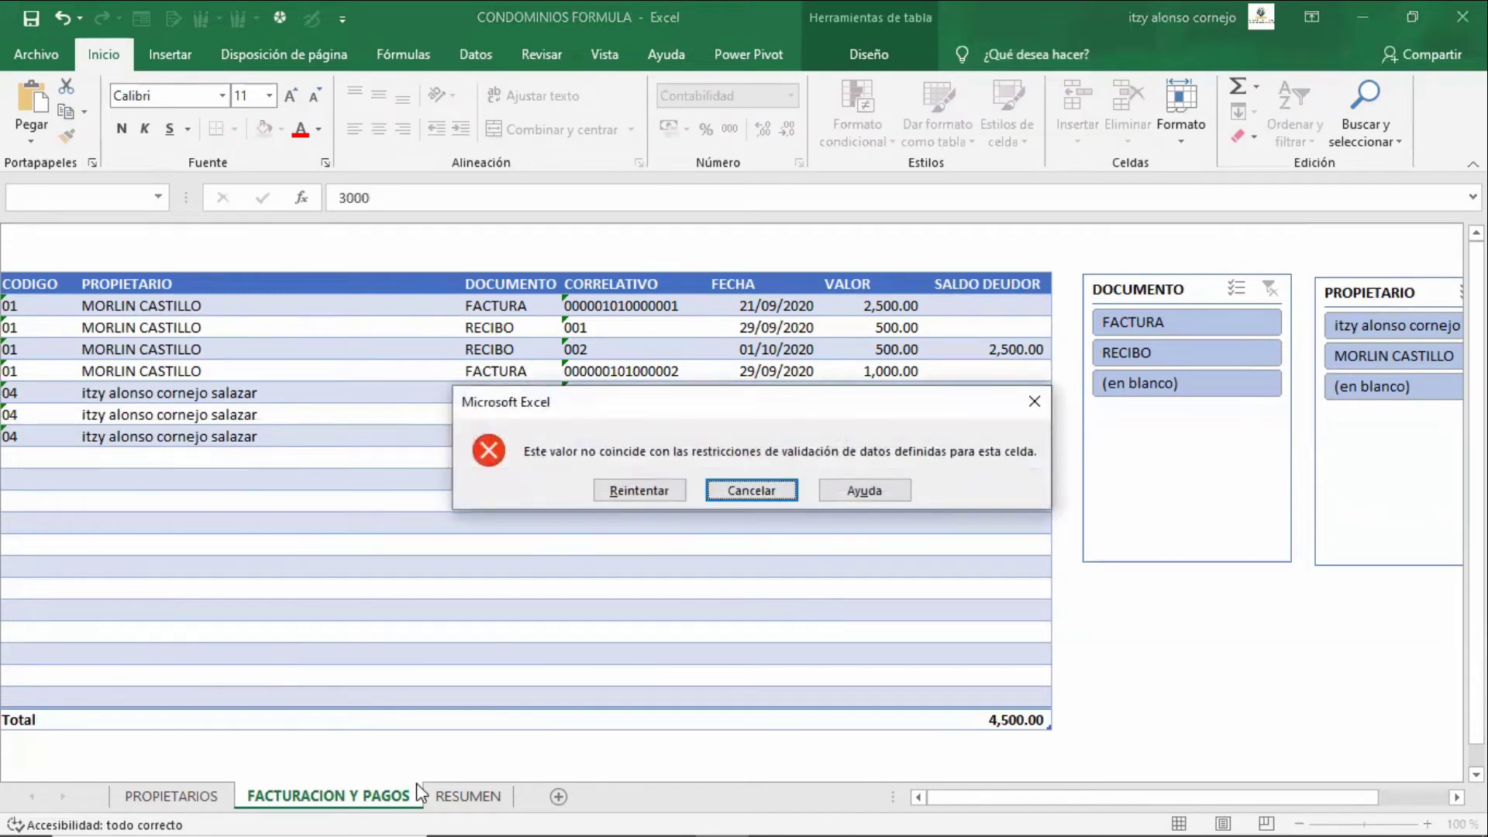
{"action": "key", "text": "Return"}
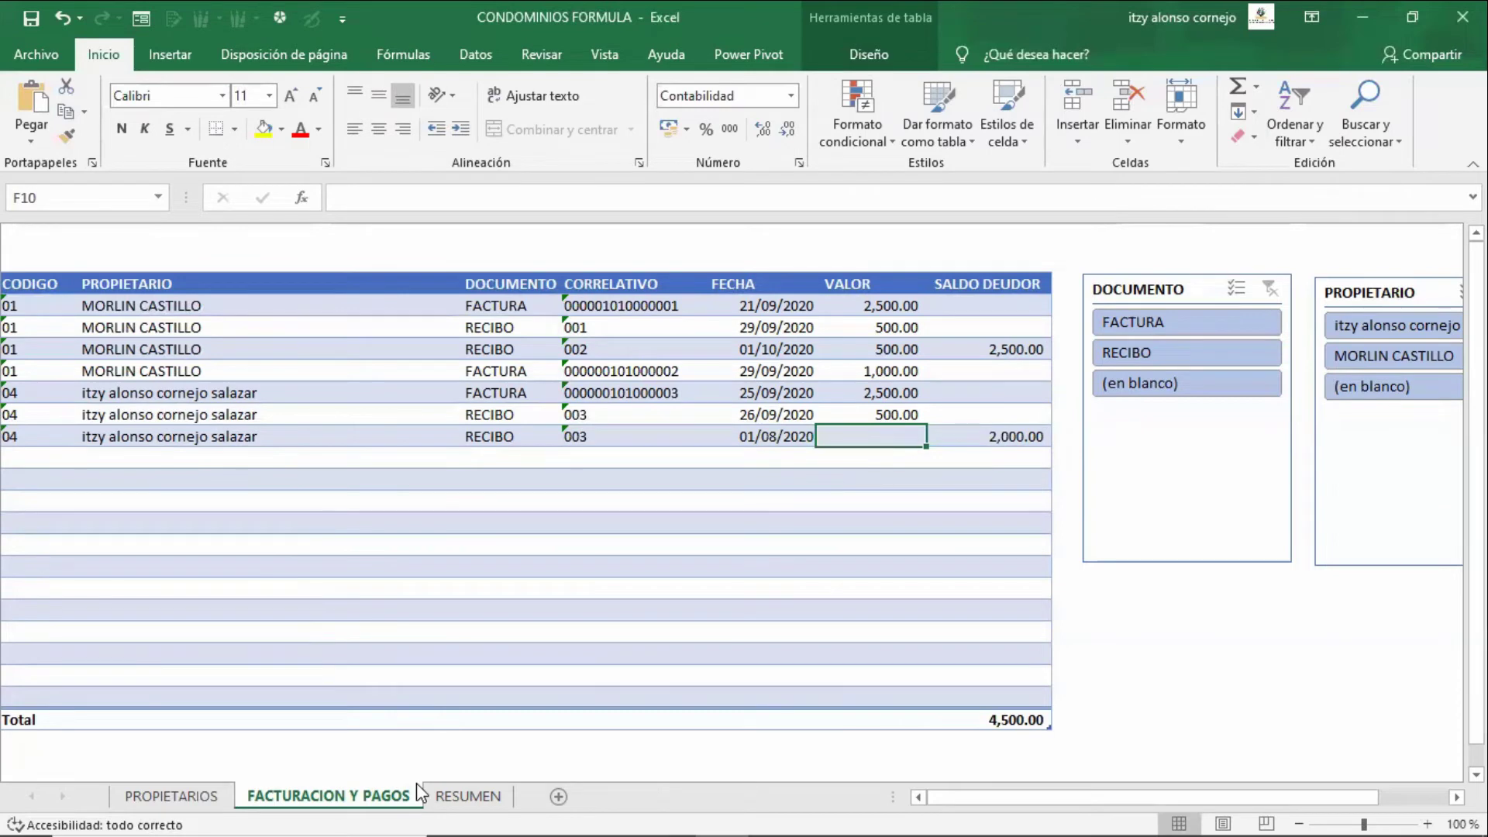
{"action": "type", "text": "500"}
{"action": "key", "text": "Return"}
{"action": "key", "text": "Tab"}
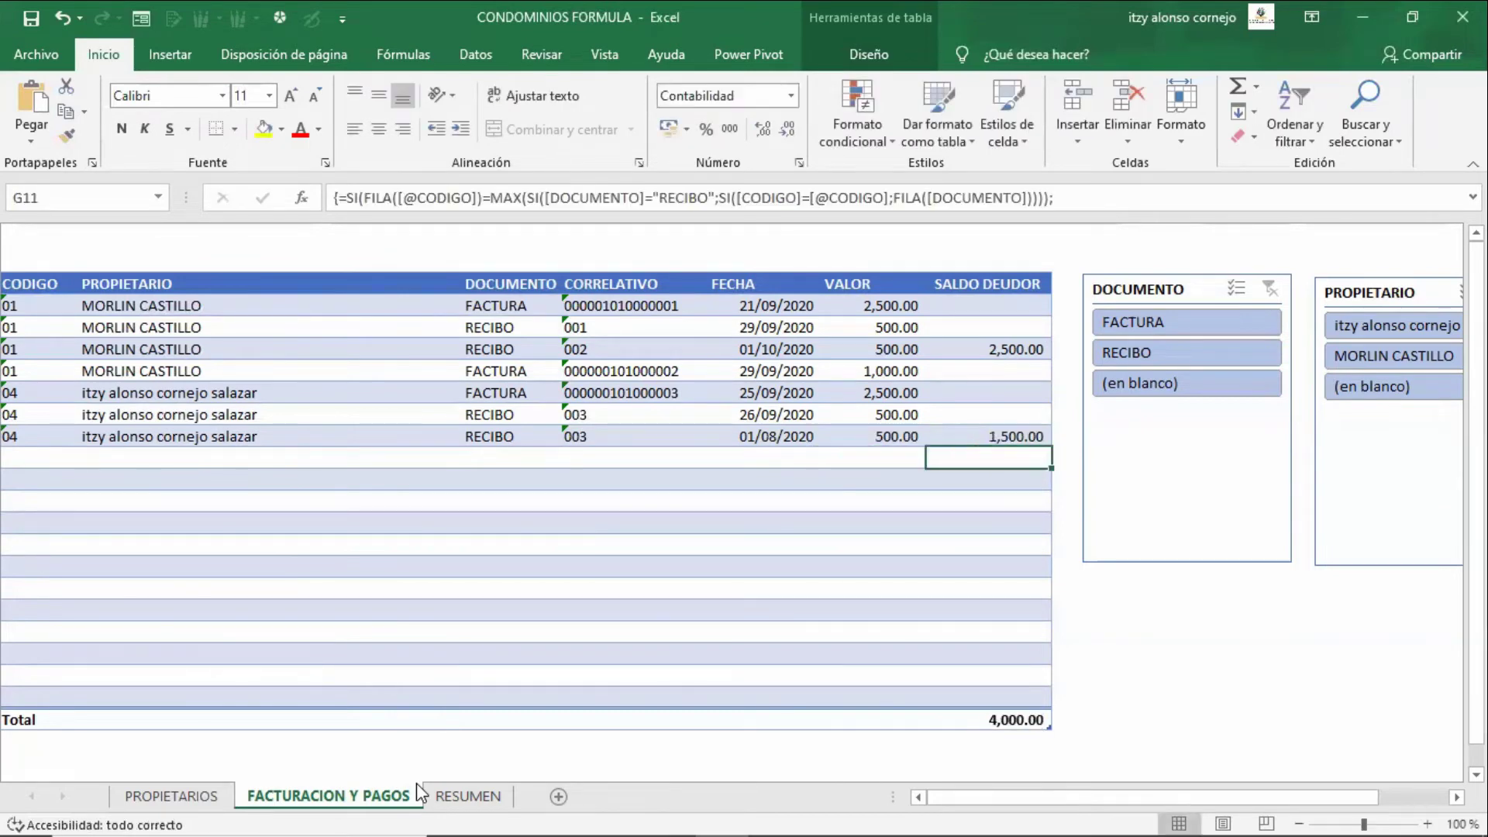
{"action": "key", "text": "Up"}
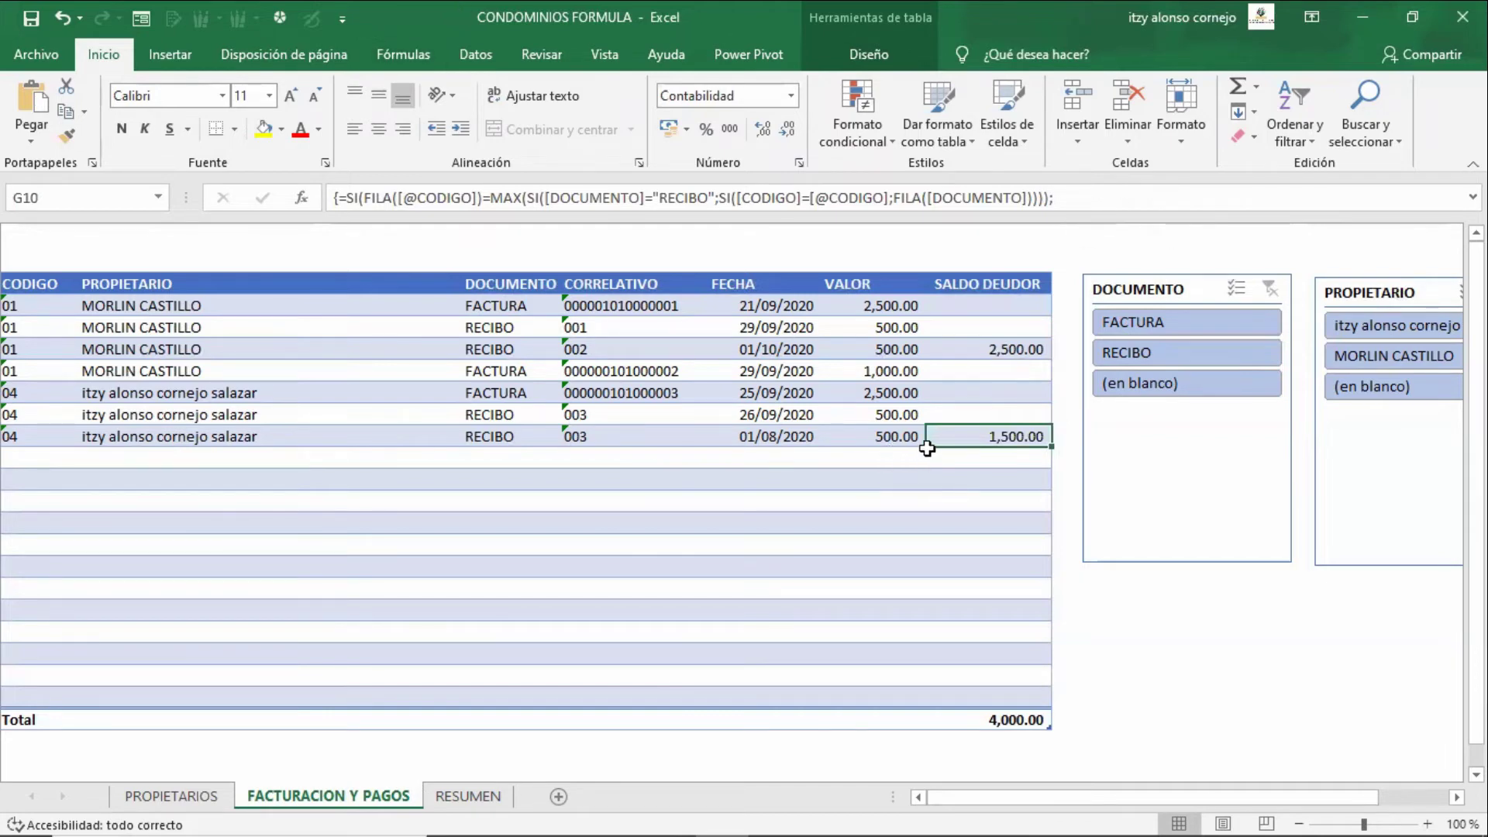
{"action": "key", "text": "Left"}
{"action": "key", "text": "Left"}
{"action": "key", "text": "Left"}
{"action": "key", "text": "Left"}
{"action": "key", "text": "Right"}
{"action": "key", "text": "Right"}
{"action": "key", "text": "Right"}
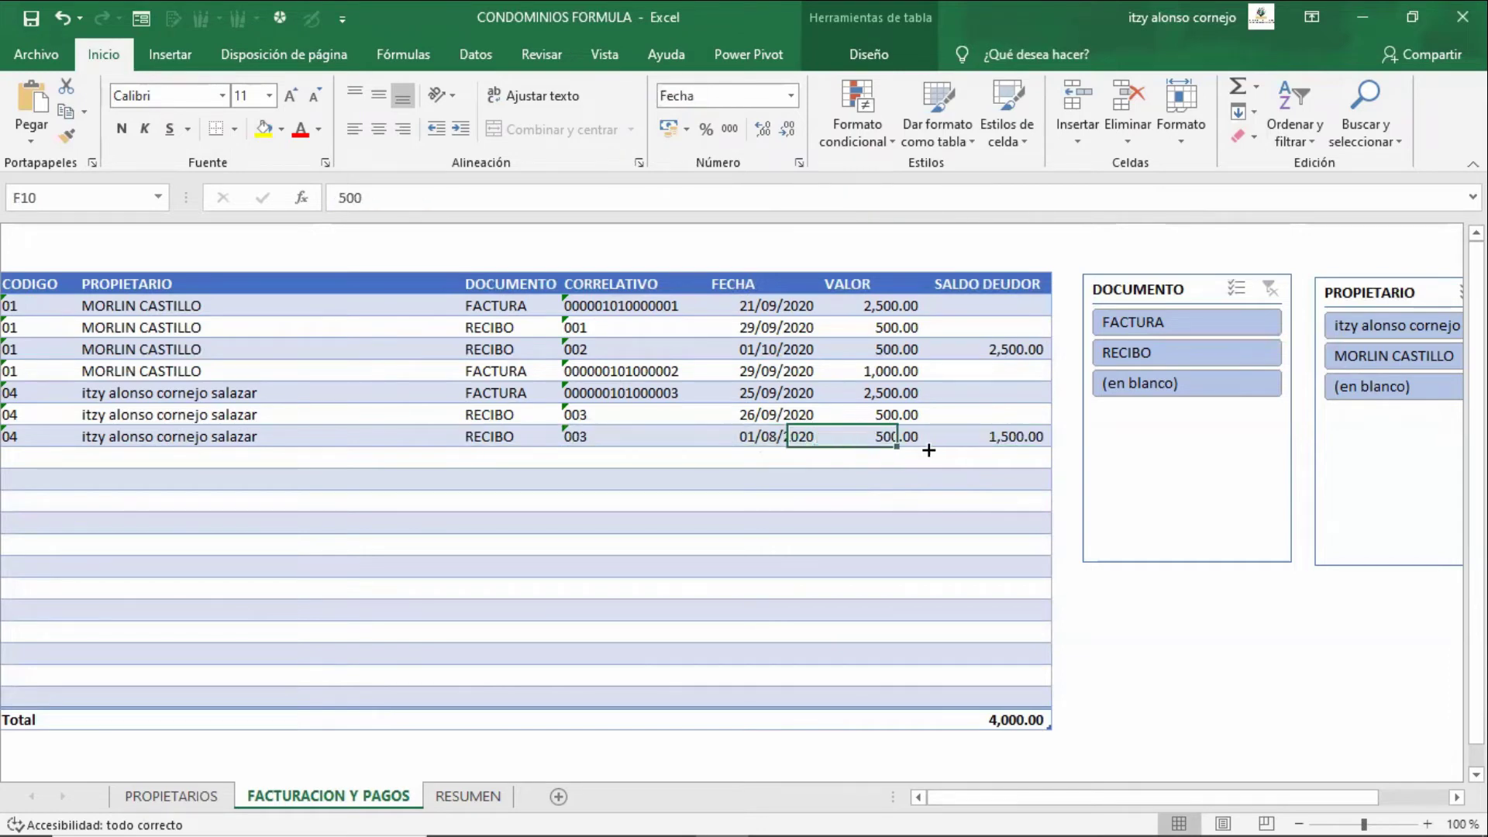
{"action": "key", "text": "Right"}
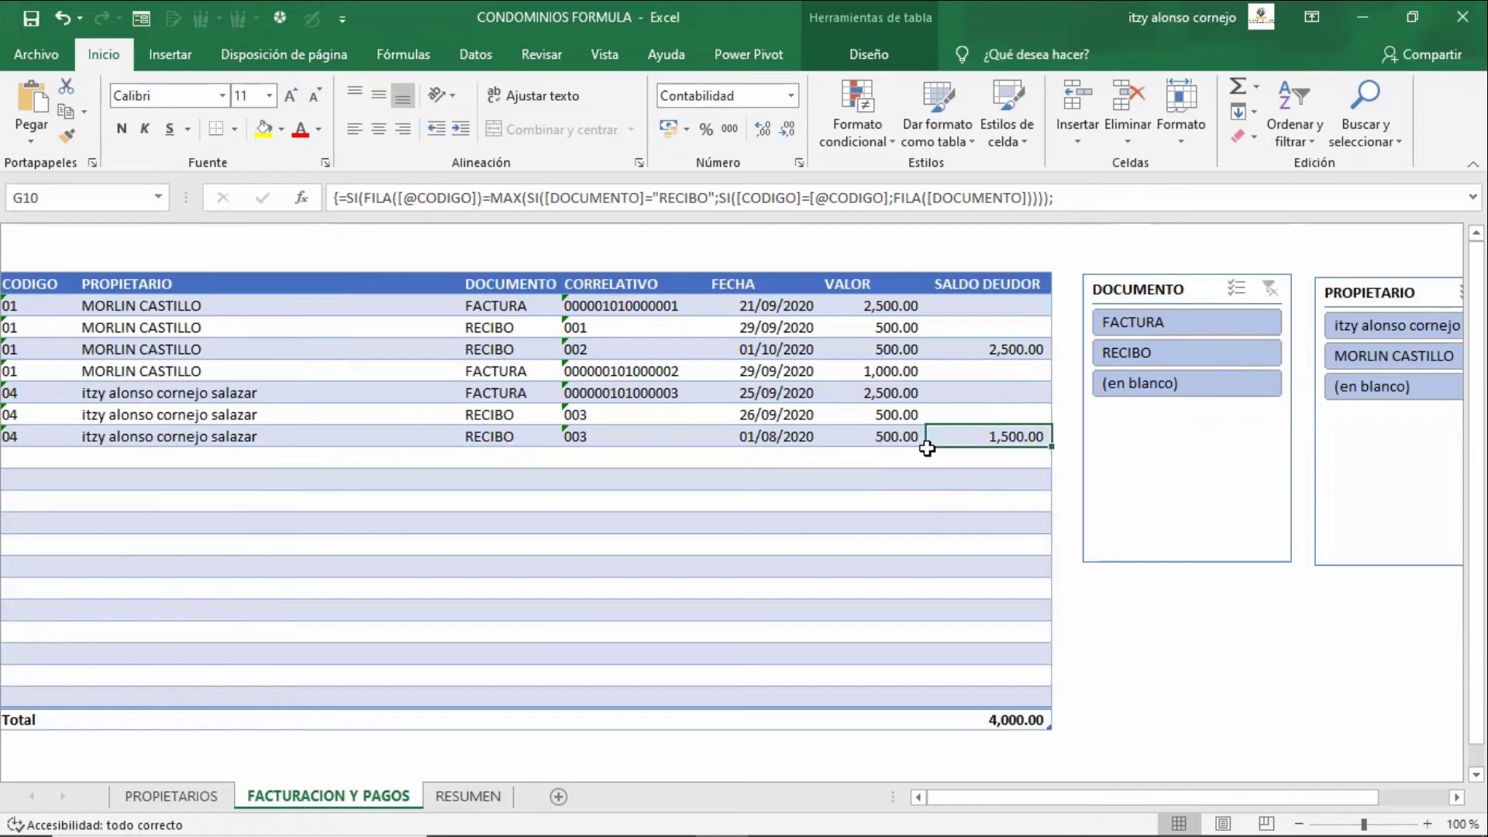
{"action": "key", "text": "Left"}
{"action": "key", "text": "Left"}
{"action": "key", "text": "Up"}
{"action": "key", "text": "Up"}
{"action": "key", "text": "Up"}
{"action": "key", "text": "Up"}
{"action": "key", "text": "Up"}
{"action": "key", "text": "Up"}
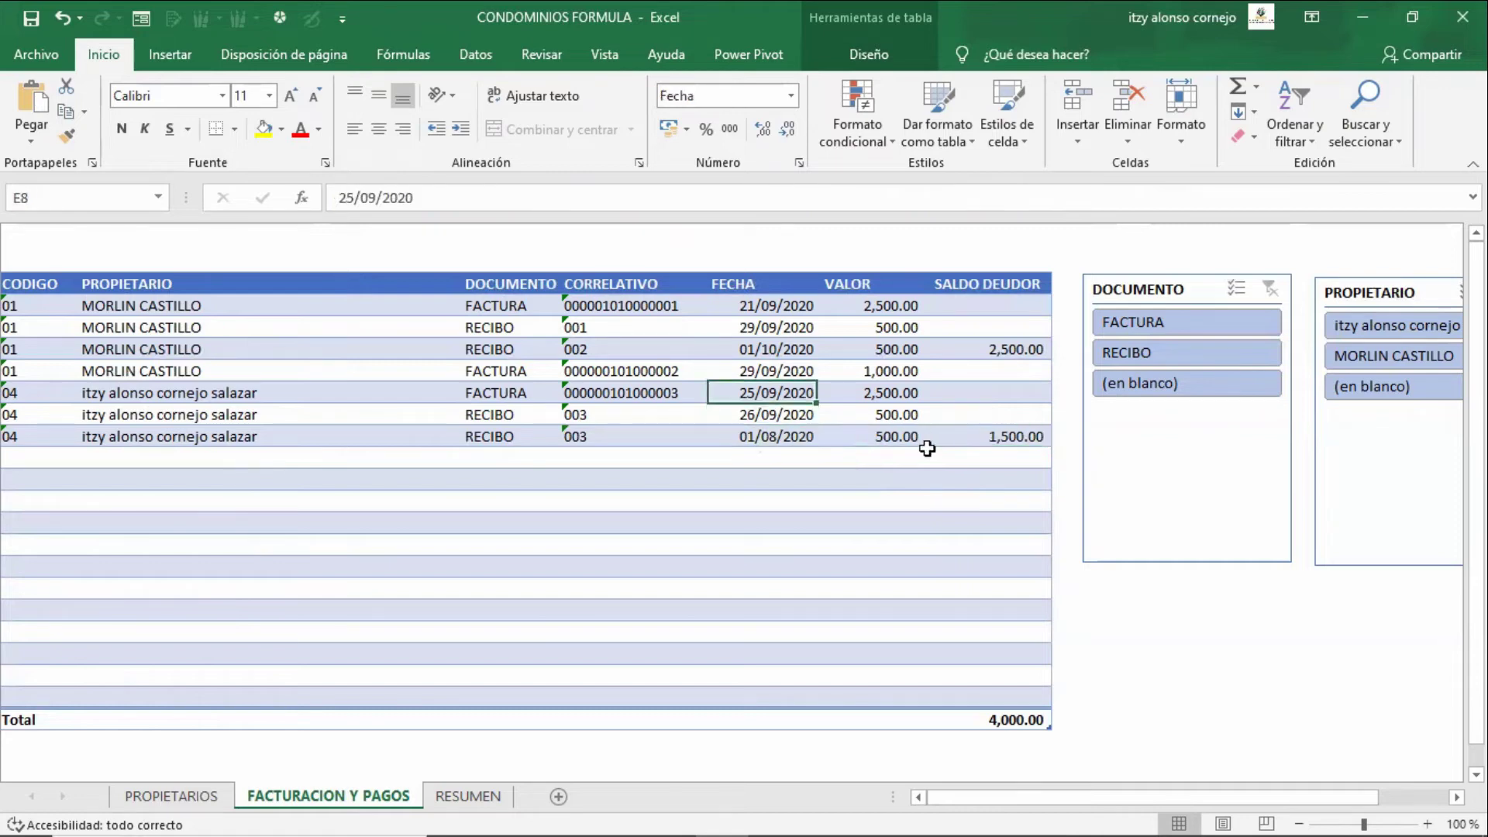
{"action": "key", "text": "shift+Down"}
{"action": "key", "text": "shift+Down"}
{"action": "key", "text": "shift+Down"}
{"action": "key", "text": "shift+Down"}
{"action": "key", "text": "shift+Down"}
{"action": "key", "text": "shift+Down"}
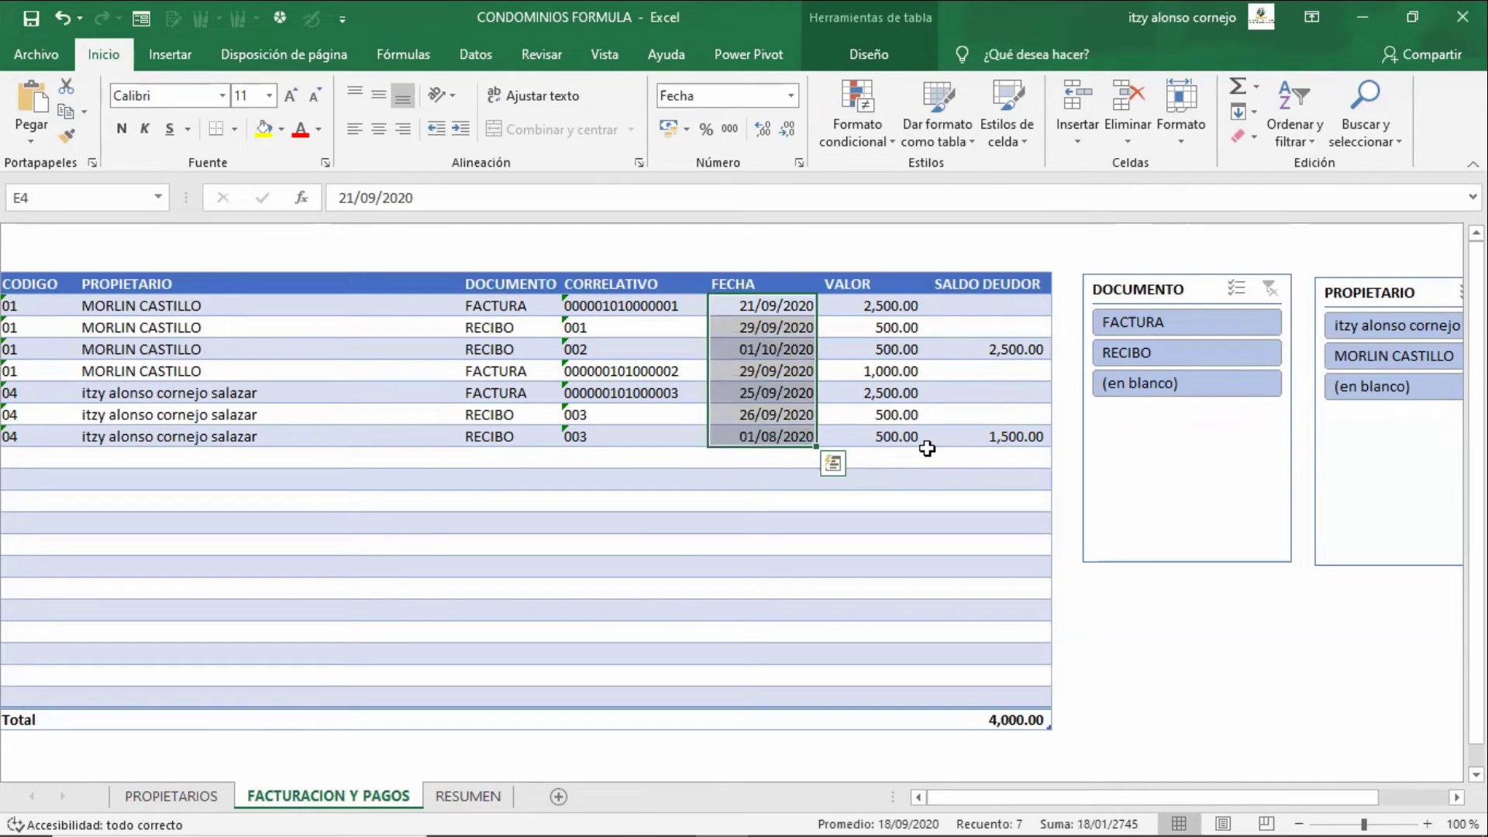
{"action": "key", "text": "Right"}
{"action": "key", "text": "Down"}
{"action": "key", "text": "Down"}
{"action": "key", "text": "Down"}
{"action": "key", "text": "Down"}
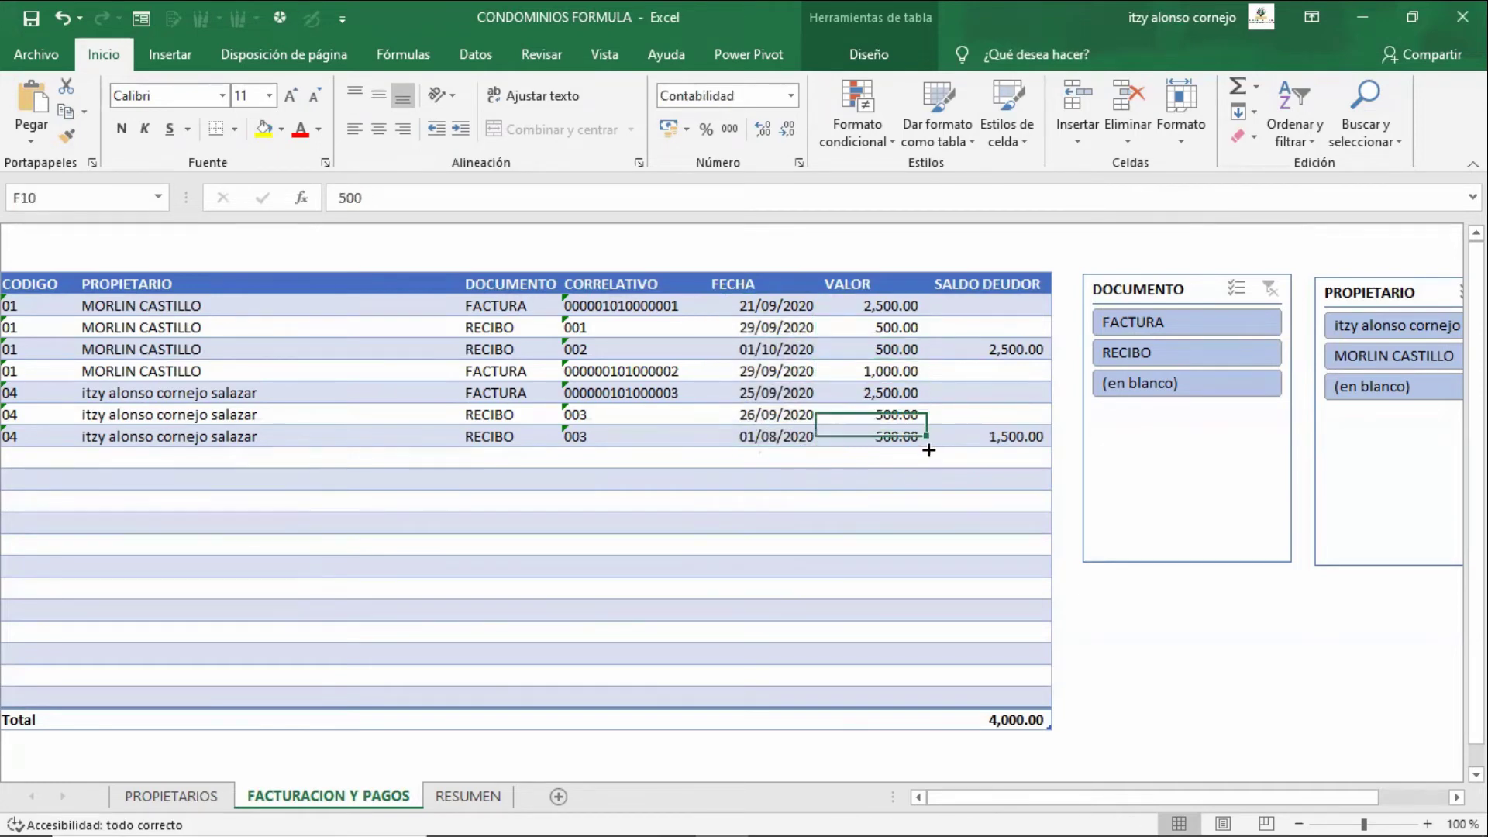
{"action": "key", "text": "Up"}
{"action": "key", "text": "Up"}
{"action": "key", "text": "Up"}
{"action": "key", "text": "Up"}
{"action": "key", "text": "Up"}
{"action": "key", "text": "Up"}
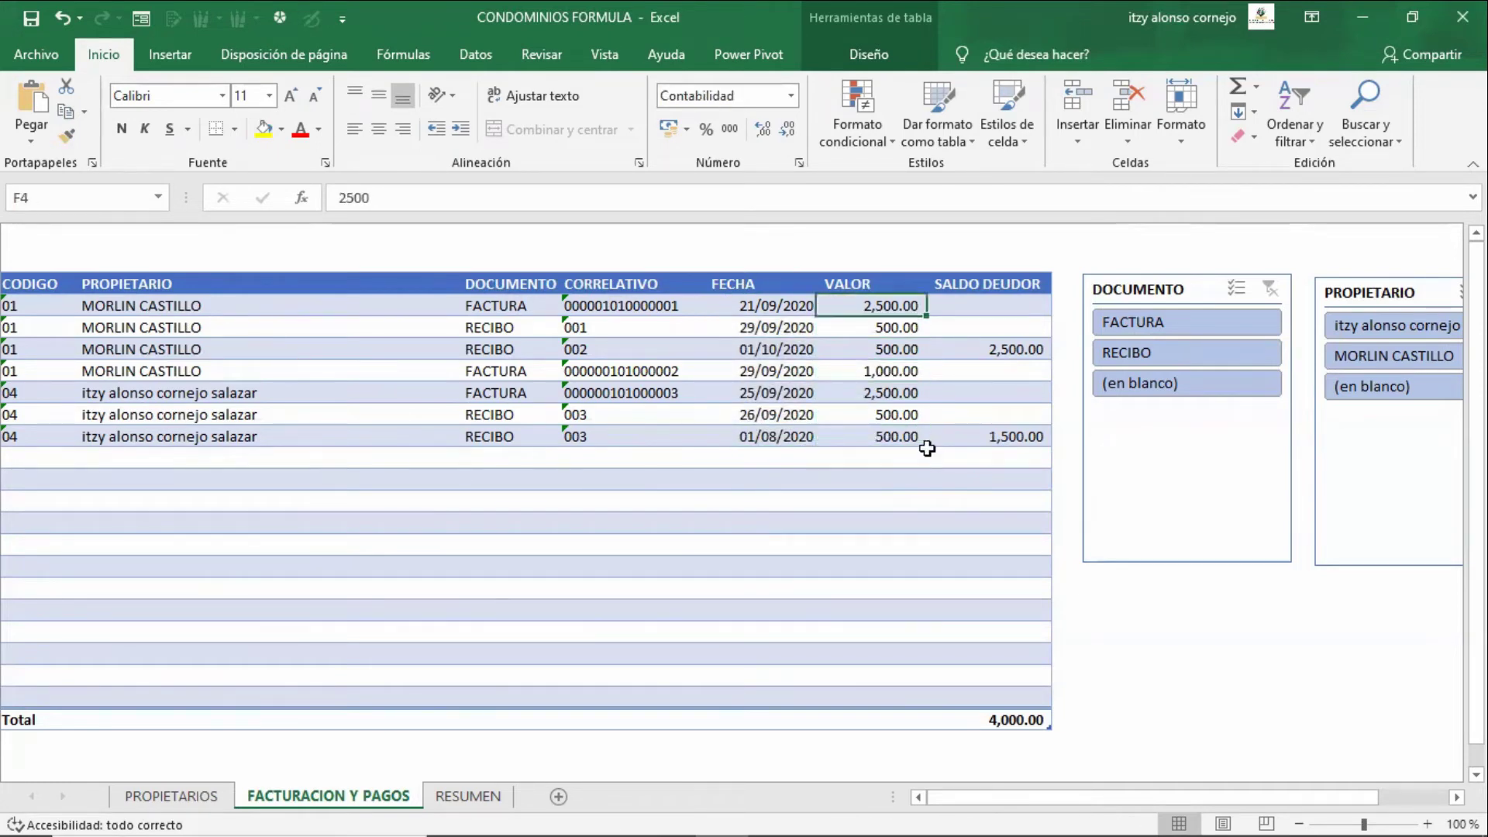
{"action": "key", "text": "Left"}
{"action": "key", "text": "Left"}
{"action": "key", "text": "Left"}
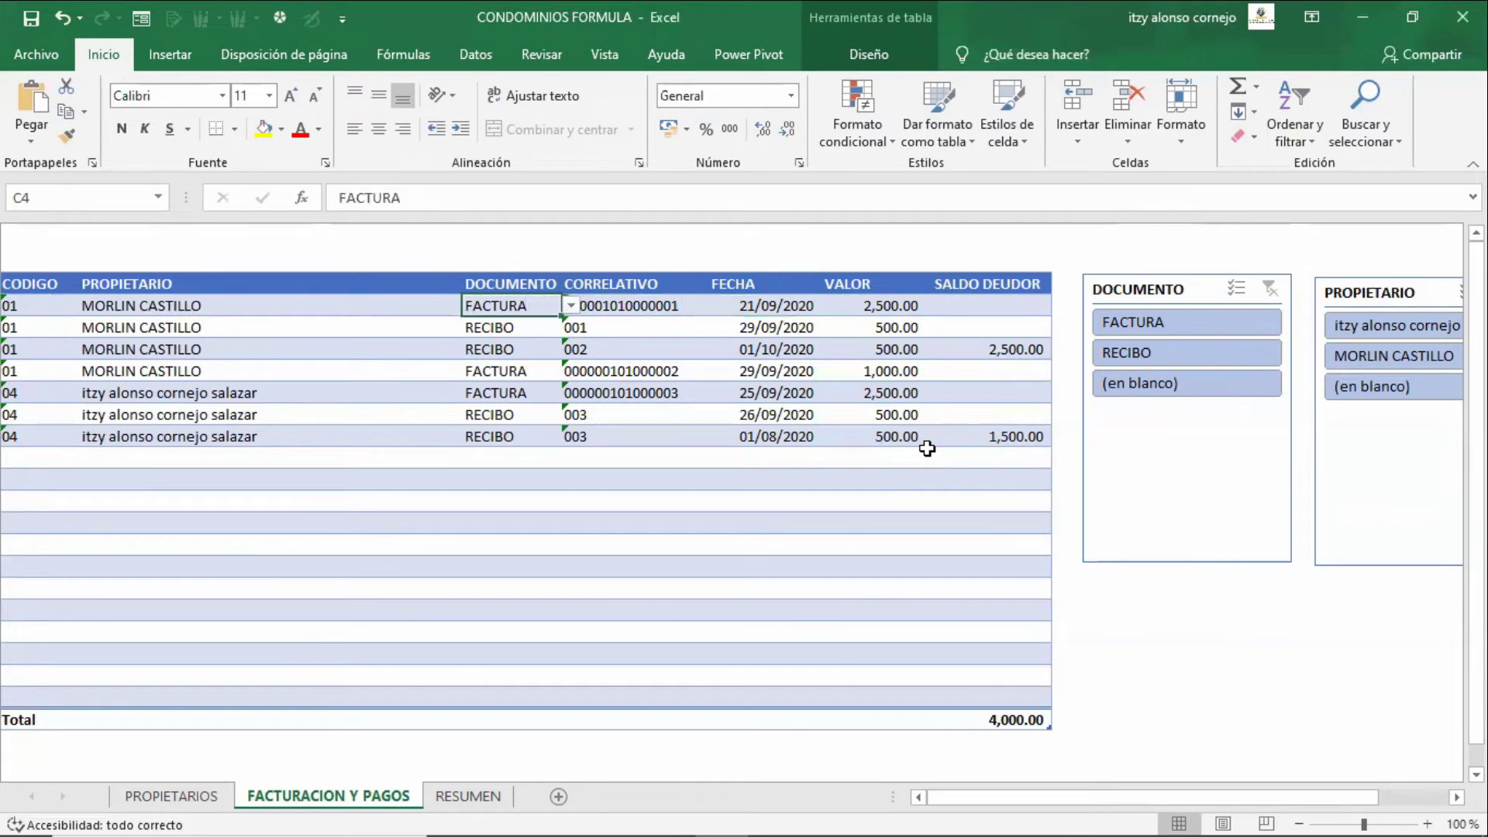
{"action": "key", "text": "Down"}
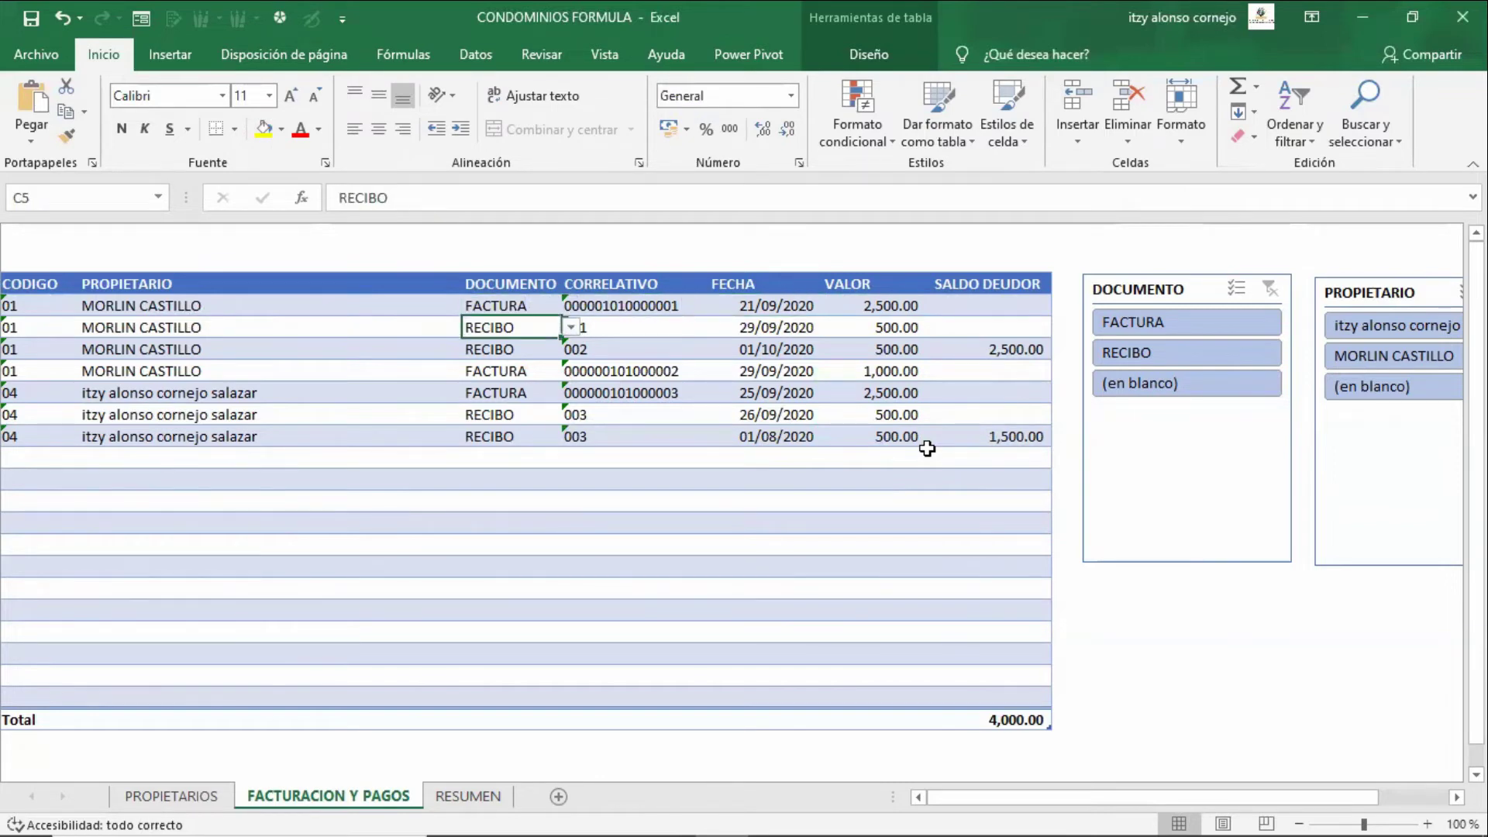
{"action": "key", "text": "Right"}
{"action": "key", "text": "Right"}
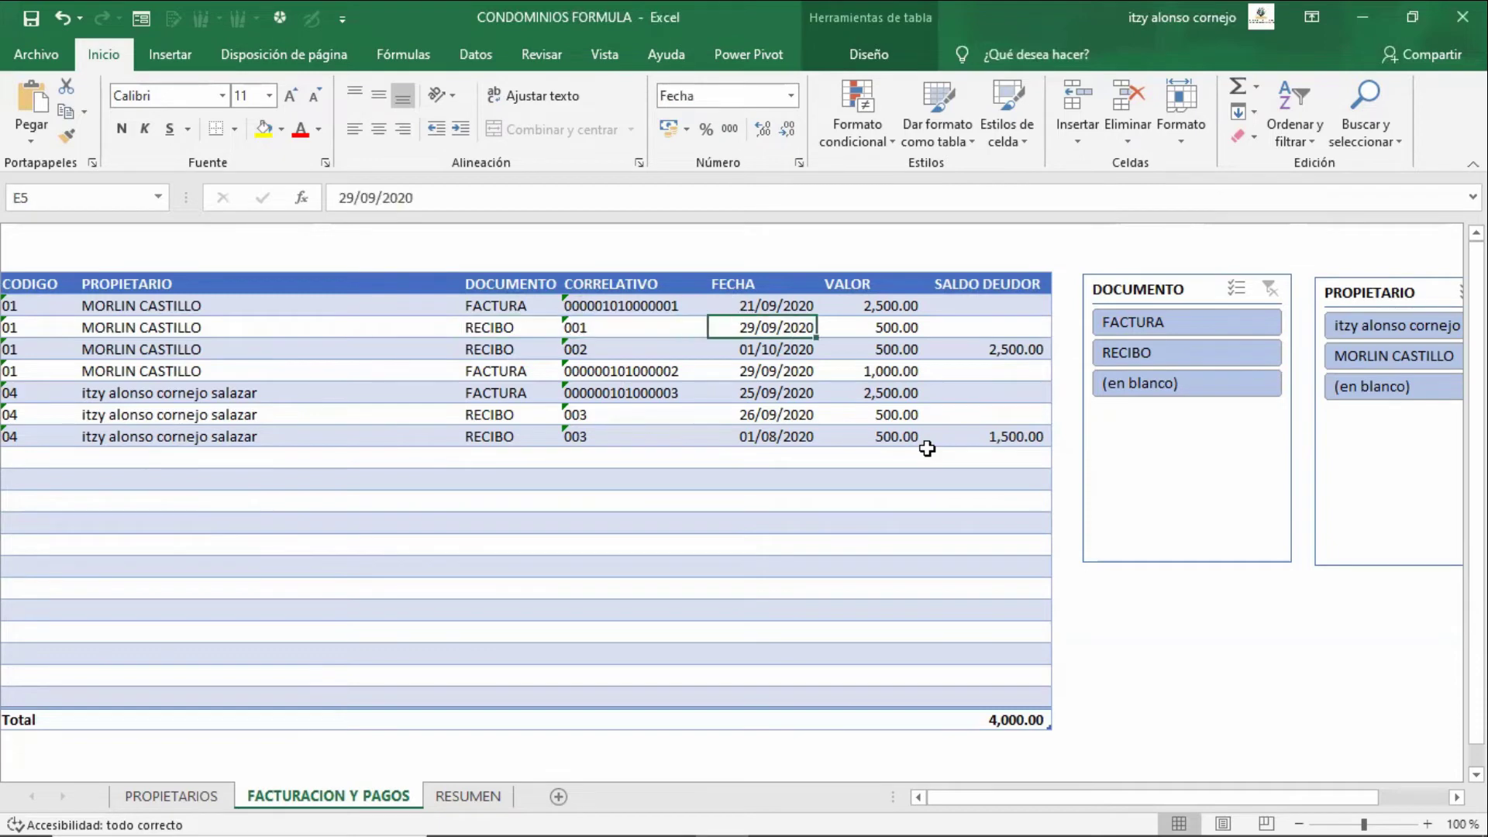
{"action": "key", "text": "Down"}
{"action": "key", "text": "Down"}
{"action": "key", "text": "Down"}
{"action": "key", "text": "Down"}
{"action": "key", "text": "Down"}
{"action": "key", "text": "Left"}
{"action": "key", "text": "Left"}
{"action": "key", "text": "Left"}
{"action": "key", "text": "Left"}
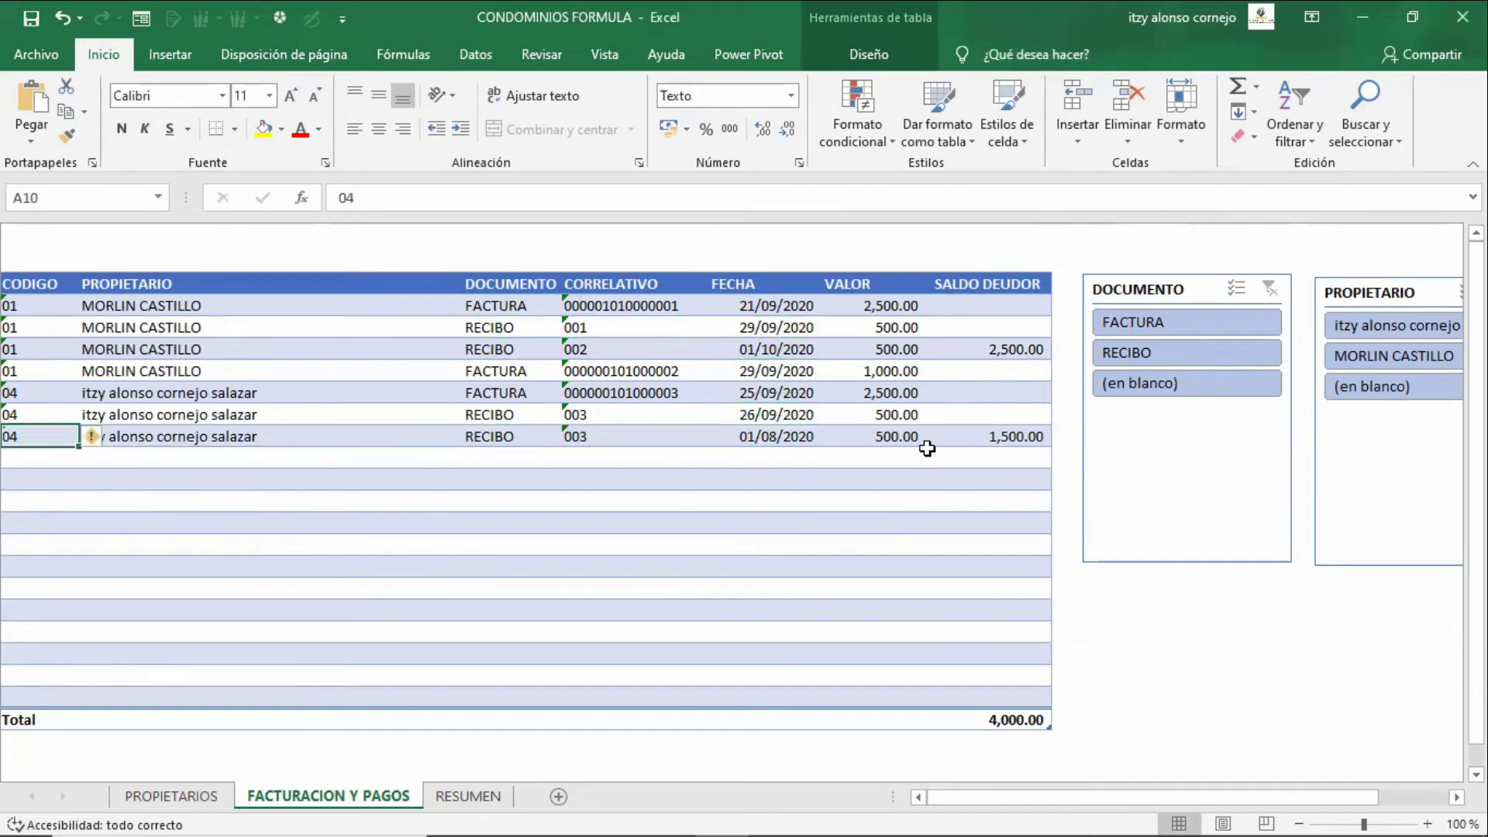
- Add a new row for owner 04, inspecting its balance formula and briefly entering FACTURA
{"action": "key", "text": "Down"}
{"action": "type", "text": "04"}
{"action": "key", "text": "Tab"}
{"action": "key", "text": "Tab"}
{"action": "type", "text": "RECIBO"}
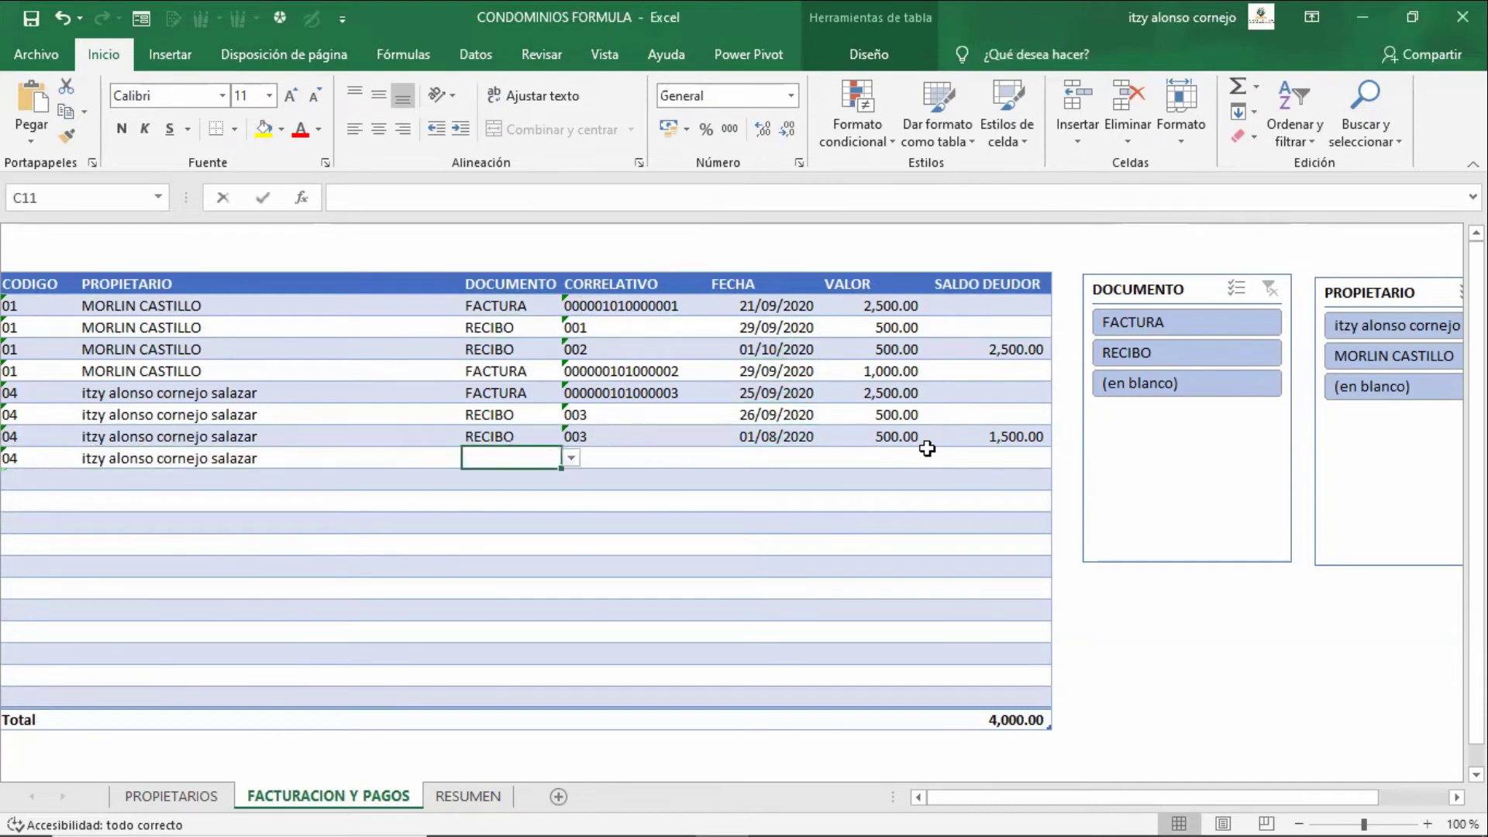
{"action": "key", "text": "Tab"}
{"action": "key", "text": "Right"}
{"action": "key", "text": "Right"}
{"action": "key", "text": "Right"}
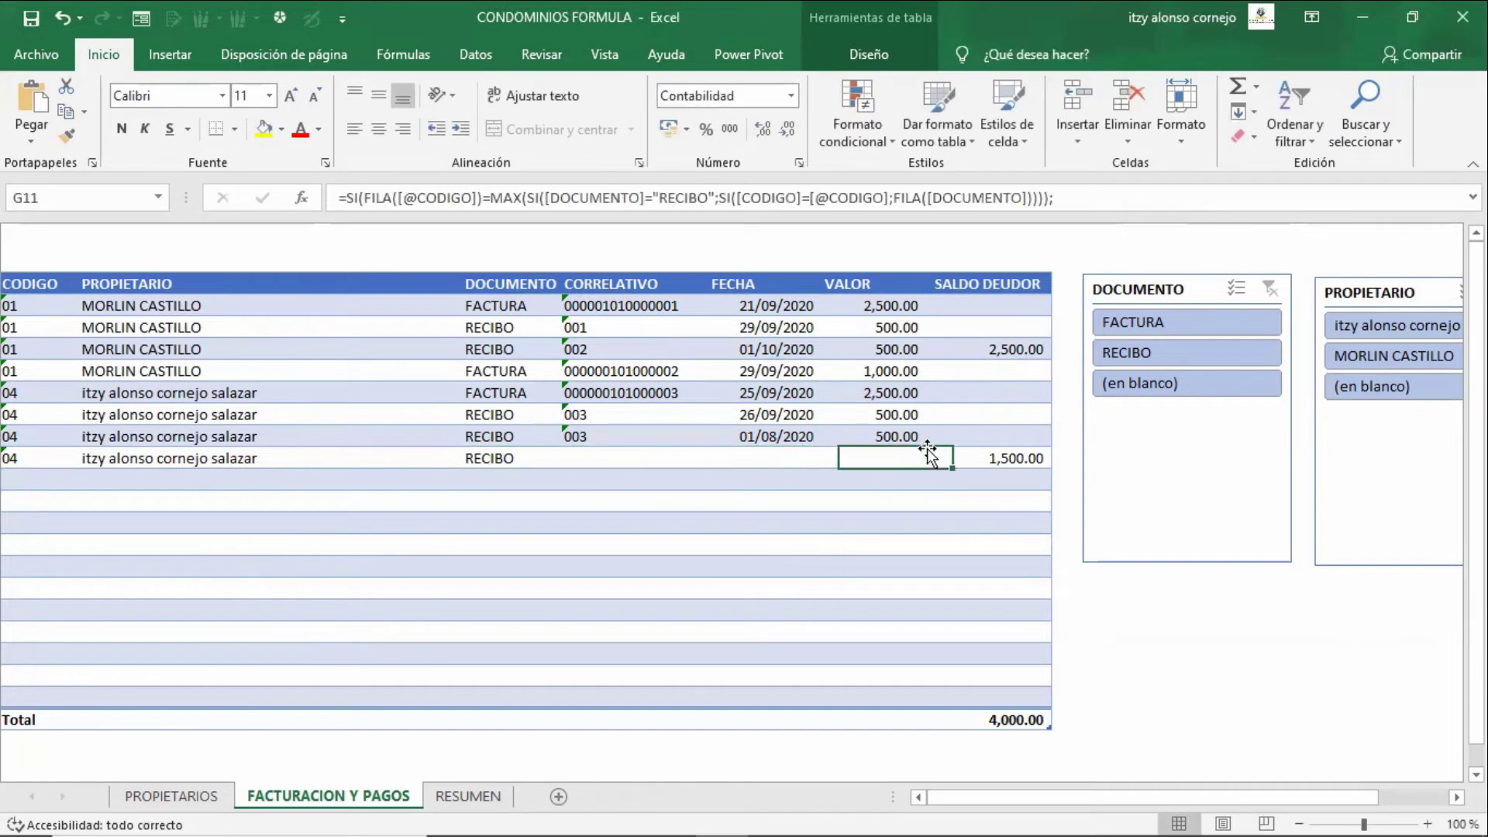
{"action": "key", "text": "Right"}
{"action": "key", "text": "Left"}
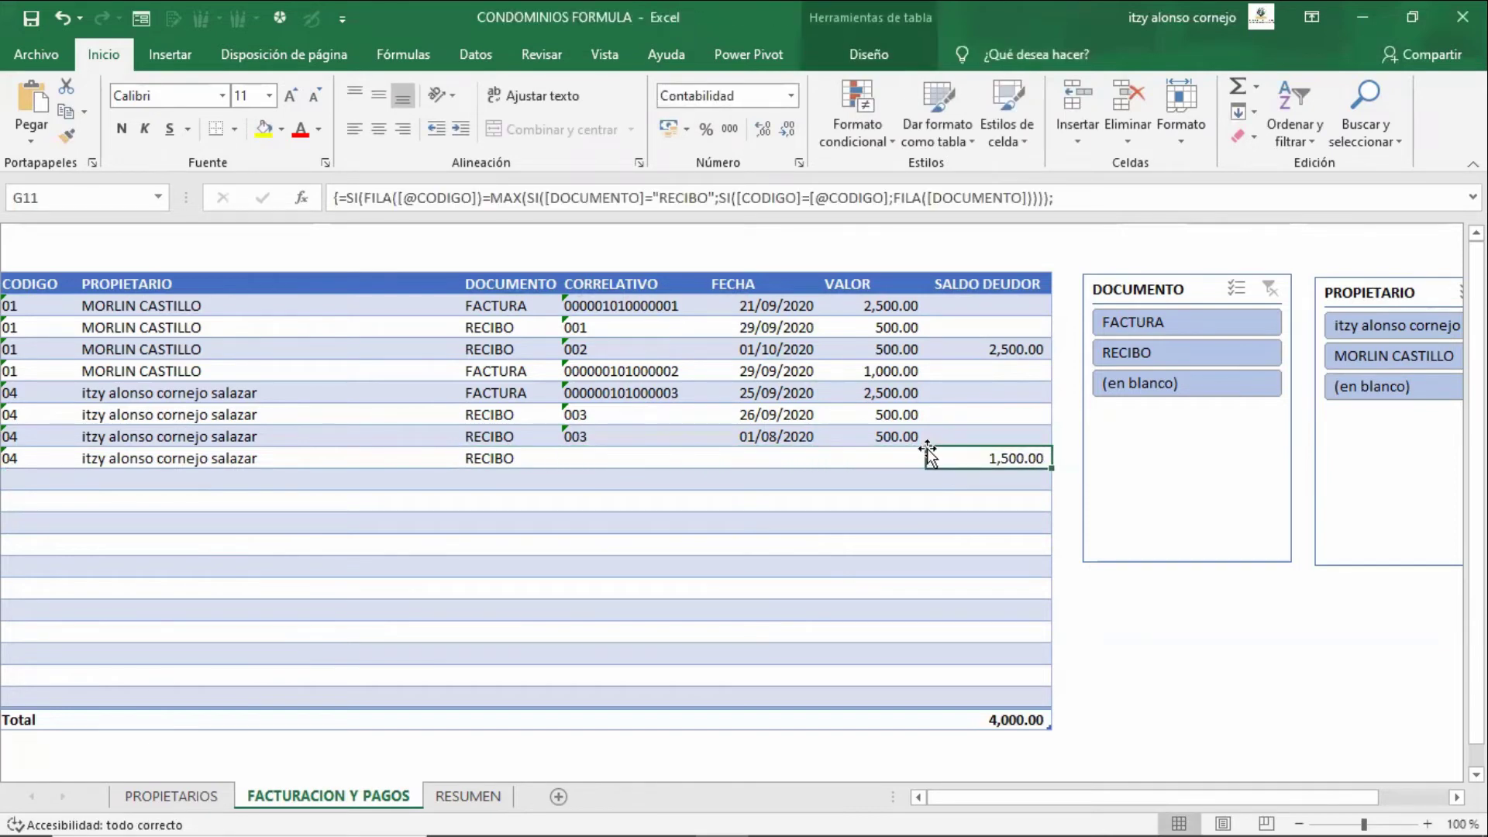
{"action": "key", "text": "Left"}
{"action": "key", "text": "Left"}
{"action": "key", "text": "Left"}
{"action": "key", "text": "Left"}
{"action": "type", "text": "fa"}
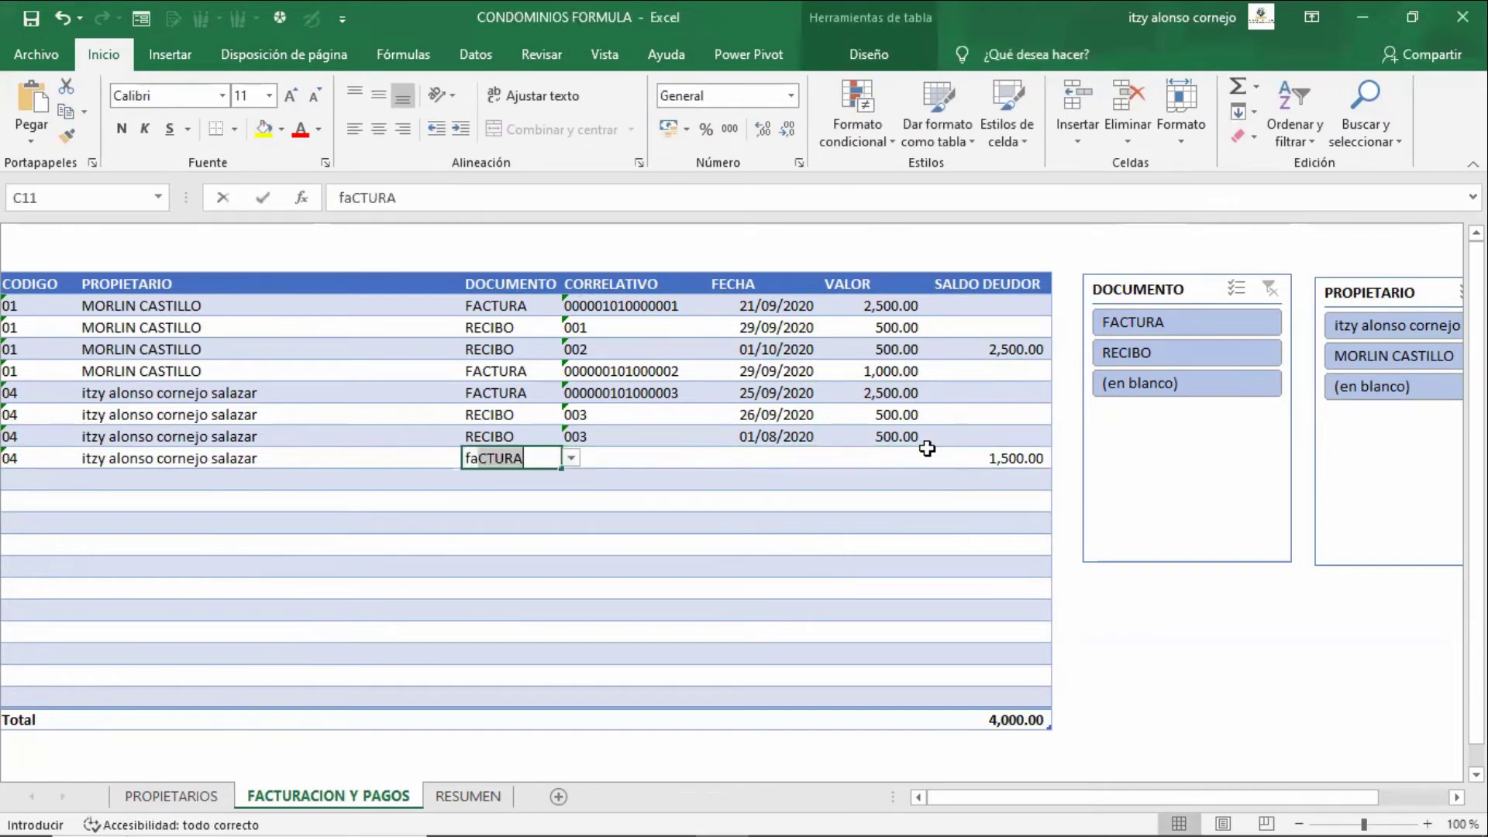
{"action": "key", "text": "Return"}
- Set the document to RECIBO numbered 004 and renumber the previous receipt to 004
{"action": "key", "text": "Up"}
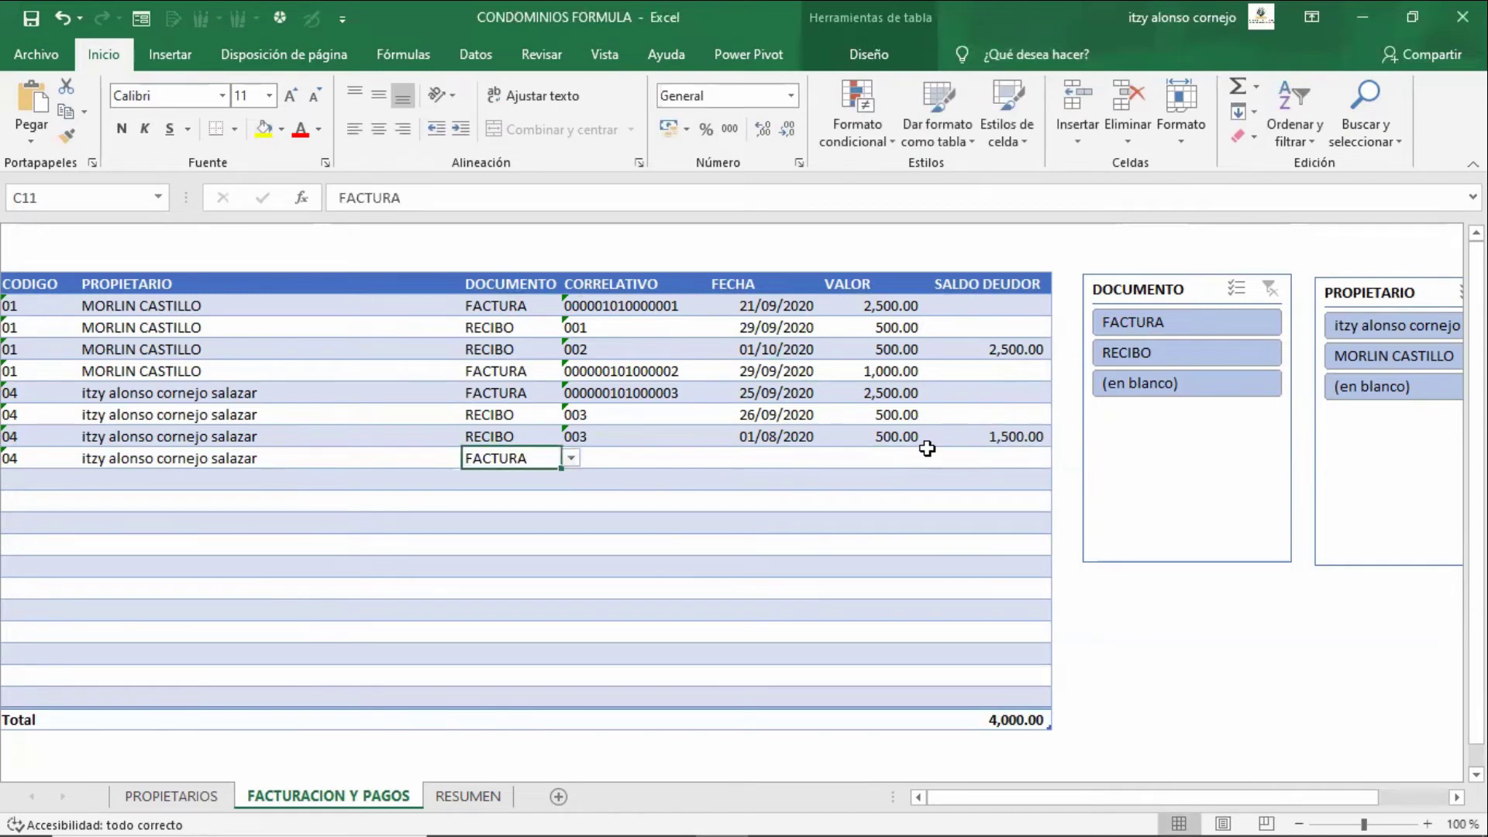
{"action": "type", "text": "rec"}
{"action": "key", "text": "Tab"}
{"action": "type", "text": "00"}
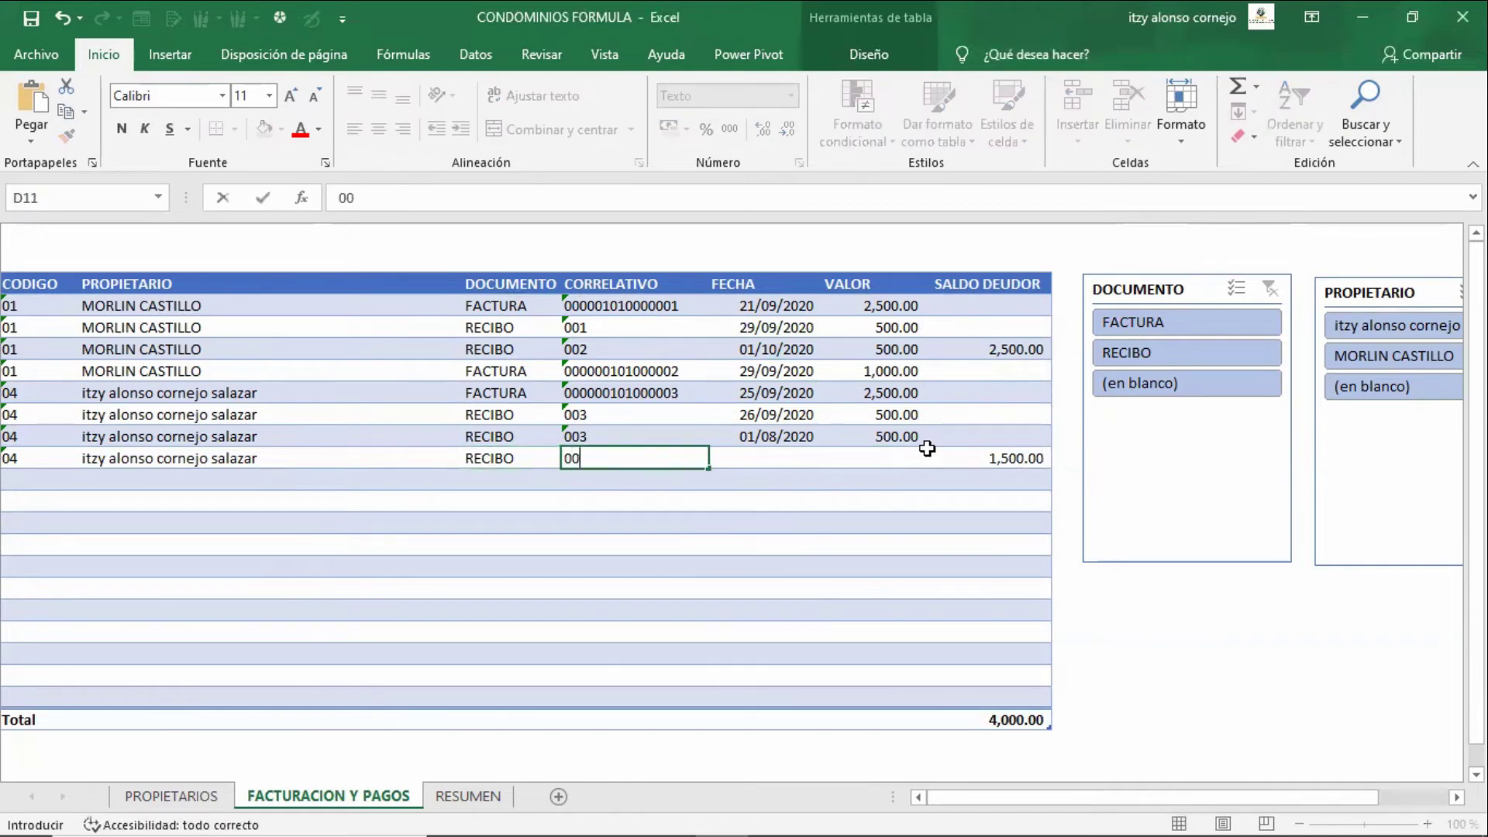
{"action": "type", "text": "4"}
{"action": "key", "text": "Up"}
{"action": "key", "text": "F2"}
{"action": "key", "text": "BackSpace"}
{"action": "type", "text": "4"}
{"action": "key", "text": "ctrl+Return"}
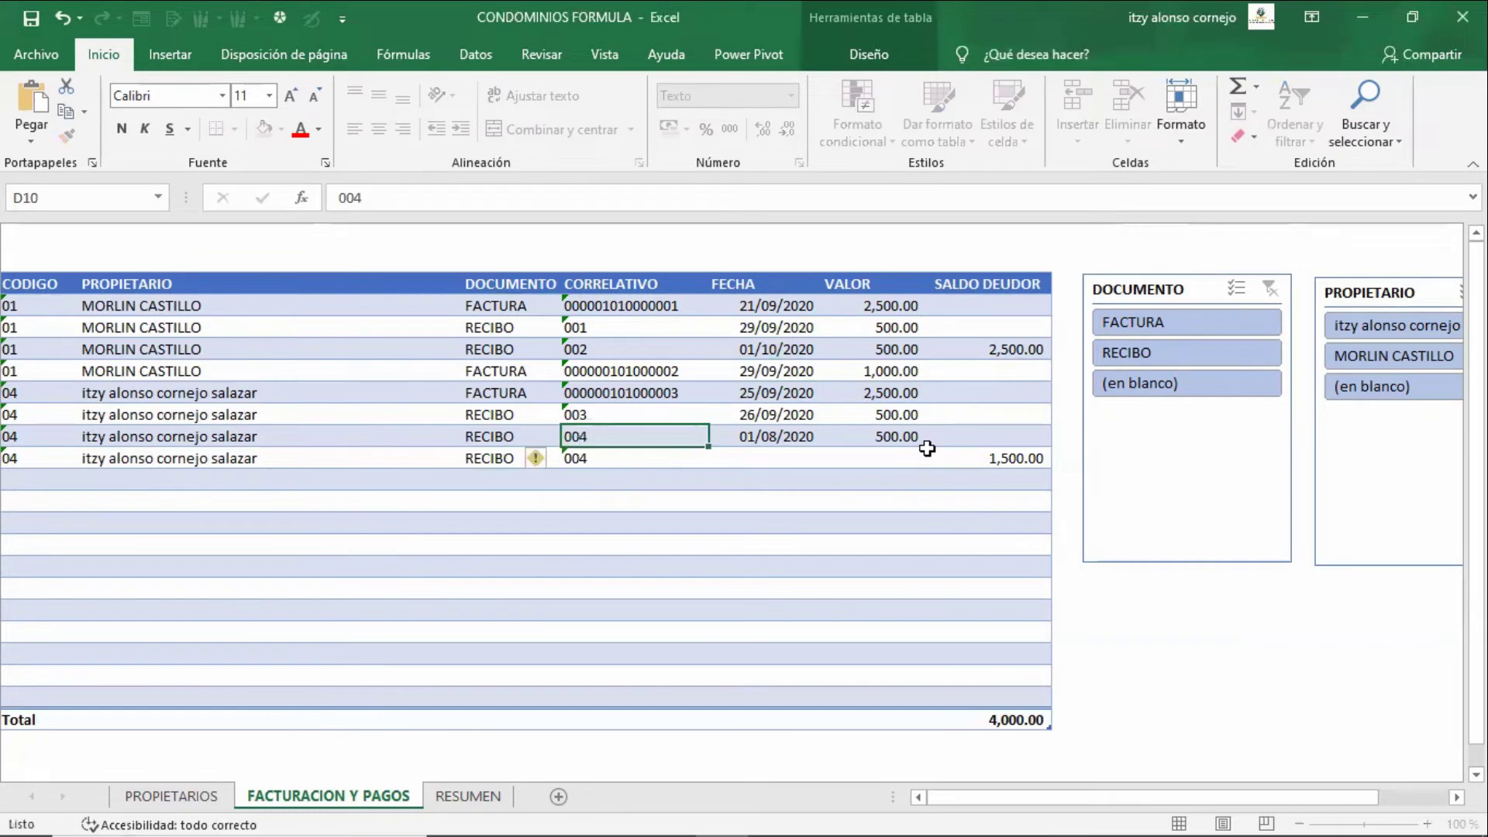
{"action": "key", "text": "Down"}
{"action": "type", "text": "005"}
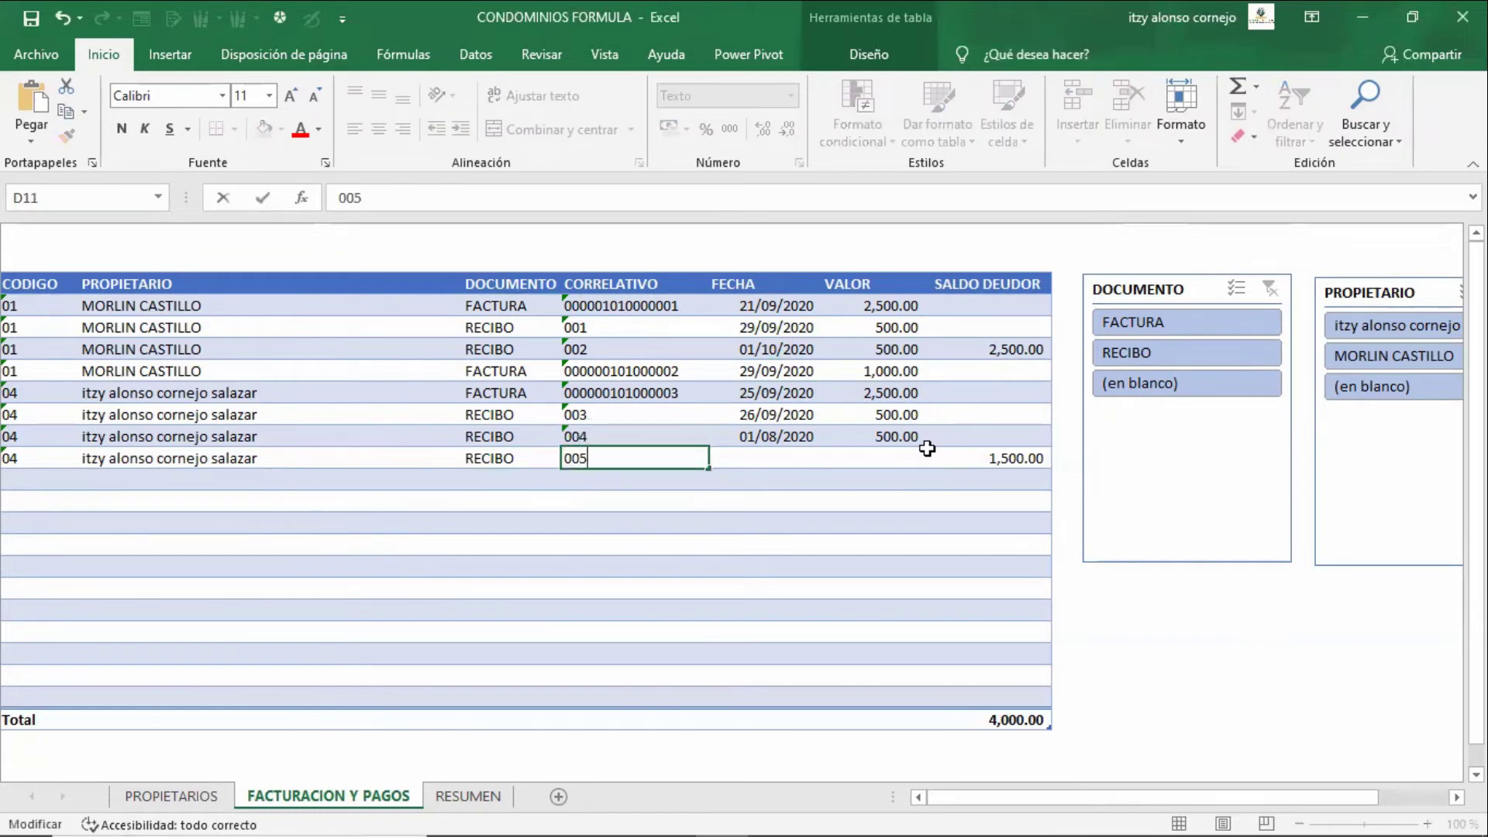
{"action": "key", "text": "Escape"}
- Enter date 21/10/2020 and a 500.00 payment, then review the row
{"action": "key", "text": "Right"}
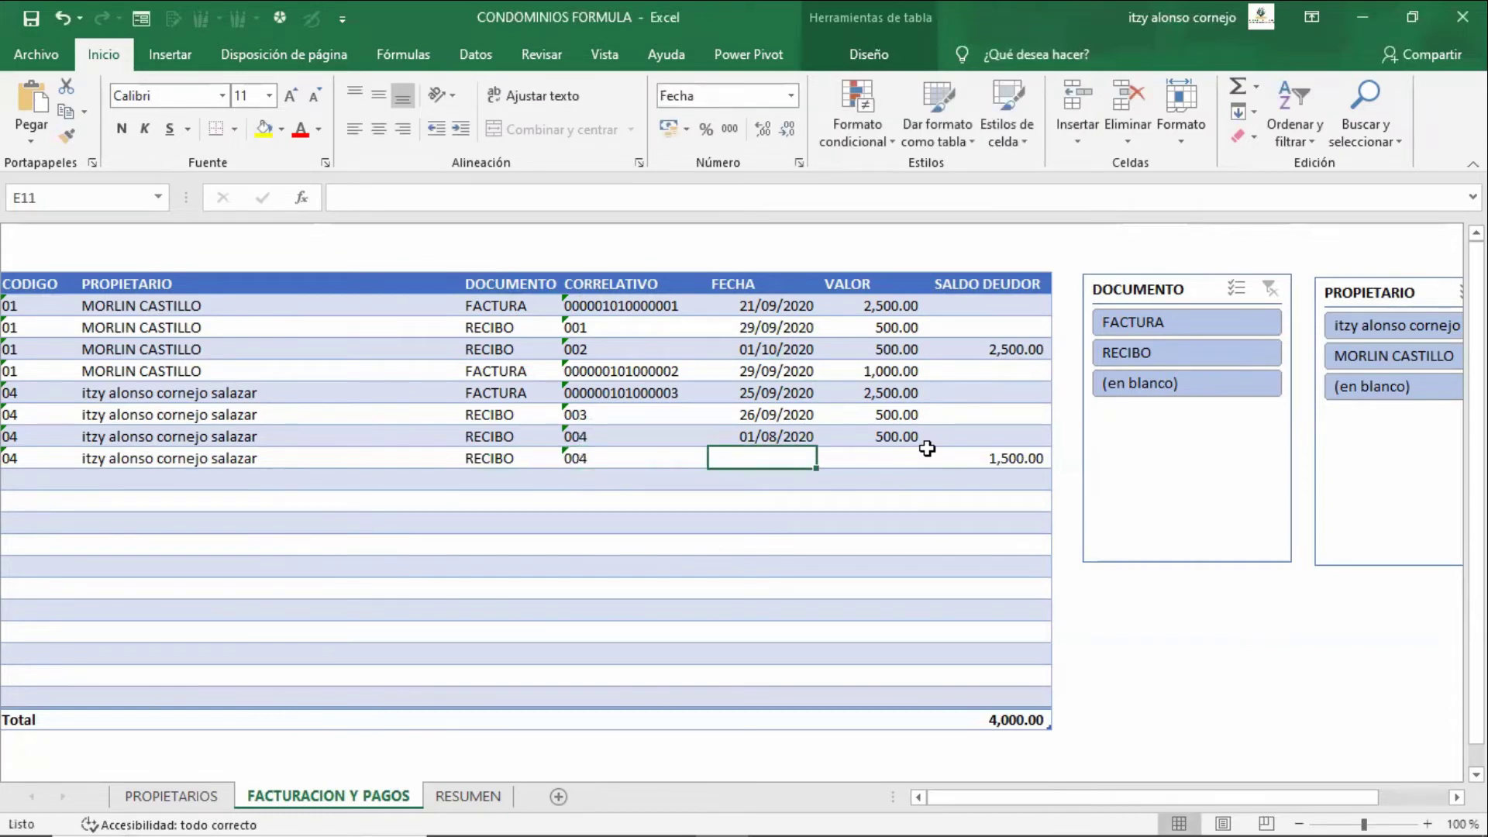
{"action": "type", "text": "21-10"}
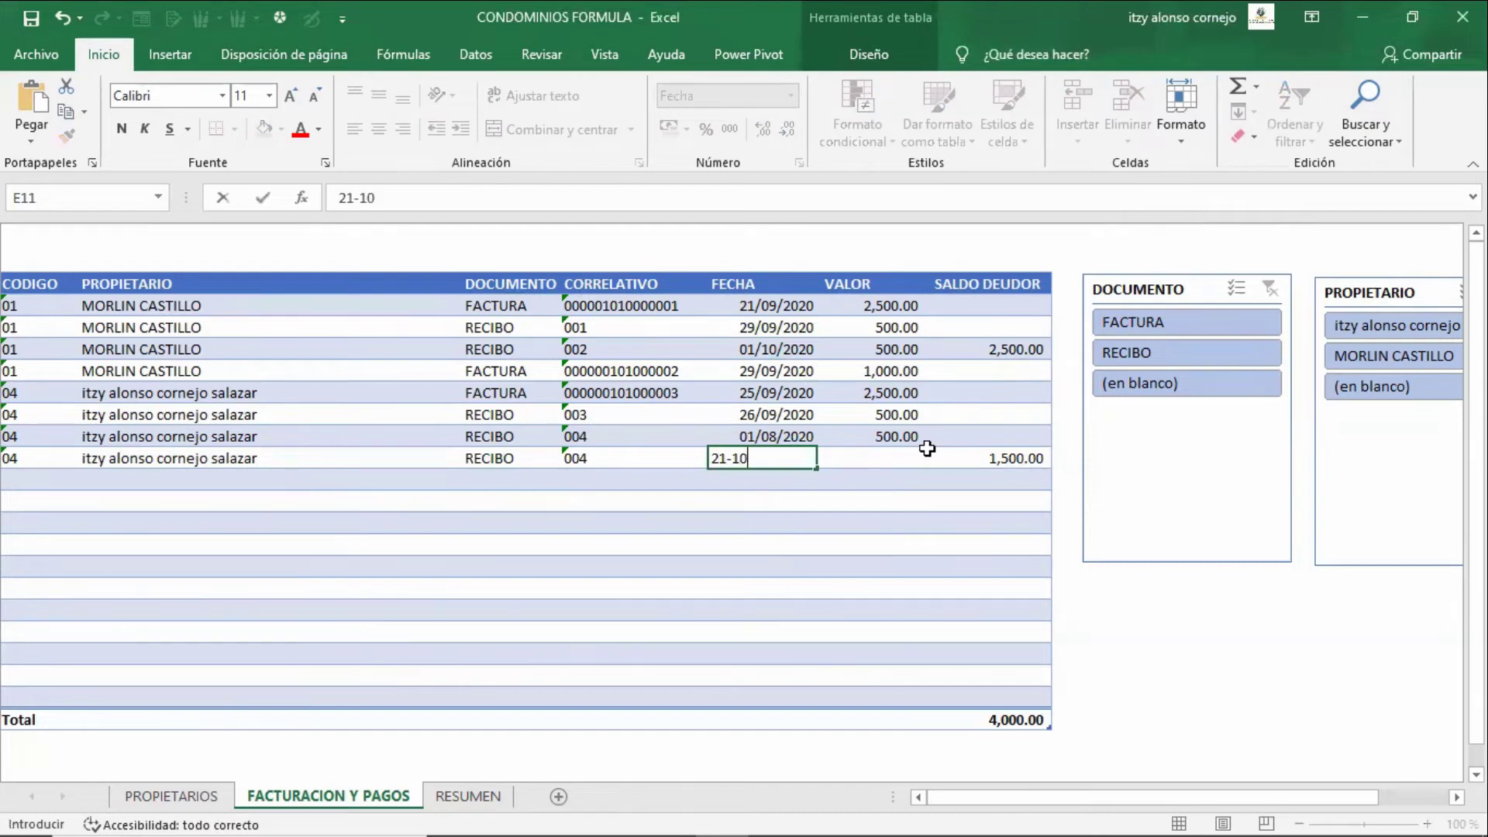
{"action": "type", "text": "-2020"}
{"action": "key", "text": "Tab"}
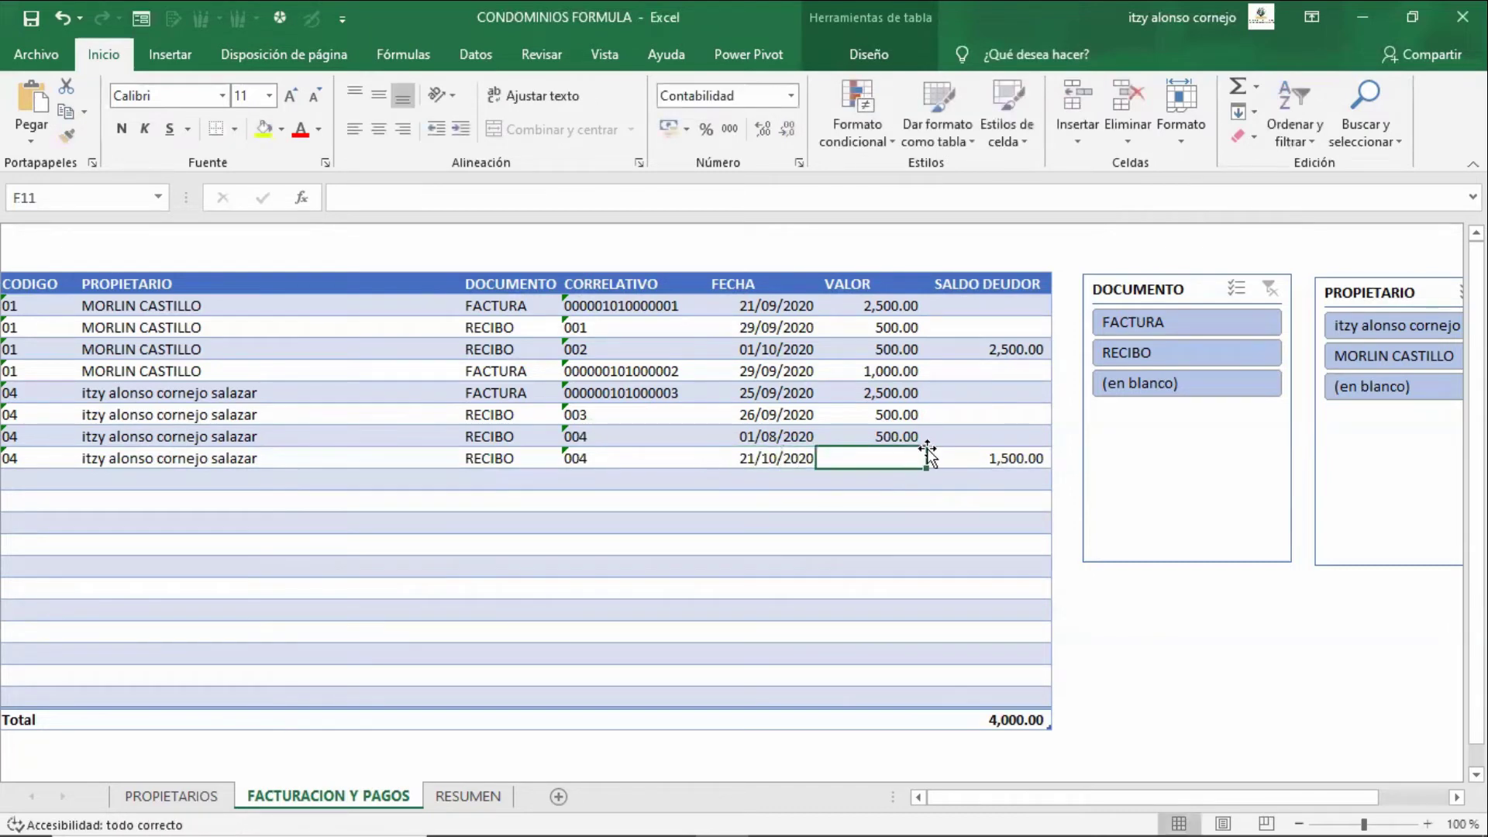
{"action": "type", "text": "500"}
{"action": "key", "text": "Tab"}
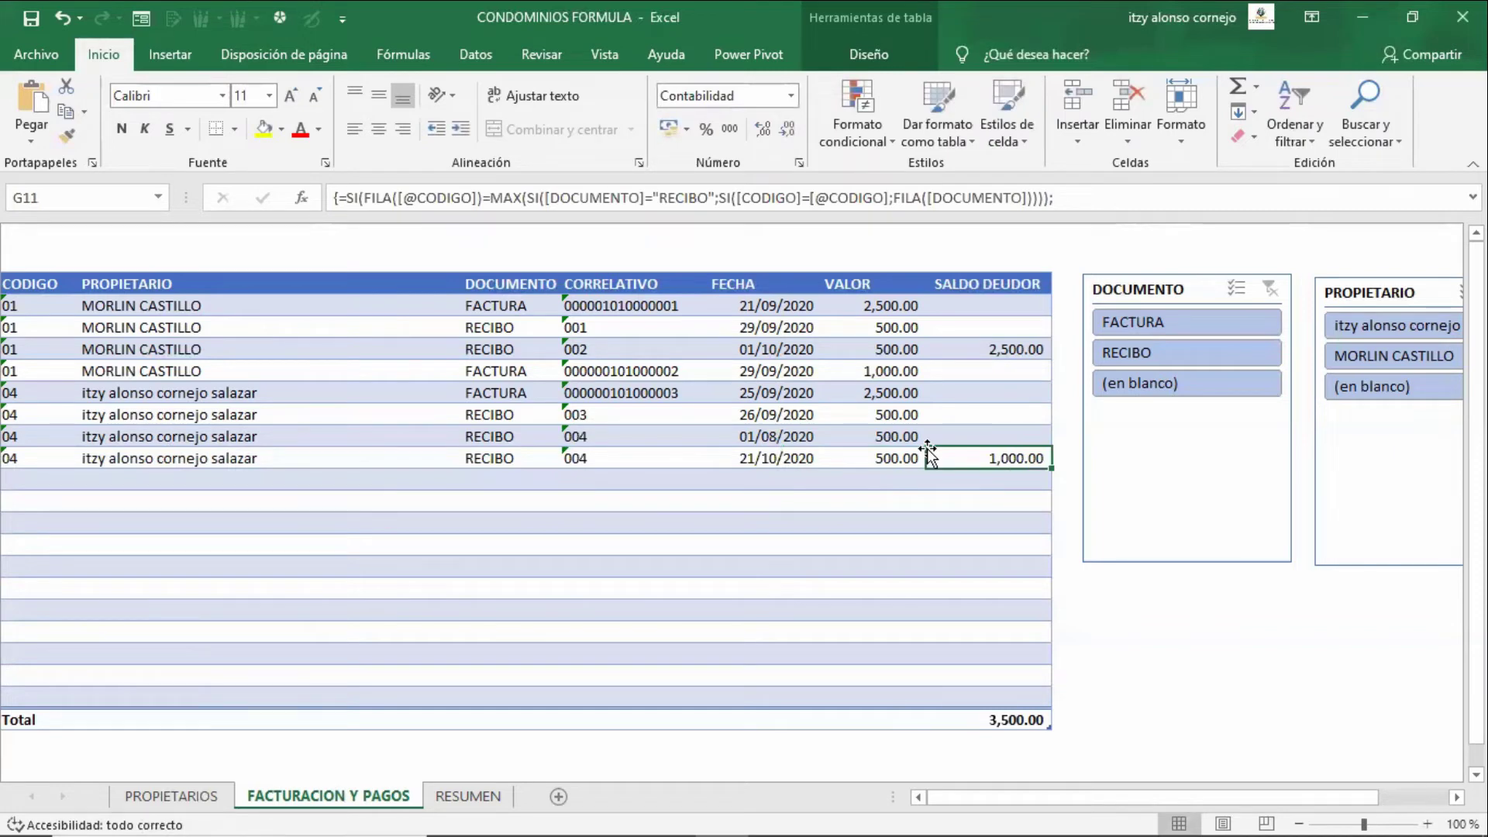
{"action": "key", "text": "Left"}
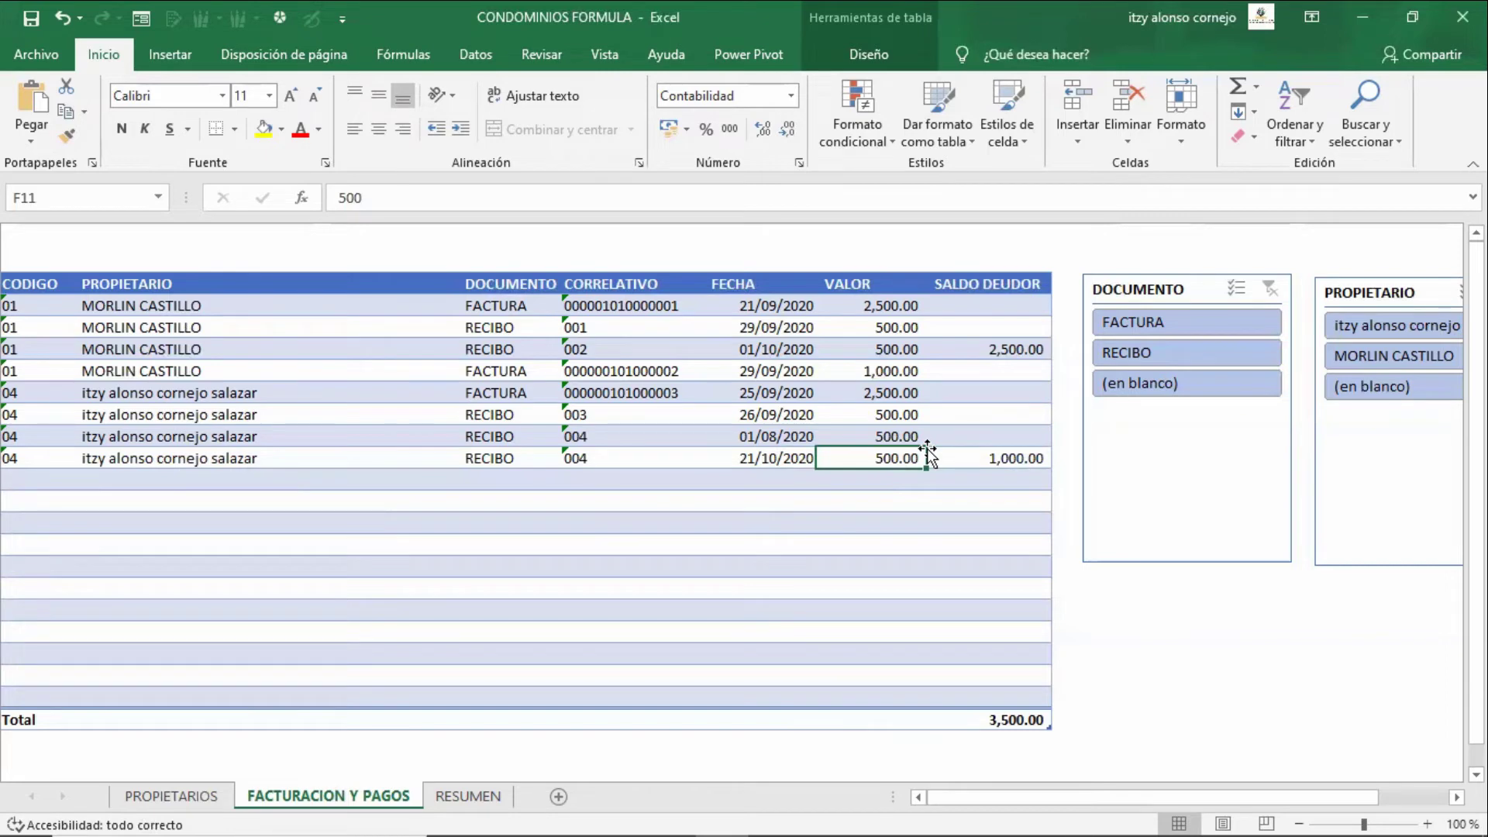
{"action": "key", "text": "Left"}
{"action": "key", "text": "Left"}
{"action": "key", "text": "Left"}
{"action": "key", "text": "Left"}
{"action": "key", "text": "Left"}
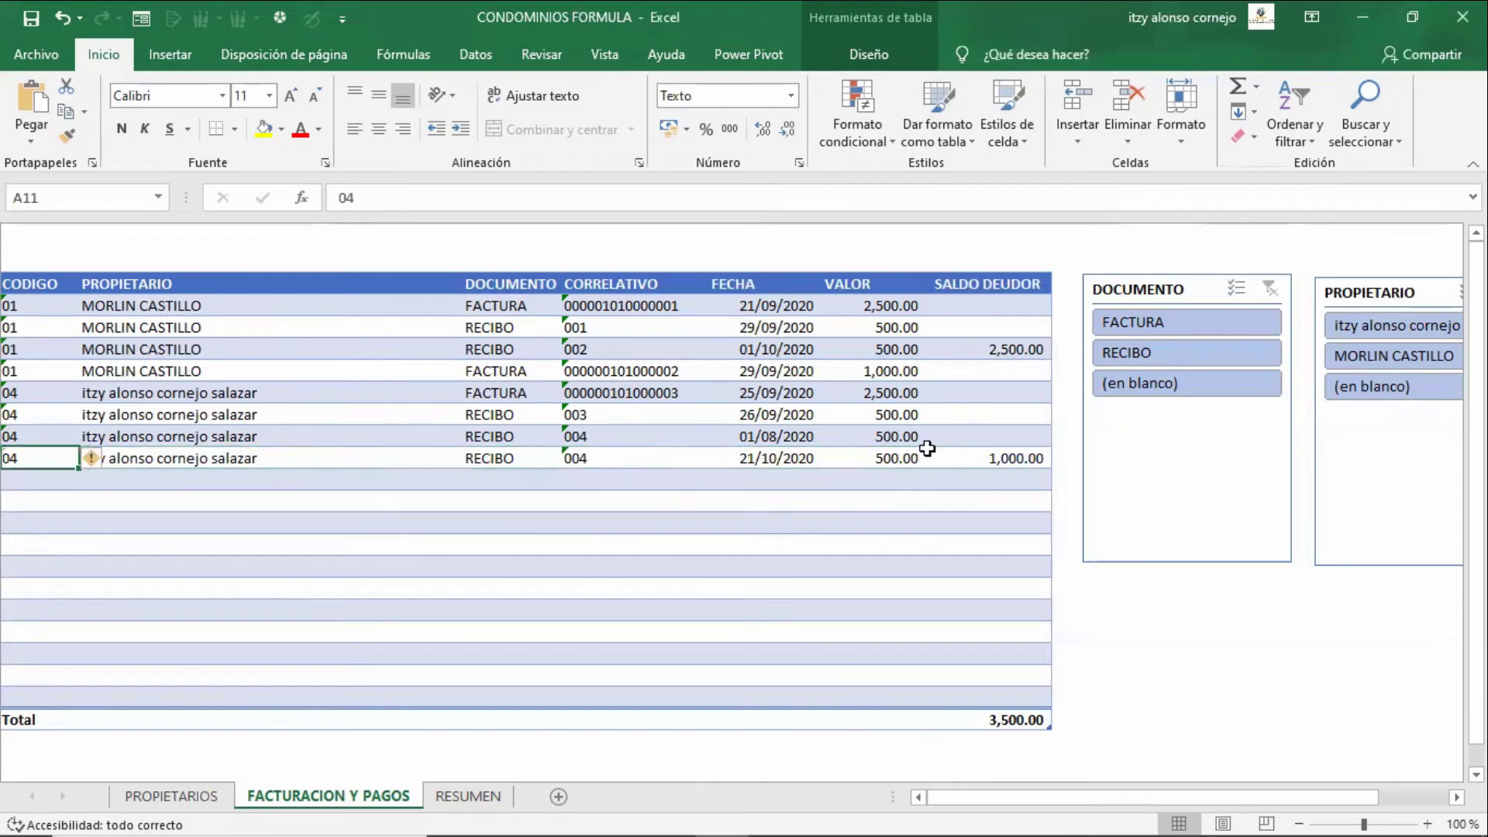
{"action": "key", "text": "Right"}
{"action": "key", "text": "Right"}
{"action": "key", "text": "Right"}
{"action": "key", "text": "Right"}
{"action": "key", "text": "Right"}
{"action": "key", "text": "Right"}
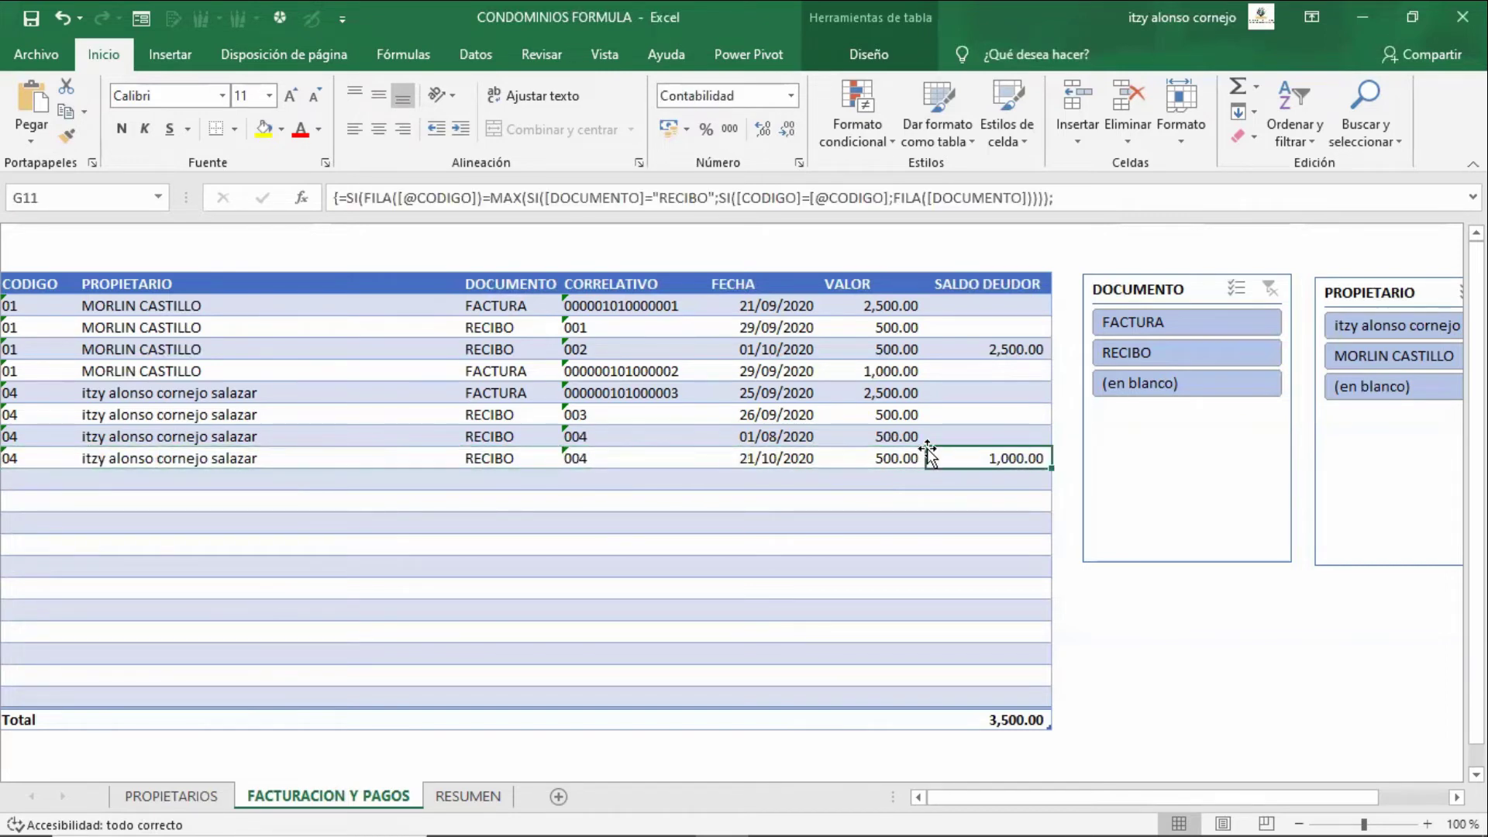
{"action": "key", "text": "Up"}
{"action": "key", "text": "Up"}
{"action": "key", "text": "Up"}
{"action": "key", "text": "Up"}
{"action": "key", "text": "Up"}
{"action": "key", "text": "Up"}
{"action": "key", "text": "Up"}
{"action": "key", "text": "F2"}
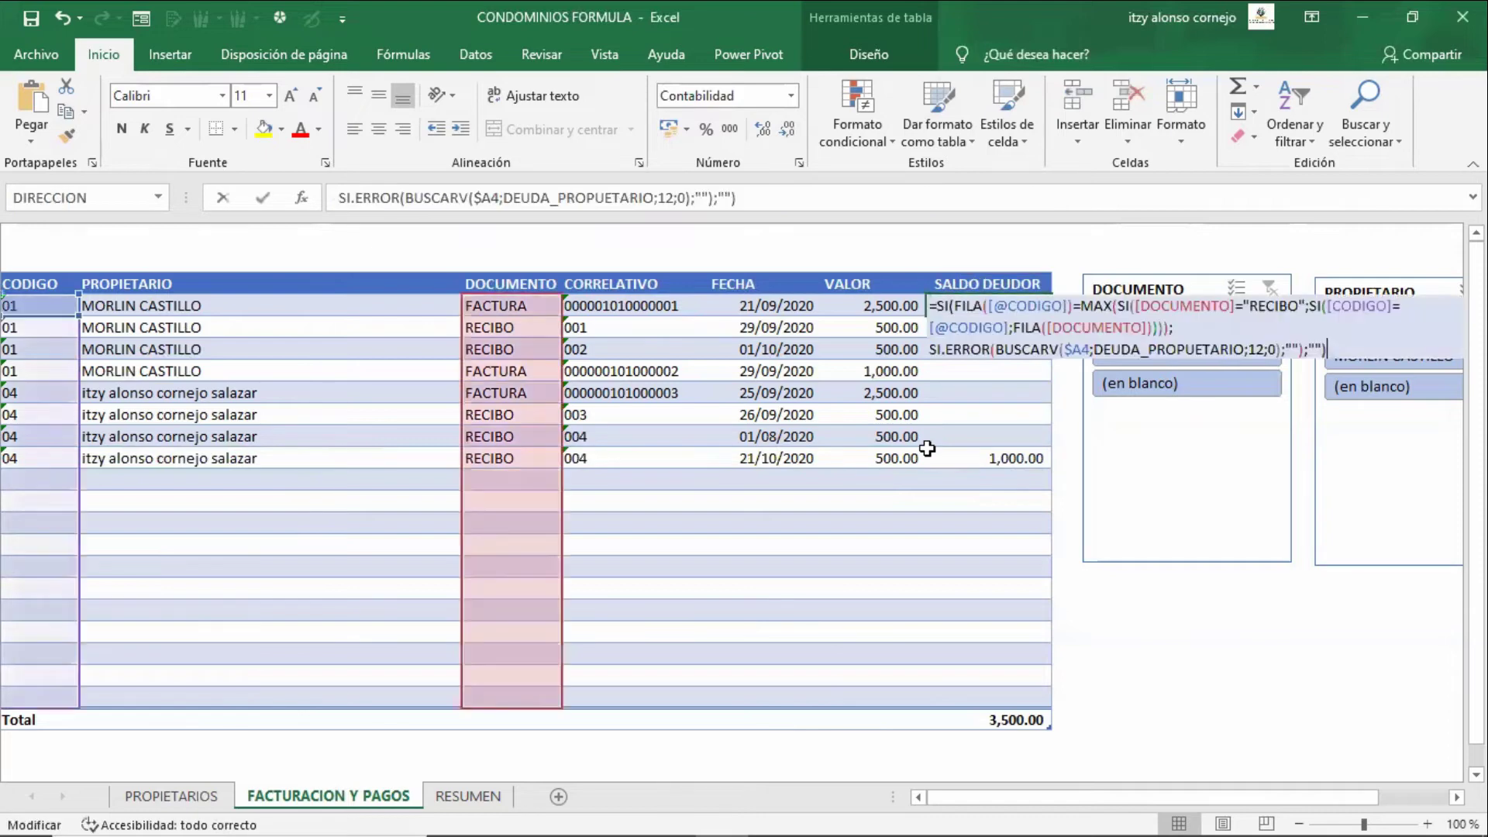
{"action": "key", "text": "Up"}
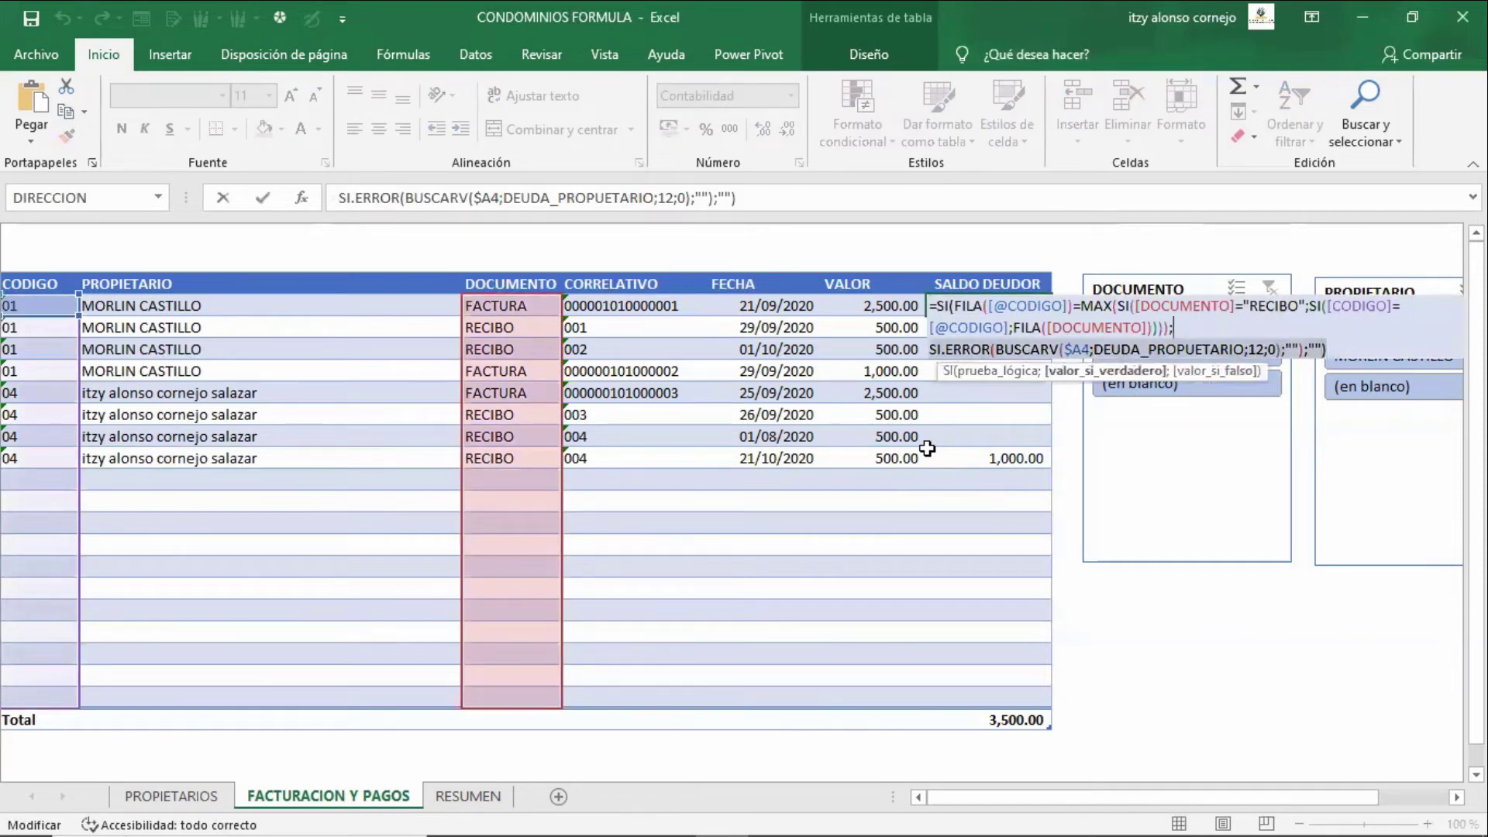
{"action": "key", "text": "Up"}
{"action": "key", "text": "Left"}
{"action": "key", "text": "Left"}
{"action": "key", "text": "Left"}
{"action": "key", "text": "Left"}
{"action": "key", "text": "Left"}
{"action": "key", "text": "Left"}
{"action": "key", "text": "Left"}
{"action": "key", "text": "Left"}
{"action": "key", "text": "Left"}
{"action": "key", "text": "Left"}
{"action": "key", "text": "Left"}
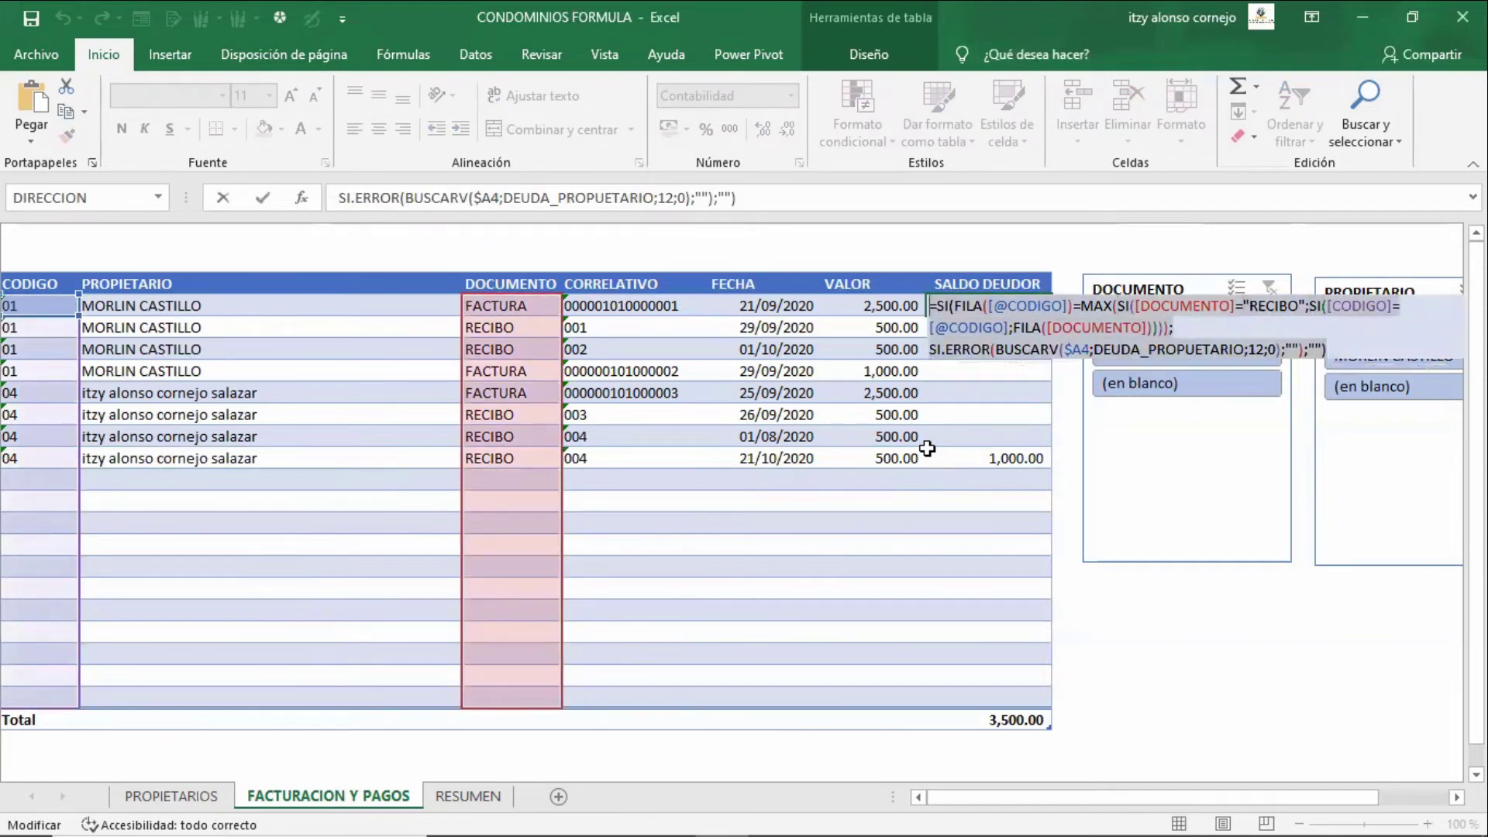
{"action": "key", "text": "ctrl+shift+Return"}
{"action": "key", "text": "Right"}
{"action": "key", "text": "Up"}
{"action": "key", "text": "Up"}
{"action": "key", "text": "Up"}
{"action": "key", "text": "Left"}
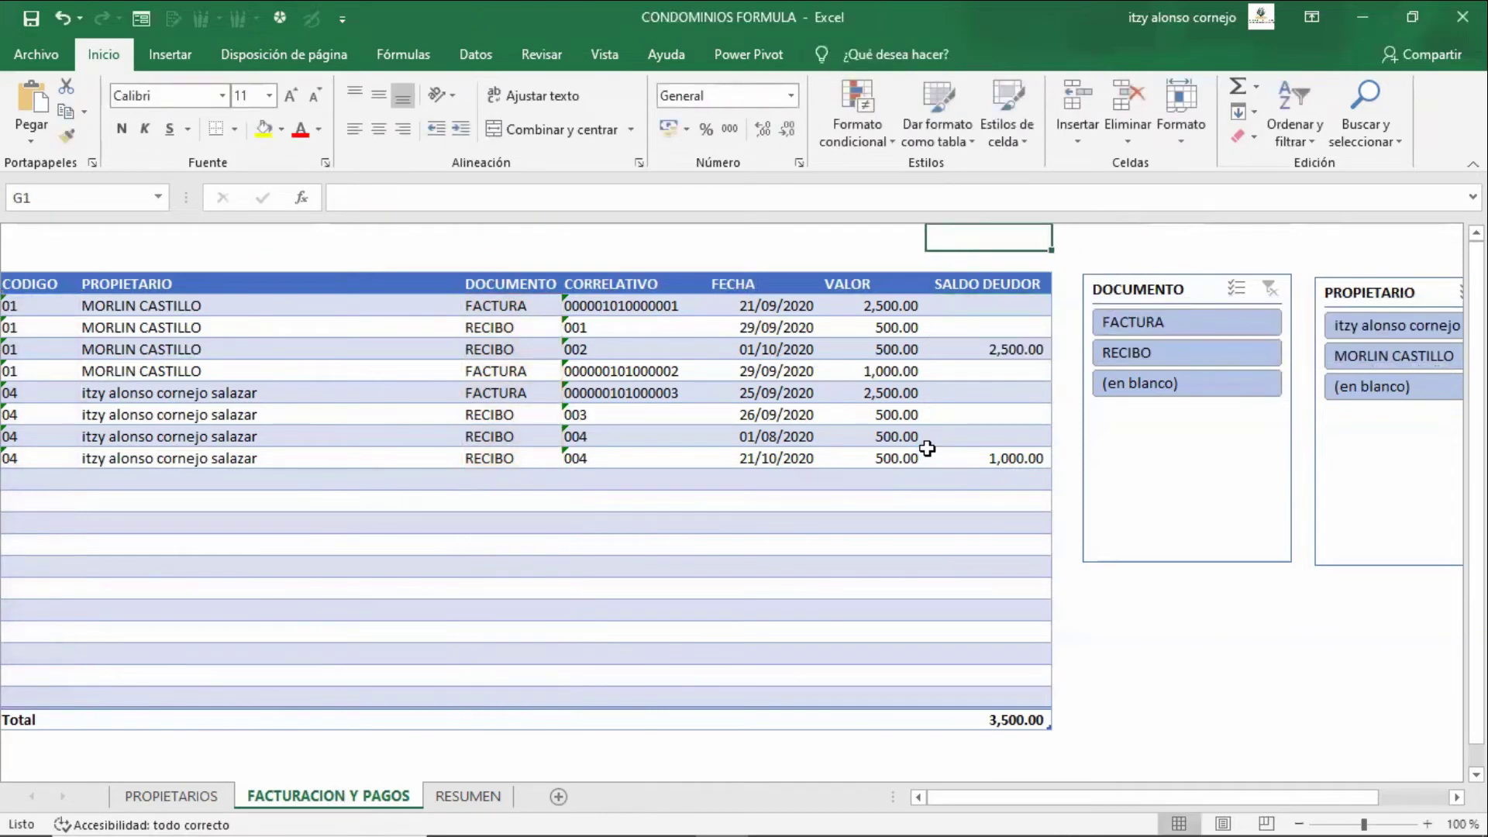
{"action": "key", "text": "Down"}
{"action": "key", "text": "Down"}
{"action": "key", "text": "Down"}
{"action": "key", "text": "Down"}
{"action": "key", "text": "Down"}
{"action": "key", "text": "Down"}
{"action": "key", "text": "Down"}
{"action": "key", "text": "Down"}
{"action": "key", "text": "Down"}
{"action": "key", "text": "Down"}
{"action": "key", "text": "Down"}
{"action": "key", "text": "Down"}
{"action": "key", "text": "Down"}
{"action": "key", "text": "Down"}
{"action": "key", "text": "Down"}
{"action": "key", "text": "Down"}
{"action": "key", "text": "Down"}
{"action": "key", "text": "Down"}
{"action": "key", "text": "Down"}
{"action": "key", "text": "Down"}
{"action": "key", "text": "Down"}
{"action": "key", "text": "Down"}
{"action": "key", "text": "Down"}
{"action": "key", "text": "Down"}
{"action": "key", "text": "Down"}
{"action": "key", "text": "Down"}
{"action": "key", "text": "Down"}
{"action": "key", "text": "Down"}
{"action": "key", "text": "Down"}
{"action": "key", "text": "Down"}
{"action": "key", "text": "Down"}
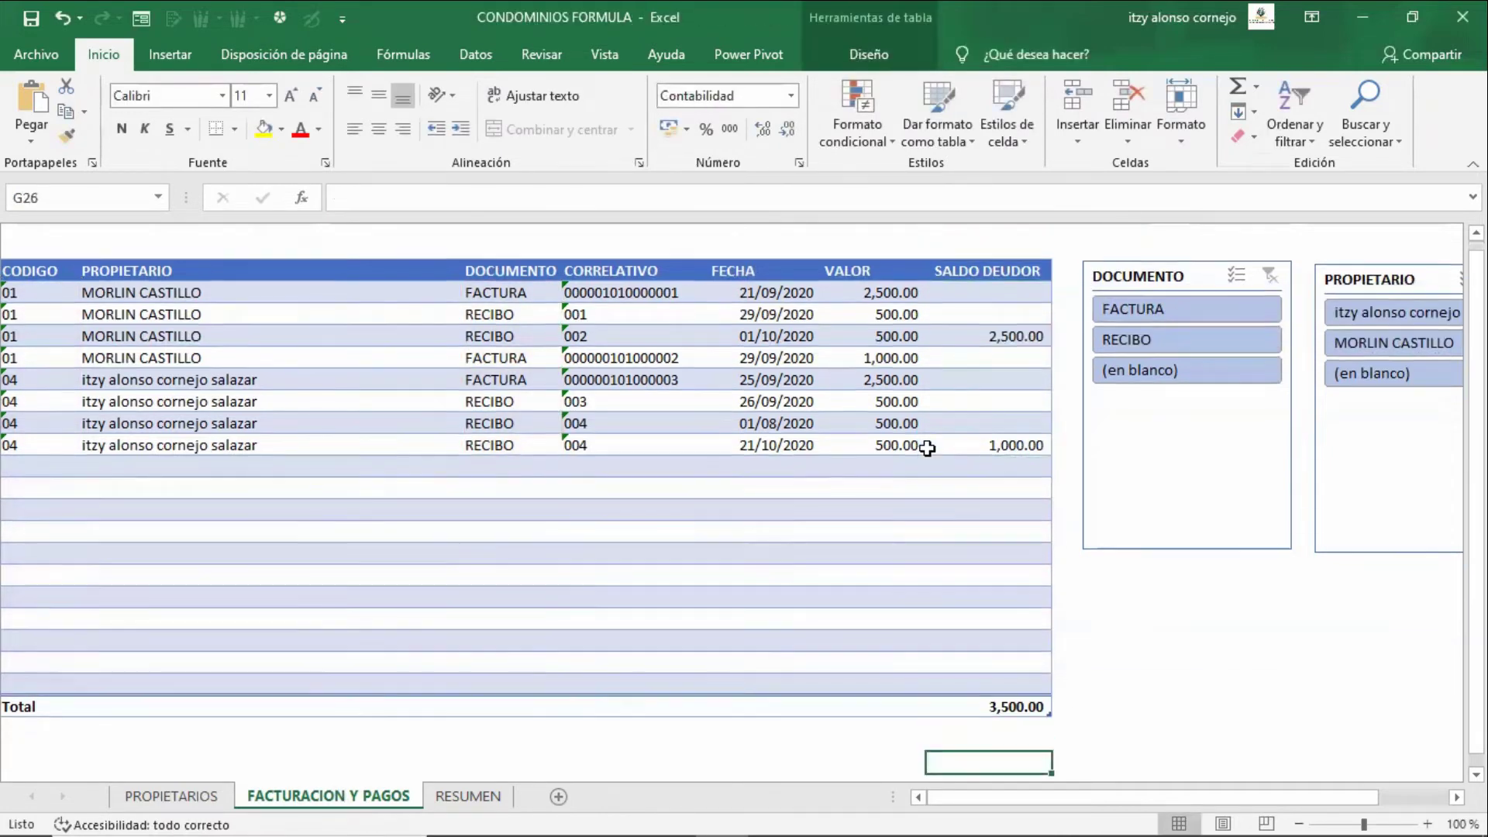
{"action": "key", "text": "Left"}
{"action": "key", "text": "Left"}
{"action": "key", "text": "Left"}
{"action": "key", "text": "Up"}
{"action": "key", "text": "Up"}
{"action": "key", "text": "F2"}
{"action": "type", "text": "=SI(FILA([@CODIGO])=MAX(SI([DOCUMENTO]=\"RECIBO\";SI([CODIGO]=[@CODIGO];FILA([DOCUMENTO])))); SI.ERROR(BUSCARV($A4;DEUDA_PROPUETARIO;12;0);\"\");\"\")"}
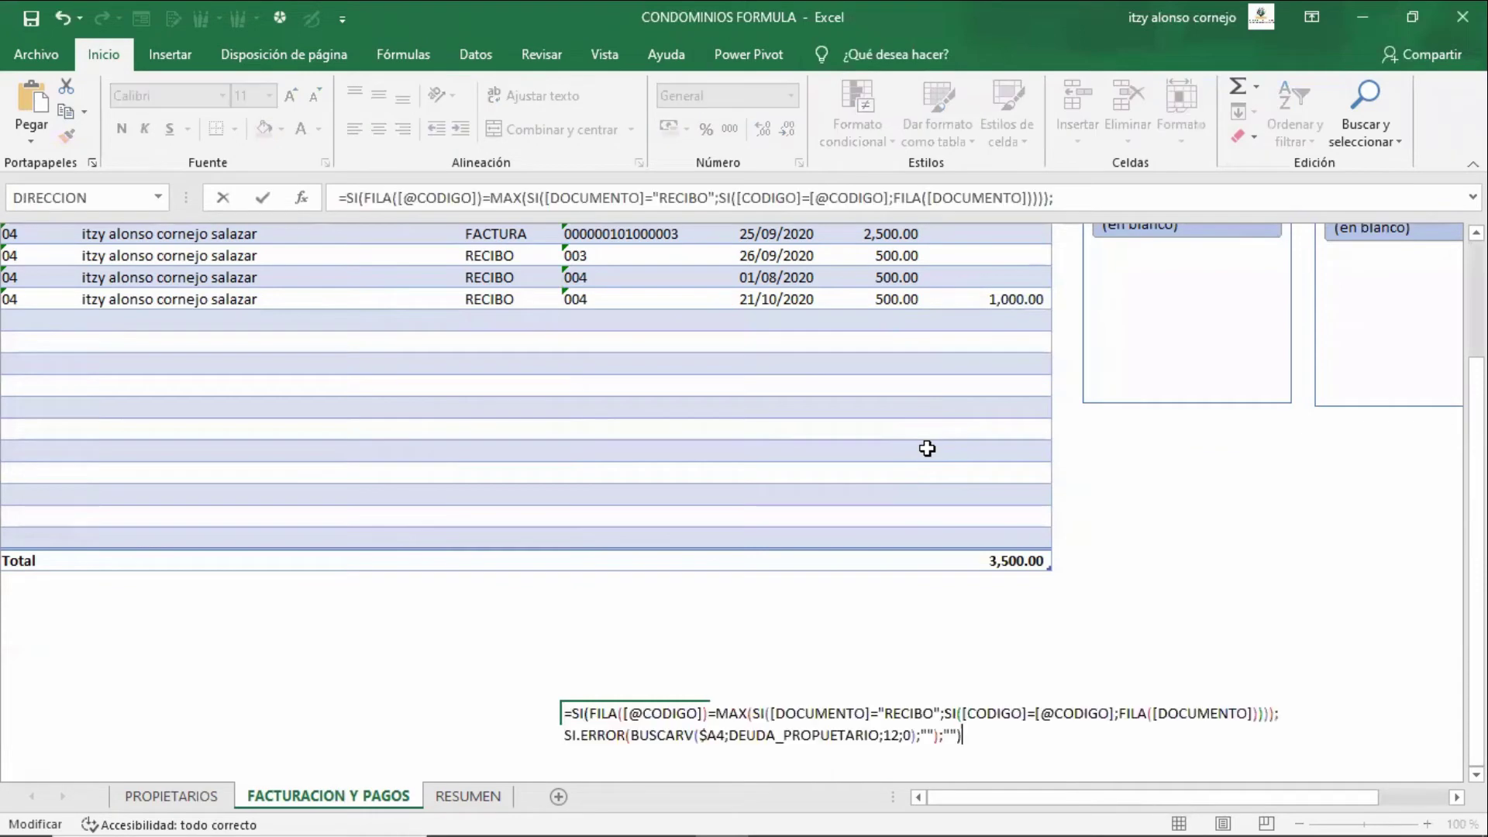
{"action": "key", "text": "Return"}
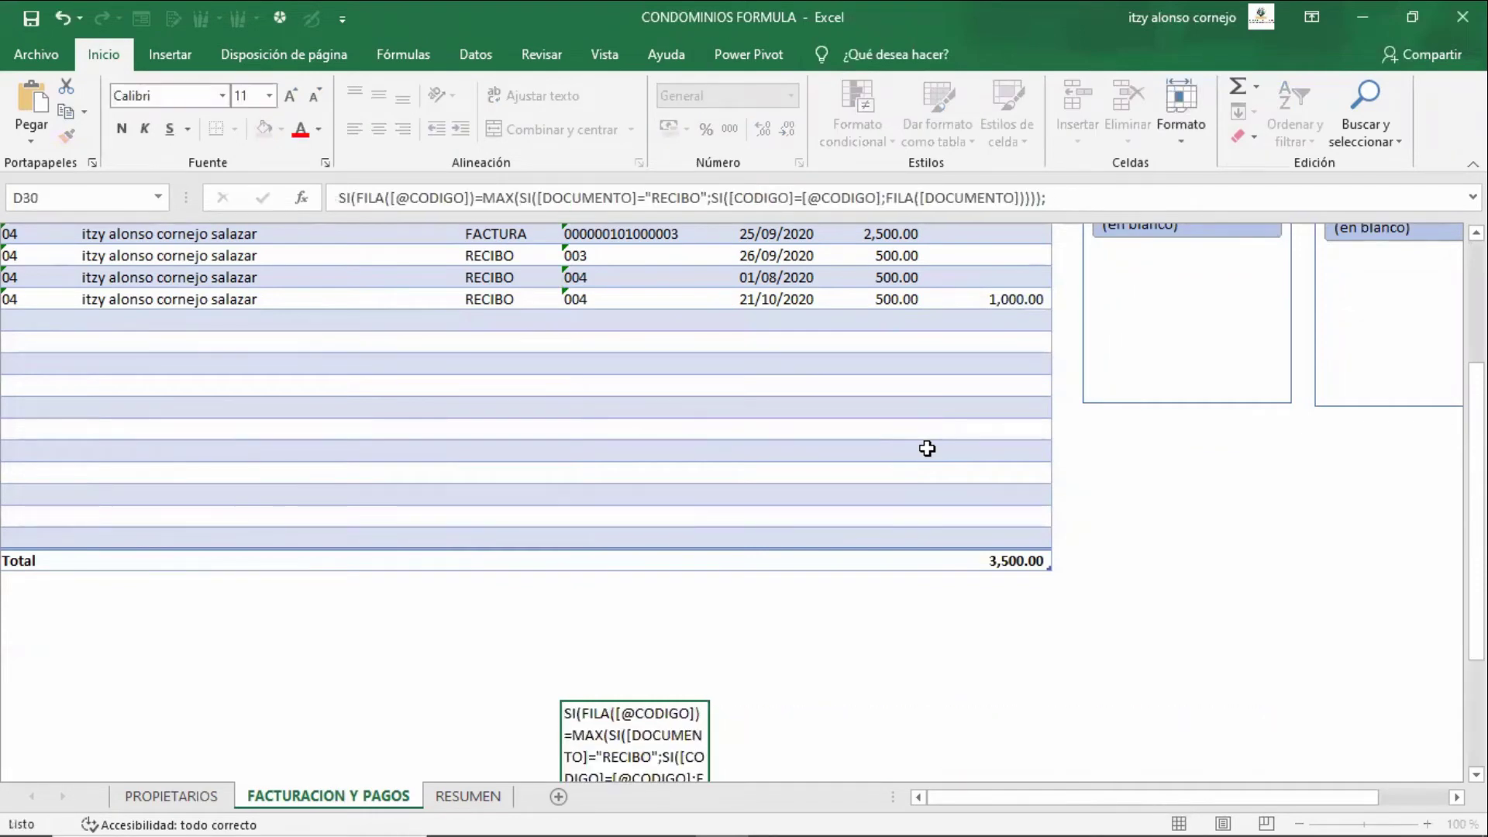
{"action": "key", "text": "Up"}
{"action": "key", "text": "F2"}
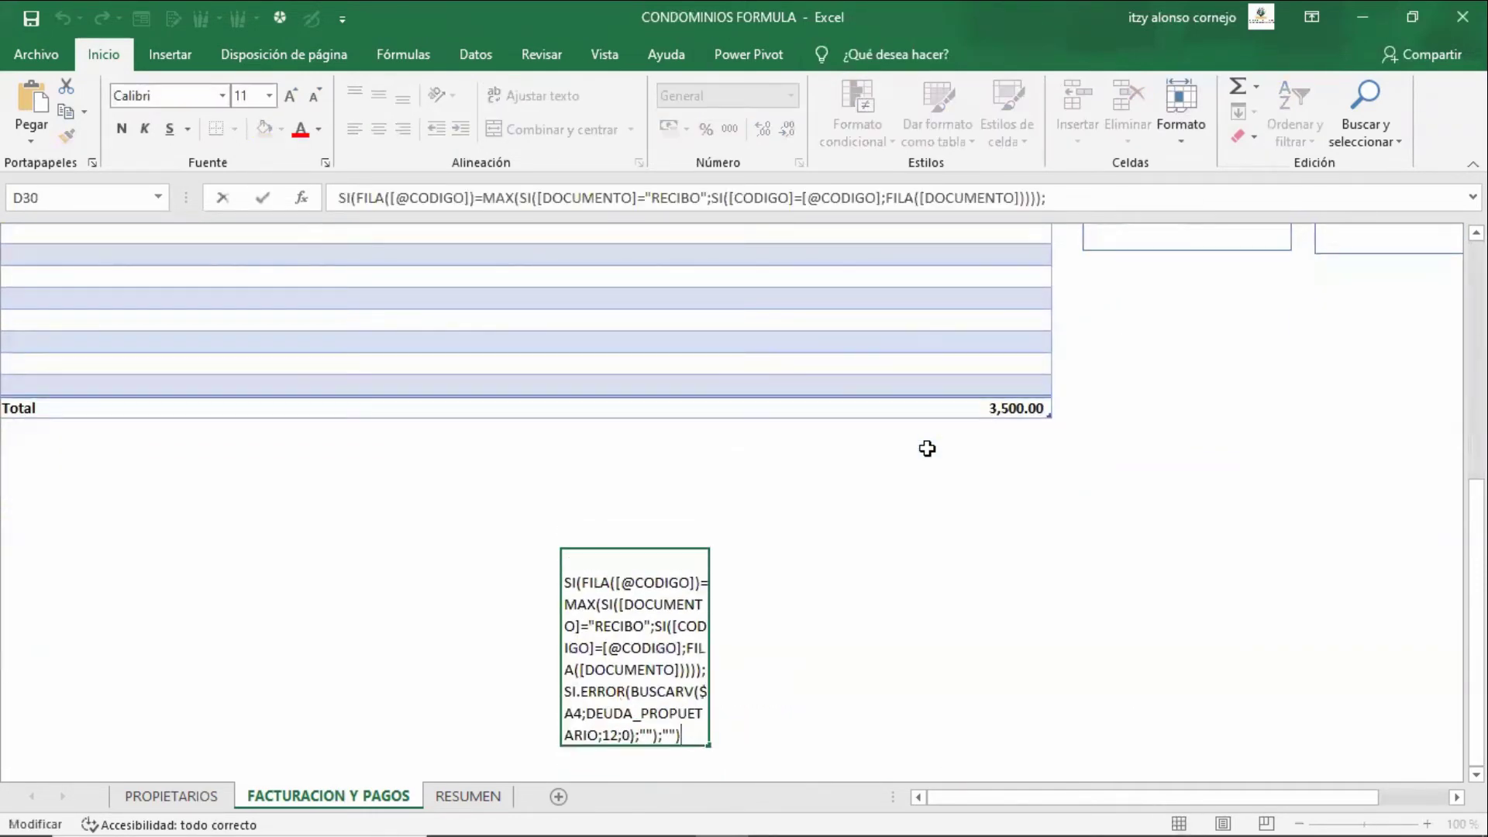
{"action": "key", "text": "Up"}
{"action": "key", "text": "Up"}
{"action": "key", "text": "Up"}
{"action": "key", "text": "Left"}
{"action": "key", "text": "Left"}
{"action": "key", "text": "Escape"}
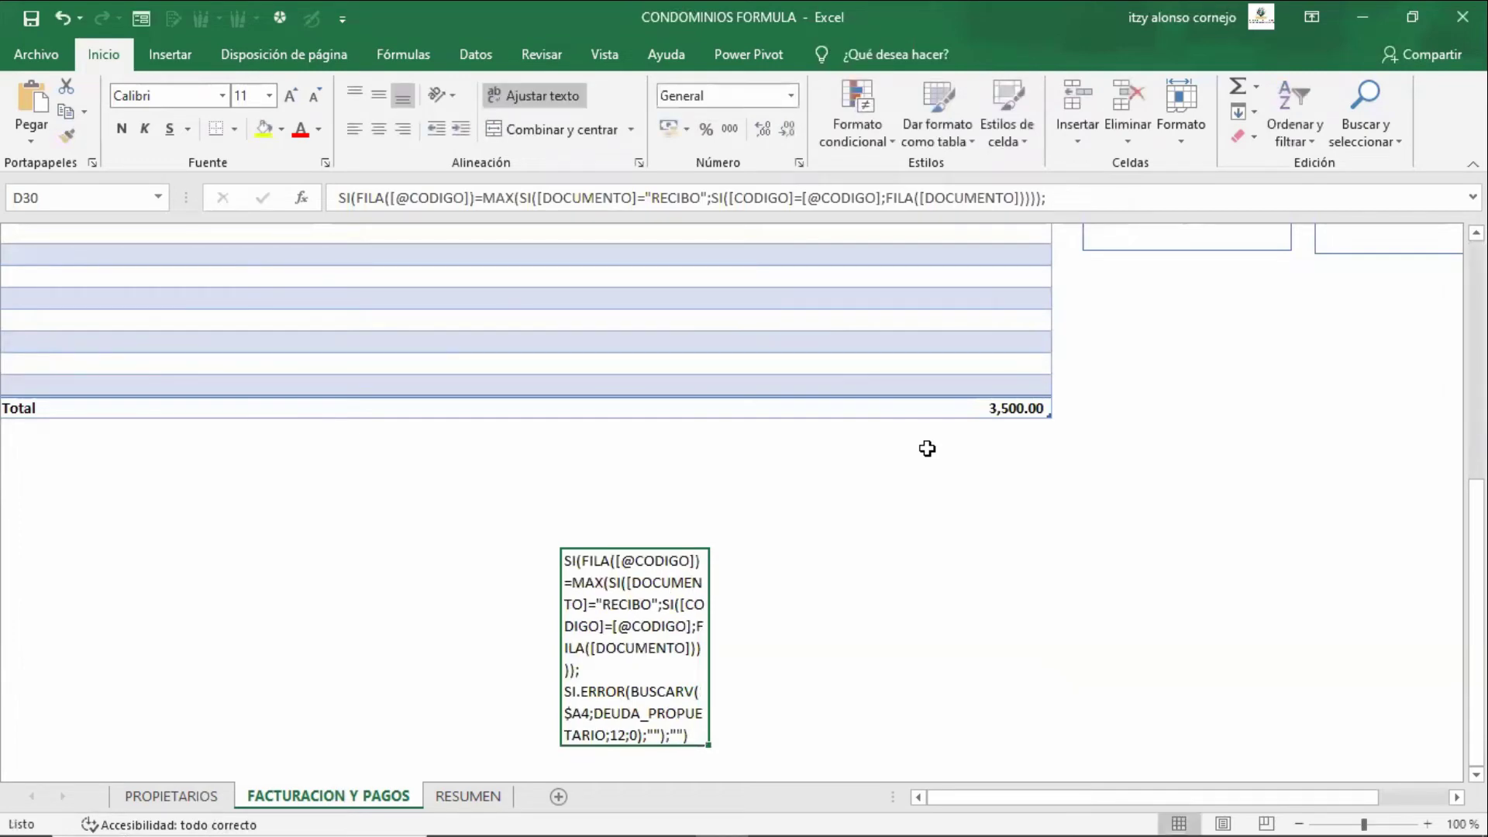
{"action": "key", "text": "F2"}
{"action": "key", "text": "Escape"}
{"action": "key", "text": "Right"}
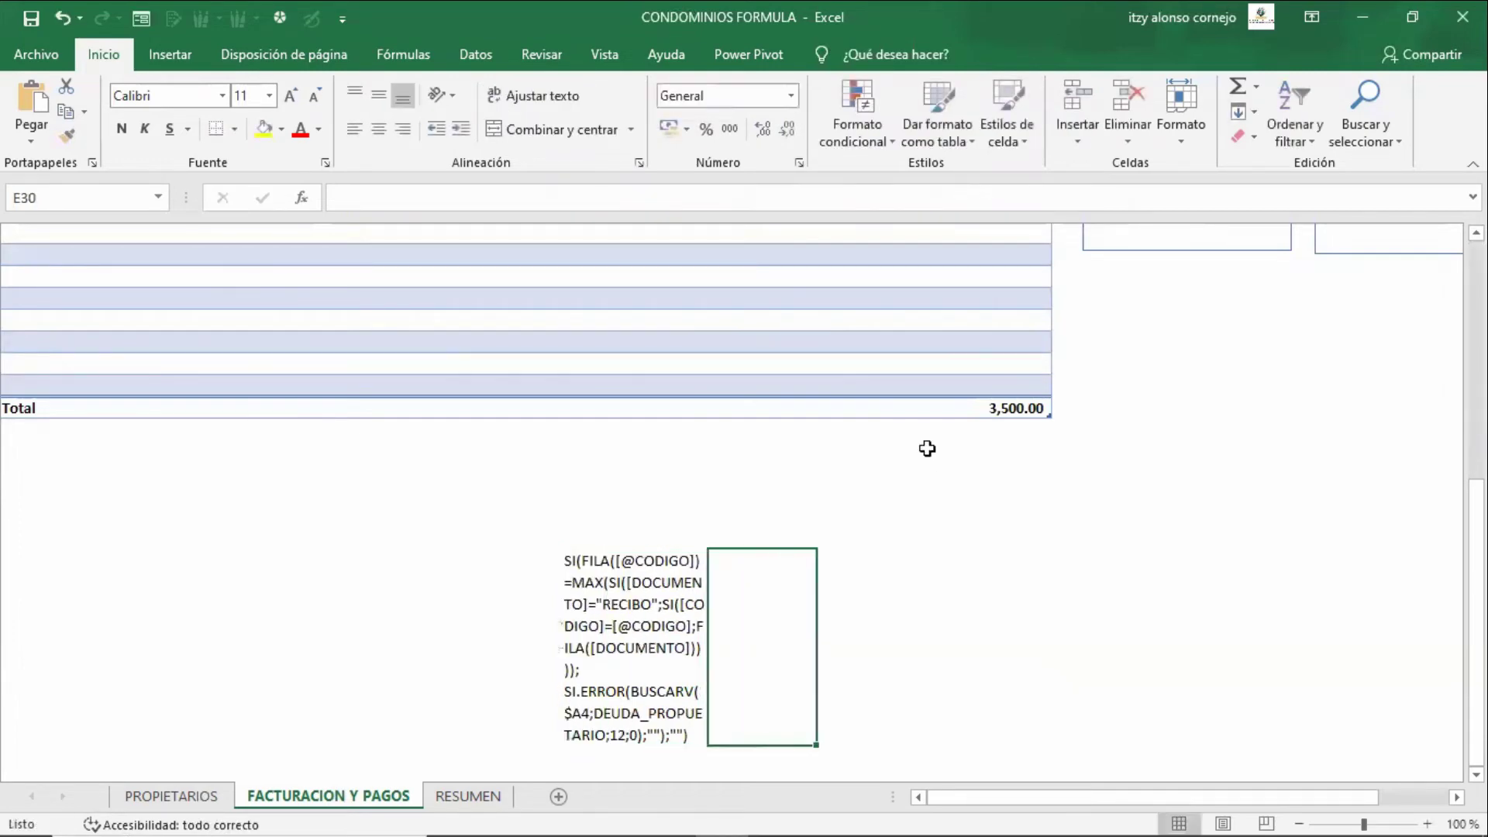
{"action": "key", "text": "Left"}
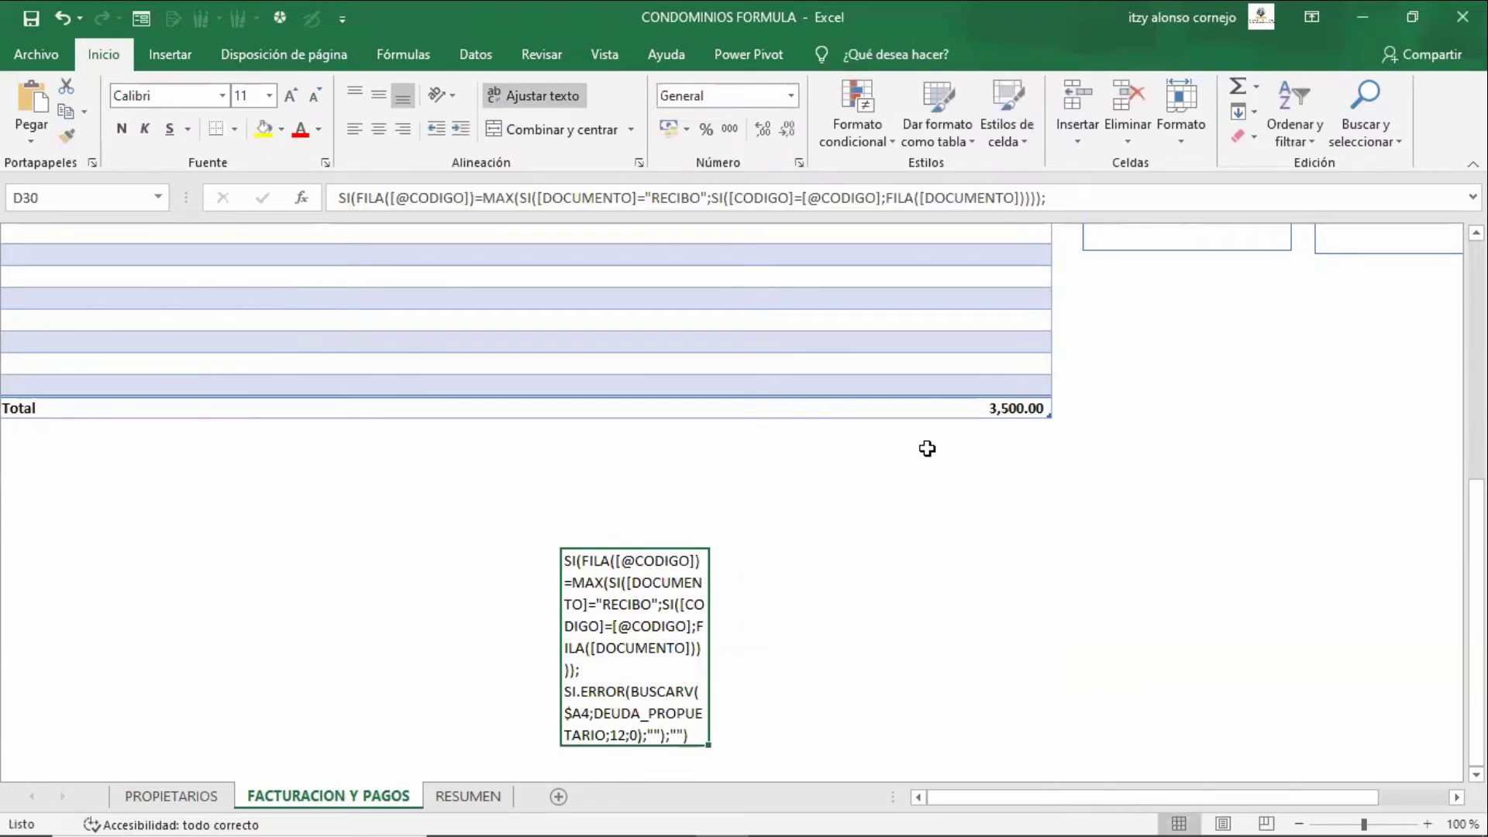
{"action": "key", "text": "F2"}
{"action": "key", "text": "Escape"}
{"action": "key", "text": "F2"}
{"action": "key", "text": "shift+Left"}
{"action": "key", "text": "shift+Left"}
{"action": "key", "text": "shift+Left"}
{"action": "key", "text": "shift+Left"}
{"action": "key", "text": "shift+Left"}
{"action": "key", "text": "shift+Left"}
{"action": "key", "text": "shift+Left"}
{"action": "key", "text": "shift+Left"}
{"action": "key", "text": "shift+Left"}
{"action": "key", "text": "shift+Left"}
{"action": "key", "text": "shift+Left"}
{"action": "key", "text": "shift+Left"}
{"action": "key", "text": "shift+Left"}
{"action": "key", "text": "shift+Left"}
{"action": "key", "text": "shift+Left"}
{"action": "key", "text": "shift+Left"}
{"action": "key", "text": "shift+Left"}
{"action": "key", "text": "shift+Left"}
{"action": "key", "text": "shift+Left"}
{"action": "key", "text": "shift+Left"}
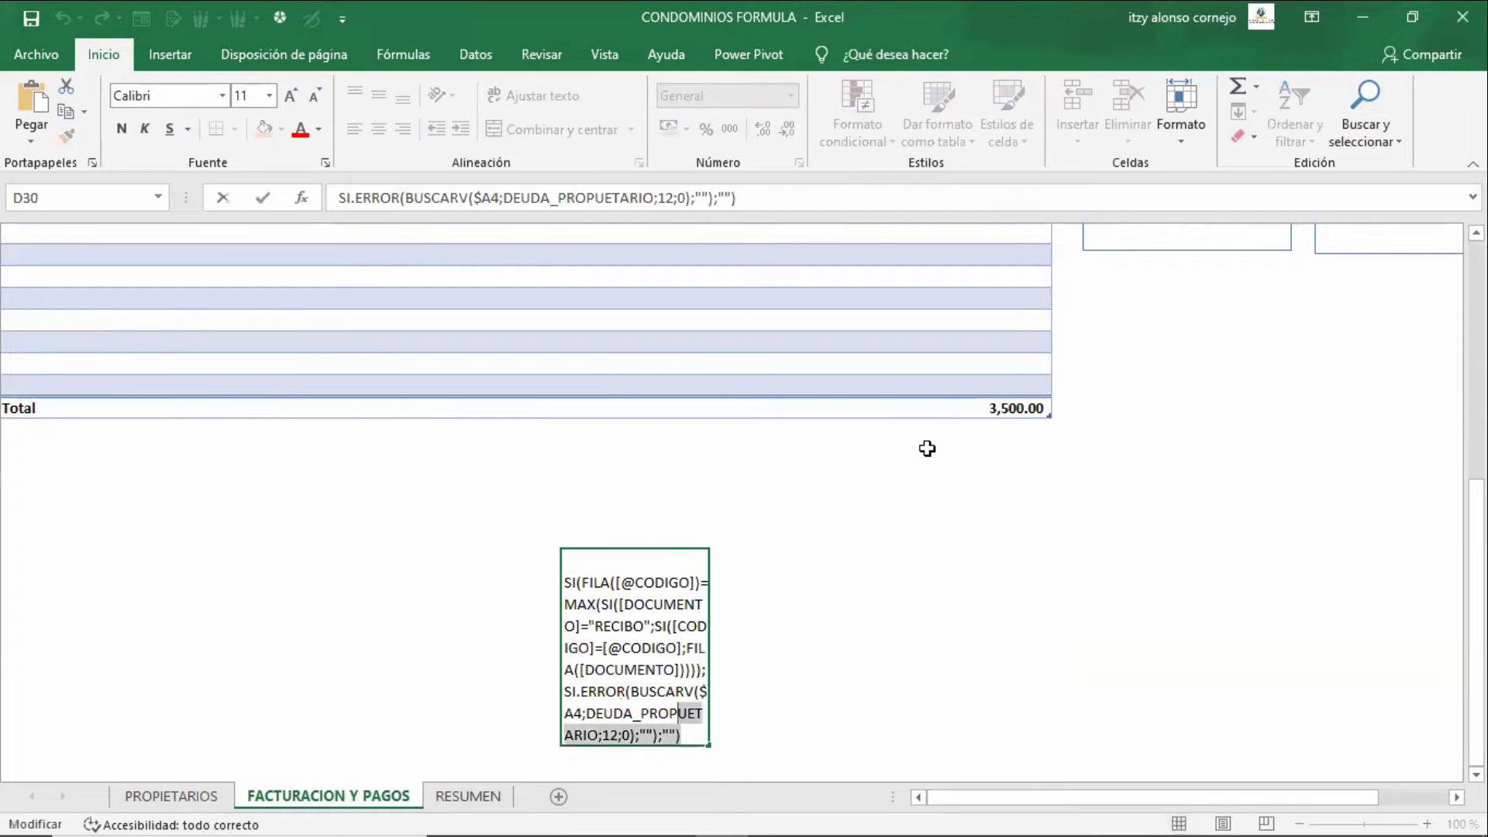
{"action": "key", "text": "shift+Up"}
{"action": "key", "text": "shift+Up"}
{"action": "key", "text": "shift+Up"}
{"action": "key", "text": "shift+Up"}
{"action": "key", "text": "shift+Up"}
{"action": "key", "text": "shift+Up"}
{"action": "key", "text": "shift+Up"}
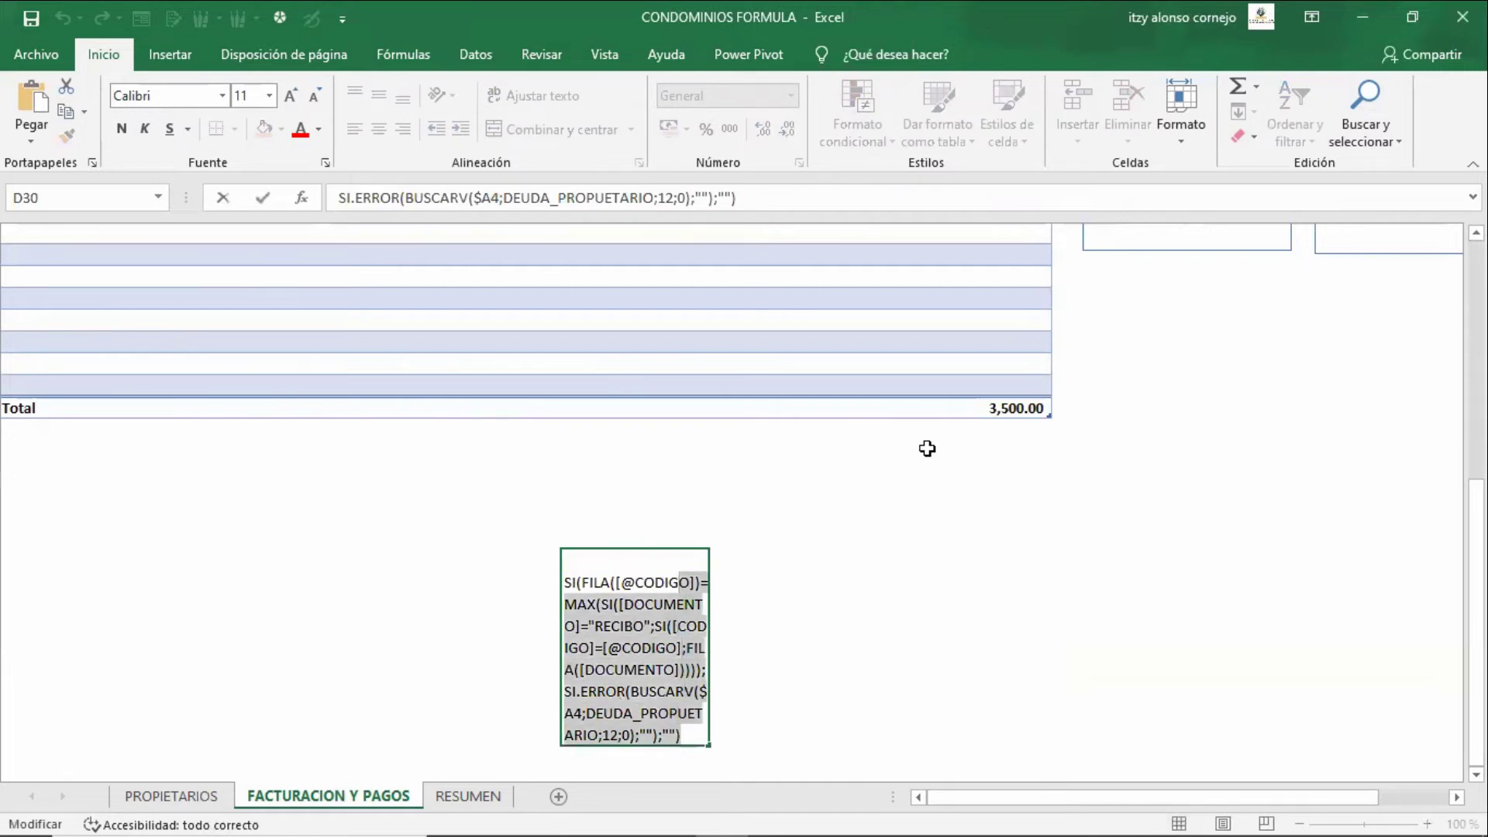
{"action": "key", "text": "Left"}
{"action": "key", "text": "Left"}
{"action": "key", "text": "Left"}
{"action": "key", "text": "Left"}
{"action": "key", "text": "Left"}
{"action": "key", "text": "Left"}
{"action": "key", "text": "Left"}
{"action": "key", "text": "Left"}
{"action": "key", "text": "Left"}
{"action": "key", "text": "Left"}
{"action": "key", "text": "Left"}
{"action": "key", "text": "Left"}
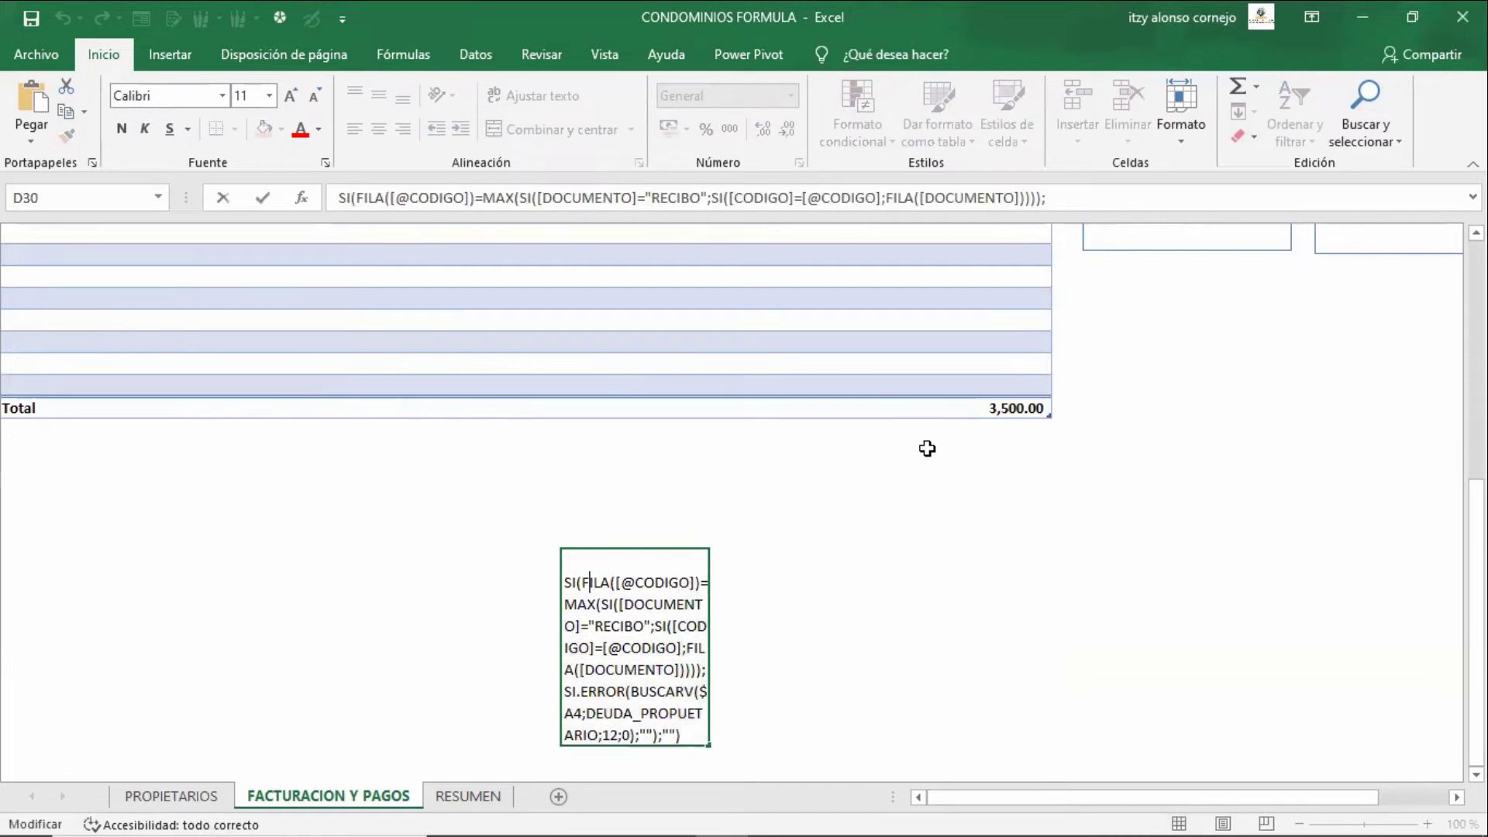
{"action": "key", "text": "shift+Right"}
{"action": "key", "text": "shift+Right"}
{"action": "key", "text": "shift+Right"}
{"action": "key", "text": "shift+Right"}
{"action": "key", "text": "shift+Right"}
{"action": "key", "text": "Tab"}
{"action": "key", "text": "Right"}
{"action": "key", "text": "Right"}
{"action": "key", "text": "Right"}
{"action": "key", "text": "Right"}
{"action": "key", "text": "Right"}
{"action": "key", "text": "Up"}
{"action": "key", "text": "Up"}
{"action": "key", "text": "Up"}
{"action": "key", "text": "Up"}
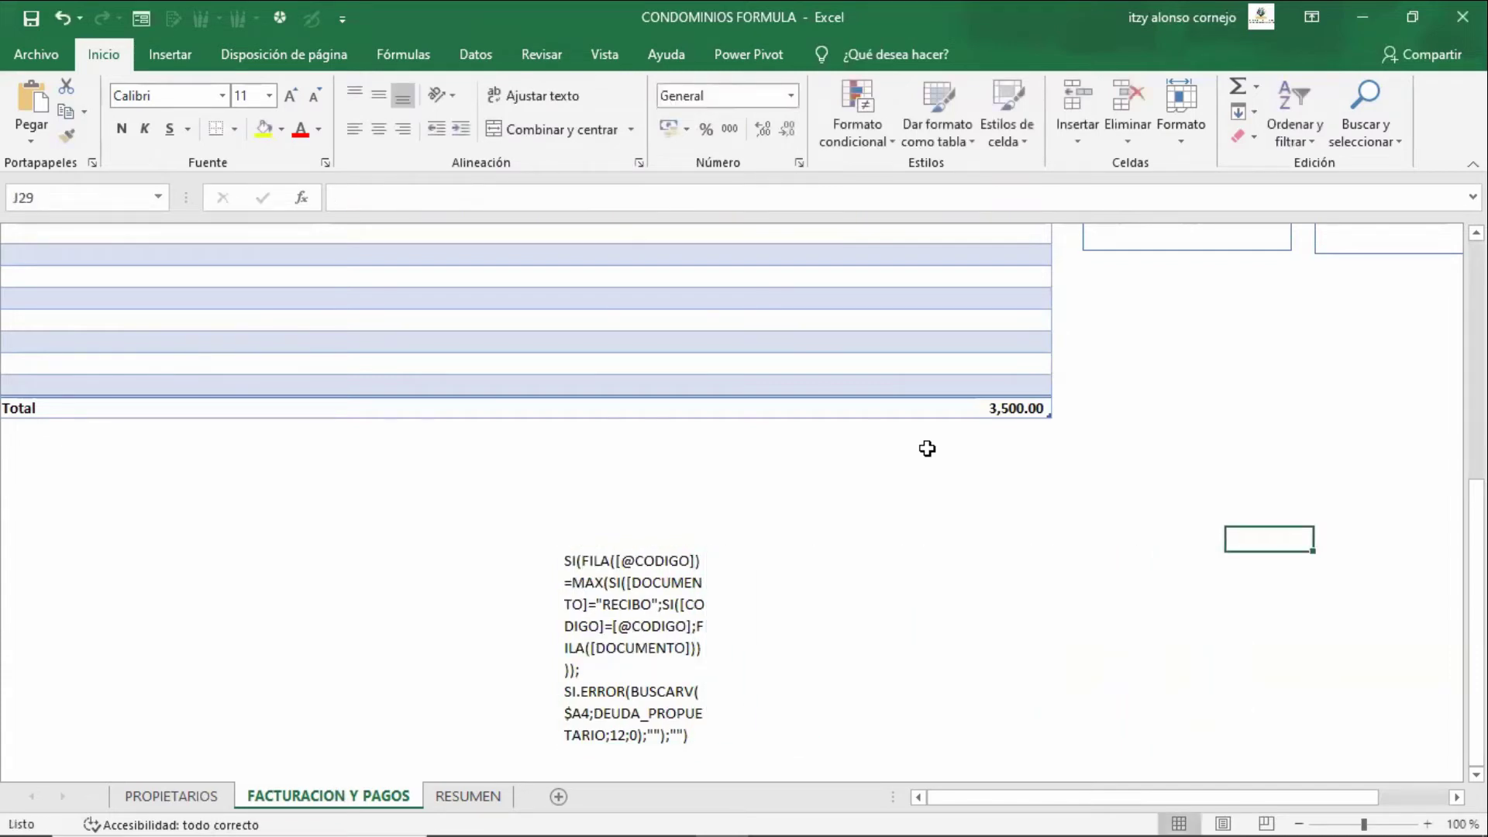
{"action": "key", "text": "Up"}
{"action": "key", "text": "Up"}
{"action": "key", "text": "Up"}
{"action": "key", "text": "Up"}
{"action": "key", "text": "Up"}
- Enter =FILA(H27) in J22 to return 27, then reopen it to show the reference
{"action": "type", "text": "="}
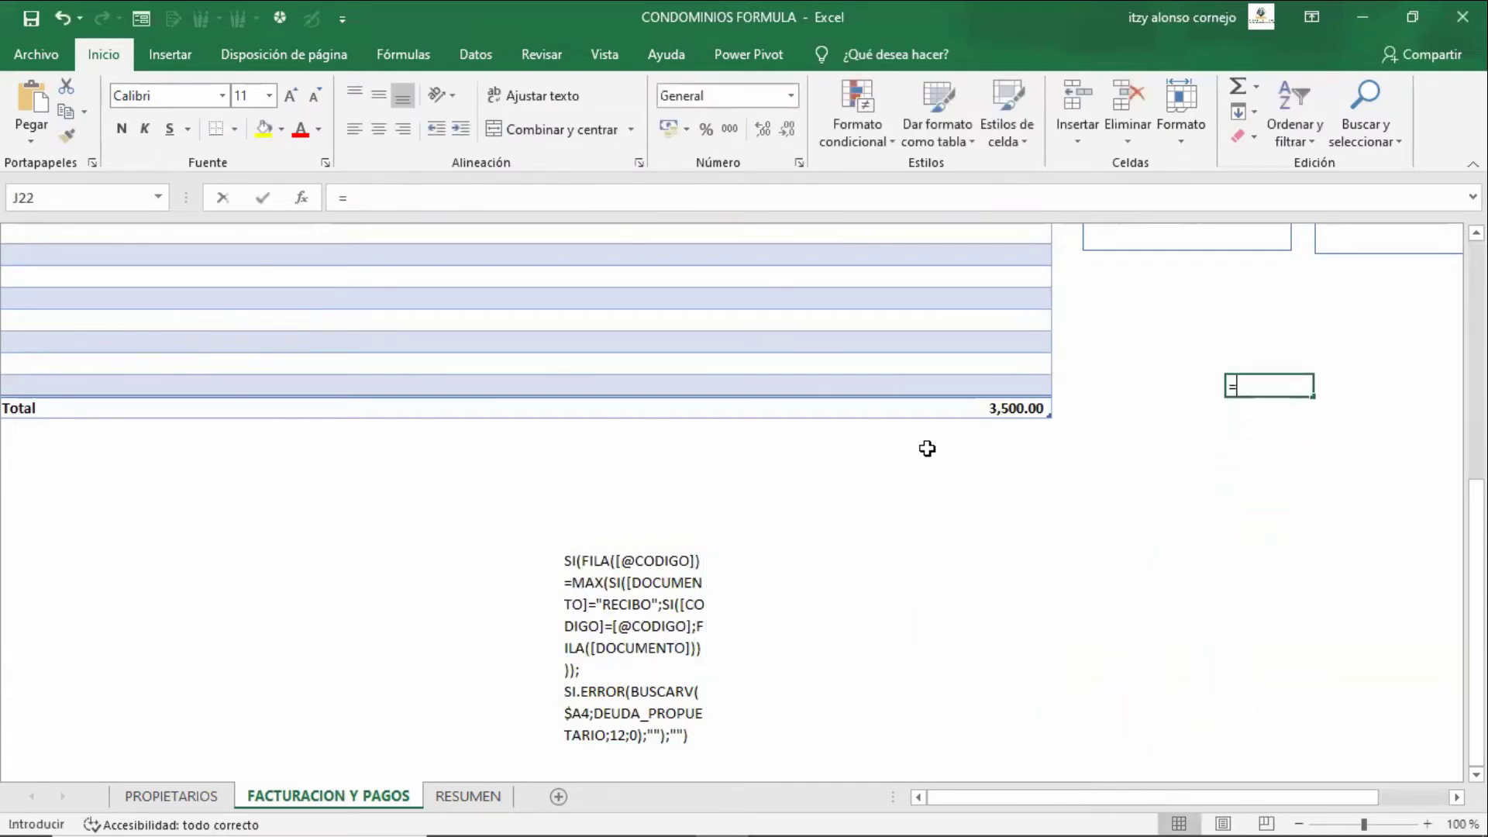
{"action": "type", "text": "fila"}
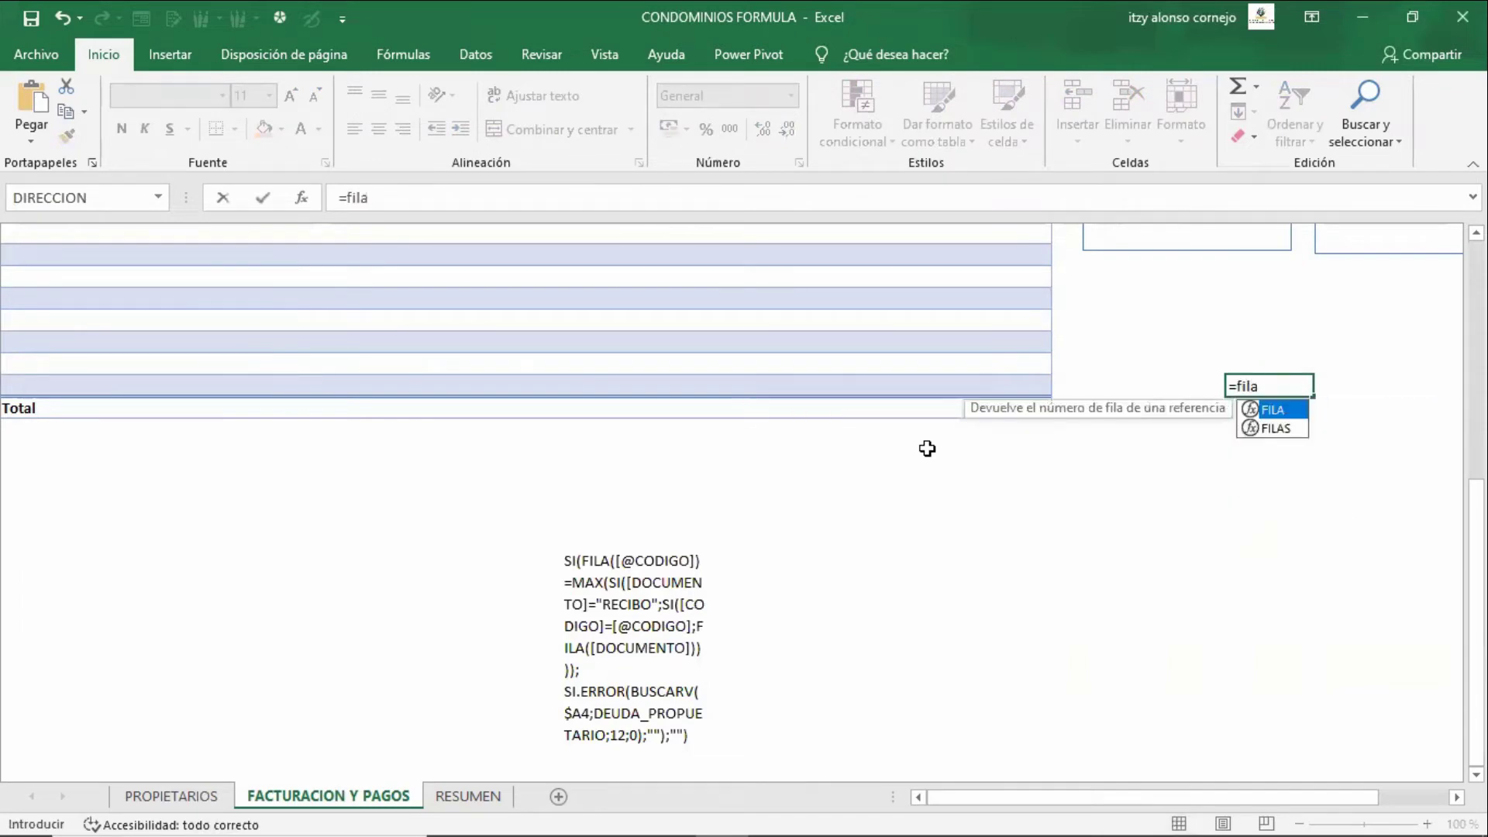
{"action": "type", "text": "("}
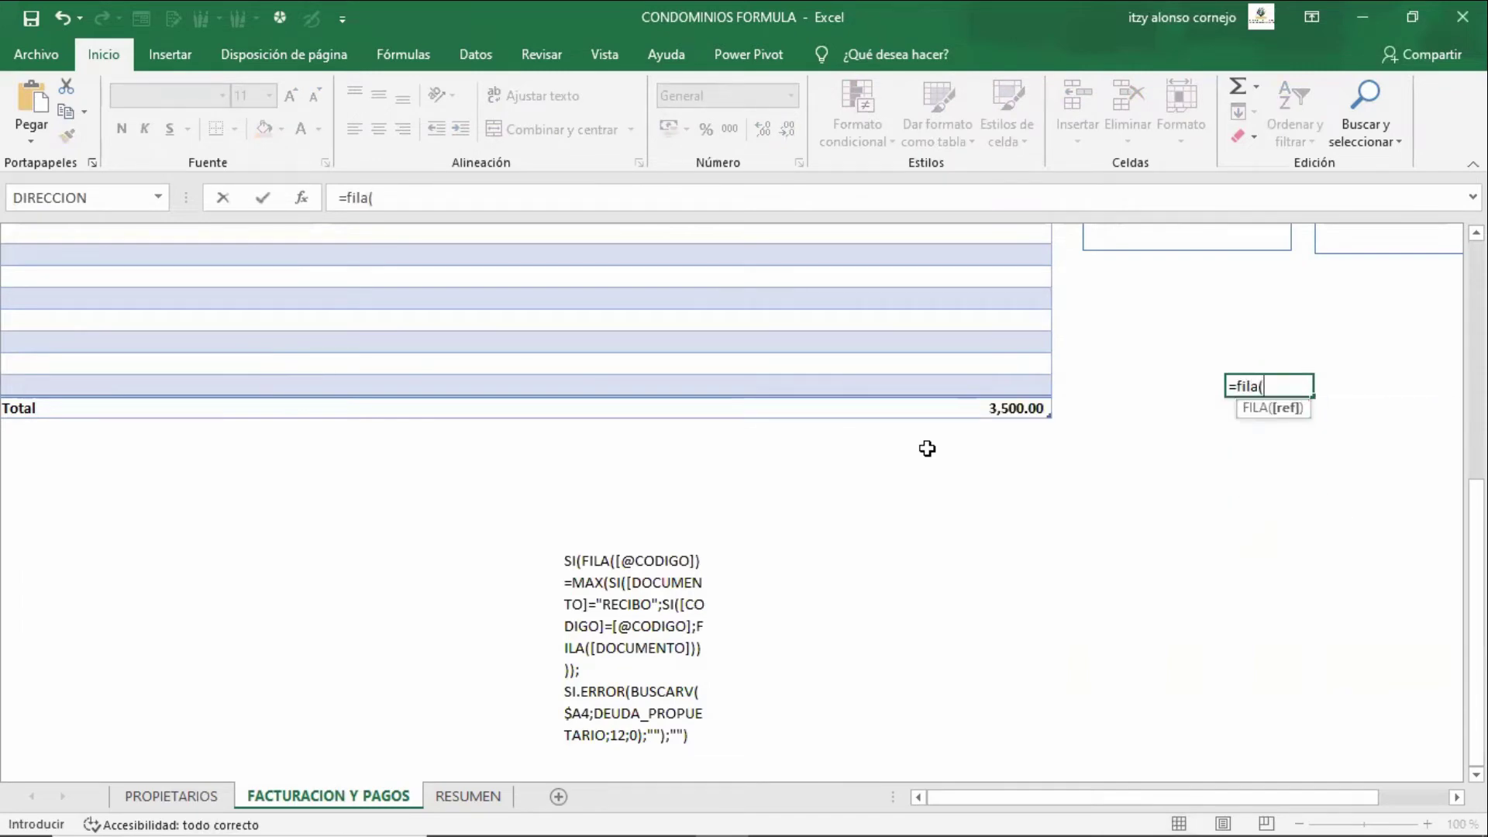
{"action": "key", "text": "Left"}
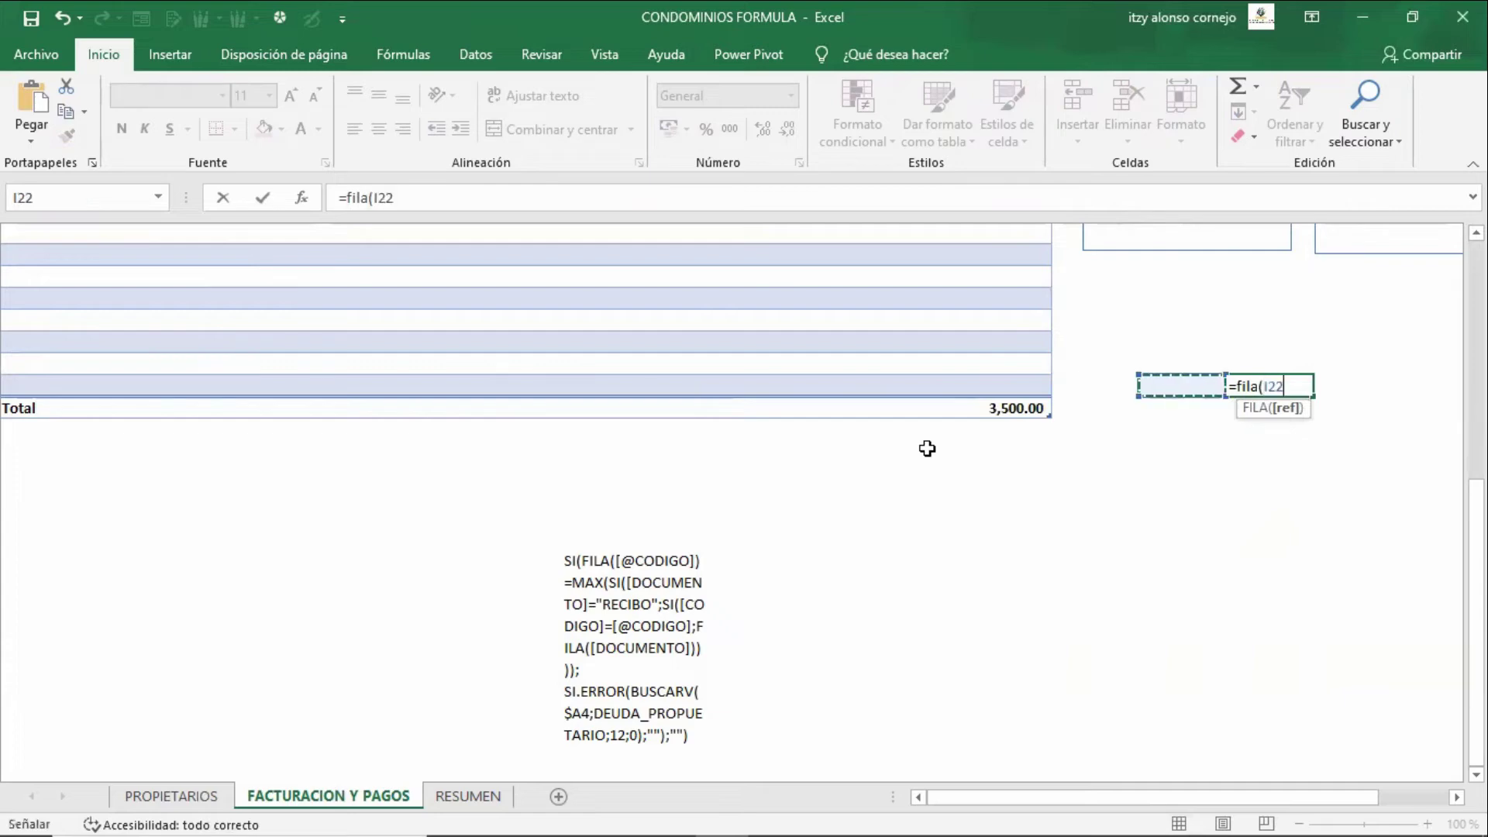
{"action": "key", "text": "Down"}
{"action": "key", "text": "Down"}
{"action": "key", "text": "Down"}
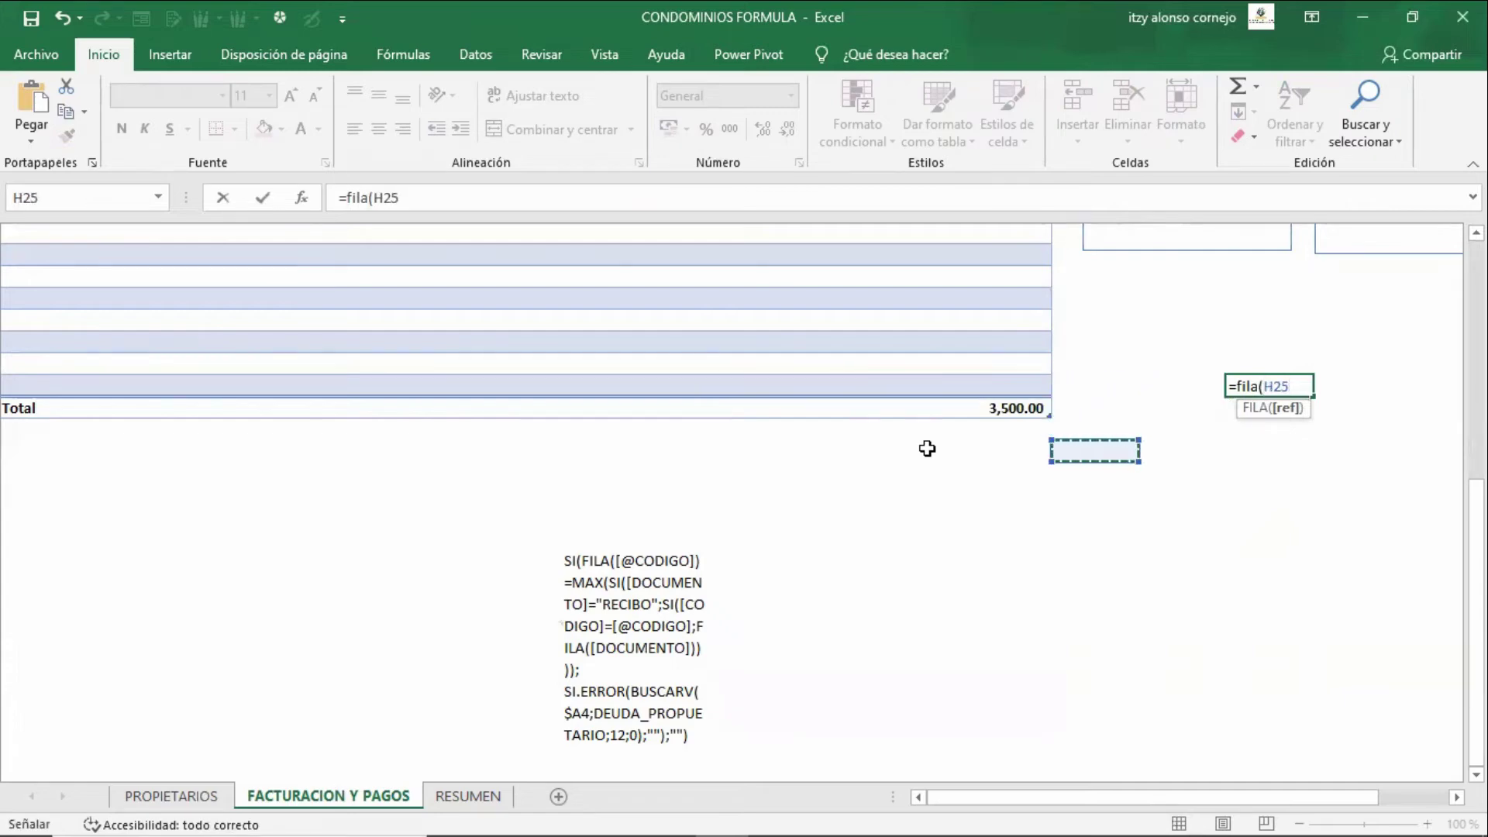
{"action": "key", "text": "Down"}
{"action": "key", "text": "Down"}
{"action": "key", "text": "Return"}
{"action": "key", "text": "Up"}
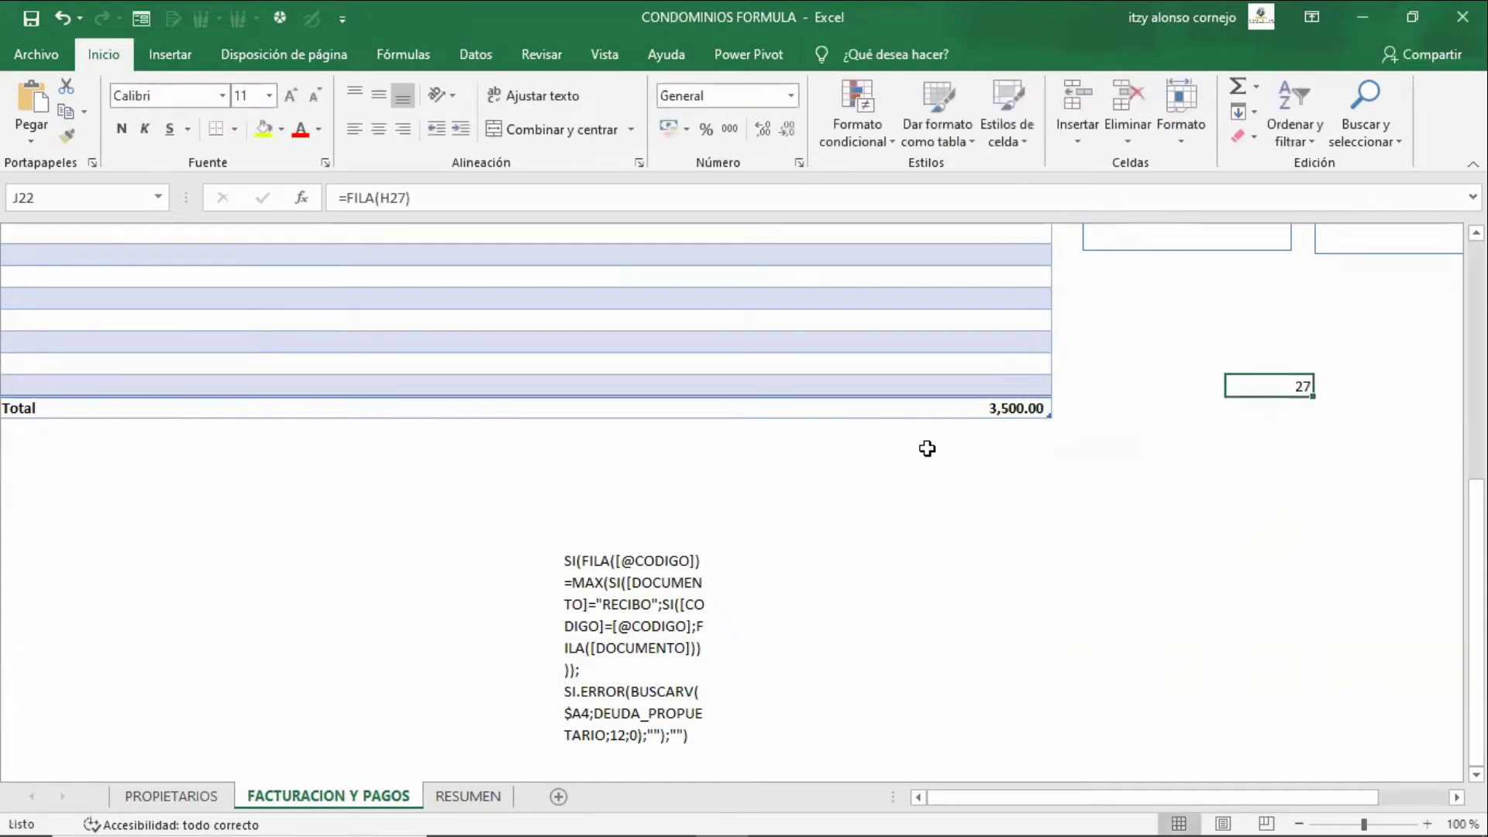
{"action": "key", "text": "F2"}
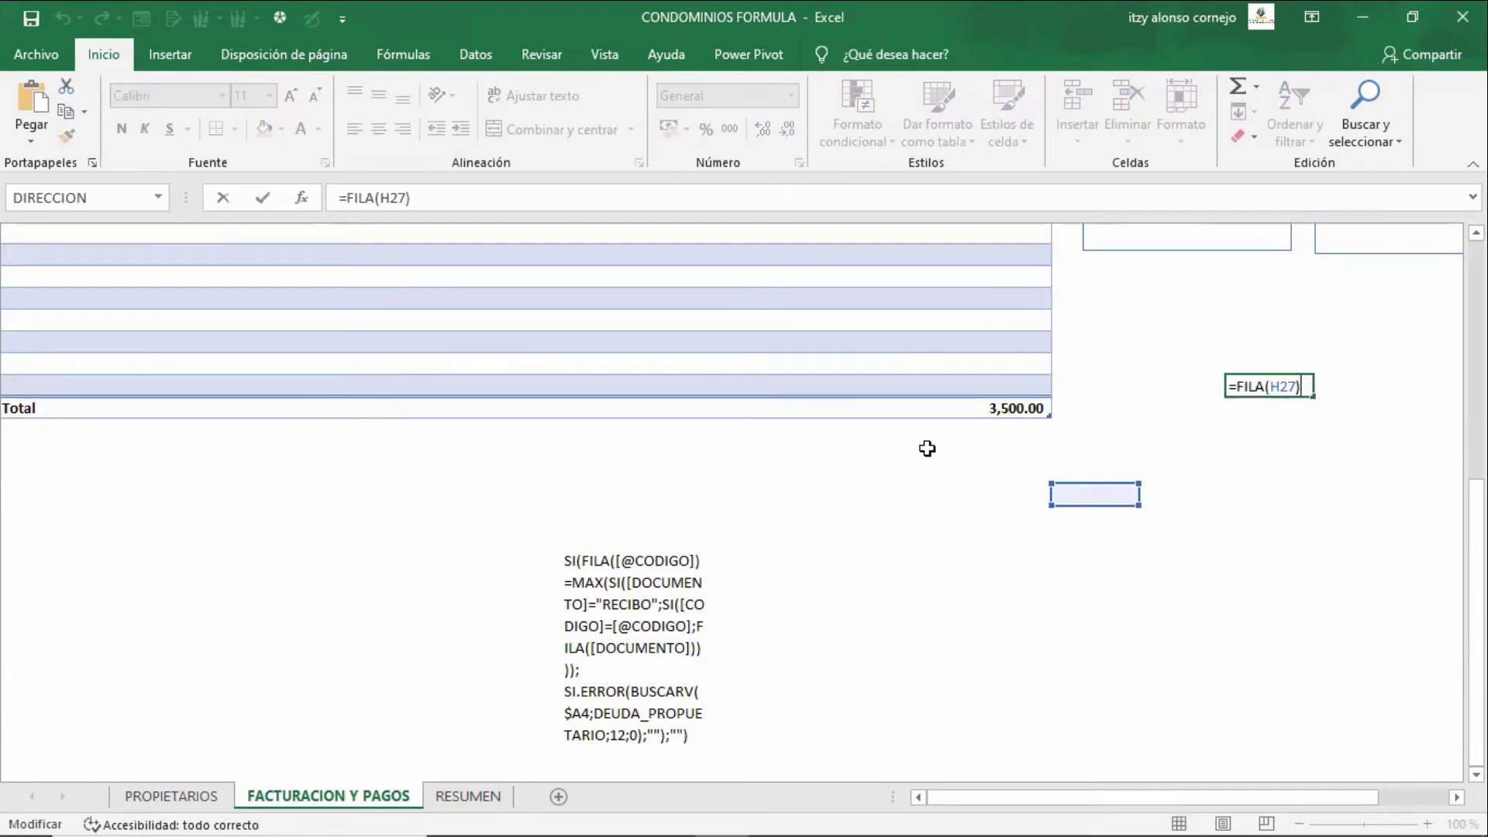
{"action": "key", "text": "Escape"}
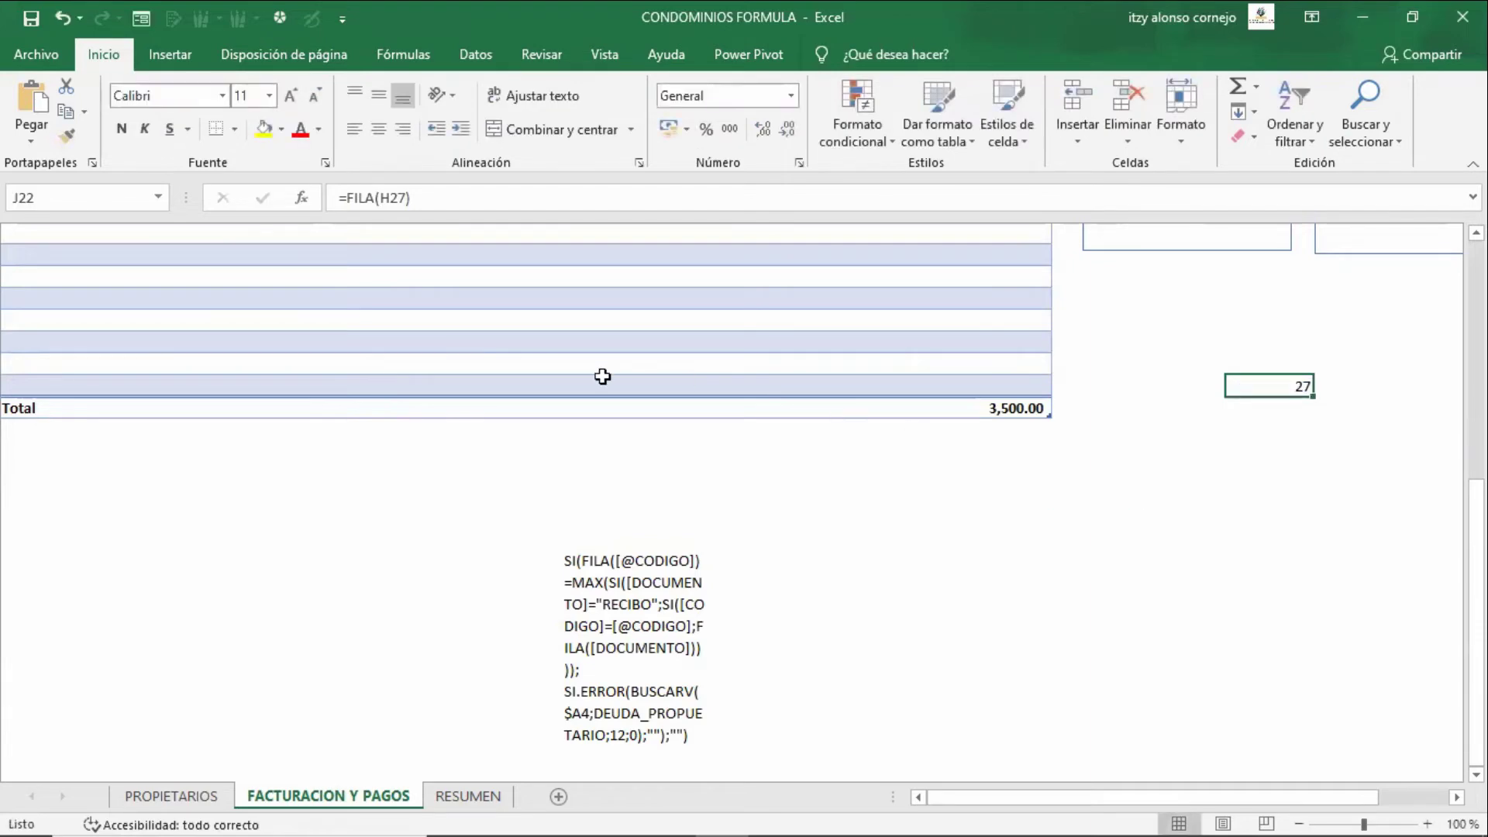
- Turn on the sheet's row and column headings and gridlines from the Vista tab
{"action": "left_click", "coordinate": [608, 45]}
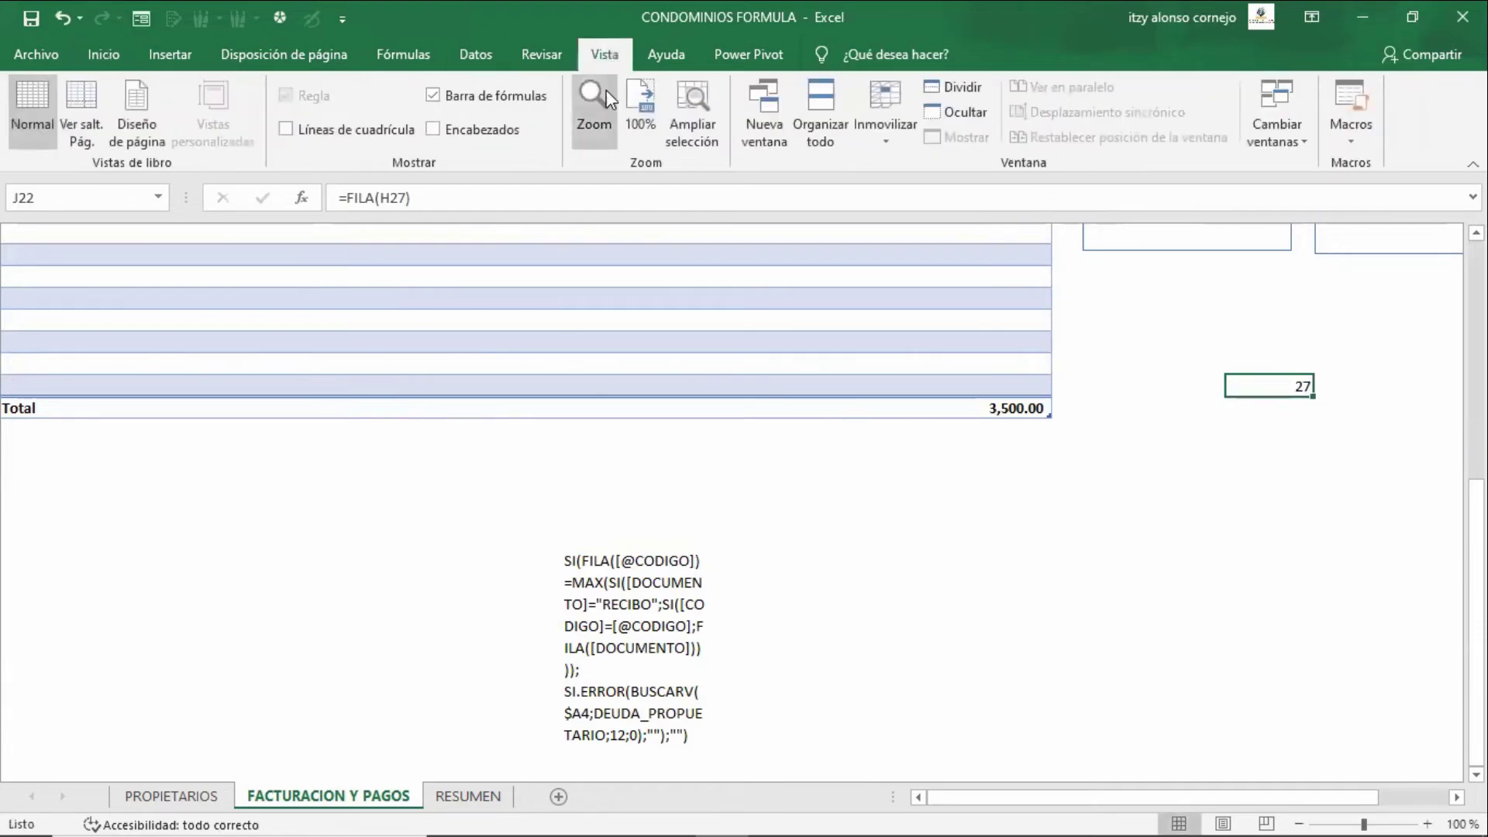
{"action": "left_click", "coordinate": [504, 136]}
{"action": "left_click", "coordinate": [360, 130]}
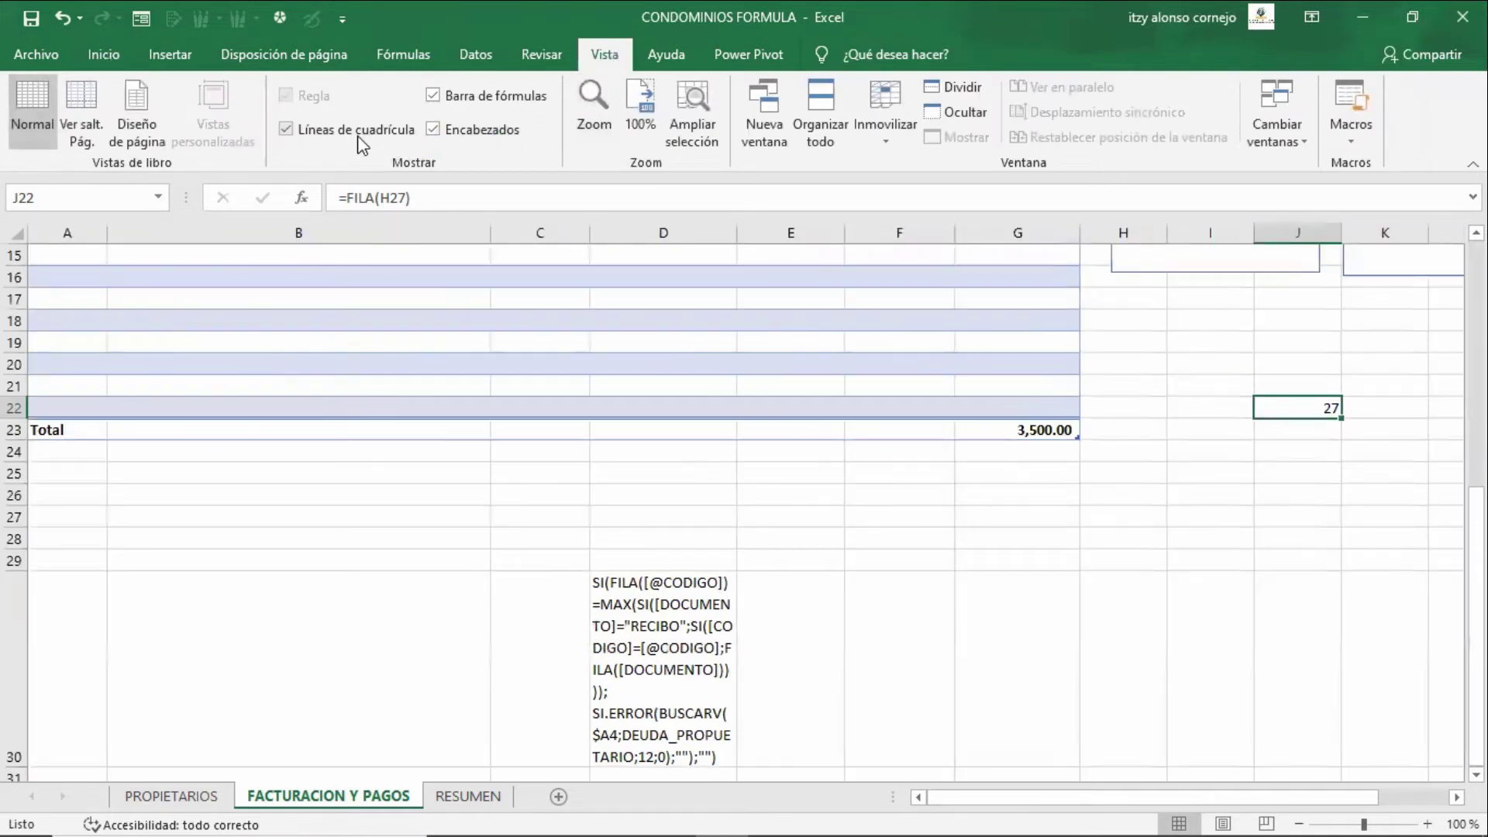
- Review J22's formula, which points at H27, and leave it unchanged showing 27
{"action": "key", "text": "F2"}
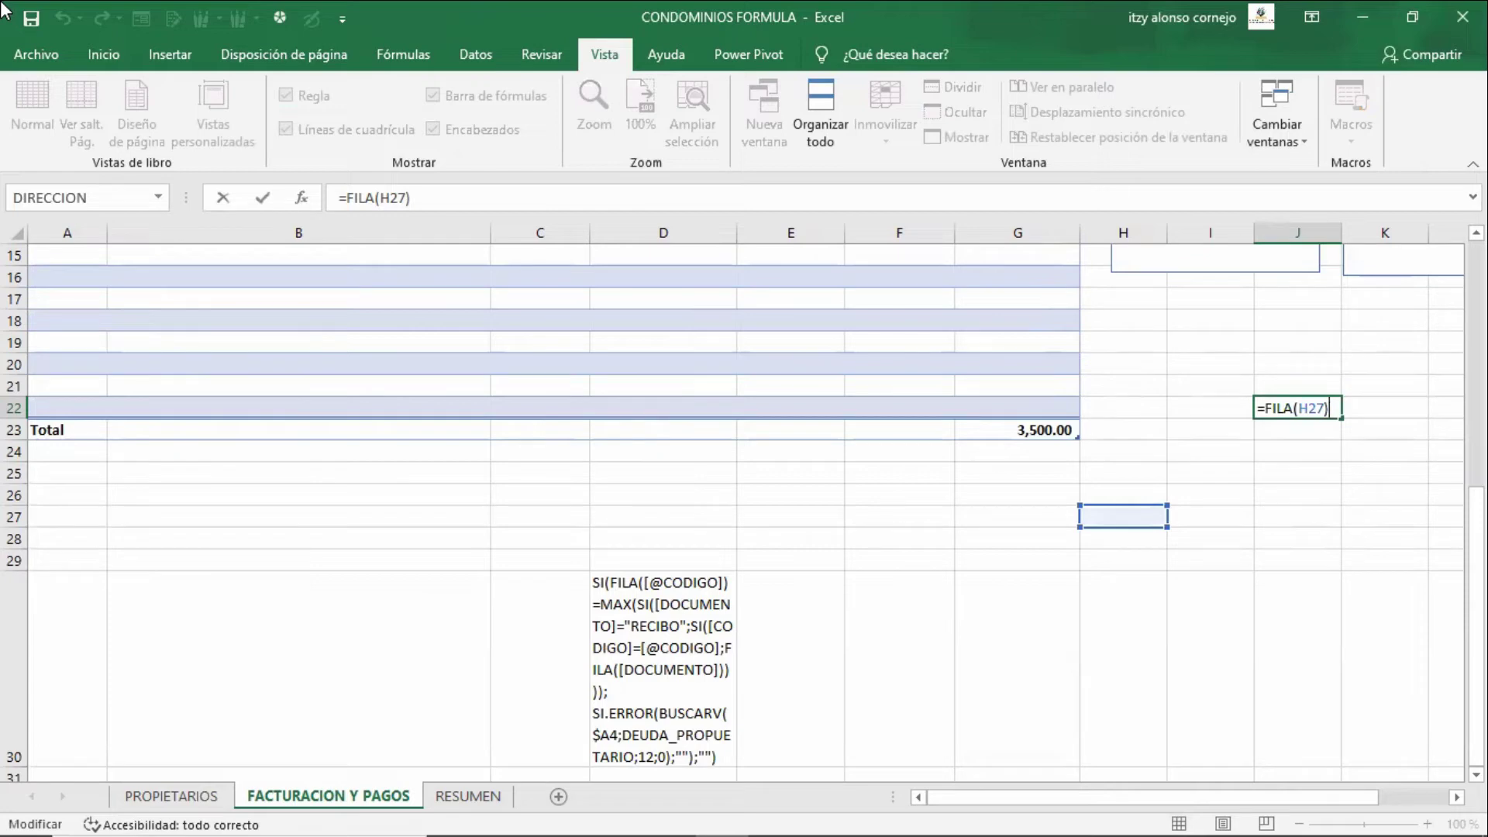
{"action": "key", "text": "Escape"}
{"action": "key", "text": "F2"}
{"action": "left_click", "coordinate": [1137, 520]}
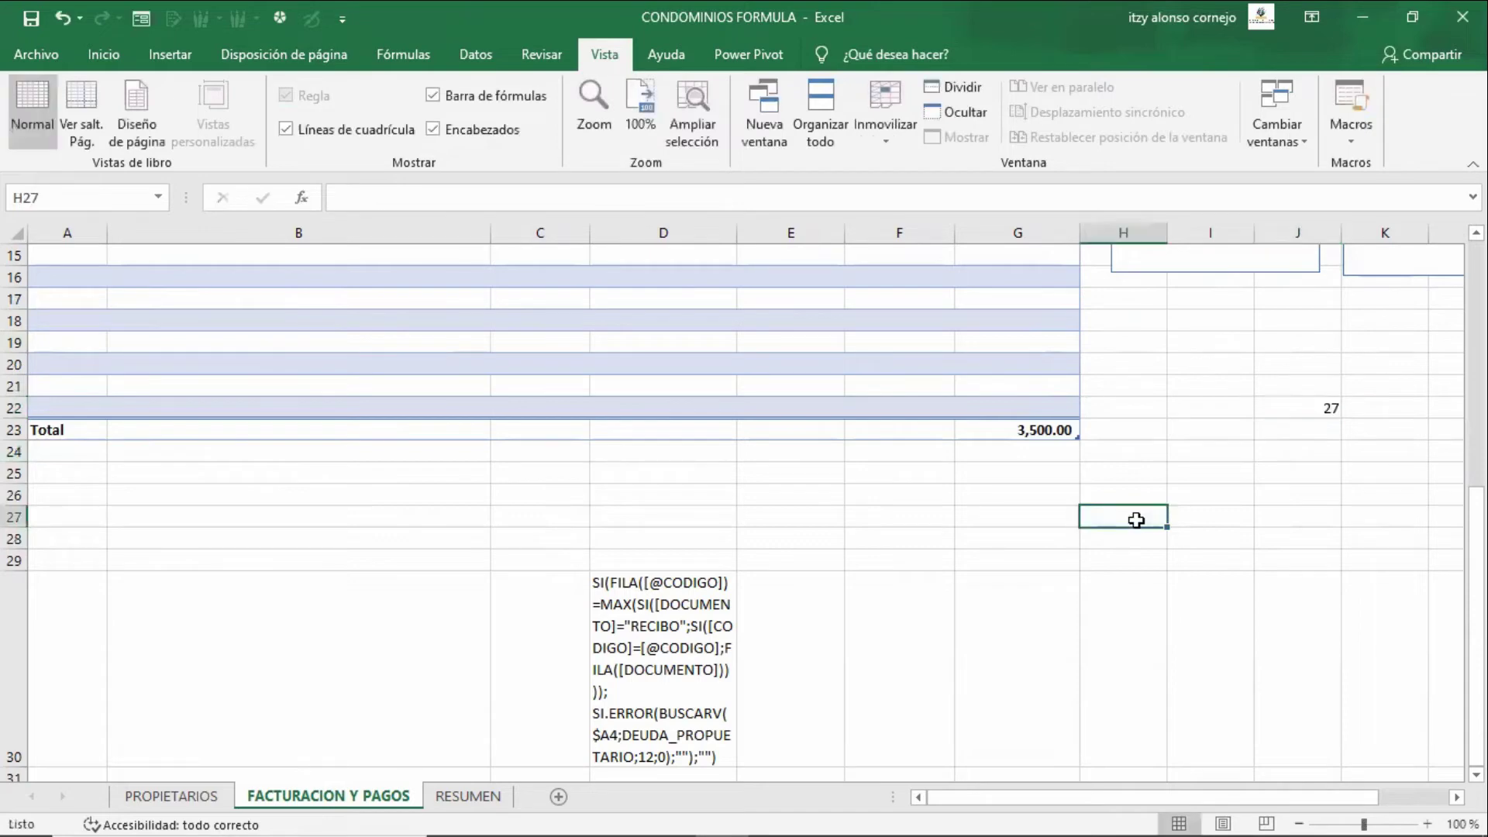
{"action": "key", "text": "shift+space"}
{"action": "key", "text": "Up"}
{"action": "key", "text": "Up"}
{"action": "key", "text": "Up"}
{"action": "key", "text": "Right"}
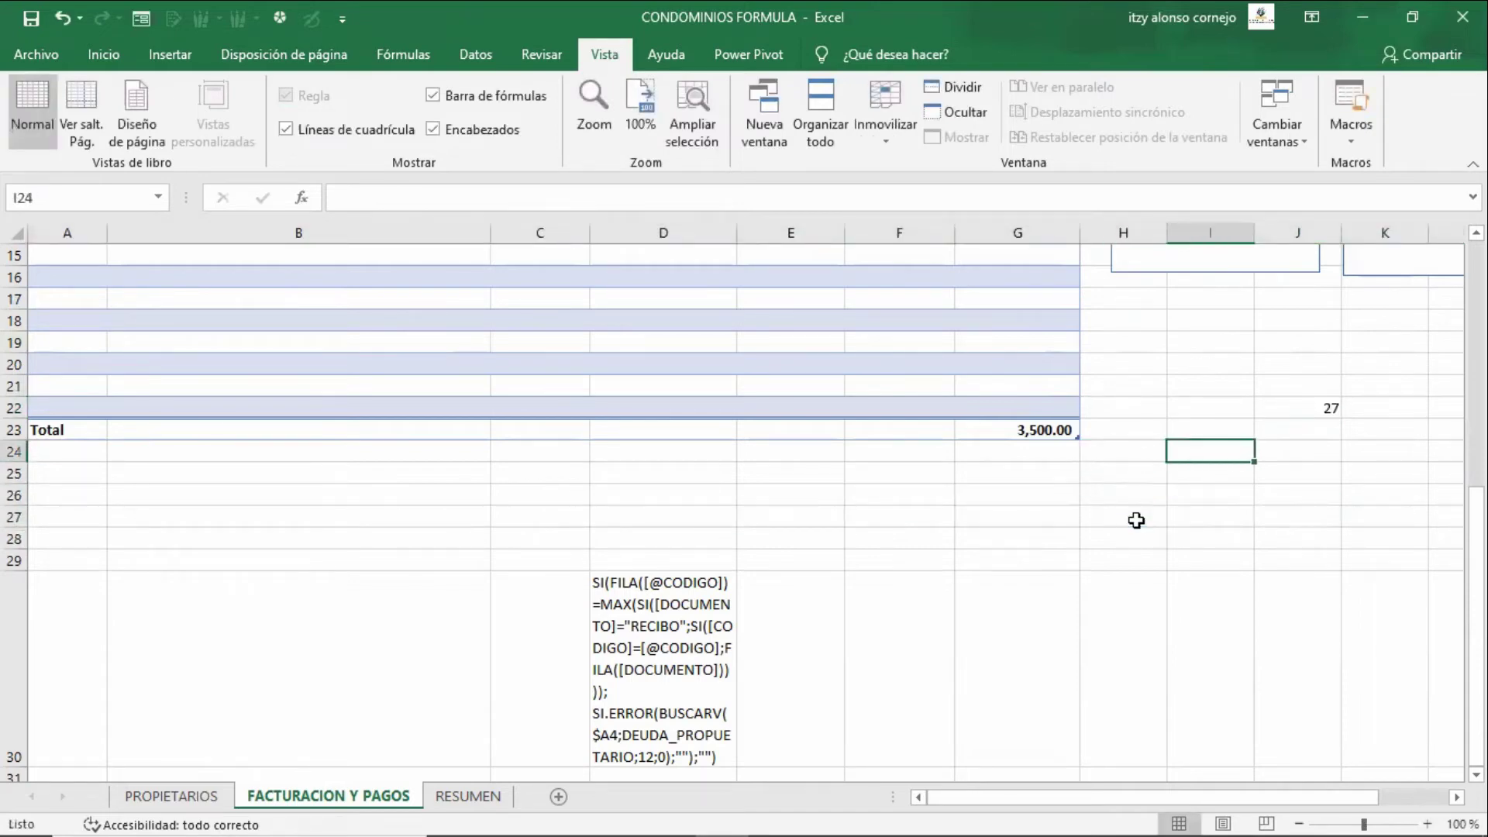
{"action": "key", "text": "Right"}
{"action": "key", "text": "Up"}
{"action": "key", "text": "Up"}
{"action": "key", "text": "F2"}
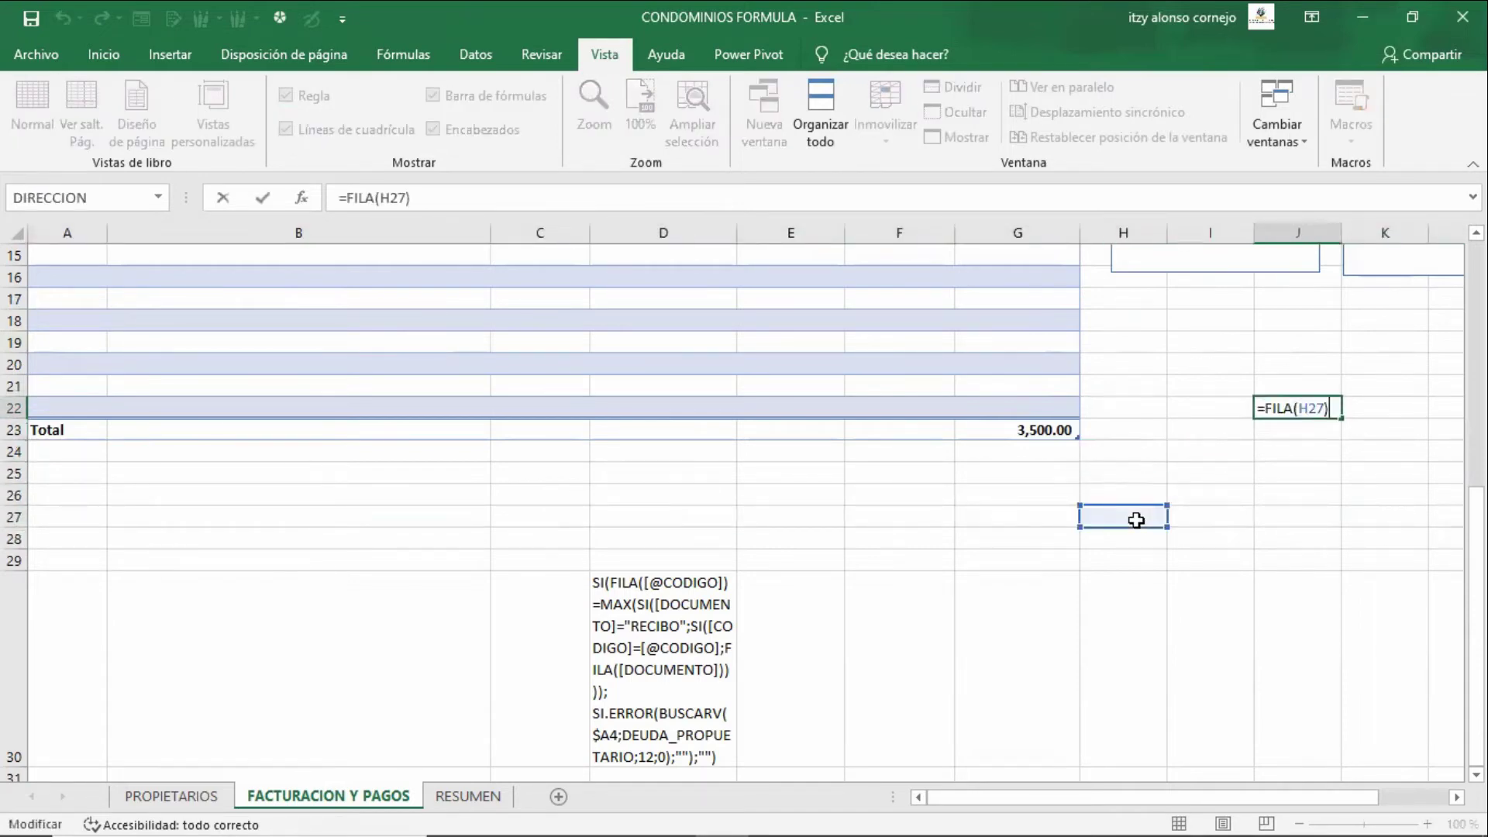
{"action": "key", "text": "Return"}
- Delete the written-out SALDO DEUDOR formula text in D30
{"action": "key", "text": "Down"}
{"action": "key", "text": "Down"}
{"action": "key", "text": "Down"}
{"action": "key", "text": "Down"}
{"action": "key", "text": "Down"}
{"action": "key", "text": "Down"}
{"action": "key", "text": "Down"}
{"action": "key", "text": "Left"}
{"action": "key", "text": "Left"}
{"action": "key", "text": "Left"}
{"action": "key", "text": "Left"}
{"action": "key", "text": "Left"}
{"action": "key", "text": "Left"}
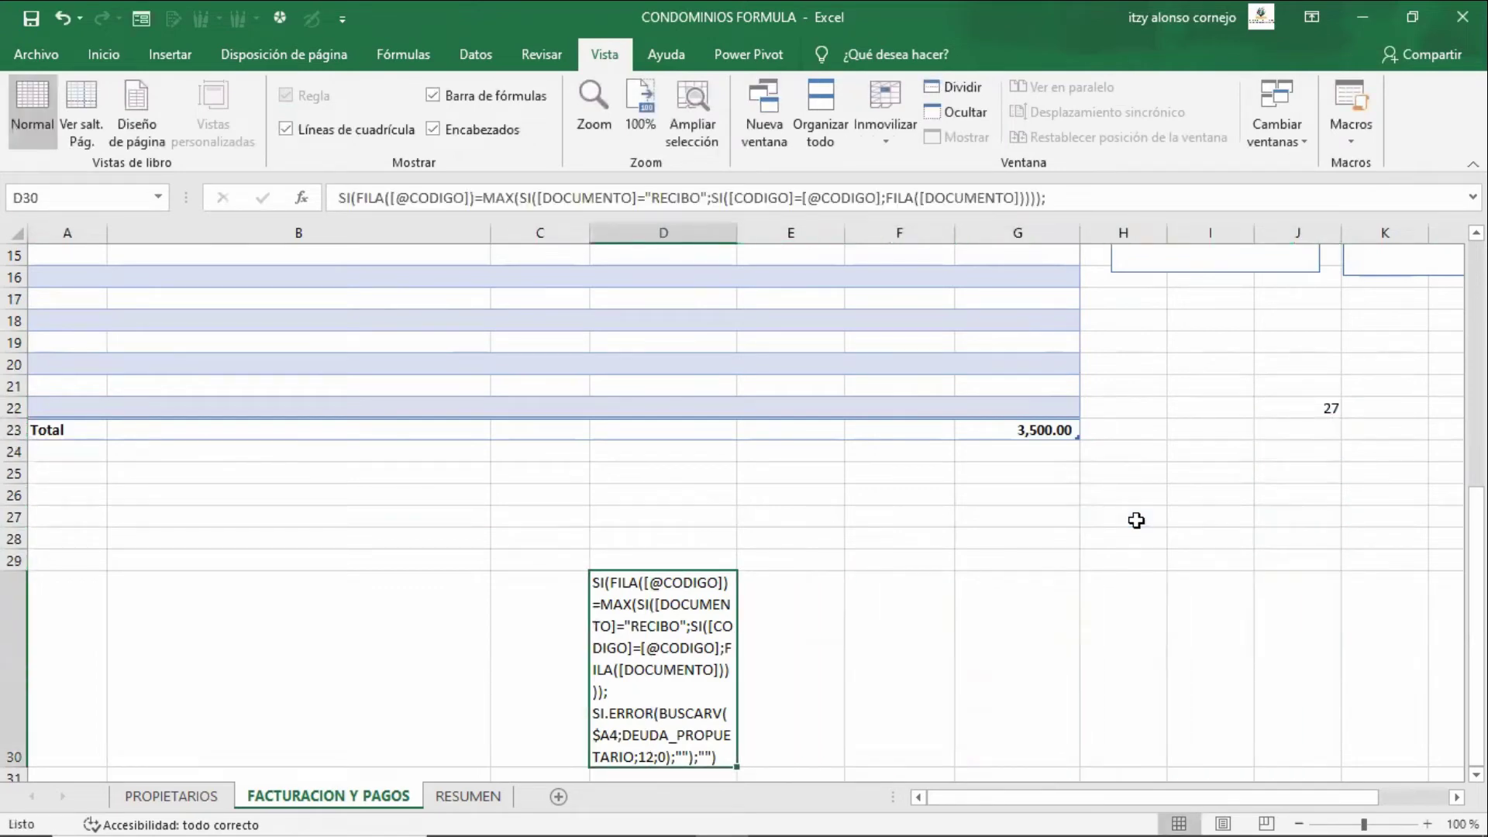
{"action": "key", "text": "Delete"}
{"action": "key", "text": "Up"}
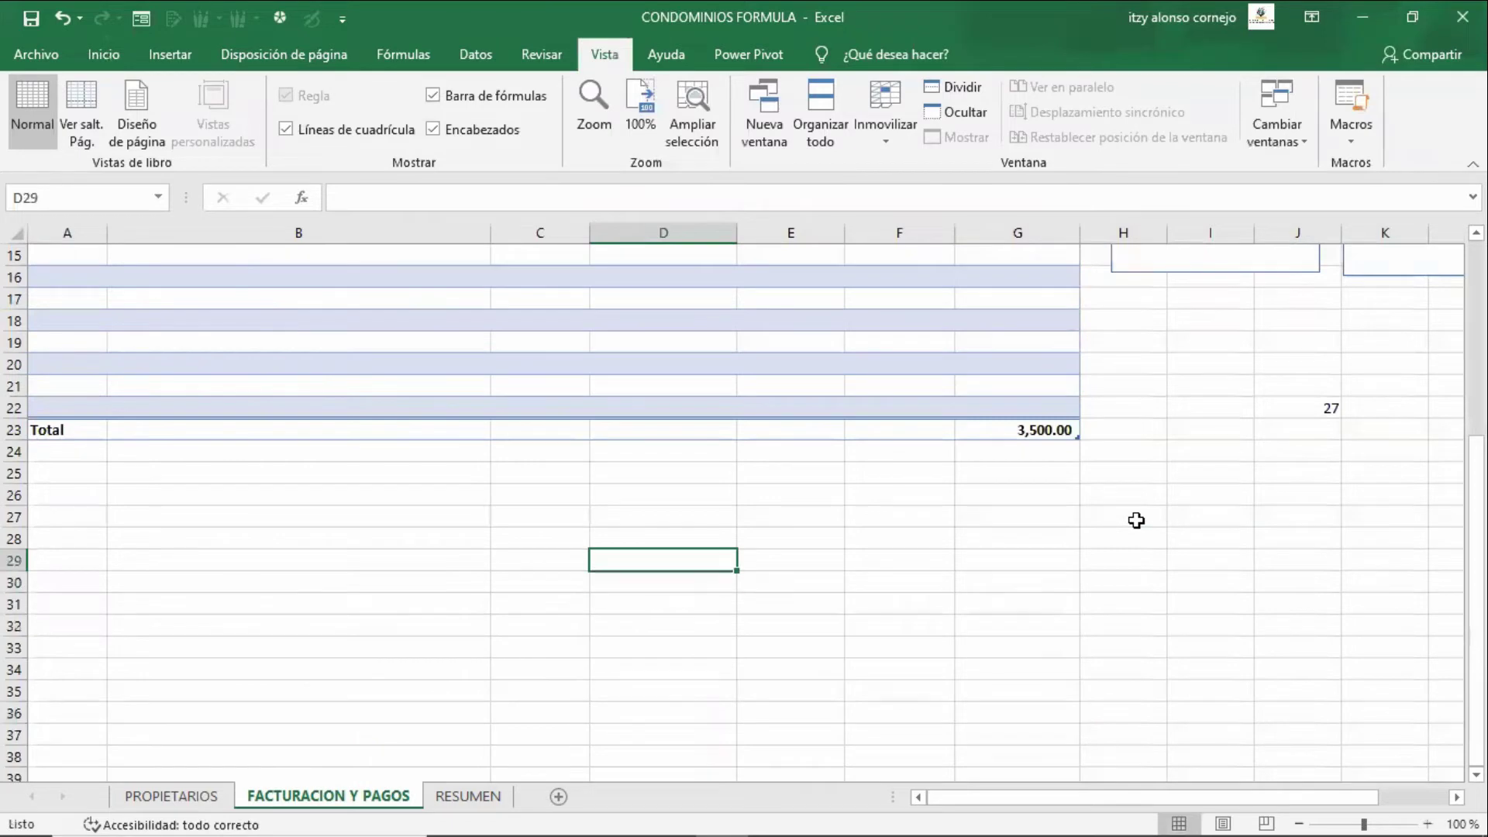
- Re-enter G6's balance formula as an array formula with Ctrl+Shift+Enter
{"action": "key", "text": "Up"}
{"action": "key", "text": "Up"}
{"action": "key", "text": "Up"}
{"action": "key", "text": "Up"}
{"action": "key", "text": "Up"}
{"action": "key", "text": "Up"}
{"action": "key", "text": "Up"}
{"action": "key", "text": "Up"}
{"action": "key", "text": "Up"}
{"action": "key", "text": "Up"}
{"action": "key", "text": "Up"}
{"action": "key", "text": "Up"}
{"action": "key", "text": "Up"}
{"action": "key", "text": "Up"}
{"action": "key", "text": "Right"}
{"action": "key", "text": "Right"}
{"action": "key", "text": "Right"}
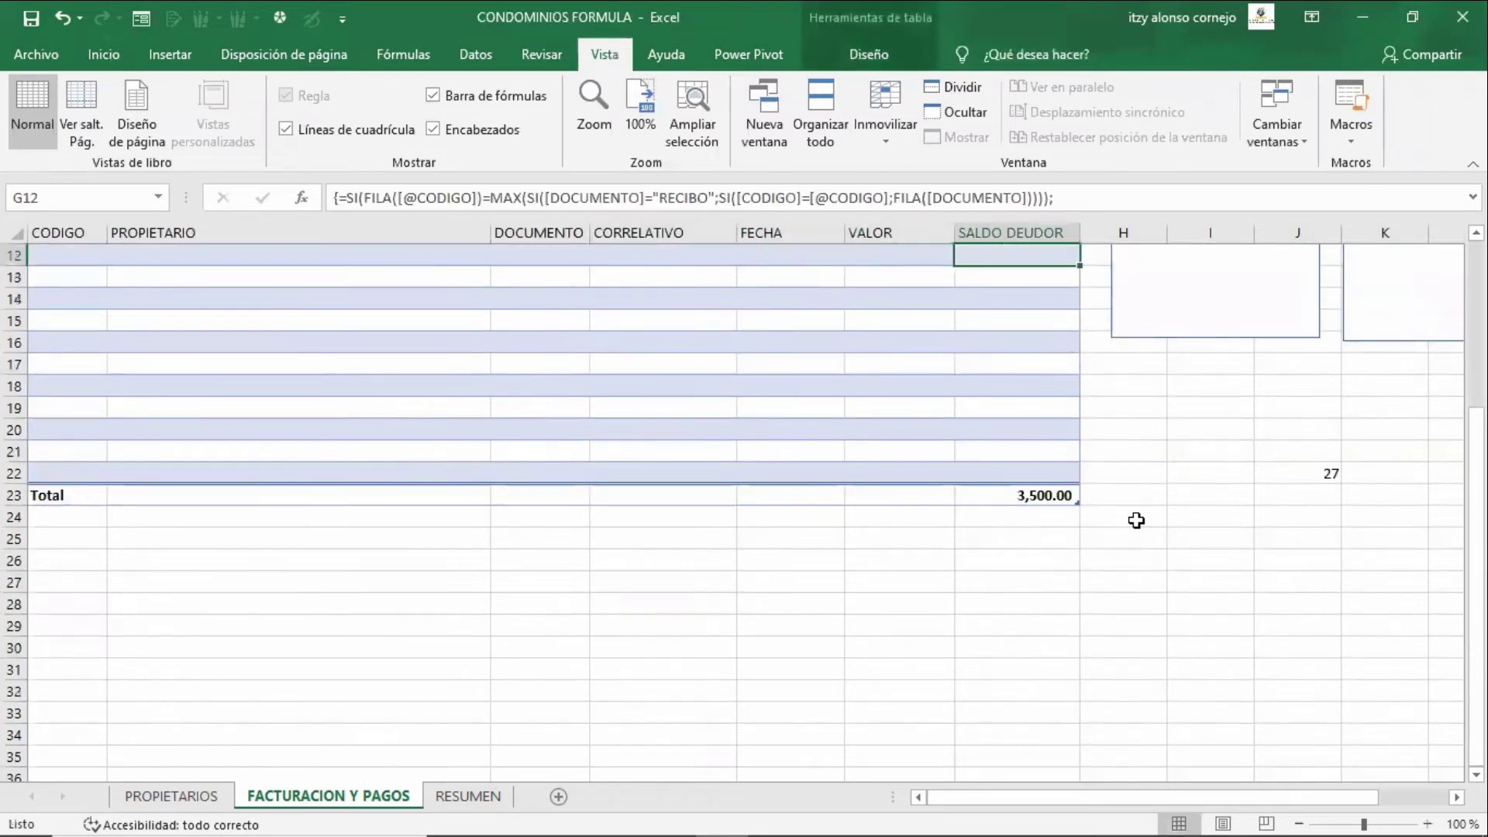
{"action": "key", "text": "Up"}
{"action": "key", "text": "Up"}
{"action": "key", "text": "Up"}
{"action": "key", "text": "Up"}
{"action": "key", "text": "Up"}
{"action": "key", "text": "Up"}
{"action": "key", "text": "Up"}
{"action": "key", "text": "Up"}
{"action": "key", "text": "Up"}
{"action": "key", "text": "Up"}
{"action": "key", "text": "Up"}
{"action": "key", "text": "Up"}
{"action": "key", "text": "Down"}
{"action": "key", "text": "Down"}
{"action": "key", "text": "Down"}
{"action": "key", "text": "F2"}
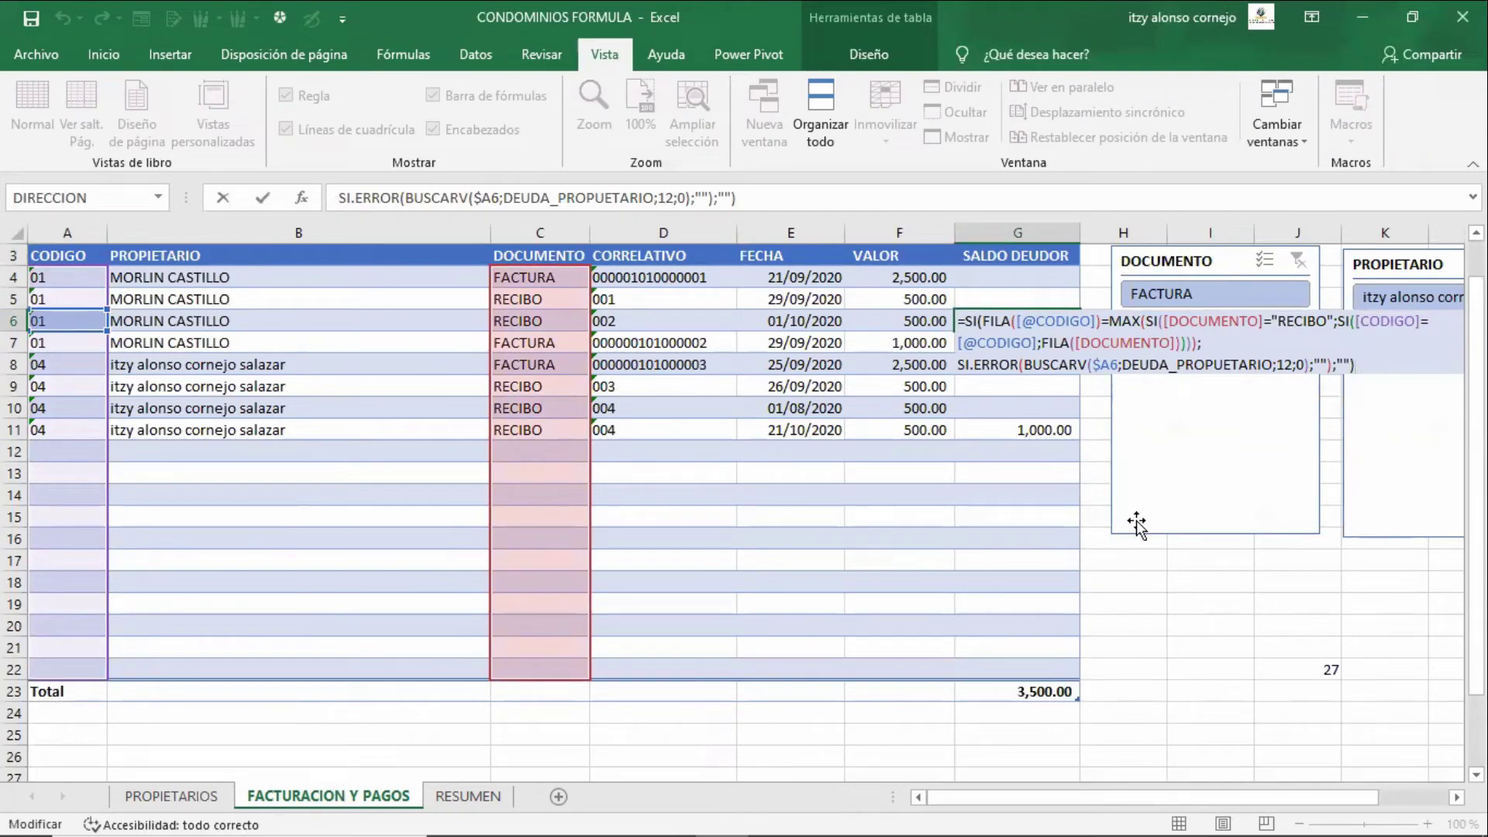
{"action": "key", "text": "ctrl+shift+Return"}
{"action": "key", "text": "Up"}
{"action": "key", "text": "Down"}
- Walk through G4's FILA, MAX, SI and BUSCARV parts, then confirm it as an array formula
{"action": "key", "text": "Up"}
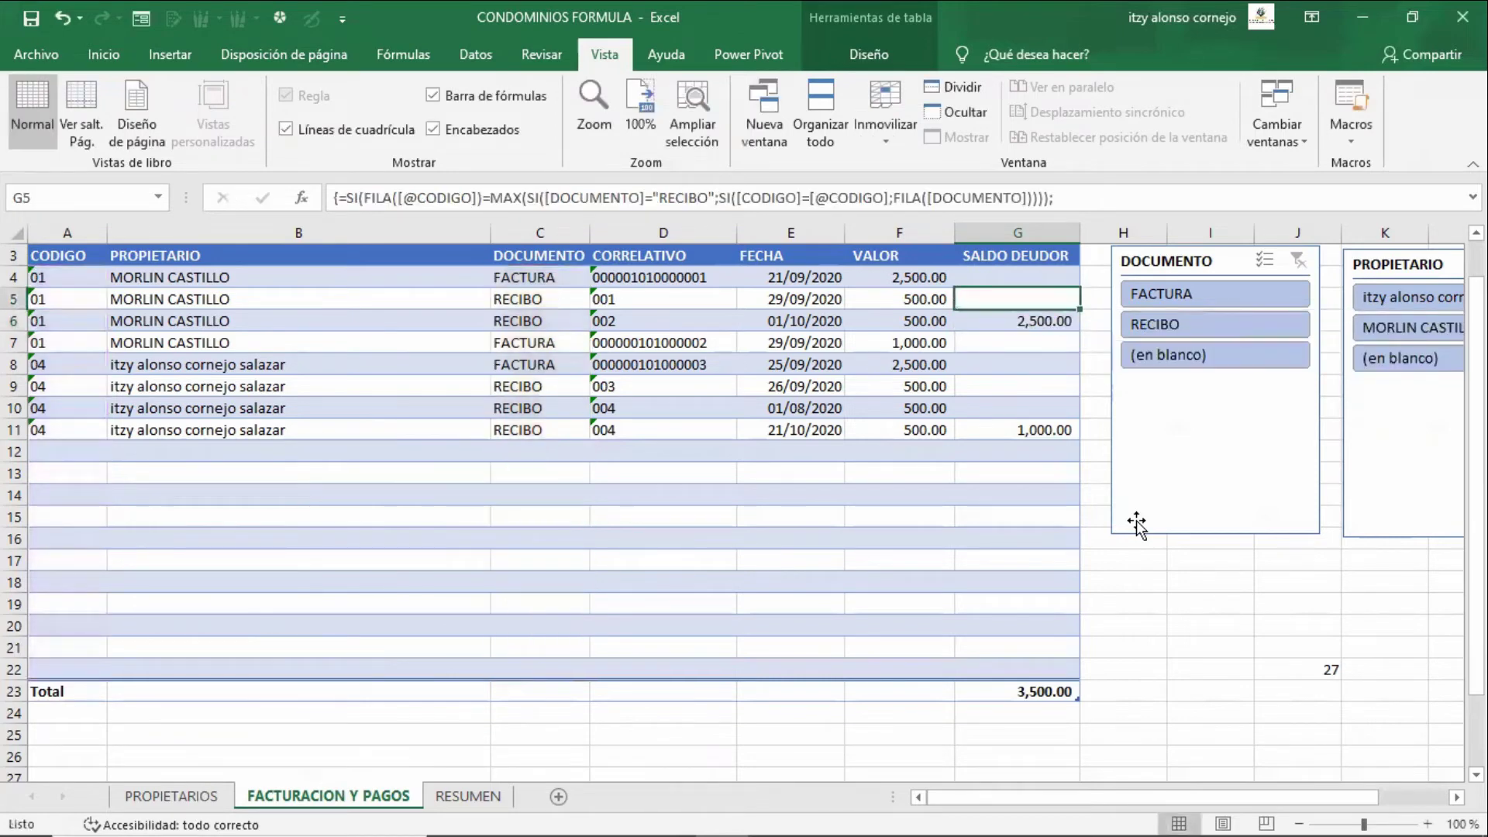
{"action": "key", "text": "Up"}
{"action": "key", "text": "F2"}
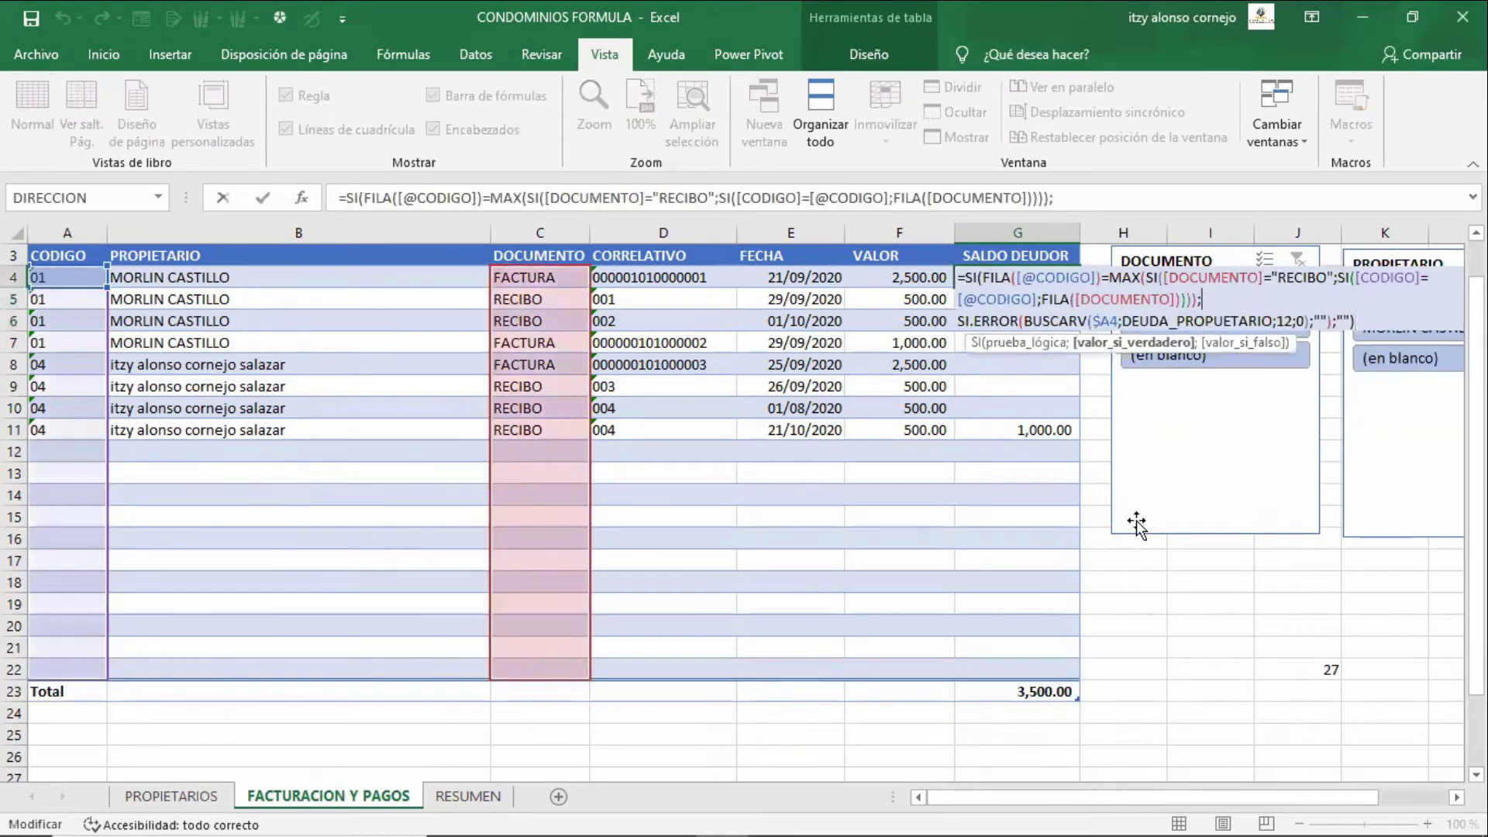
{"action": "key", "text": "Left"}
{"action": "key", "text": "Left"}
{"action": "key", "text": "Left"}
{"action": "key", "text": "Left"}
{"action": "key", "text": "Left"}
{"action": "key", "text": "Left"}
{"action": "key", "text": "Left"}
{"action": "key", "text": "Left"}
{"action": "key", "text": "Left"}
{"action": "key", "text": "Left"}
{"action": "key", "text": "Left"}
{"action": "key", "text": "Left"}
{"action": "key", "text": "Left"}
{"action": "key", "text": "Left"}
{"action": "key", "text": "Left"}
{"action": "key", "text": "Left"}
{"action": "key", "text": "Left"}
{"action": "key", "text": "Left"}
{"action": "key", "text": "Left"}
{"action": "key", "text": "Left"}
{"action": "key", "text": "Left"}
{"action": "key", "text": "Left"}
{"action": "key", "text": "Left"}
{"action": "key", "text": "Left"}
{"action": "key", "text": "Left"}
{"action": "key", "text": "Left"}
{"action": "key", "text": "Left"}
{"action": "key", "text": "Left"}
{"action": "key", "text": "Left"}
{"action": "key", "text": "Left"}
{"action": "key", "text": "Left"}
{"action": "key", "text": "Left"}
{"action": "key", "text": "Left"}
{"action": "key", "text": "Left"}
{"action": "key", "text": "Left"}
{"action": "key", "text": "Left"}
{"action": "key", "text": "Left"}
{"action": "key", "text": "Left"}
{"action": "key", "text": "Left"}
{"action": "key", "text": "Left"}
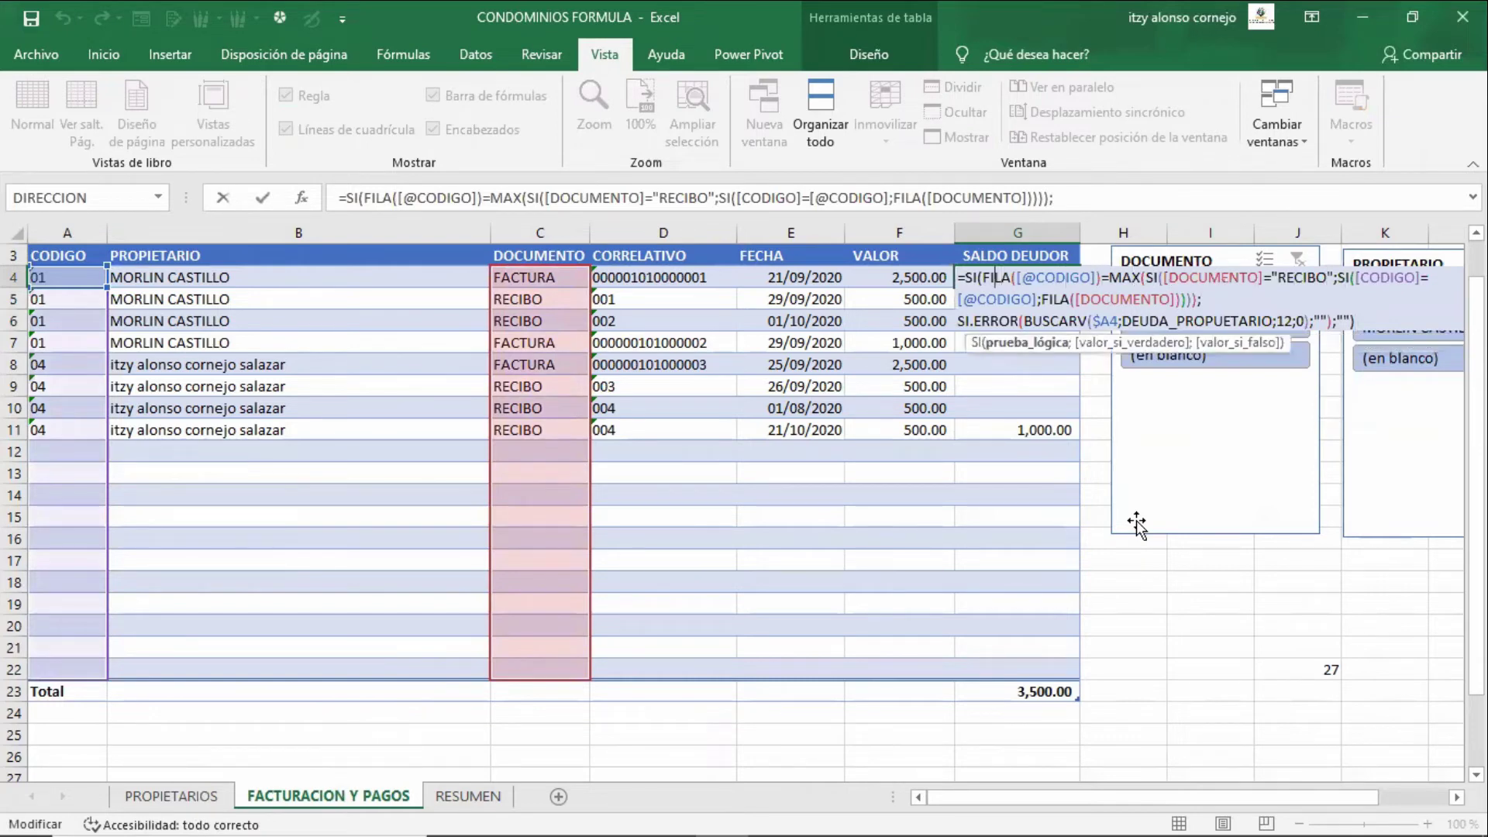
{"action": "key", "text": "Left"}
{"action": "key", "text": "Left"}
{"action": "key", "text": "Left"}
{"action": "key", "text": "Left"}
{"action": "key", "text": "shift+Right"}
{"action": "key", "text": "shift+Right"}
{"action": "key", "text": "shift+Right"}
{"action": "key", "text": "shift+Right"}
{"action": "key", "text": "shift+Right"}
{"action": "key", "text": "shift+Right"}
{"action": "key", "text": "shift+Right"}
{"action": "key", "text": "shift+Right"}
{"action": "key", "text": "shift+Right"}
{"action": "key", "text": "shift+Right"}
{"action": "key", "text": "shift+Right"}
{"action": "key", "text": "shift+Right"}
{"action": "key", "text": "shift+Right"}
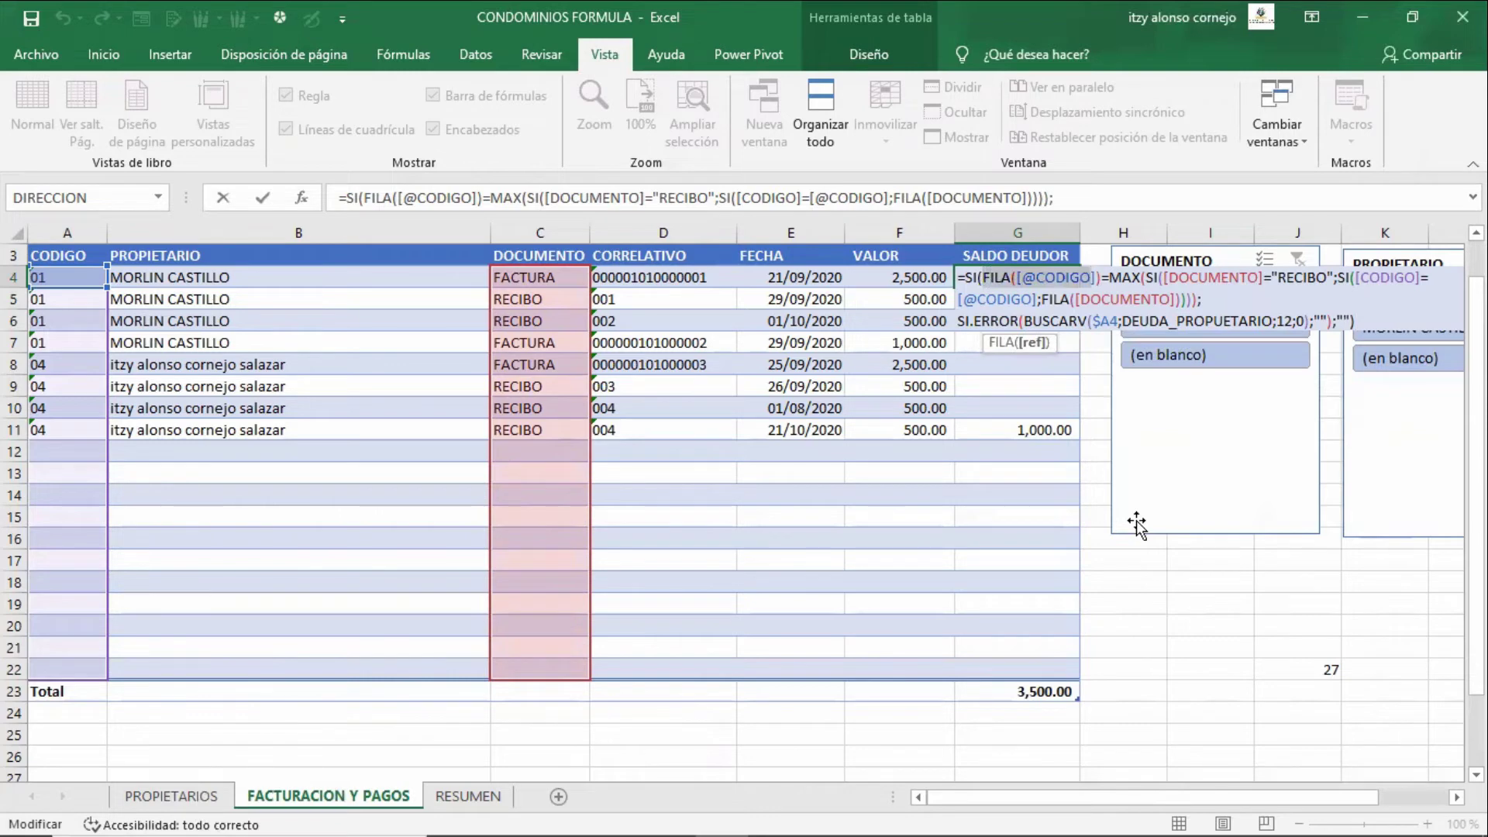
{"action": "key", "text": "Right"}
{"action": "key", "text": "Right"}
{"action": "key", "text": "Right"}
{"action": "key", "text": "Right"}
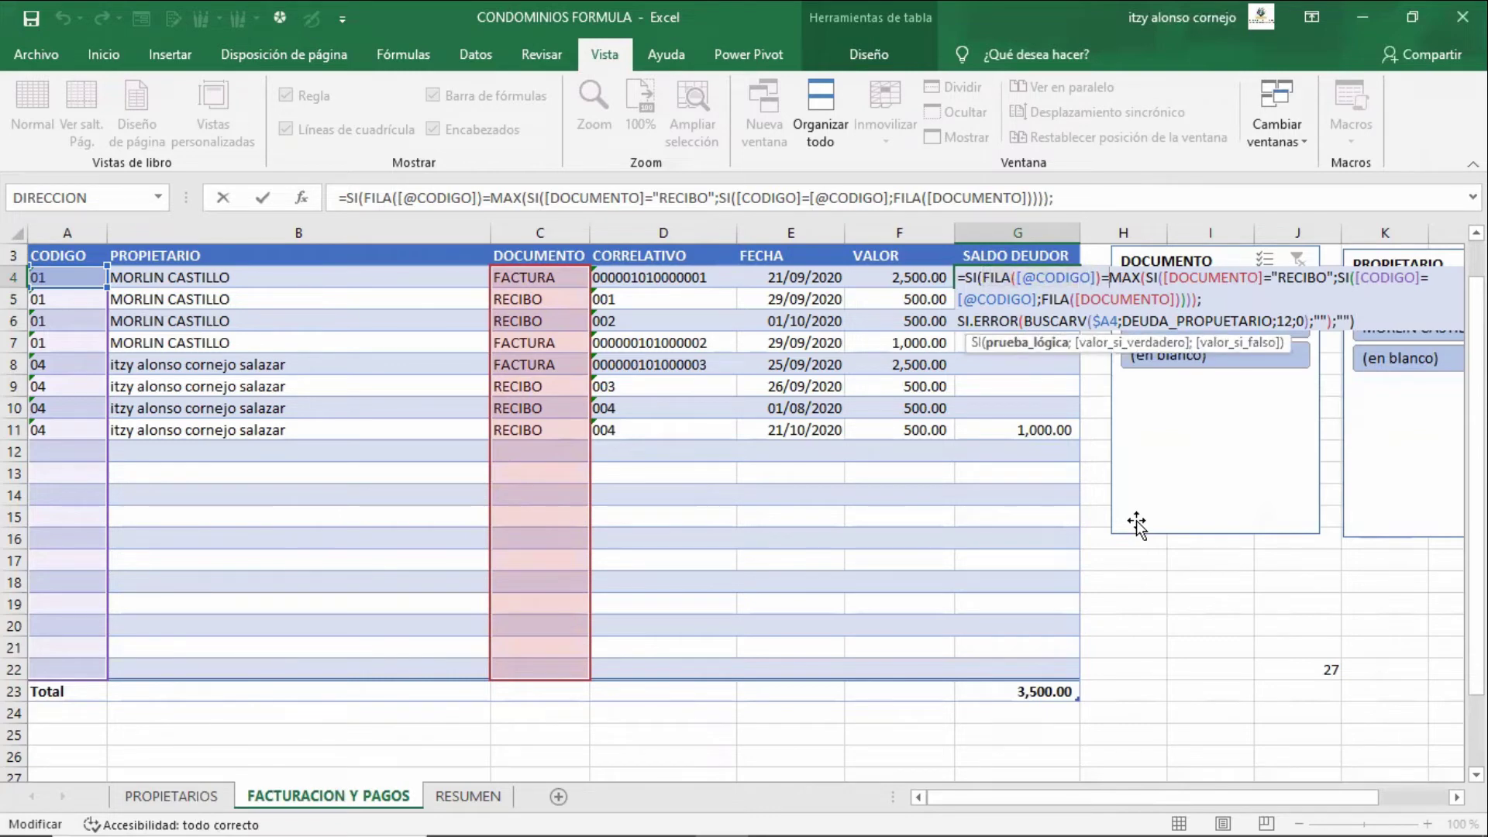
{"action": "key", "text": "Right"}
{"action": "key", "text": "Right"}
{"action": "key", "text": "Right"}
{"action": "key", "text": "Right"}
{"action": "key", "text": "Right"}
{"action": "key", "text": "Right"}
{"action": "key", "text": "Right"}
{"action": "key", "text": "Right"}
{"action": "key", "text": "Right"}
{"action": "key", "text": "Right"}
{"action": "key", "text": "Right"}
{"action": "key", "text": "Right"}
{"action": "key", "text": "Right"}
{"action": "key", "text": "Right"}
{"action": "key", "text": "Right"}
{"action": "key", "text": "Right"}
{"action": "key", "text": "Right"}
{"action": "key", "text": "Right"}
{"action": "key", "text": "Right"}
{"action": "key", "text": "Right"}
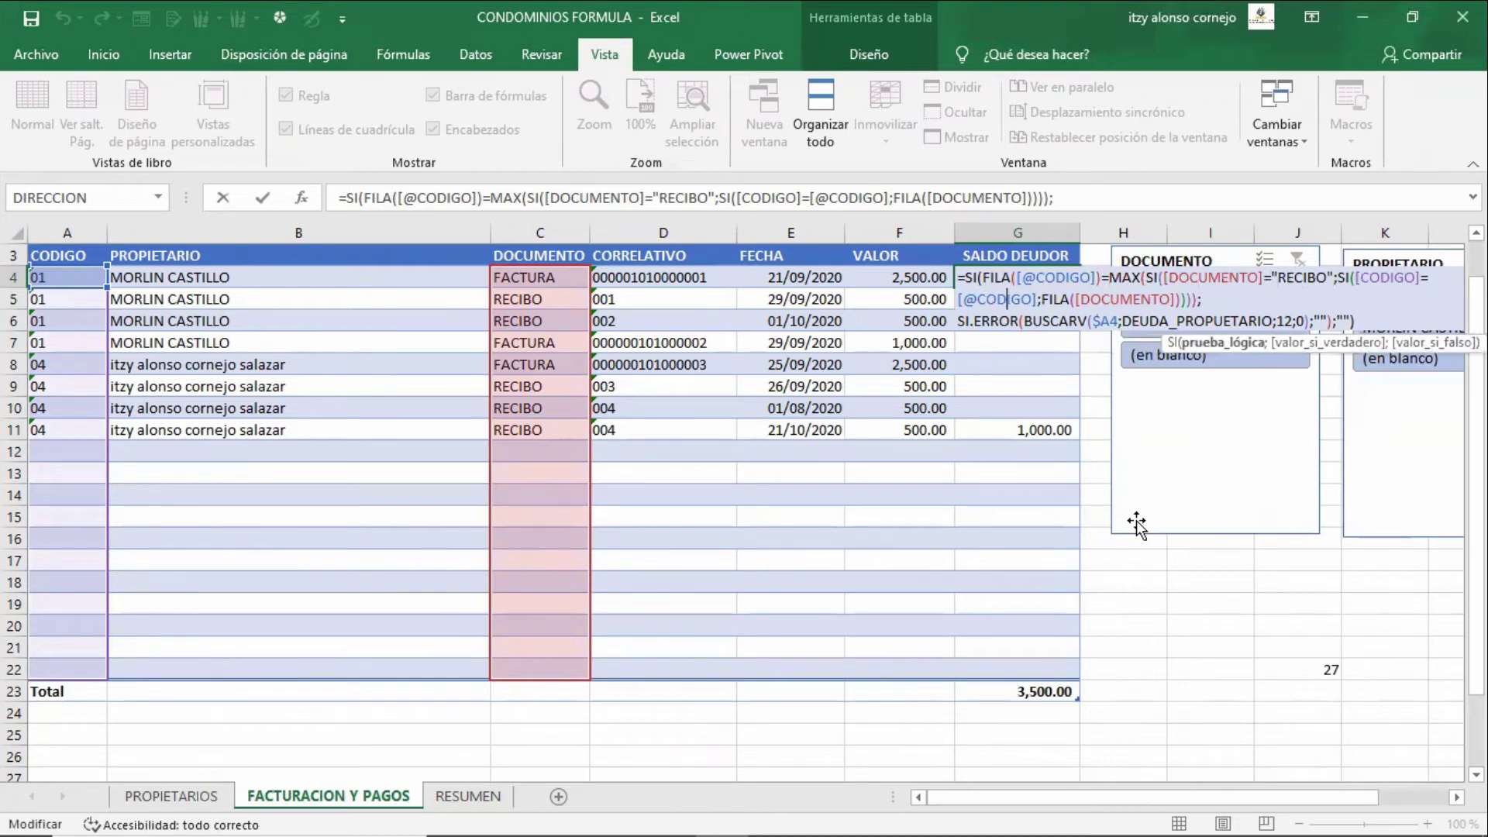
{"action": "key", "text": "Down"}
{"action": "key", "text": "Down"}
{"action": "key", "text": "Left"}
{"action": "key", "text": "Left"}
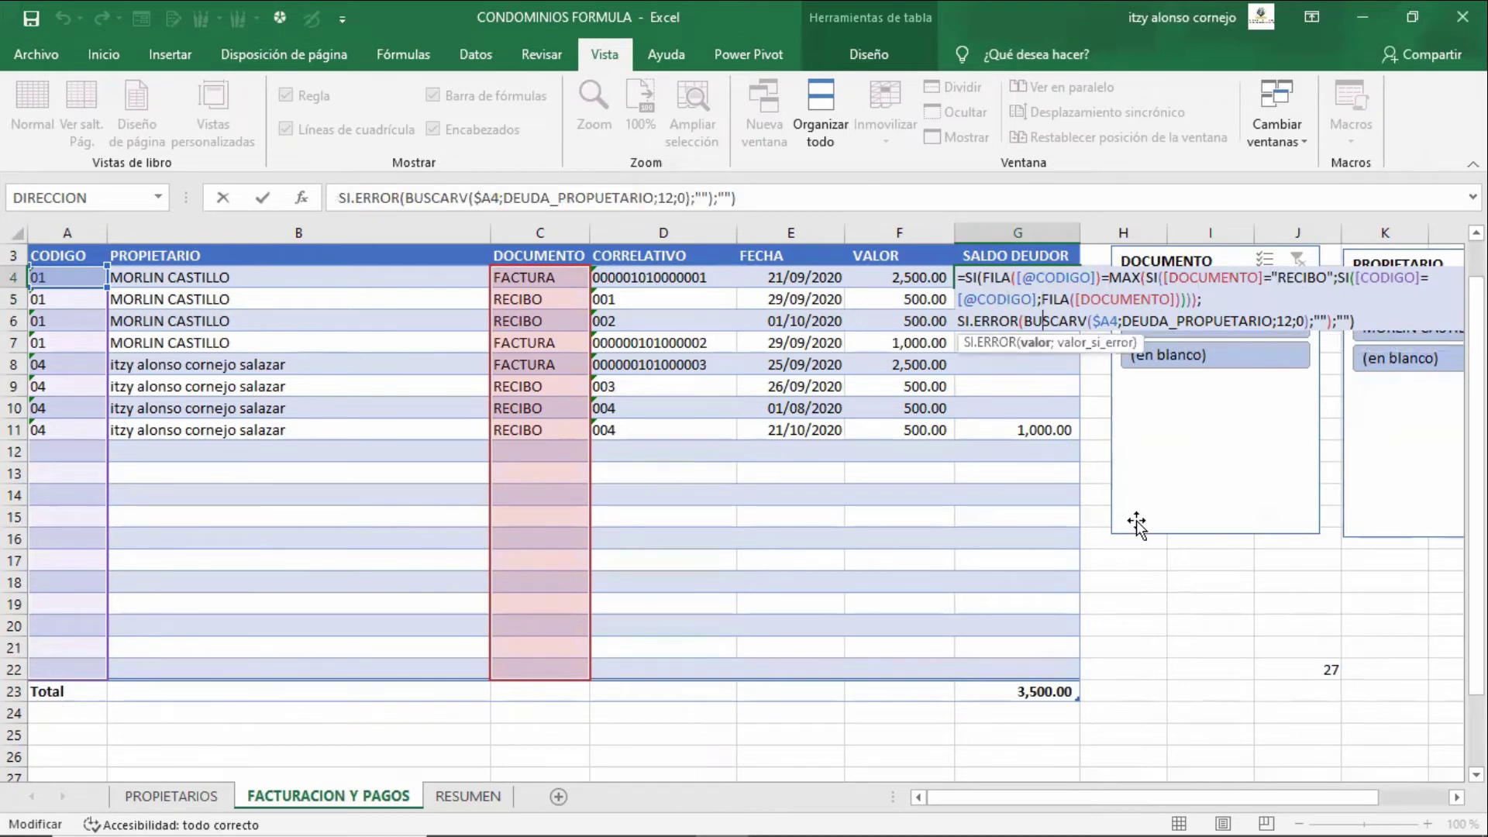
{"action": "key", "text": "Right"}
{"action": "key", "text": "Right"}
{"action": "key", "text": "Right"}
{"action": "key", "text": "Right"}
{"action": "key", "text": "Right"}
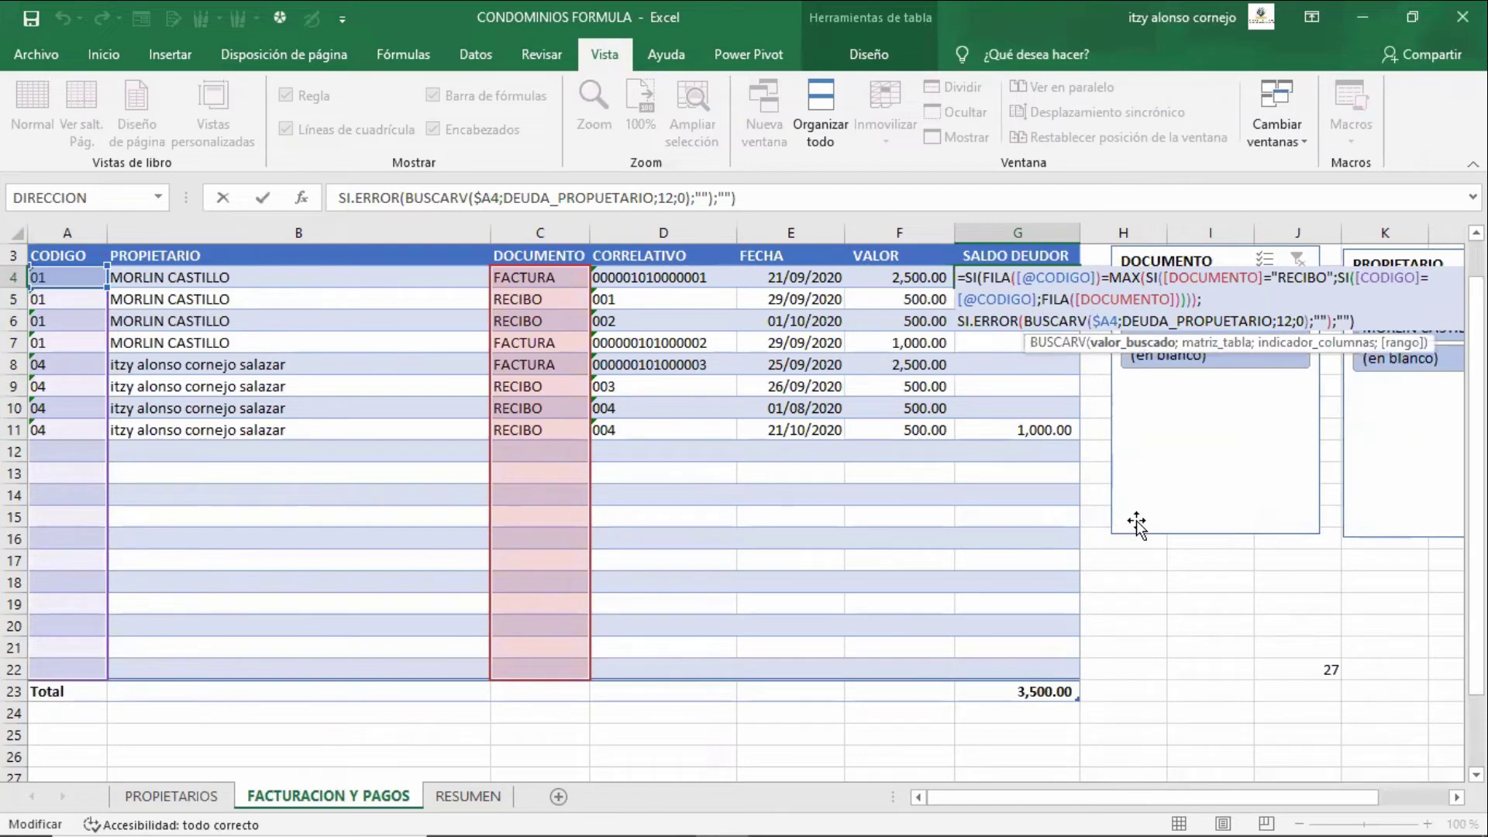
{"action": "key", "text": "ctrl+shift+Return"}
{"action": "key", "text": "Down"}
{"action": "key", "text": "Down"}
{"action": "key", "text": "Down"}
{"action": "key", "text": "Down"}
{"action": "key", "text": "Down"}
{"action": "key", "text": "Down"}
{"action": "key", "text": "Down"}
{"action": "key", "text": "Down"}
{"action": "key", "text": "Down"}
{"action": "key", "text": "Down"}
{"action": "key", "text": "Down"}
{"action": "key", "text": "Down"}
{"action": "key", "text": "Down"}
{"action": "key", "text": "Down"}
{"action": "key", "text": "Down"}
{"action": "key", "text": "Down"}
{"action": "key", "text": "Down"}
{"action": "key", "text": "Down"}
{"action": "key", "text": "Down"}
{"action": "key", "text": "Down"}
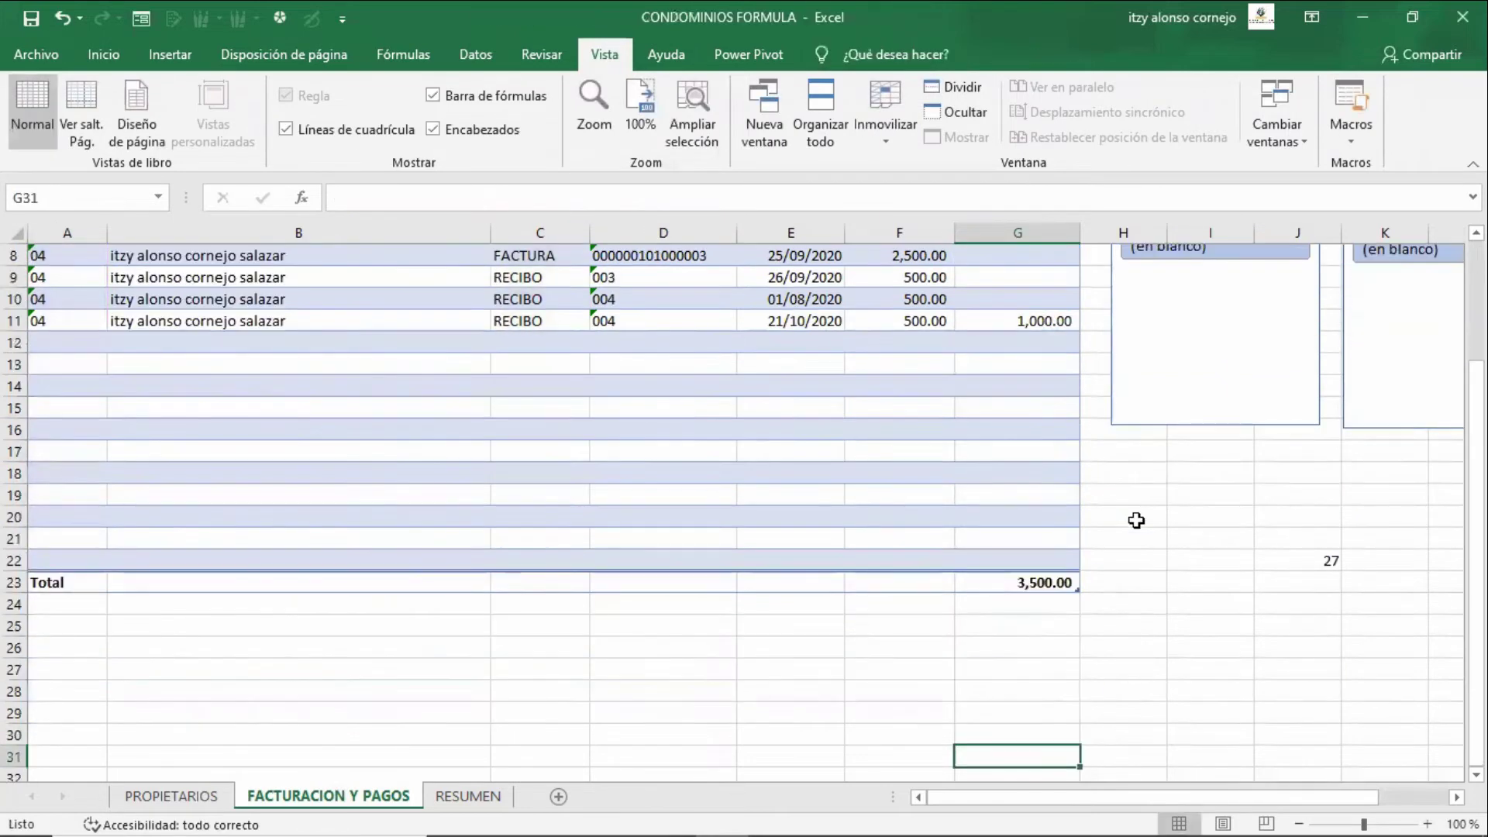
{"action": "key", "text": "Right"}
{"action": "key", "text": "Up"}
{"action": "key", "text": "Up"}
{"action": "key", "text": "Up"}
{"action": "key", "text": "Left"}
{"action": "type", "text": "213"}
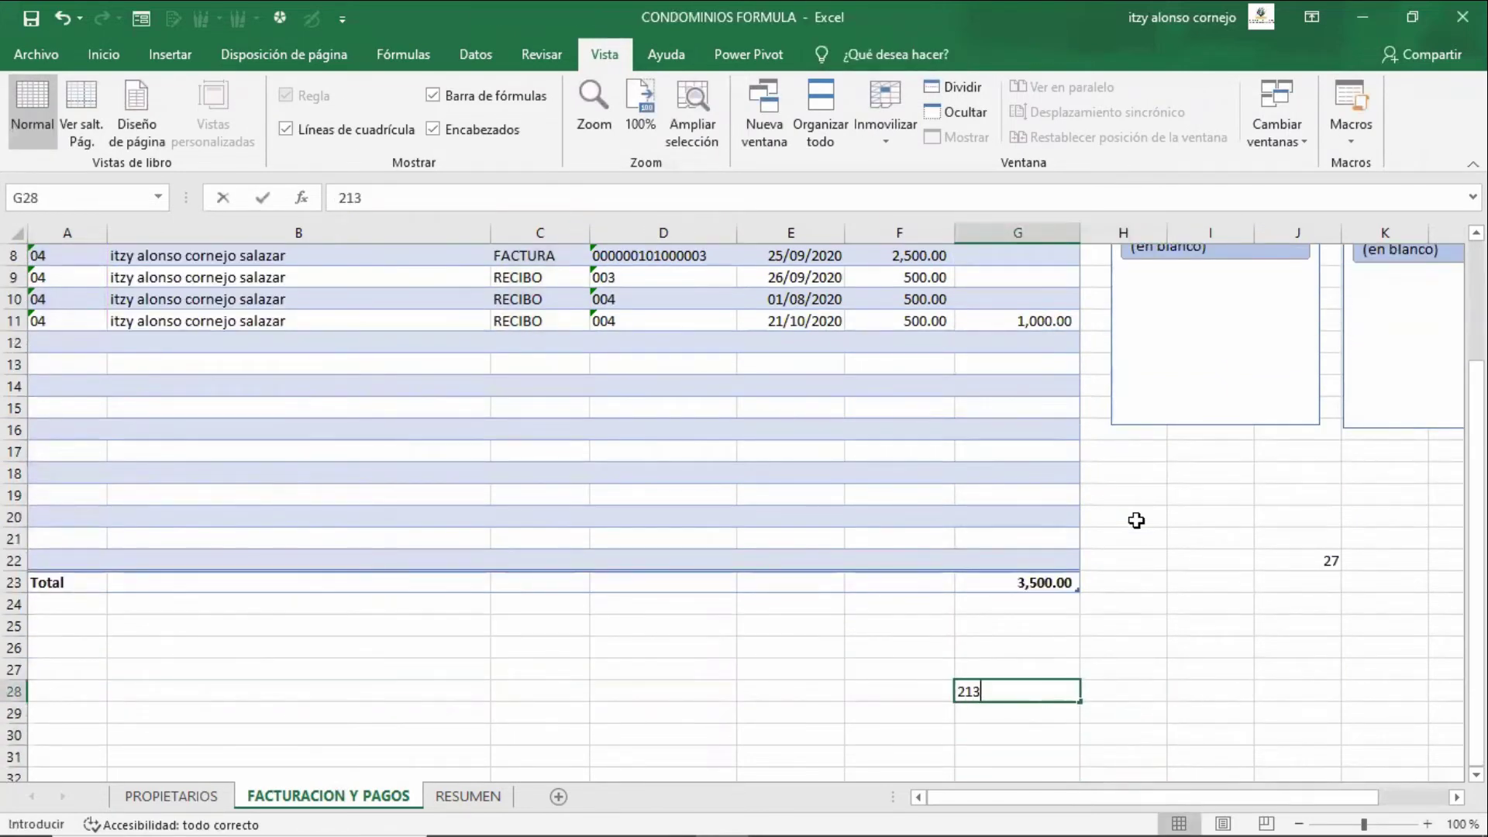
{"action": "key", "text": "Return"}
{"action": "type", "text": "dfa"}
{"action": "key", "text": "Up"}
{"action": "key", "text": "Right"}
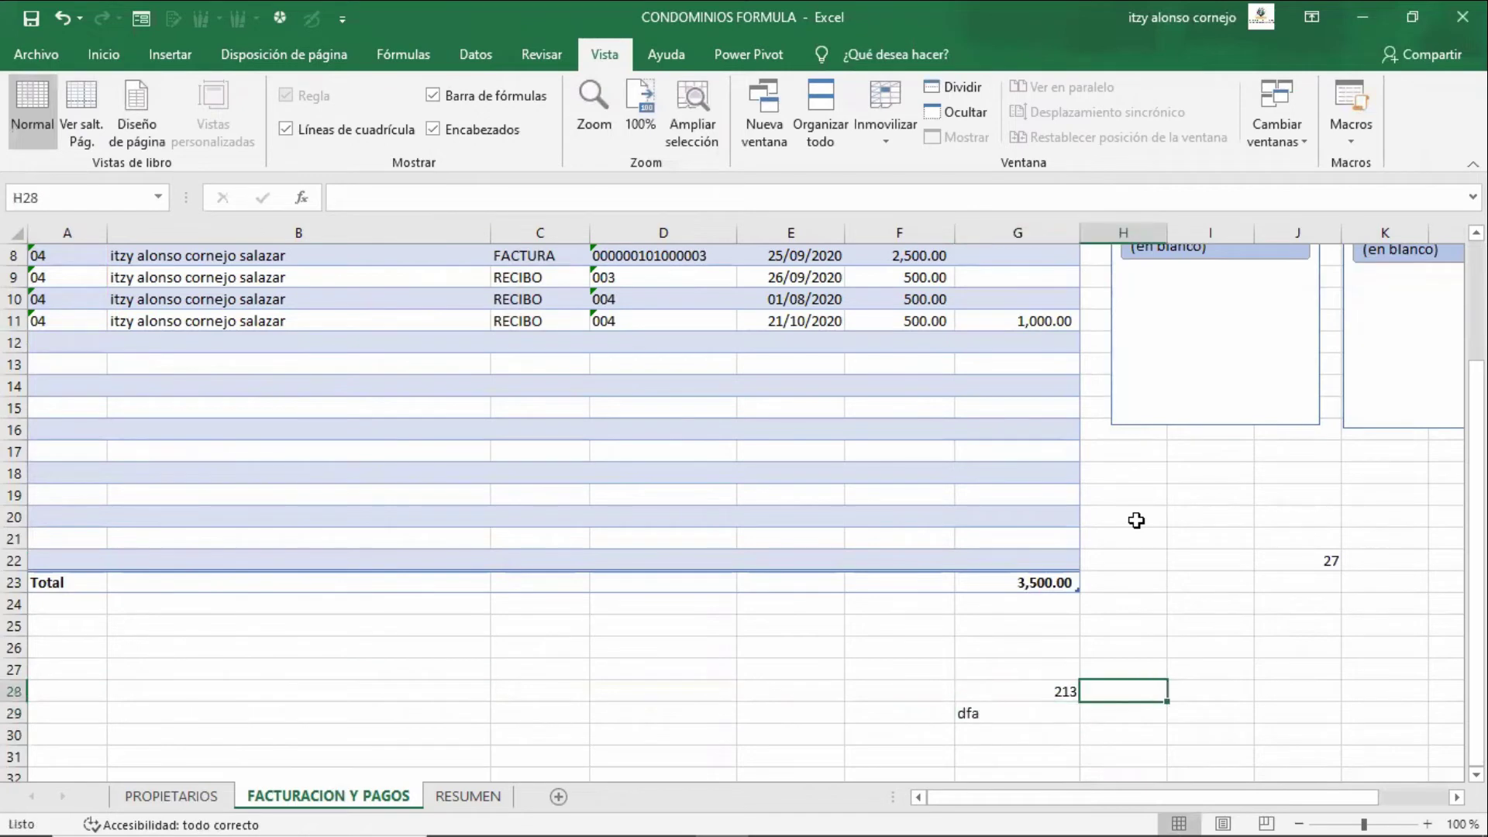
{"action": "type", "text": "=suma("}
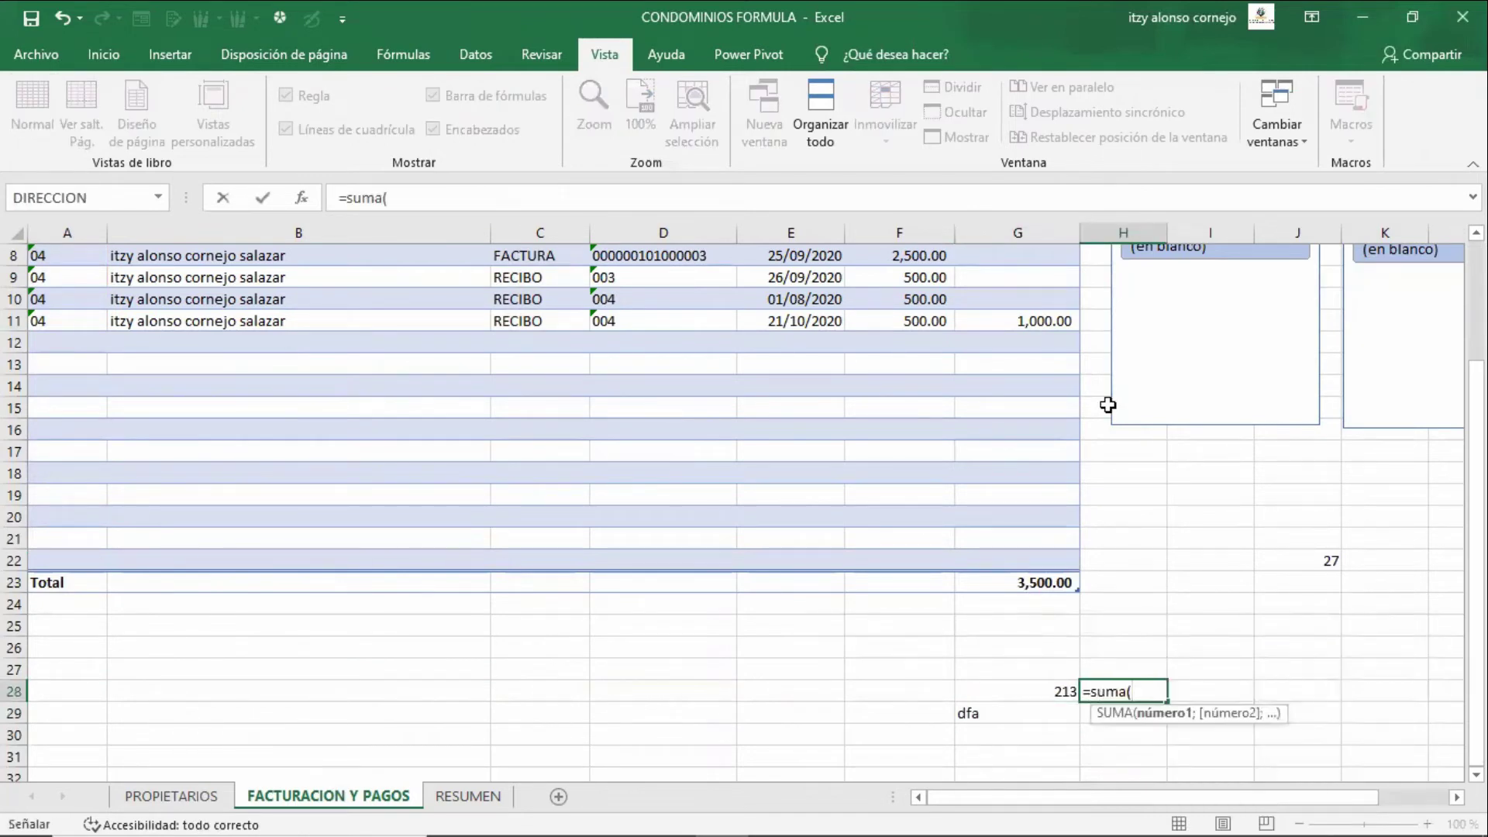
{"action": "key", "text": "Left"}
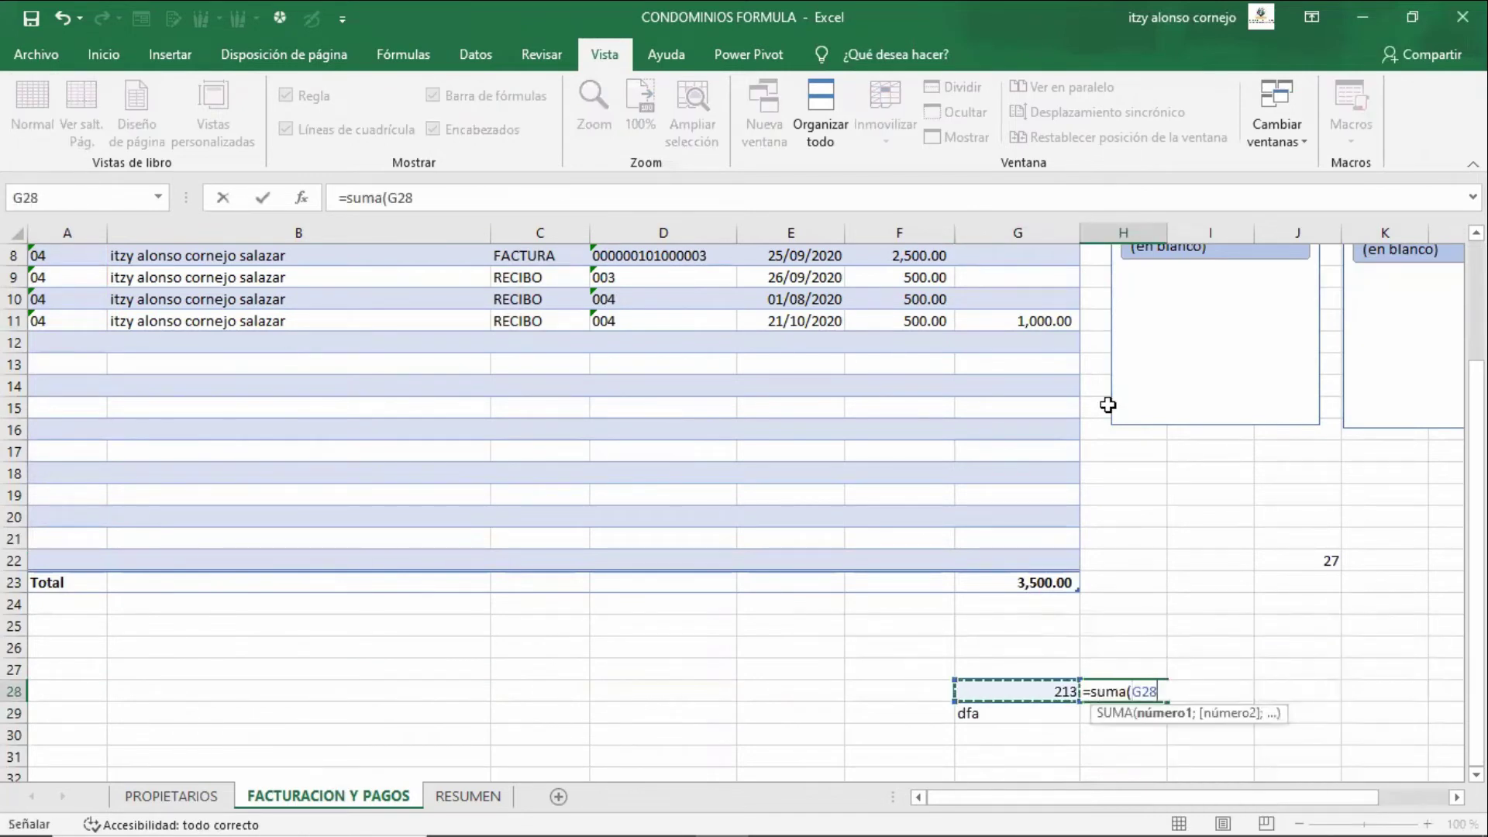
{"action": "key", "text": "shift+Down"}
{"action": "key", "text": "Return"}
{"action": "key", "text": "Up"}
{"action": "key", "text": "F2"}
{"action": "key", "text": "Return"}
{"action": "key", "text": "Up"}
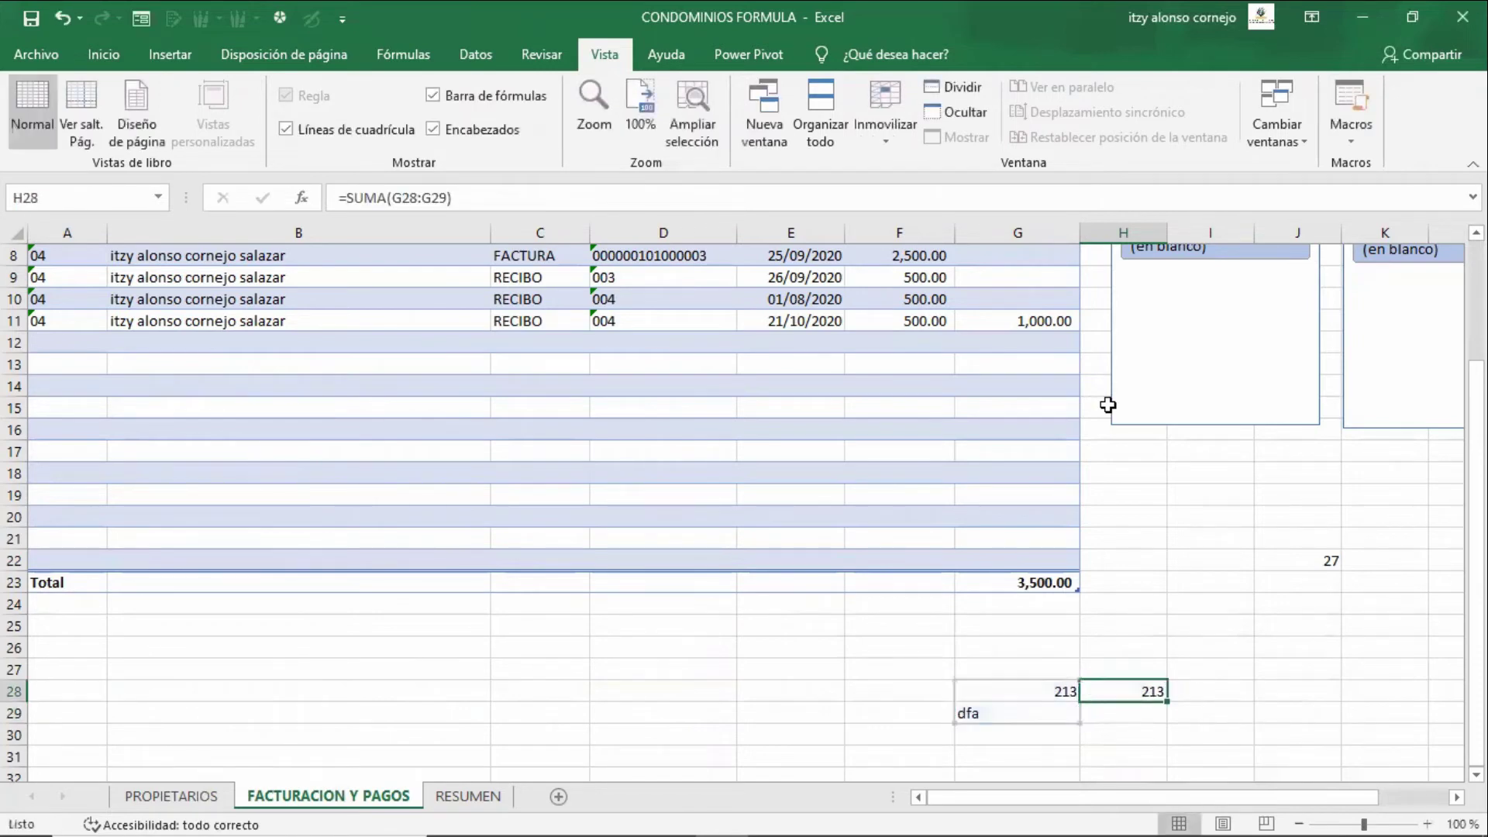
{"action": "key", "text": "F2"}
{"action": "key", "text": "Return"}
{"action": "key", "text": "Up"}
{"action": "type", "text": "="}
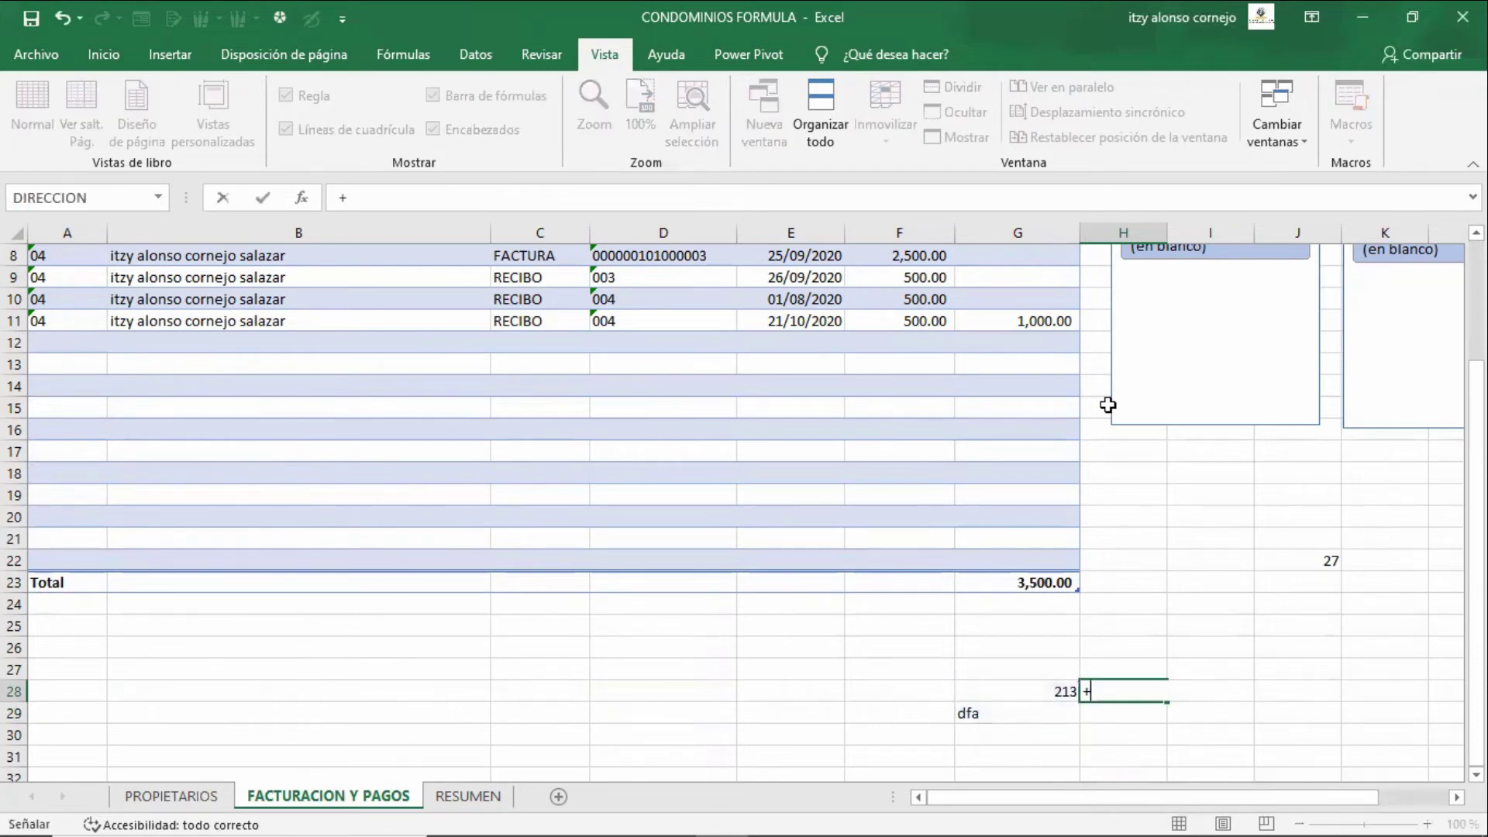
{"action": "key", "text": "Left"}
{"action": "type", "text": "+"}
{"action": "key", "text": "Left"}
{"action": "key", "text": "Down"}
{"action": "key", "text": "Return"}
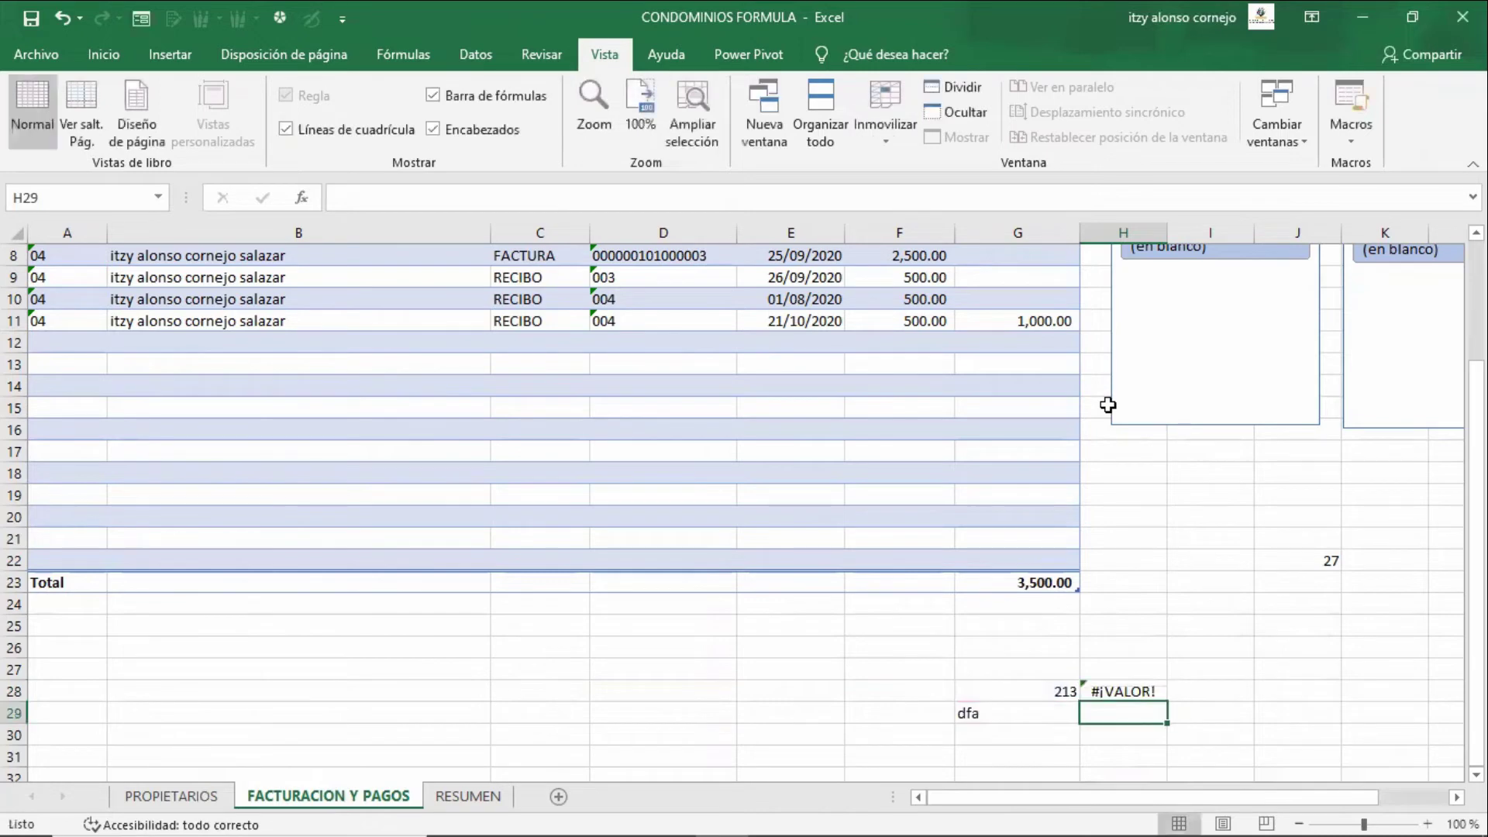
{"action": "key", "text": "Up"}
{"action": "key", "text": "F2"}
{"action": "key", "text": "Right"}
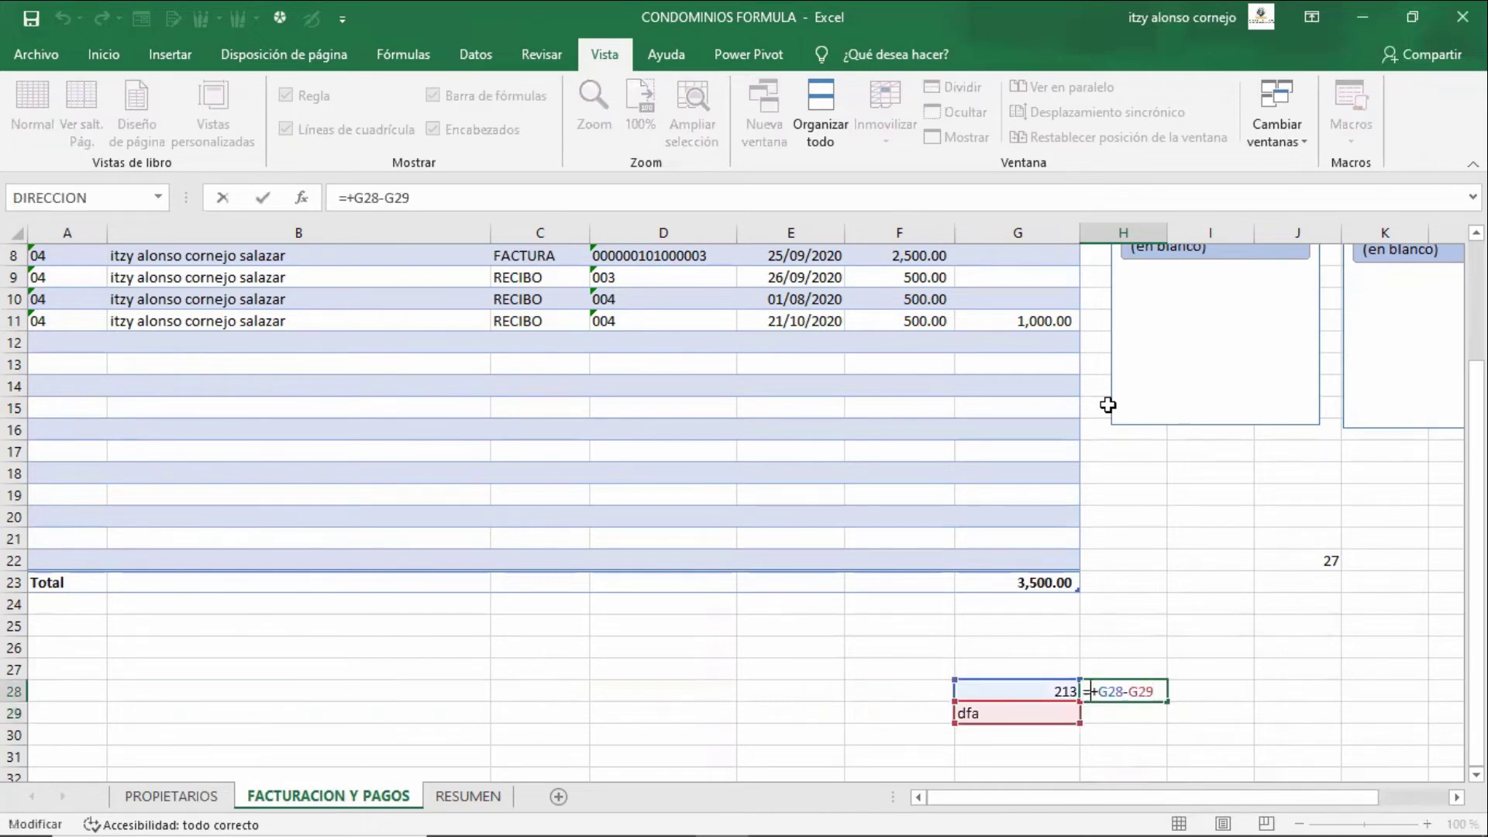
{"action": "type", "text": "si"}
{"action": "key", "text": "Down"}
{"action": "key", "text": "Tab"}
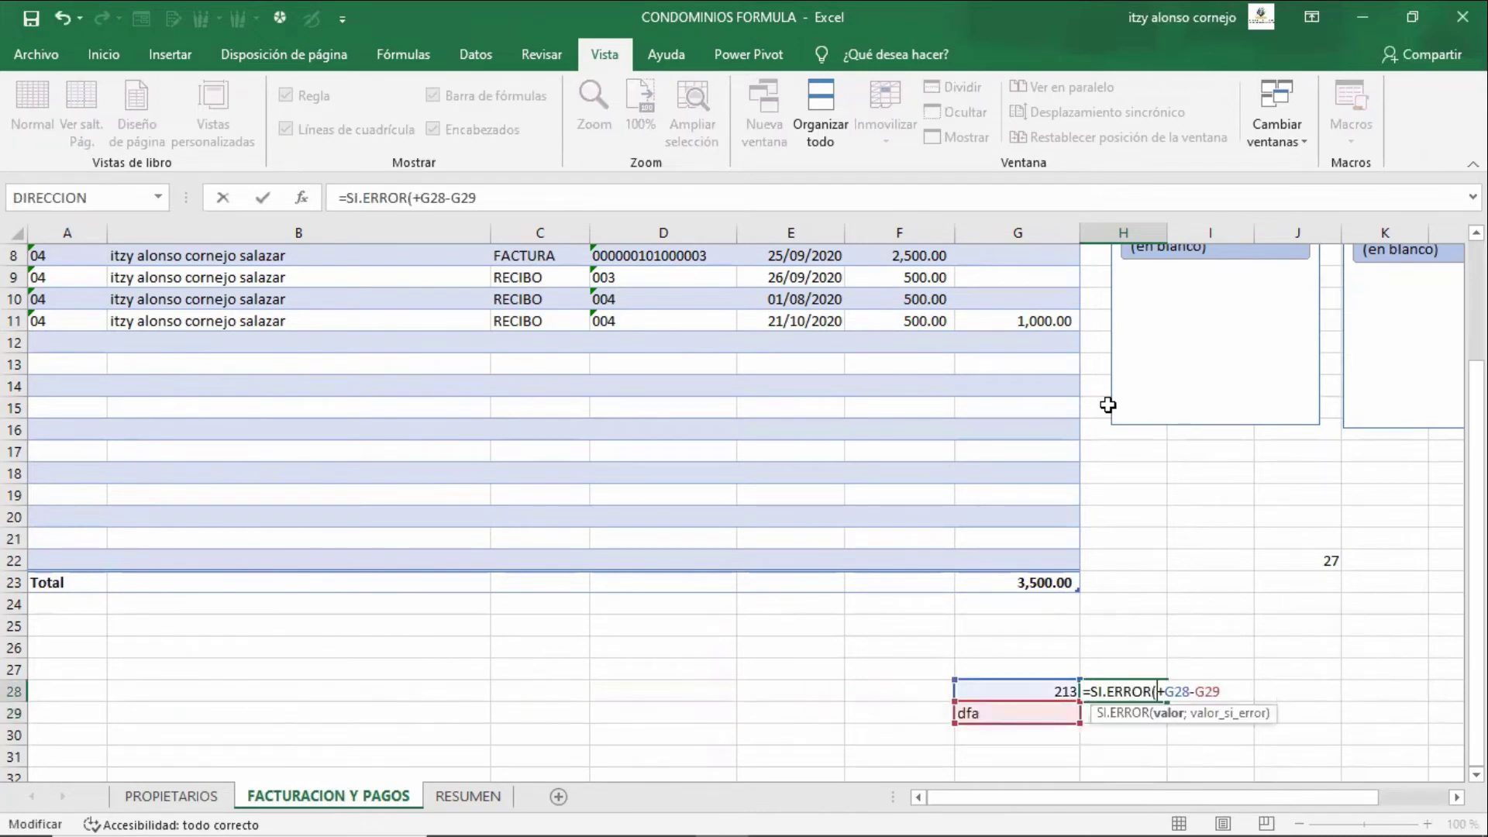
{"action": "key", "text": "F2"}
{"action": "key", "text": "End"}
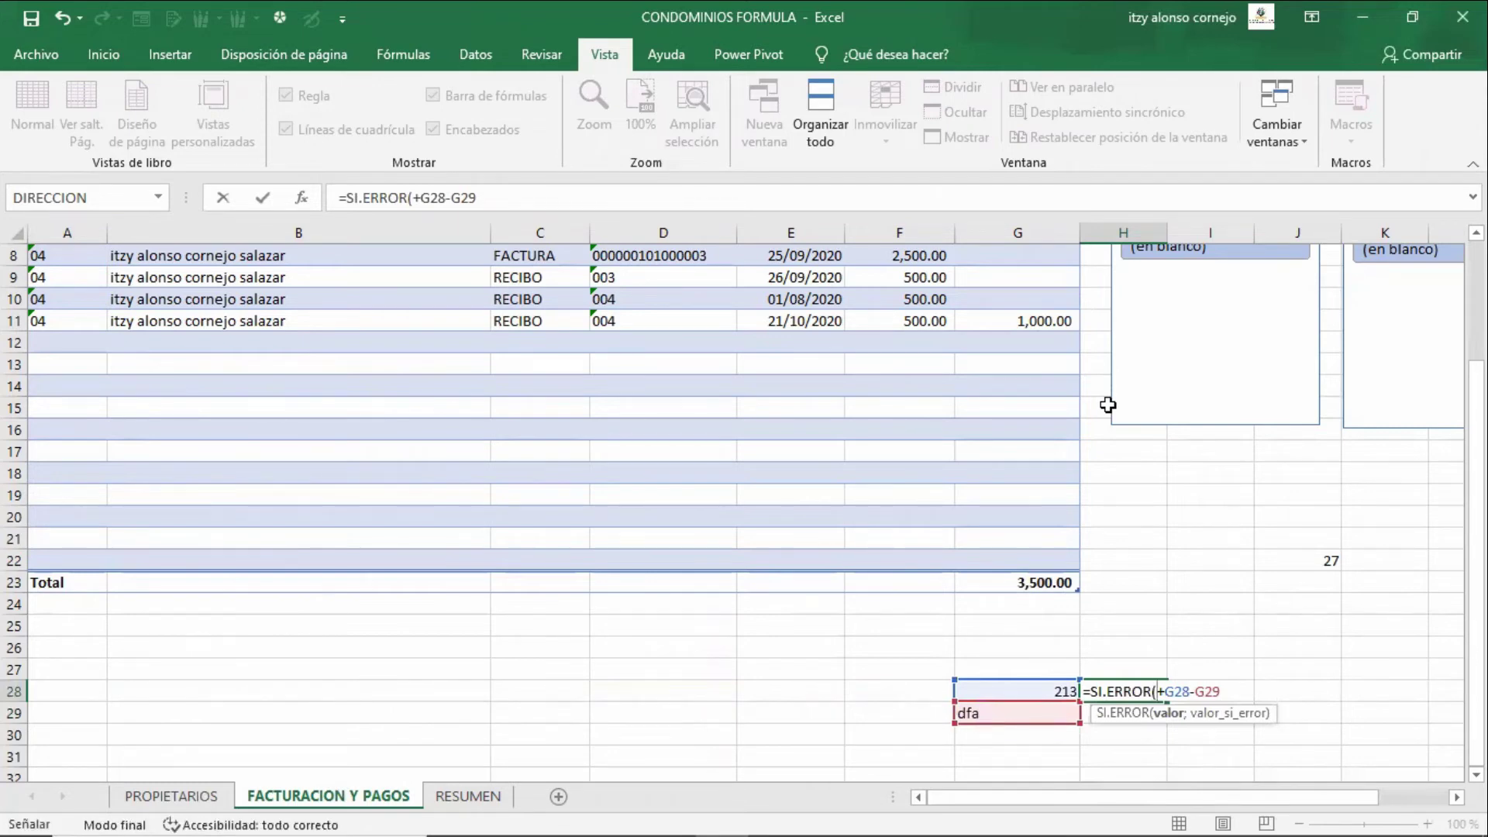
{"action": "left_click", "coordinate": [1238, 688]}
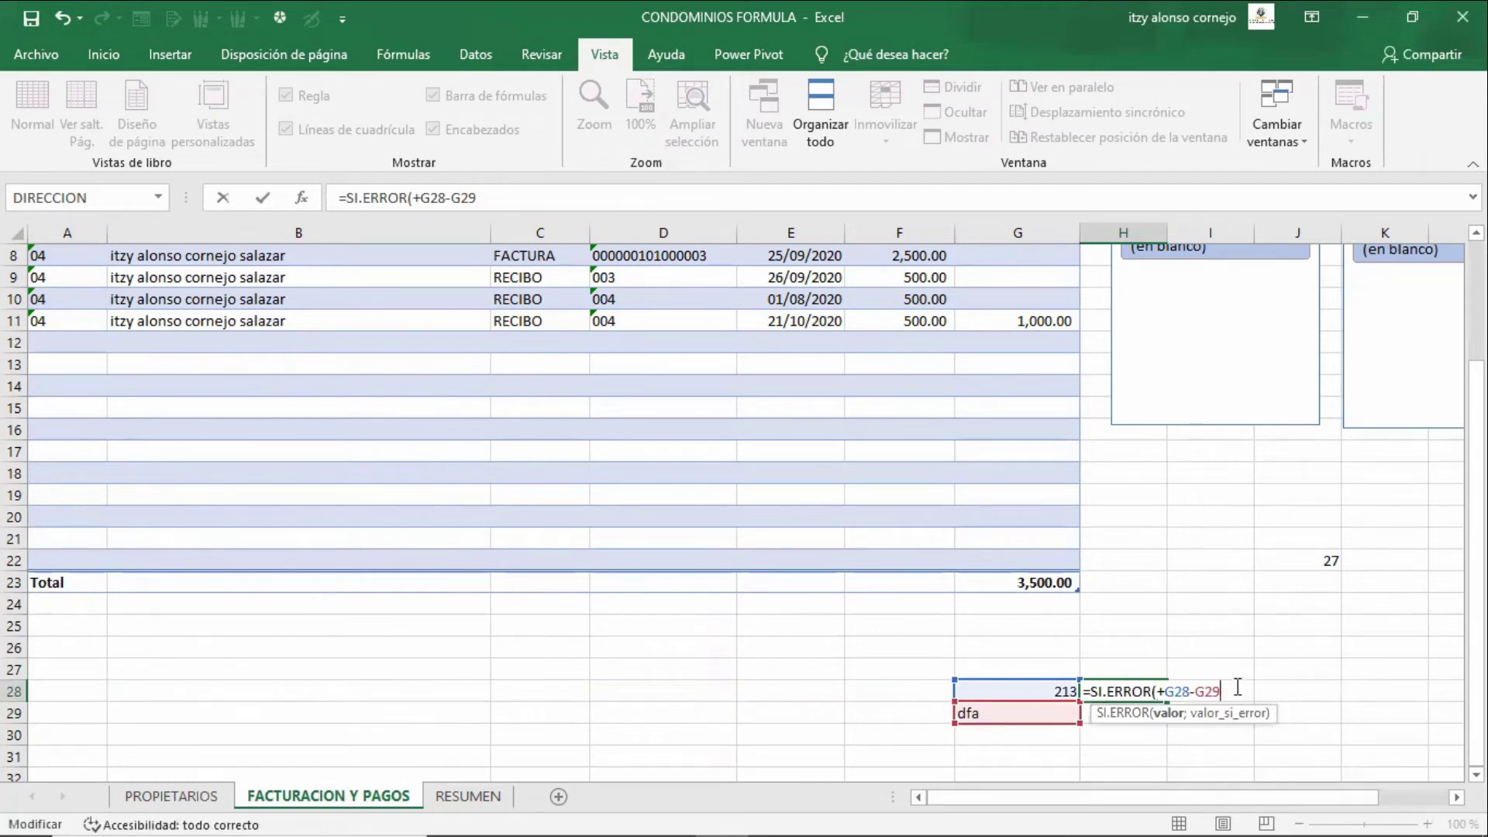
{"action": "type", "text": ";\"\""}
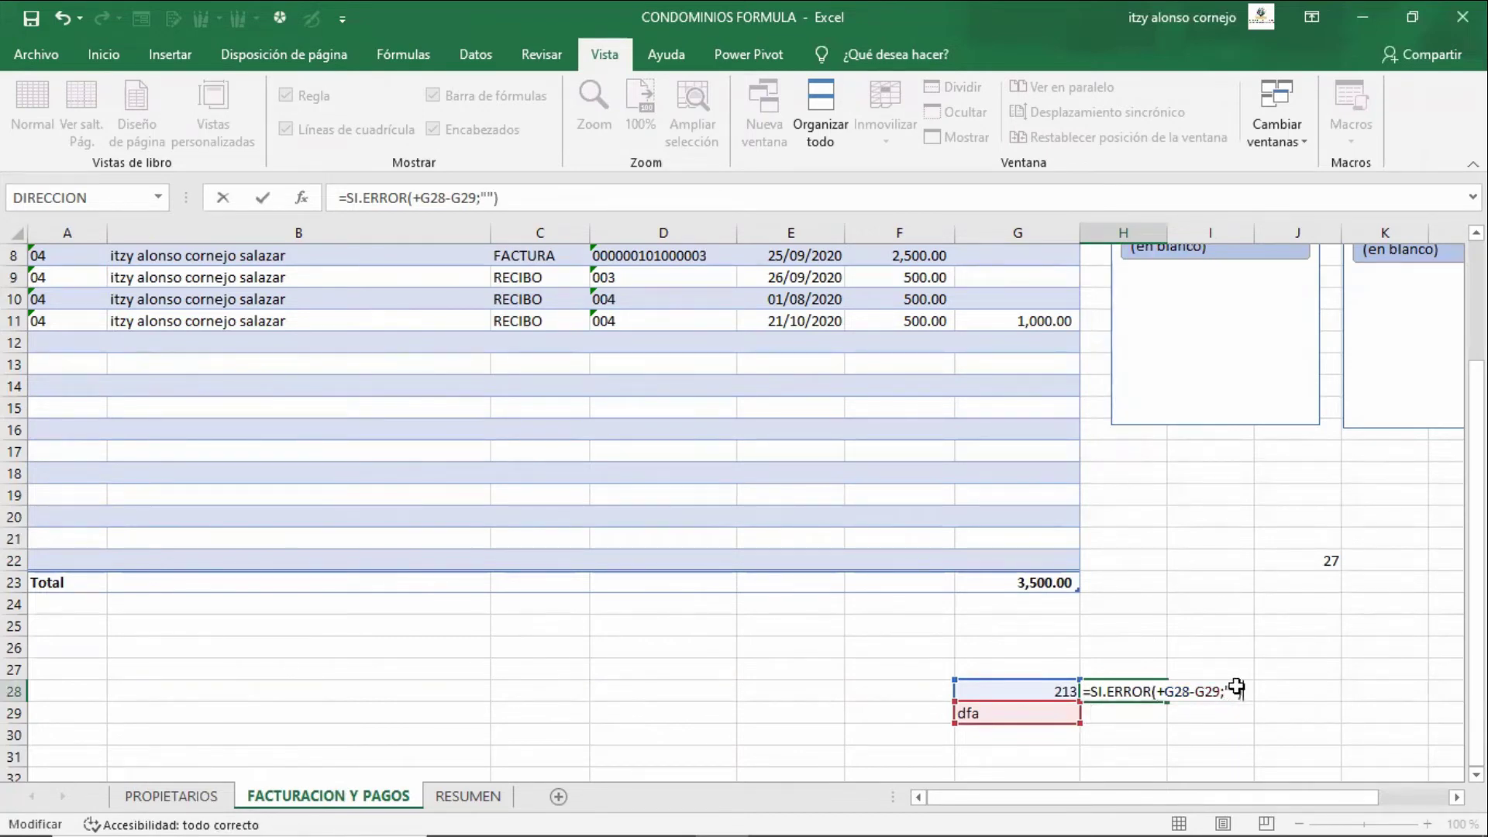
{"action": "key", "text": "ctrl+Return"}
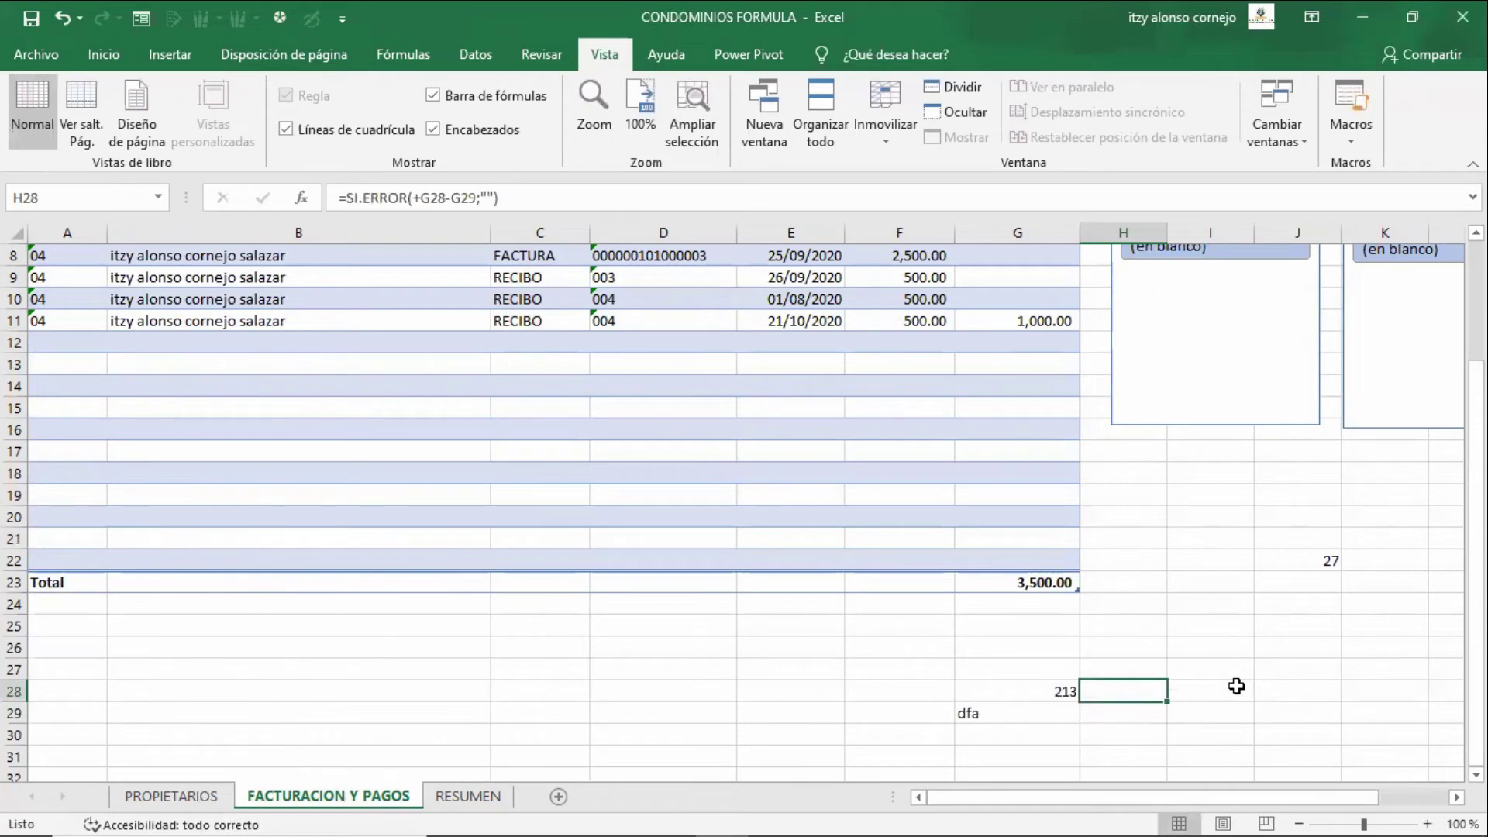
{"action": "key", "text": "F2"}
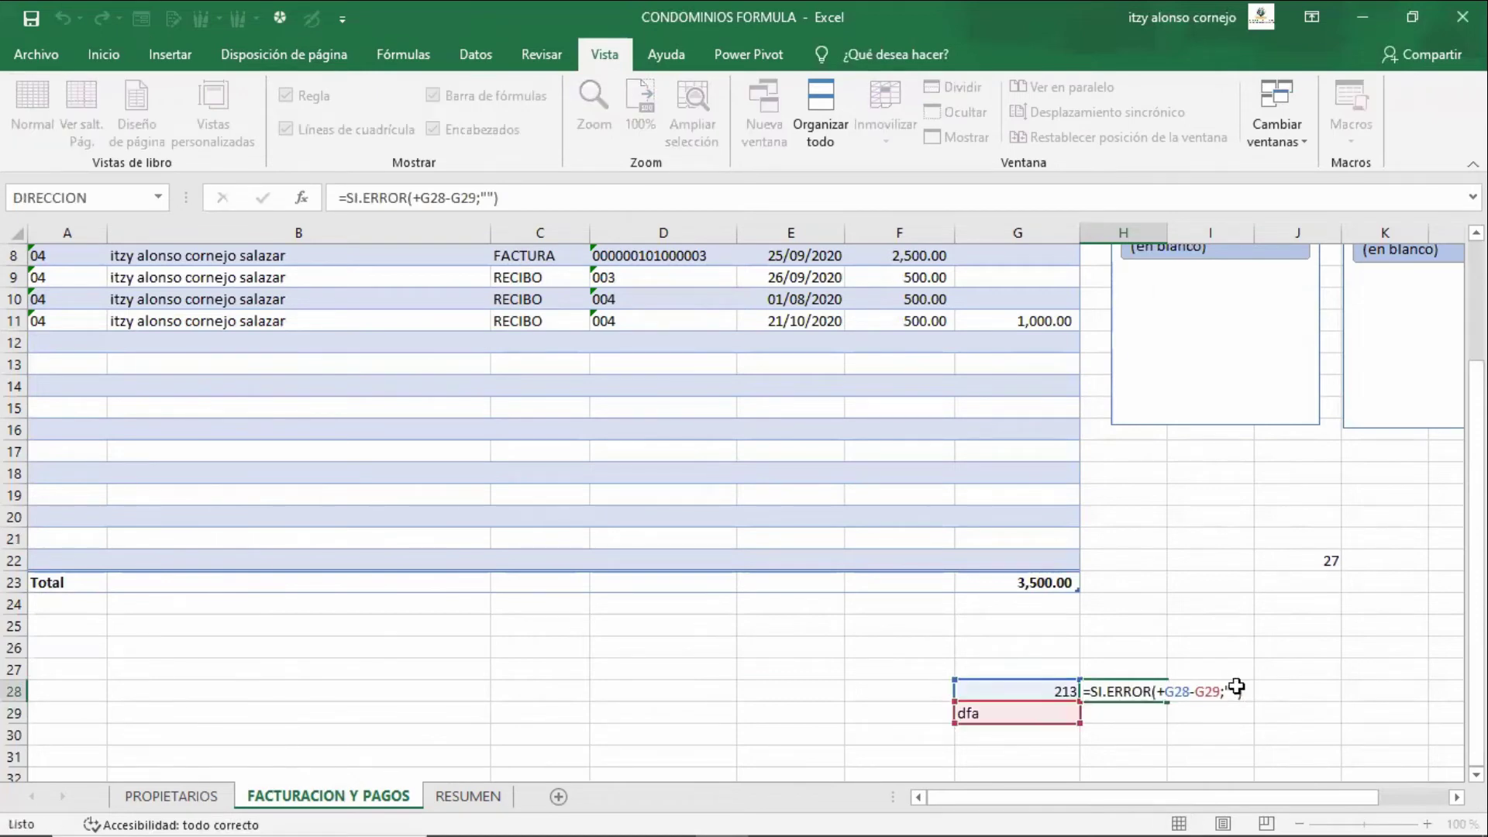
{"action": "key", "text": "Escape"}
{"action": "key", "text": "Left"}
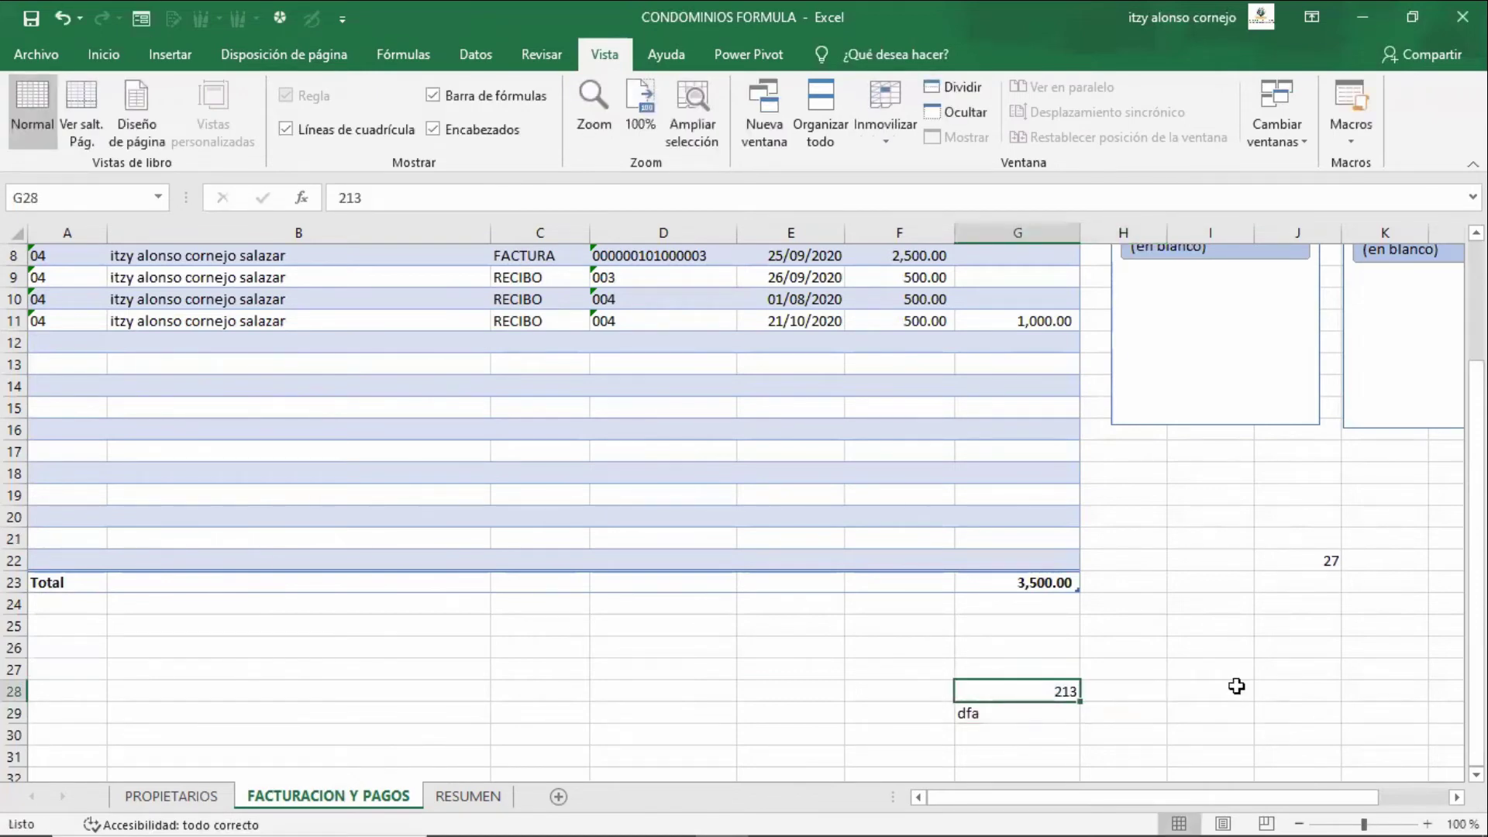
{"action": "key", "text": "Down"}
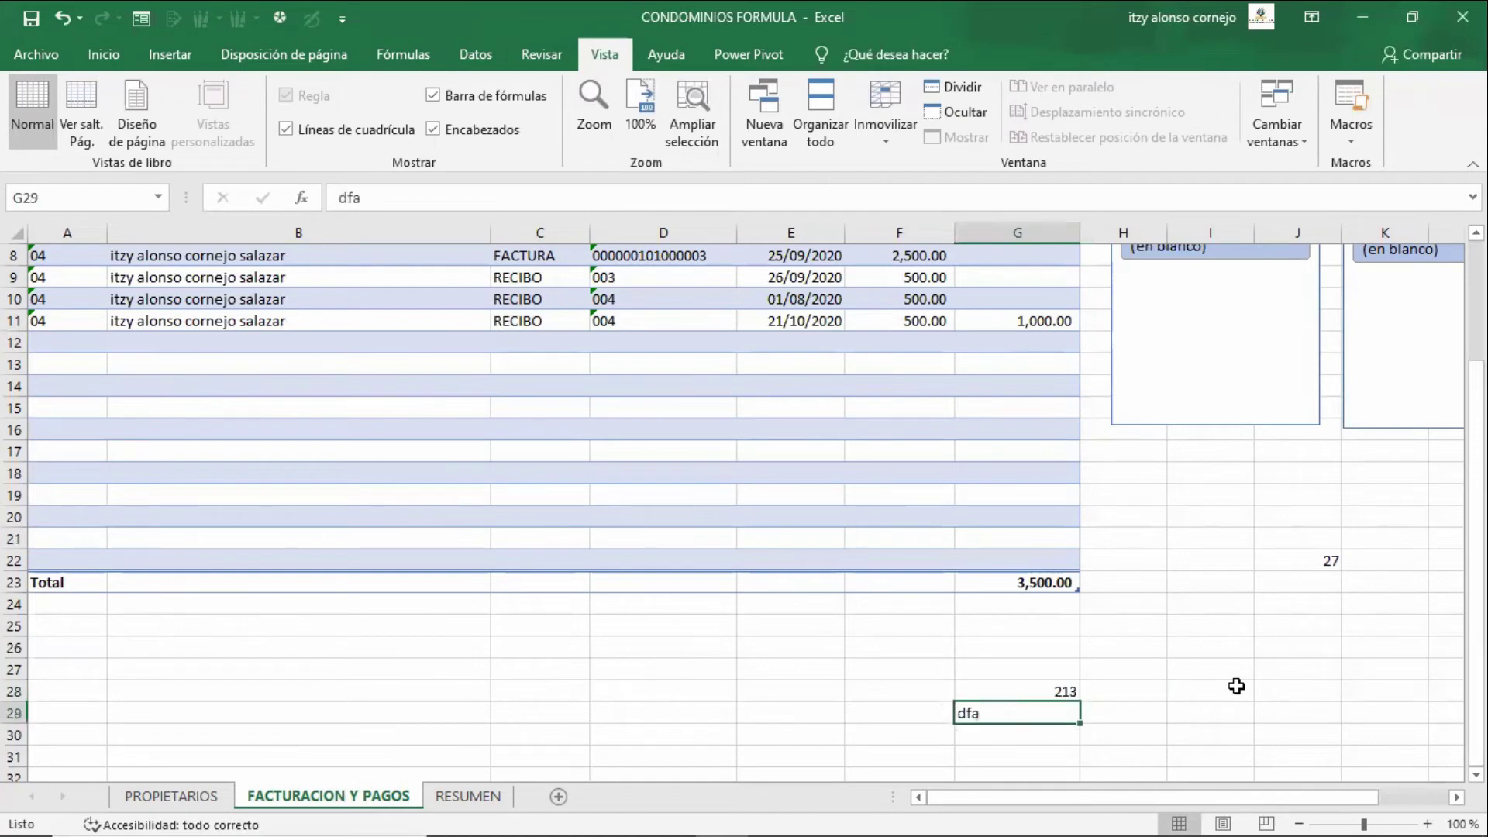
{"action": "type", "text": "123"}
{"action": "key", "text": "Tab"}
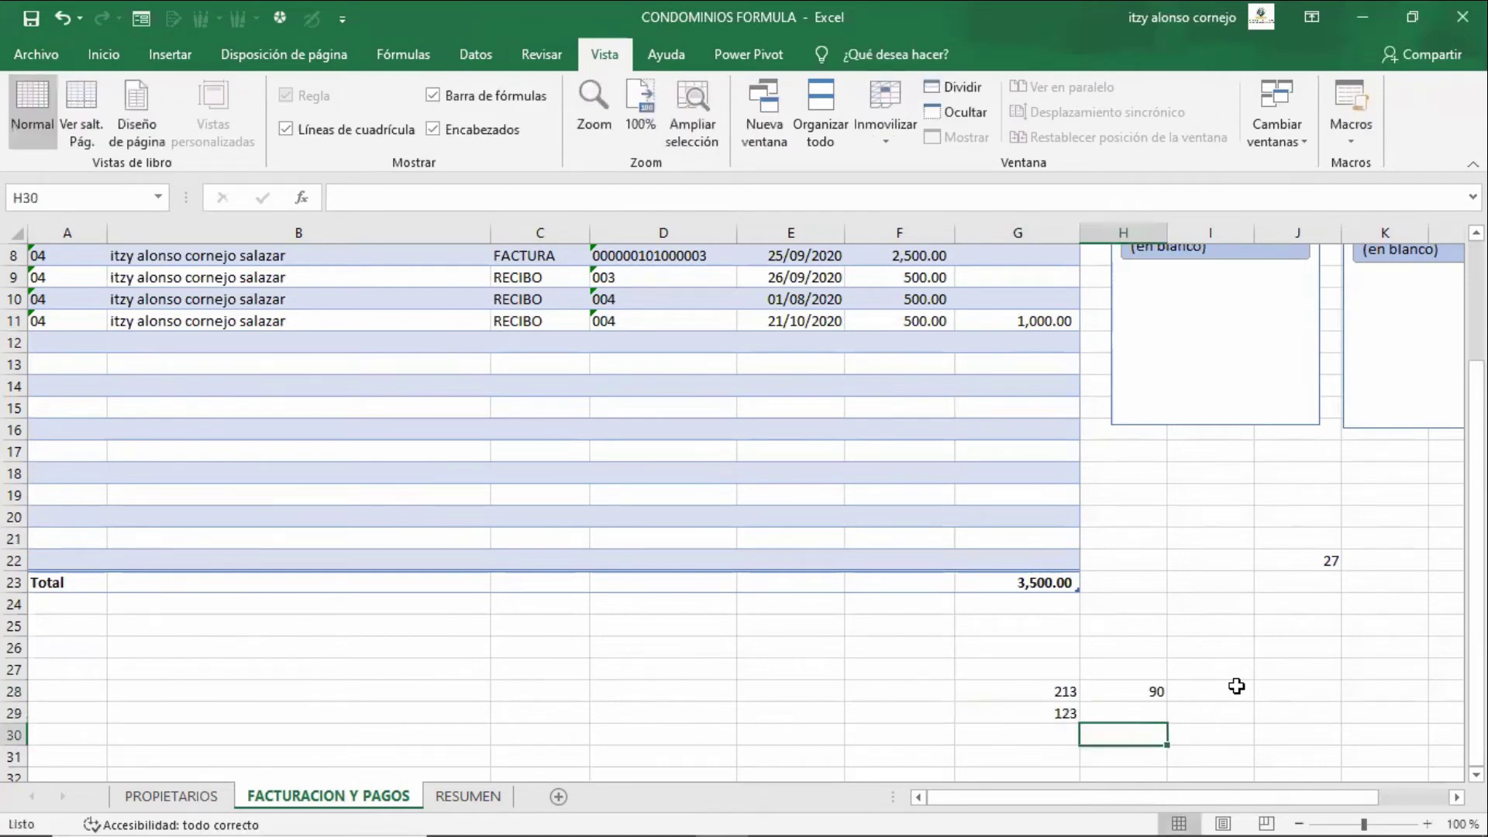
{"action": "key", "text": "Up"}
{"action": "key", "text": "F2"}
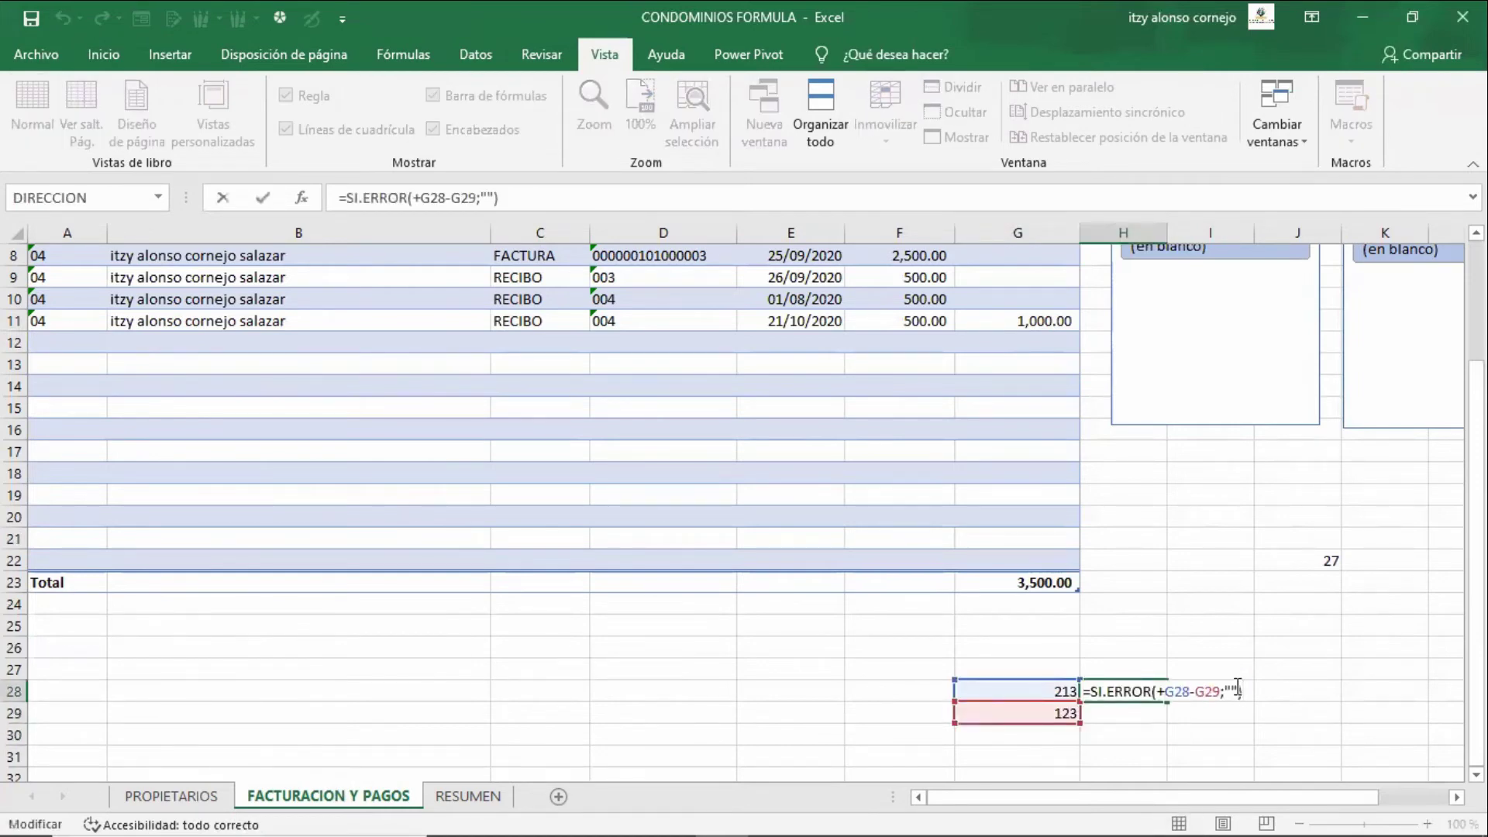
{"action": "key", "text": "Left"}
{"action": "key", "text": "Left"}
{"action": "key", "text": "Left"}
{"action": "key", "text": "Left"}
{"action": "key", "text": "shift+Left"}
{"action": "key", "text": "shift+Left"}
{"action": "key", "text": "shift+Left"}
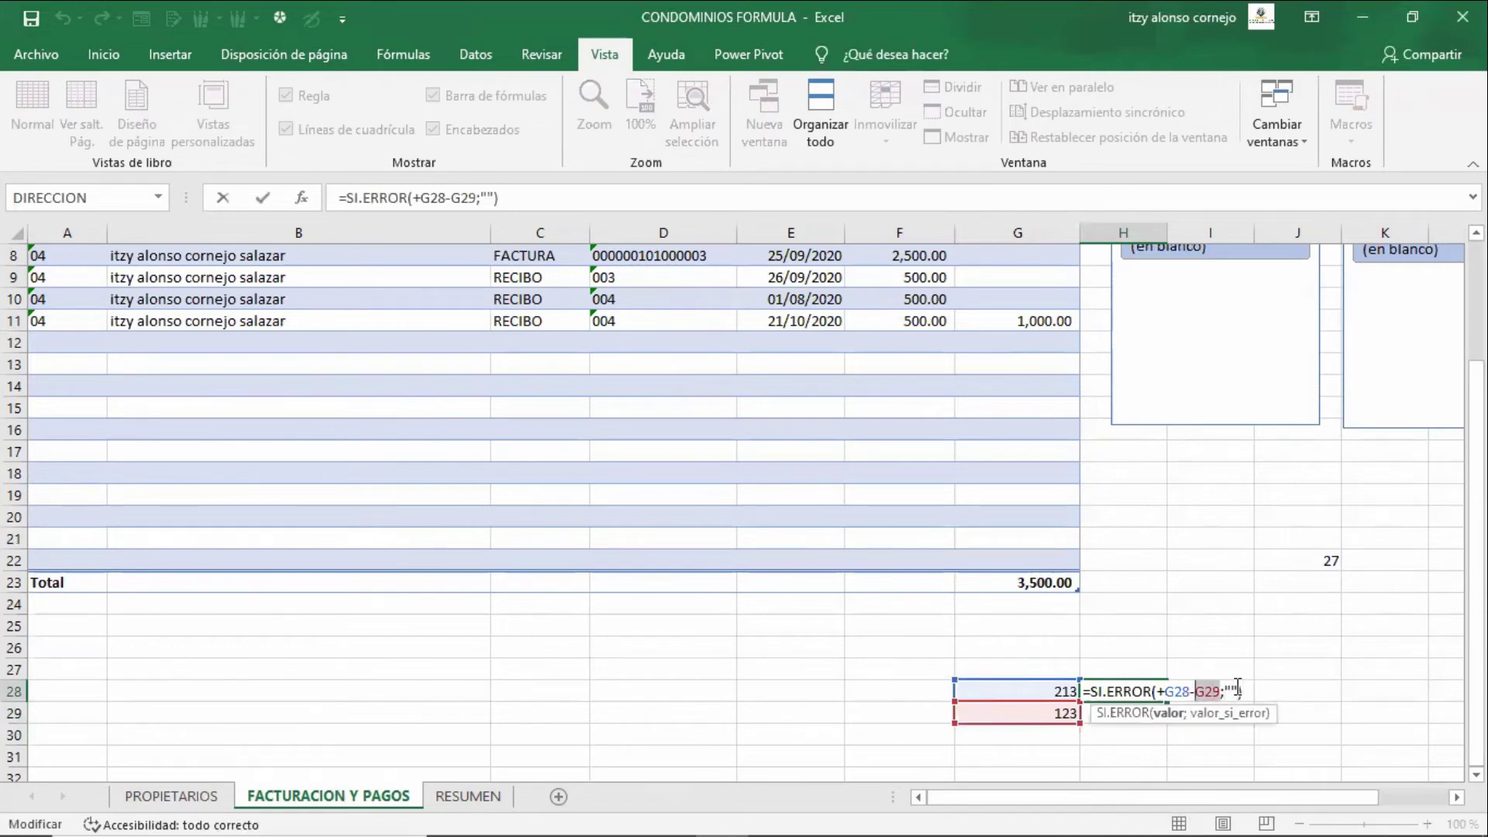
{"action": "key", "text": "shift+Left"}
{"action": "key", "text": "shift+Left"}
{"action": "key", "text": "shift+Left"}
{"action": "key", "text": "Escape"}
{"action": "key", "text": "Left"}
{"action": "key", "text": "shift+Right"}
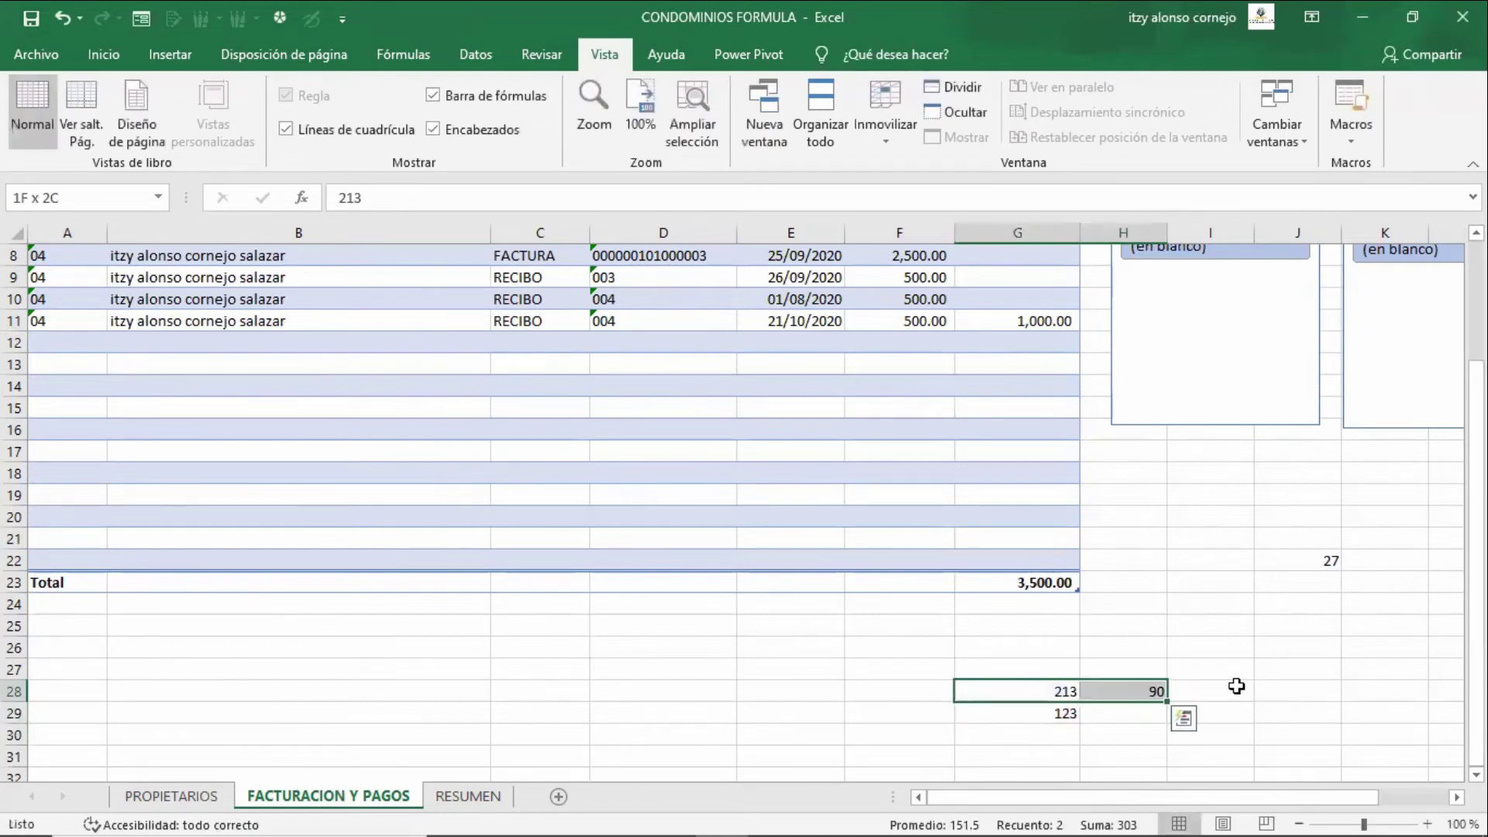
{"action": "key", "text": "shift+Down"}
{"action": "key", "text": "Delete"}
{"action": "key", "text": "Up"}
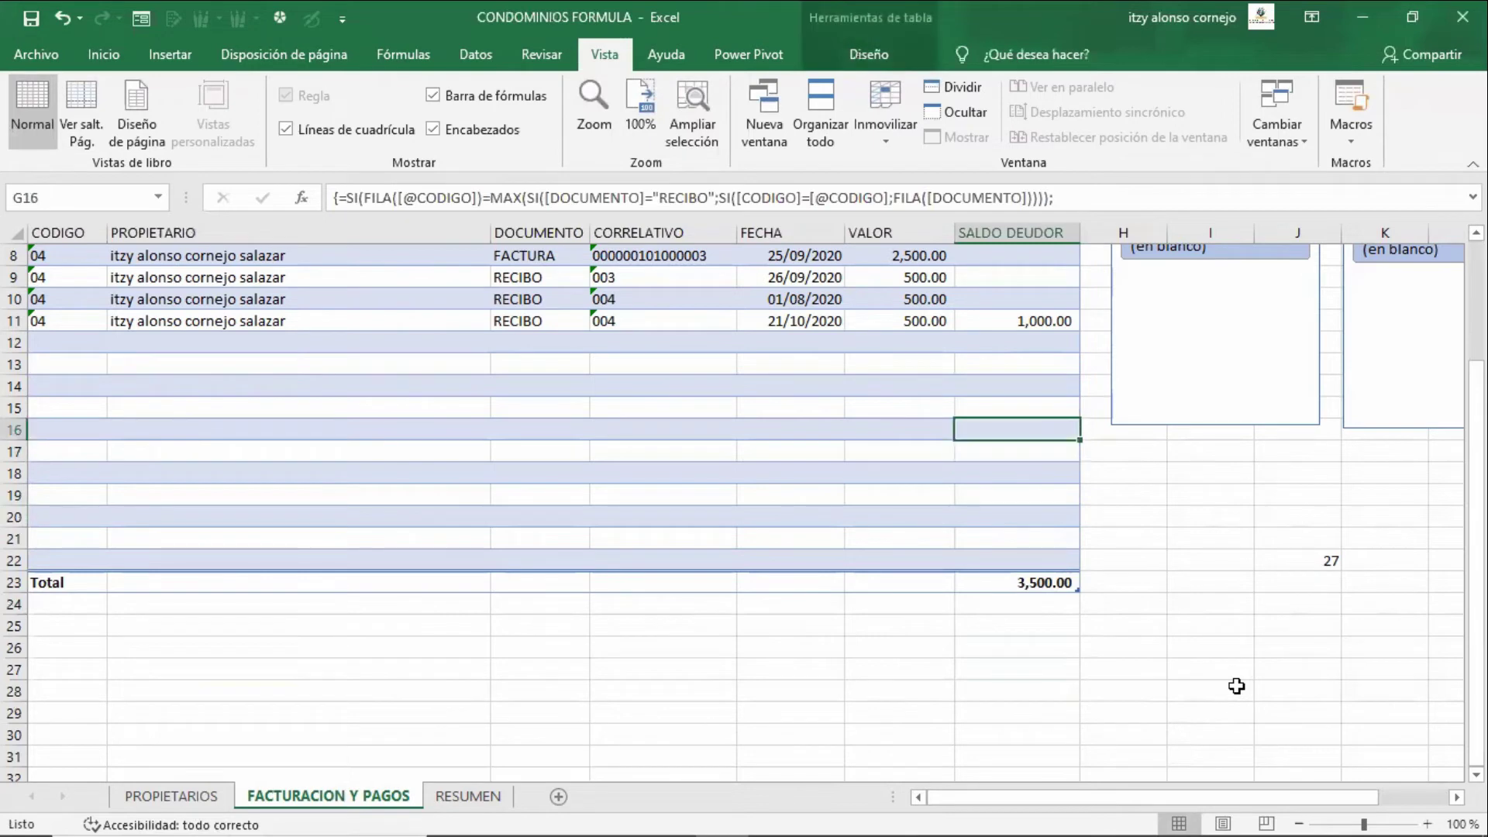
- In G4's balance formula, point out the outer and inner SI functions and the MAX part
{"action": "key", "text": "ctrl+Up"}
{"action": "key", "text": "Down"}
{"action": "key", "text": "F2"}
{"action": "key", "text": "Up"}
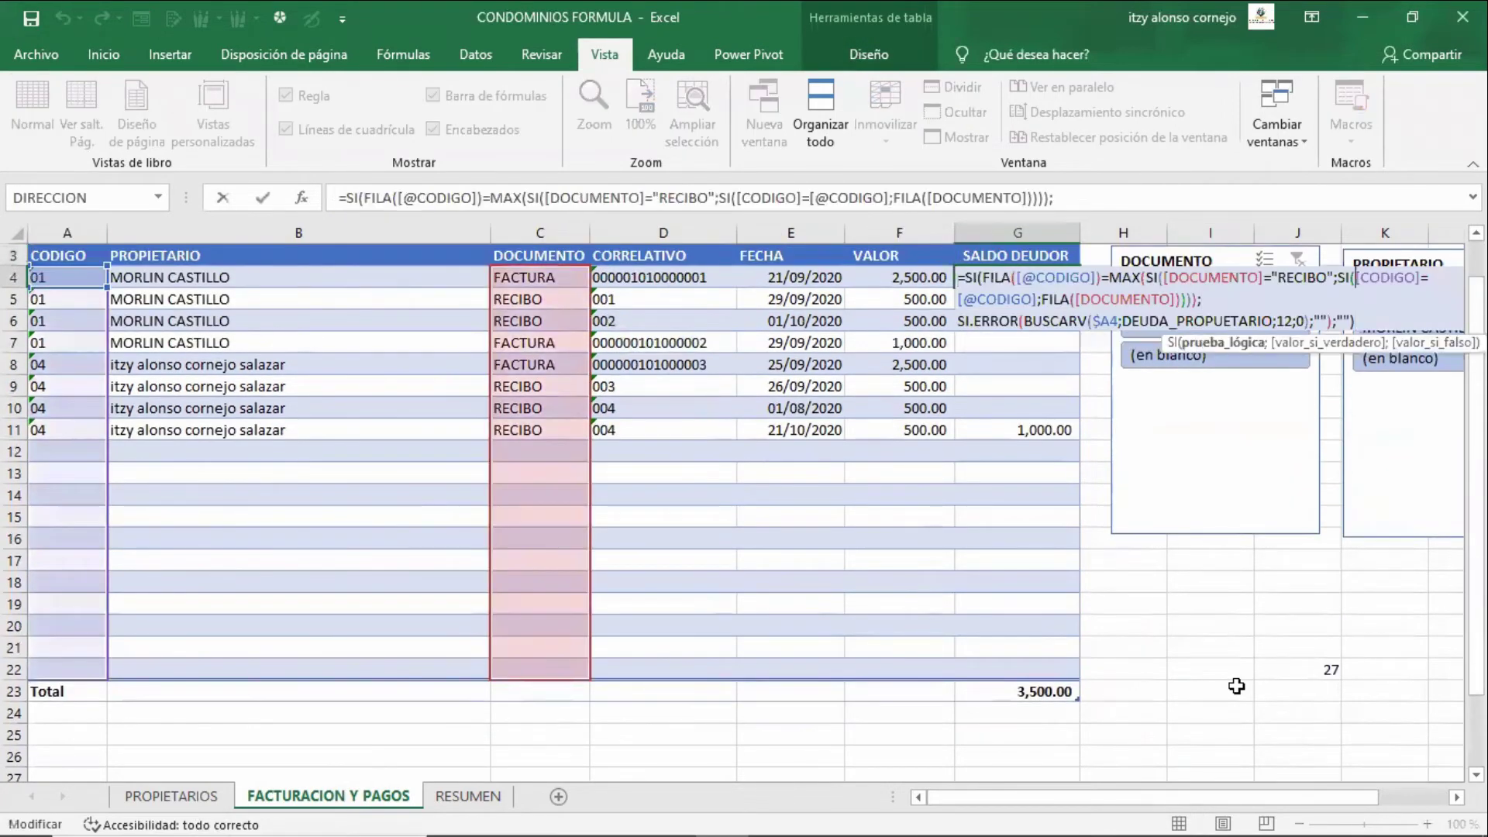
{"action": "key", "text": "Down"}
{"action": "key", "text": "Up"}
{"action": "key", "text": "Left"}
{"action": "key", "text": "Left"}
{"action": "key", "text": "Left"}
{"action": "key", "text": "Left"}
{"action": "key", "text": "Left"}
{"action": "key", "text": "Left"}
{"action": "key", "text": "Left"}
{"action": "key", "text": "Left"}
{"action": "key", "text": "Left"}
{"action": "key", "text": "Left"}
{"action": "key", "text": "Left"}
{"action": "key", "text": "Left"}
{"action": "key", "text": "Left"}
{"action": "key", "text": "Left"}
{"action": "key", "text": "Left"}
{"action": "key", "text": "Left"}
{"action": "key", "text": "Left"}
{"action": "key", "text": "Left"}
{"action": "key", "text": "Left"}
{"action": "key", "text": "Left"}
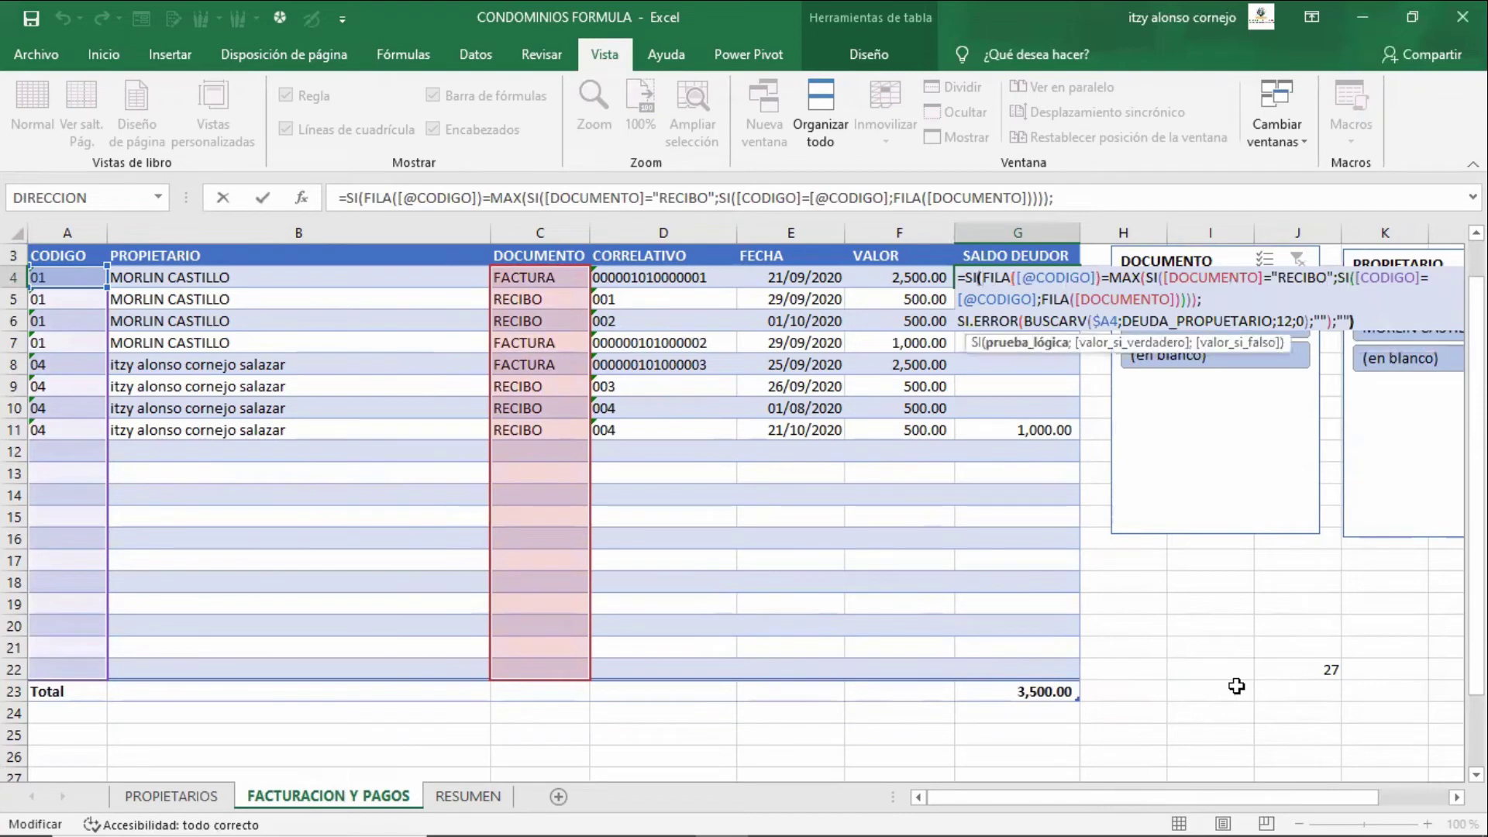
{"action": "key", "text": "Left"}
{"action": "key", "text": "Right"}
{"action": "key", "text": "Right"}
{"action": "key", "text": "Right"}
{"action": "key", "text": "Right"}
{"action": "key", "text": "Right"}
{"action": "key", "text": "Right"}
{"action": "key", "text": "Right"}
{"action": "key", "text": "Right"}
{"action": "key", "text": "Right"}
{"action": "key", "text": "Right"}
{"action": "key", "text": "Right"}
{"action": "key", "text": "Right"}
{"action": "key", "text": "Right"}
{"action": "key", "text": "Right"}
{"action": "key", "text": "Right"}
{"action": "key", "text": "Right"}
{"action": "key", "text": "Right"}
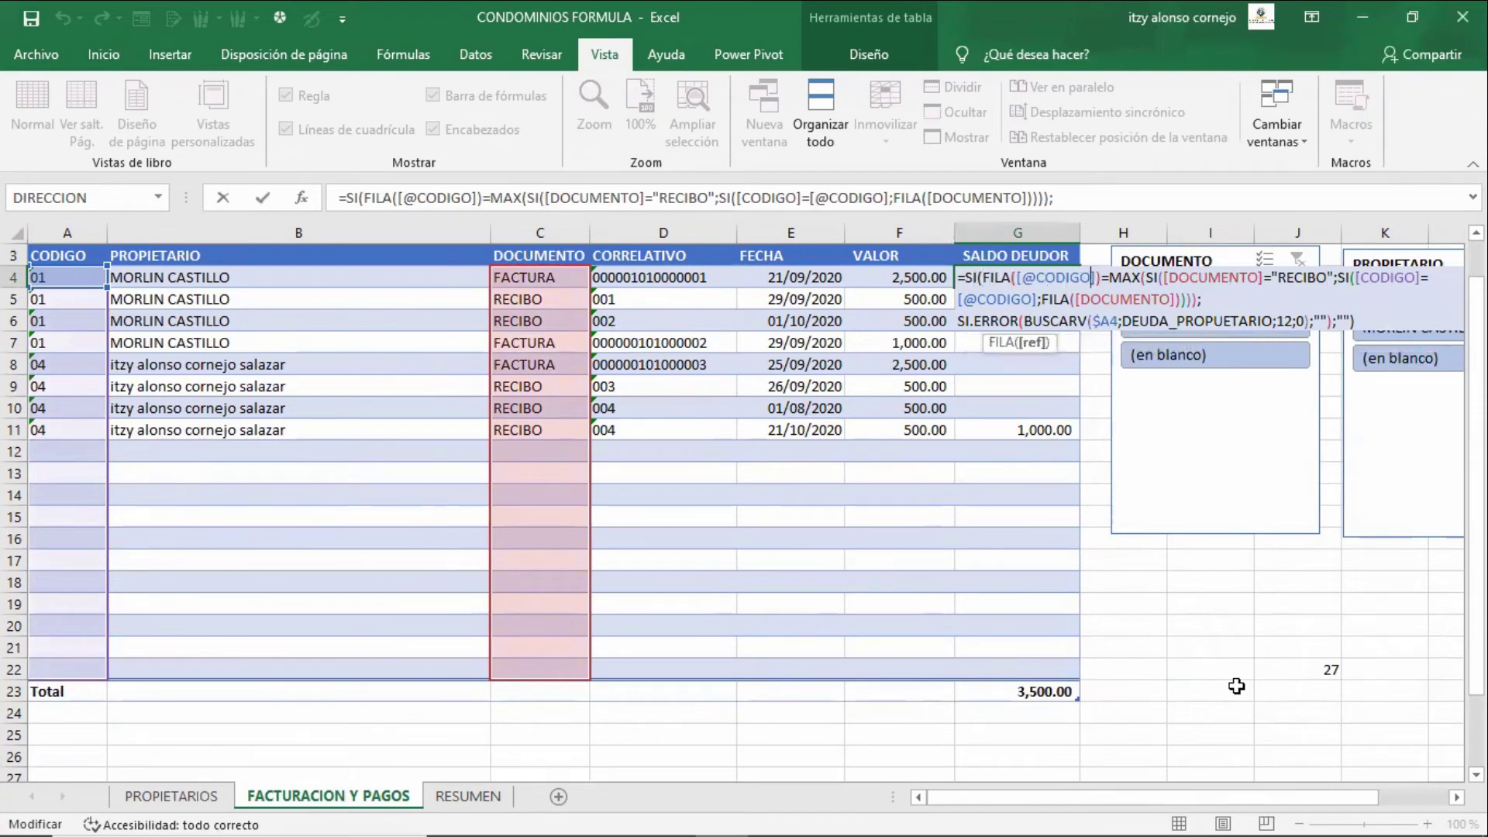
{"action": "key", "text": "shift+Right"}
{"action": "key", "text": "shift+Right"}
{"action": "key", "text": "shift+Right"}
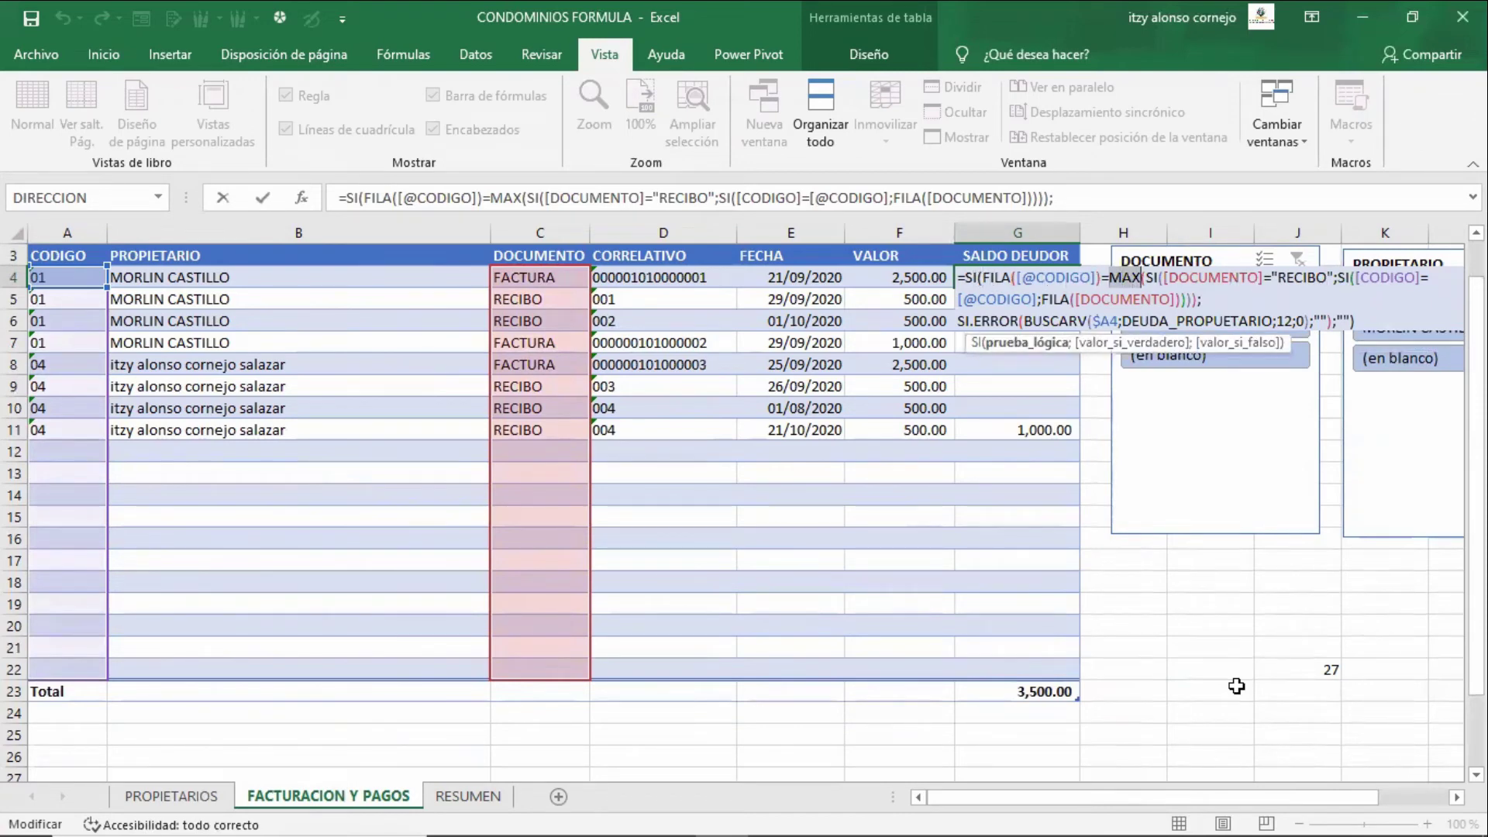
{"action": "key", "text": "Right"}
- Highlight the FILA function, the BUSCARV lookup and the SI.ERROR wrapper in G4's formula
{"action": "key", "text": "Down"}
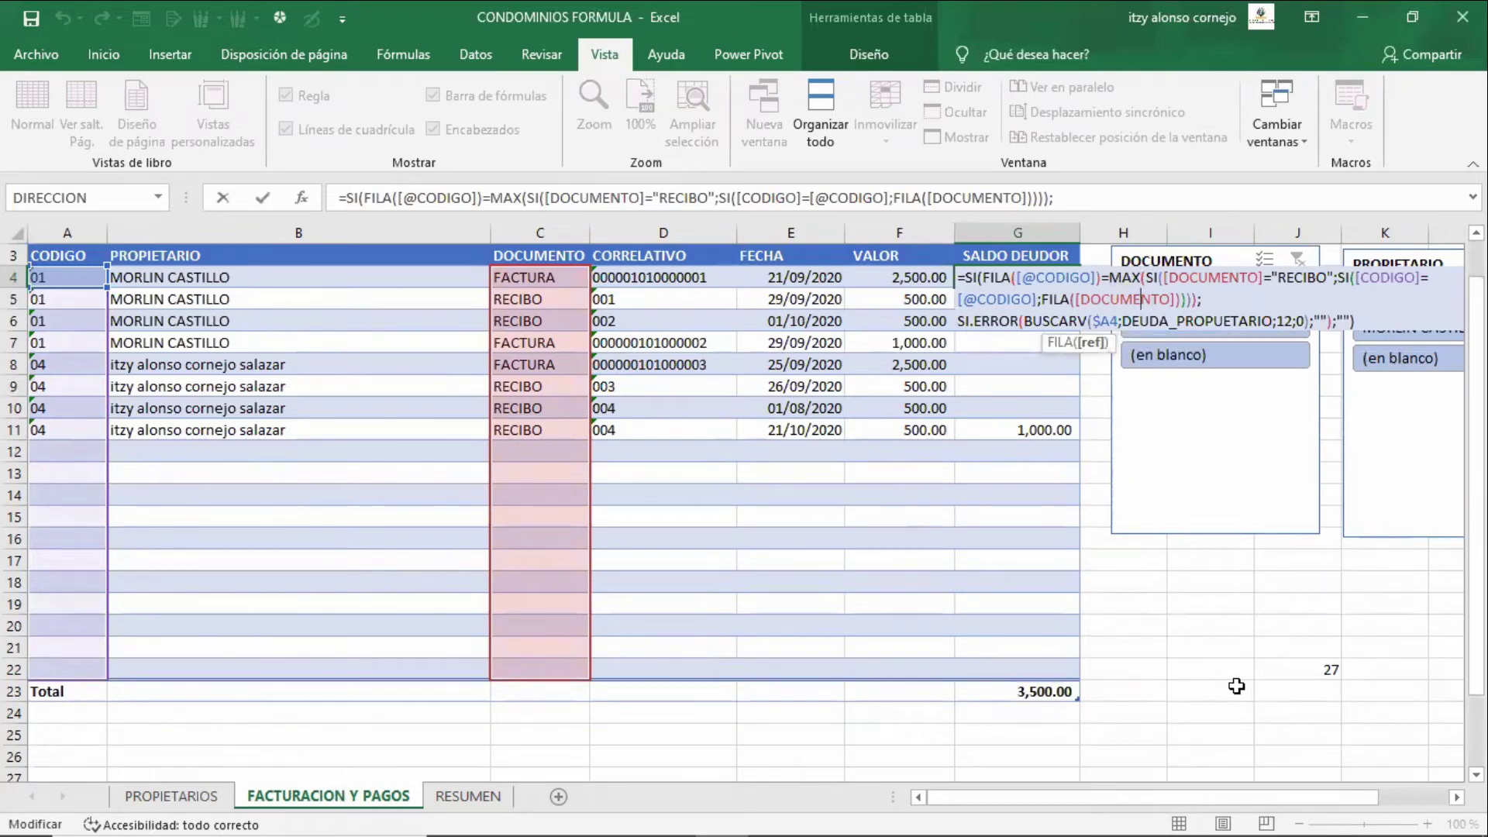
{"action": "key", "text": "Left"}
{"action": "key", "text": "Left"}
{"action": "key", "text": "Left"}
{"action": "key", "text": "Left"}
{"action": "key", "text": "Left"}
{"action": "key", "text": "Left"}
{"action": "key", "text": "Left"}
{"action": "key", "text": "Left"}
{"action": "key", "text": "Left"}
{"action": "key", "text": "Left"}
{"action": "key", "text": "shift+Left"}
{"action": "key", "text": "shift+Left"}
{"action": "key", "text": "shift+Left"}
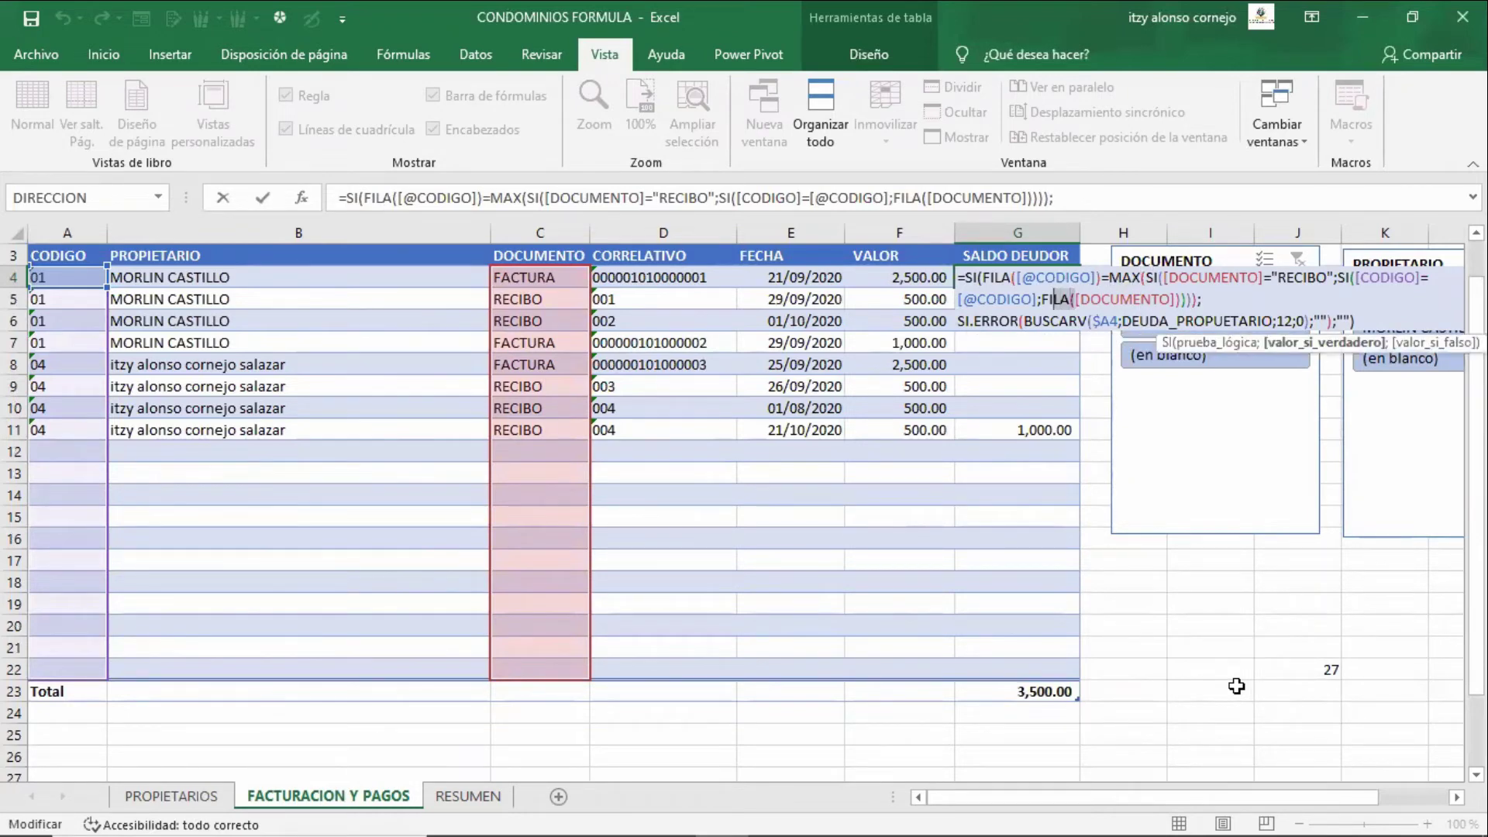
{"action": "key", "text": "Down"}
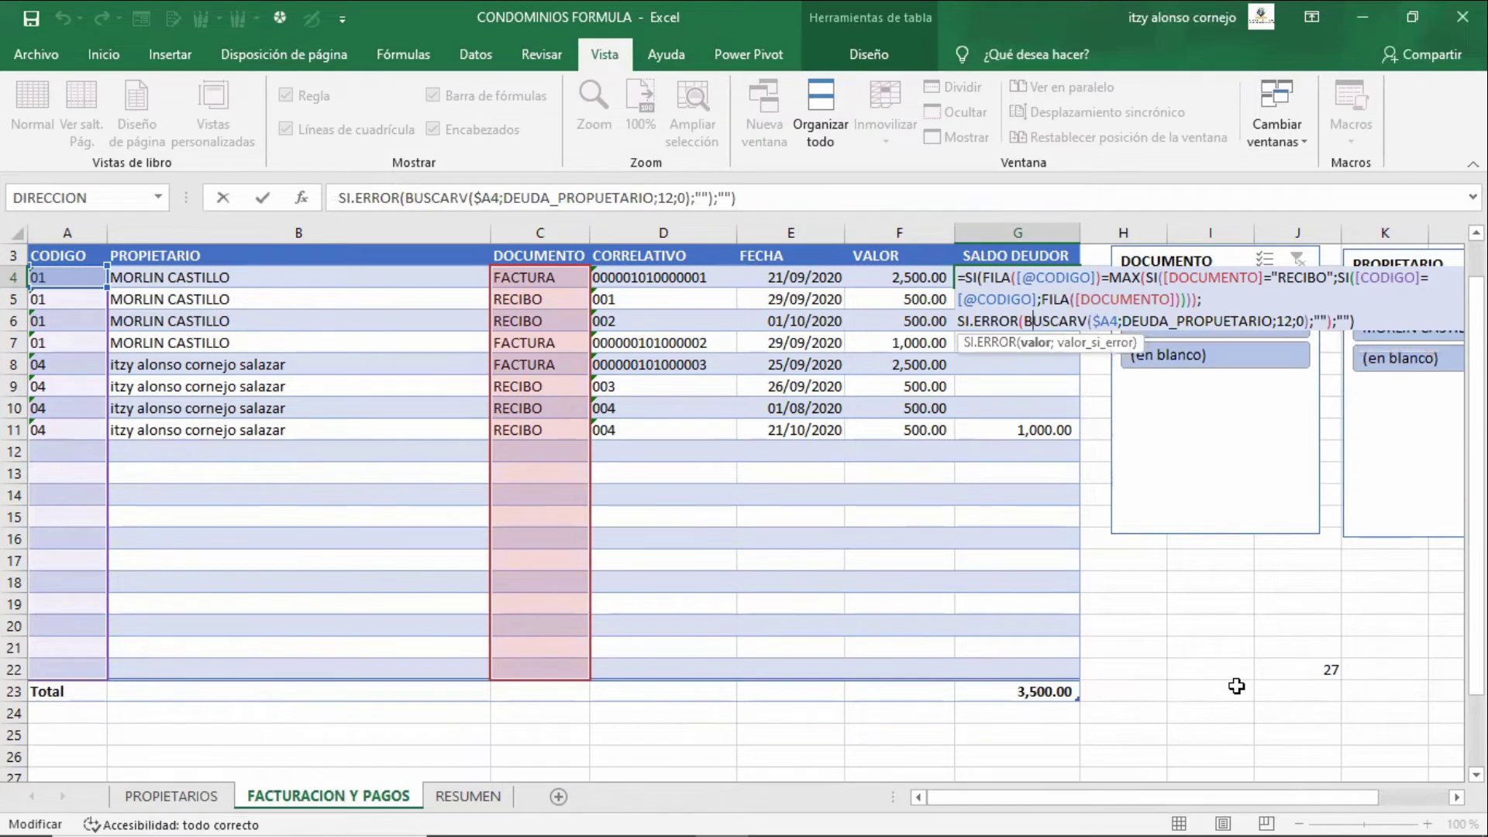
{"action": "key", "text": "shift+Right"}
{"action": "key", "text": "shift+Right"}
{"action": "key", "text": "shift+Right"}
{"action": "key", "text": "shift+Right"}
{"action": "key", "text": "shift+Right"}
{"action": "key", "text": "shift+Right"}
{"action": "key", "text": "shift+Right"}
{"action": "key", "text": "shift+Right"}
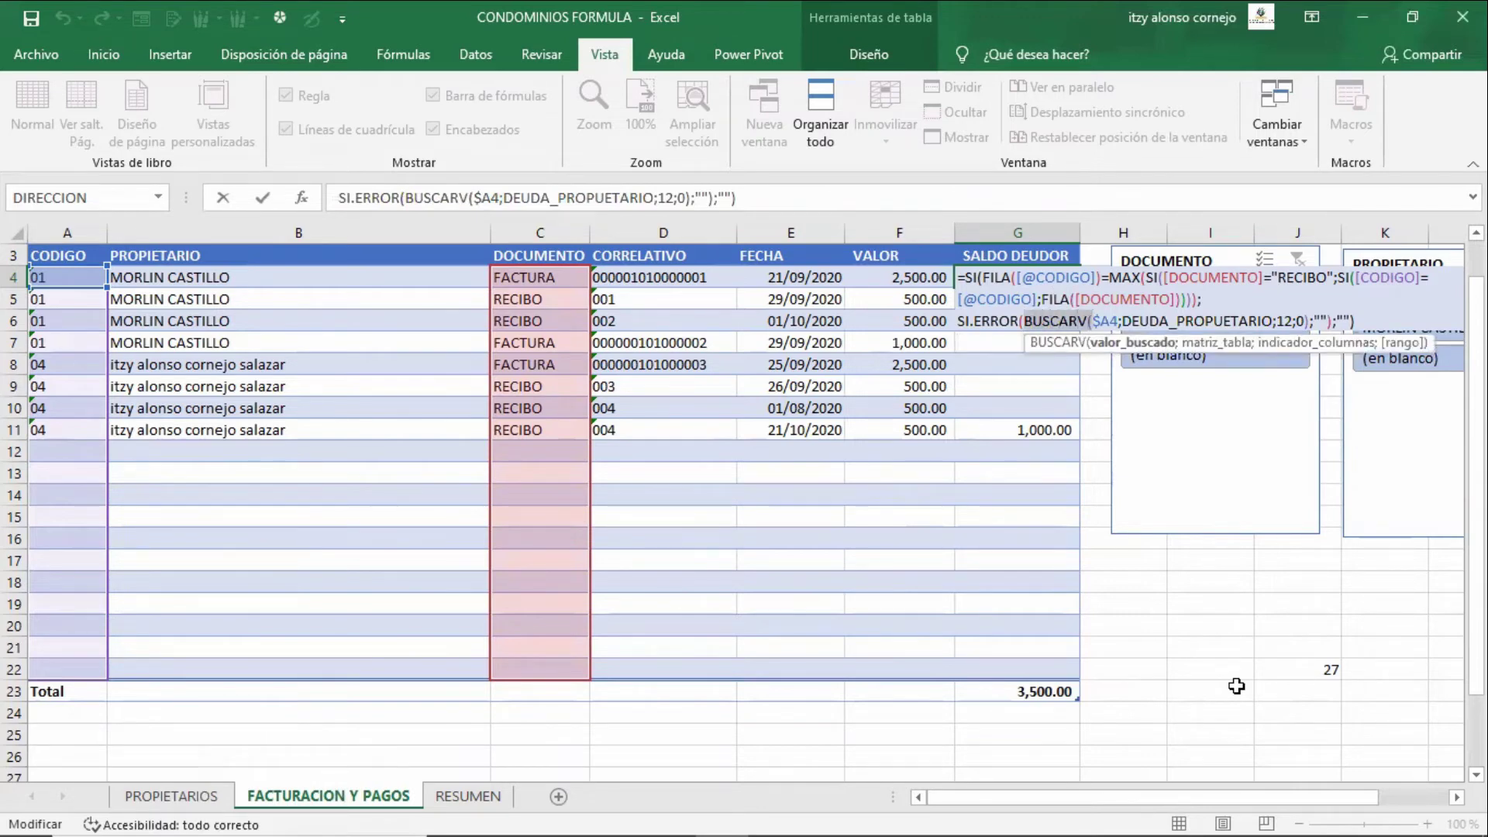
{"action": "key", "text": "Left"}
{"action": "key", "text": "Left"}
{"action": "key", "text": "Left"}
{"action": "key", "text": "Left"}
{"action": "key", "text": "Left"}
{"action": "key", "text": "Left"}
{"action": "key", "text": "Left"}
{"action": "key", "text": "Left"}
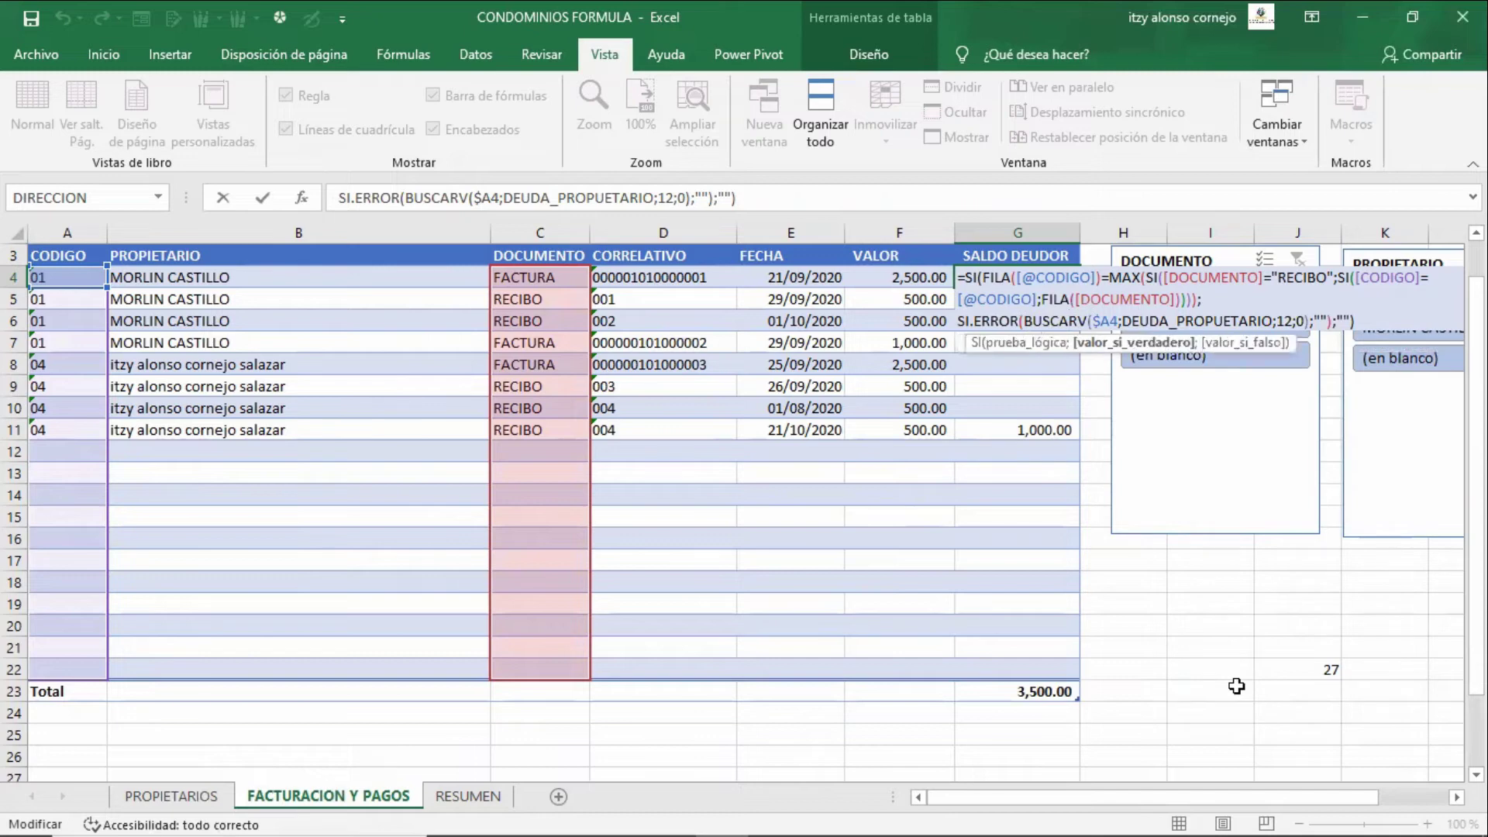
{"action": "key", "text": "shift+Left"}
{"action": "key", "text": "shift+Left"}
{"action": "key", "text": "shift+Left"}
{"action": "key", "text": "shift+Left"}
{"action": "key", "text": "shift+Left"}
{"action": "key", "text": "shift+Left"}
{"action": "key", "text": "shift+Left"}
{"action": "key", "text": "shift+Left"}
{"action": "key", "text": "shift+Left"}
- Confirm G4 as an array formula, then re-enter it with plain Enter so balances clear
{"action": "key", "text": "ctrl+shift+Return"}
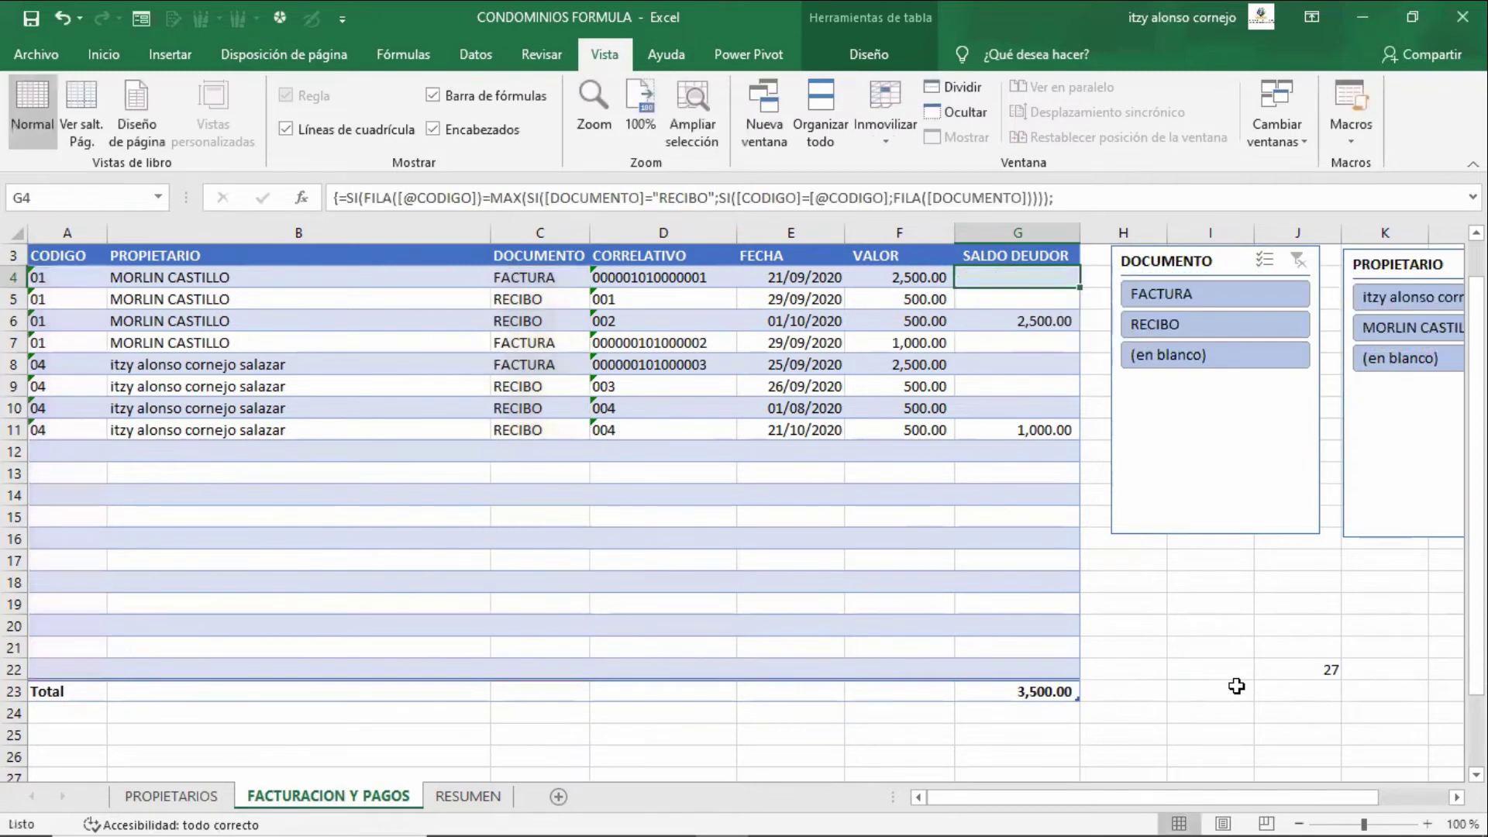
{"action": "key", "text": "F2"}
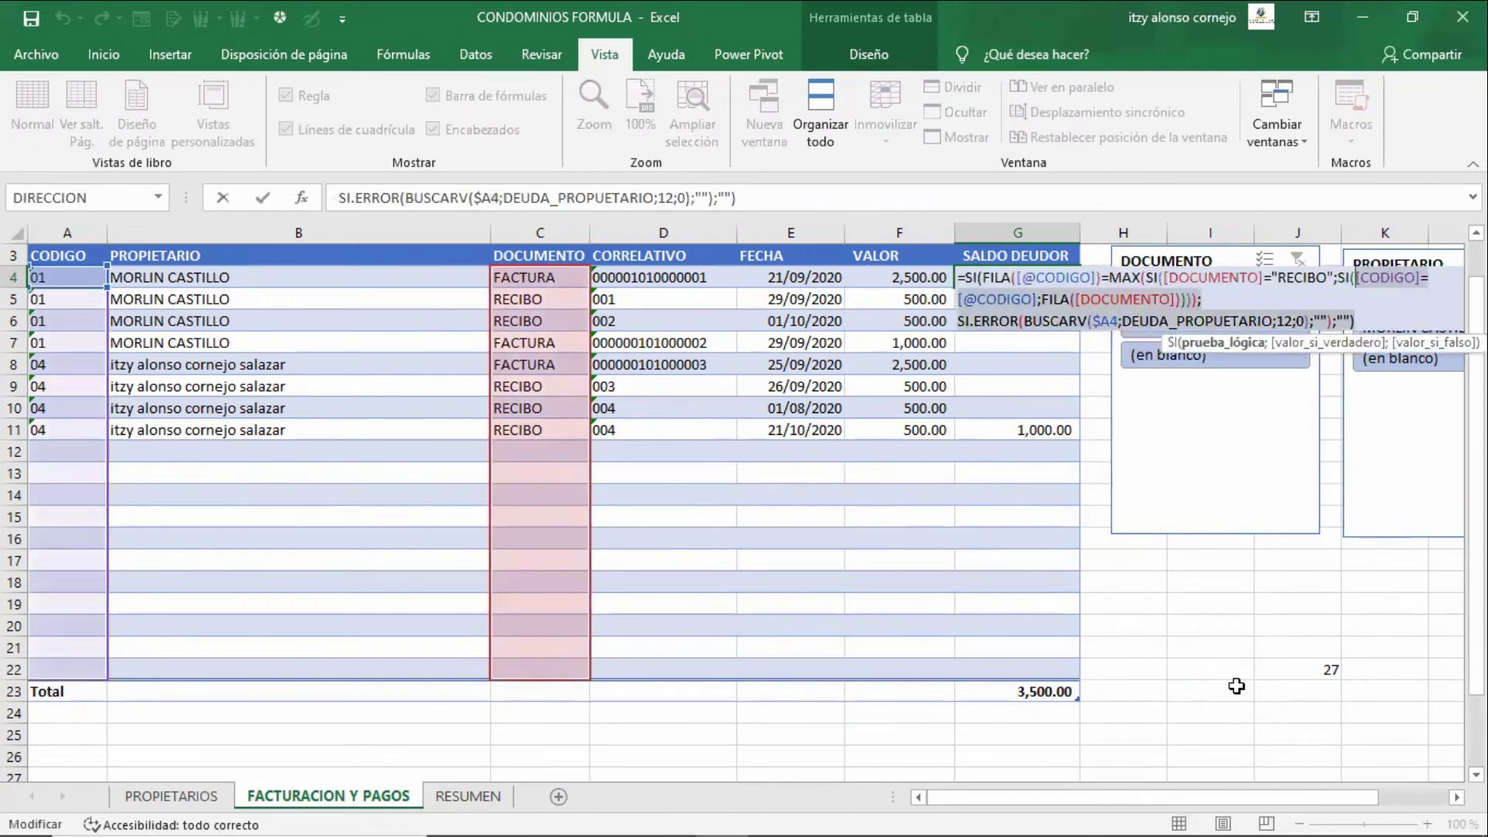
{"action": "key", "text": "shift+Left"}
{"action": "key", "text": "shift+Left"}
{"action": "key", "text": "shift+Left"}
{"action": "key", "text": "shift+Left"}
{"action": "key", "text": "shift+Left"}
{"action": "key", "text": "shift+Left"}
{"action": "key", "text": "shift+Left"}
{"action": "key", "text": "shift+Left"}
{"action": "key", "text": "shift+Left"}
{"action": "key", "text": "shift+Left"}
{"action": "key", "text": "shift+Left"}
{"action": "key", "text": "shift+Left"}
{"action": "key", "text": "shift+Left"}
{"action": "key", "text": "shift+Left"}
{"action": "key", "text": "shift+Left"}
{"action": "key", "text": "shift+Left"}
{"action": "key", "text": "shift+Left"}
{"action": "key", "text": "shift+Left"}
{"action": "key", "text": "shift+Left"}
{"action": "key", "text": "shift+Left"}
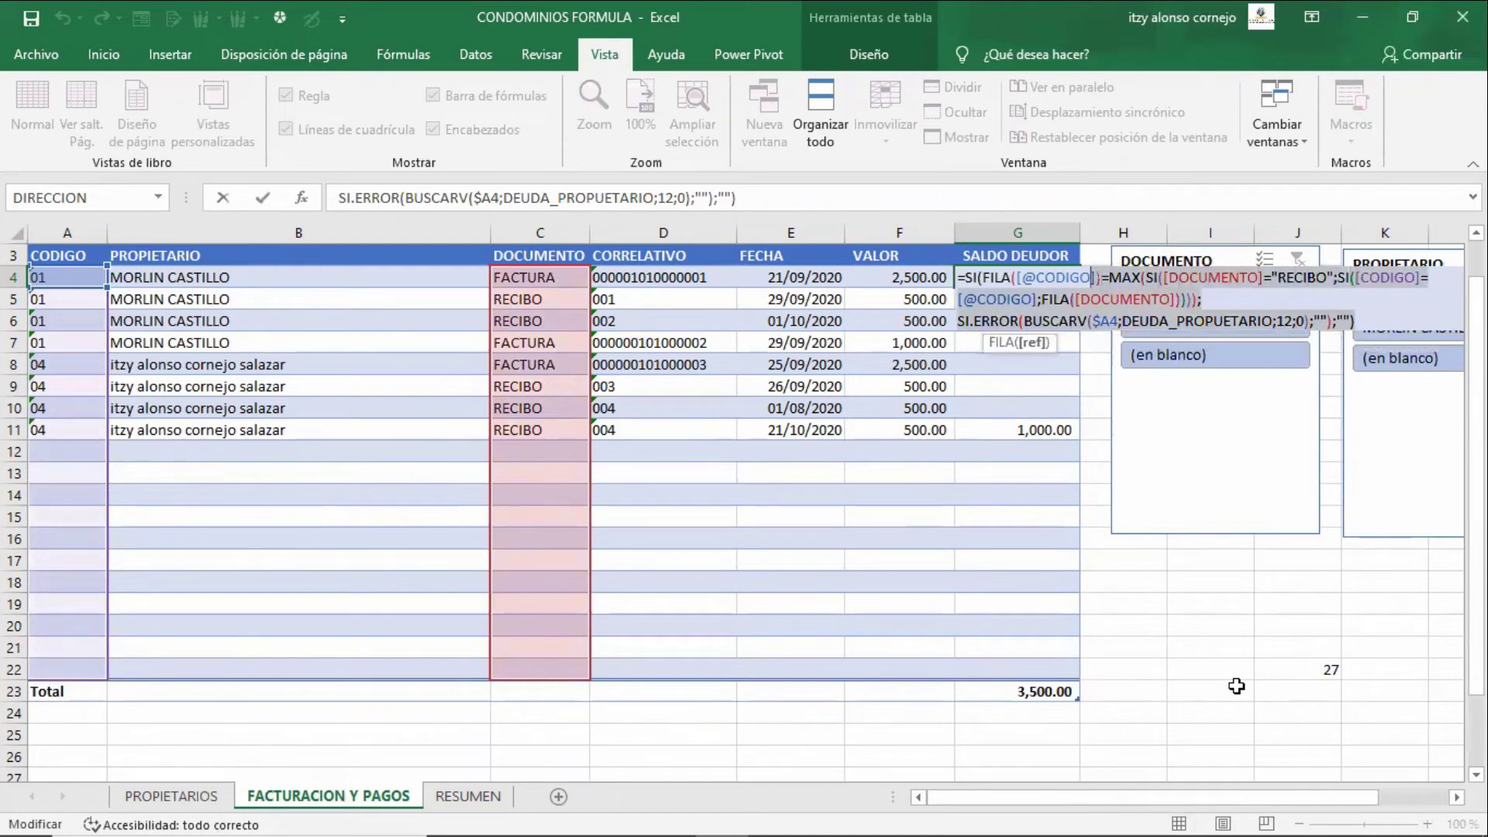
{"action": "key", "text": "Escape"}
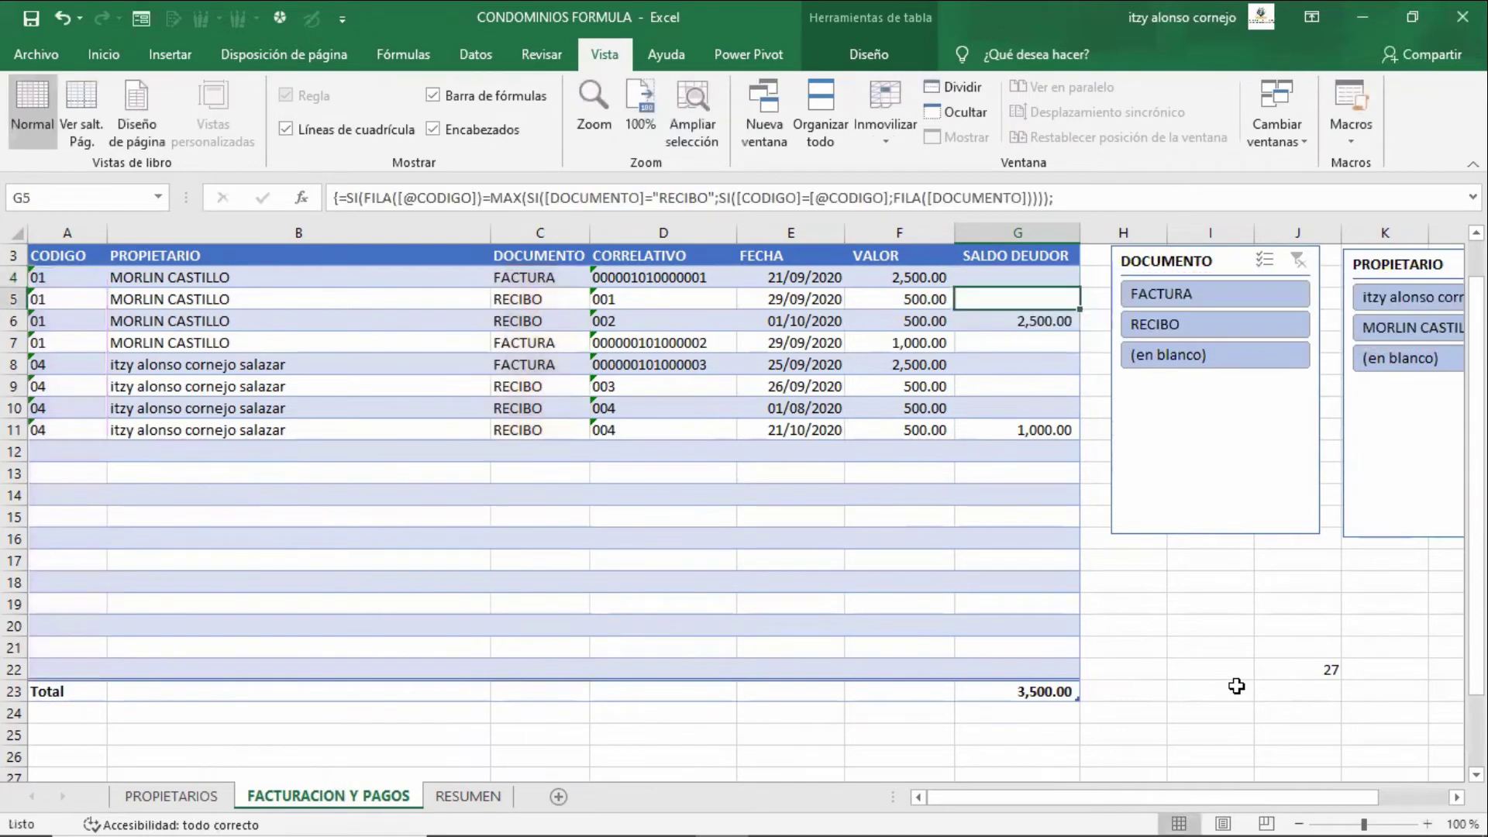
{"action": "key", "text": "F2"}
{"action": "key", "text": "ctrl+shift+Return"}
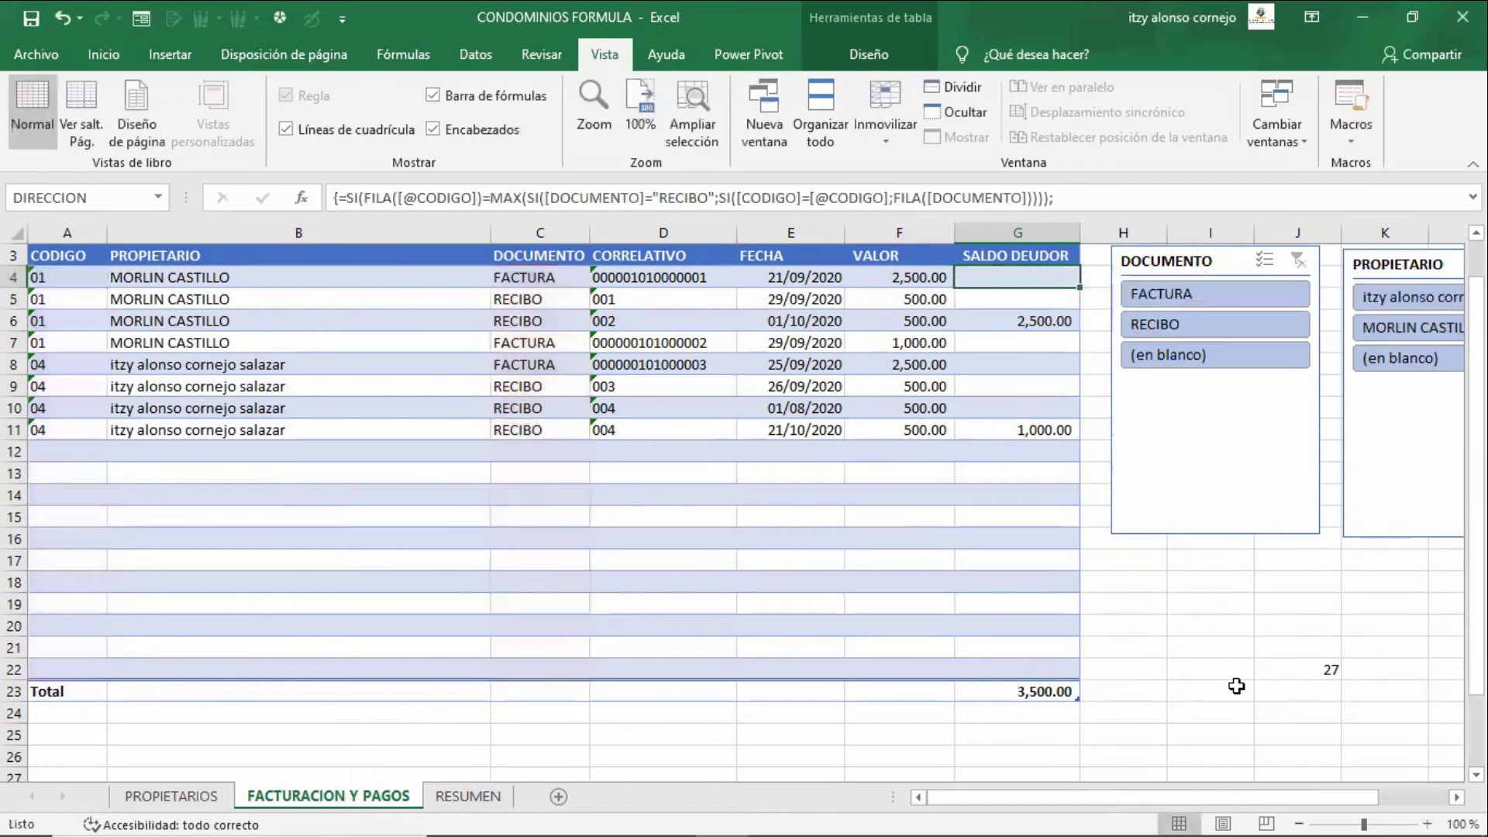
{"action": "key", "text": "F2"}
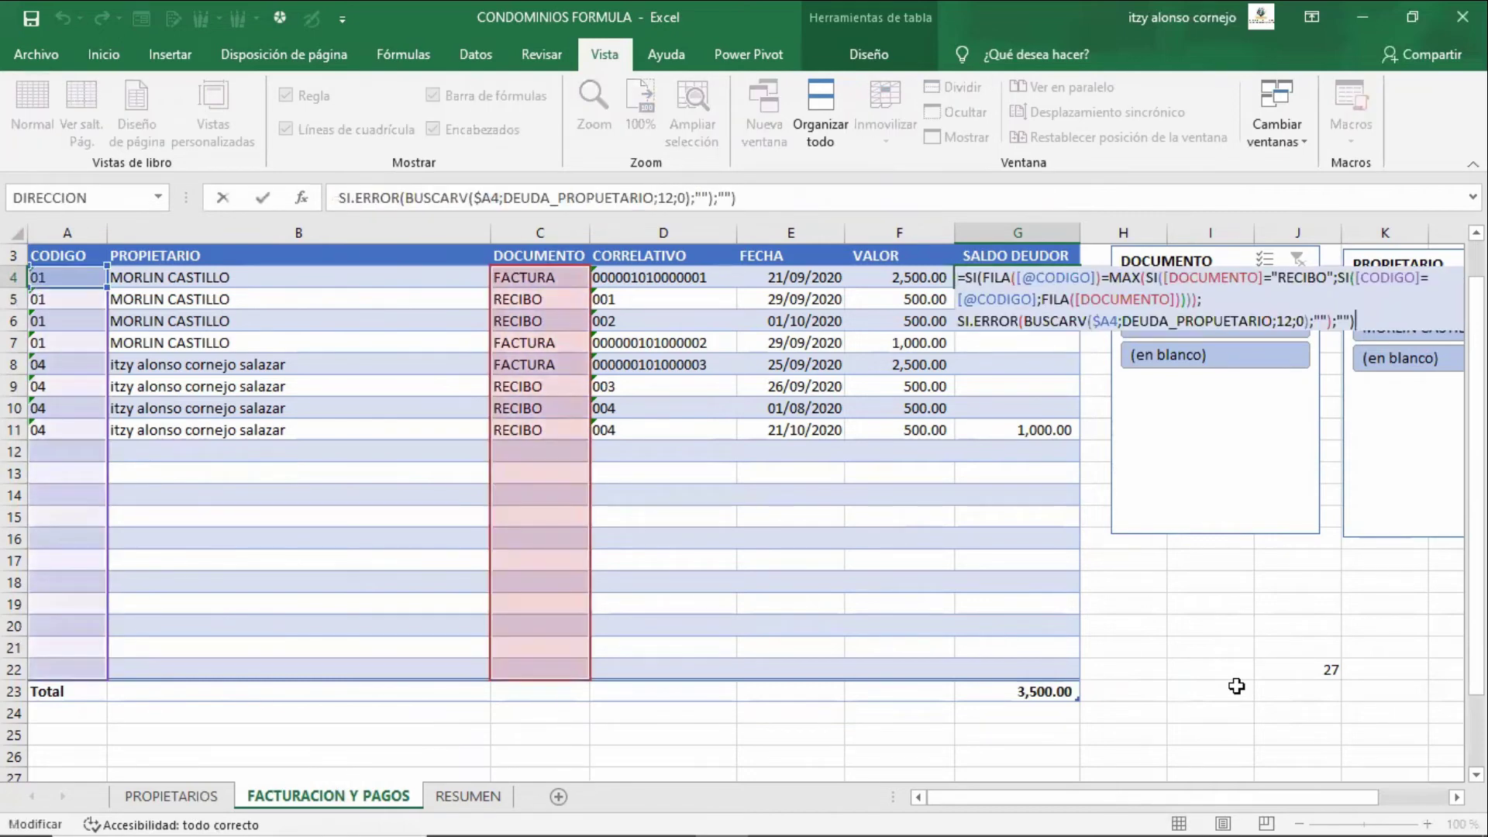
{"action": "key", "text": "Return"}
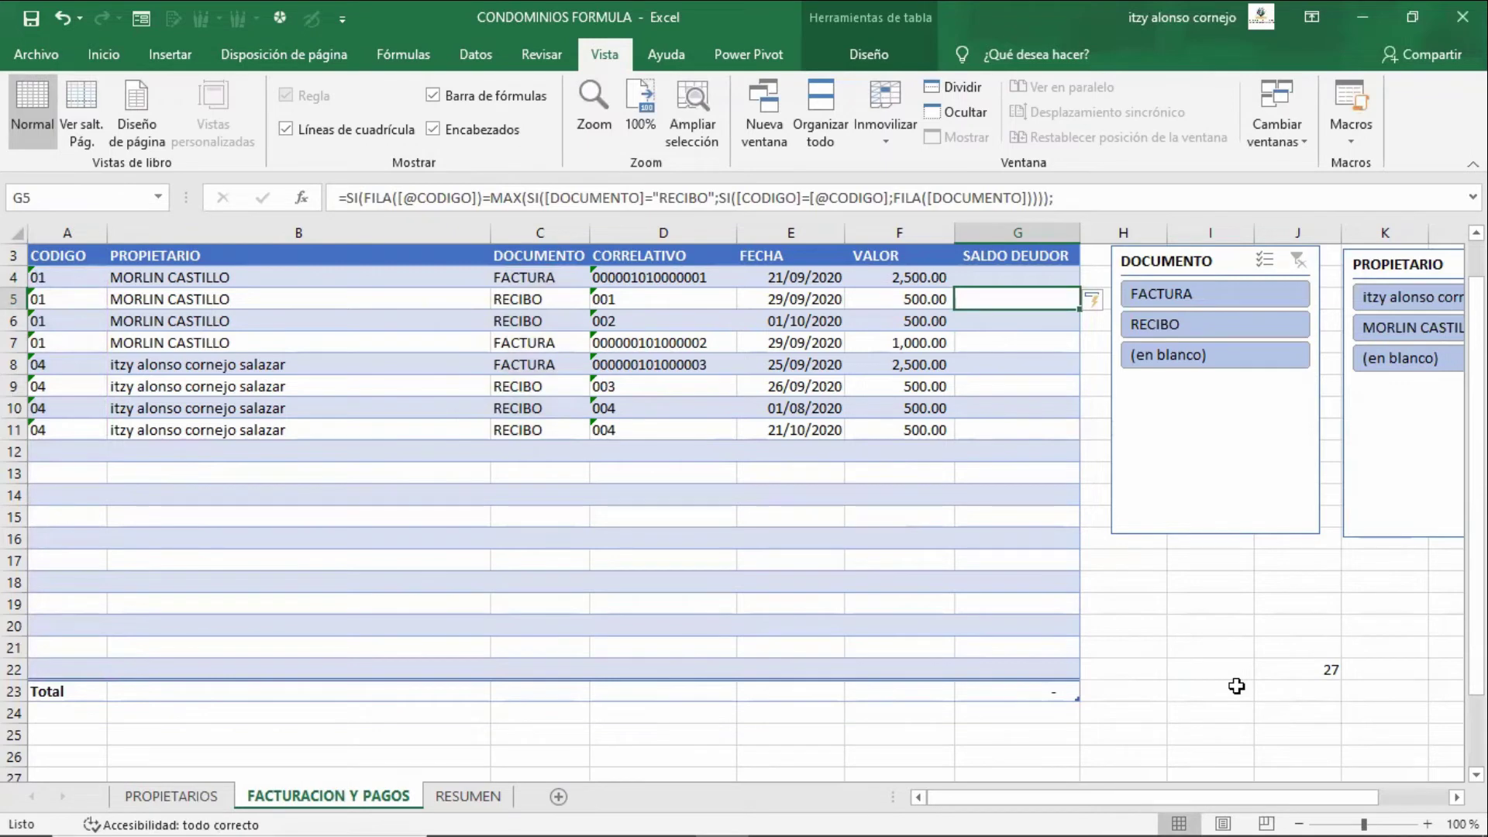
- Array-enter G4's formula again with Ctrl+Shift+Enter, bringing back 2,500.00, 1,000.00 and 3,500.00
{"action": "key", "text": "Up"}
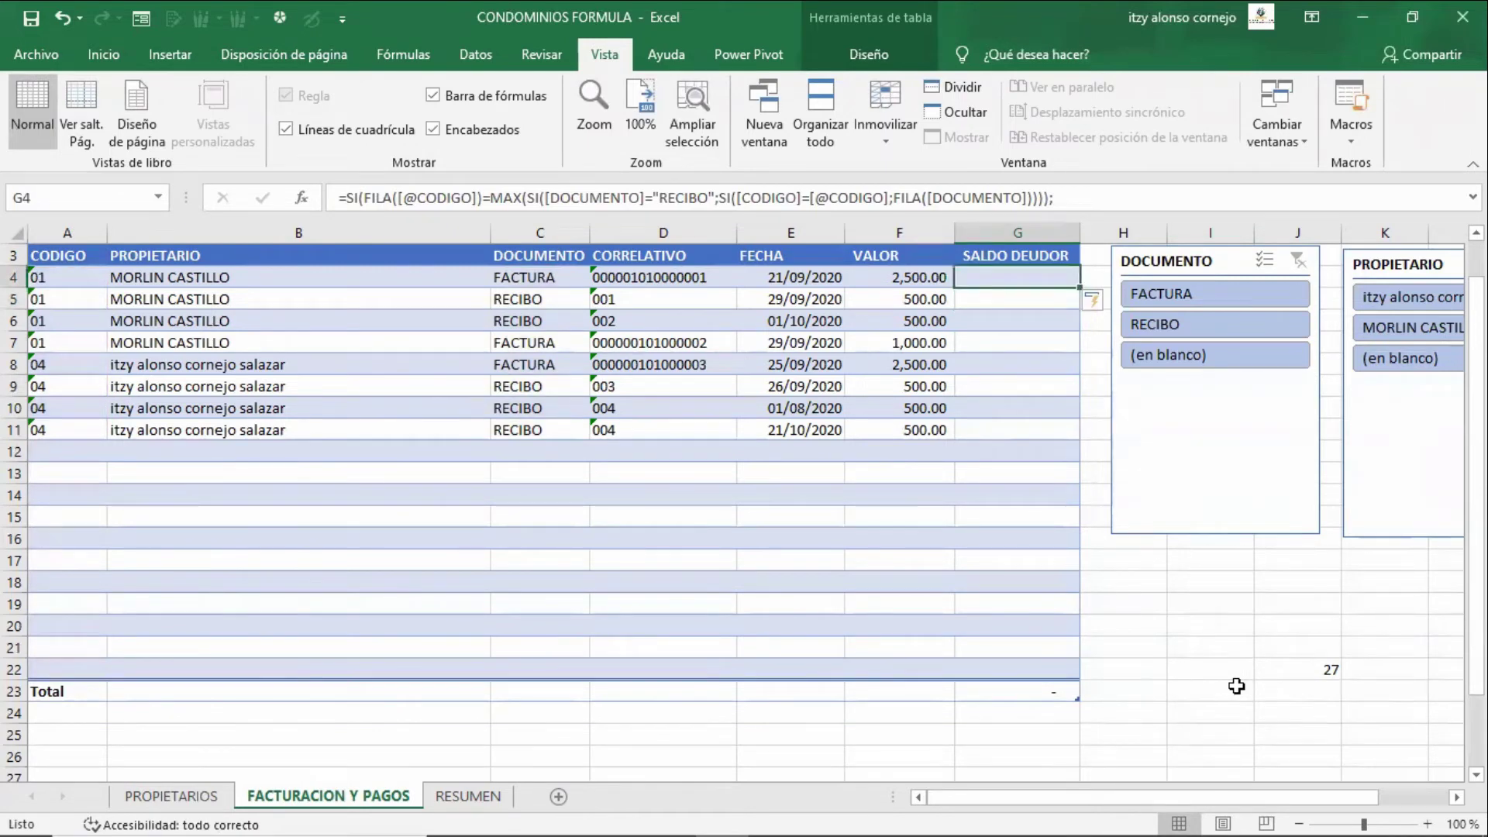
{"action": "key", "text": "F2"}
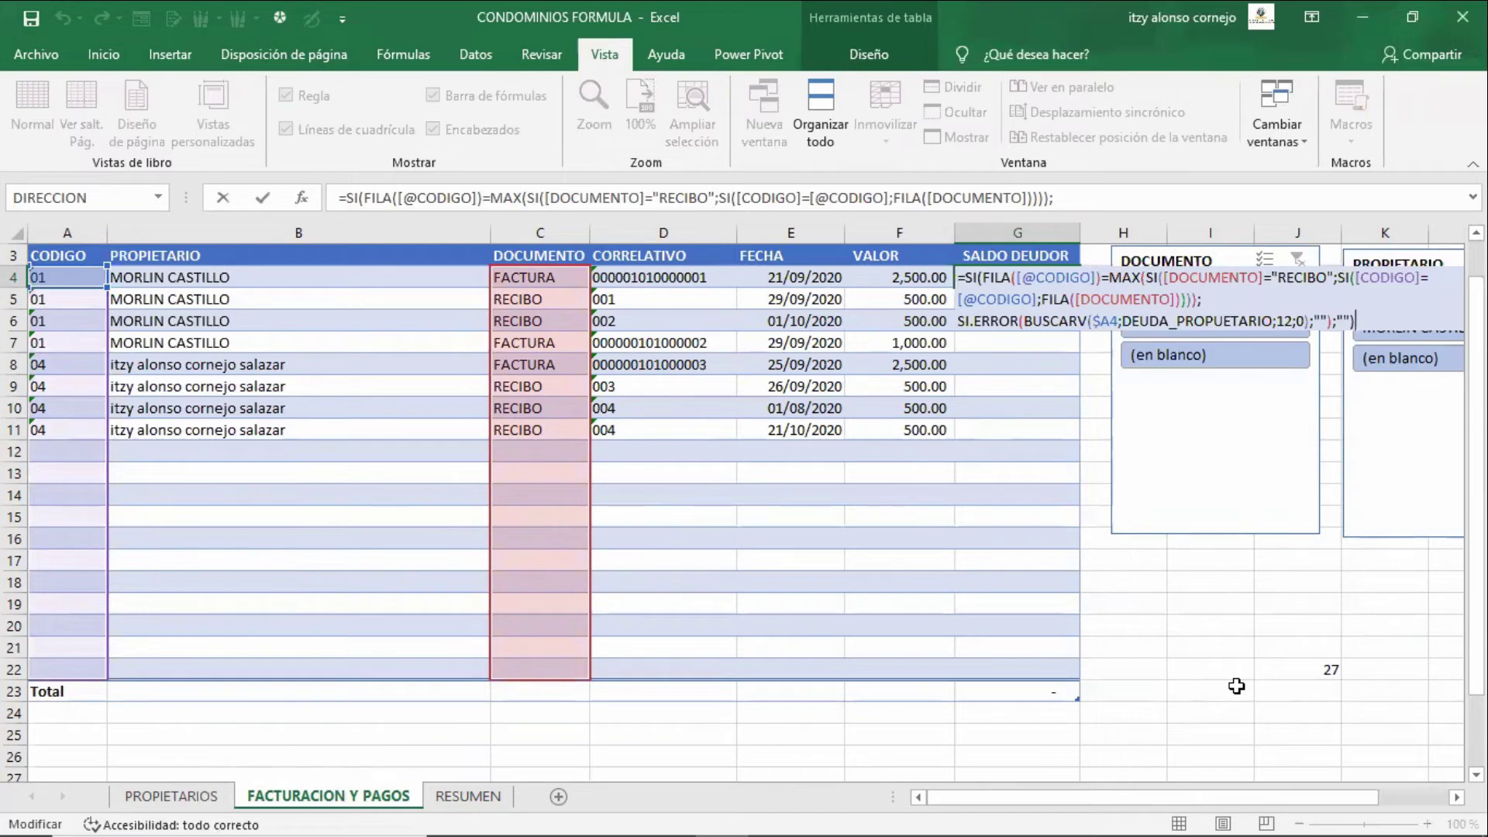
{"action": "key", "text": "ctrl+shift+Return"}
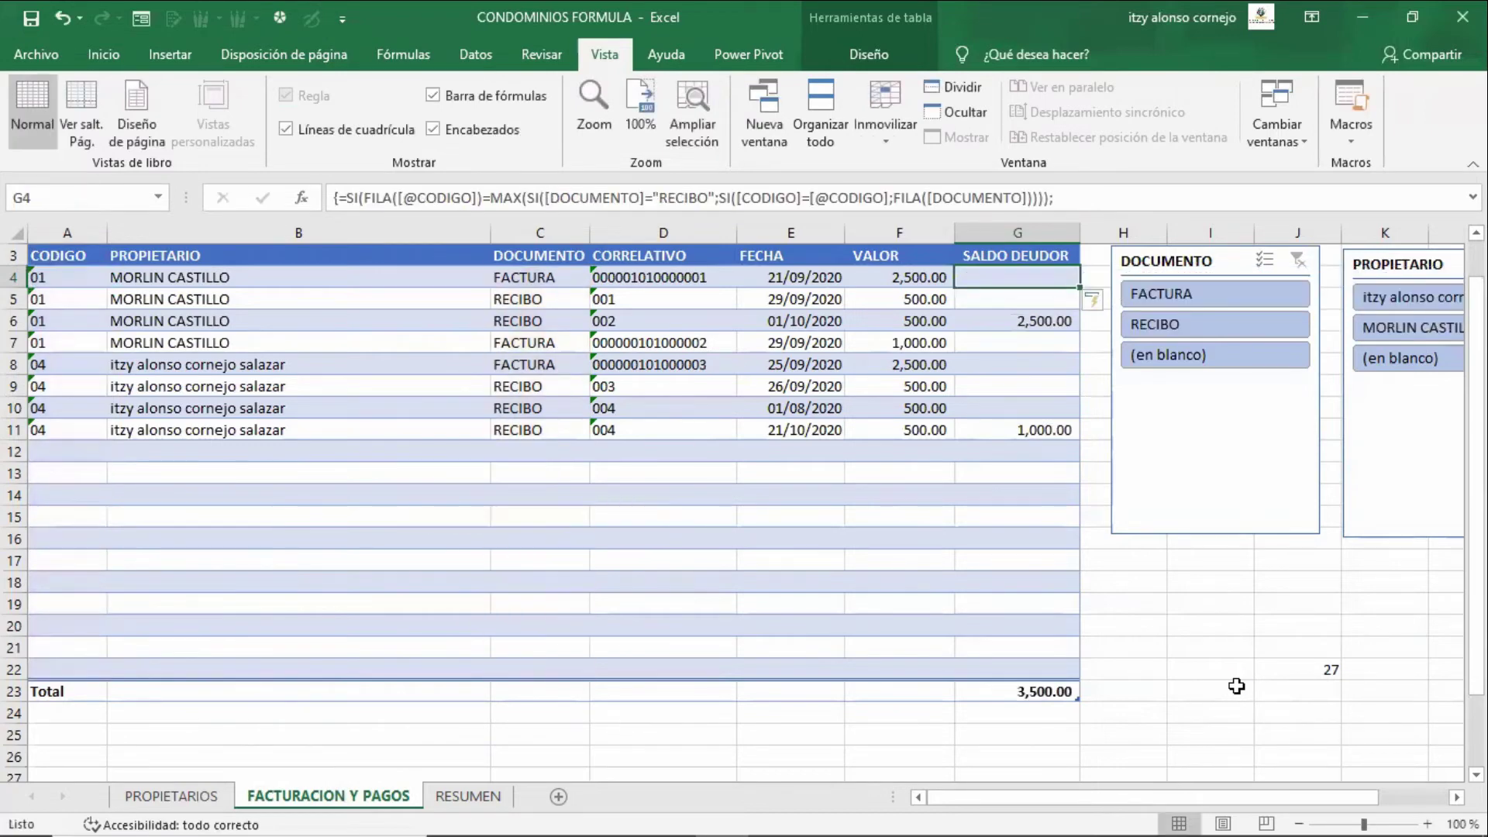
{"action": "key", "text": "Down"}
{"action": "key", "text": "Down"}
{"action": "key", "text": "Down"}
{"action": "key", "text": "Down"}
{"action": "key", "text": "Down"}
{"action": "key", "text": "Down"}
{"action": "key", "text": "Down"}
{"action": "key", "text": "Down"}
{"action": "key", "text": "Down"}
{"action": "key", "text": "Down"}
{"action": "key", "text": "Down"}
{"action": "key", "text": "Down"}
{"action": "key", "text": "Down"}
{"action": "key", "text": "Down"}
{"action": "key", "text": "Down"}
{"action": "key", "text": "Down"}
{"action": "key", "text": "Down"}
{"action": "key", "text": "Down"}
{"action": "key", "text": "Down"}
{"action": "key", "text": "Down"}
{"action": "key", "text": "Right"}
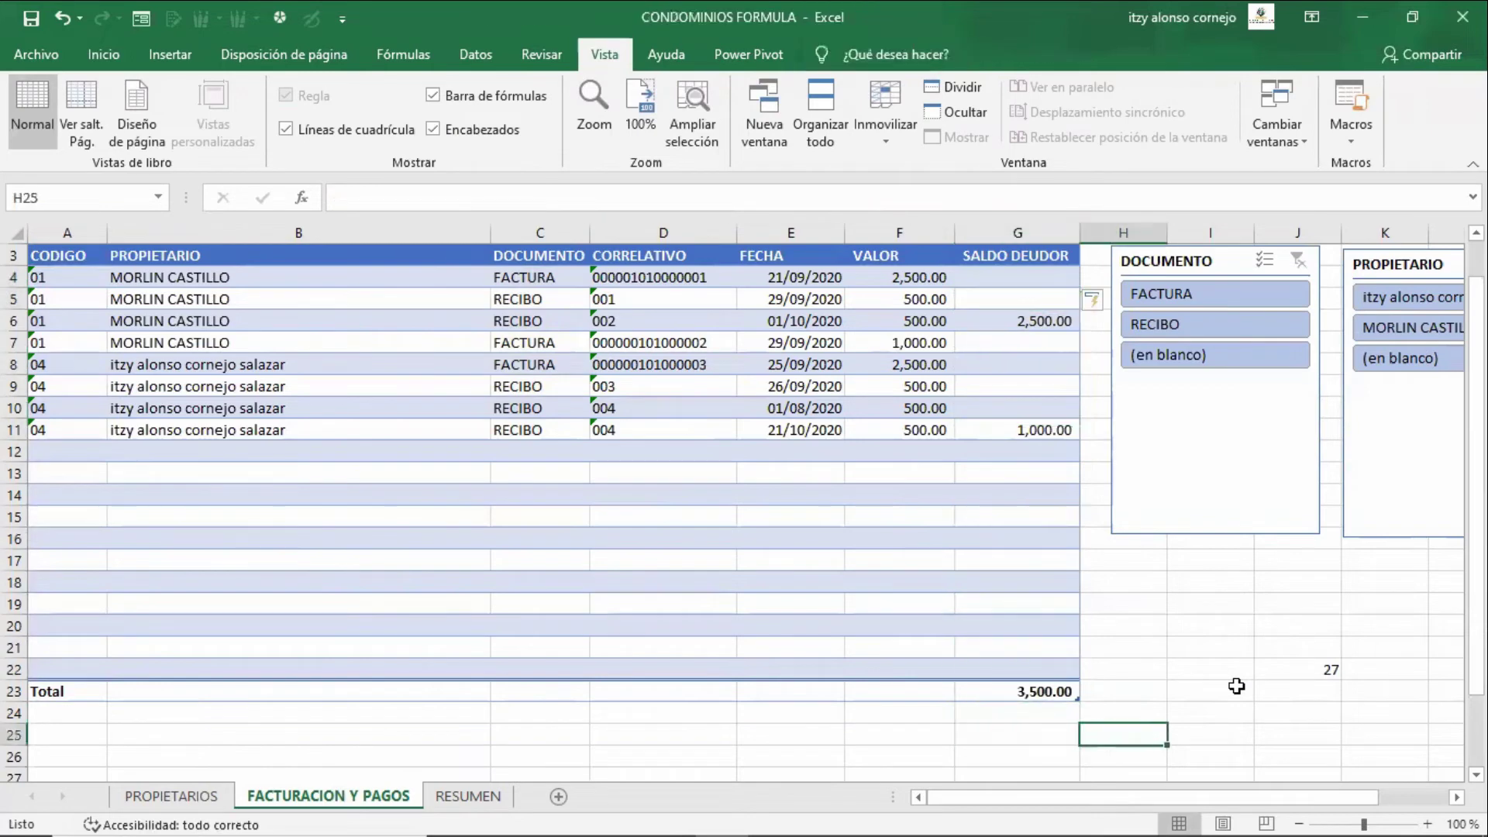
- Paste the SALDO DEUDOR formula into G25 and enlarge the formula bar to show it fully
{"action": "key", "text": "Left"}
{"action": "key", "text": "F2"}
{"action": "type", "text": "=SI(FILA([@CODIGO])=MAX(SI([DOCUMENTO]=\"RECIBO\";SI([CODIGO]=[@CODIGO];FILA([DOCUMENTO])))); SI.ERROR(BUSCARV($A4;DEUDA_PROPUETARIO;12;0);\"\");\"\")"}
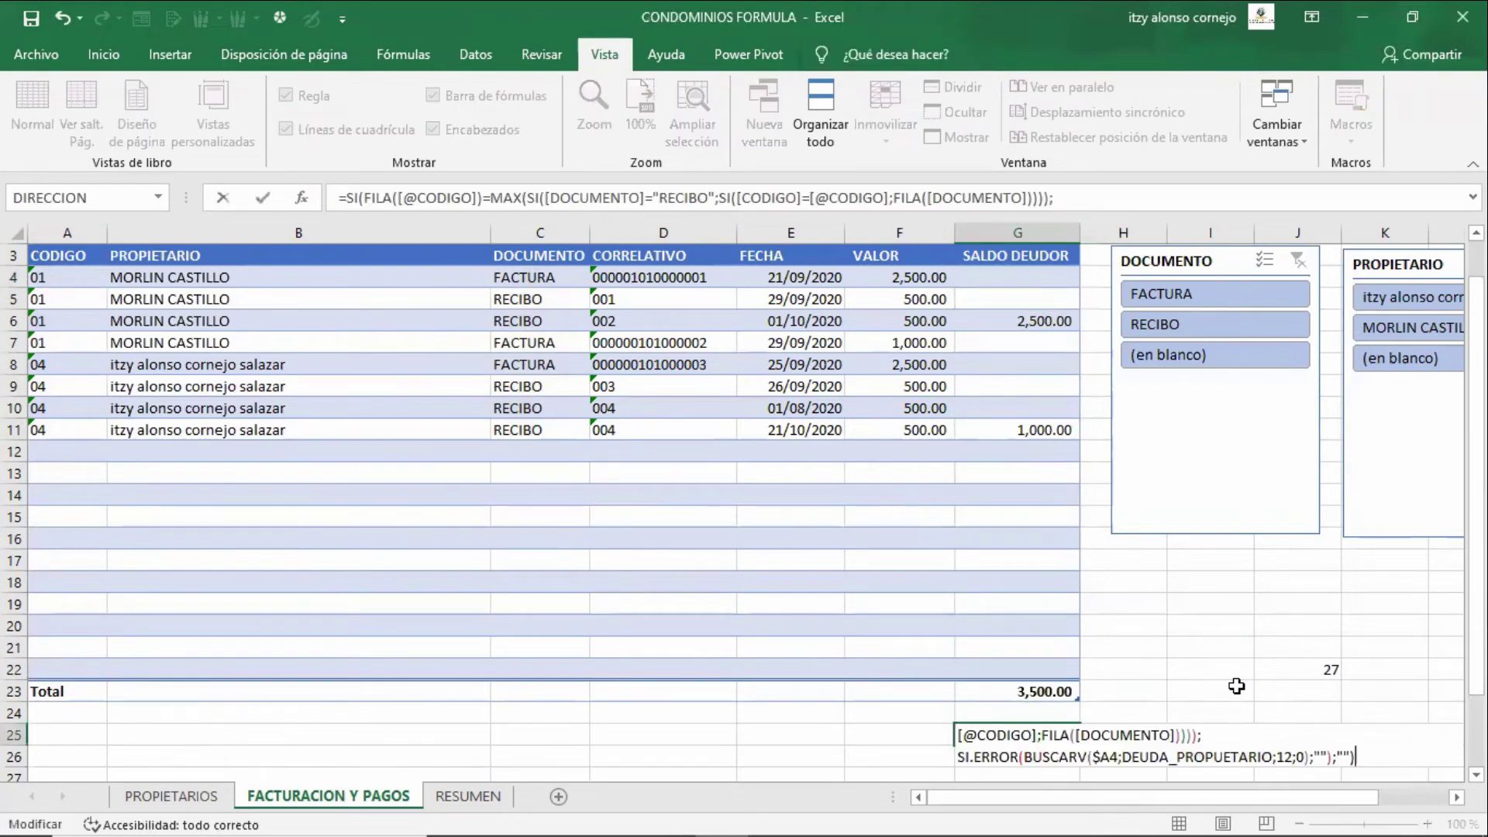
{"action": "key", "text": "F2"}
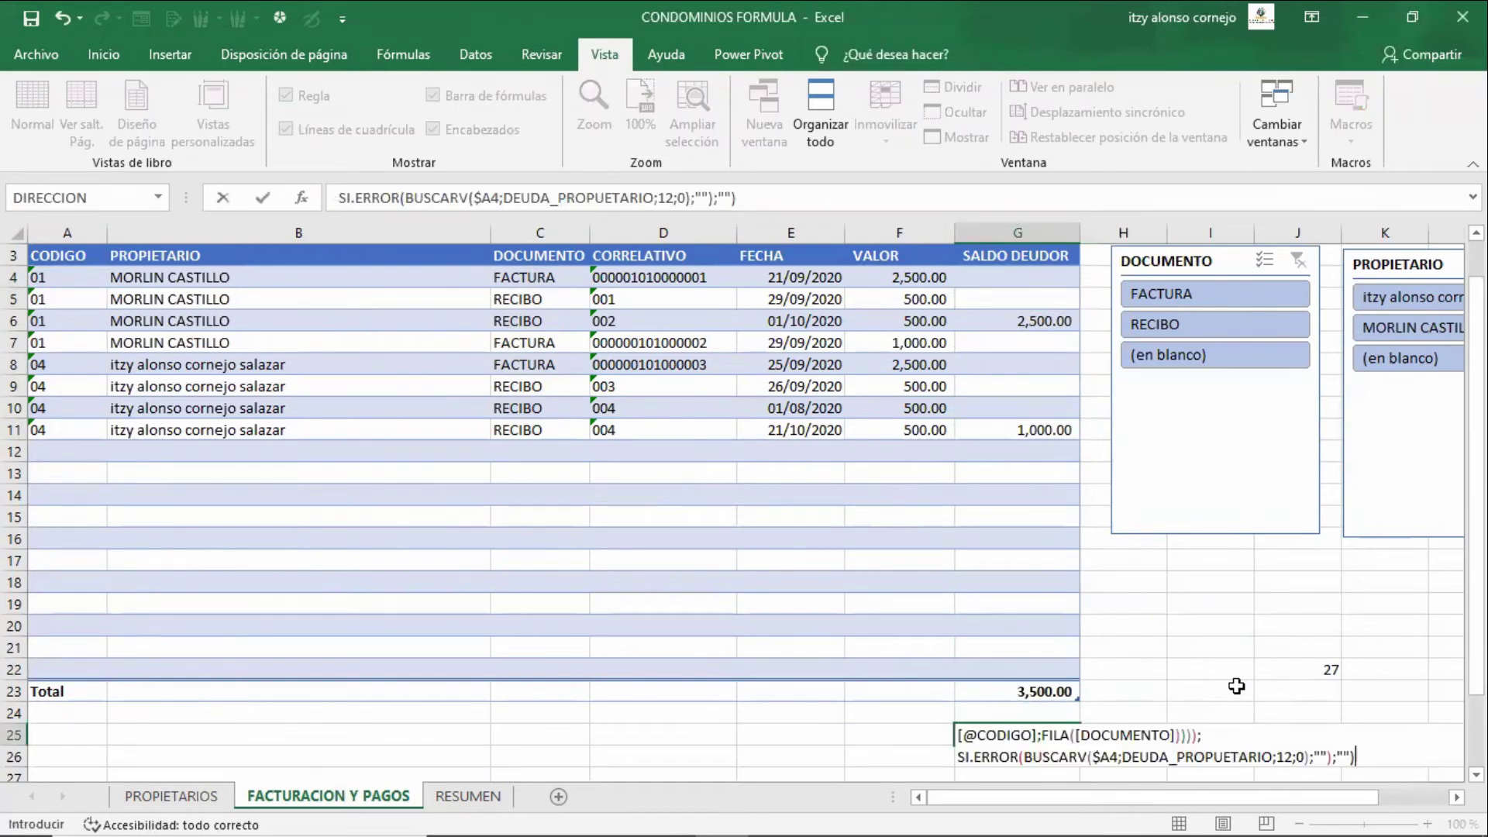
{"action": "left_click", "coordinate": [738, 199]}
{"action": "left_click_drag", "start_coordinate": [741, 212], "coordinate": [741, 427]}
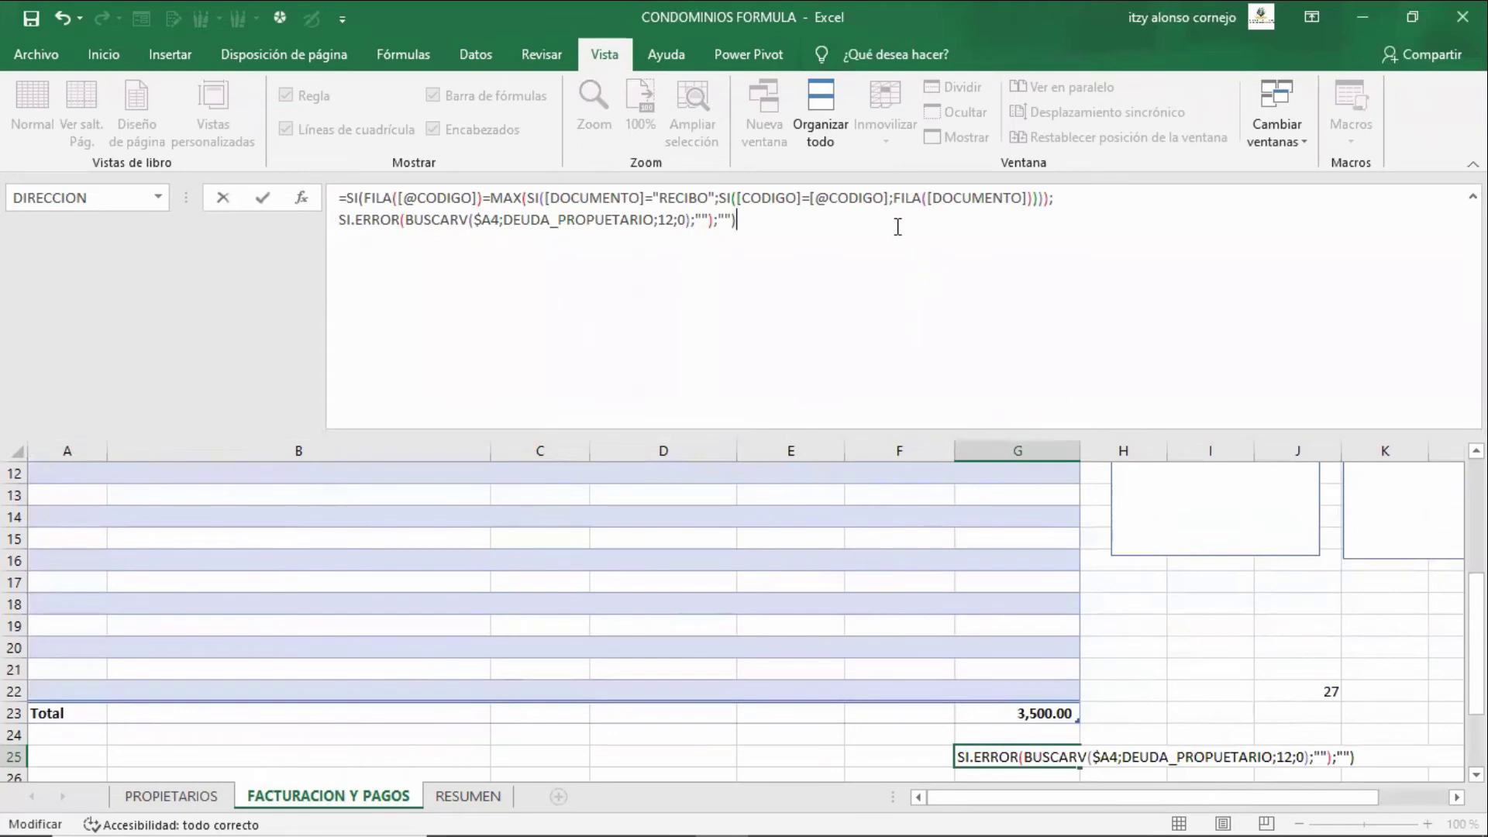
{"action": "key", "text": "Up"}
{"action": "key", "text": "Left"}
{"action": "key", "text": "Left"}
{"action": "key", "text": "Left"}
{"action": "key", "text": "Left"}
{"action": "key", "text": "Left"}
{"action": "key", "text": "Left"}
{"action": "key", "text": "Left"}
{"action": "key", "text": "Left"}
{"action": "key", "text": "Left"}
{"action": "key", "text": "Left"}
{"action": "key", "text": "Left"}
{"action": "key", "text": "Left"}
{"action": "key", "text": "Left"}
{"action": "key", "text": "Left"}
{"action": "key", "text": "Left"}
{"action": "key", "text": "Left"}
{"action": "key", "text": "Left"}
{"action": "key", "text": "Left"}
{"action": "key", "text": "Left"}
{"action": "key", "text": "Left"}
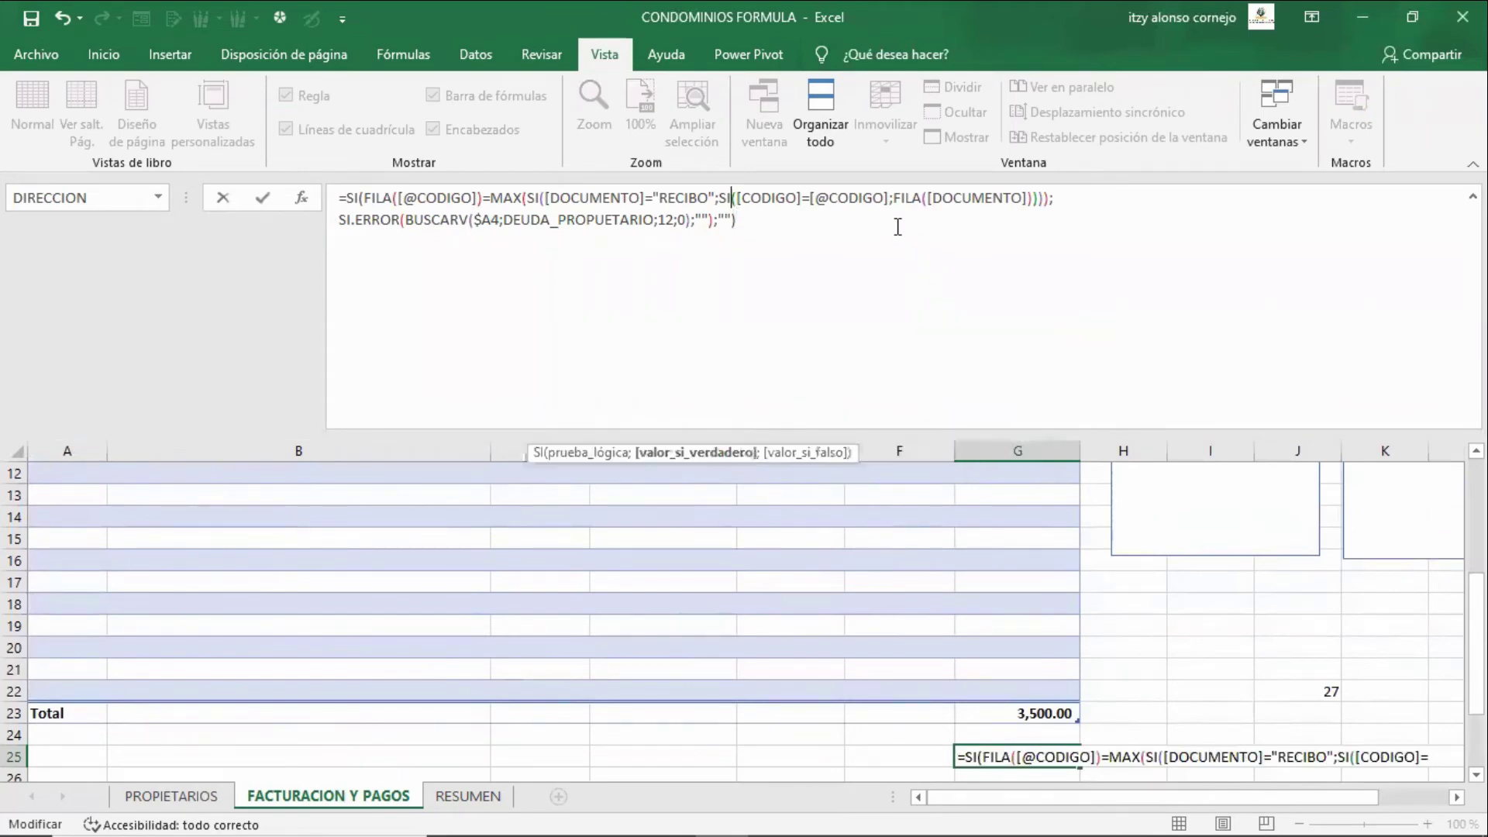
{"action": "key", "text": "Left"}
{"action": "key", "text": "Left"}
{"action": "key", "text": "Left"}
{"action": "key", "text": "Left"}
{"action": "key", "text": "Left"}
{"action": "key", "text": "Left"}
{"action": "key", "text": "Left"}
{"action": "key", "text": "Left"}
{"action": "key", "text": "Left"}
{"action": "key", "text": "Left"}
{"action": "key", "text": "Left"}
{"action": "key", "text": "Left"}
{"action": "key", "text": "Left"}
{"action": "key", "text": "Left"}
{"action": "key", "text": "Left"}
{"action": "key", "text": "Left"}
{"action": "key", "text": "Left"}
{"action": "key", "text": "Left"}
{"action": "key", "text": "Left"}
{"action": "key", "text": "Left"}
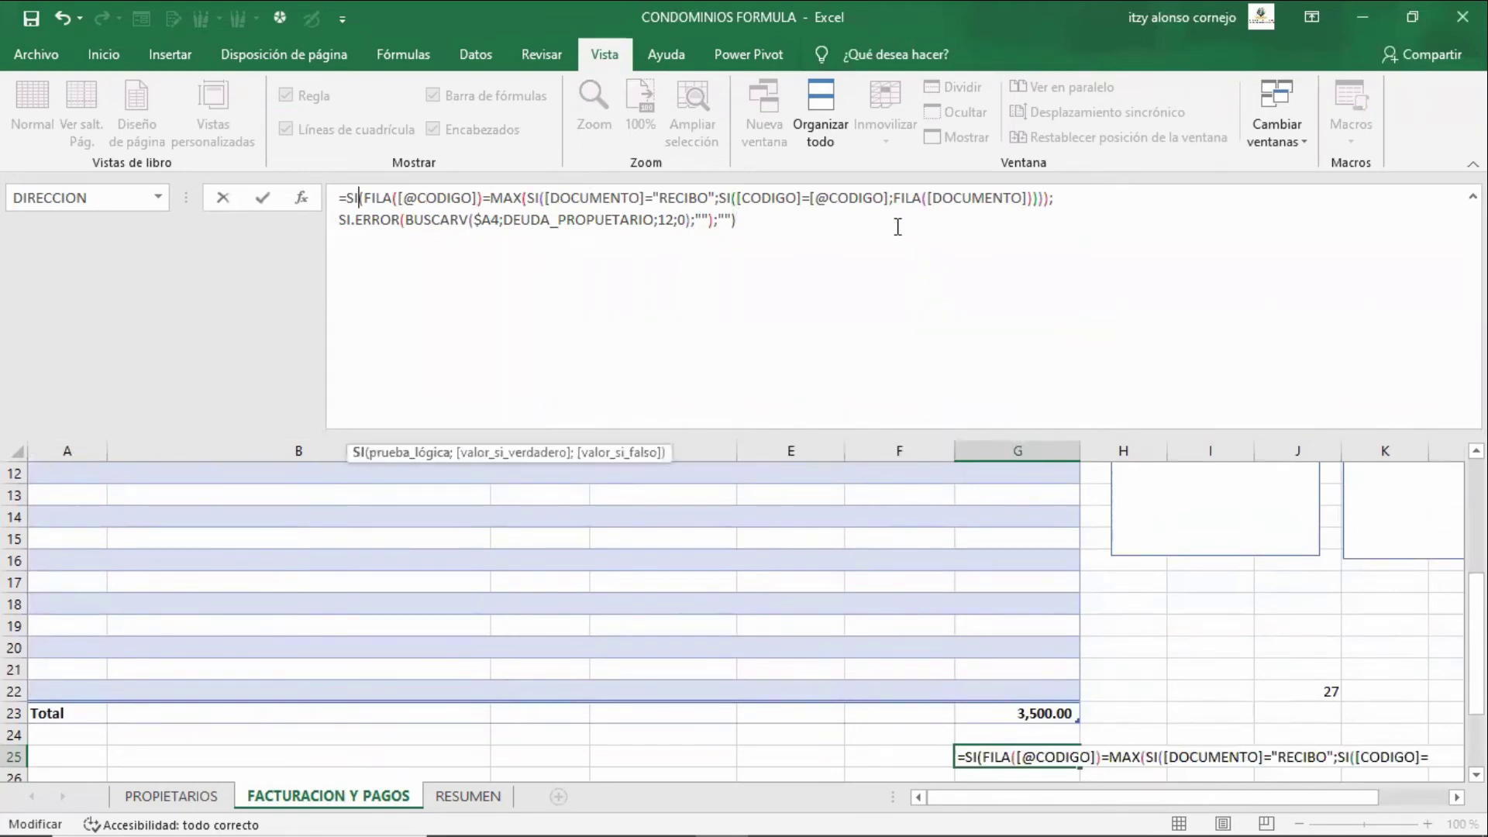
{"action": "key", "text": "Left"}
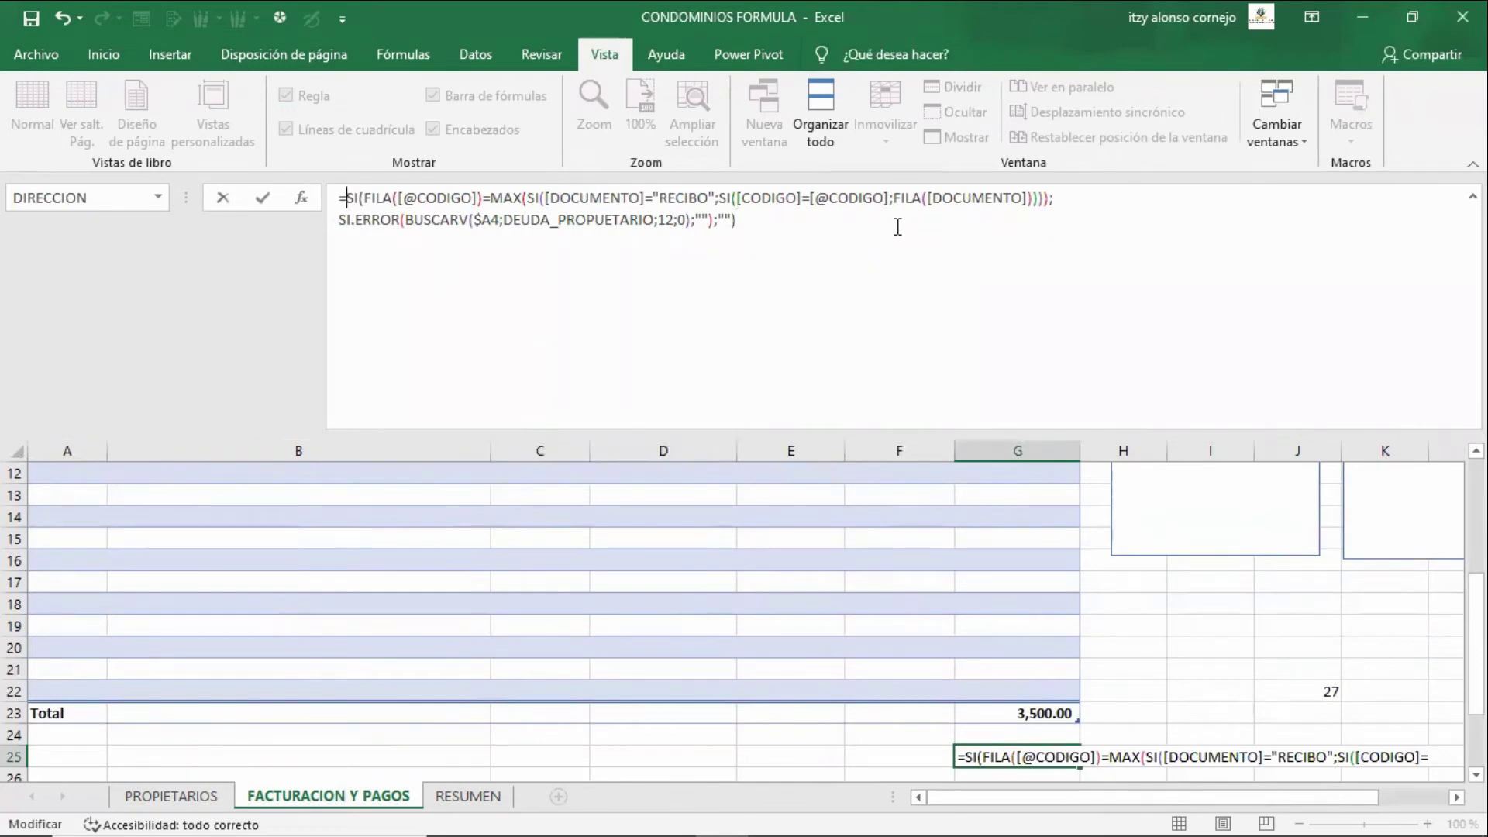
{"action": "key", "text": "shift+Right"}
{"action": "key", "text": "shift+Right"}
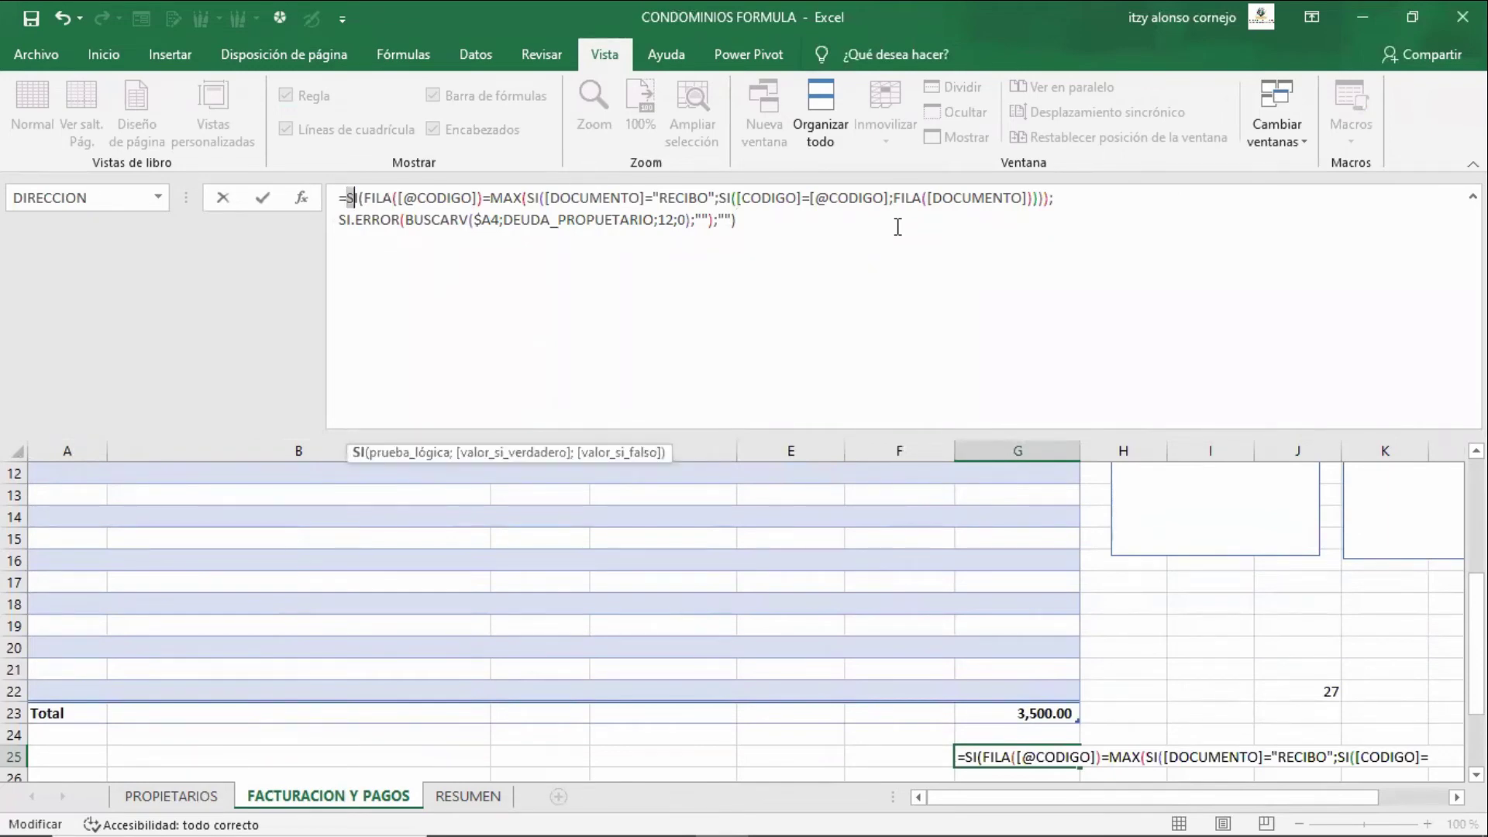
{"action": "key", "text": "Right"}
{"action": "key", "text": "Right"}
{"action": "key", "text": "Right"}
{"action": "key", "text": "shift+Right"}
{"action": "key", "text": "shift+Right"}
{"action": "key", "text": "shift+Right"}
{"action": "key", "text": "shift+Right"}
{"action": "key", "text": "shift+Right"}
{"action": "key", "text": "shift+Right"}
{"action": "key", "text": "shift+Right"}
{"action": "key", "text": "shift+Right"}
{"action": "key", "text": "shift+Right"}
{"action": "key", "text": "shift+Right"}
{"action": "key", "text": "shift+Right"}
{"action": "key", "text": "shift+Right"}
{"action": "key", "text": "shift+Right"}
{"action": "key", "text": "shift+Right"}
{"action": "key", "text": "shift+Right"}
{"action": "key", "text": "shift+Right"}
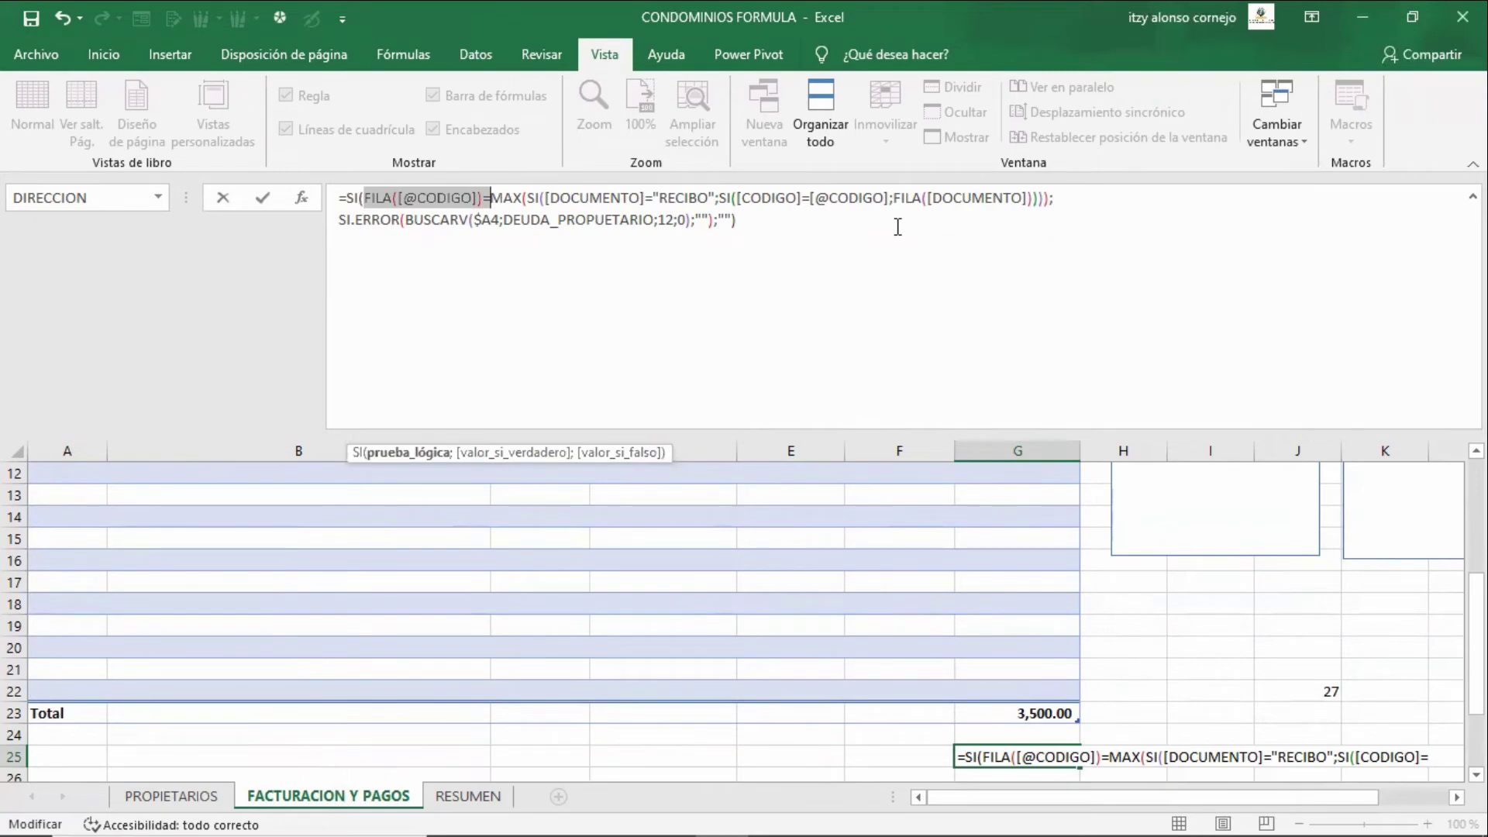
{"action": "key", "text": "Right"}
{"action": "key", "text": "Right"}
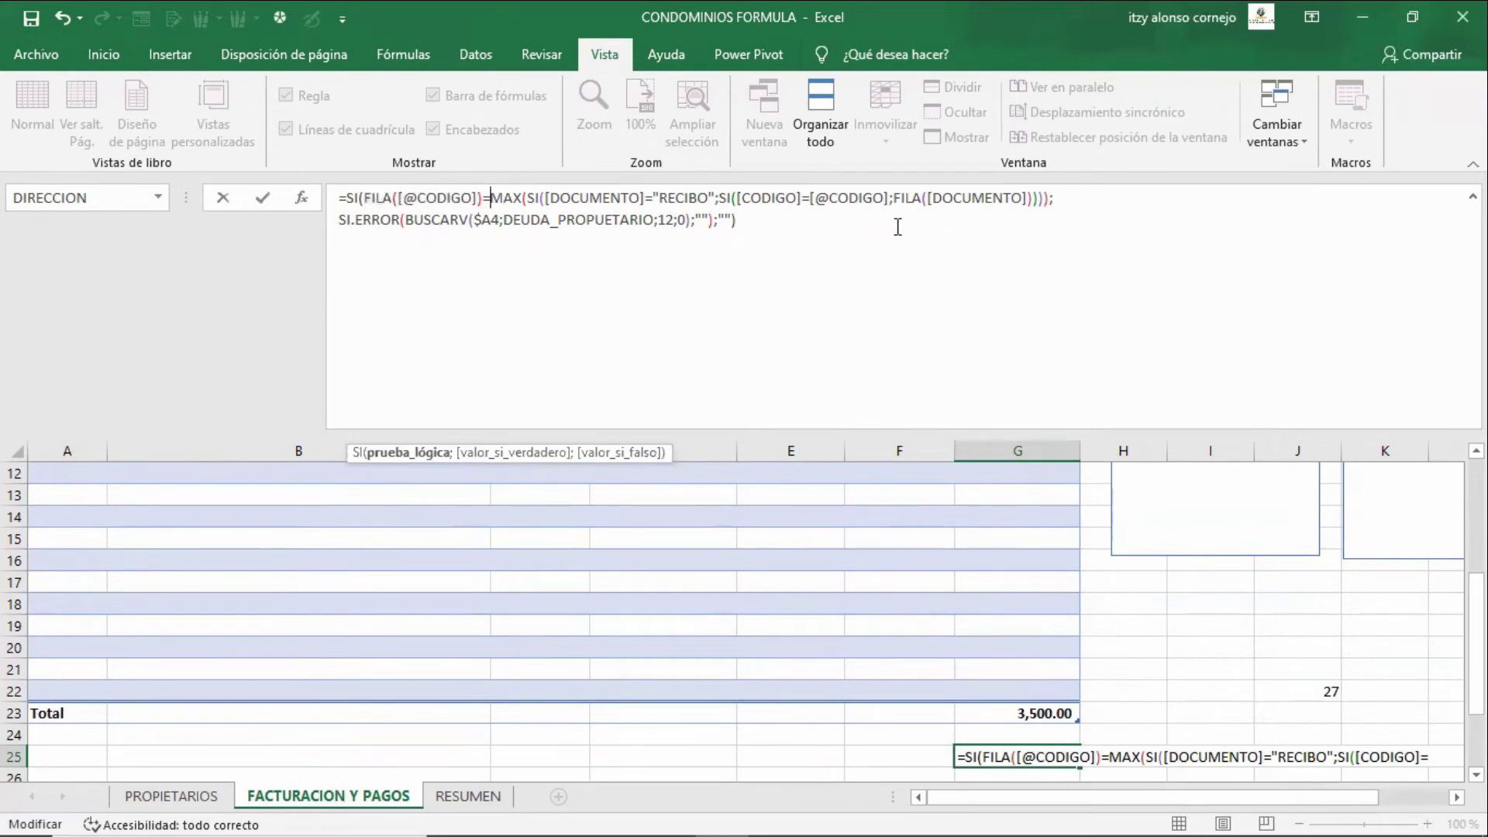
{"action": "key", "text": "shift+Right"}
{"action": "key", "text": "shift+Right"}
{"action": "key", "text": "shift+Right"}
{"action": "key", "text": "shift+Right"}
{"action": "key", "text": "shift+Right"}
{"action": "key", "text": "shift+Right"}
{"action": "key", "text": "shift+Right"}
{"action": "key", "text": "shift+Right"}
{"action": "key", "text": "shift+Right"}
{"action": "key", "text": "shift+Right"}
{"action": "key", "text": "shift+Right"}
{"action": "key", "text": "shift+Right"}
{"action": "key", "text": "shift+Right"}
{"action": "key", "text": "shift+Right"}
{"action": "key", "text": "shift+Right"}
{"action": "key", "text": "shift+Right"}
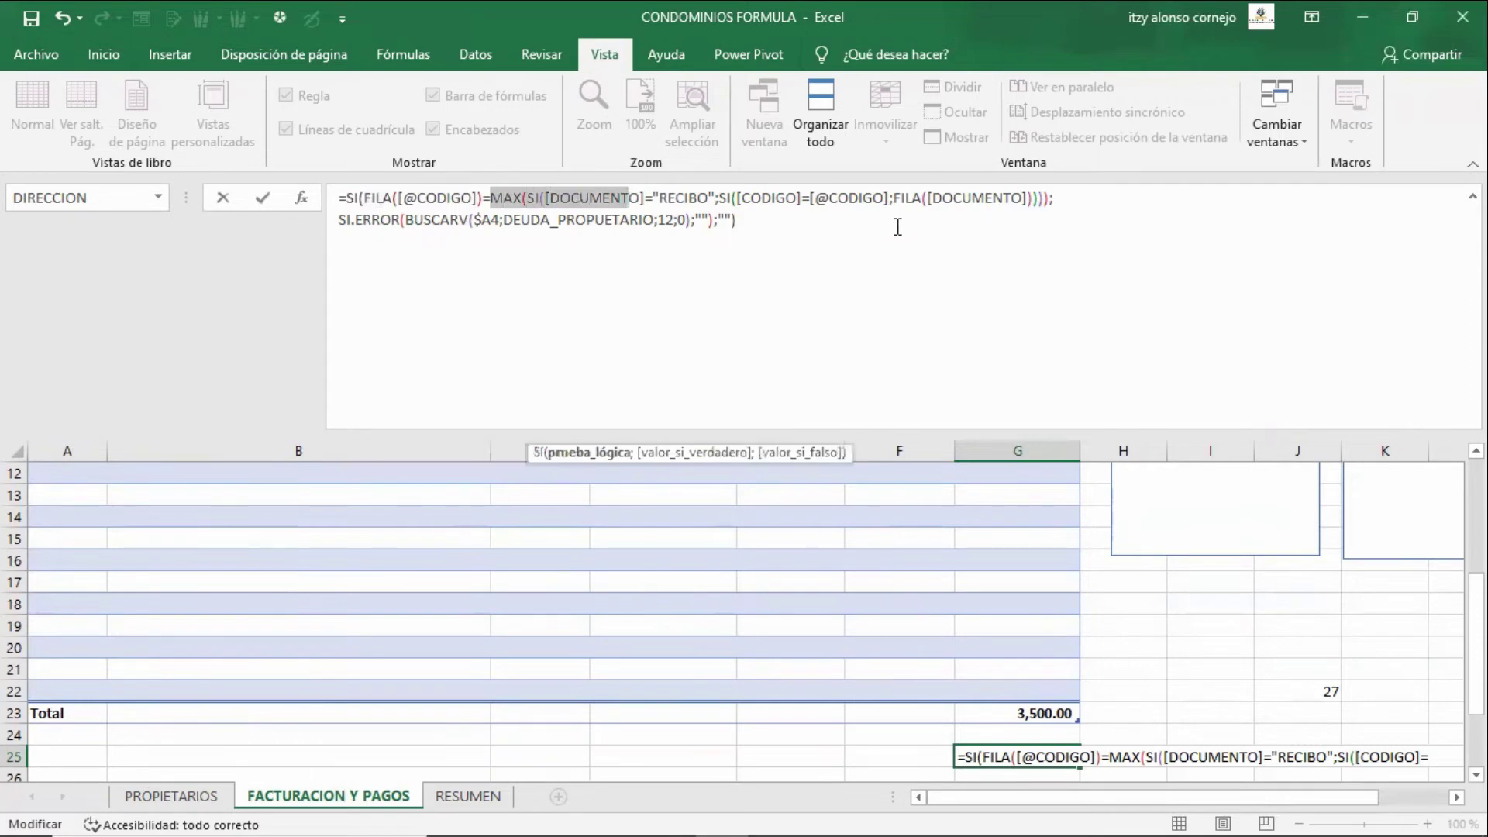
{"action": "key", "text": "shift+Right"}
{"action": "key", "text": "shift+Right"}
{"action": "key", "text": "shift+Right"}
{"action": "key", "text": "shift+Right"}
{"action": "key", "text": "shift+Right"}
{"action": "key", "text": "shift+Right"}
{"action": "key", "text": "shift+Right"}
{"action": "key", "text": "shift+Right"}
{"action": "key", "text": "shift+Right"}
{"action": "key", "text": "shift+Right"}
{"action": "key", "text": "shift+Right"}
{"action": "key", "text": "shift+Right"}
{"action": "key", "text": "shift+Right"}
{"action": "key", "text": "shift+Right"}
{"action": "key", "text": "shift+Right"}
{"action": "key", "text": "shift+Right"}
{"action": "key", "text": "shift+Right"}
{"action": "key", "text": "shift+Right"}
{"action": "key", "text": "shift+Right"}
{"action": "key", "text": "shift+Right"}
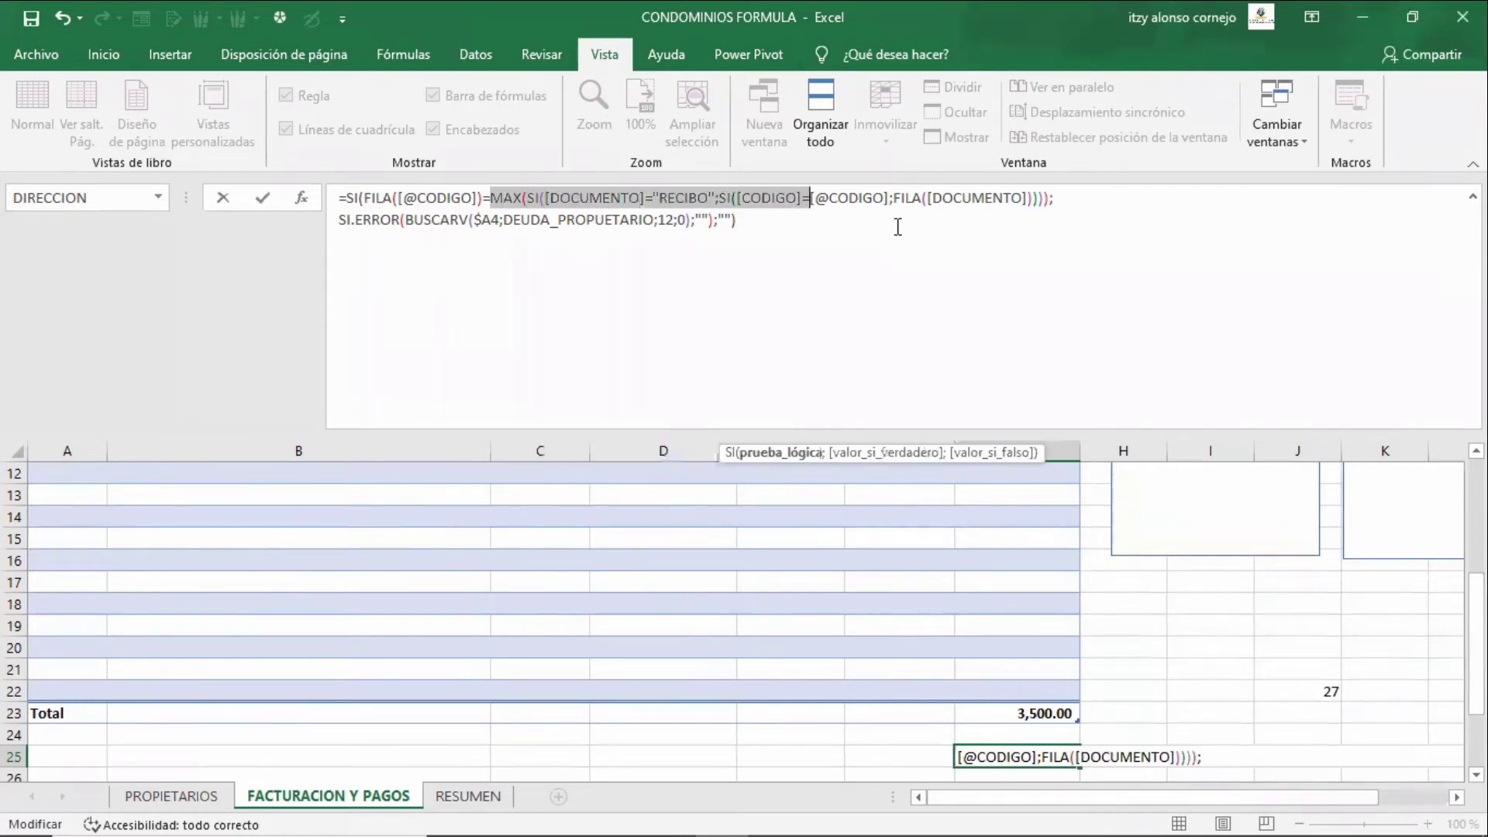
{"action": "key", "text": "shift+Right"}
{"action": "key", "text": "shift+Right"}
{"action": "key", "text": "shift+Right"}
{"action": "key", "text": "shift+Right"}
{"action": "key", "text": "shift+Right"}
{"action": "key", "text": "shift+Right"}
{"action": "key", "text": "shift+Right"}
{"action": "key", "text": "shift+Right"}
{"action": "key", "text": "shift+Right"}
{"action": "key", "text": "shift+Right"}
{"action": "key", "text": "shift+Right"}
{"action": "key", "text": "shift+Right"}
{"action": "key", "text": "shift+Right"}
{"action": "key", "text": "shift+Right"}
{"action": "key", "text": "shift+Right"}
{"action": "key", "text": "shift+Right"}
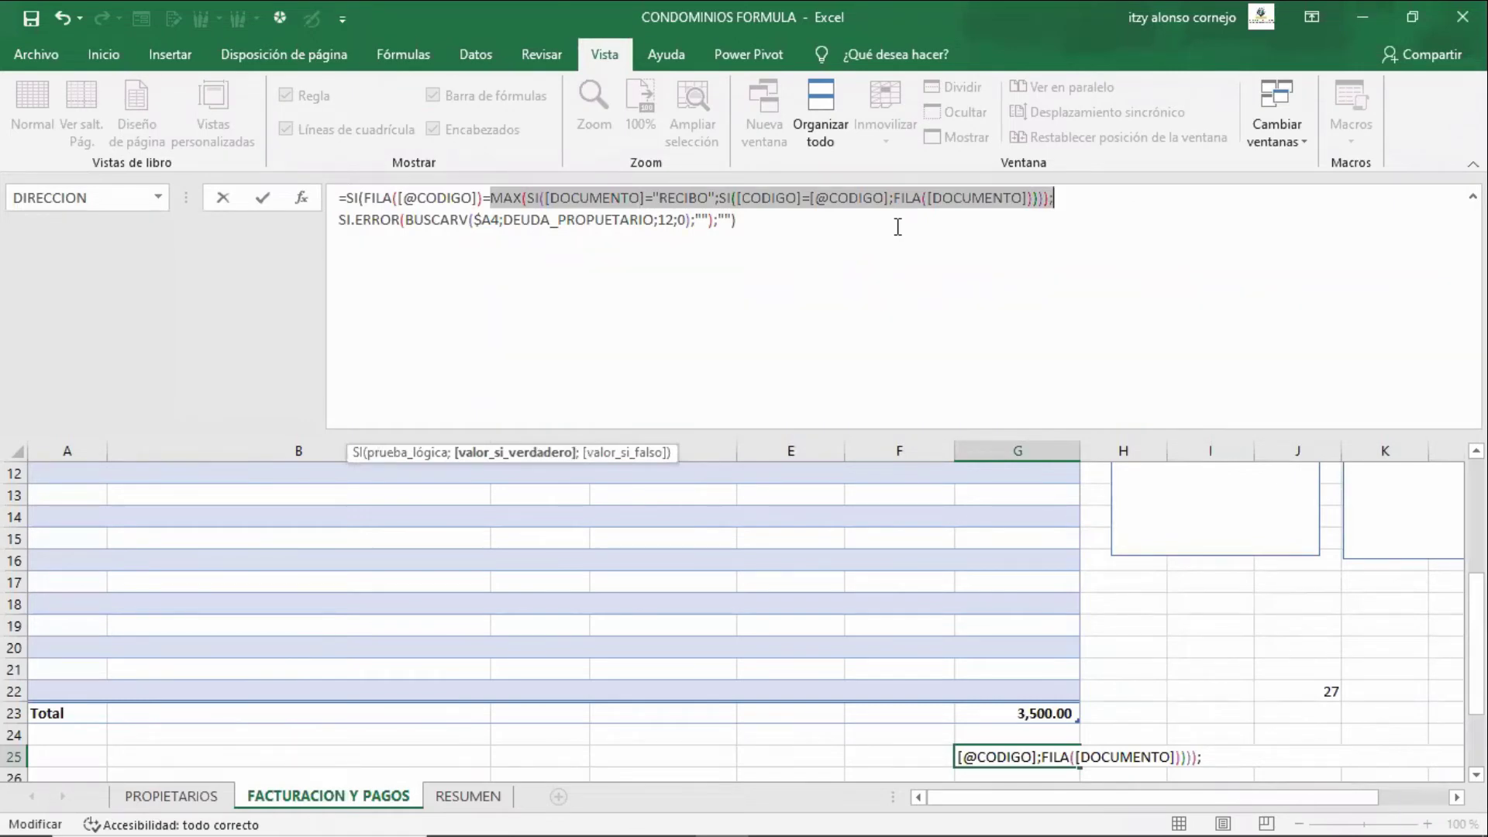
{"action": "key", "text": "Left"}
{"action": "key", "text": "Left"}
{"action": "key", "text": "Left"}
{"action": "key", "text": "Left"}
{"action": "key", "text": "Left"}
{"action": "key", "text": "Left"}
{"action": "key", "text": "Left"}
{"action": "key", "text": "Left"}
{"action": "key", "text": "Left"}
{"action": "key", "text": "Left"}
{"action": "key", "text": "Left"}
{"action": "key", "text": "Left"}
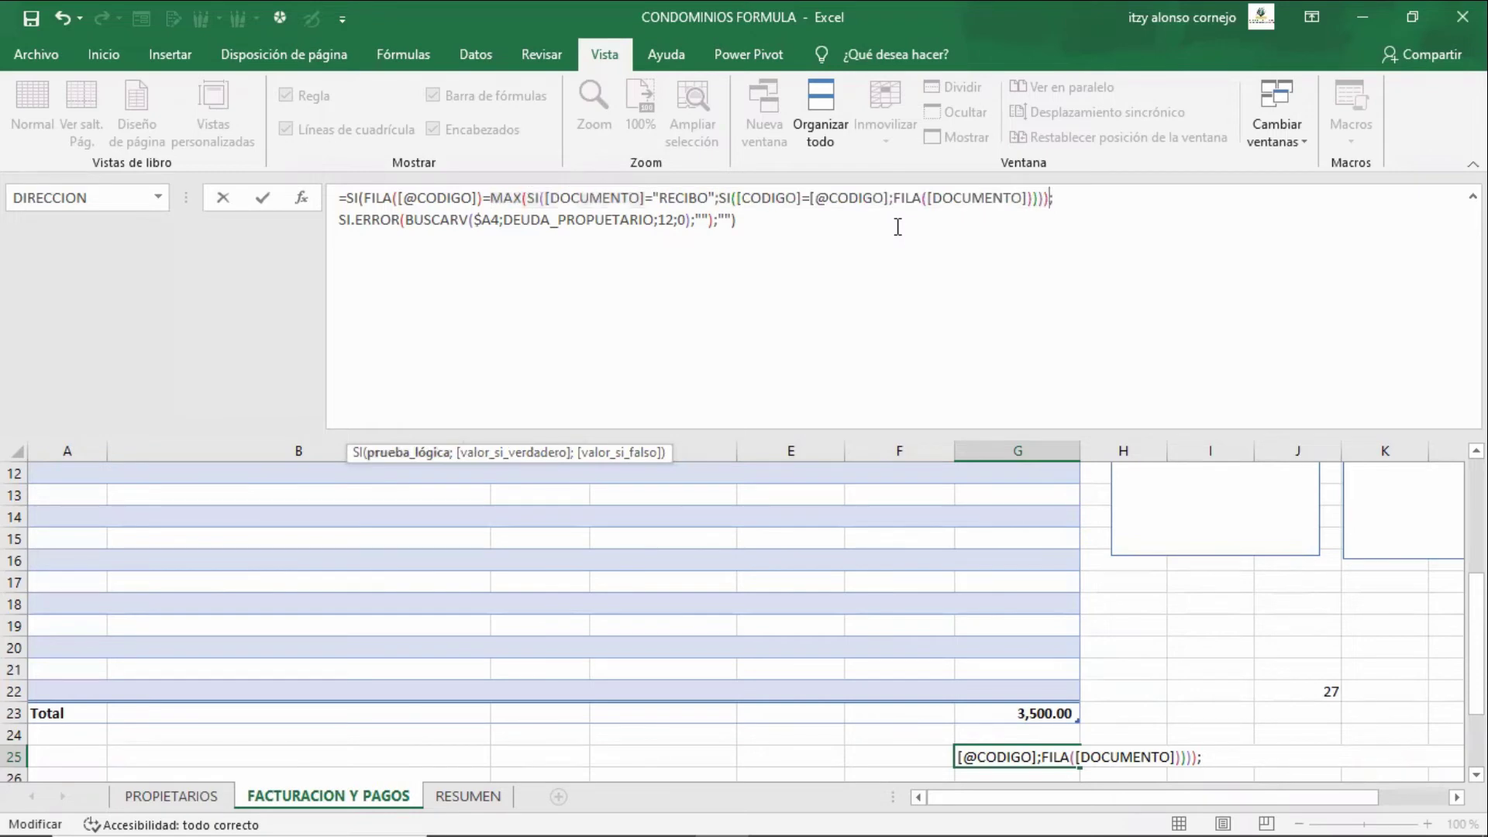
- Highlight the RECIBO condition, the code-matching condition and the FILA([DOCUMENTO]) part
{"action": "key", "text": "Left"}
{"action": "key", "text": "Left"}
{"action": "key", "text": "Left"}
{"action": "key", "text": "Left"}
{"action": "key", "text": "Left"}
{"action": "key", "text": "Left"}
{"action": "key", "text": "Left"}
{"action": "key", "text": "Left"}
{"action": "key", "text": "Left"}
{"action": "key", "text": "Left"}
{"action": "key", "text": "Left"}
{"action": "key", "text": "Left"}
{"action": "key", "text": "Left"}
{"action": "key", "text": "Left"}
{"action": "key", "text": "Left"}
{"action": "key", "text": "Left"}
{"action": "key", "text": "Left"}
{"action": "key", "text": "Left"}
{"action": "key", "text": "Left"}
{"action": "key", "text": "Left"}
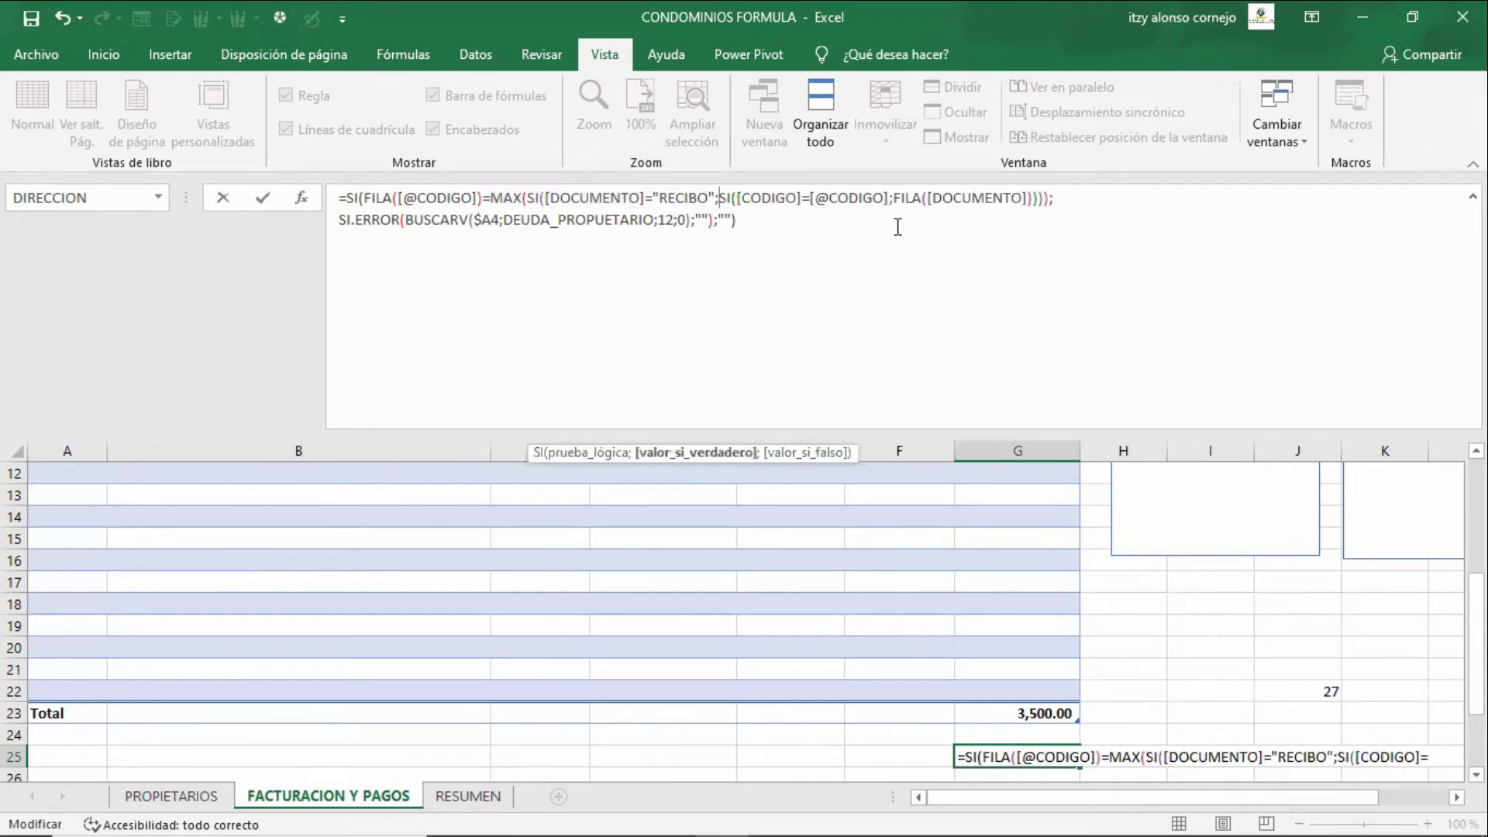
{"action": "key", "text": "Left"}
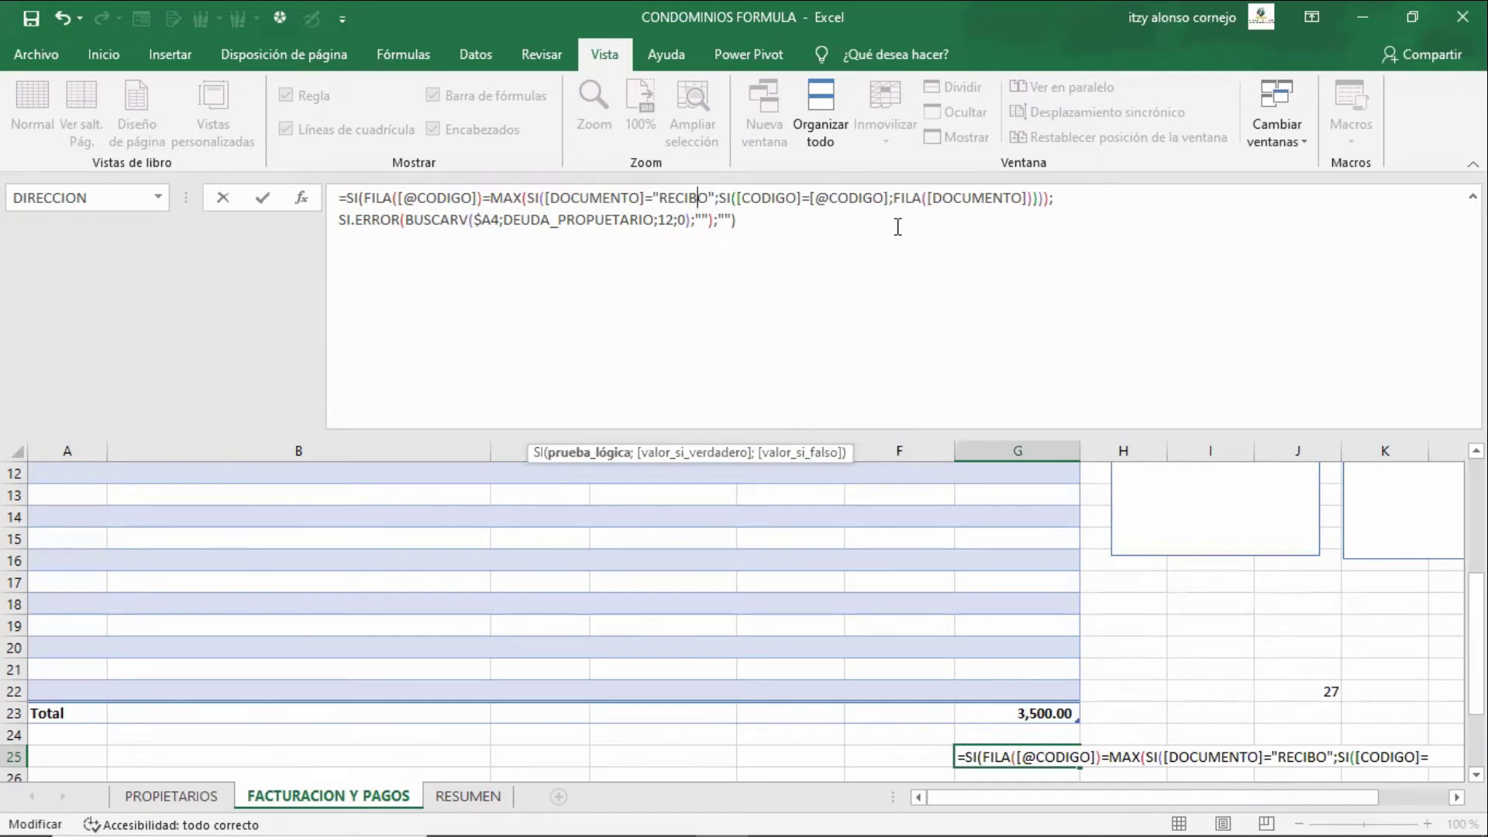
{"action": "key", "text": "Left"}
{"action": "key", "text": "Left"}
{"action": "key", "text": "Left"}
{"action": "key", "text": "Left"}
{"action": "key", "text": "Left"}
{"action": "key", "text": "Left"}
{"action": "key", "text": "Left"}
{"action": "key", "text": "Left"}
{"action": "key", "text": "Left"}
{"action": "key", "text": "Left"}
{"action": "key", "text": "Left"}
{"action": "key", "text": "Left"}
{"action": "key", "text": "Left"}
{"action": "key", "text": "Left"}
{"action": "key", "text": "Left"}
{"action": "key", "text": "Left"}
{"action": "key", "text": "Left"}
{"action": "key", "text": "Left"}
{"action": "key", "text": "Left"}
{"action": "key", "text": "Left"}
{"action": "key", "text": "shift+Right"}
{"action": "key", "text": "shift+Right"}
{"action": "key", "text": "shift+Right"}
{"action": "key", "text": "shift+Right"}
{"action": "key", "text": "shift+Right"}
{"action": "key", "text": "shift+Right"}
{"action": "key", "text": "shift+Right"}
{"action": "key", "text": "shift+Right"}
{"action": "key", "text": "shift+Right"}
{"action": "key", "text": "shift+Right"}
{"action": "key", "text": "shift+Right"}
{"action": "key", "text": "shift+Right"}
{"action": "key", "text": "shift+Right"}
{"action": "key", "text": "shift+Right"}
{"action": "key", "text": "shift+Right"}
{"action": "key", "text": "shift+Right"}
{"action": "key", "text": "shift+Right"}
{"action": "key", "text": "shift+Right"}
{"action": "key", "text": "shift+Right"}
{"action": "key", "text": "shift+Right"}
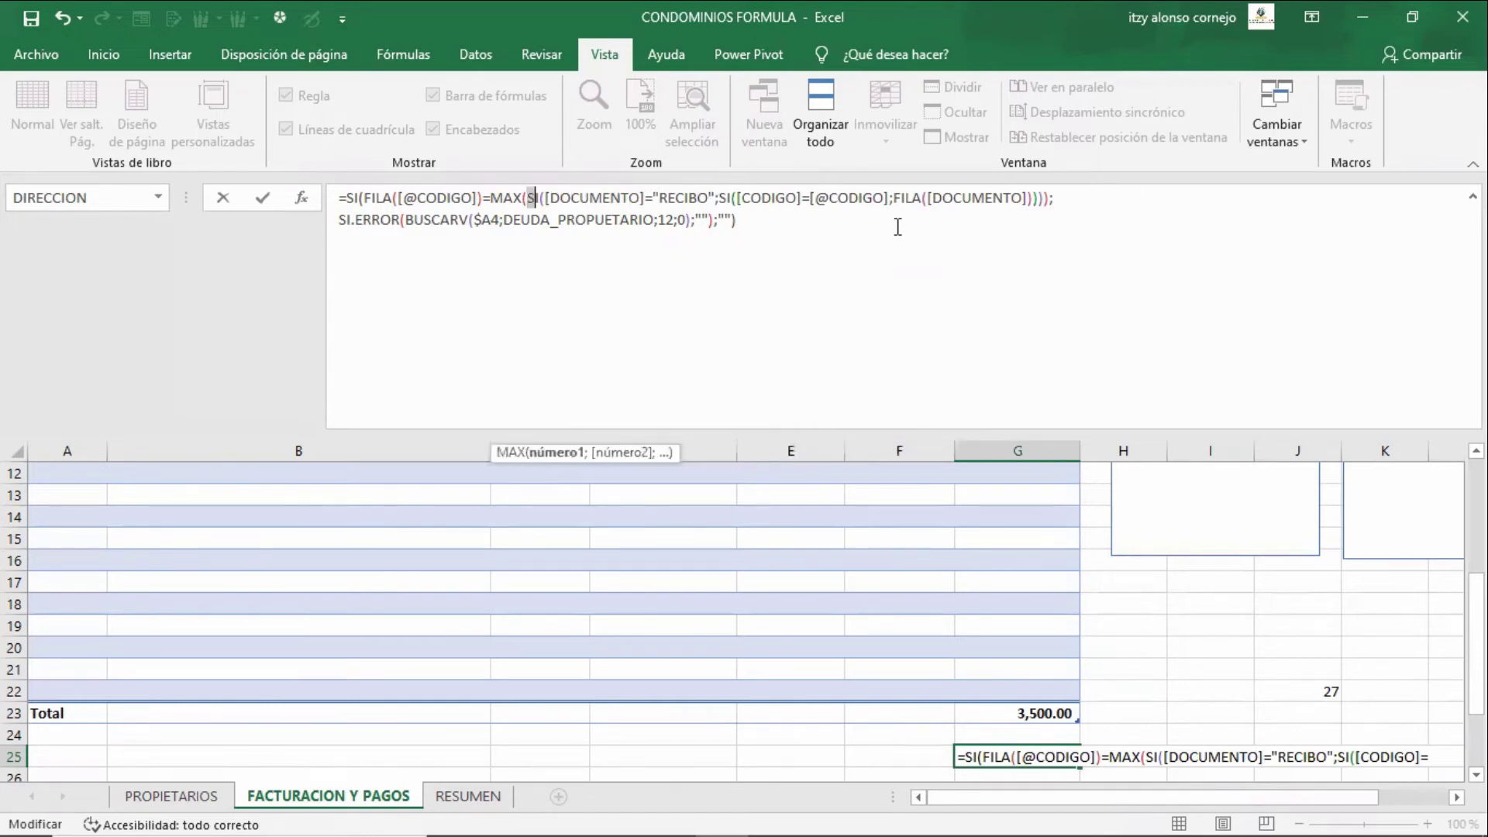
{"action": "key", "text": "shift+Right"}
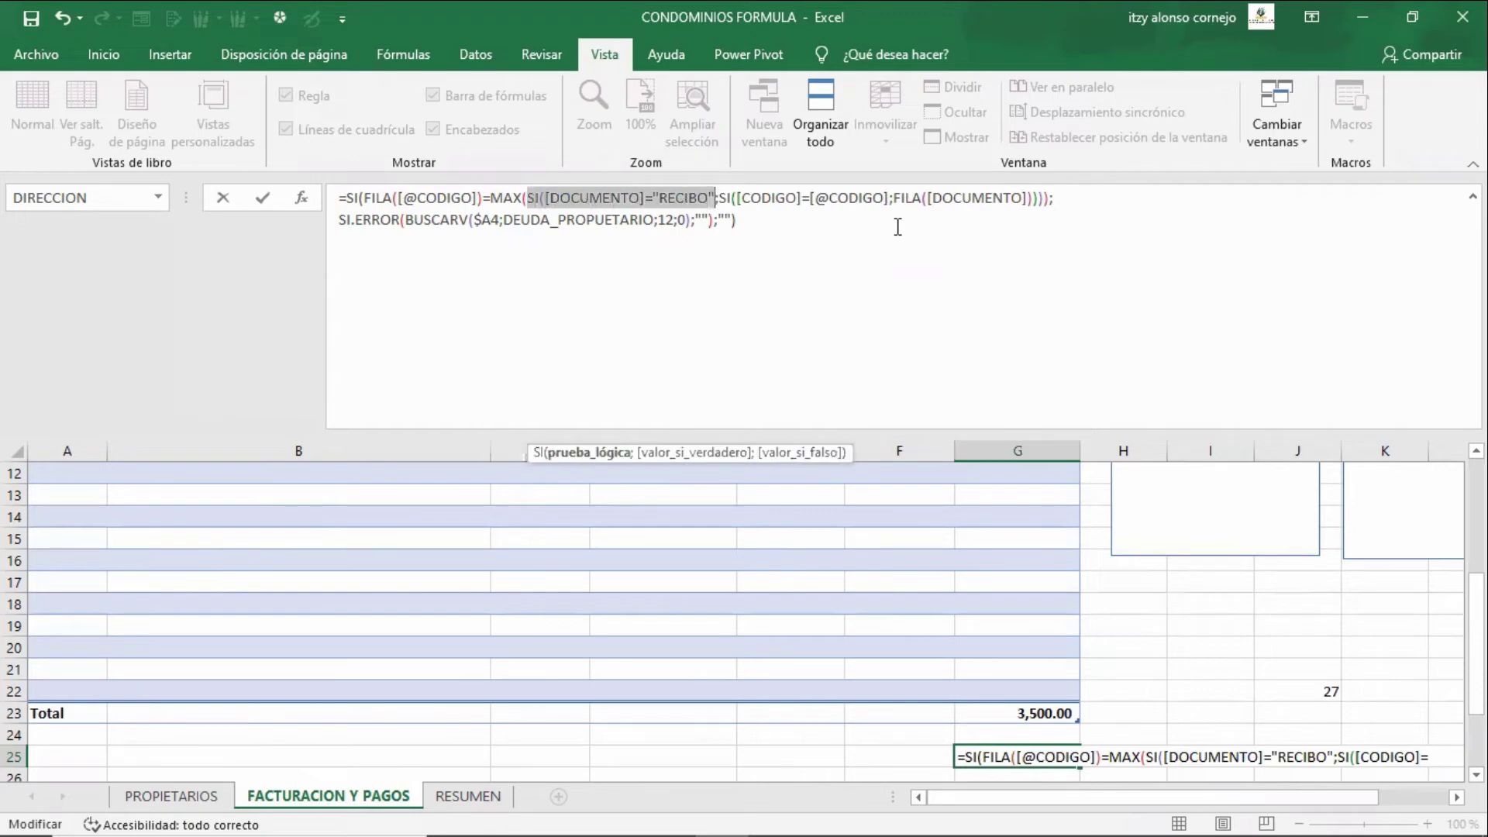
{"action": "key", "text": "Right"}
{"action": "key", "text": "Right"}
{"action": "key", "text": "Right"}
{"action": "key", "text": "shift+Right"}
{"action": "key", "text": "shift+Right"}
{"action": "key", "text": "shift+Right"}
{"action": "key", "text": "shift+Right"}
{"action": "key", "text": "shift+Right"}
{"action": "key", "text": "shift+Right"}
{"action": "key", "text": "shift+Right"}
{"action": "key", "text": "shift+Right"}
{"action": "key", "text": "shift+Right"}
{"action": "key", "text": "shift+Right"}
{"action": "key", "text": "shift+Right"}
{"action": "key", "text": "shift+Right"}
{"action": "key", "text": "shift+Right"}
{"action": "key", "text": "shift+Right"}
{"action": "key", "text": "shift+Right"}
{"action": "key", "text": "shift+Right"}
{"action": "key", "text": "shift+Right"}
{"action": "key", "text": "shift+Right"}
{"action": "key", "text": "shift+Right"}
{"action": "key", "text": "shift+Right"}
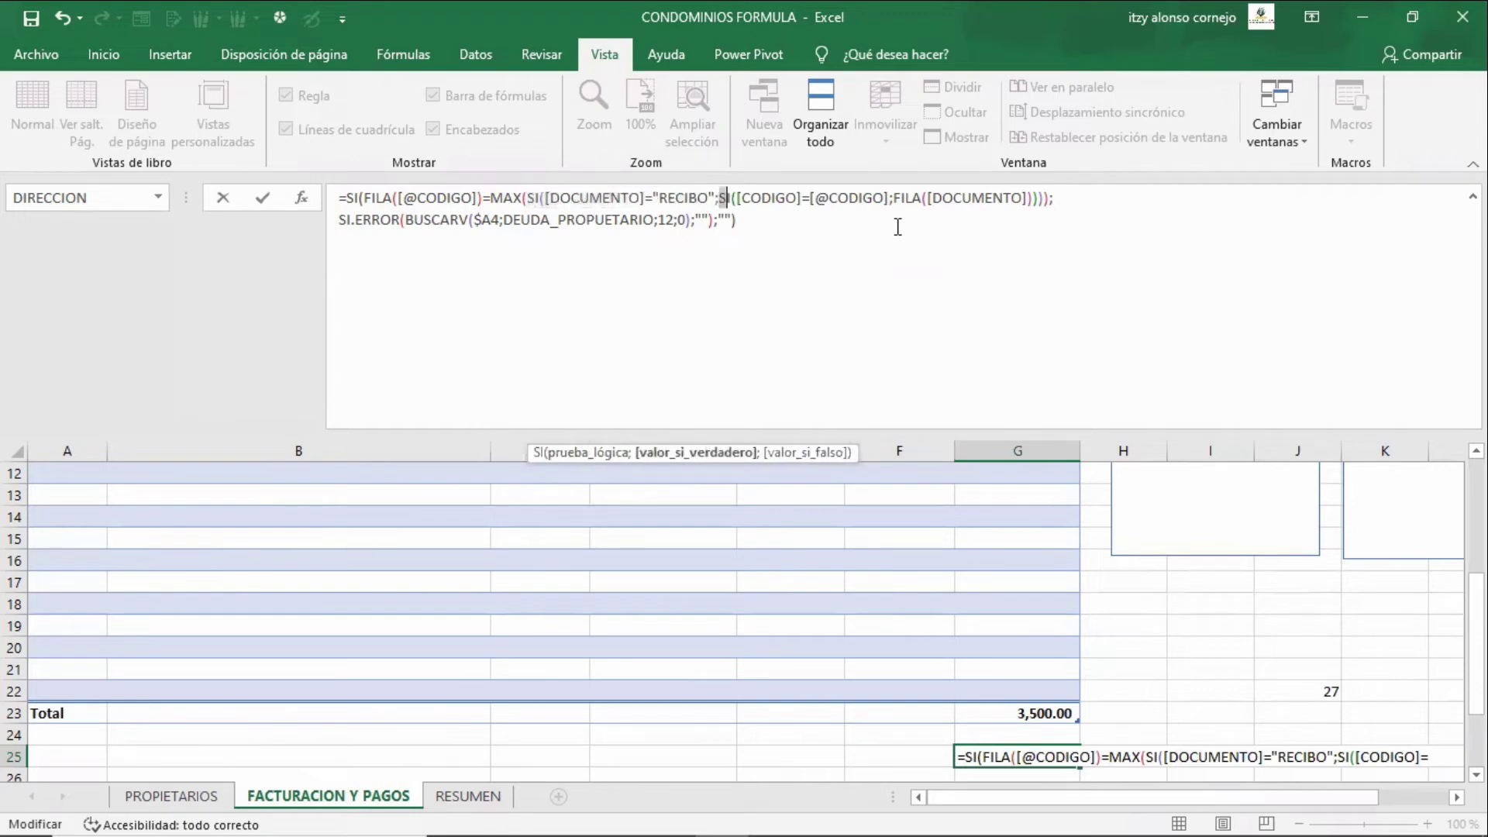
{"action": "key", "text": "shift+Right"}
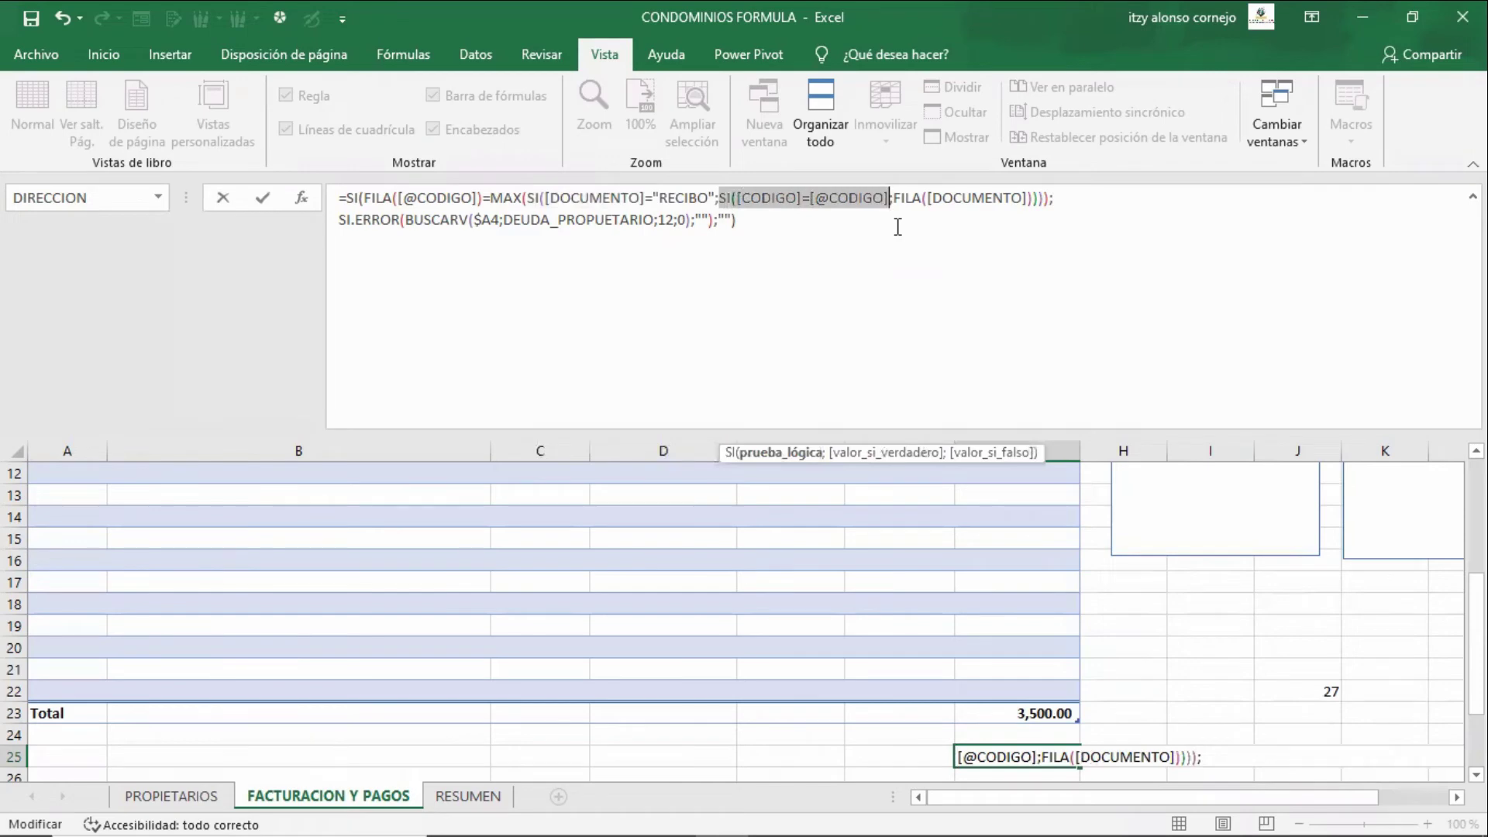
{"action": "key", "text": "Right"}
{"action": "key", "text": "Right"}
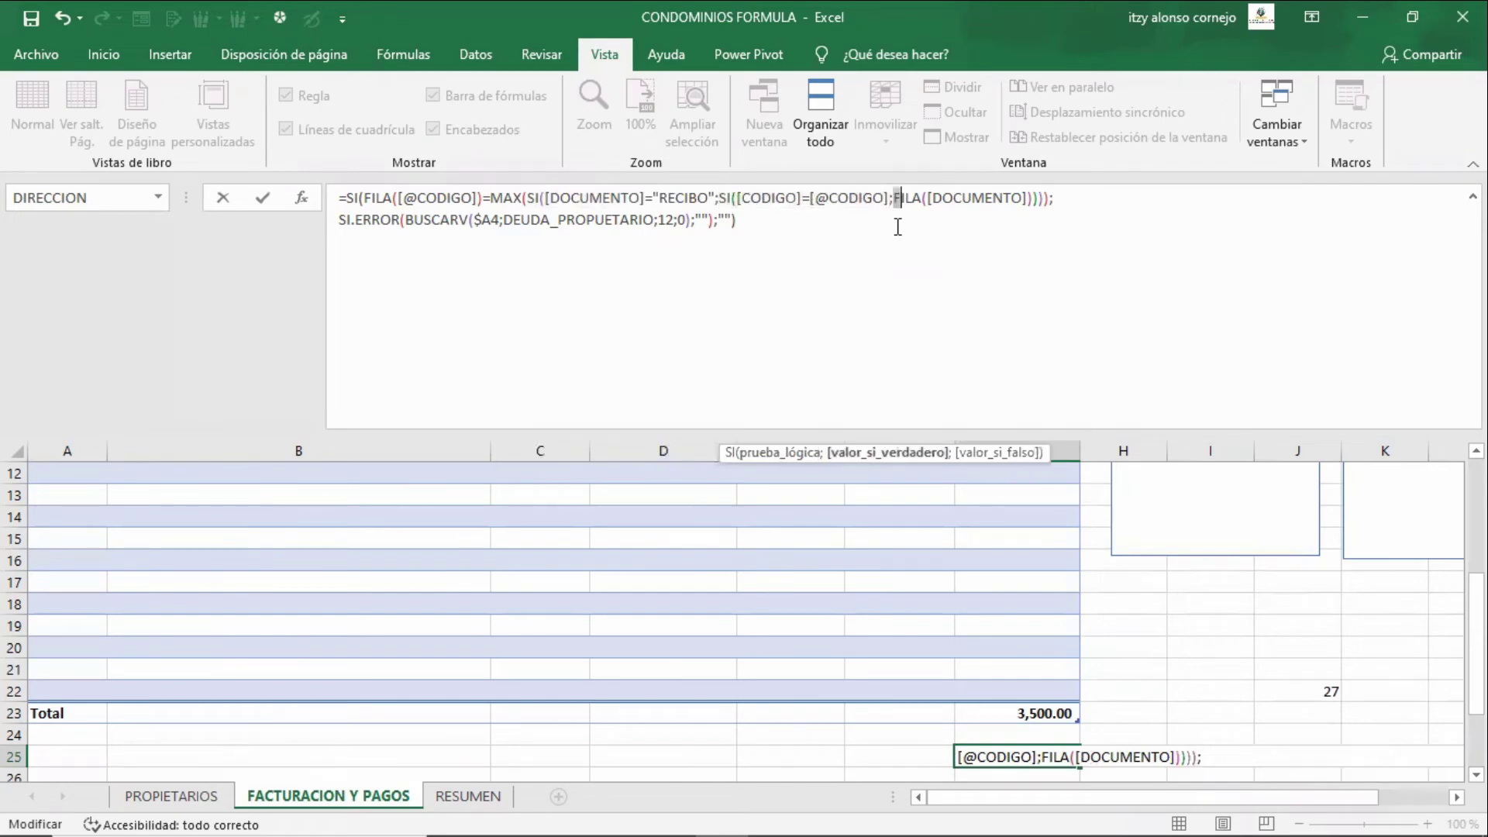
{"action": "key", "text": "shift+Right"}
{"action": "key", "text": "shift+Right"}
{"action": "key", "text": "shift+Right"}
{"action": "key", "text": "shift+Right"}
{"action": "key", "text": "shift+Right"}
{"action": "key", "text": "shift+Right"}
{"action": "key", "text": "shift+Right"}
{"action": "key", "text": "shift+Right"}
{"action": "key", "text": "shift+Right"}
{"action": "key", "text": "shift+Right"}
{"action": "key", "text": "shift+Right"}
{"action": "key", "text": "shift+Right"}
{"action": "key", "text": "shift+Right"}
{"action": "key", "text": "shift+Right"}
{"action": "key", "text": "shift+Right"}
{"action": "key", "text": "shift+Right"}
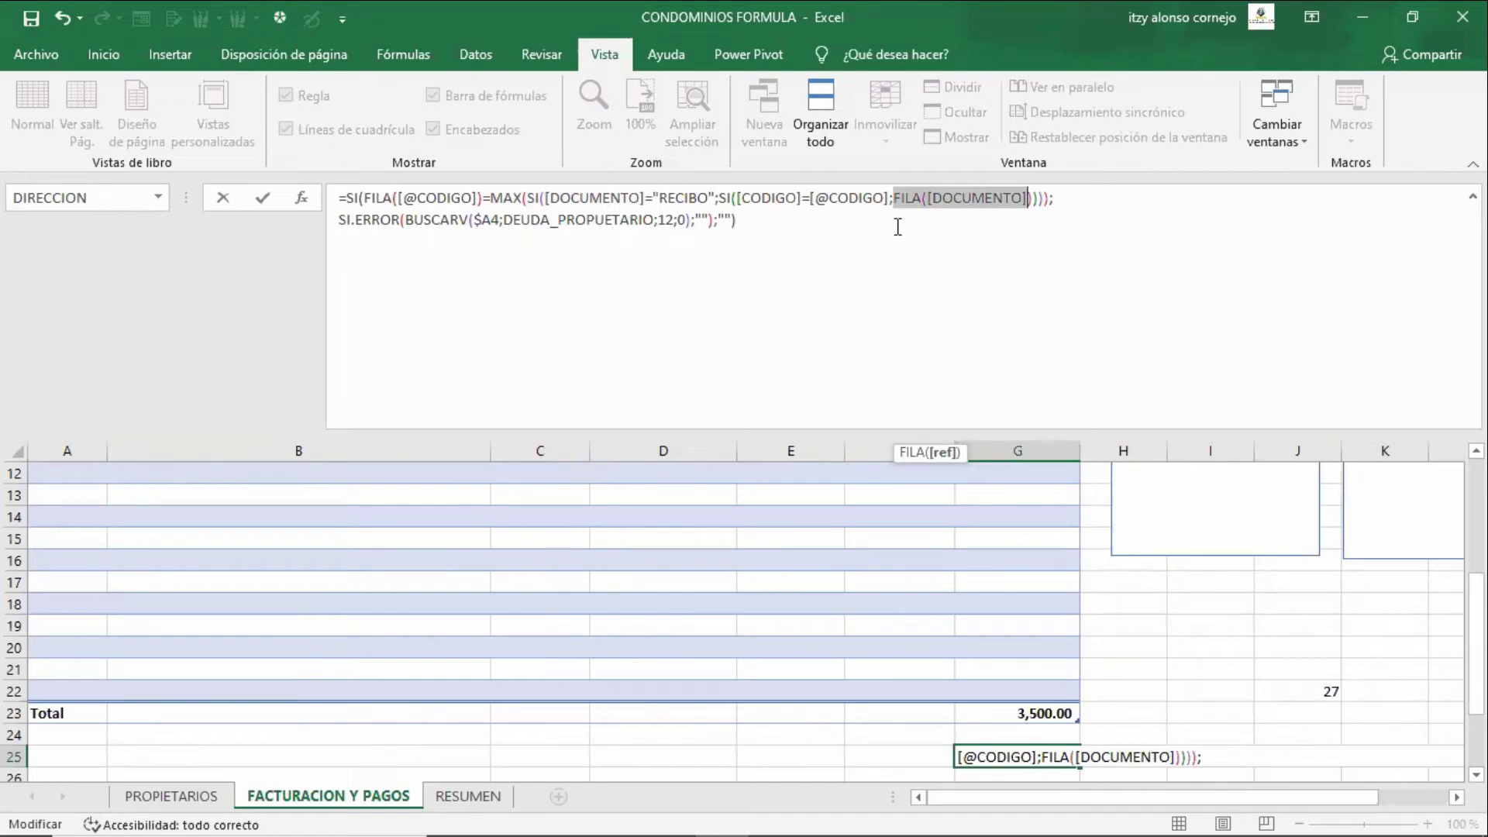
- Point out the BUSCARV lookup and outer SI condition, then leave G25's formula unchanged
{"action": "left_click", "coordinate": [897, 227]}
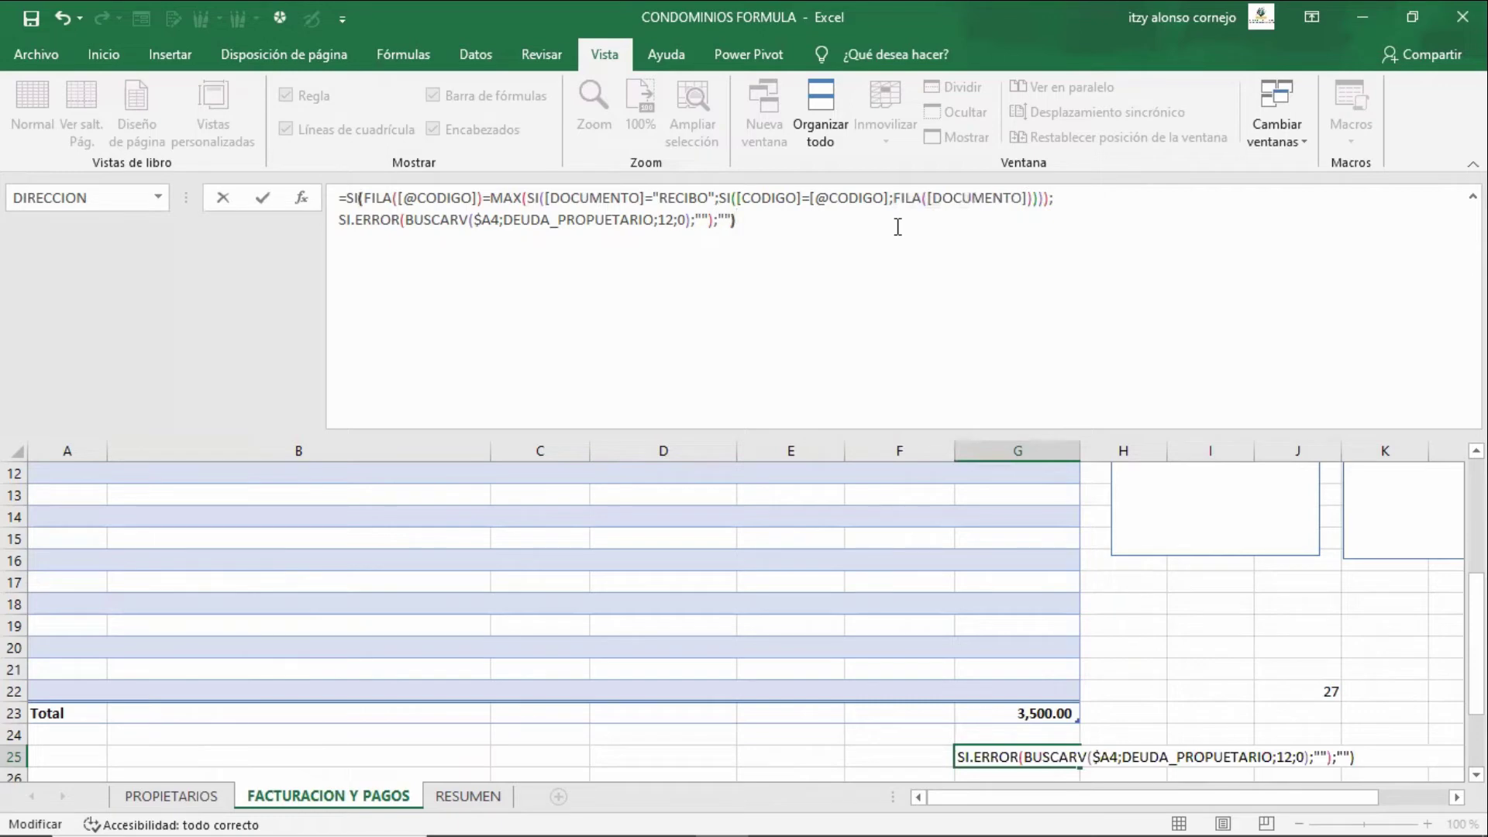
{"action": "key", "text": "Left"}
{"action": "key", "text": "Left"}
{"action": "key", "text": "Left"}
{"action": "key", "text": "Left"}
{"action": "key", "text": "Left"}
{"action": "key", "text": "Left"}
{"action": "key", "text": "Left"}
{"action": "key", "text": "Left"}
{"action": "key", "text": "Left"}
{"action": "key", "text": "Left"}
{"action": "key", "text": "Left"}
{"action": "key", "text": "Left"}
{"action": "key", "text": "Left"}
{"action": "key", "text": "Left"}
{"action": "key", "text": "Left"}
{"action": "key", "text": "Left"}
{"action": "key", "text": "Left"}
{"action": "key", "text": "Left"}
{"action": "key", "text": "Left"}
{"action": "key", "text": "Left"}
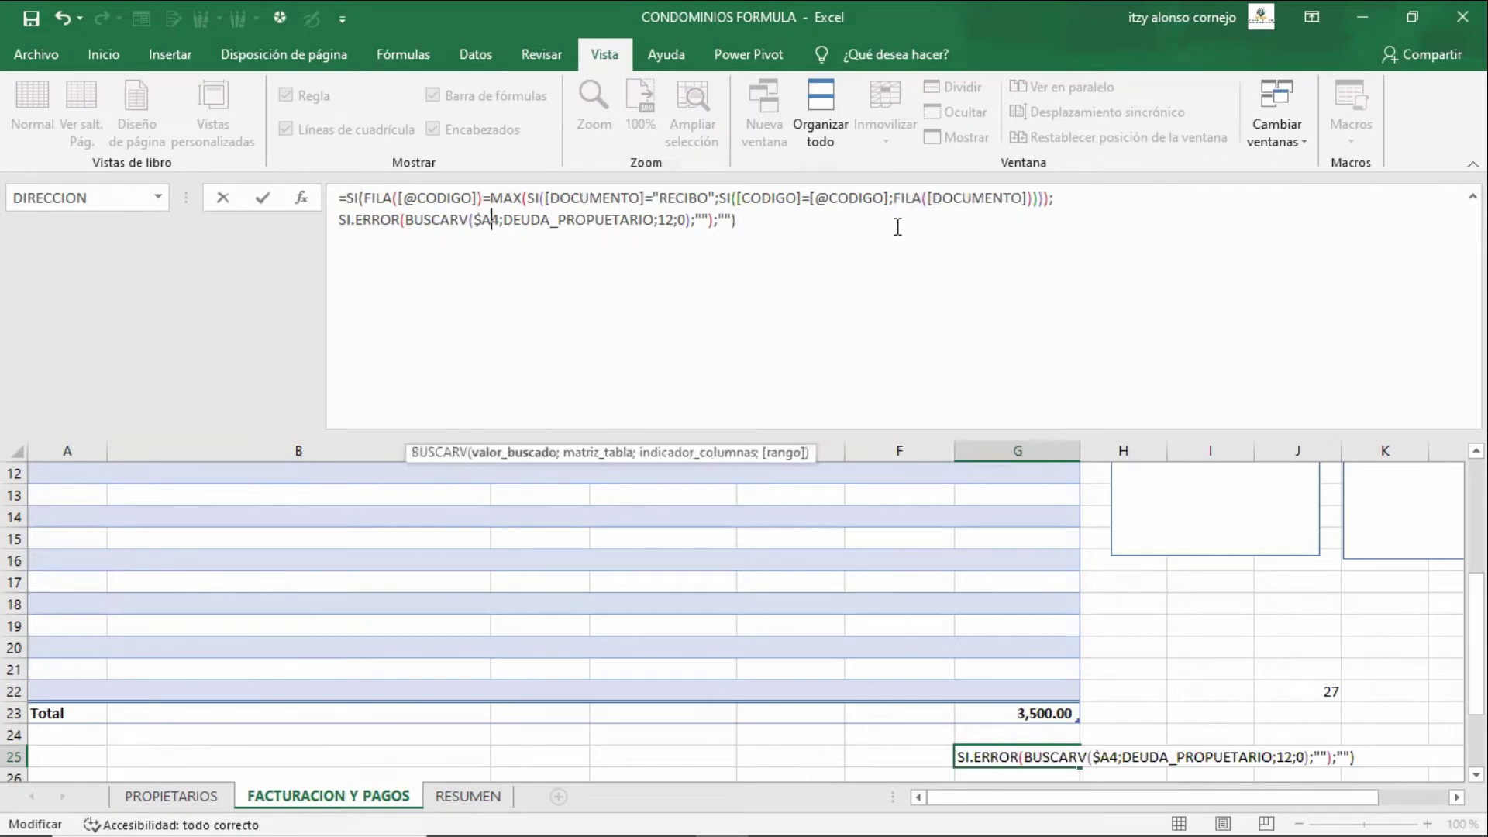
{"action": "key", "text": "Left"}
{"action": "key", "text": "Left"}
{"action": "key", "text": "Left"}
{"action": "key", "text": "Left"}
{"action": "key", "text": "Left"}
{"action": "key", "text": "Left"}
{"action": "key", "text": "Left"}
{"action": "key", "text": "Left"}
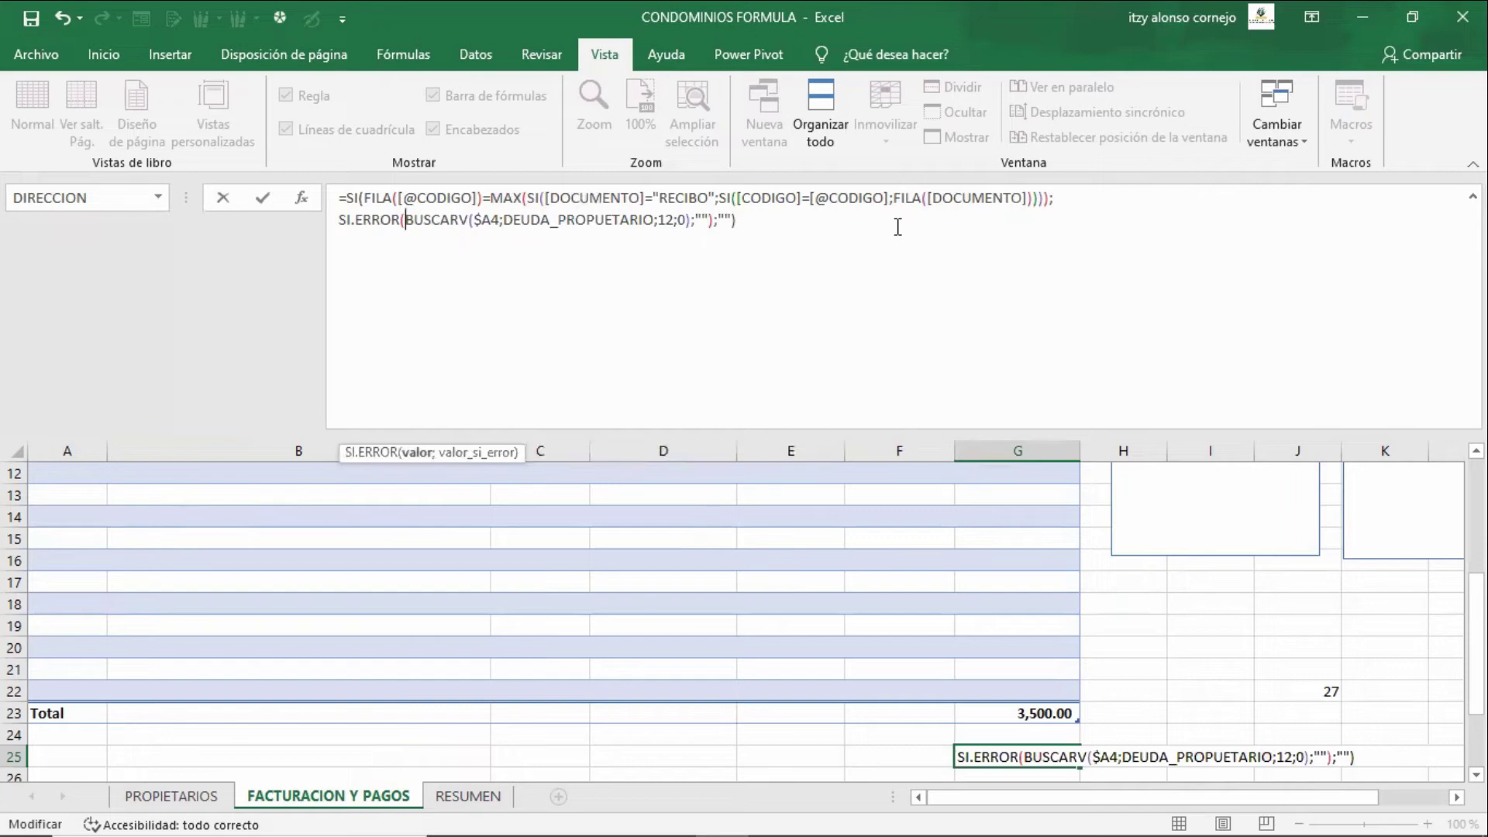
{"action": "key", "text": "Up"}
{"action": "key", "text": "Left"}
{"action": "key", "text": "Left"}
{"action": "key", "text": "Left"}
{"action": "key", "text": "Left"}
{"action": "key", "text": "Left"}
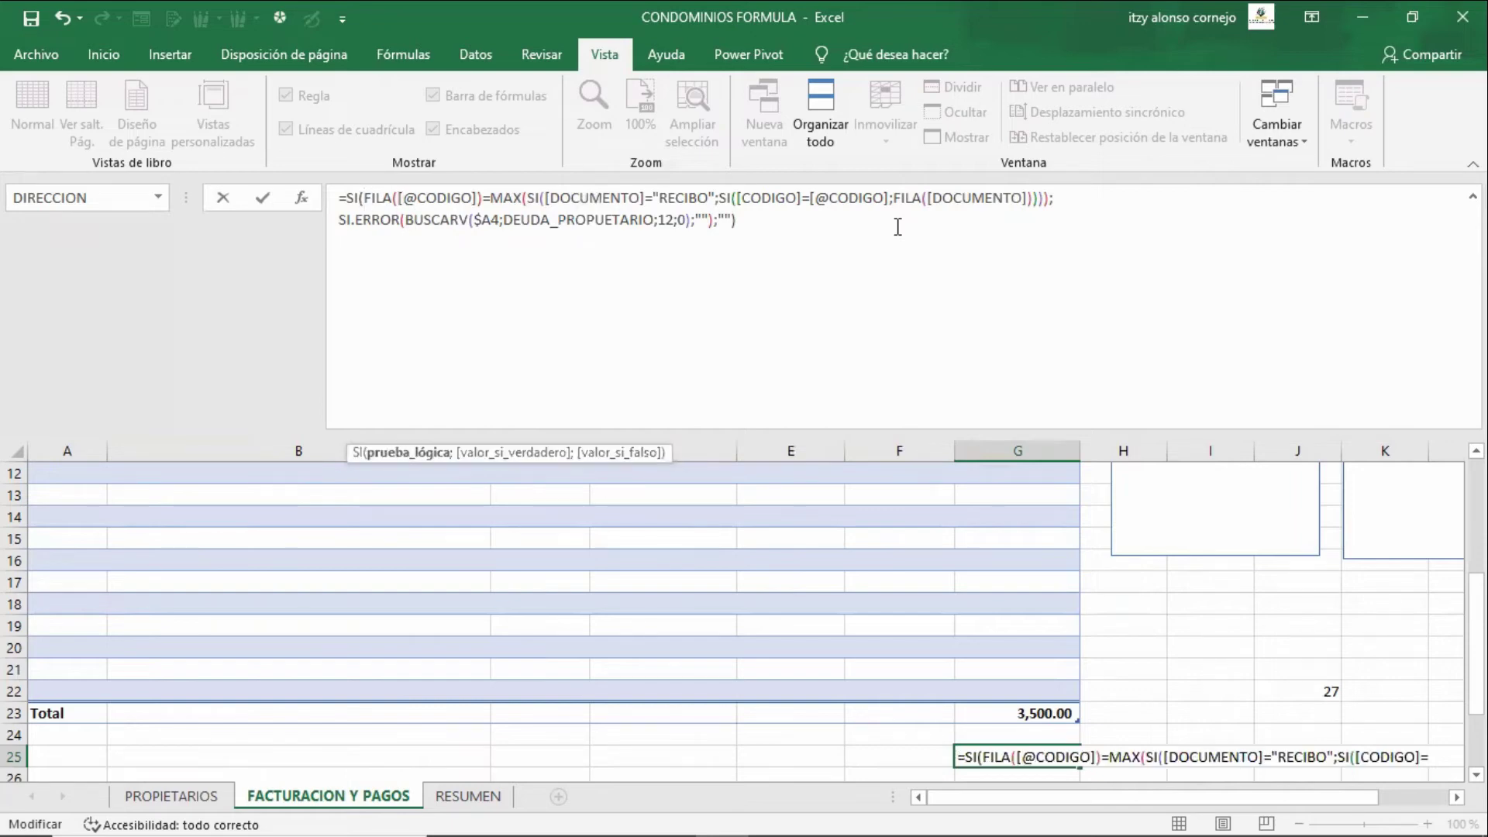
{"action": "key", "text": "shift+Right"}
{"action": "key", "text": "shift+Right"}
{"action": "key", "text": "shift+Right"}
{"action": "key", "text": "shift+Right"}
{"action": "key", "text": "shift+Right"}
{"action": "key", "text": "shift+Right"}
{"action": "key", "text": "shift+Right"}
{"action": "key", "text": "shift+Right"}
{"action": "key", "text": "shift+Right"}
{"action": "key", "text": "shift+Right"}
{"action": "key", "text": "shift+Right"}
{"action": "key", "text": "shift+Right"}
{"action": "key", "text": "shift+Right"}
{"action": "key", "text": "shift+Right"}
{"action": "key", "text": "shift+Right"}
{"action": "key", "text": "shift+Right"}
{"action": "key", "text": "shift+Right"}
{"action": "key", "text": "shift+Right"}
{"action": "key", "text": "shift+Right"}
{"action": "key", "text": "shift+Right"}
{"action": "key", "text": "shift+Right"}
{"action": "key", "text": "shift+Right"}
{"action": "key", "text": "shift+Right"}
{"action": "key", "text": "shift+Right"}
{"action": "key", "text": "shift+Right"}
{"action": "key", "text": "shift+Right"}
{"action": "key", "text": "shift+Right"}
{"action": "key", "text": "shift+Right"}
{"action": "key", "text": "shift+Right"}
{"action": "key", "text": "shift+Right"}
{"action": "key", "text": "shift+Right"}
{"action": "key", "text": "shift+Right"}
{"action": "key", "text": "shift+Right"}
{"action": "key", "text": "shift+Right"}
{"action": "key", "text": "shift+Right"}
{"action": "key", "text": "shift+Right"}
{"action": "key", "text": "shift+Right"}
{"action": "key", "text": "shift+Right"}
{"action": "key", "text": "shift+Right"}
{"action": "key", "text": "shift+Right"}
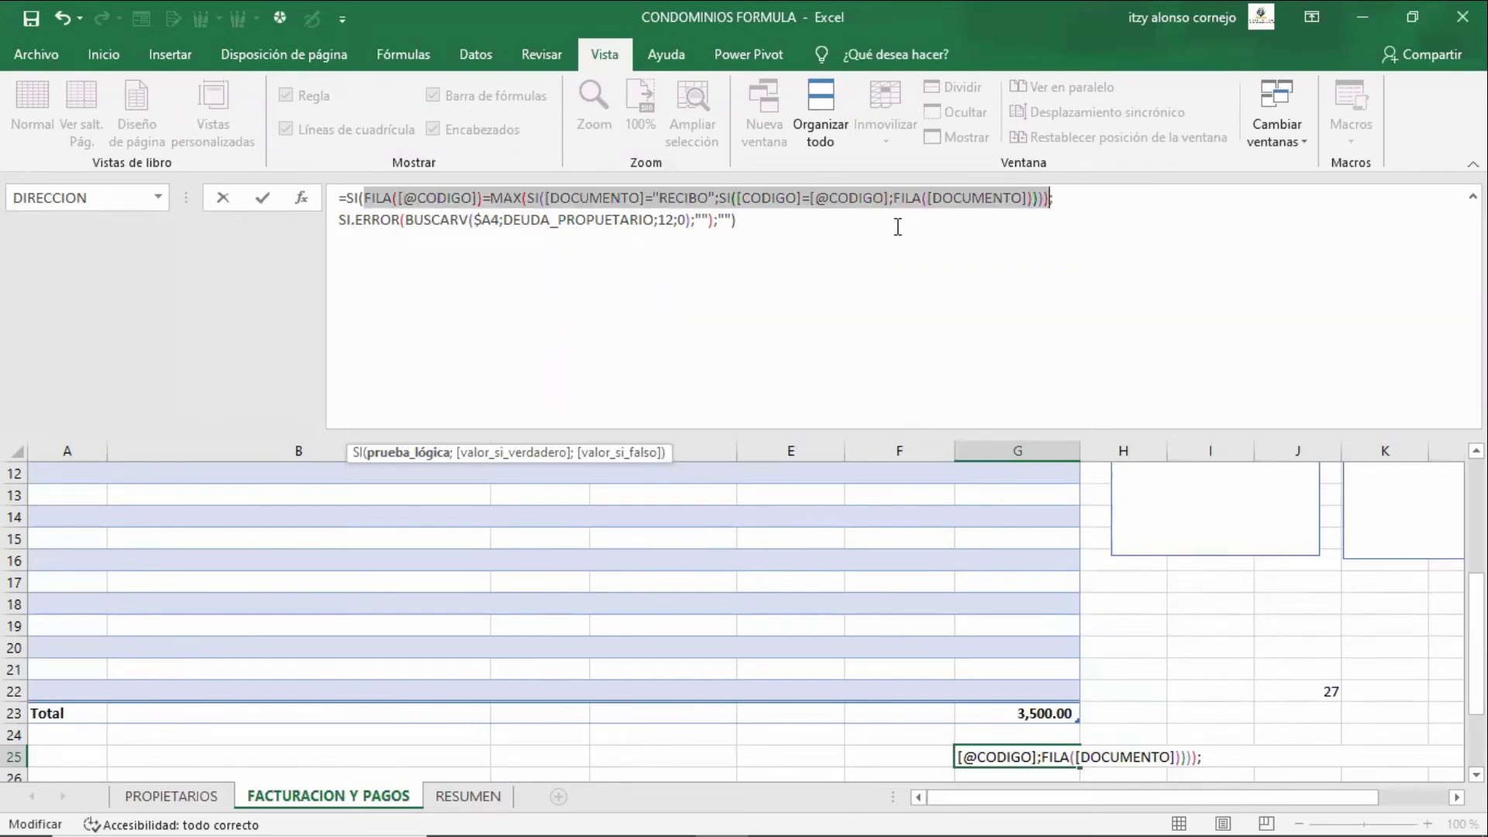
{"action": "left_click", "coordinate": [694, 192]}
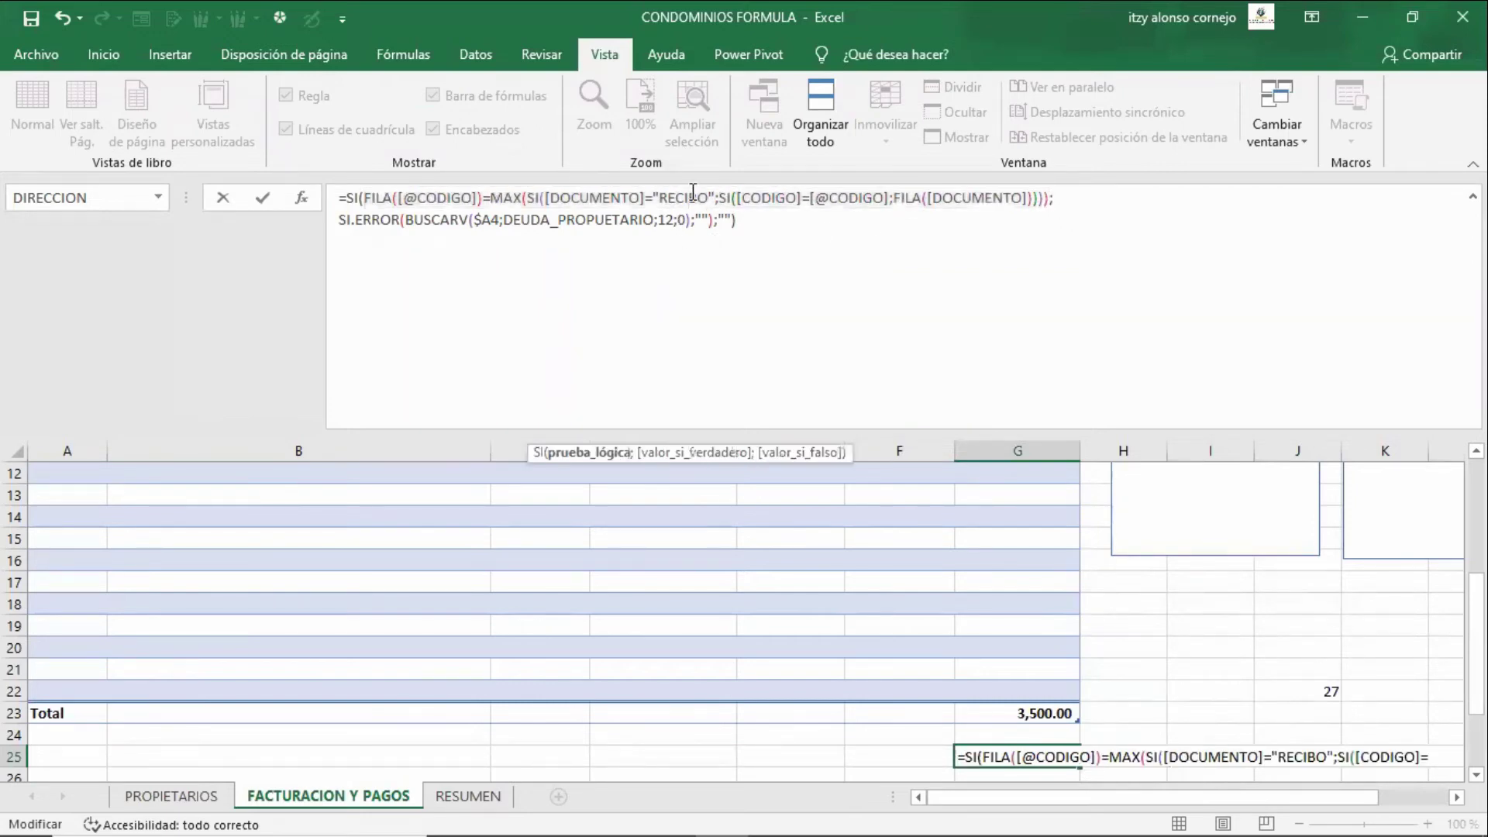
{"action": "left_click", "coordinate": [815, 196]}
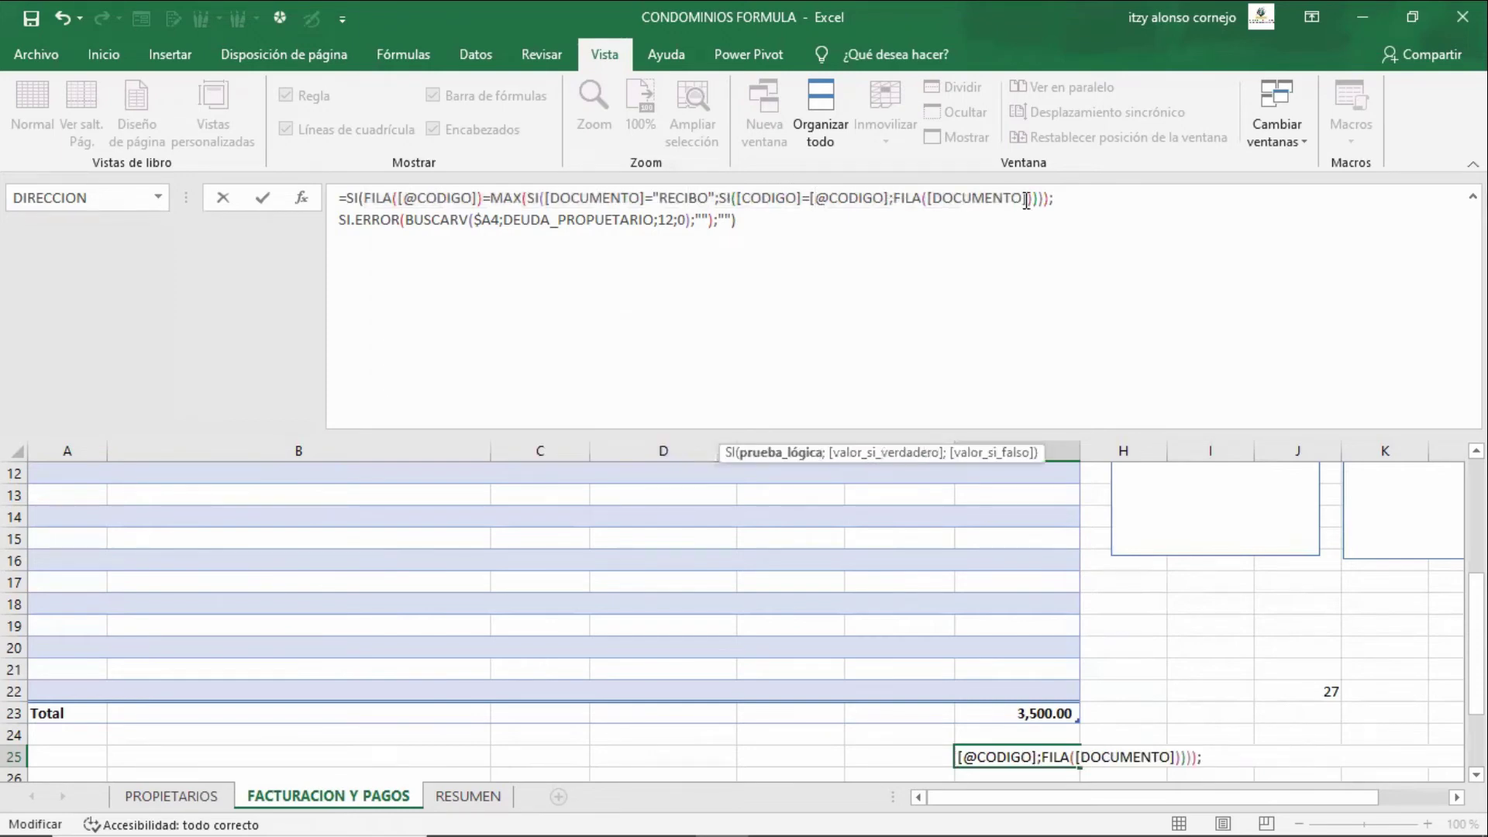
{"action": "left_click_drag", "start_coordinate": [1027, 200], "coordinate": [893, 200]}
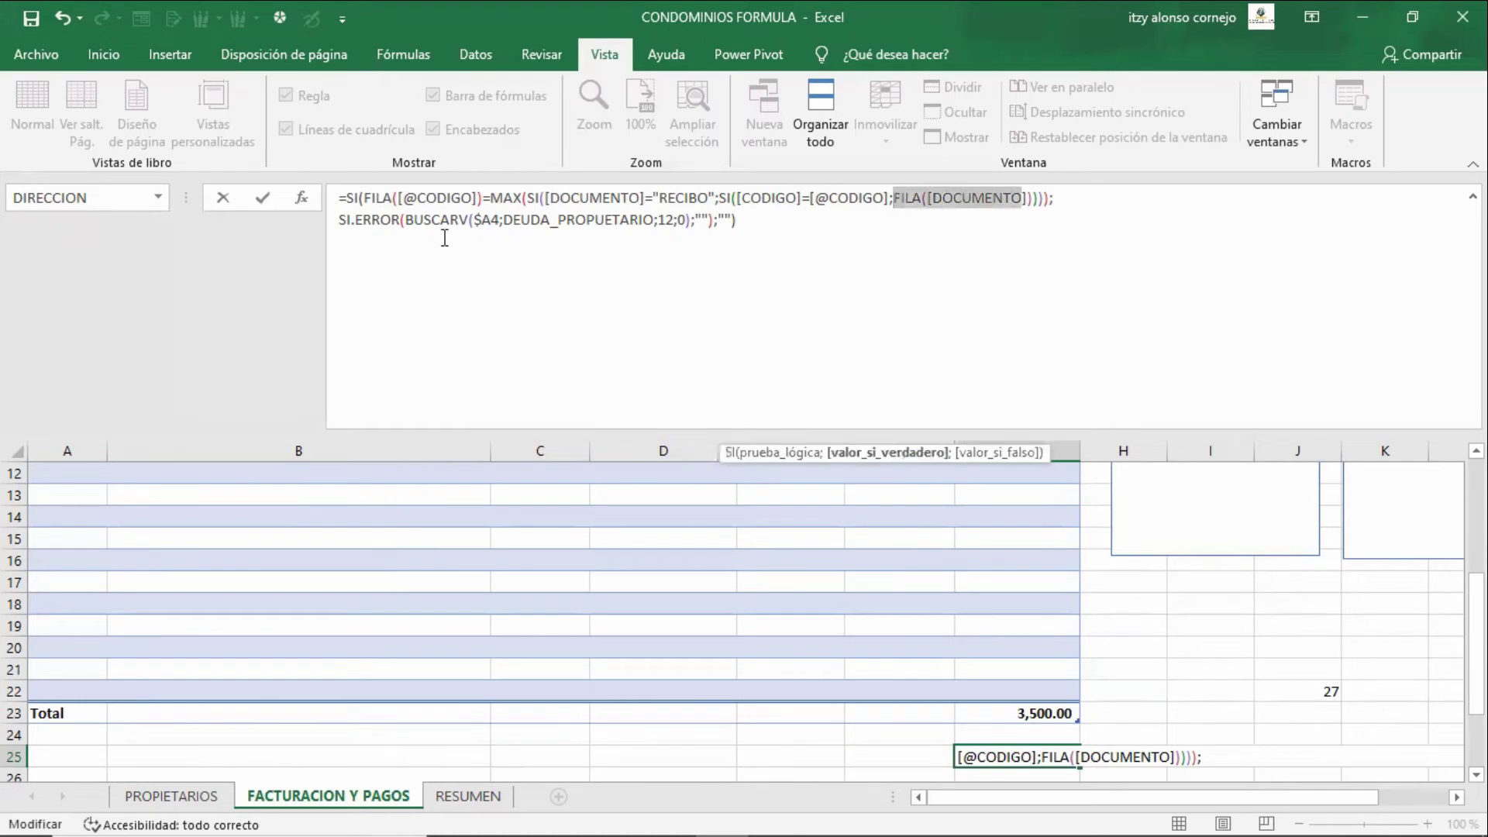
{"action": "left_click_drag", "start_coordinate": [404, 219], "coordinate": [704, 220]}
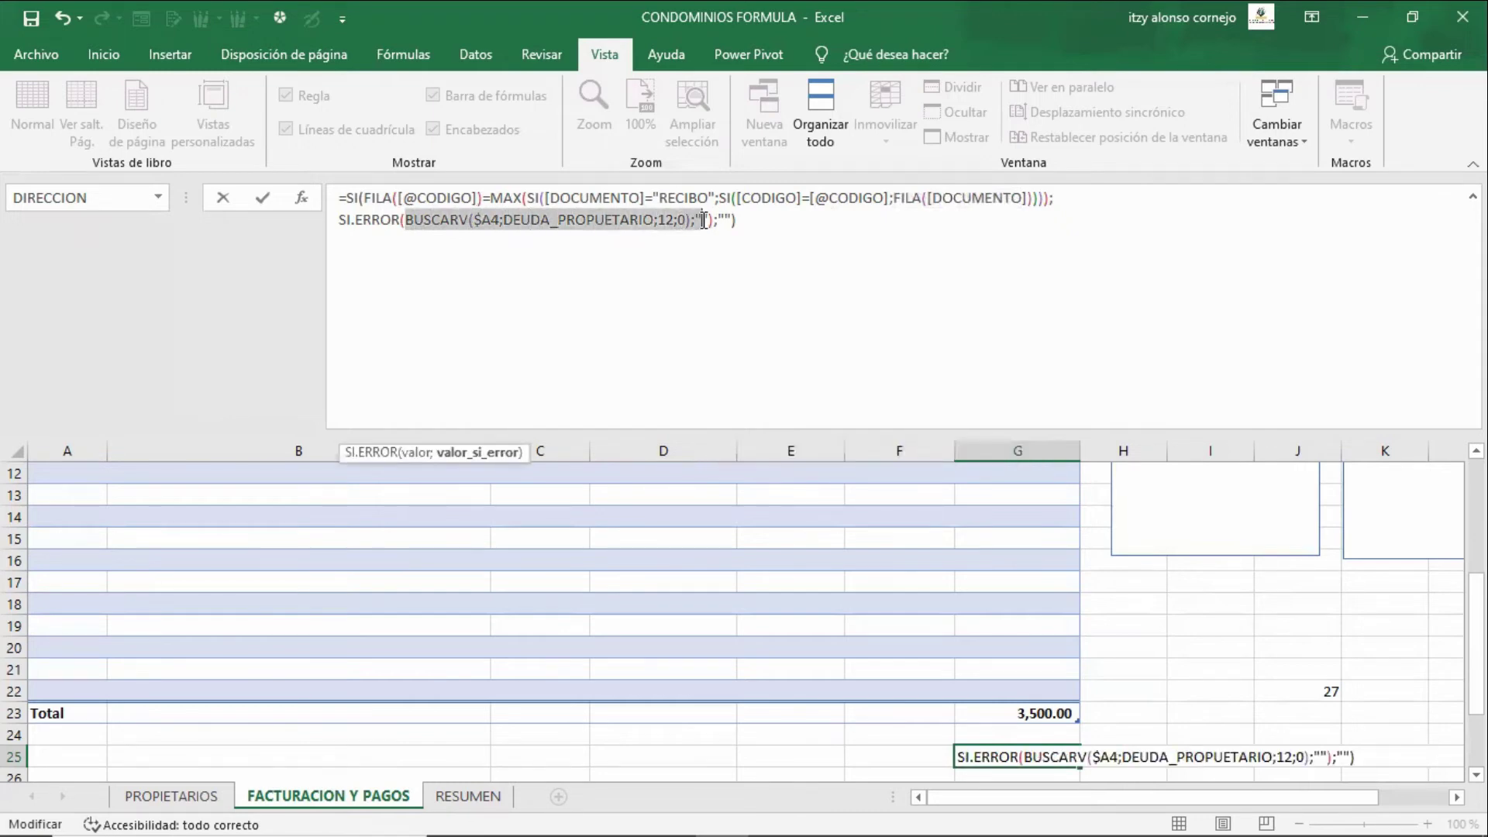
{"action": "key", "text": "Escape"}
- On PROPIETARIOS, inspect the 2,500.00 and 1,000.00 PENDIENTE formulas, then return to FACTURACION Y PAGOS
{"action": "key", "text": "ctrl+Page_Up"}
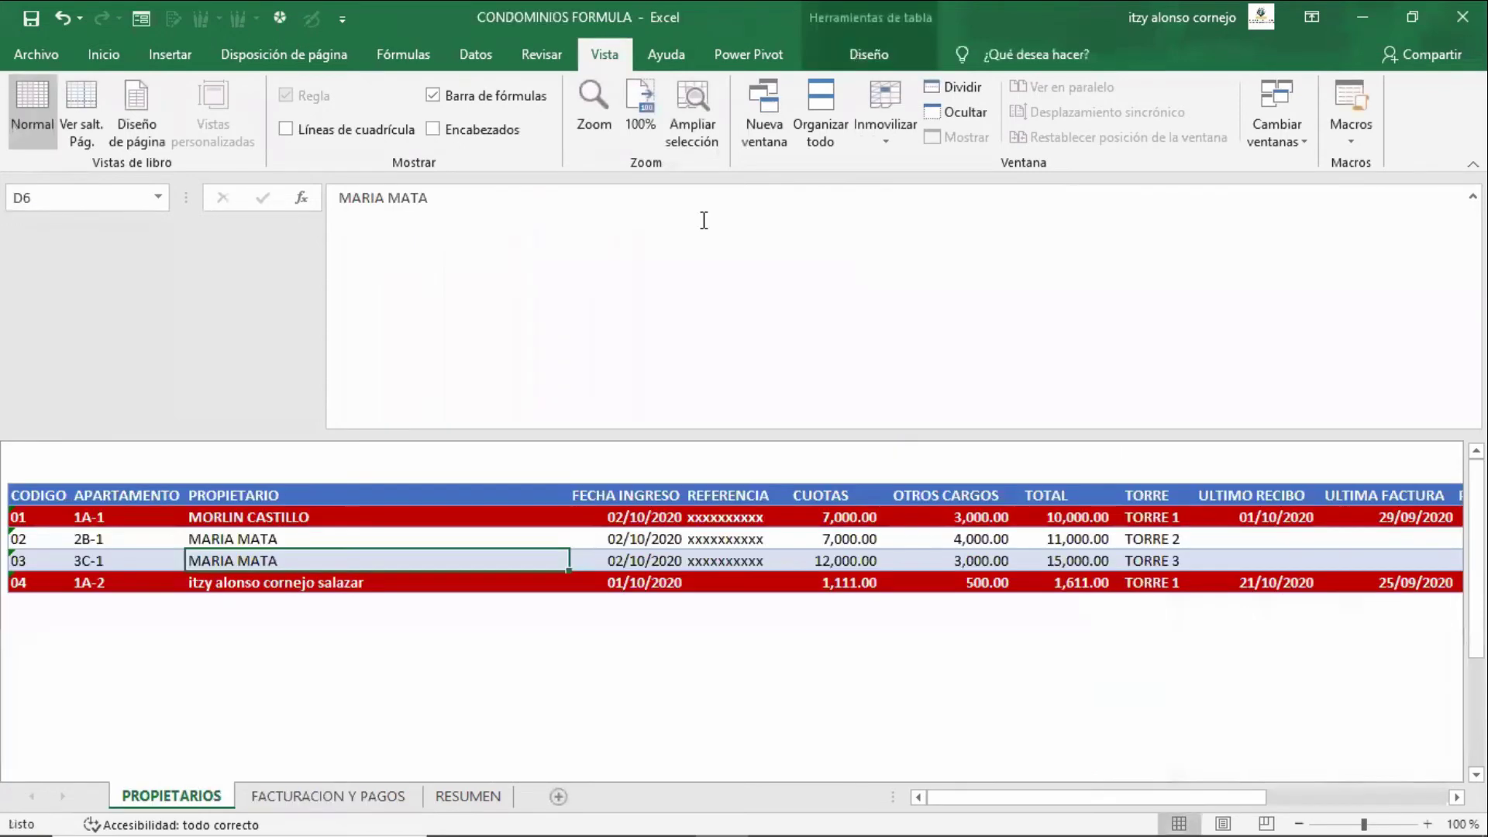
{"action": "key", "text": "Right"}
{"action": "key", "text": "Right"}
{"action": "key", "text": "Right"}
{"action": "key", "text": "Right"}
{"action": "key", "text": "Right"}
{"action": "key", "text": "Right"}
{"action": "key", "text": "Right"}
{"action": "key", "text": "Right"}
{"action": "key", "text": "Right"}
{"action": "key", "text": "Right"}
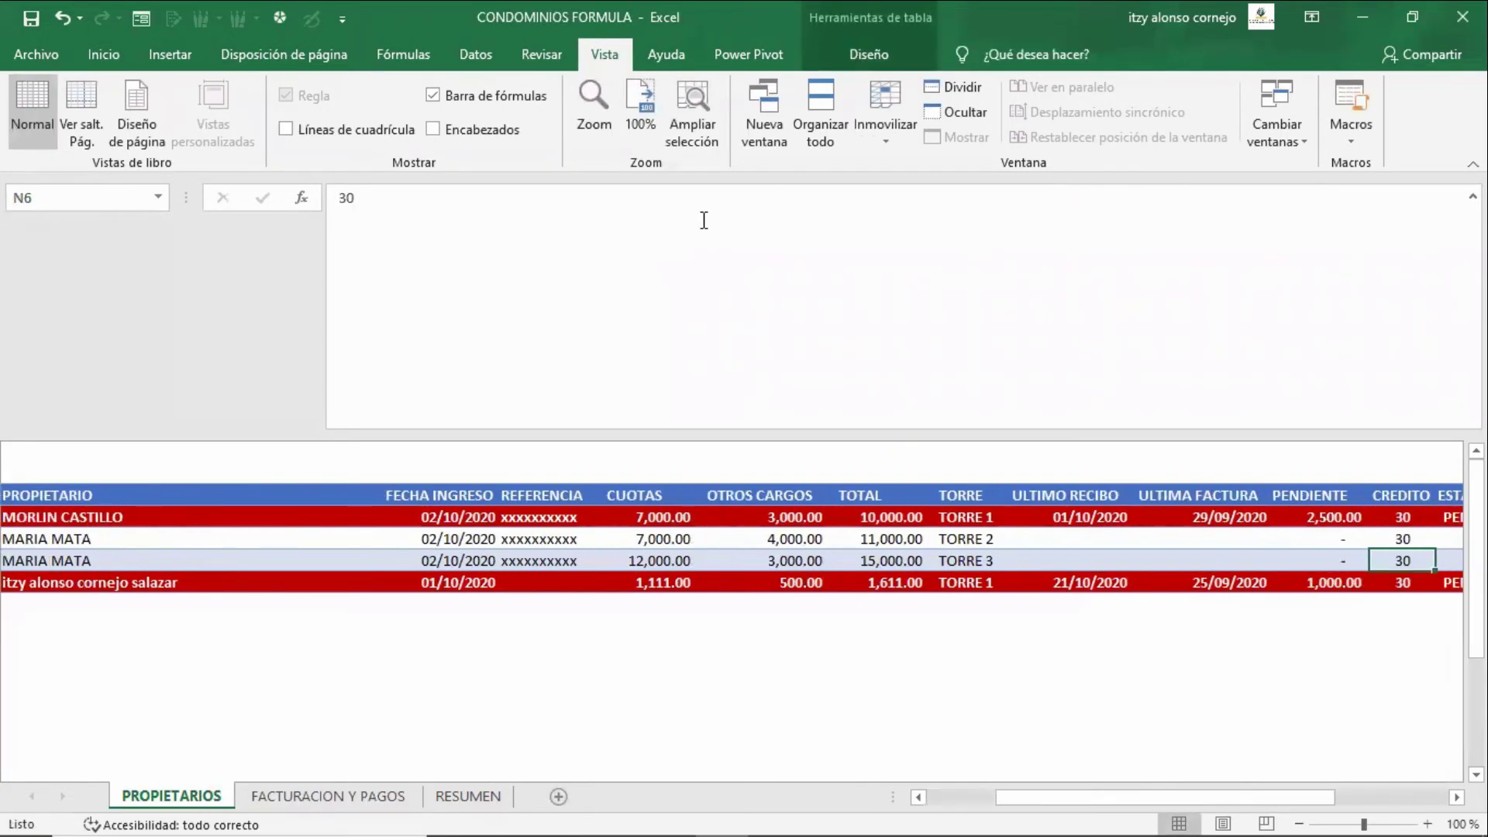
{"action": "key", "text": "Left"}
{"action": "key", "text": "Left"}
{"action": "key", "text": "Left"}
{"action": "key", "text": "Up"}
{"action": "key", "text": "Up"}
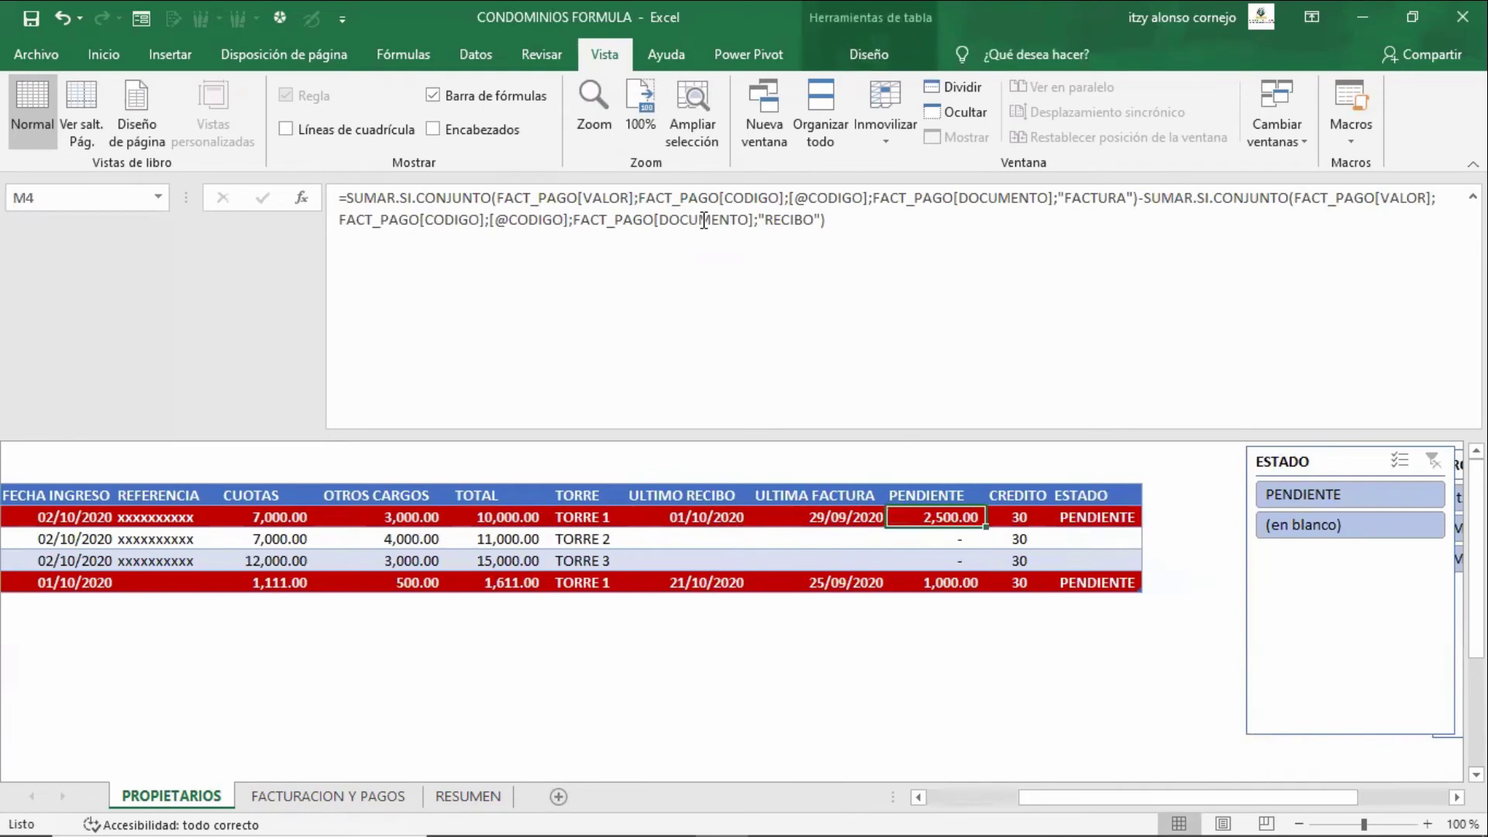
{"action": "key", "text": "Down"}
{"action": "key", "text": "Down"}
{"action": "key", "text": "Down"}
{"action": "key", "text": "Up"}
{"action": "key", "text": "Up"}
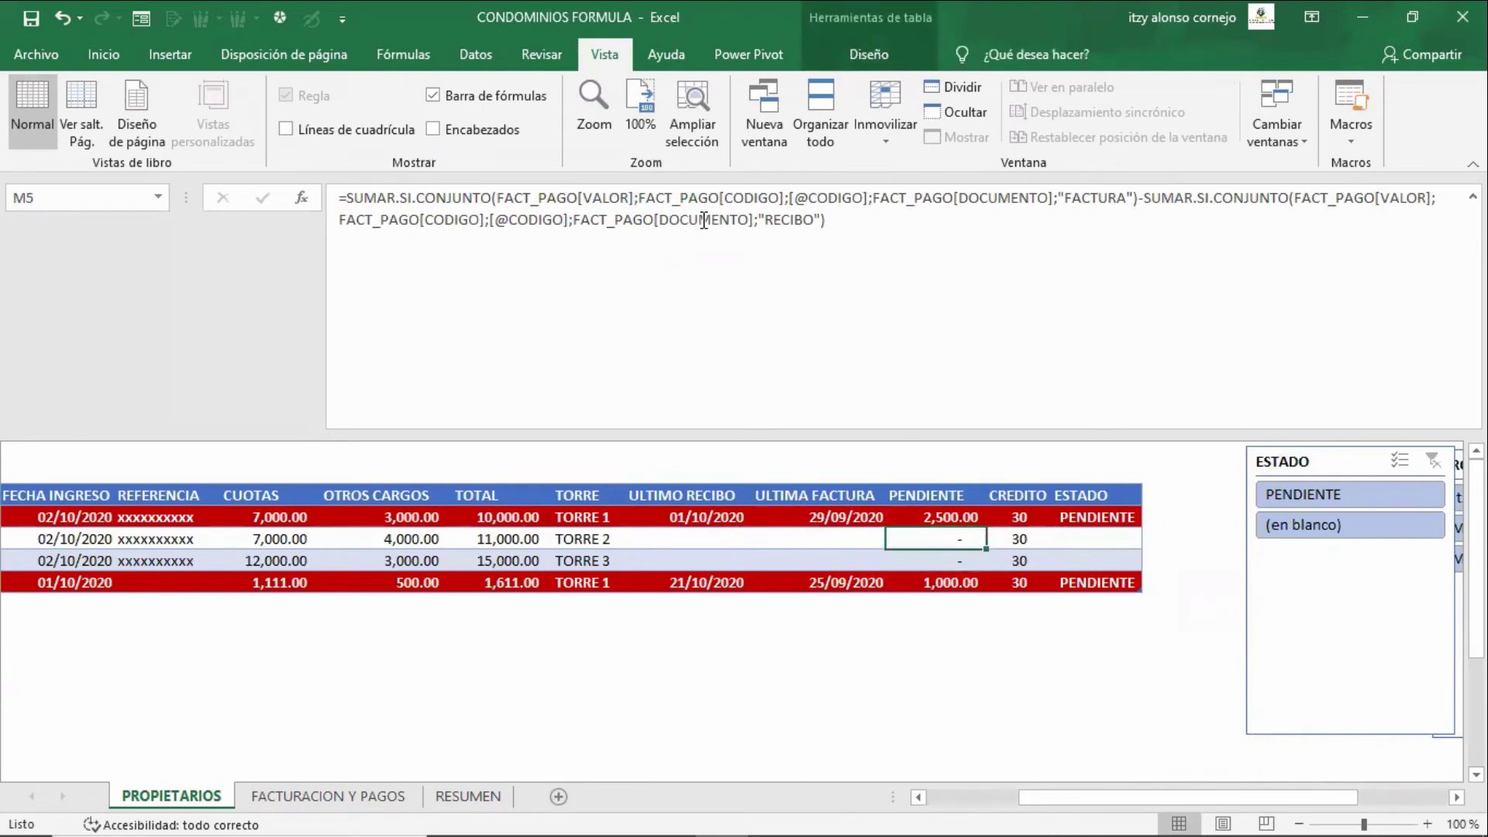
{"action": "key", "text": "ctrl+Page_Down"}
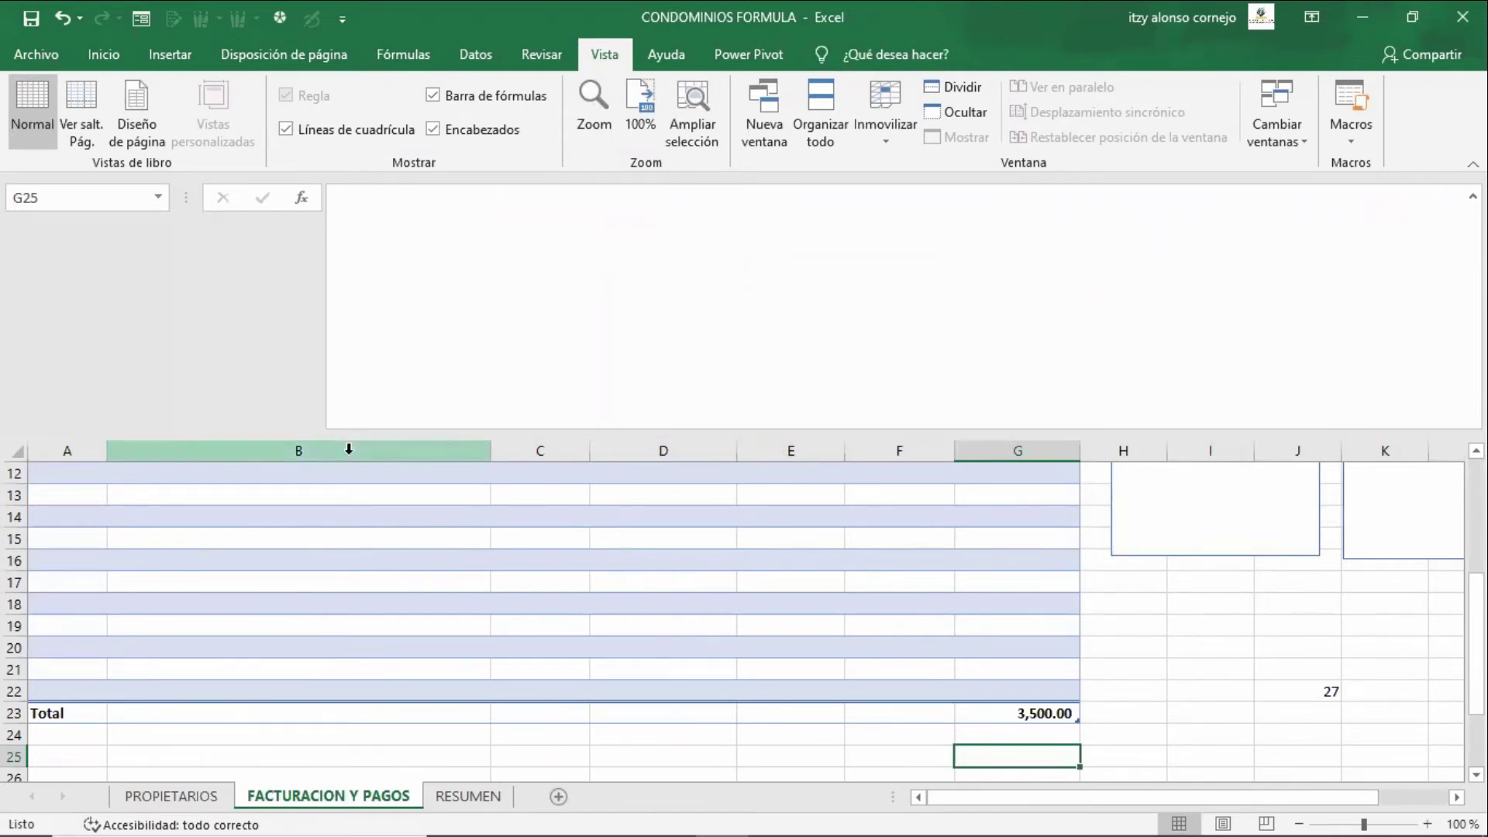
{"action": "left_click_drag", "start_coordinate": [399, 438], "coordinate": [448, 212]}
{"action": "left_click", "coordinate": [566, 271]}
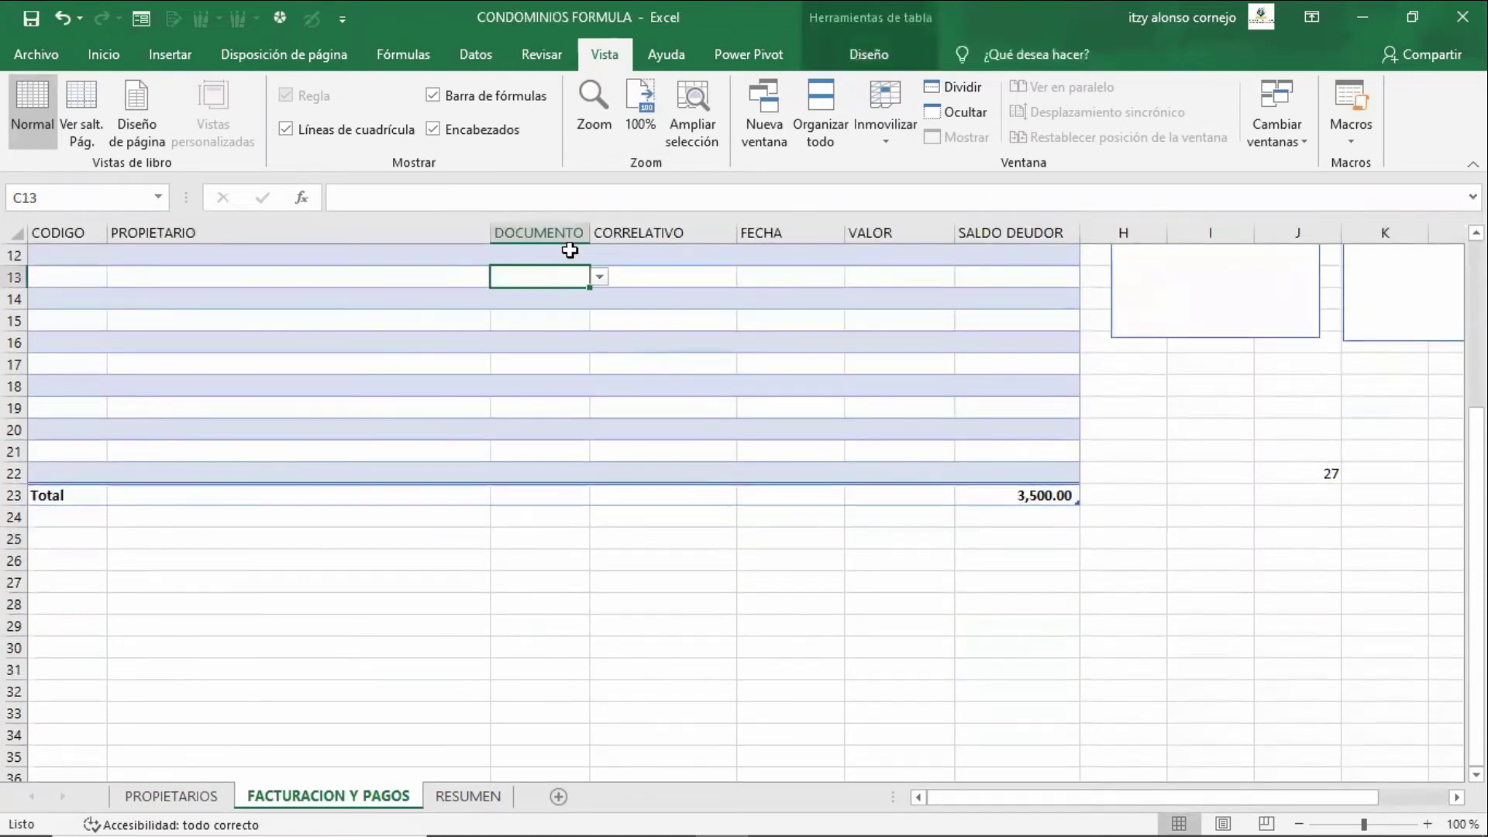
{"action": "scroll", "coordinate": [569, 249], "scroll_direction": "up", "scroll_amount": 4}
{"action": "key", "text": "Right"}
{"action": "key", "text": "Right"}
{"action": "key", "text": "Right"}
{"action": "key", "text": "Up"}
{"action": "key", "text": "Up"}
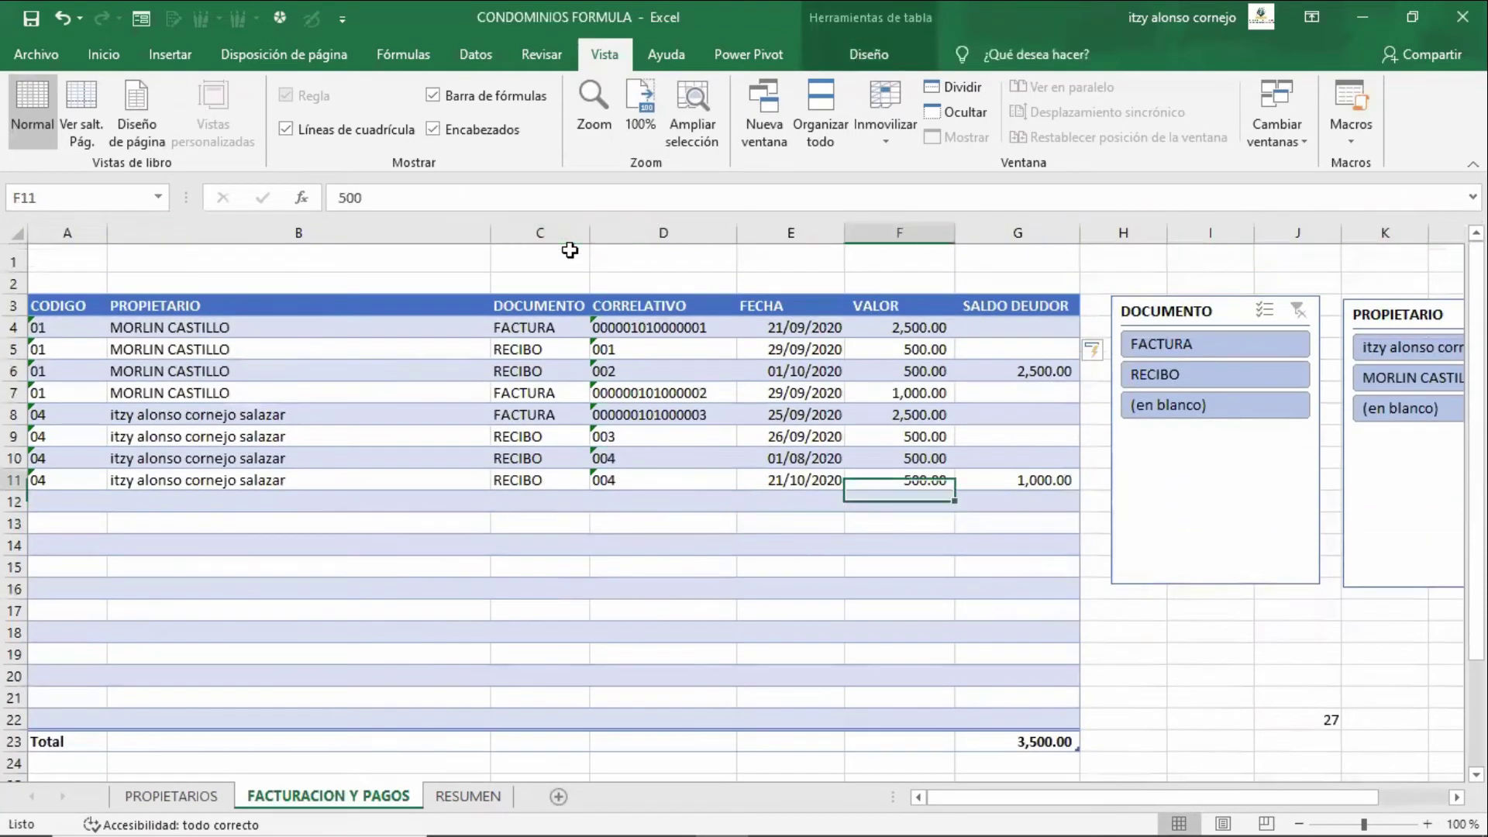
{"action": "key", "text": "Right"}
{"action": "key", "text": "F2"}
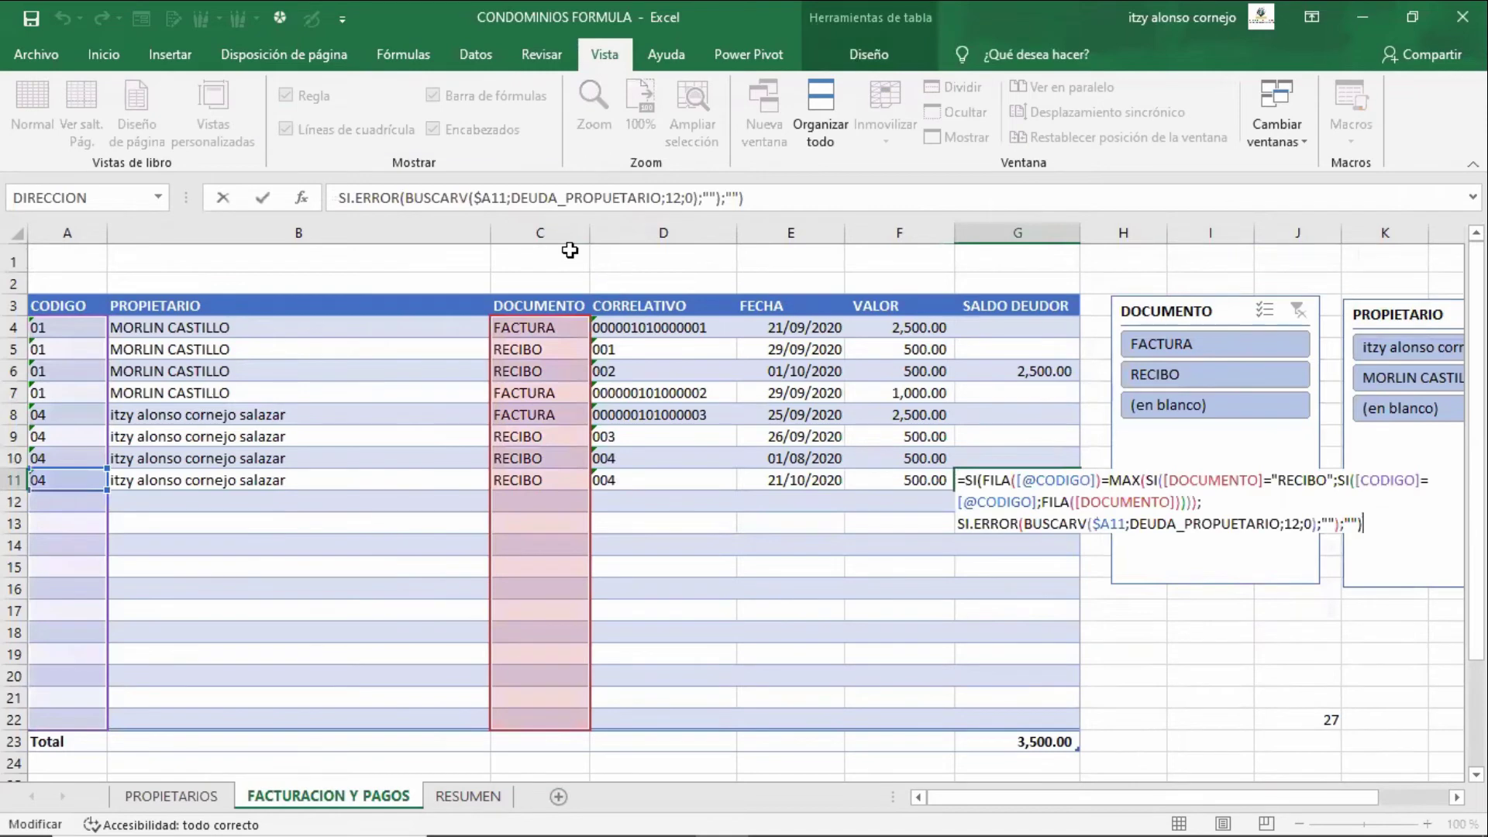
{"action": "key", "text": "Return"}
{"action": "key", "text": "Up"}
{"action": "key", "text": "Up"}
{"action": "key", "text": "Up"}
{"action": "key", "text": "Up"}
{"action": "key", "text": "Up"}
{"action": "key", "text": "Up"}
{"action": "key", "text": "Up"}
{"action": "key", "text": "Left"}
{"action": "key", "text": "Left"}
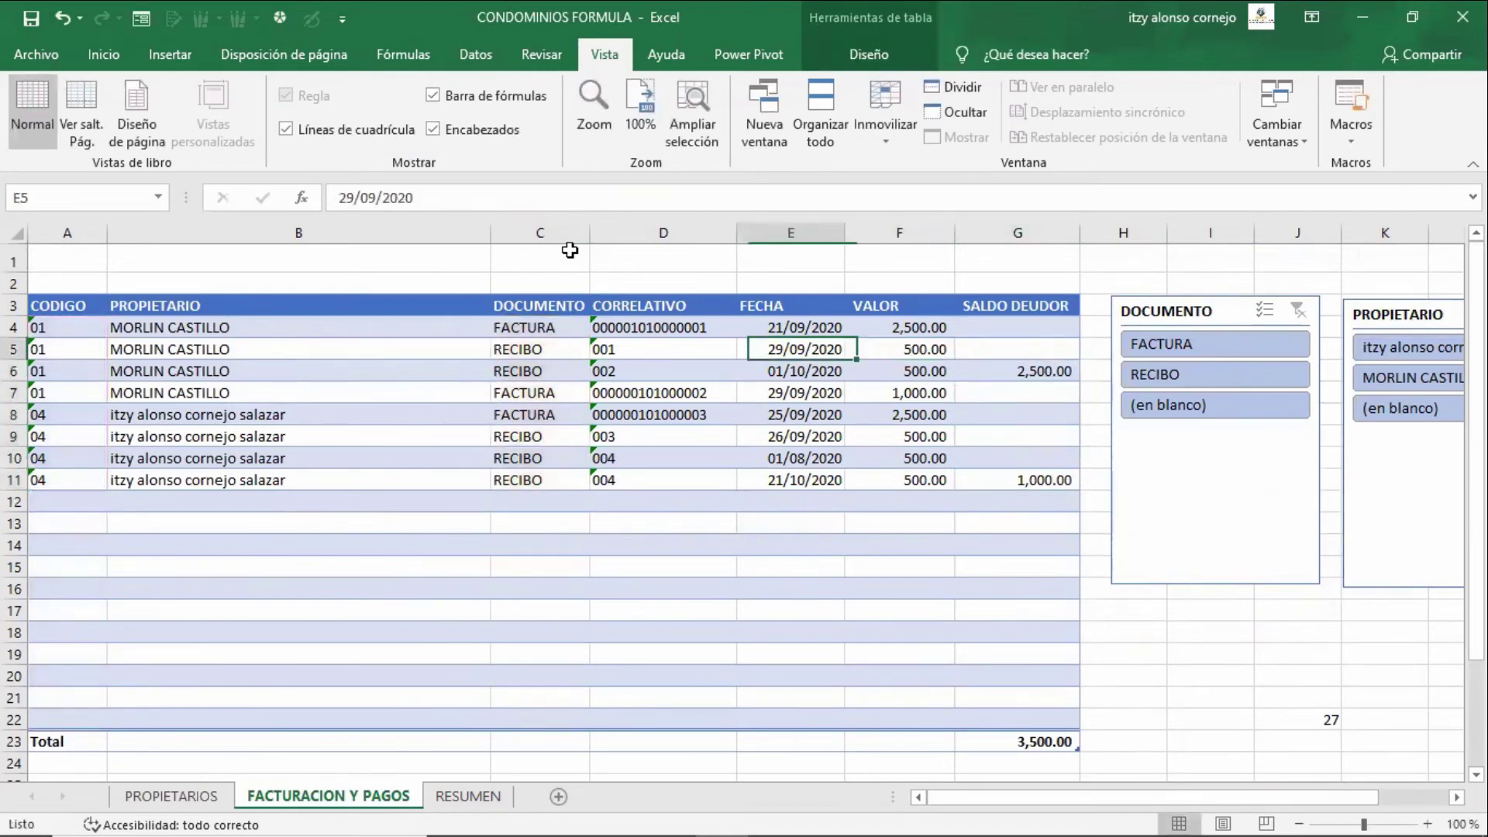
{"action": "key", "text": "Up"}
{"action": "key", "text": "Down"}
{"action": "key", "text": "Down"}
{"action": "key", "text": "Down"}
{"action": "key", "text": "Down"}
{"action": "key", "text": "Down"}
{"action": "key", "text": "Left"}
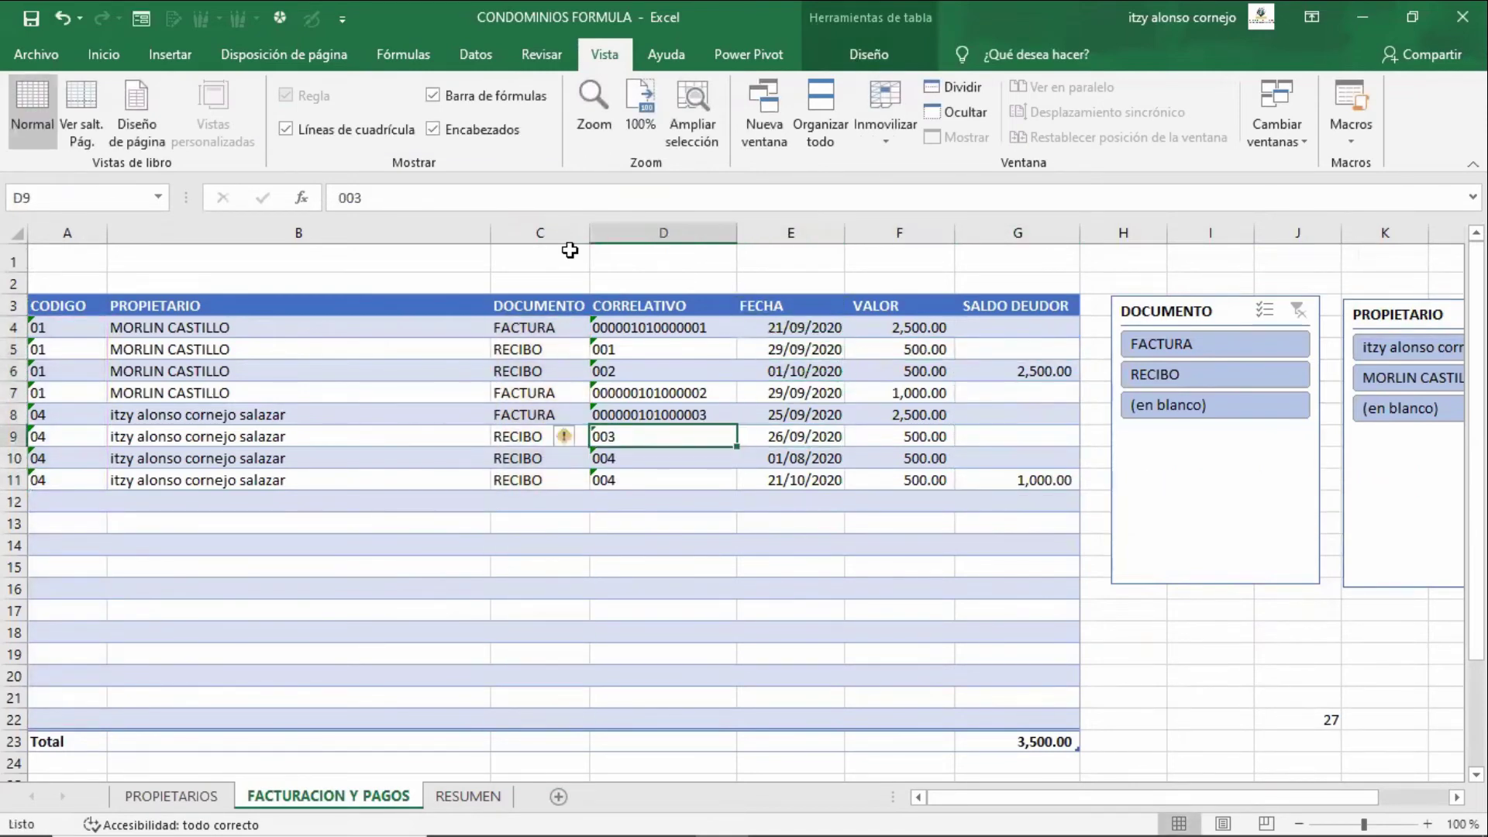
{"action": "key", "text": "Left"}
{"action": "key", "text": "Left"}
{"action": "key", "text": "Left"}
{"action": "key", "text": "Down"}
{"action": "key", "text": "Down"}
{"action": "key", "text": "Right"}
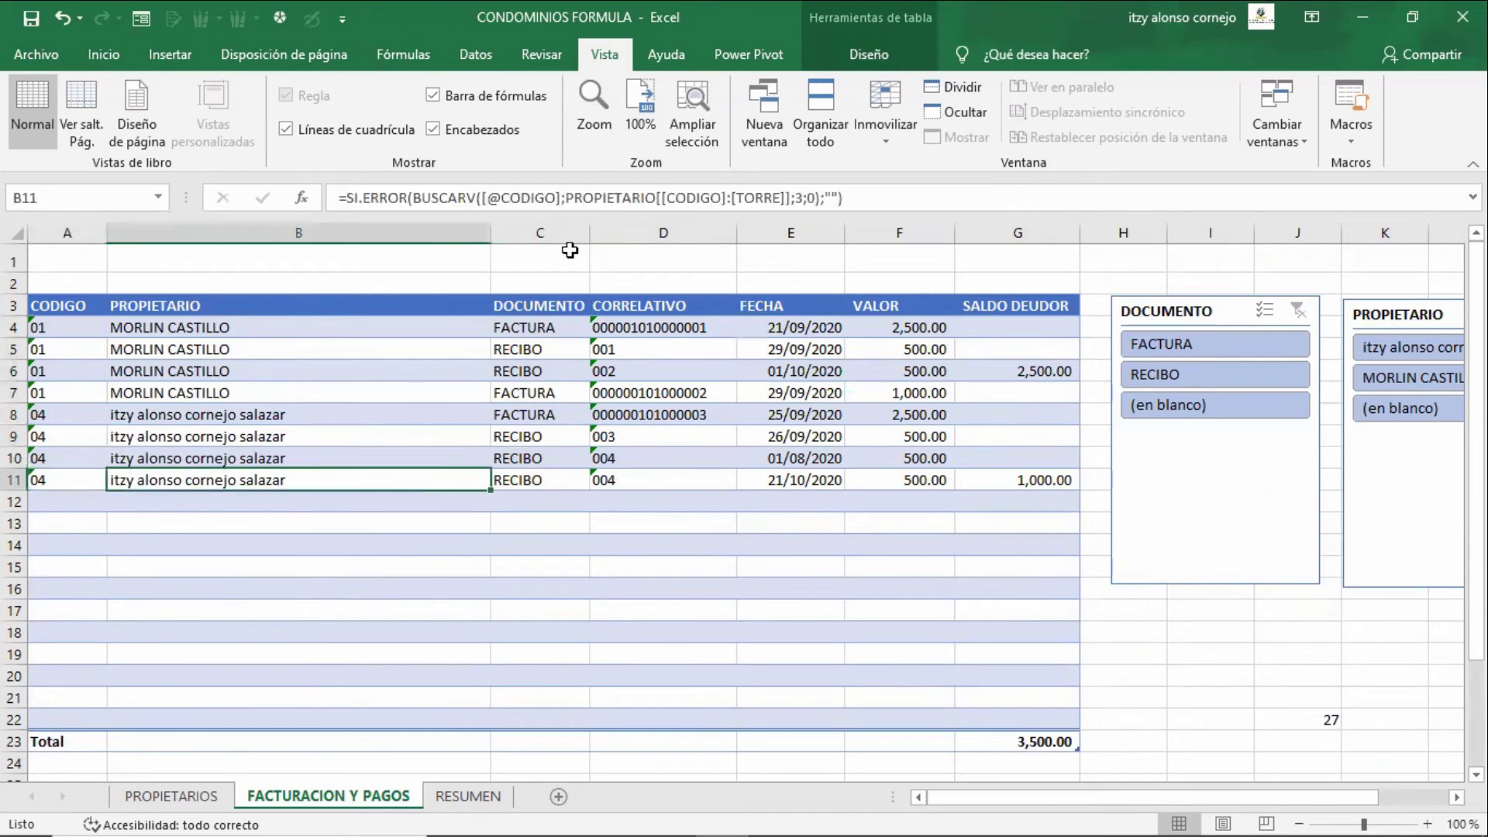
{"action": "key", "text": "Left"}
{"action": "key", "text": "Left"}
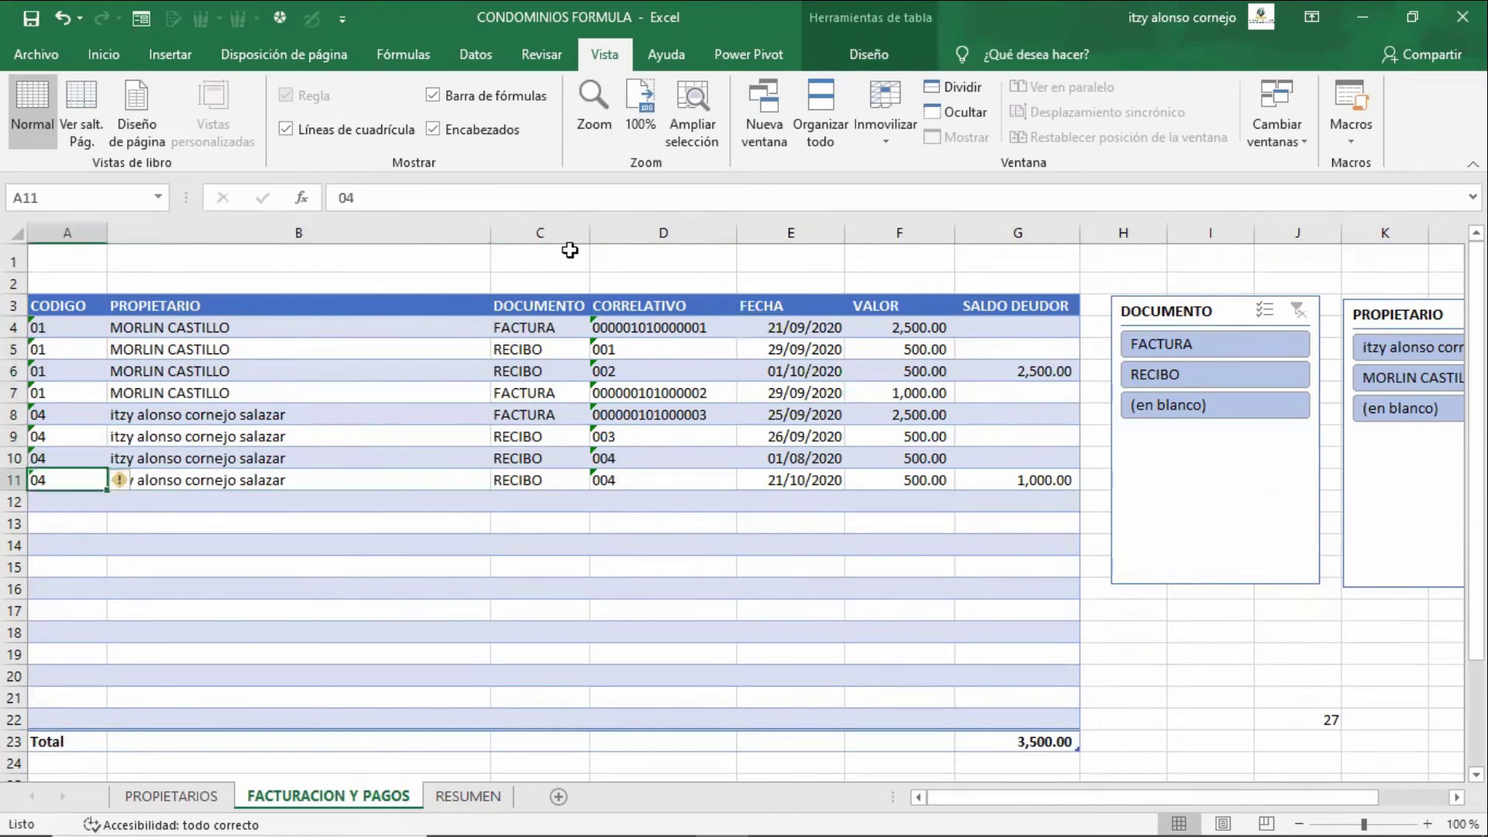
{"action": "key", "text": "Right"}
{"action": "key", "text": "Right"}
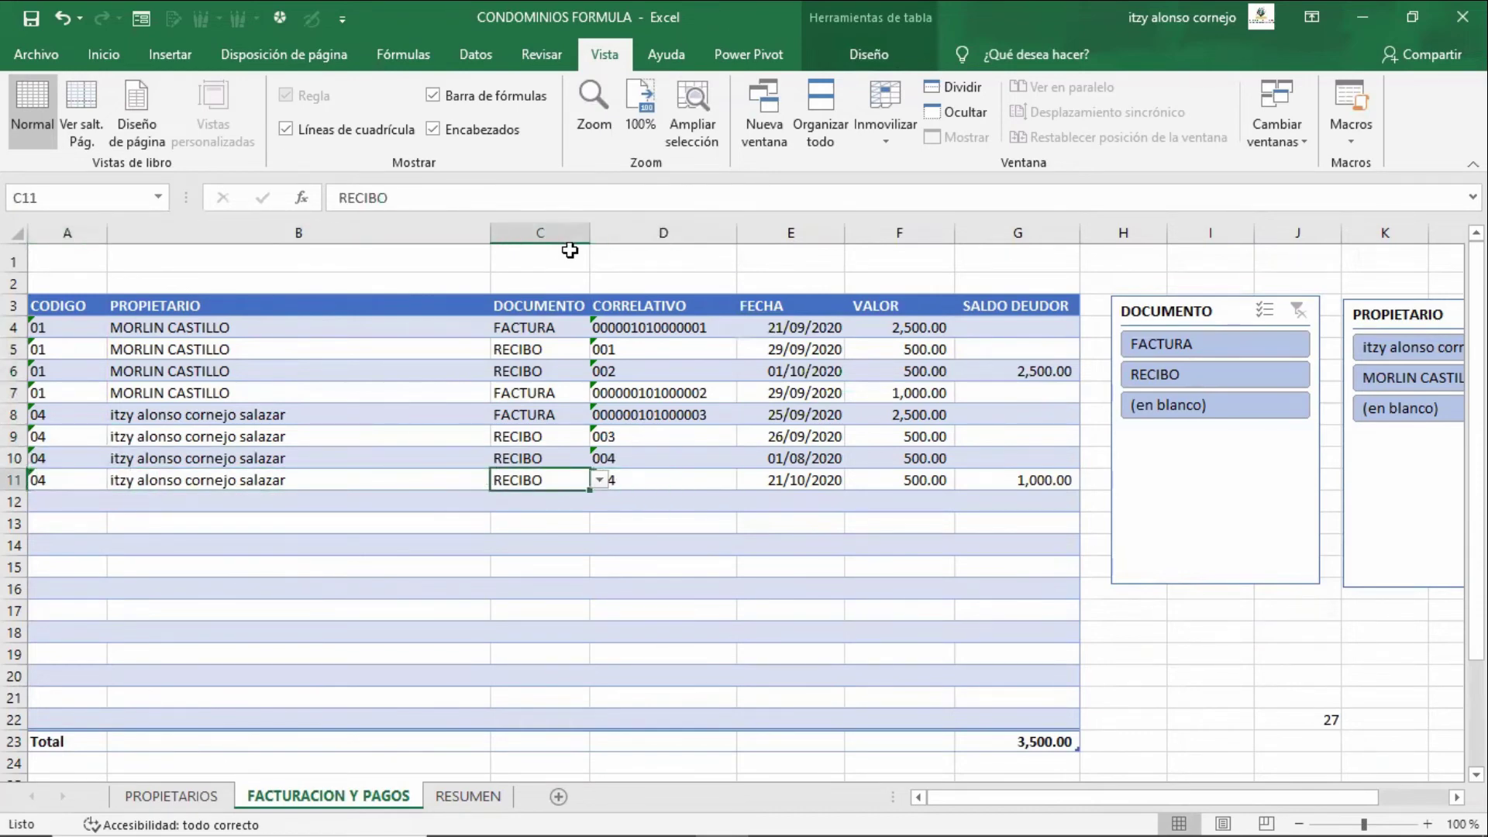
{"action": "key", "text": "Right"}
{"action": "key", "text": "Right"}
{"action": "key", "text": "Right"}
{"action": "key", "text": "Right"}
{"action": "key", "text": "Right"}
{"action": "key", "text": "Left"}
{"action": "key", "text": "Left"}
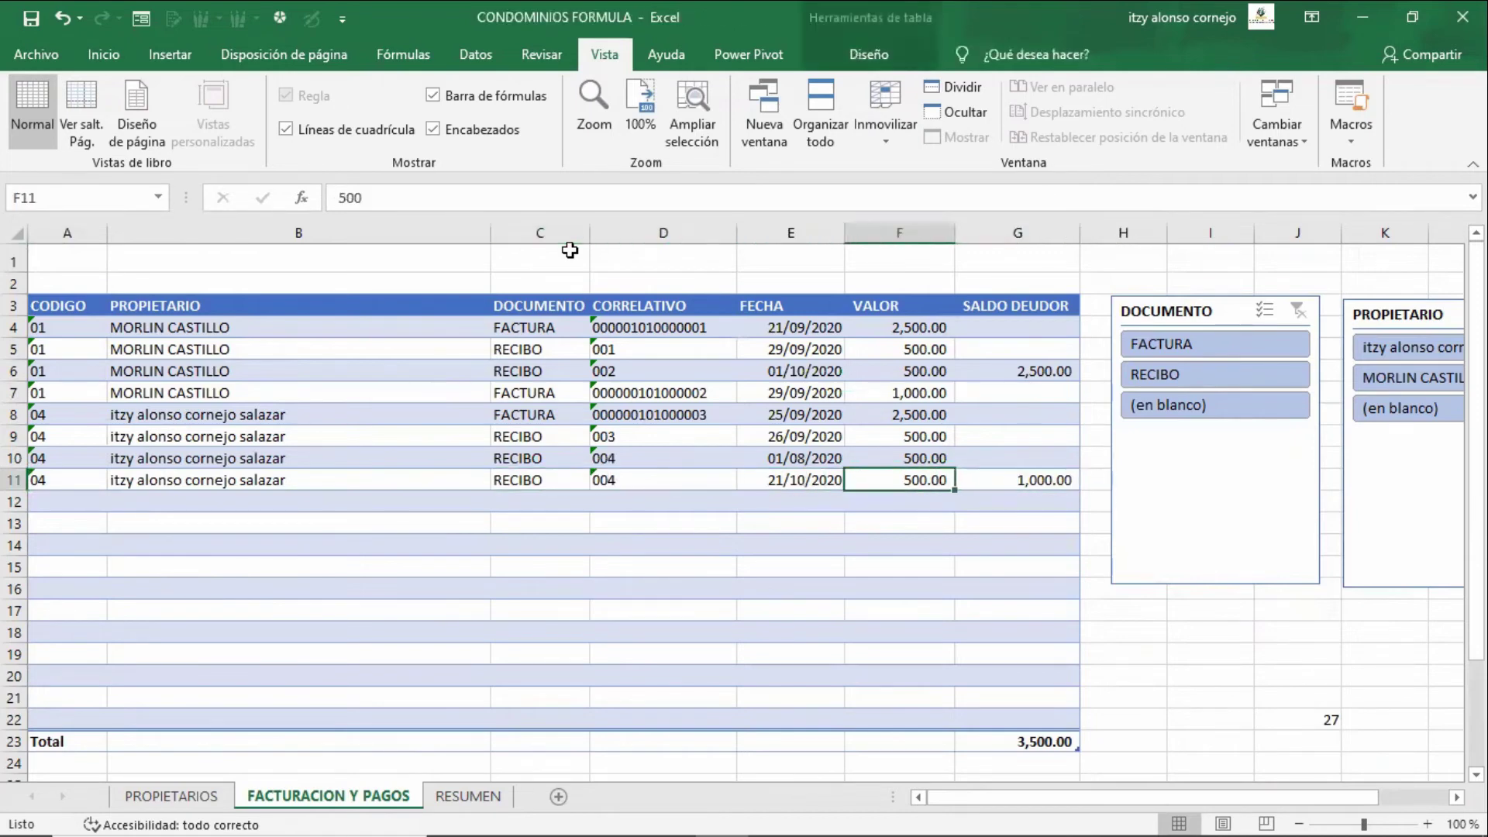
{"action": "key", "text": "Left"}
{"action": "key", "text": "Left"}
{"action": "key", "text": "Left"}
{"action": "key", "text": "Right"}
{"action": "key", "text": "Right"}
{"action": "key", "text": "Right"}
{"action": "key", "text": "Right"}
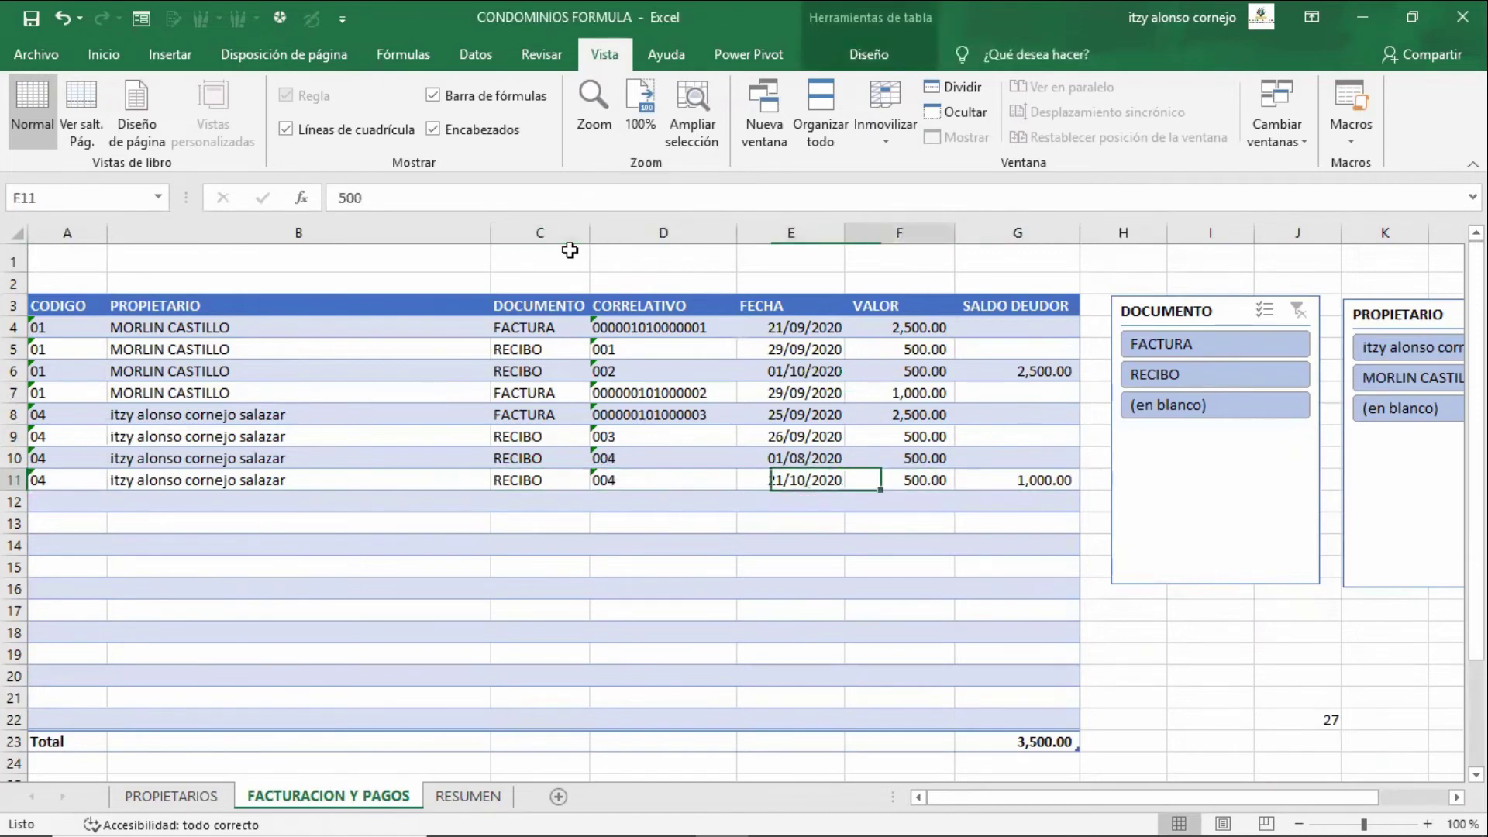
{"action": "key", "text": "Left"}
{"action": "key", "text": "Left"}
{"action": "key", "text": "Left"}
{"action": "key", "text": "Left"}
{"action": "key", "text": "Left"}
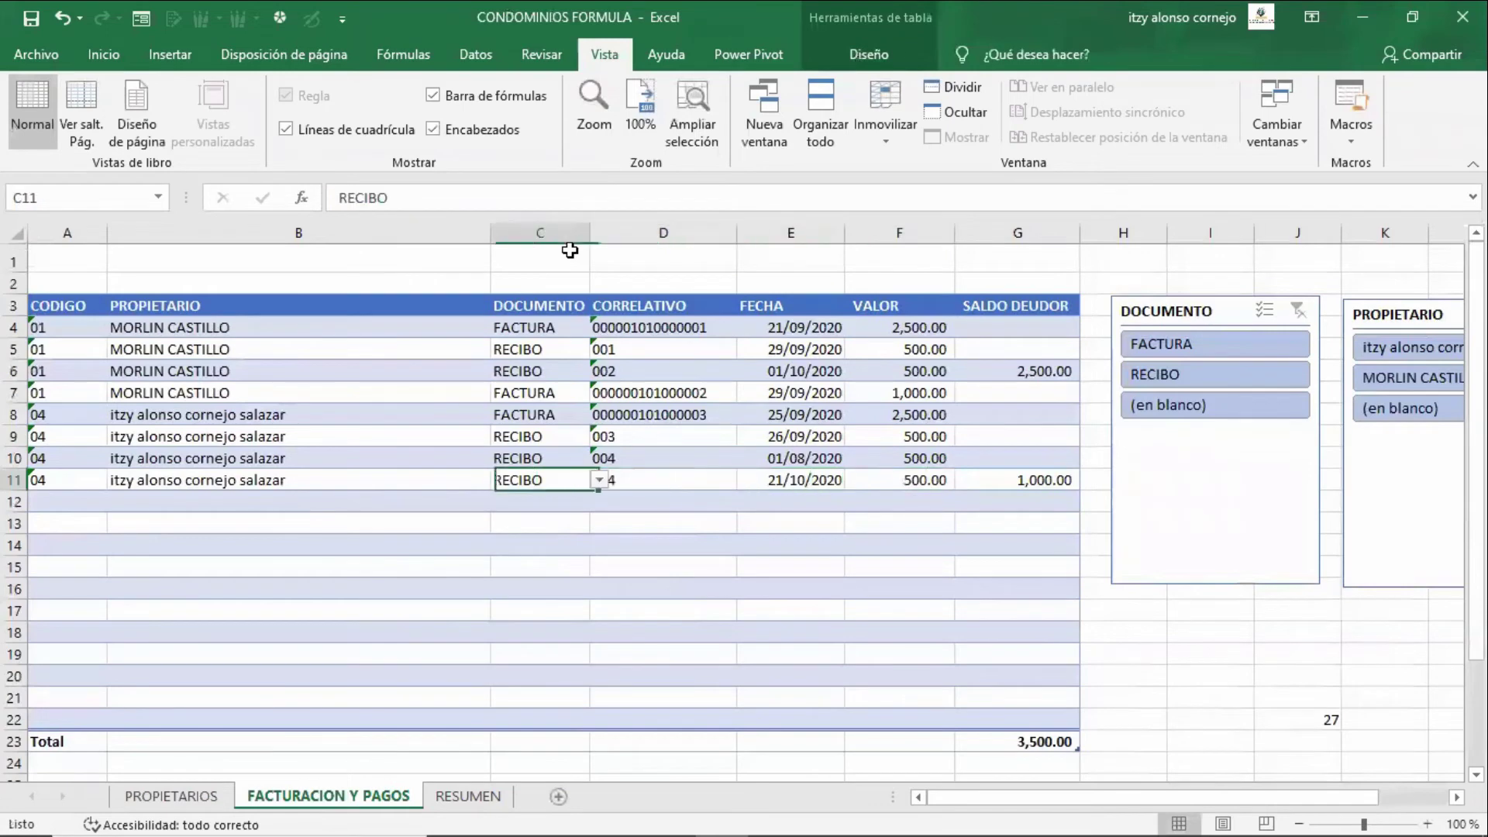
{"action": "key", "text": "Up"}
{"action": "key", "text": "Up"}
{"action": "key", "text": "Up"}
{"action": "key", "text": "Right"}
{"action": "key", "text": "Up"}
{"action": "key", "text": "Up"}
{"action": "key", "text": "Up"}
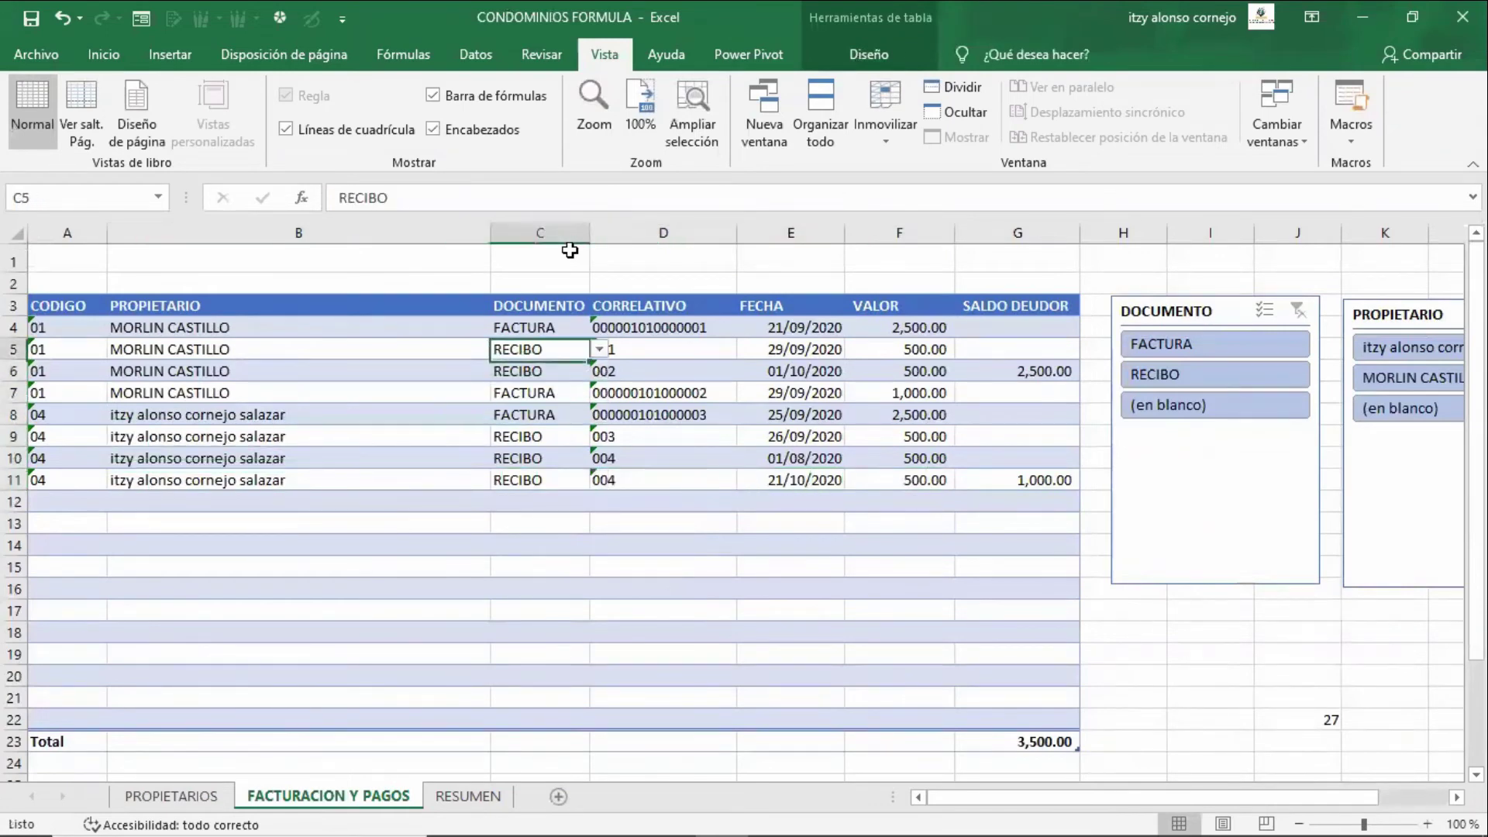
{"action": "key", "text": "Up"}
{"action": "key", "text": "shift+Down"}
{"action": "key", "text": "shift+Down"}
{"action": "key", "text": "shift+Down"}
{"action": "key", "text": "shift+Down"}
{"action": "key", "text": "shift+Down"}
{"action": "key", "text": "shift+Down"}
{"action": "key", "text": "shift+Down"}
{"action": "key", "text": "shift+Down"}
{"action": "key", "text": "shift+Down"}
{"action": "key", "text": "shift+Down"}
{"action": "key", "text": "shift+Down"}
{"action": "key", "text": "shift+Down"}
{"action": "key", "text": "shift+Down"}
{"action": "key", "text": "shift+Down"}
{"action": "key", "text": "shift+Down"}
{"action": "key", "text": "shift+Down"}
{"action": "key", "text": "shift+Down"}
{"action": "key", "text": "shift+Down"}
{"action": "key", "text": "shift+Down"}
{"action": "key", "text": "shift+Down"}
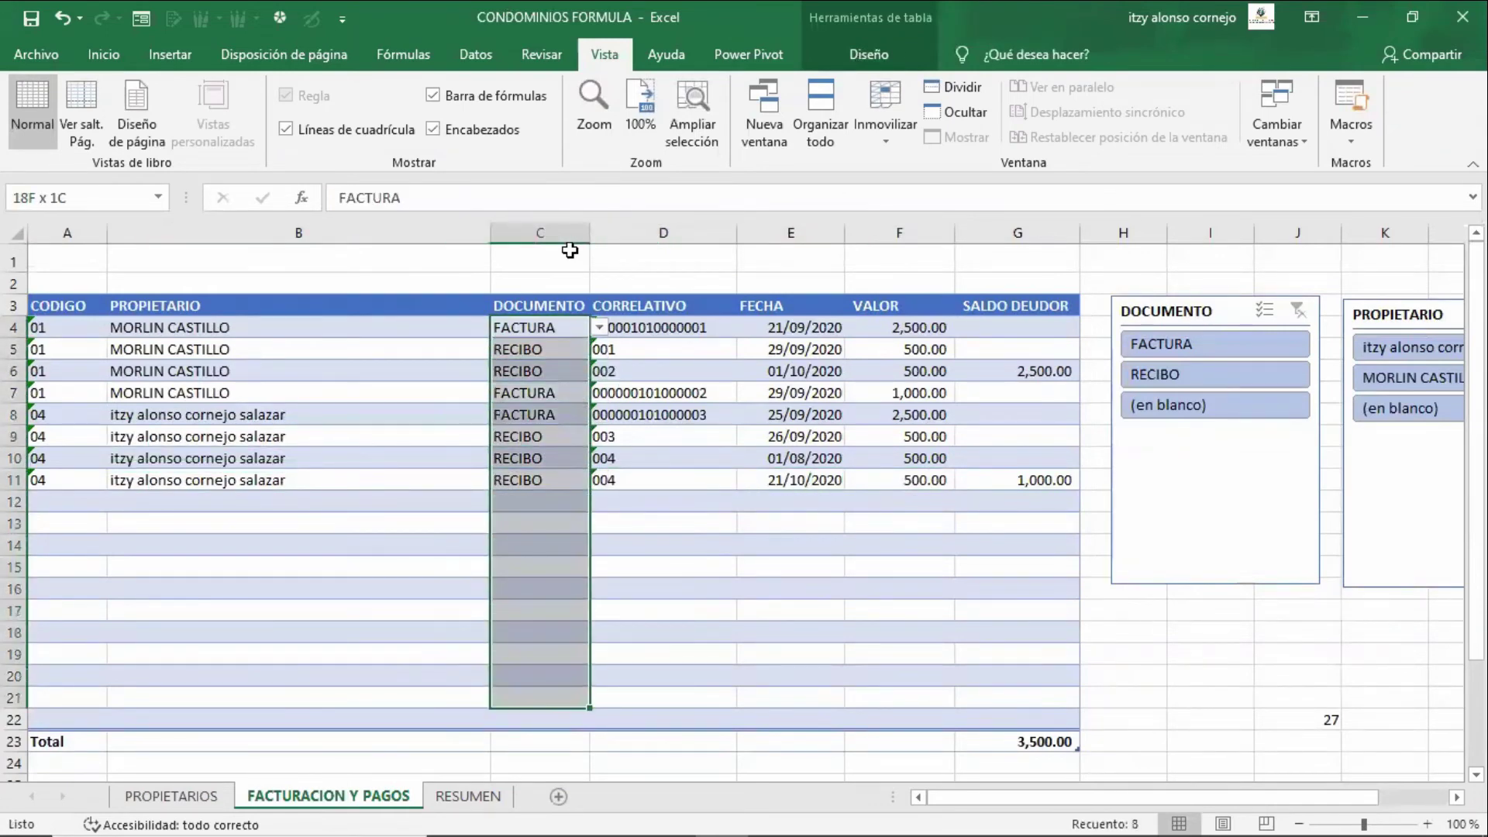
{"action": "key", "text": "shift+Up"}
{"action": "key", "text": "shift+Up"}
{"action": "key", "text": "shift+Up"}
{"action": "key", "text": "shift+Up"}
{"action": "key", "text": "shift+Up"}
{"action": "key", "text": "shift+Up"}
{"action": "key", "text": "shift+Up"}
{"action": "key", "text": "Down"}
{"action": "key", "text": "Down"}
{"action": "key", "text": "Down"}
{"action": "key", "text": "Down"}
{"action": "key", "text": "Down"}
{"action": "key", "text": "Down"}
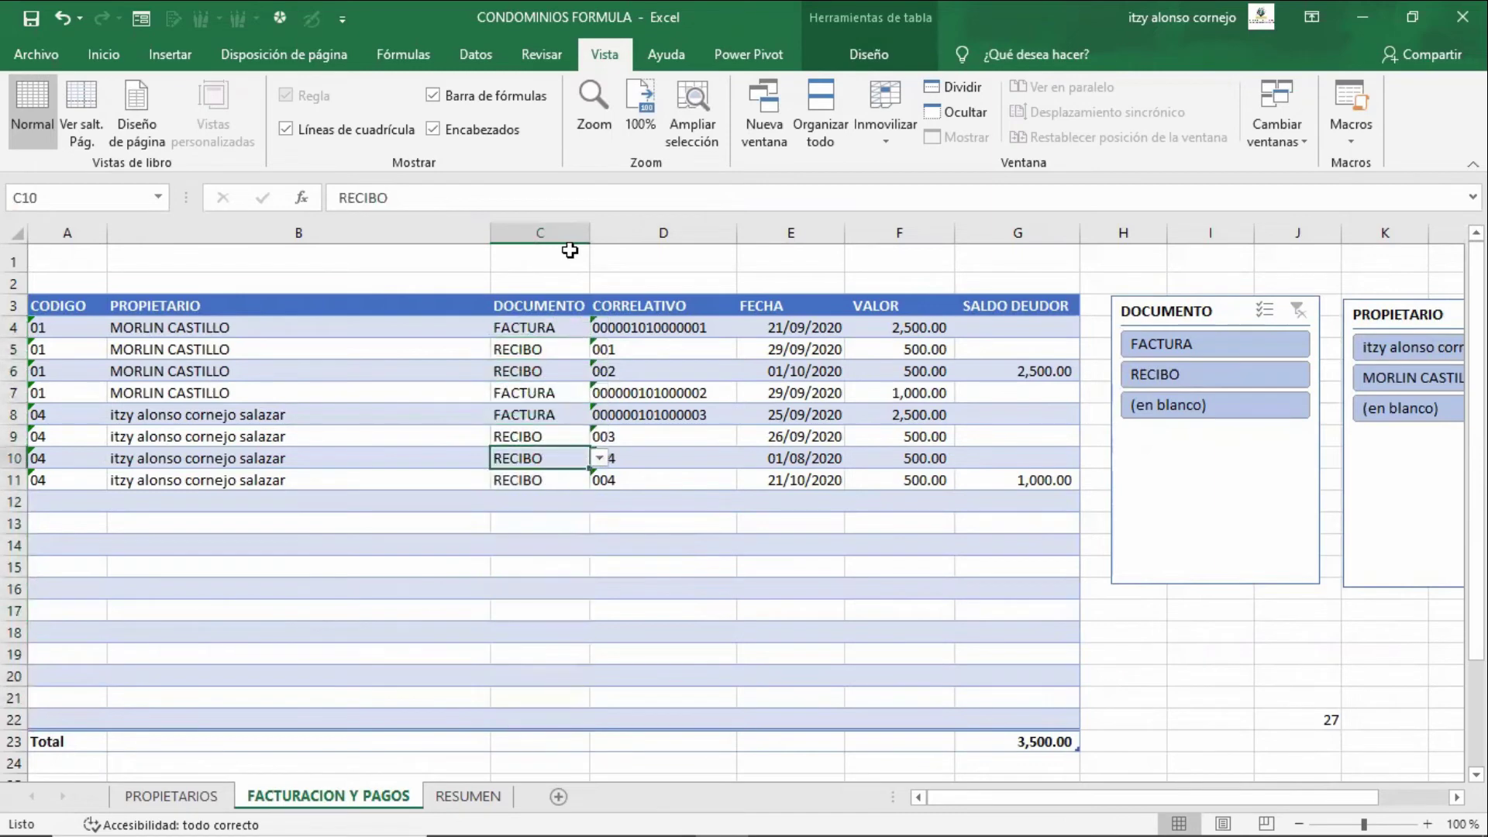
{"action": "key", "text": "Left"}
{"action": "key", "text": "Left"}
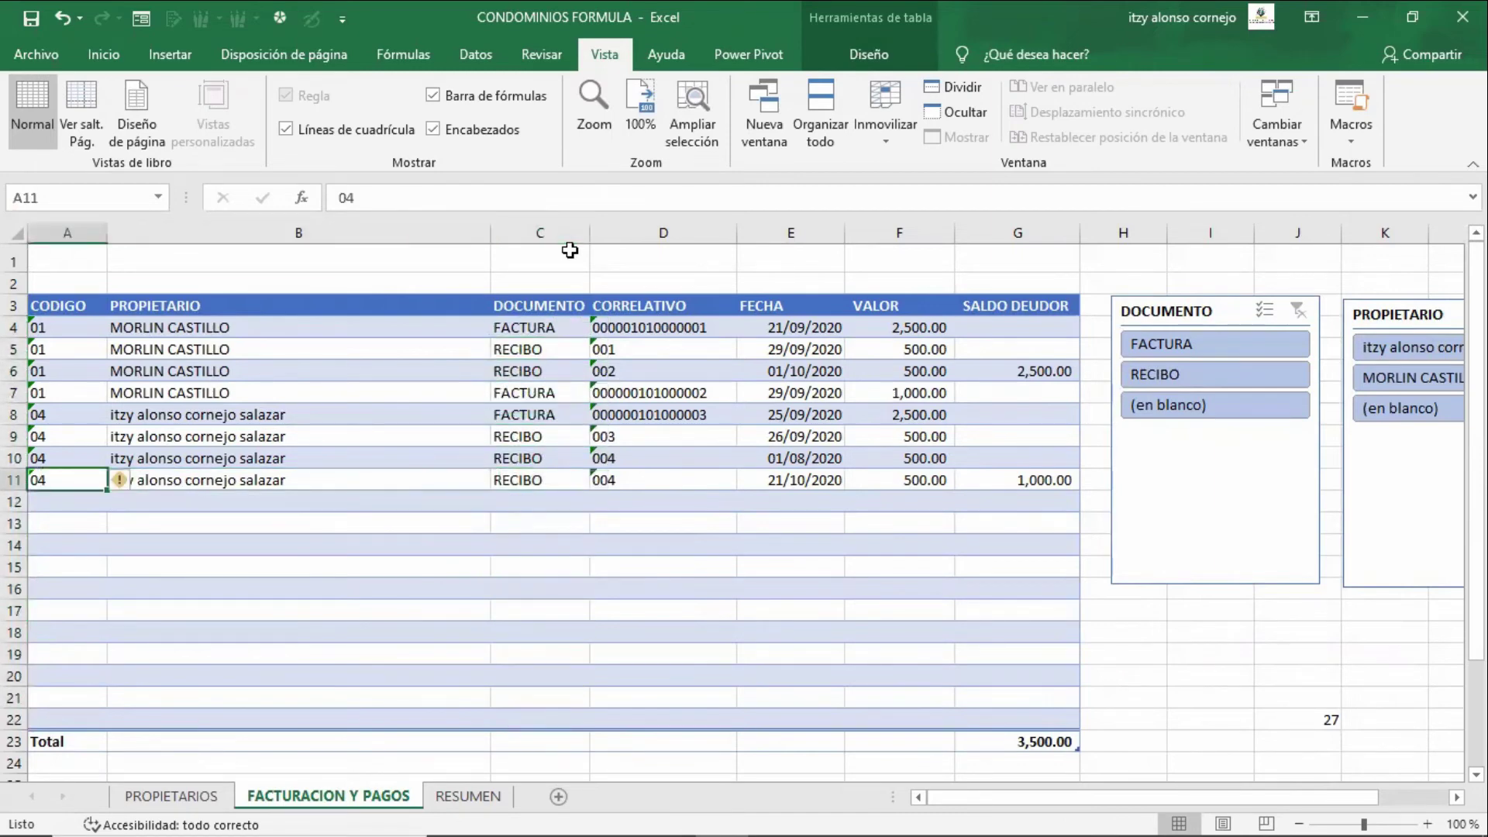
{"action": "key", "text": "Right"}
{"action": "key", "text": "Right"}
{"action": "key", "text": "Right"}
{"action": "key", "text": "Right"}
{"action": "key", "text": "Right"}
{"action": "key", "text": "Right"}
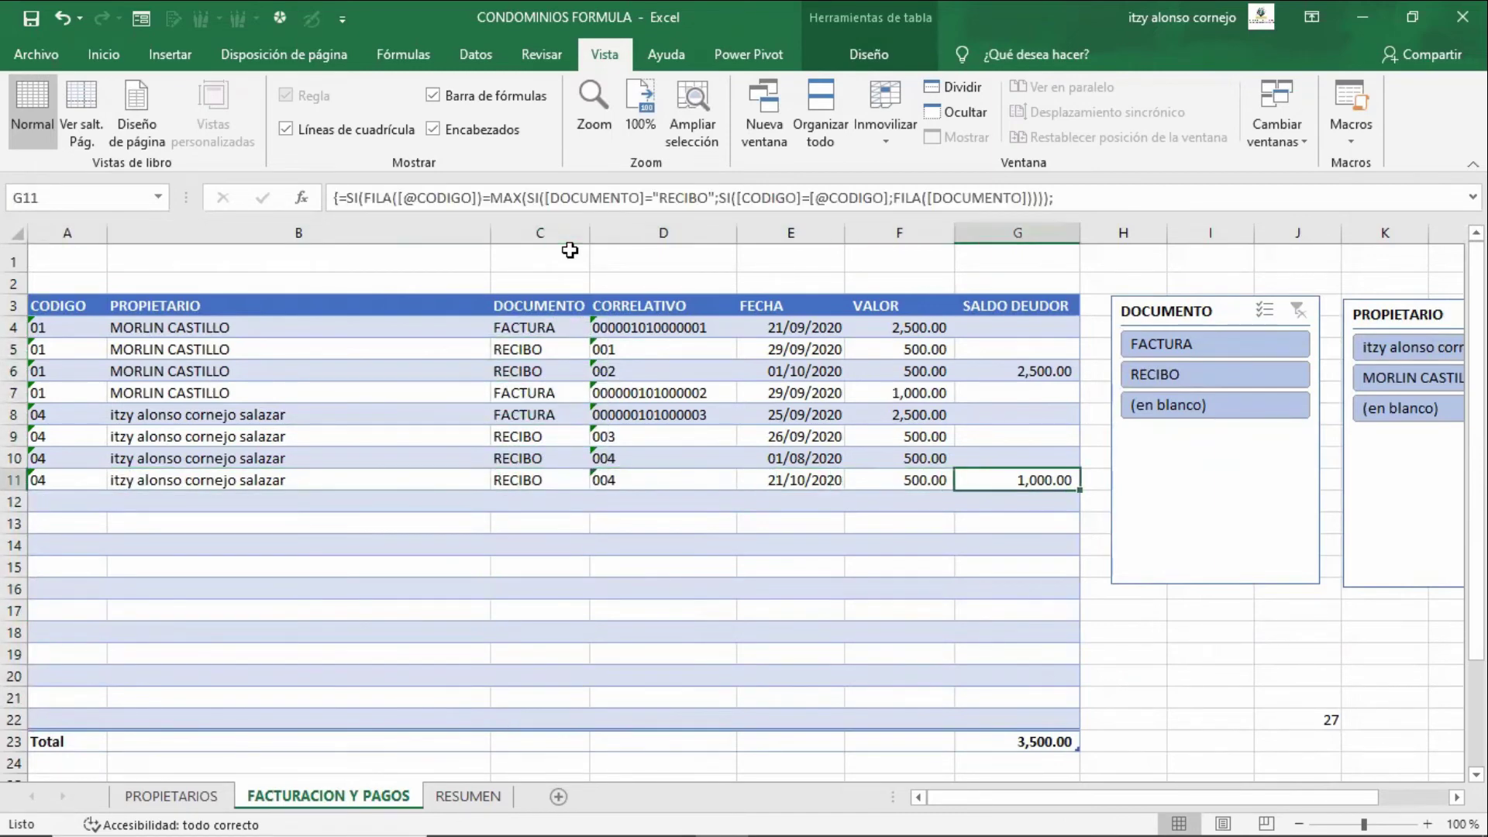
{"action": "key", "text": "F2"}
{"action": "key", "text": "ctrl+shift+Return"}
{"action": "key", "text": "Down"}
{"action": "key", "text": "Left"}
{"action": "key", "text": "Left"}
{"action": "key", "text": "Left"}
{"action": "key", "text": "Left"}
{"action": "key", "text": "Left"}
{"action": "key", "text": "Left"}
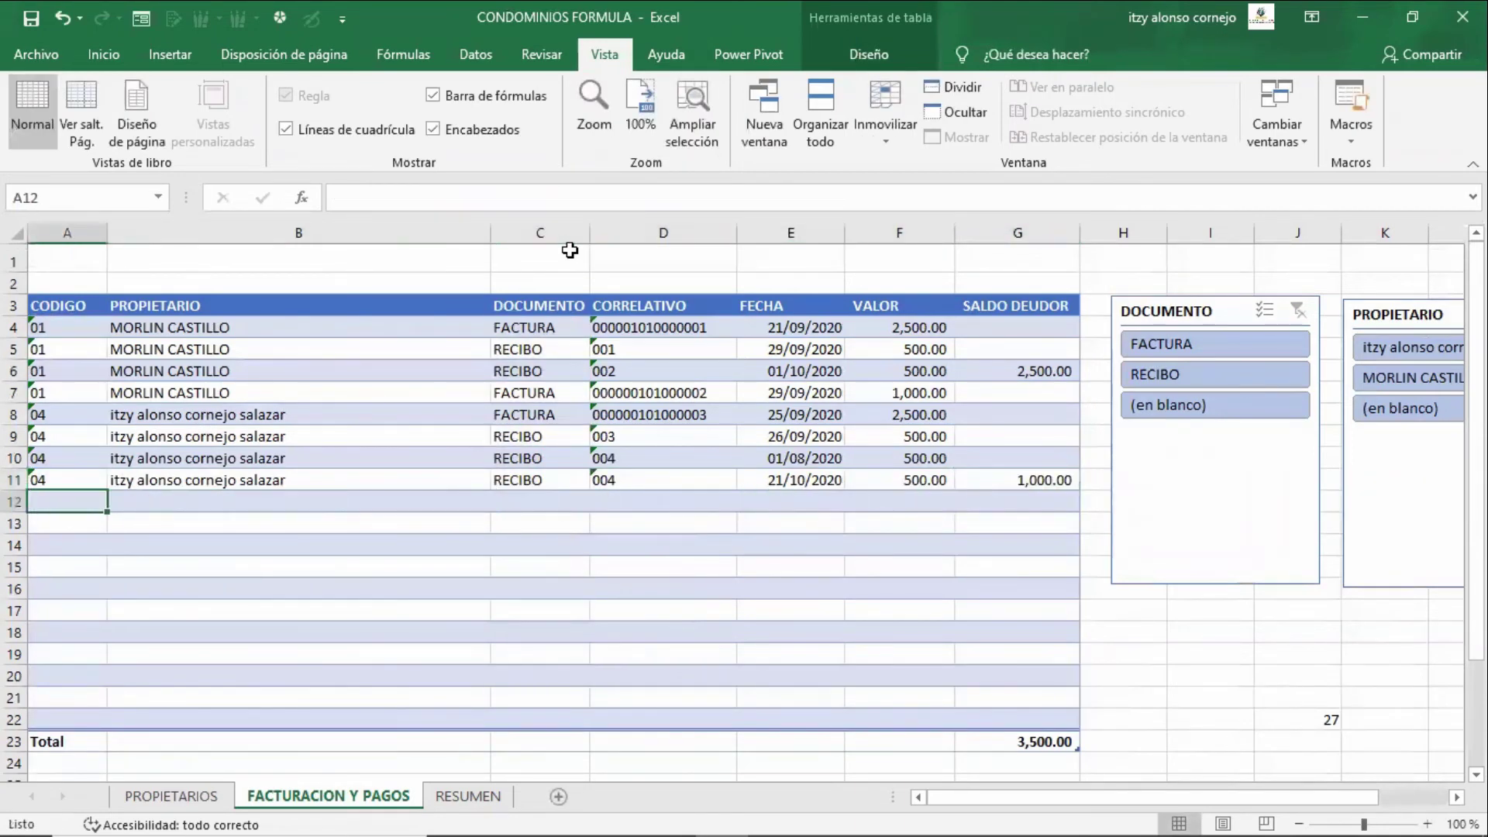
- Enter a new row: owner 04, RECIBO, number 005, date 22-10-2020, amount 50
{"action": "type", "text": "04"}
{"action": "key", "text": "Tab"}
{"action": "key", "text": "Tab"}
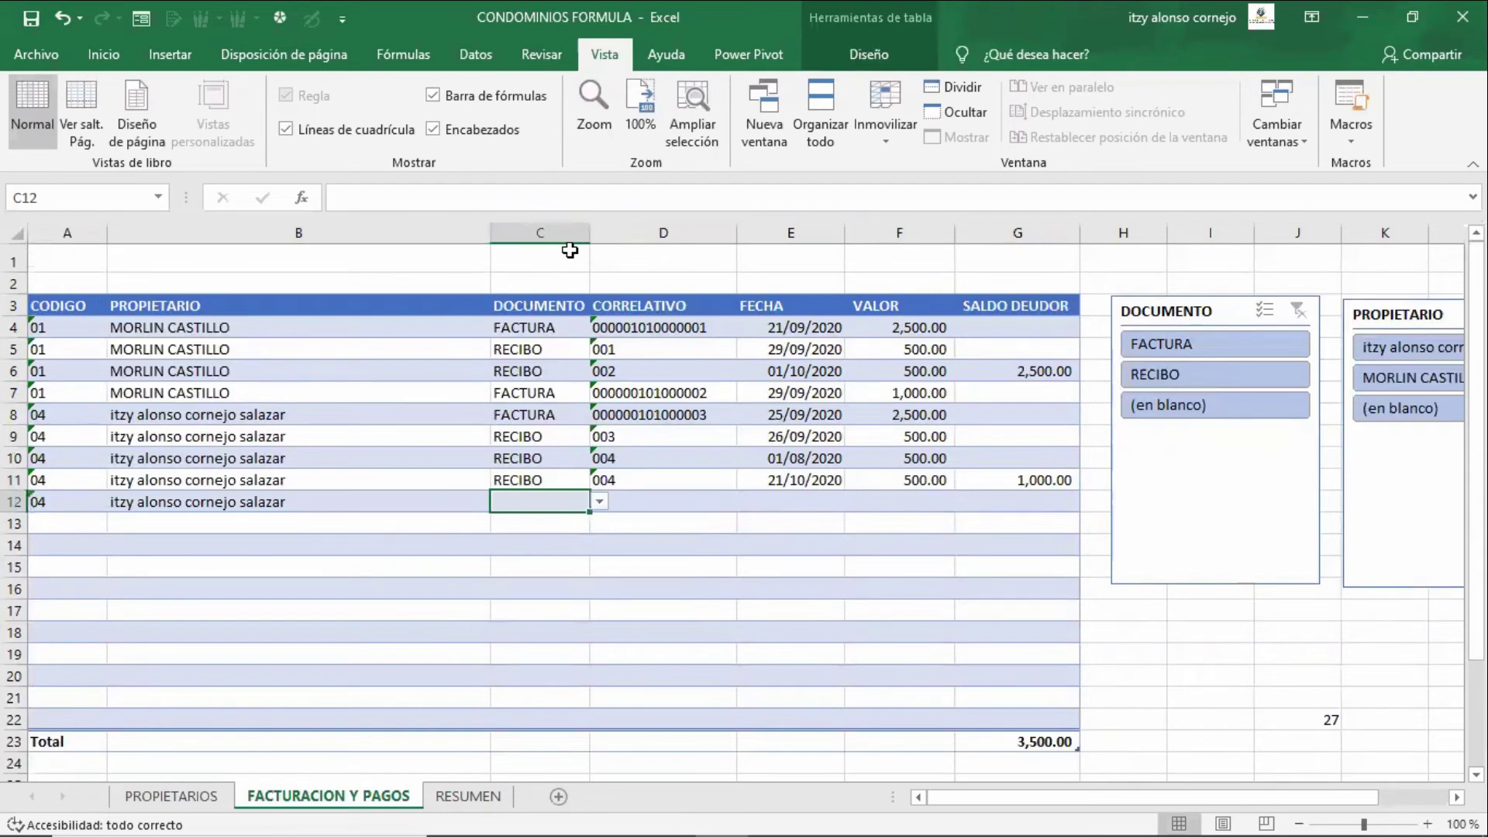
{"action": "type", "text": "re"}
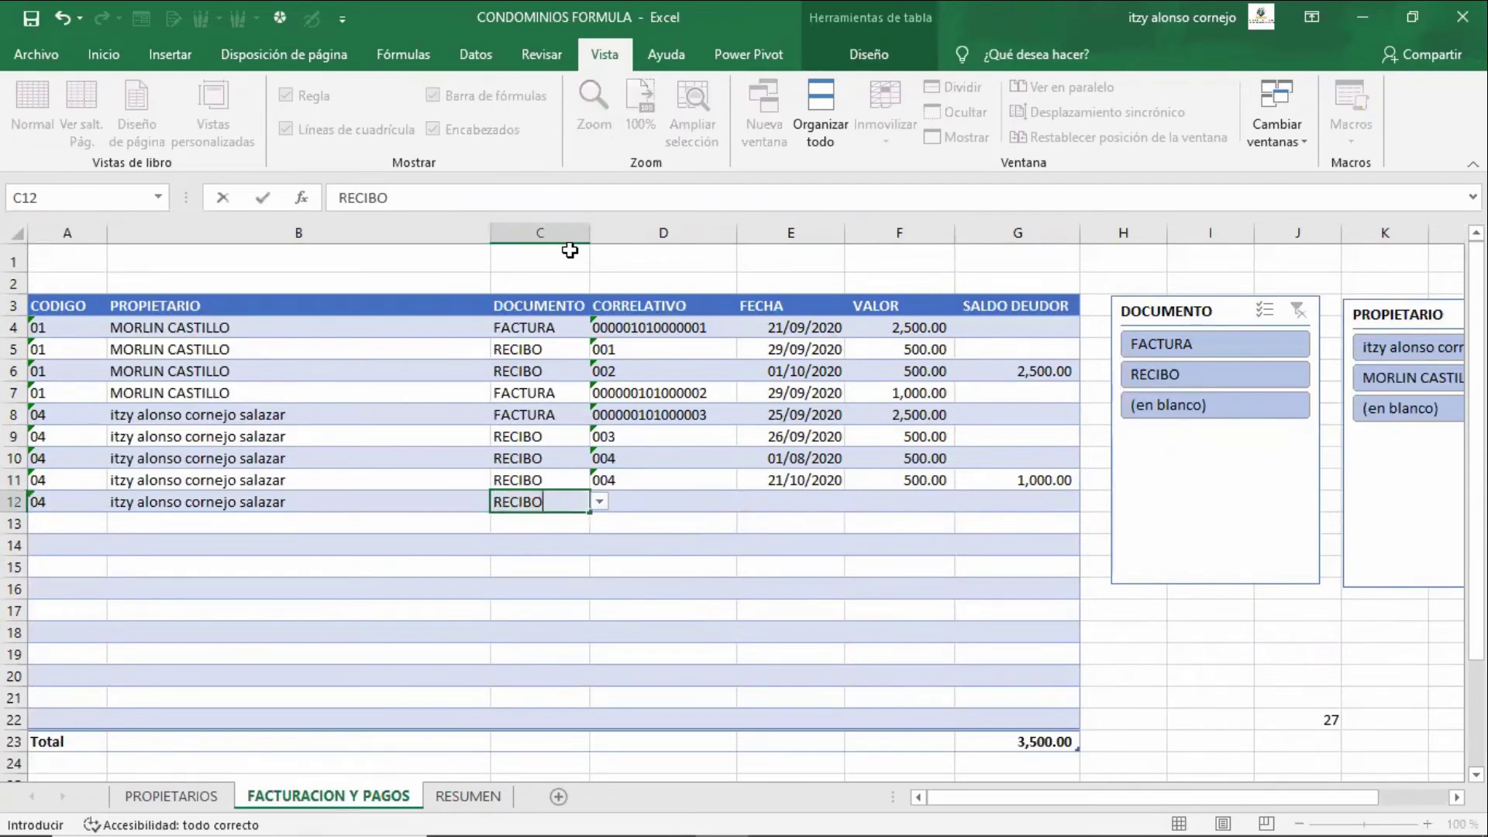
{"action": "key", "text": "Tab"}
{"action": "type", "text": "005"}
{"action": "key", "text": "Tab"}
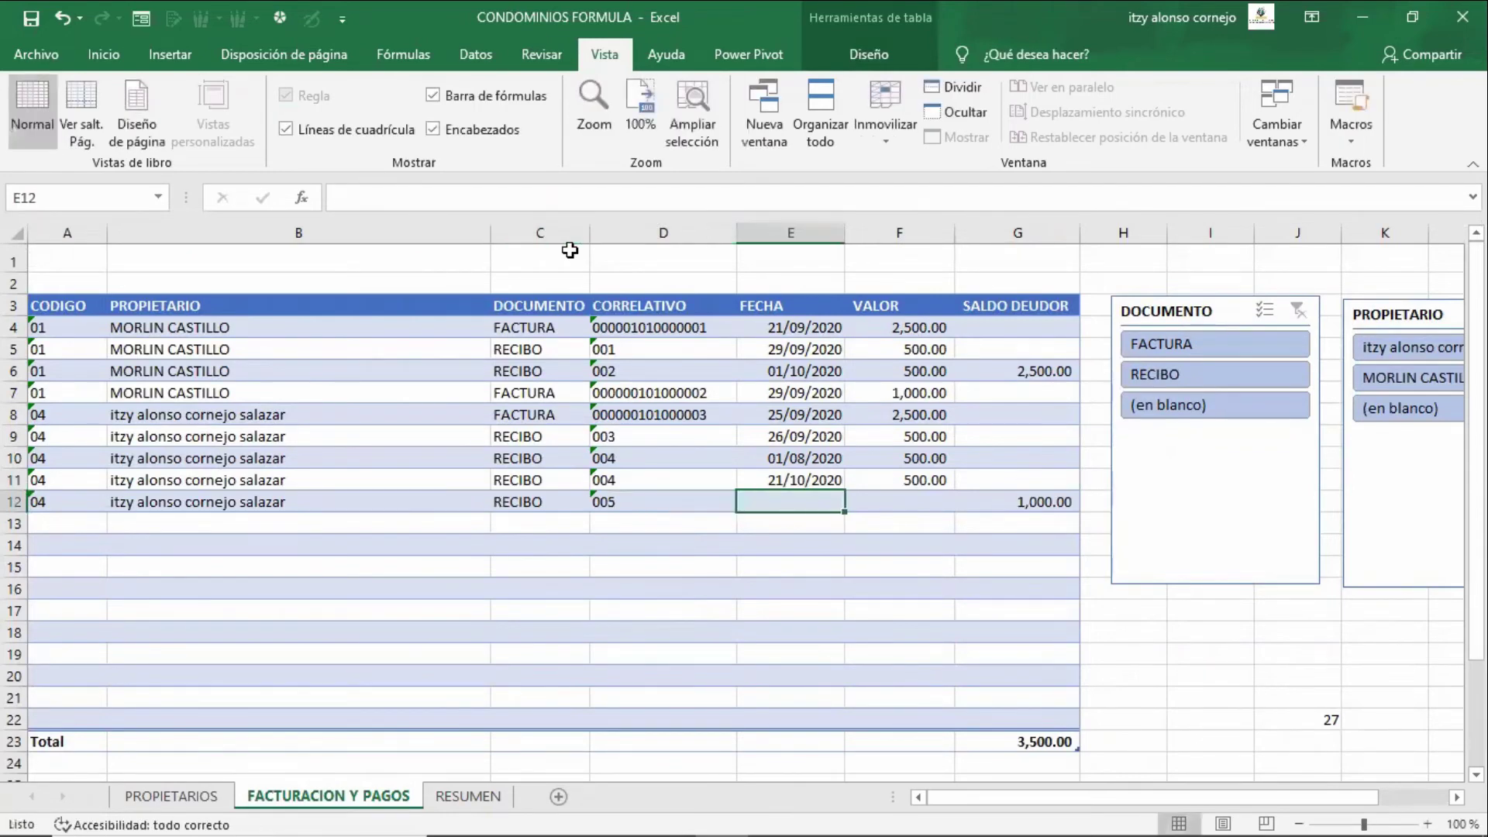
{"action": "key", "text": "shift+Tab"}
{"action": "key", "text": "shift+Tab"}
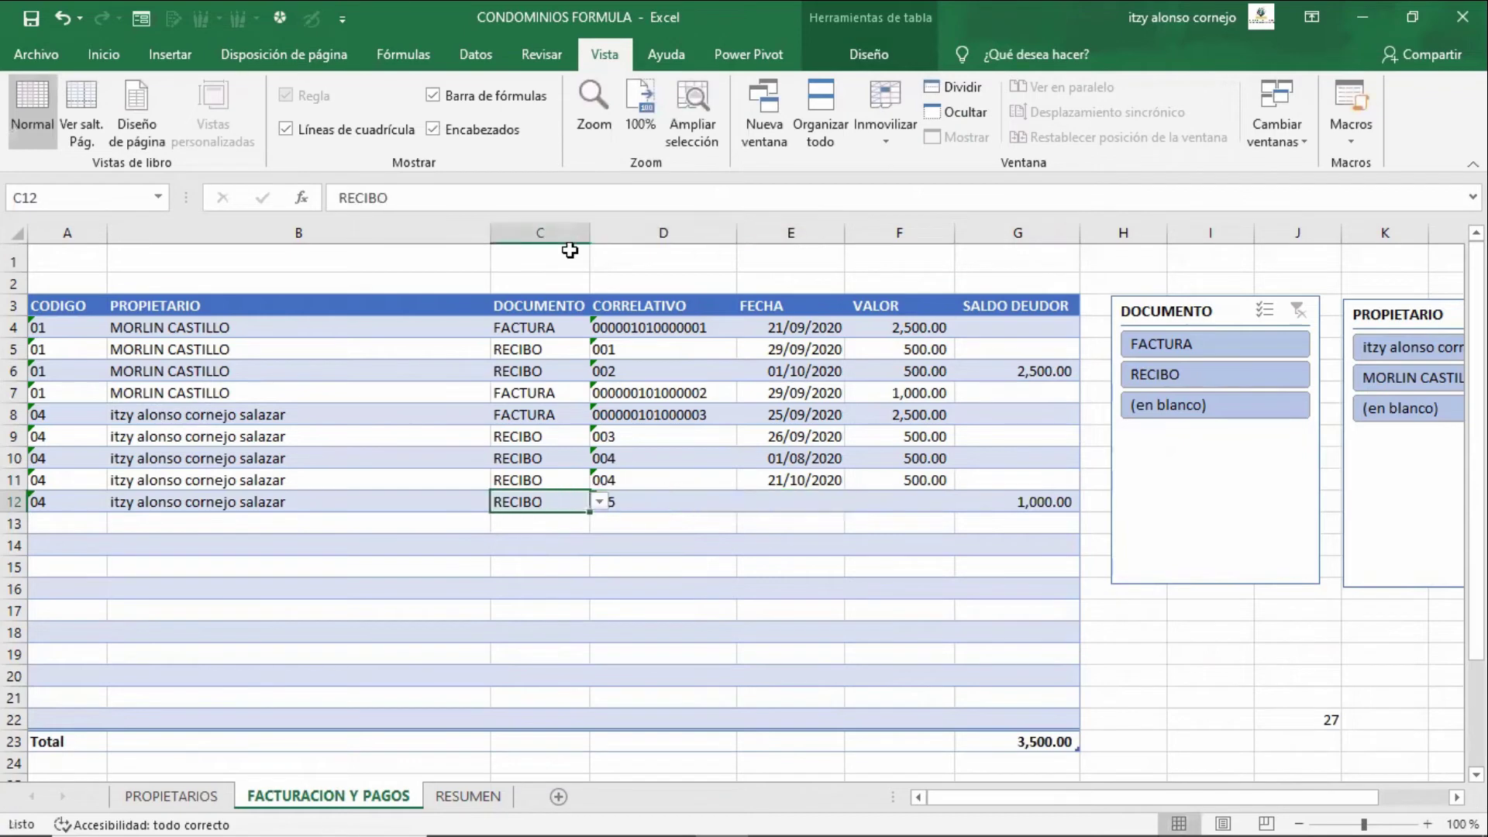
{"action": "key", "text": "Tab"}
{"action": "key", "text": "Tab"}
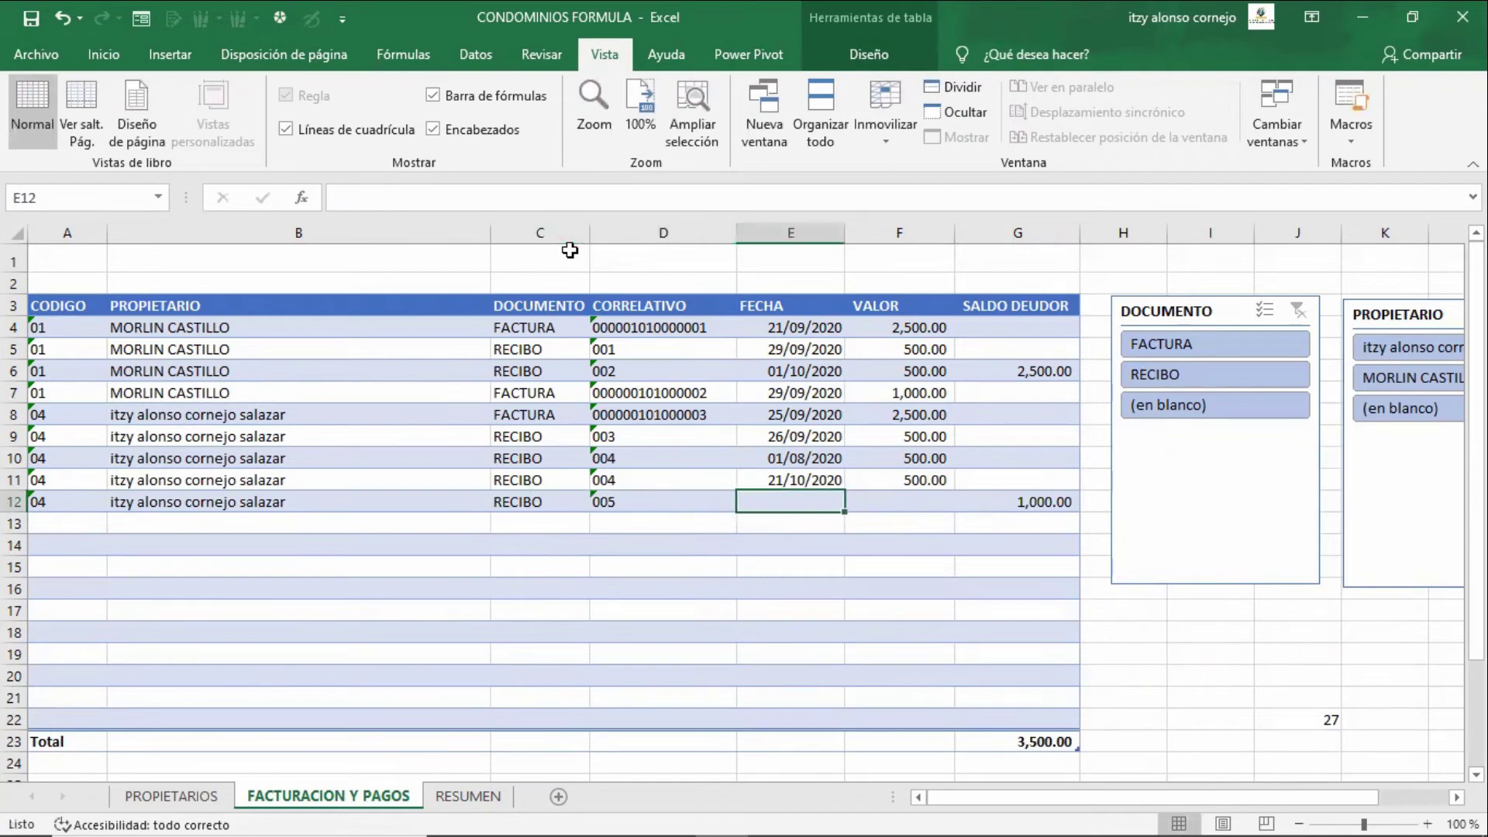
{"action": "type", "text": "22-"}
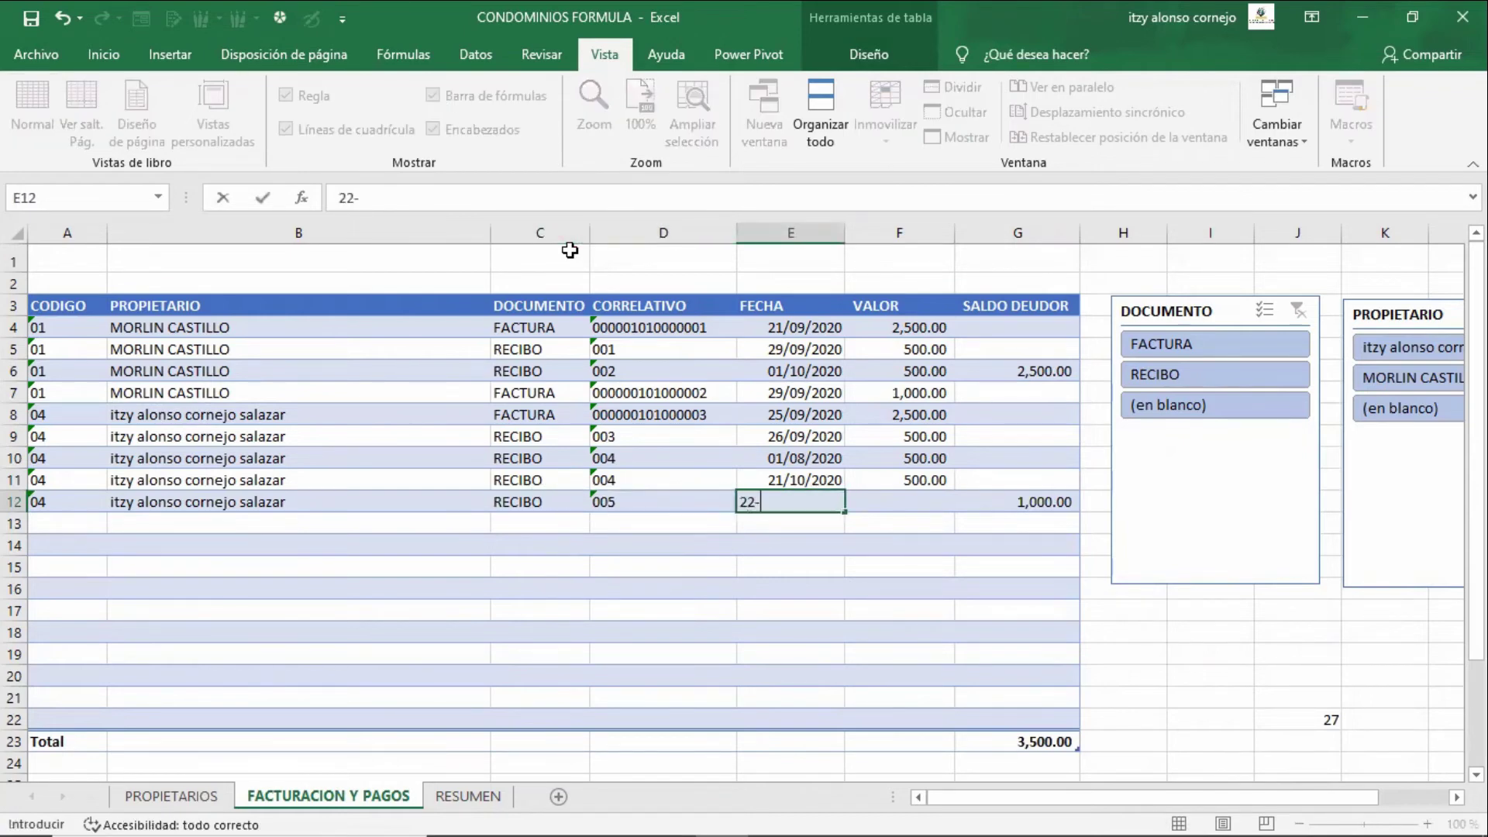
{"action": "type", "text": "10-2020"}
{"action": "key", "text": "Tab"}
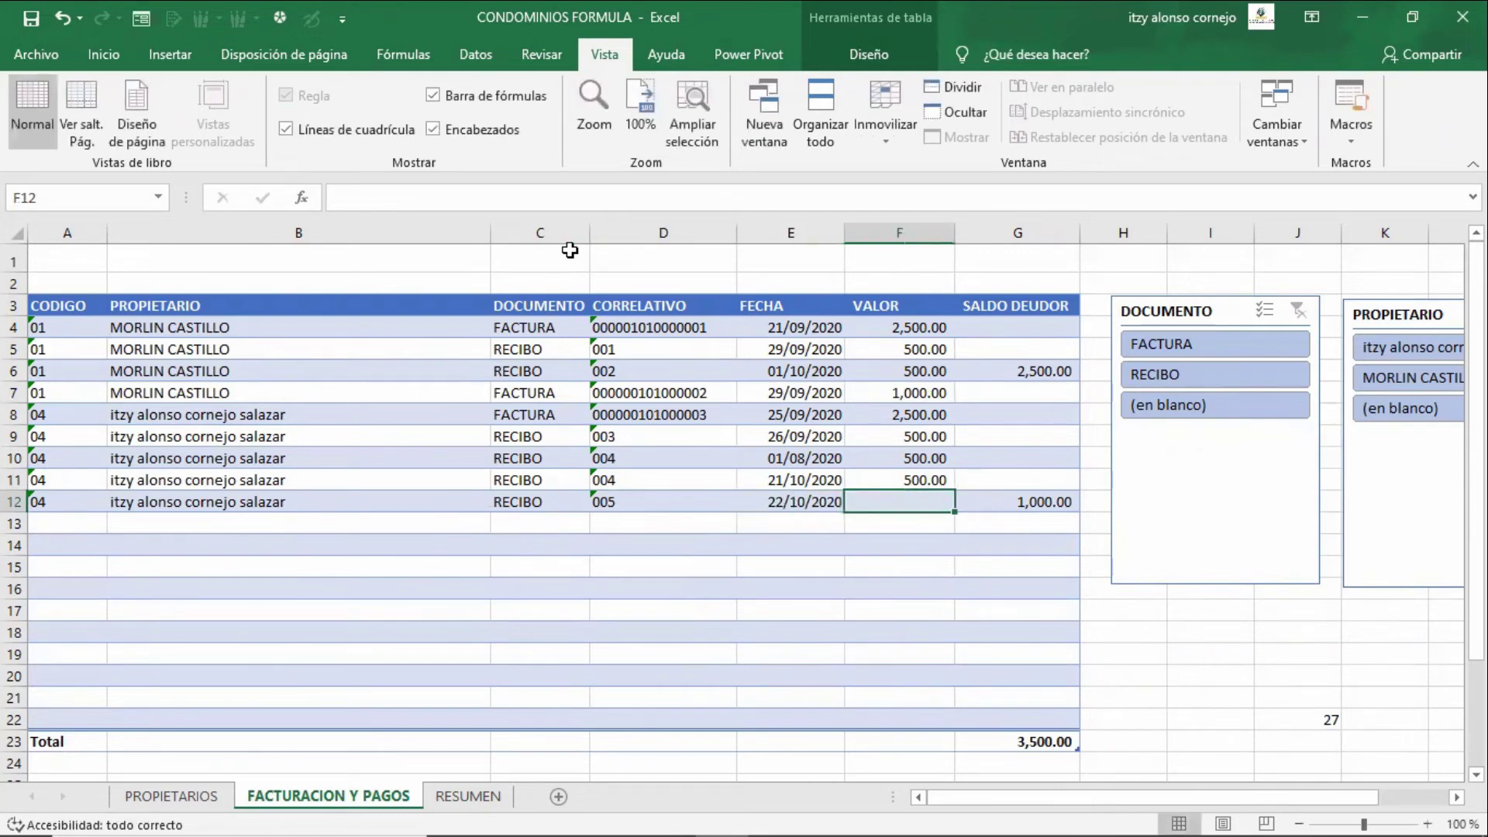
{"action": "type", "text": "50"}
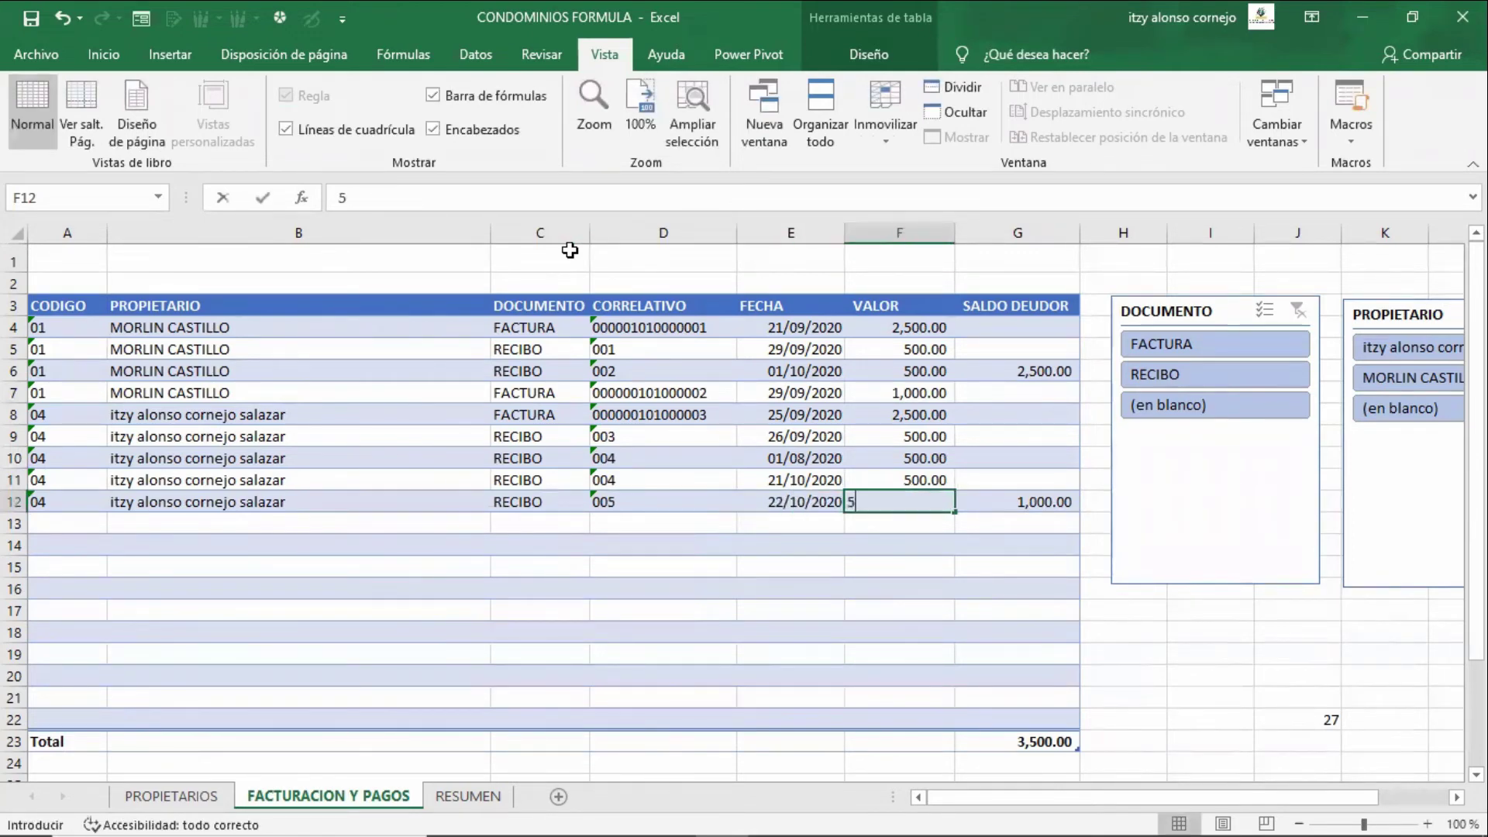
{"action": "key", "text": "Return"}
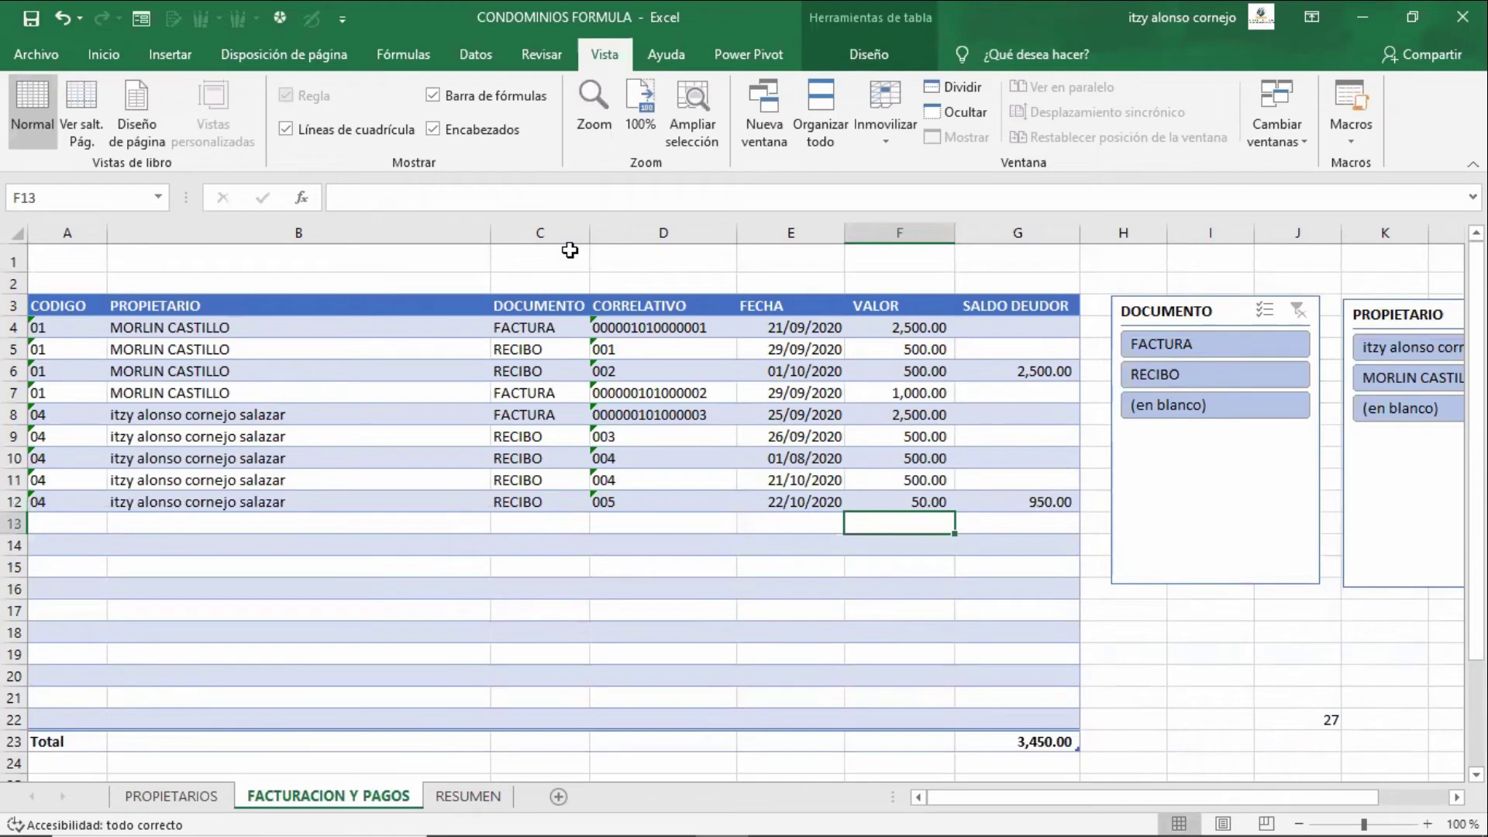
- Inspect the new row's SALDO DEUDOR formula, now showing 950.00, pointing out its FILA part
{"action": "key", "text": "Up"}
{"action": "key", "text": "Right"}
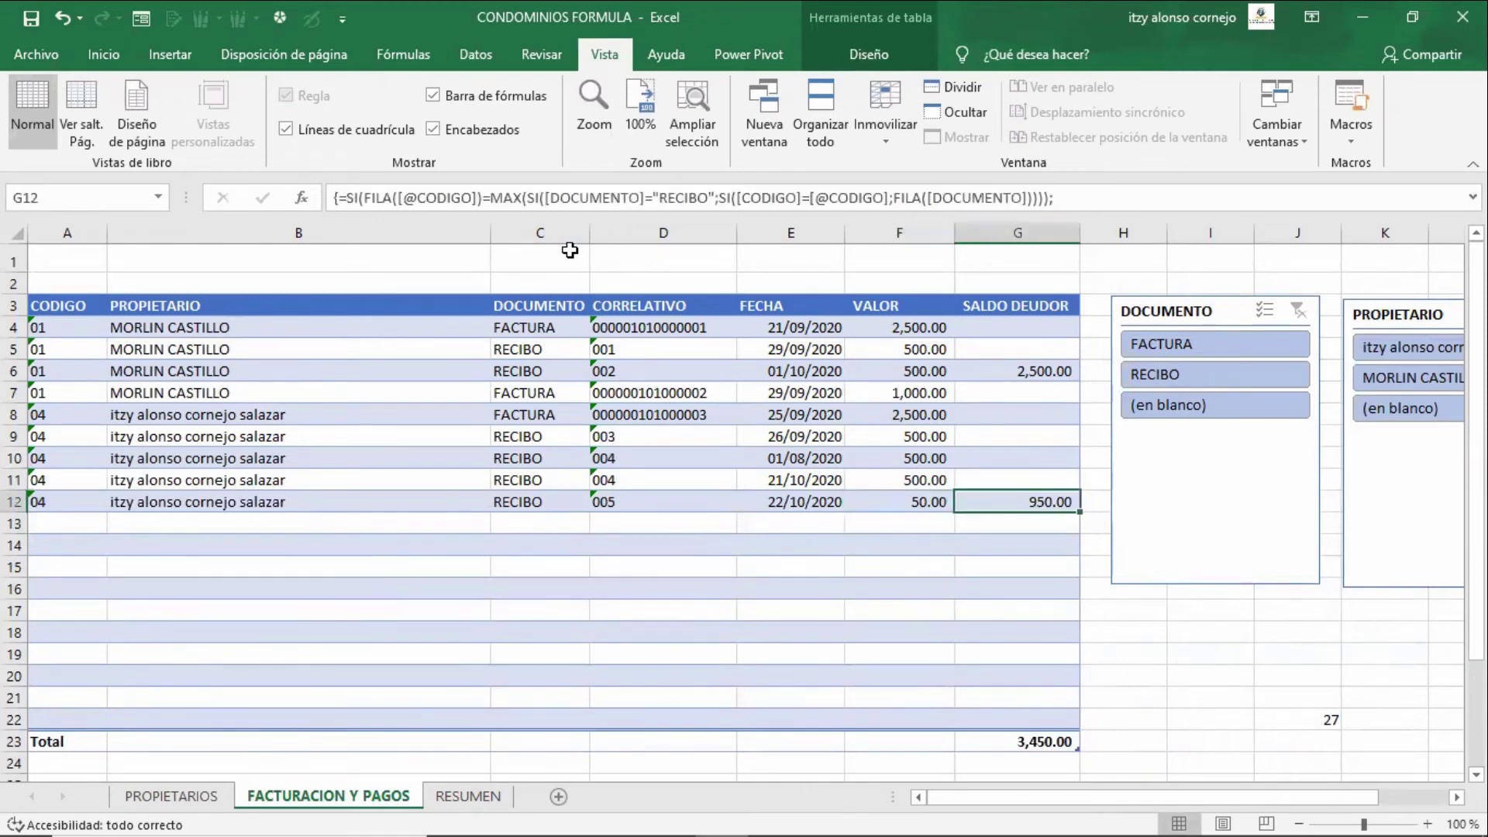
{"action": "key", "text": "F2"}
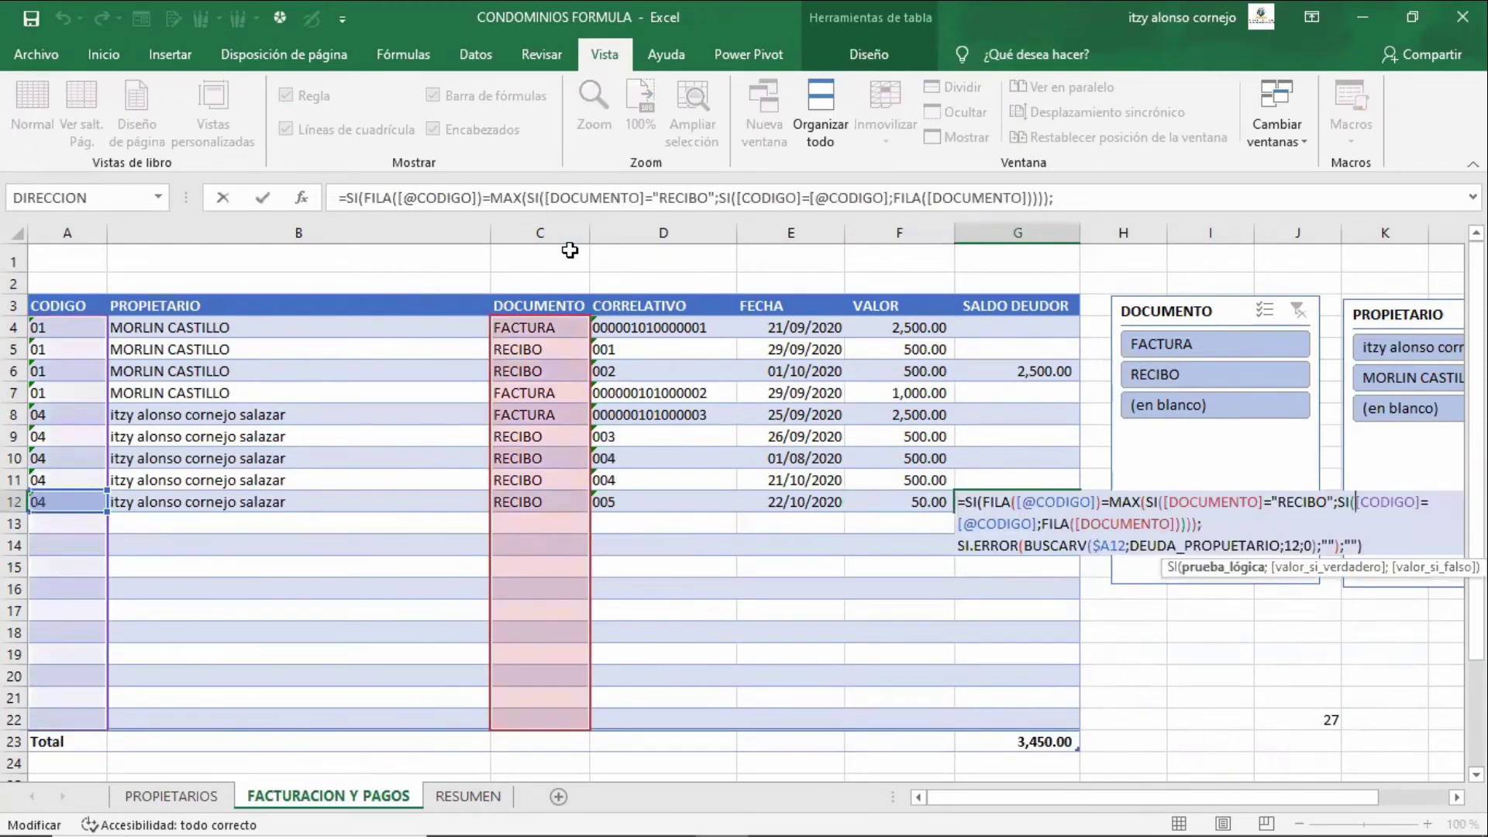
{"action": "key", "text": "Left"}
{"action": "key", "text": "Left"}
{"action": "key", "text": "Left"}
{"action": "key", "text": "Left"}
{"action": "key", "text": "Left"}
{"action": "key", "text": "Left"}
{"action": "key", "text": "Left"}
{"action": "key", "text": "Left"}
{"action": "key", "text": "Left"}
{"action": "key", "text": "Left"}
{"action": "key", "text": "Left"}
{"action": "key", "text": "Left"}
{"action": "key", "text": "Left"}
{"action": "key", "text": "Left"}
{"action": "key", "text": "Left"}
{"action": "key", "text": "Left"}
{"action": "key", "text": "Left"}
{"action": "key", "text": "Left"}
{"action": "key", "text": "Left"}
{"action": "key", "text": "Left"}
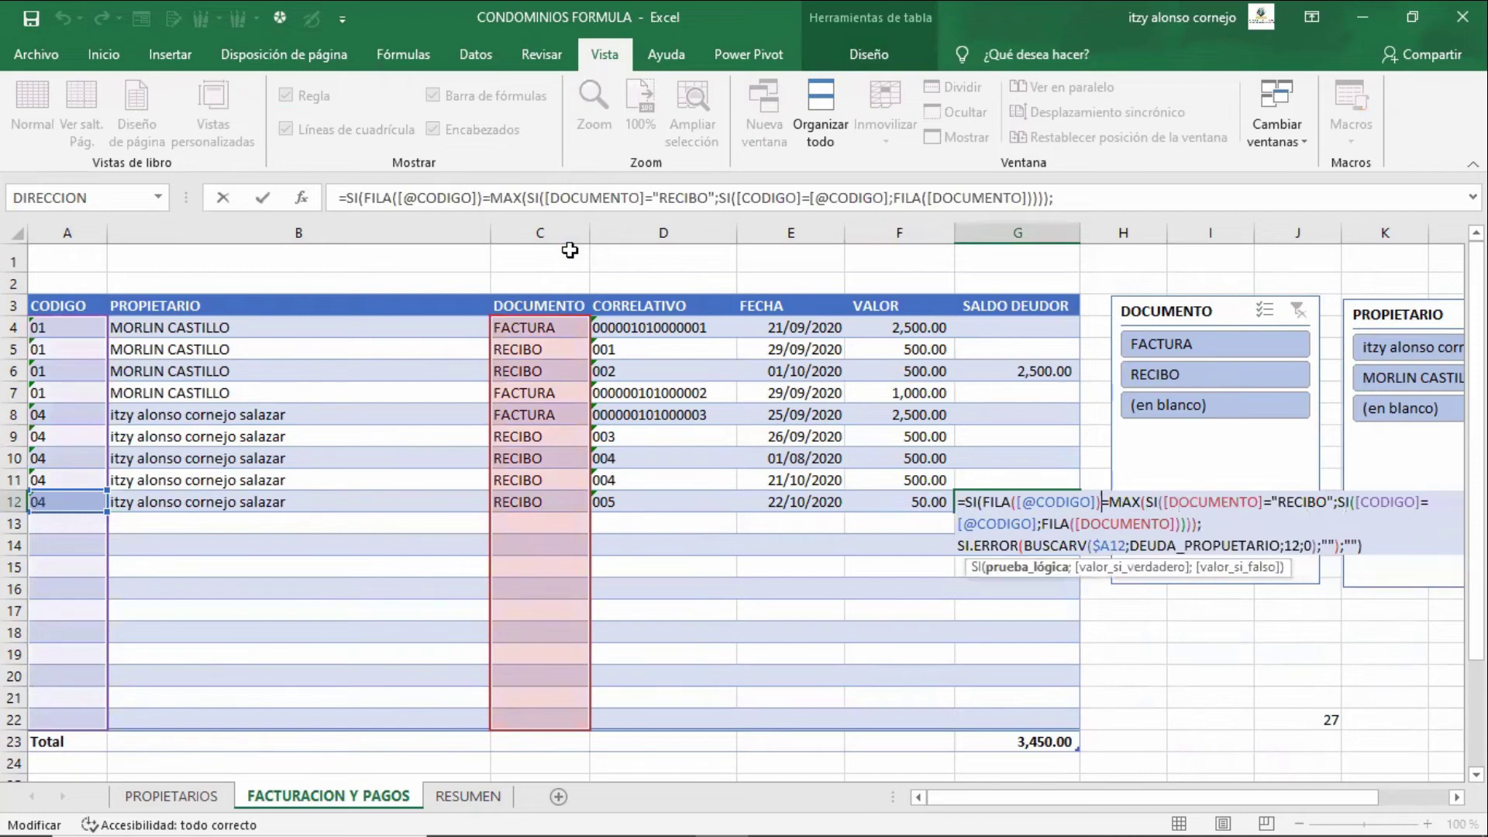
{"action": "key", "text": "shift+Left"}
{"action": "key", "text": "shift+Left"}
{"action": "key", "text": "shift+Left"}
{"action": "key", "text": "shift+Left"}
{"action": "key", "text": "shift+Left"}
{"action": "key", "text": "shift+Left"}
{"action": "key", "text": "shift+Left"}
{"action": "key", "text": "shift+Left"}
{"action": "key", "text": "shift+Left"}
{"action": "key", "text": "shift+Left"}
{"action": "key", "text": "shift+Left"}
{"action": "key", "text": "shift+Left"}
{"action": "key", "text": "shift+Left"}
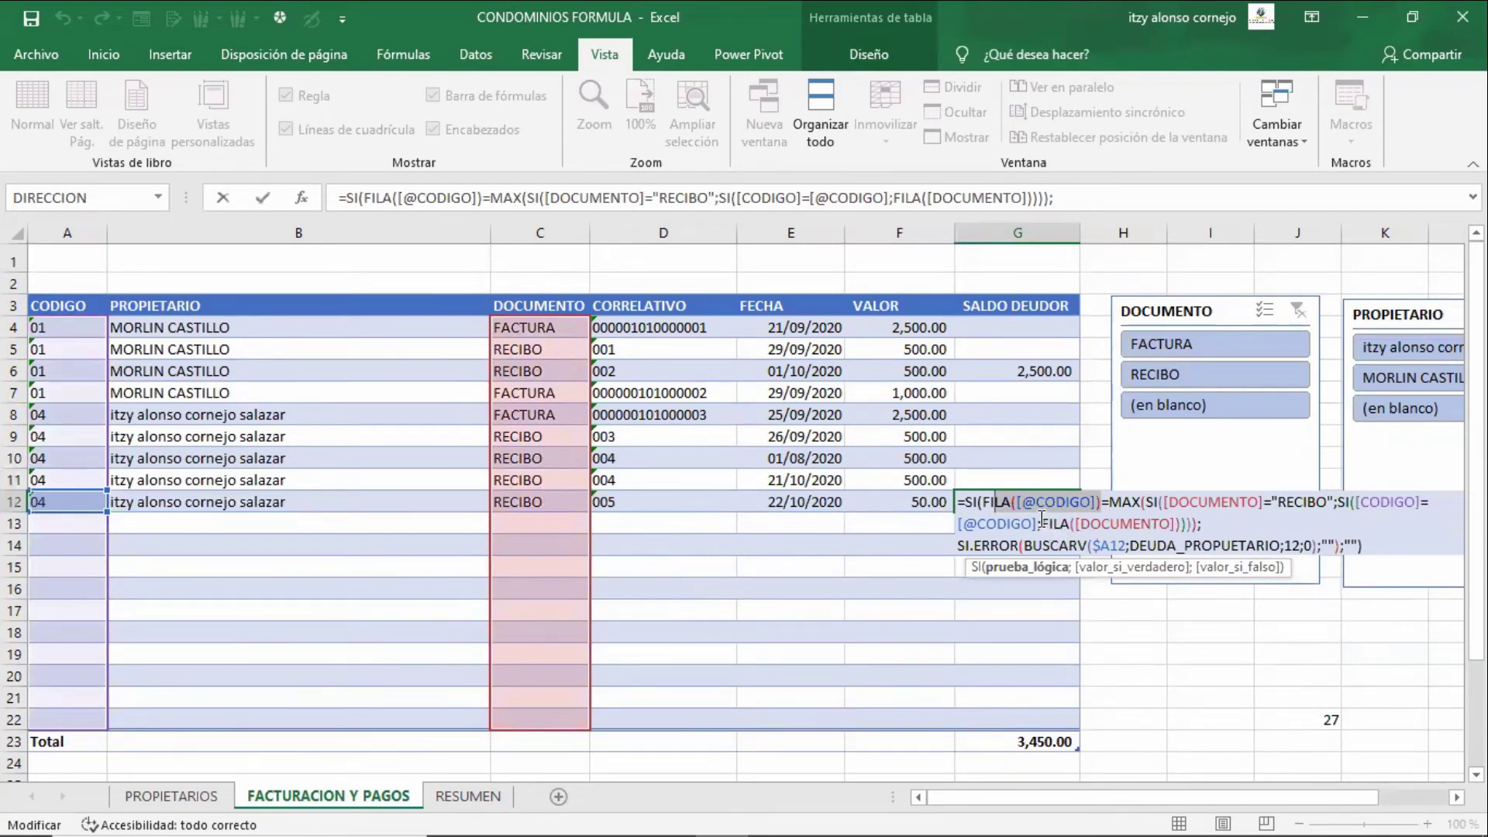
- Review G12's FILA and BUSCARV parts, then commit it as an array formula showing 950.00
{"action": "left_click_drag", "start_coordinate": [1039, 524], "coordinate": [1179, 524]}
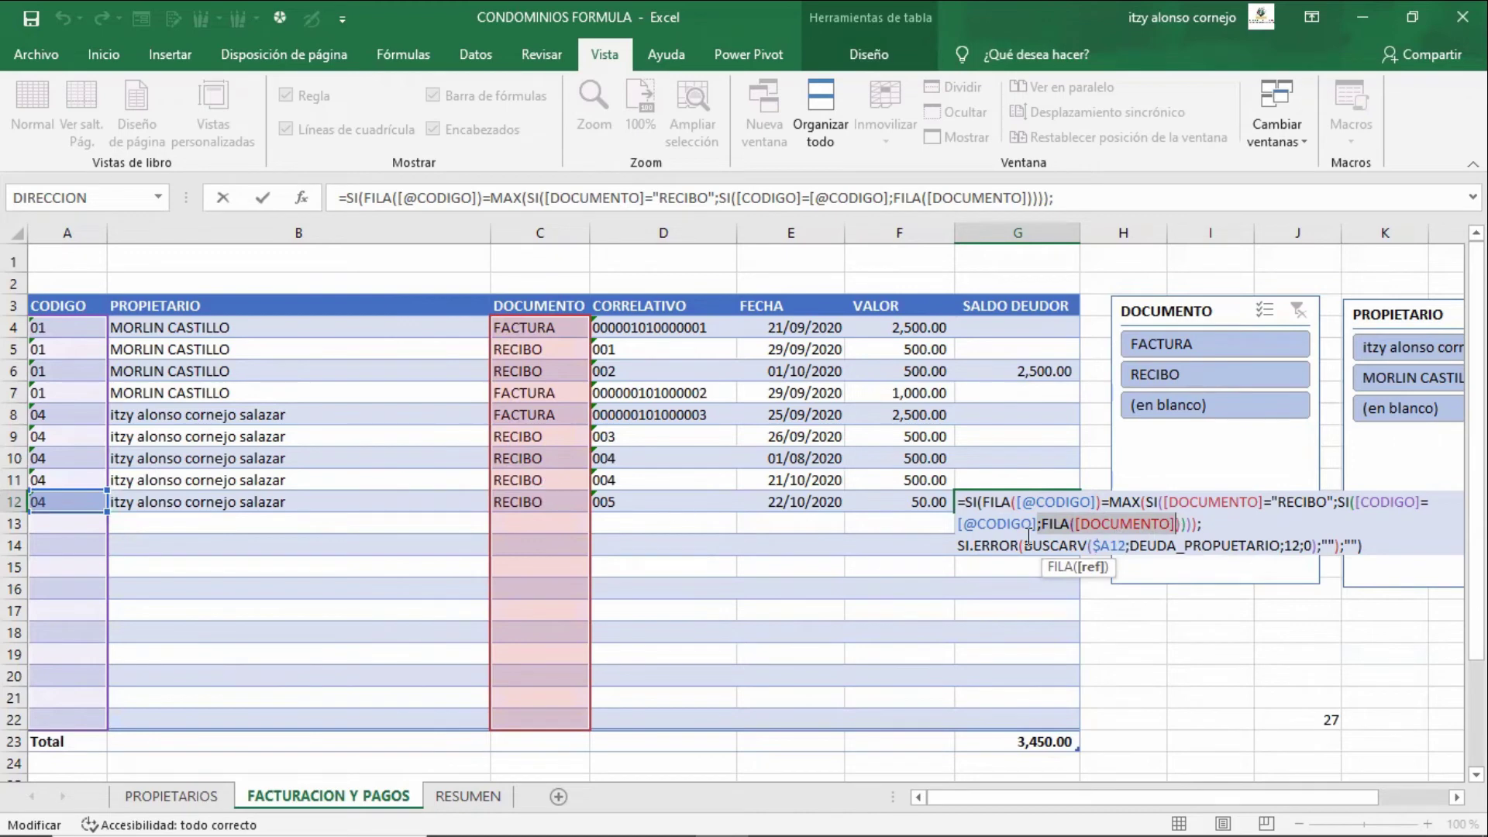
{"action": "left_click_drag", "start_coordinate": [1025, 545], "coordinate": [1353, 545]}
{"action": "key", "text": "ctrl+shift+Return"}
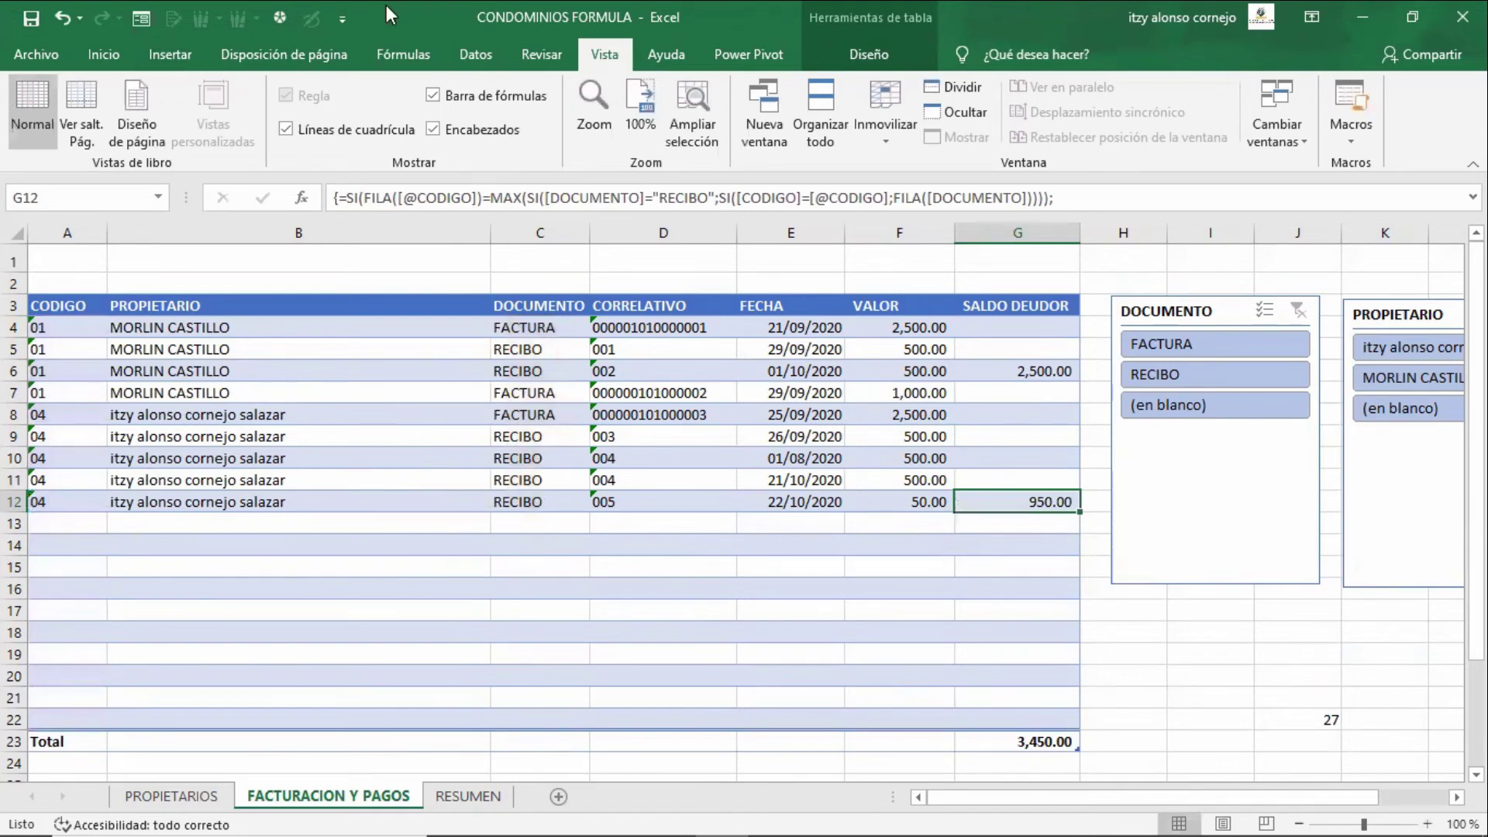
- Hide the row/column headings and gridlines on FACTURACION Y PAGOS, keeping the formula bar
{"action": "left_click", "coordinate": [448, 95]}
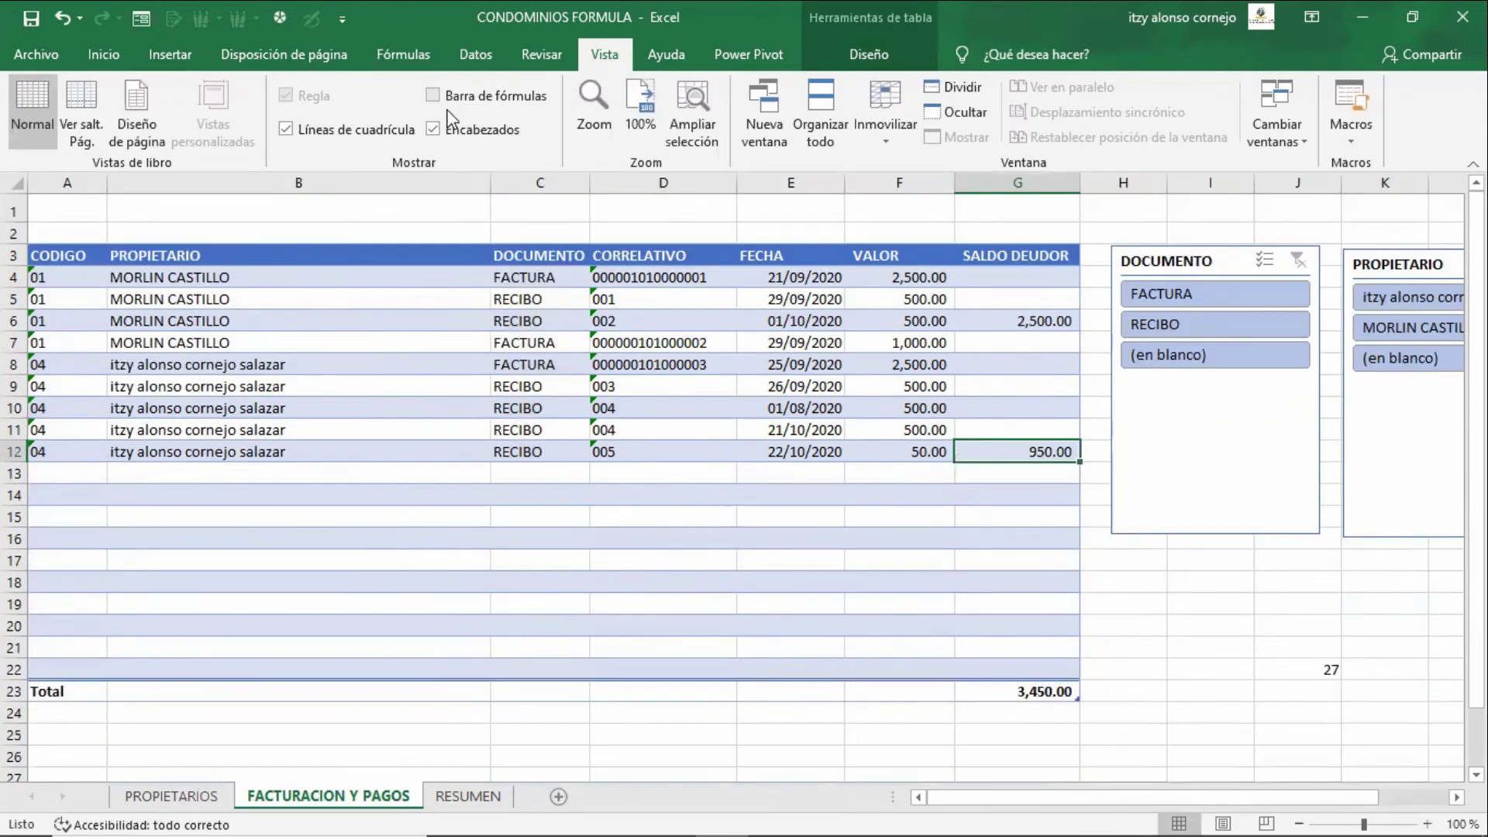
{"action": "left_click", "coordinate": [462, 95]}
{"action": "left_click", "coordinate": [455, 130]}
{"action": "left_click", "coordinate": [361, 127]}
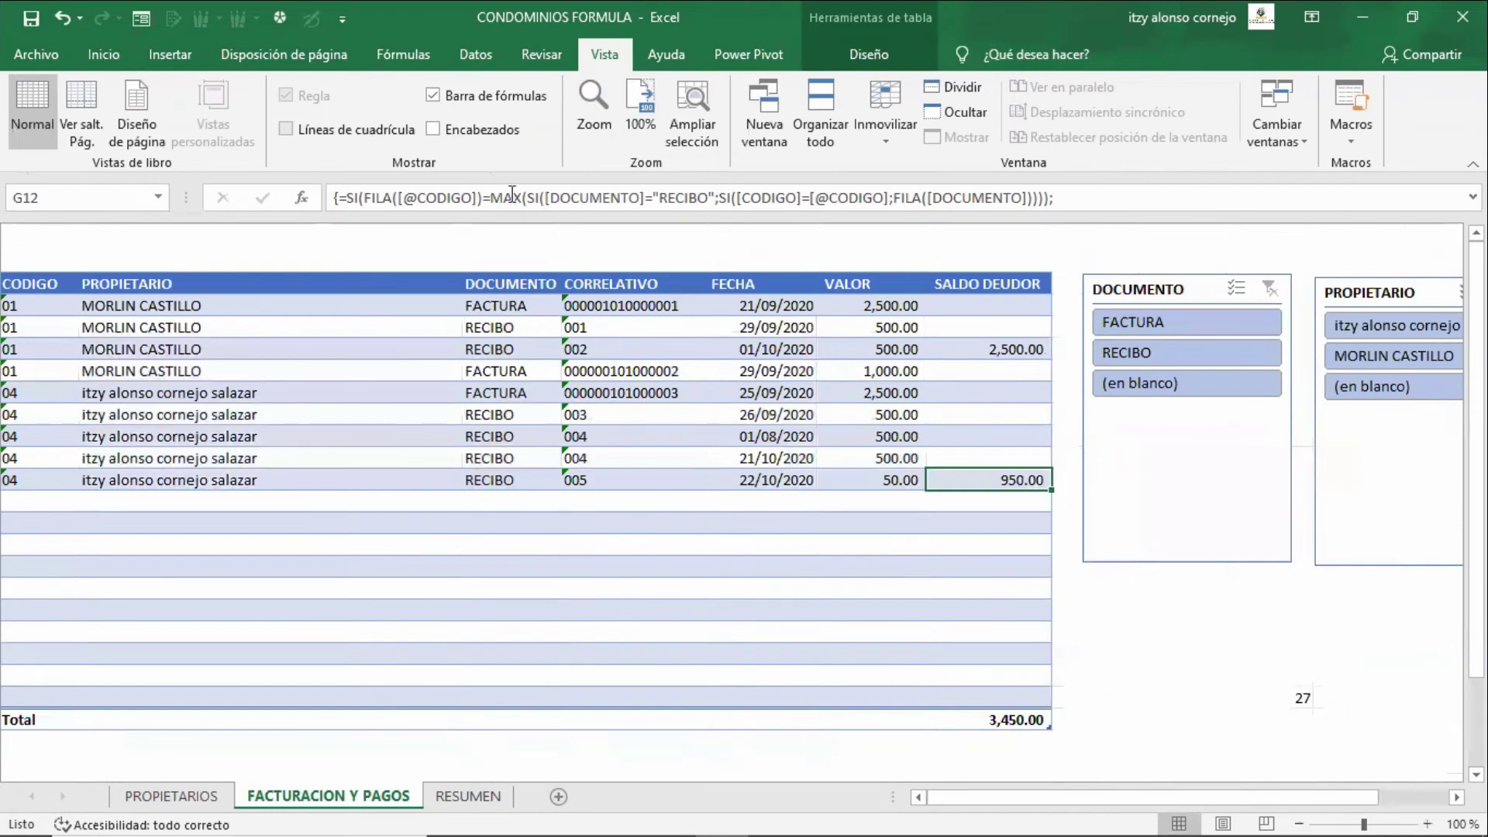
{"action": "left_click", "coordinate": [901, 474]}
- Move the DOCUMENTO and PROPIETARIO slicers slightly left beside the table
{"action": "left_click", "coordinate": [1179, 469]}
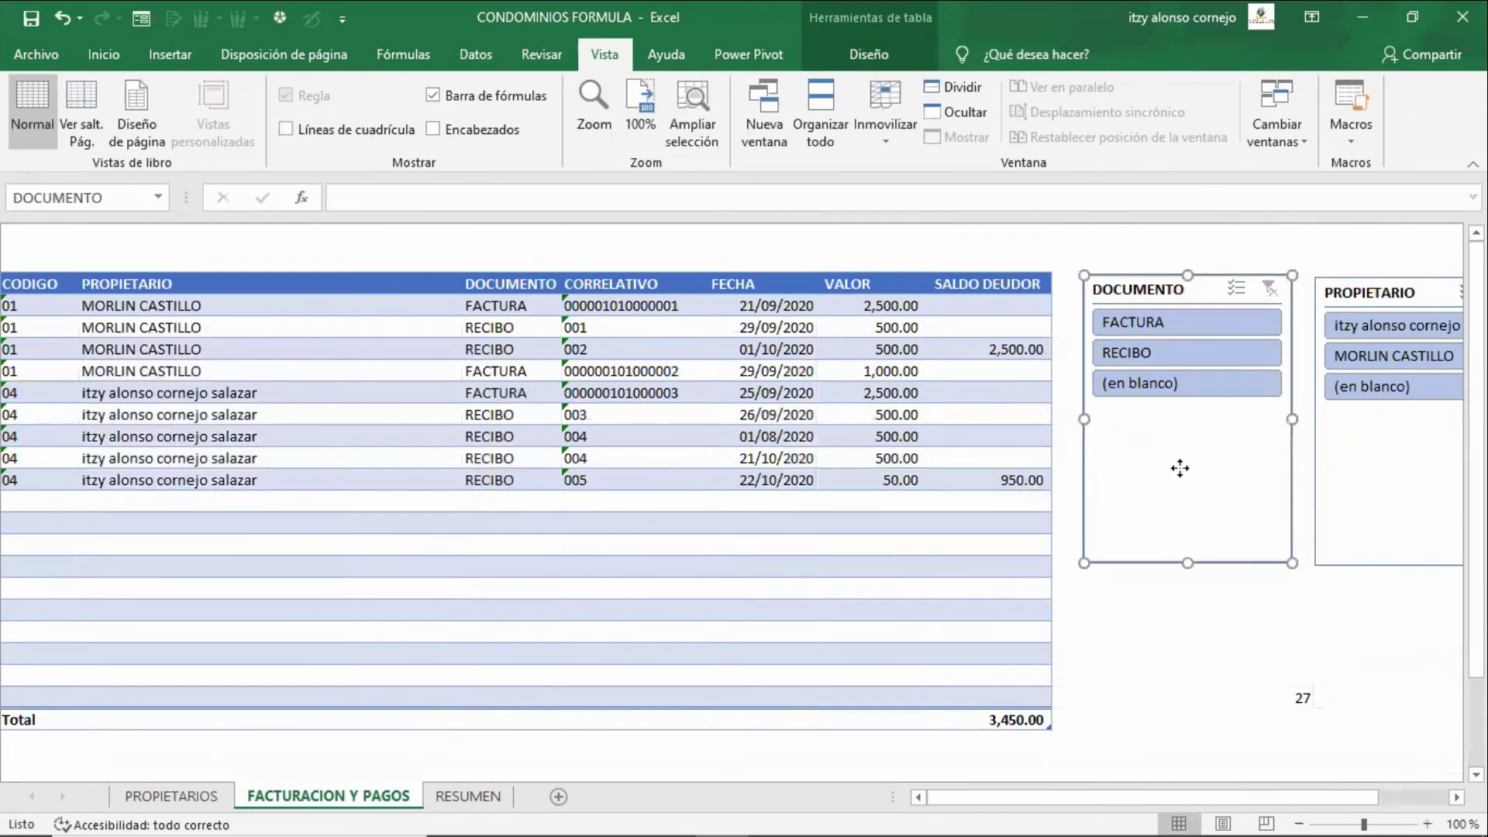
{"action": "left_click_drag", "start_coordinate": [1180, 468], "coordinate": [1166, 470]}
{"action": "left_click_drag", "start_coordinate": [1374, 482], "coordinate": [1356, 481]}
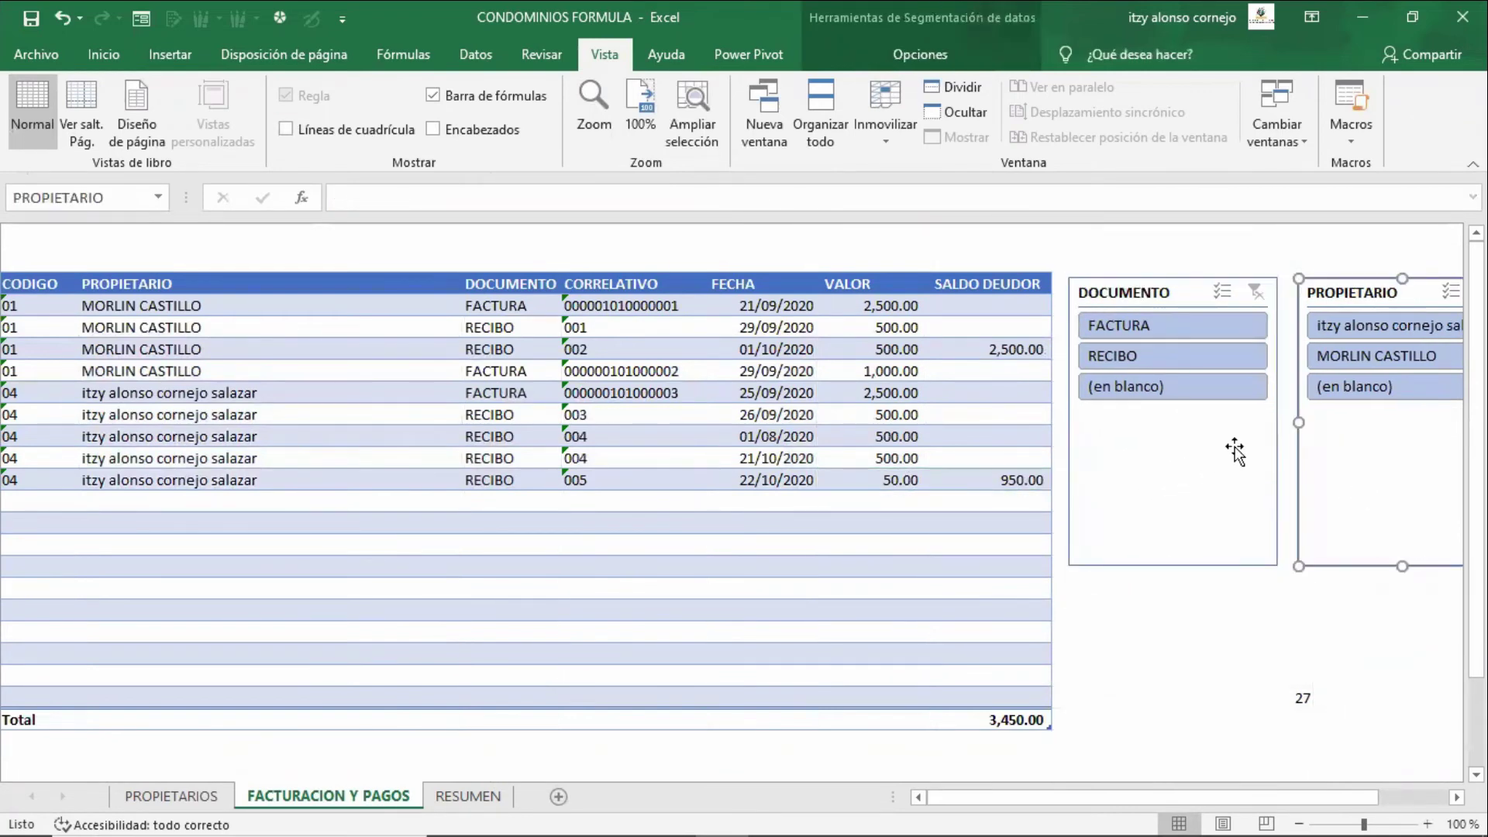
- Test the slicers with RECIBO, FACTURA, owners 04 and 01, then clear all filters
{"action": "left_click", "coordinate": [1160, 362]}
{"action": "left_click", "coordinate": [1170, 330]}
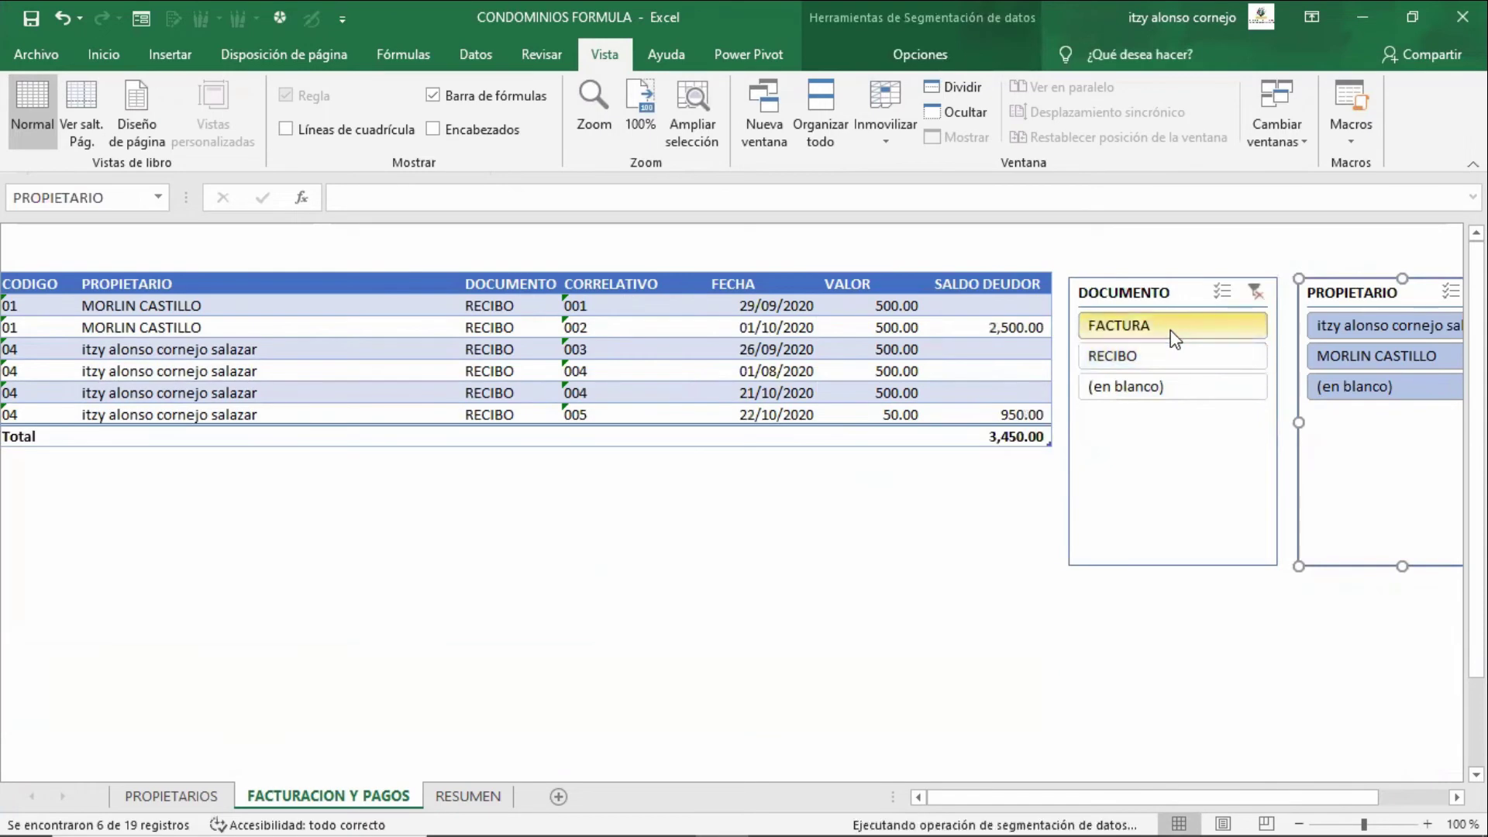
{"action": "left_click", "coordinate": [1251, 300]}
{"action": "left_click", "coordinate": [1341, 324]}
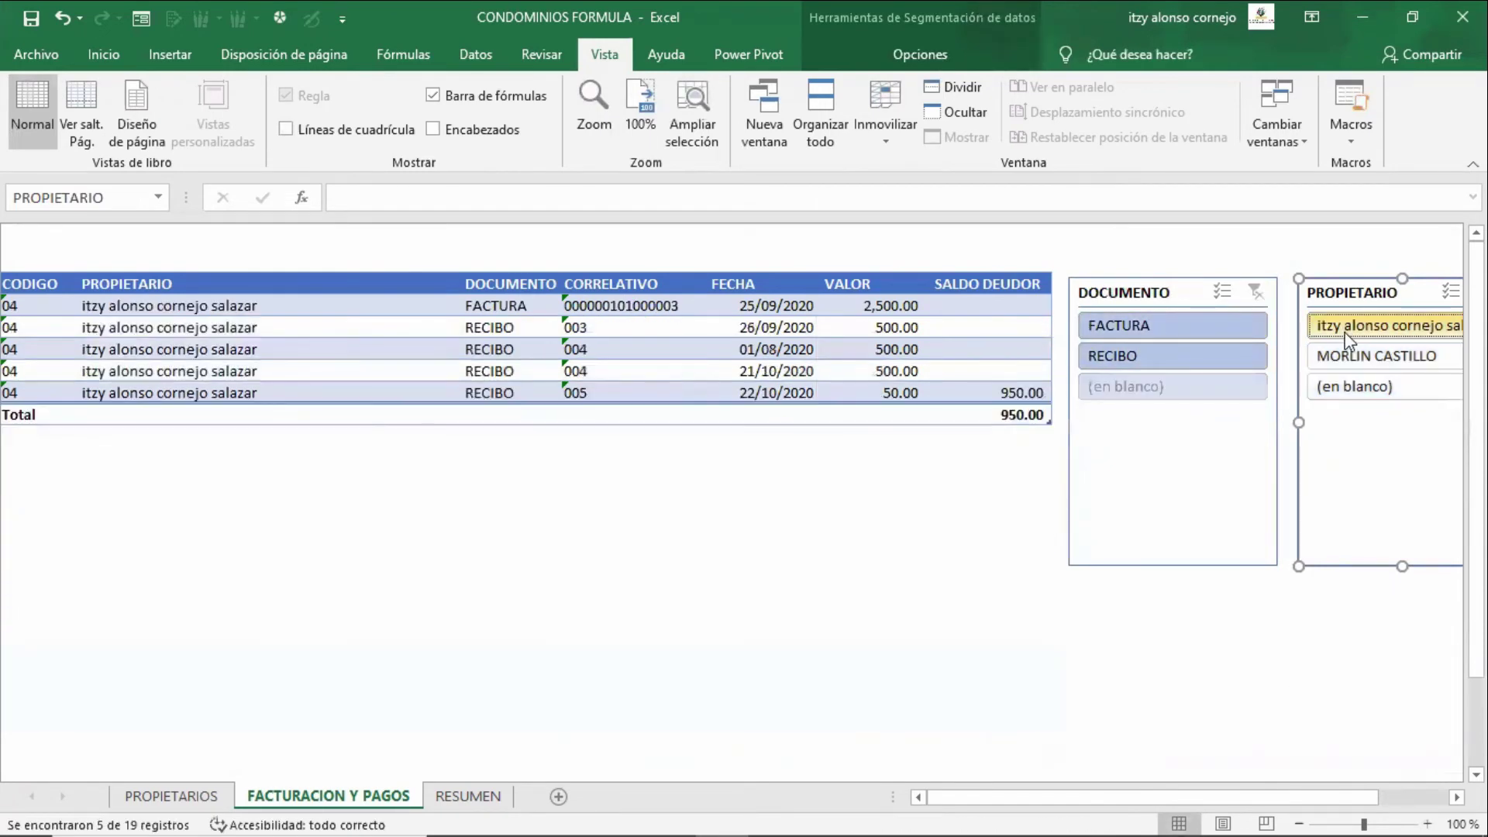
{"action": "left_click", "coordinate": [1377, 358]}
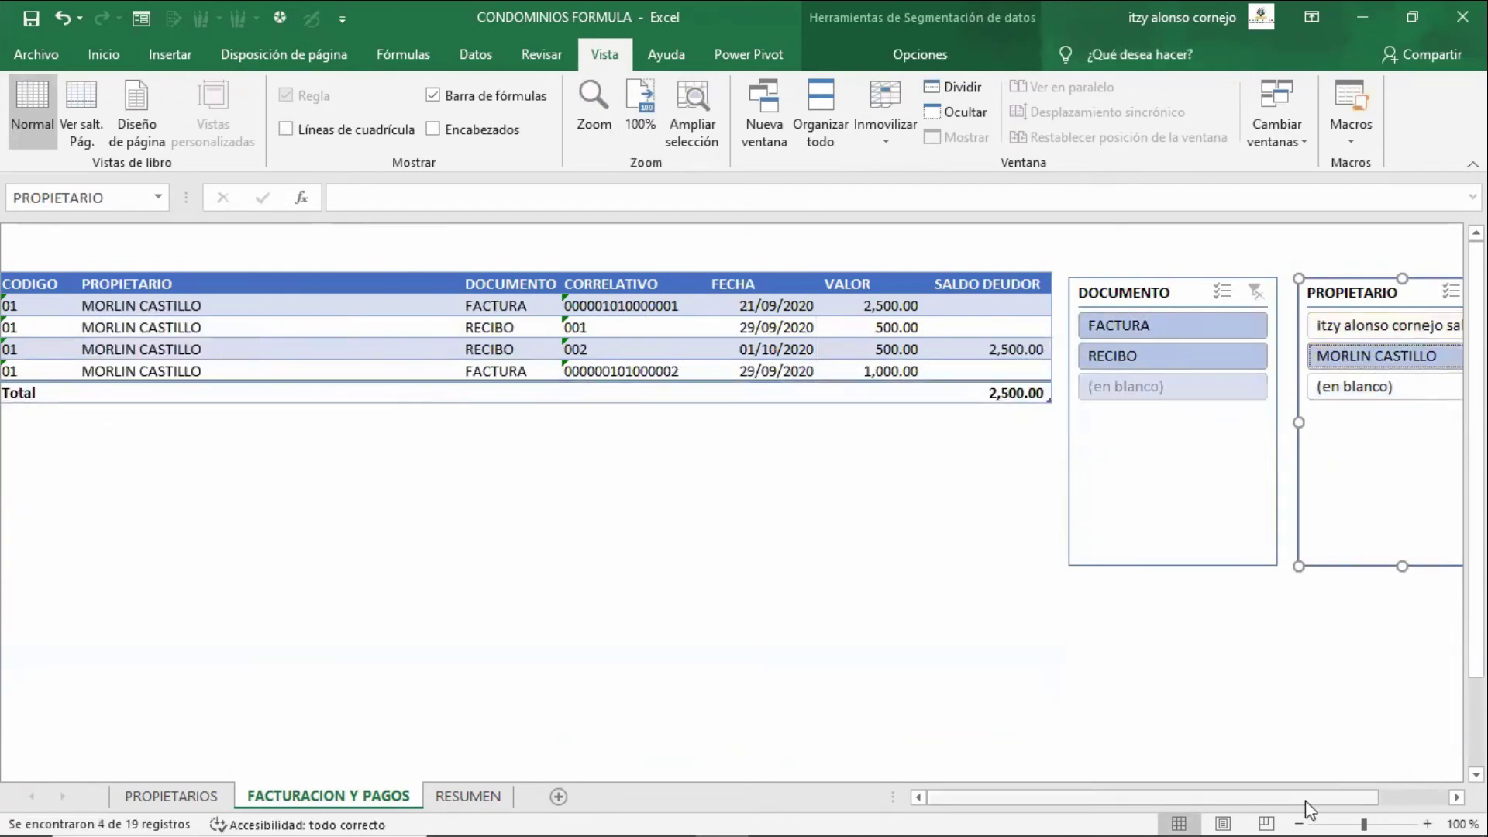
{"action": "left_click_drag", "start_coordinate": [1386, 811], "coordinate": [1446, 812]}
{"action": "left_click", "coordinate": [1023, 292]}
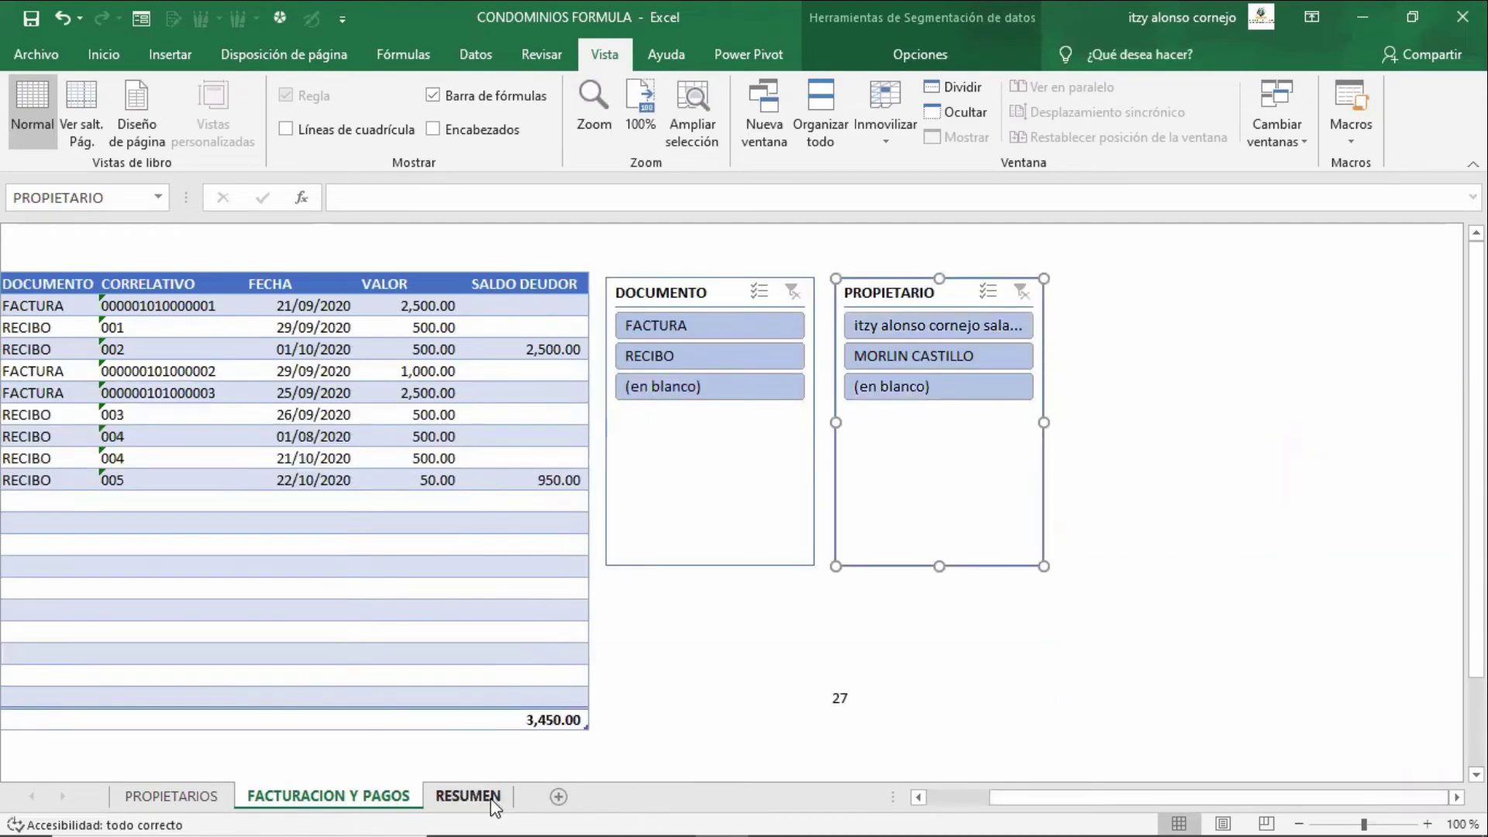
- On RESUMEN, review owner 01's TOTAL and ENERO formulas and the AÑO value 2020
{"action": "left_click", "coordinate": [468, 796]}
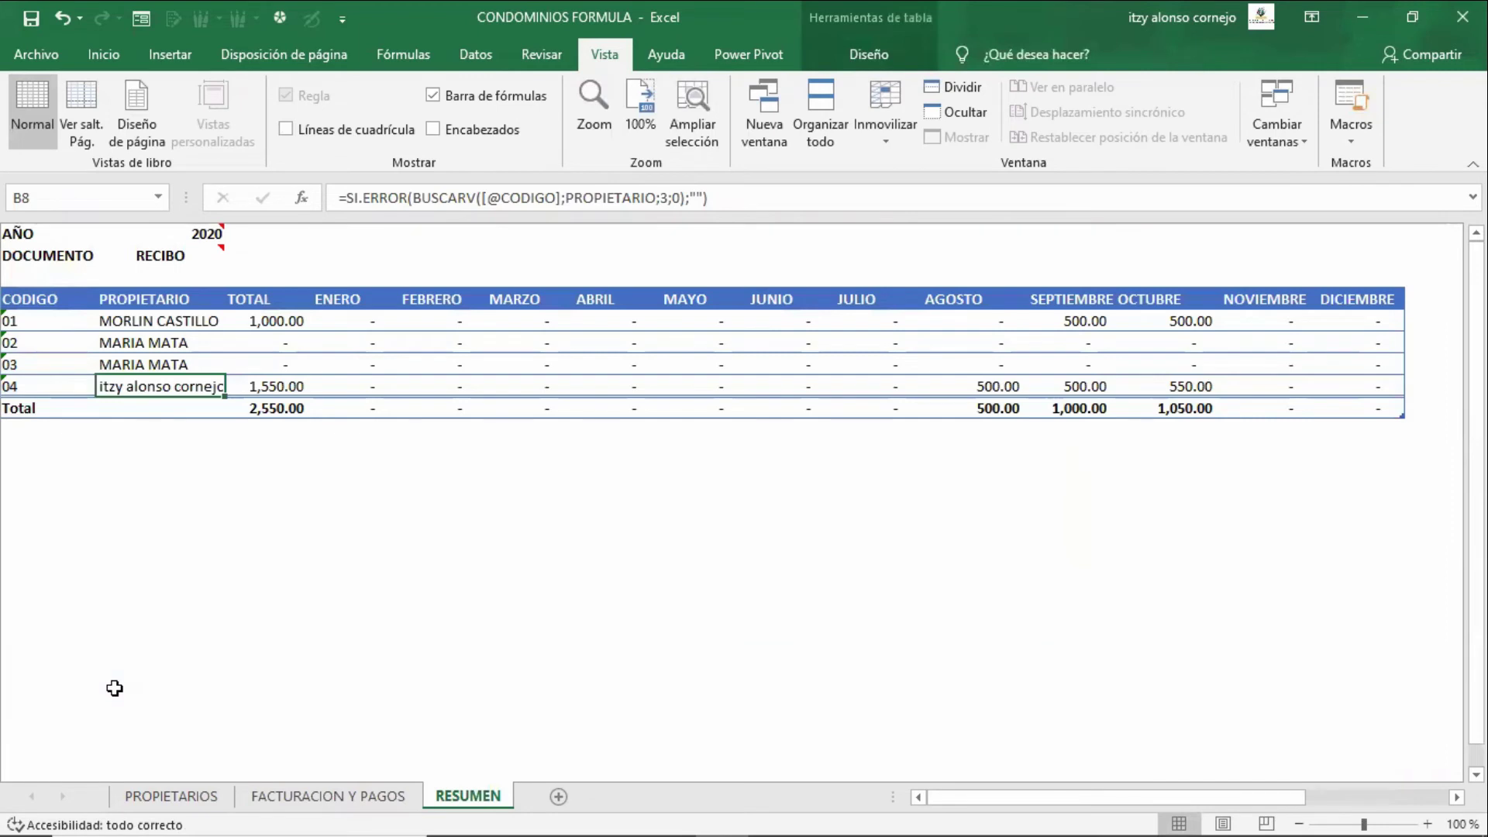
{"action": "key", "text": "Up"}
{"action": "key", "text": "Right"}
{"action": "key", "text": "Up"}
{"action": "key", "text": "Up"}
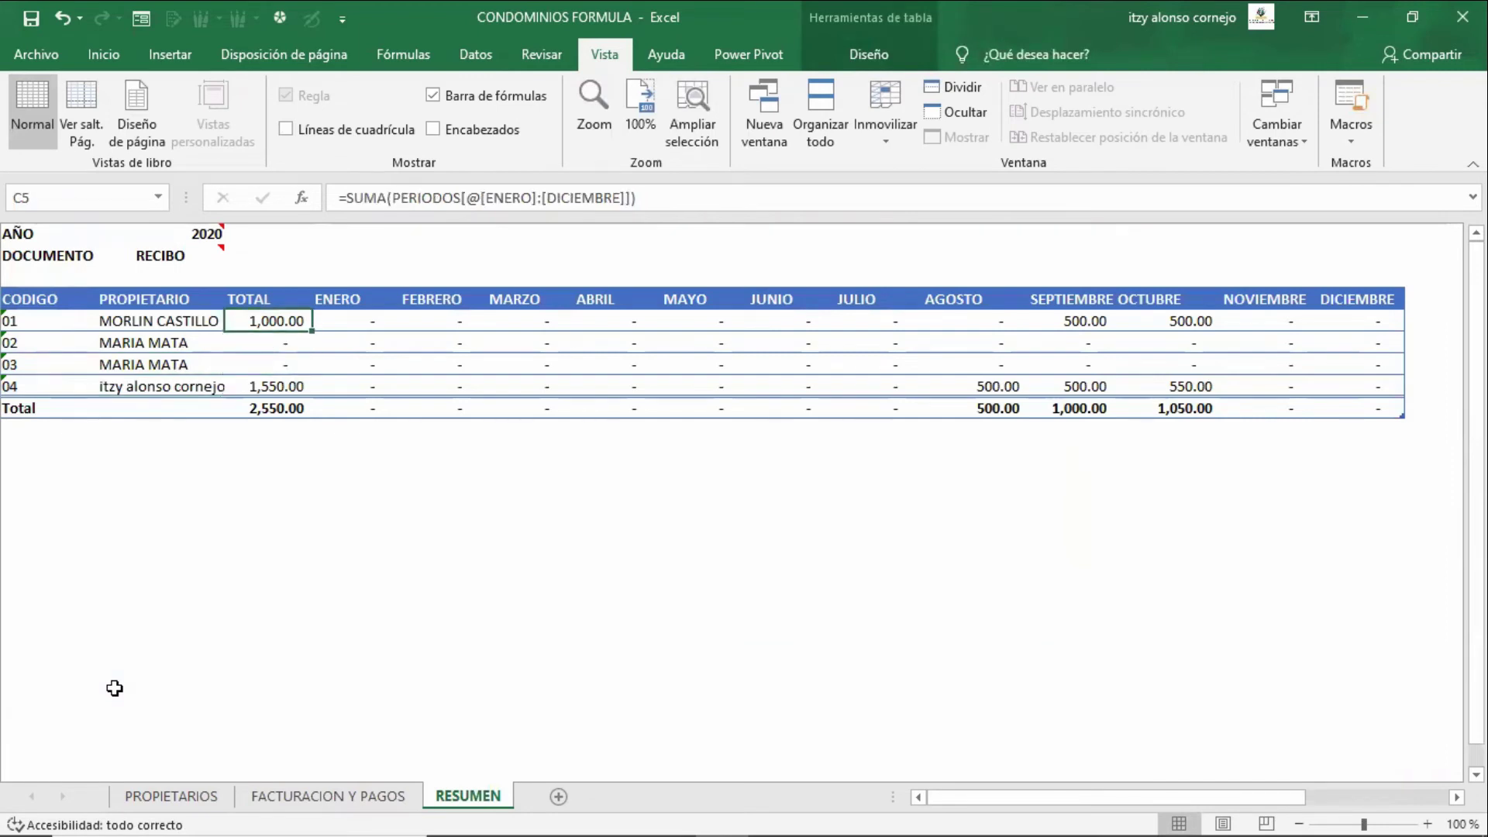
{"action": "key", "text": "Right"}
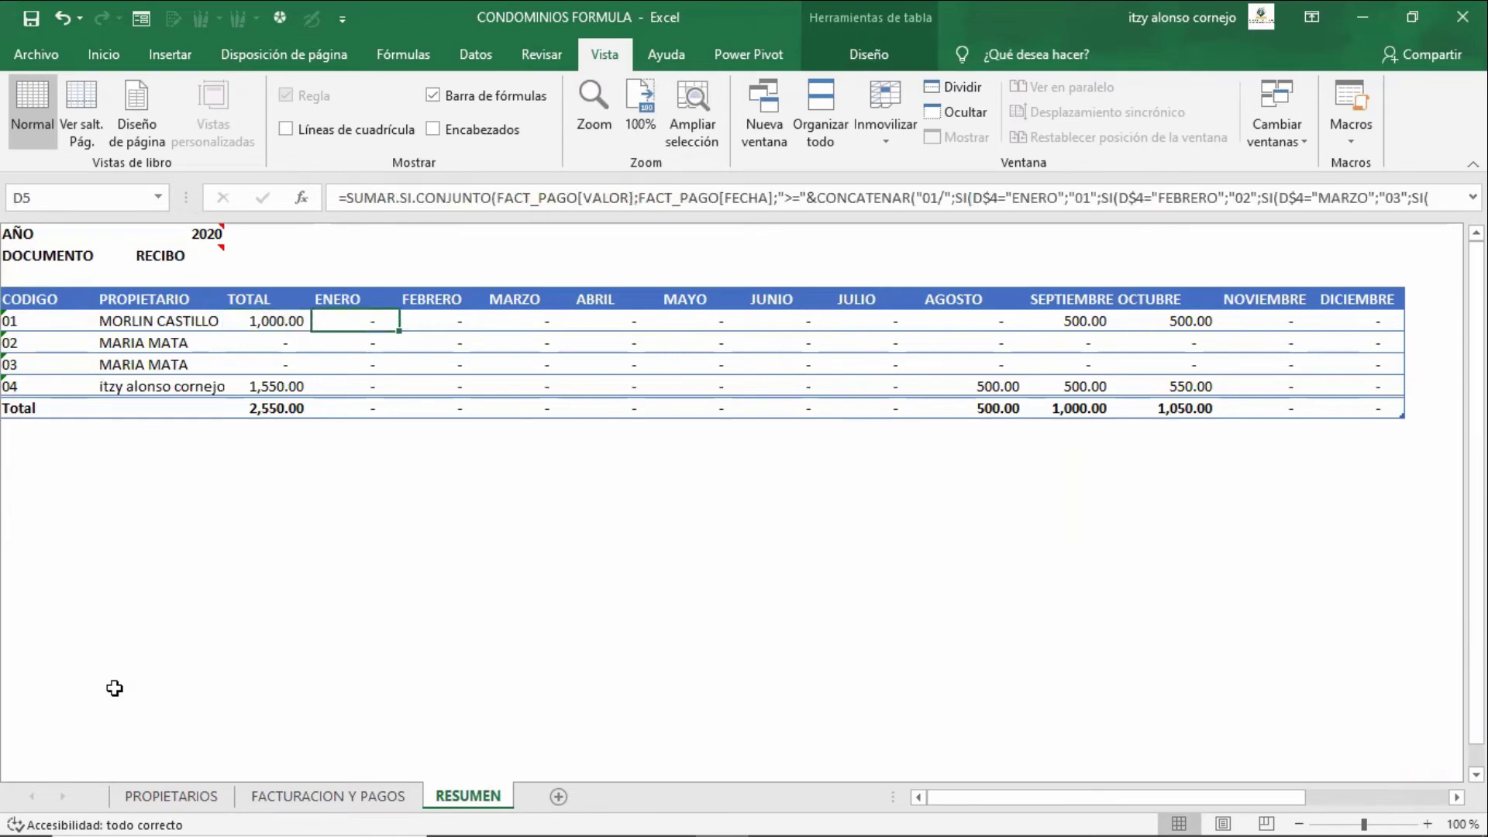
{"action": "key", "text": "Up"}
{"action": "key", "text": "Up"}
{"action": "key", "text": "Up"}
{"action": "key", "text": "Up"}
{"action": "key", "text": "Left"}
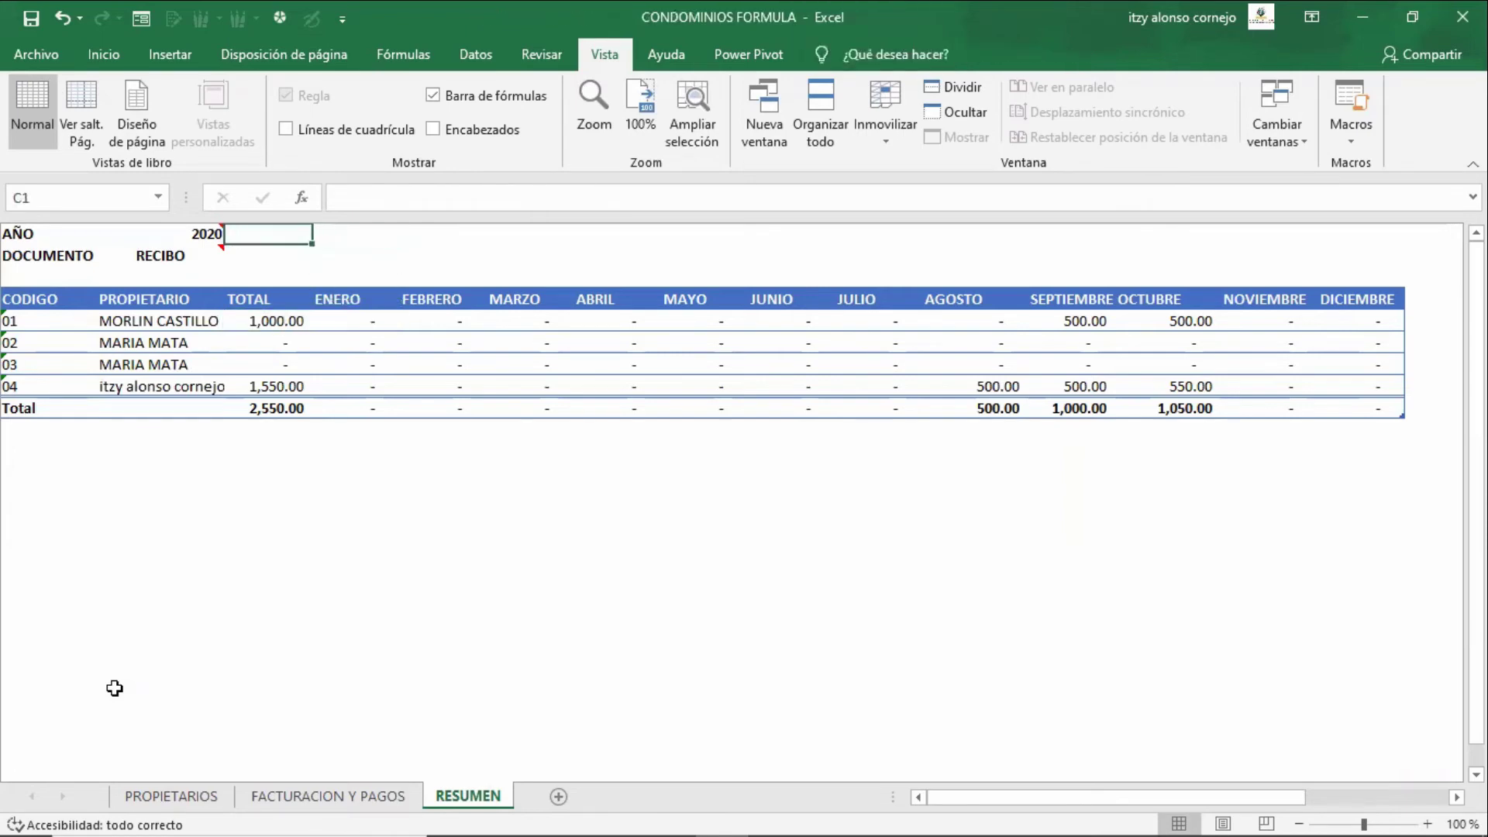
{"action": "key", "text": "Left"}
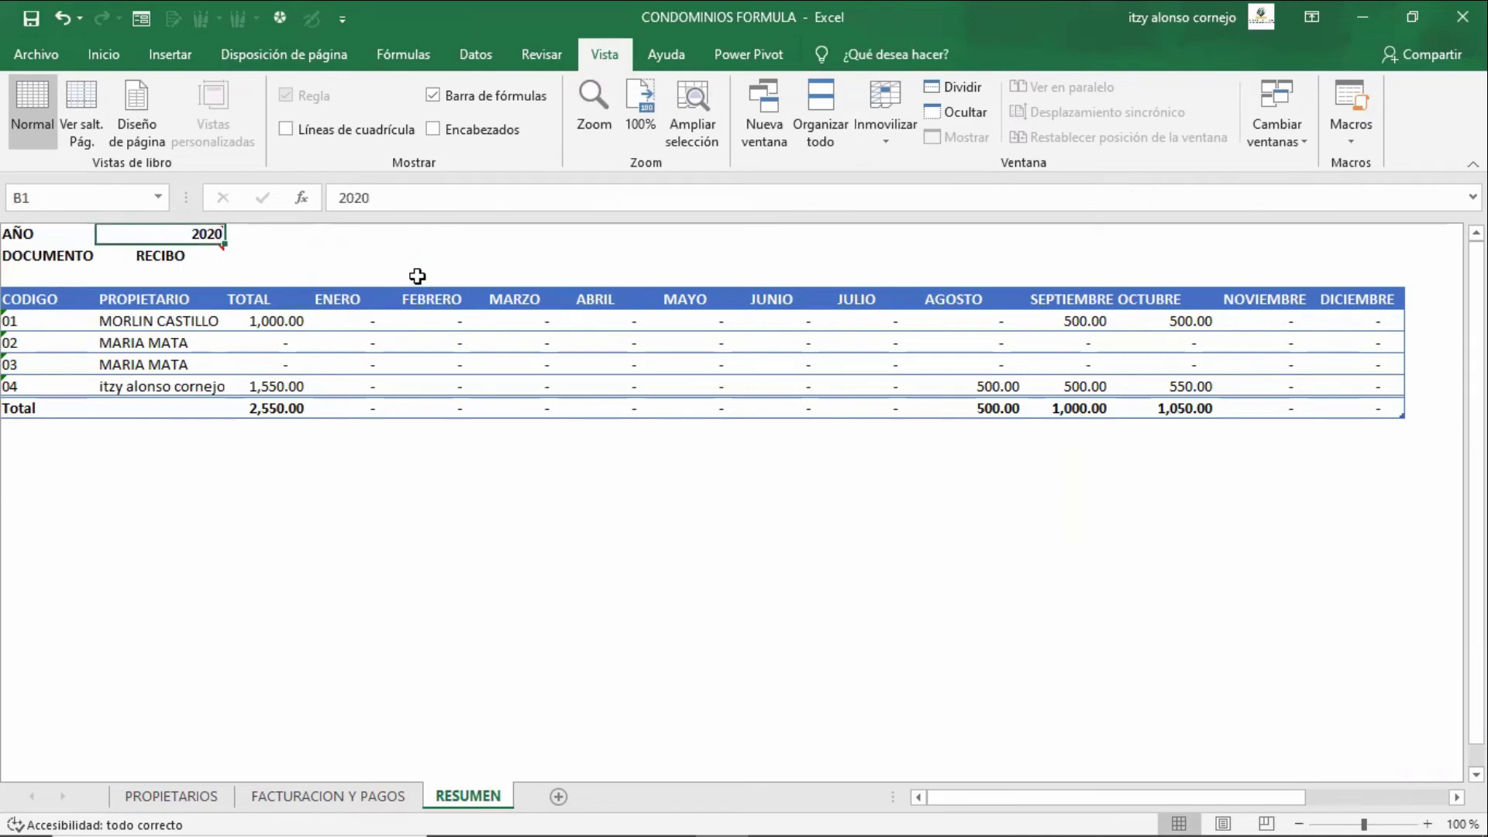
- Set the B2 document type to FACTURA, giving a 6,000.00 September total
{"action": "left_click", "coordinate": [222, 257]}
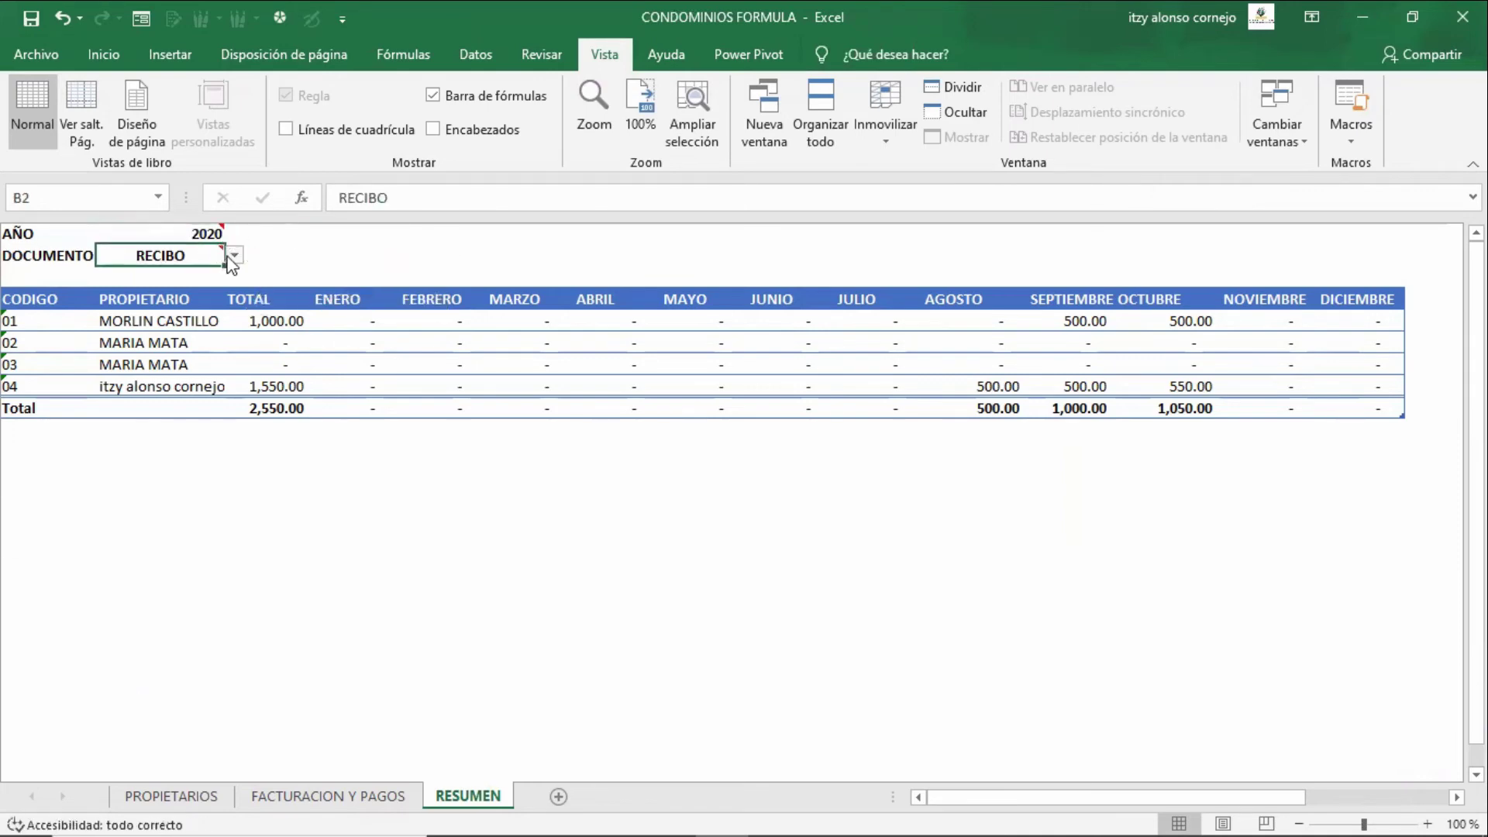
{"action": "left_click", "coordinate": [234, 256]}
{"action": "left_click", "coordinate": [218, 272]}
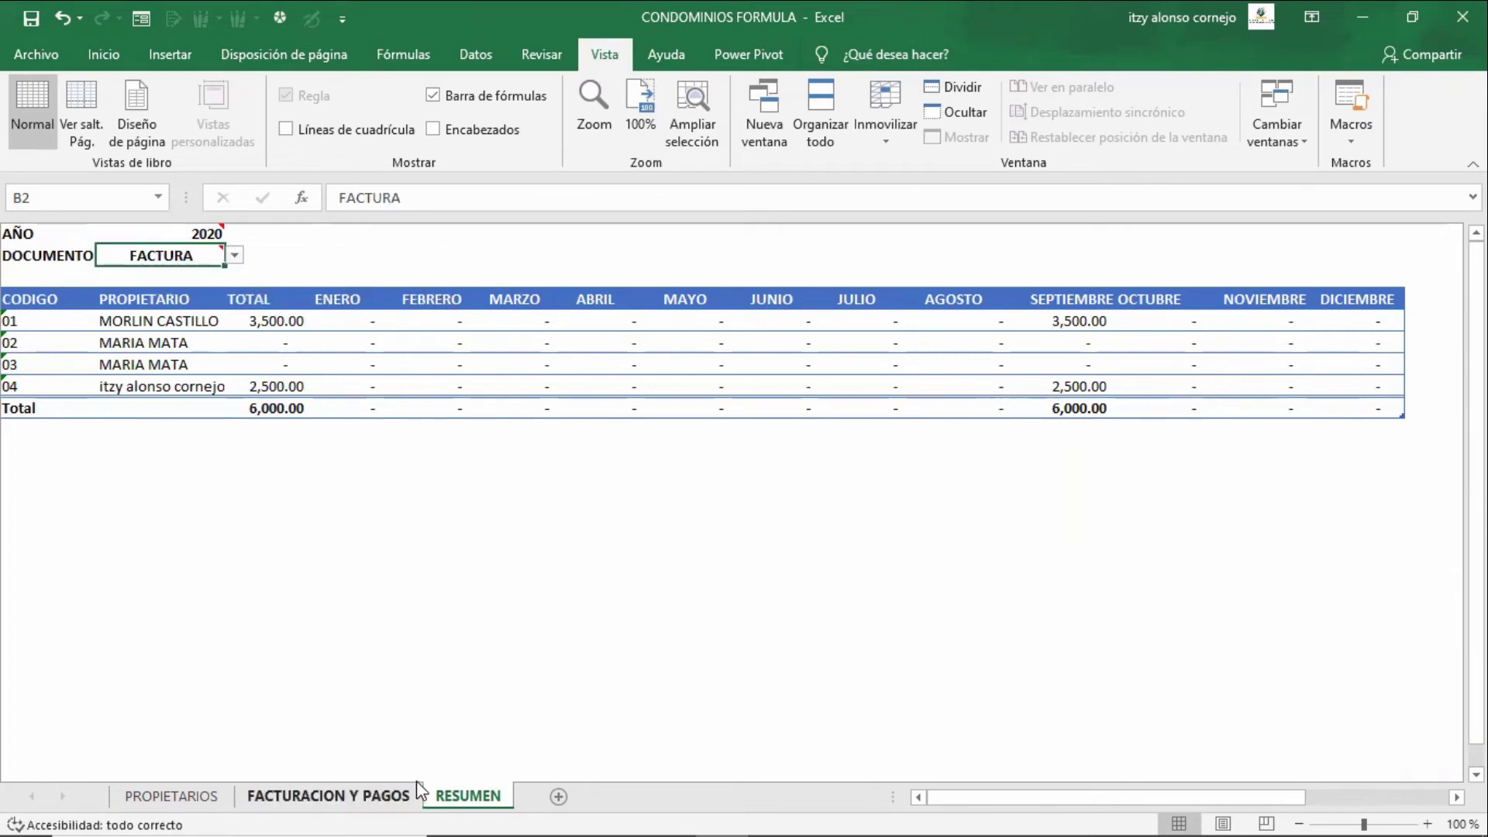
- Filter the records to FACTURA and select amounts F4:F6 to compare their sum with RESUMEN
{"action": "left_click", "coordinate": [373, 799]}
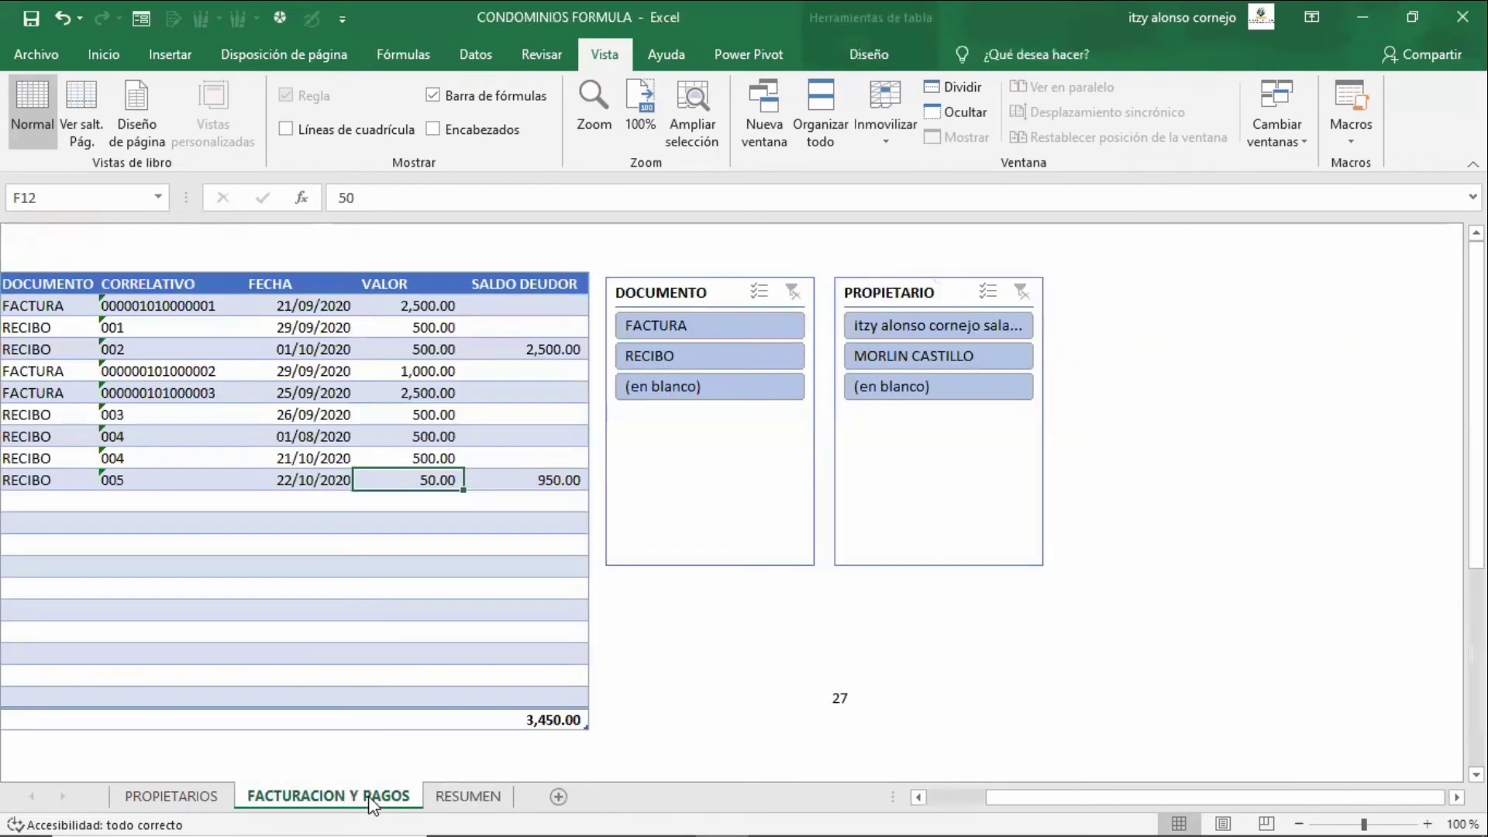
{"action": "left_click", "coordinate": [686, 321]}
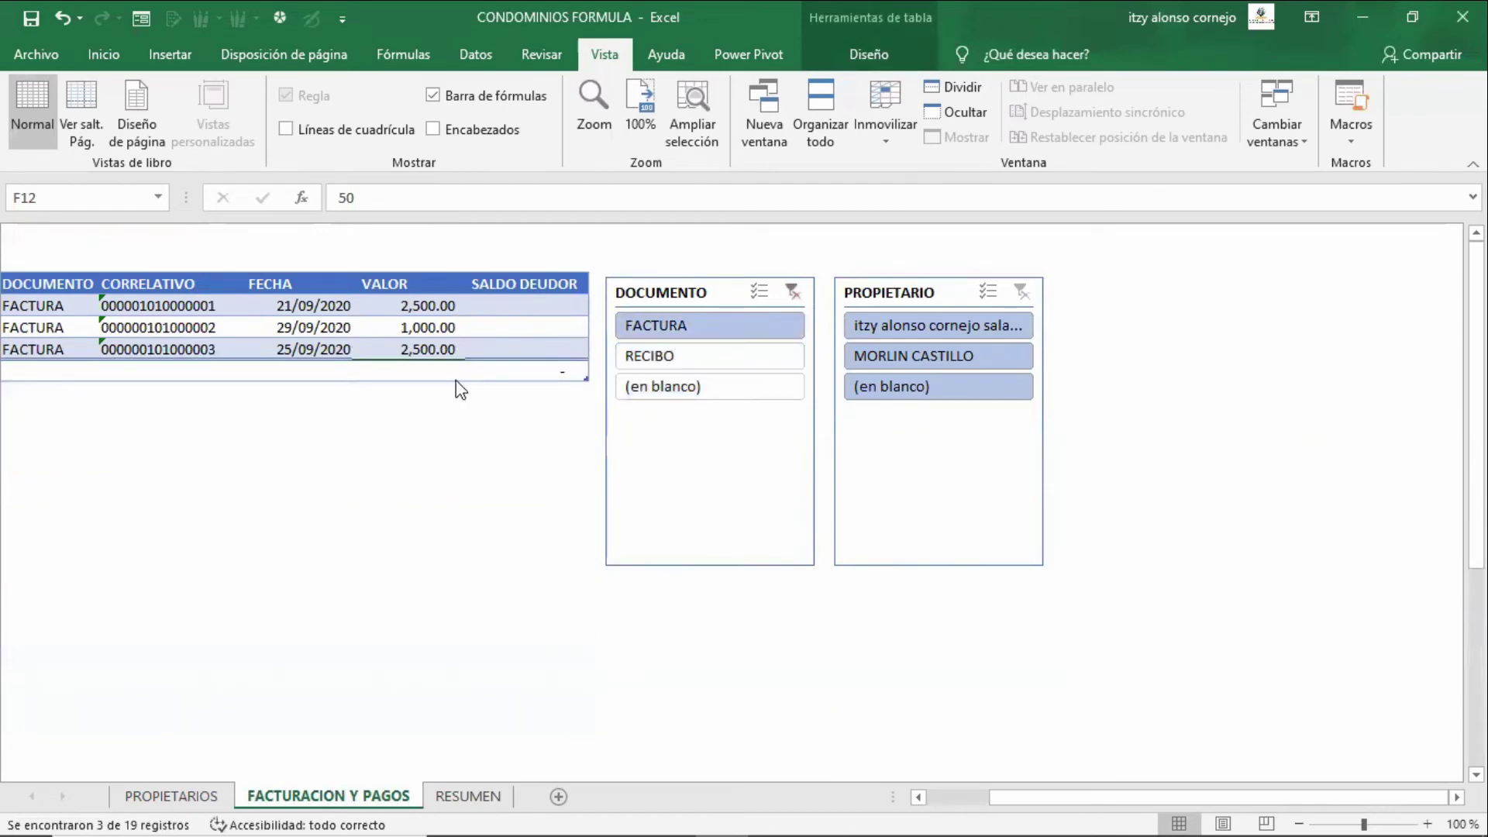
{"action": "key", "text": "ctrl+a"}
{"action": "left_click", "coordinate": [425, 314]}
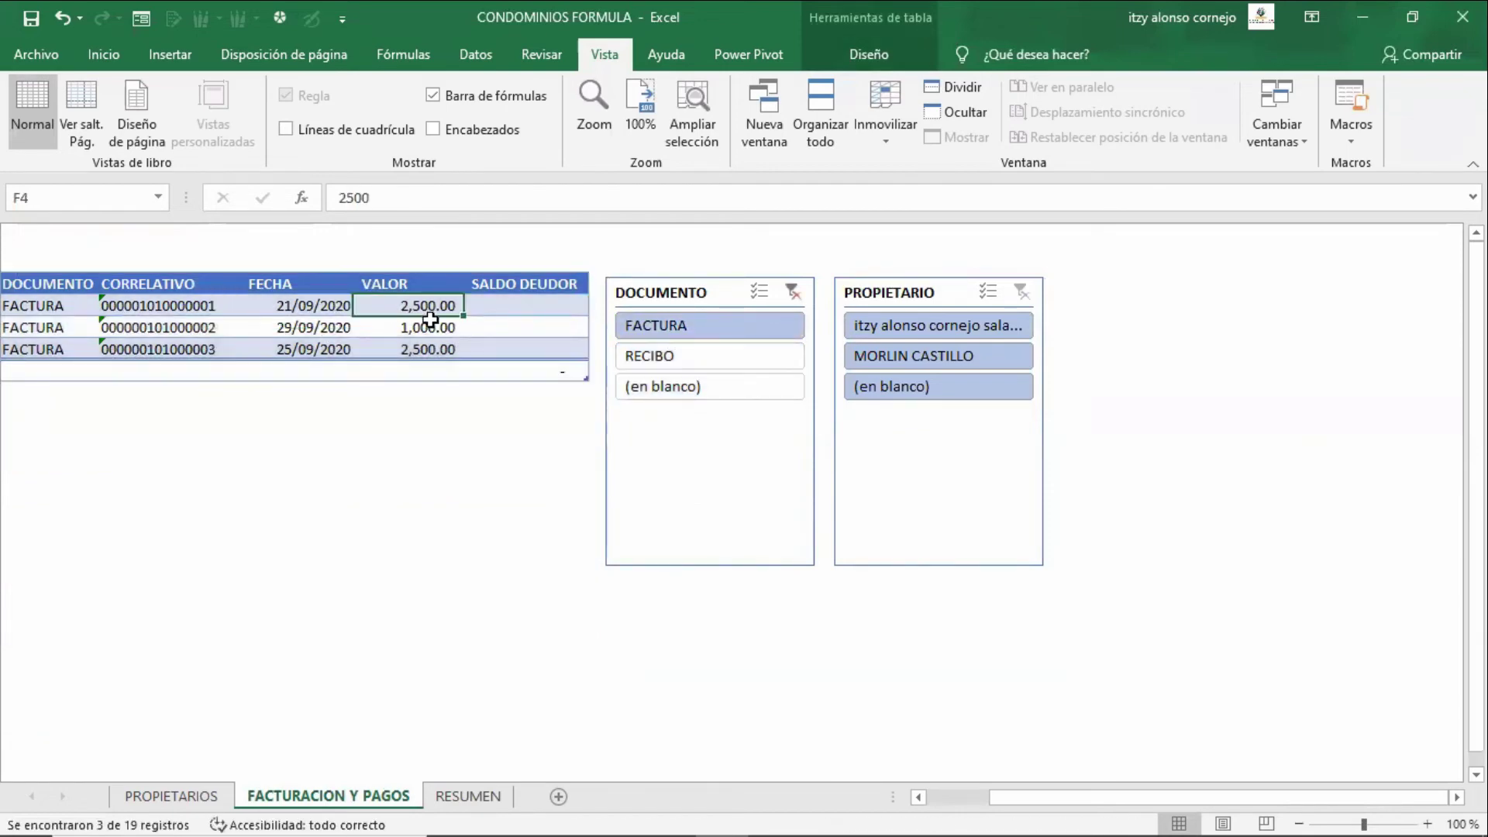
{"action": "key", "text": "shift+Down"}
{"action": "key", "text": "shift+Down"}
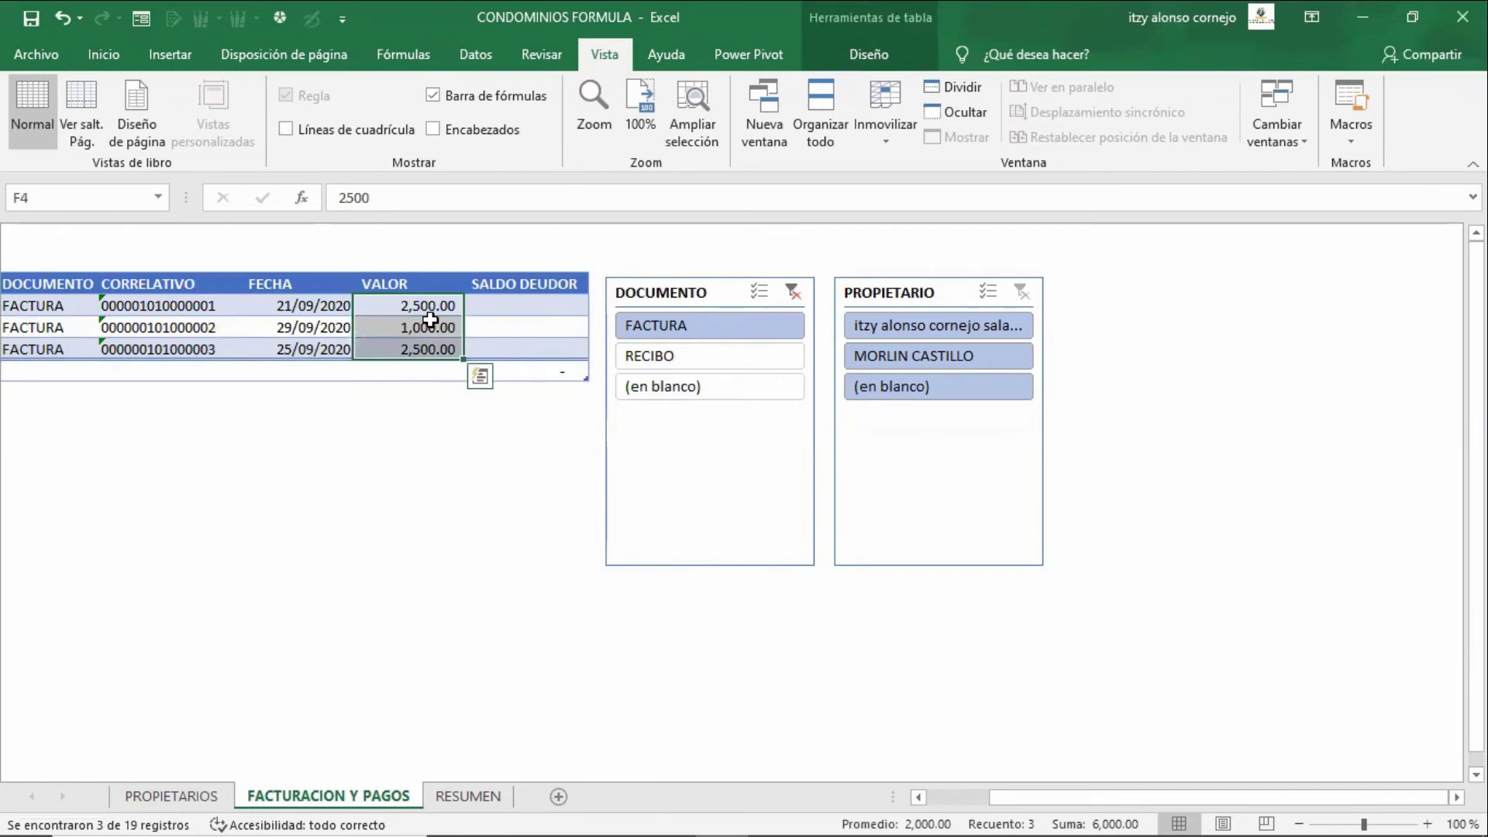
{"action": "key", "text": "ctrl+Page_Down"}
{"action": "key", "text": "Right"}
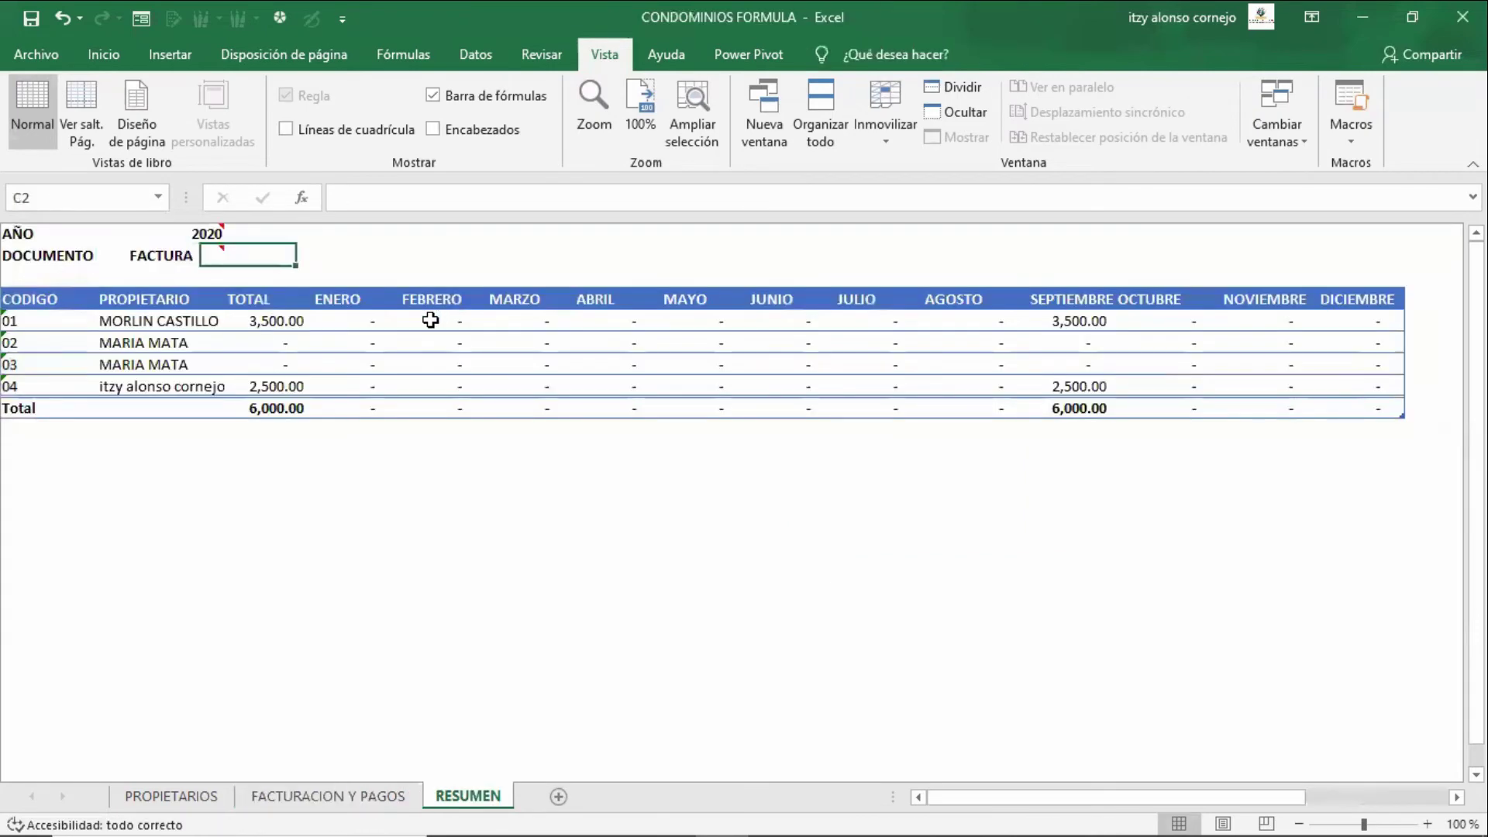
{"action": "key", "text": "ctrl+Page_Up"}
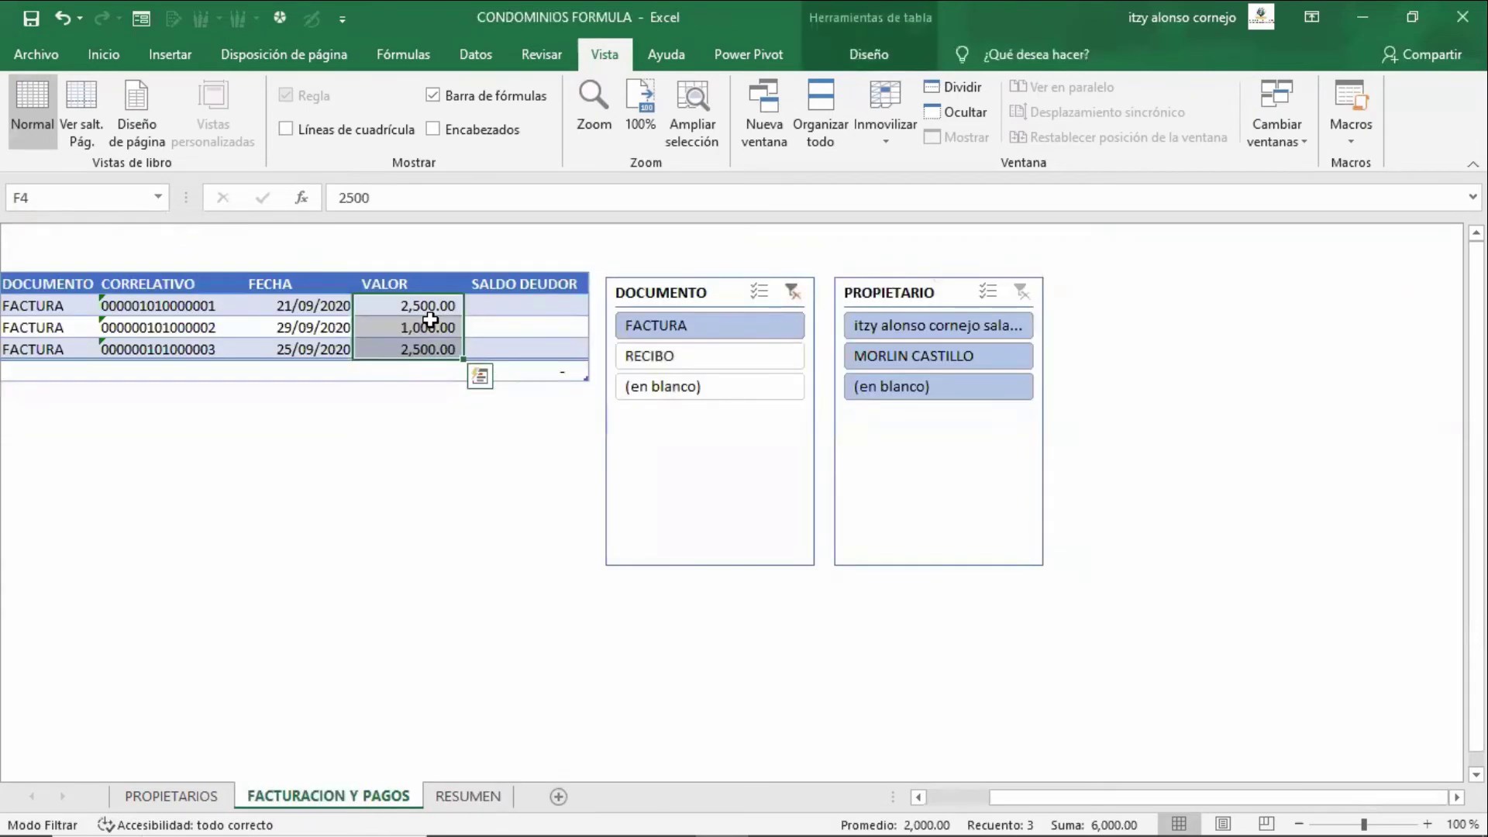
- Switch the slicer to RECIBO and set RESUMEN's B2 document type back to RECIBO
{"action": "left_click", "coordinate": [480, 376]}
{"action": "left_click", "coordinate": [629, 356]}
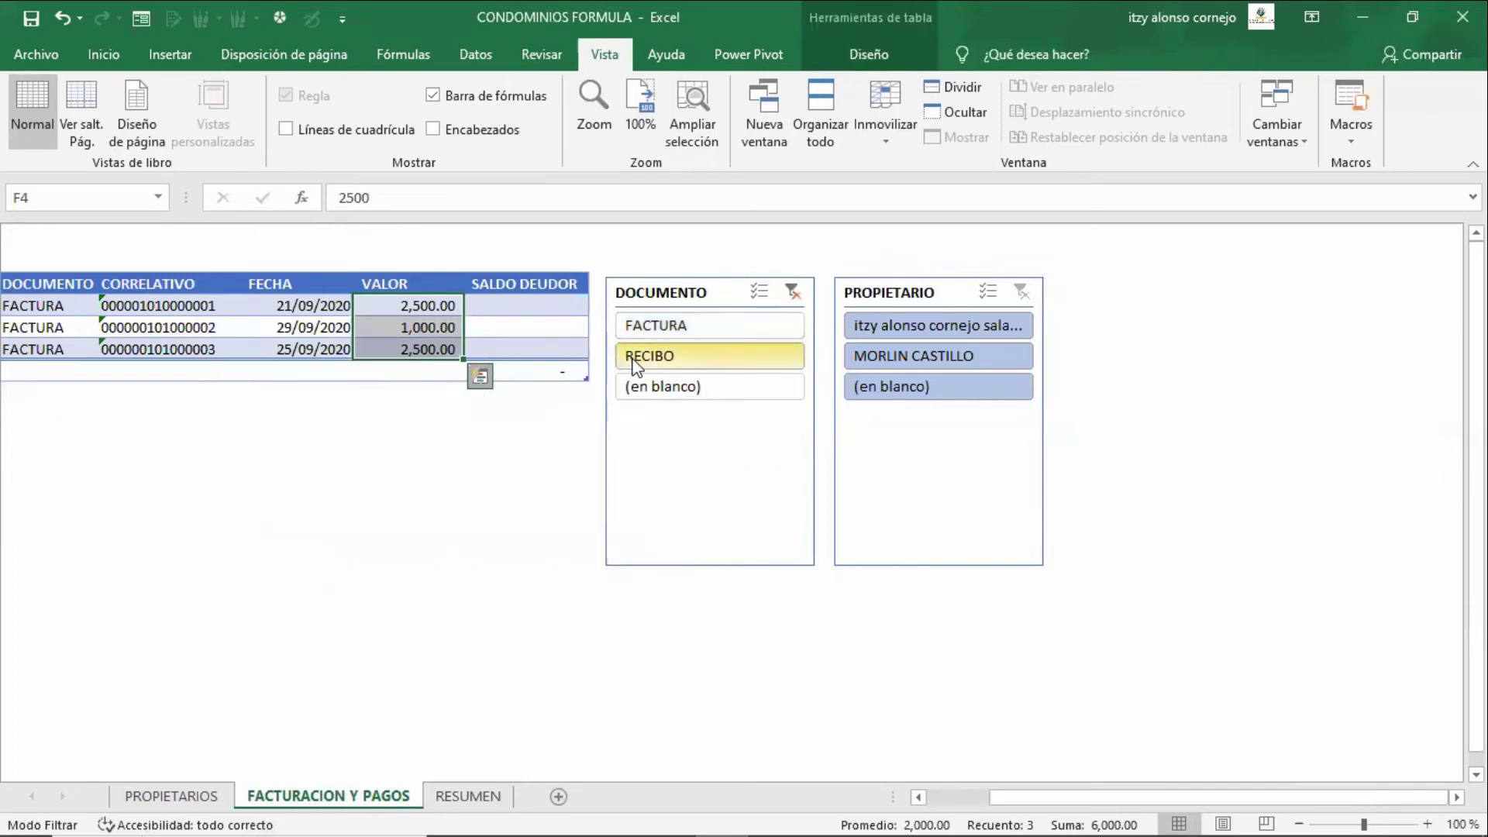
{"action": "key", "text": "ctrl+Page_Down"}
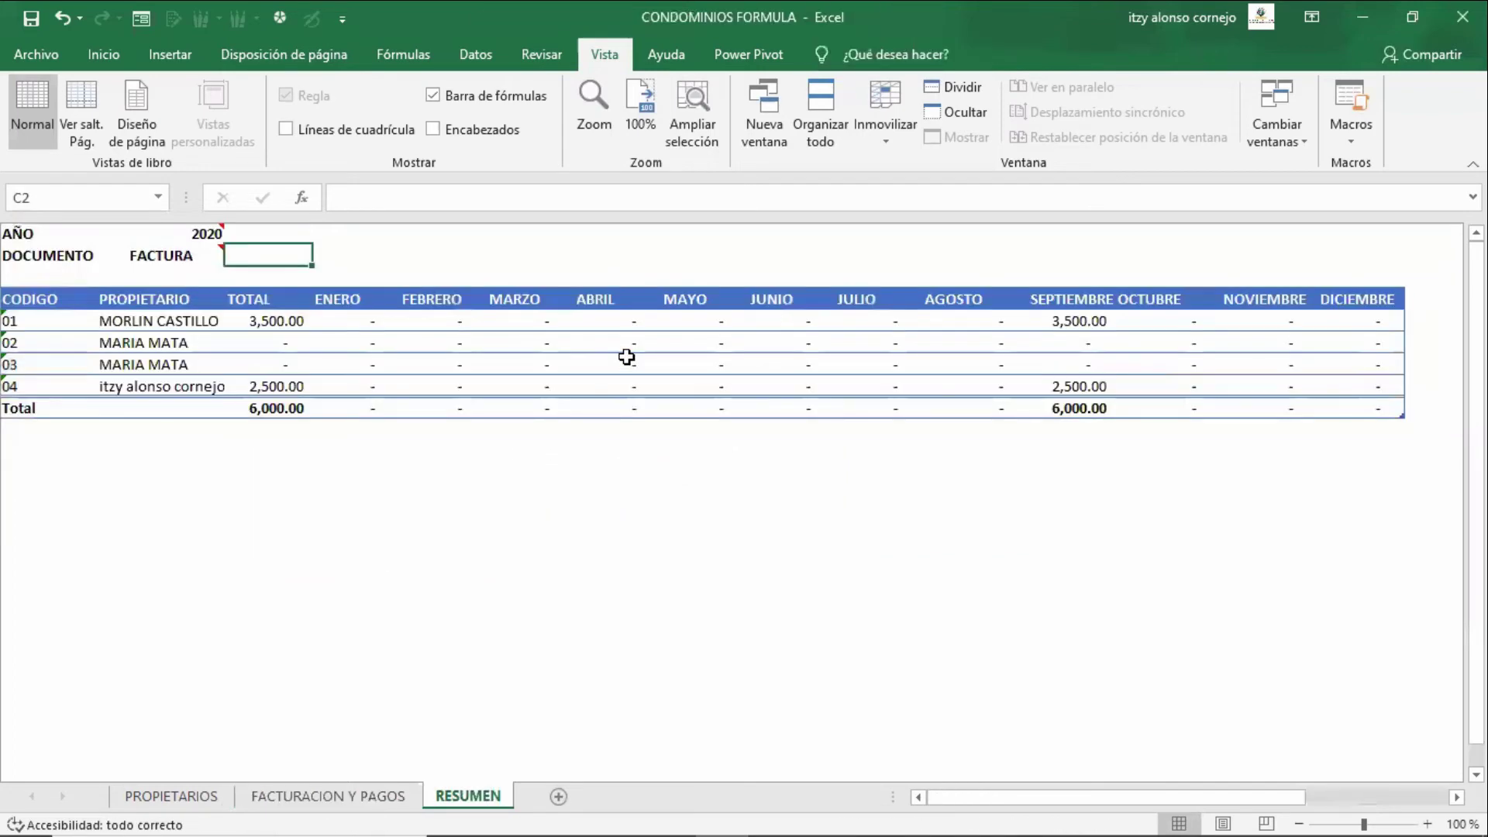
{"action": "left_click", "coordinate": [200, 251]}
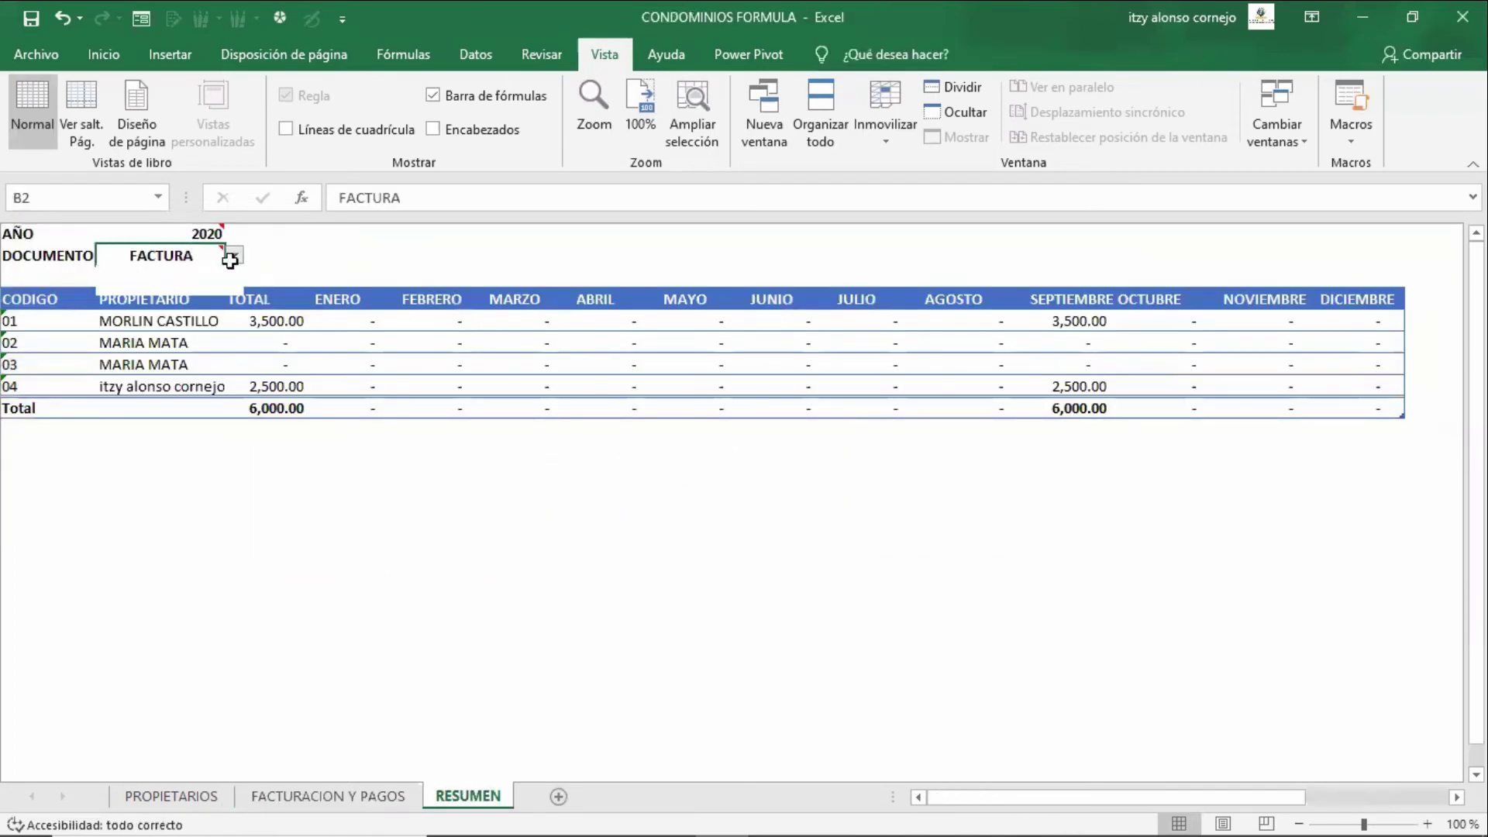
{"action": "left_click", "coordinate": [234, 255]}
{"action": "left_click", "coordinate": [200, 285]}
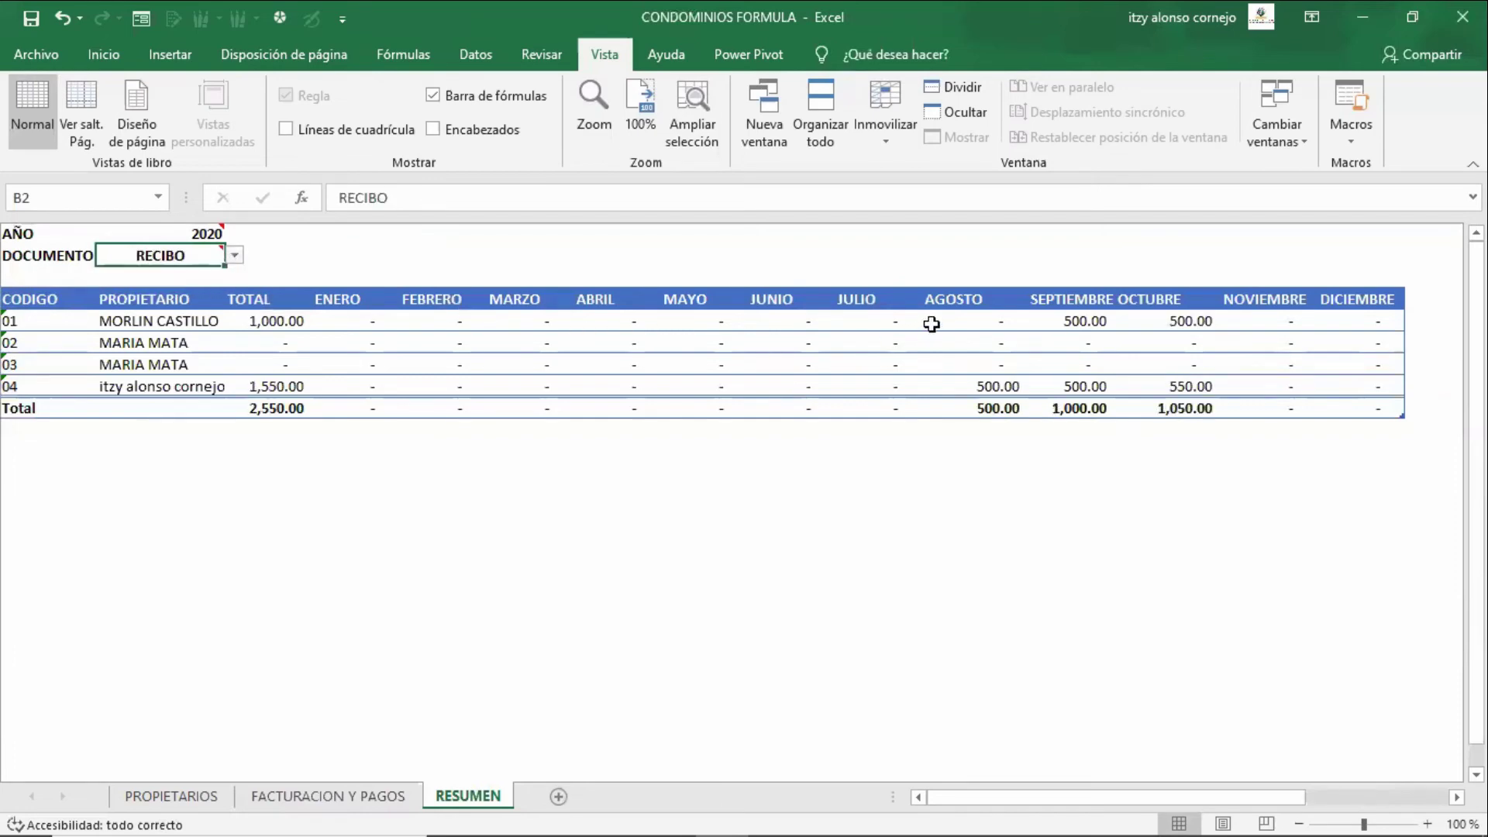
- Check the receipt numbers and dates, such as 26/09/2020, then return to RESUMEN
{"action": "key", "text": "ctrl+Page_Up"}
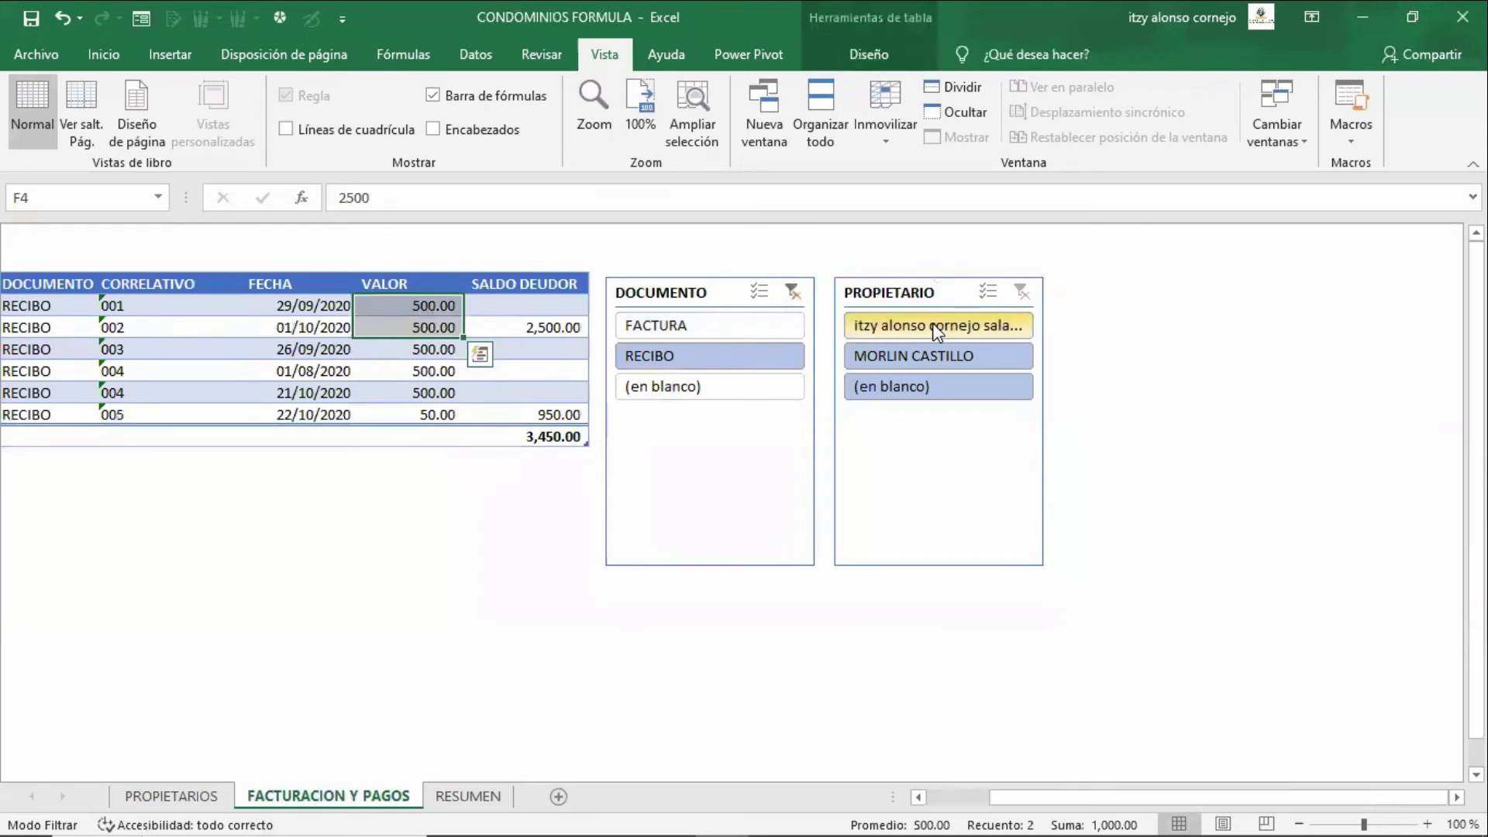
{"action": "key", "text": "Left"}
{"action": "key", "text": "Left"}
{"action": "key", "text": "Down"}
{"action": "key", "text": "Down"}
{"action": "key", "text": "Down"}
{"action": "key", "text": "Right"}
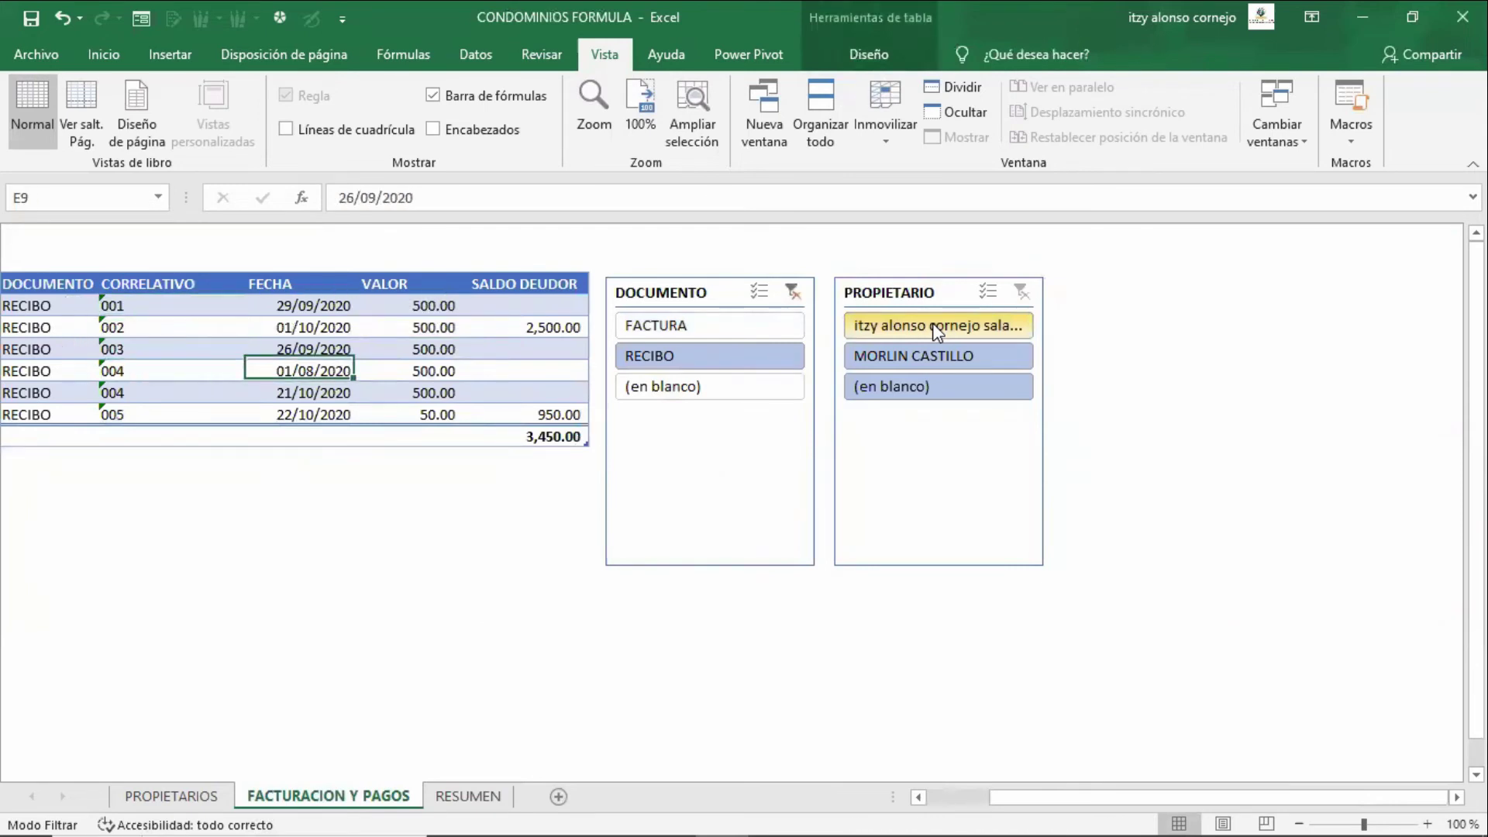
{"action": "key", "text": "Up"}
{"action": "key", "text": "Up"}
{"action": "key", "text": "Down"}
{"action": "key", "text": "Down"}
{"action": "key", "text": "Down"}
{"action": "key", "text": "Down"}
{"action": "key", "text": "Up"}
{"action": "key", "text": "Up"}
{"action": "key", "text": "Up"}
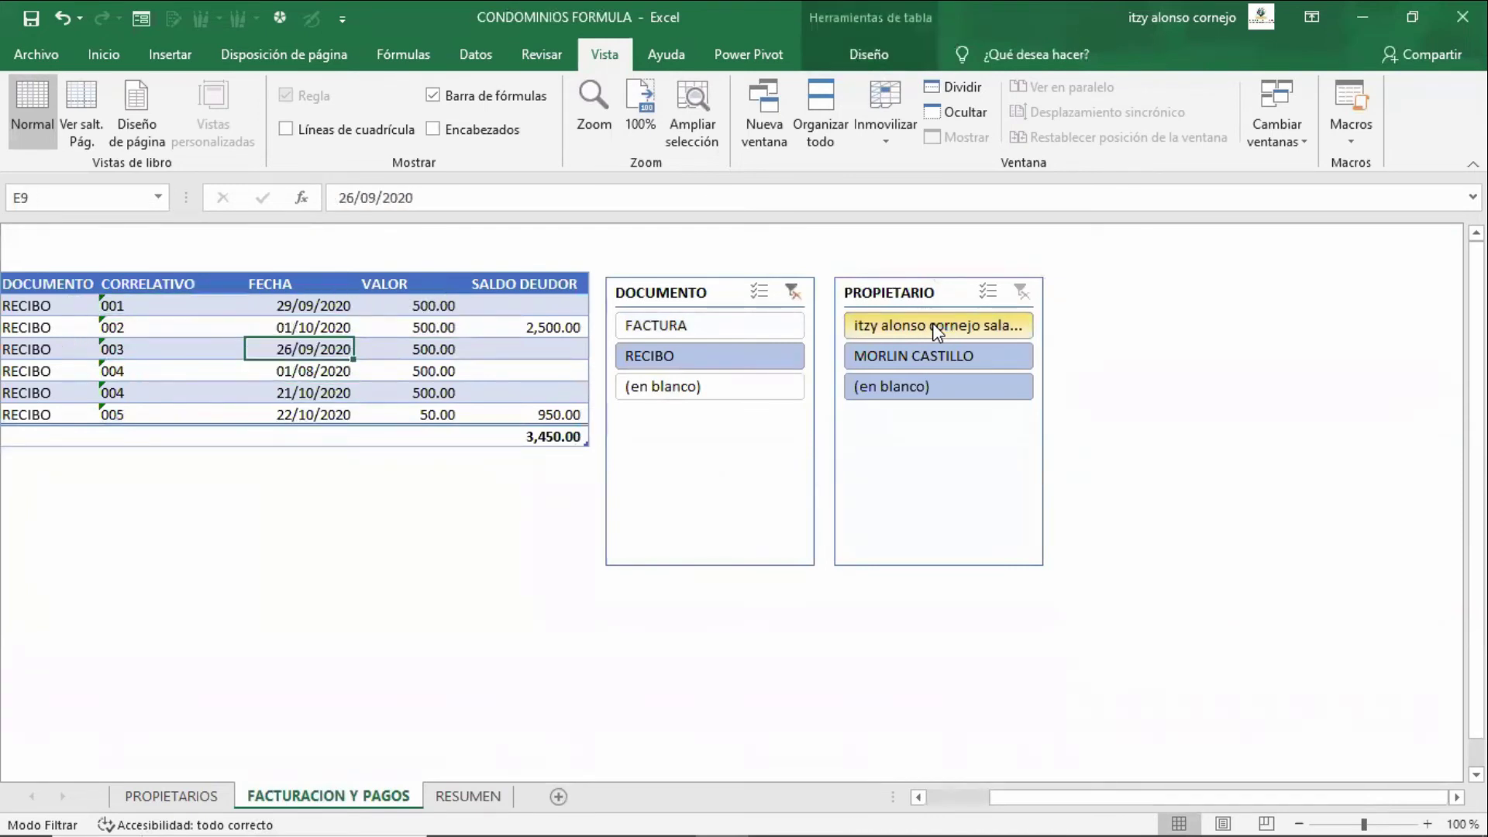
{"action": "left_click", "coordinate": [439, 799]}
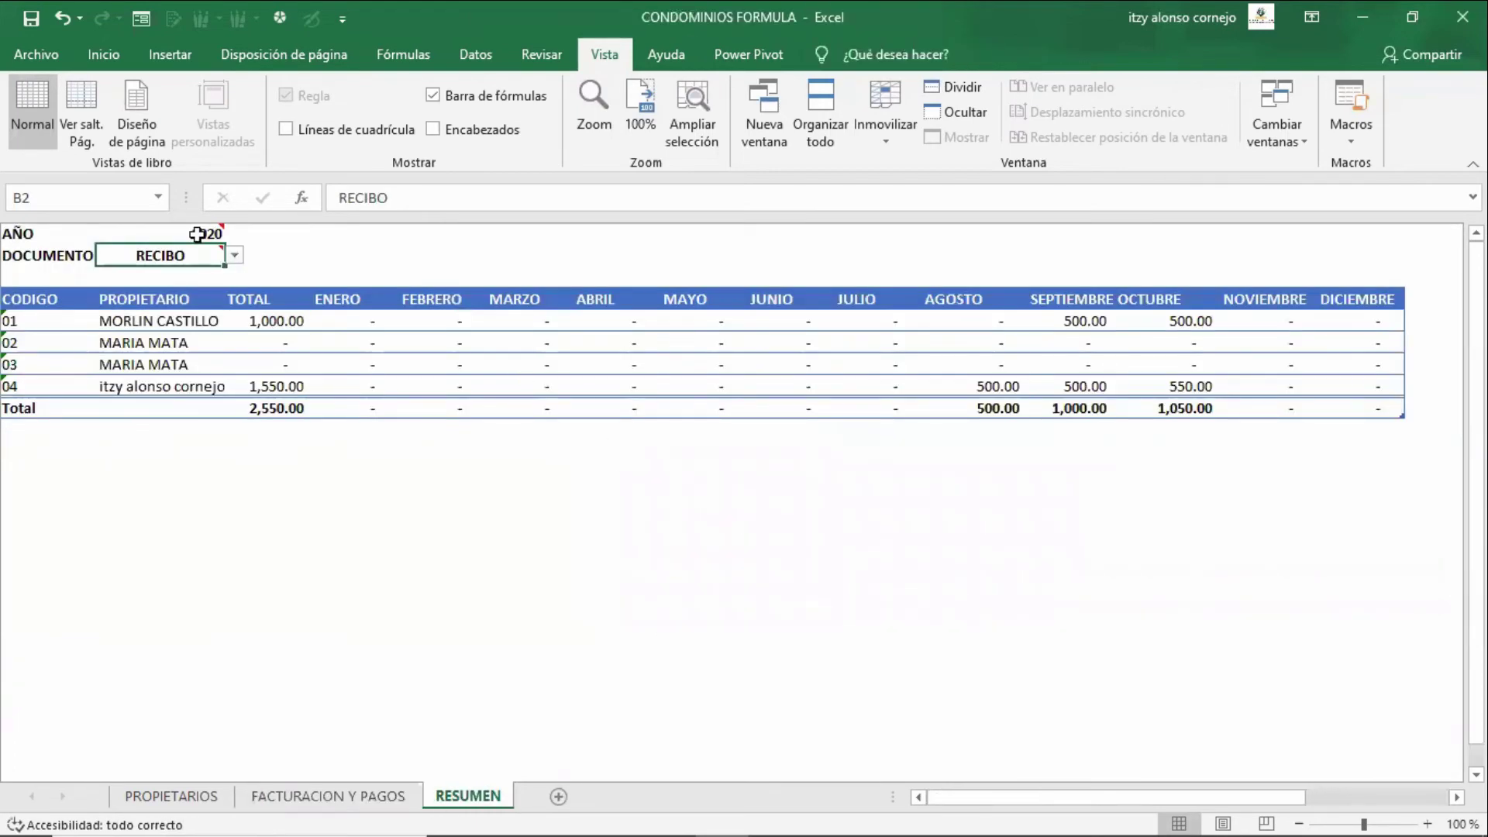
{"action": "mouse_move", "coordinate": [192, 257]}
- Change B2's CAMBIA TIPO DOCUMENTO comment box into a cloud callout shape
{"action": "right_click", "coordinate": [208, 257]}
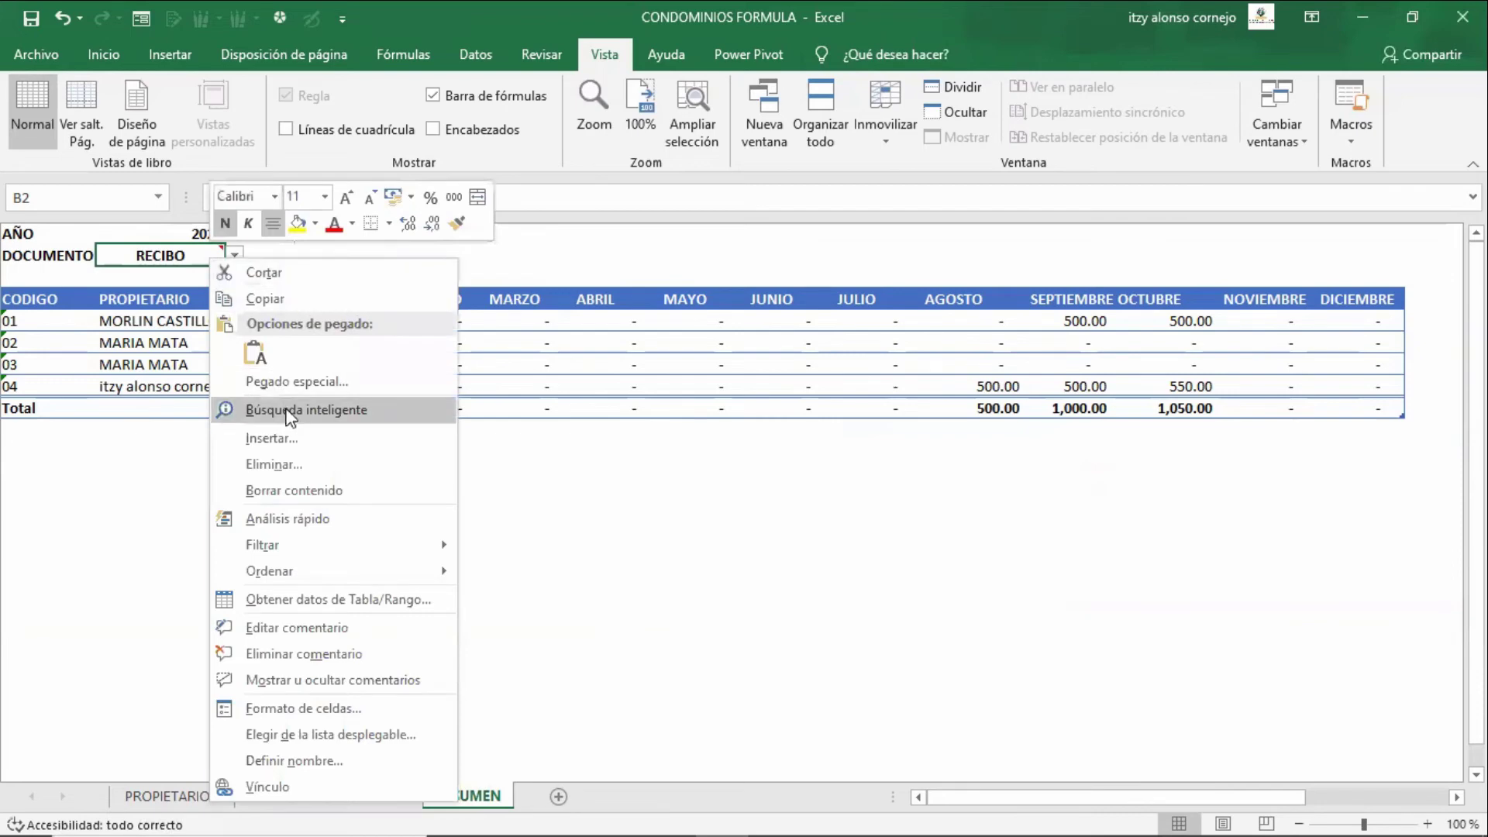
{"action": "left_click", "coordinate": [342, 628]}
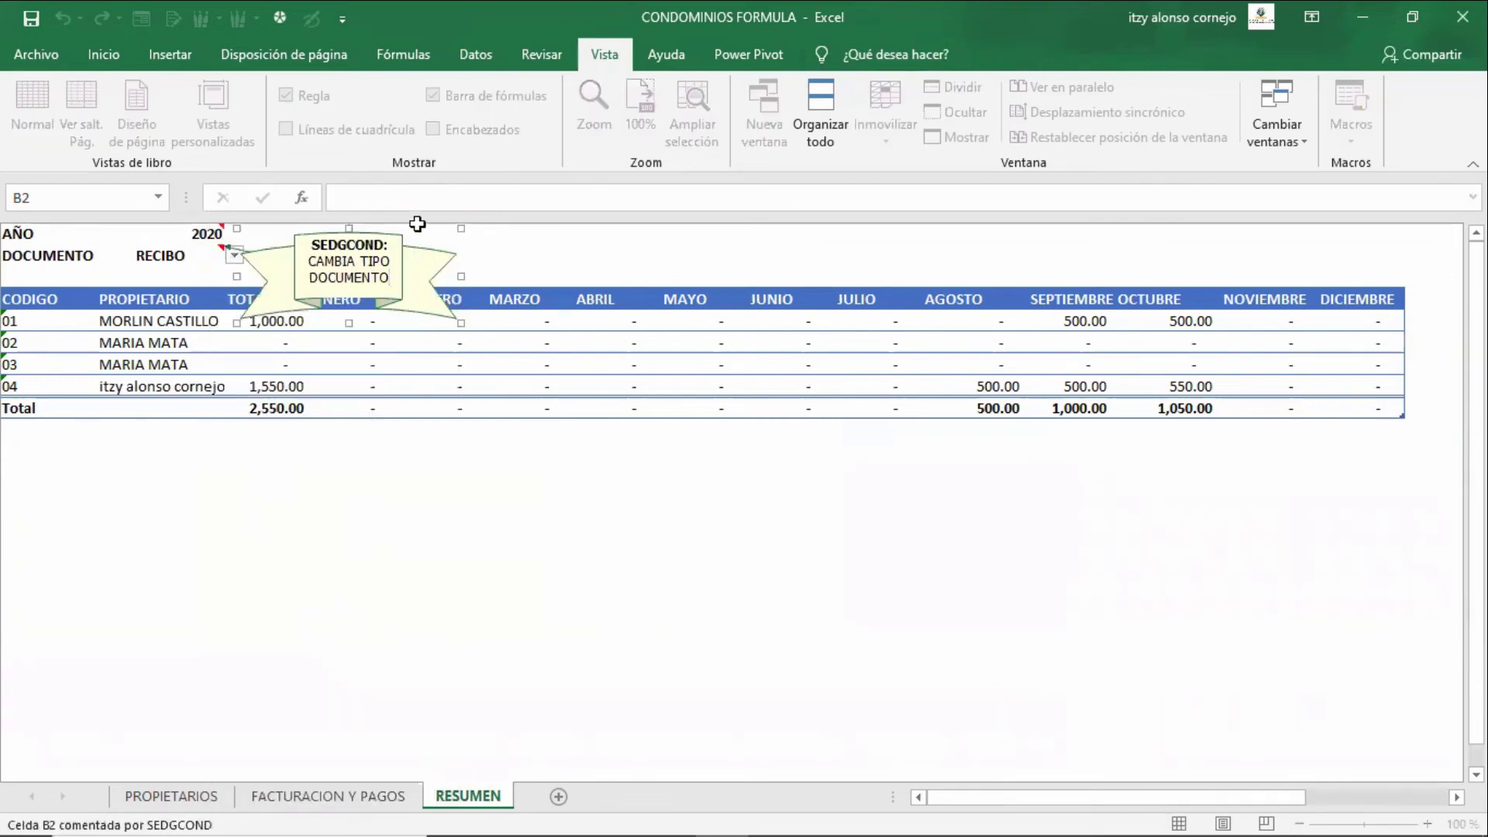
{"action": "left_click", "coordinate": [400, 277]}
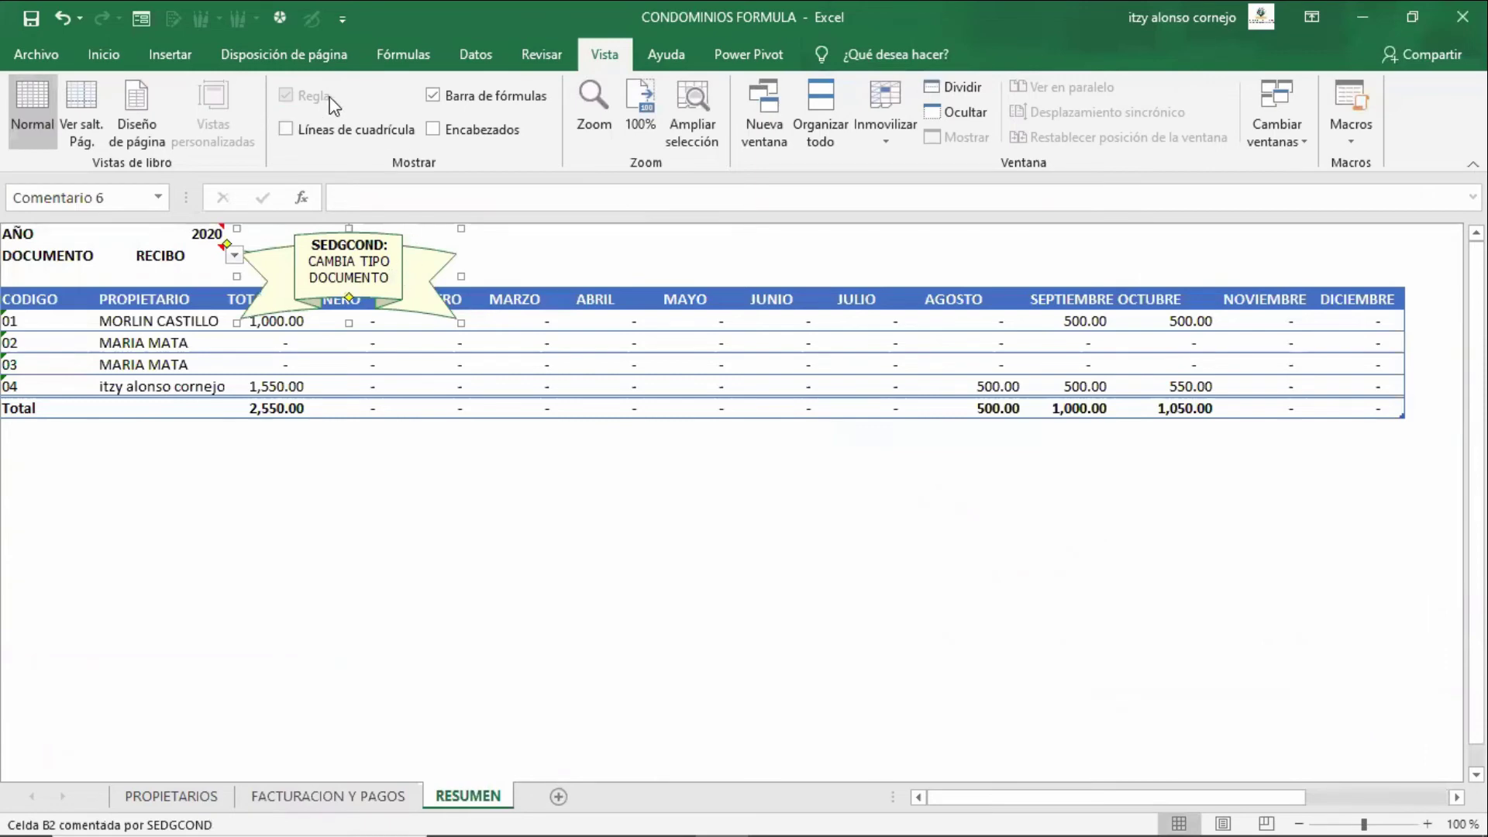
{"action": "left_click", "coordinate": [175, 60]}
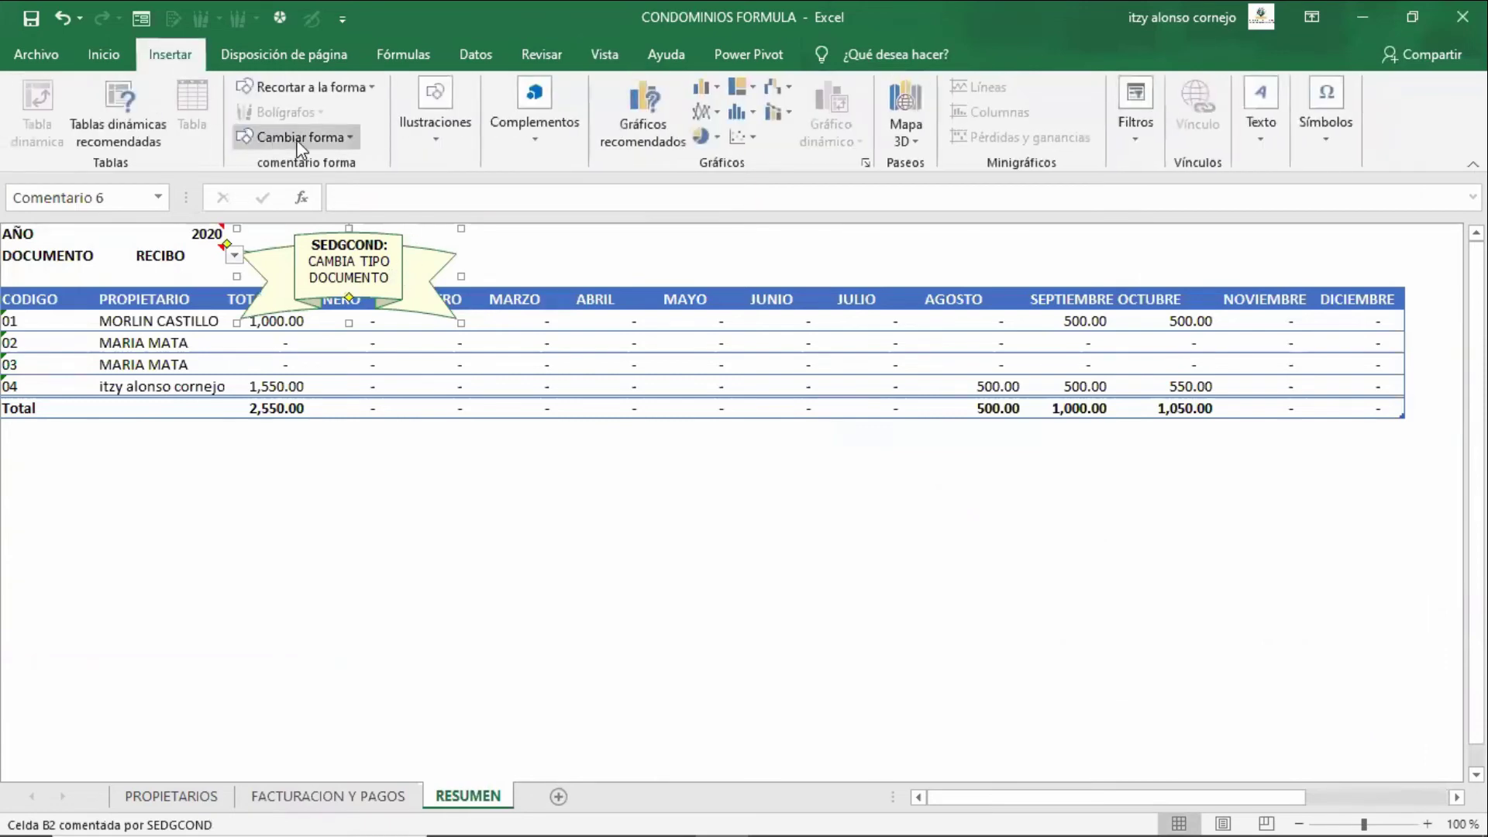
{"action": "left_click", "coordinate": [293, 137]}
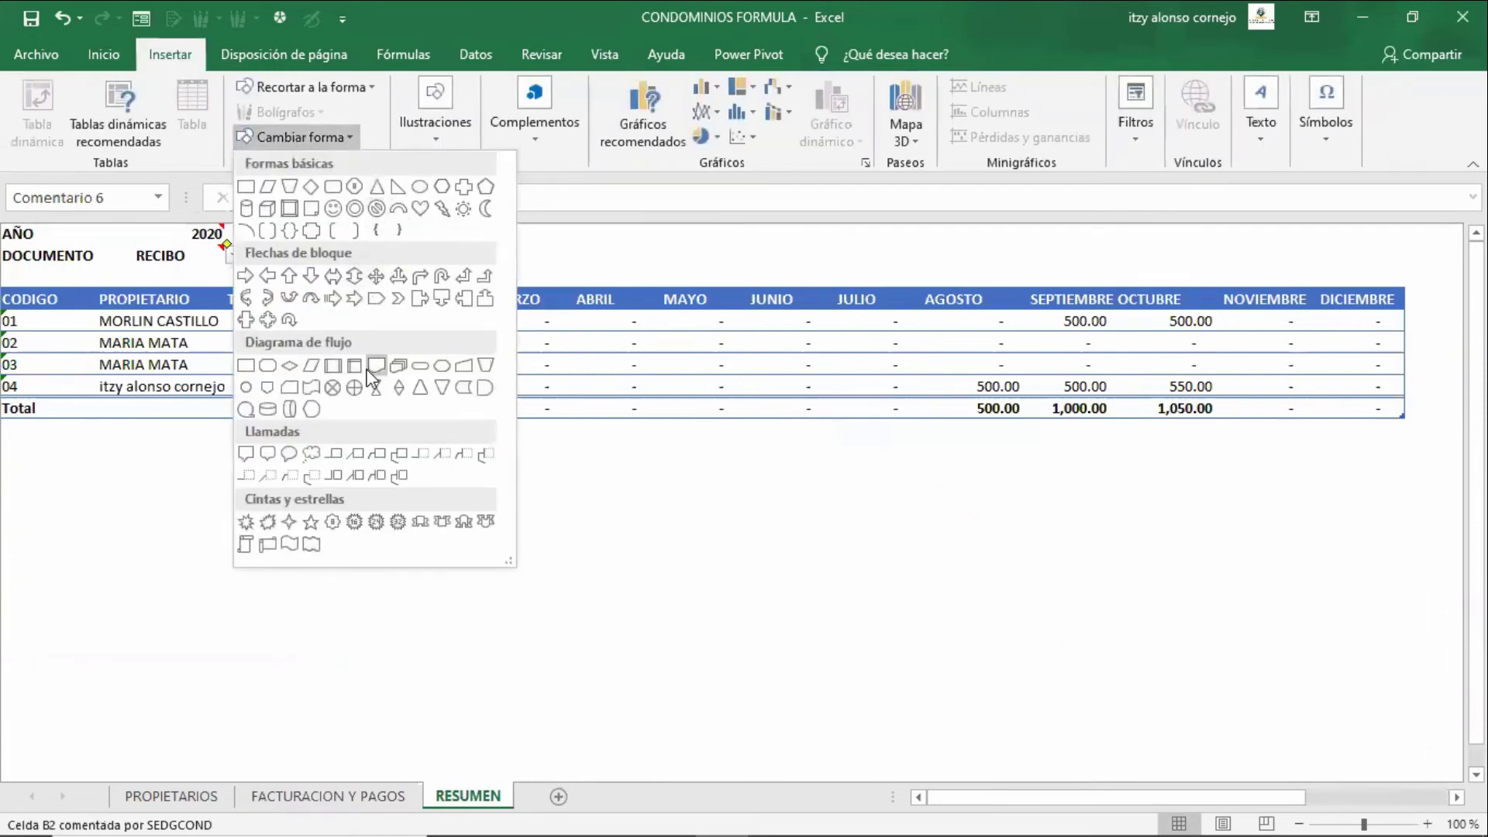
{"action": "left_click", "coordinate": [312, 453]}
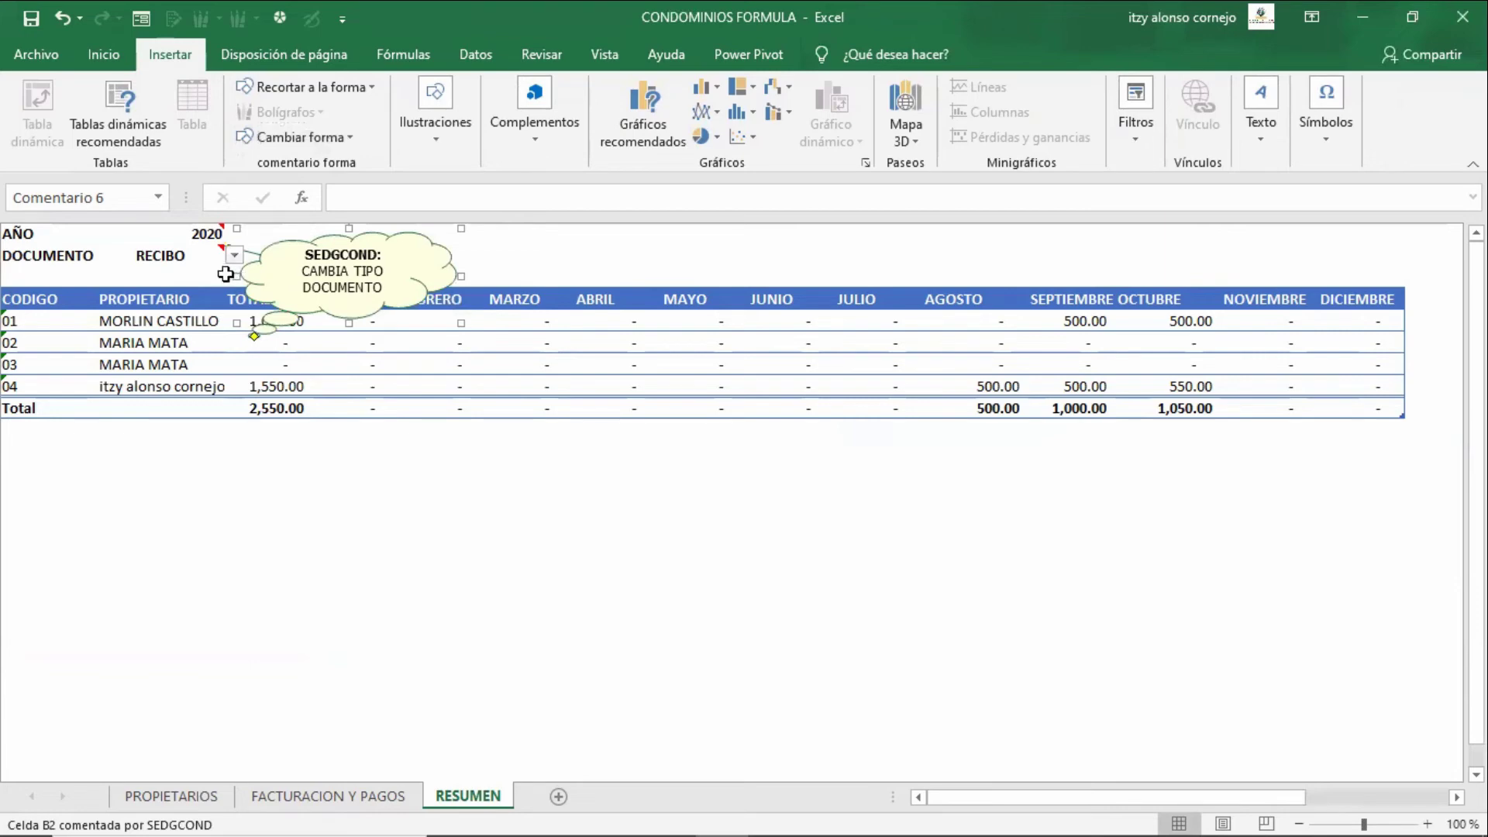
{"action": "left_click", "coordinate": [189, 252]}
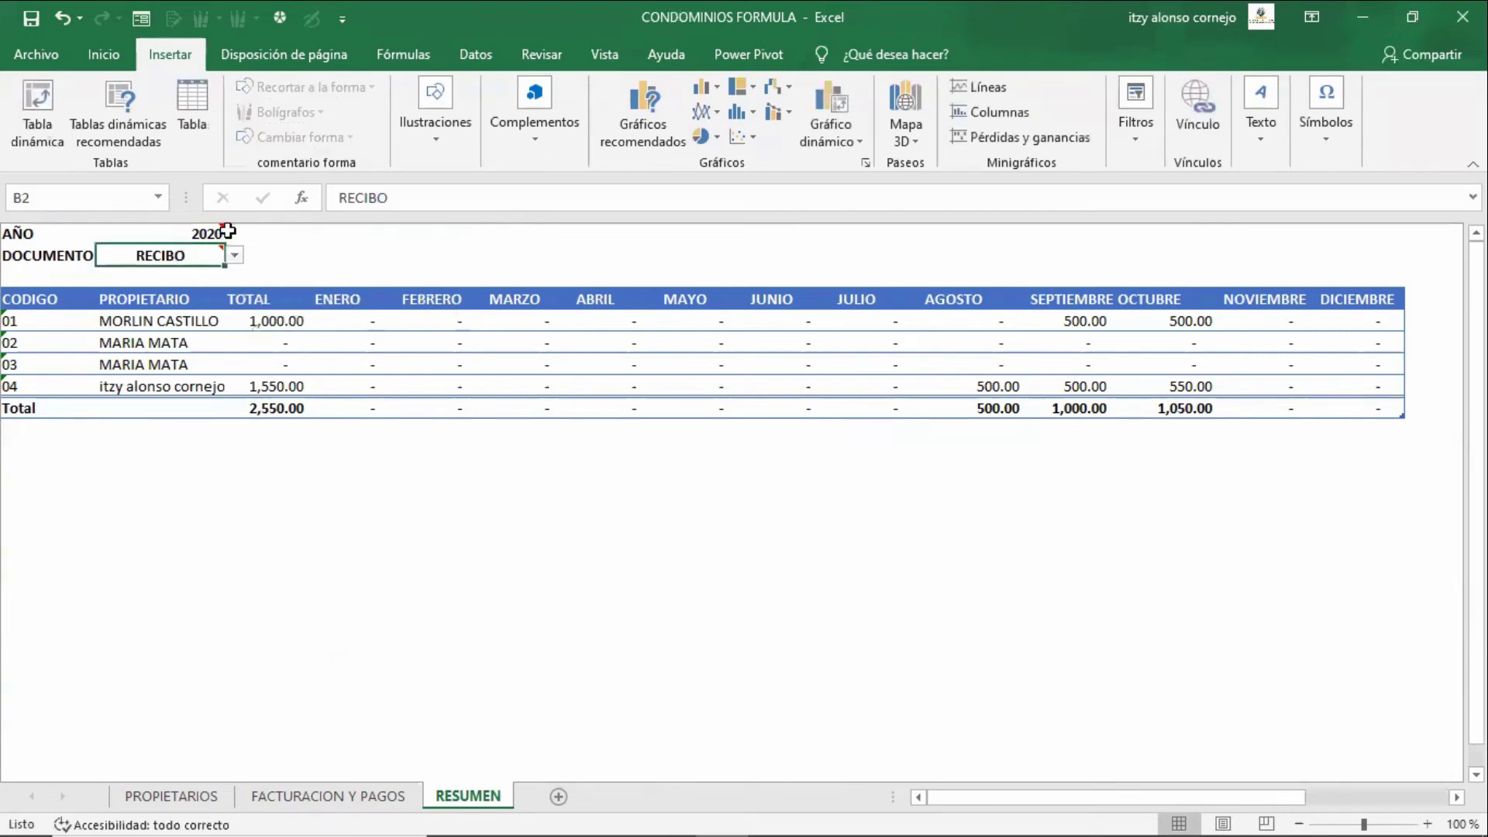
- Show the B2 document-type list and close it without changing RECIBO
{"action": "mouse_move", "coordinate": [217, 231]}
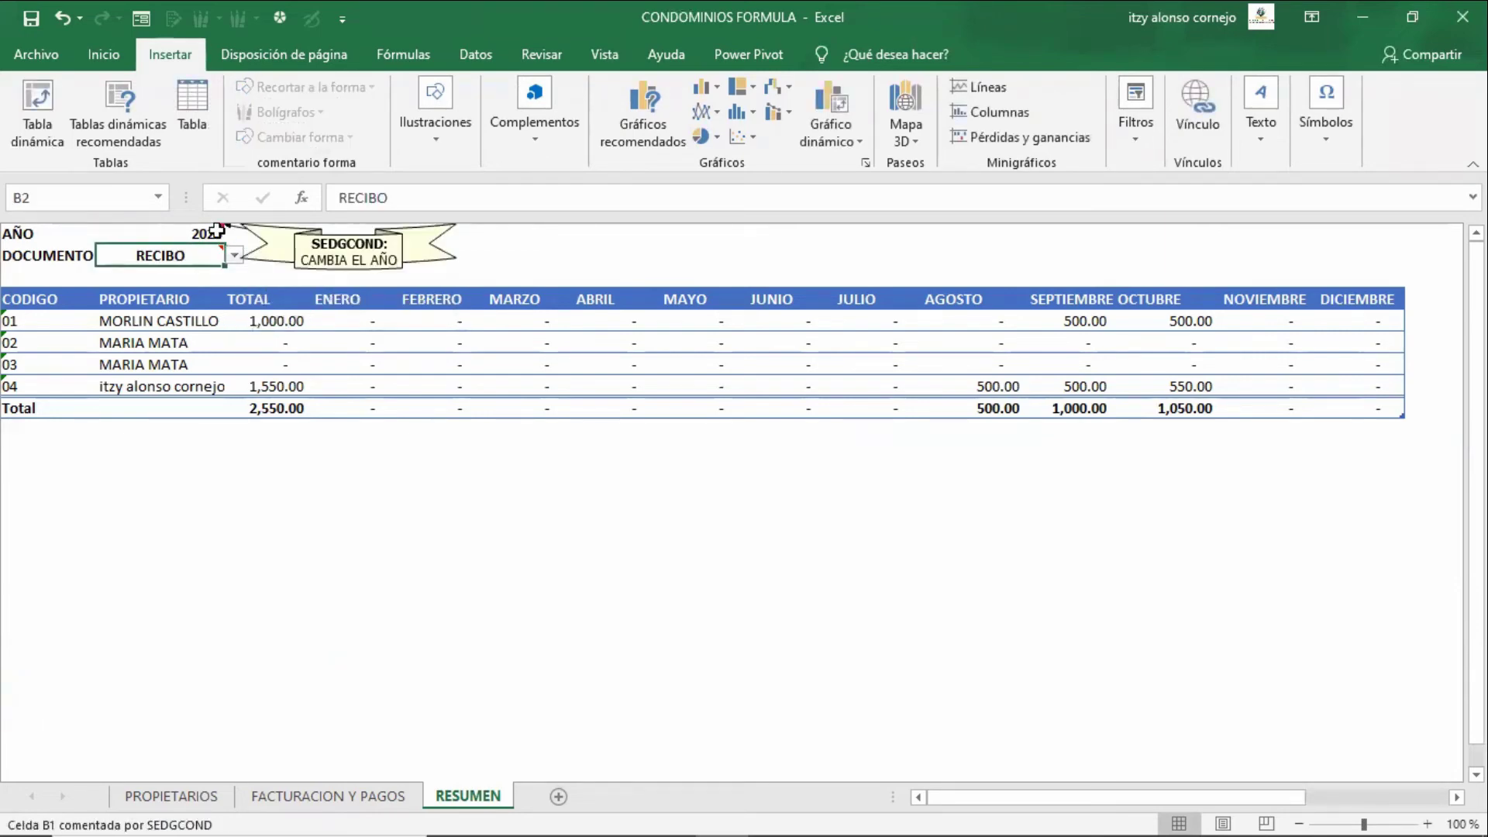
{"action": "left_click", "coordinate": [547, 514]}
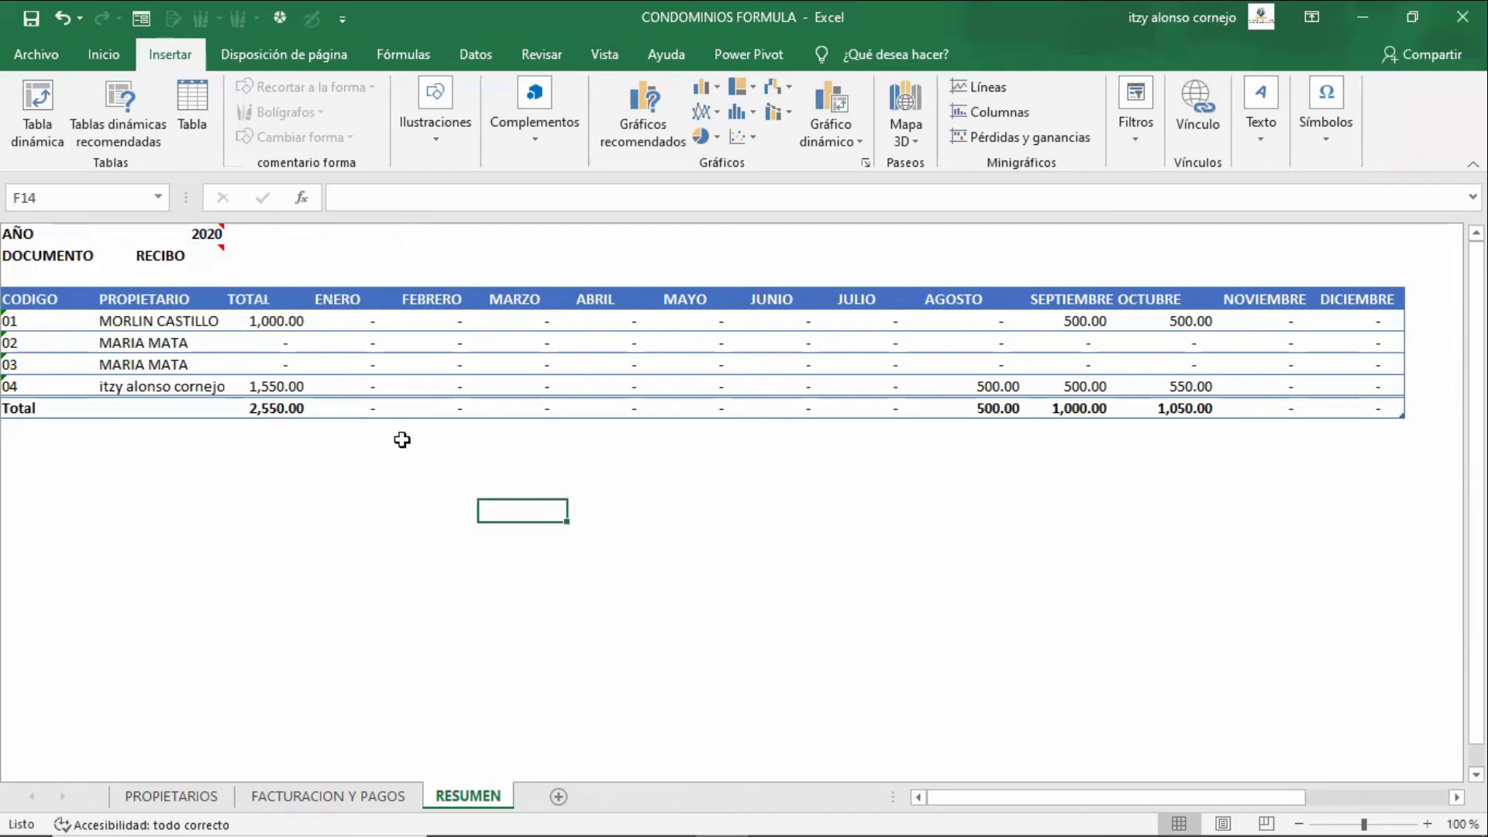
{"action": "left_click", "coordinate": [211, 257]}
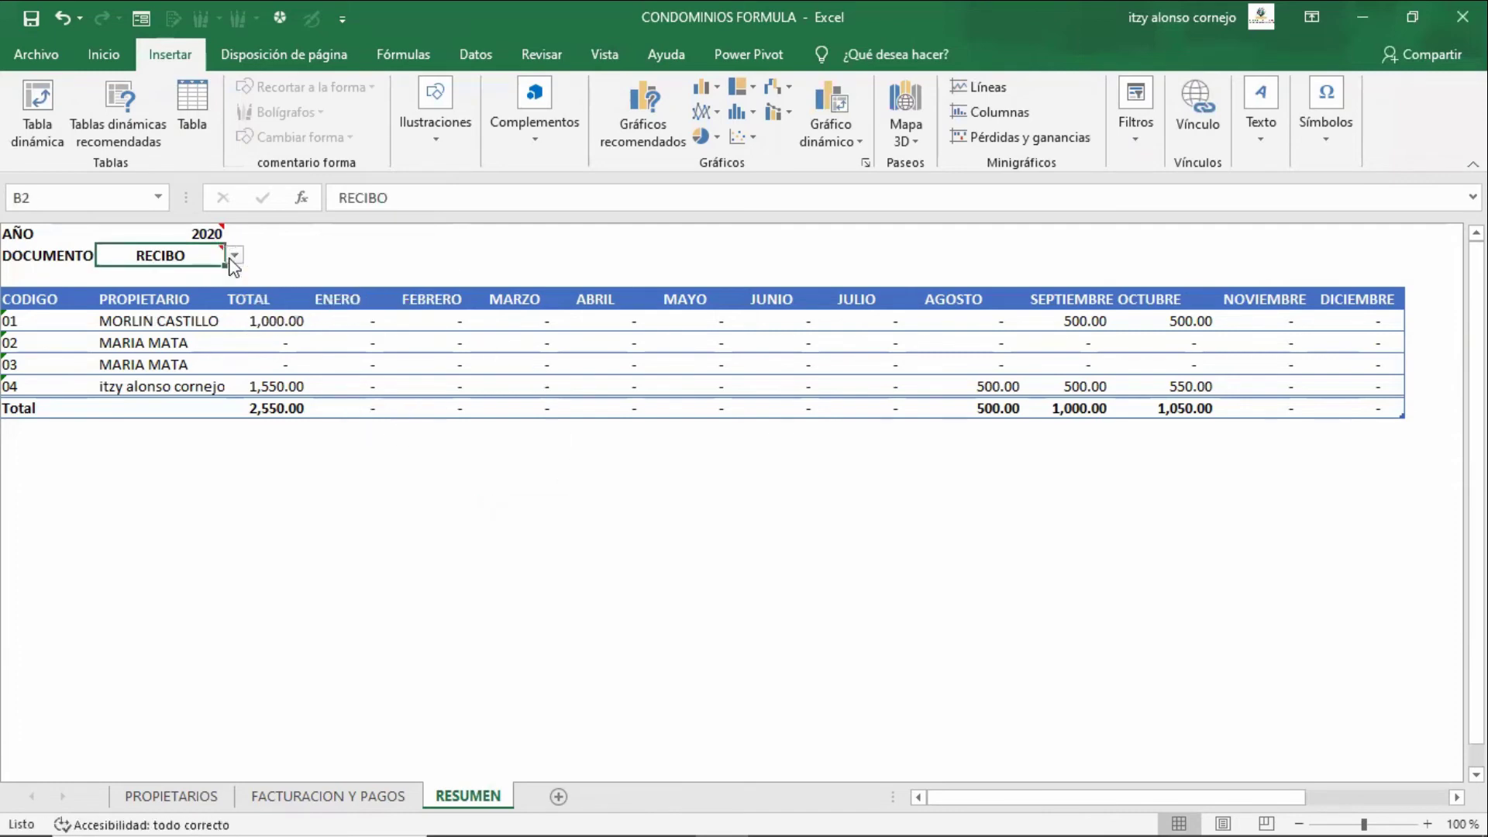
{"action": "left_click", "coordinate": [234, 255]}
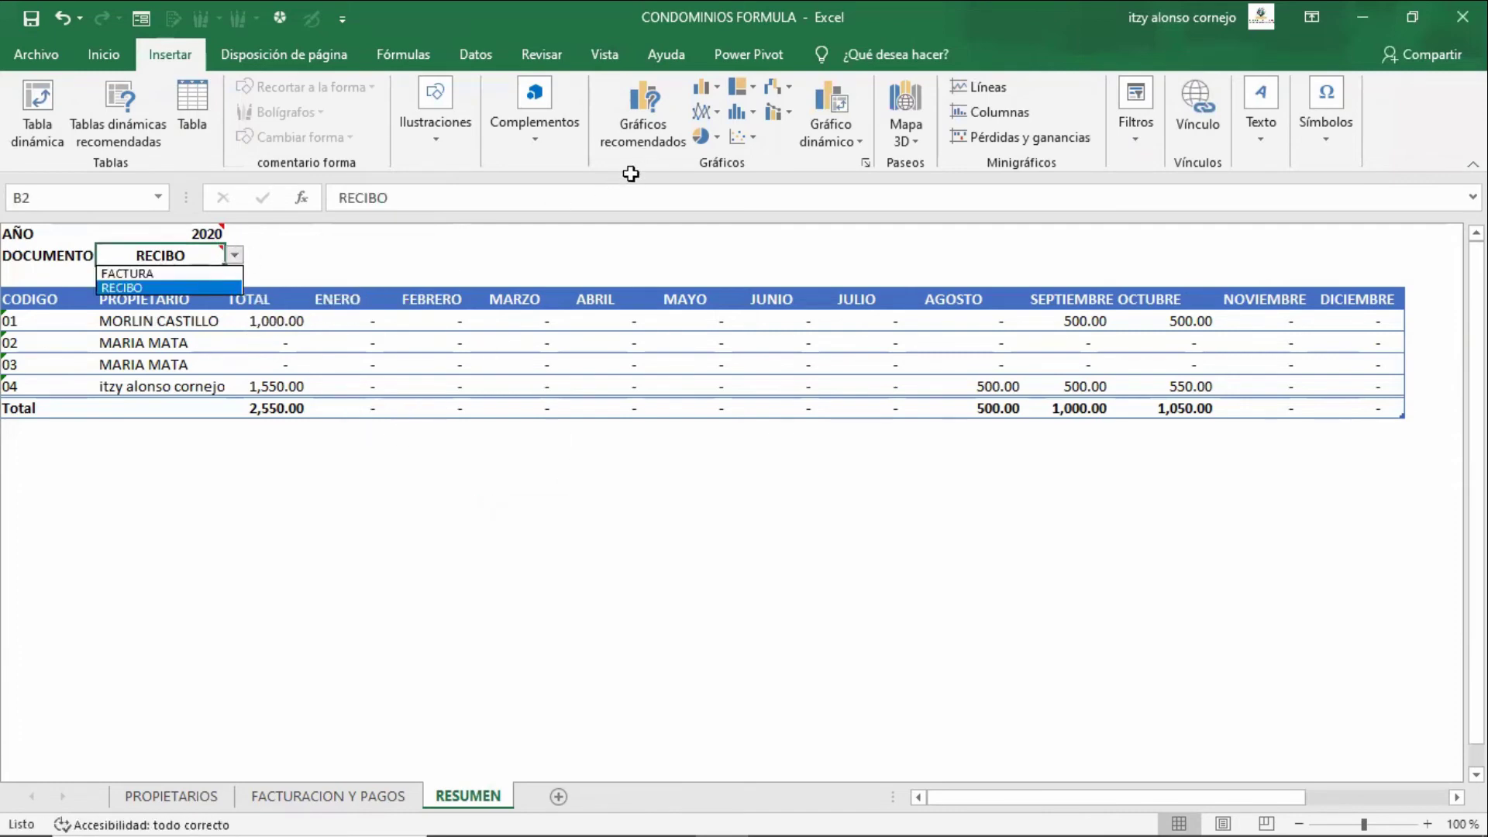
{"action": "key", "text": "Escape"}
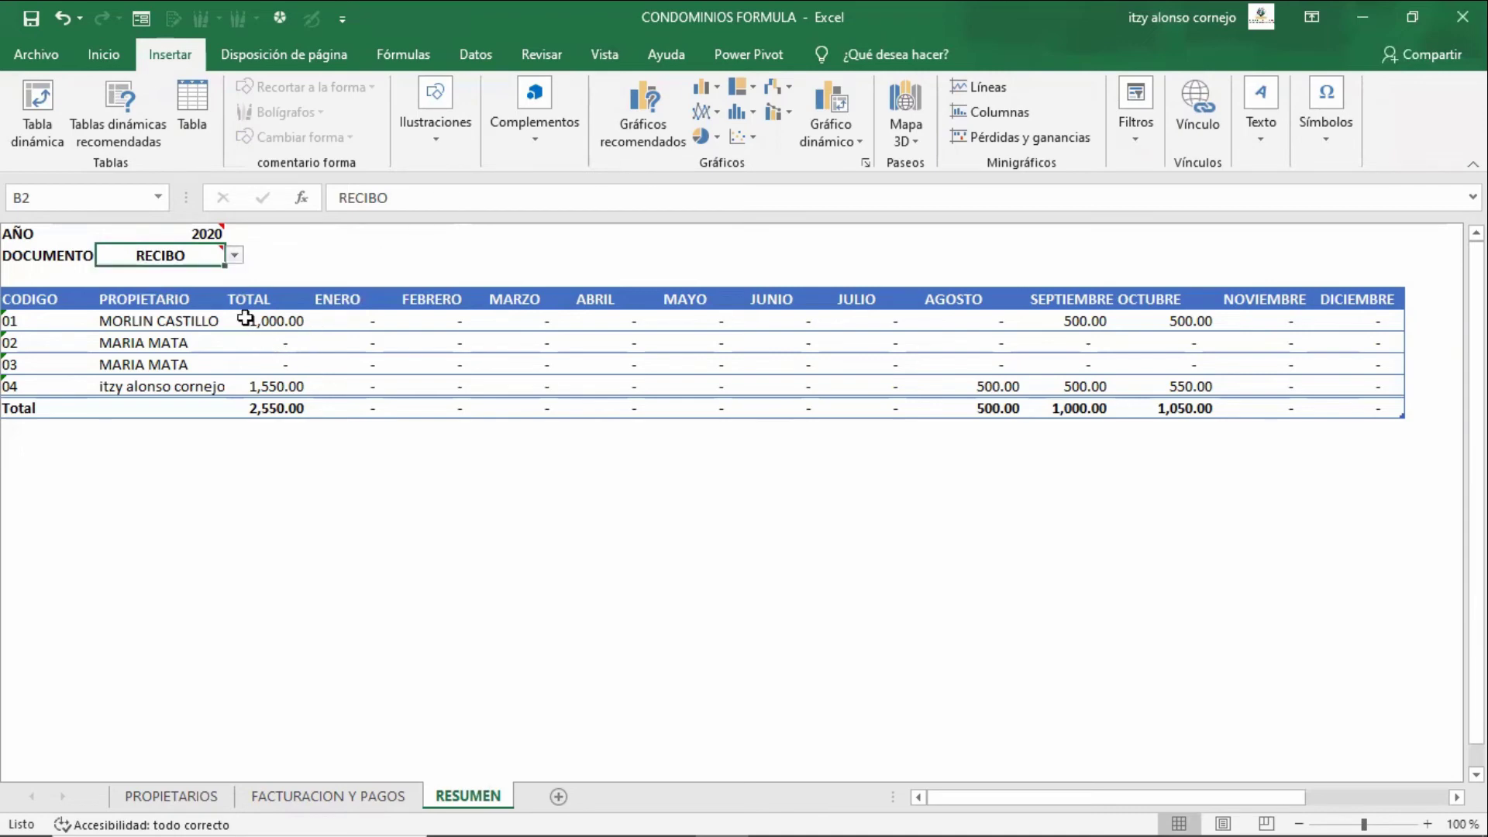
- Enter 2019 as the year in B1, emptying every monthly amount
{"action": "left_click", "coordinate": [203, 233]}
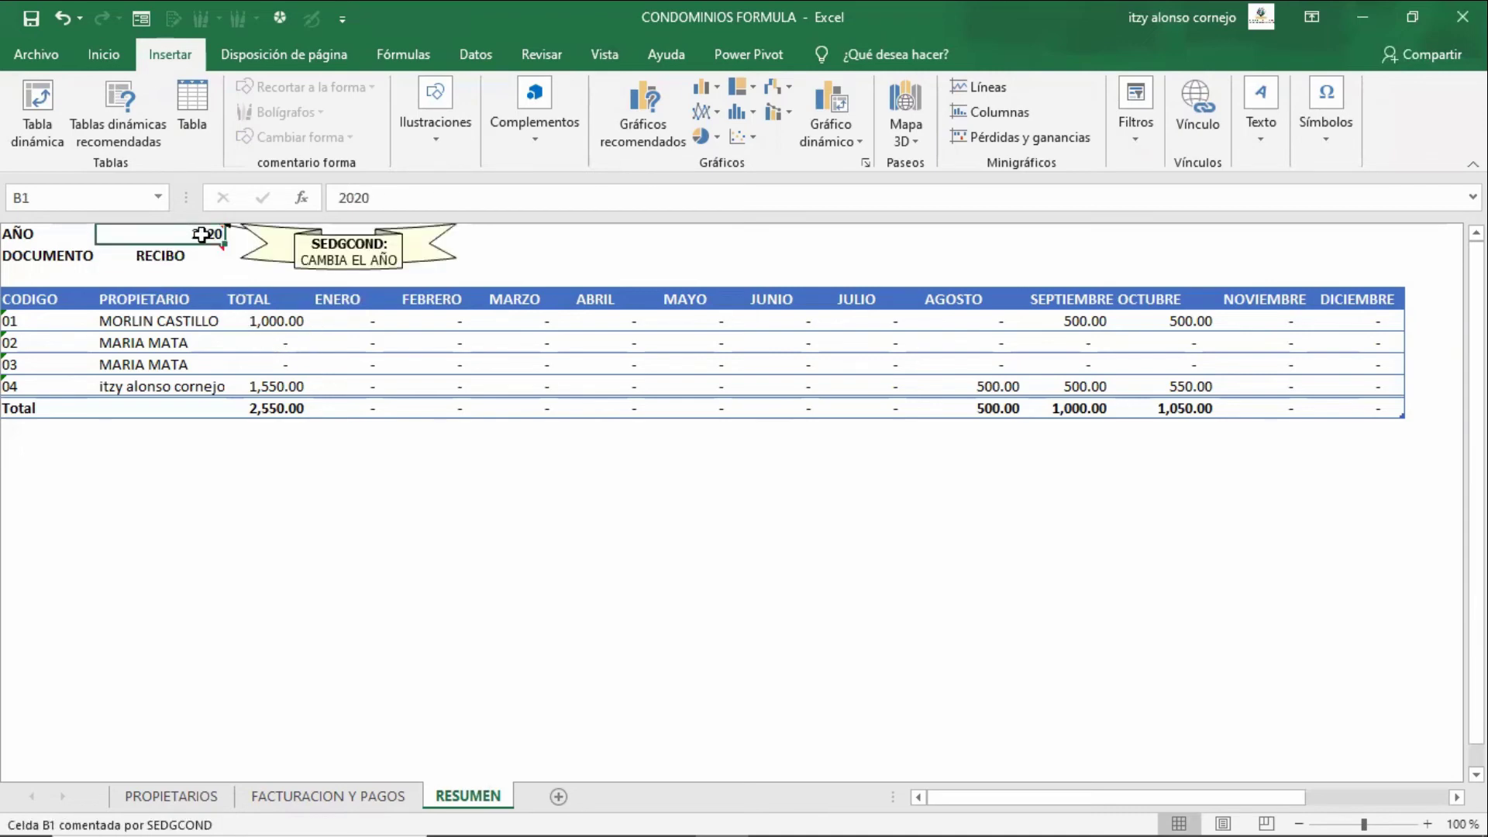
{"action": "type", "text": "2019"}
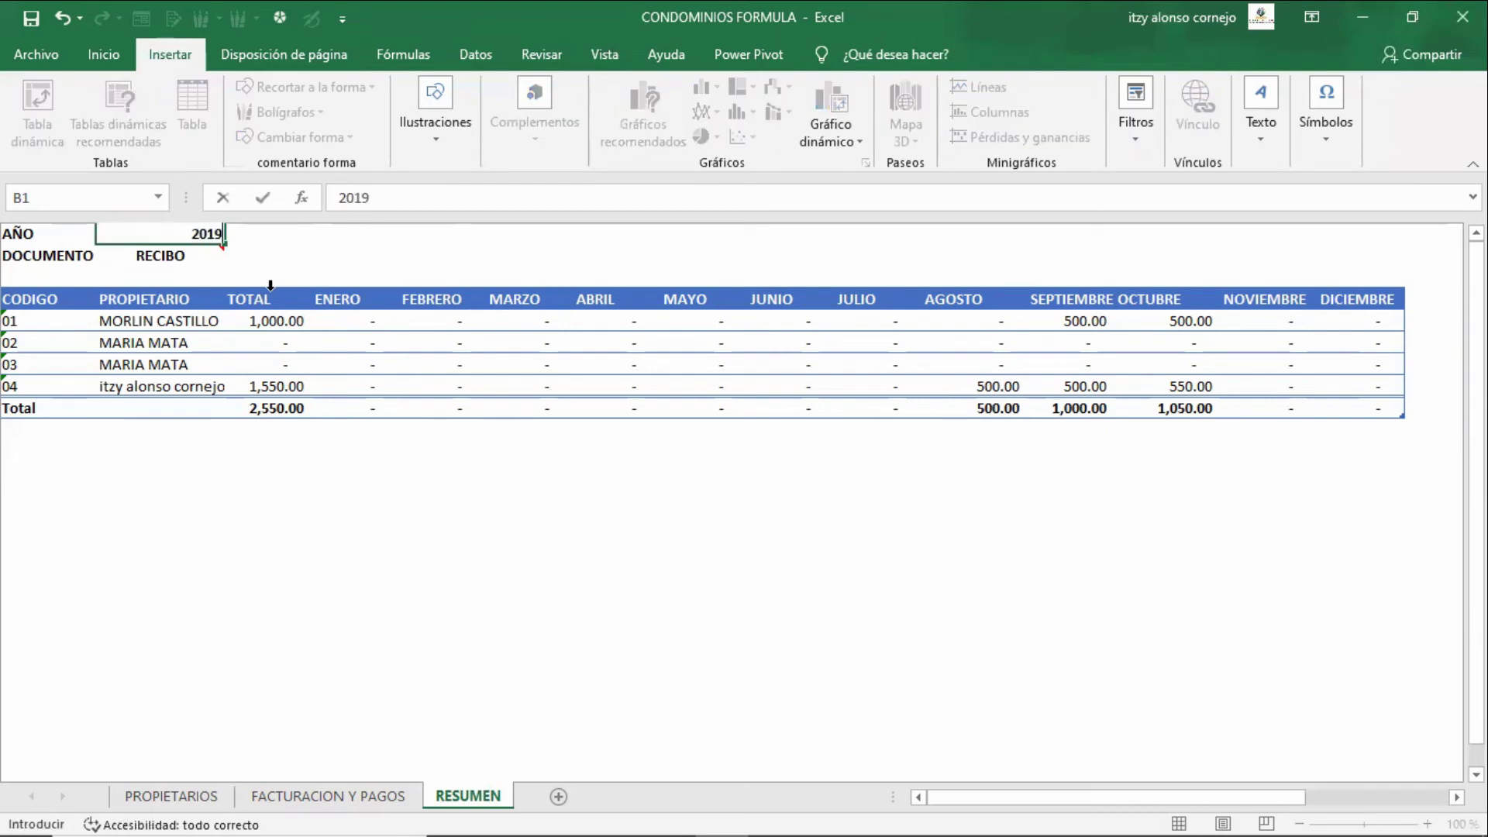
{"action": "key", "text": "Return"}
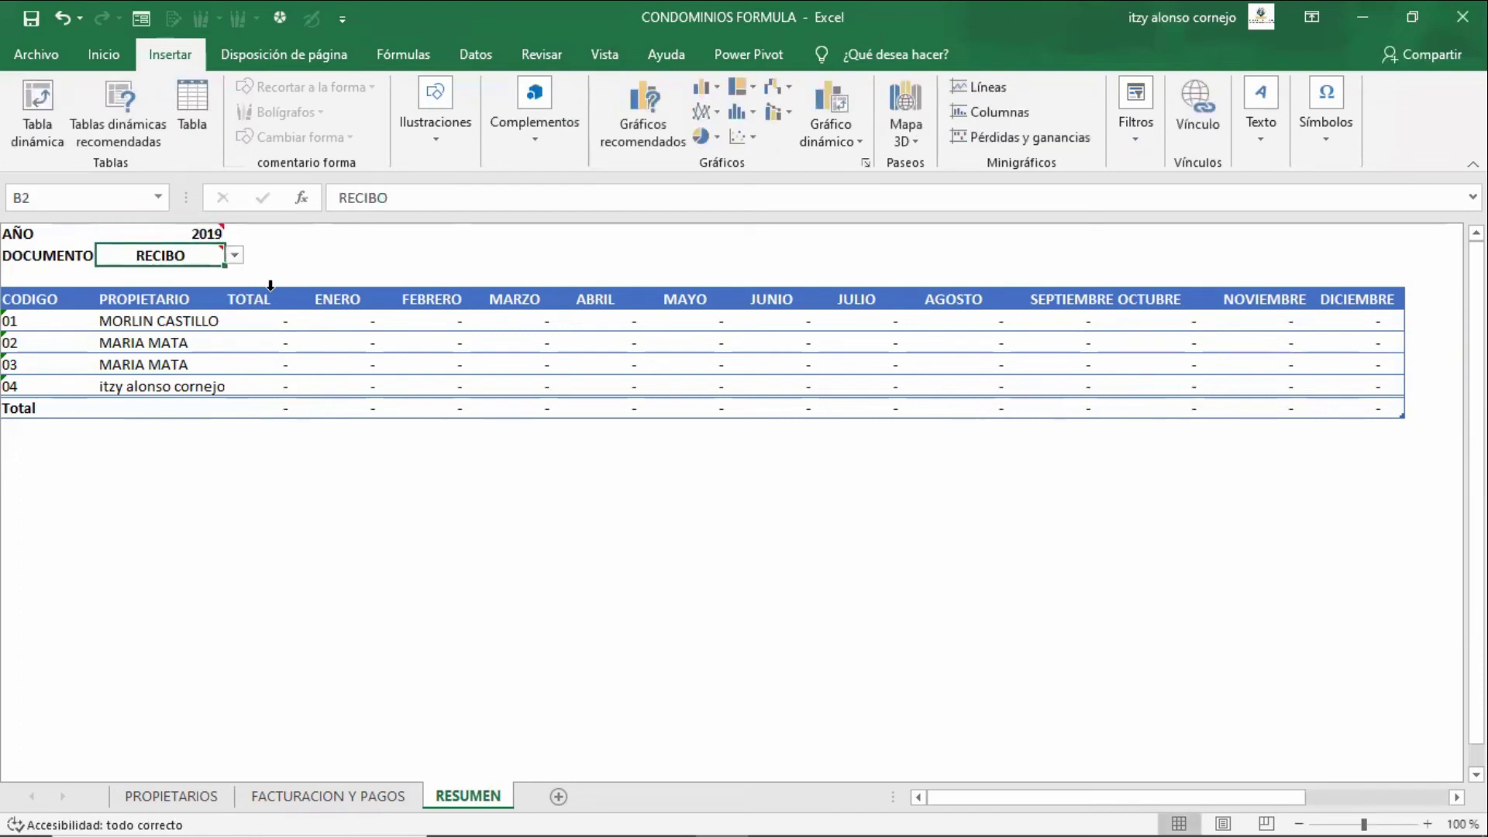
{"action": "key", "text": "Up"}
- Restore the year in B1 to 2020 and review the first owner's TOTAL and monthly amounts
{"action": "type", "text": "2020"}
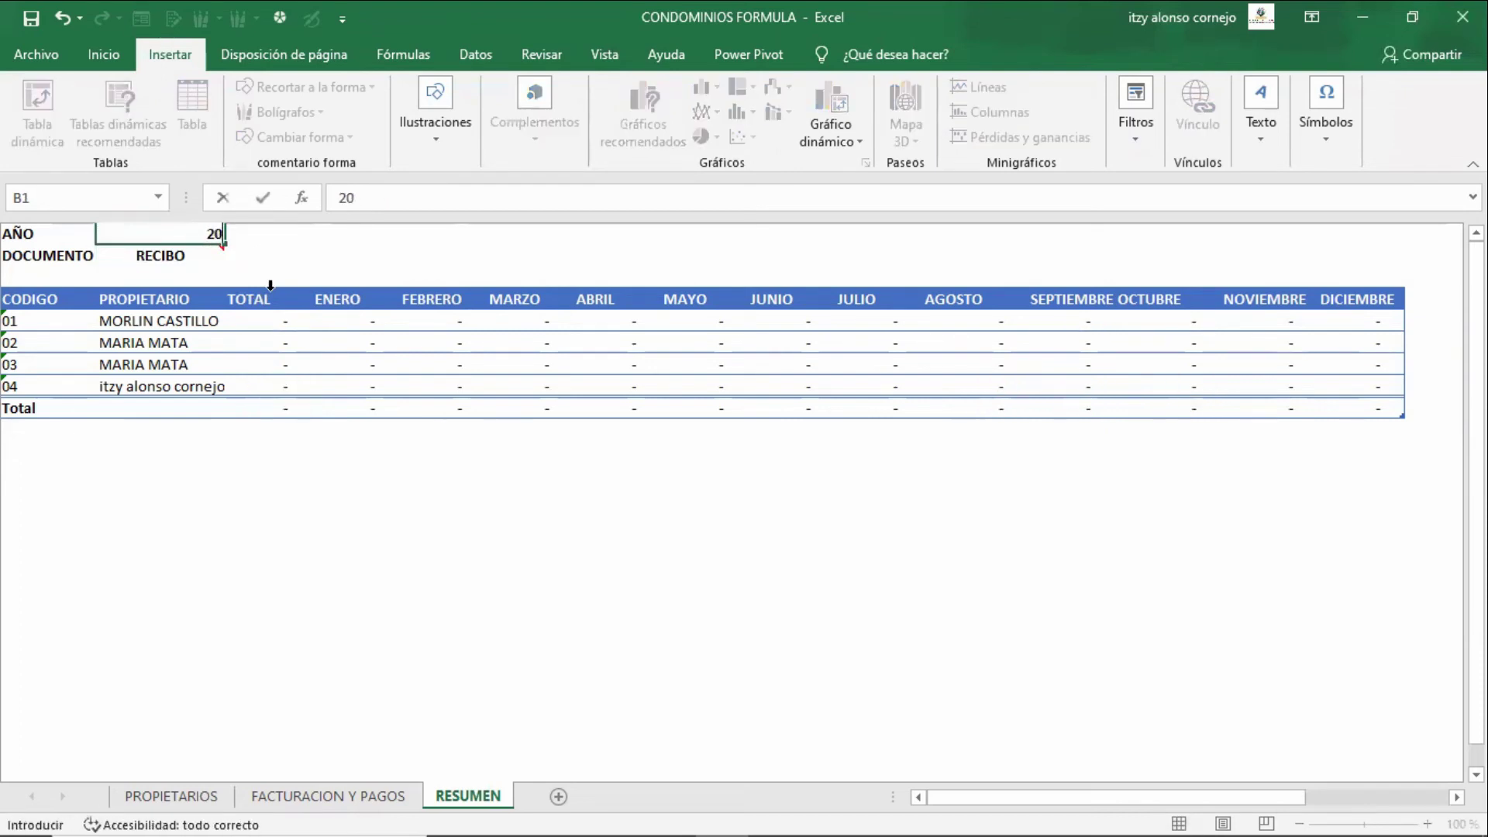
{"action": "key", "text": "Return"}
{"action": "key", "text": "Down"}
{"action": "key", "text": "Down"}
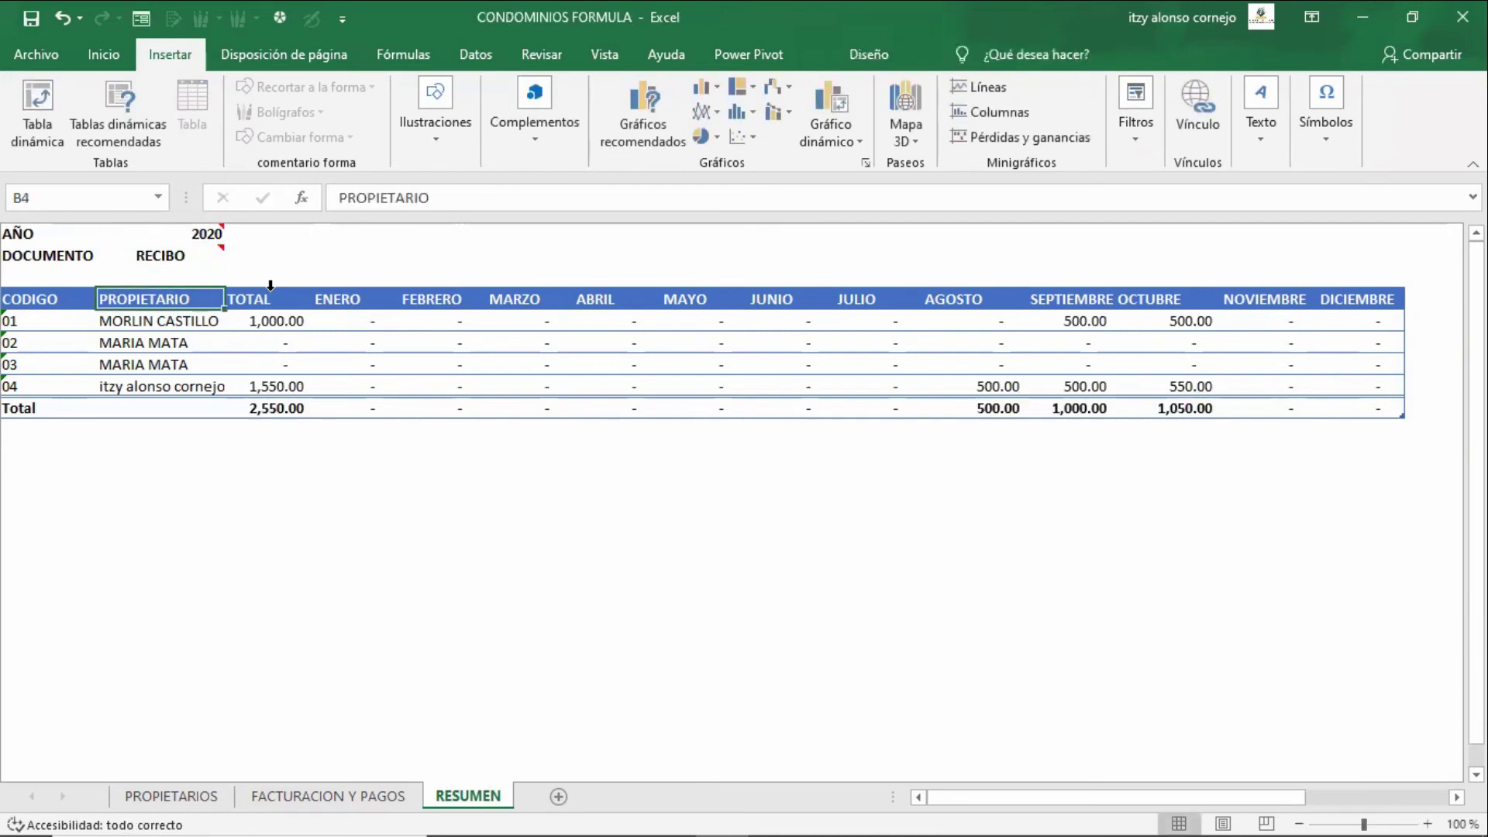
{"action": "key", "text": "Down"}
{"action": "key", "text": "Right"}
{"action": "key", "text": "Right"}
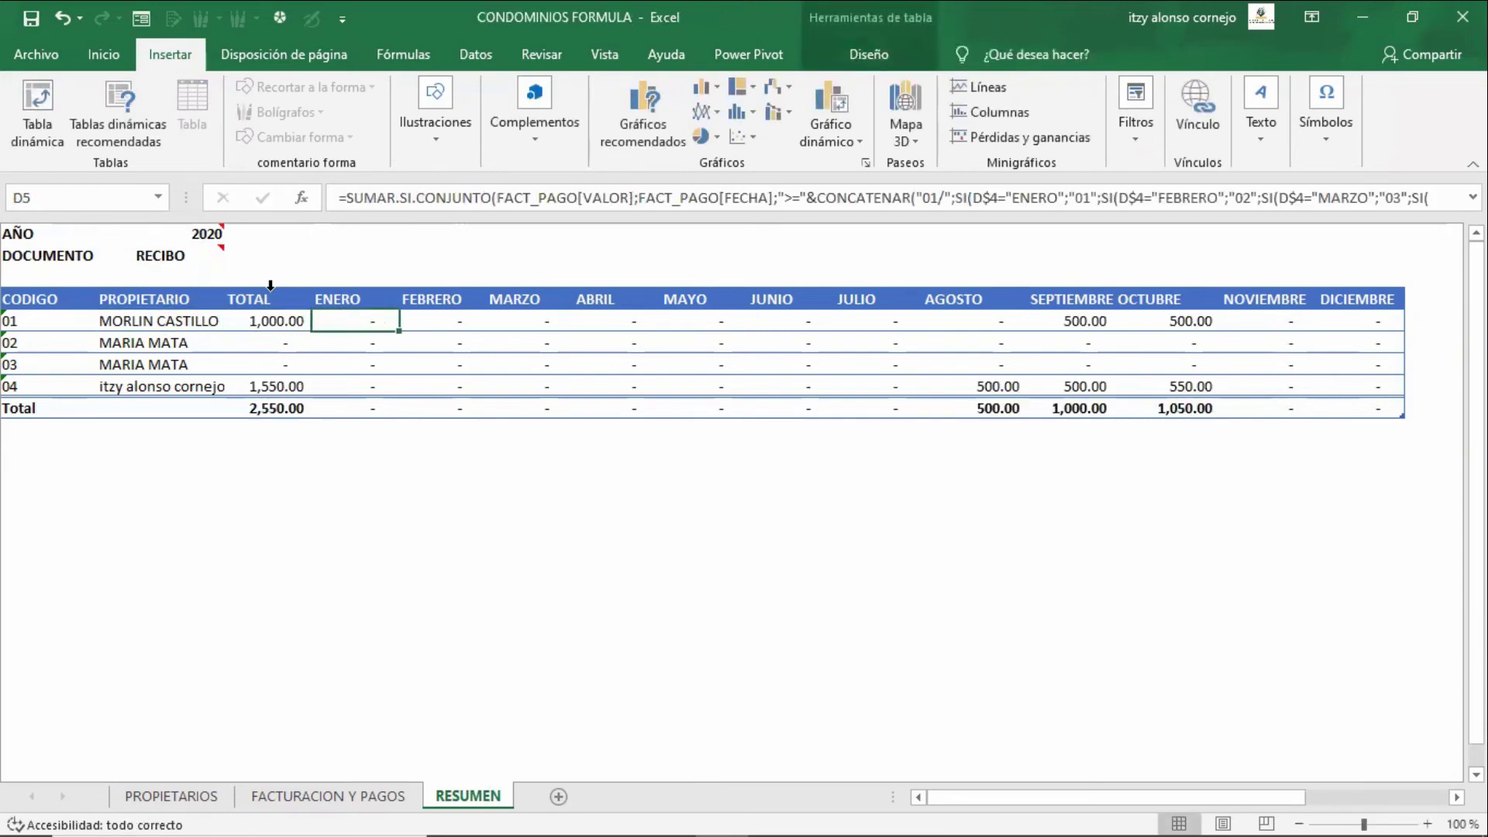
{"action": "key", "text": "Right"}
{"action": "key", "text": "Left"}
{"action": "key", "text": "Left"}
{"action": "key", "text": "Up"}
{"action": "key", "text": "Up"}
{"action": "key", "text": "Up"}
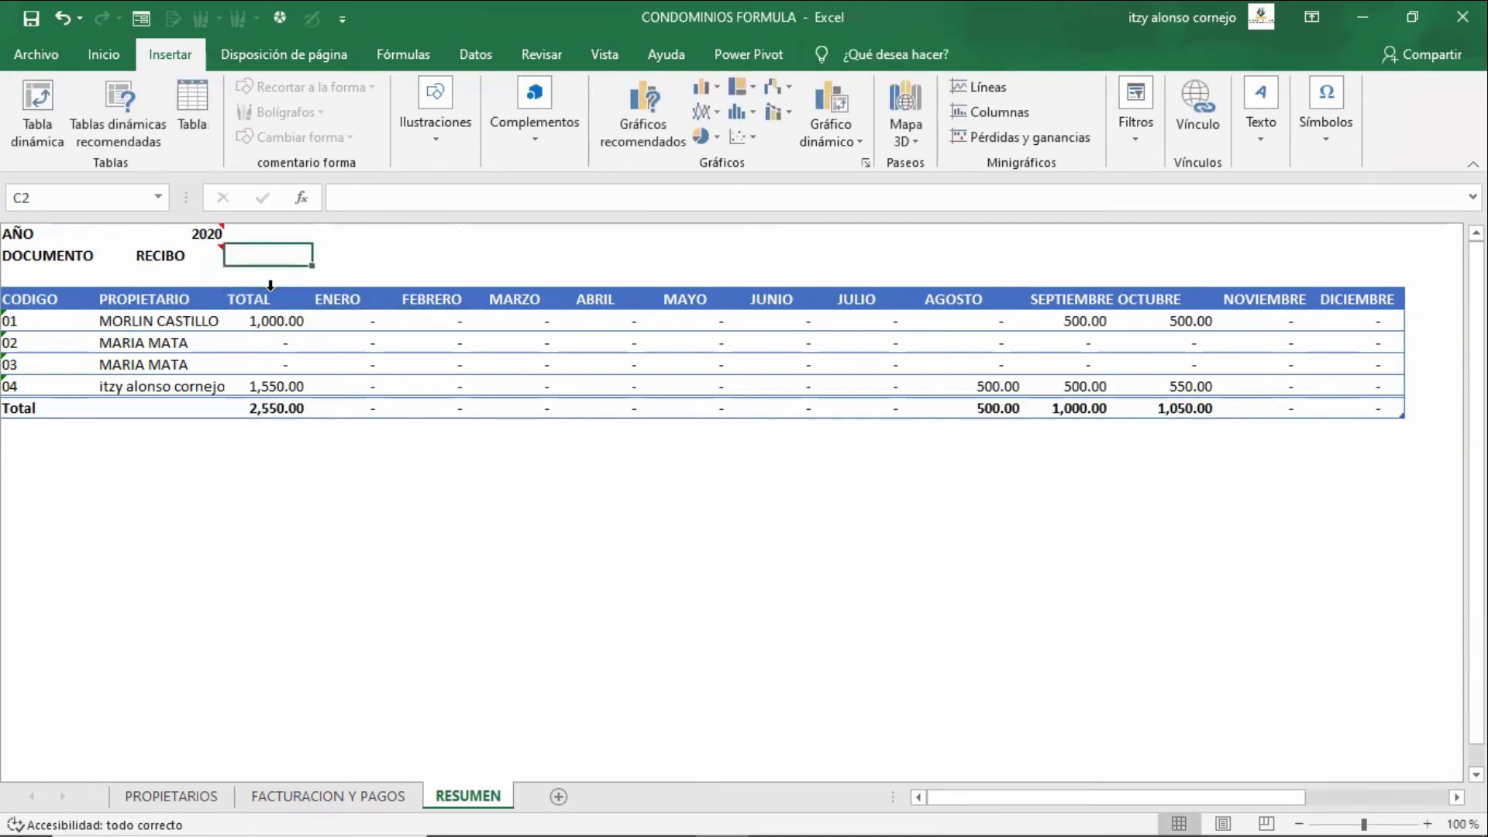
{"action": "key", "text": "Left"}
- Preview the FACTURA totals in B2, then switch the document type back to RECIBO
{"action": "left_click", "coordinate": [232, 256]}
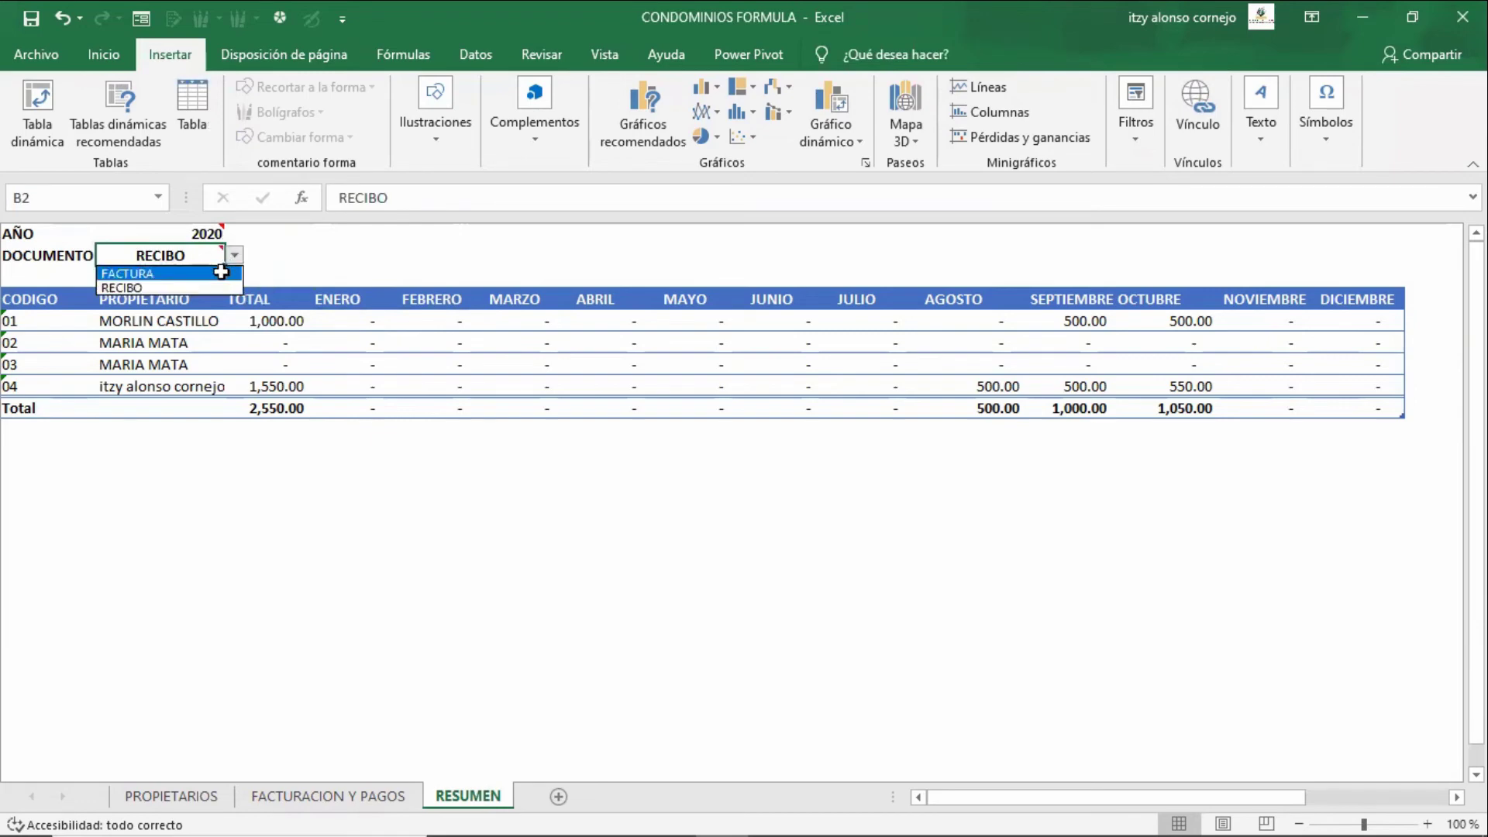
{"action": "left_click", "coordinate": [221, 273]}
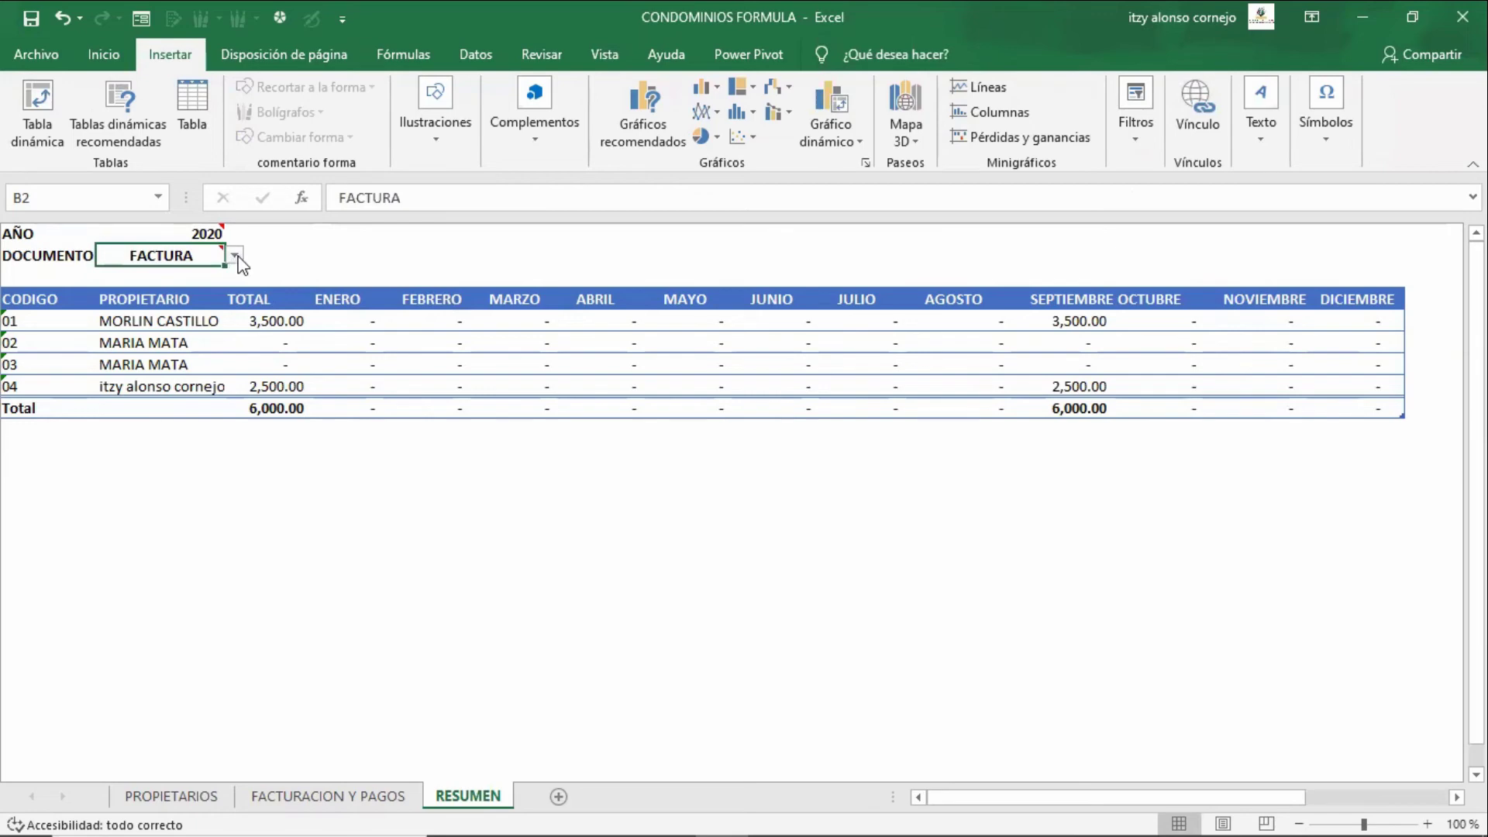
{"action": "left_click", "coordinate": [235, 256]}
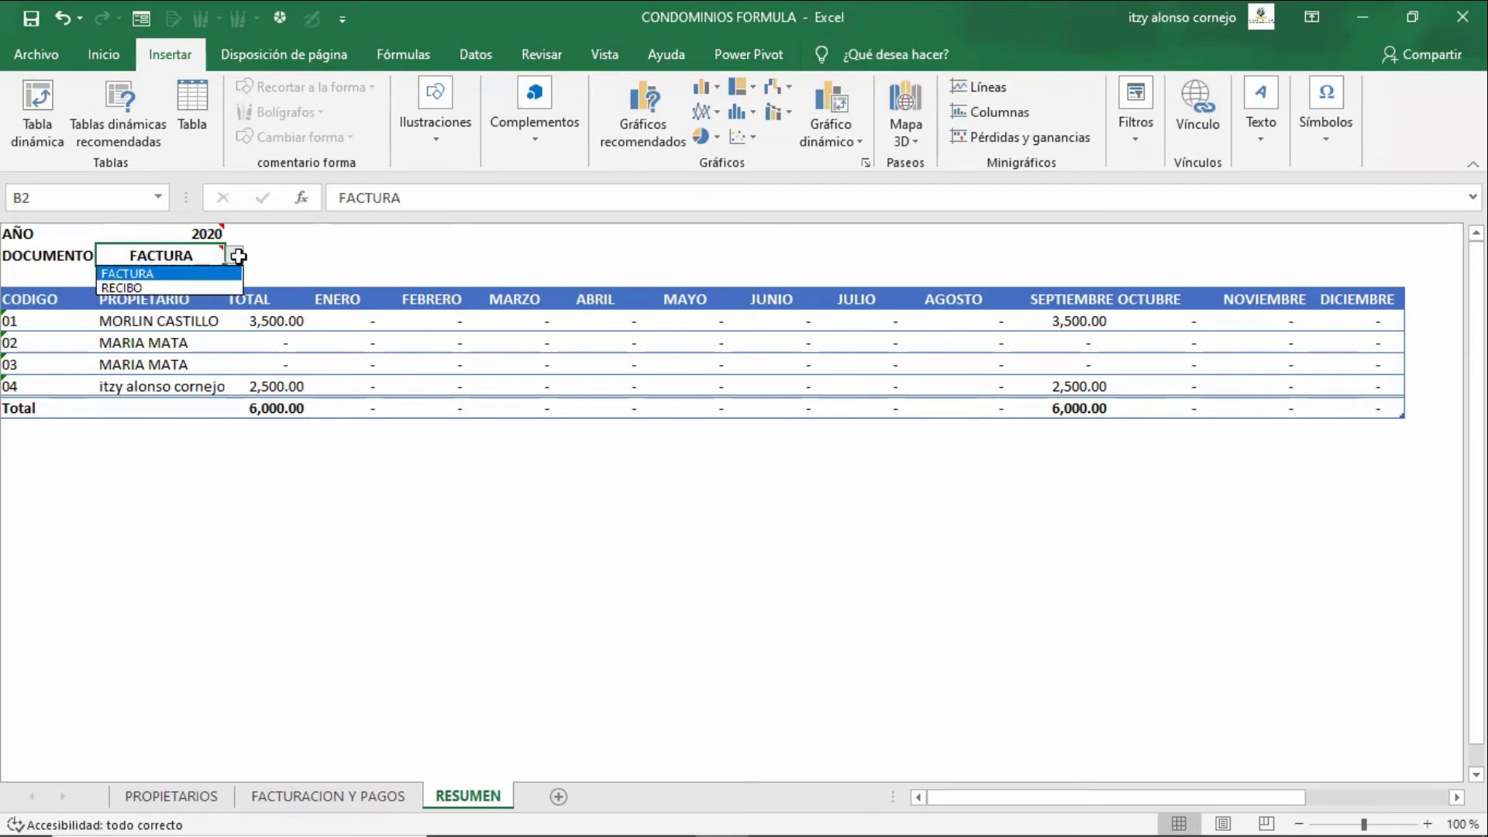
{"action": "left_click", "coordinate": [191, 285]}
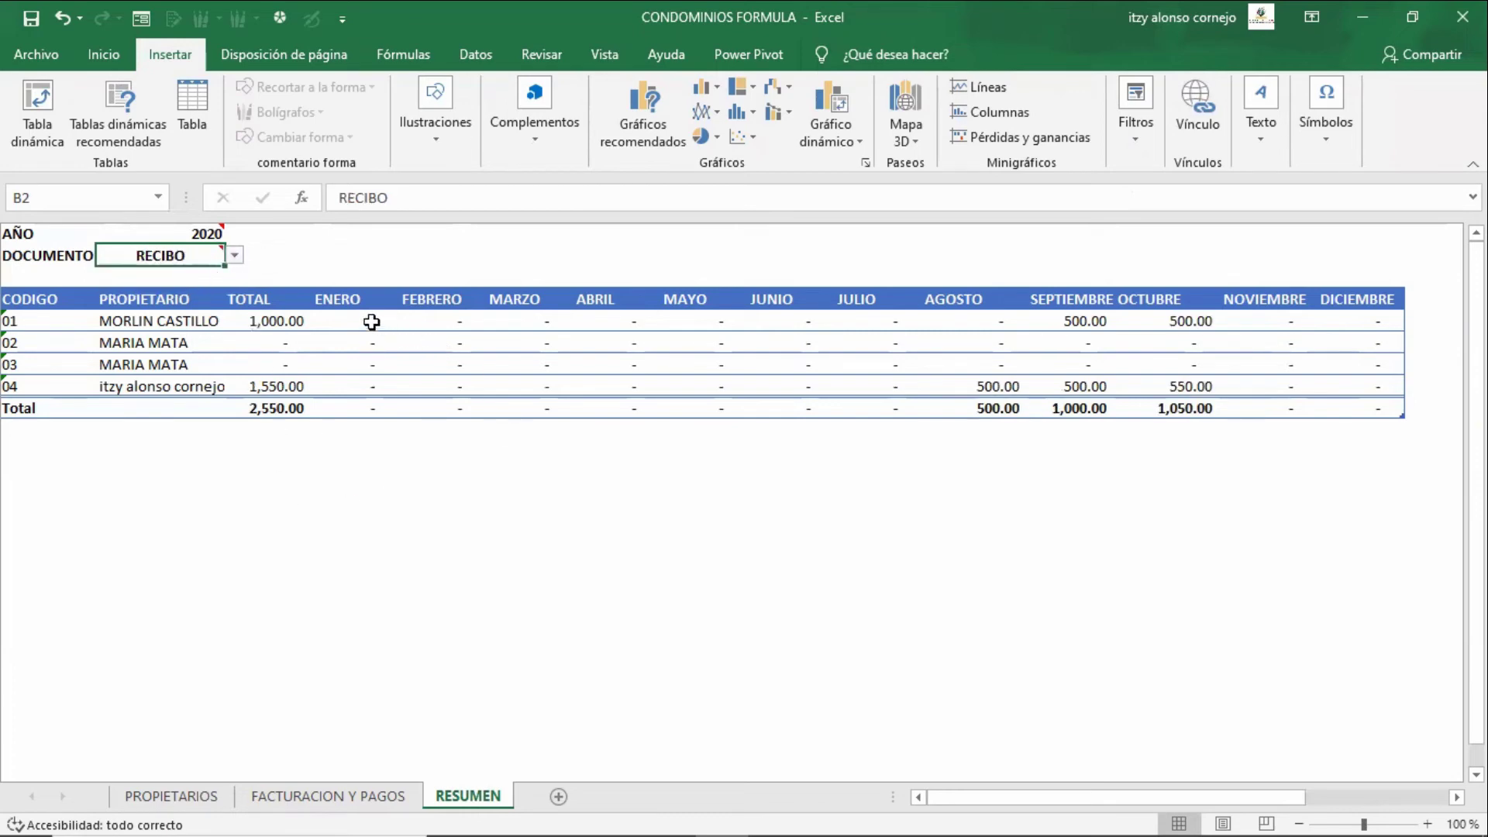
- Open owner 01's TOTAL formula and highlight parts of its summed range
{"action": "key", "text": "Down"}
{"action": "key", "text": "Down"}
{"action": "key", "text": "Down"}
{"action": "key", "text": "Right"}
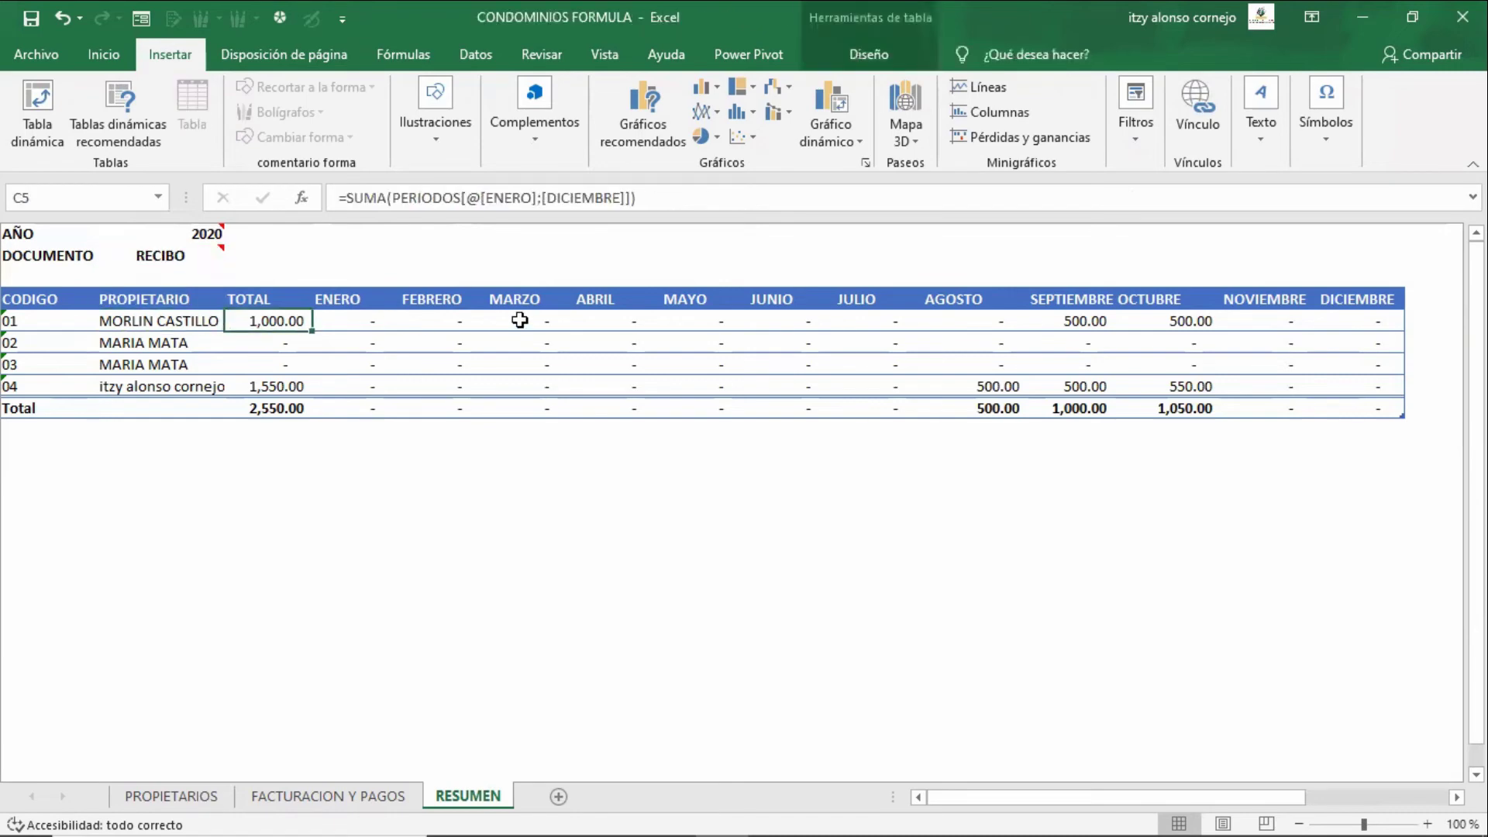
{"action": "key", "text": "Right"}
{"action": "key", "text": "Left"}
{"action": "key", "text": "F2"}
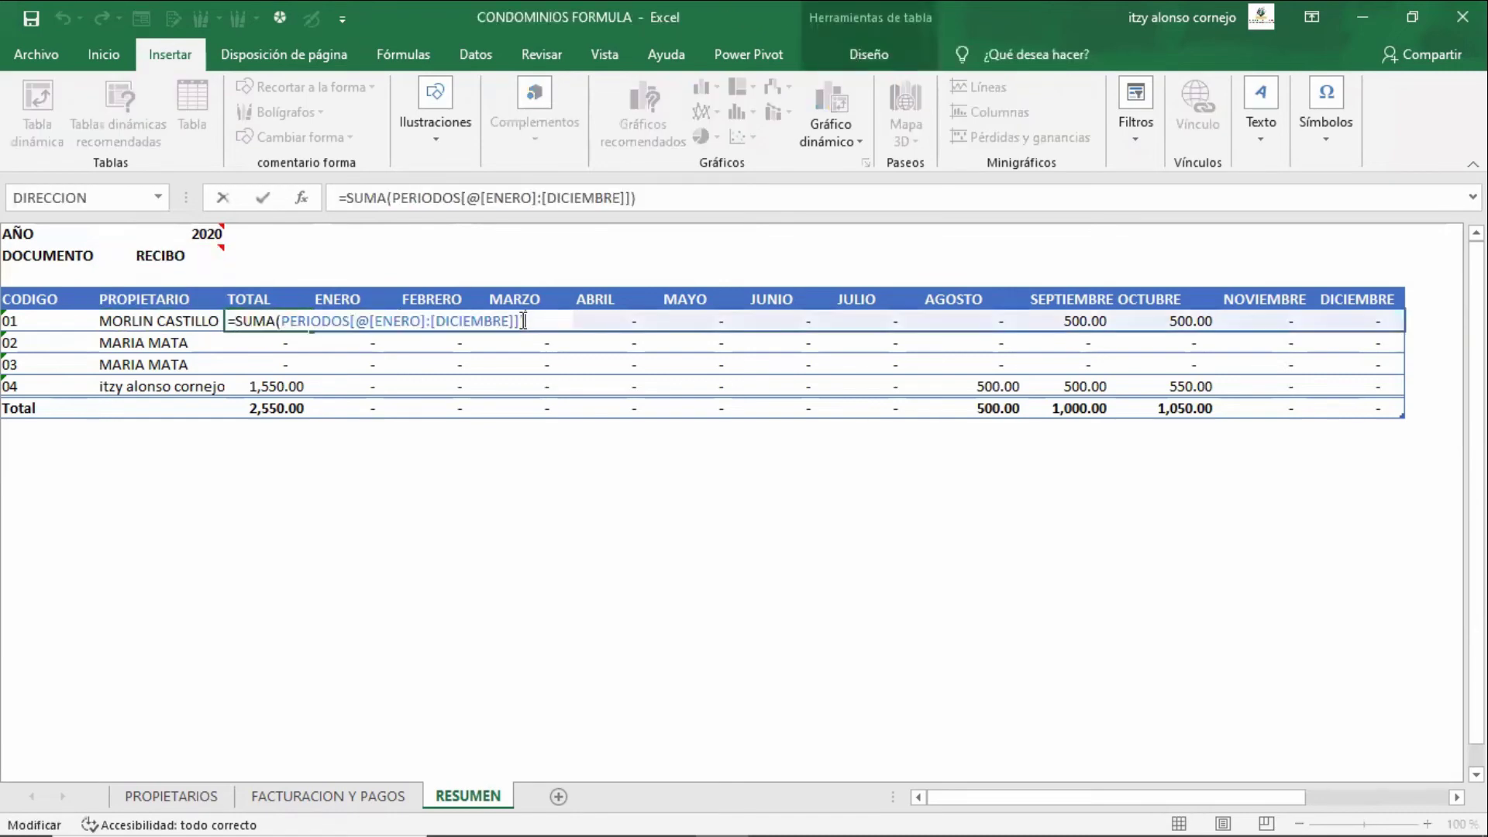
{"action": "key", "text": "Escape"}
{"action": "key", "text": "F2"}
{"action": "key", "text": "Left"}
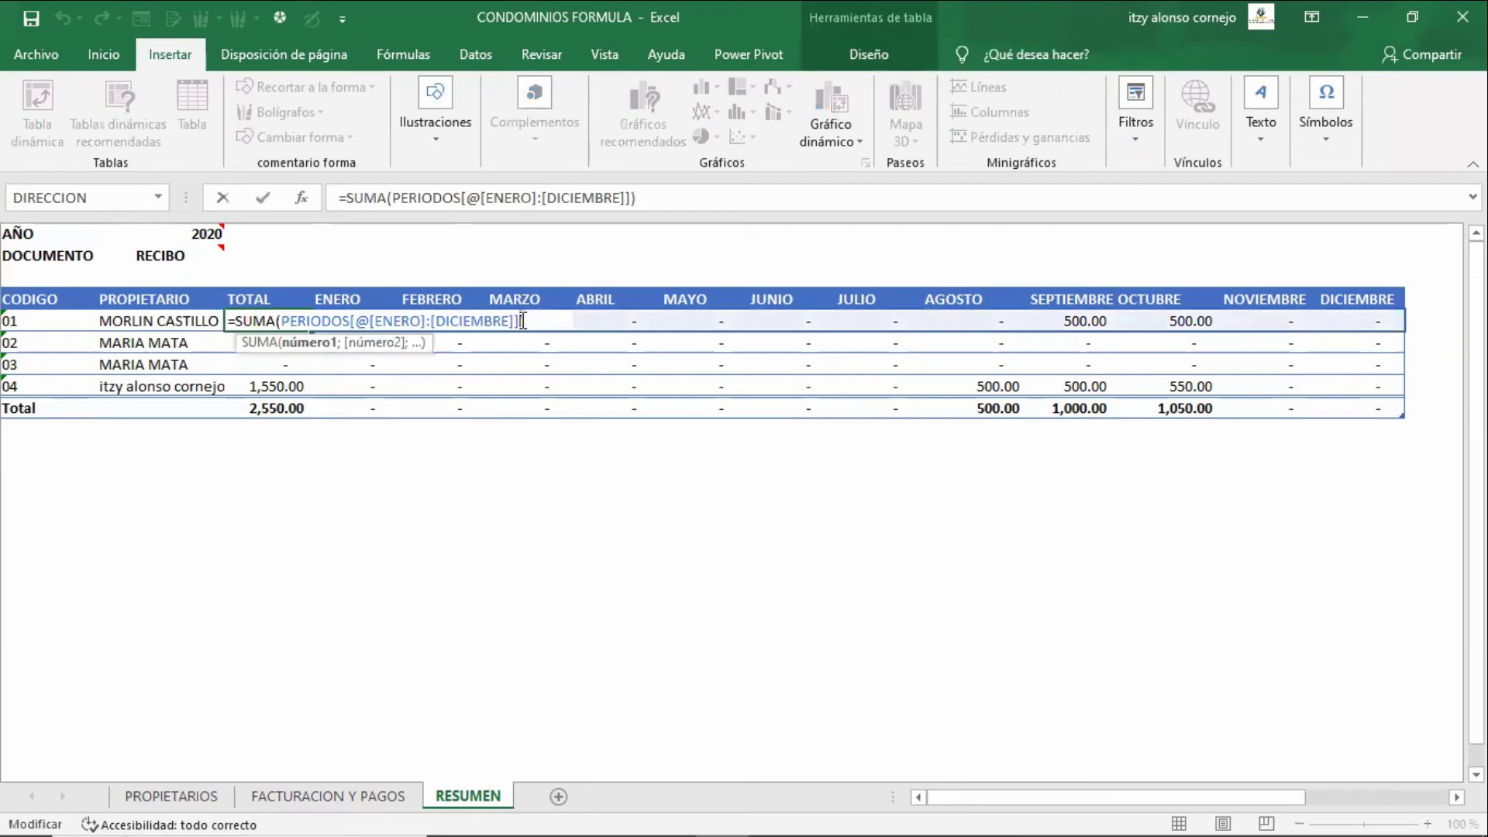
{"action": "key", "text": "shift+Left"}
{"action": "key", "text": "shift+Left"}
{"action": "key", "text": "shift+Left"}
{"action": "key", "text": "shift+Left"}
{"action": "key", "text": "shift+Left"}
{"action": "key", "text": "shift+Left"}
{"action": "key", "text": "shift+Left"}
{"action": "key", "text": "shift+Left"}
{"action": "key", "text": "shift+Left"}
{"action": "key", "text": "shift+Left"}
{"action": "key", "text": "shift+Left"}
{"action": "key", "text": "shift+Left"}
{"action": "key", "text": "shift+Left"}
{"action": "key", "text": "shift+Left"}
{"action": "key", "text": "shift+Left"}
{"action": "key", "text": "shift+Left"}
{"action": "key", "text": "shift+Left"}
{"action": "key", "text": "shift+Left"}
{"action": "key", "text": "shift+Left"}
{"action": "key", "text": "shift+Left"}
{"action": "key", "text": "shift+Left"}
{"action": "key", "text": "shift+Left"}
{"action": "key", "text": "shift+Left"}
{"action": "key", "text": "shift+Left"}
{"action": "key", "text": "shift+Left"}
{"action": "key", "text": "shift+Left"}
{"action": "key", "text": "shift+Left"}
{"action": "key", "text": "shift+Left"}
{"action": "key", "text": "shift+Left"}
{"action": "key", "text": "shift+Left"}
{"action": "key", "text": "shift+Left"}
{"action": "key", "text": "shift+Left"}
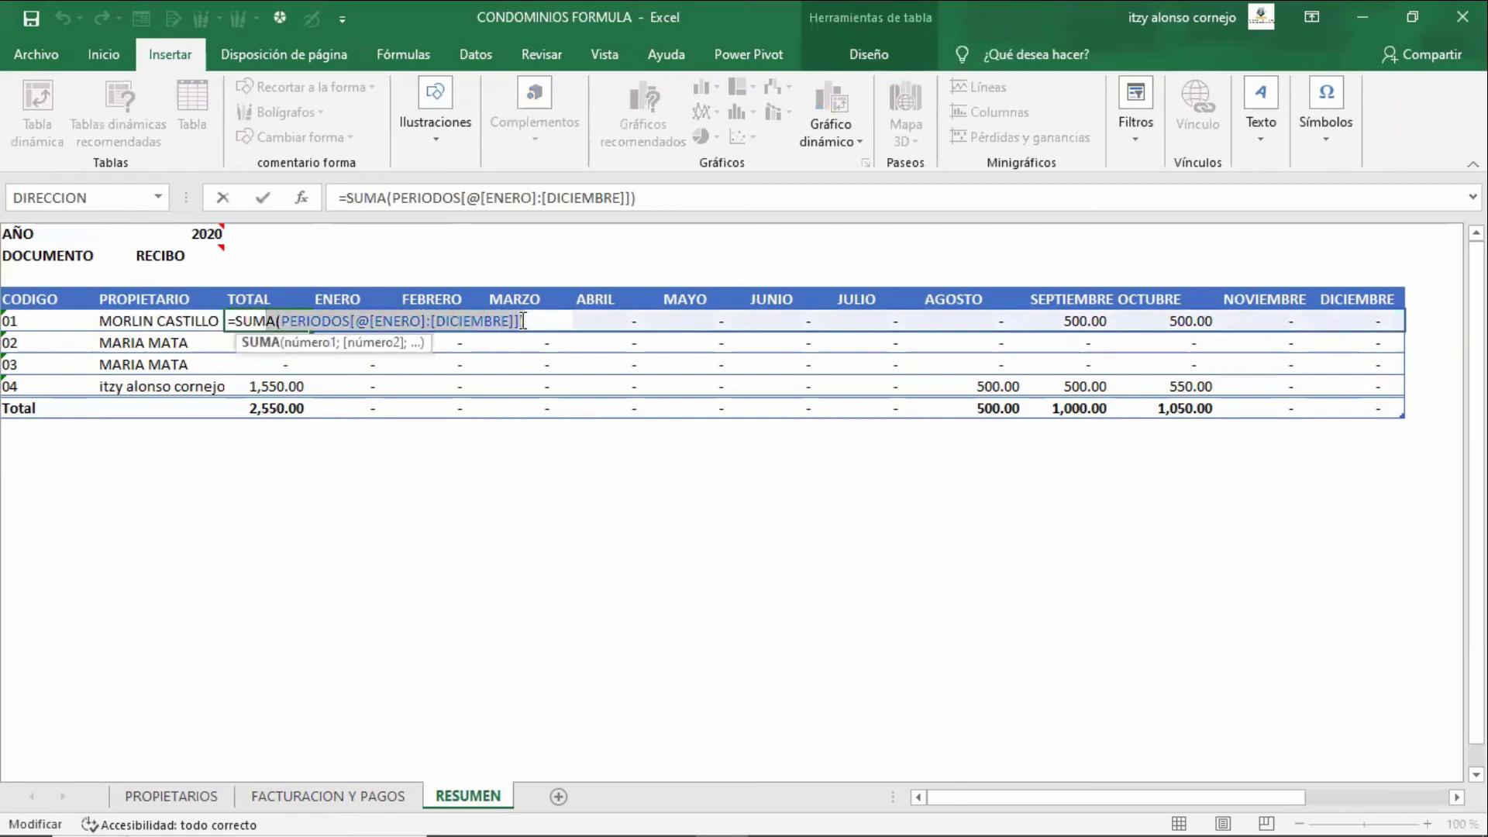
{"action": "key", "text": "shift+Right"}
{"action": "key", "text": "Right"}
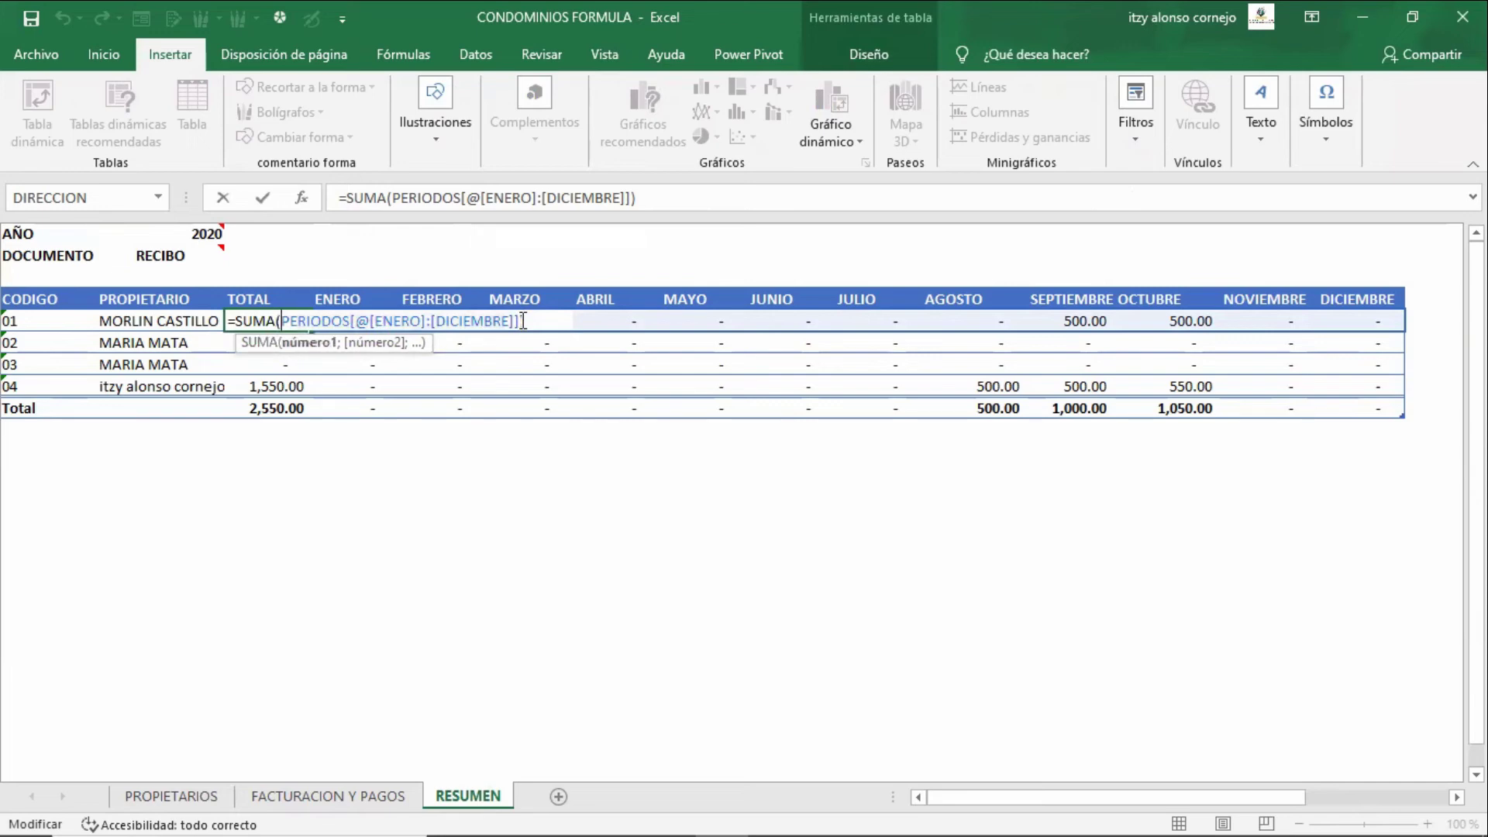
- Highlight the [ENERO]:[DICIEMBRE] reference, then open the ENERO cell's SUMAR.SI.CONJUNTO formula
{"action": "key", "text": "Right"}
{"action": "key", "text": "Right"}
{"action": "key", "text": "Right"}
{"action": "key", "text": "Right"}
{"action": "key", "text": "Right"}
{"action": "key", "text": "Right"}
{"action": "key", "text": "Right"}
{"action": "key", "text": "Right"}
{"action": "key", "text": "Right"}
{"action": "key", "text": "Right"}
{"action": "key", "text": "Right"}
{"action": "key", "text": "Right"}
{"action": "key", "text": "Right"}
{"action": "key", "text": "Right"}
{"action": "key", "text": "Right"}
{"action": "key", "text": "Left"}
{"action": "key", "text": "Left"}
{"action": "key", "text": "Left"}
{"action": "key", "text": "shift+Right"}
{"action": "key", "text": "shift+Right"}
{"action": "key", "text": "shift+Right"}
{"action": "key", "text": "shift+Right"}
{"action": "key", "text": "shift+Right"}
{"action": "key", "text": "shift+Right"}
{"action": "key", "text": "shift+Right"}
{"action": "key", "text": "shift+Right"}
{"action": "key", "text": "shift+Right"}
{"action": "key", "text": "shift+Right"}
{"action": "key", "text": "shift+Right"}
{"action": "key", "text": "shift+Right"}
{"action": "key", "text": "shift+Right"}
{"action": "key", "text": "shift+Right"}
{"action": "key", "text": "shift+Right"}
{"action": "key", "text": "shift+Right"}
{"action": "key", "text": "shift+Right"}
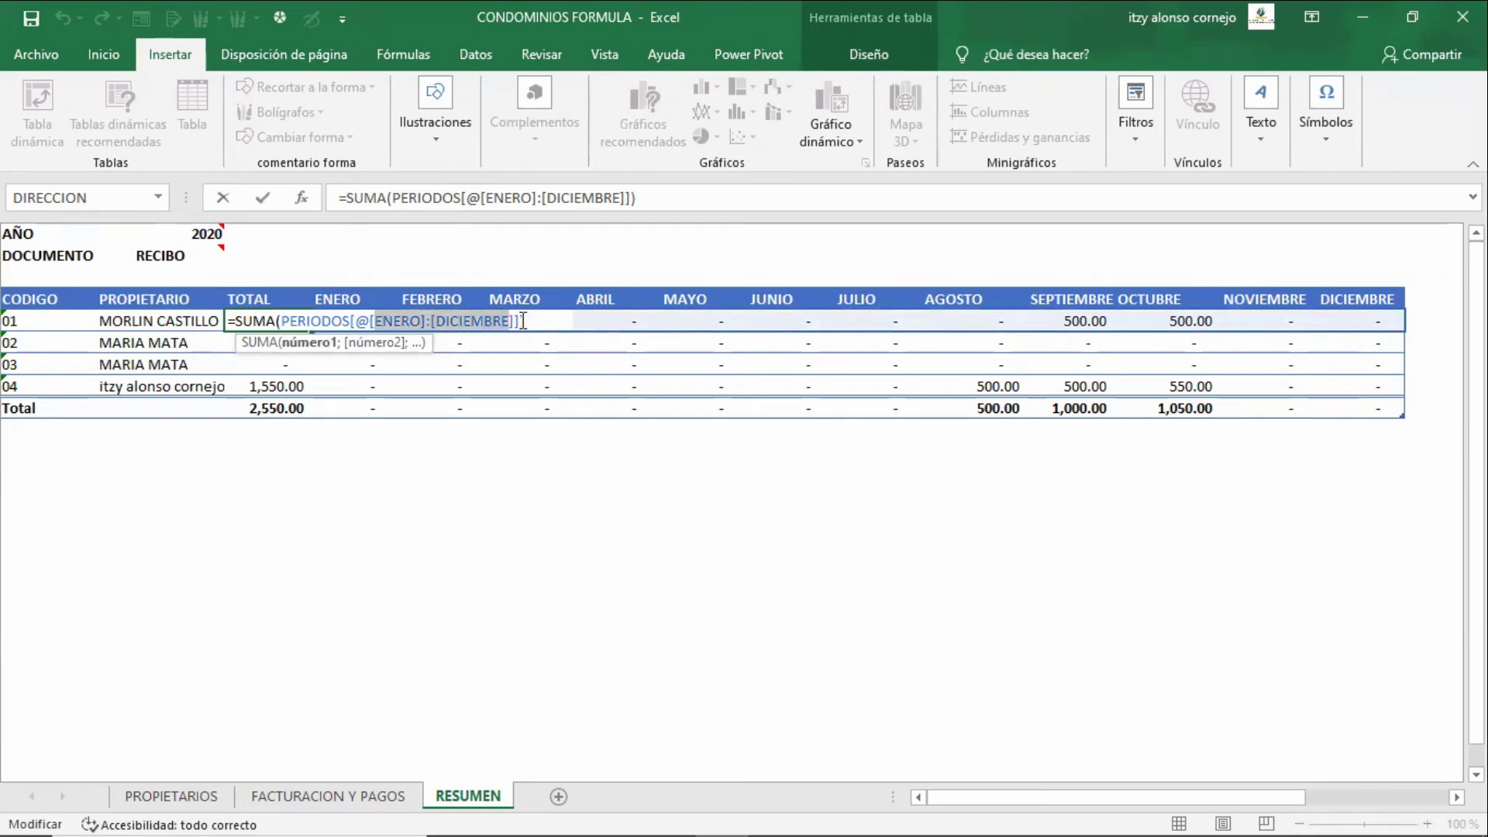
{"action": "key", "text": "Escape"}
{"action": "key", "text": "Right"}
{"action": "key", "text": "F2"}
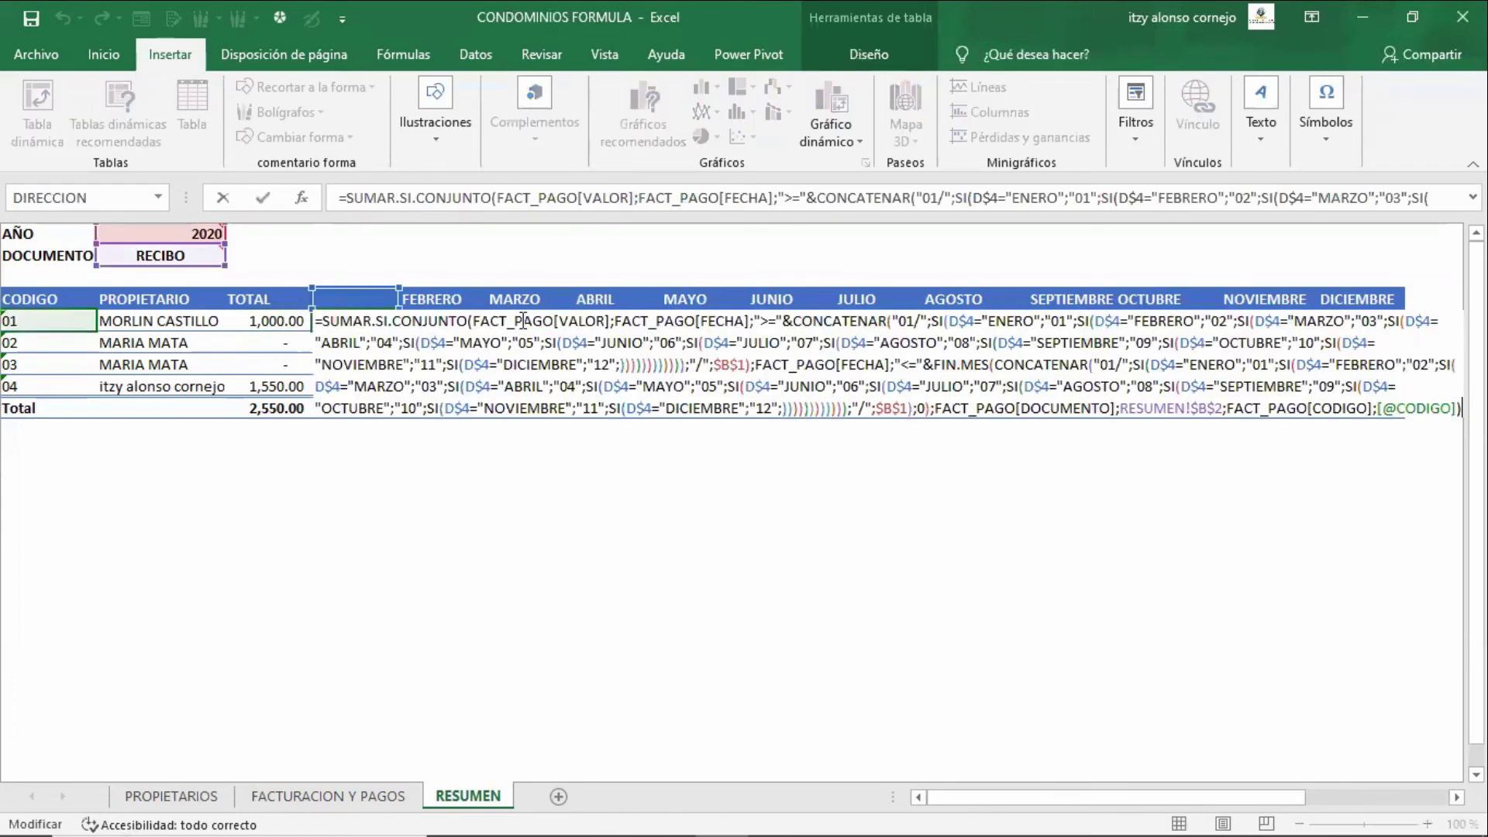
- Walk through the ENERO formula's function name, sum range, CONCATENAR date criterion and row-4 lock
{"action": "key", "text": "Up"}
{"action": "key", "text": "Up"}
{"action": "key", "text": "Up"}
{"action": "key", "text": "Up"}
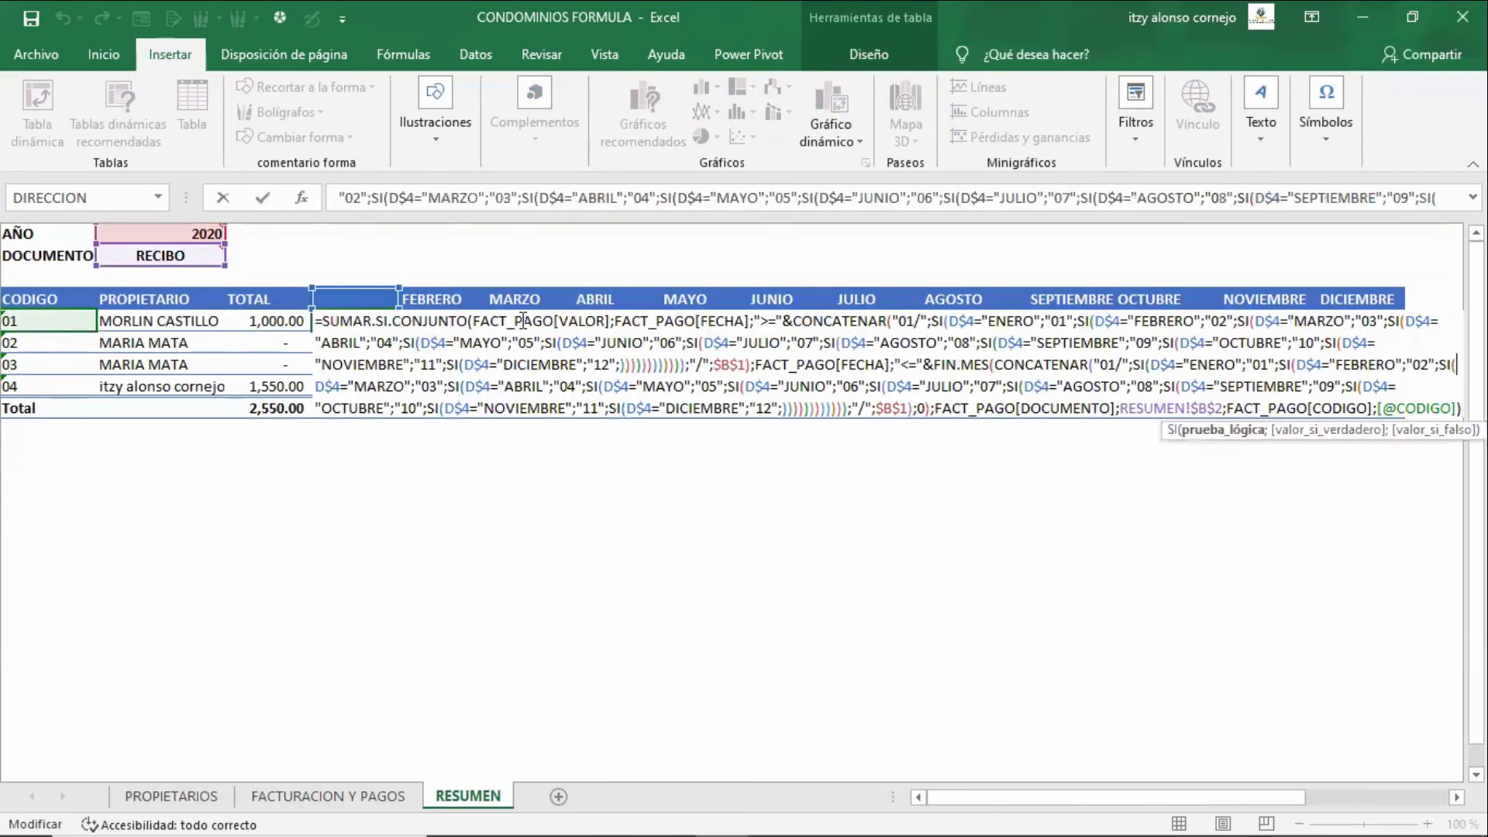
{"action": "key", "text": "Home"}
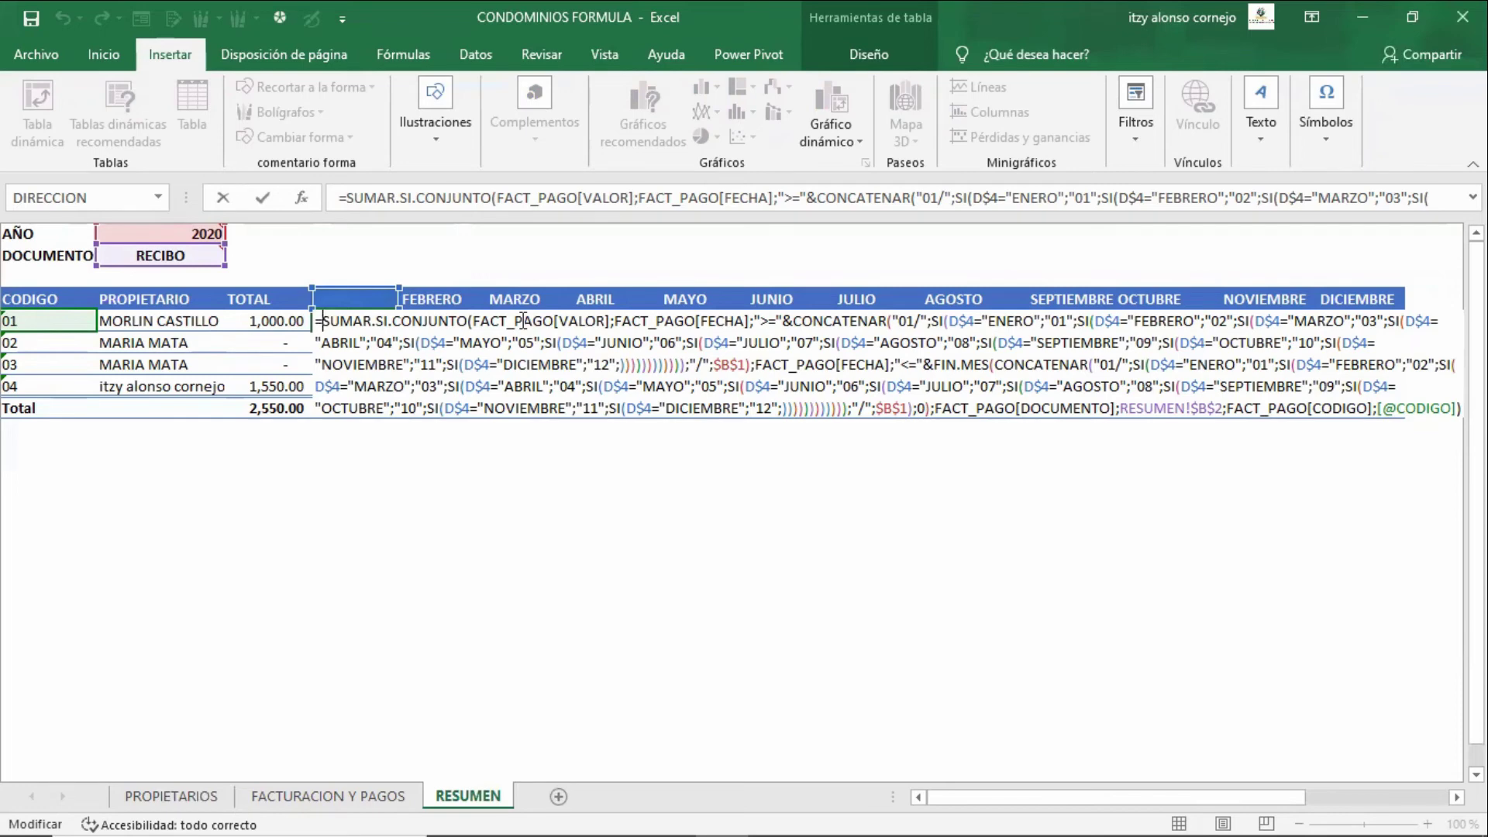
{"action": "key", "text": "shift+Right"}
{"action": "key", "text": "shift+Right"}
{"action": "key", "text": "shift+Right"}
{"action": "key", "text": "shift+Right"}
{"action": "key", "text": "shift+Right"}
{"action": "key", "text": "shift+Right"}
{"action": "key", "text": "shift+Right"}
{"action": "key", "text": "shift+Right"}
{"action": "key", "text": "shift+Right"}
{"action": "key", "text": "shift+Right"}
{"action": "key", "text": "shift+Right"}
{"action": "key", "text": "shift+Right"}
{"action": "key", "text": "shift+Right"}
{"action": "key", "text": "shift+Right"}
{"action": "key", "text": "shift+Right"}
{"action": "key", "text": "shift+Right"}
{"action": "key", "text": "shift+Right"}
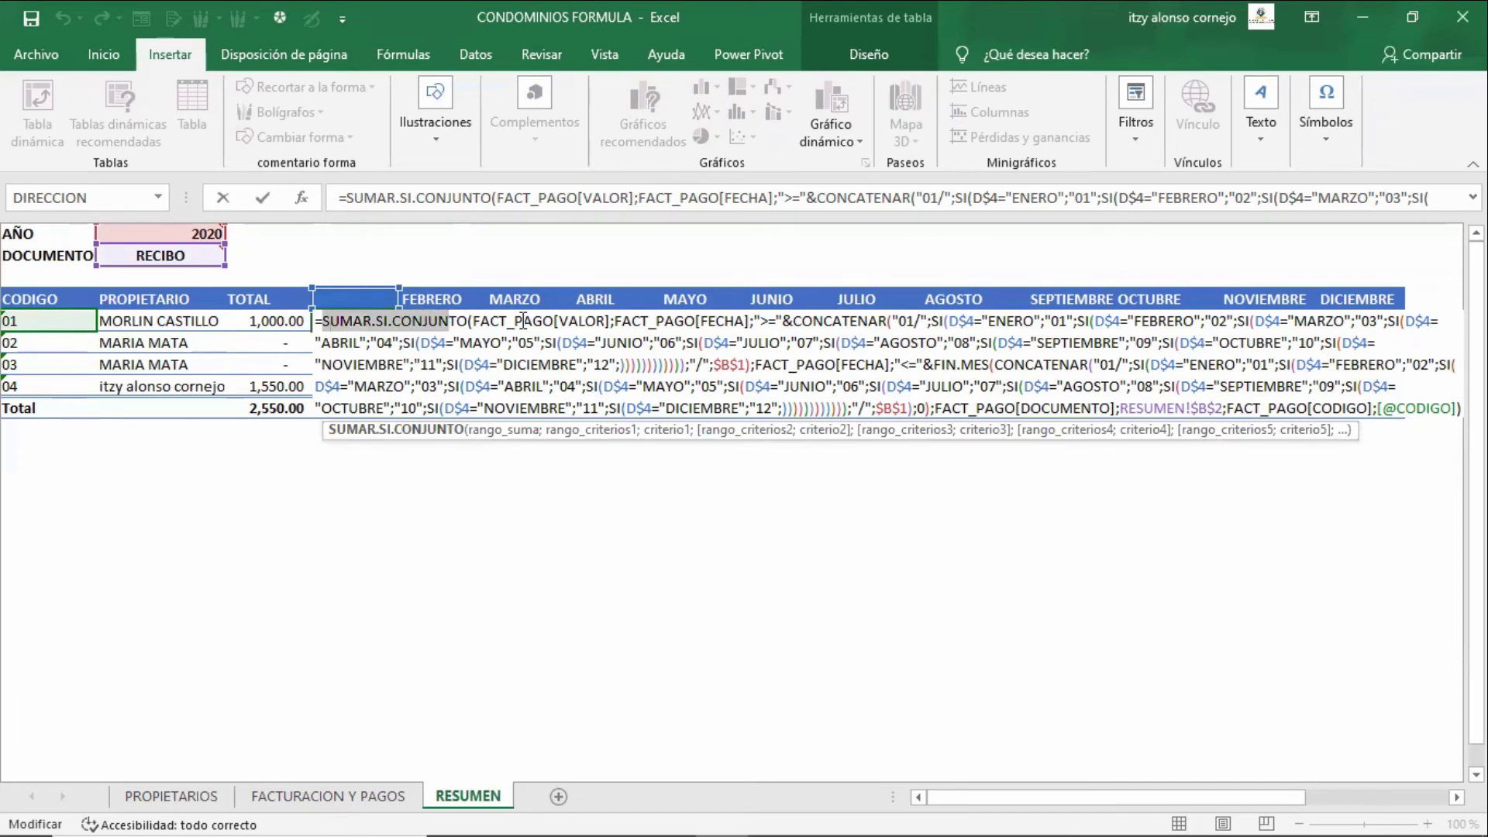
{"action": "key", "text": "Right"}
{"action": "key", "text": "Right"}
{"action": "key", "text": "Right"}
{"action": "key", "text": "Right"}
{"action": "key", "text": "Right"}
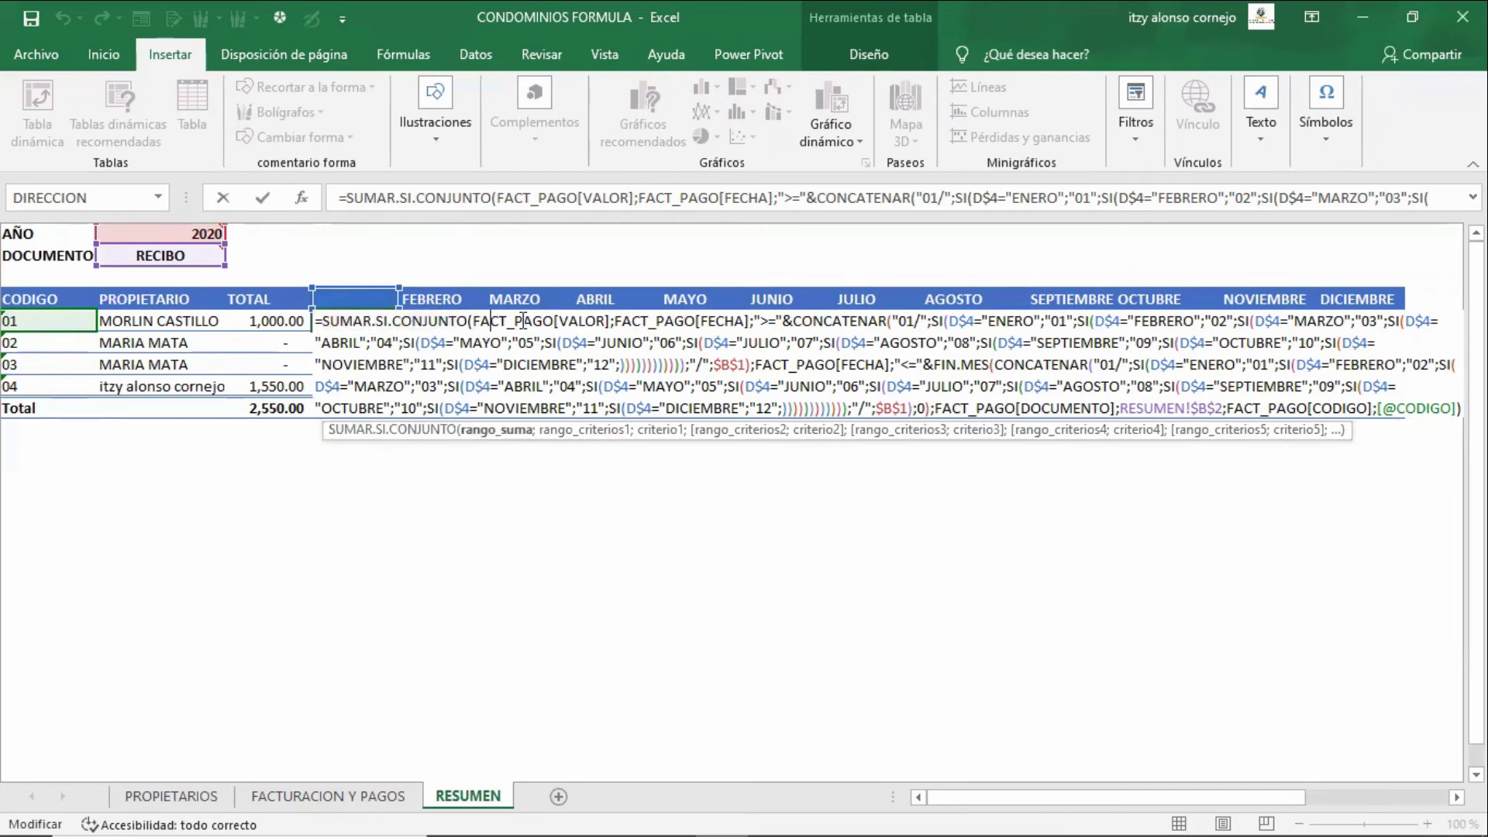
{"action": "key", "text": "Right"}
{"action": "key", "text": "Right"}
{"action": "key", "text": "Right"}
{"action": "key", "text": "Right"}
{"action": "key", "text": "Right"}
{"action": "key", "text": "Right"}
{"action": "key", "text": "Right"}
{"action": "key", "text": "Right"}
{"action": "key", "text": "Right"}
{"action": "key", "text": "Right"}
{"action": "key", "text": "Right"}
{"action": "key", "text": "Right"}
{"action": "key", "text": "Right"}
{"action": "key", "text": "Right"}
{"action": "key", "text": "Right"}
{"action": "key", "text": "Right"}
{"action": "key", "text": "Right"}
{"action": "key", "text": "Right"}
{"action": "key", "text": "Right"}
{"action": "key", "text": "Right"}
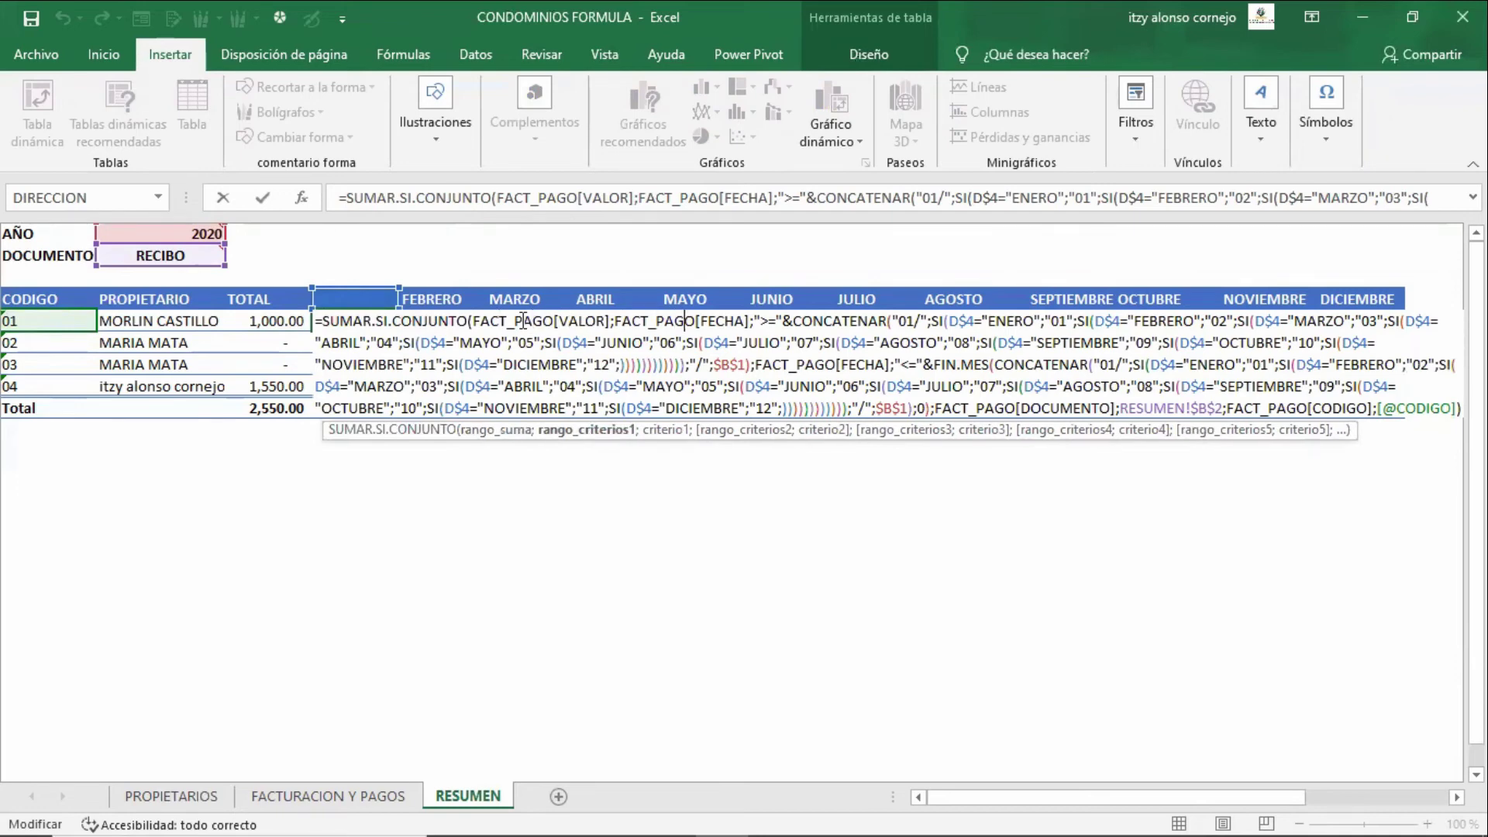
{"action": "key", "text": "Left"}
{"action": "key", "text": "Left"}
{"action": "key", "text": "Left"}
{"action": "key", "text": "Left"}
{"action": "key", "text": "Left"}
{"action": "key", "text": "Left"}
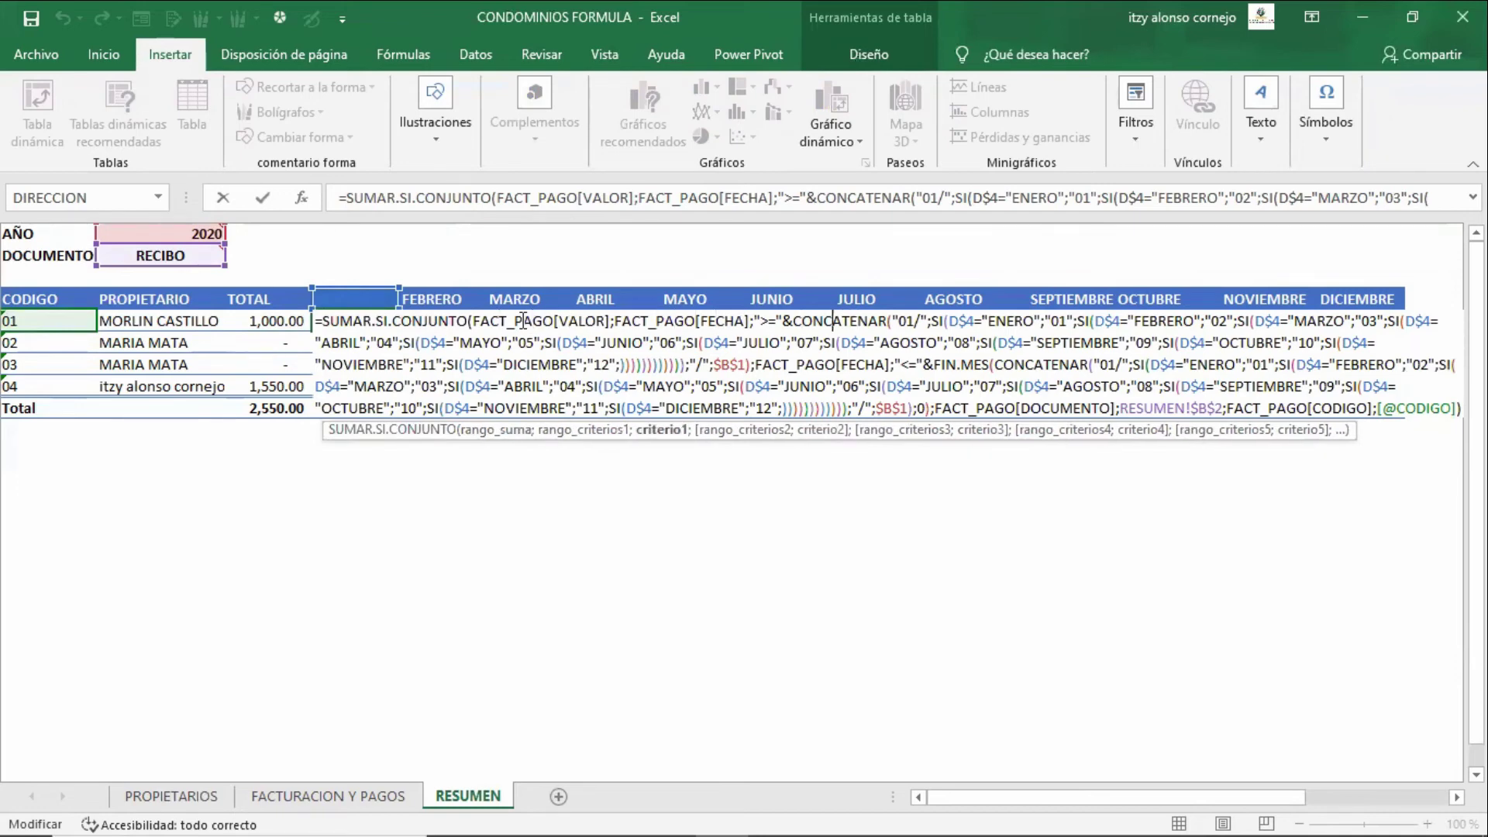
{"action": "key", "text": "shift+Right"}
{"action": "key", "text": "shift+Right"}
{"action": "key", "text": "shift+Right"}
{"action": "key", "text": "shift+Right"}
{"action": "key", "text": "shift+Right"}
{"action": "key", "text": "shift+Right"}
{"action": "key", "text": "shift+Right"}
{"action": "key", "text": "shift+Right"}
{"action": "key", "text": "shift+Right"}
{"action": "key", "text": "shift+Right"}
{"action": "key", "text": "shift+Right"}
{"action": "key", "text": "shift+Right"}
{"action": "key", "text": "shift+Right"}
{"action": "key", "text": "shift+Right"}
{"action": "key", "text": "shift+Right"}
{"action": "key", "text": "shift+Right"}
{"action": "key", "text": "shift+Right"}
{"action": "key", "text": "shift+Right"}
{"action": "key", "text": "shift+Right"}
{"action": "key", "text": "shift+Right"}
{"action": "key", "text": "shift+Right"}
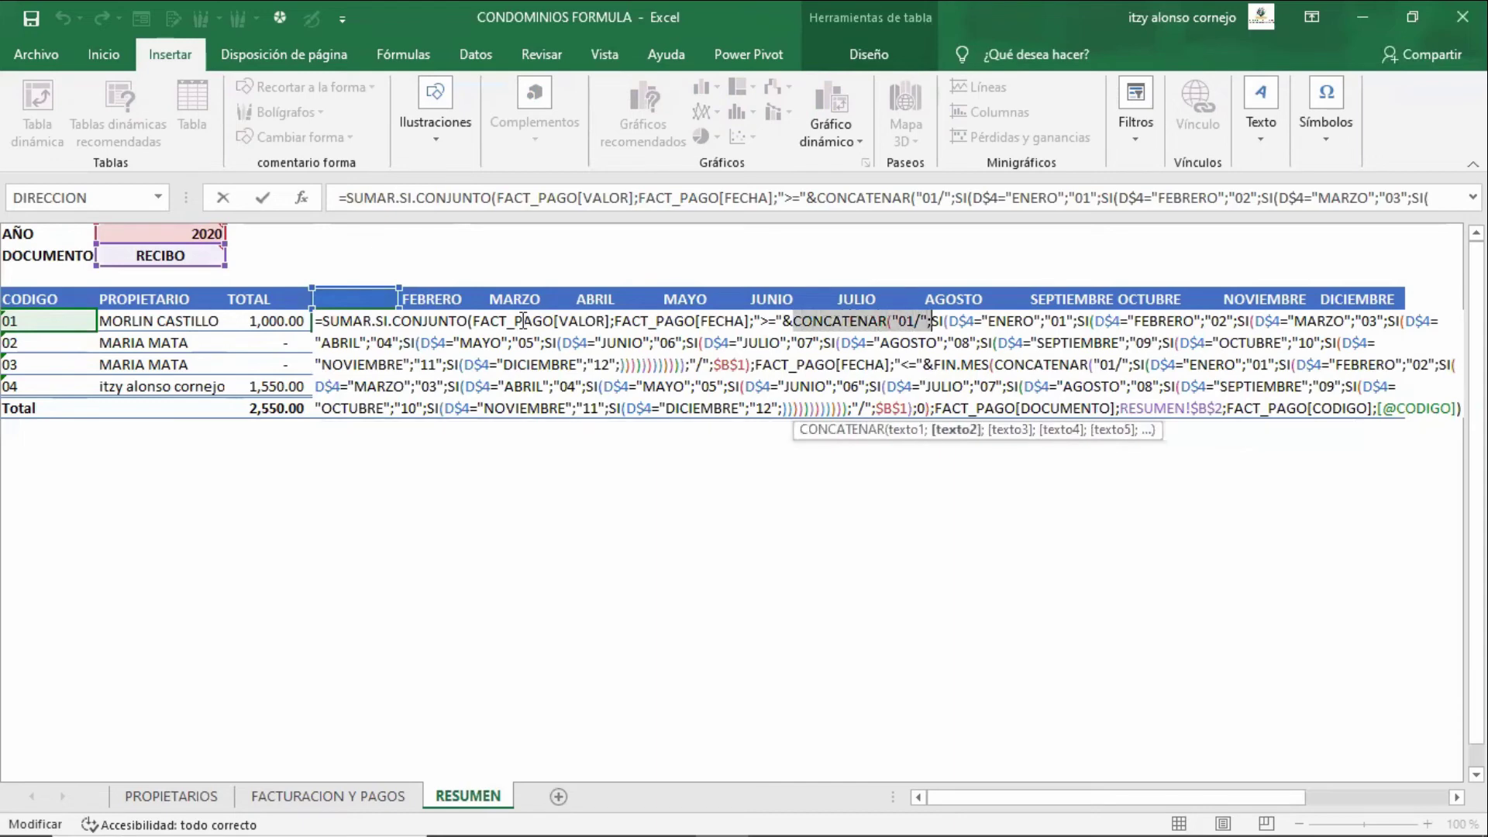
{"action": "key", "text": "Right"}
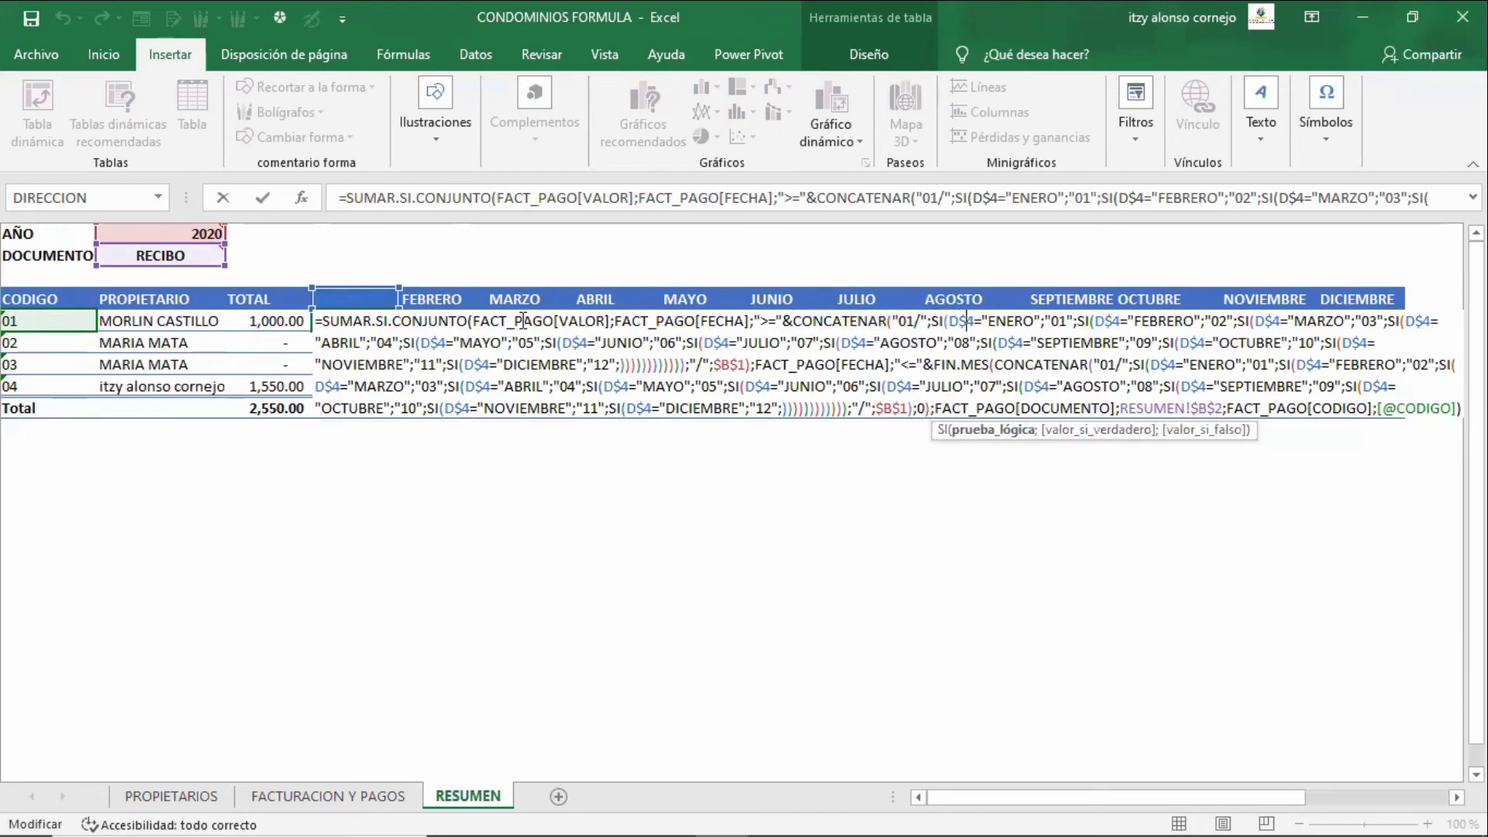
{"action": "key", "text": "Left"}
{"action": "key", "text": "Left"}
{"action": "key", "text": "Left"}
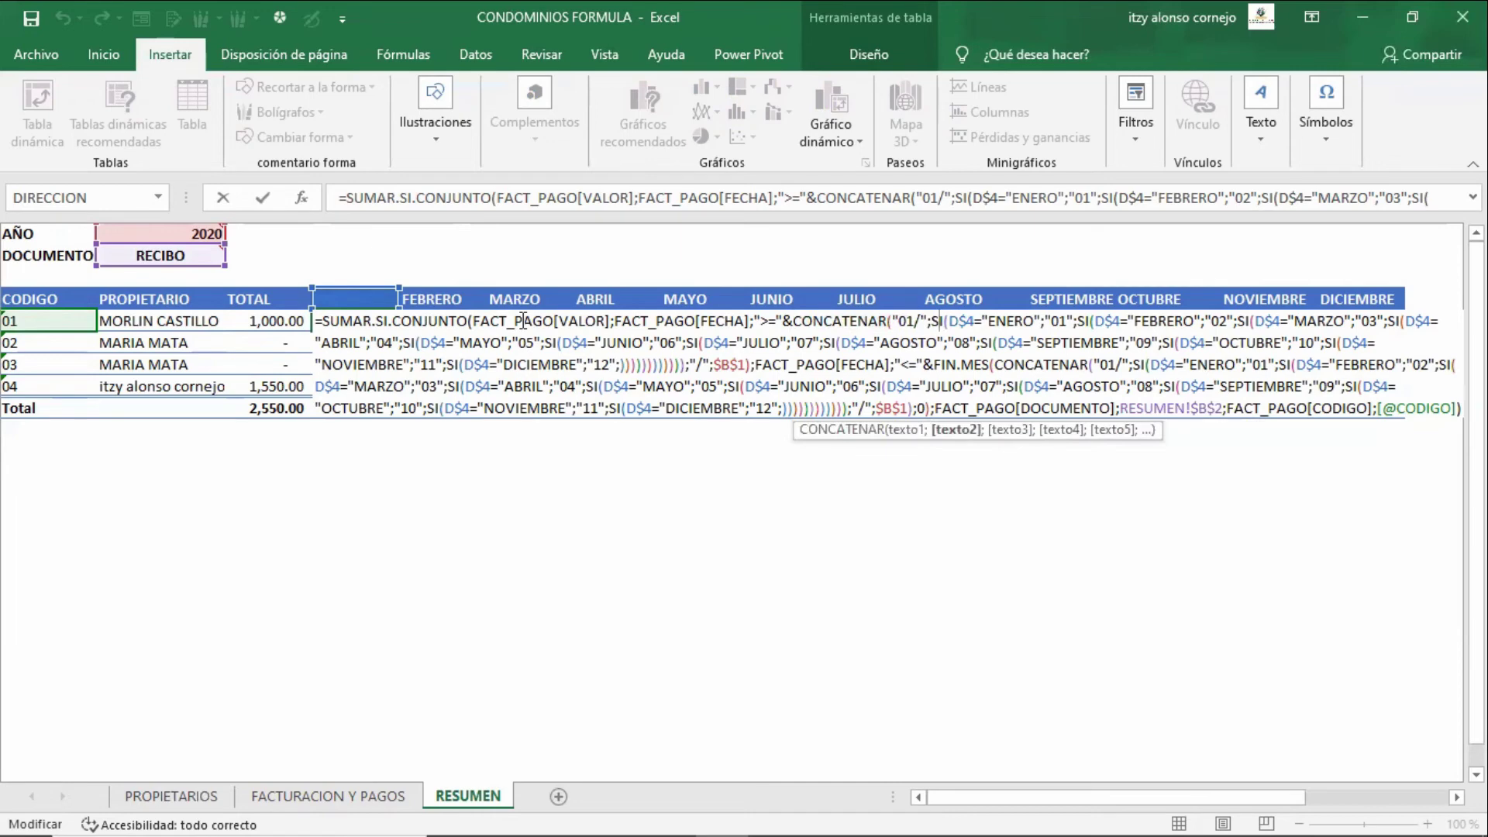
{"action": "key", "text": "Right"}
{"action": "key", "text": "Right"}
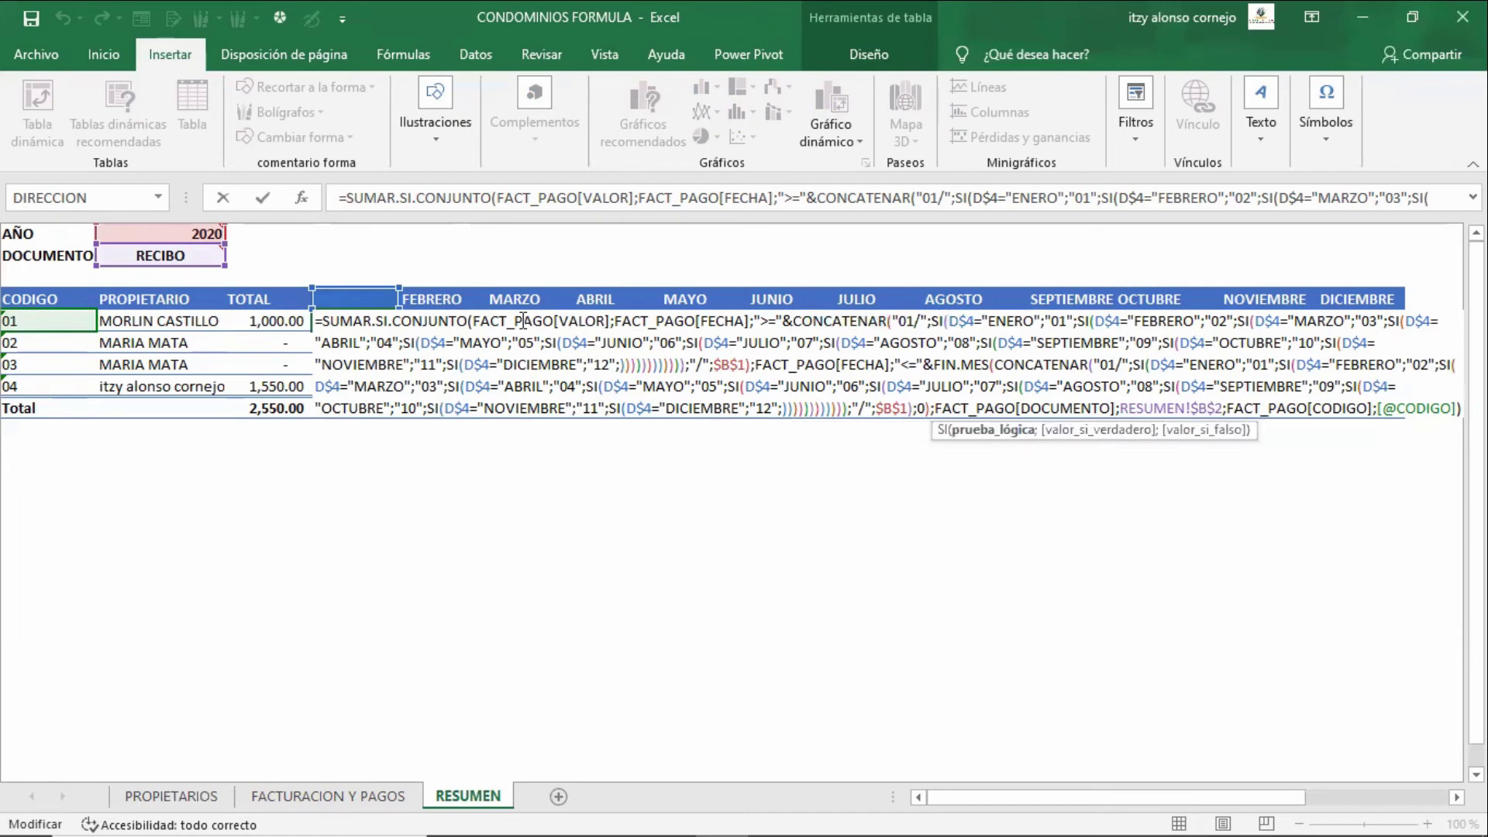
{"action": "key", "text": "Right"}
{"action": "key", "text": "shift+Right"}
{"action": "key", "text": "Left"}
{"action": "key", "text": "Right"}
{"action": "key", "text": "Right"}
{"action": "key", "text": "Right"}
{"action": "key", "text": "Right"}
{"action": "key", "text": "Right"}
{"action": "key", "text": "Right"}
{"action": "key", "text": "Right"}
{"action": "key", "text": "Right"}
{"action": "key", "text": "Right"}
{"action": "key", "text": "Right"}
{"action": "key", "text": "Right"}
{"action": "key", "text": "Right"}
{"action": "key", "text": "Right"}
{"action": "key", "text": "Right"}
{"action": "key", "text": "Right"}
{"action": "key", "text": "Right"}
{"action": "key", "text": "Right"}
{"action": "key", "text": "Right"}
{"action": "key", "text": "Right"}
{"action": "key", "text": "Right"}
{"action": "key", "text": "Right"}
{"action": "key", "text": "Right"}
{"action": "key", "text": "Right"}
{"action": "key", "text": "Right"}
{"action": "key", "text": "Right"}
{"action": "key", "text": "Right"}
{"action": "key", "text": "Right"}
{"action": "key", "text": "Right"}
{"action": "key", "text": "Right"}
{"action": "key", "text": "Right"}
{"action": "key", "text": "Right"}
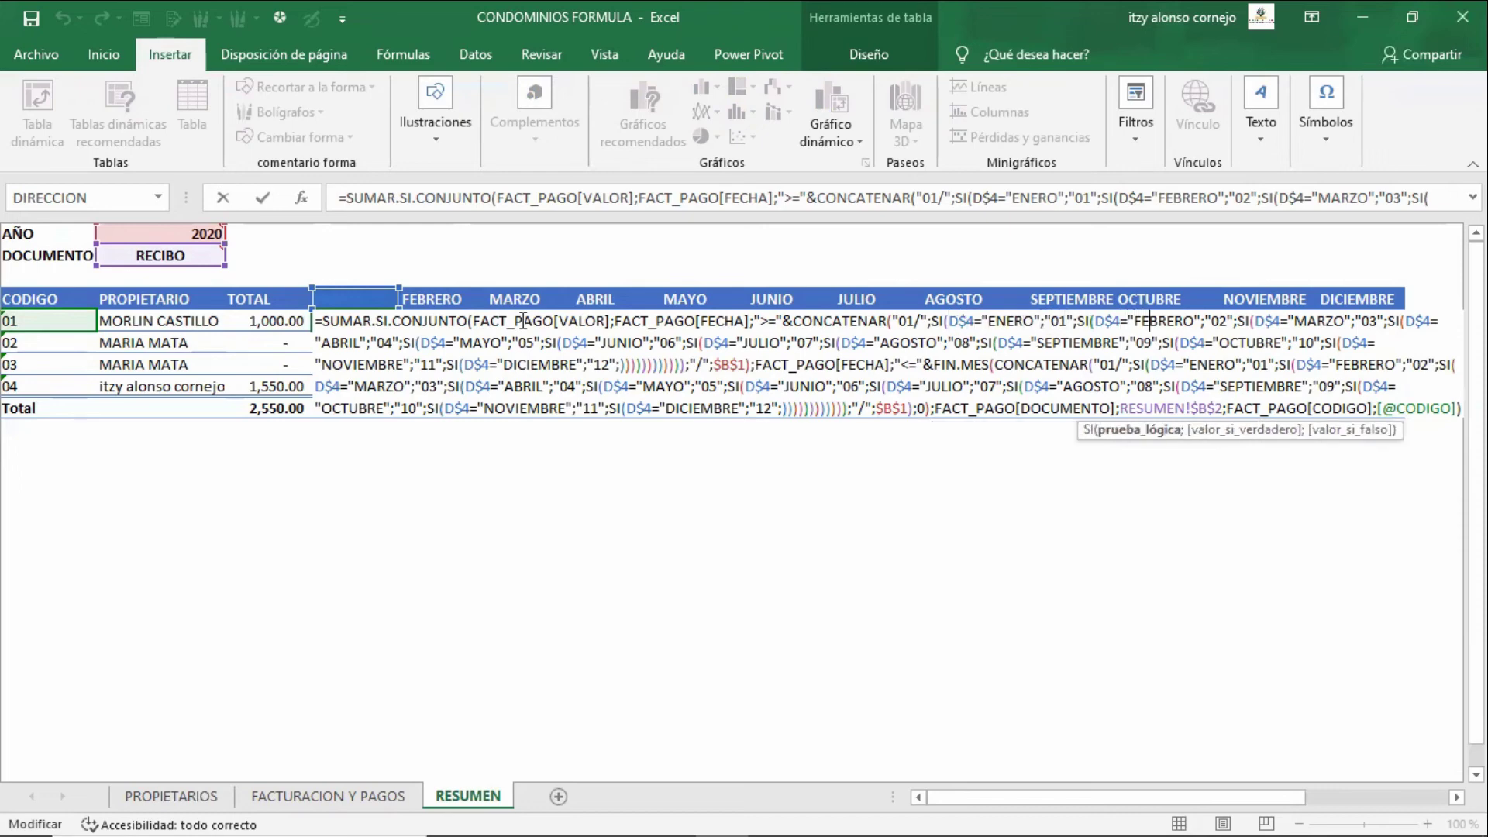
- Examine the 01/ day prefix, the $B$1 year reference and the FIN.MES end-of-month part
{"action": "key", "text": "Right"}
{"action": "key", "text": "Right"}
{"action": "key", "text": "Right"}
{"action": "key", "text": "Right"}
{"action": "key", "text": "Right"}
{"action": "key", "text": "Right"}
{"action": "key", "text": "Right"}
{"action": "key", "text": "Right"}
{"action": "key", "text": "Right"}
{"action": "key", "text": "Right"}
{"action": "key", "text": "Right"}
{"action": "key", "text": "Right"}
{"action": "key", "text": "Right"}
{"action": "key", "text": "Right"}
{"action": "key", "text": "Right"}
{"action": "key", "text": "Right"}
{"action": "key", "text": "Right"}
{"action": "key", "text": "Right"}
{"action": "key", "text": "Right"}
{"action": "key", "text": "Right"}
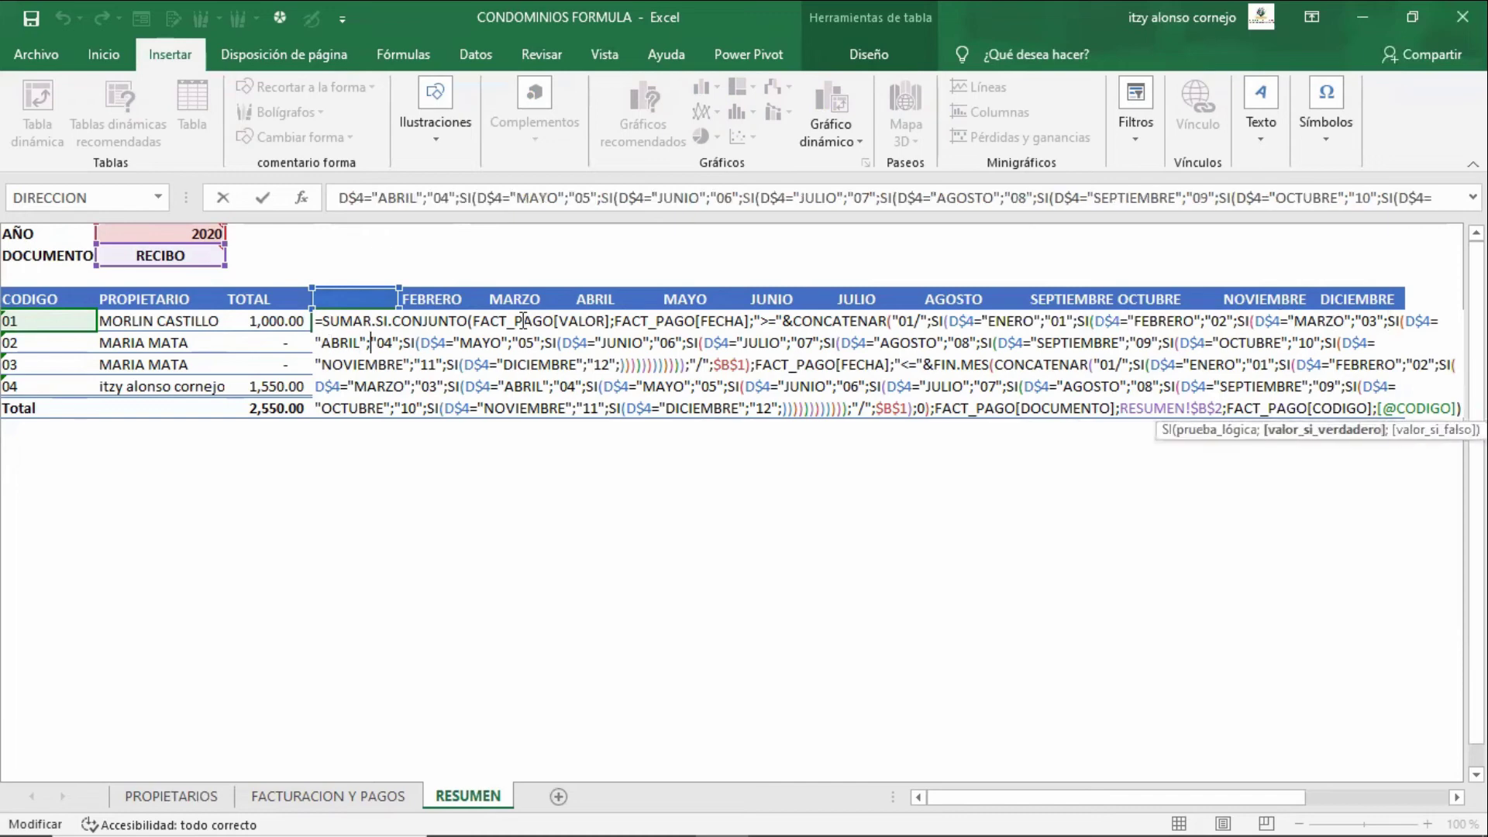
{"action": "key", "text": "Up"}
{"action": "key", "text": "Right"}
{"action": "key", "text": "Right"}
{"action": "key", "text": "Right"}
{"action": "key", "text": "Right"}
{"action": "key", "text": "Right"}
{"action": "key", "text": "Right"}
{"action": "key", "text": "Right"}
{"action": "key", "text": "Right"}
{"action": "key", "text": "Right"}
{"action": "key", "text": "Right"}
{"action": "key", "text": "Right"}
{"action": "key", "text": "Right"}
{"action": "key", "text": "Right"}
{"action": "key", "text": "Right"}
{"action": "key", "text": "Right"}
{"action": "key", "text": "Right"}
{"action": "key", "text": "Right"}
{"action": "key", "text": "Right"}
{"action": "key", "text": "Right"}
{"action": "key", "text": "Right"}
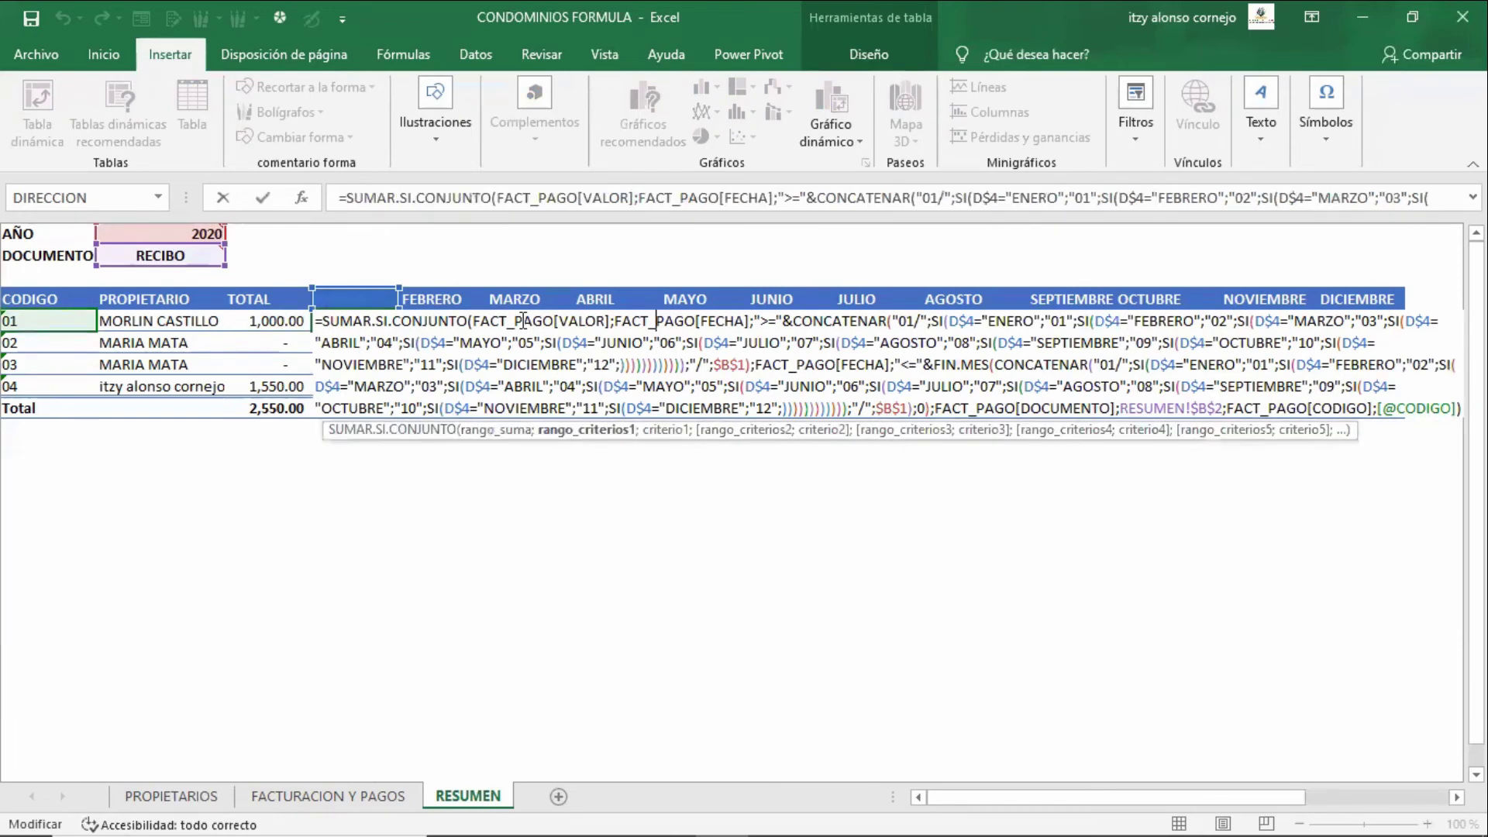
{"action": "key", "text": "Right"}
{"action": "key", "text": "Right"}
{"action": "key", "text": "Right"}
{"action": "key", "text": "Right"}
{"action": "key", "text": "Right"}
{"action": "key", "text": "Right"}
{"action": "key", "text": "Right"}
{"action": "key", "text": "Right"}
{"action": "key", "text": "Right"}
{"action": "key", "text": "Right"}
{"action": "key", "text": "Right"}
{"action": "key", "text": "Right"}
{"action": "key", "text": "Right"}
{"action": "key", "text": "Right"}
{"action": "key", "text": "Right"}
{"action": "key", "text": "Right"}
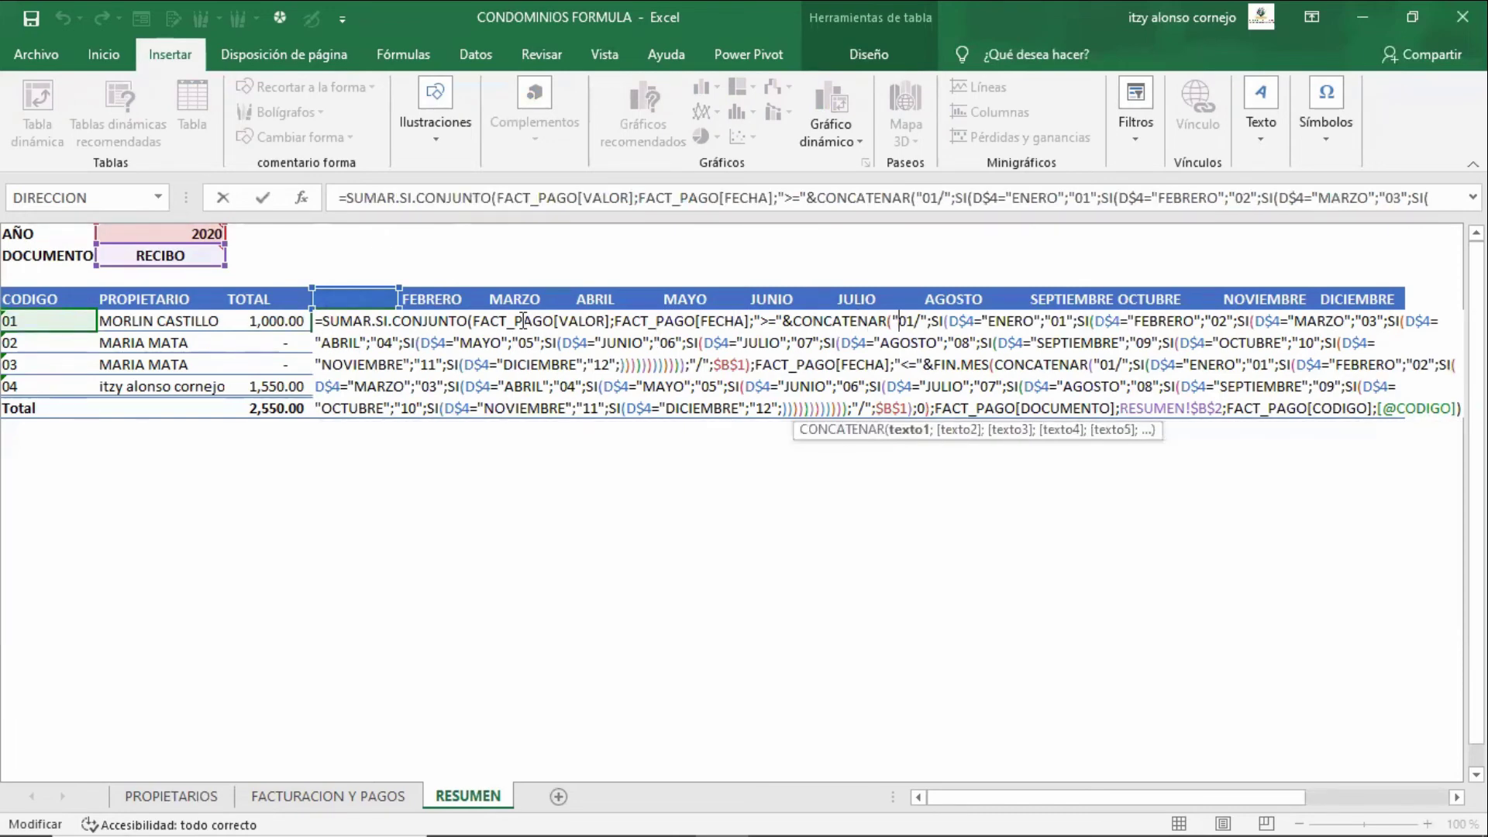
{"action": "key", "text": "shift+Right"}
{"action": "key", "text": "shift+Right"}
{"action": "key", "text": "shift+Right"}
{"action": "key", "text": "Down"}
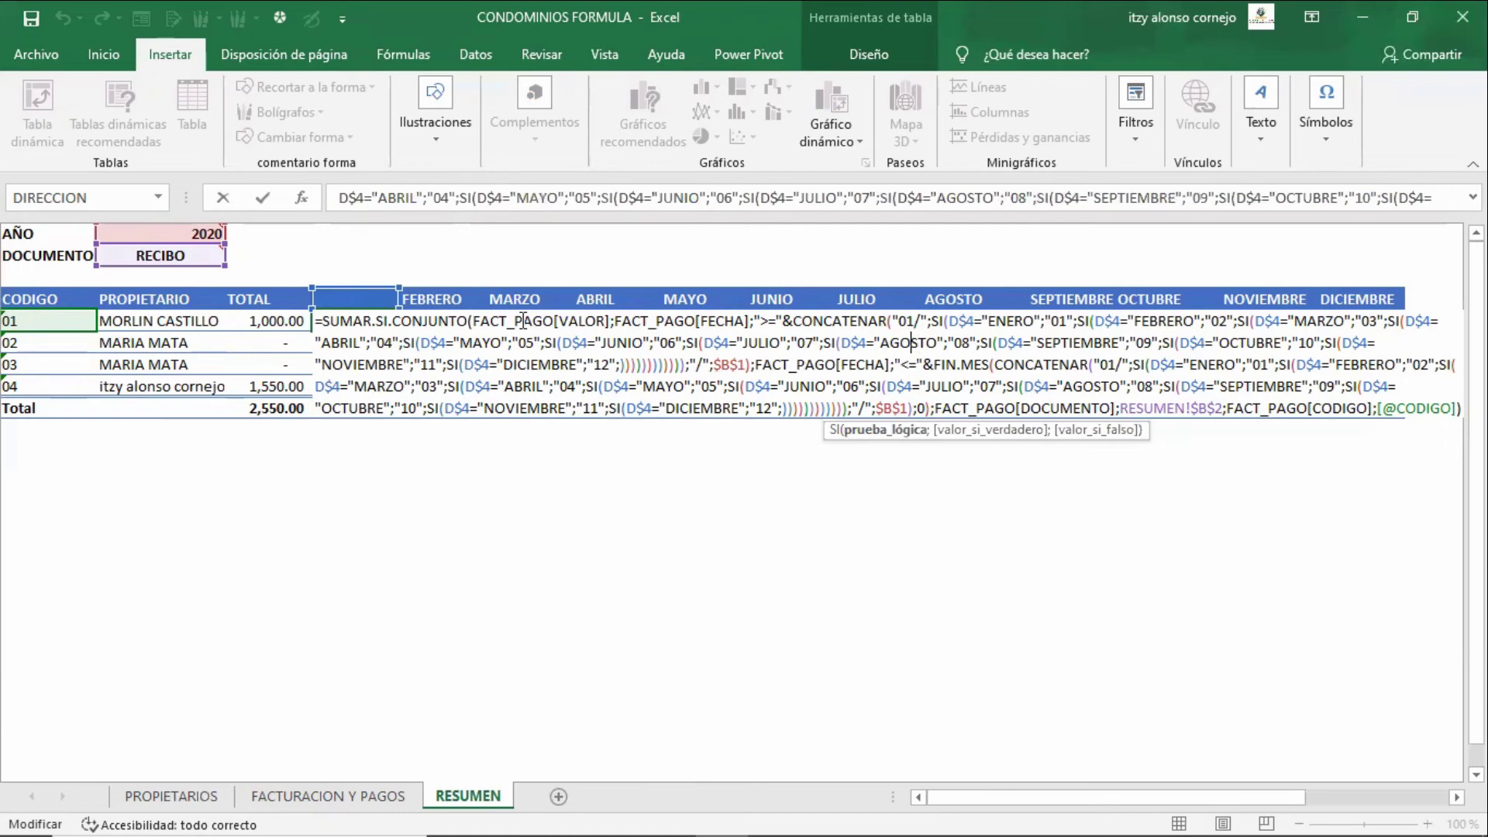
{"action": "key", "text": "Left"}
{"action": "key", "text": "Left"}
{"action": "key", "text": "Left"}
{"action": "key", "text": "Left"}
{"action": "key", "text": "Left"}
{"action": "key", "text": "Left"}
{"action": "key", "text": "Left"}
{"action": "key", "text": "Left"}
{"action": "key", "text": "Left"}
{"action": "key", "text": "Left"}
{"action": "key", "text": "Left"}
{"action": "key", "text": "Left"}
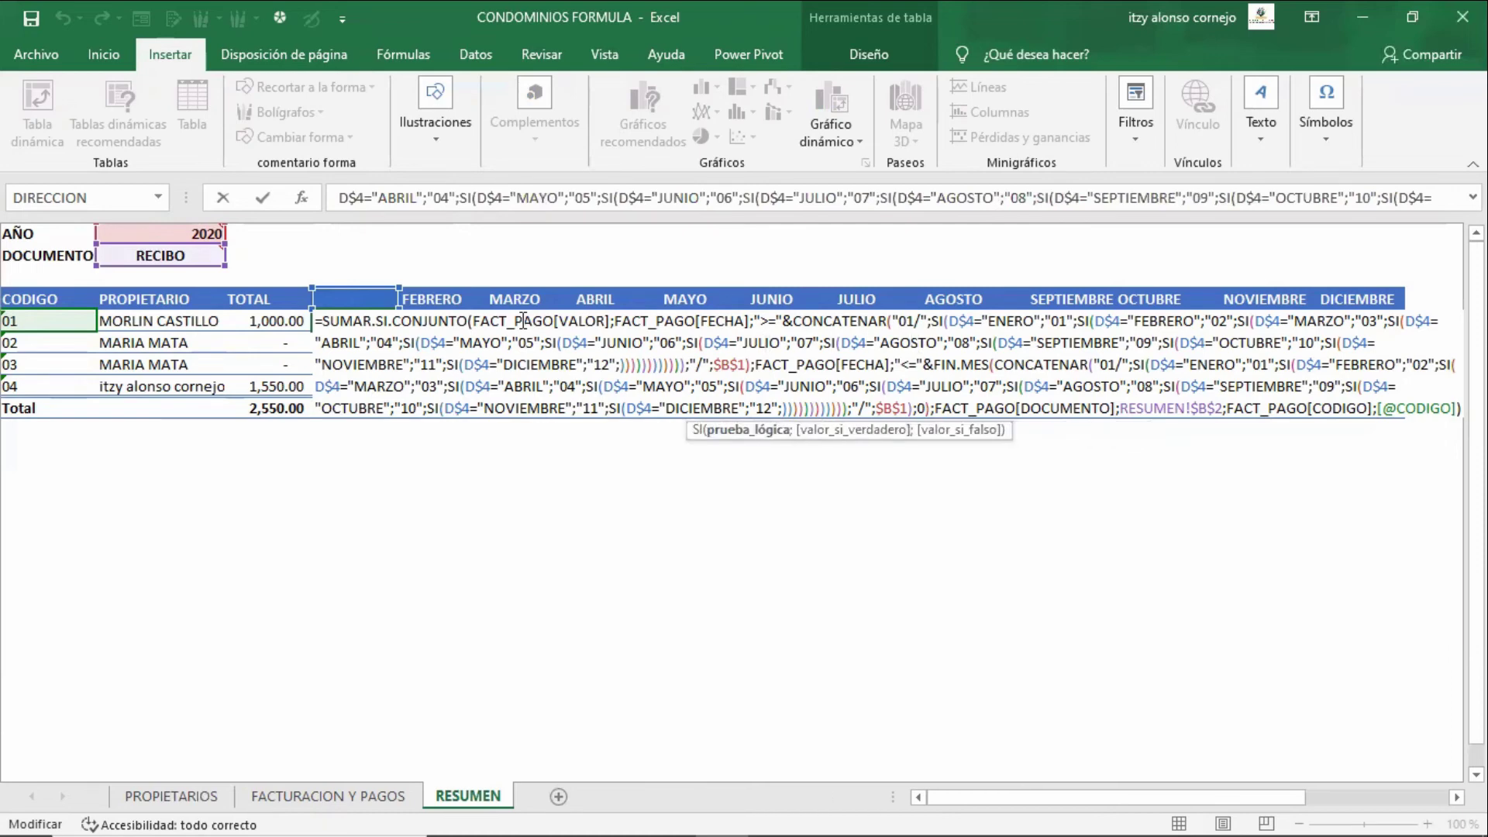
{"action": "key", "text": "Down"}
{"action": "key", "text": "Left"}
{"action": "key", "text": "shift+Left"}
{"action": "key", "text": "shift+Left"}
{"action": "key", "text": "shift+Left"}
{"action": "key", "text": "shift+Left"}
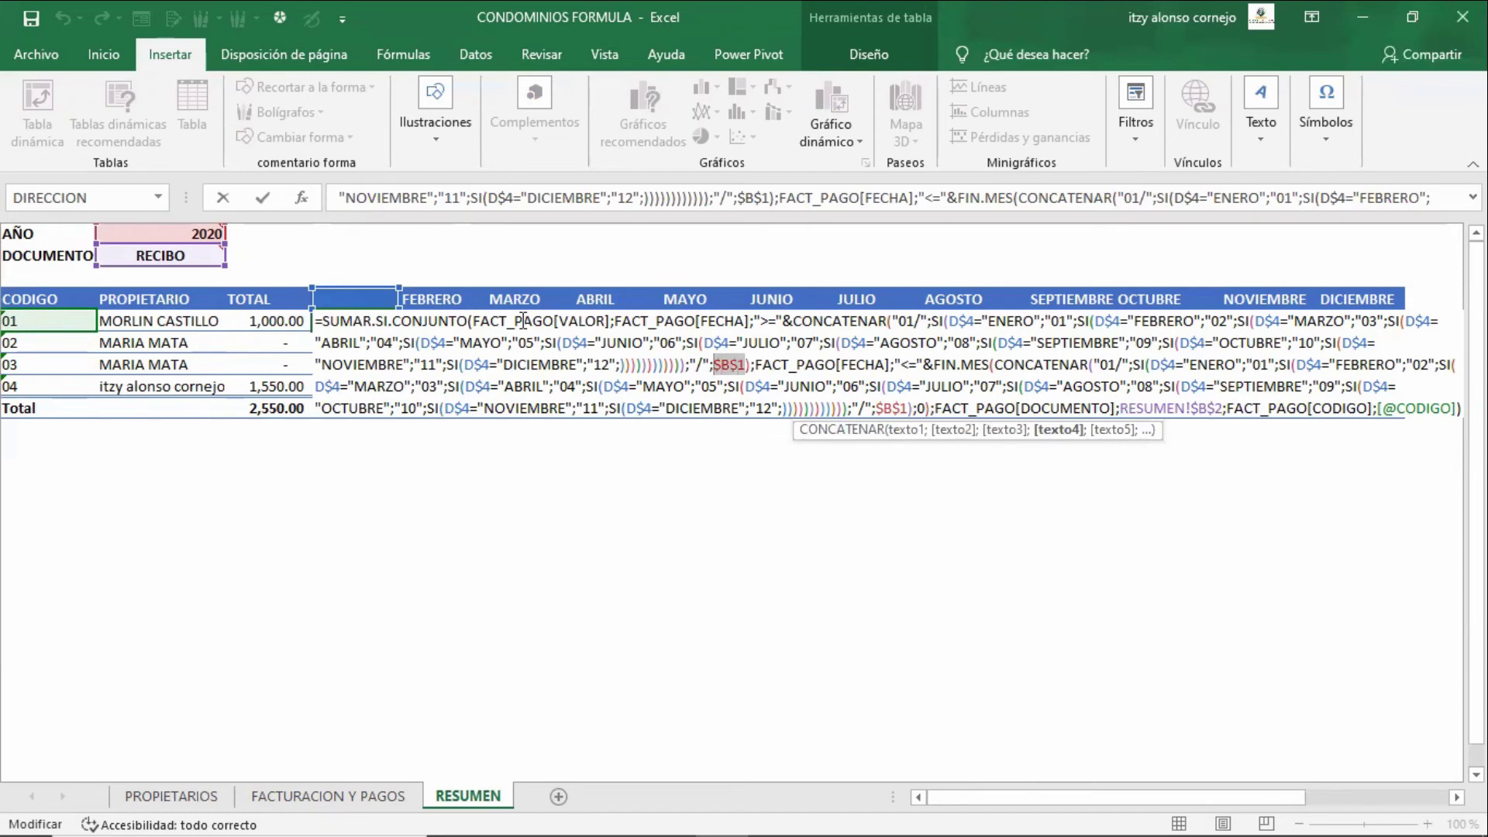
{"action": "key", "text": "Left"}
{"action": "key", "text": "Right"}
{"action": "key", "text": "Right"}
{"action": "key", "text": "Right"}
{"action": "key", "text": "Right"}
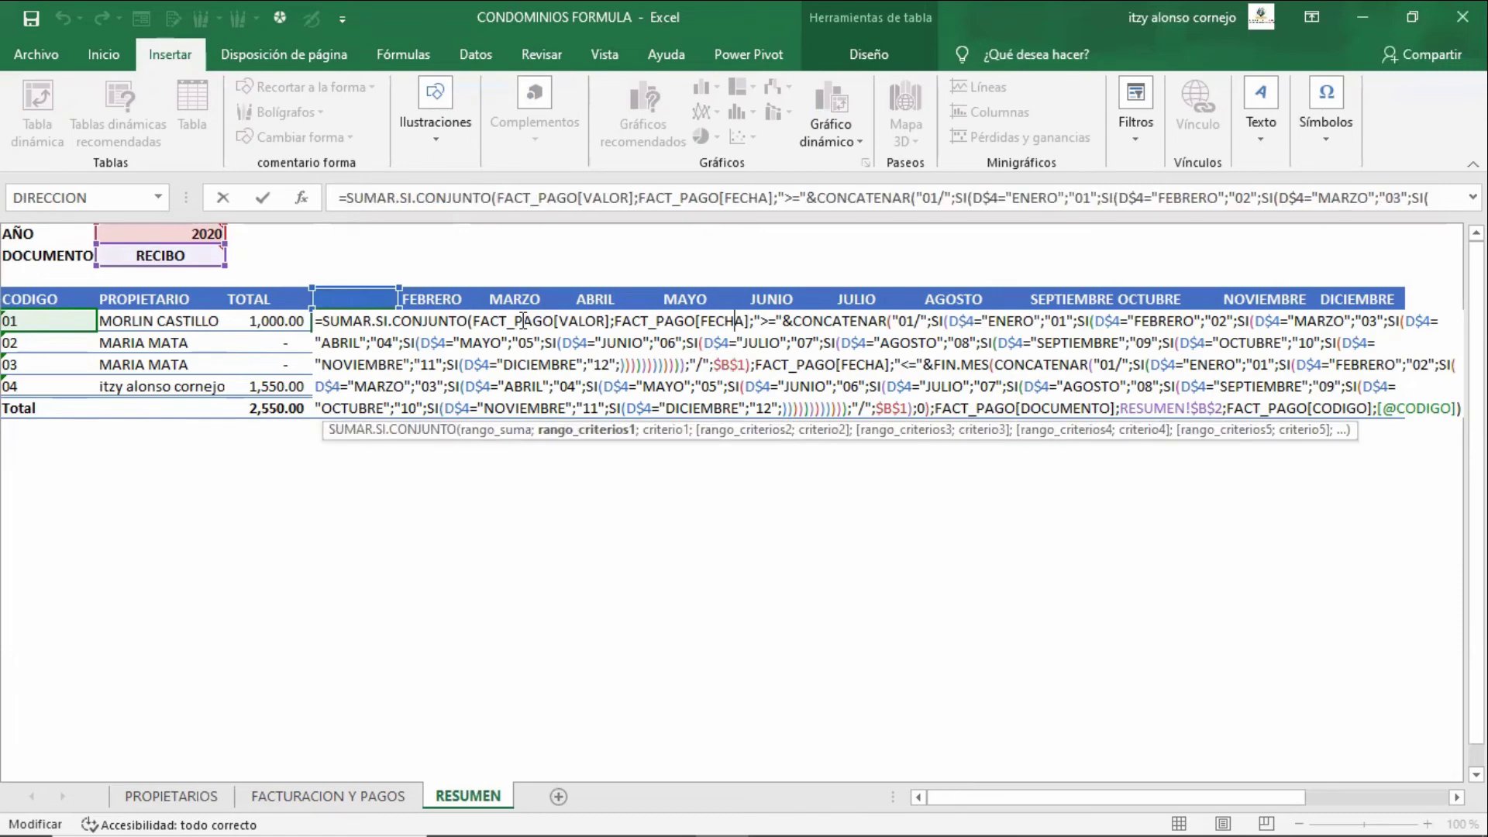
{"action": "key", "text": "Left"}
{"action": "key", "text": "Left"}
{"action": "key", "text": "Right"}
{"action": "key", "text": "Right"}
{"action": "key", "text": "Right"}
{"action": "key", "text": "Right"}
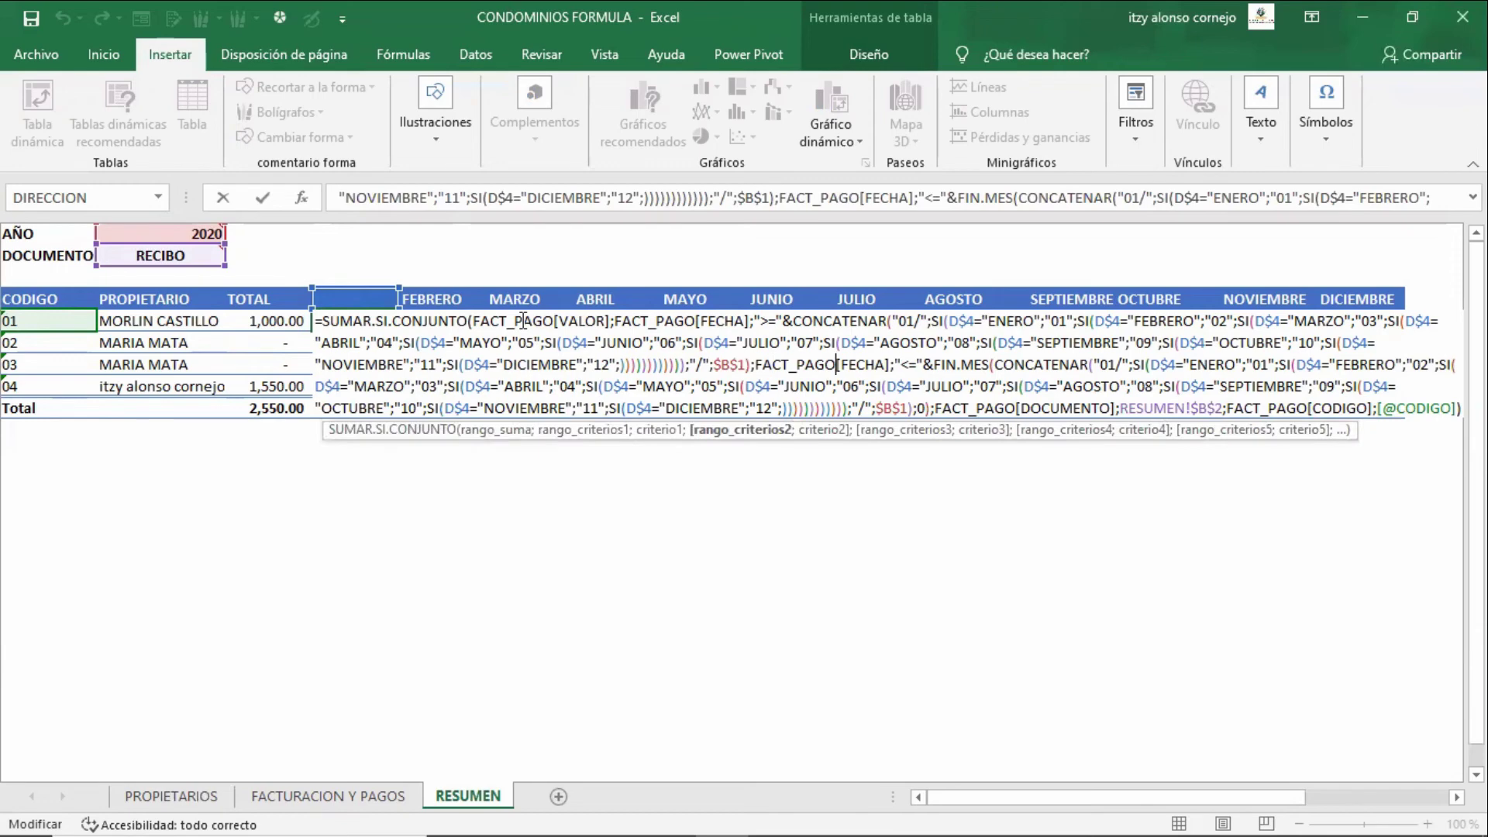
{"action": "key", "text": "Right"}
{"action": "key", "text": "Right"}
{"action": "key", "text": "Right"}
{"action": "key", "text": "Right"}
{"action": "key", "text": "Right"}
{"action": "key", "text": "Right"}
{"action": "key", "text": "Right"}
{"action": "key", "text": "Right"}
{"action": "key", "text": "Right"}
{"action": "key", "text": "Right"}
{"action": "key", "text": "Right"}
{"action": "key", "text": "Right"}
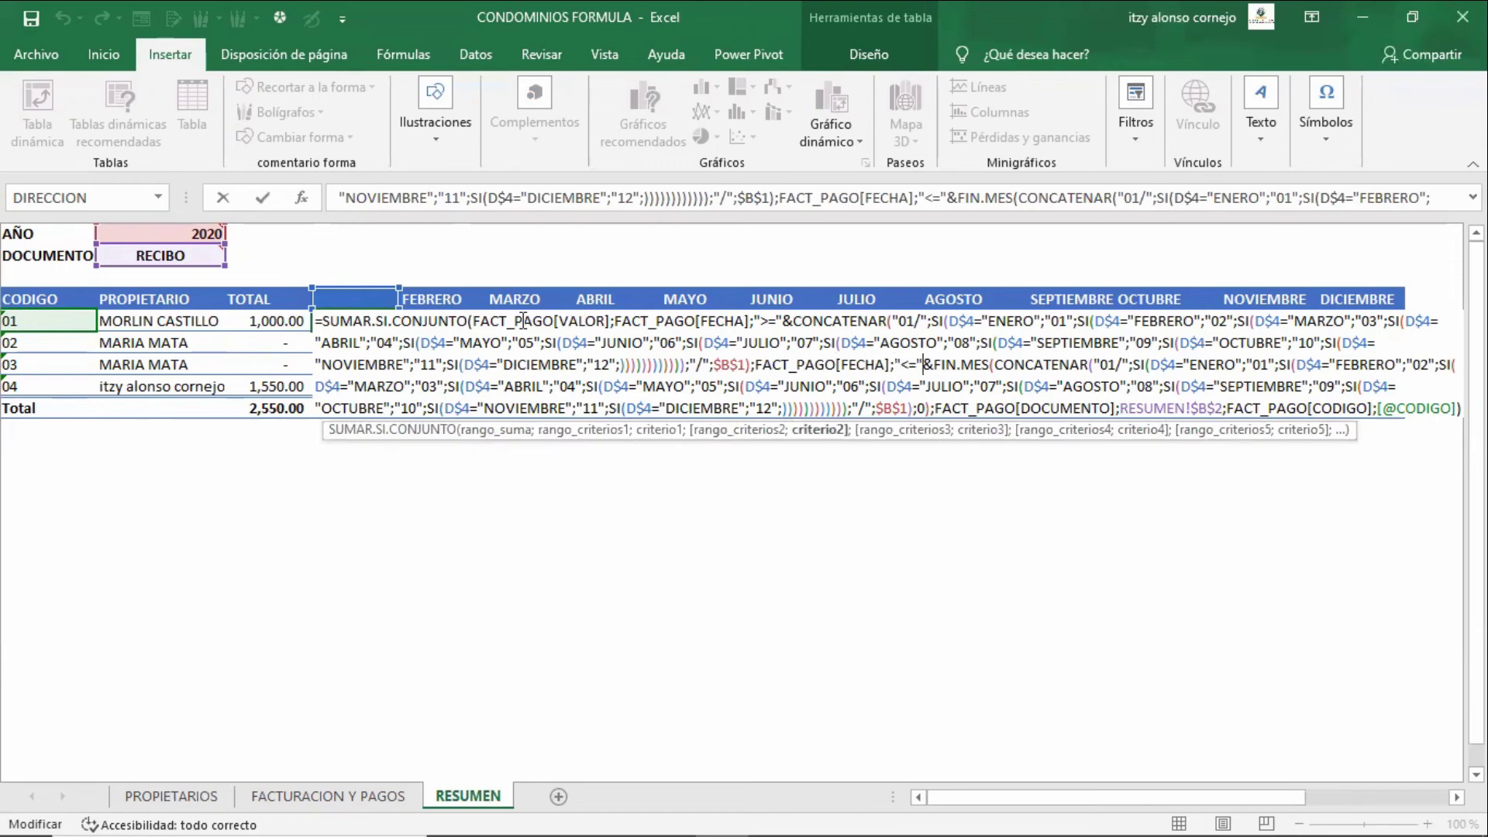
{"action": "key", "text": "Right"}
{"action": "key", "text": "shift+Right"}
{"action": "key", "text": "shift+Right"}
{"action": "key", "text": "shift+Right"}
{"action": "key", "text": "shift+Right"}
{"action": "key", "text": "shift+Right"}
{"action": "key", "text": "shift+Right"}
{"action": "key", "text": "shift+Right"}
{"action": "key", "text": "shift+Right"}
{"action": "key", "text": "shift+Right"}
{"action": "key", "text": "shift+Right"}
{"action": "key", "text": "shift+Right"}
{"action": "key", "text": "shift+Right"}
{"action": "key", "text": "shift+Right"}
{"action": "key", "text": "shift+Right"}
{"action": "key", "text": "shift+Right"}
{"action": "key", "text": "shift+Right"}
{"action": "key", "text": "shift+Right"}
{"action": "key", "text": "shift+Right"}
{"action": "key", "text": "shift+Right"}
{"action": "key", "text": "shift+Right"}
{"action": "key", "text": "shift+Right"}
{"action": "key", "text": "shift+Right"}
{"action": "key", "text": "shift+Right"}
{"action": "key", "text": "shift+Right"}
{"action": "key", "text": "shift+Right"}
{"action": "key", "text": "shift+Right"}
{"action": "key", "text": "shift+Right"}
{"action": "key", "text": "shift+Right"}
{"action": "key", "text": "shift+Right"}
{"action": "key", "text": "shift+Right"}
{"action": "key", "text": "shift+Right"}
{"action": "key", "text": "shift+Right"}
{"action": "key", "text": "shift+Right"}
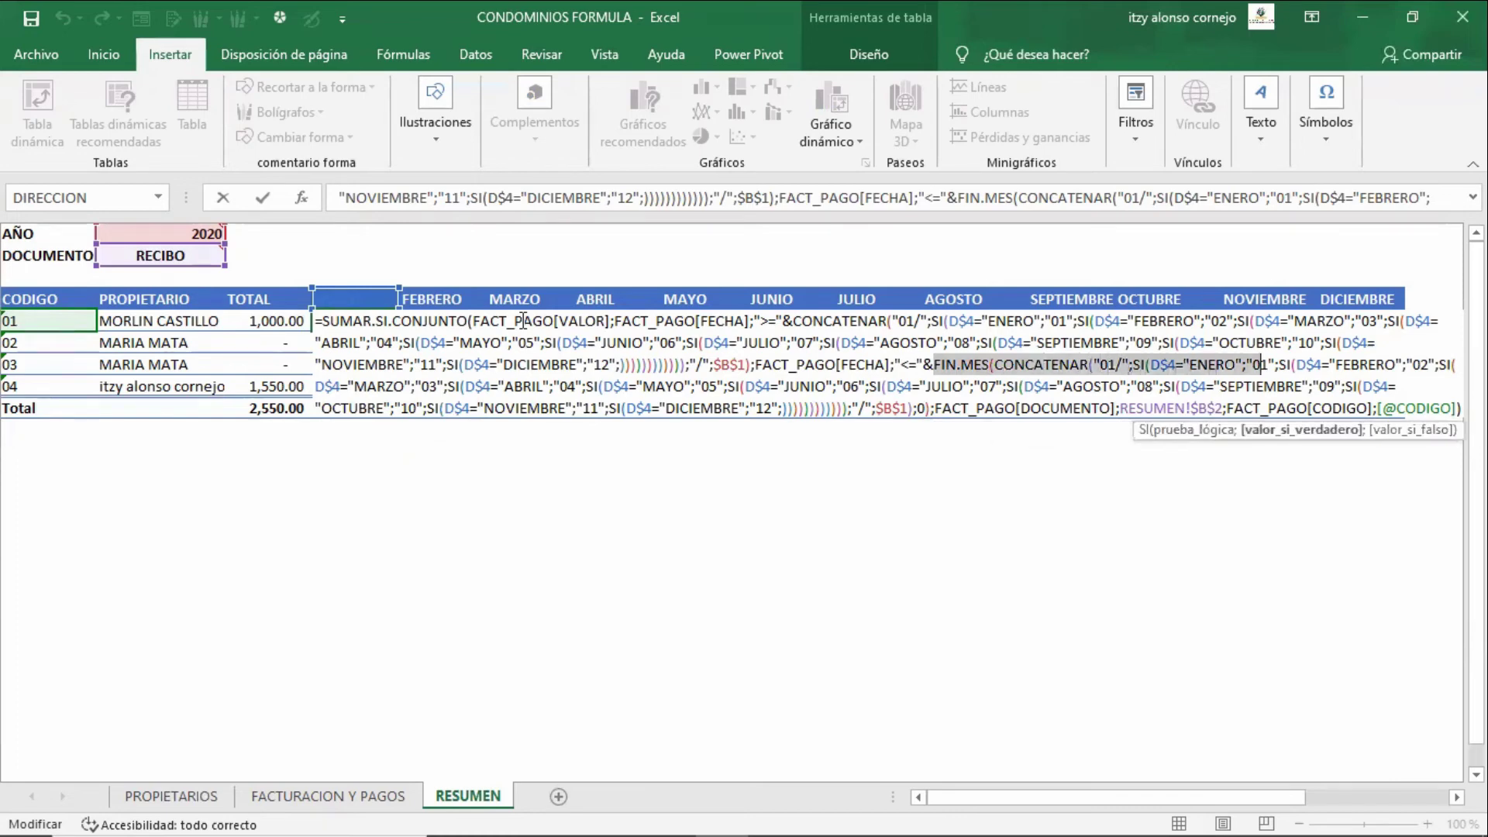
{"action": "key", "text": "shift+Right"}
{"action": "key", "text": "shift+Right"}
{"action": "key", "text": "shift+Right"}
{"action": "key", "text": "shift+Right"}
{"action": "key", "text": "shift+Right"}
{"action": "key", "text": "shift+Right"}
{"action": "key", "text": "shift+Right"}
{"action": "key", "text": "shift+Right"}
{"action": "key", "text": "shift+Right"}
{"action": "key", "text": "shift+Right"}
{"action": "key", "text": "shift+Right"}
{"action": "key", "text": "shift+Right"}
{"action": "key", "text": "shift+Right"}
{"action": "key", "text": "shift+Right"}
{"action": "key", "text": "shift+Right"}
{"action": "key", "text": "shift+Right"}
{"action": "key", "text": "shift+Right"}
{"action": "key", "text": "shift+Right"}
{"action": "key", "text": "shift+Right"}
{"action": "key", "text": "shift+Right"}
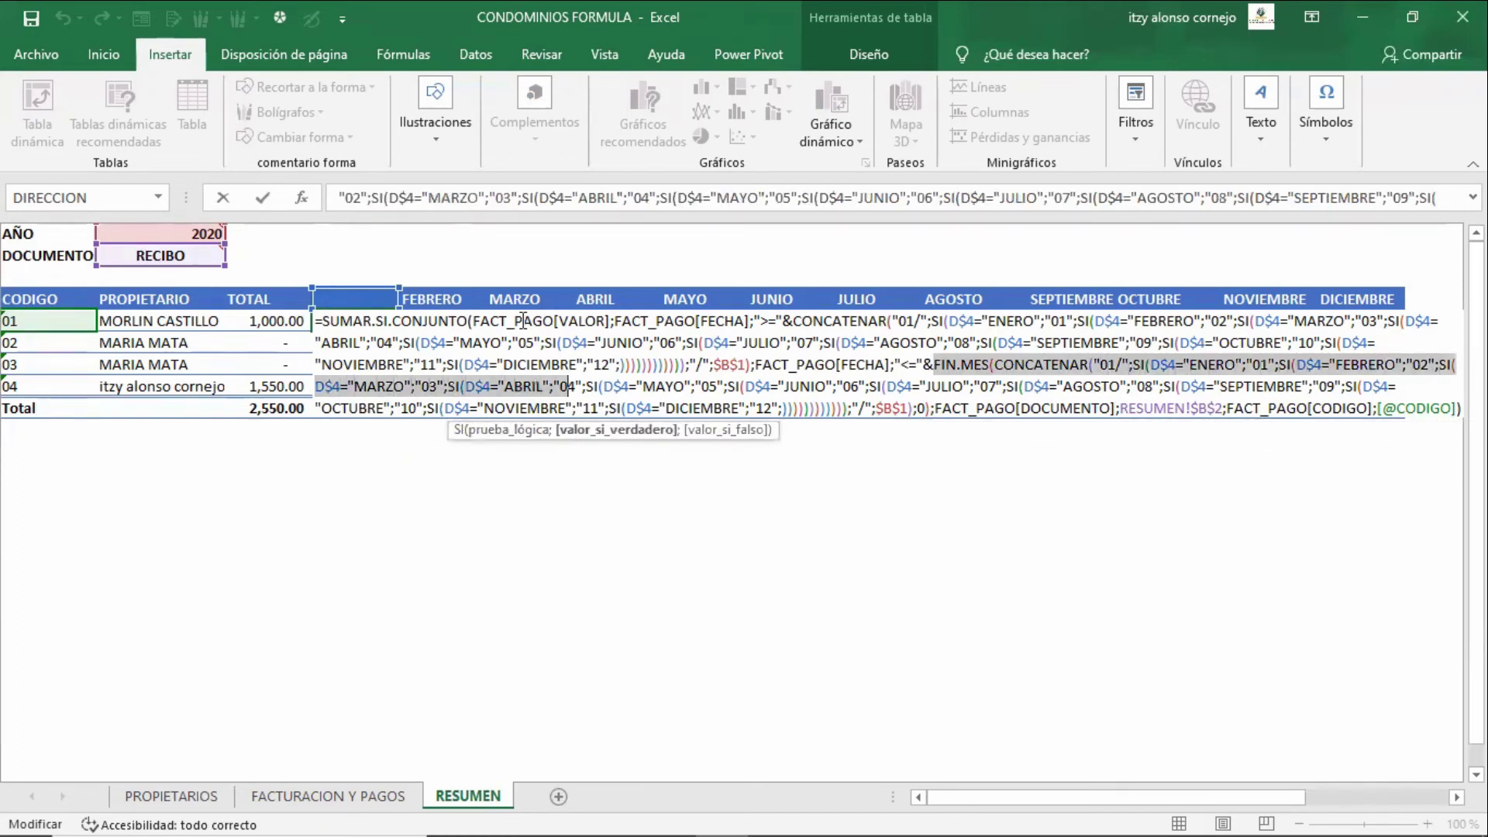
- Commit the formula so RESUMEN shows RECIBO totals of 500.00, 1,000.00 and 1,050.00
{"action": "key", "text": "shift+Return"}
{"action": "key", "text": "Up"}
{"action": "key", "text": "Up"}
{"action": "key", "text": "Up"}
{"action": "key", "text": "Right"}
{"action": "key", "text": "Down"}
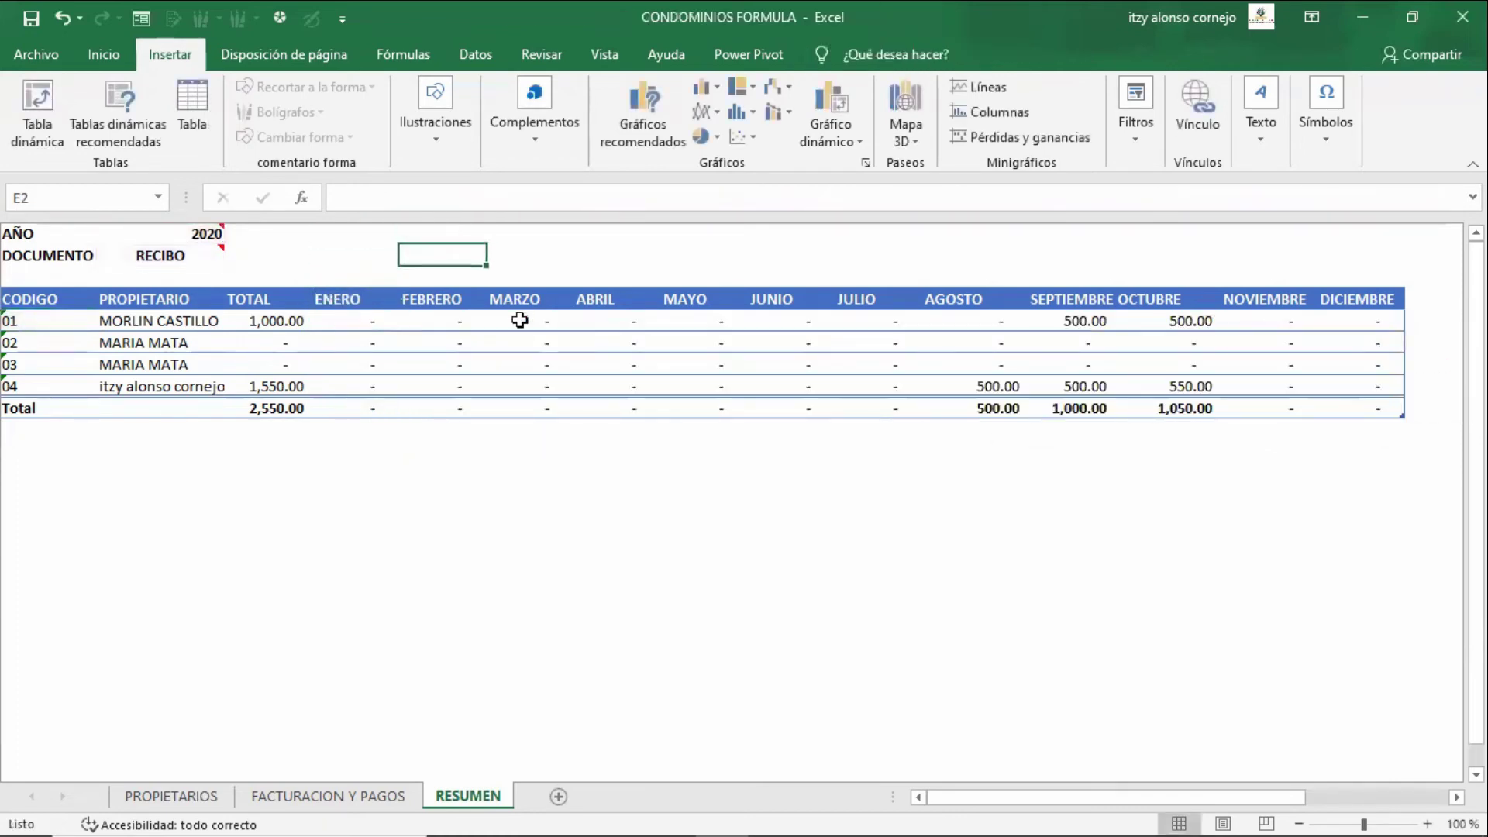
- Enter the sample date 01/01/2020 in cell D2
{"action": "key", "text": "Left"}
{"action": "type", "text": "="}
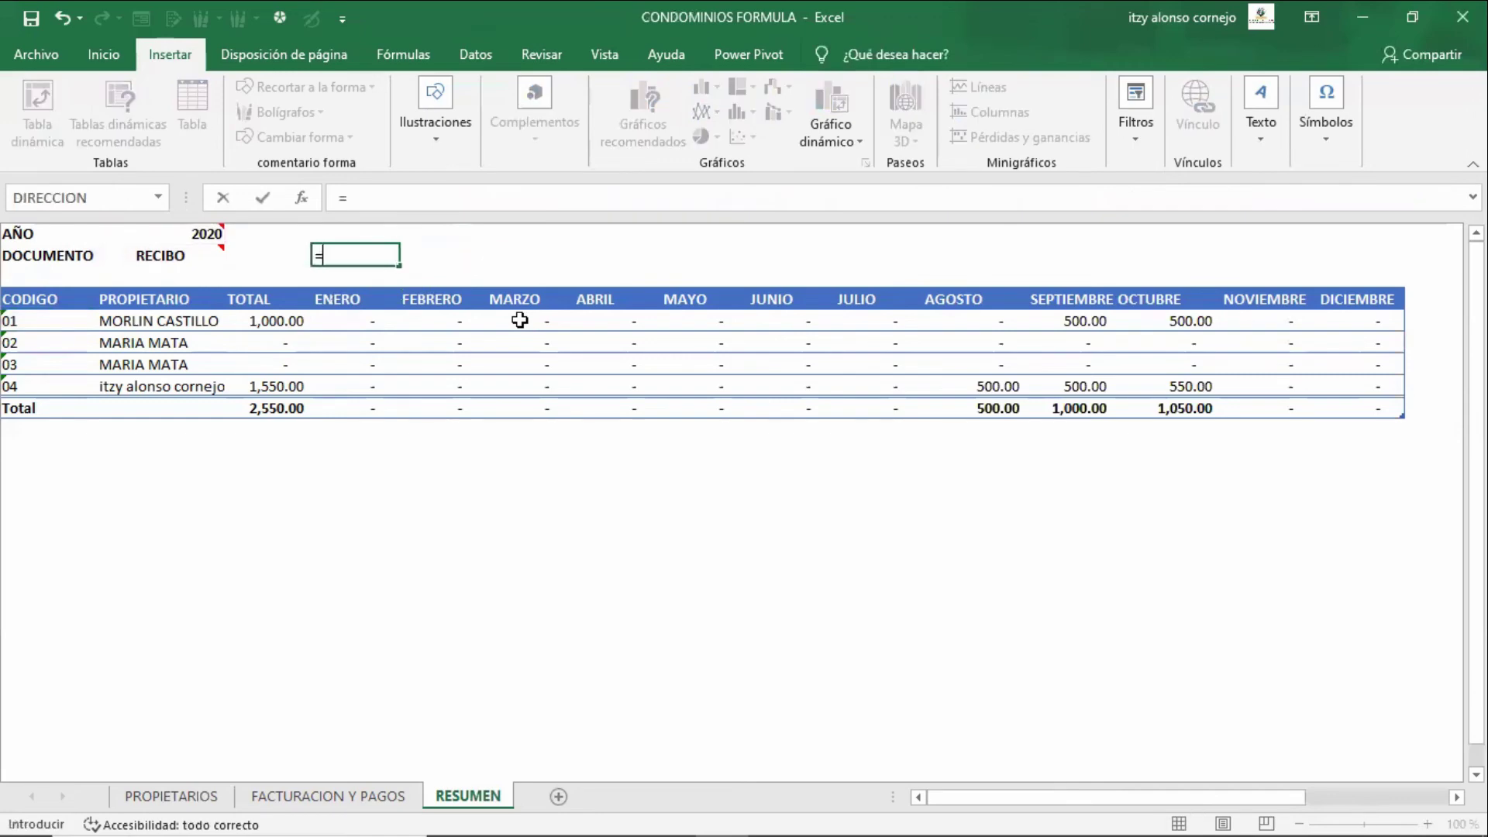
{"action": "key", "text": "Escape"}
{"action": "type", "text": "1-1-"}
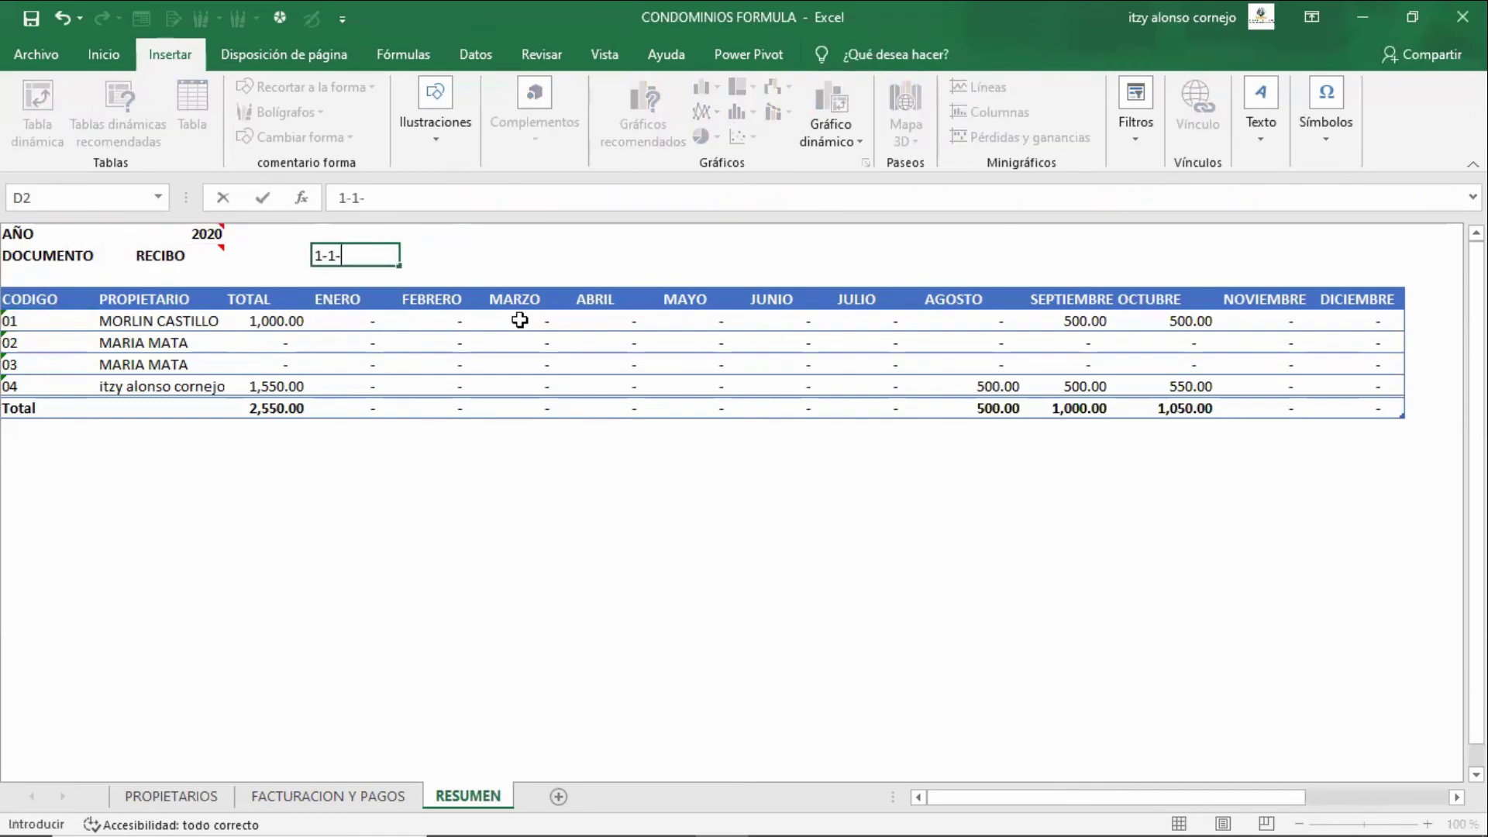
{"action": "type", "text": "2020"}
{"action": "key", "text": "Tab"}
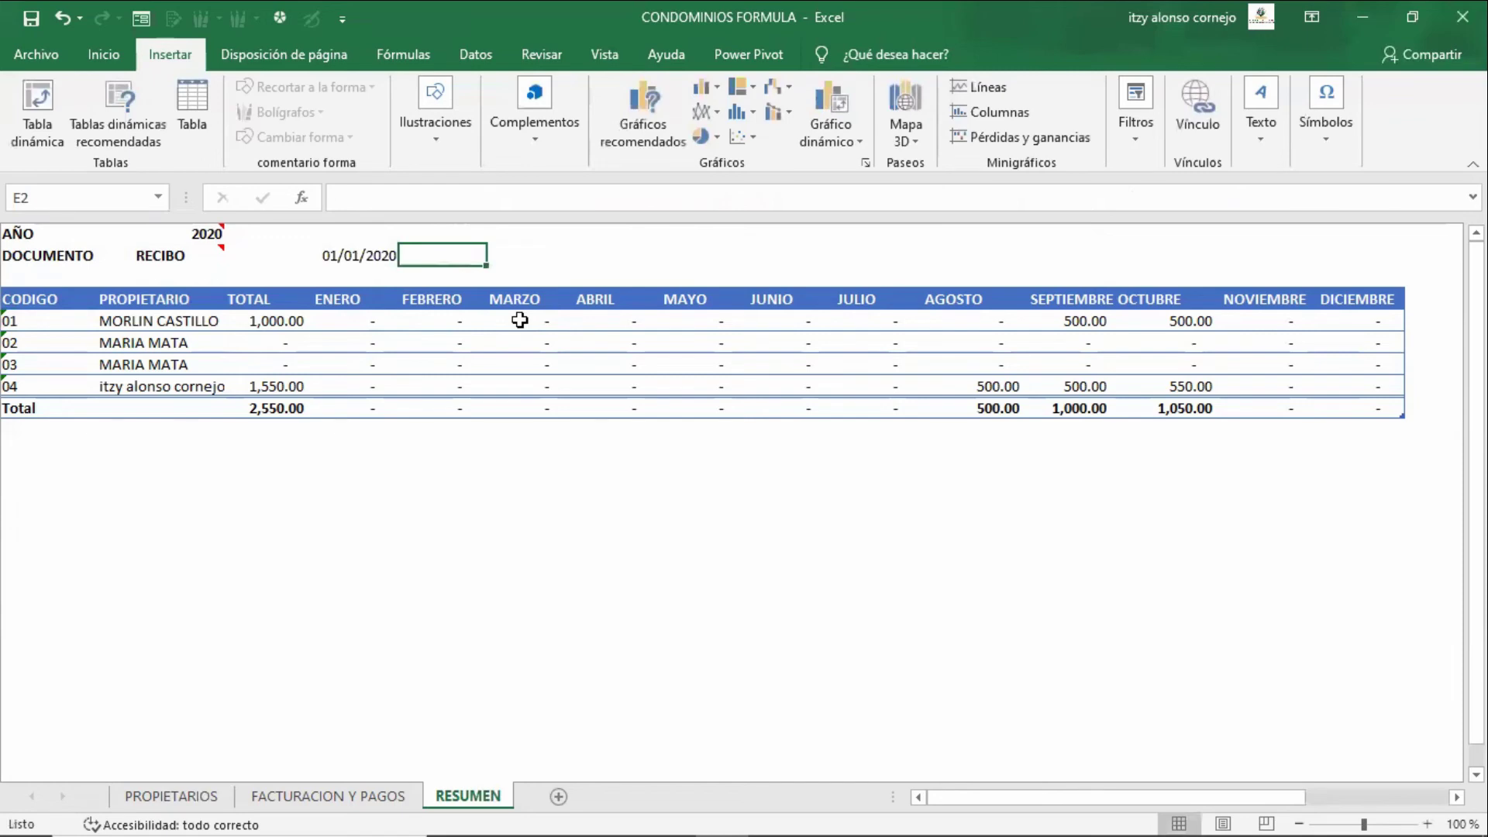
- Enter =FIN.MES(D2;0) in E2 to get the month-end date
{"action": "type", "text": "=fin."}
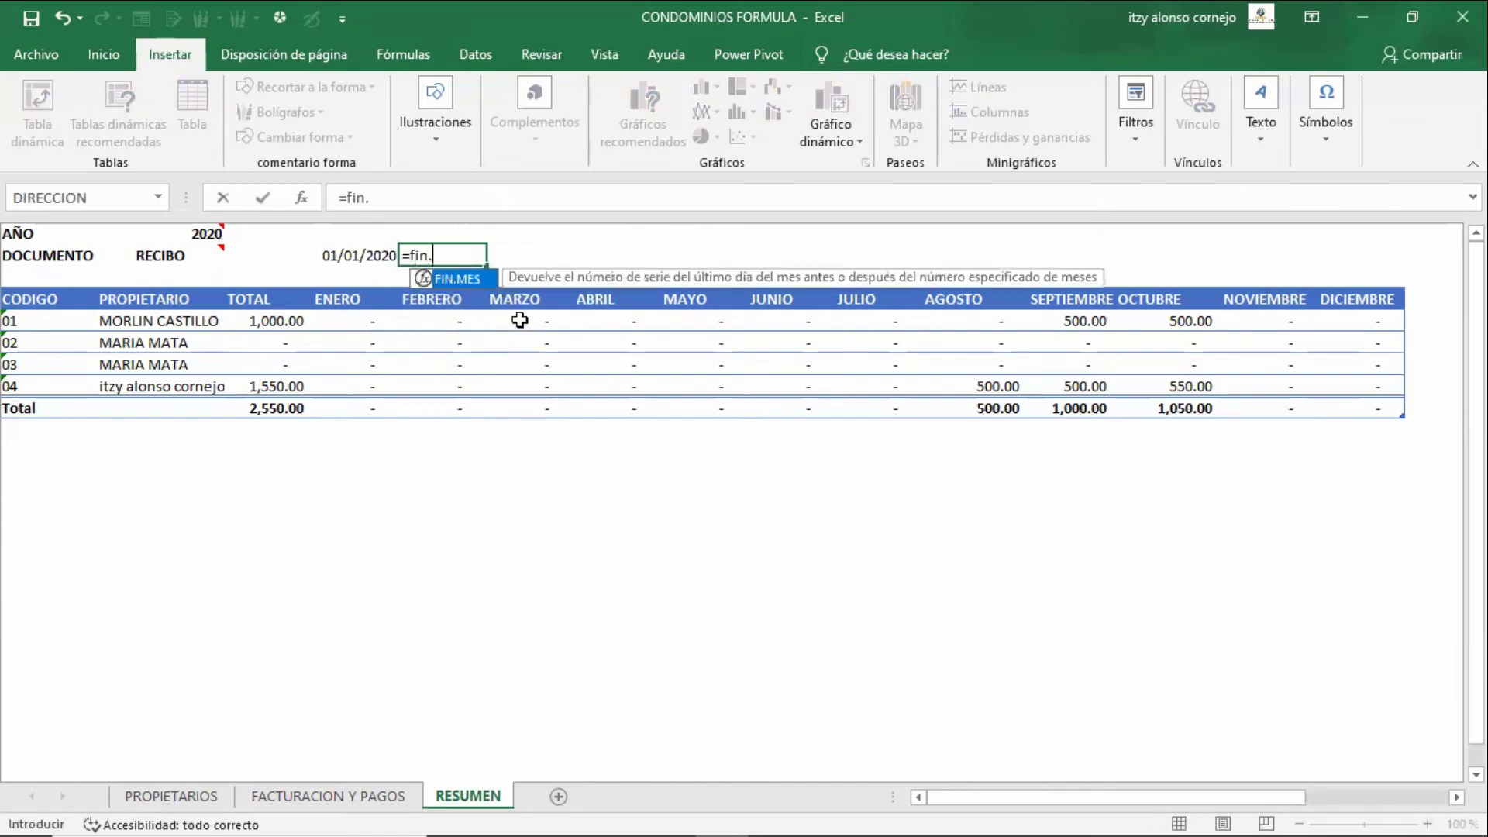
{"action": "key", "text": "Tab"}
{"action": "key", "text": "Left"}
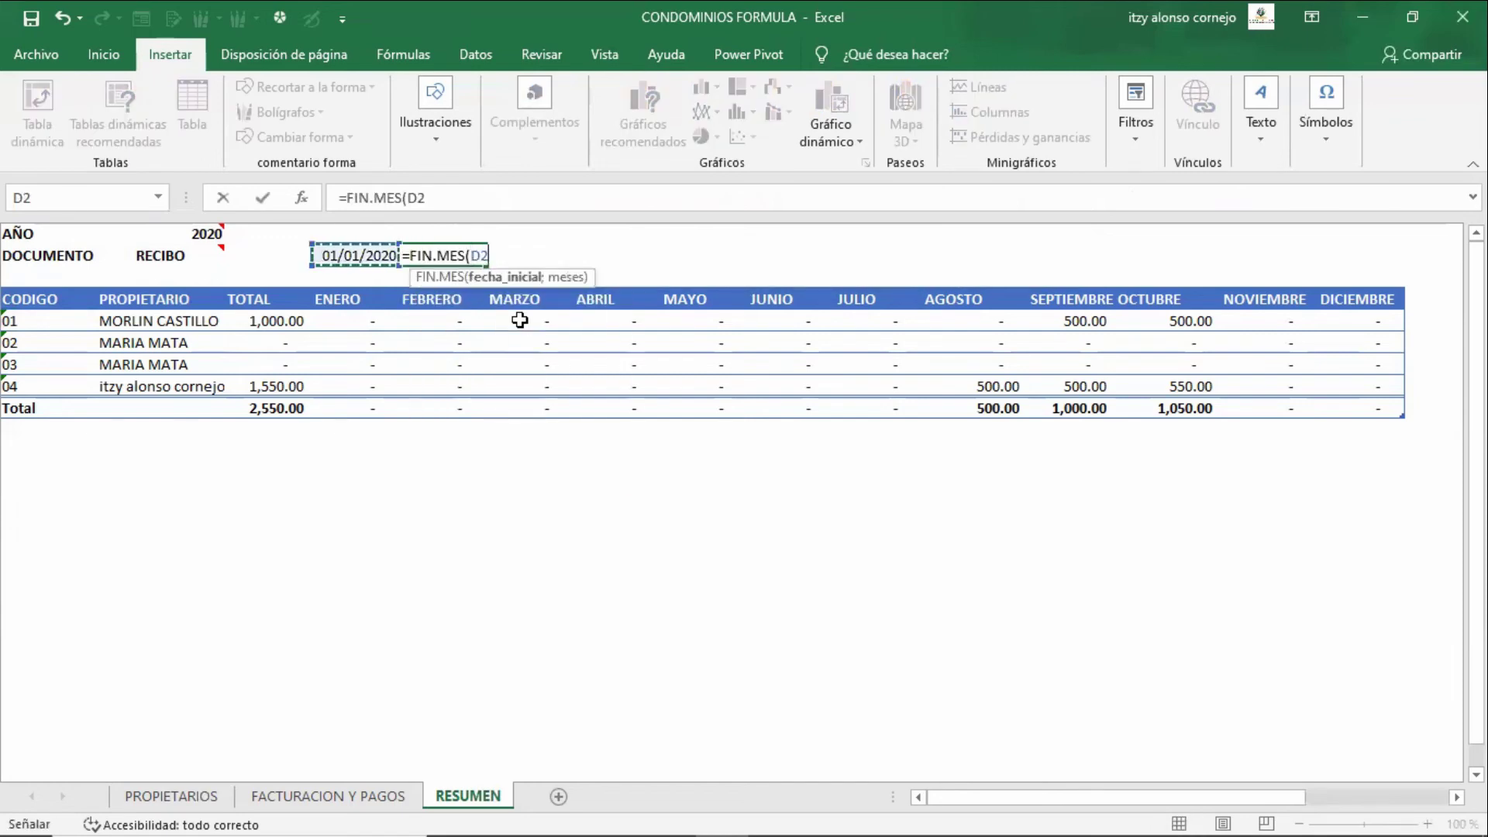
{"action": "type", "text": ";0)"}
{"action": "key", "text": "ctrl+Return"}
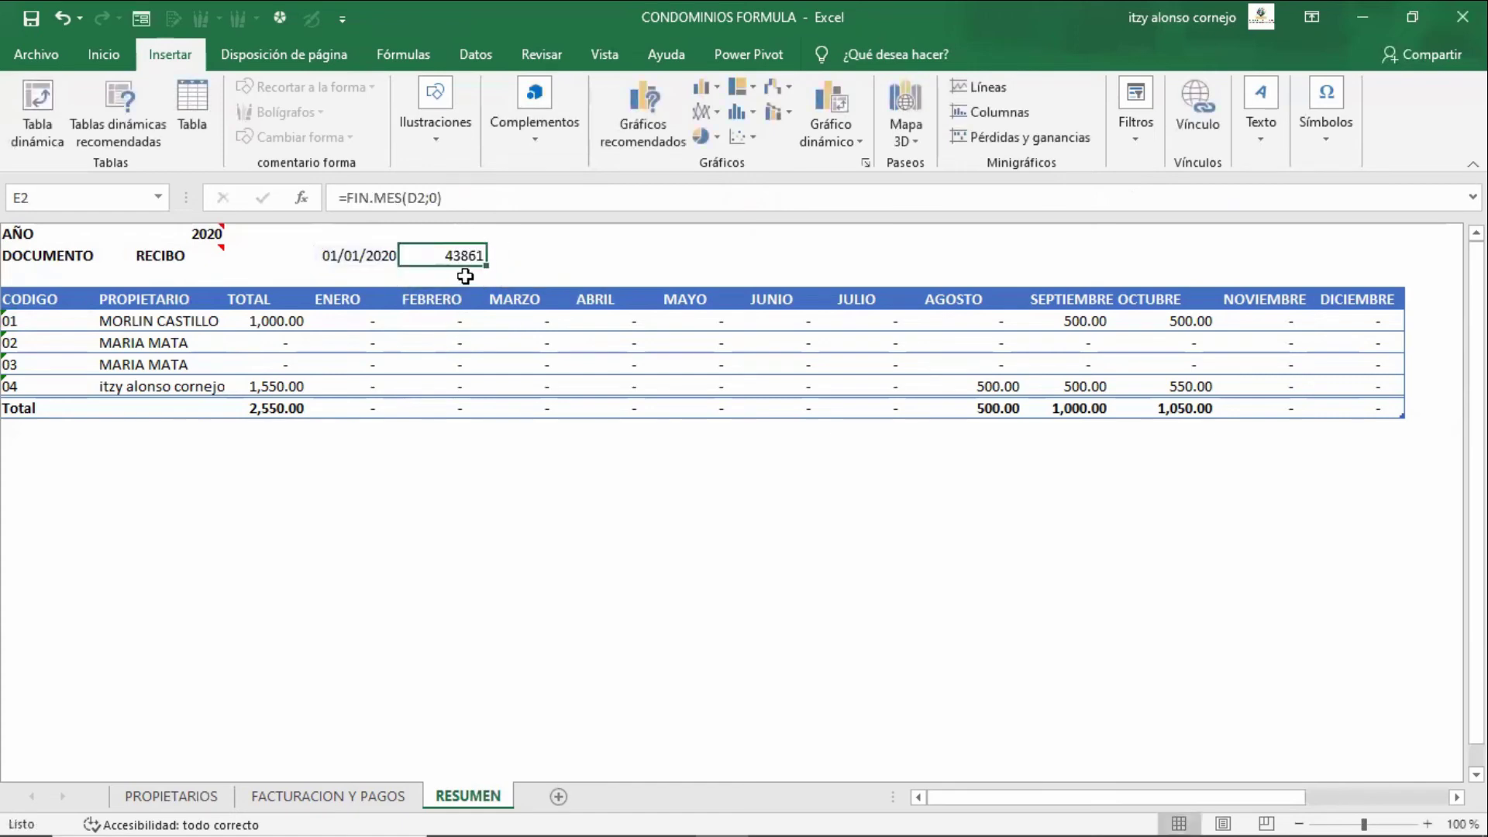
- Apply the Date number format to cell E2
{"action": "right_click", "coordinate": [478, 254]}
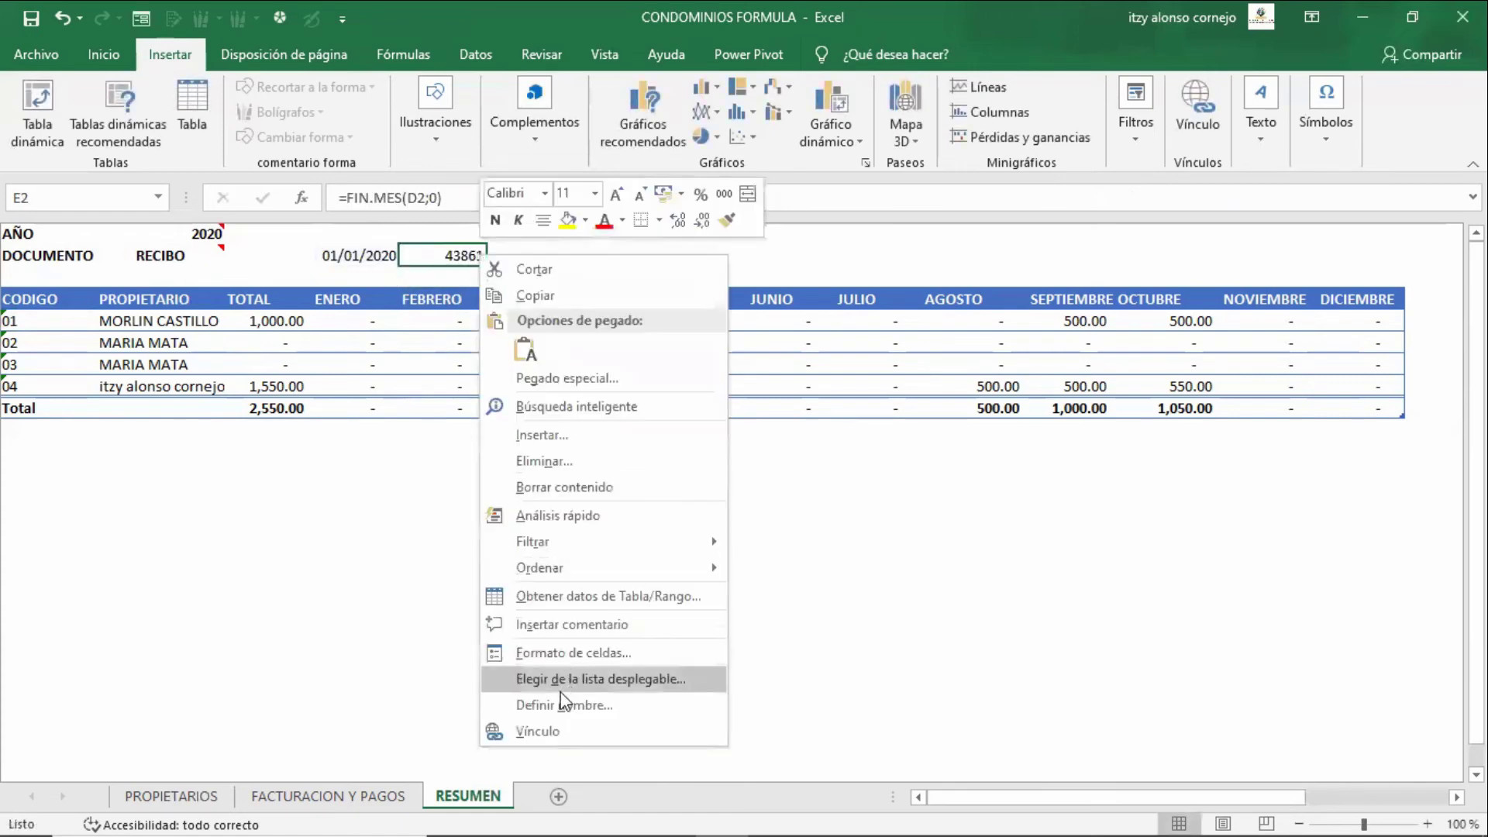
{"action": "key", "text": "Escape"}
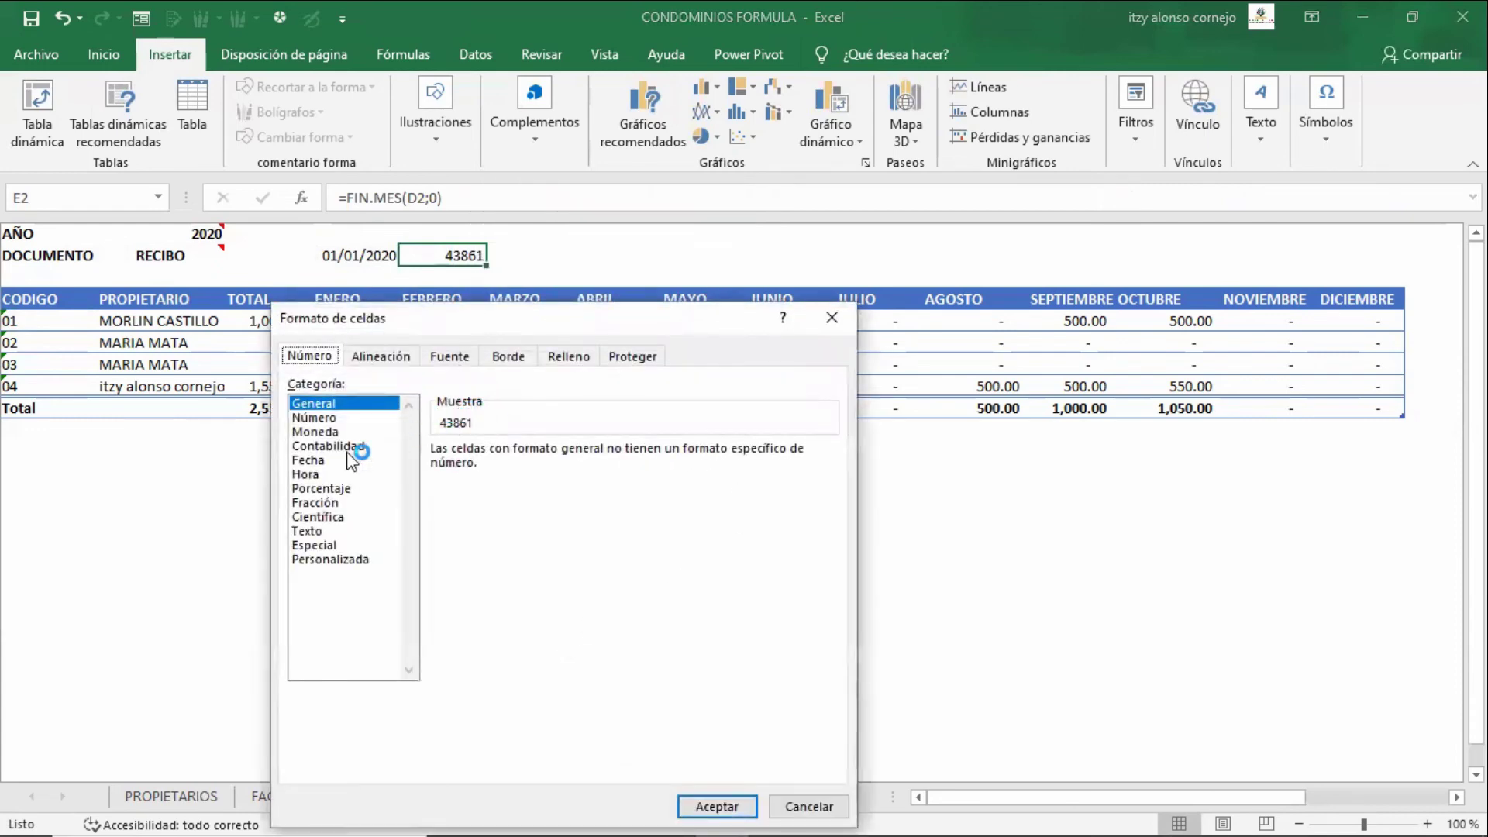
{"action": "left_click", "coordinate": [349, 460]}
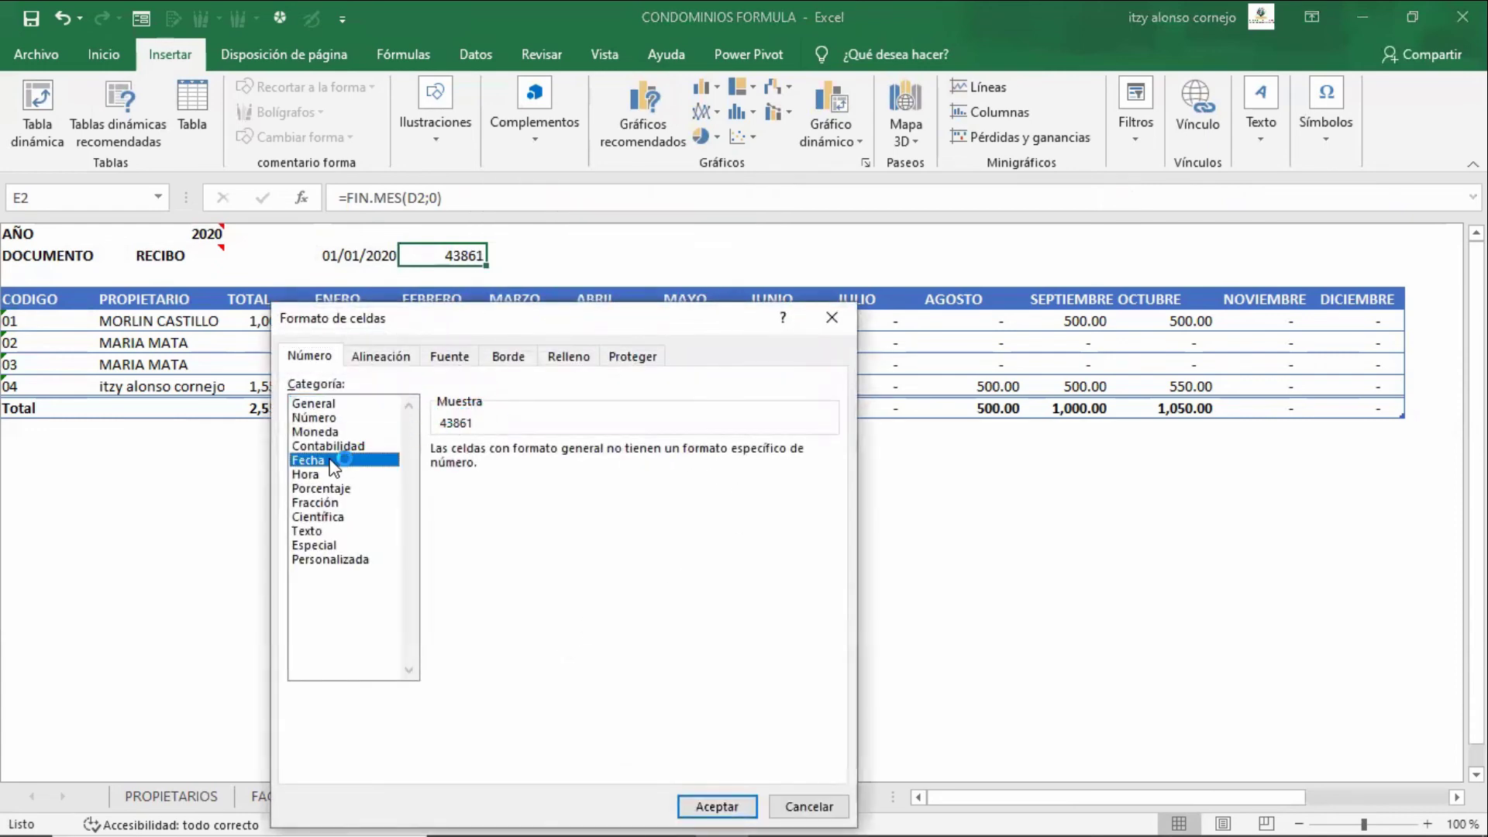
{"action": "left_click", "coordinate": [709, 805]}
- Change the FIN.MES month offset in E2 from 0 to 1
{"action": "key", "text": "Left"}
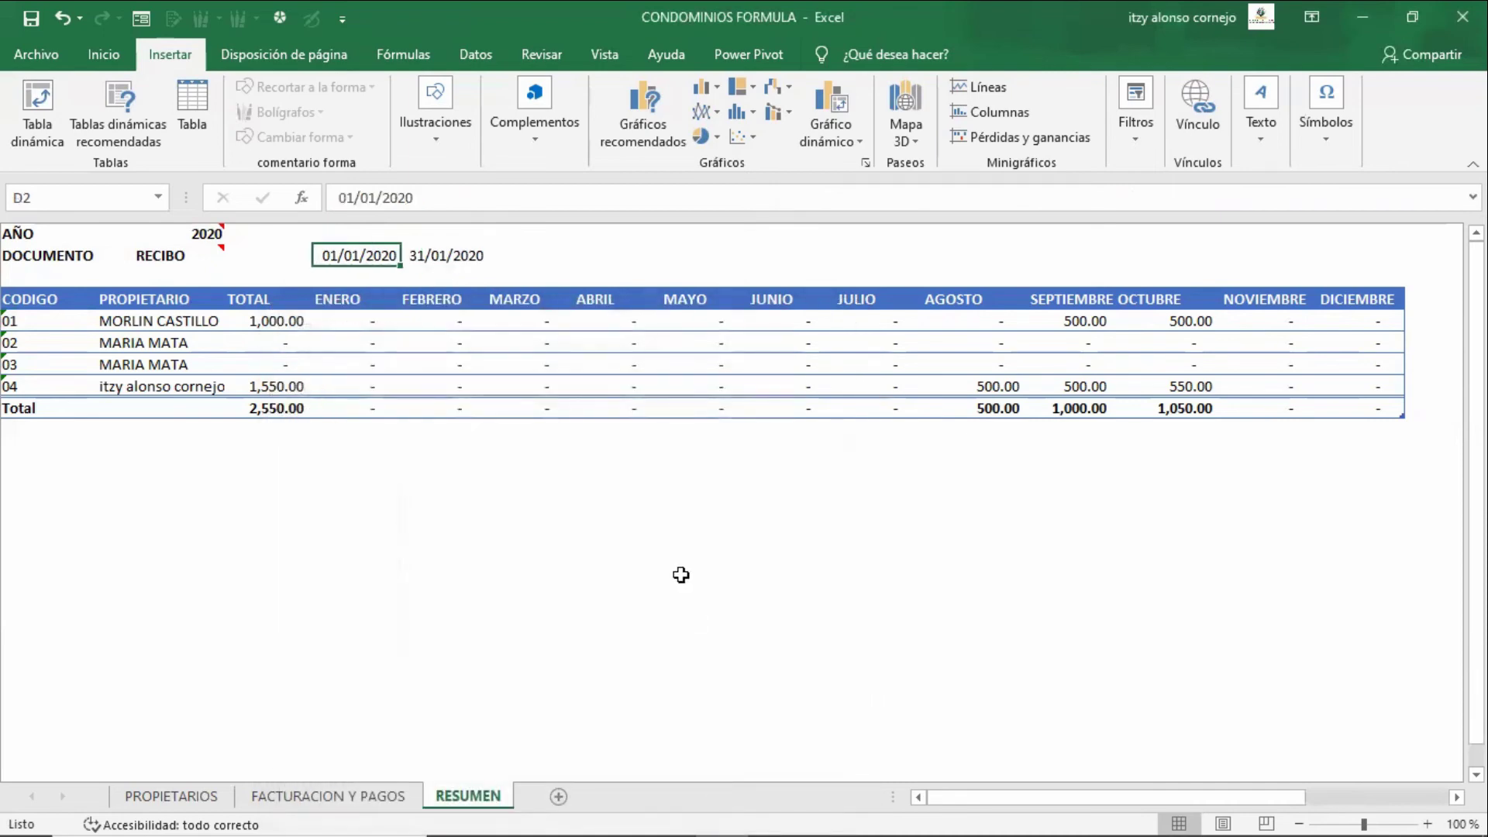
{"action": "key", "text": "F2"}
{"action": "key", "text": "Tab"}
{"action": "key", "text": "F2"}
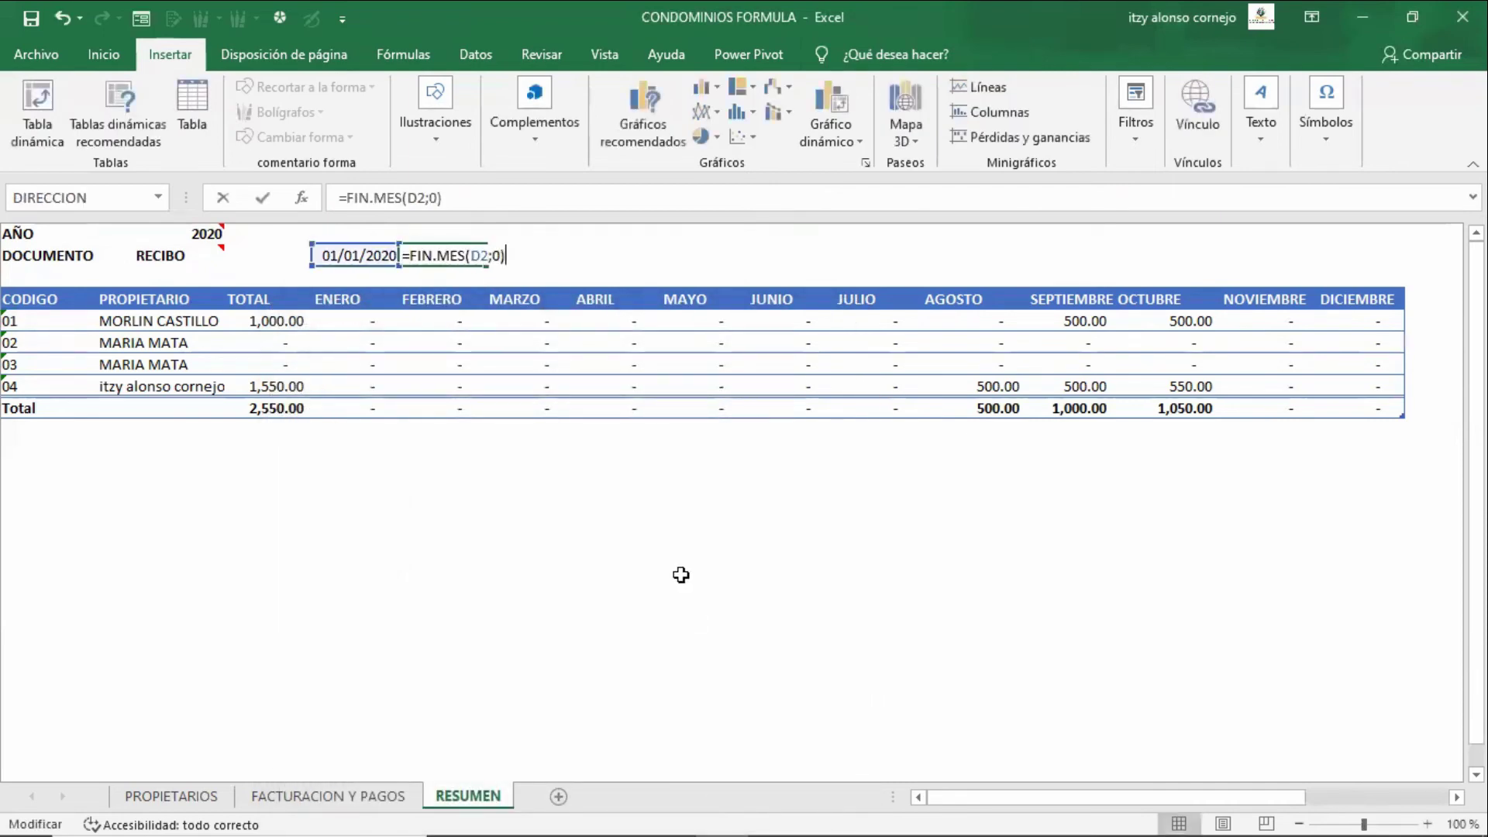
{"action": "key", "text": "Left"}
{"action": "key", "text": "BackSpace"}
{"action": "type", "text": "1"}
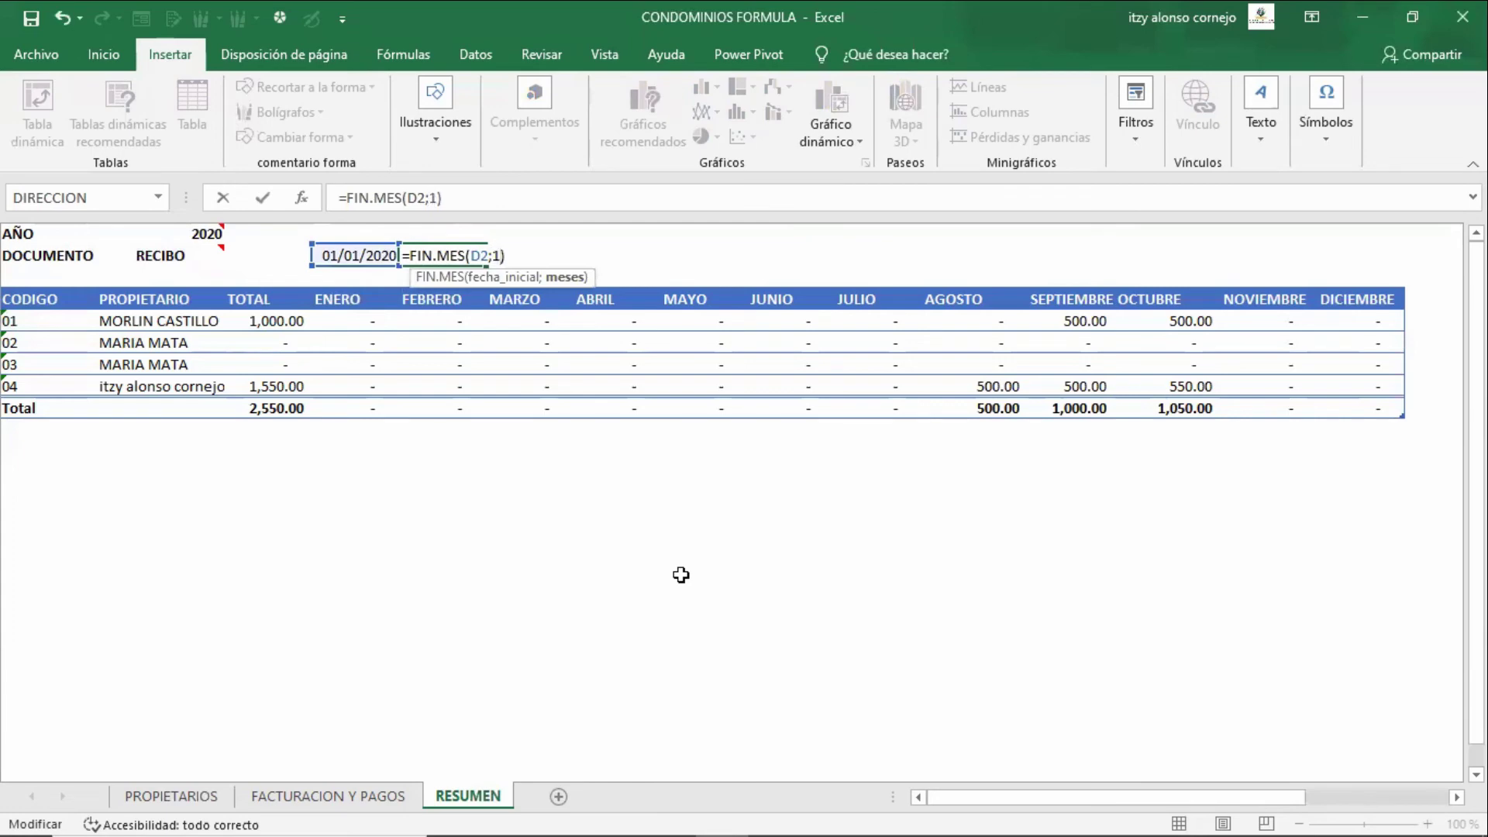
{"action": "key", "text": "Return"}
- Change E2's month offset to 2 so it shows 31/03/2020
{"action": "key", "text": "Up"}
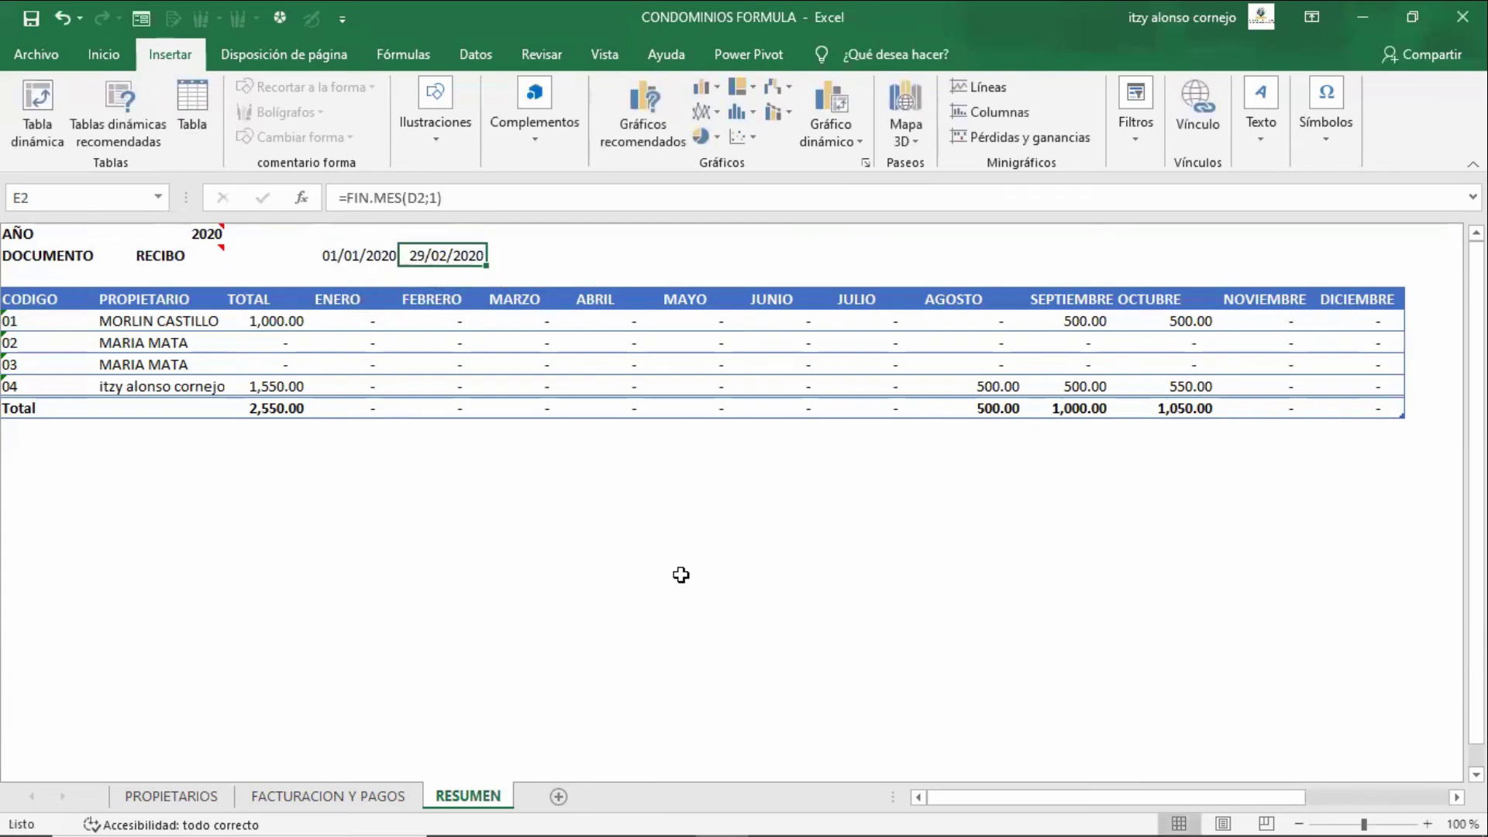
{"action": "key", "text": "Left"}
{"action": "key", "text": "Tab"}
{"action": "key", "text": "F2"}
{"action": "key", "text": "Left"}
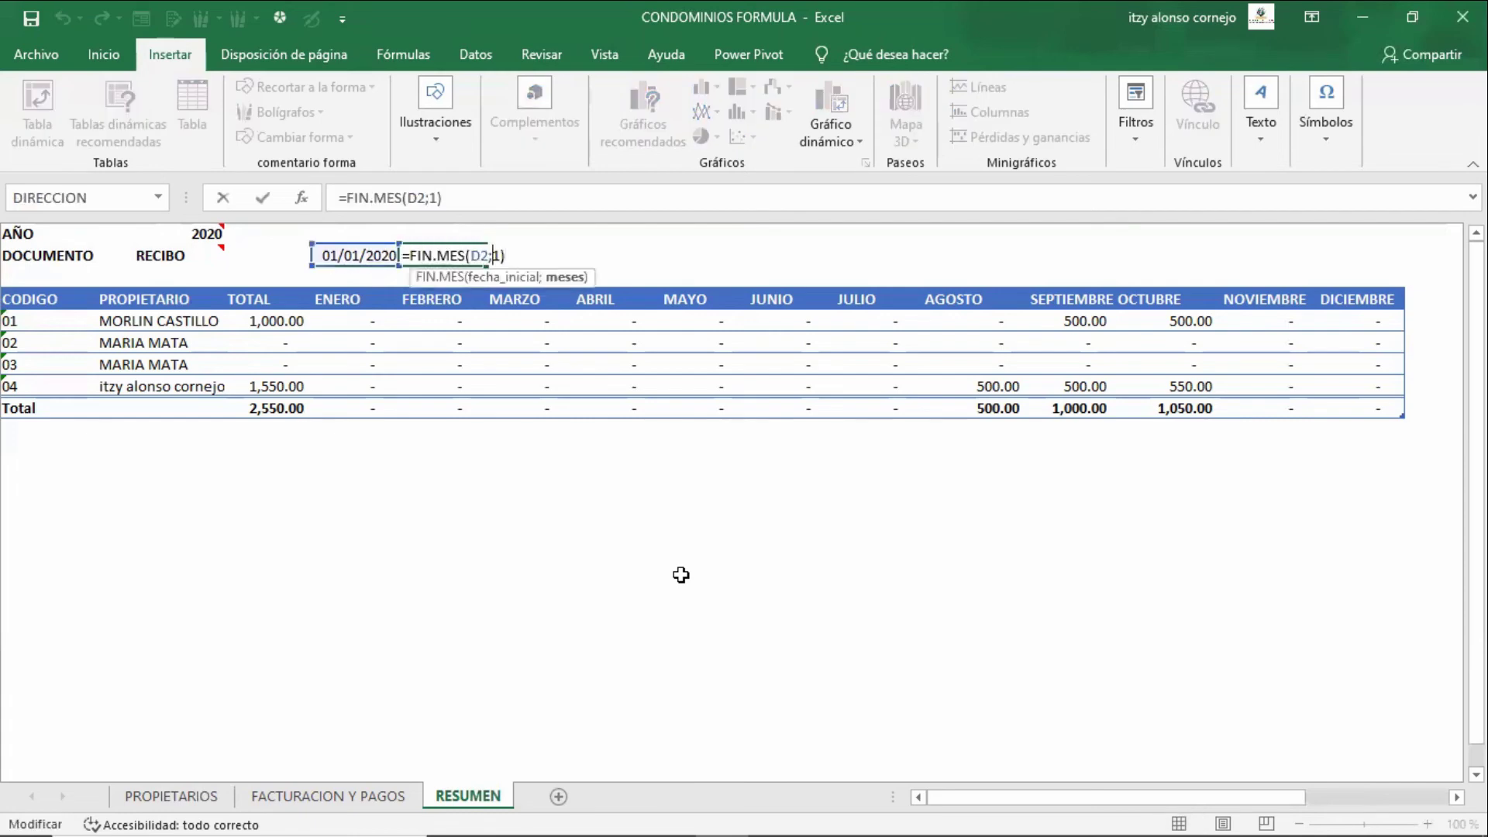
{"action": "key", "text": "BackSpace"}
{"action": "type", "text": "2"}
{"action": "key", "text": "Return"}
{"action": "key", "text": "Up"}
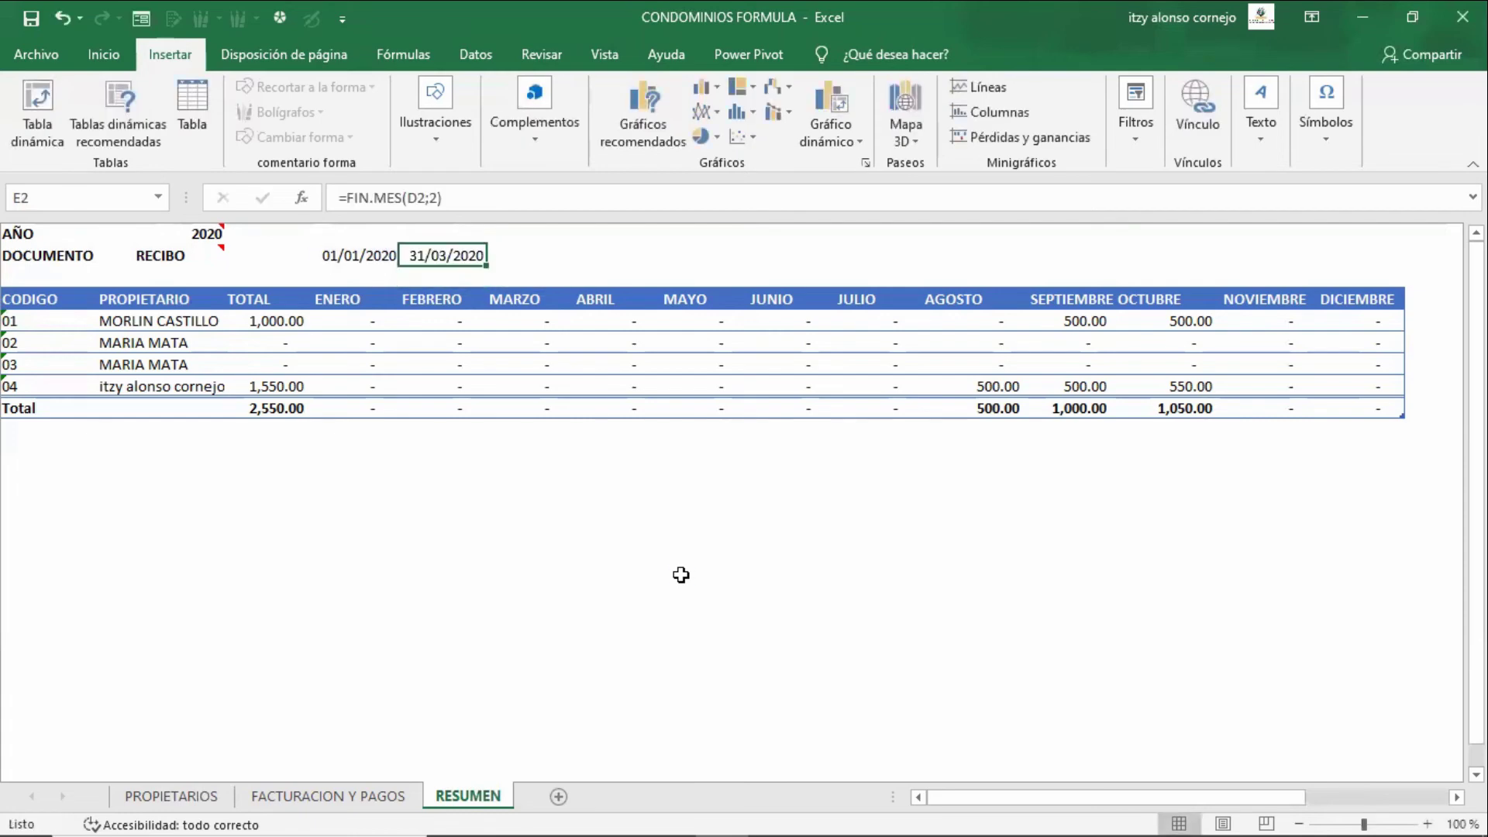
- Inspect the ENERO formula in D5 and commit it unchanged
{"action": "key", "text": "Down"}
{"action": "key", "text": "Down"}
{"action": "key", "text": "Down"}
{"action": "key", "text": "Left"}
{"action": "key", "text": "F2"}
{"action": "key", "text": "Left"}
{"action": "key", "text": "Left"}
{"action": "key", "text": "Left"}
{"action": "key", "text": "Left"}
{"action": "key", "text": "Left"}
{"action": "key", "text": "Left"}
{"action": "key", "text": "Left"}
{"action": "key", "text": "Left"}
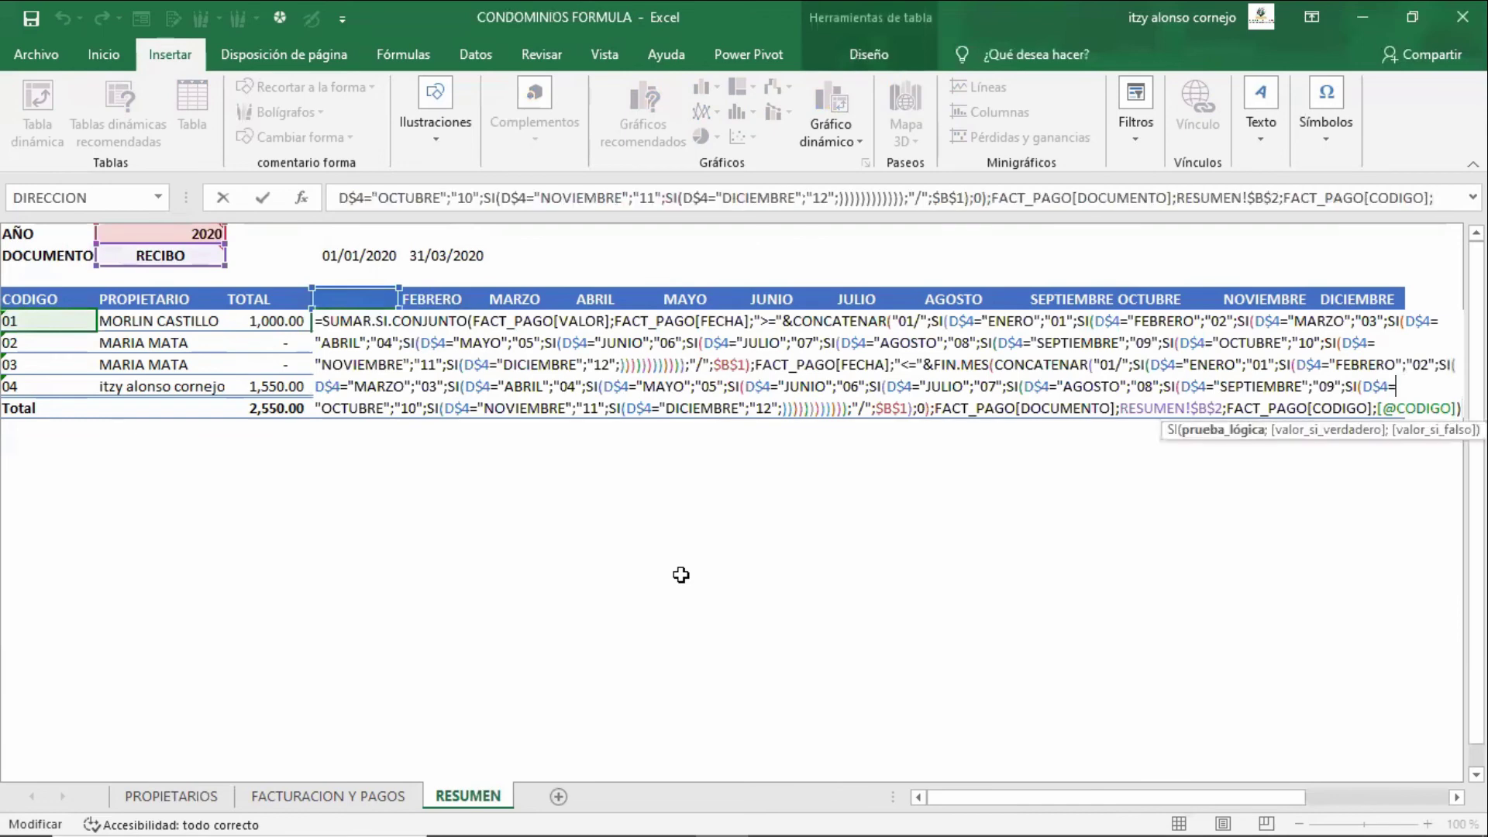
{"action": "key", "text": "Left"}
{"action": "key", "text": "Left"}
{"action": "key", "text": "Left"}
{"action": "key", "text": "Left"}
{"action": "key", "text": "Left"}
{"action": "key", "text": "Left"}
{"action": "key", "text": "Left"}
{"action": "key", "text": "Left"}
{"action": "key", "text": "Left"}
{"action": "key", "text": "Left"}
{"action": "key", "text": "Left"}
{"action": "key", "text": "Left"}
{"action": "key", "text": "Left"}
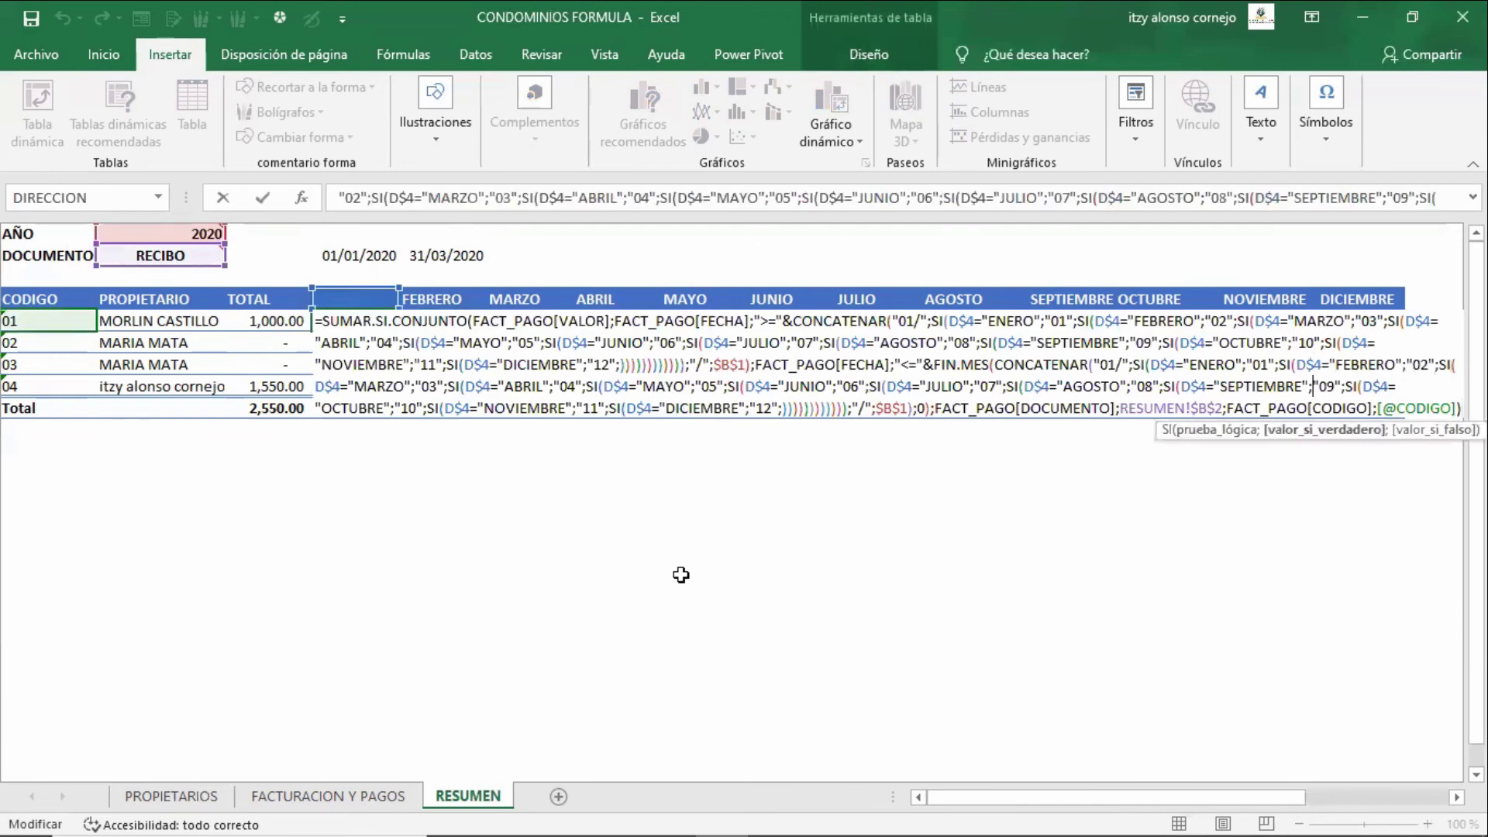
{"action": "key", "text": "Left"}
{"action": "key", "text": "Left"}
{"action": "key", "text": "Left"}
{"action": "key", "text": "Left"}
{"action": "key", "text": "Left"}
{"action": "key", "text": "Left"}
{"action": "key", "text": "Left"}
{"action": "key", "text": "Left"}
{"action": "key", "text": "Left"}
{"action": "key", "text": "Left"}
{"action": "key", "text": "Left"}
{"action": "key", "text": "Left"}
{"action": "key", "text": "Left"}
{"action": "key", "text": "Left"}
{"action": "key", "text": "Left"}
{"action": "key", "text": "Left"}
{"action": "key", "text": "Left"}
{"action": "key", "text": "Left"}
{"action": "key", "text": "Left"}
{"action": "key", "text": "Left"}
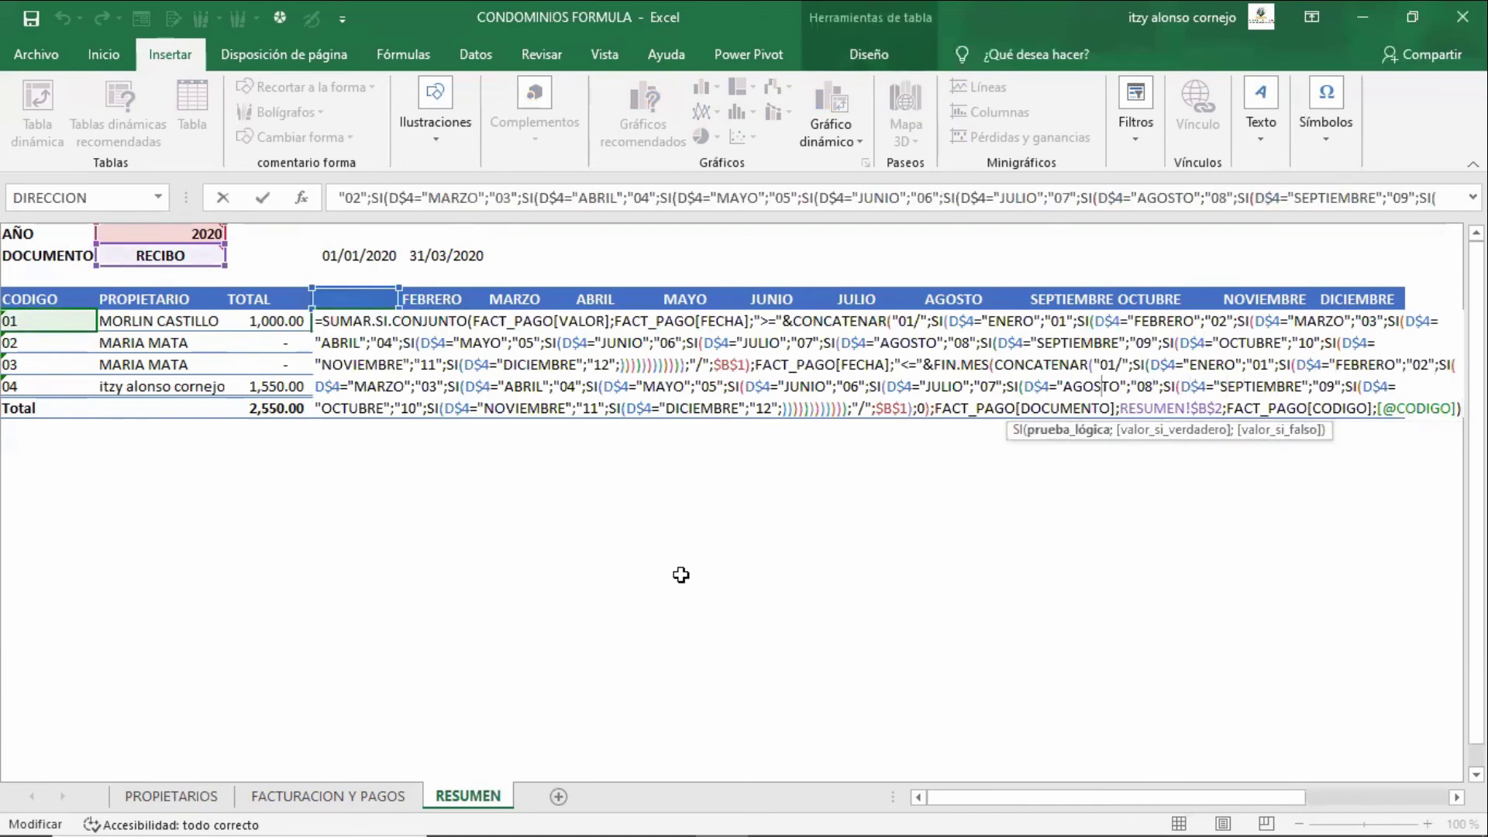
{"action": "key", "text": "Up"}
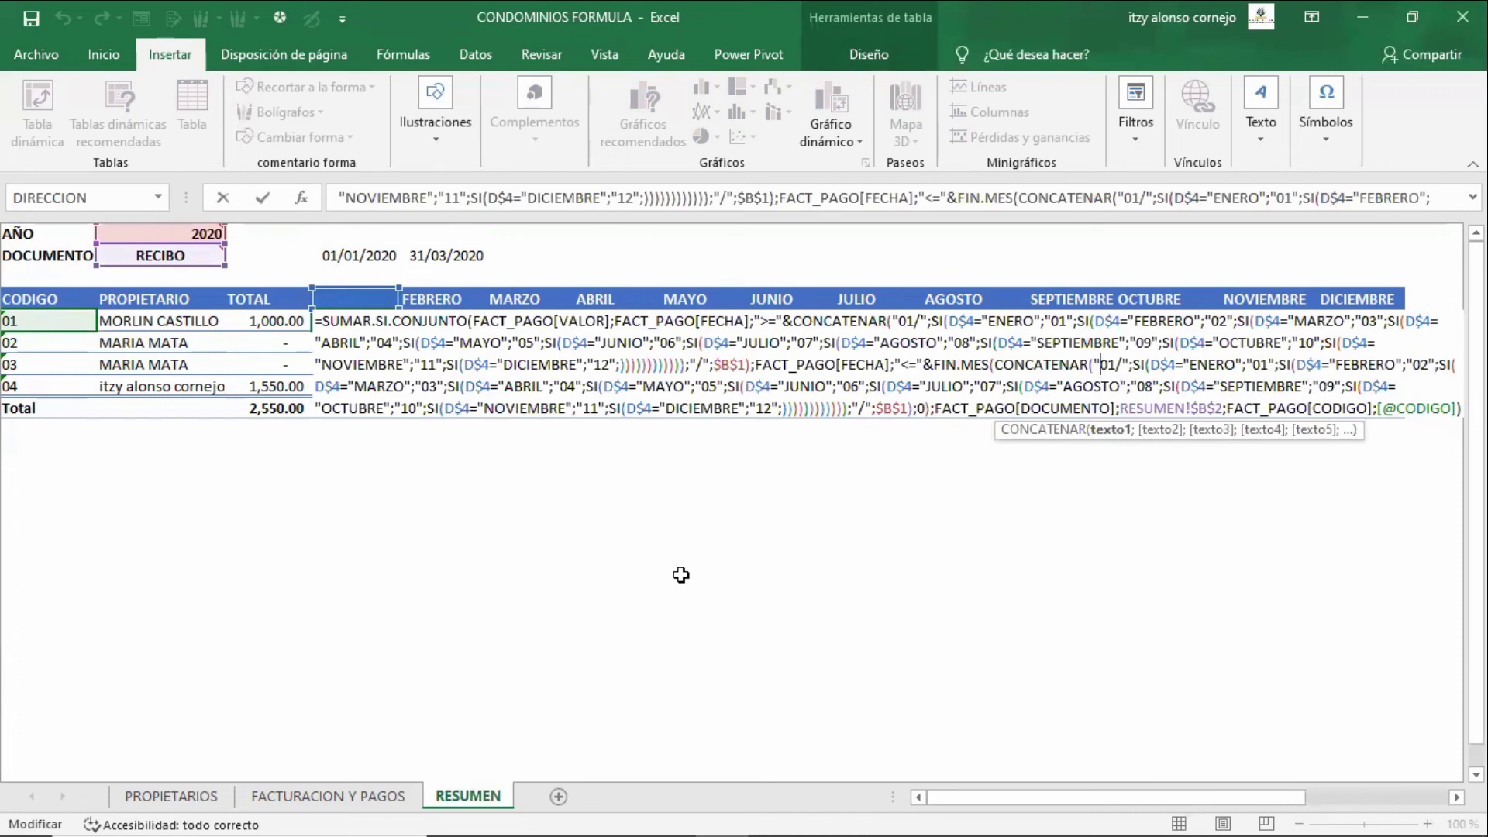
{"action": "key", "text": "ctrl+Return"}
{"action": "key", "text": "Up"}
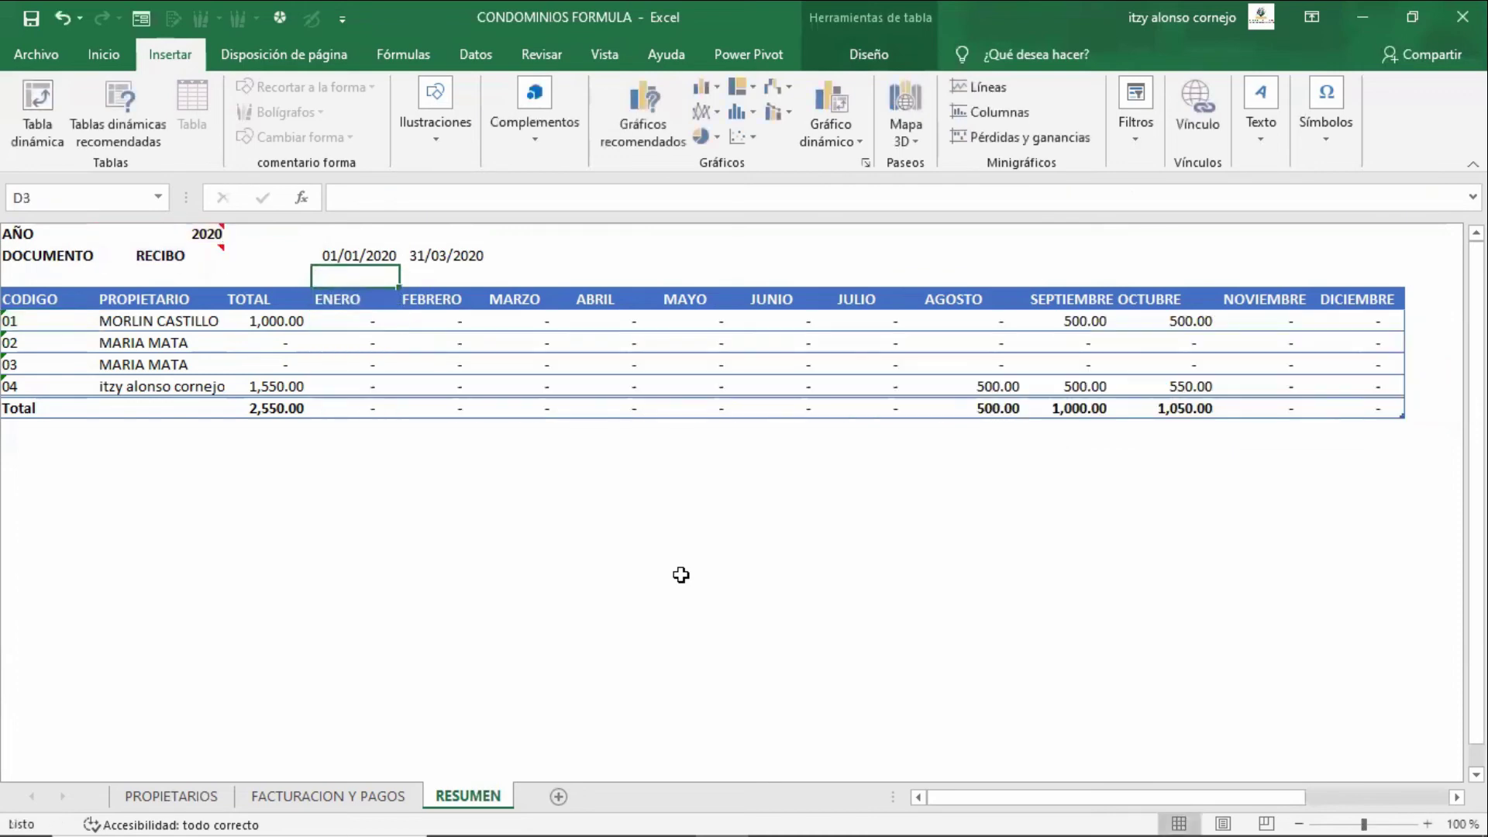
{"action": "key", "text": "Right"}
{"action": "key", "text": "Left"}
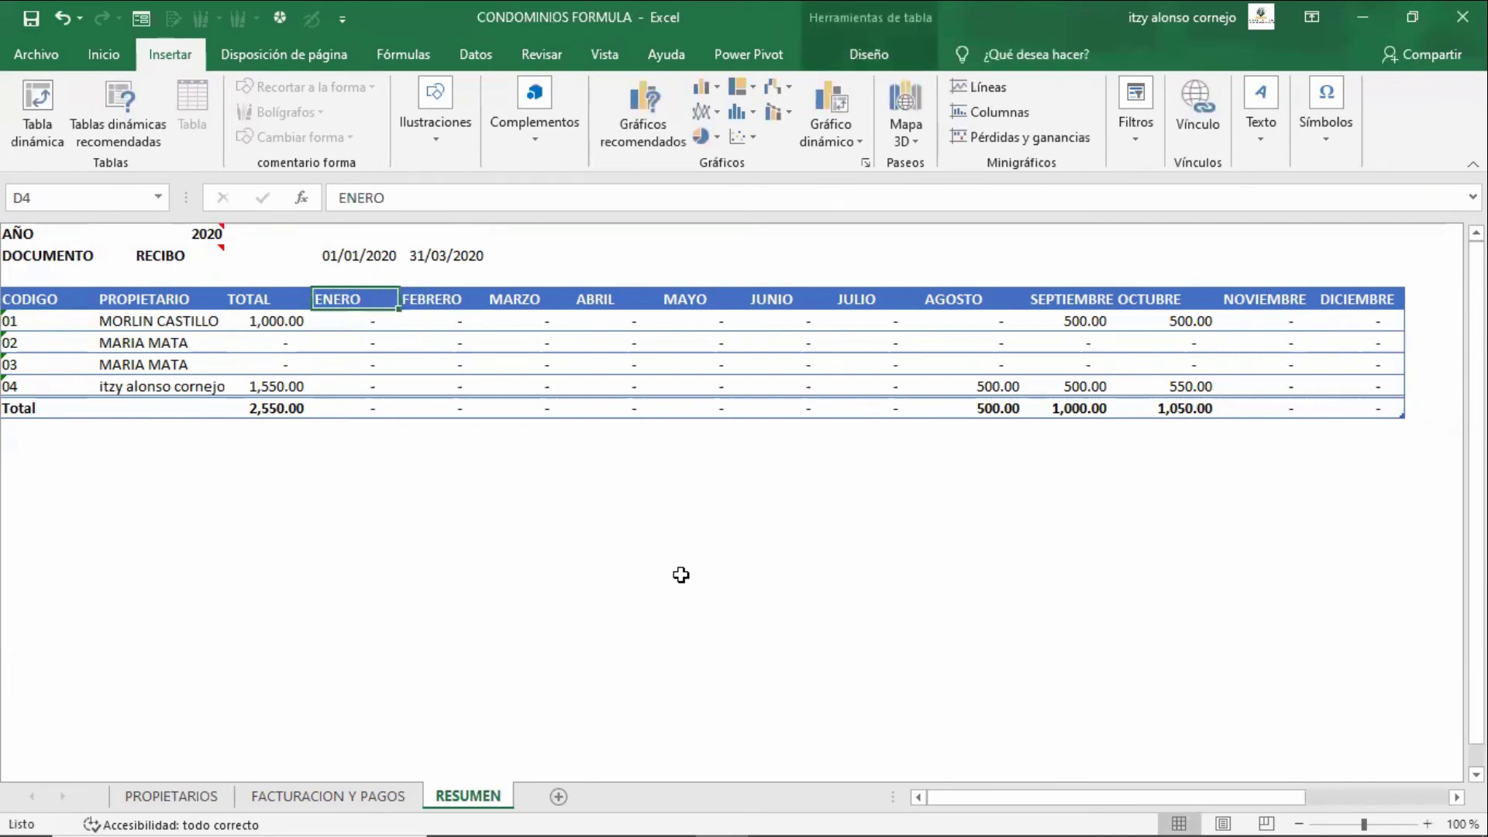
{"action": "type", "text": "octubre"}
{"action": "key", "text": "Return"}
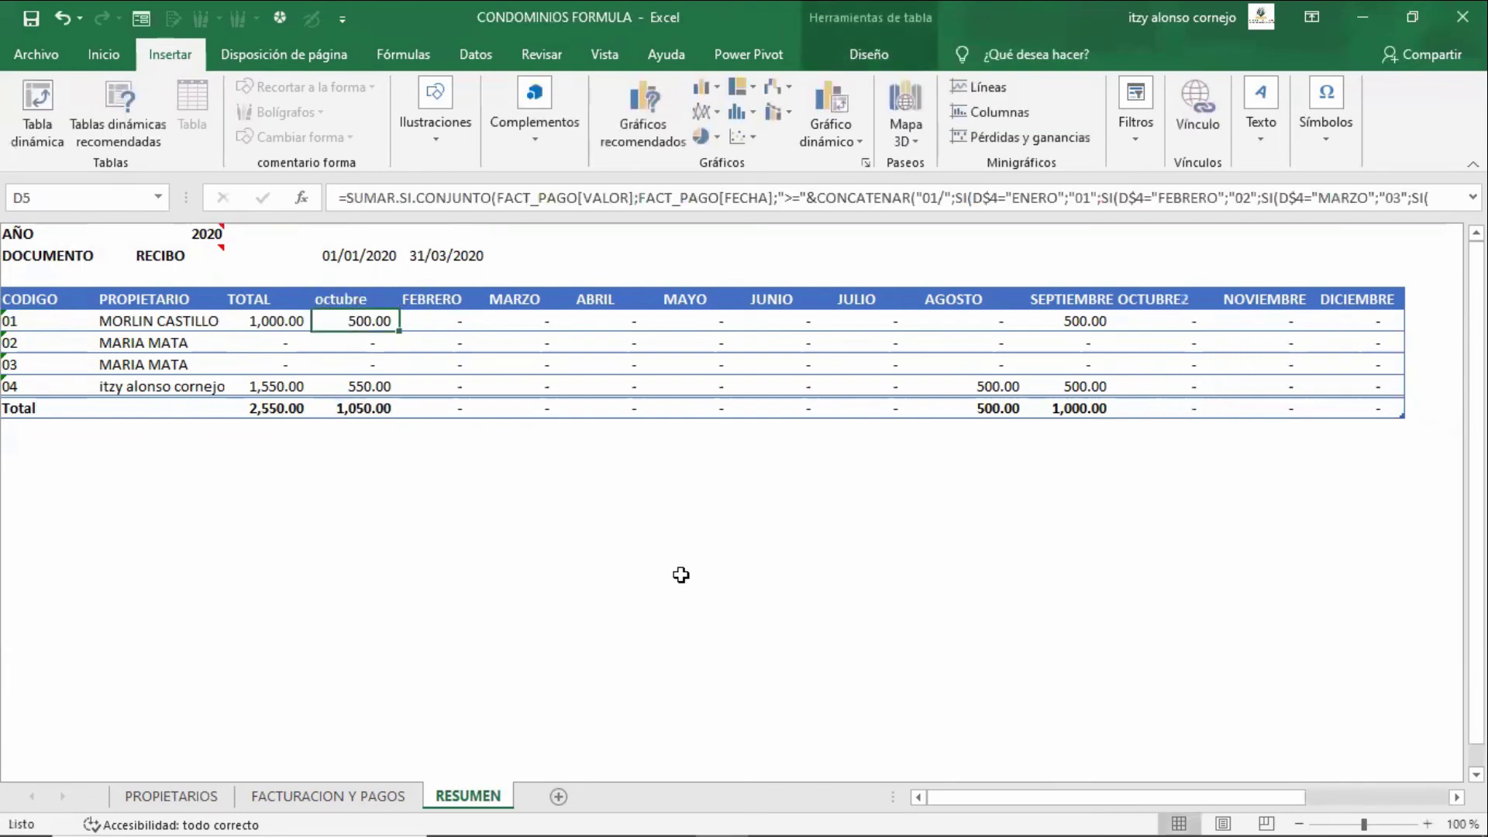
{"action": "key", "text": "Up"}
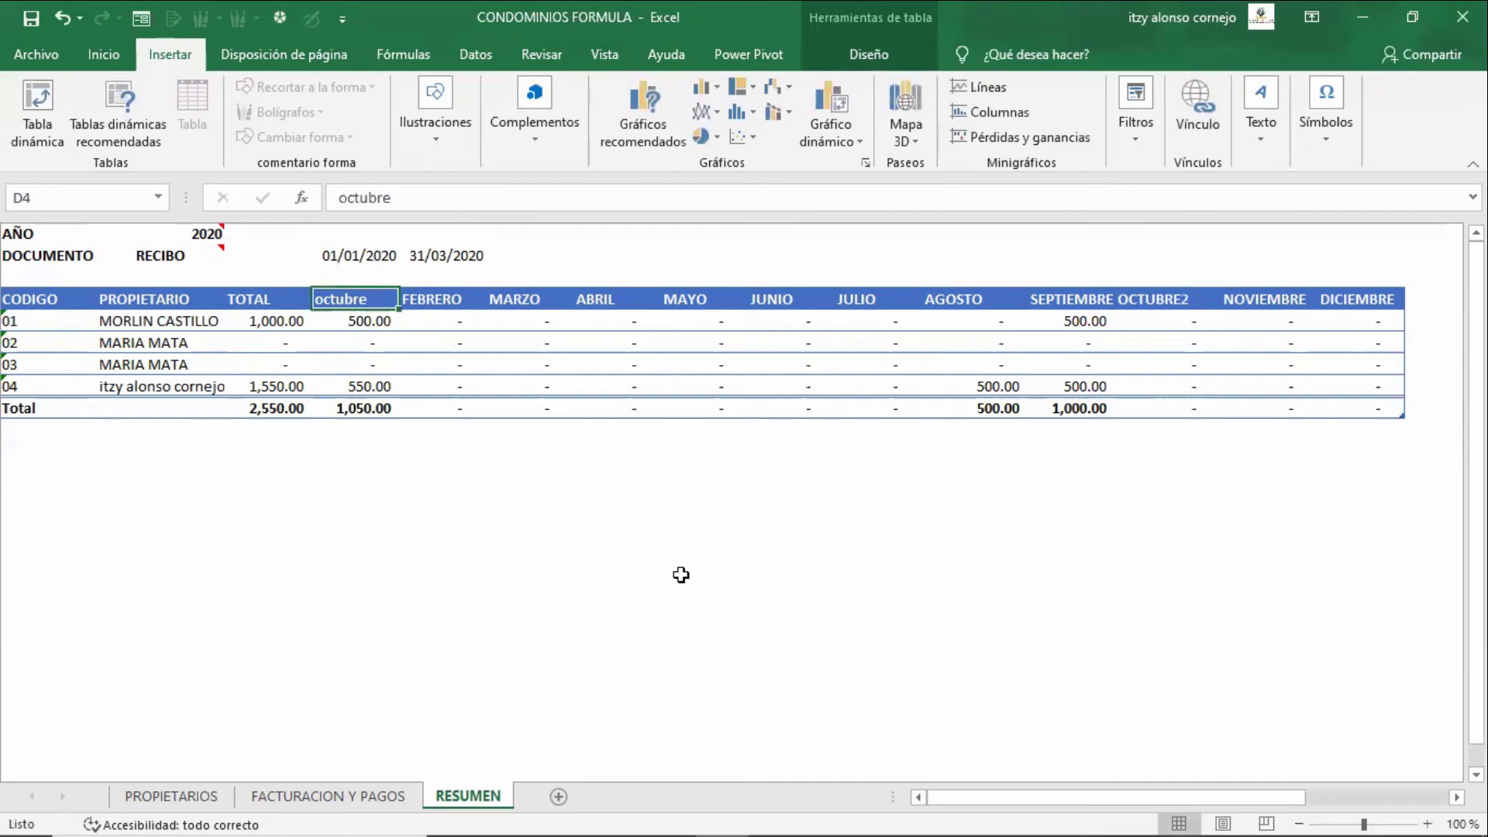
{"action": "key", "text": "Right"}
{"action": "key", "text": "Right"}
{"action": "key", "text": "Left"}
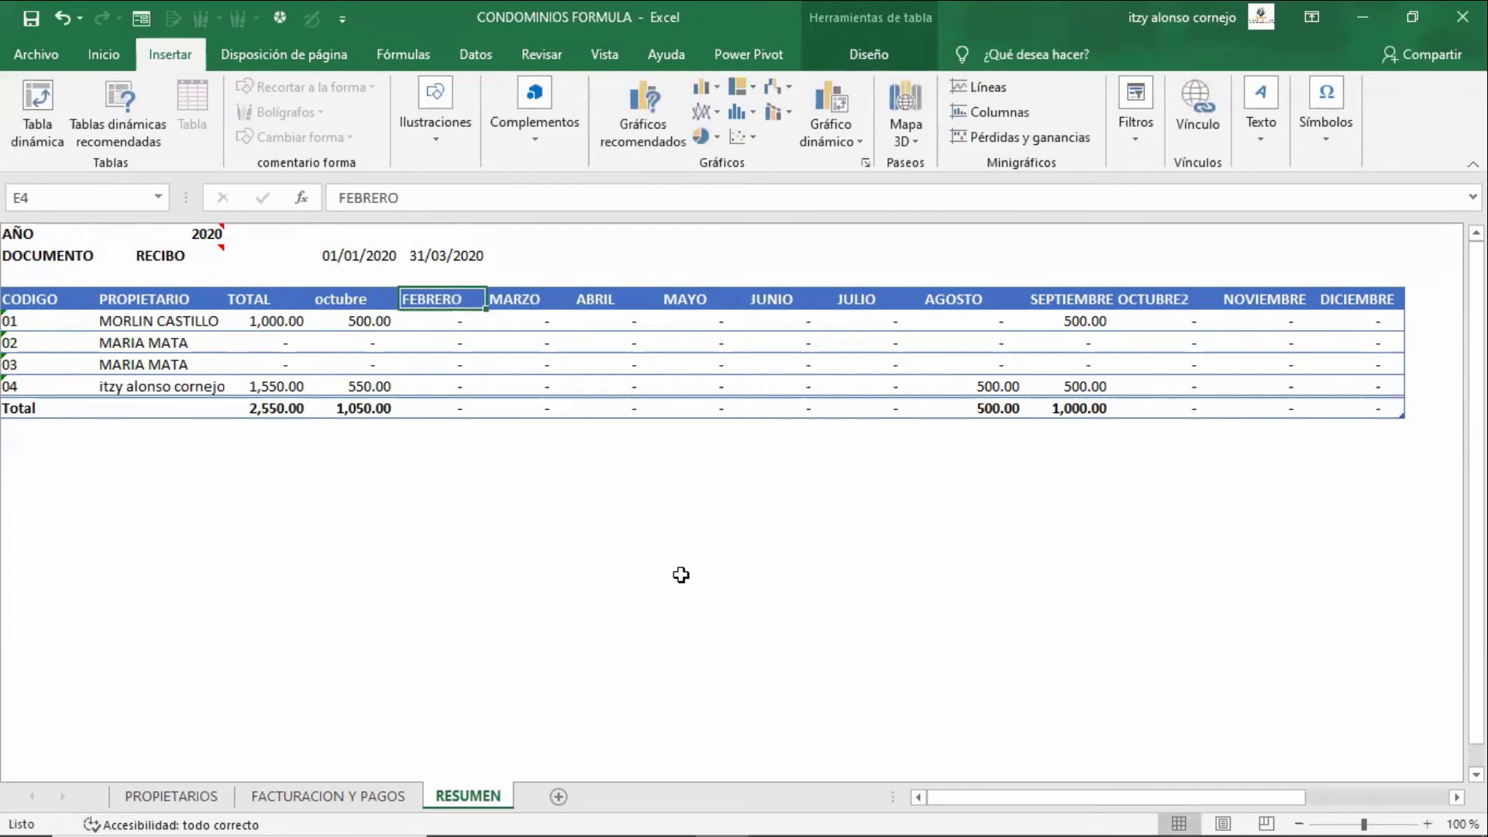
{"action": "key", "text": "Left"}
{"action": "key", "text": "Right"}
{"action": "key", "text": "Right"}
{"action": "key", "text": "Right"}
{"action": "key", "text": "Right"}
{"action": "key", "text": "Right"}
{"action": "key", "text": "Right"}
{"action": "key", "text": "Right"}
{"action": "key", "text": "Right"}
{"action": "key", "text": "Right"}
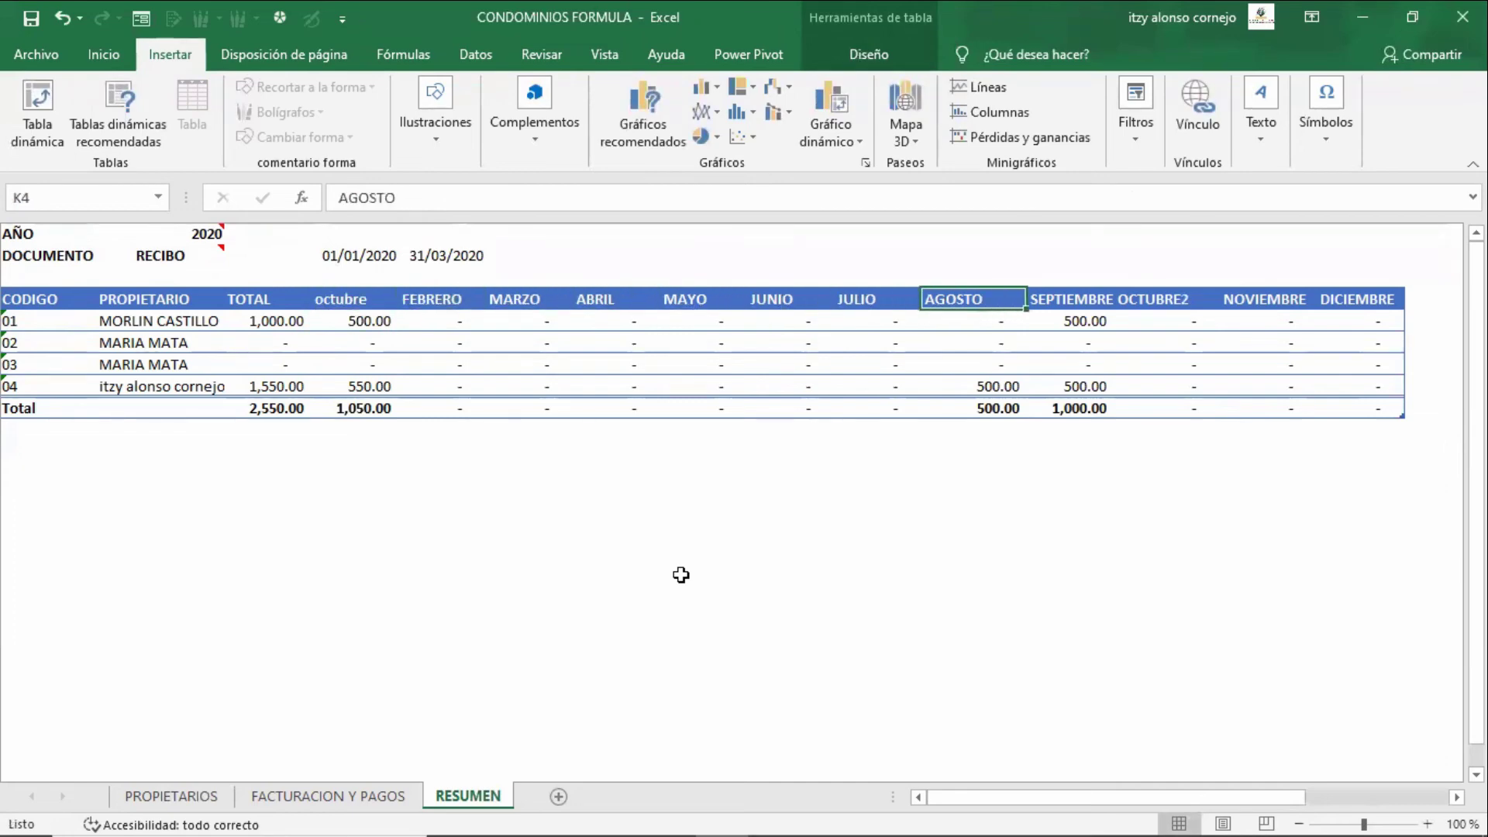
{"action": "key", "text": "F2"}
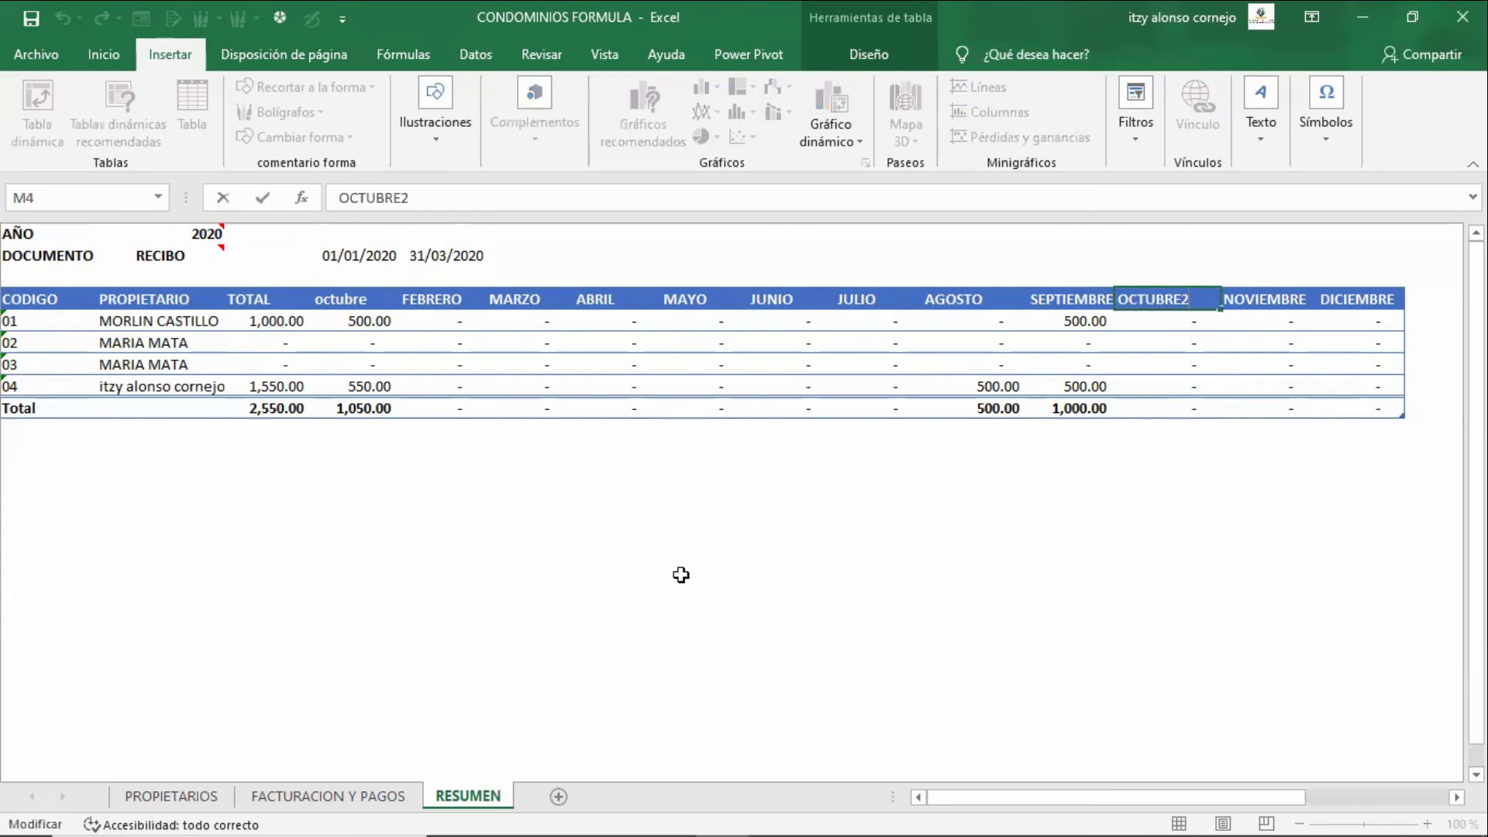
{"action": "key", "text": "Escape"}
{"action": "key", "text": "Left"}
{"action": "key", "text": "Left"}
{"action": "key", "text": "Left"}
{"action": "key", "text": "Left"}
{"action": "key", "text": "Left"}
{"action": "key", "text": "Left"}
{"action": "key", "text": "Left"}
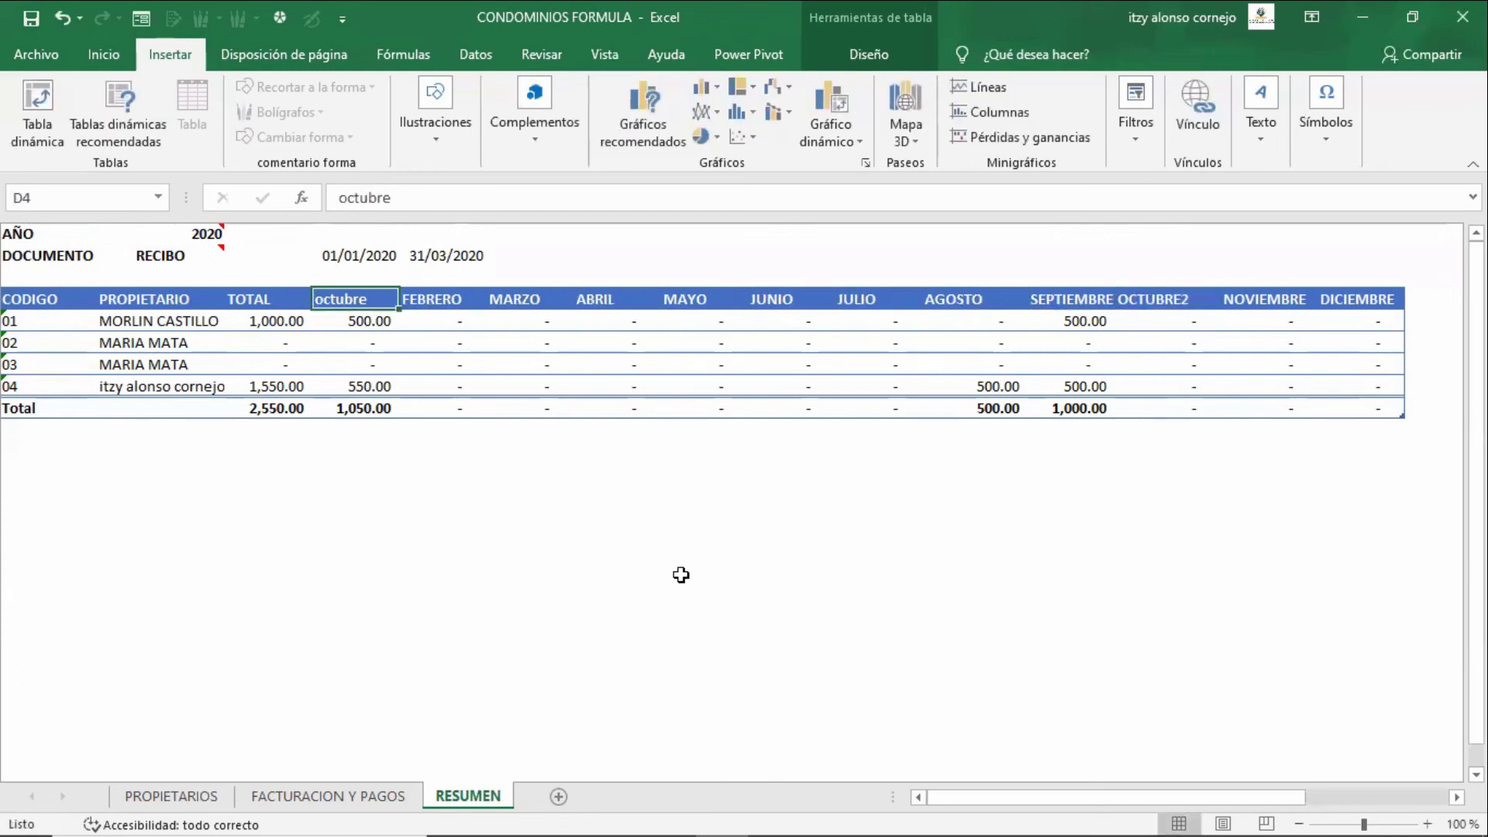
{"action": "key", "text": "Delete"}
{"action": "type", "text": "ENERO"}
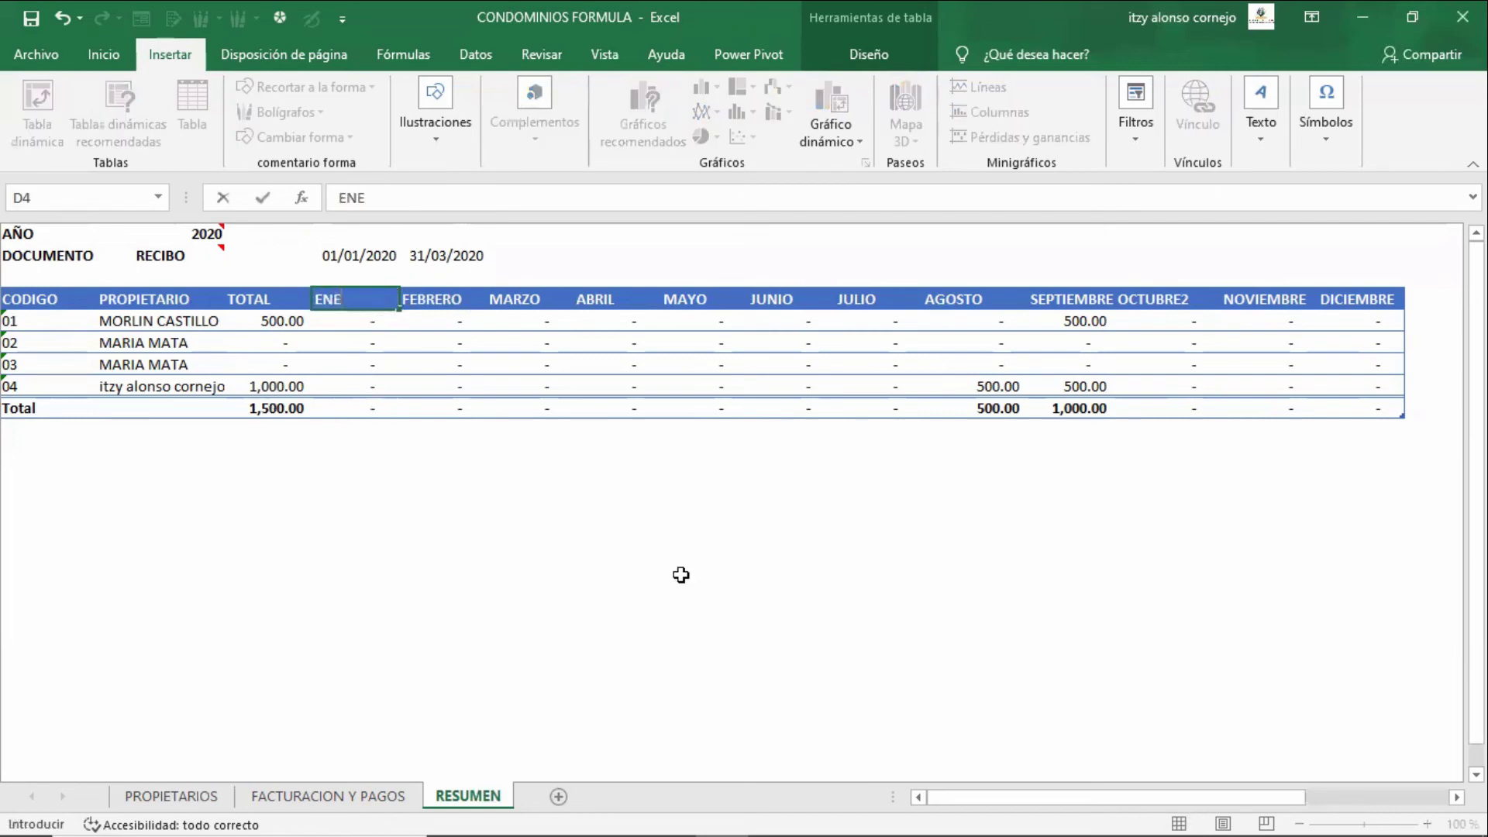
{"action": "key", "text": "Right"}
{"action": "key", "text": "Right"}
{"action": "key", "text": "Right"}
{"action": "key", "text": "Right"}
{"action": "key", "text": "Right"}
{"action": "key", "text": "Right"}
{"action": "key", "text": "Right"}
{"action": "key", "text": "Right"}
{"action": "key", "text": "Right"}
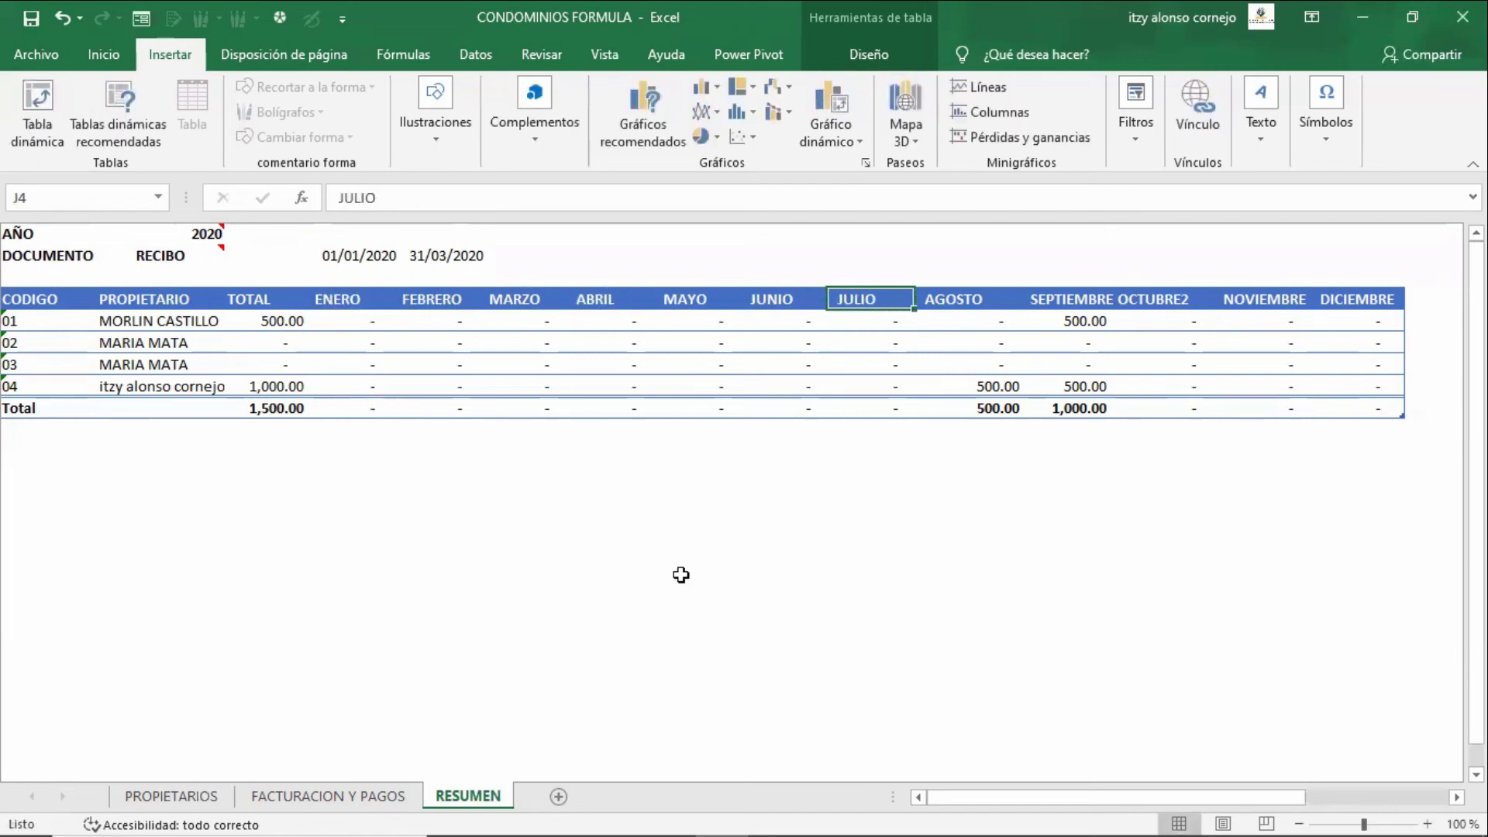
{"action": "key", "text": "F2"}
{"action": "key", "text": "BackSpace"}
{"action": "key", "text": "Return"}
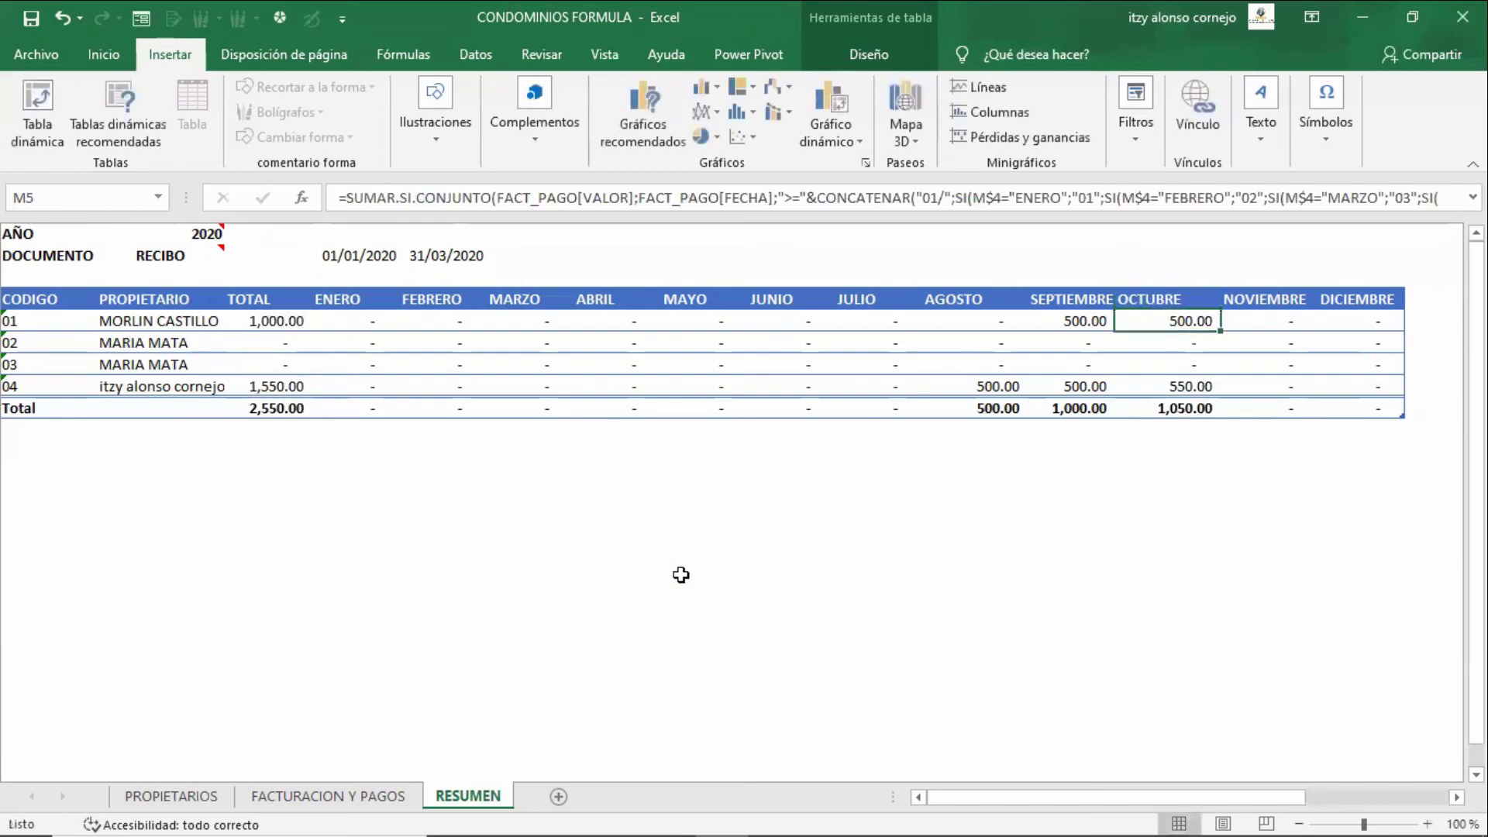
{"action": "key", "text": "Up"}
{"action": "key", "text": "Left"}
{"action": "key", "text": "Left"}
{"action": "key", "text": "Left"}
{"action": "key", "text": "Left"}
{"action": "key", "text": "Left"}
{"action": "key", "text": "Left"}
{"action": "key", "text": "Left"}
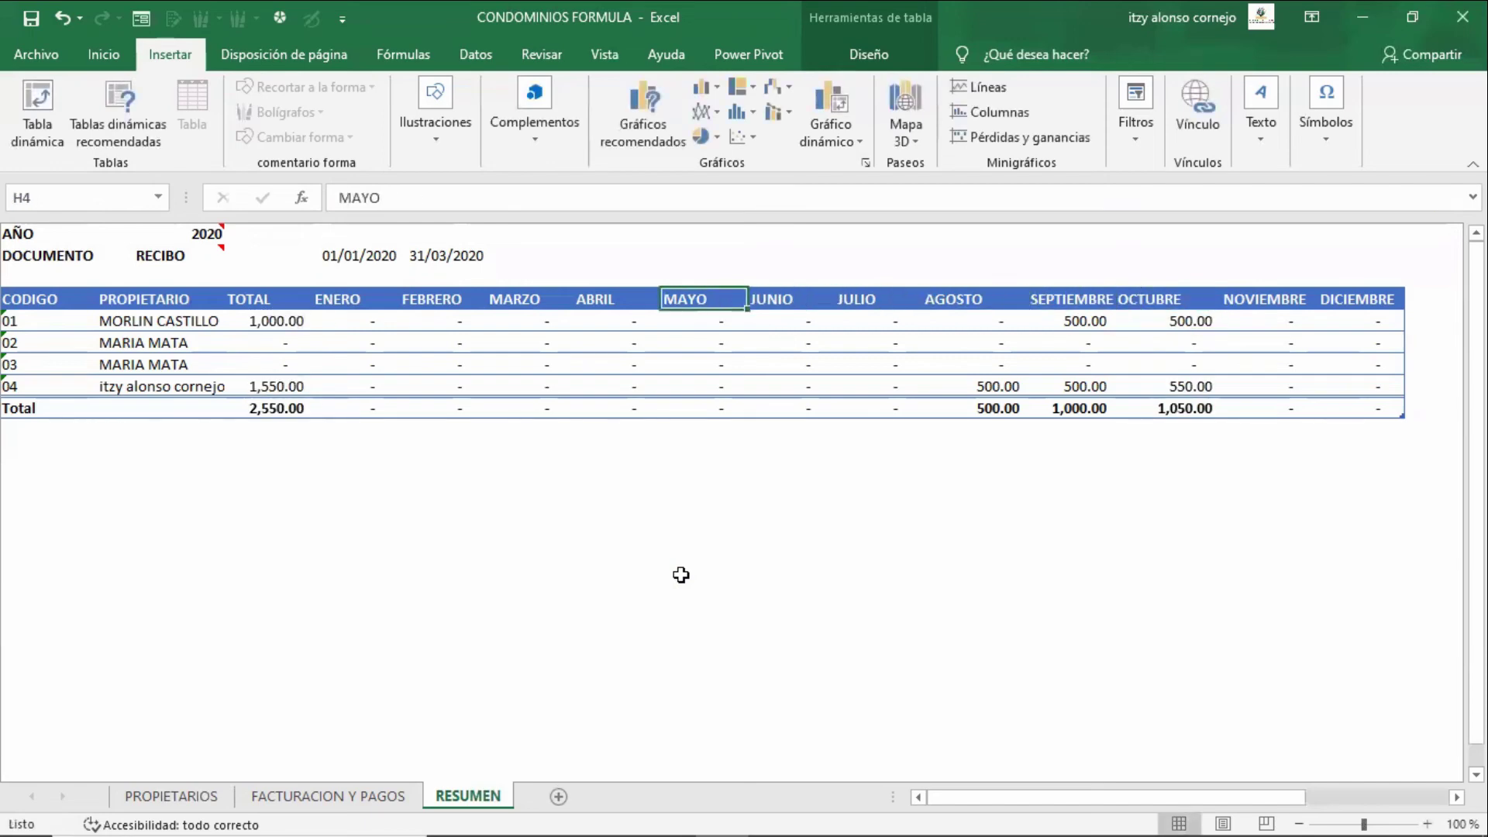
{"action": "key", "text": "Down"}
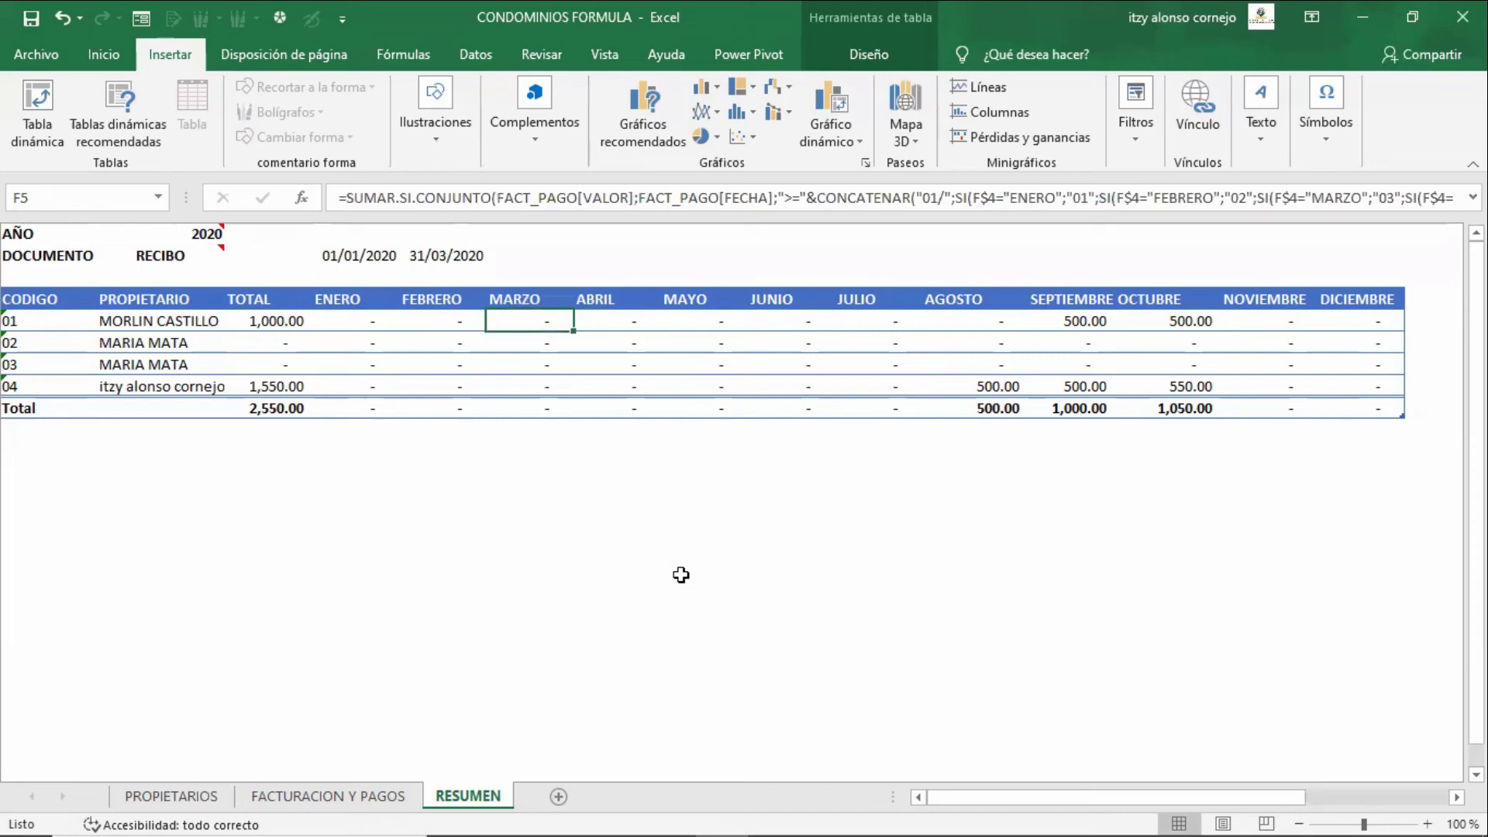
{"action": "key", "text": "Left"}
{"action": "key", "text": "Left"}
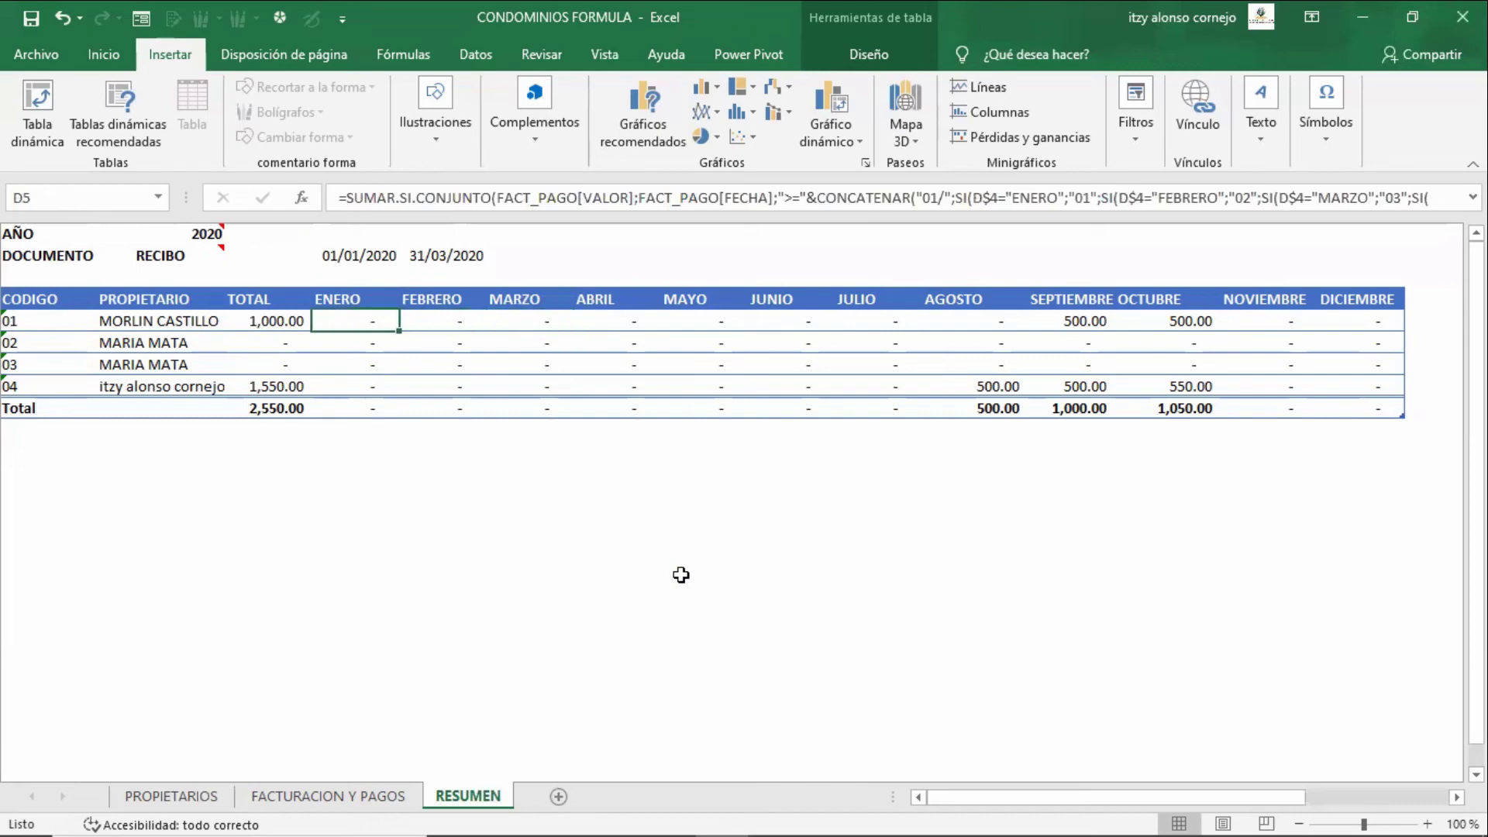
{"action": "key", "text": "Up"}
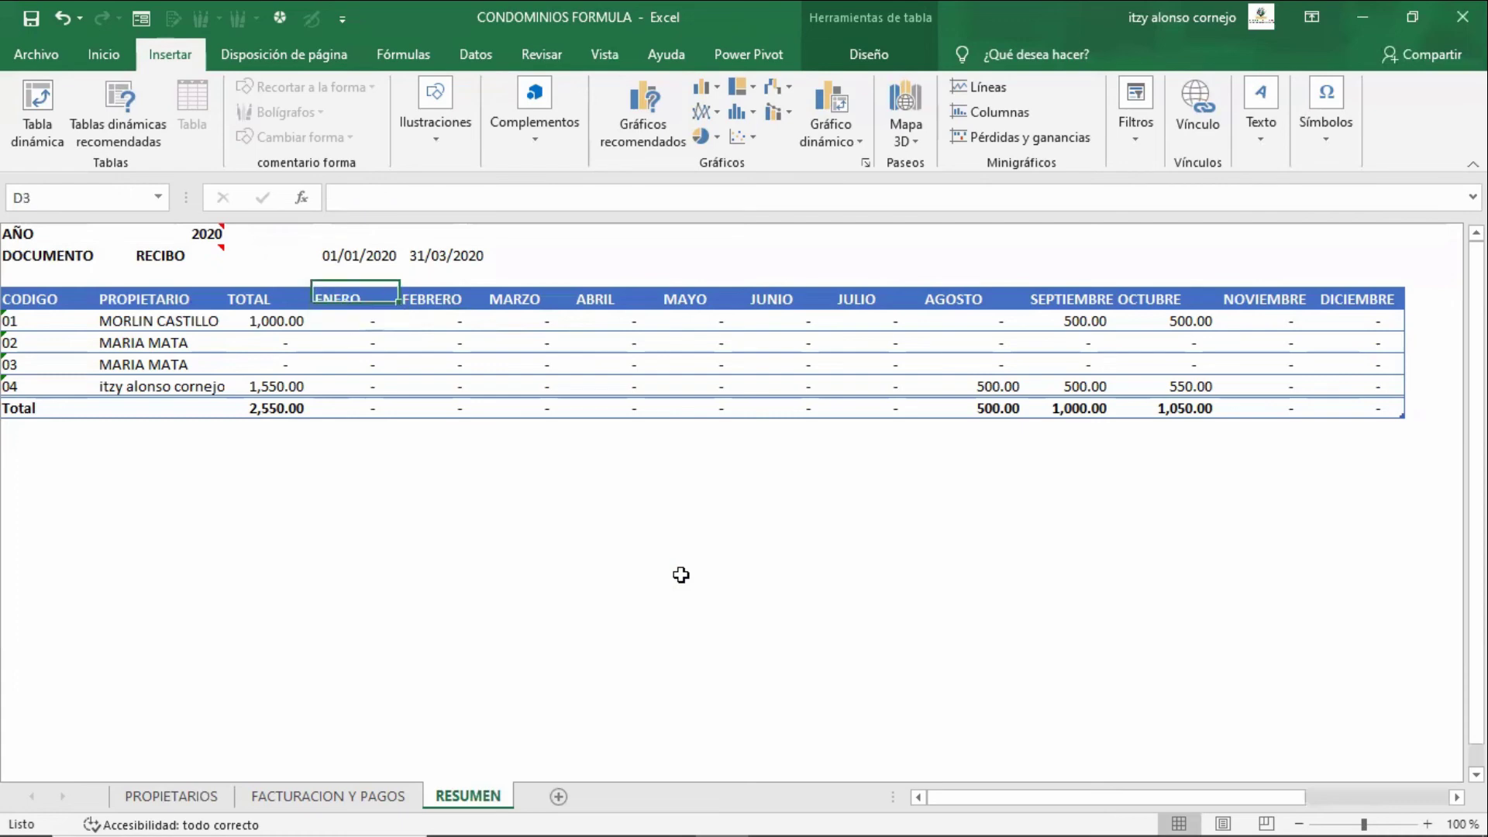
{"action": "key", "text": "Up"}
{"action": "key", "text": "Up"}
{"action": "key", "text": "Up"}
{"action": "key", "text": "Left"}
{"action": "key", "text": "Left"}
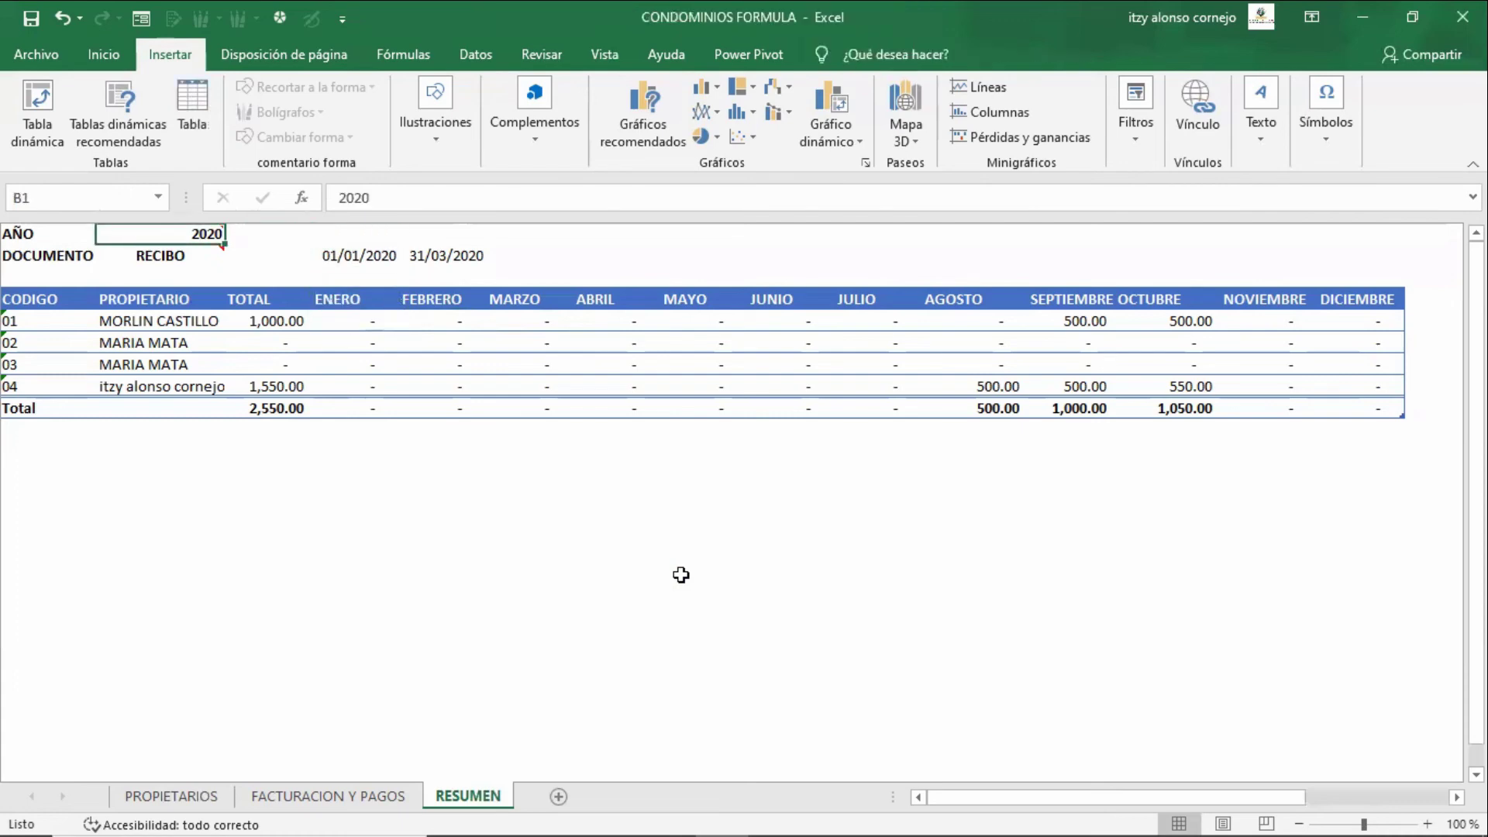
{"action": "type", "text": "2020"}
{"action": "key", "text": "Return"}
{"action": "key", "text": "Down"}
{"action": "key", "text": "Right"}
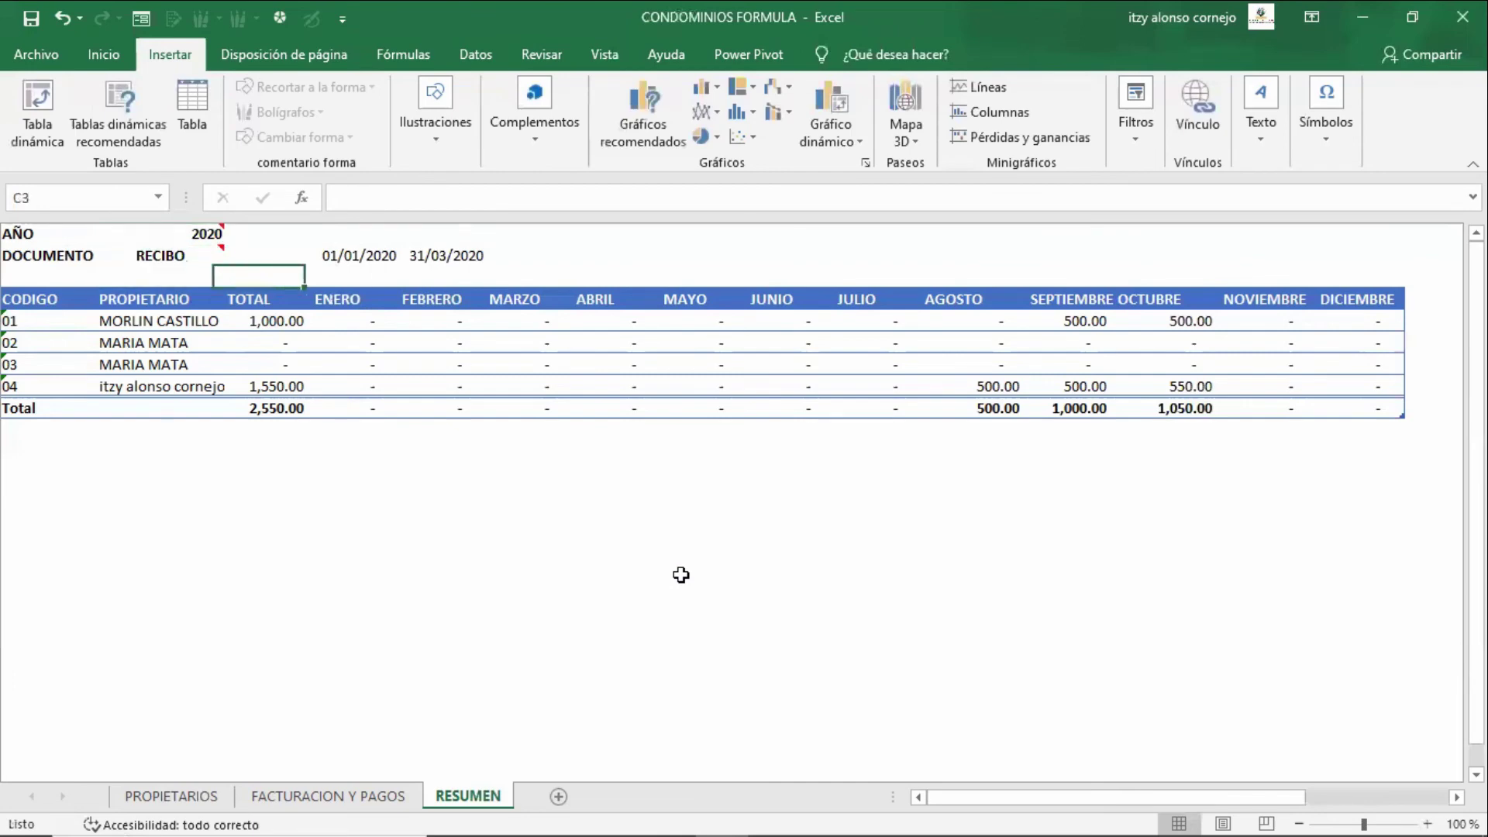
{"action": "key", "text": "Right"}
{"action": "key", "text": "Down"}
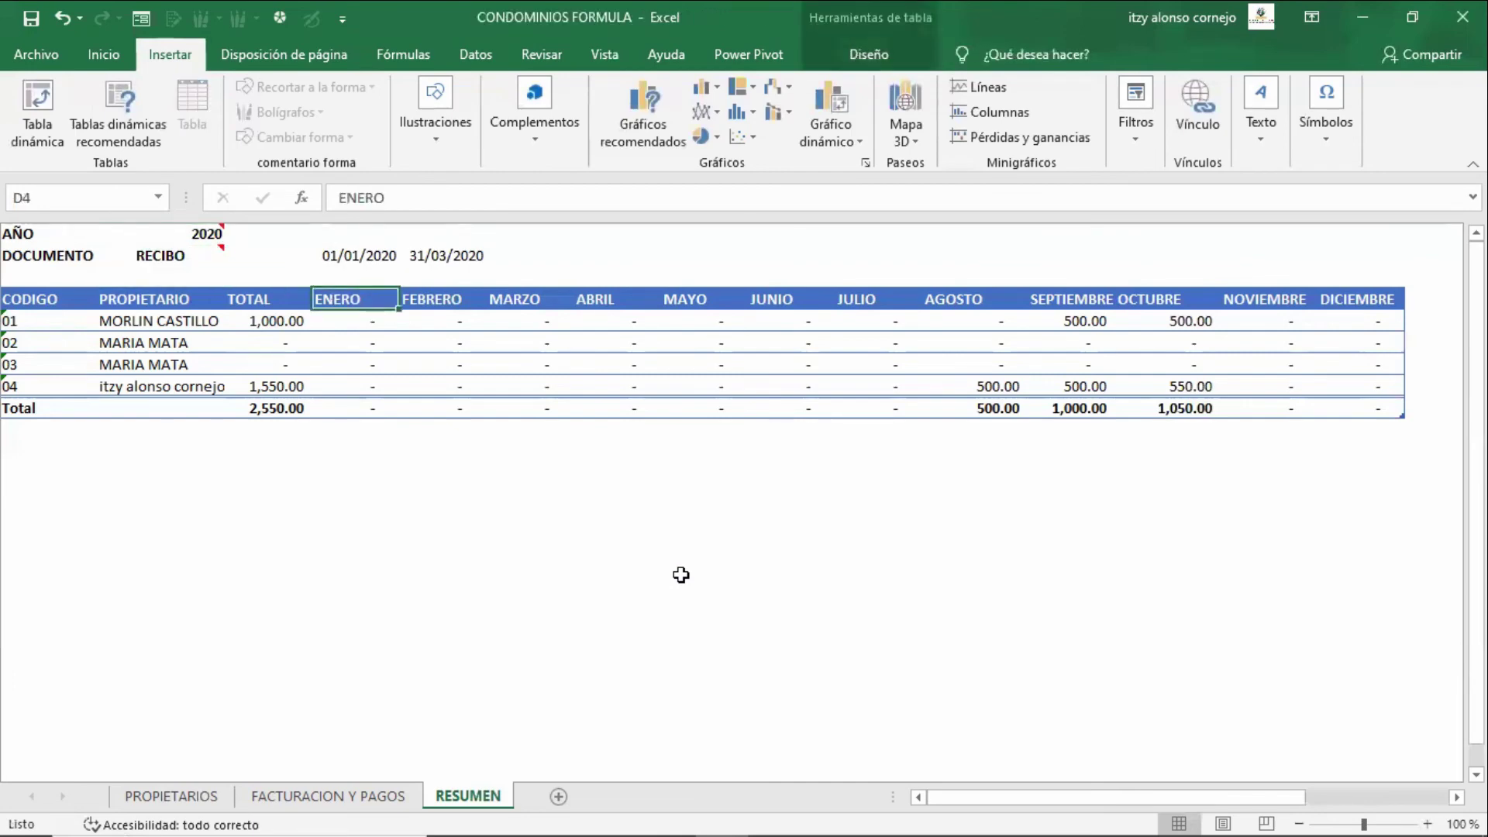
{"action": "key", "text": "F2"}
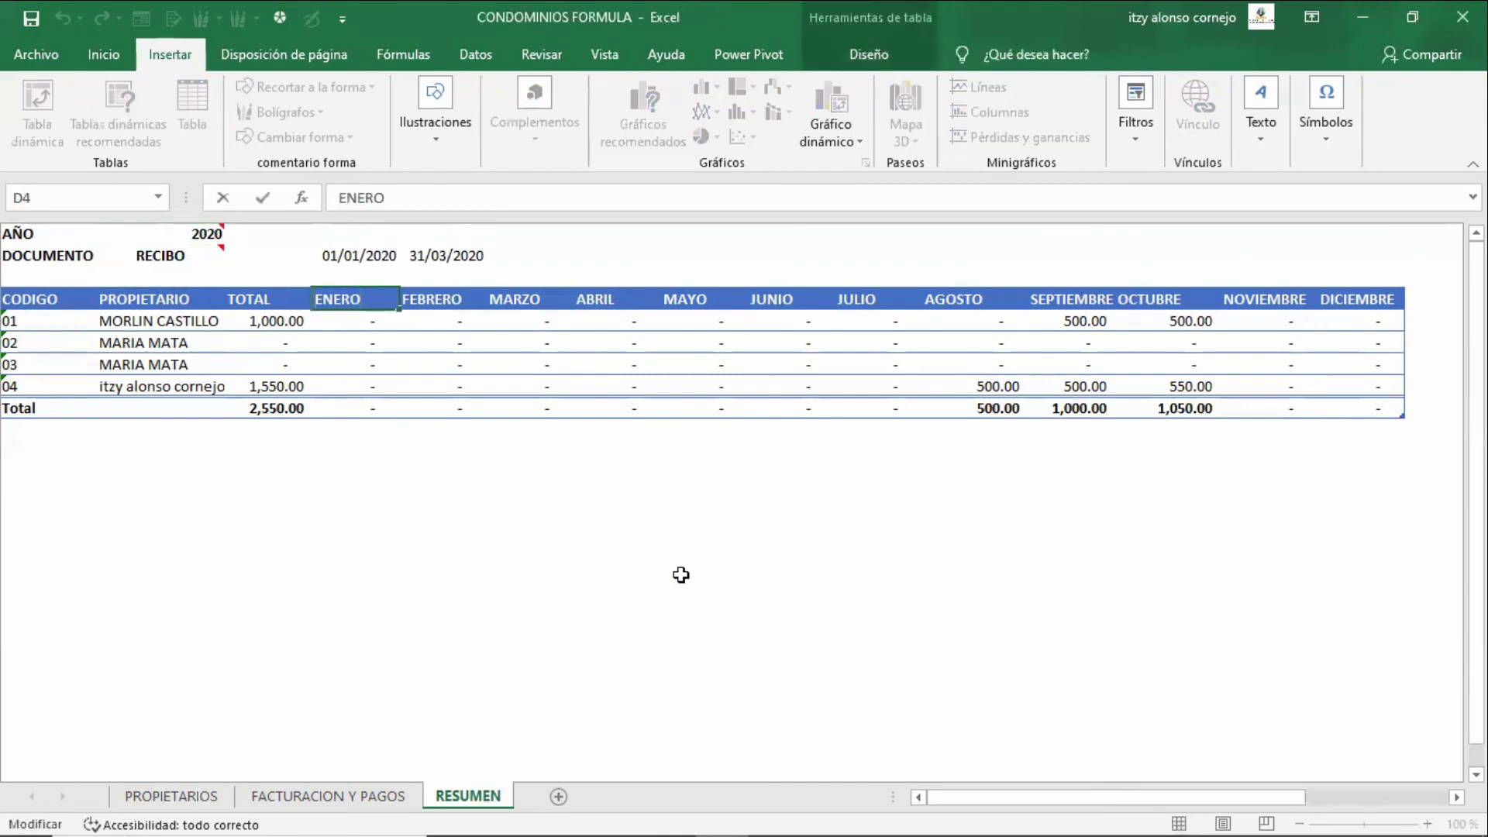
{"action": "key", "text": "Escape"}
{"action": "key", "text": "Up"}
{"action": "key", "text": "Down"}
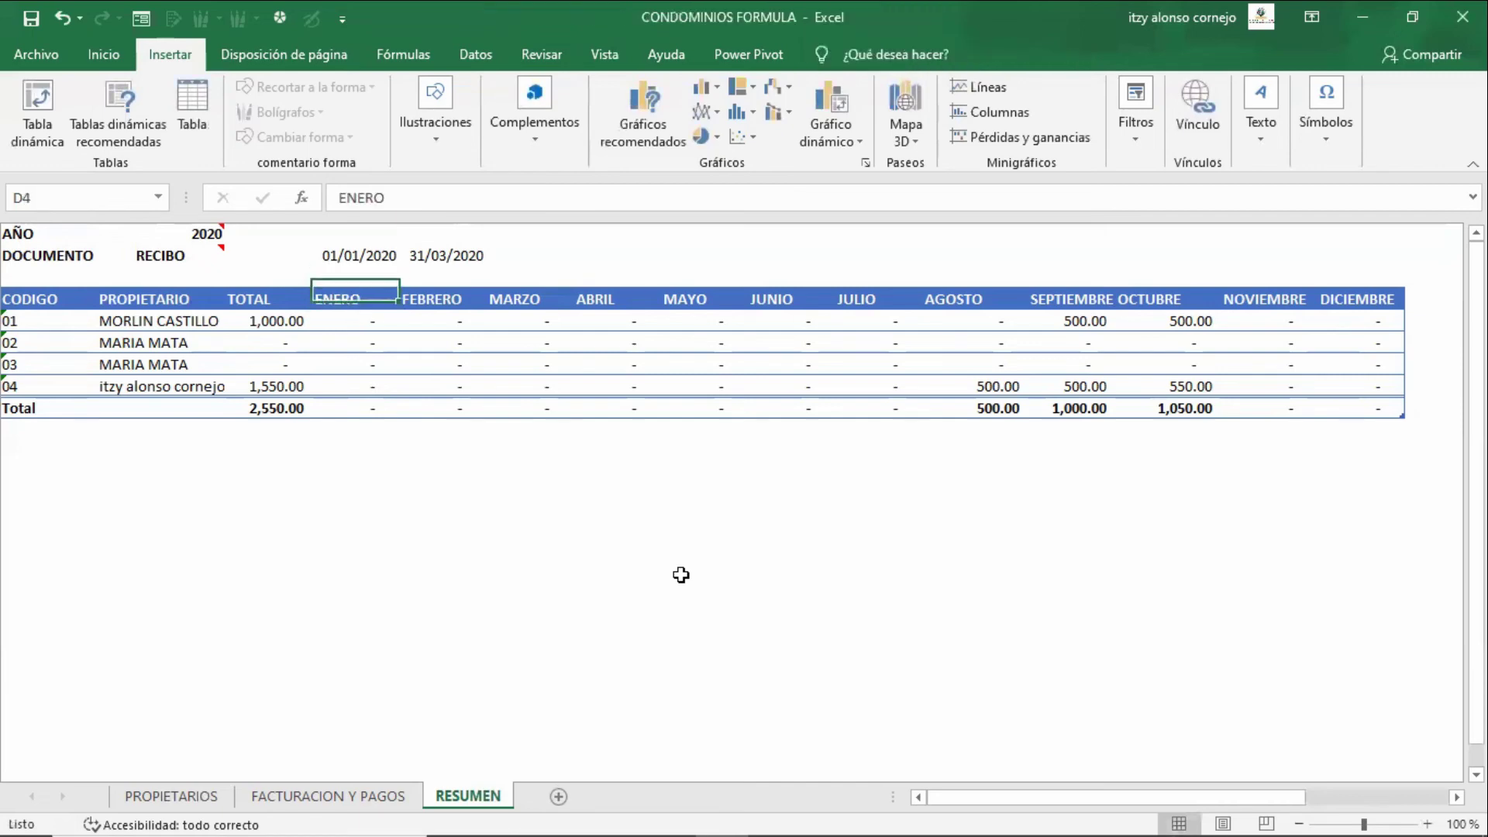
{"action": "key", "text": "F2"}
{"action": "key", "text": "Escape"}
{"action": "key", "text": "Down"}
{"action": "key", "text": "F2"}
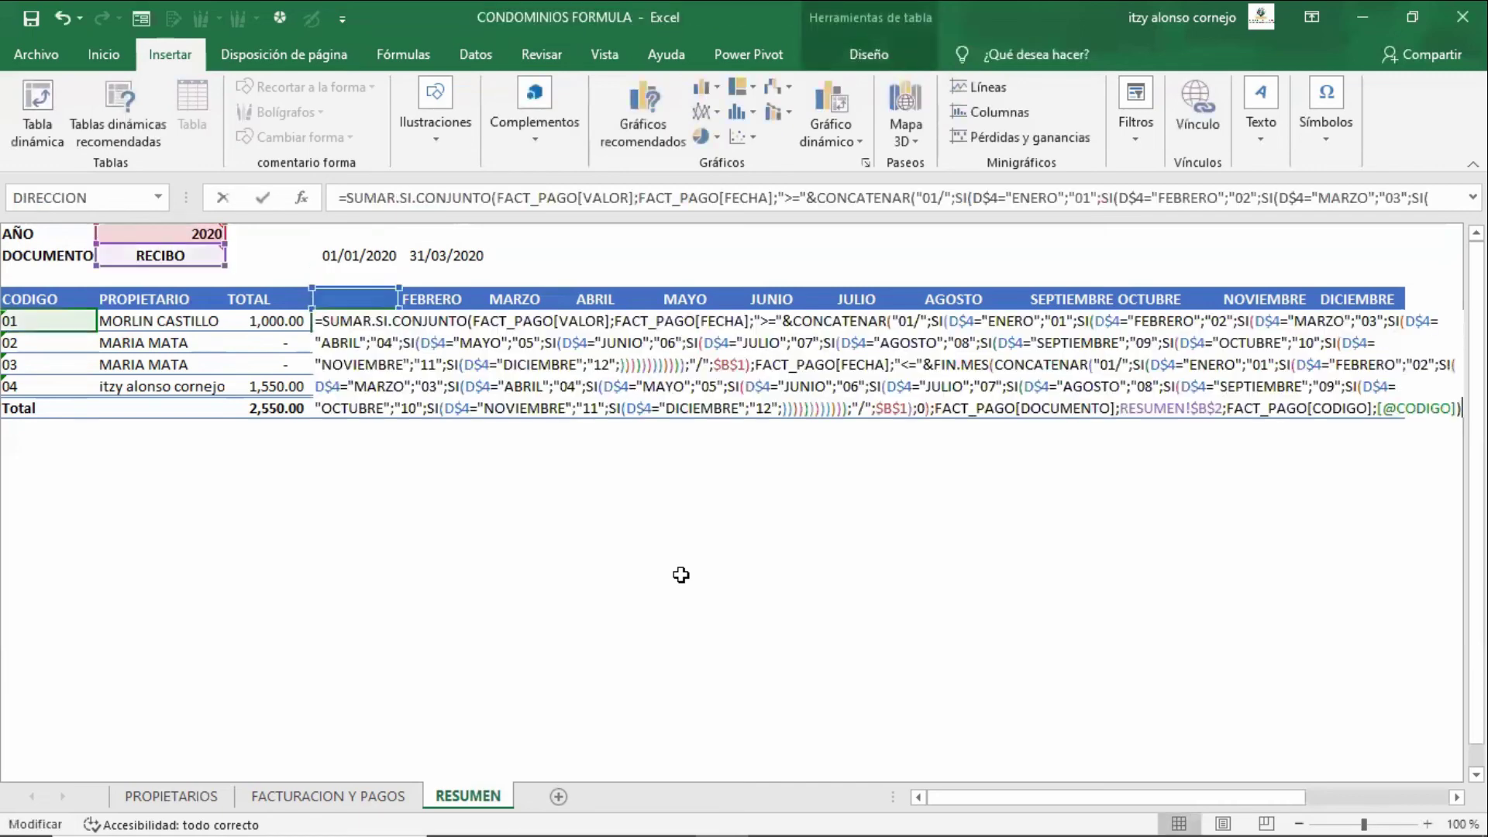
- Leave D5's ENERO formula unchanged and expand the formula bar with Ctrl+Shift+U
{"action": "key", "text": "Up"}
{"action": "key", "text": "Up"}
{"action": "key", "text": "Up"}
{"action": "key", "text": "Up"}
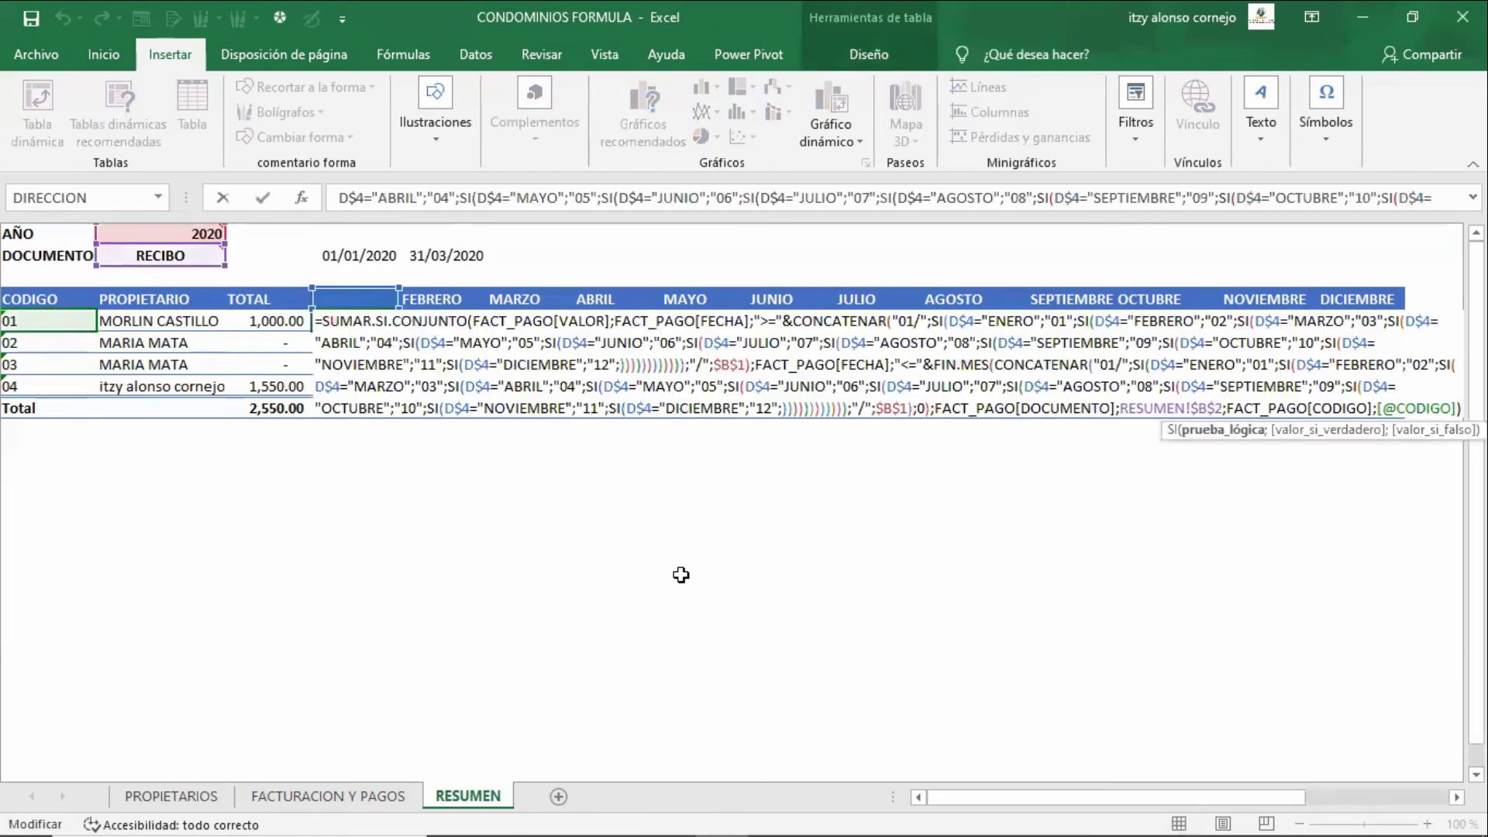
{"action": "key", "text": "Home"}
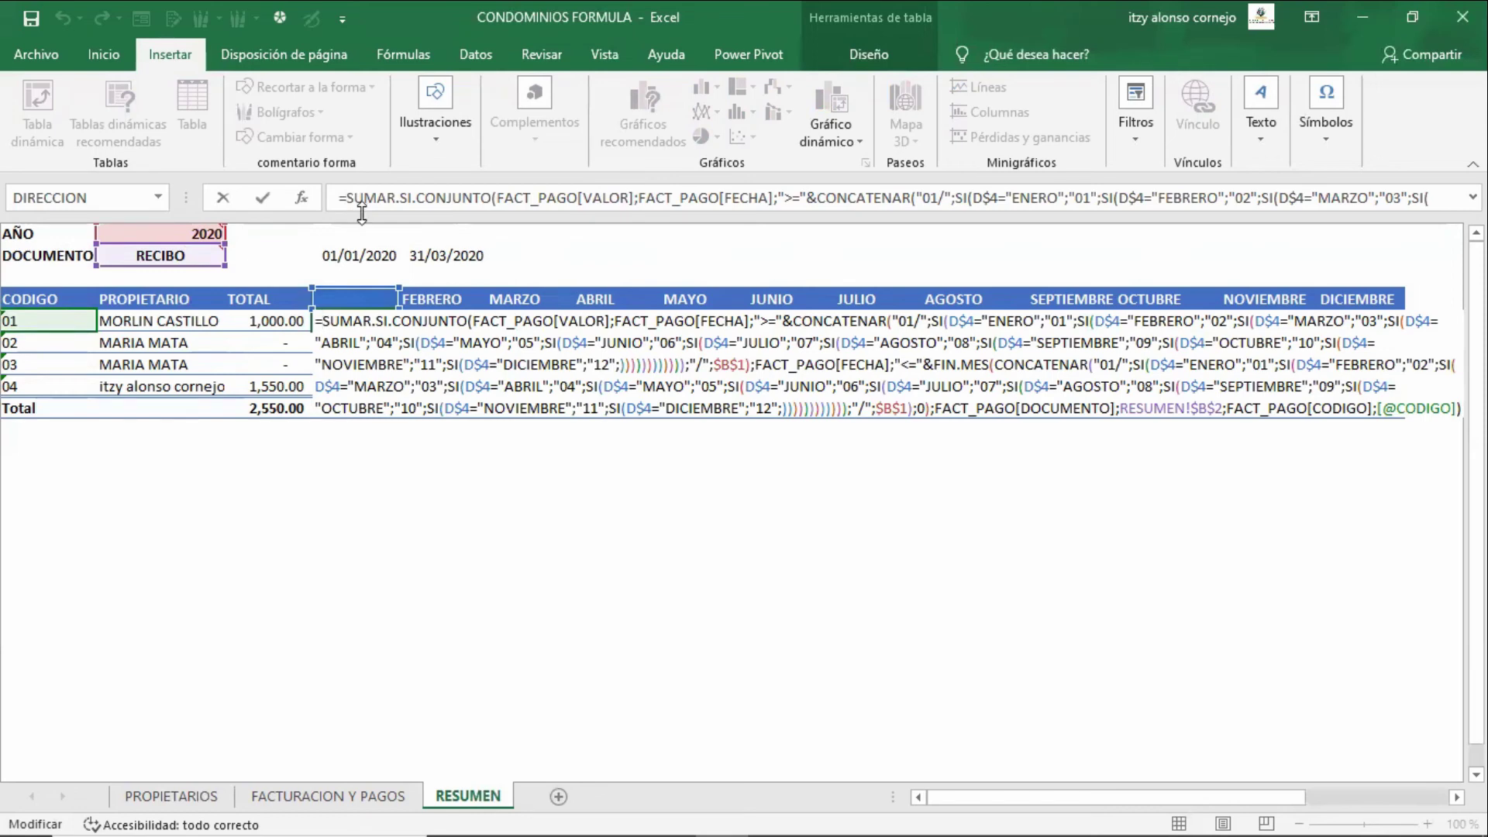
{"action": "key", "text": "Escape"}
{"action": "key", "text": "ctrl+shift+u"}
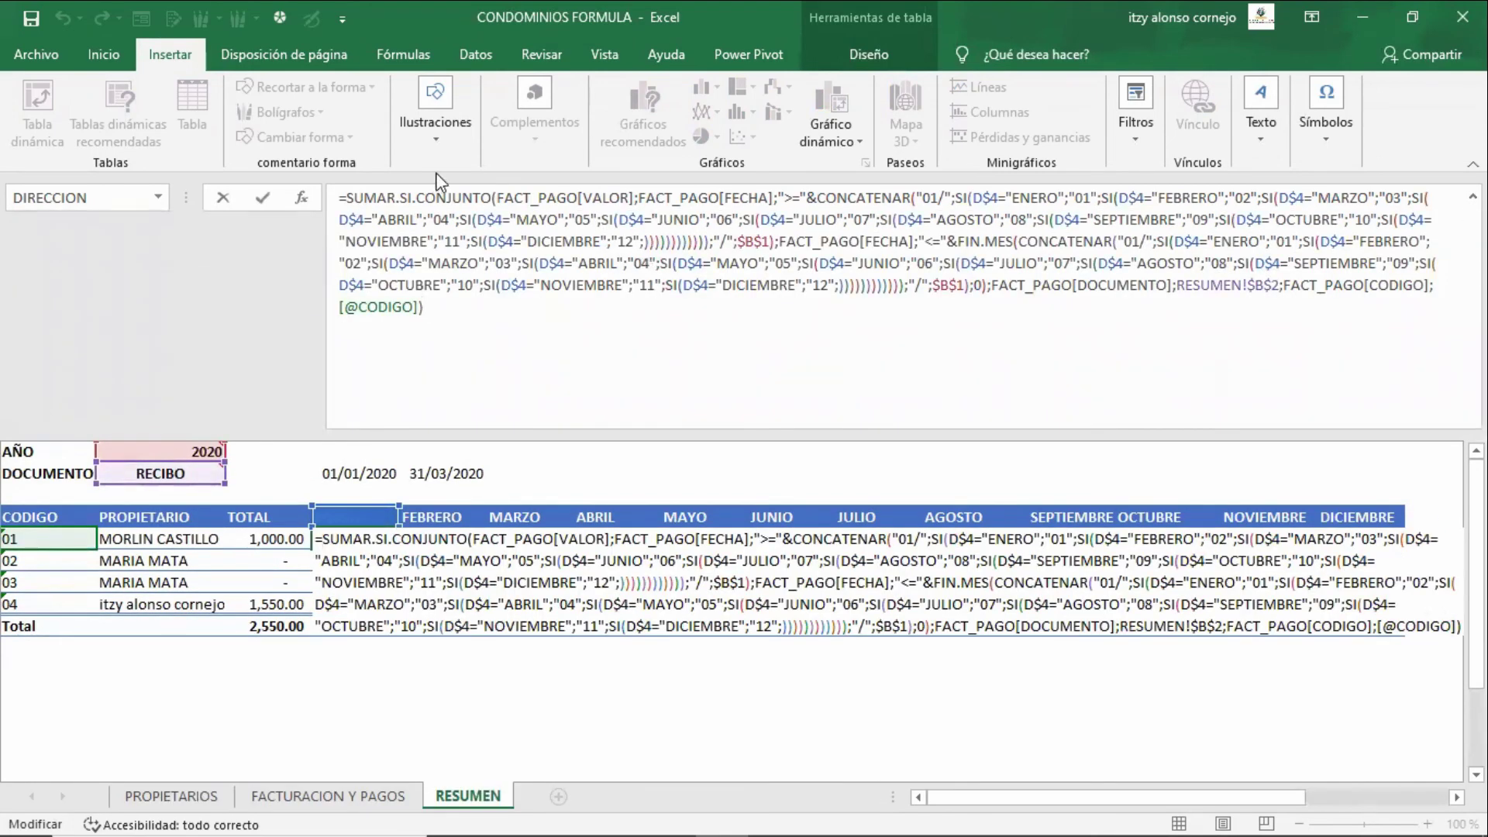
{"action": "left_click", "coordinate": [480, 199]}
{"action": "left_click", "coordinate": [567, 197]}
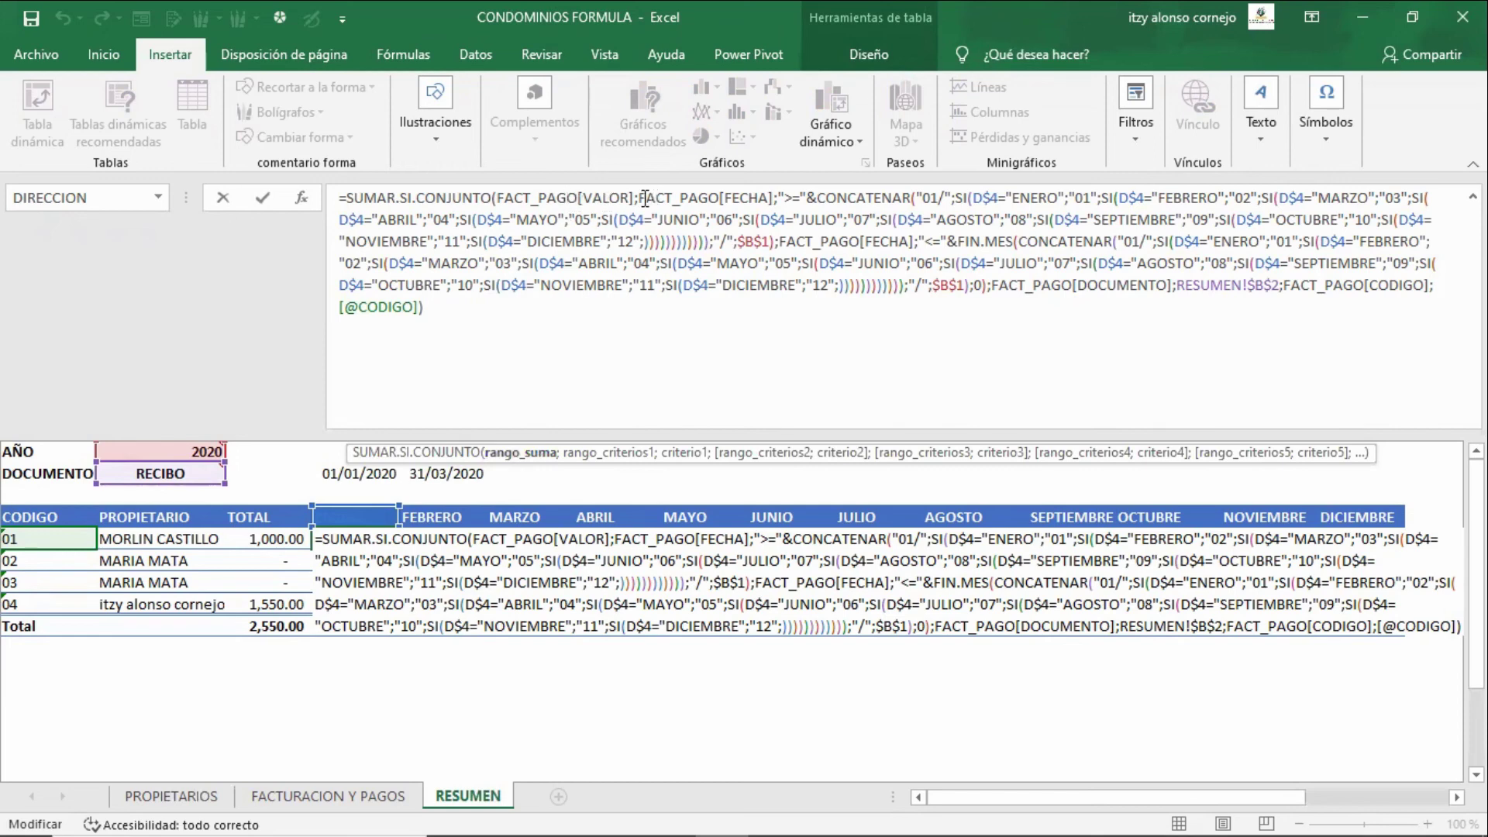
{"action": "left_click", "coordinate": [645, 200]}
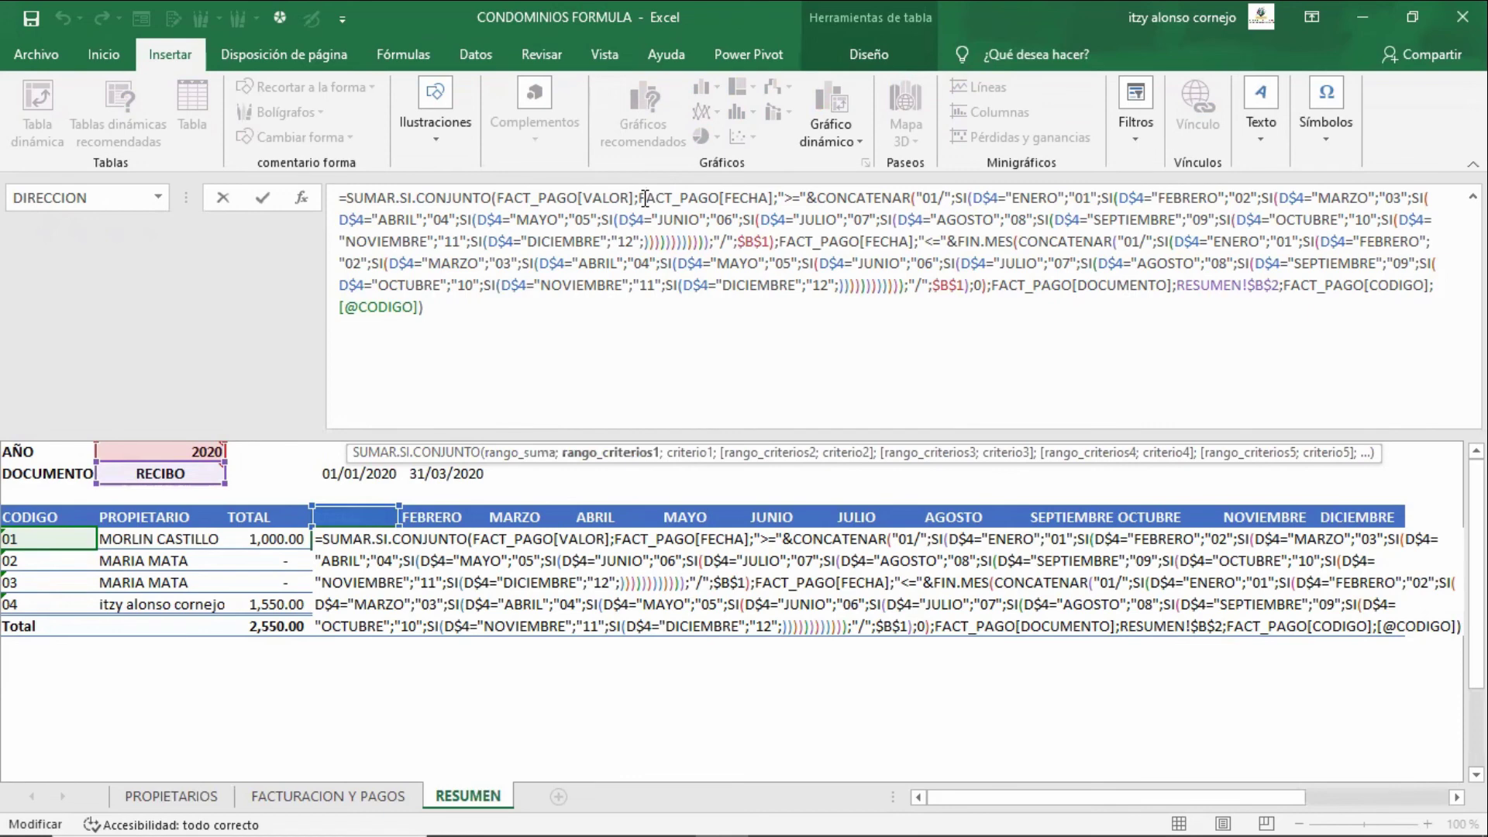
{"action": "left_click_drag", "start_coordinate": [645, 199], "coordinate": [778, 244]}
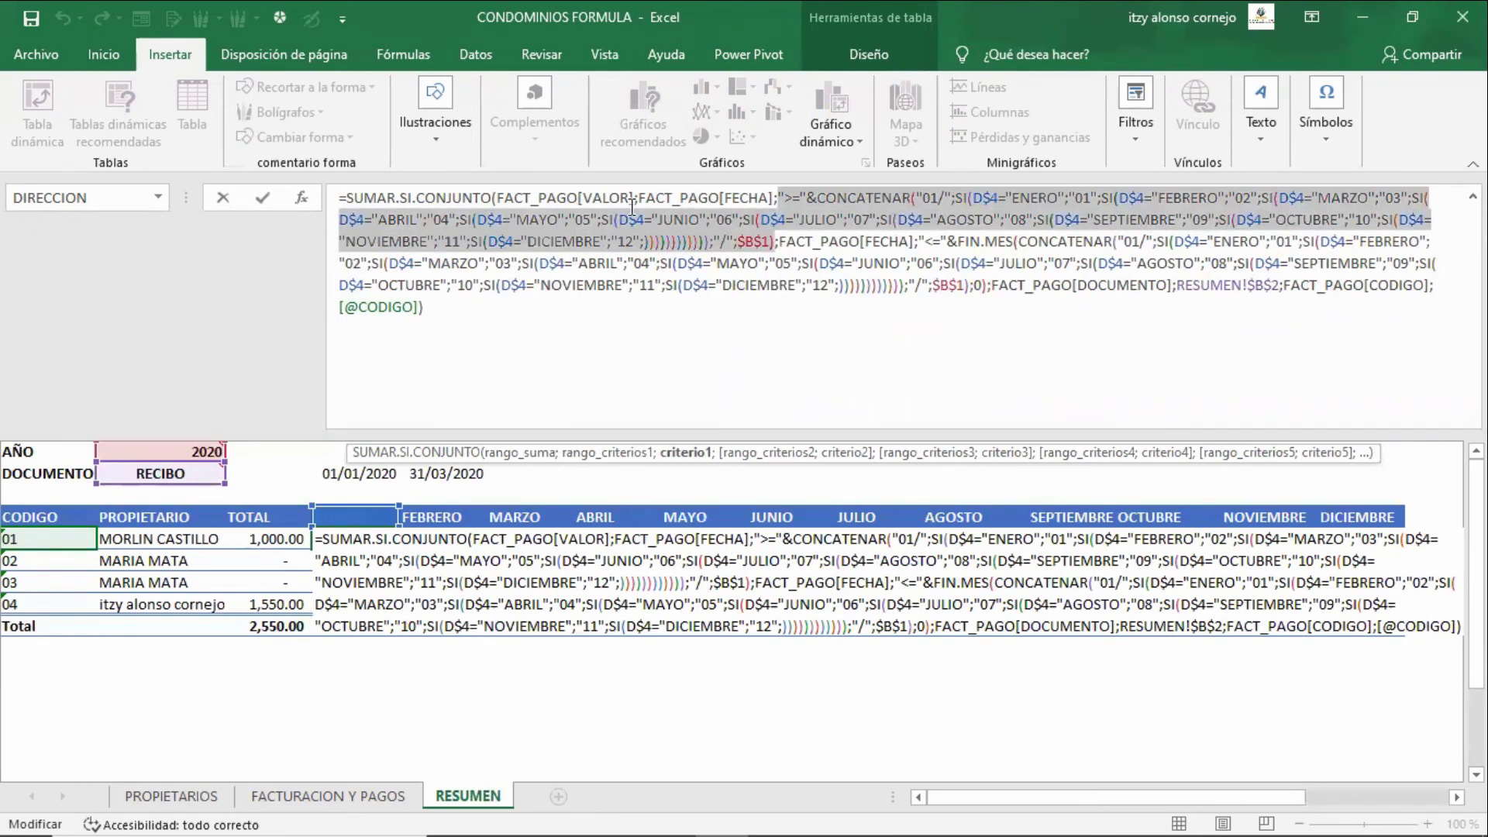
{"action": "left_click_drag", "start_coordinate": [639, 198], "coordinate": [778, 245]}
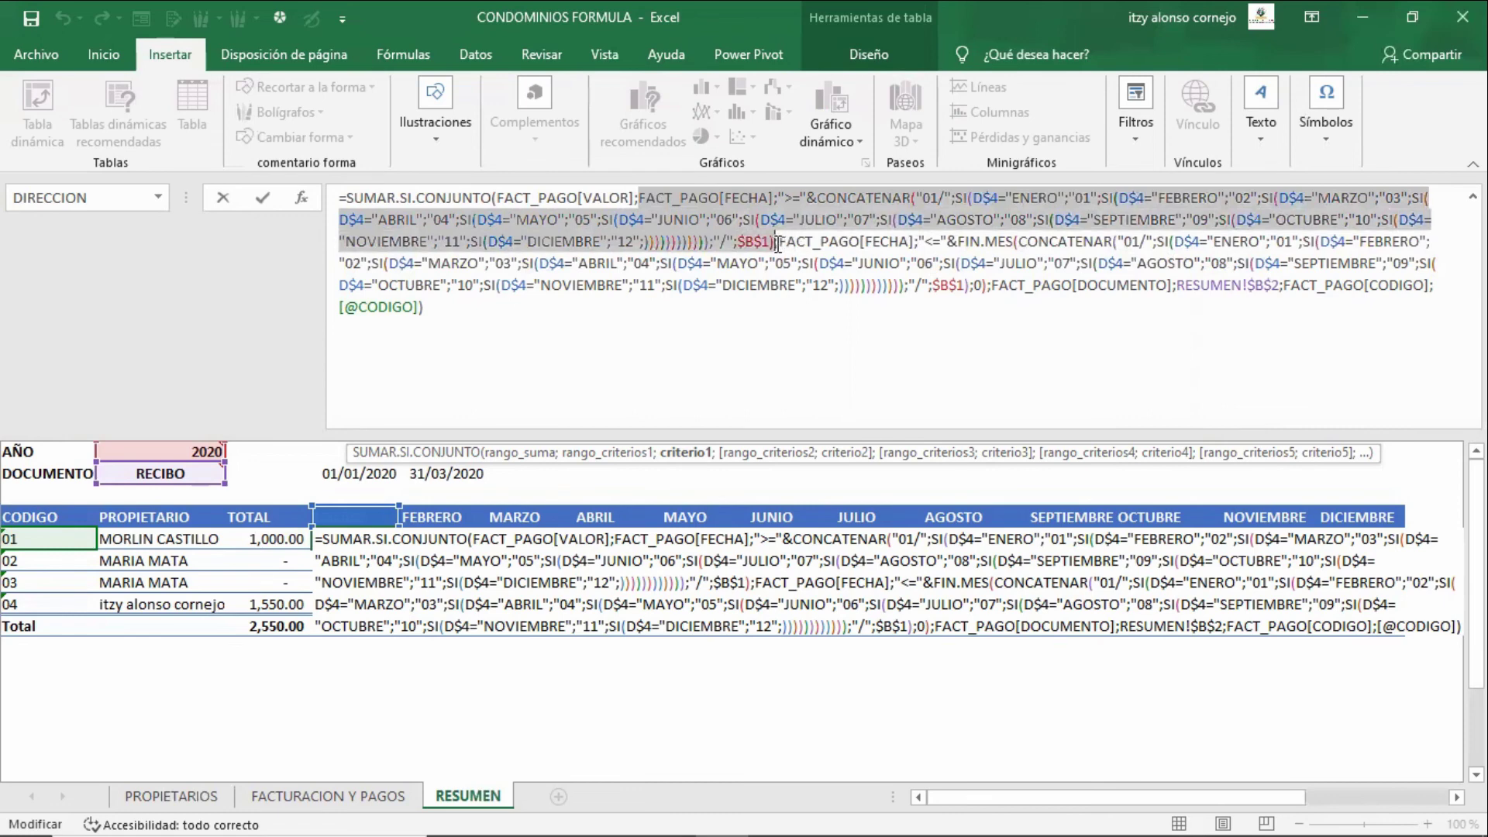
{"action": "left_click_drag", "start_coordinate": [779, 242], "coordinate": [1390, 260]}
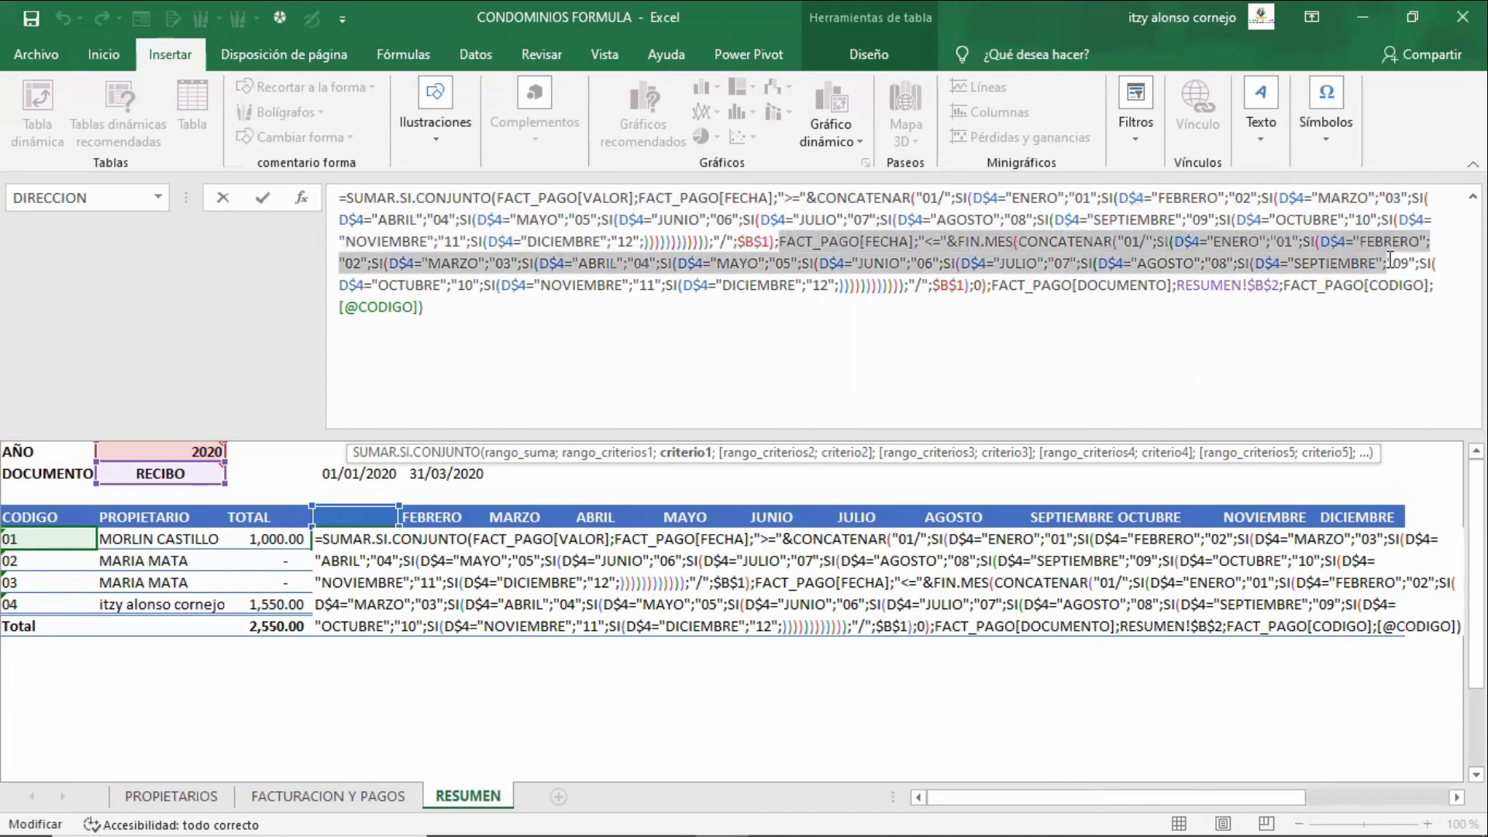
{"action": "left_click_drag", "start_coordinate": [1390, 259], "coordinate": [1399, 281]}
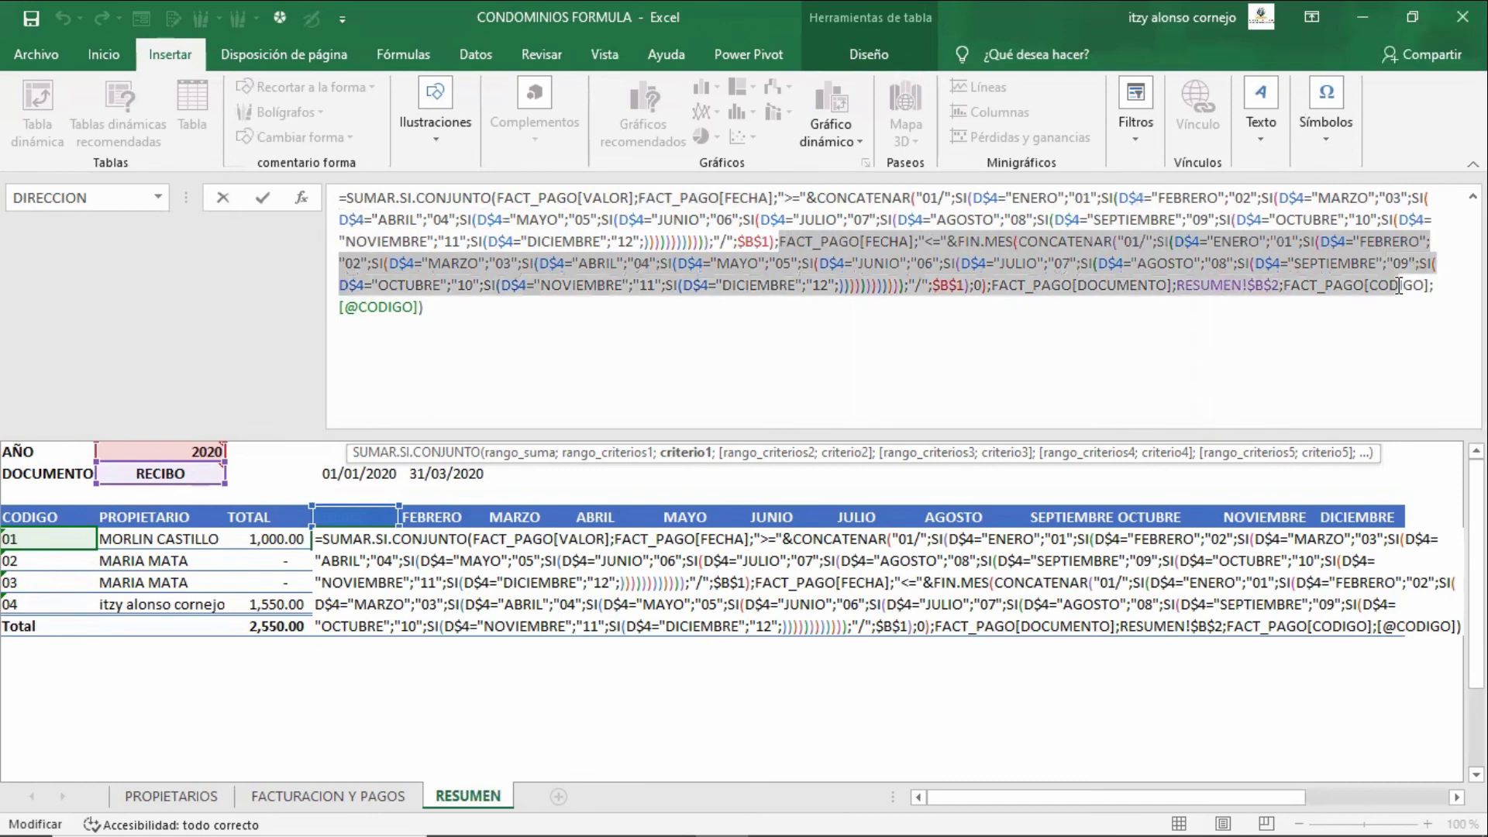
- Review the FACT_PAGO[CODIGO] criterion, commit the ENERO formula, and return to the header row
{"action": "mouse_move", "coordinate": [1400, 285]}
{"action": "left_mouse_down"}
{"action": "mouse_move", "coordinate": [1279, 285]}
{"action": "mouse_move", "coordinate": [1416, 284]}
{"action": "left_mouse_up"}
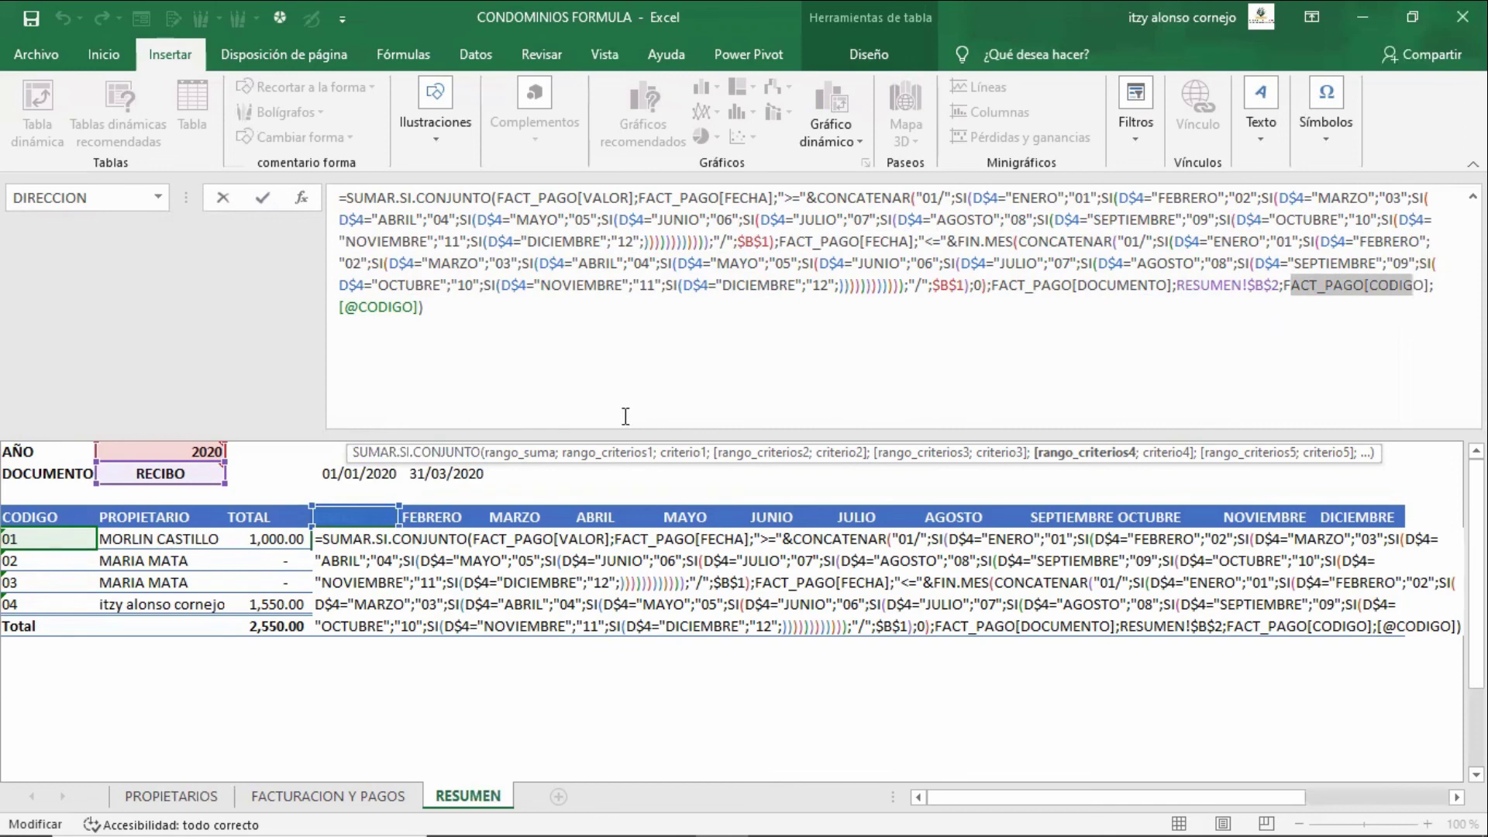
{"action": "left_click", "coordinate": [1345, 286]}
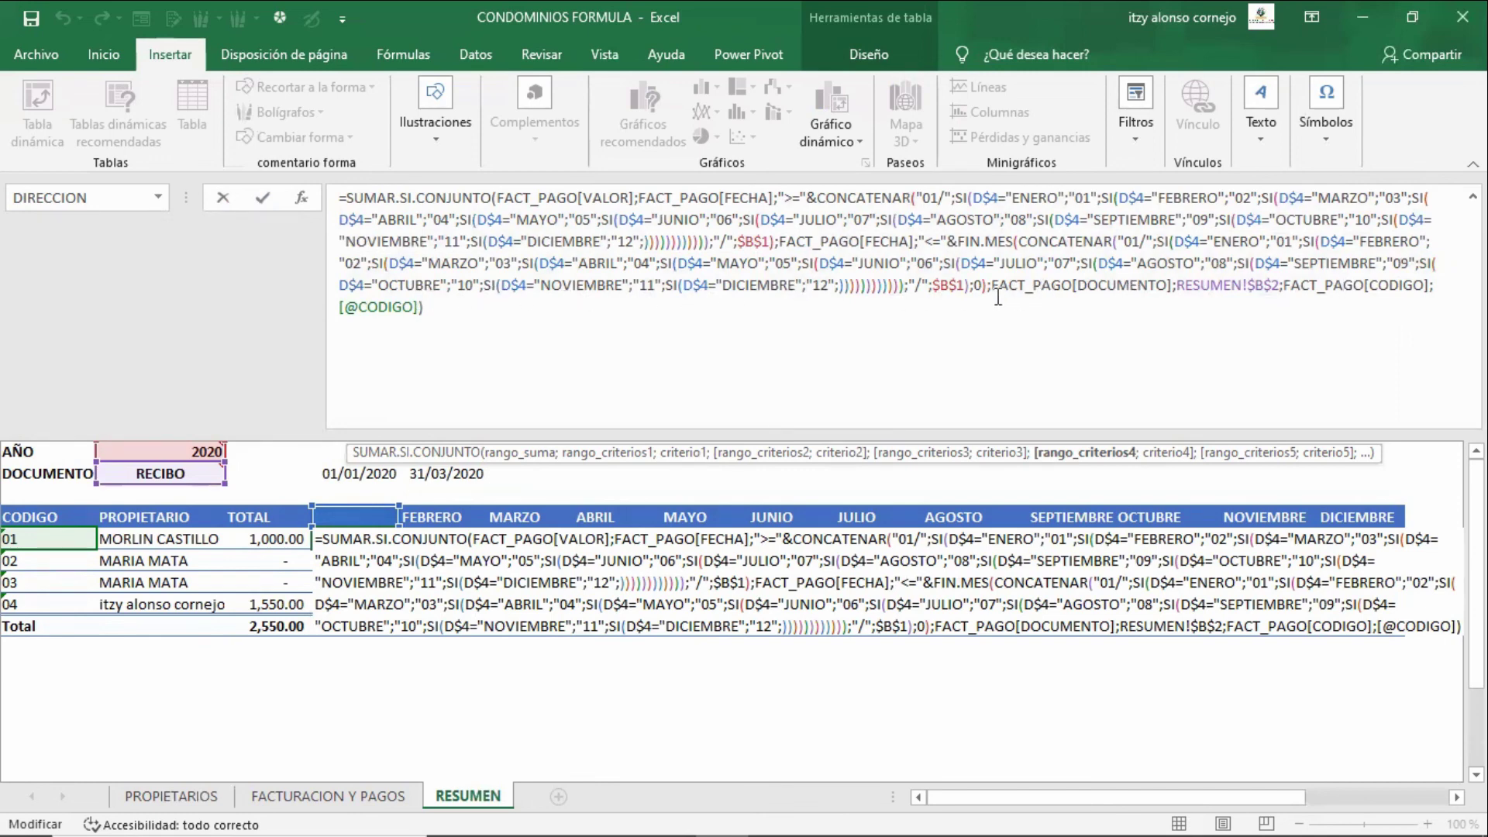
{"action": "key", "text": "Return"}
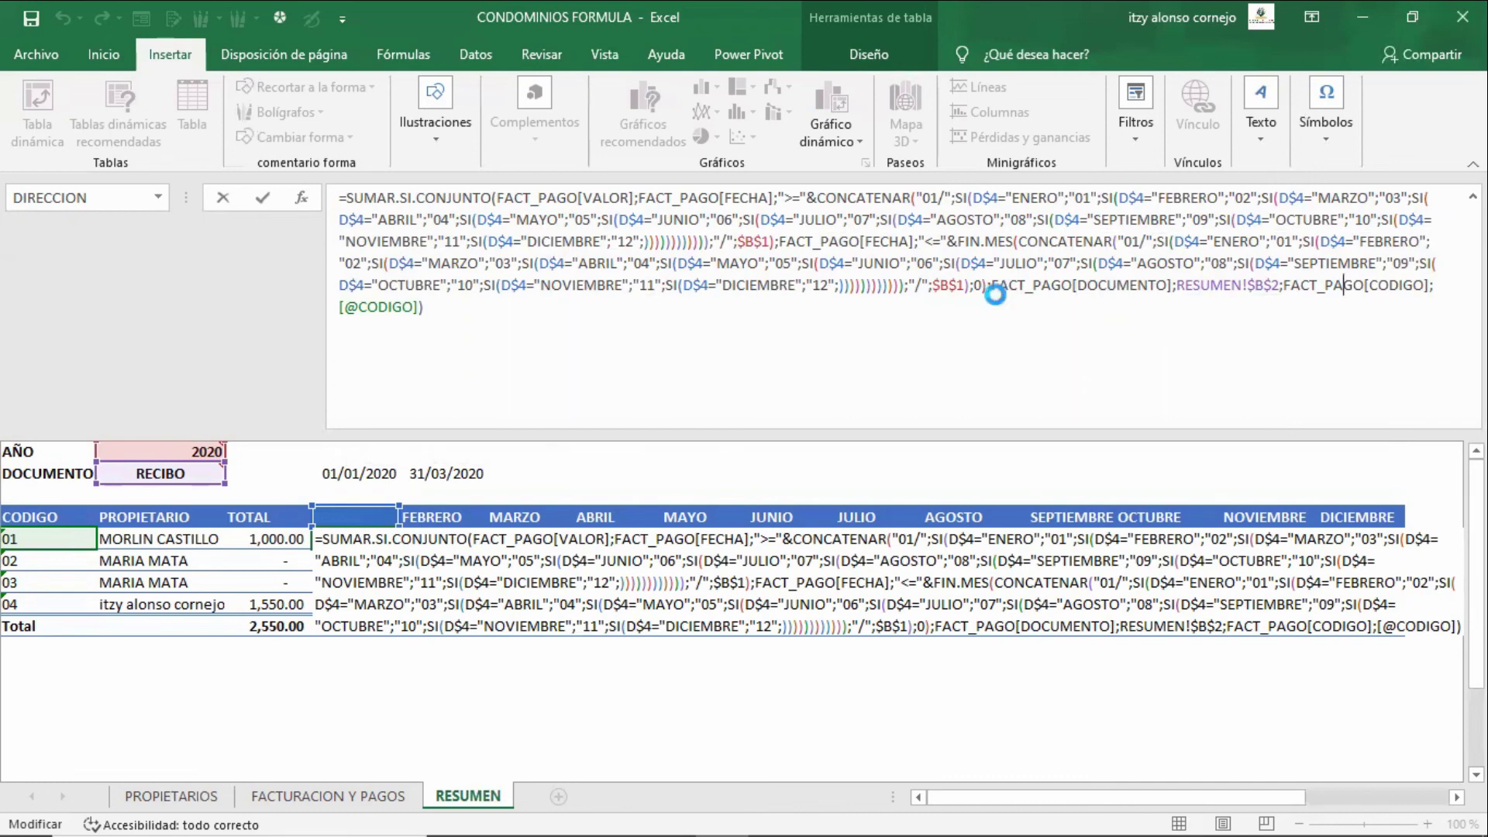
{"action": "key", "text": "Up"}
{"action": "key", "text": "Left"}
{"action": "key", "text": "Left"}
{"action": "key", "text": "Left"}
{"action": "key", "text": "Up"}
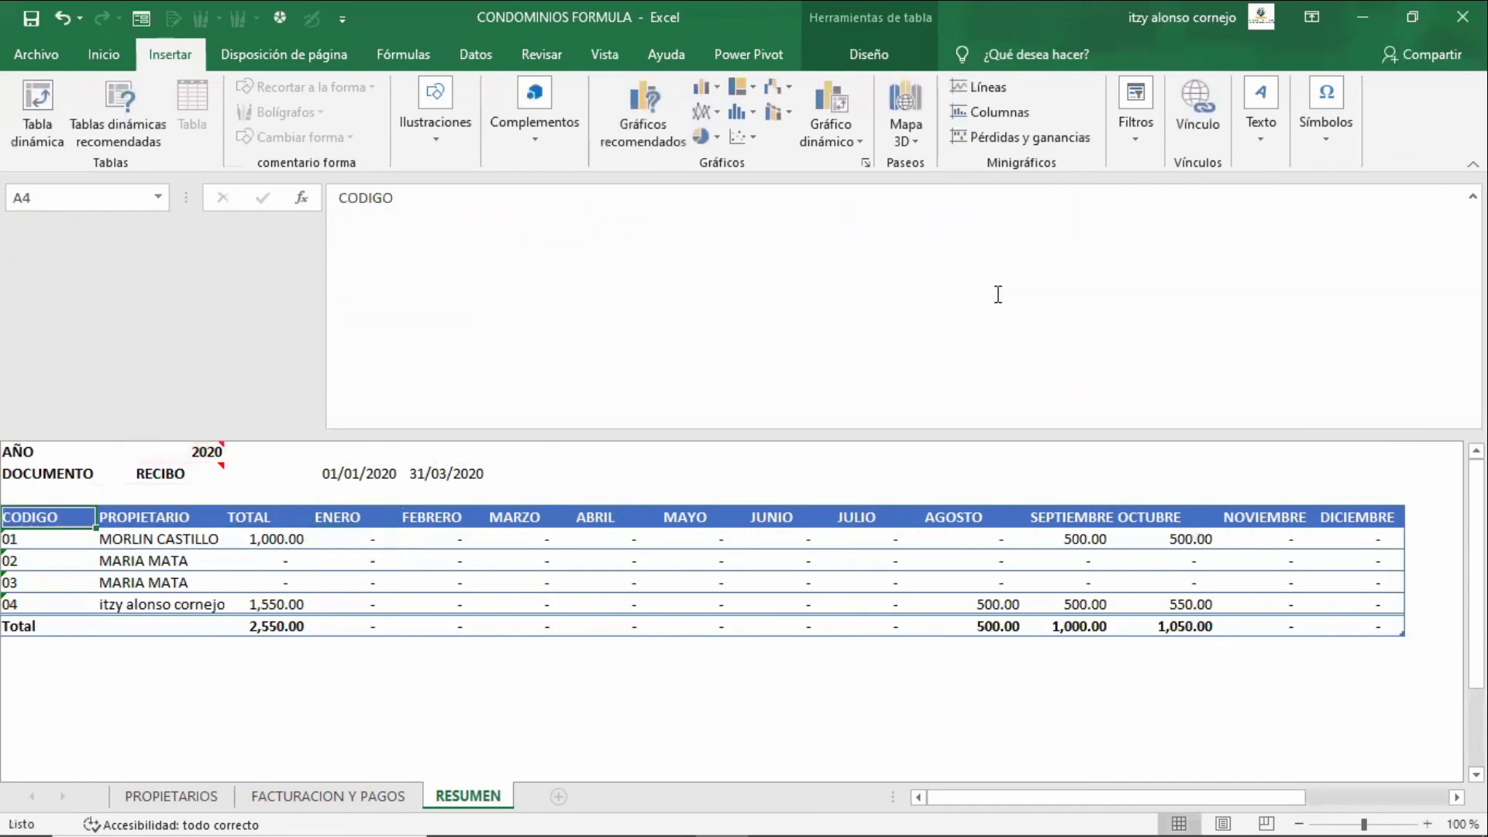
- Set the B2 document type filter to FACTURA, giving a 6,000.00 total
{"action": "key", "text": "Up"}
{"action": "key", "text": "Up"}
{"action": "key", "text": "Right"}
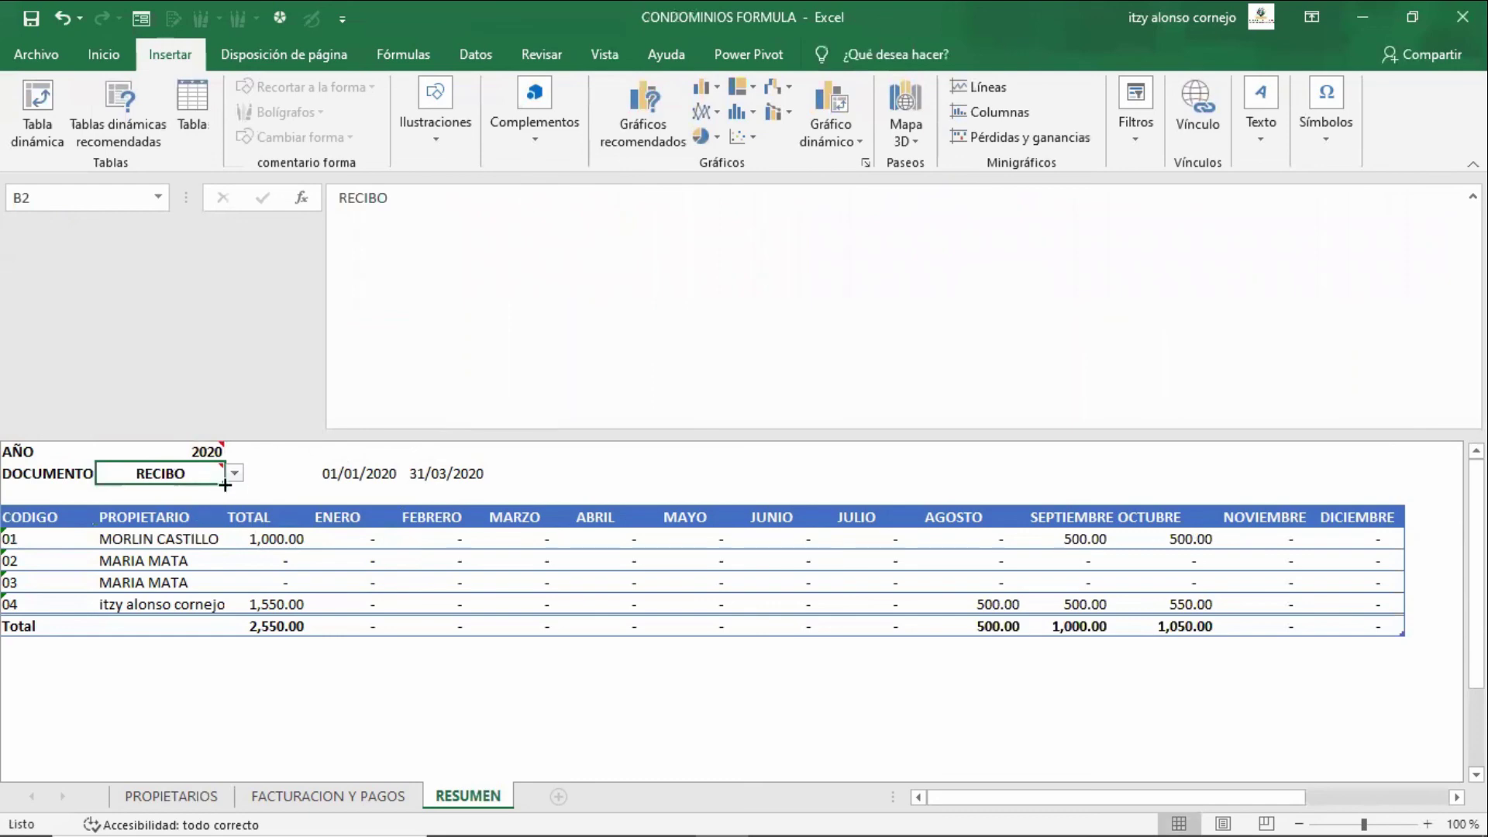
{"action": "left_click", "coordinate": [234, 473]}
{"action": "left_click", "coordinate": [219, 487]}
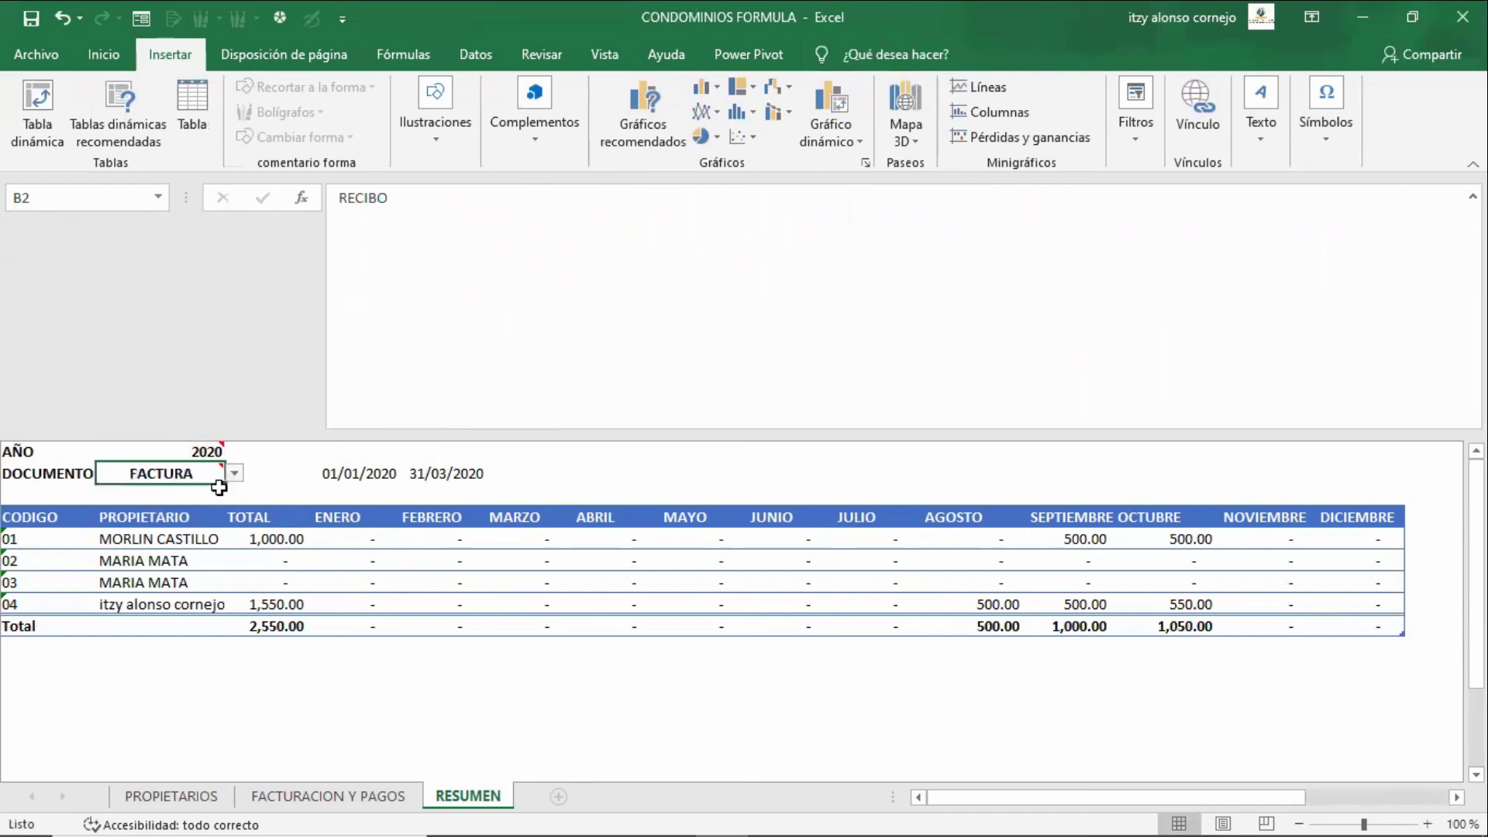
- Open owner 01's January formula in D5 and step through its criteria
{"action": "left_click", "coordinate": [363, 540]}
{"action": "double_click", "coordinate": [364, 540]}
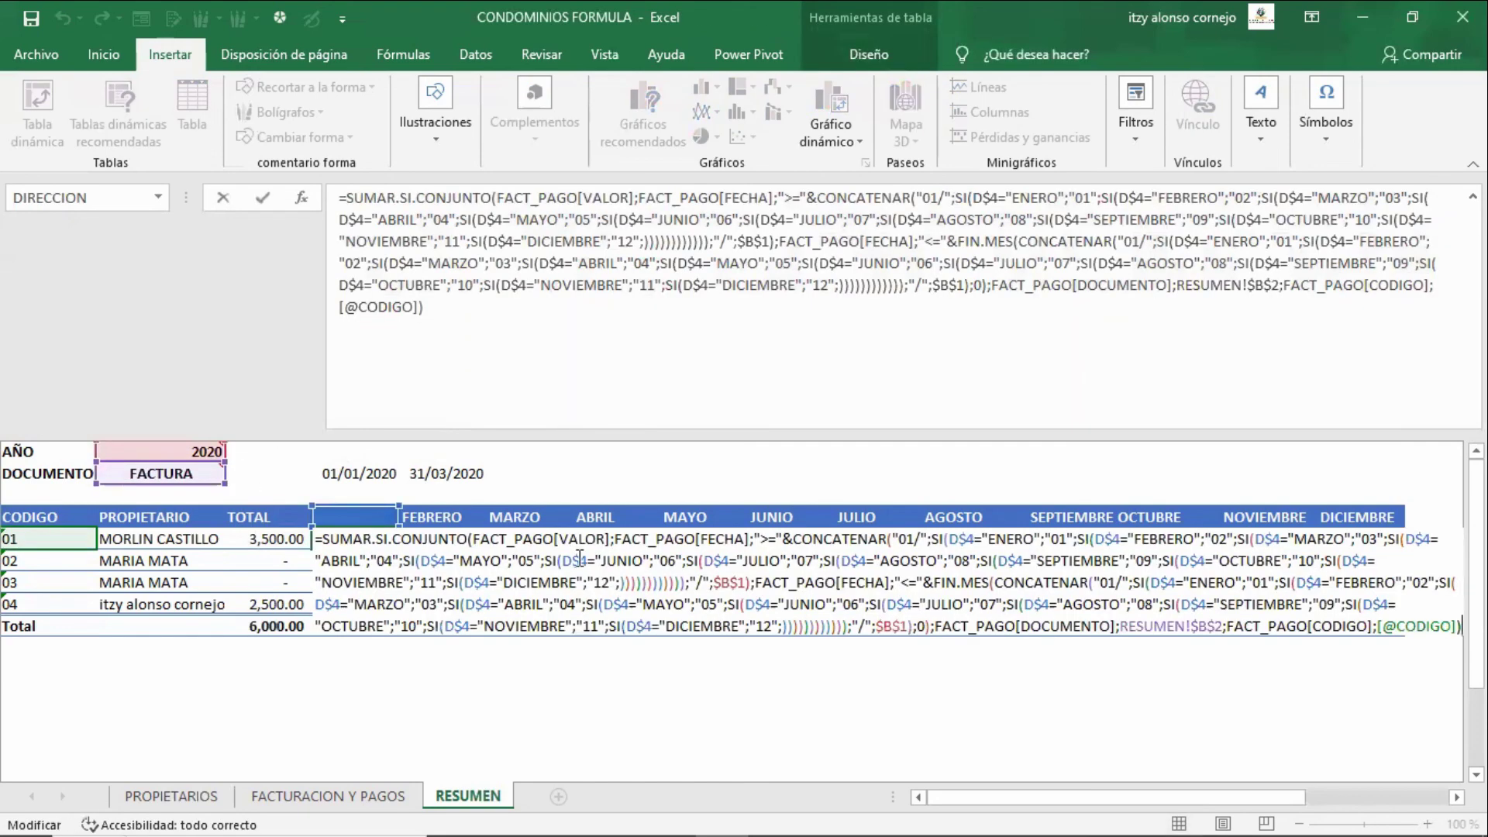
{"action": "left_click", "coordinate": [936, 588]}
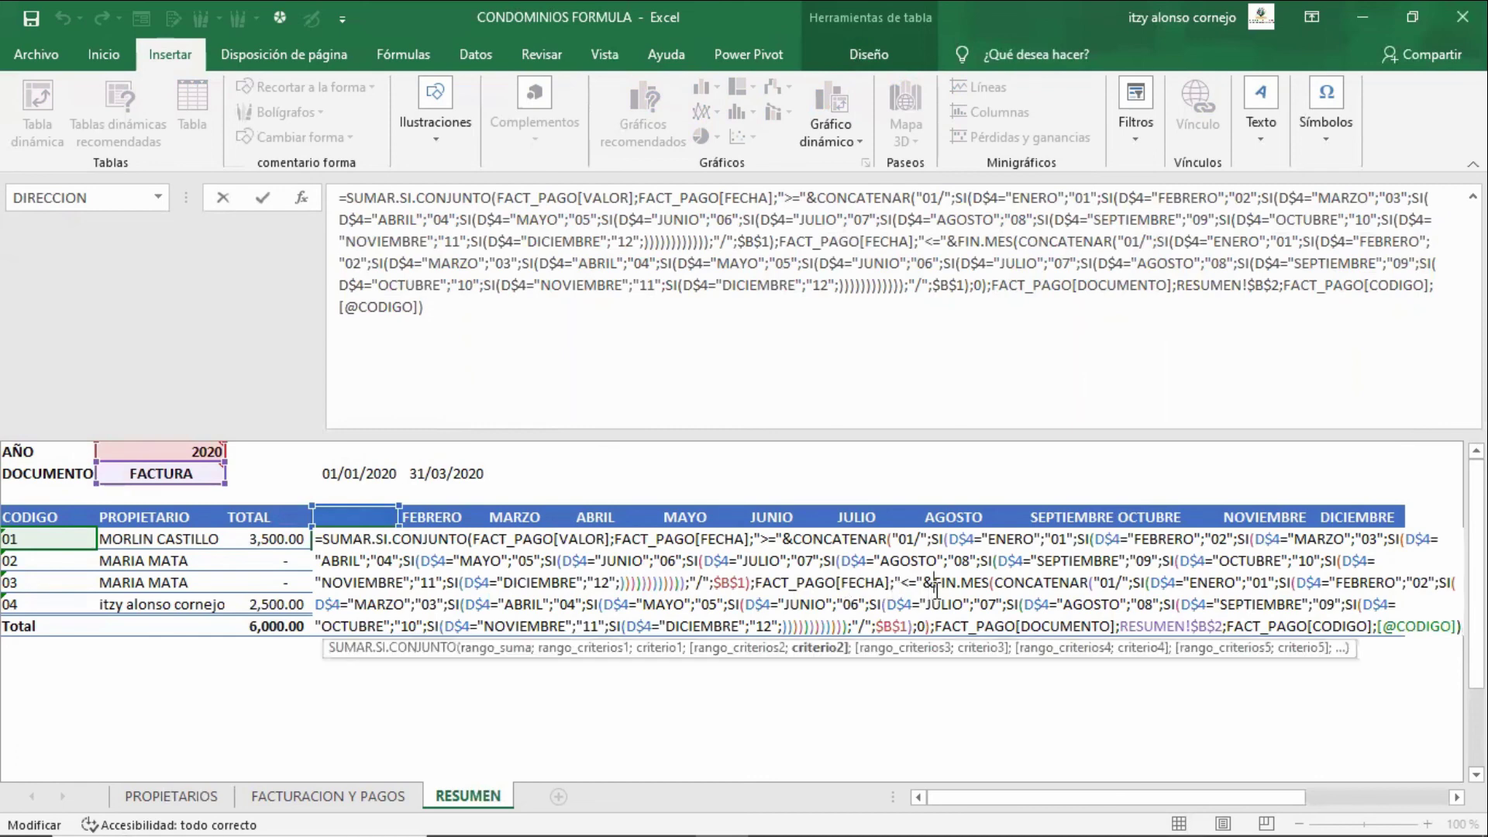
{"action": "key", "text": "Down"}
{"action": "key", "text": "Down"}
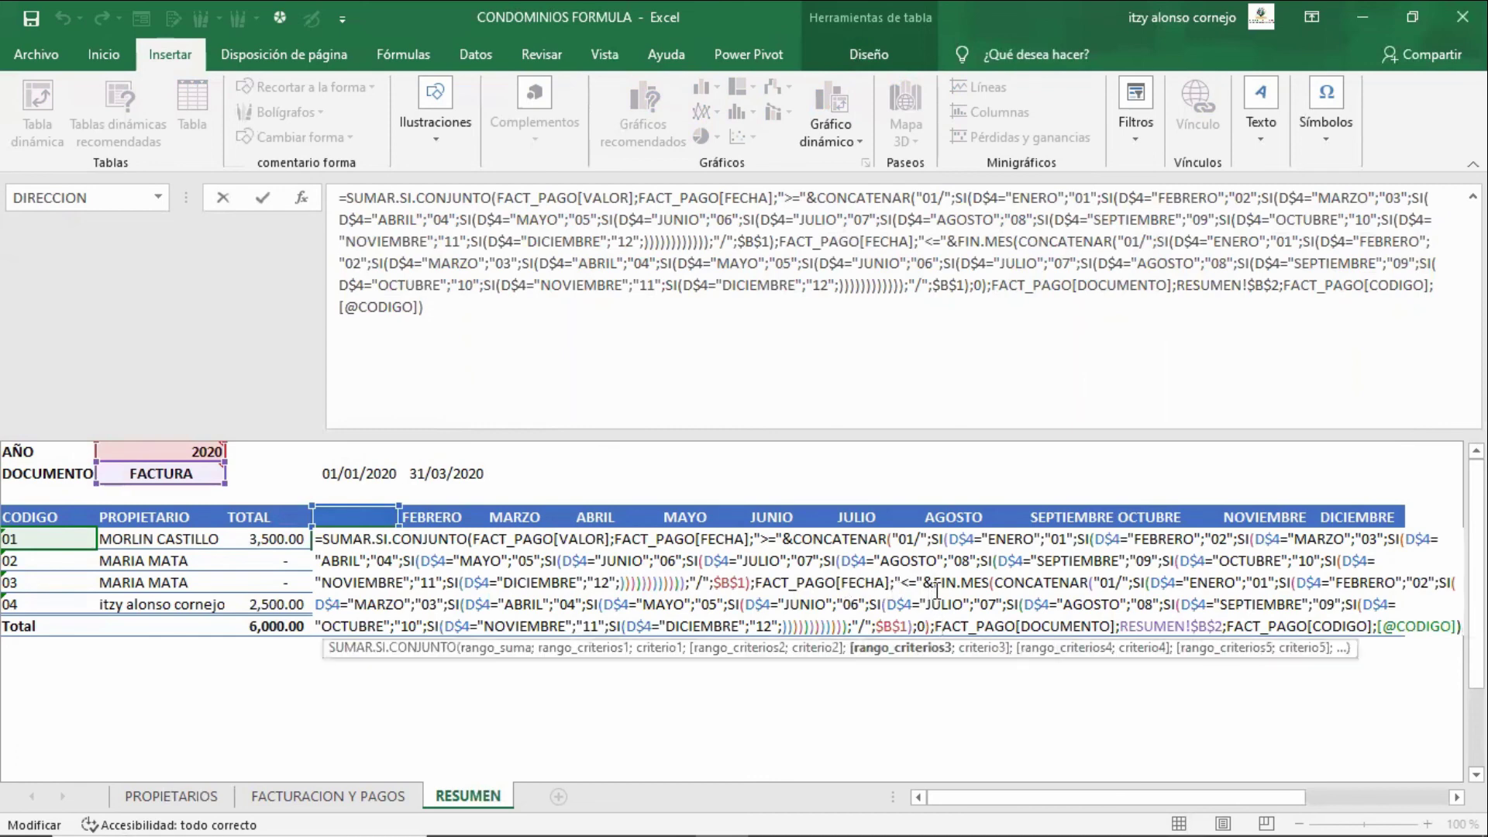
{"action": "key", "text": "Up"}
{"action": "key", "text": "Up"}
{"action": "key", "text": "Up"}
{"action": "key", "text": "Up"}
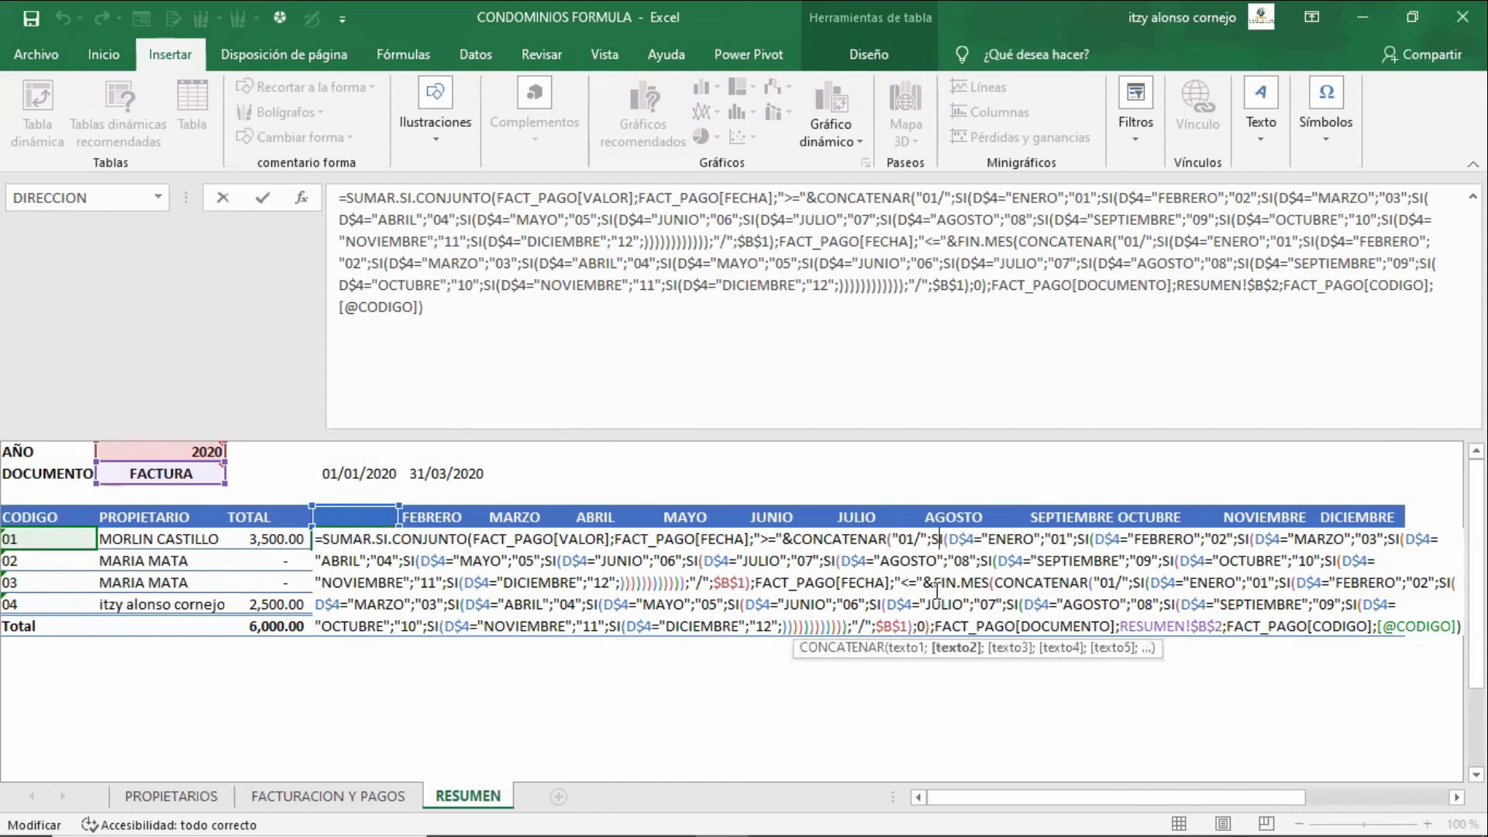
{"action": "key", "text": "Left"}
- Select the RESUMEN!$B$2 reference in the formula and commit it unchanged
{"action": "key", "text": "Down"}
{"action": "key", "text": "Down"}
{"action": "key", "text": "Down"}
{"action": "key", "text": "Right"}
{"action": "key", "text": "Right"}
{"action": "key", "text": "Down"}
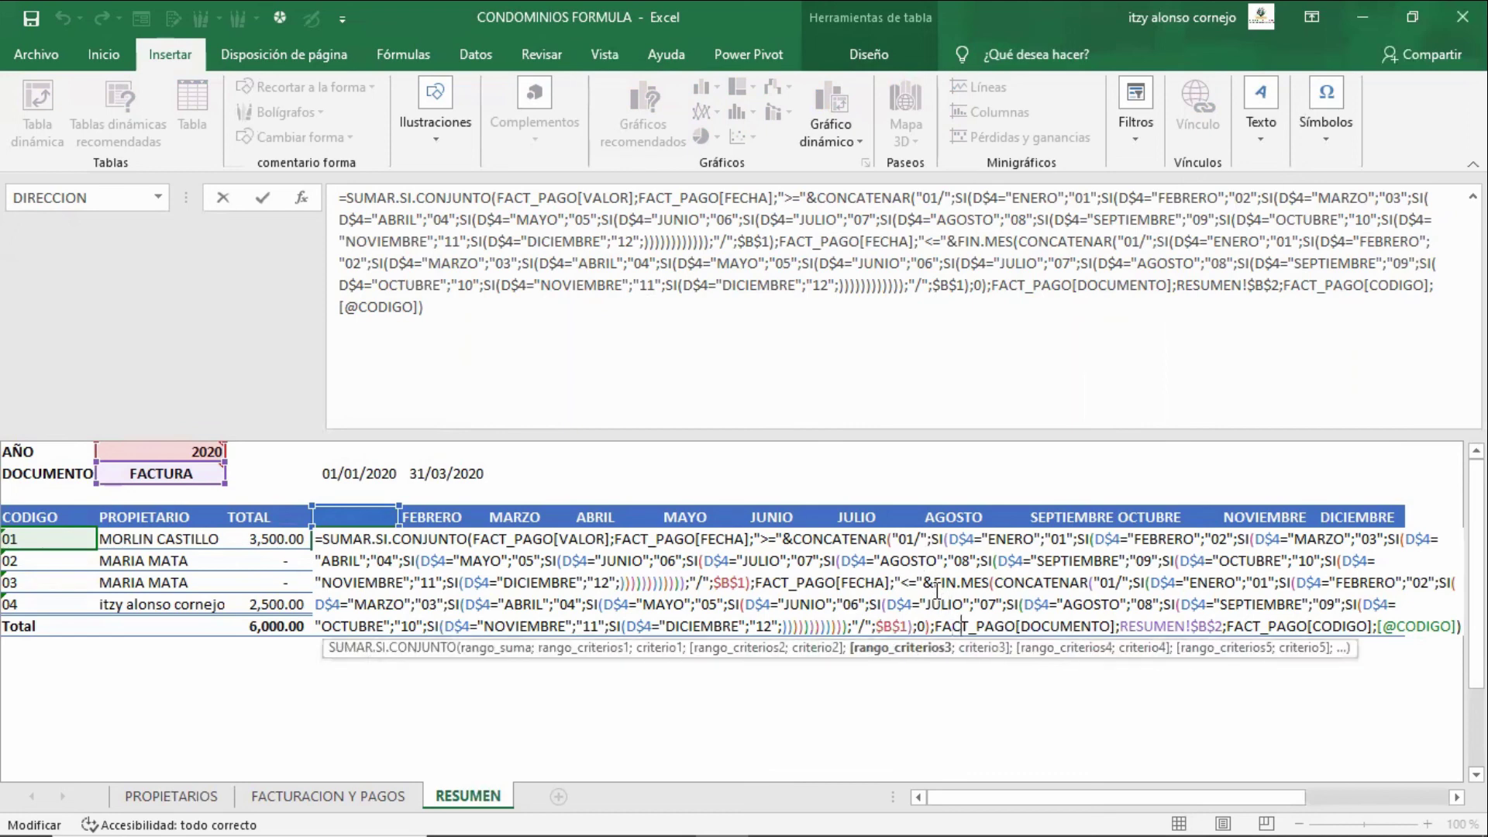
{"action": "key", "text": "Right"}
{"action": "key", "text": "Right"}
{"action": "key", "text": "Right"}
{"action": "key", "text": "Right"}
{"action": "key", "text": "Right"}
{"action": "key", "text": "Right"}
{"action": "key", "text": "shift+Right"}
{"action": "key", "text": "shift+Right"}
{"action": "key", "text": "shift+Right"}
{"action": "key", "text": "shift+Right"}
{"action": "key", "text": "shift+Right"}
{"action": "key", "text": "shift+Right"}
{"action": "key", "text": "shift+Right"}
{"action": "key", "text": "shift+Right"}
{"action": "key", "text": "shift+Right"}
{"action": "key", "text": "shift+Right"}
{"action": "key", "text": "shift+Right"}
{"action": "key", "text": "shift+Right"}
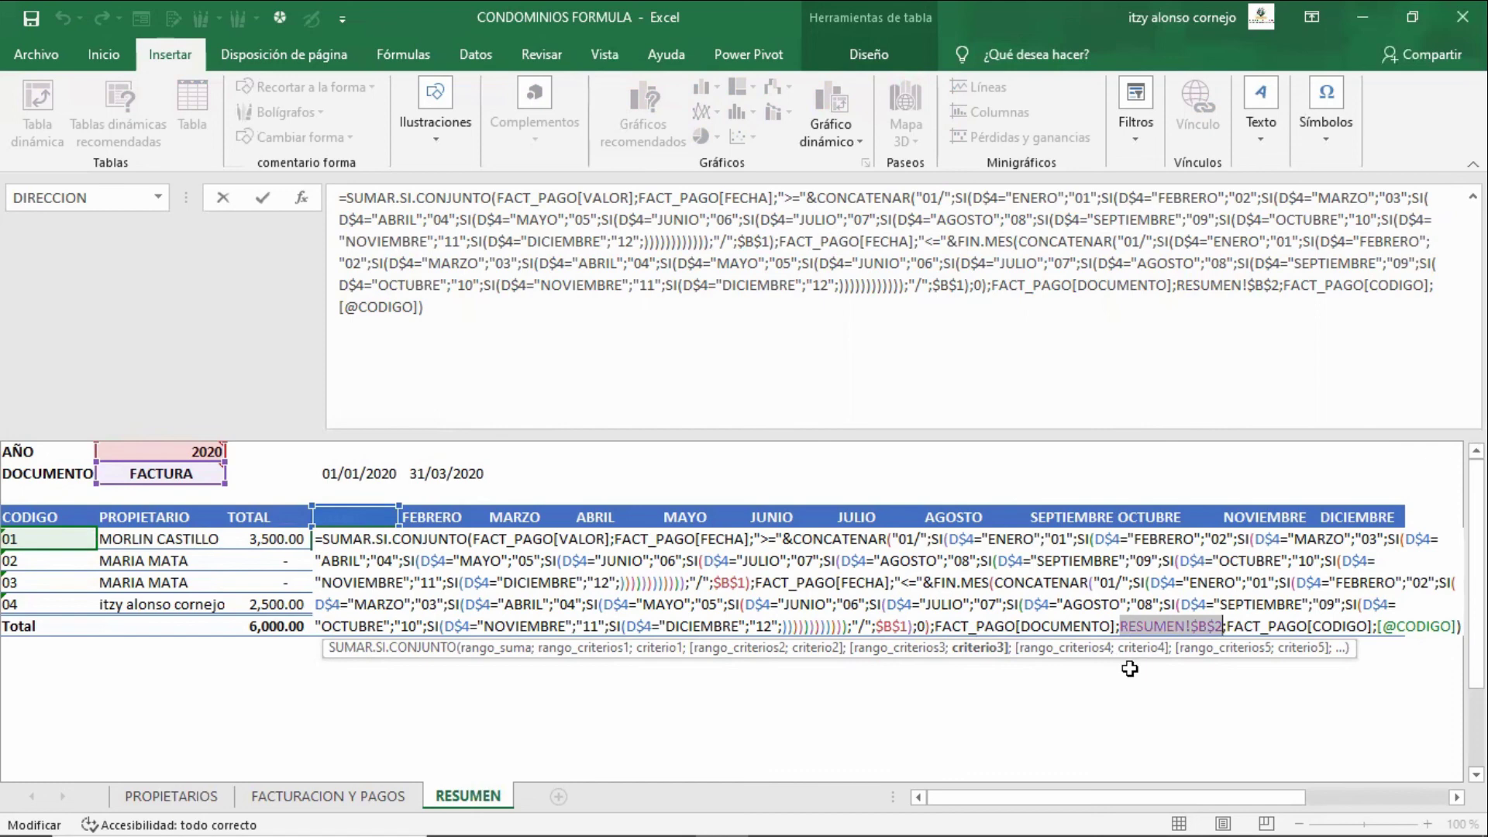
{"action": "key", "text": "Return"}
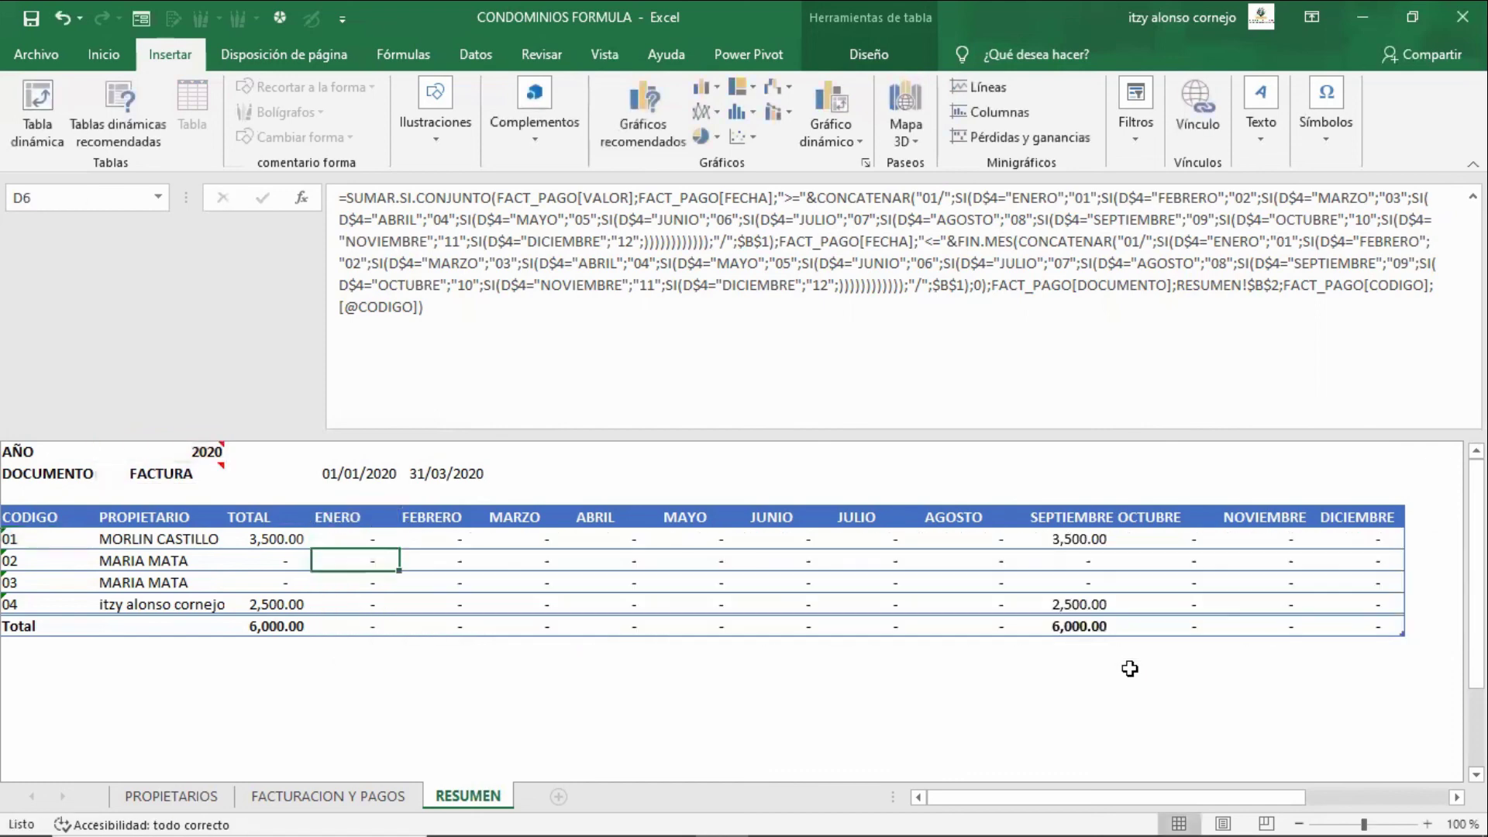
{"action": "key", "text": "Up"}
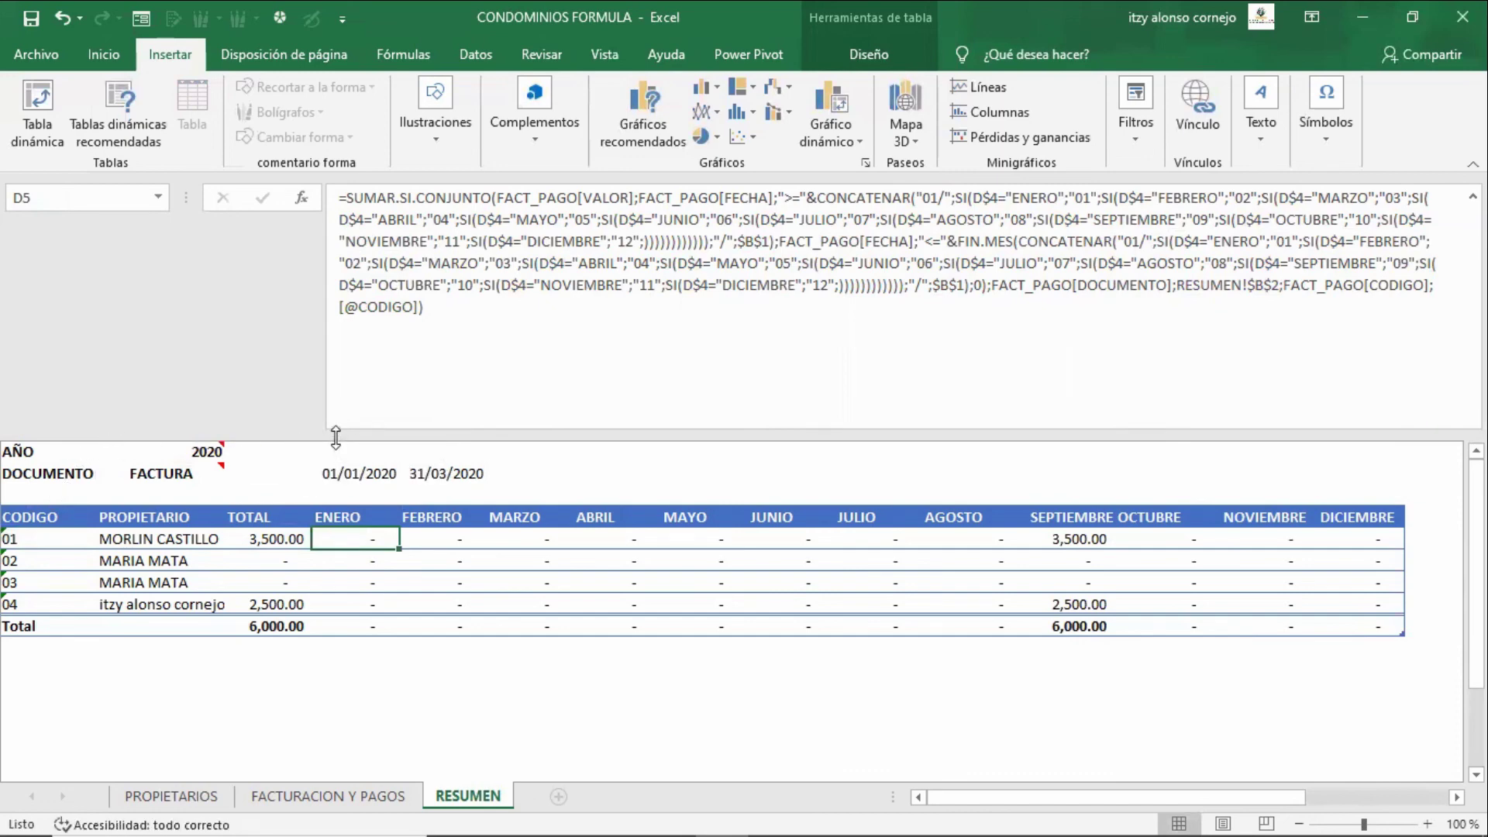
- Shrink the formula bar back to one line and select empty cell I14
{"action": "left_click_drag", "start_coordinate": [336, 441], "coordinate": [336, 223]}
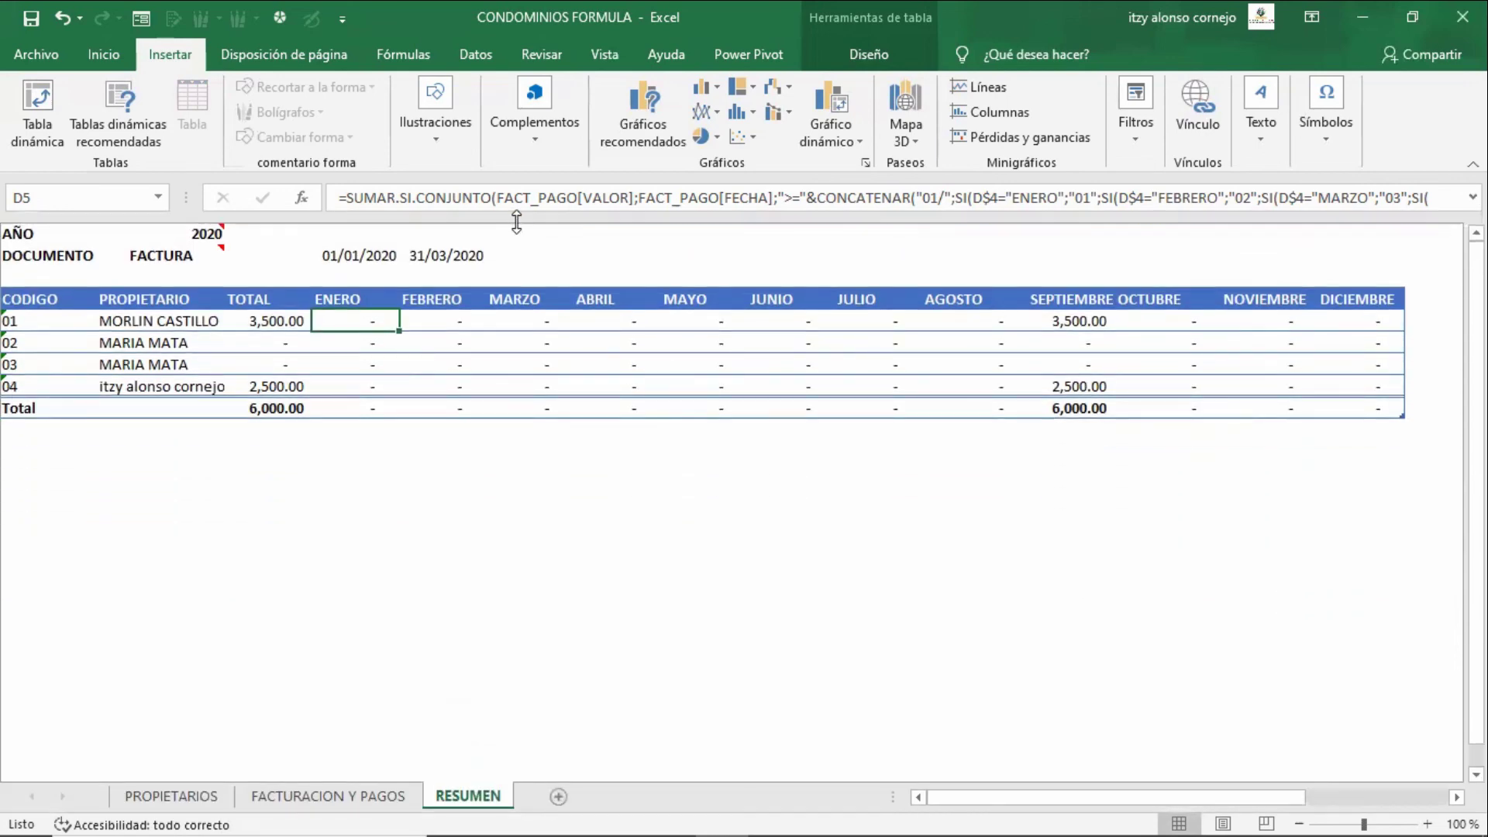
{"action": "left_click", "coordinate": [823, 524]}
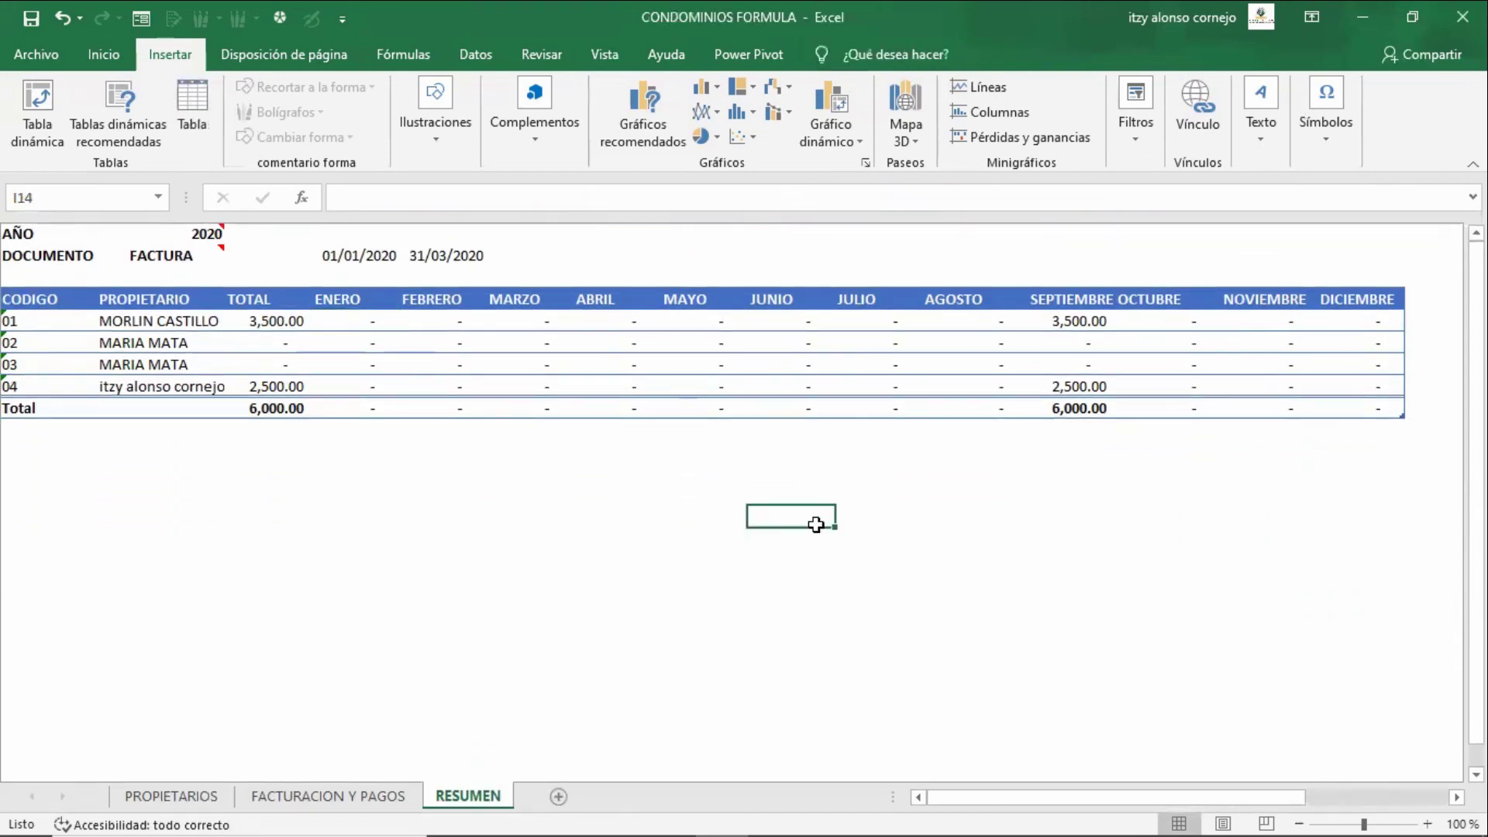
{"action": "key", "text": "ctrl+Page_Up"}
{"action": "key", "text": "ctrl+Page_Up"}
- Try first-owner CREDITO values 50, 40 and 30 to see PENDIENTE toggle
{"action": "key", "text": "Left"}
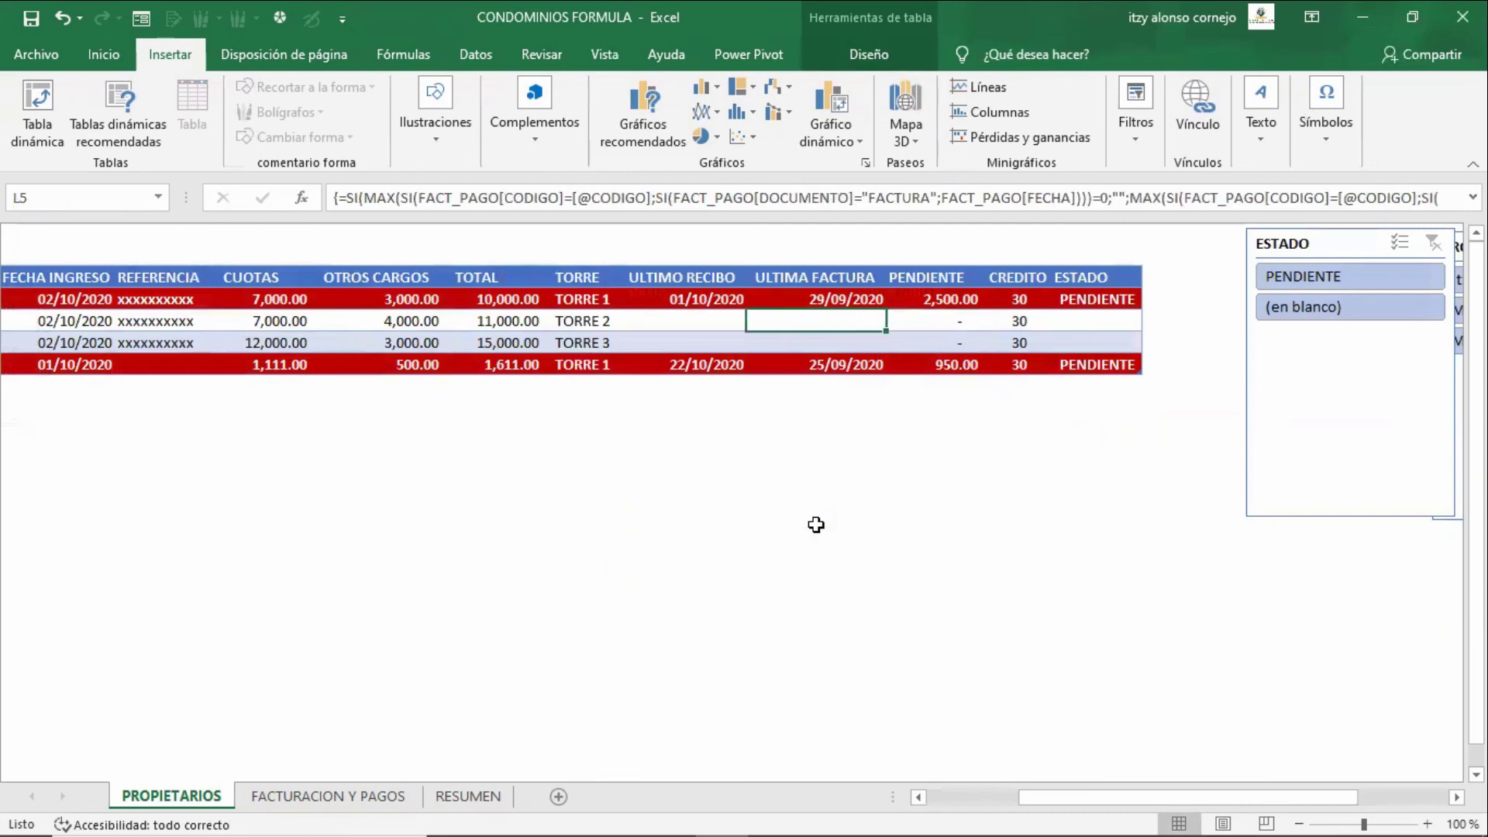
{"action": "key", "text": "Left"}
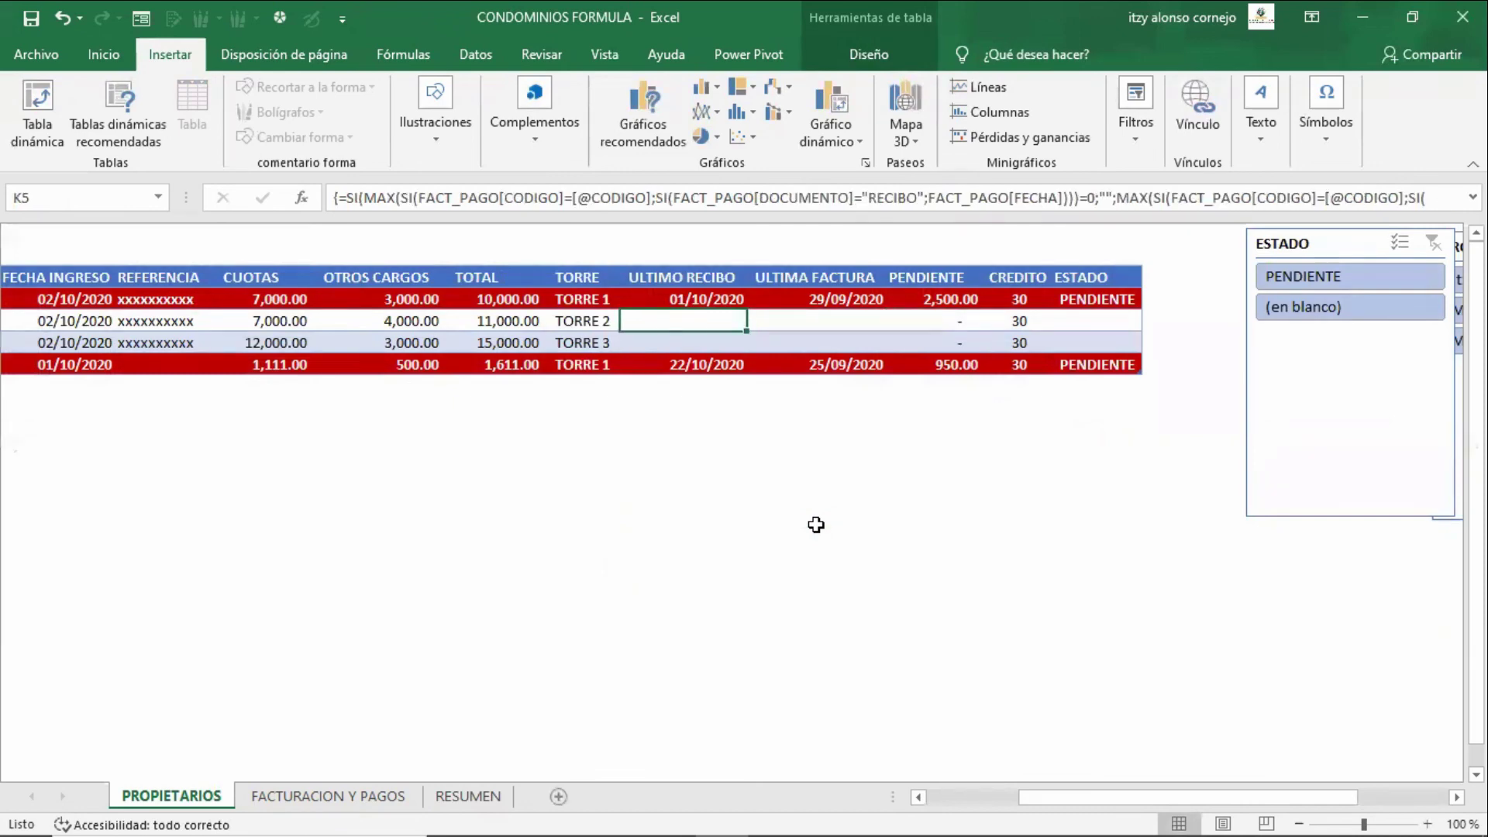
{"action": "key", "text": "Up"}
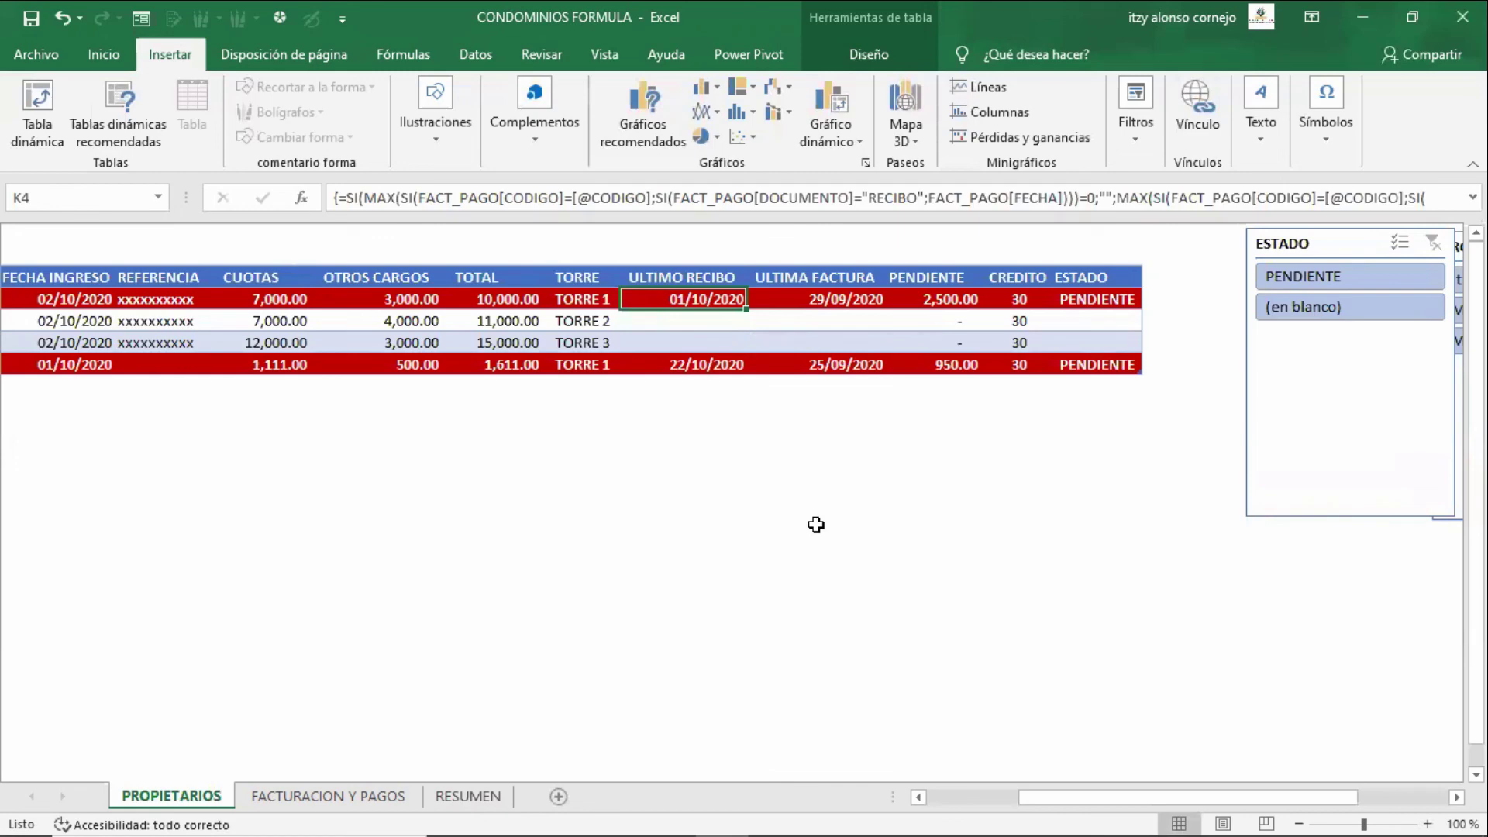
{"action": "key", "text": "Right"}
{"action": "key", "text": "Right"}
{"action": "key", "text": "Right"}
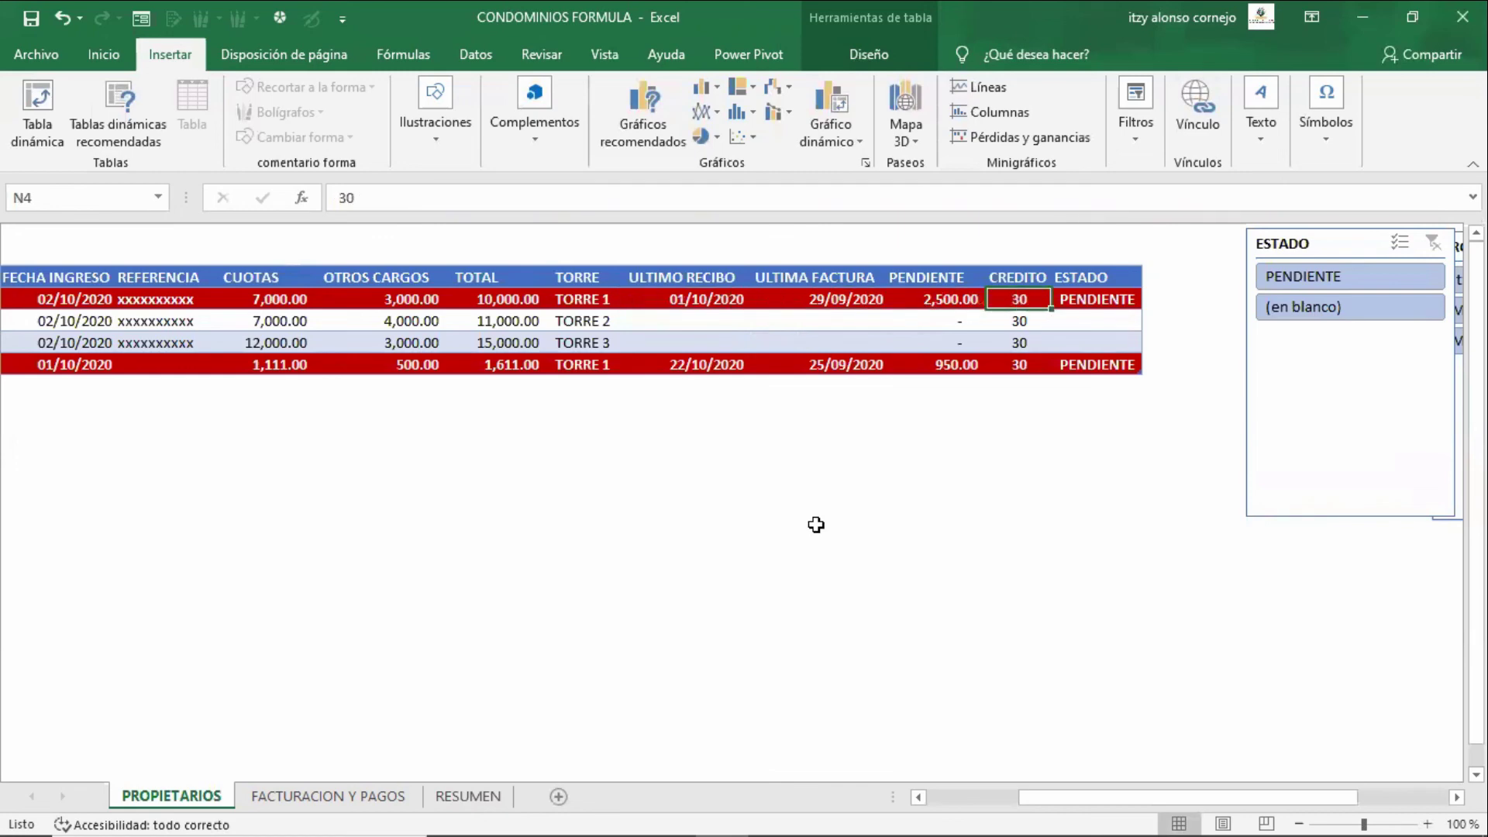
{"action": "type", "text": "50"}
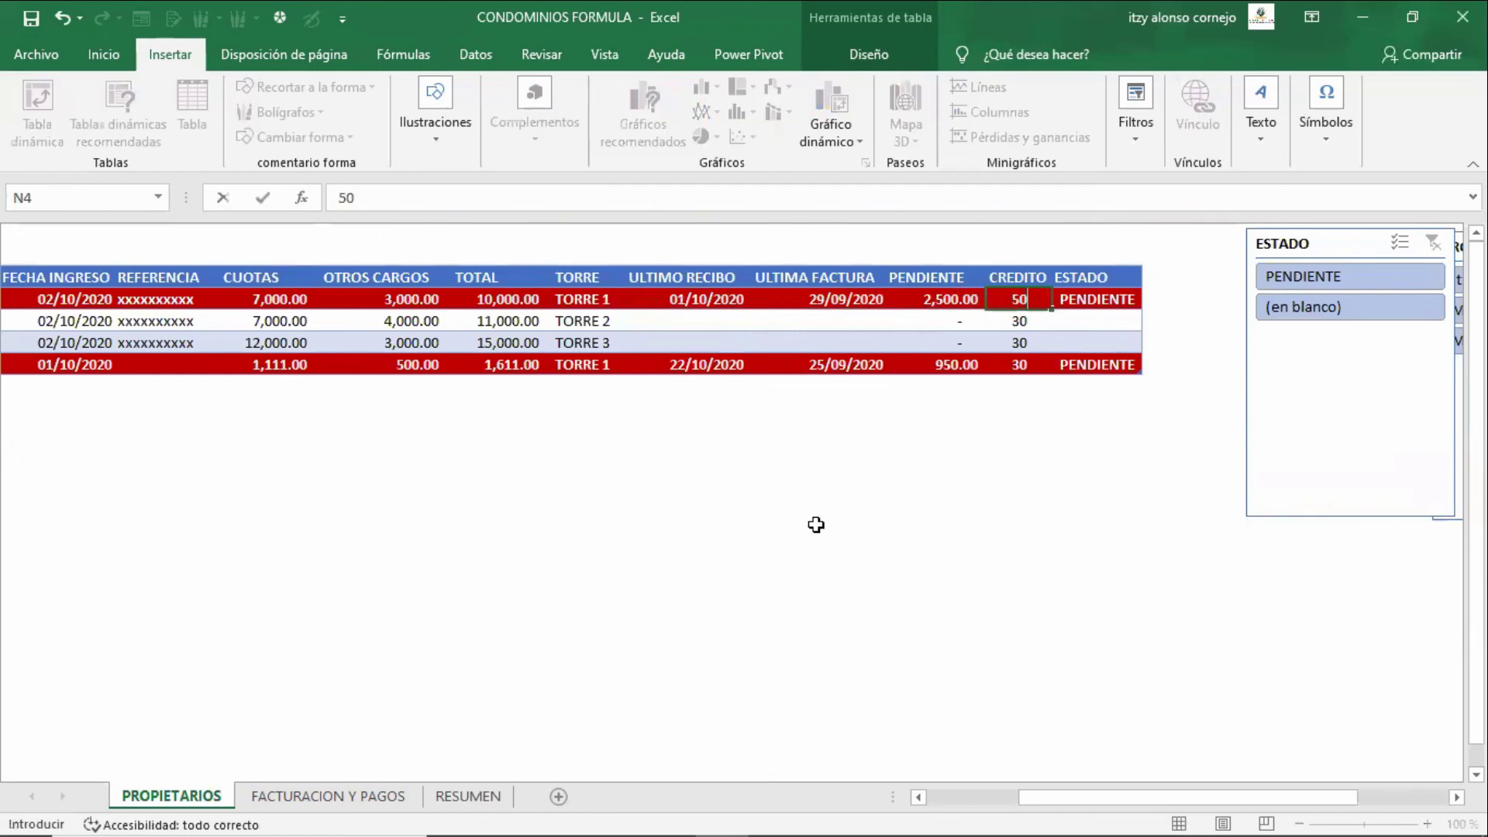
{"action": "key", "text": "Return"}
{"action": "key", "text": "Up"}
{"action": "type", "text": "40"}
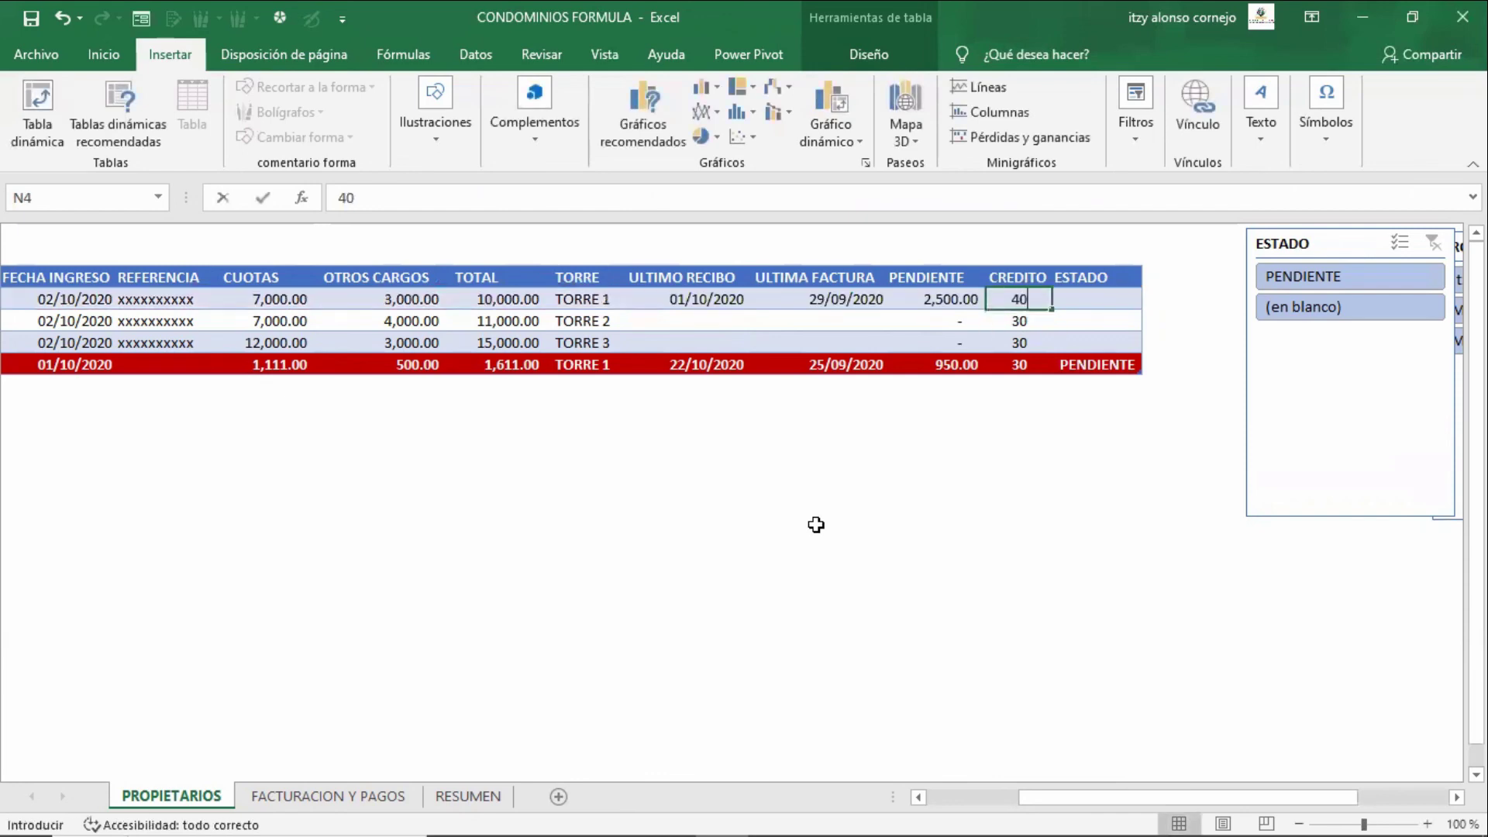
{"action": "key", "text": "Return"}
{"action": "key", "text": "Up"}
{"action": "type", "text": "30"}
{"action": "key", "text": "Return"}
- Test CREDITO values 35 and 33, then settle on 34 for the first owner
{"action": "key", "text": "Up"}
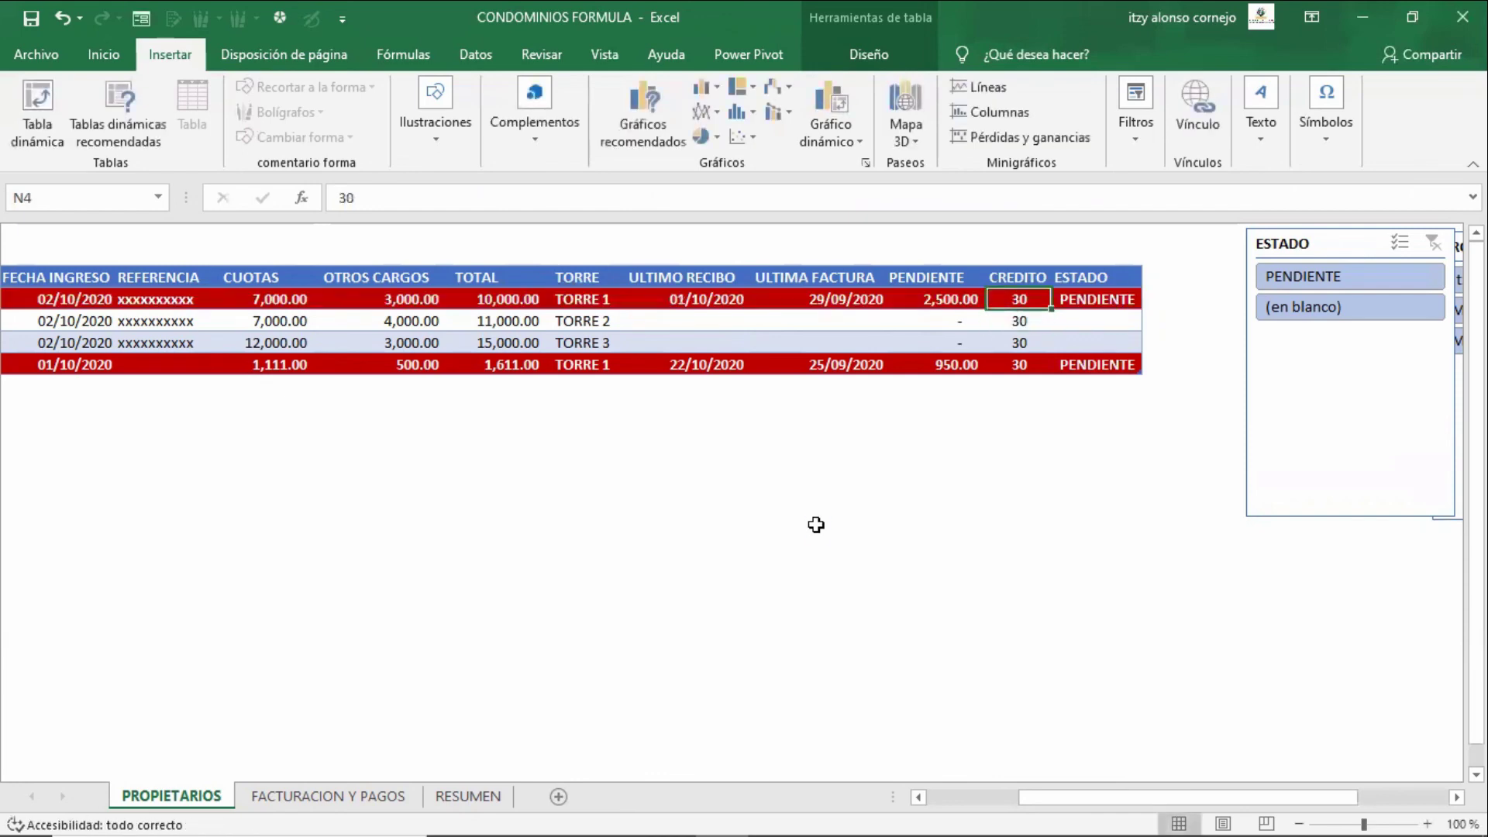
{"action": "type", "text": "3"}
{"action": "key", "text": "Return"}
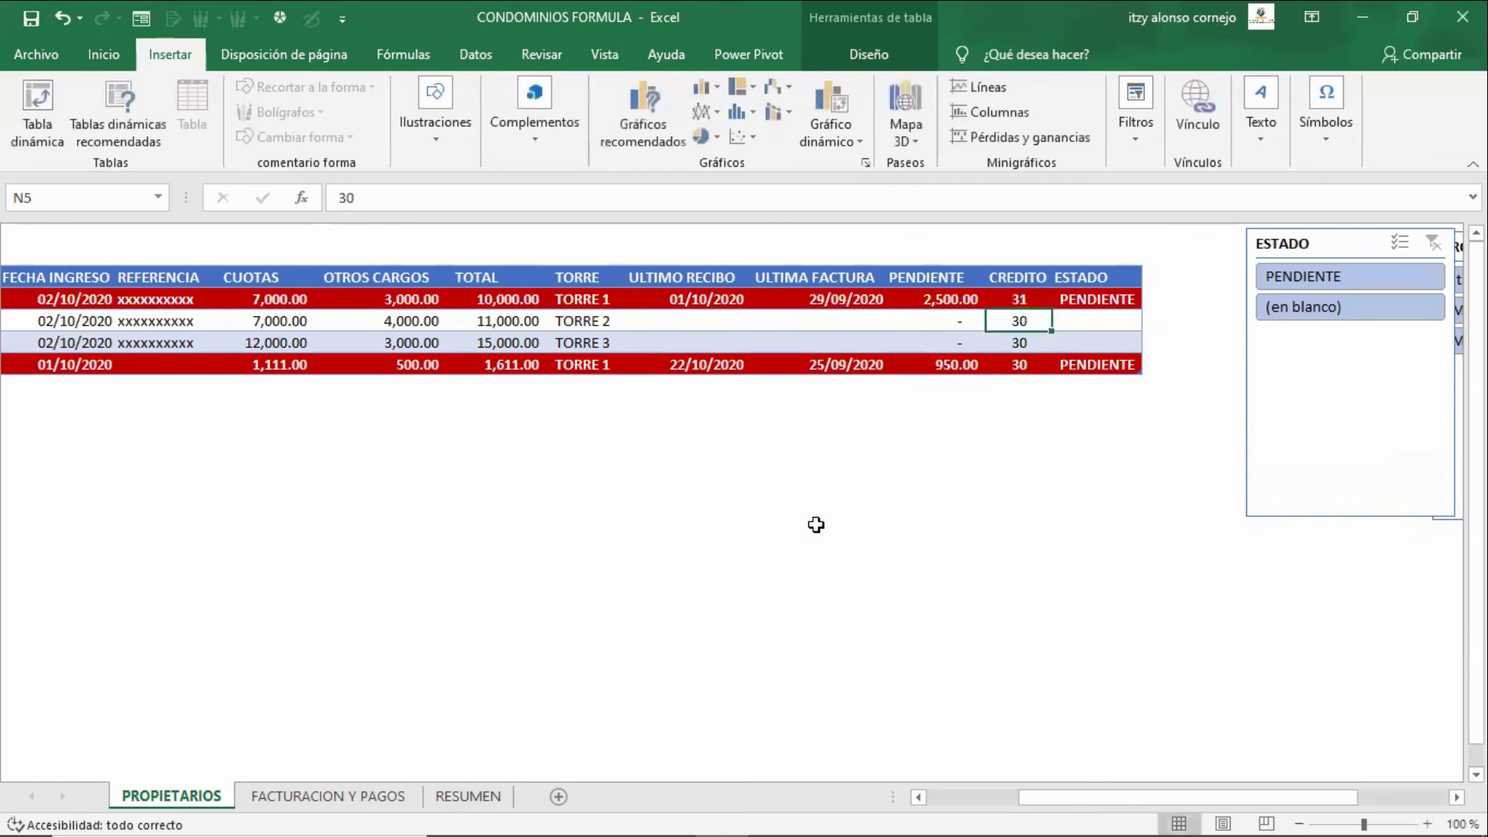
{"action": "key", "text": "Up"}
{"action": "type", "text": "35"}
{"action": "key", "text": "Return"}
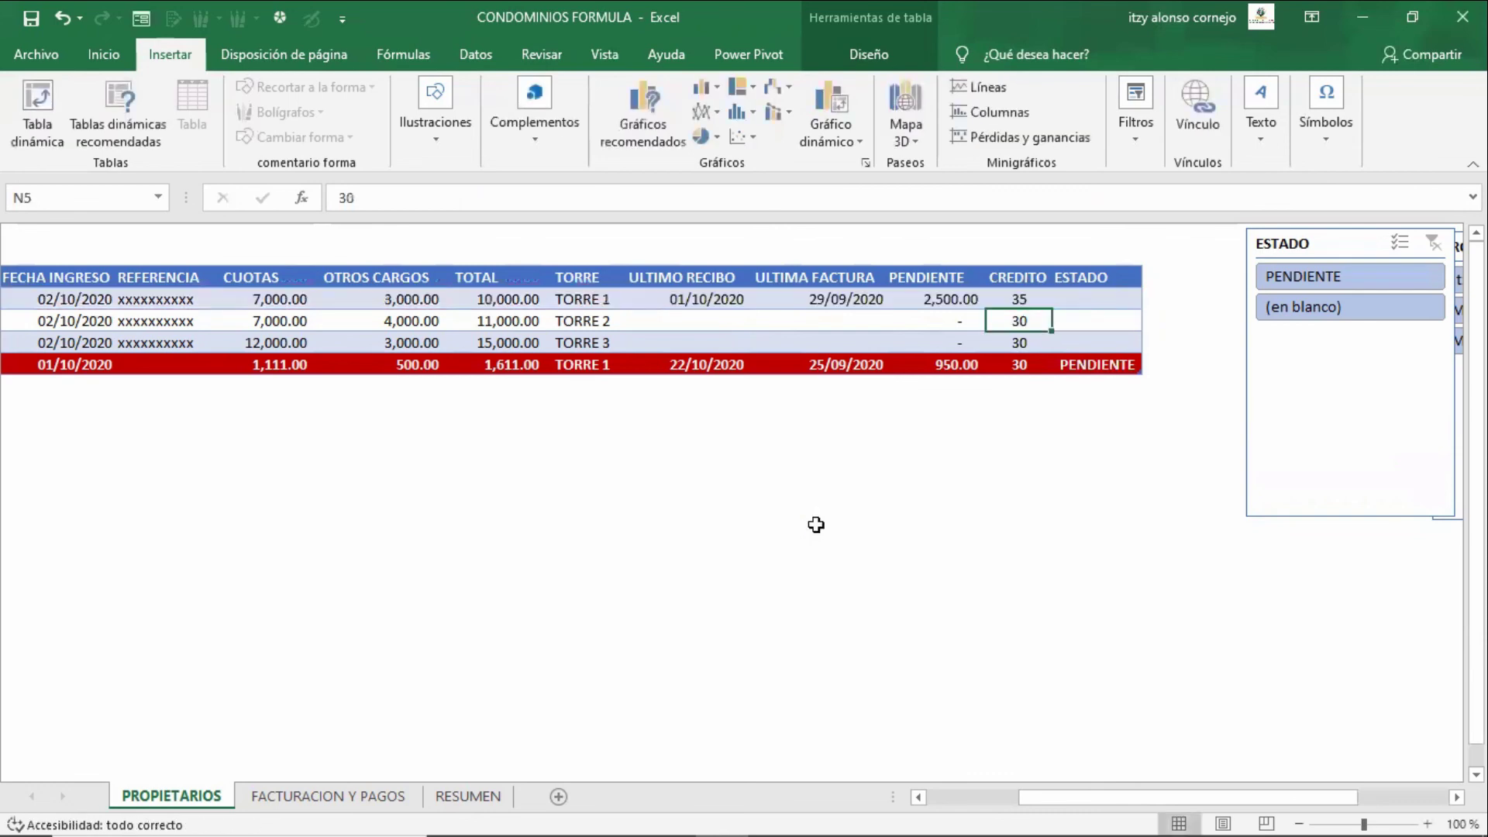
{"action": "key", "text": "Up"}
{"action": "type", "text": "3"}
{"action": "key", "text": "Return"}
{"action": "key", "text": "Up"}
{"action": "type", "text": "3"}
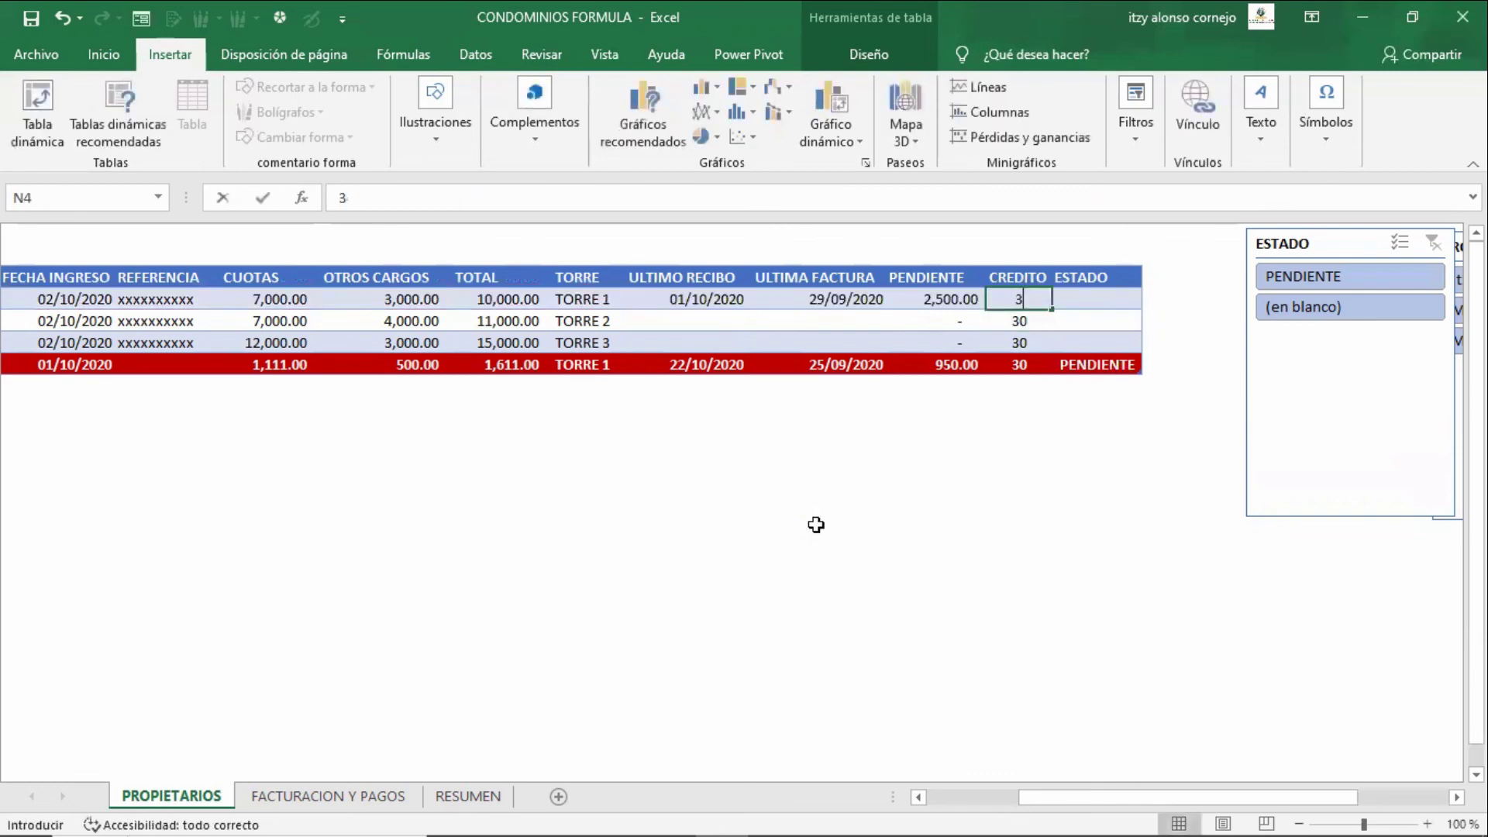
{"action": "type", "text": "3"}
{"action": "key", "text": "Return"}
{"action": "key", "text": "Up"}
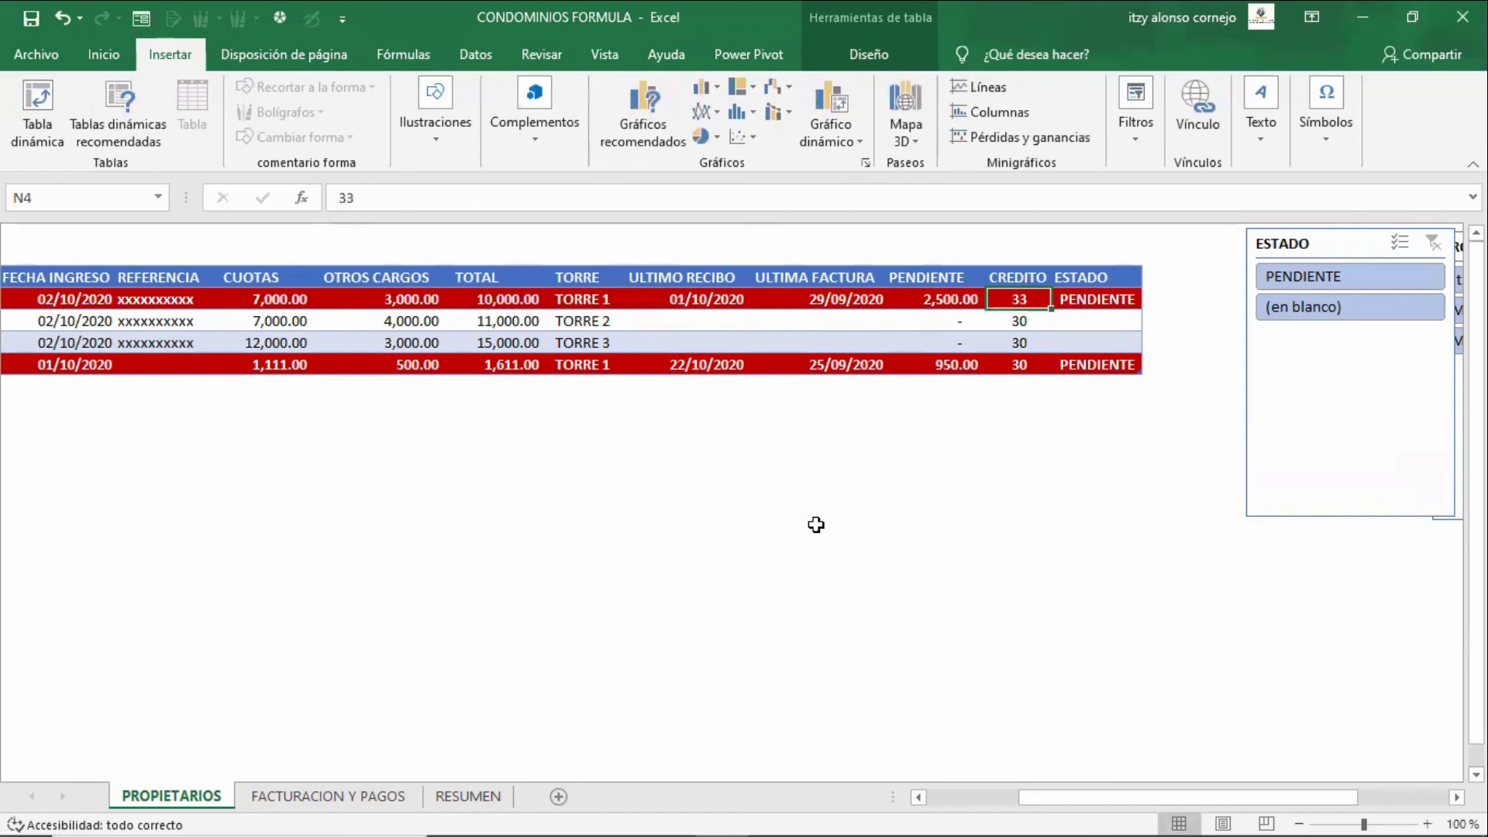
{"action": "type", "text": "34"}
{"action": "key", "text": "Return"}
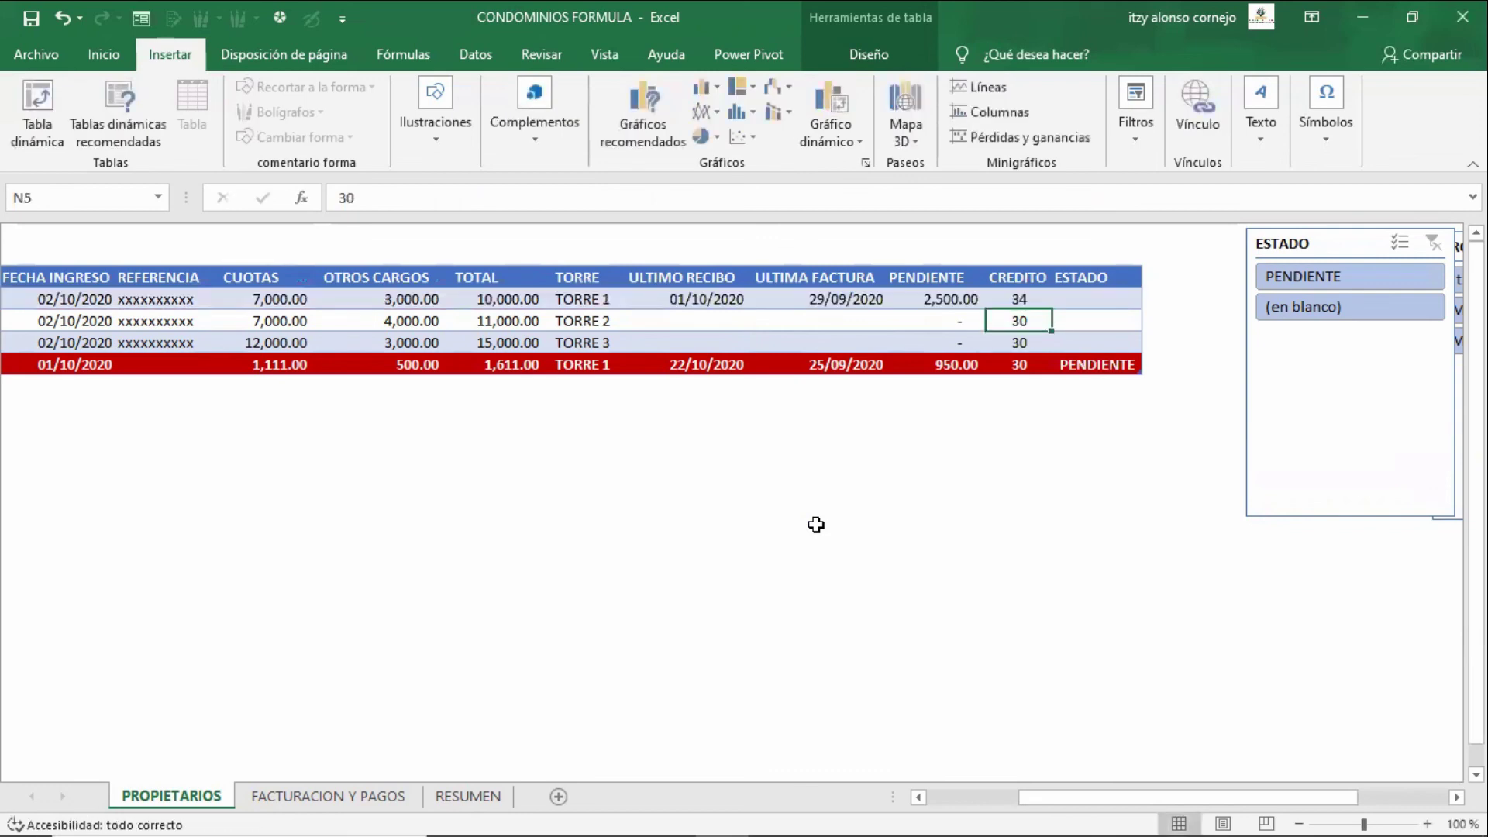
{"action": "key", "text": "Up"}
- Review the FACTURACION Y PAGOS receipt rows down to the Total row
{"action": "key", "text": "ctrl+Page_Down"}
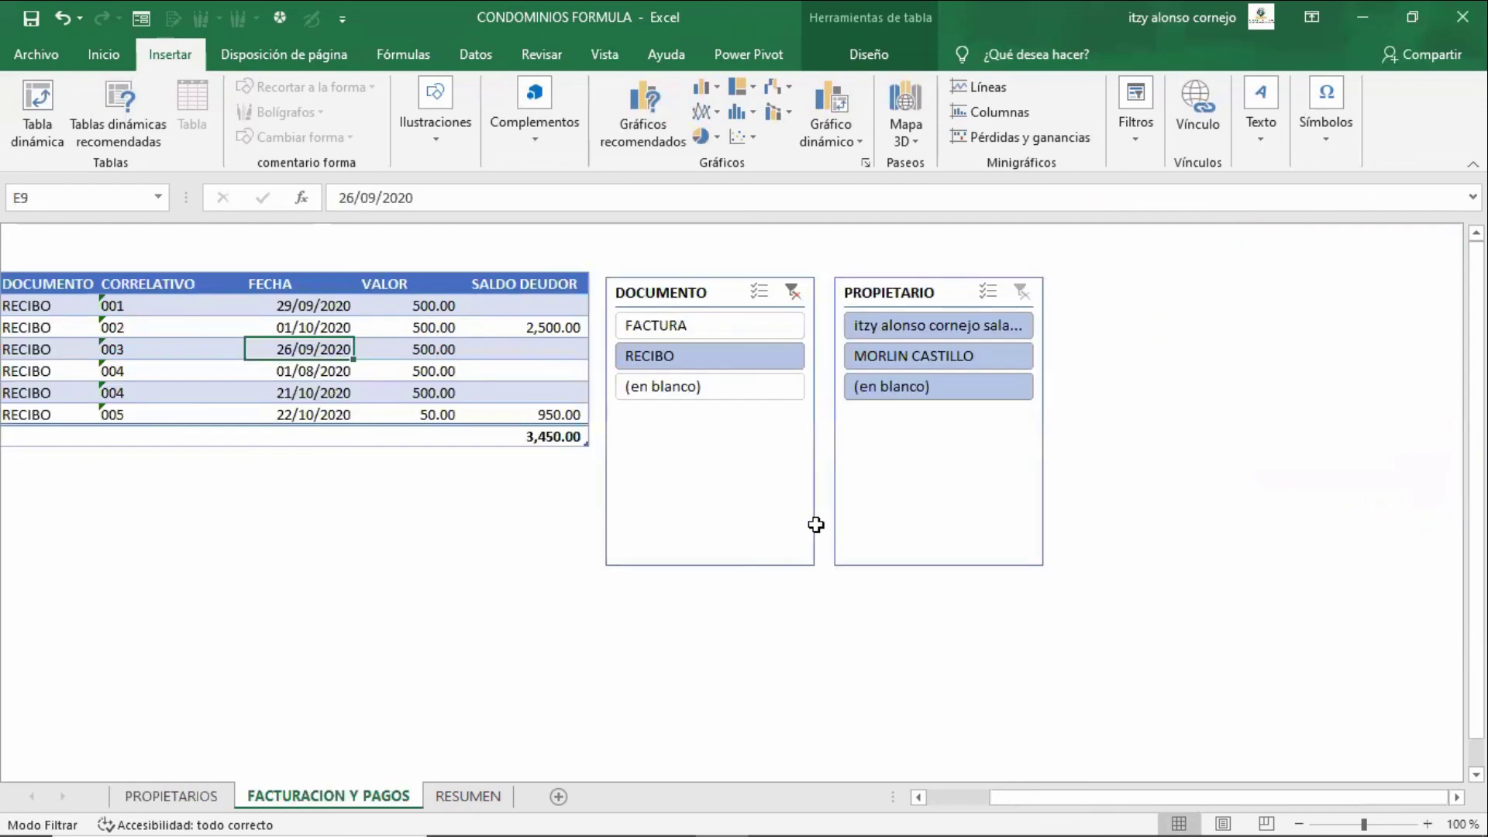
{"action": "key", "text": "Up"}
{"action": "key", "text": "Left"}
{"action": "key", "text": "Left"}
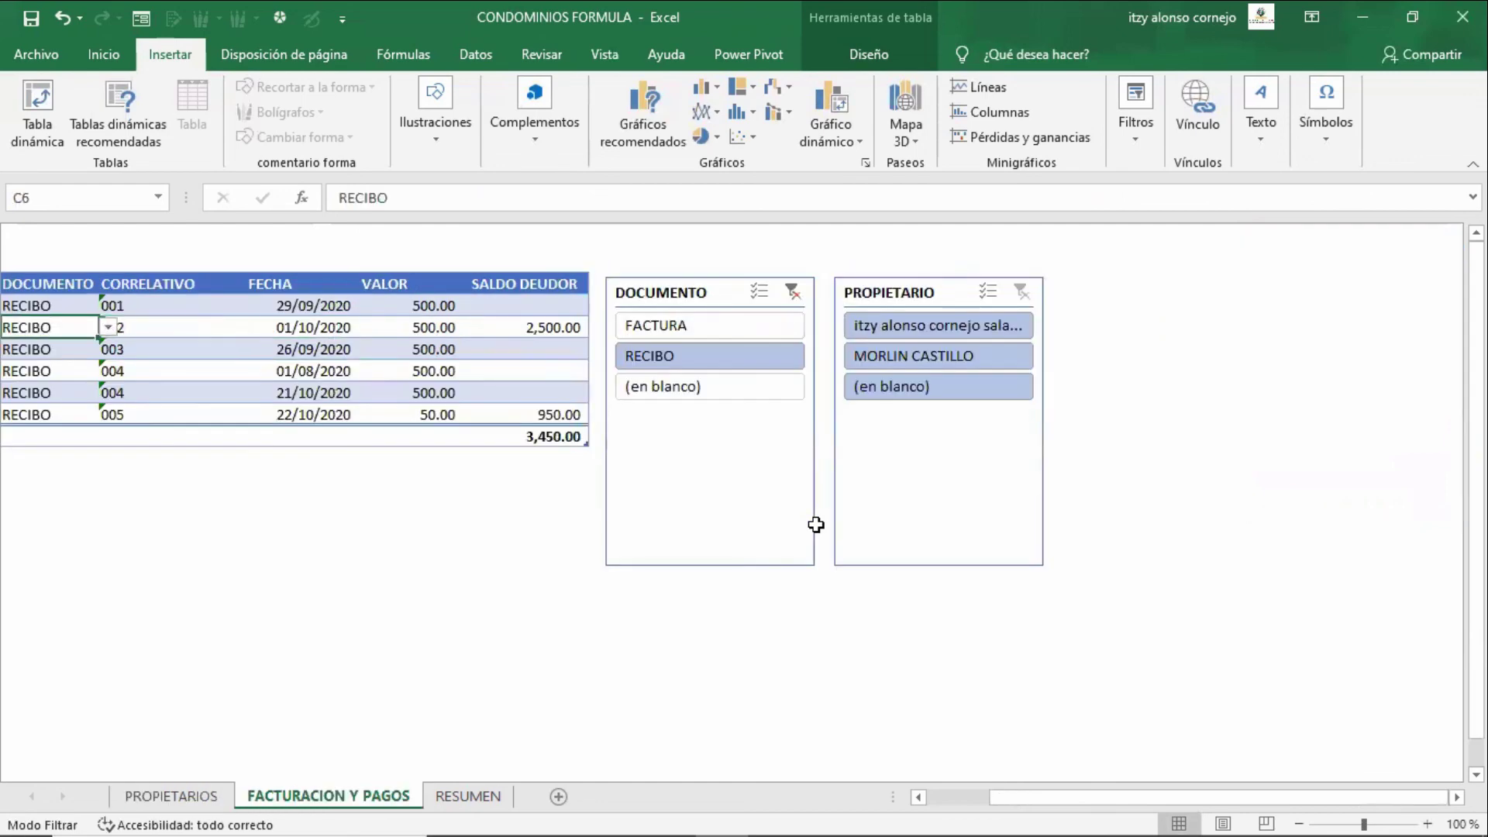
{"action": "key", "text": "Right"}
{"action": "key", "text": "Right"}
{"action": "key", "text": "Right"}
{"action": "key", "text": "Right"}
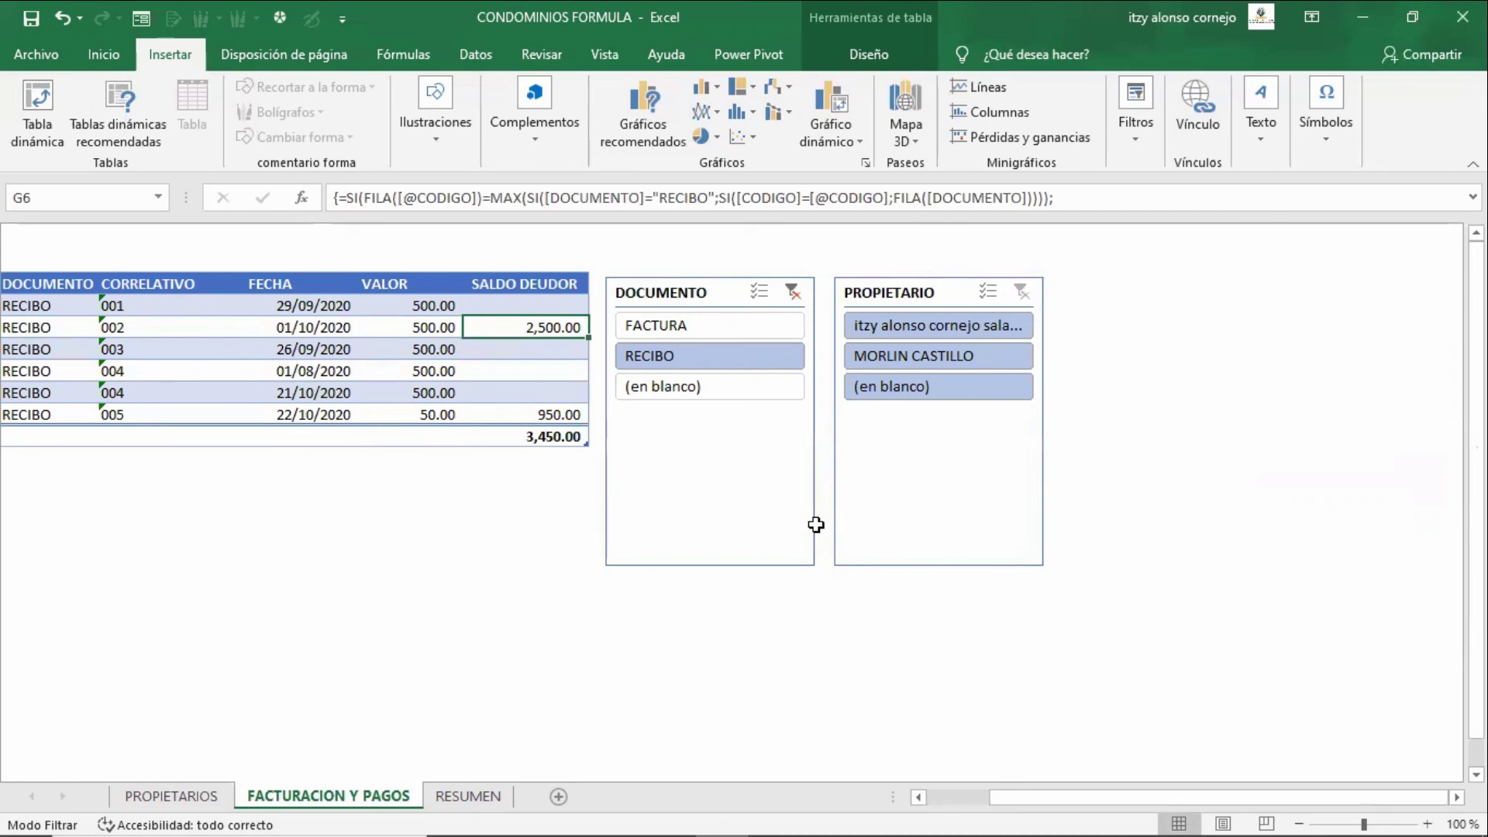
{"action": "key", "text": "Down"}
{"action": "key", "text": "Down"}
{"action": "key", "text": "Down"}
{"action": "key", "text": "Left"}
{"action": "key", "text": "Left"}
{"action": "key", "text": "Left"}
{"action": "key", "text": "Left"}
{"action": "key", "text": "Left"}
{"action": "key", "text": "Left"}
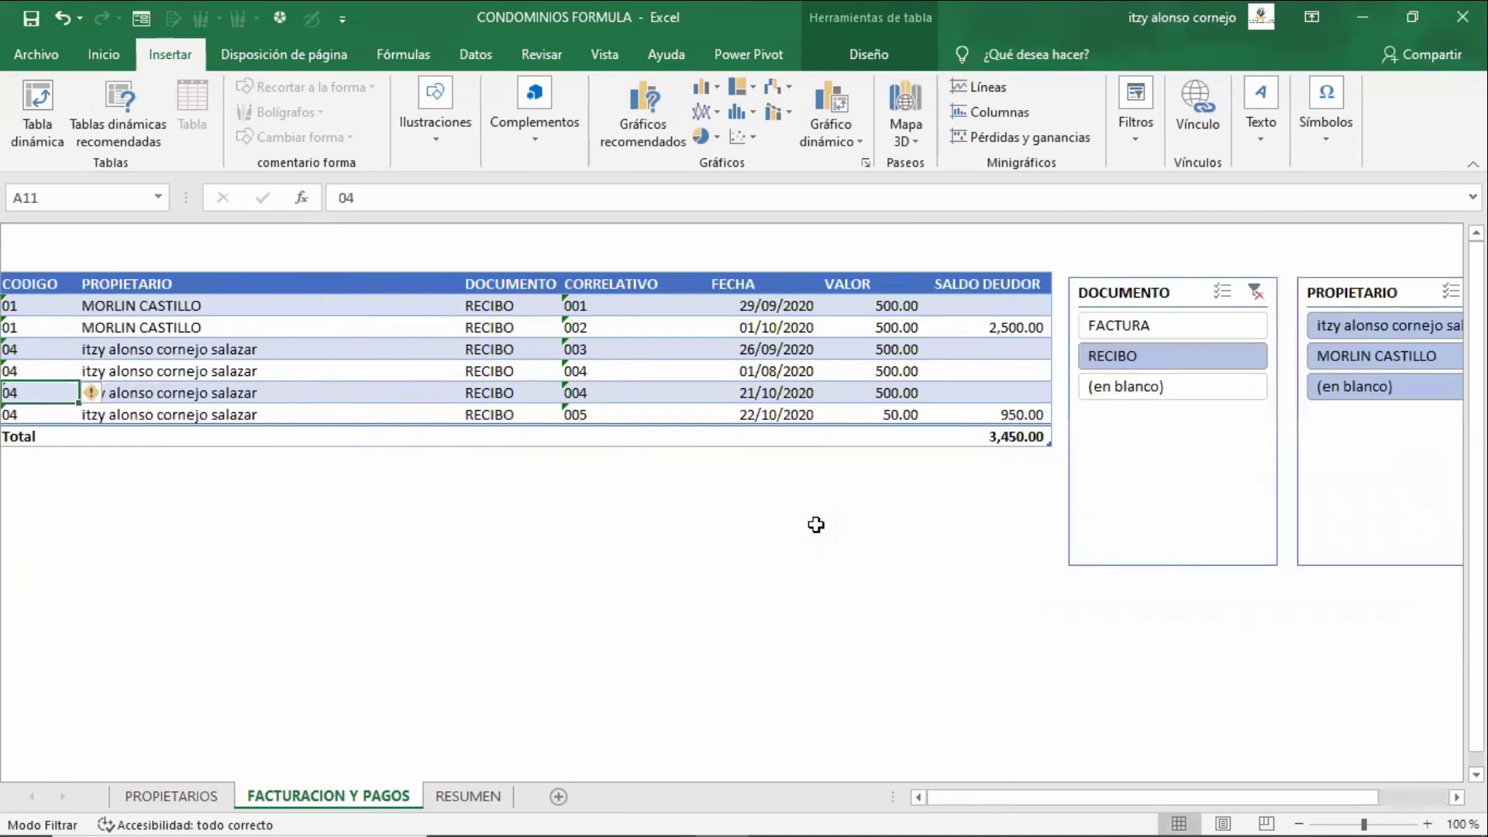
{"action": "key", "text": "Right"}
{"action": "key", "text": "Right"}
{"action": "key", "text": "Right"}
{"action": "key", "text": "Right"}
{"action": "key", "text": "Right"}
{"action": "key", "text": "Down"}
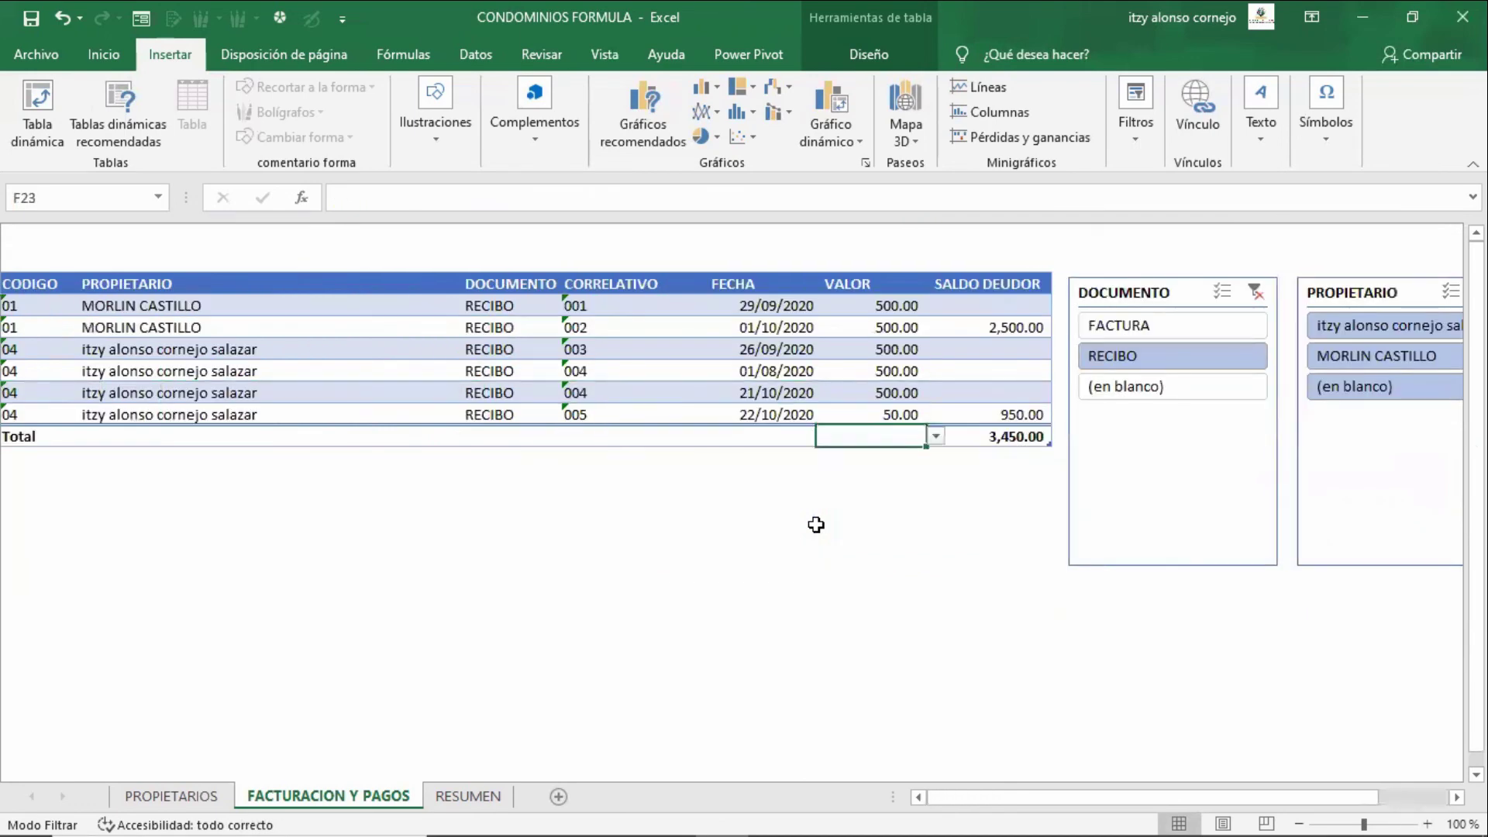
{"action": "key", "text": "Up"}
{"action": "key", "text": "Right"}
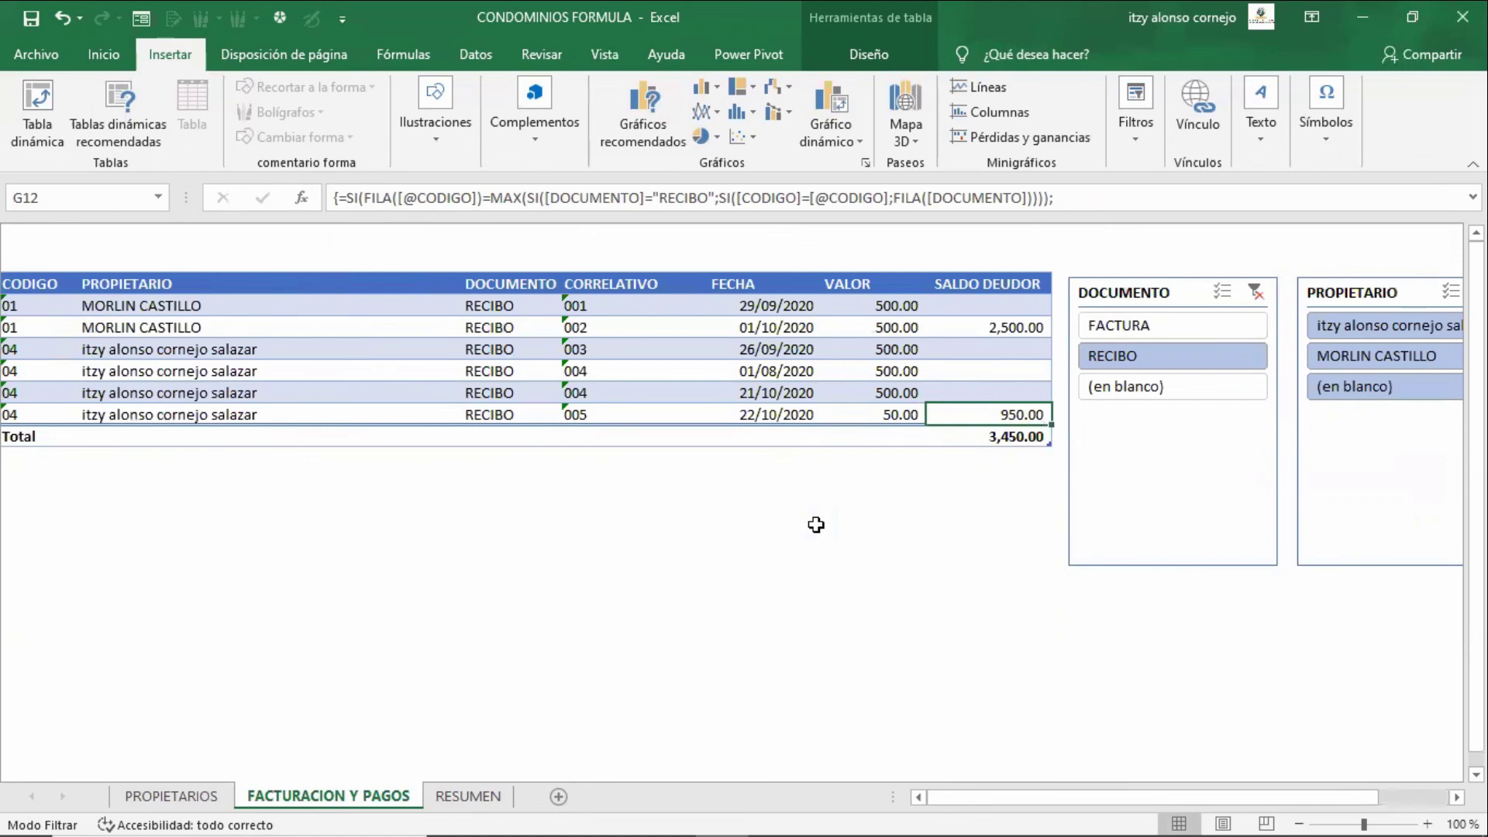
{"action": "key", "text": "Left"}
{"action": "key", "text": "Left"}
{"action": "key", "text": "Left"}
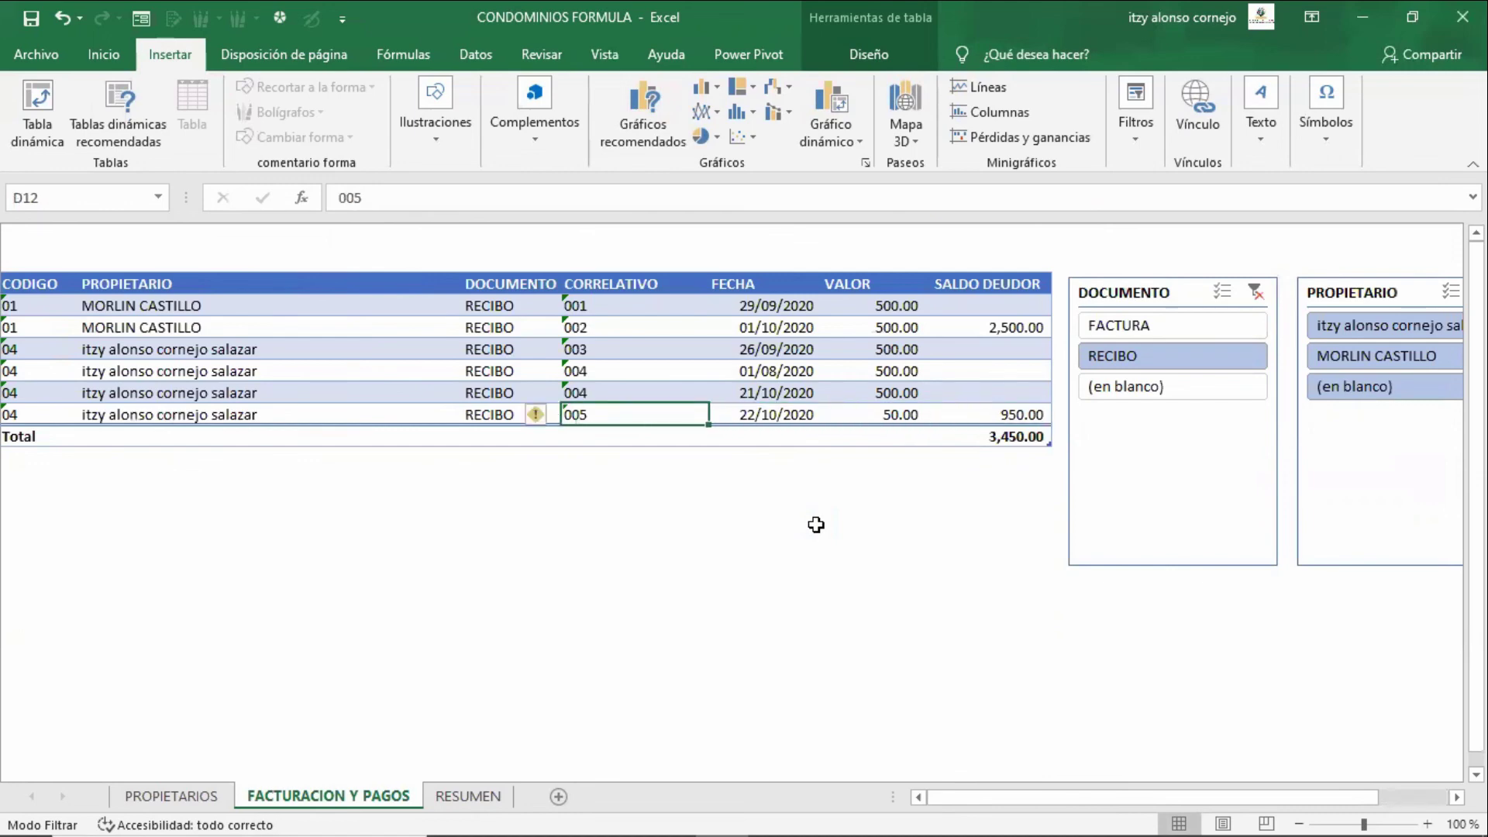
- Clear the DOCUMENTO slicer filter so FACTURA rows appear, then review the last row
{"action": "left_click", "coordinate": [1255, 292]}
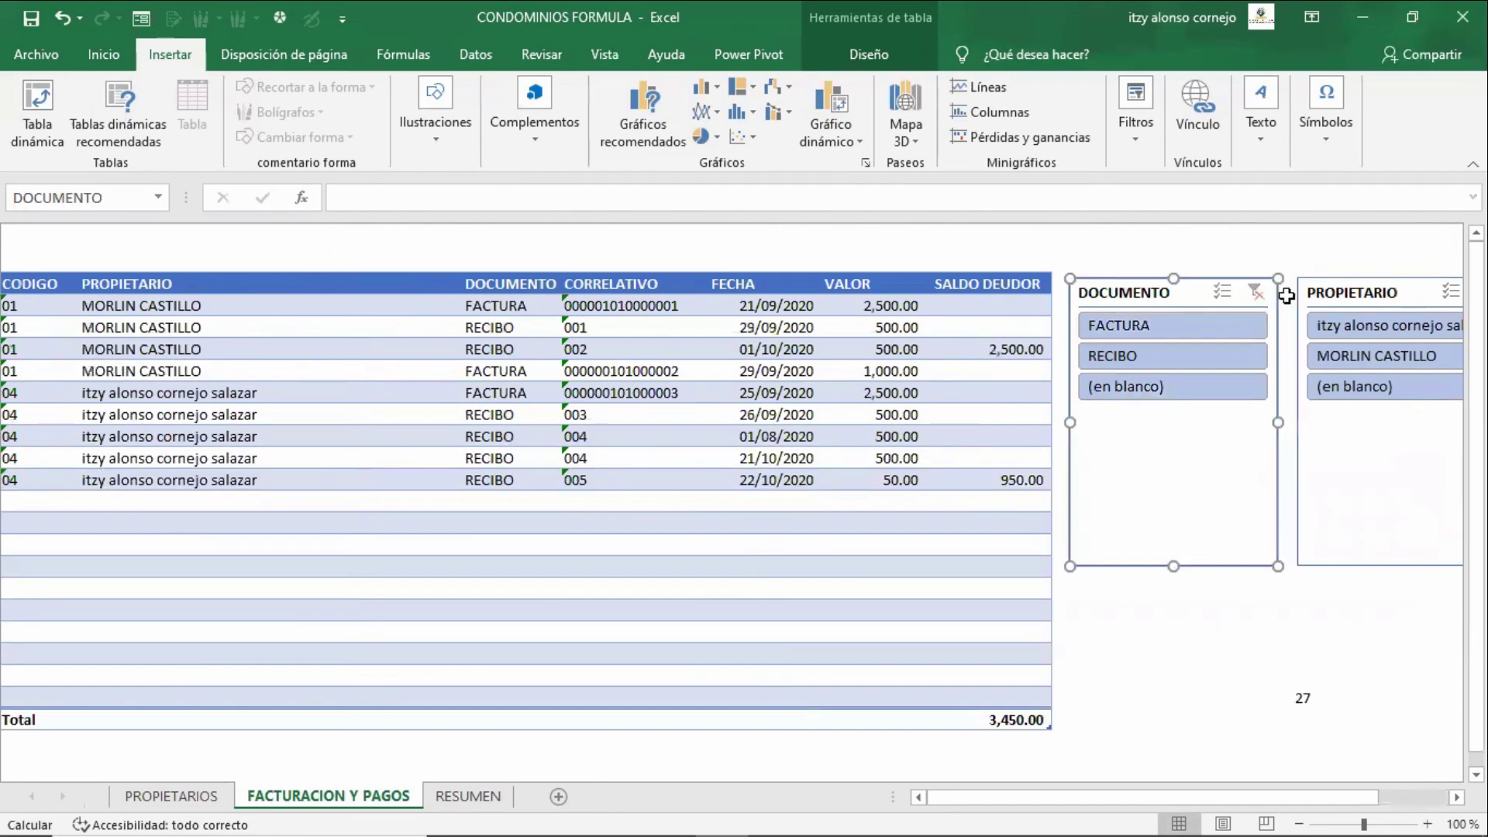
{"action": "left_click", "coordinate": [978, 477]}
{"action": "key", "text": "F2"}
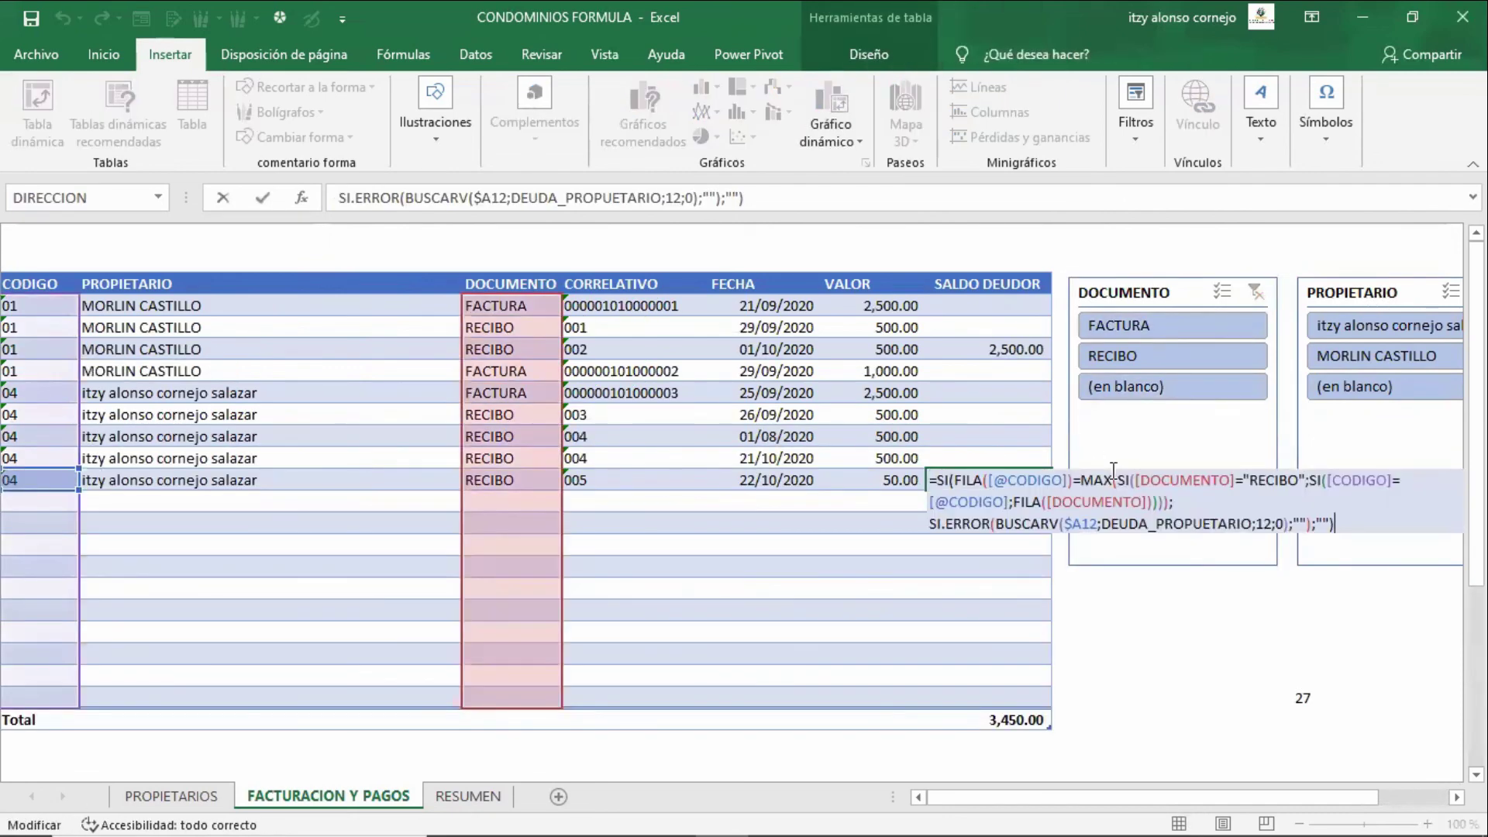
{"action": "key", "text": "Escape"}
{"action": "key", "text": "Left"}
{"action": "key", "text": "Left"}
{"action": "key", "text": "Left"}
{"action": "key", "text": "Left"}
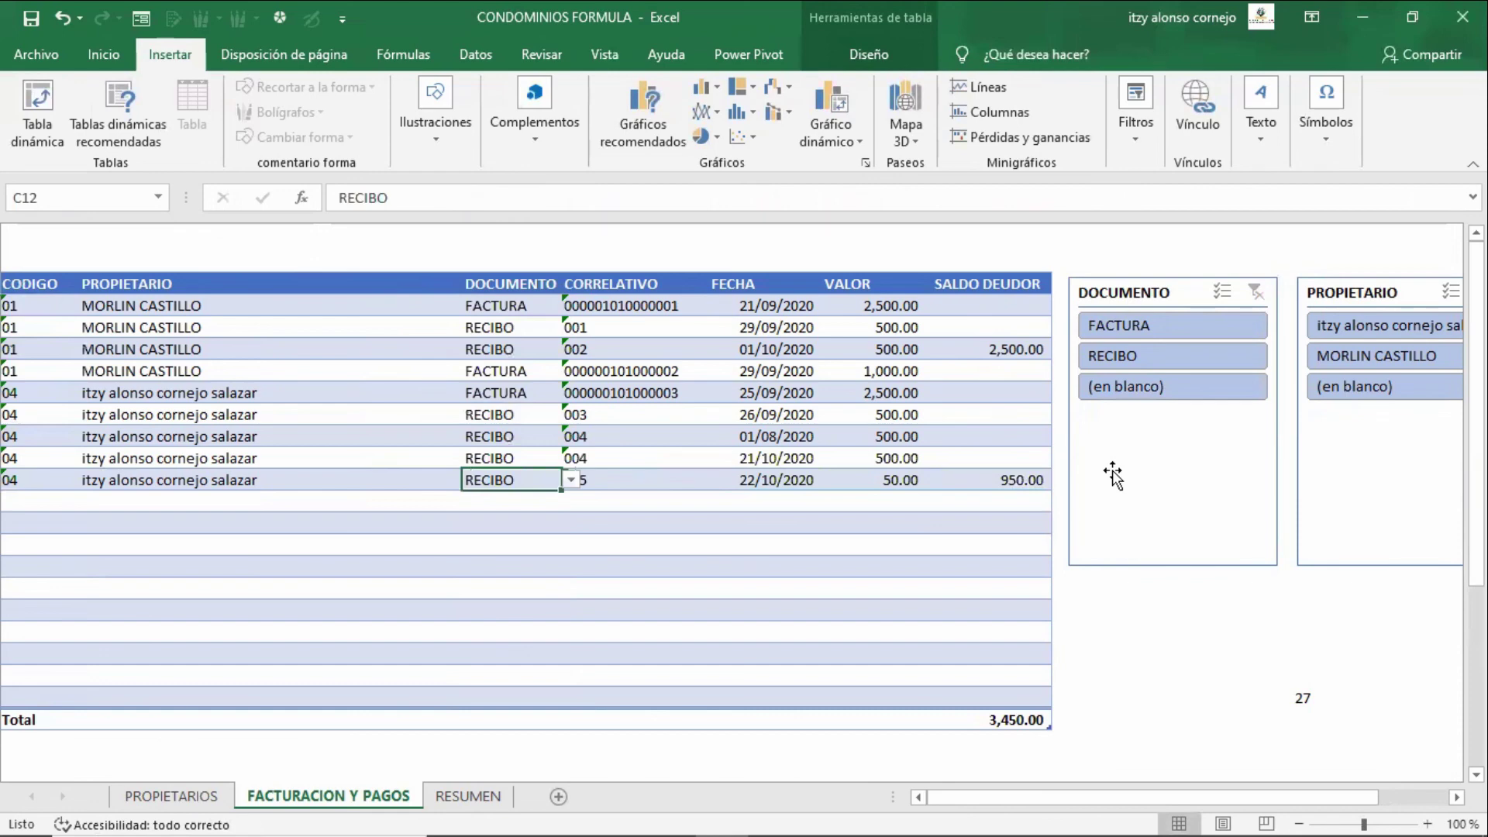
{"action": "key", "text": "Right"}
{"action": "key", "text": "Right"}
{"action": "key", "text": "Right"}
{"action": "key", "text": "Left"}
{"action": "key", "text": "Left"}
{"action": "key", "text": "Left"}
{"action": "key", "text": "Left"}
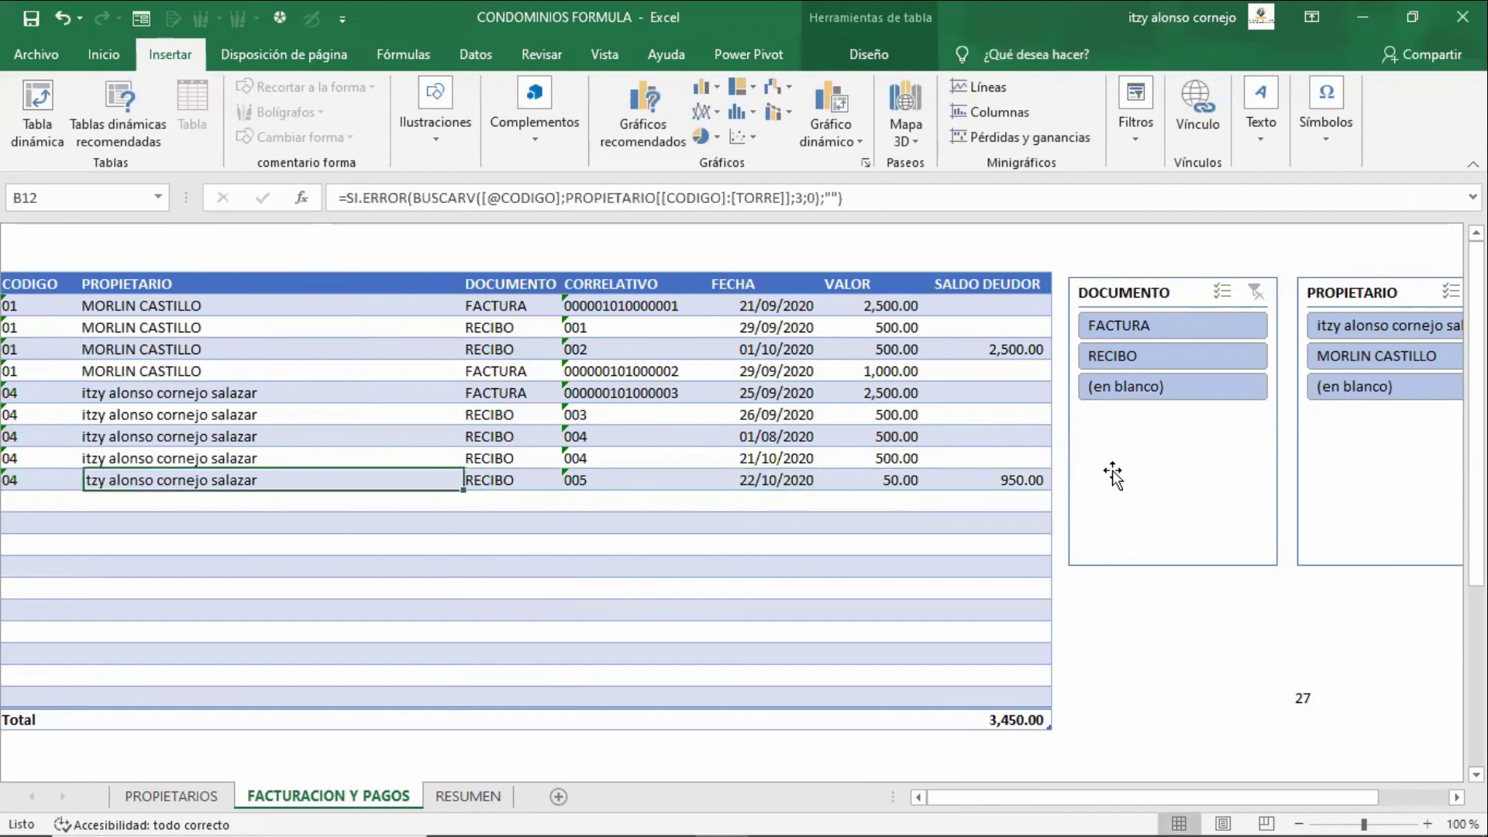
{"action": "key", "text": "Right"}
{"action": "key", "text": "Up"}
{"action": "key", "text": "Up"}
{"action": "key", "text": "Up"}
{"action": "key", "text": "Up"}
{"action": "key", "text": "Up"}
{"action": "key", "text": "Down"}
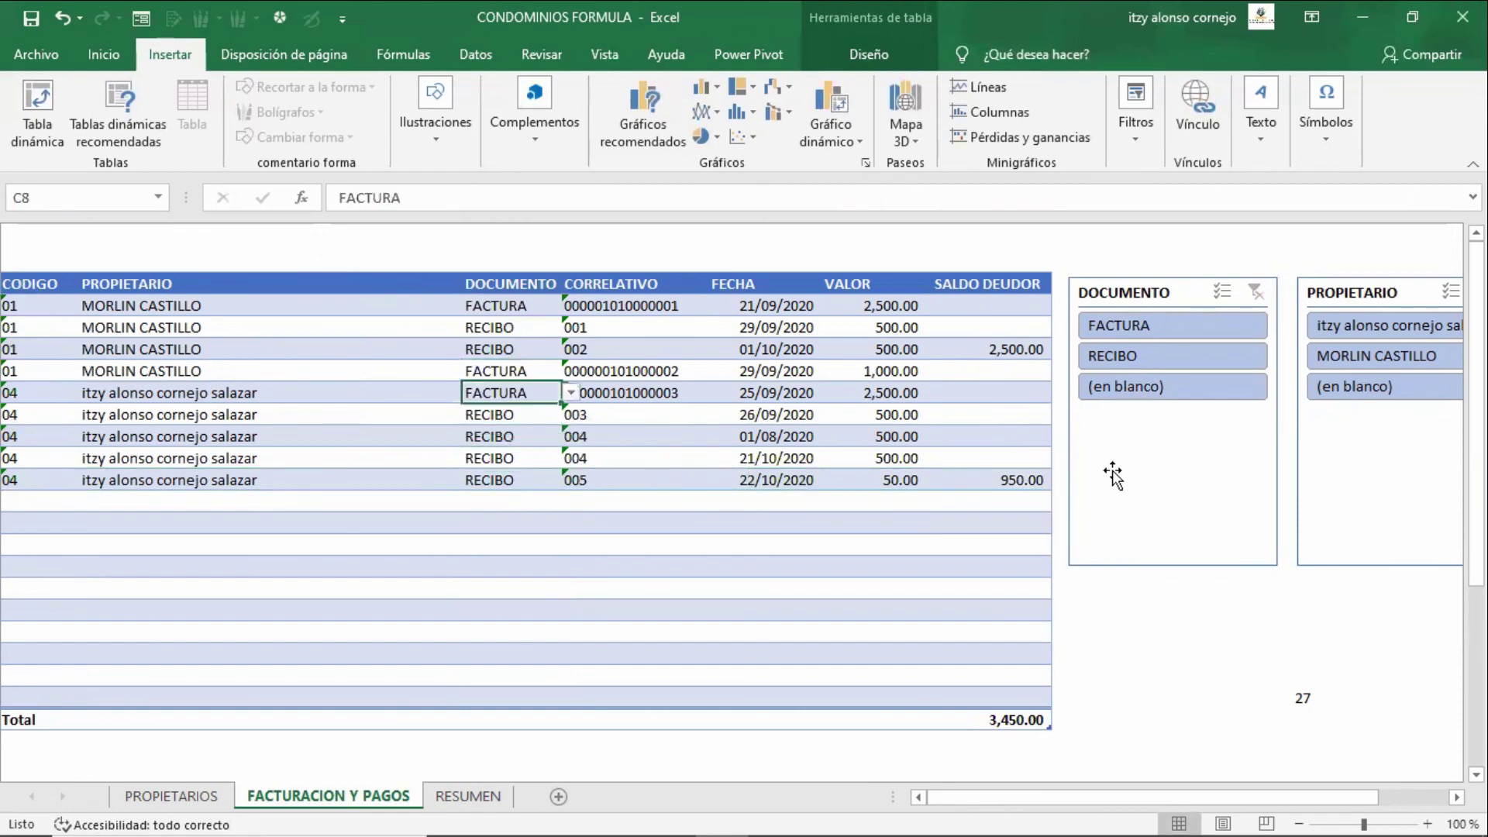
{"action": "key", "text": "Down"}
{"action": "key", "text": "Down"}
{"action": "key", "text": "Down"}
{"action": "key", "text": "Down"}
{"action": "key", "text": "Up"}
{"action": "key", "text": "Up"}
{"action": "key", "text": "Up"}
{"action": "key", "text": "Down"}
{"action": "key", "text": "Down"}
{"action": "key", "text": "Down"}
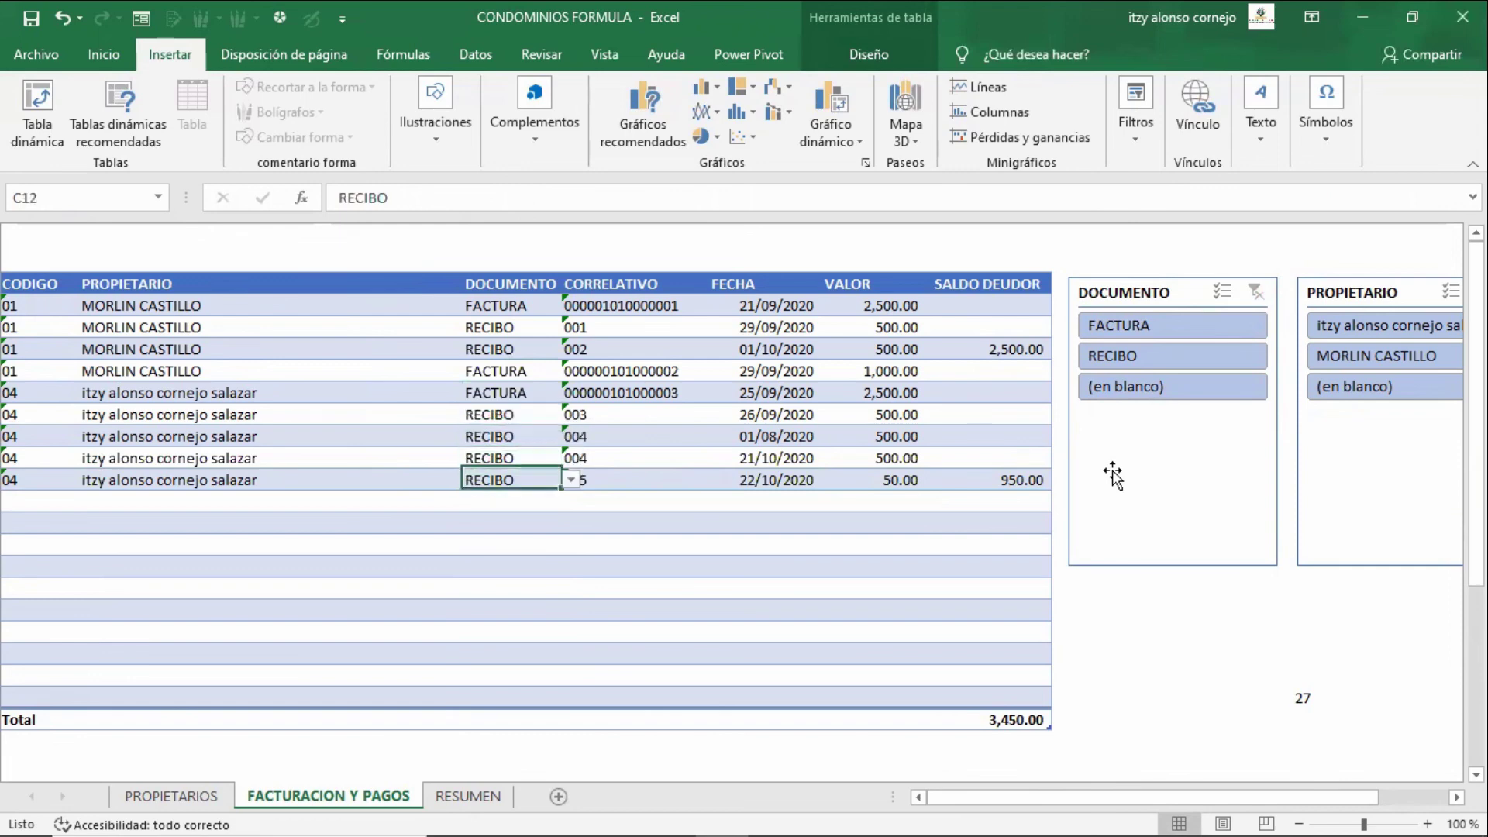
{"action": "key", "text": "Left"}
{"action": "key", "text": "Left"}
{"action": "key", "text": "Right"}
{"action": "key", "text": "Right"}
{"action": "key", "text": "Right"}
{"action": "key", "text": "Right"}
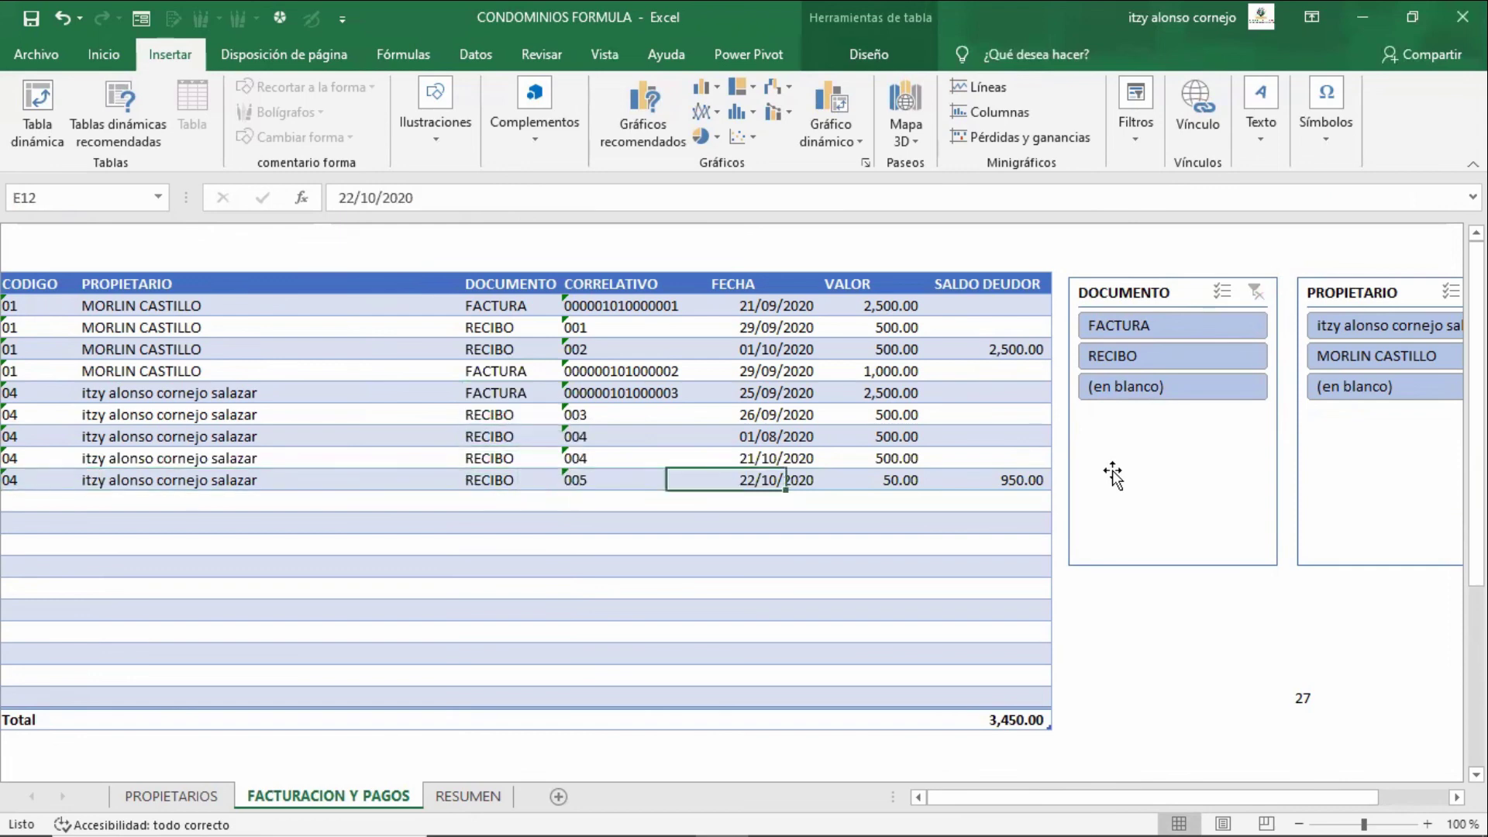
{"action": "key", "text": "Right"}
{"action": "key", "text": "Right"}
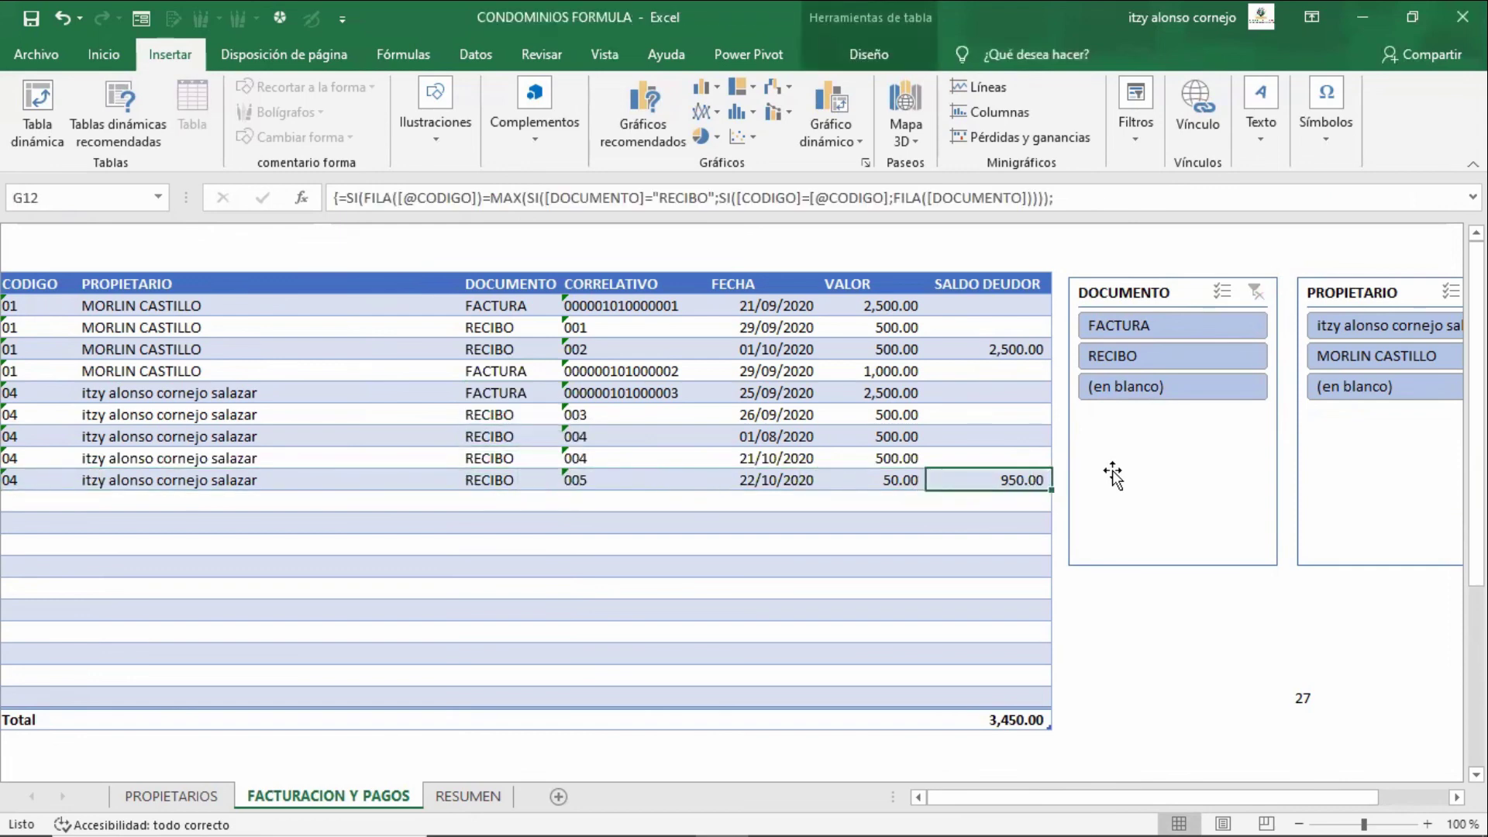
{"action": "key", "text": "ctrl+Page_Up"}
- Review the first owner's receipt and invoice dates, then enter 30 as its CREDITO in N4
{"action": "key", "text": "Left"}
{"action": "key", "text": "Left"}
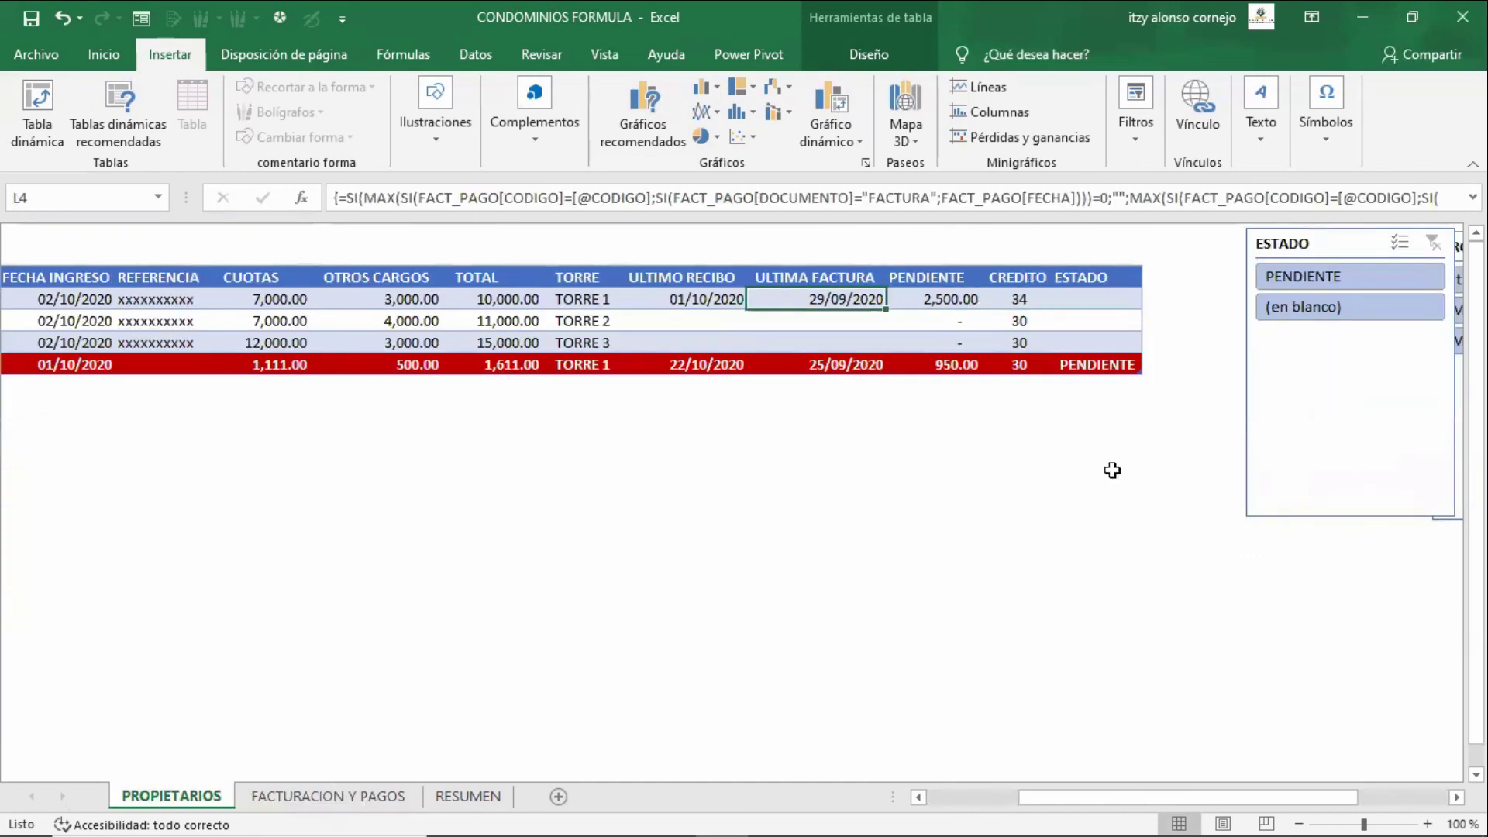
{"action": "key", "text": "Left"}
{"action": "key", "text": "shift+Right"}
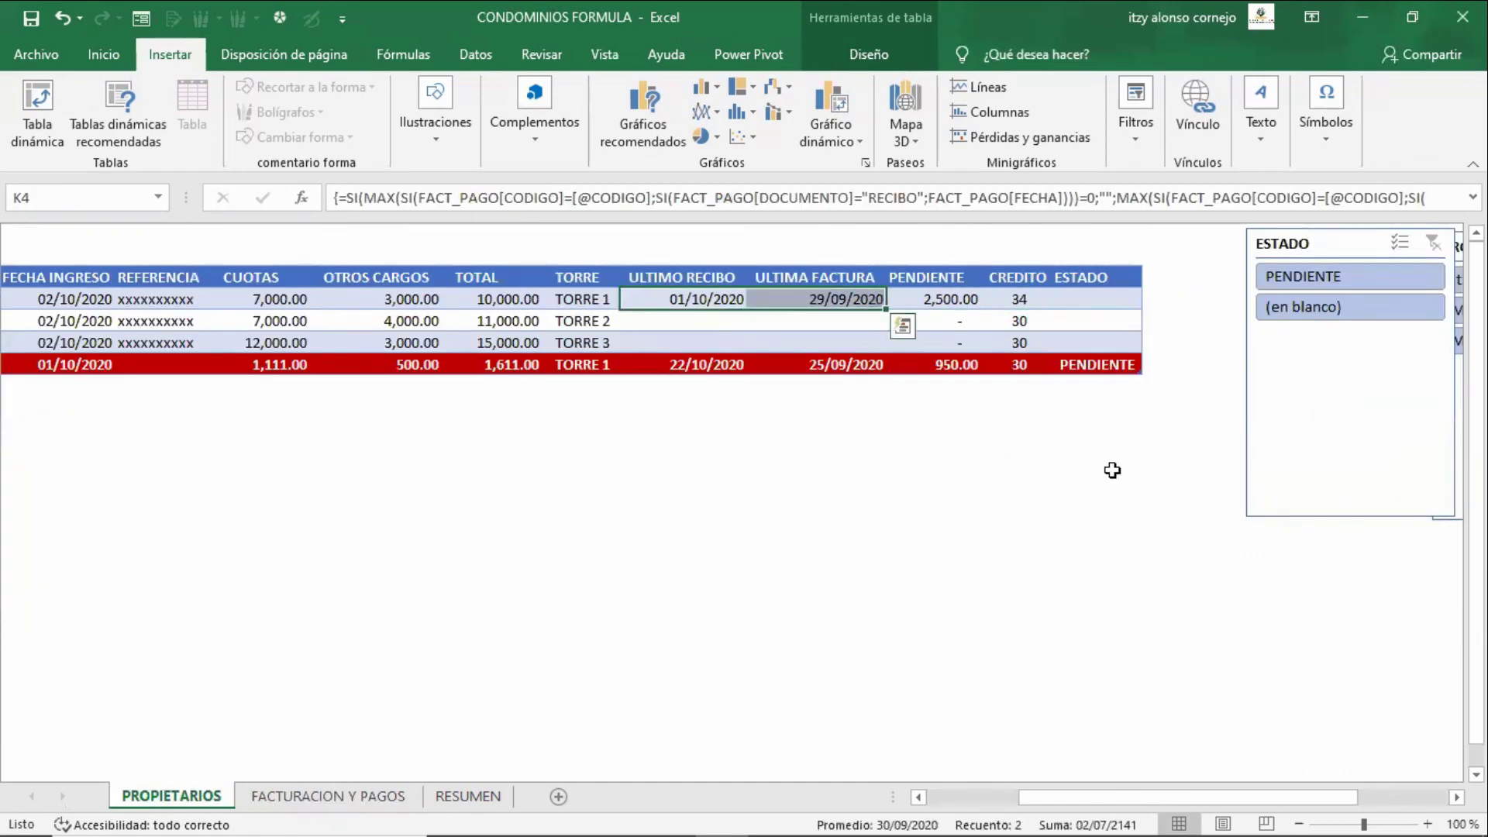
{"action": "key", "text": "Left"}
{"action": "key", "text": "Right"}
{"action": "key", "text": "Right"}
{"action": "key", "text": "Right"}
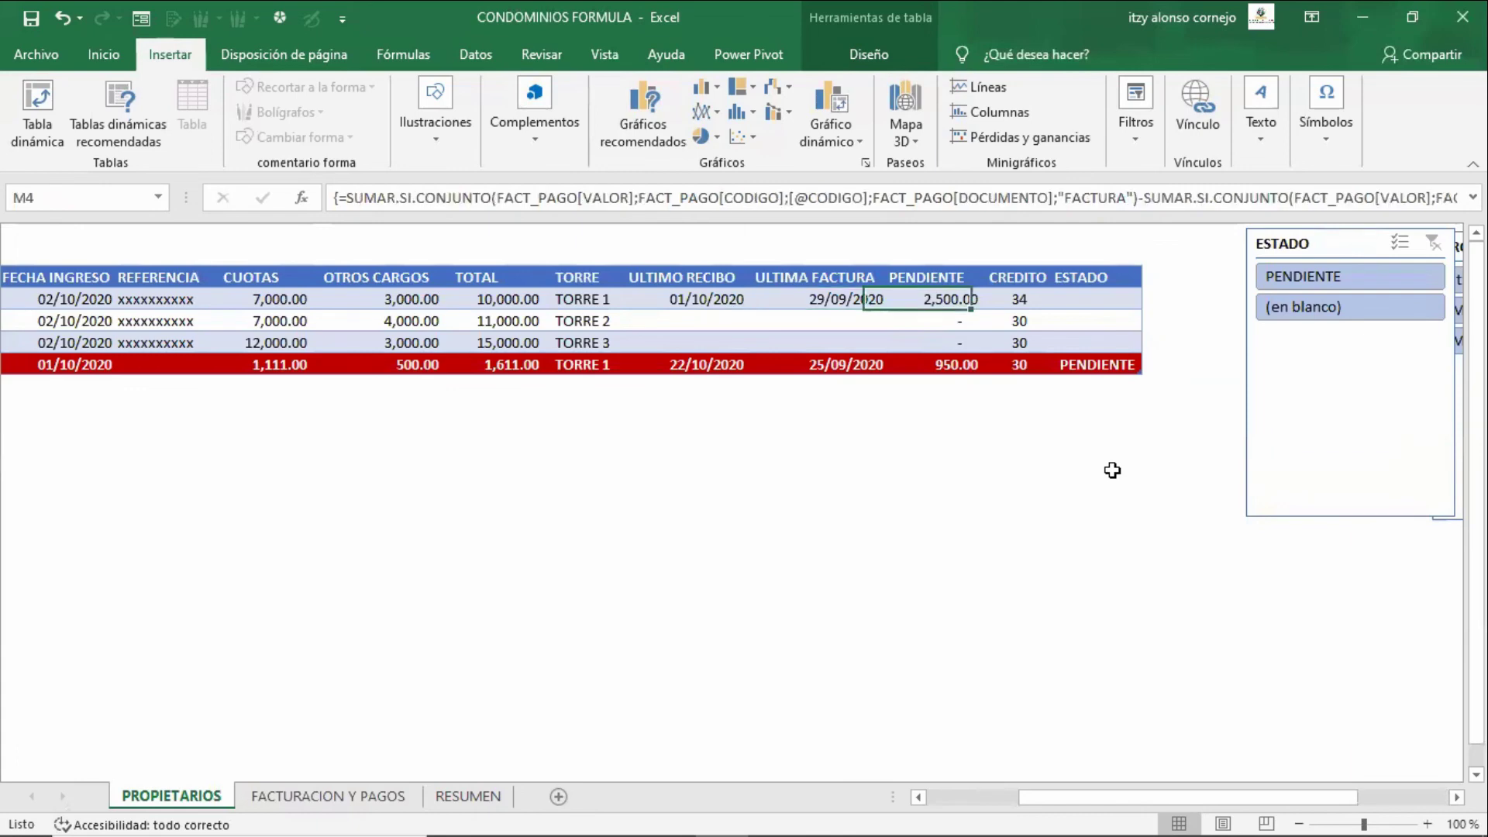
{"action": "key", "text": "Right"}
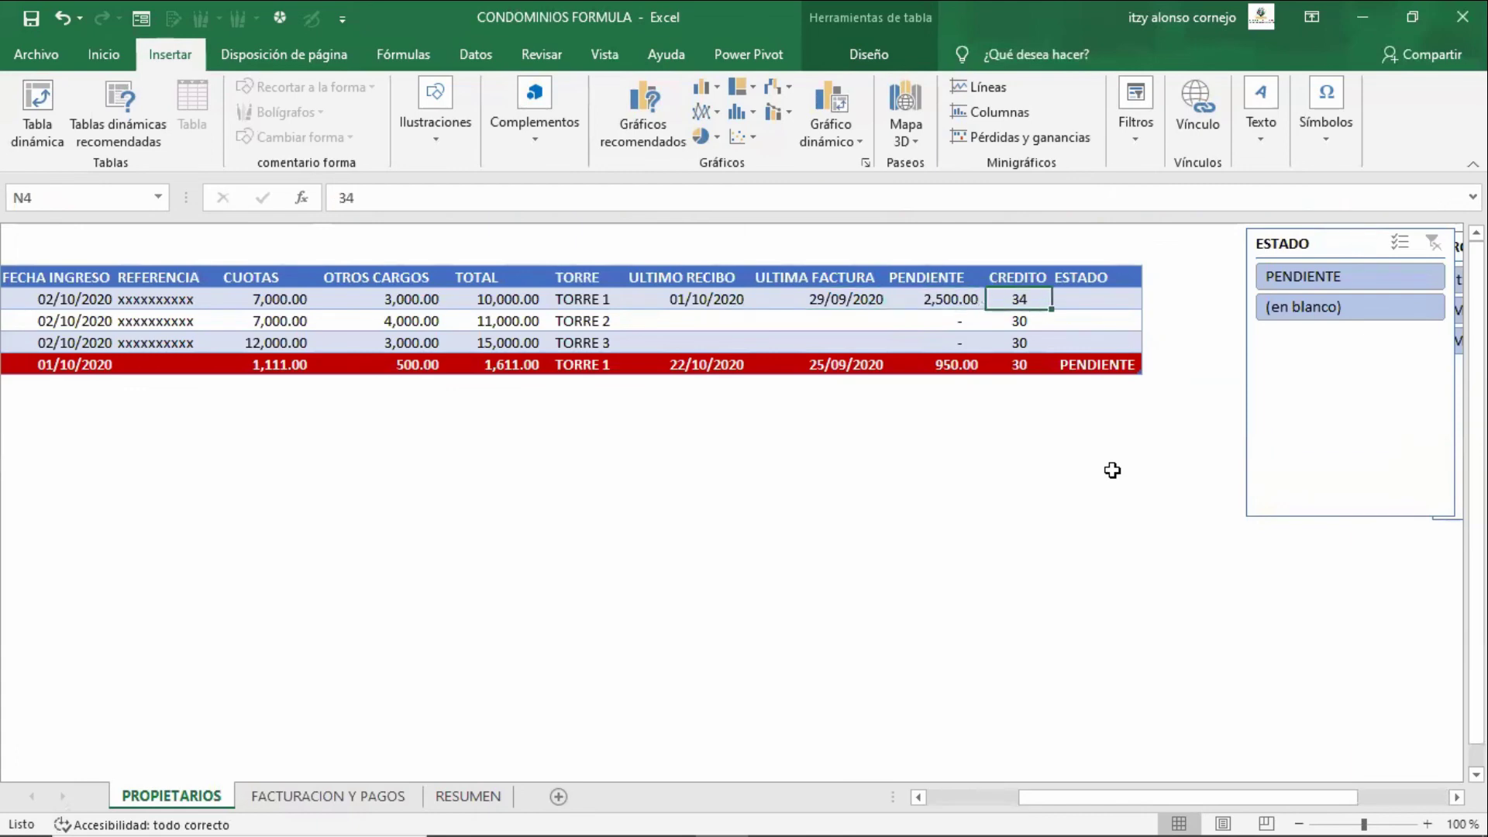
{"action": "type", "text": "30"}
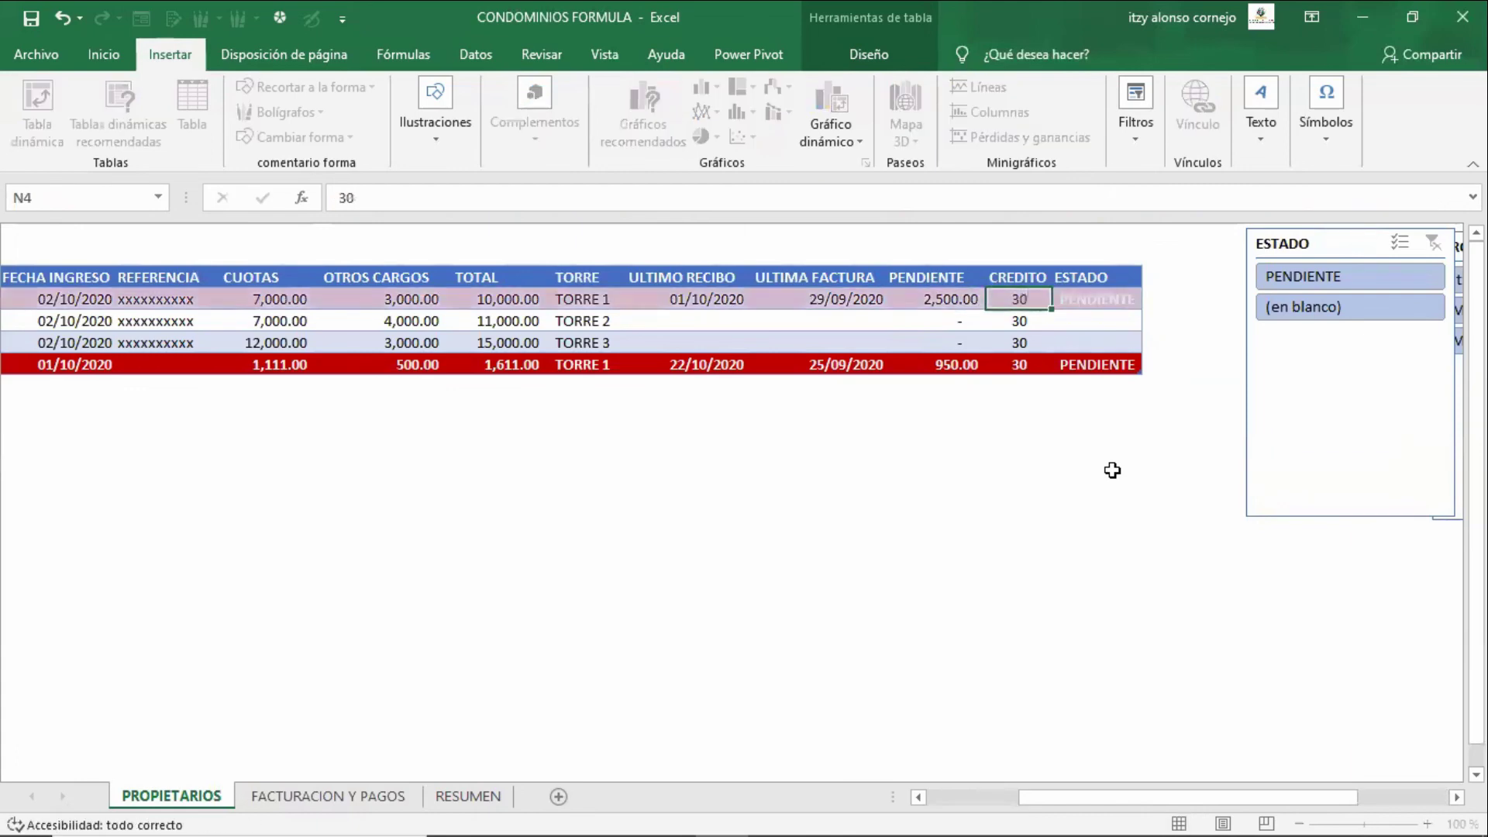
{"action": "key", "text": "Return"}
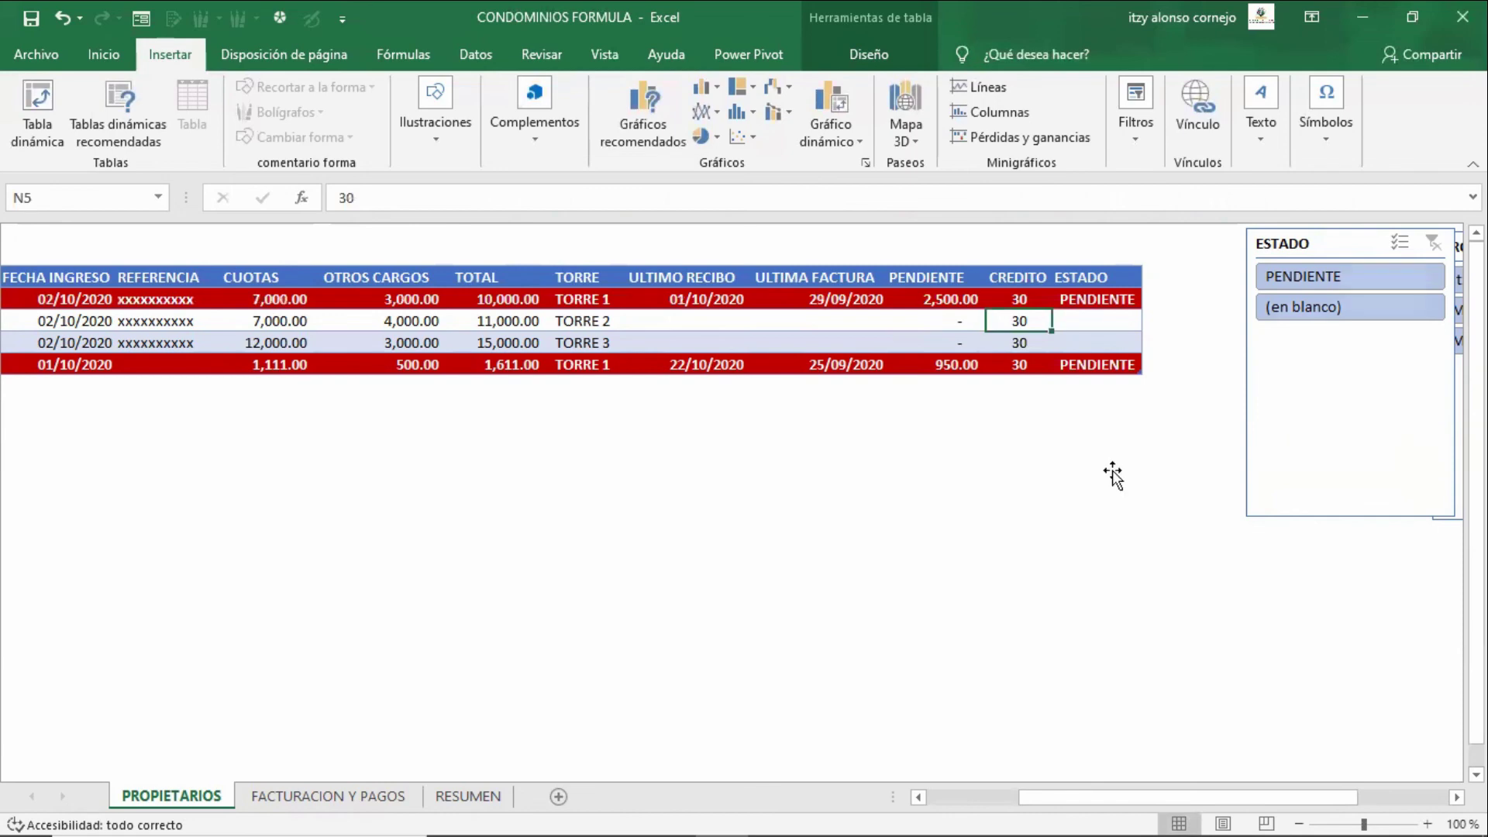
{"action": "key", "text": "ctrl+Page_Down"}
{"action": "key", "text": "ctrl+Page_Down"}
- Switch the RESUMEN document type filter in B2 from FACTURA to RECIBO
{"action": "key", "text": "Up"}
{"action": "key", "text": "Up"}
{"action": "key", "text": "Up"}
{"action": "key", "text": "Up"}
{"action": "key", "text": "Up"}
{"action": "key", "text": "Up"}
{"action": "key", "text": "Up"}
{"action": "key", "text": "Up"}
{"action": "key", "text": "Up"}
{"action": "key", "text": "Up"}
{"action": "key", "text": "Up"}
{"action": "key", "text": "Up"}
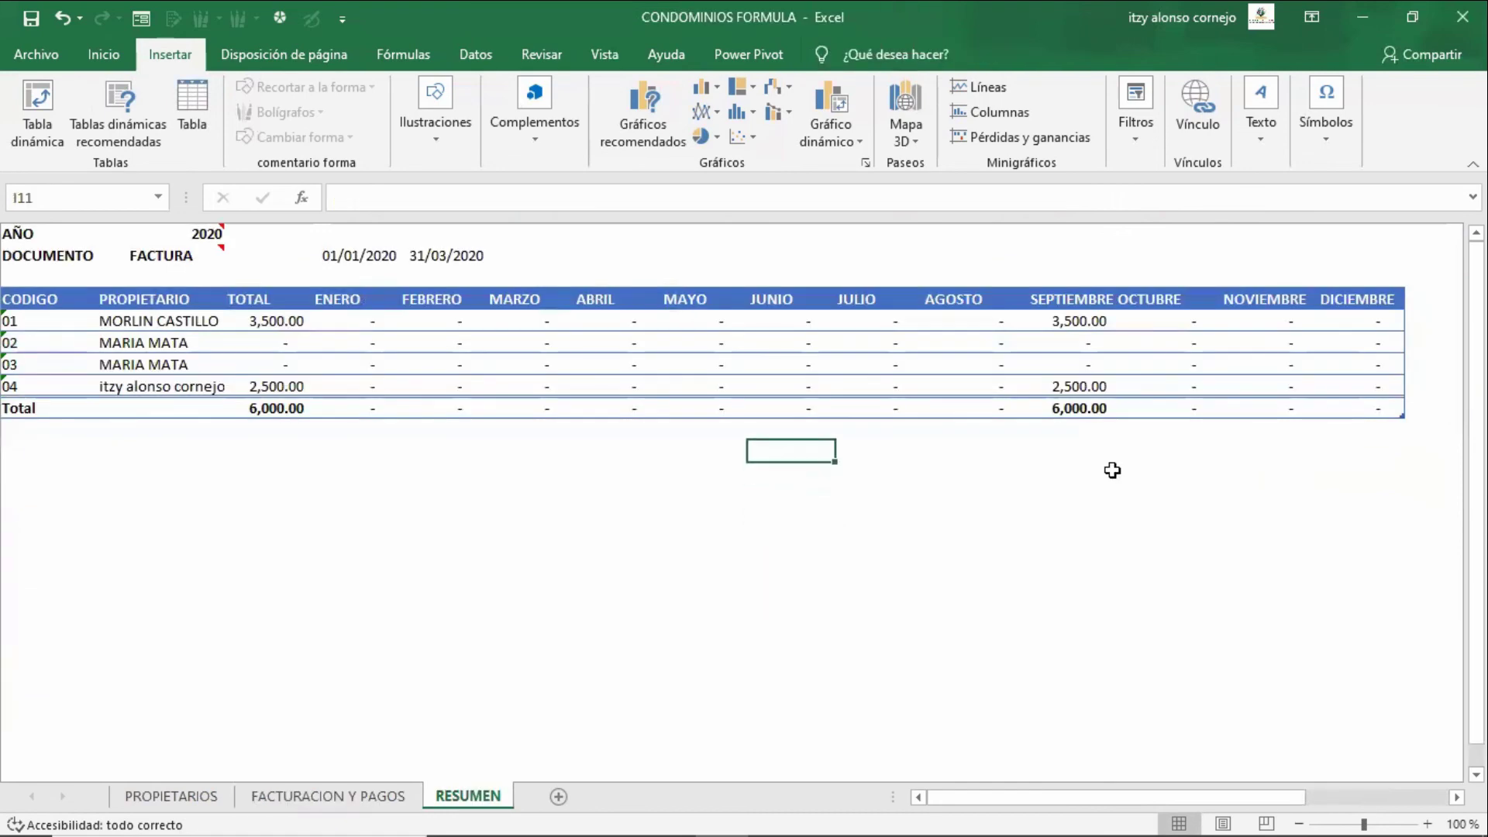
{"action": "key", "text": "Left"}
{"action": "key", "text": "Left"}
{"action": "key", "text": "Left"}
{"action": "key", "text": "Left"}
{"action": "key", "text": "Left"}
{"action": "key", "text": "Left"}
{"action": "key", "text": "Left"}
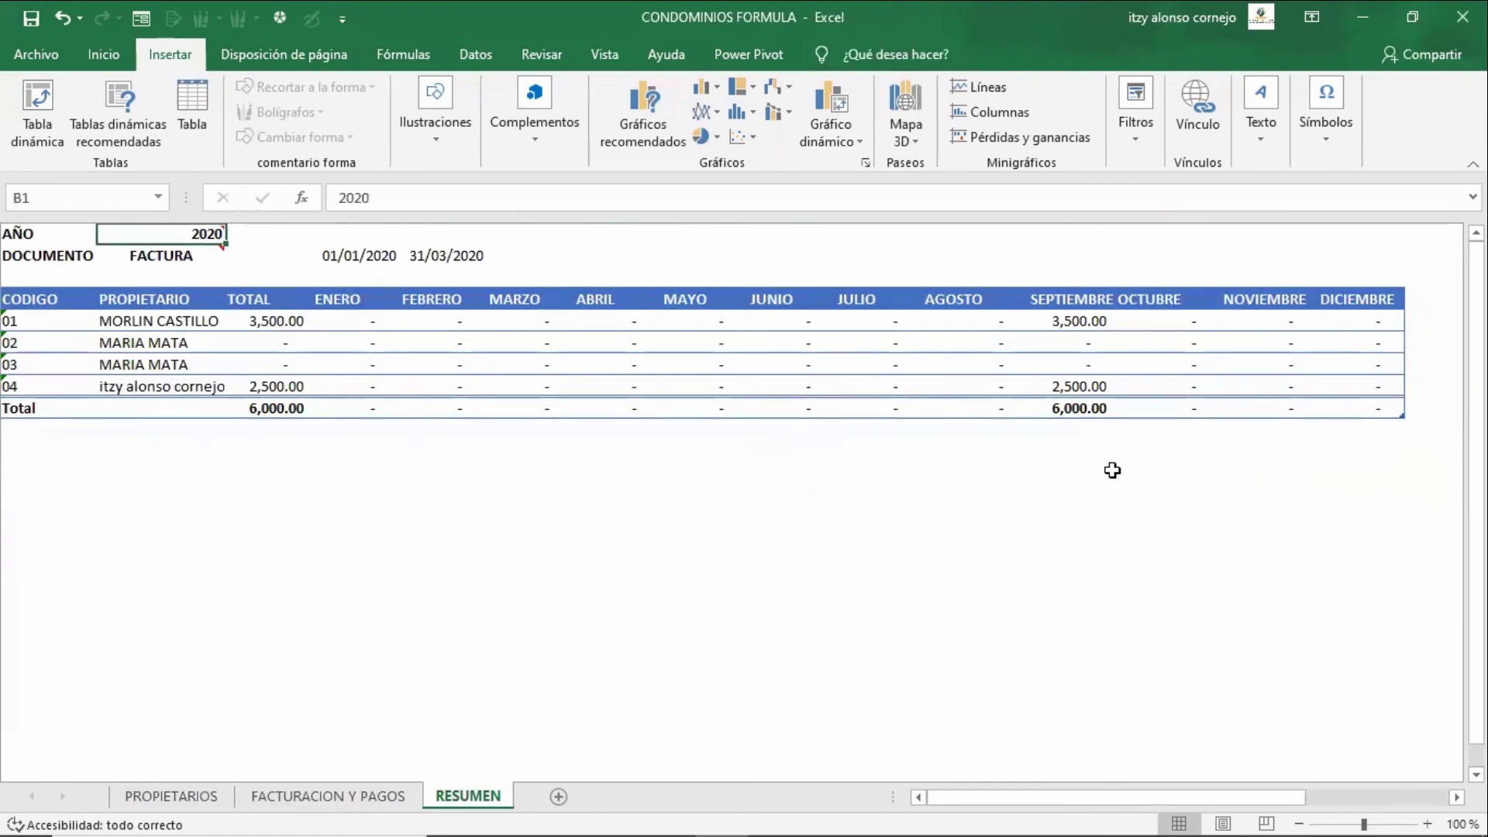
{"action": "key", "text": "Down"}
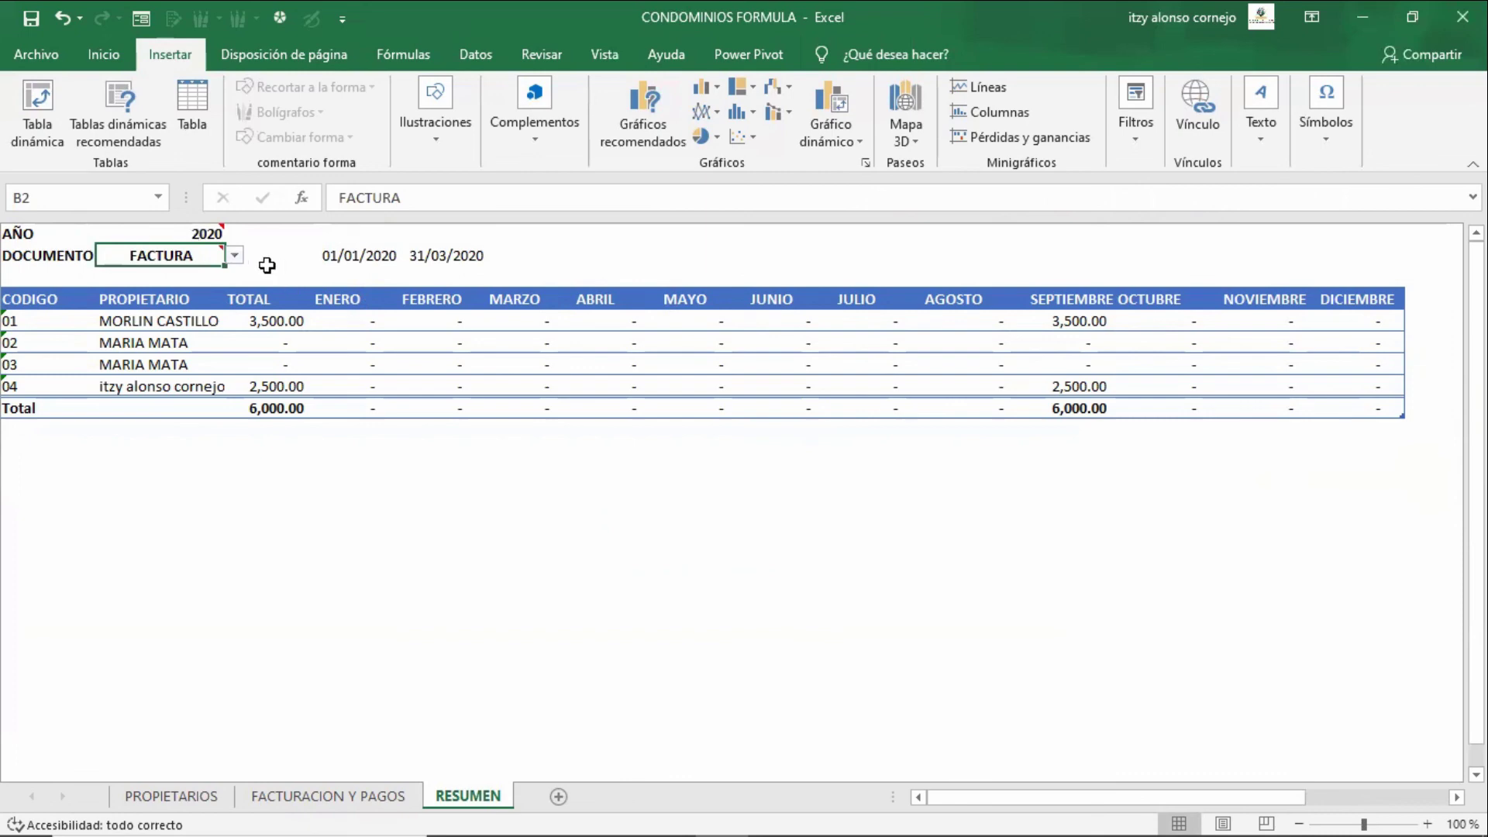
{"action": "left_click", "coordinate": [235, 256]}
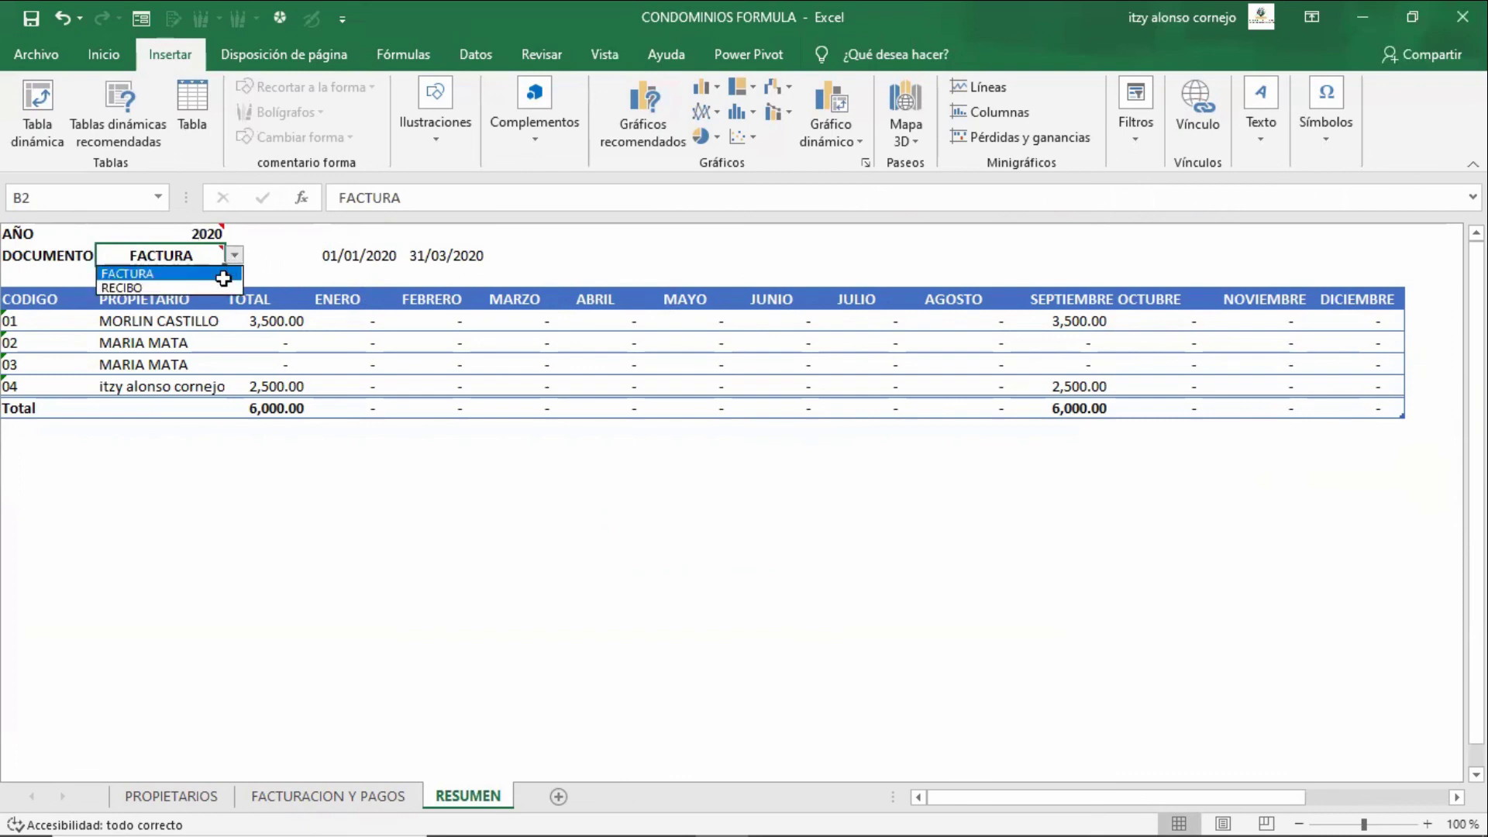
{"action": "left_click", "coordinate": [233, 274]}
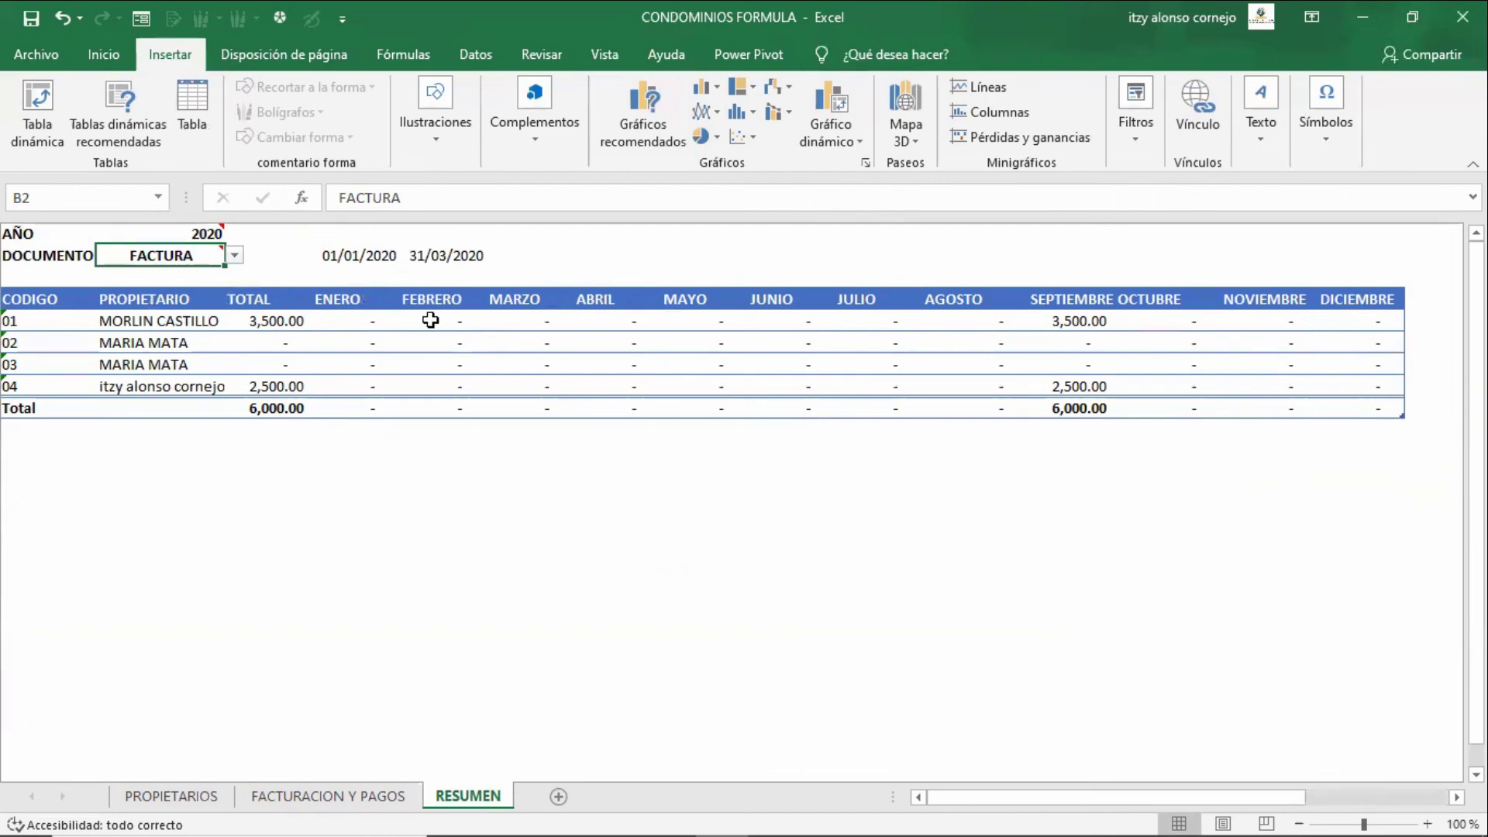
{"action": "left_click", "coordinate": [234, 256]}
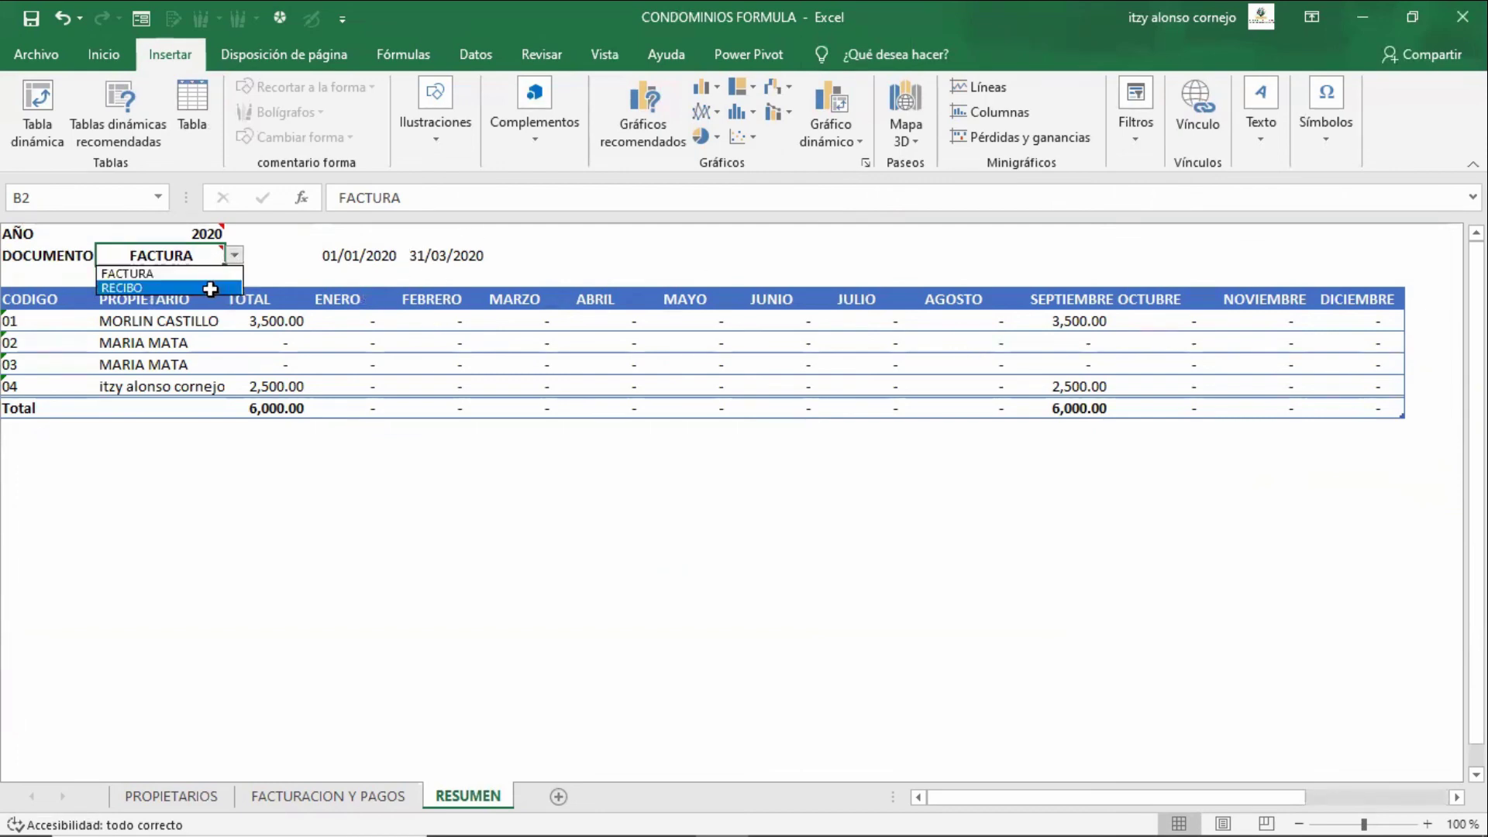
{"action": "left_click", "coordinate": [208, 284]}
- Clear the two sample dates in D2:E2, including the 31/03/2020 end date
{"action": "left_click", "coordinate": [455, 253]}
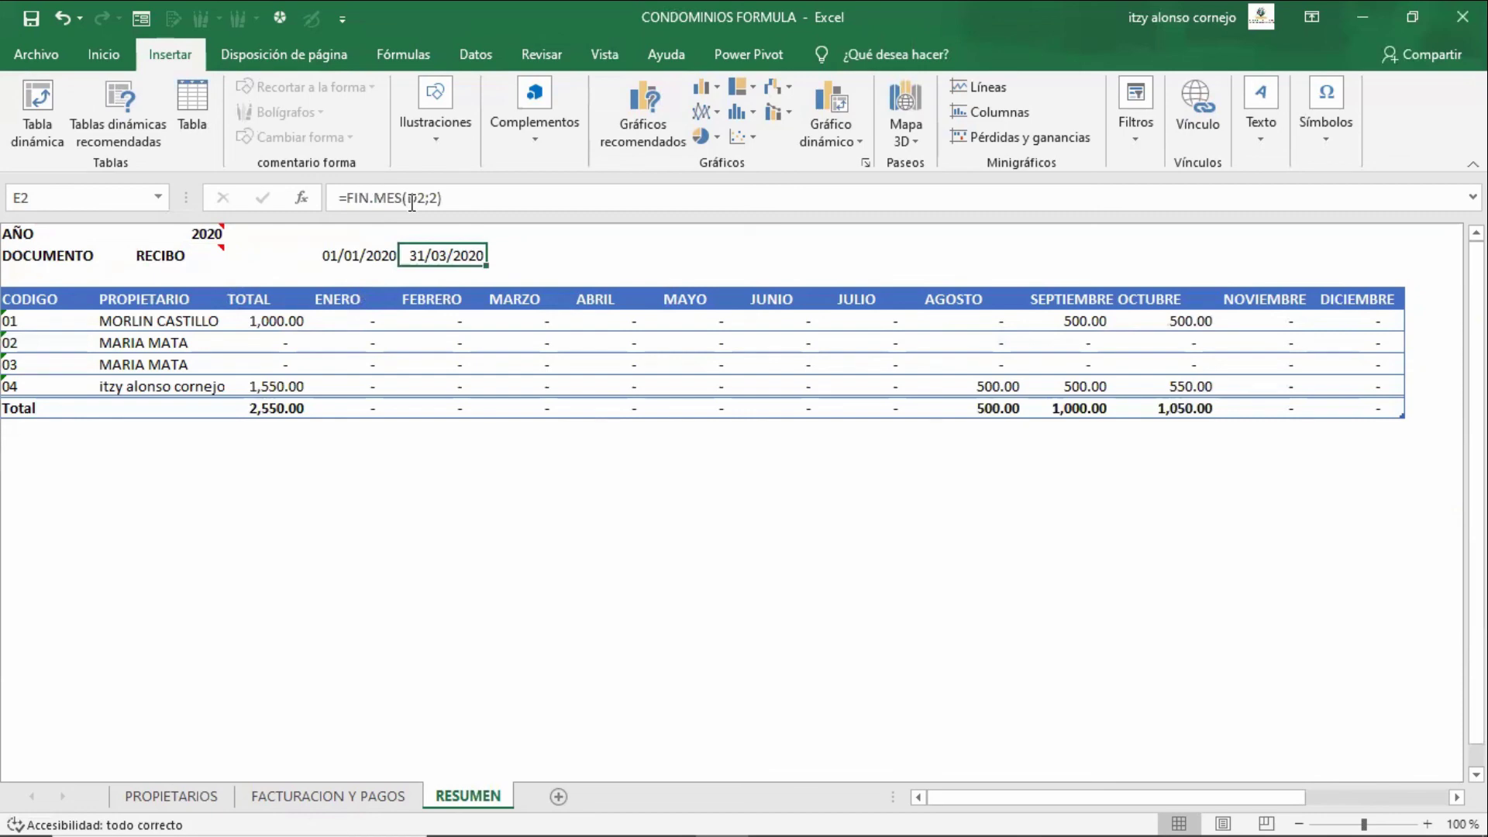
{"action": "key", "text": "shift+Left"}
{"action": "key", "text": "Delete"}
{"action": "key", "text": "Up"}
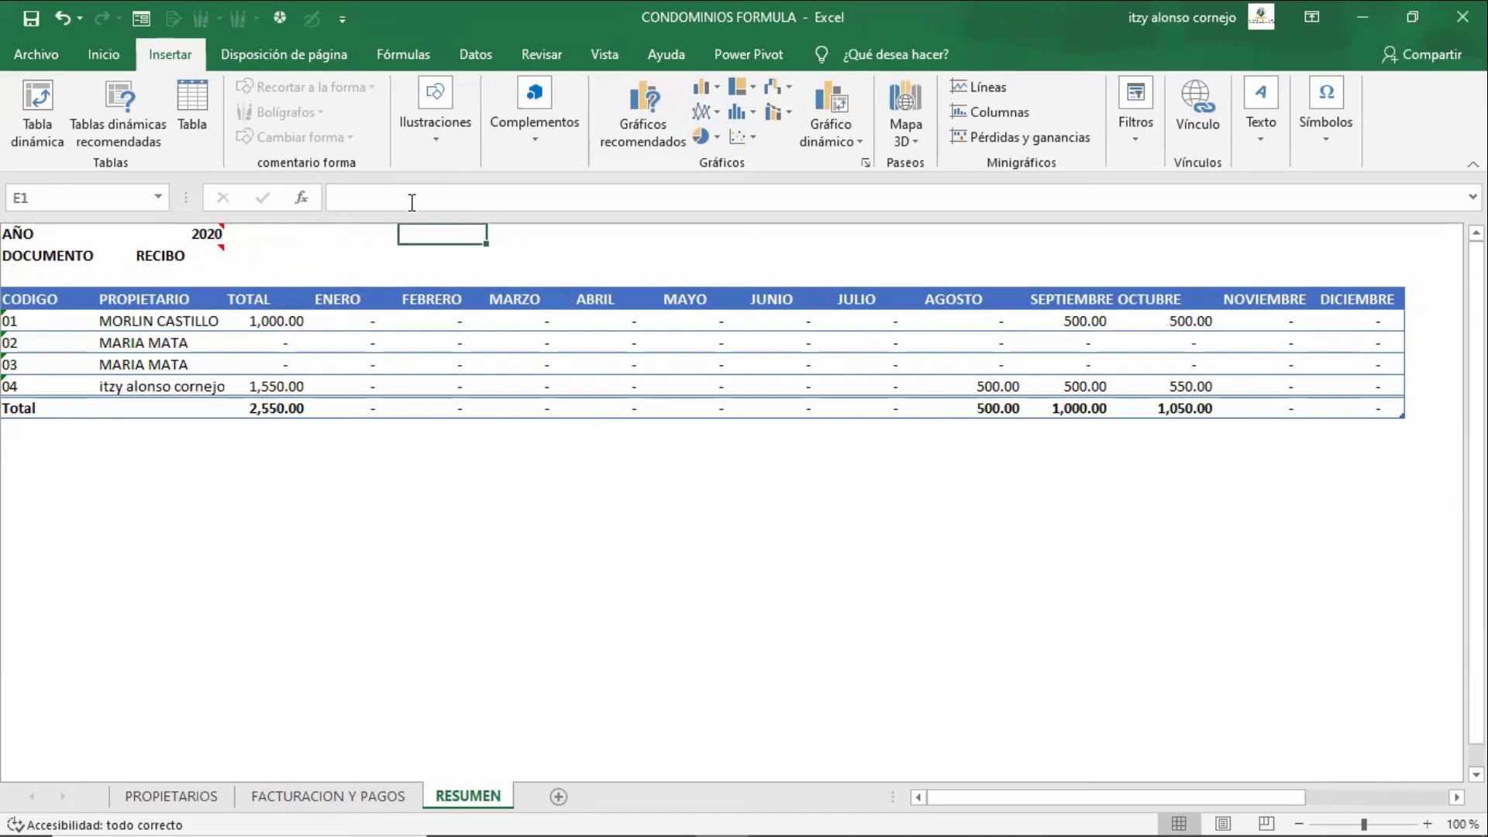